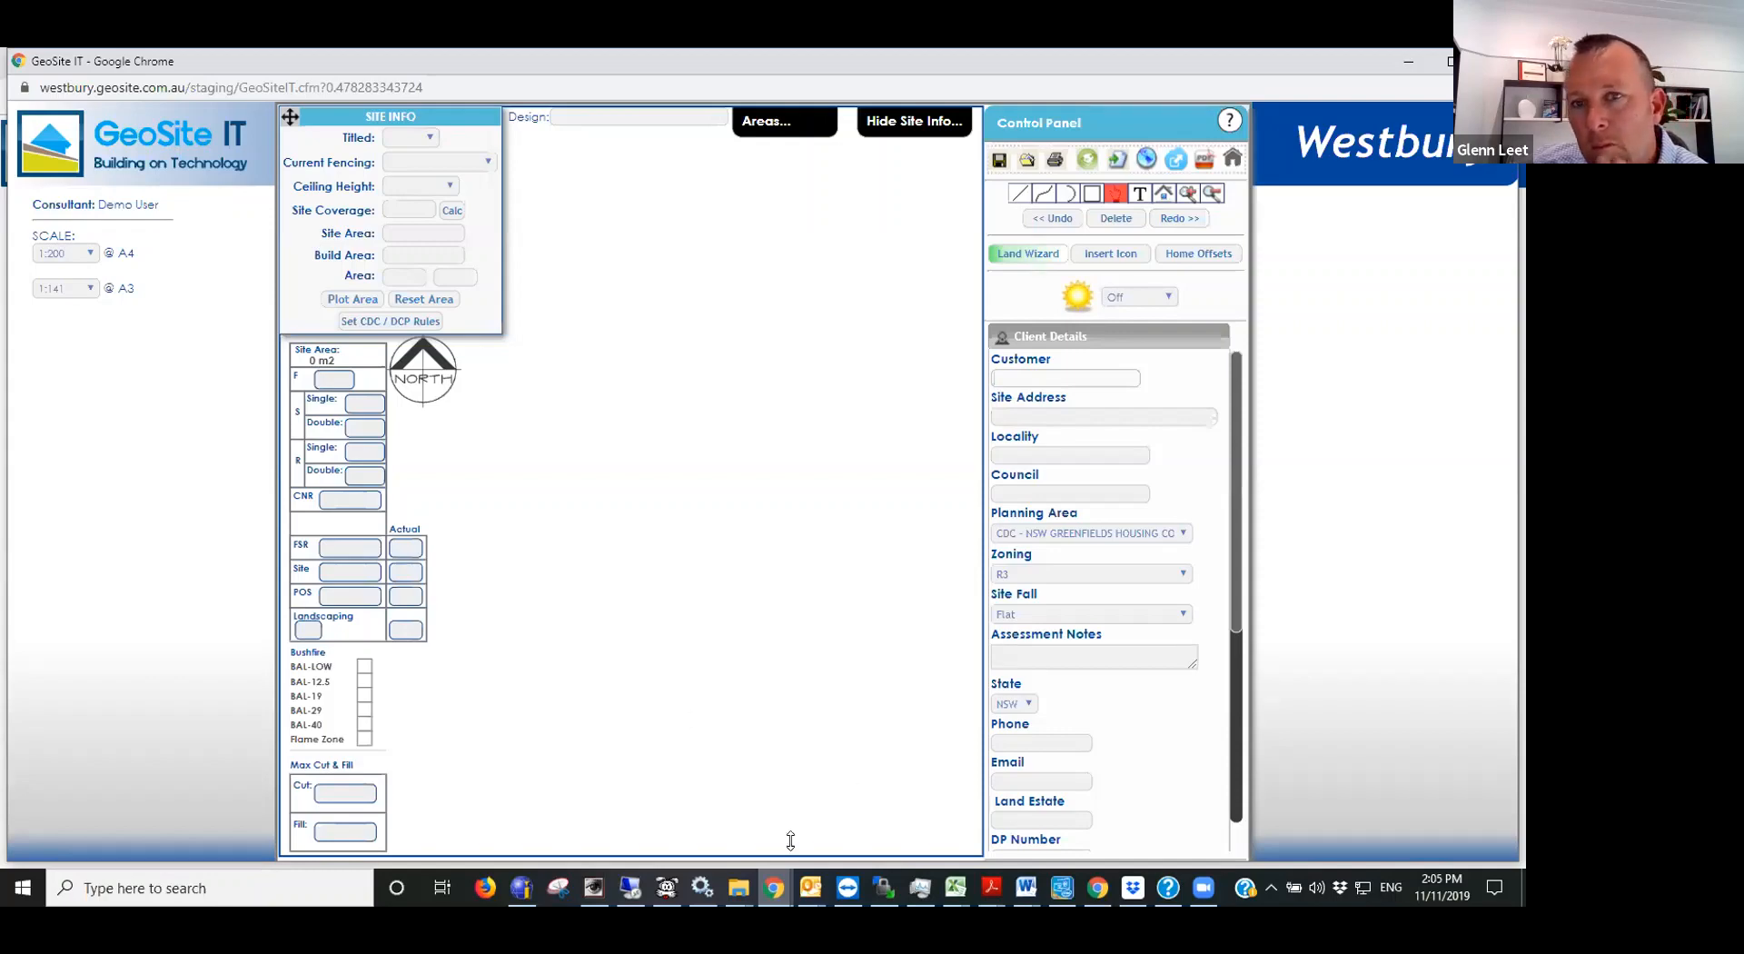
- Switch to File Explorer, open the Documents folder and maximize its window
{"action": "left_click", "coordinate": [735, 893]}
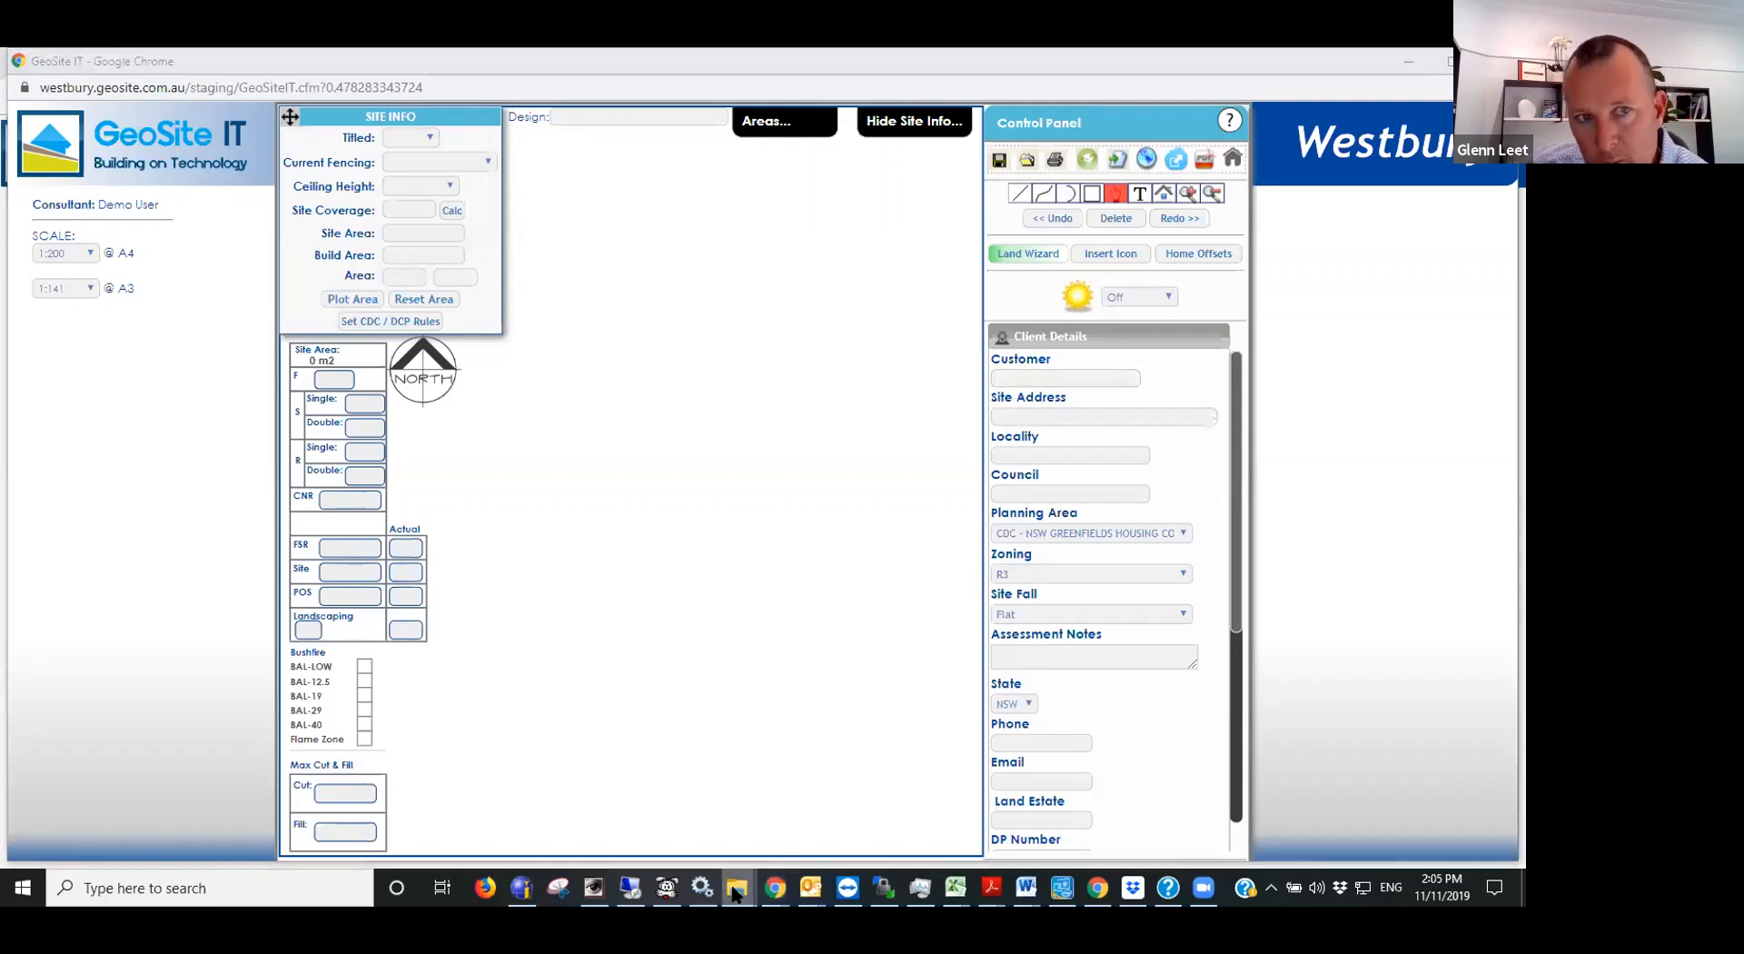
{"action": "right_click", "coordinate": [736, 892]}
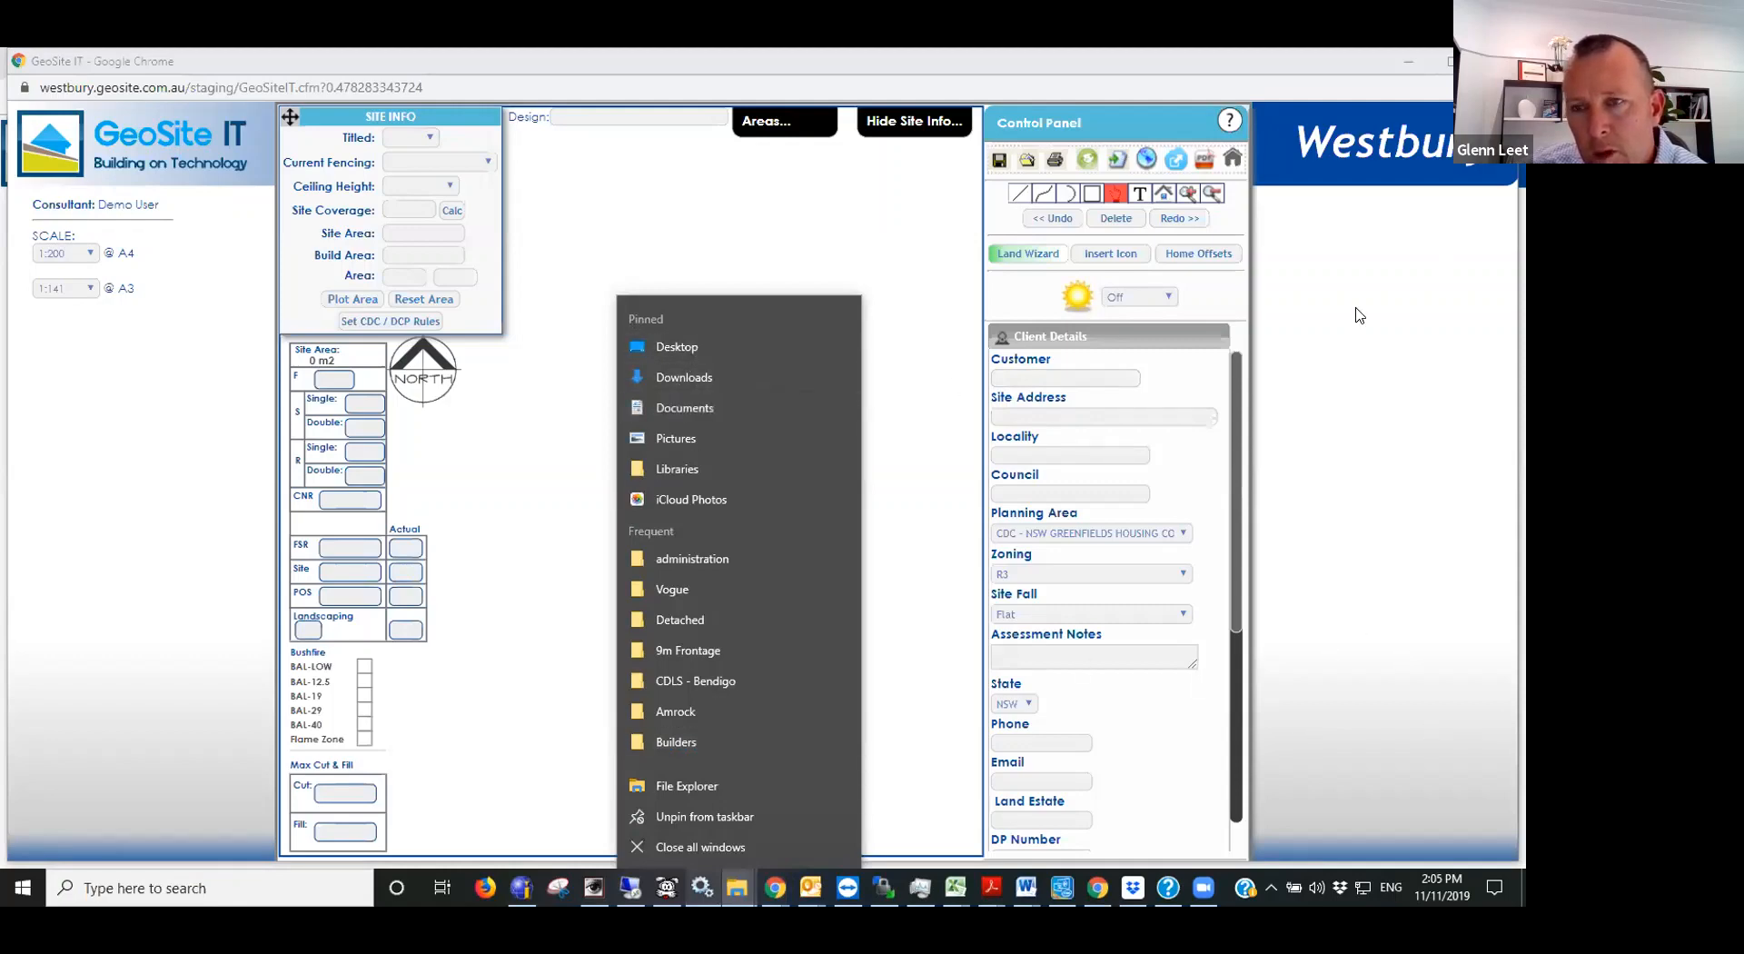
{"action": "left_click", "coordinate": [693, 417]}
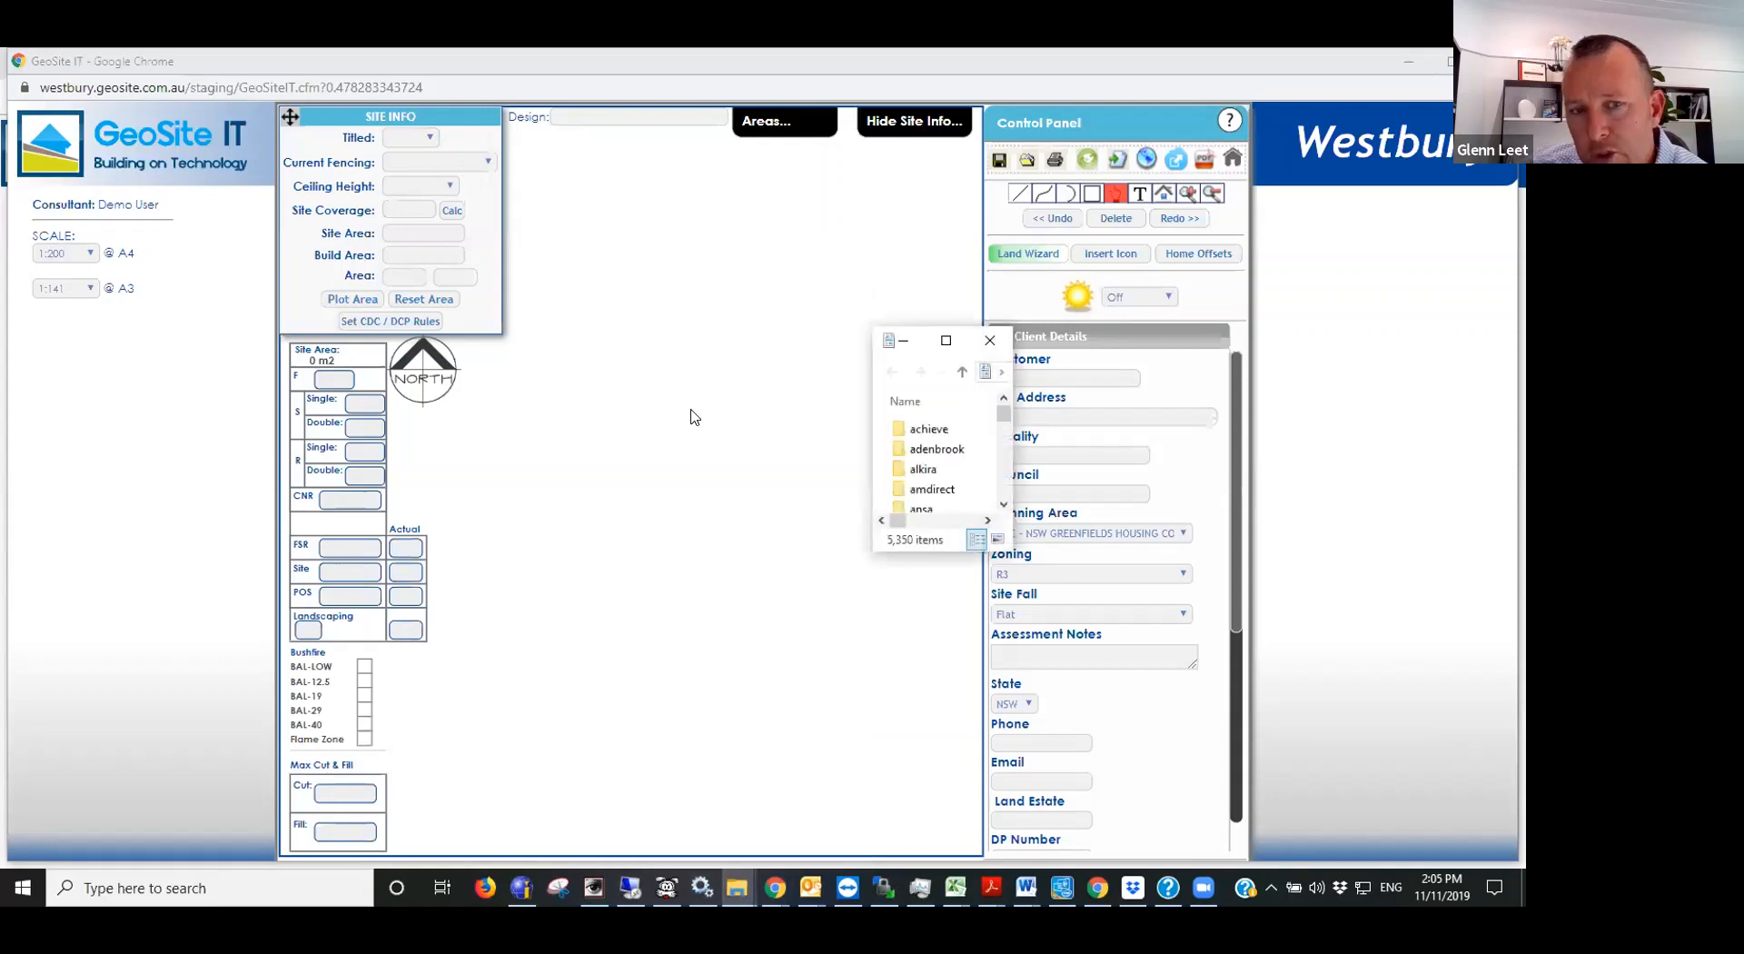
{"action": "left_click", "coordinate": [931, 341]}
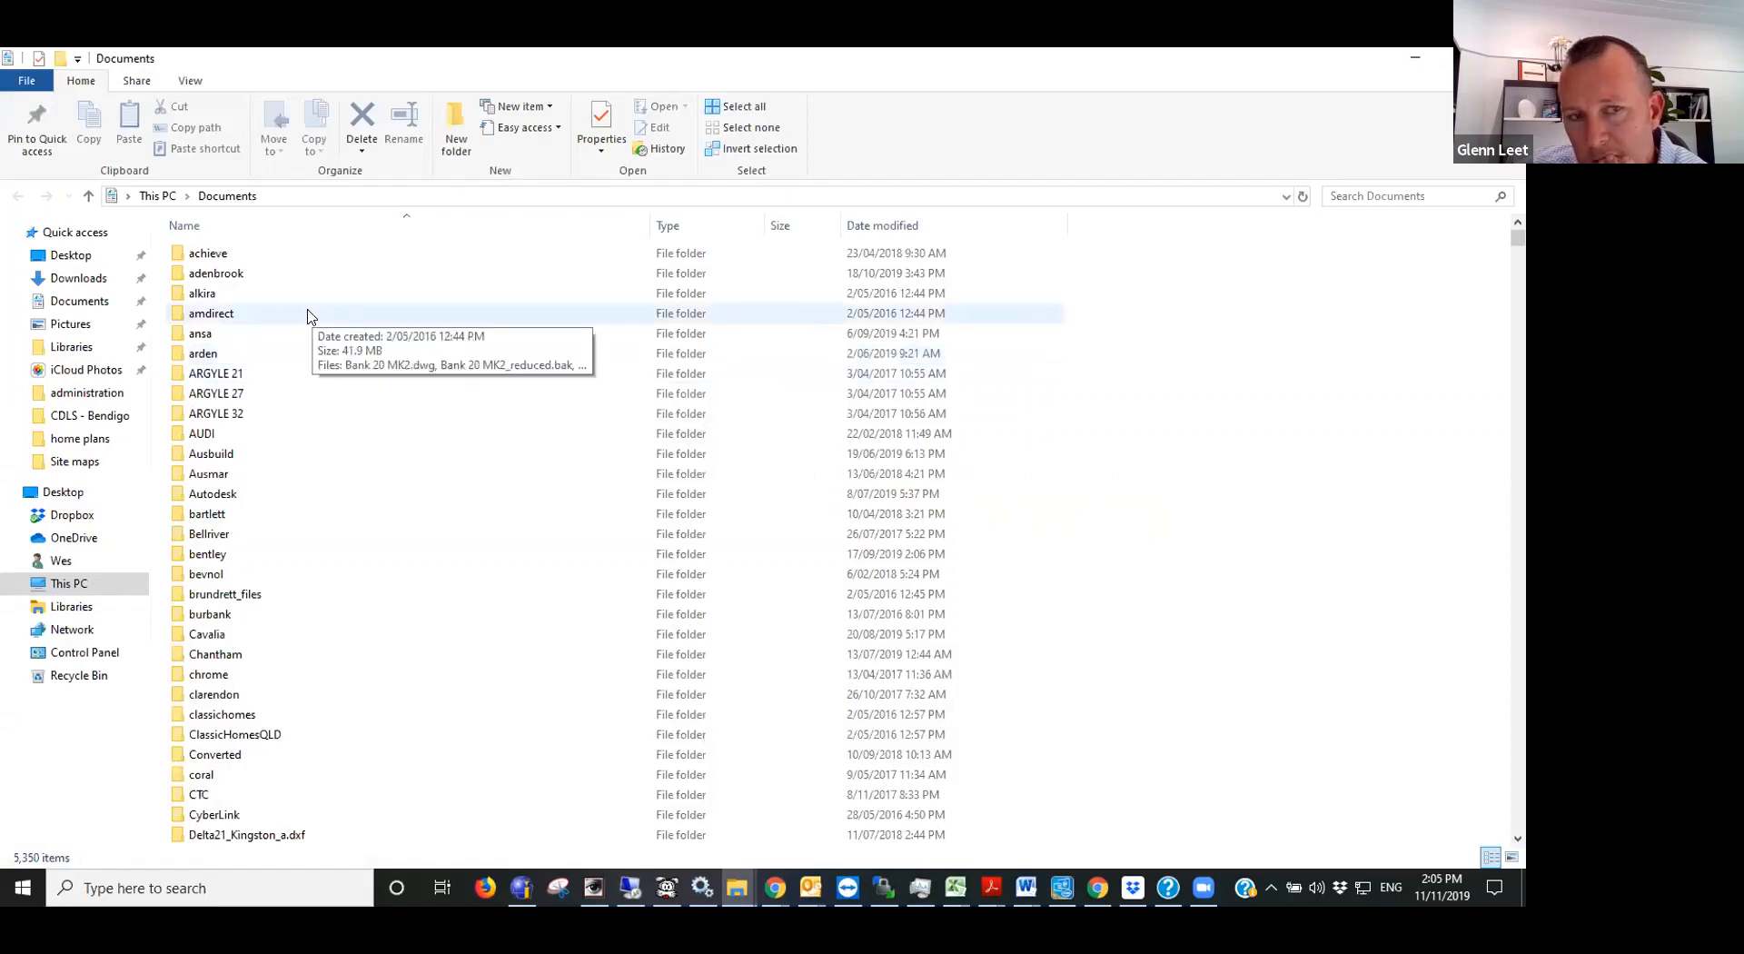
- Find the NSW_training folder in Documents and open the 732.pdf lot plan stored in it
{"action": "left_click", "coordinate": [216, 356]}
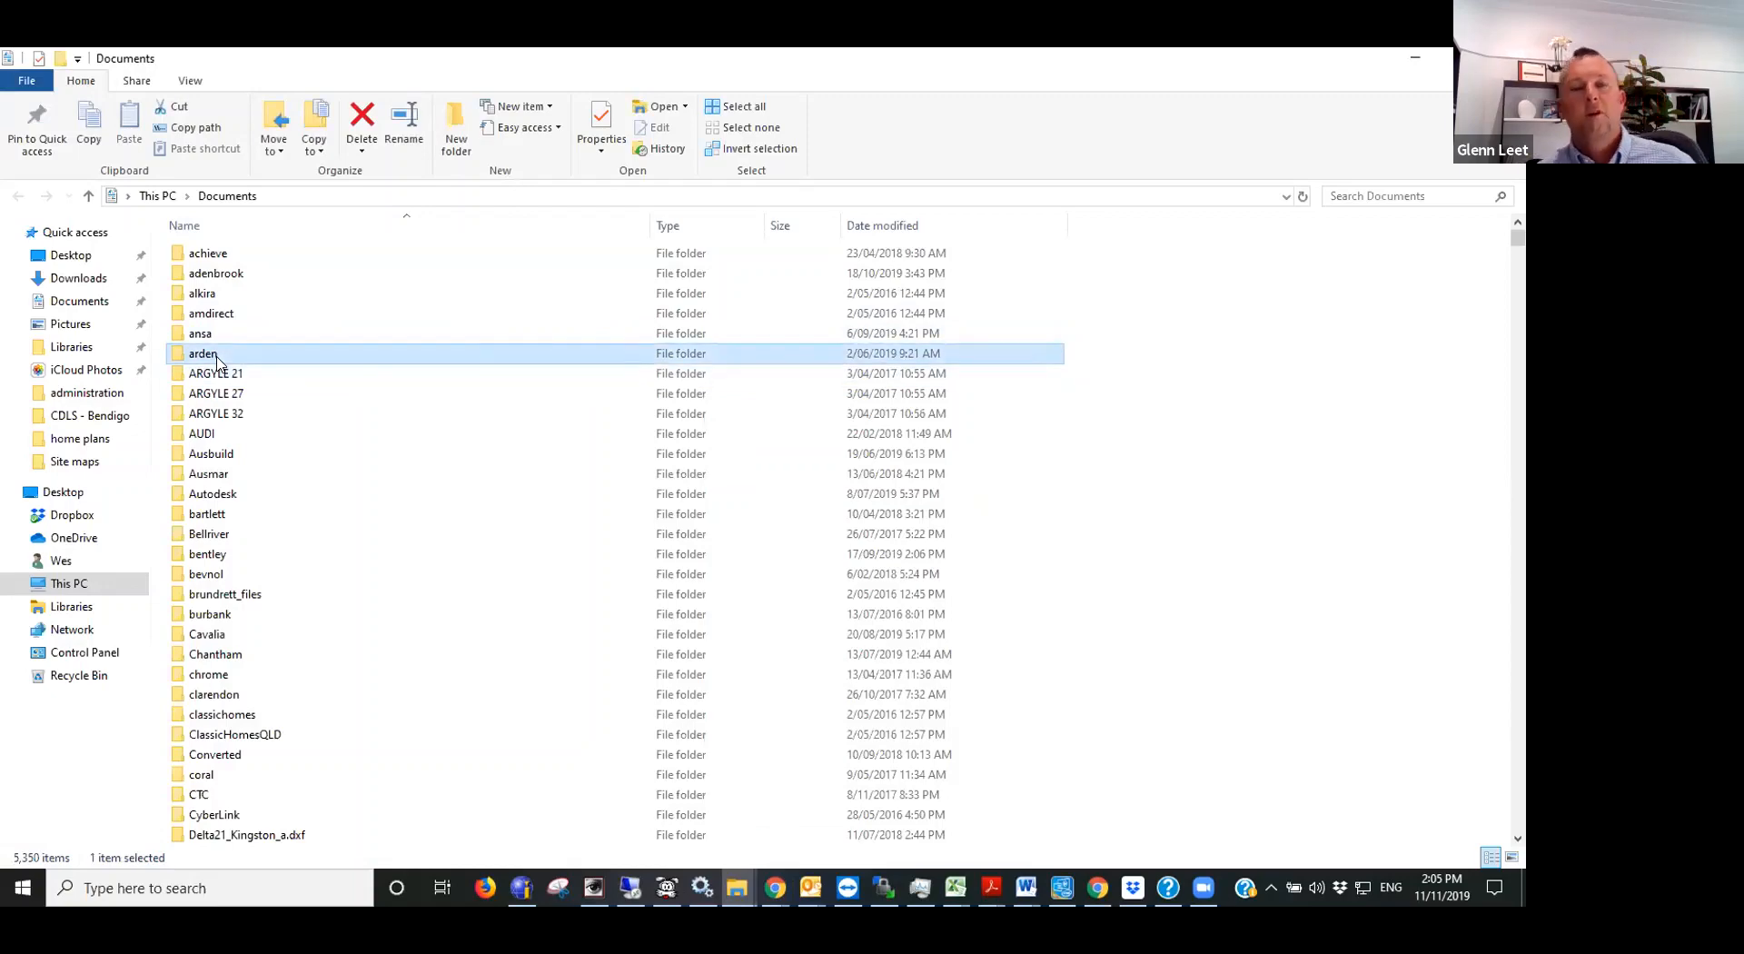
{"action": "scroll", "coordinate": [252, 667], "scroll_direction": "down", "scroll_amount": 5}
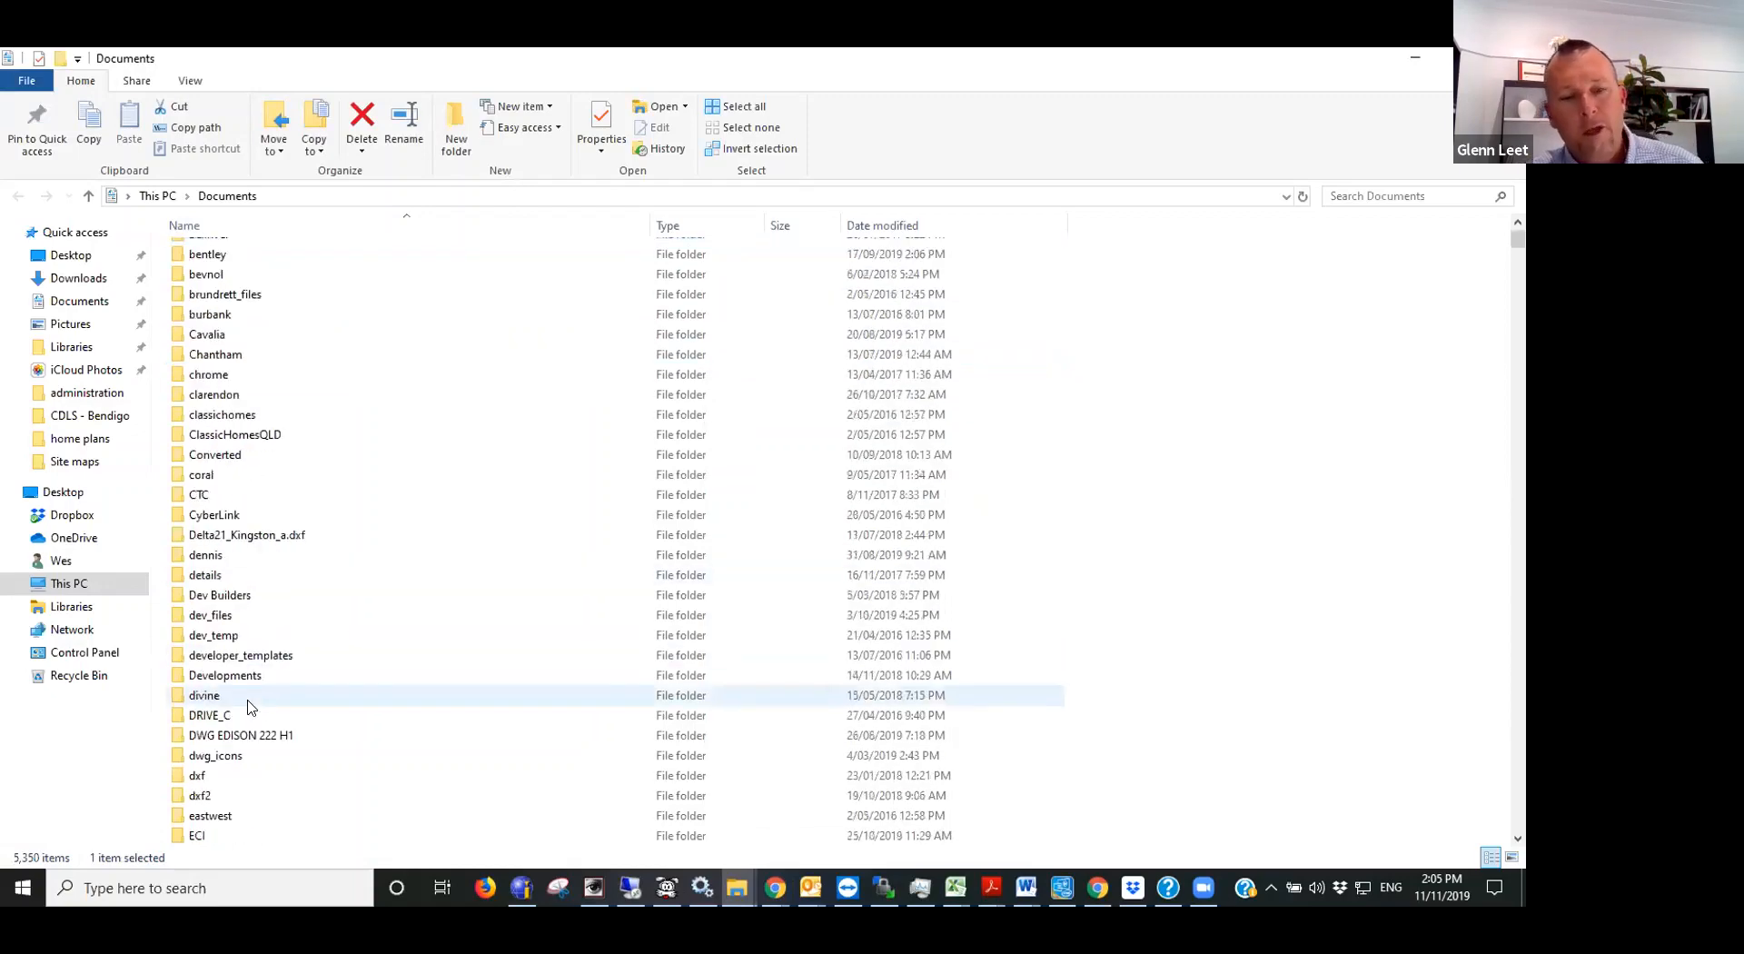
{"action": "scroll", "coordinate": [252, 706], "scroll_direction": "down", "scroll_amount": 7}
{"action": "left_click", "coordinate": [222, 695]}
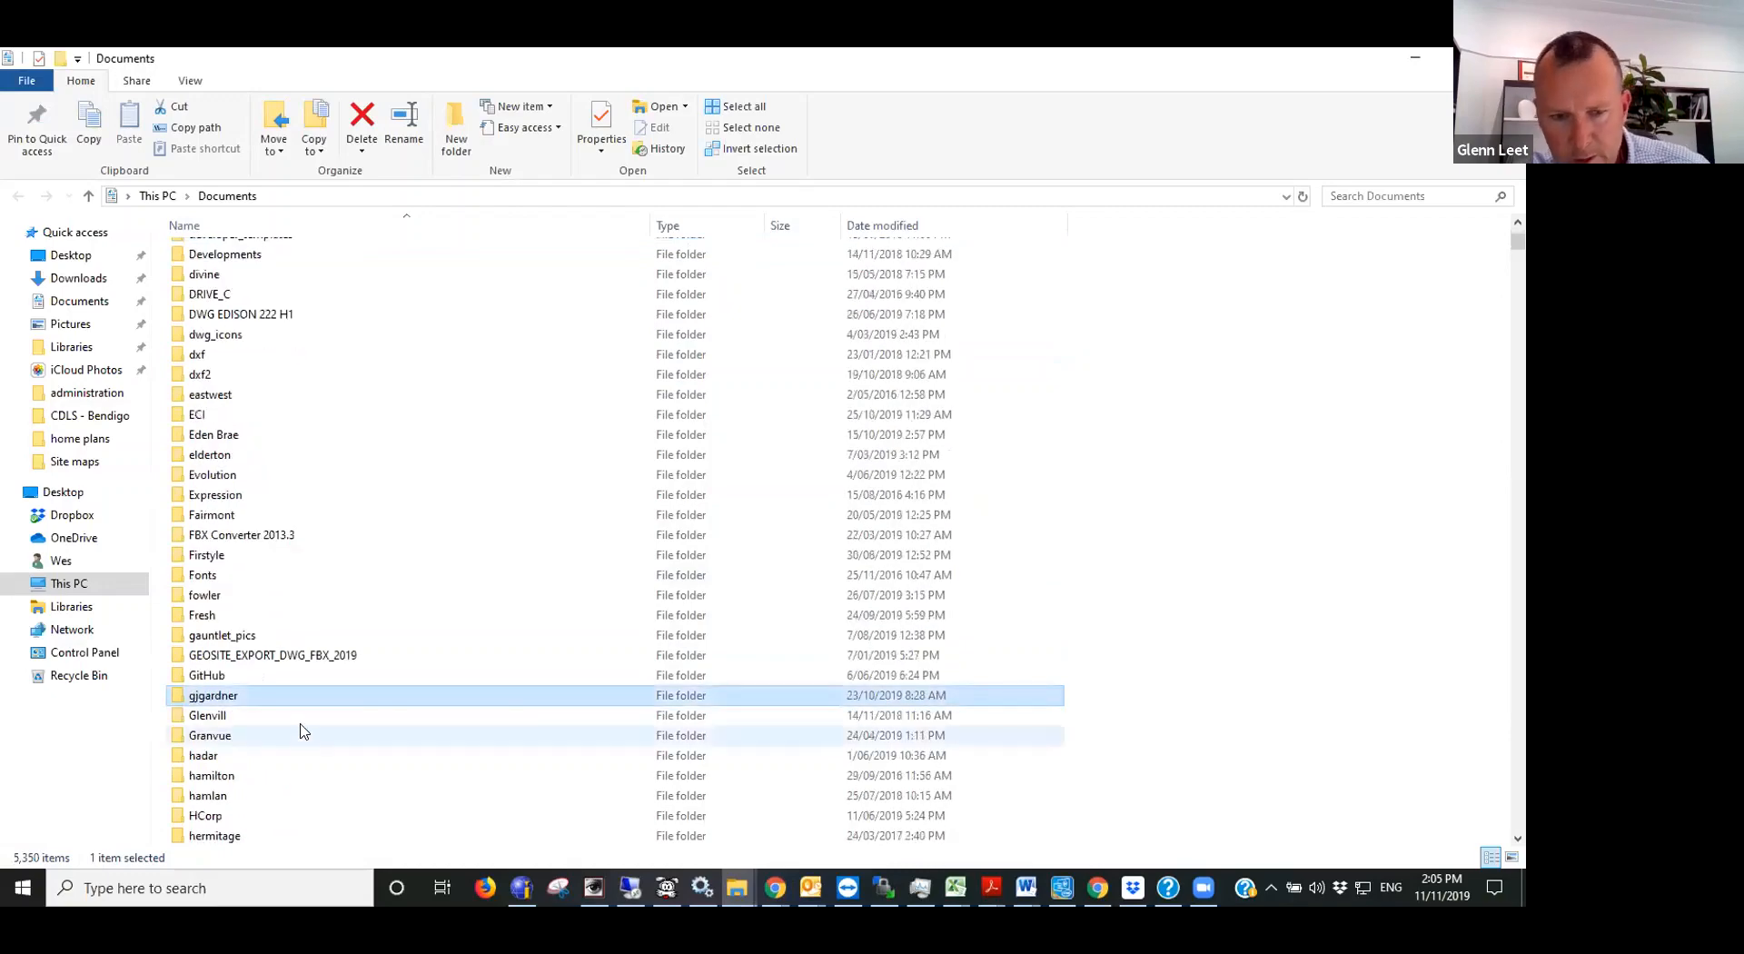
{"action": "type", "text": "nsw"}
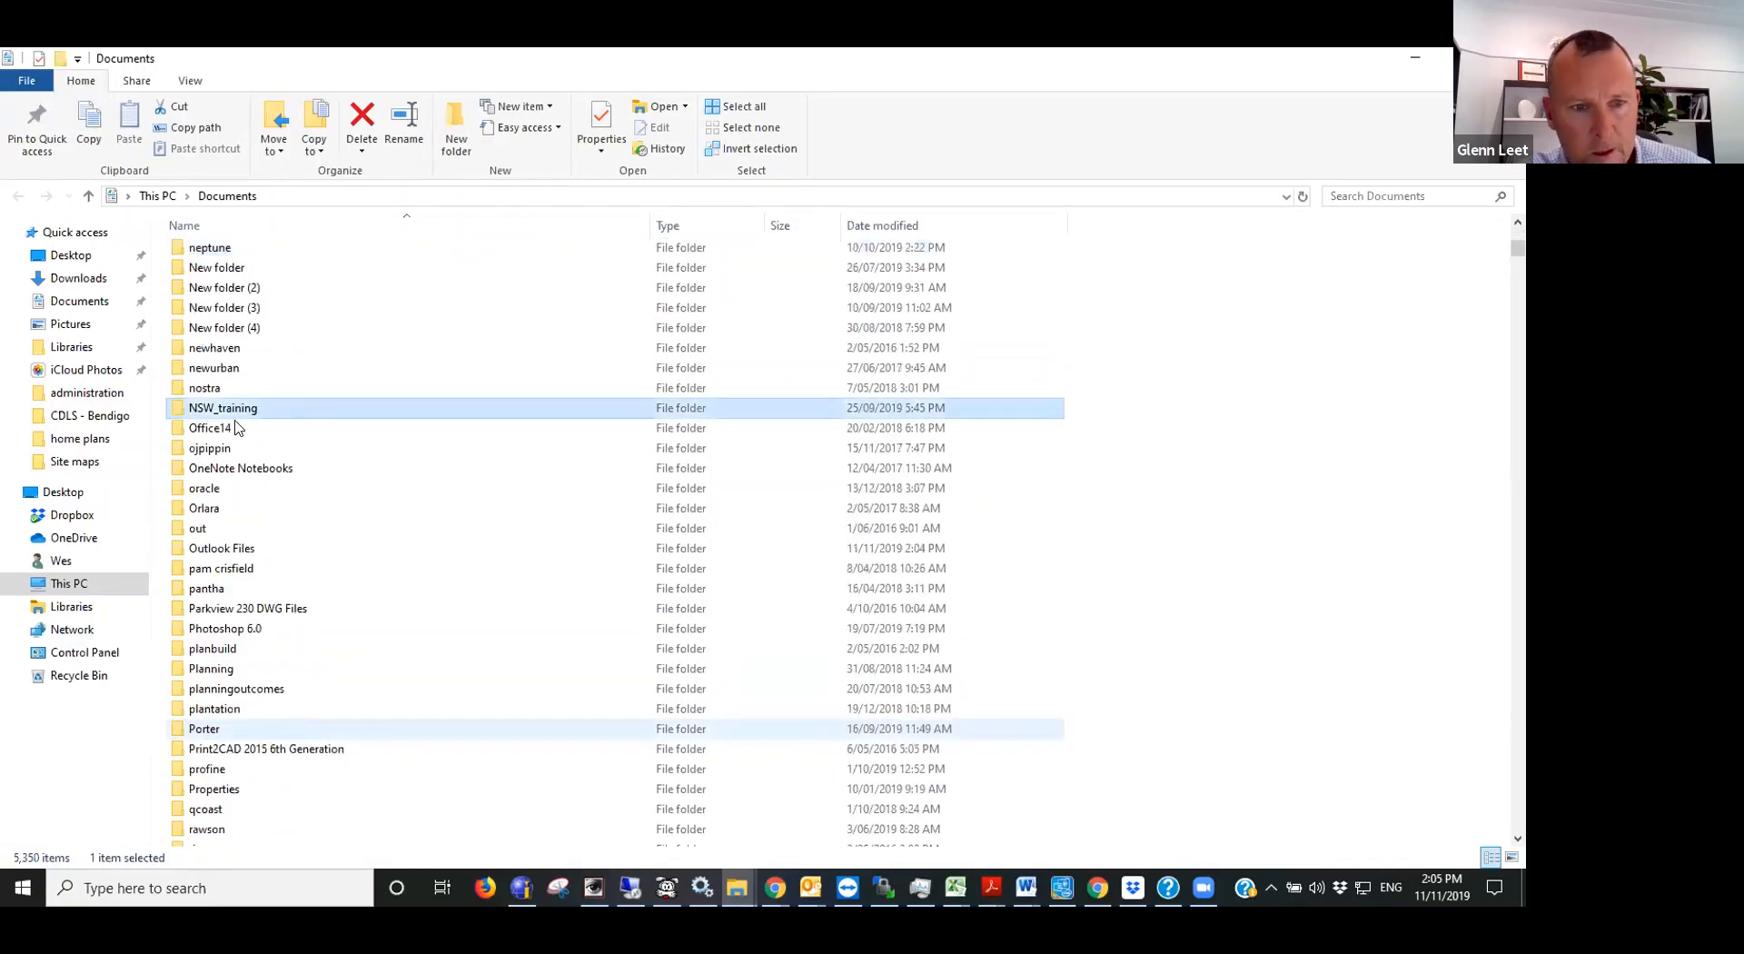
{"action": "double_click", "coordinate": [284, 407]}
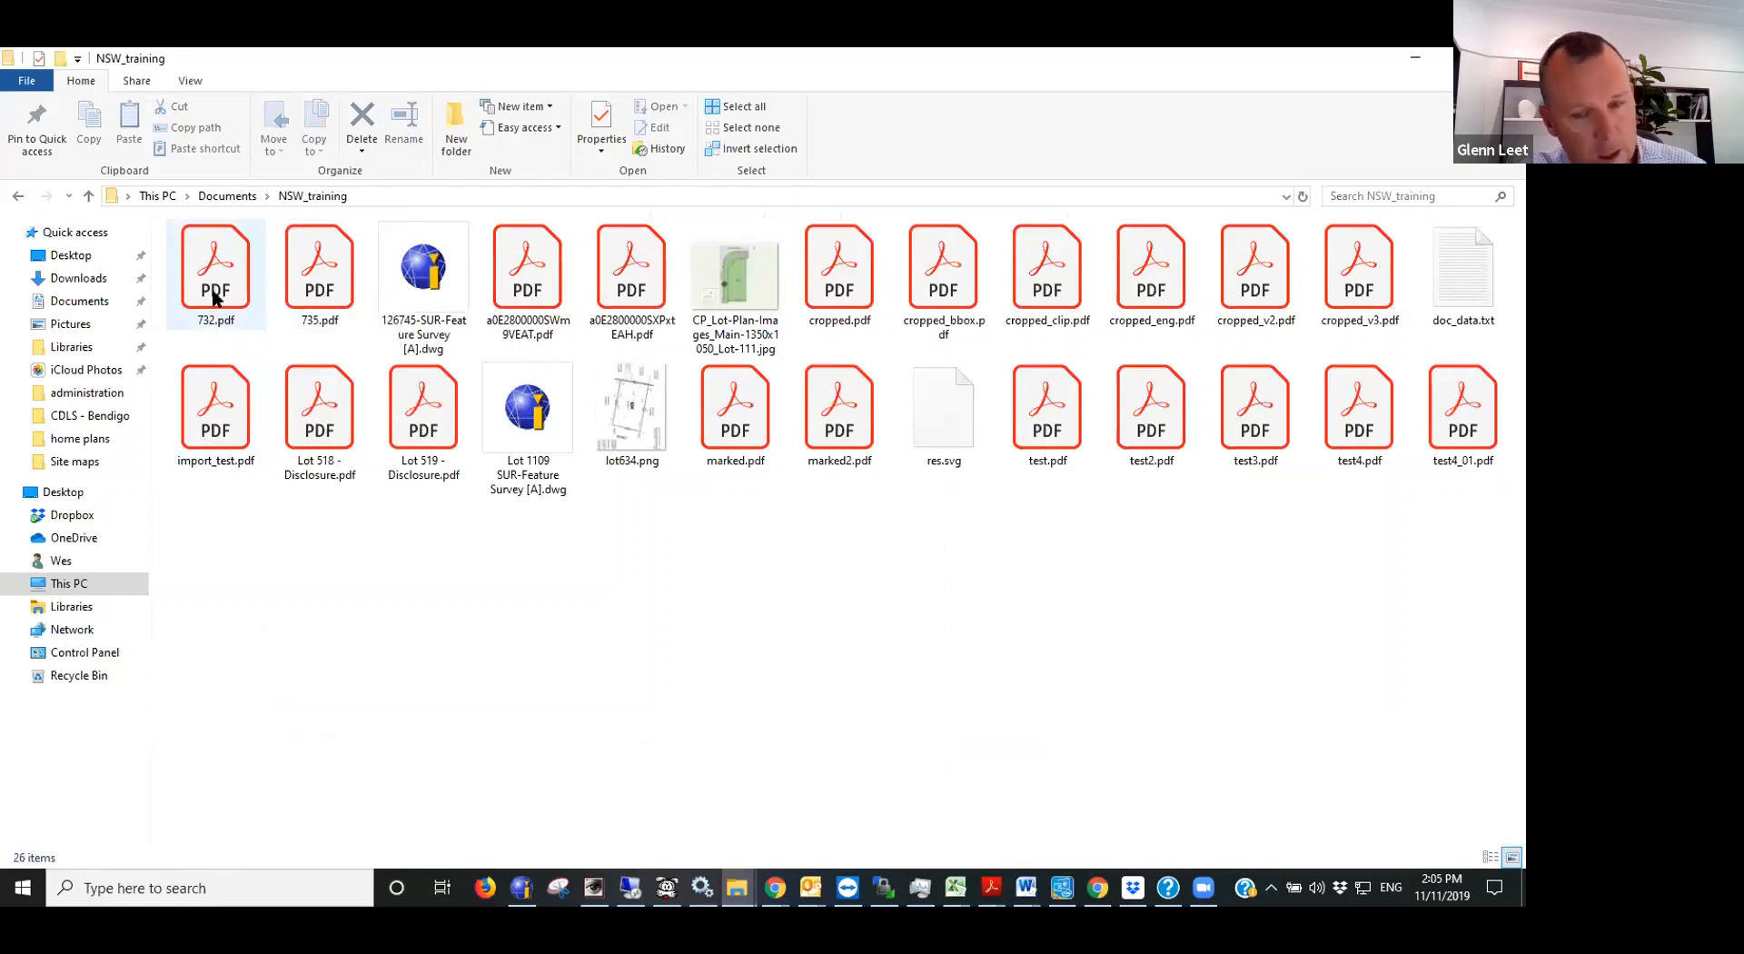
{"action": "left_click", "coordinate": [216, 298]}
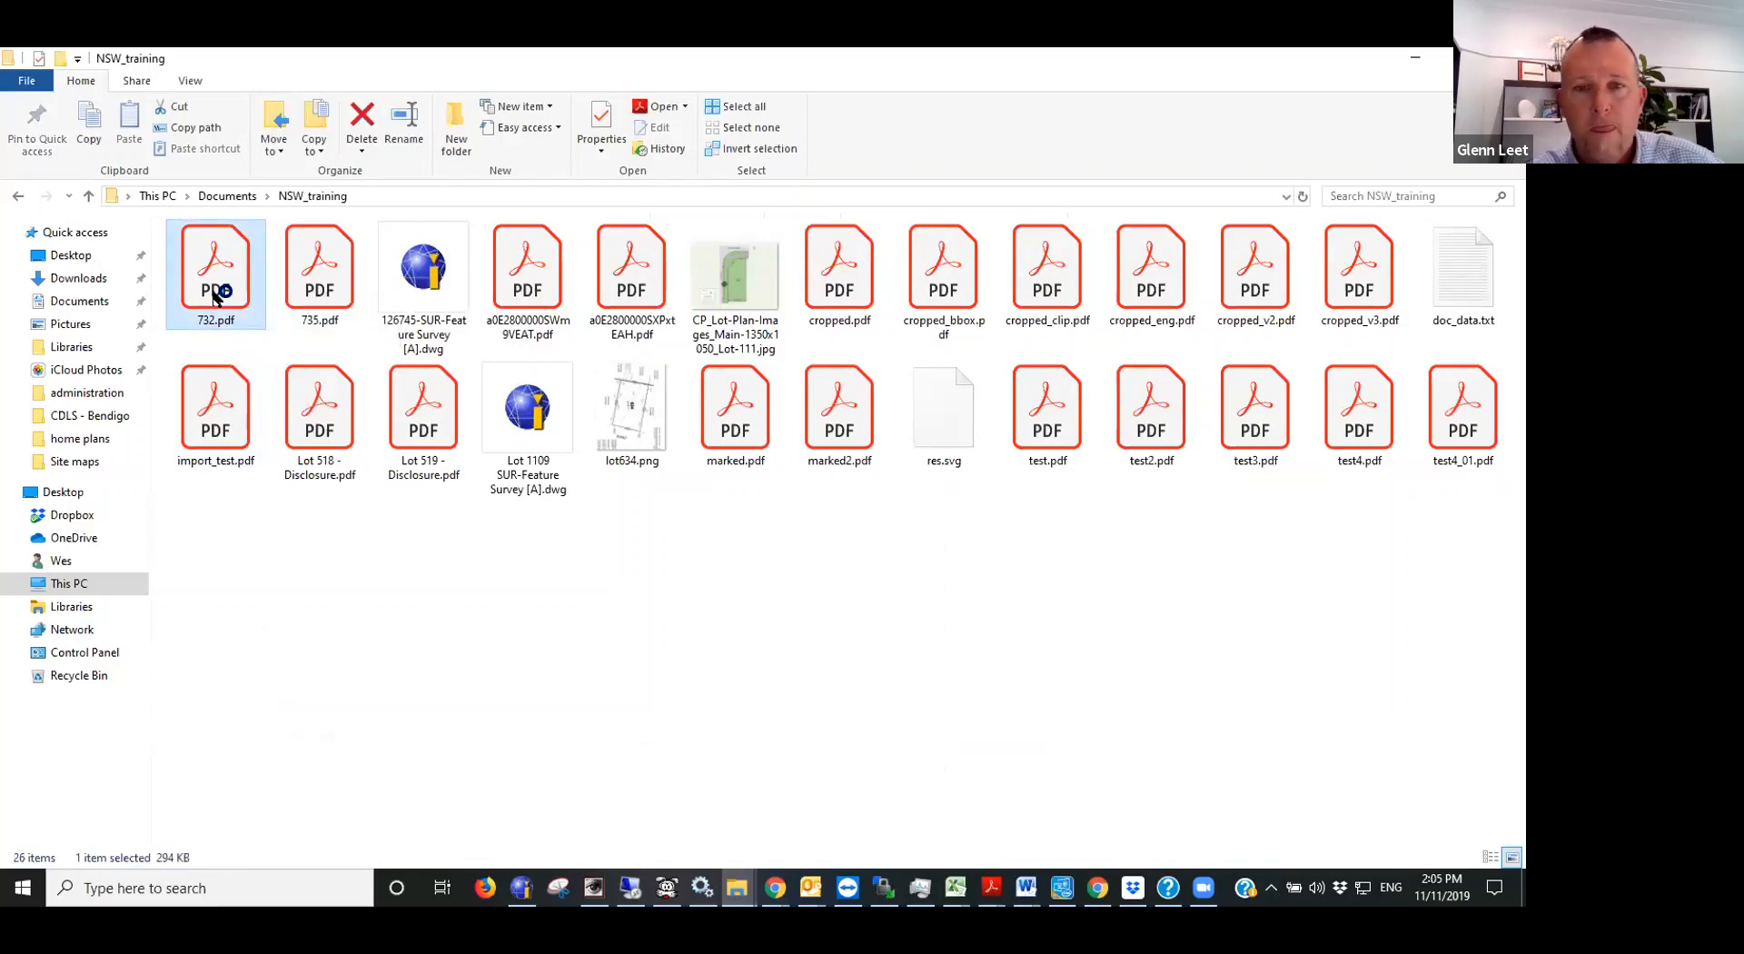
{"action": "double_click", "coordinate": [216, 298]}
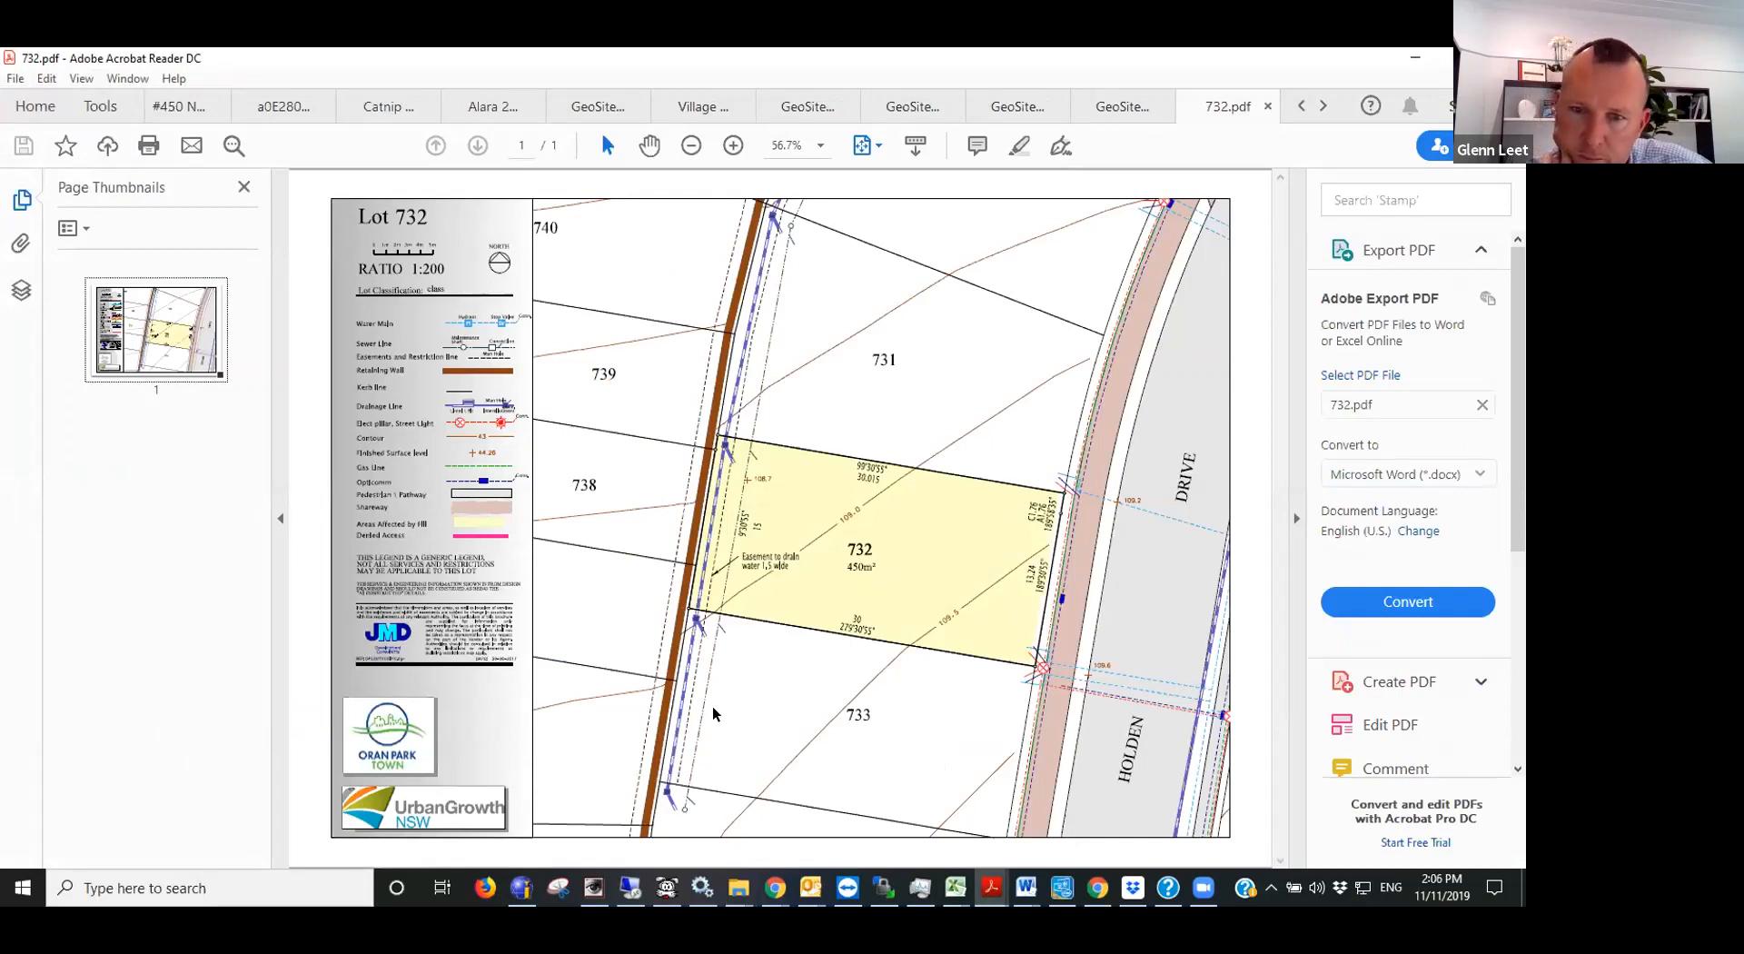
- Examine the boundary lengths, bearings, contours, easement and street frontage of the highlighted lot on the plan
{"action": "scroll", "coordinate": [860, 614], "scroll_direction": "up", "scroll_amount": 3, "text": "ctrl"}
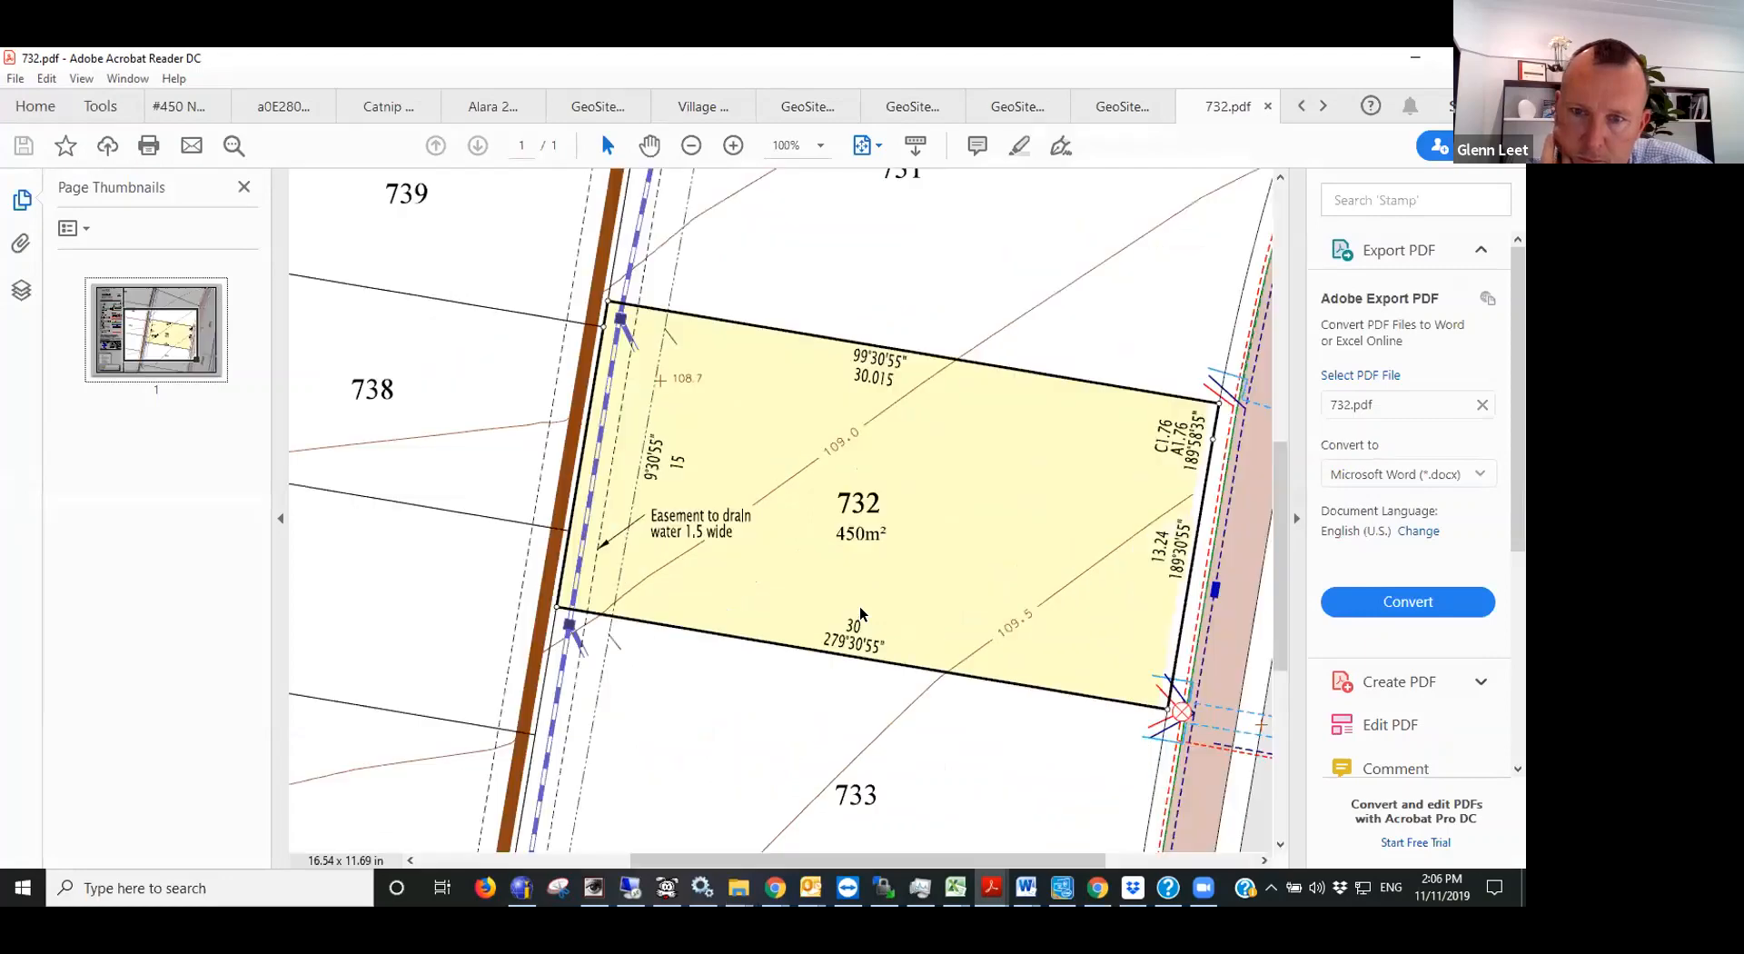
{"action": "scroll", "coordinate": [1010, 601], "scroll_direction": "down", "scroll_amount": 2, "text": "ctrl"}
{"action": "scroll", "coordinate": [635, 548], "scroll_direction": "down", "scroll_amount": 1, "text": "ctrl"}
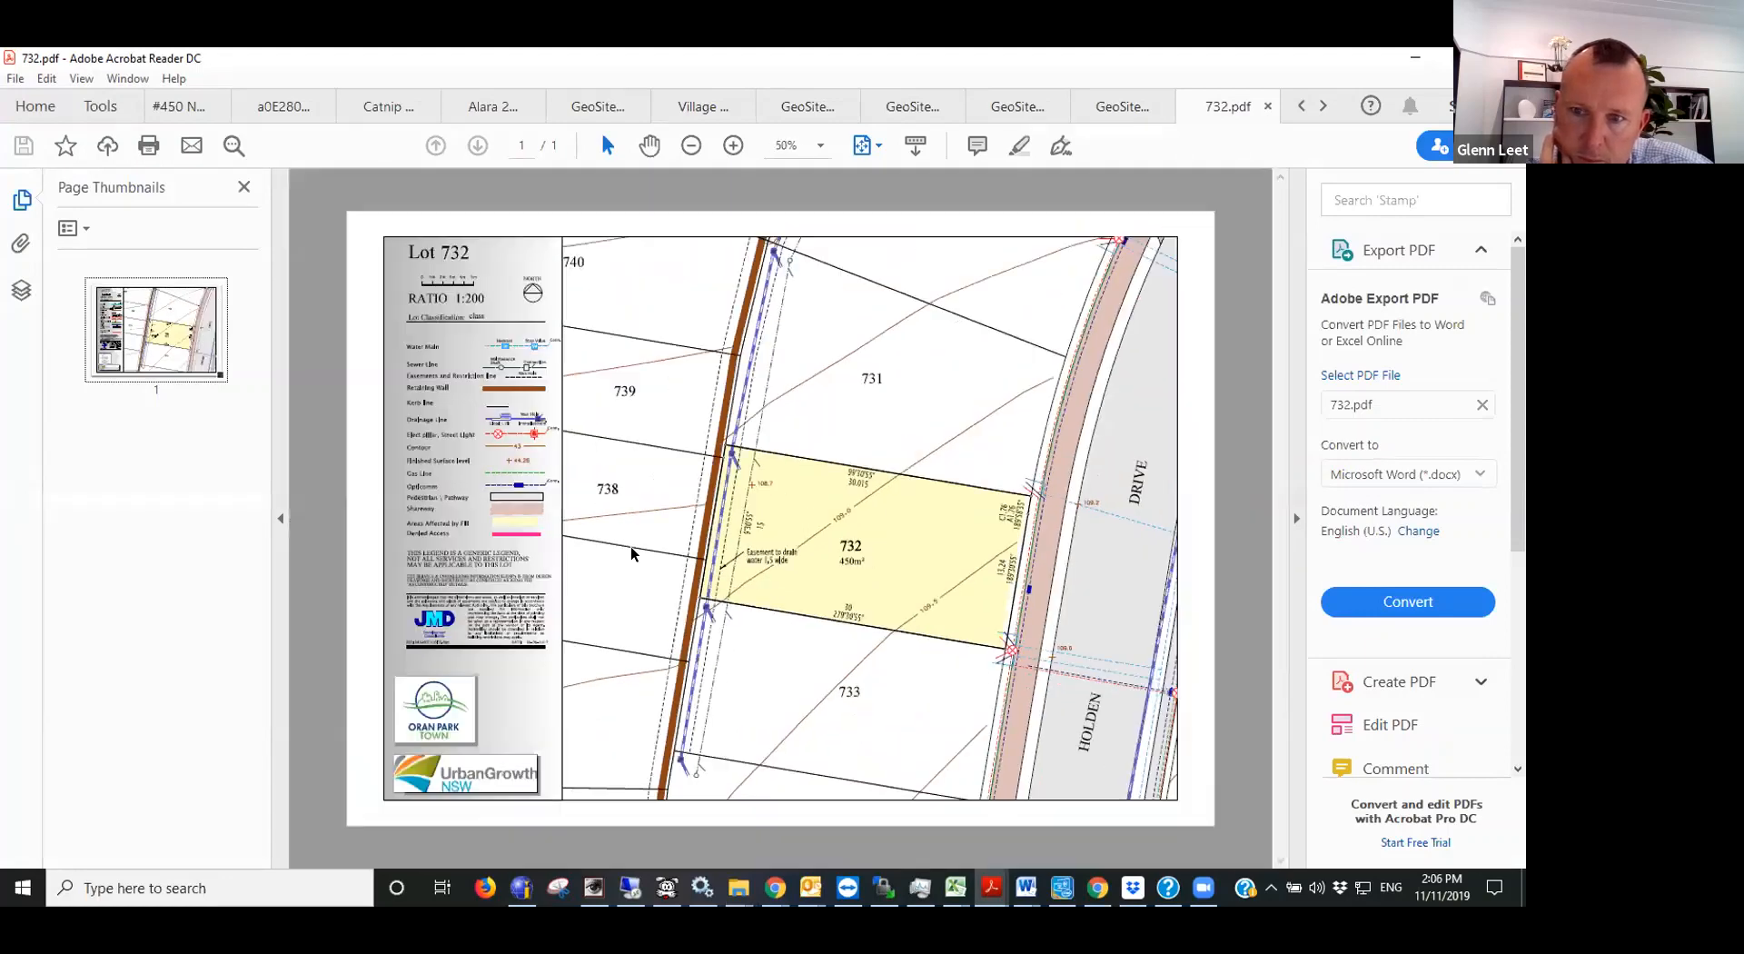
{"action": "scroll", "coordinate": [633, 552], "scroll_direction": "up", "scroll_amount": 2, "text": "ctrl"}
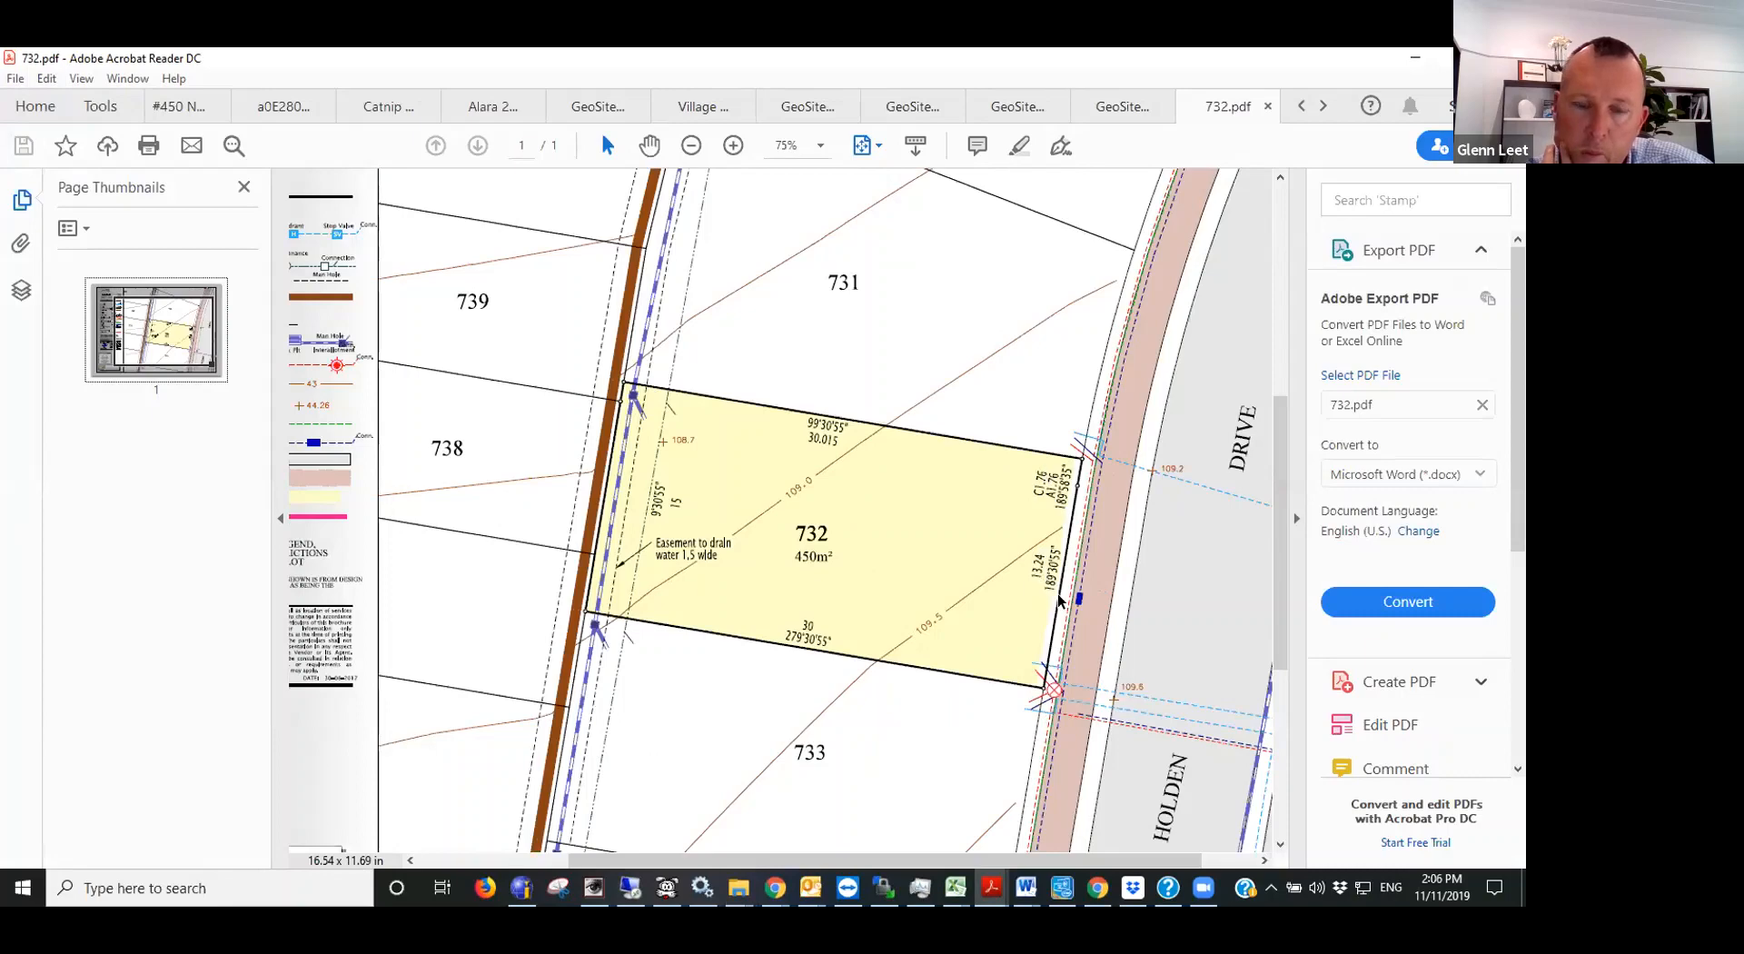
{"action": "scroll", "coordinate": [954, 637], "scroll_direction": "up", "scroll_amount": 1}
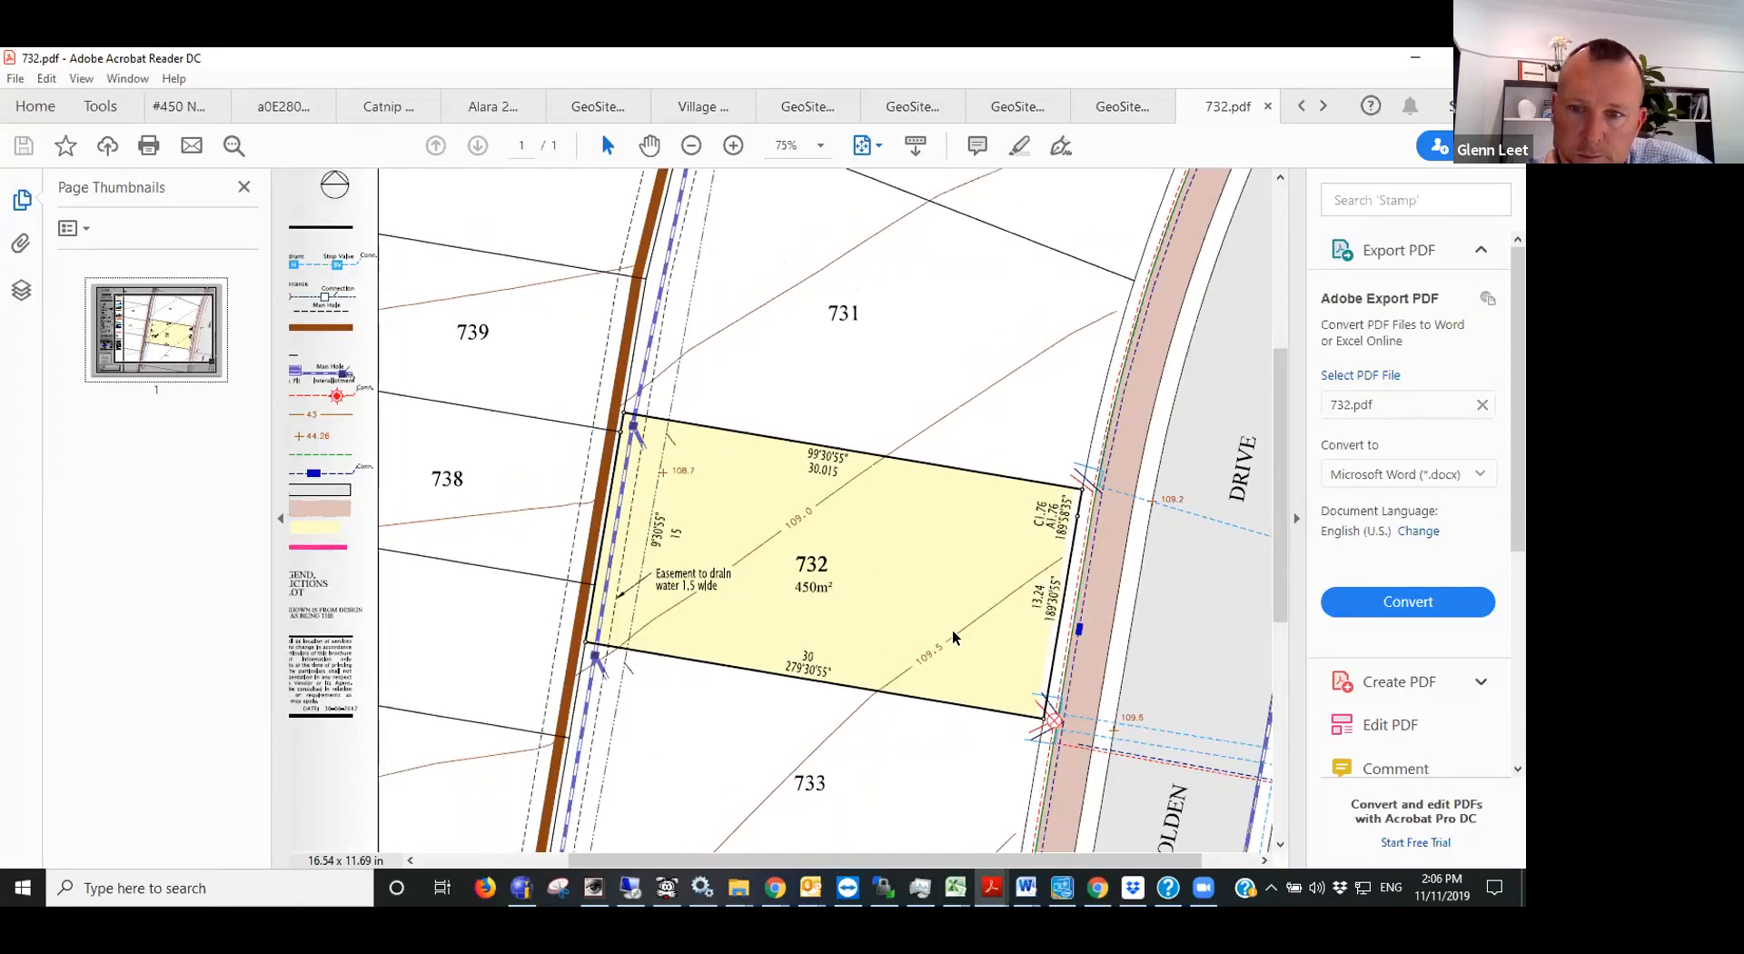
{"action": "scroll", "coordinate": [954, 638], "scroll_direction": "down", "scroll_amount": 2}
{"action": "scroll", "coordinate": [953, 637], "scroll_direction": "up", "scroll_amount": 2}
{"action": "scroll", "coordinate": [954, 638], "scroll_direction": "down", "scroll_amount": 2}
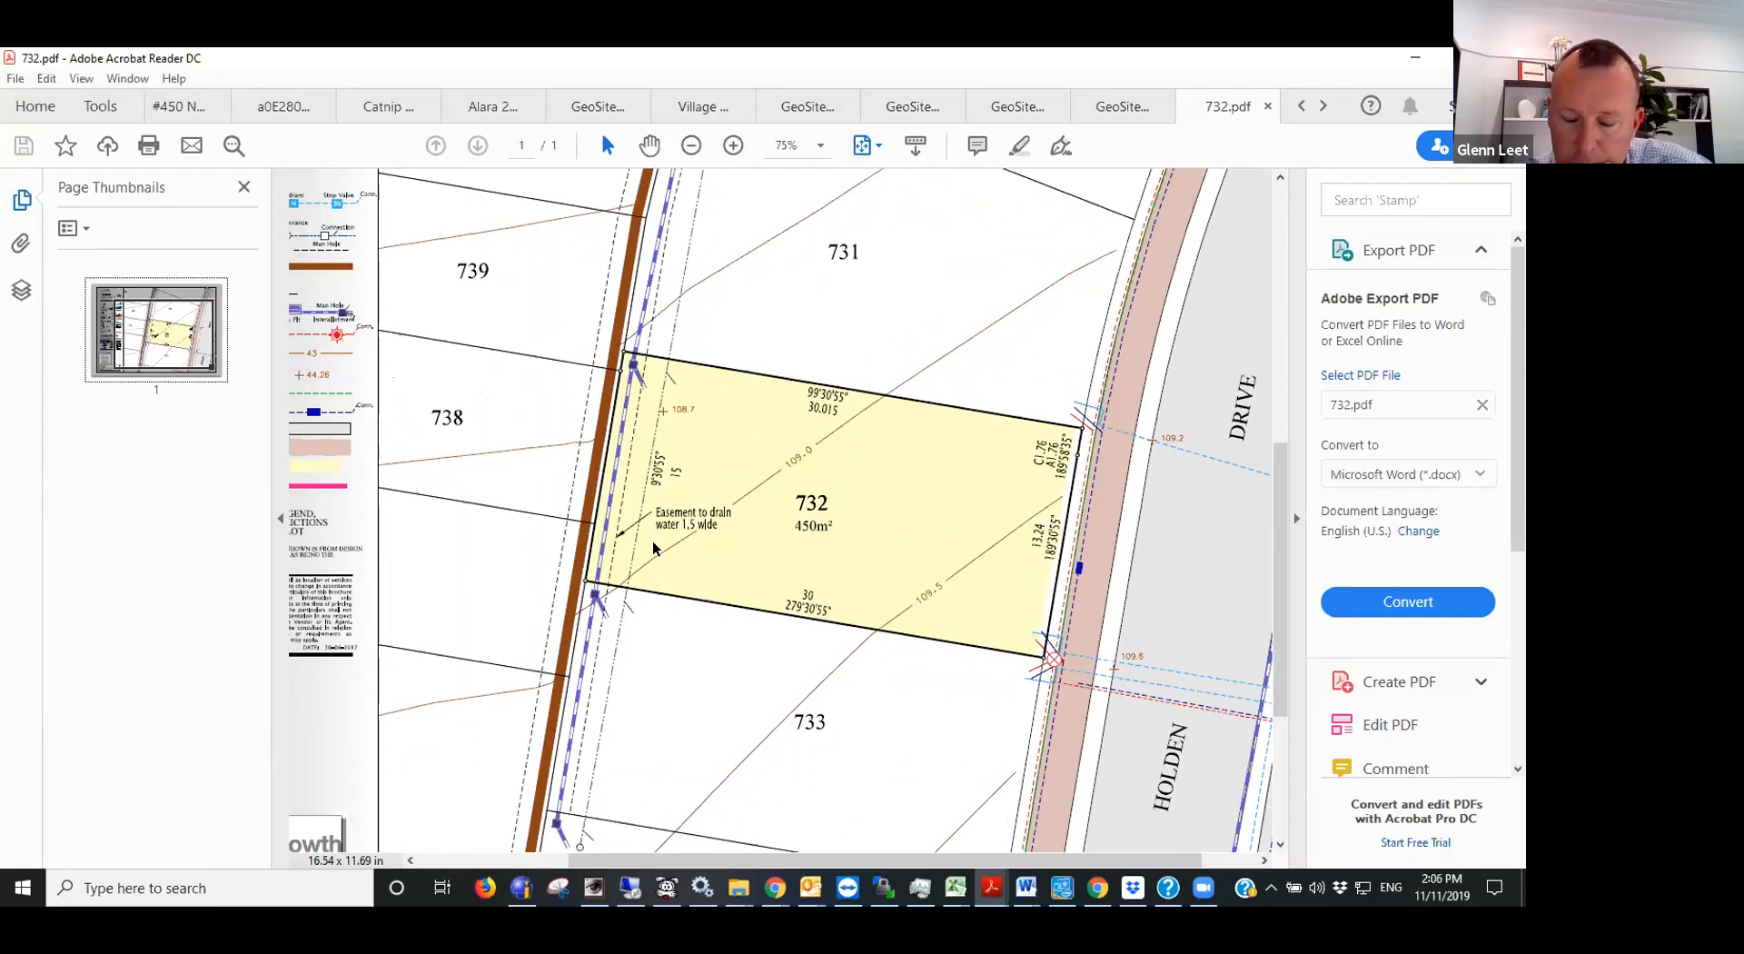
{"action": "scroll", "coordinate": [654, 548], "scroll_direction": "down", "scroll_amount": 1}
{"action": "scroll", "coordinate": [654, 548], "scroll_direction": "up", "scroll_amount": 2}
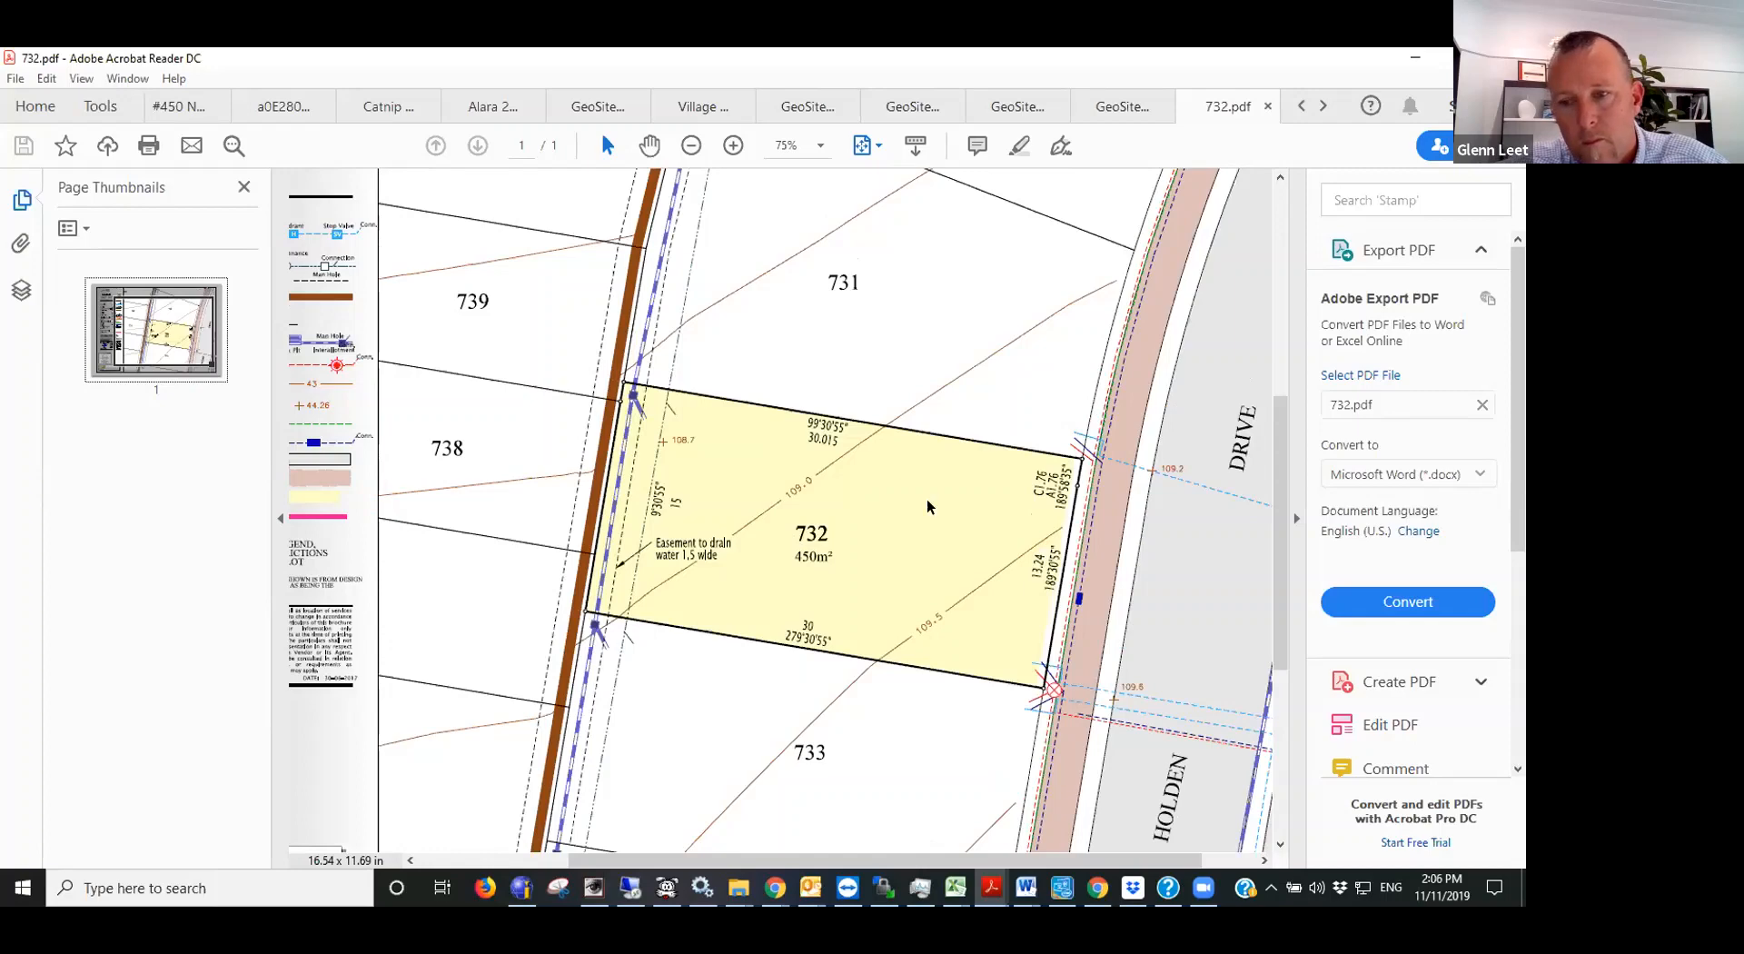
{"action": "scroll", "coordinate": [731, 481], "scroll_direction": "down", "scroll_amount": 3}
{"action": "scroll", "coordinate": [761, 522], "scroll_direction": "up", "scroll_amount": 2}
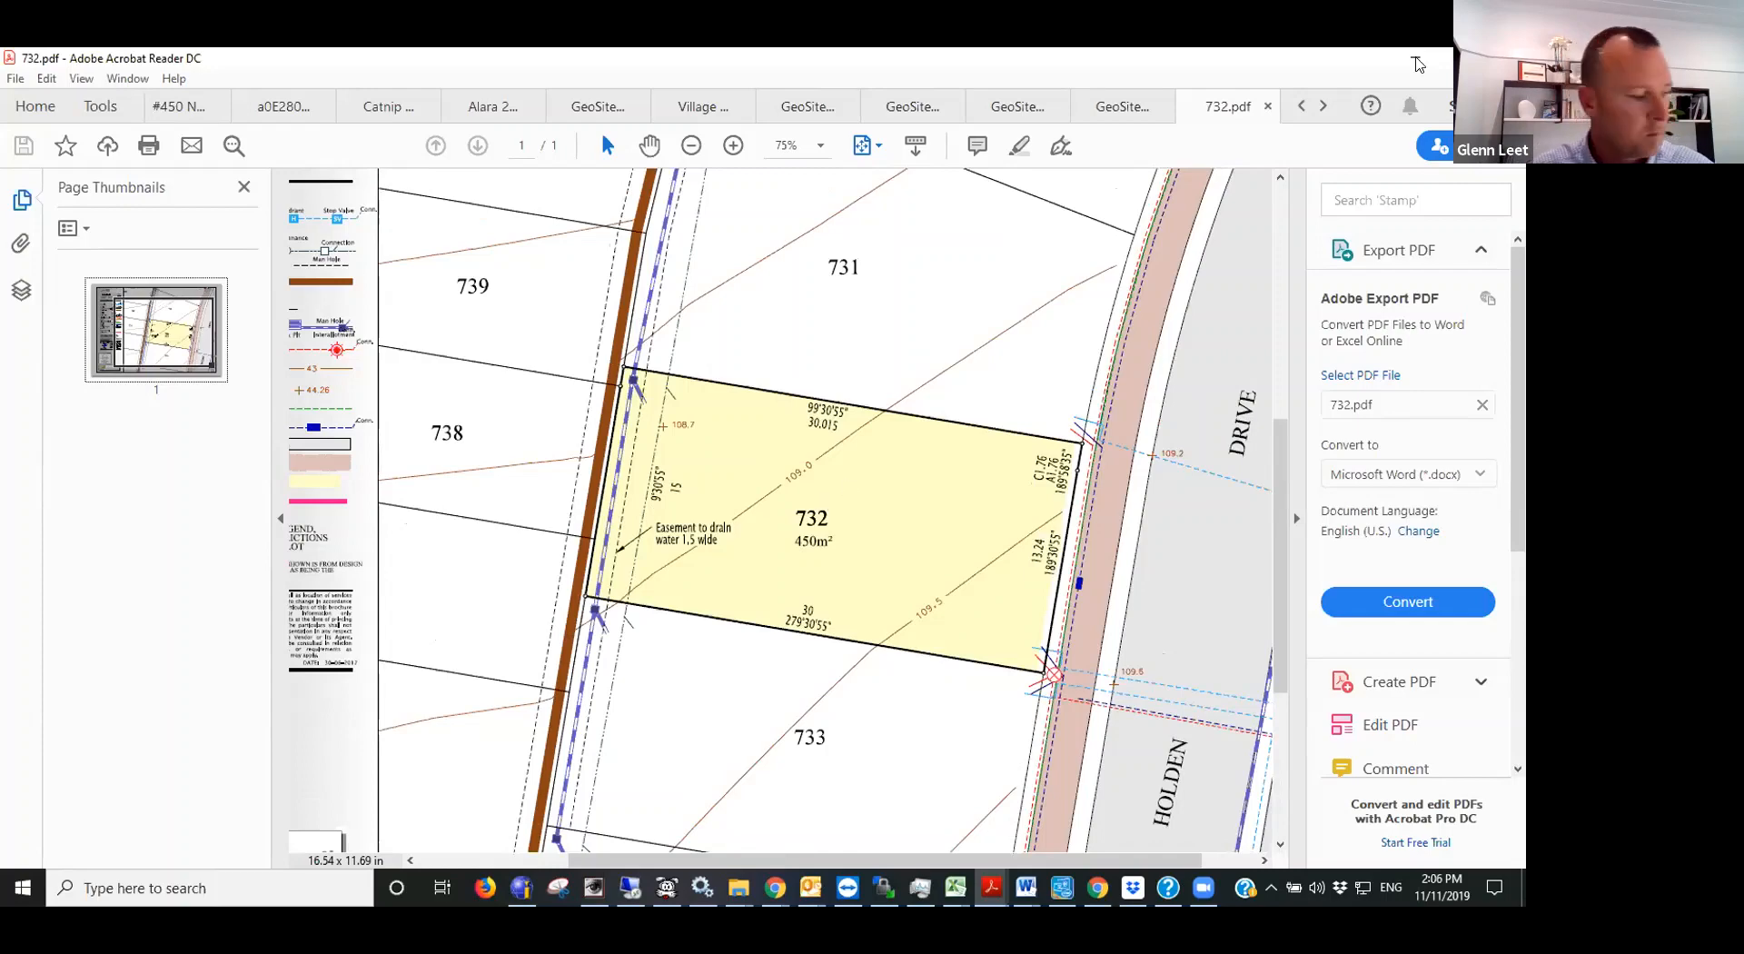
- Switch from the PDF plan back to the GeoSite IT drawing window in Chrome
{"action": "left_click", "coordinate": [737, 889]}
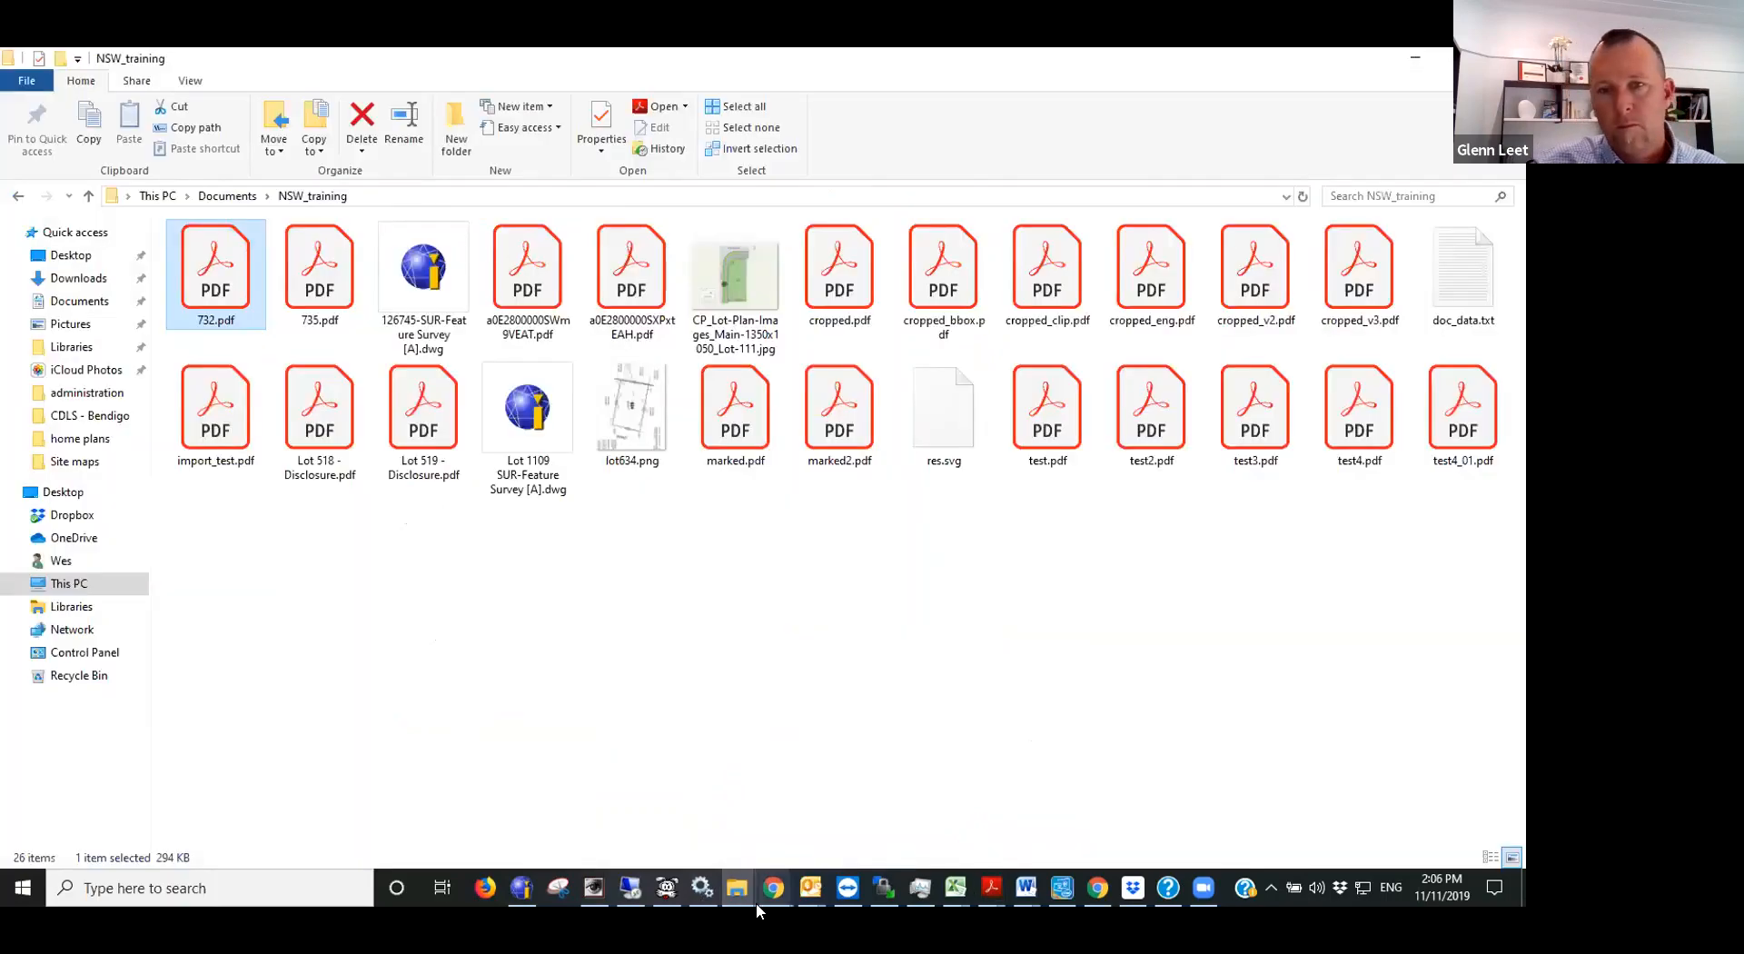
{"action": "mouse_move", "coordinate": [757, 900]}
{"action": "left_click", "coordinate": [1474, 836]}
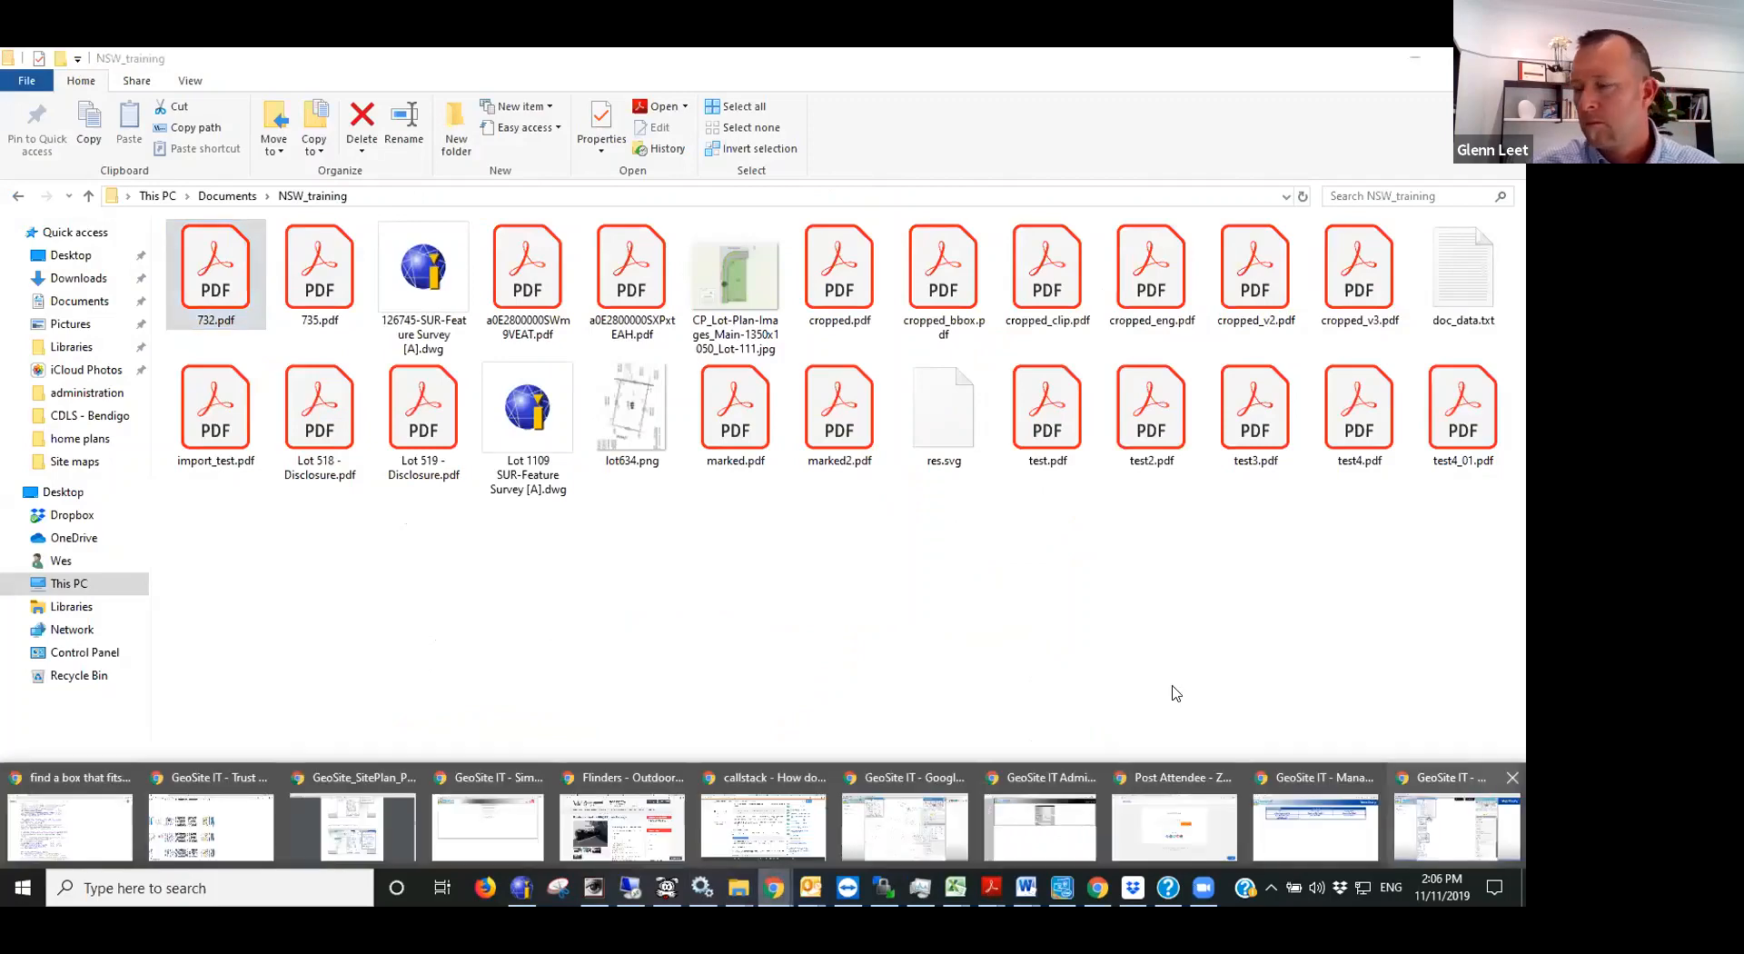
- Open the GeoSite Siting Manual PDF from the Help / Support resources
{"action": "left_click", "coordinate": [1037, 336]}
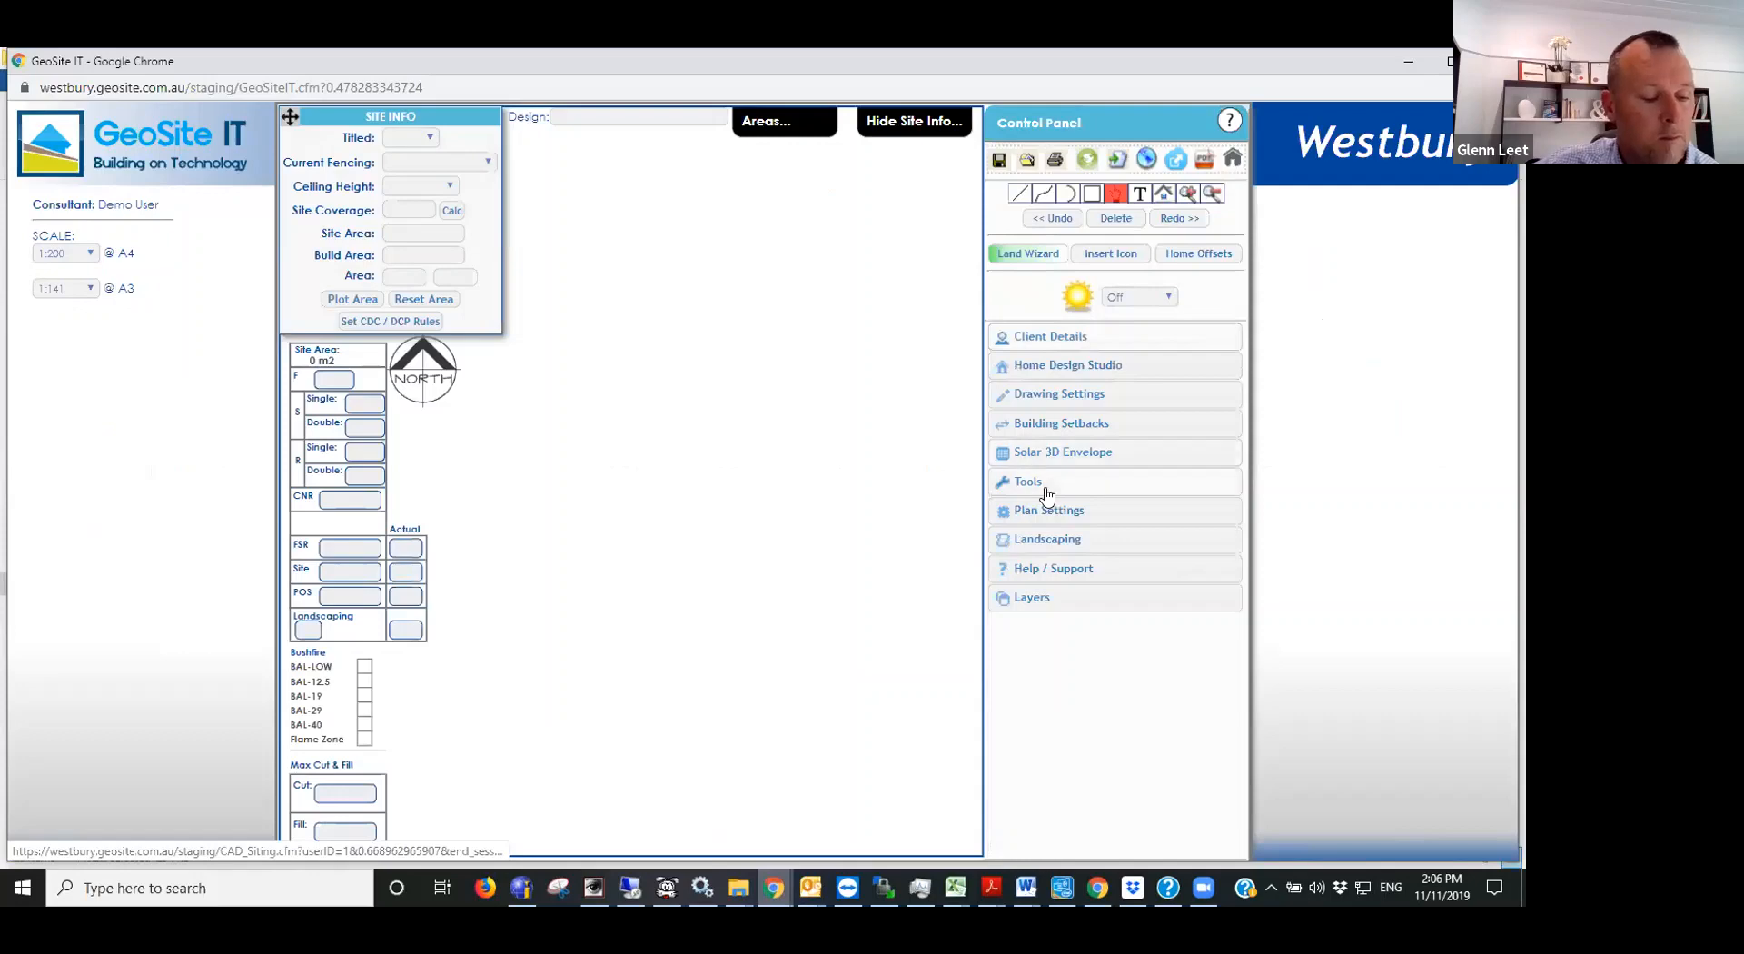
{"action": "left_click", "coordinate": [1046, 491]}
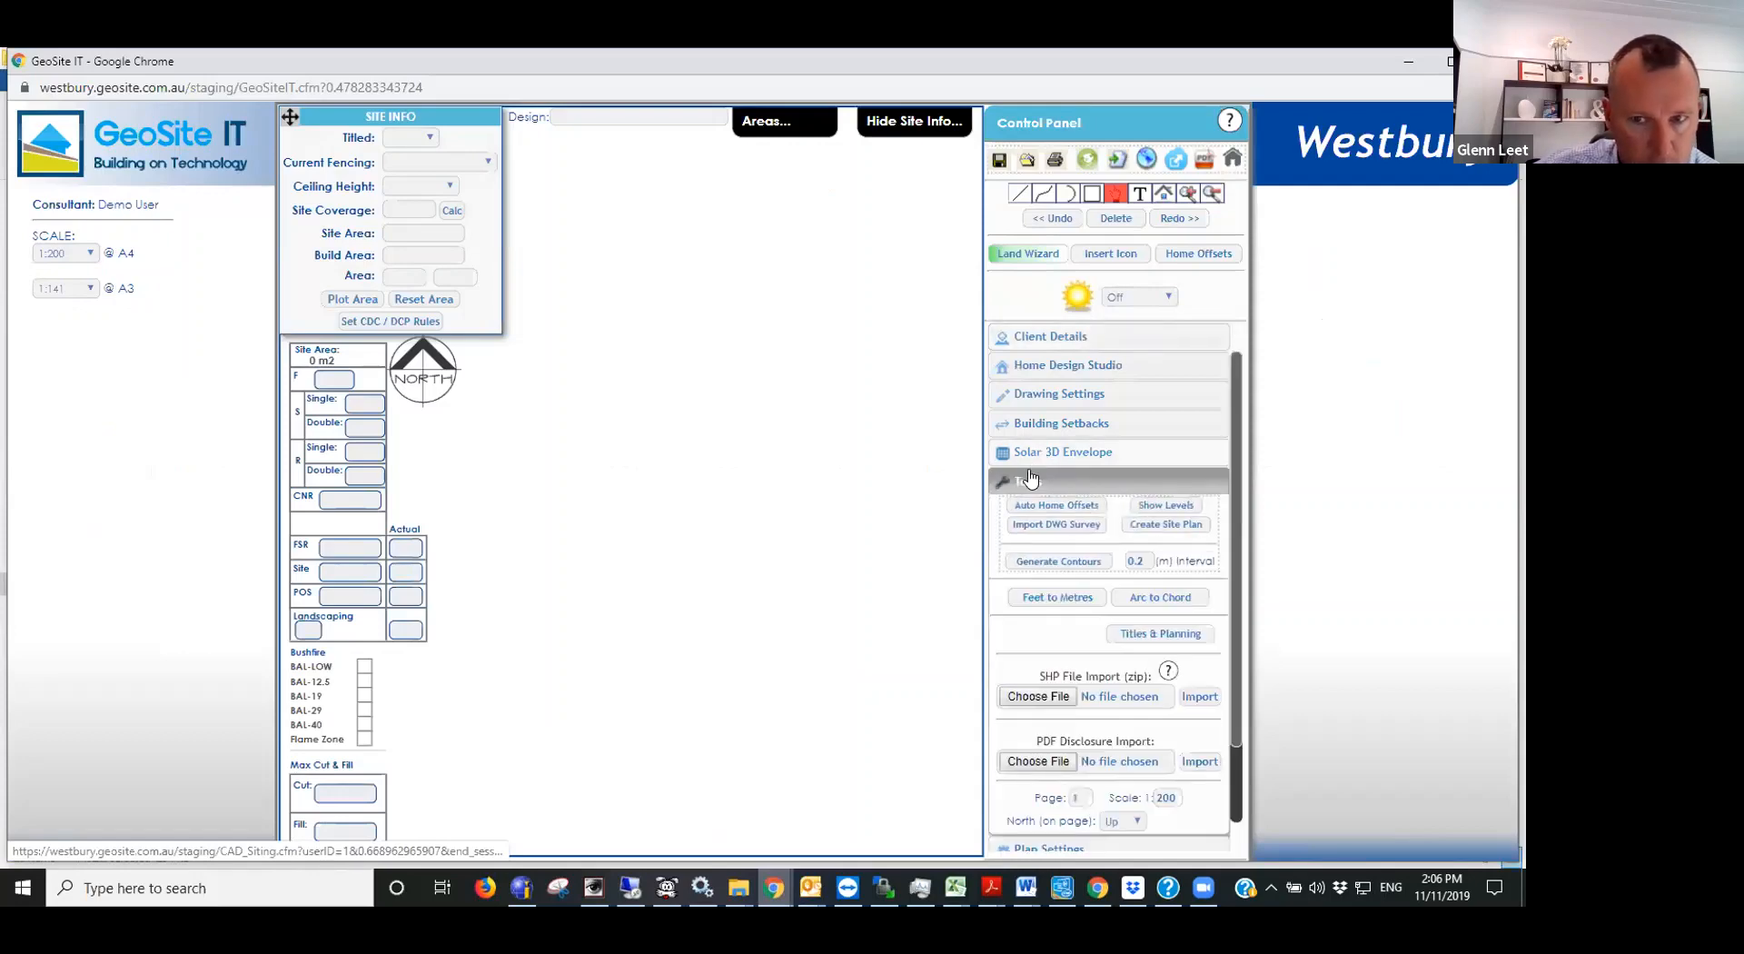
{"action": "left_click", "coordinate": [1041, 485]}
{"action": "left_click", "coordinate": [1028, 567]}
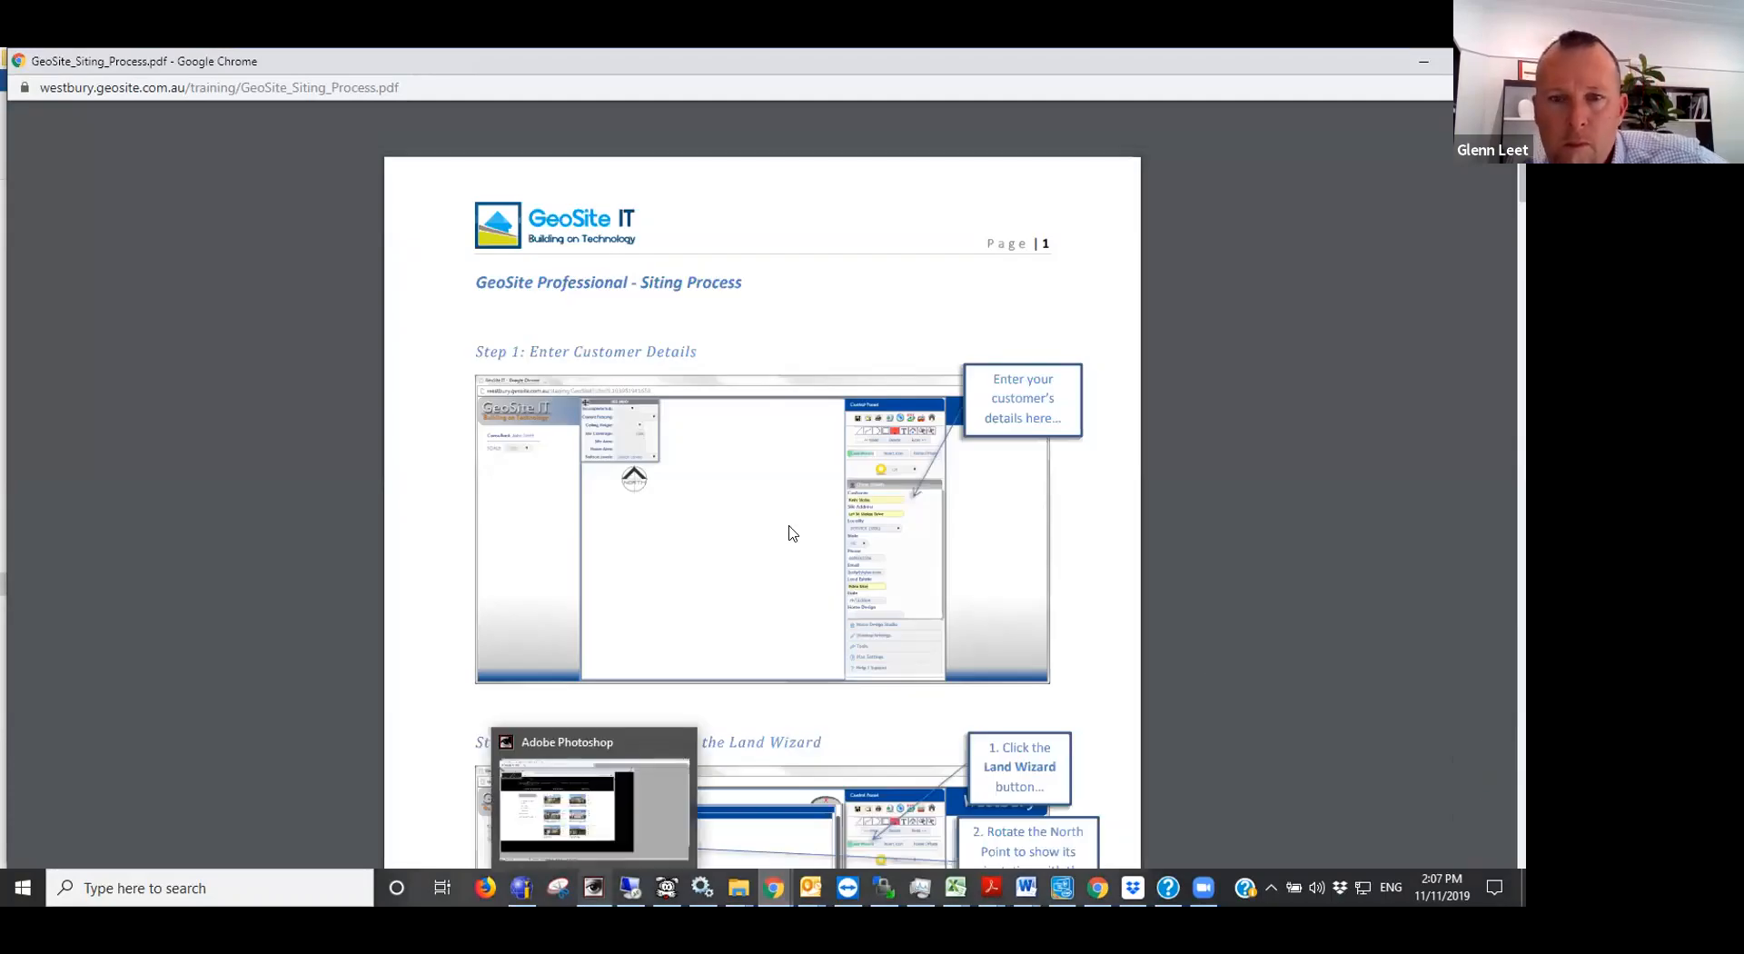
- Read the manual's steps on entering customer details and creating the allotment with the Land Wizard, and put the manual away
{"action": "scroll", "coordinate": [790, 532], "scroll_direction": "down", "scroll_amount": 2}
{"action": "scroll", "coordinate": [790, 532], "scroll_direction": "up", "scroll_amount": 2}
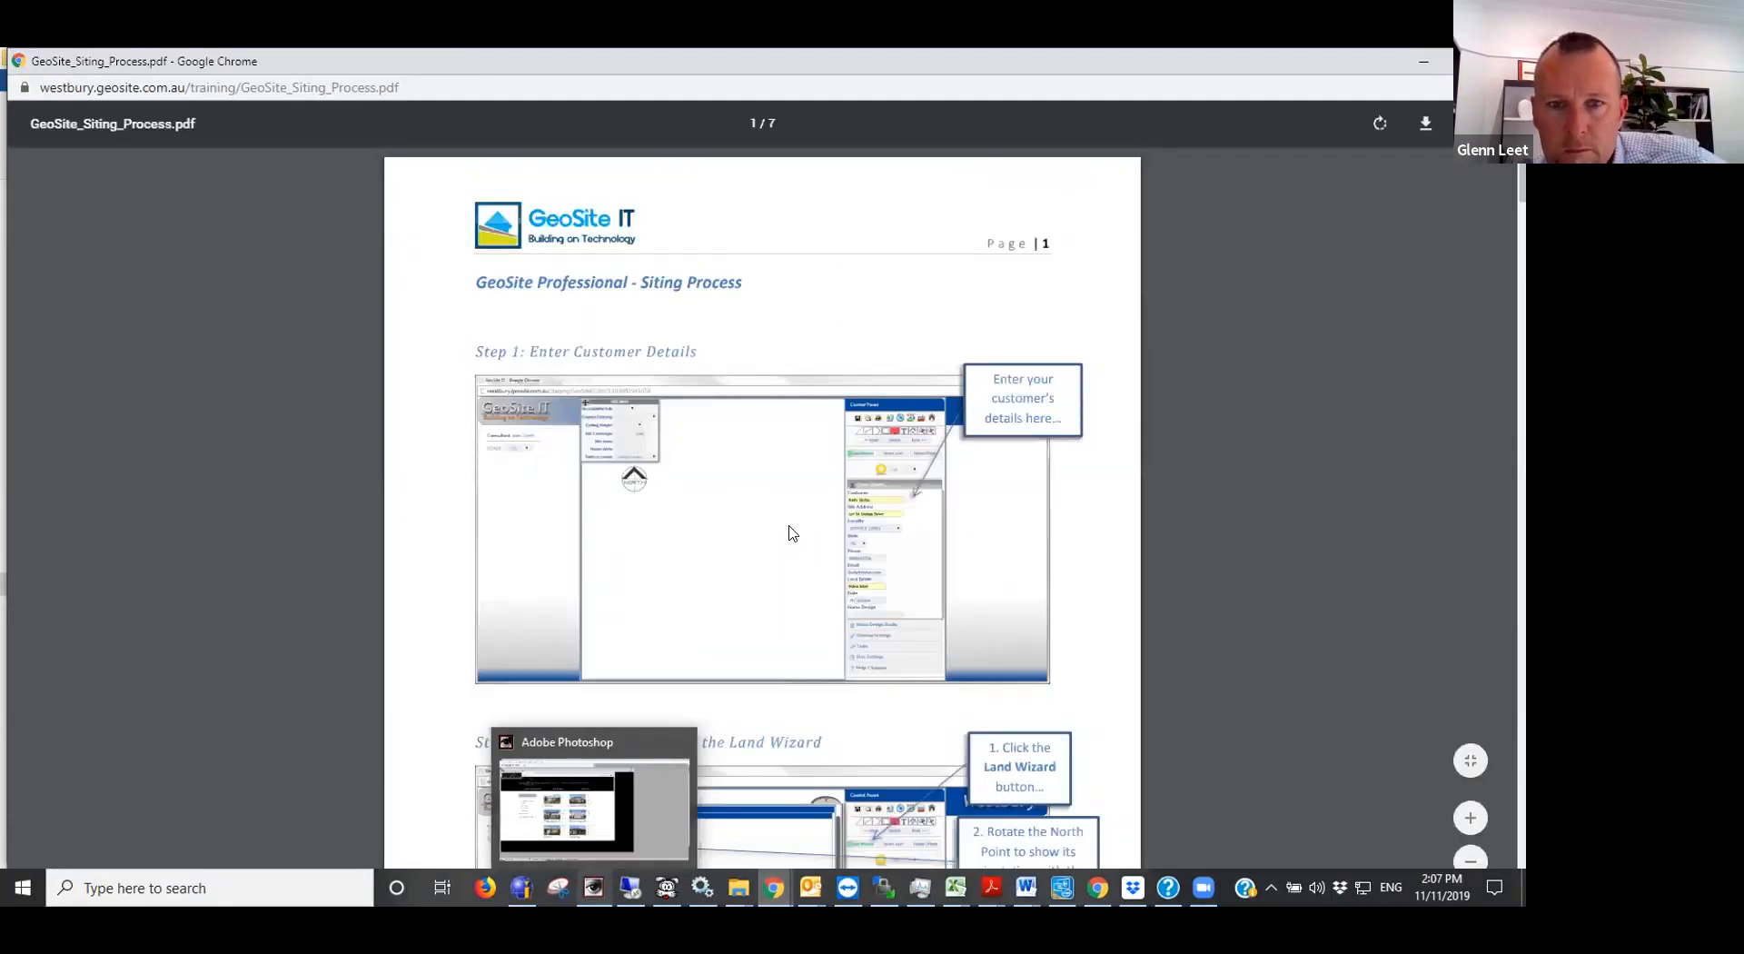
{"action": "scroll", "coordinate": [790, 533], "scroll_direction": "down", "scroll_amount": 3}
{"action": "scroll", "coordinate": [790, 533], "scroll_direction": "down", "scroll_amount": 1}
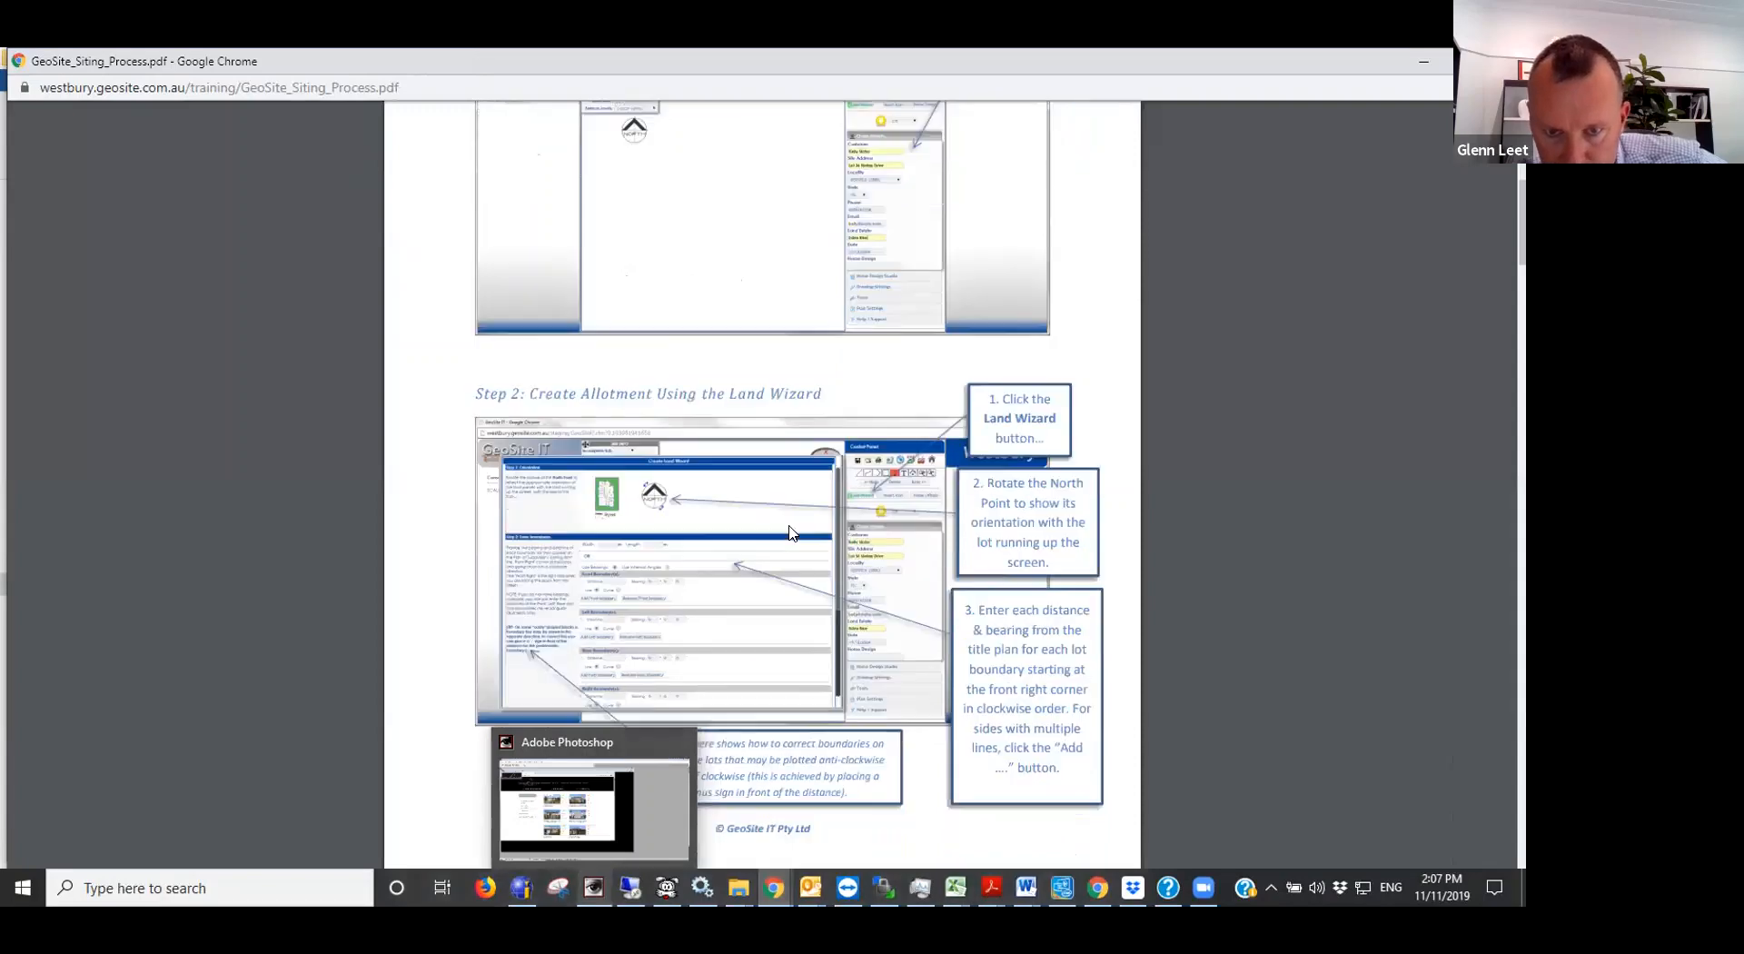
{"action": "scroll", "coordinate": [908, 735], "scroll_direction": "down", "scroll_amount": 4}
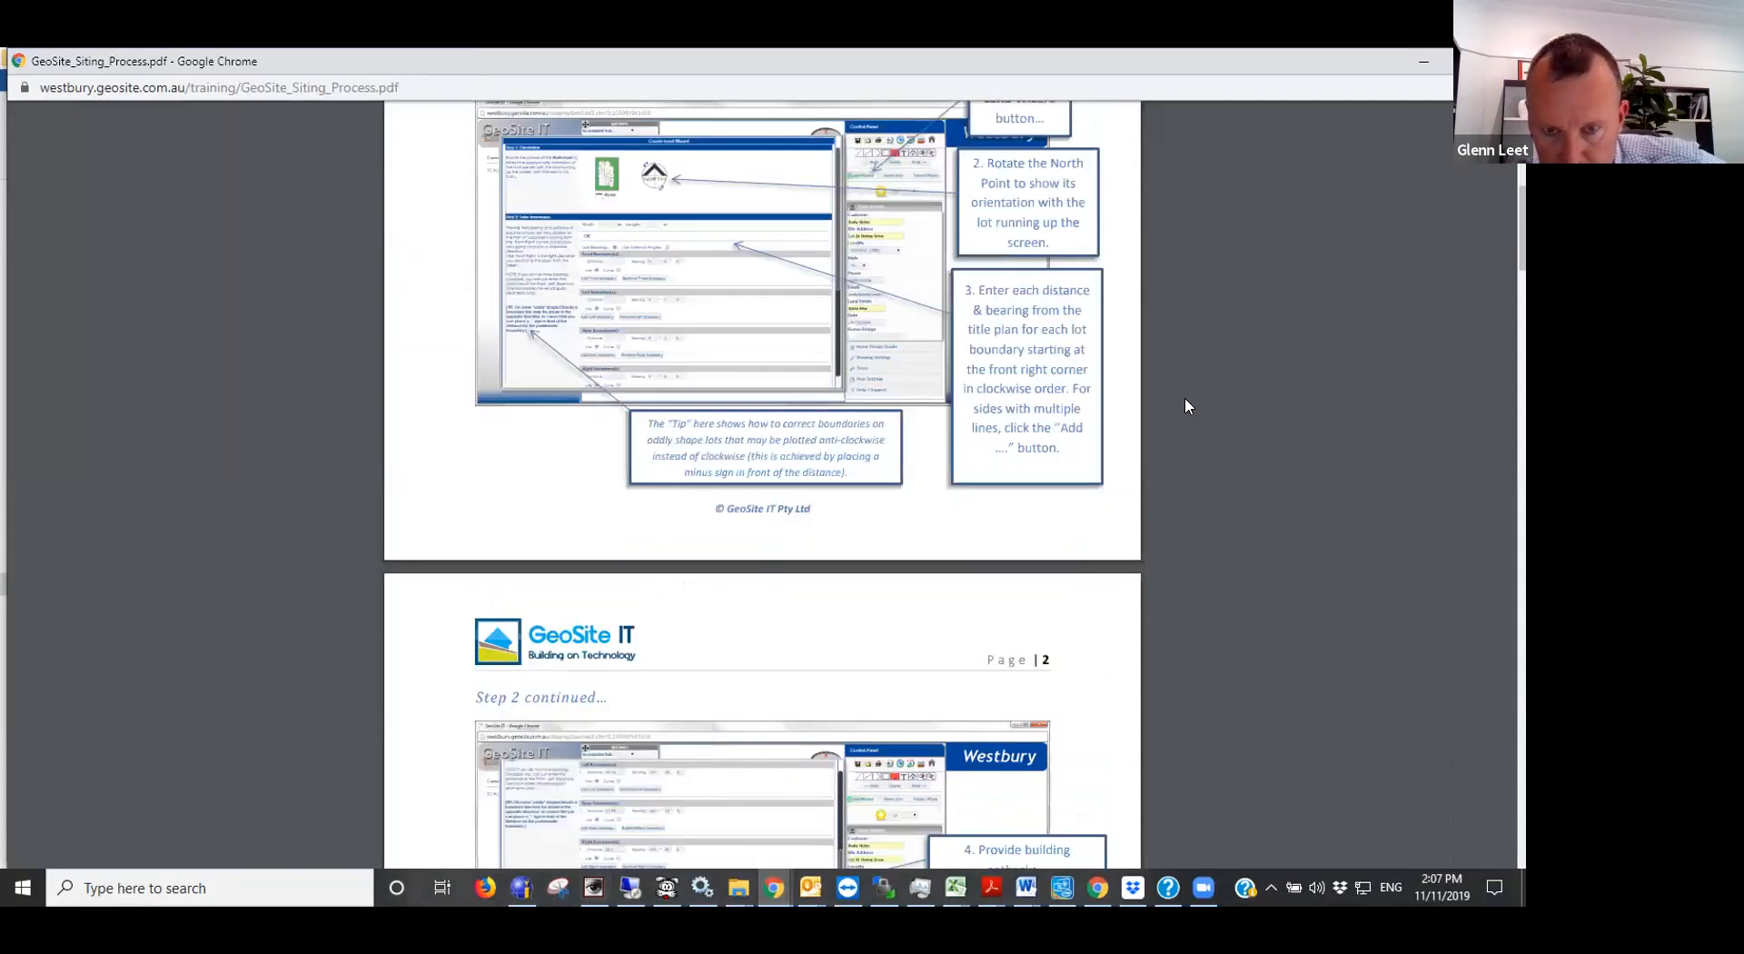
{"action": "scroll", "coordinate": [1184, 396], "scroll_direction": "up", "scroll_amount": 5}
{"action": "scroll", "coordinate": [1142, 416], "scroll_direction": "up", "scroll_amount": 2}
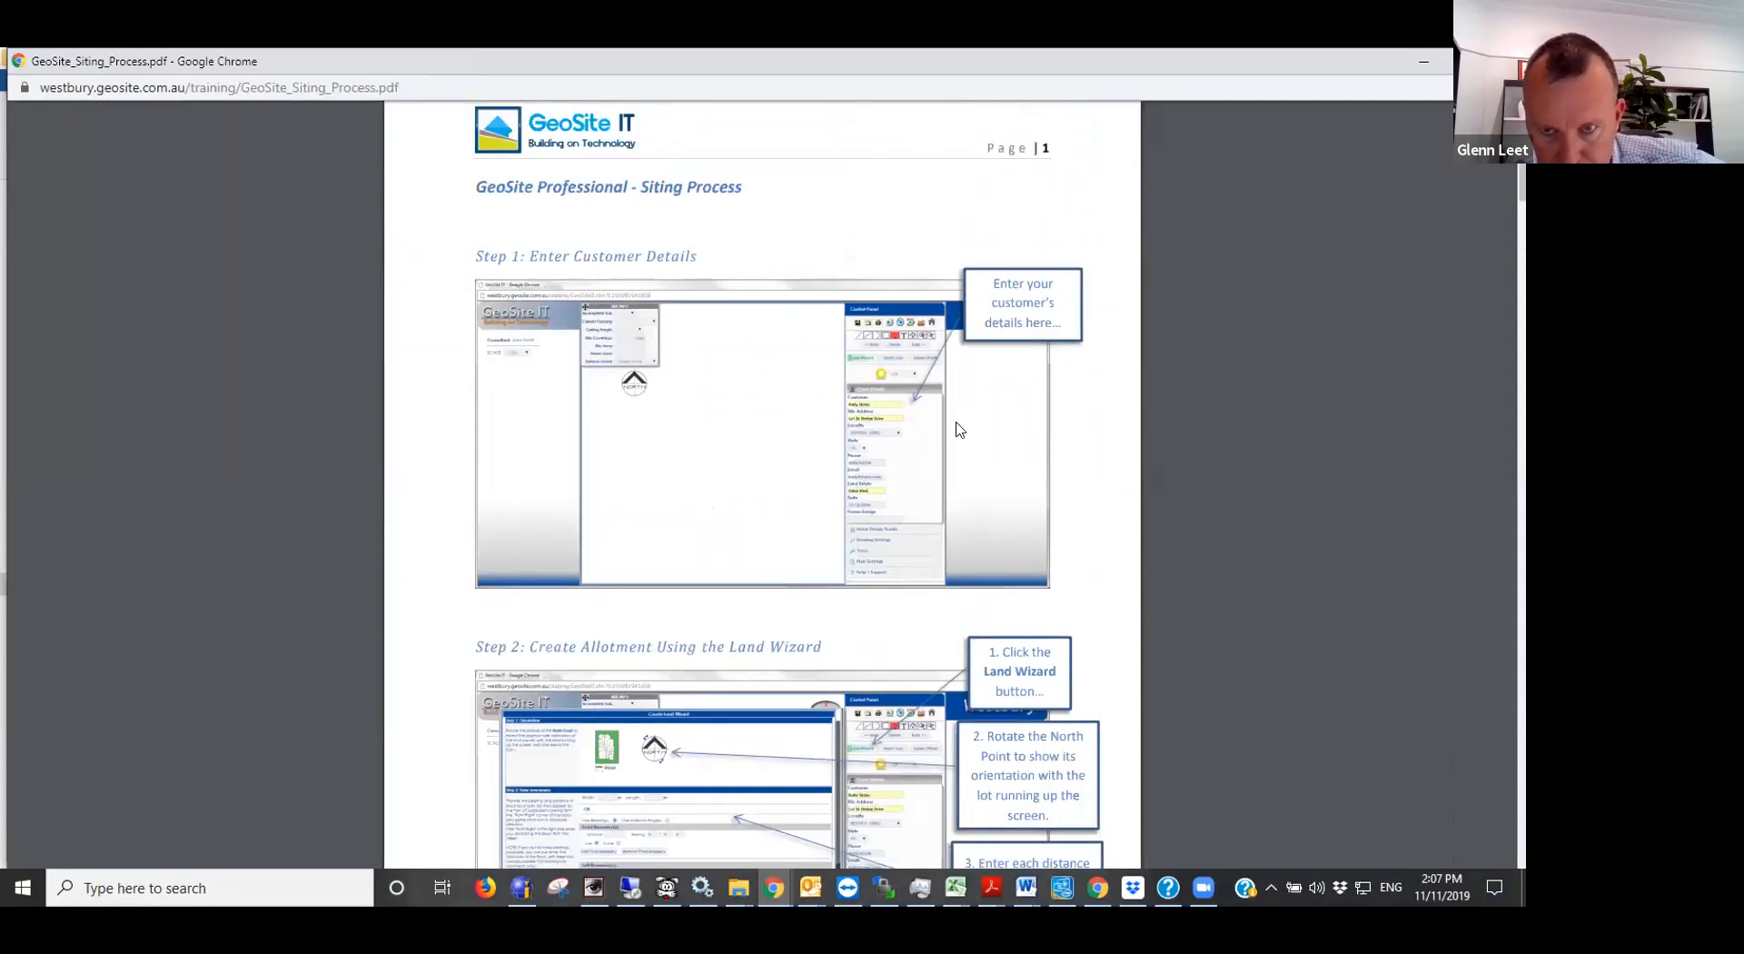
{"action": "scroll", "coordinate": [970, 428], "scroll_direction": "up", "scroll_amount": 4, "text": "ctrl"}
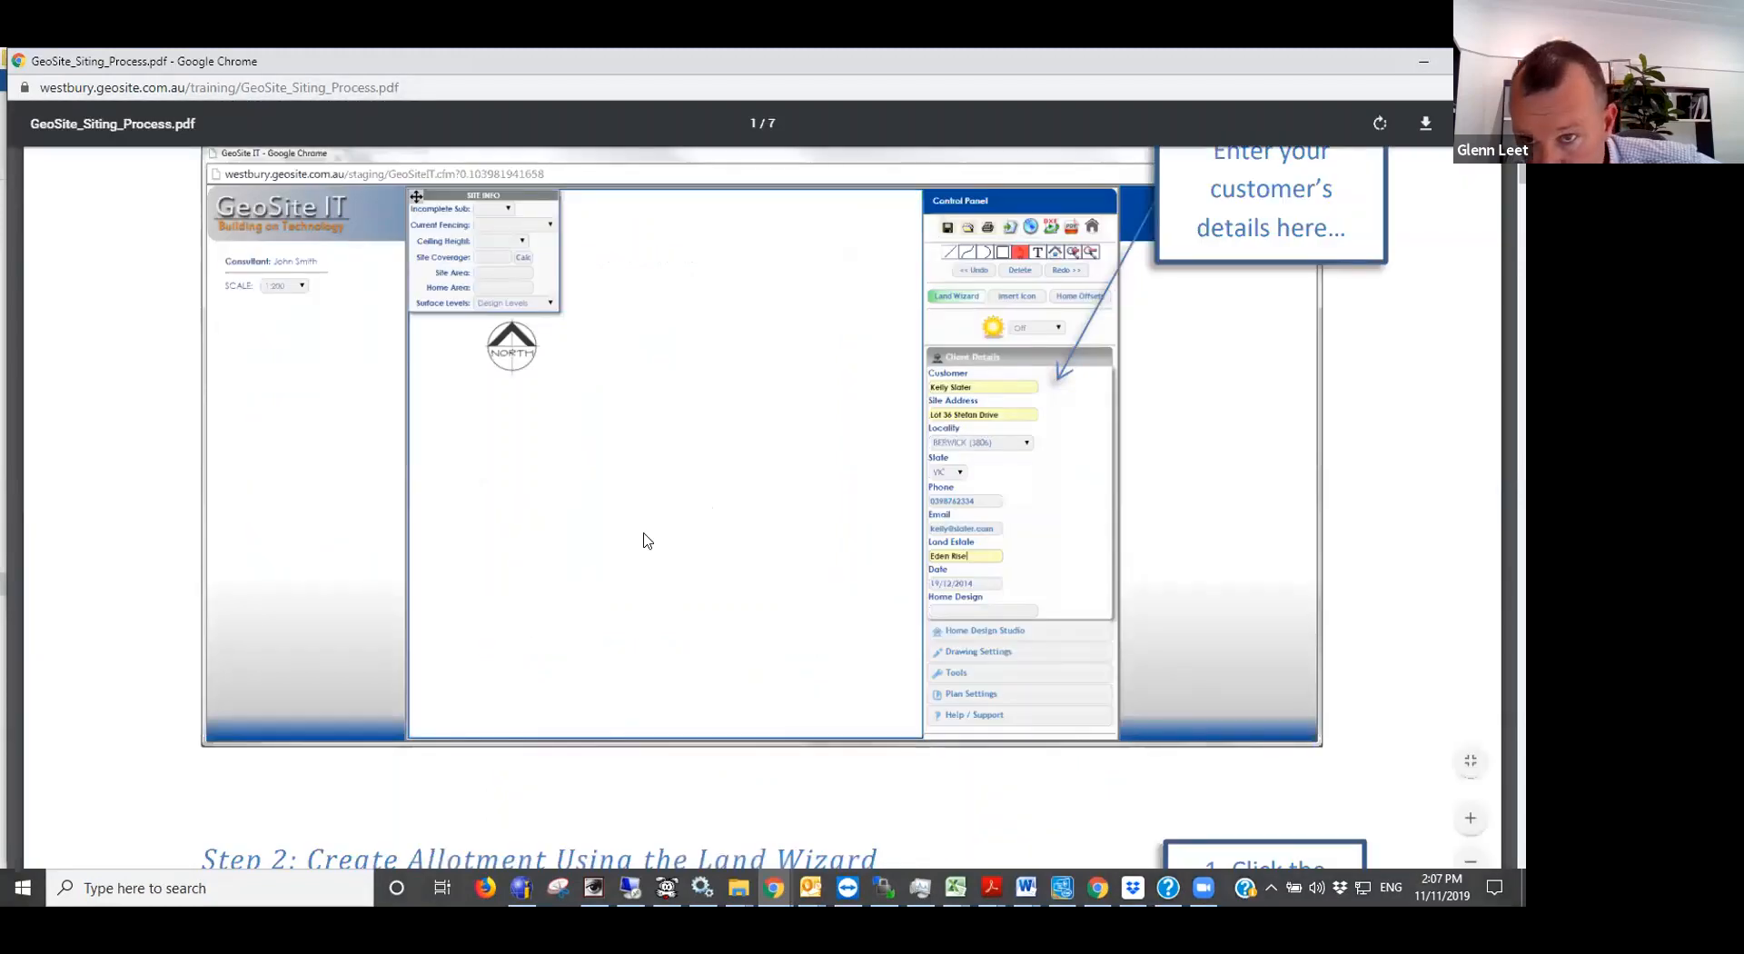
{"action": "scroll", "coordinate": [649, 550], "scroll_direction": "down", "scroll_amount": 1}
{"action": "scroll", "coordinate": [648, 552], "scroll_direction": "down", "scroll_amount": 7}
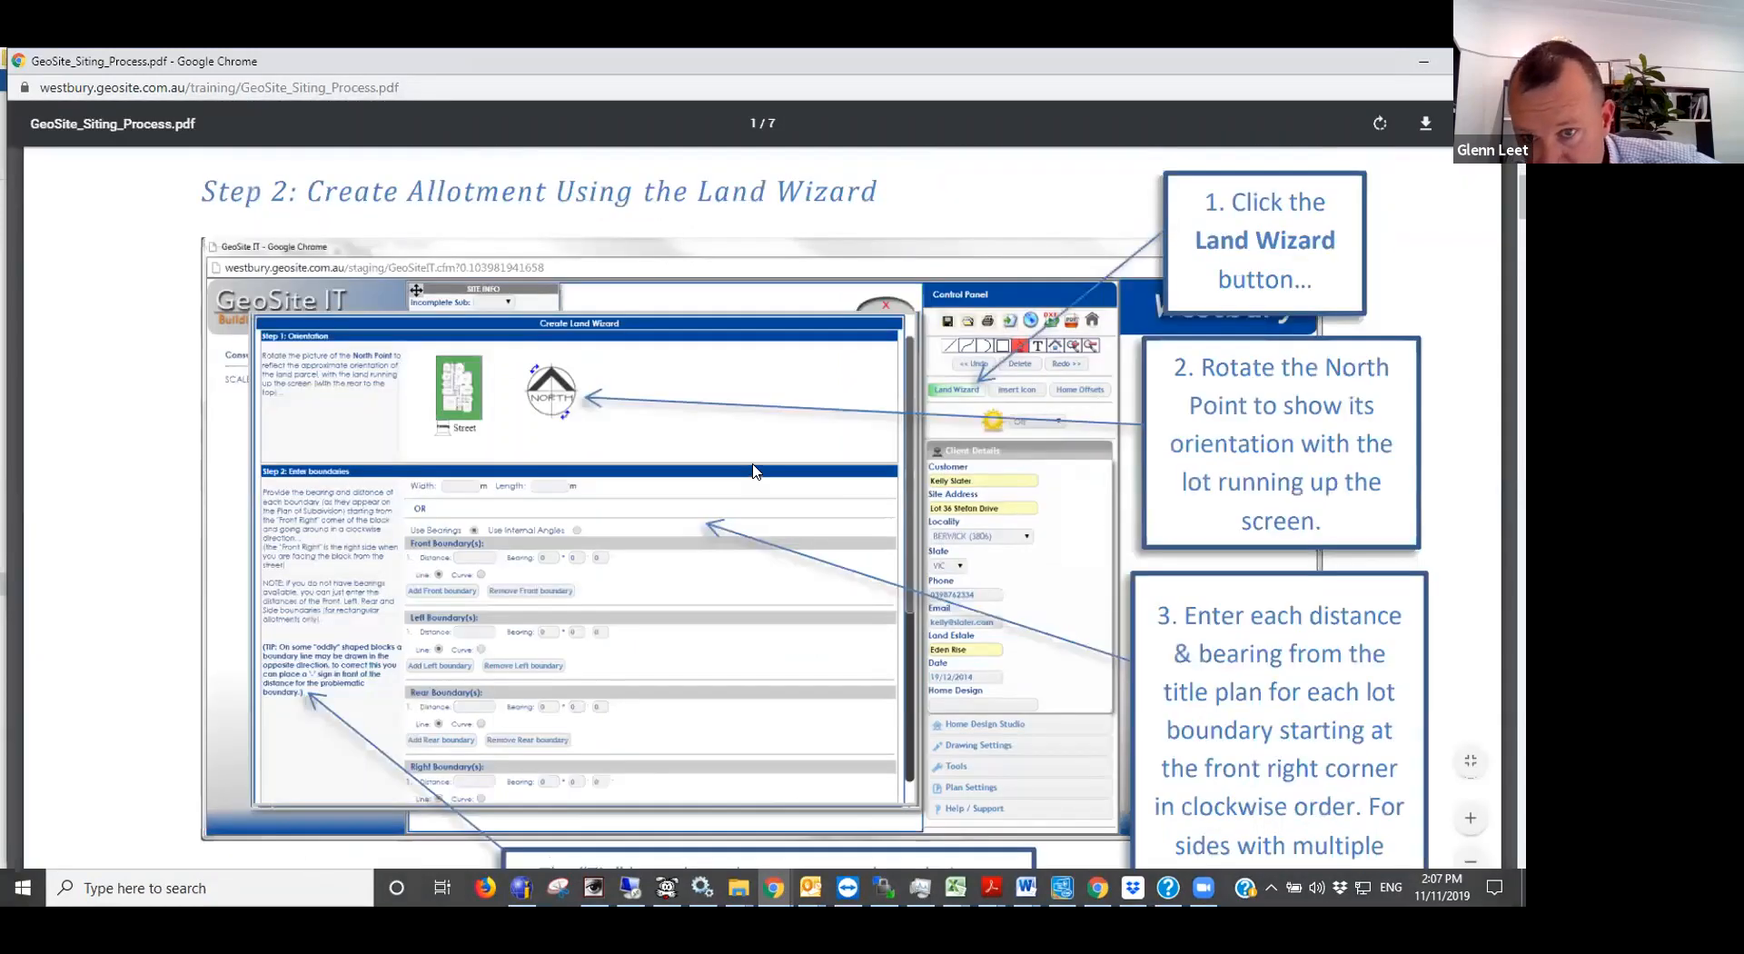
{"action": "left_click", "coordinate": [1418, 53]}
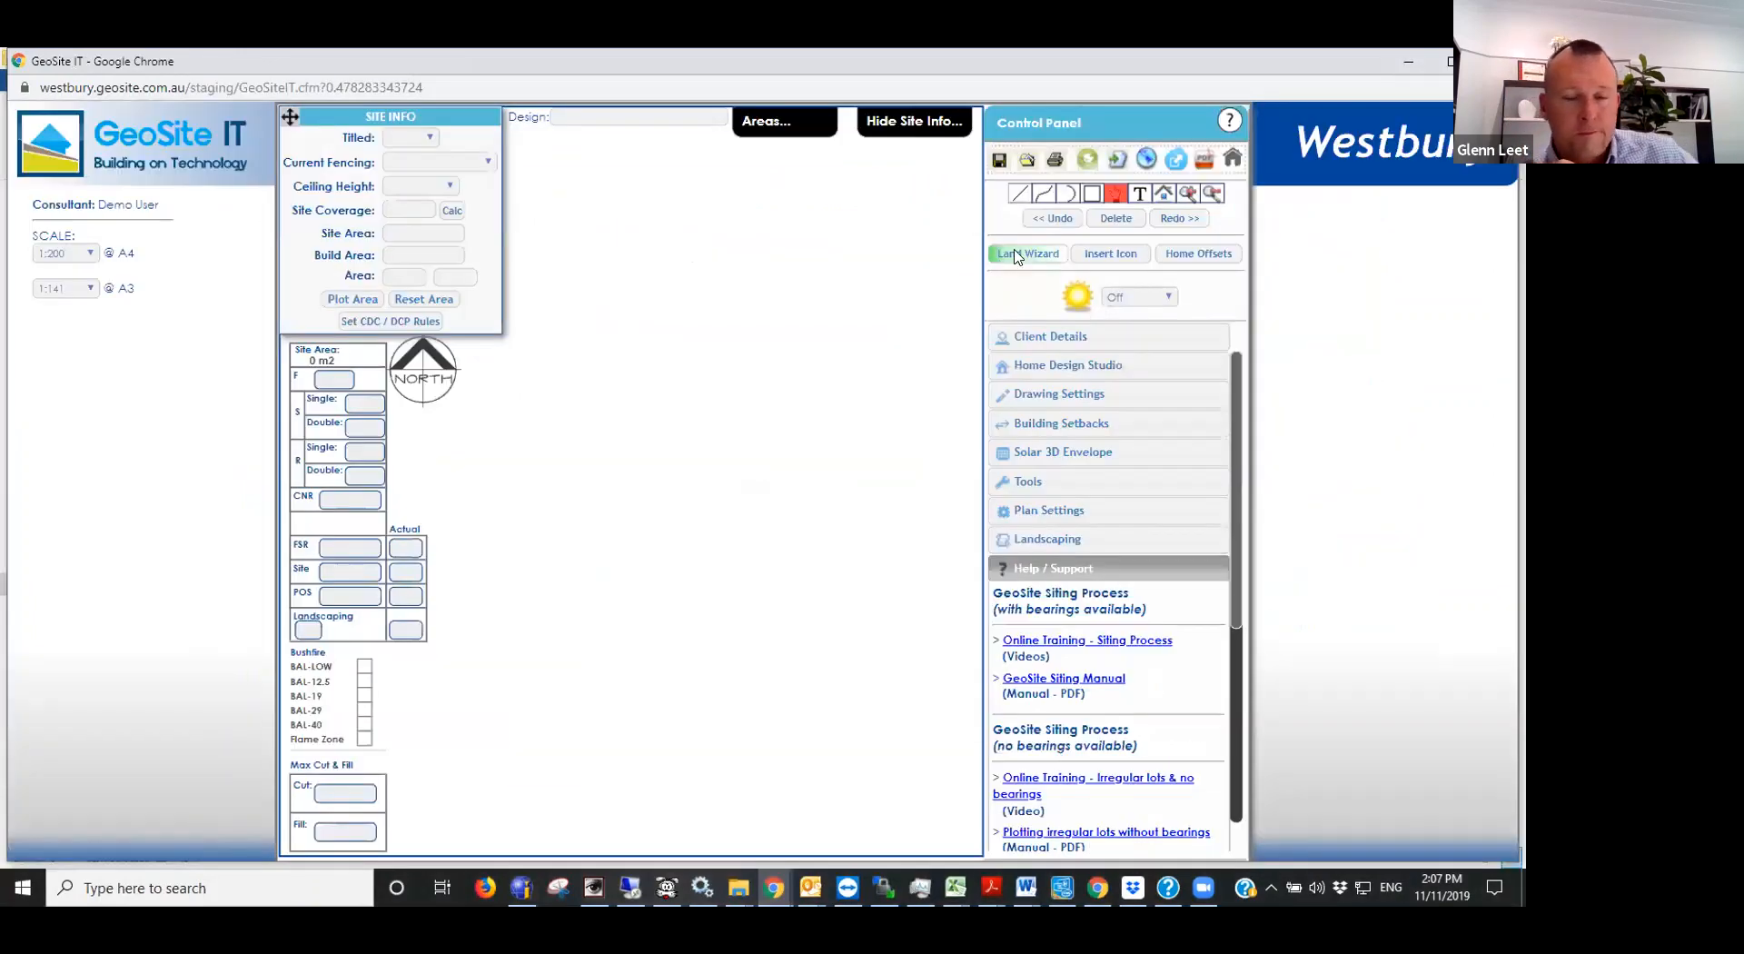
- Enter the customer's full name in the Client Details
{"action": "left_click", "coordinate": [1027, 336]}
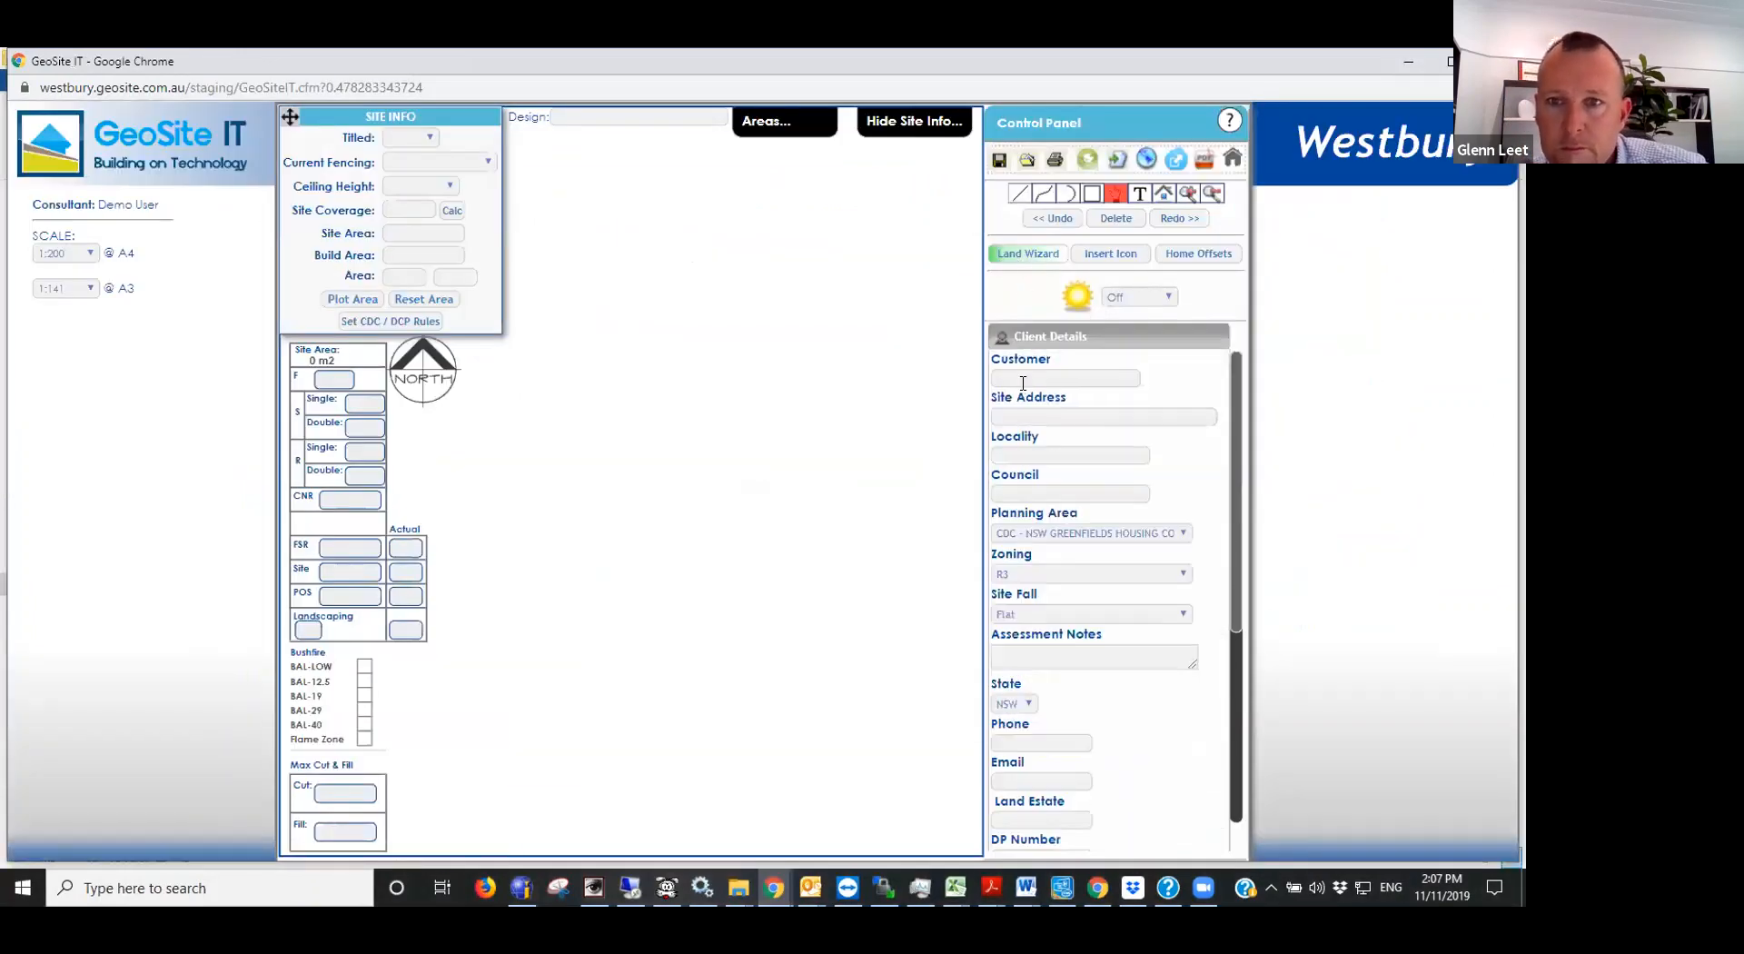
{"action": "left_click", "coordinate": [1023, 379]}
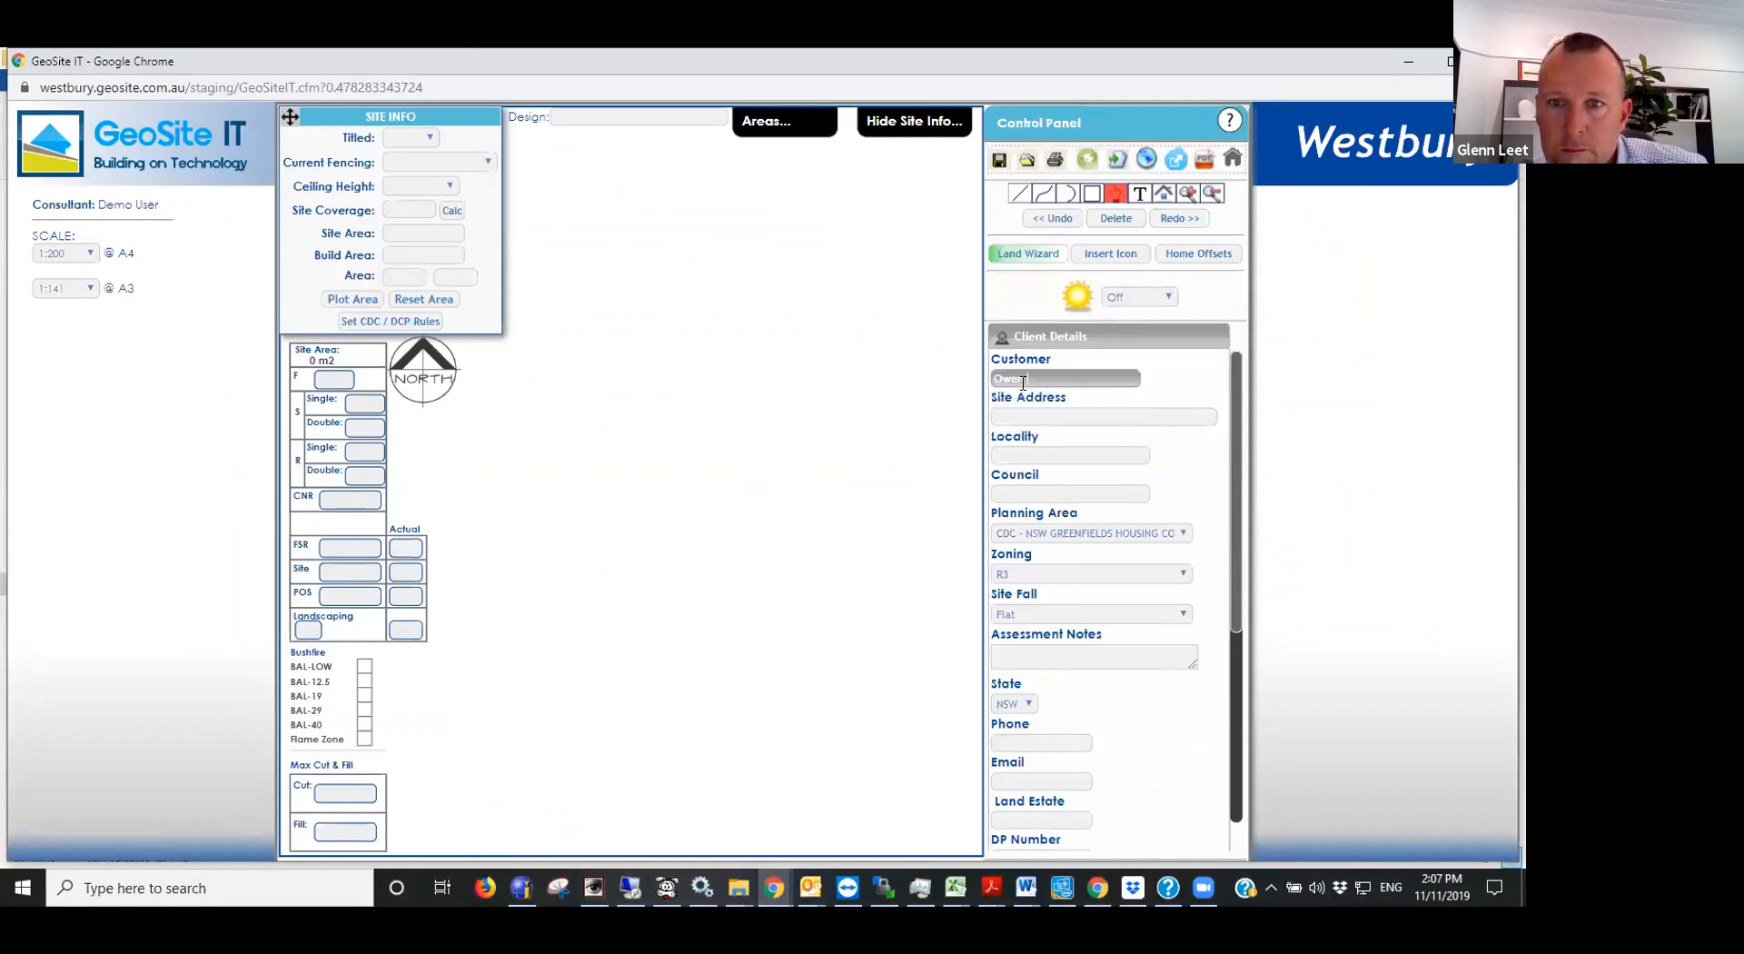
{"action": "key", "text": "Tab"}
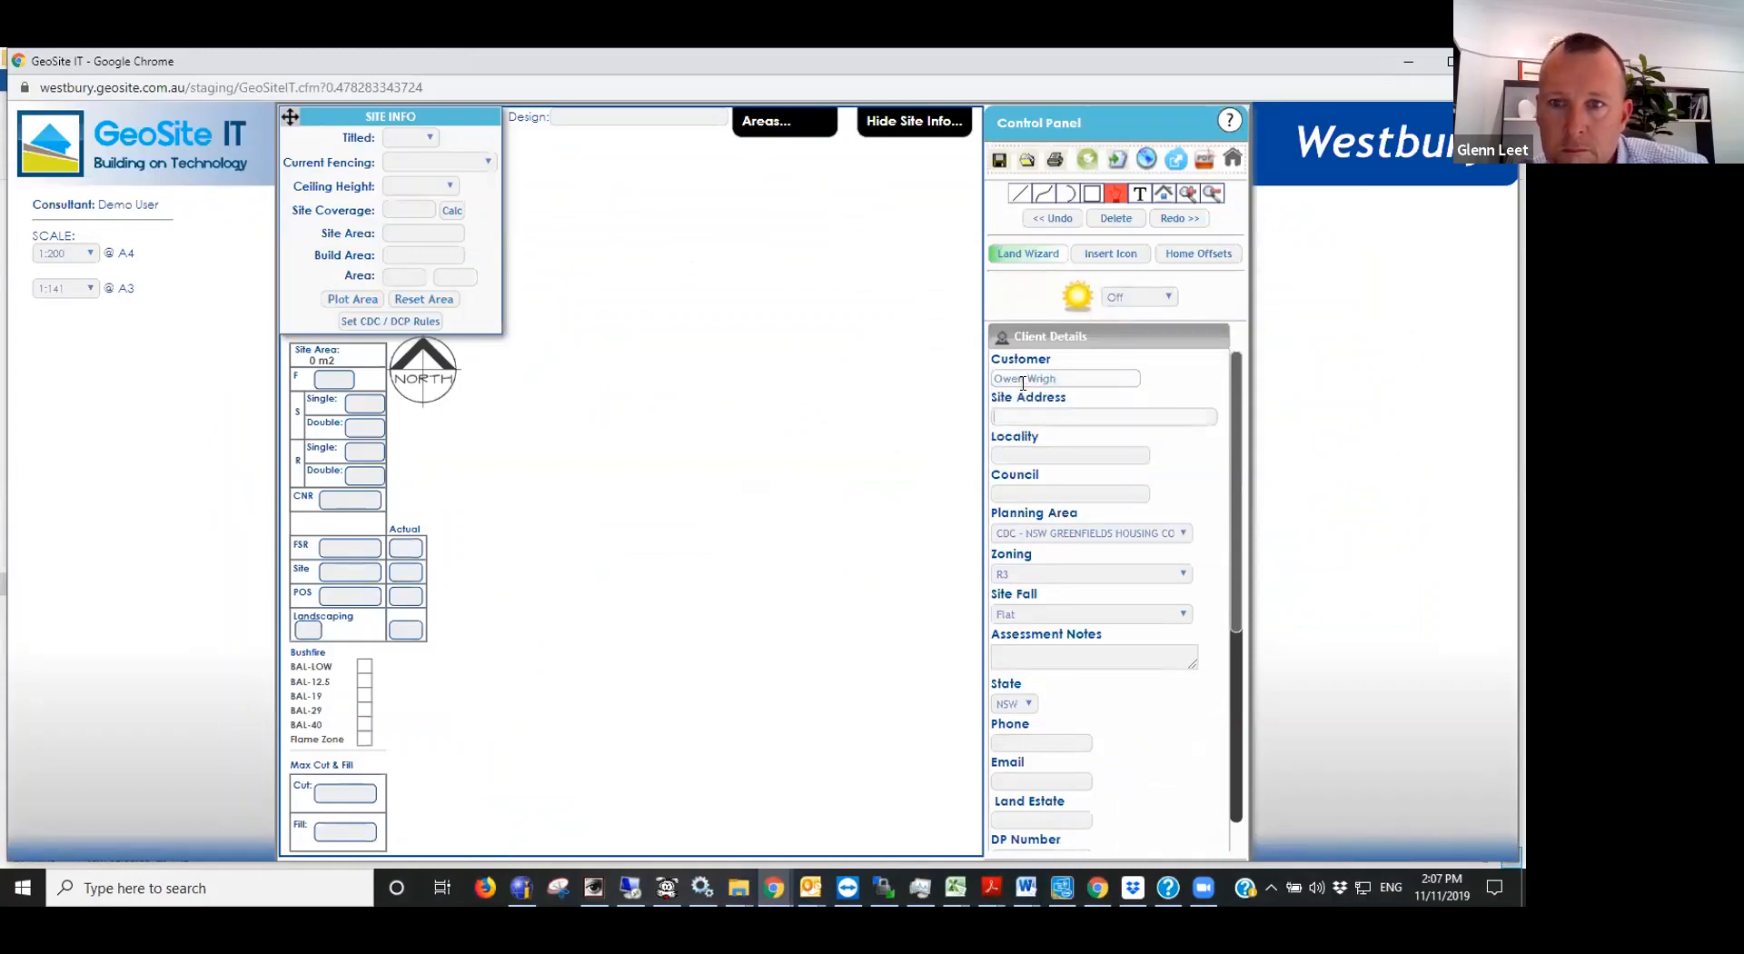
{"action": "left_click", "coordinate": [1079, 376]}
{"action": "type", "text": "t"}
- Fill in the site address with the lot number and street name from the lot plan
{"action": "left_click", "coordinate": [1050, 417]}
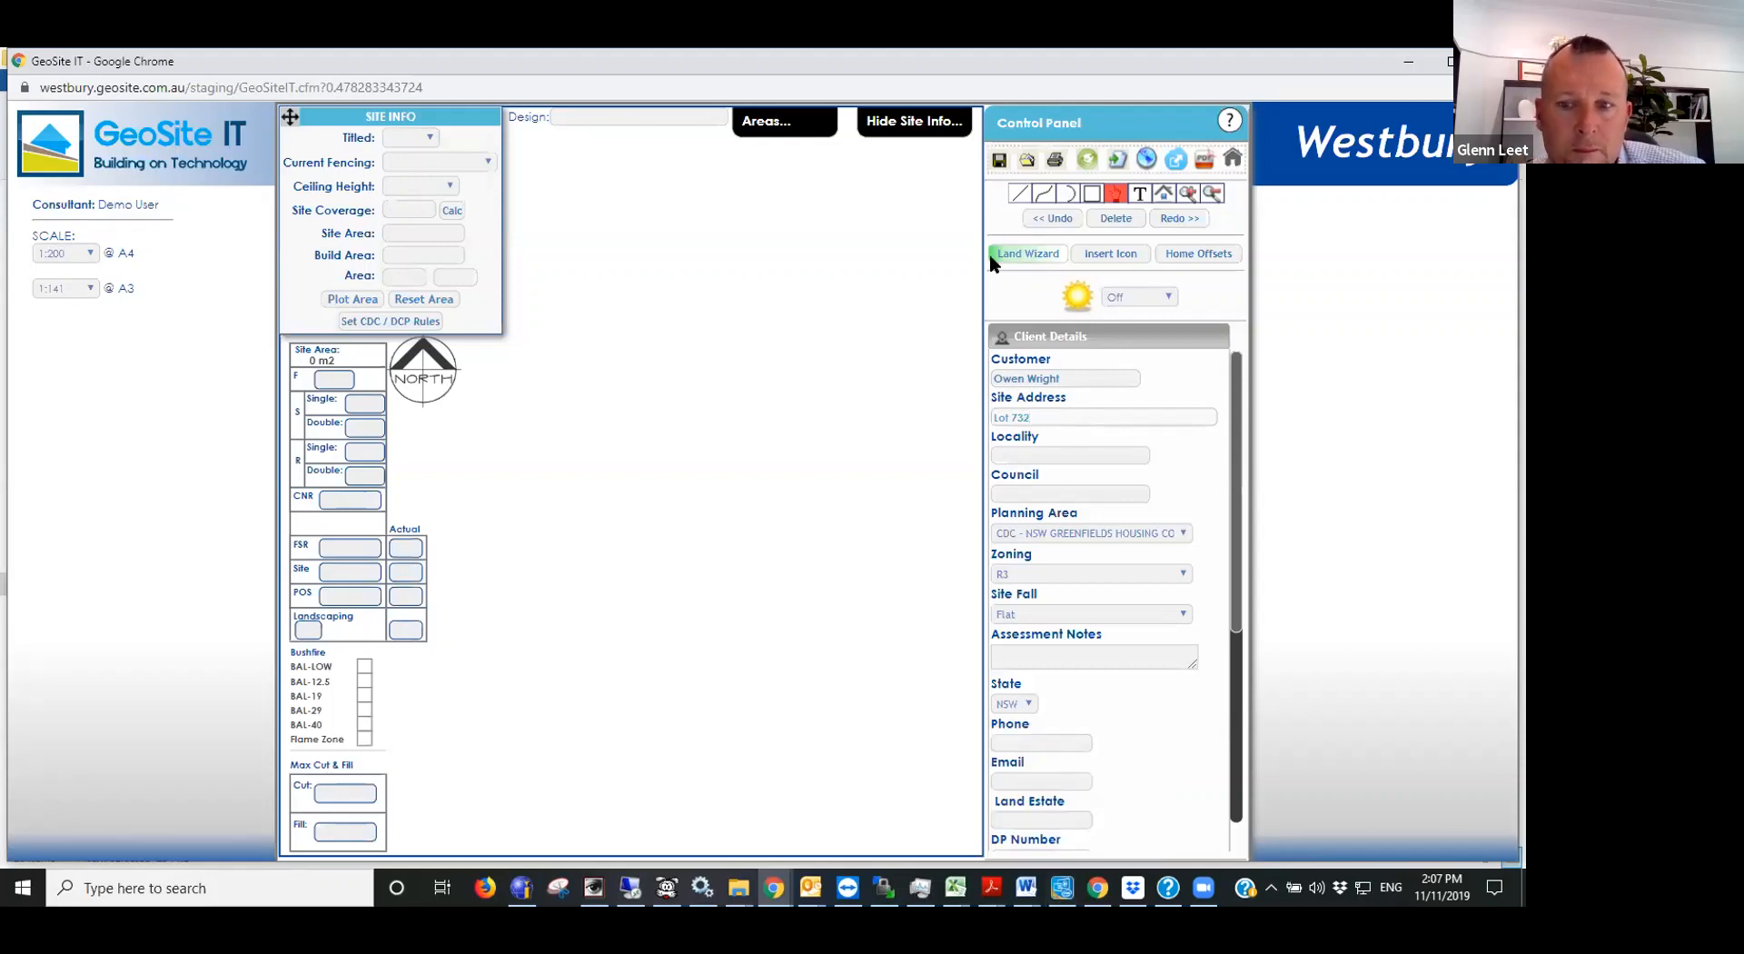
{"action": "left_click", "coordinate": [1019, 459]}
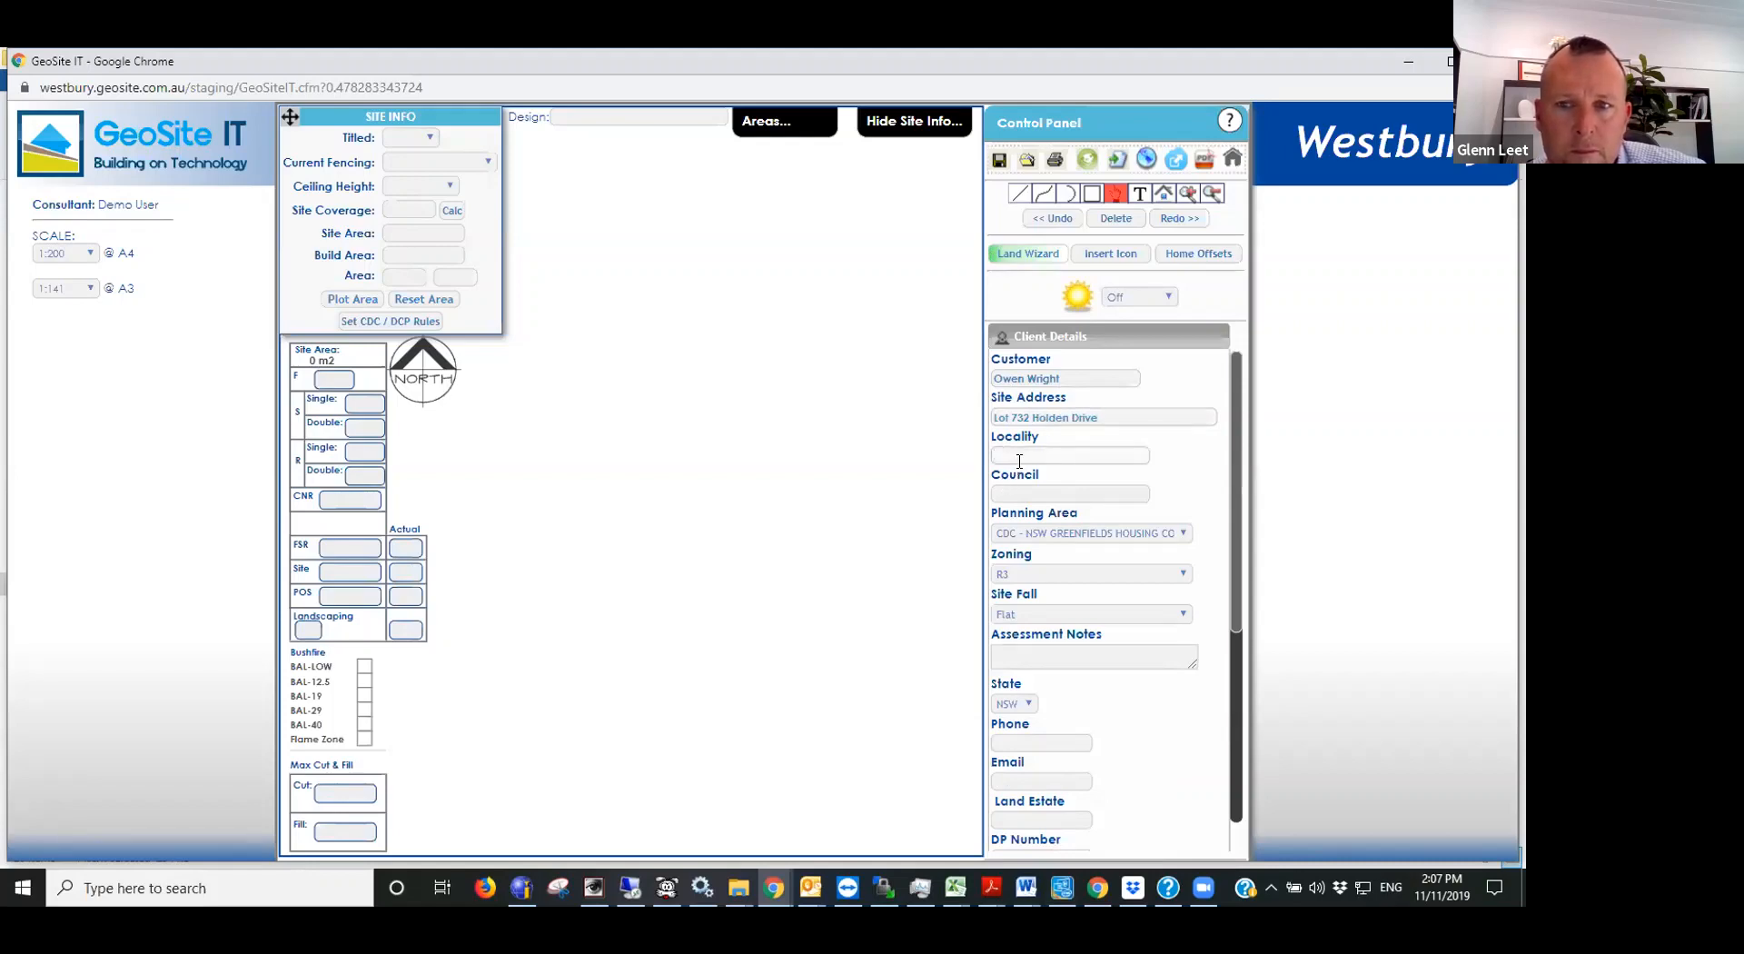
- Set the locality to ORAN PARK (2570) and the council to CAMDEN COUNCIL in the Client Details
{"action": "type", "text": "Ora"}
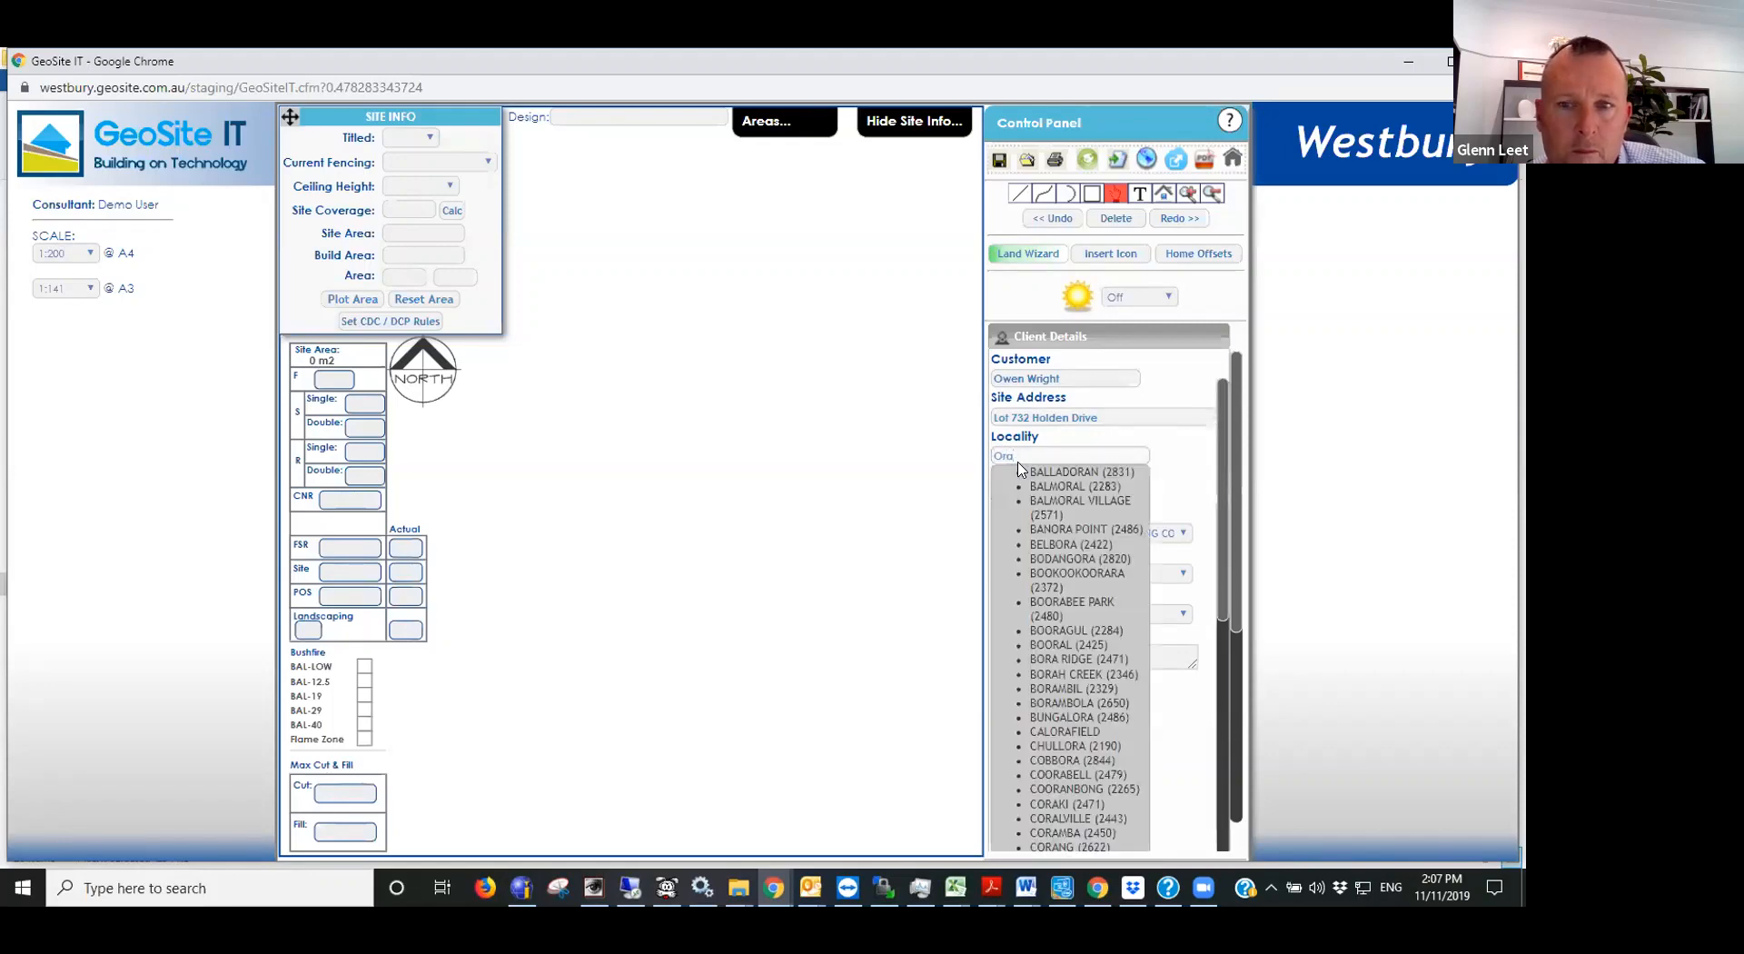
{"action": "type", "text": "n"}
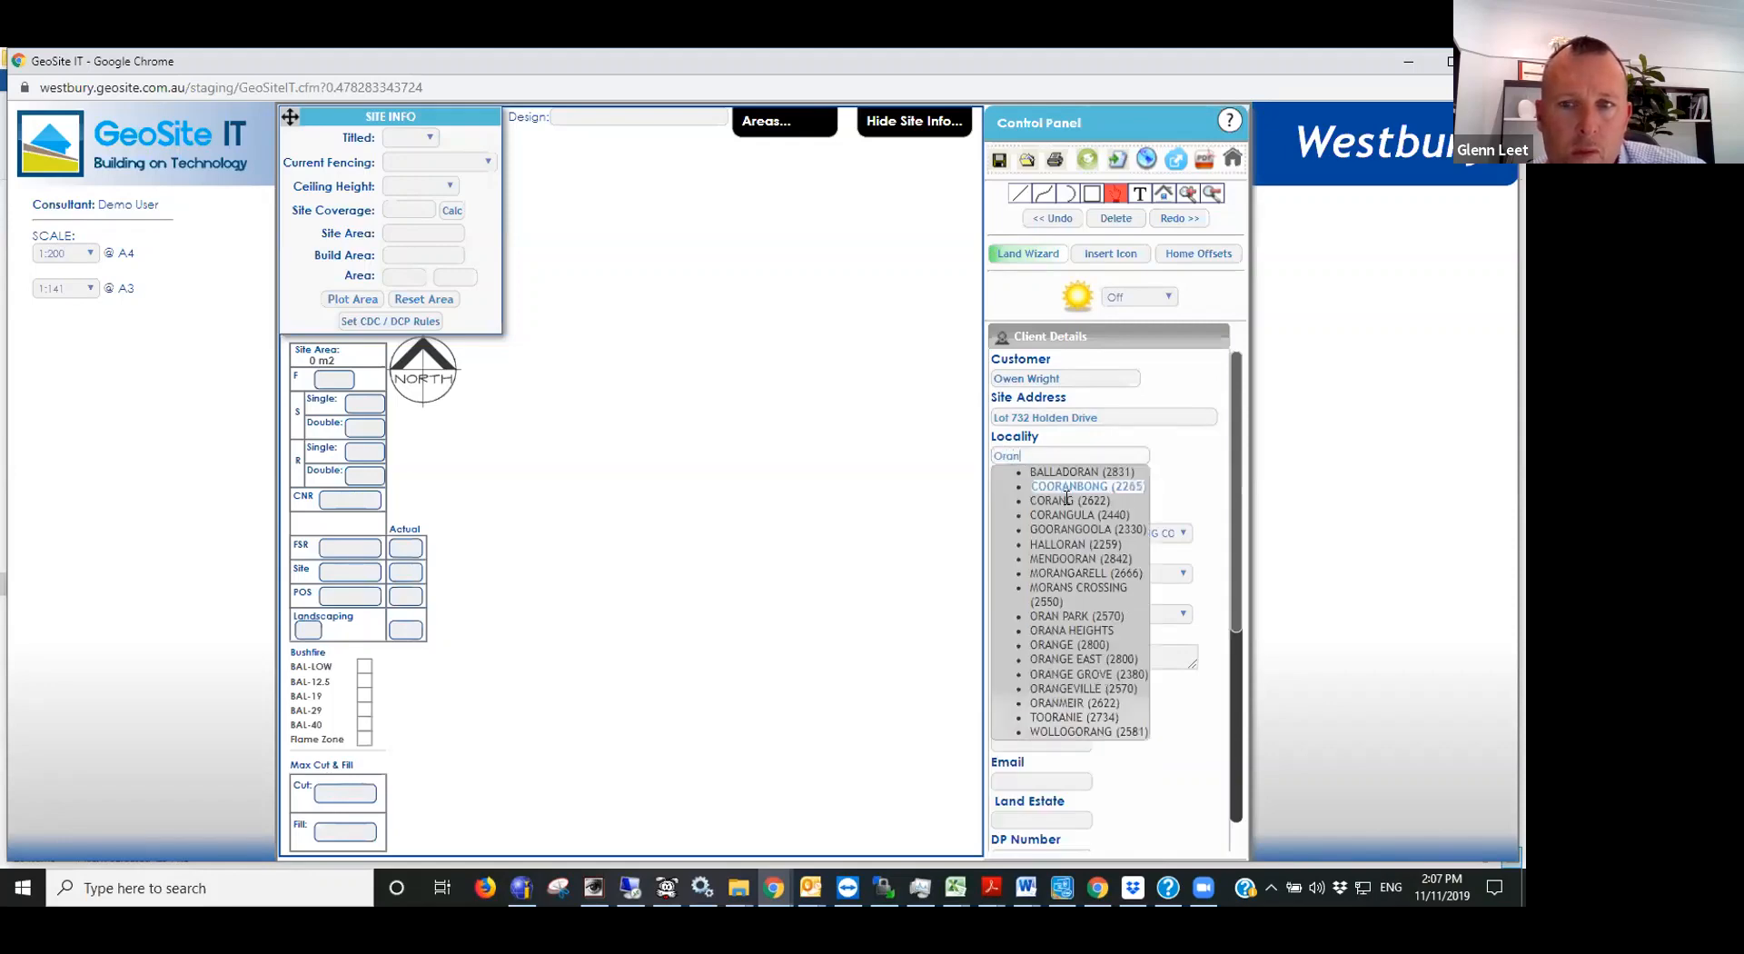
{"action": "type", "text": " P"}
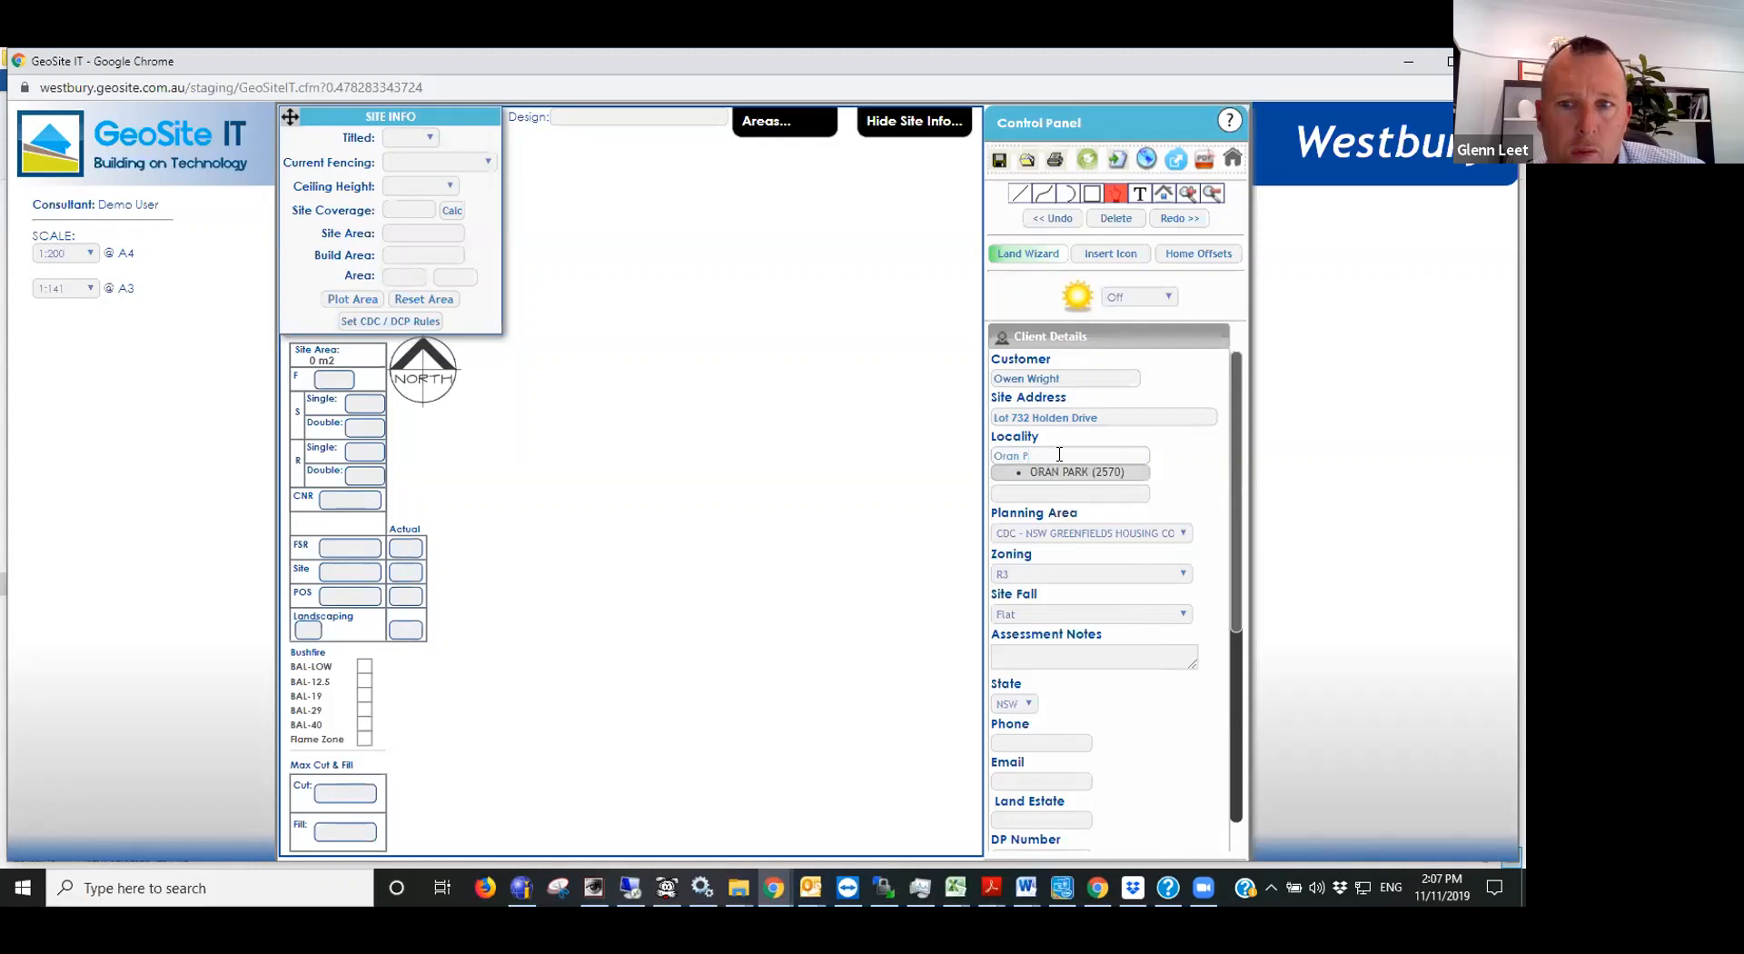
{"action": "left_click", "coordinate": [1068, 471]}
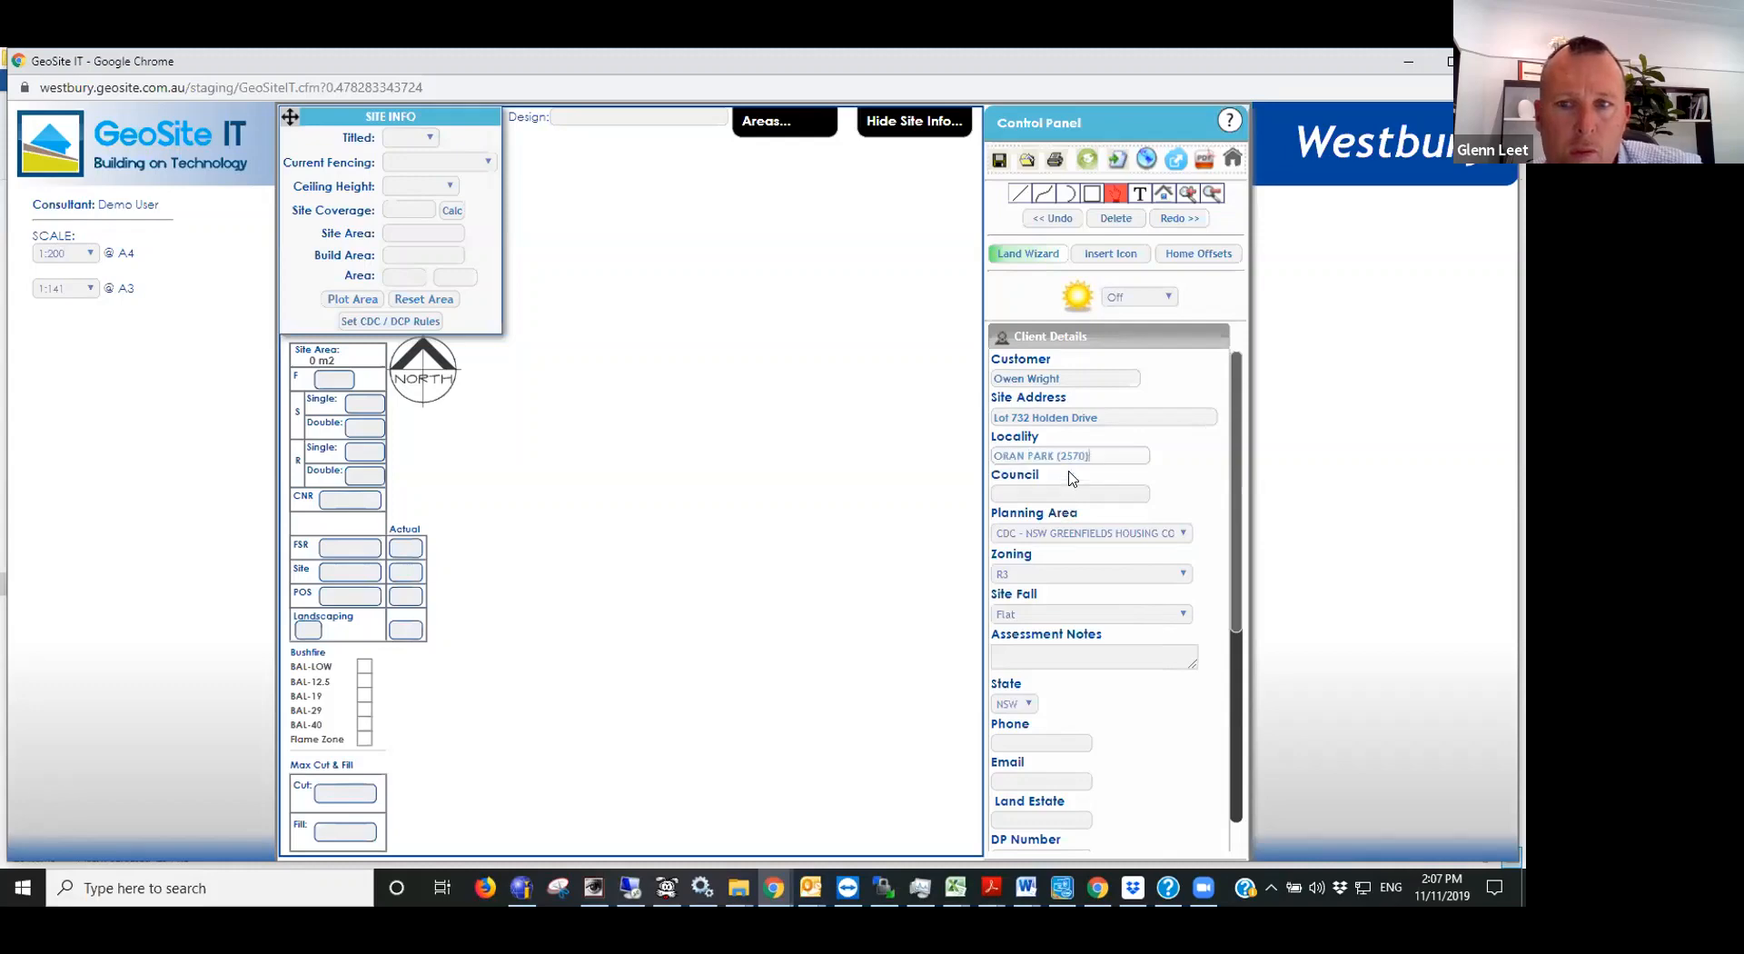
{"action": "left_click", "coordinate": [1026, 495]}
{"action": "type", "text": "Cam"}
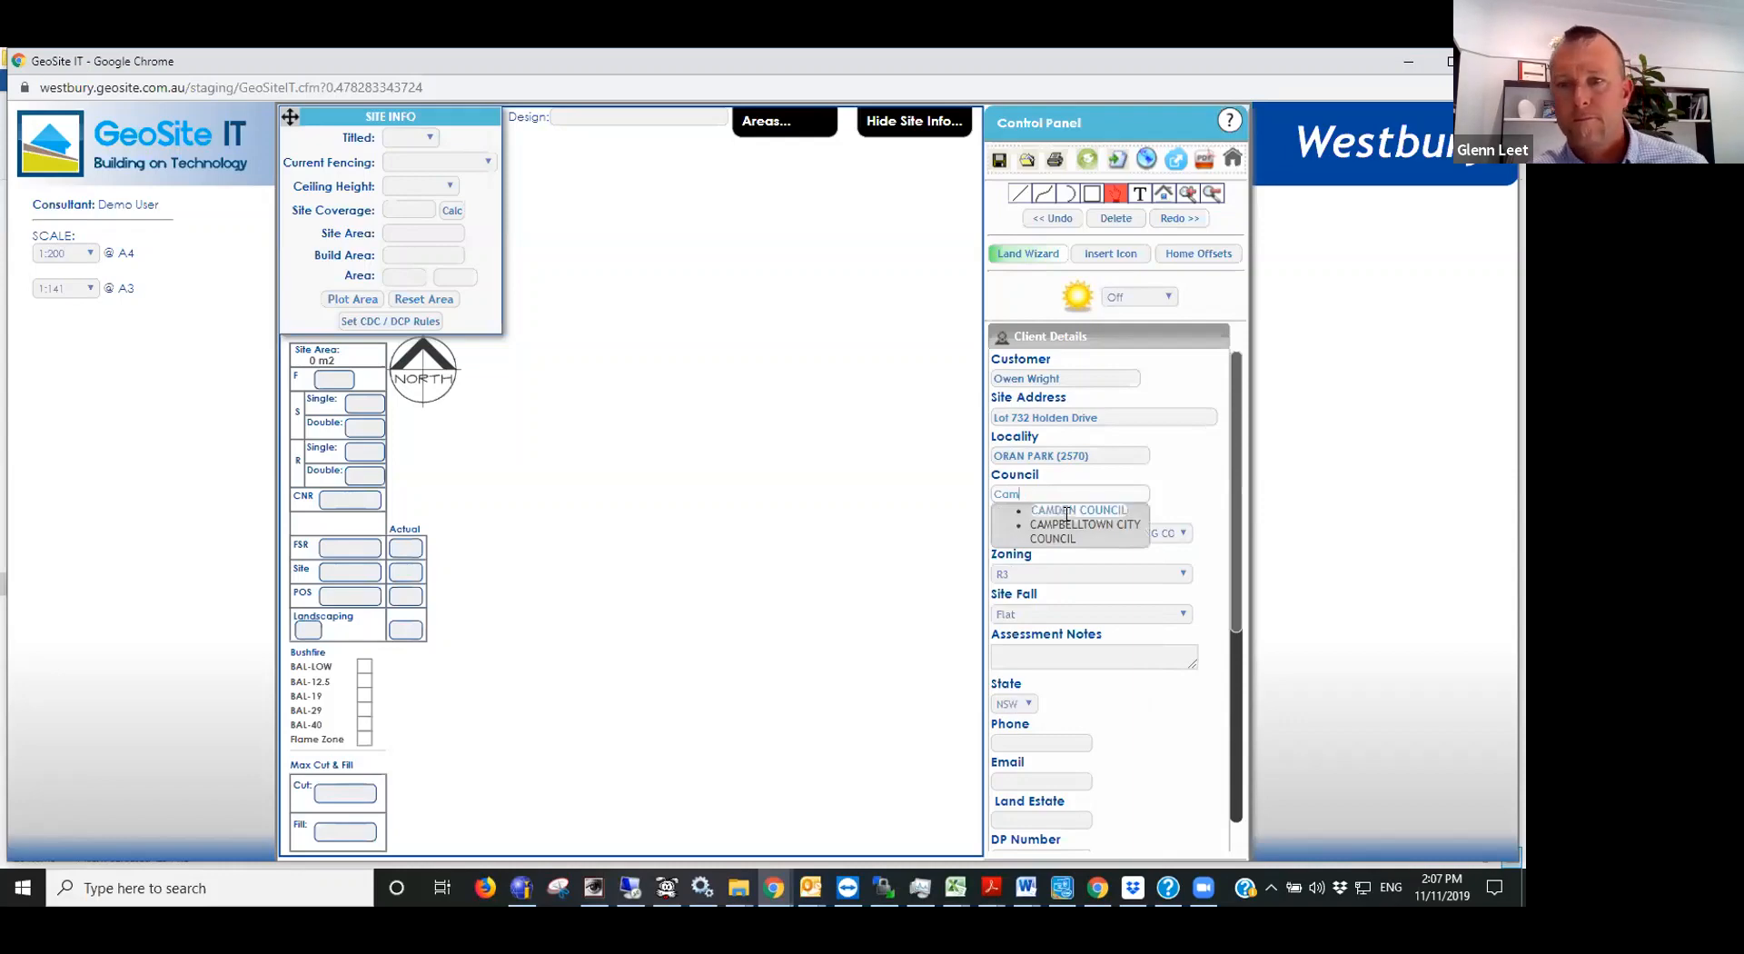
{"action": "left_click", "coordinate": [1059, 510]}
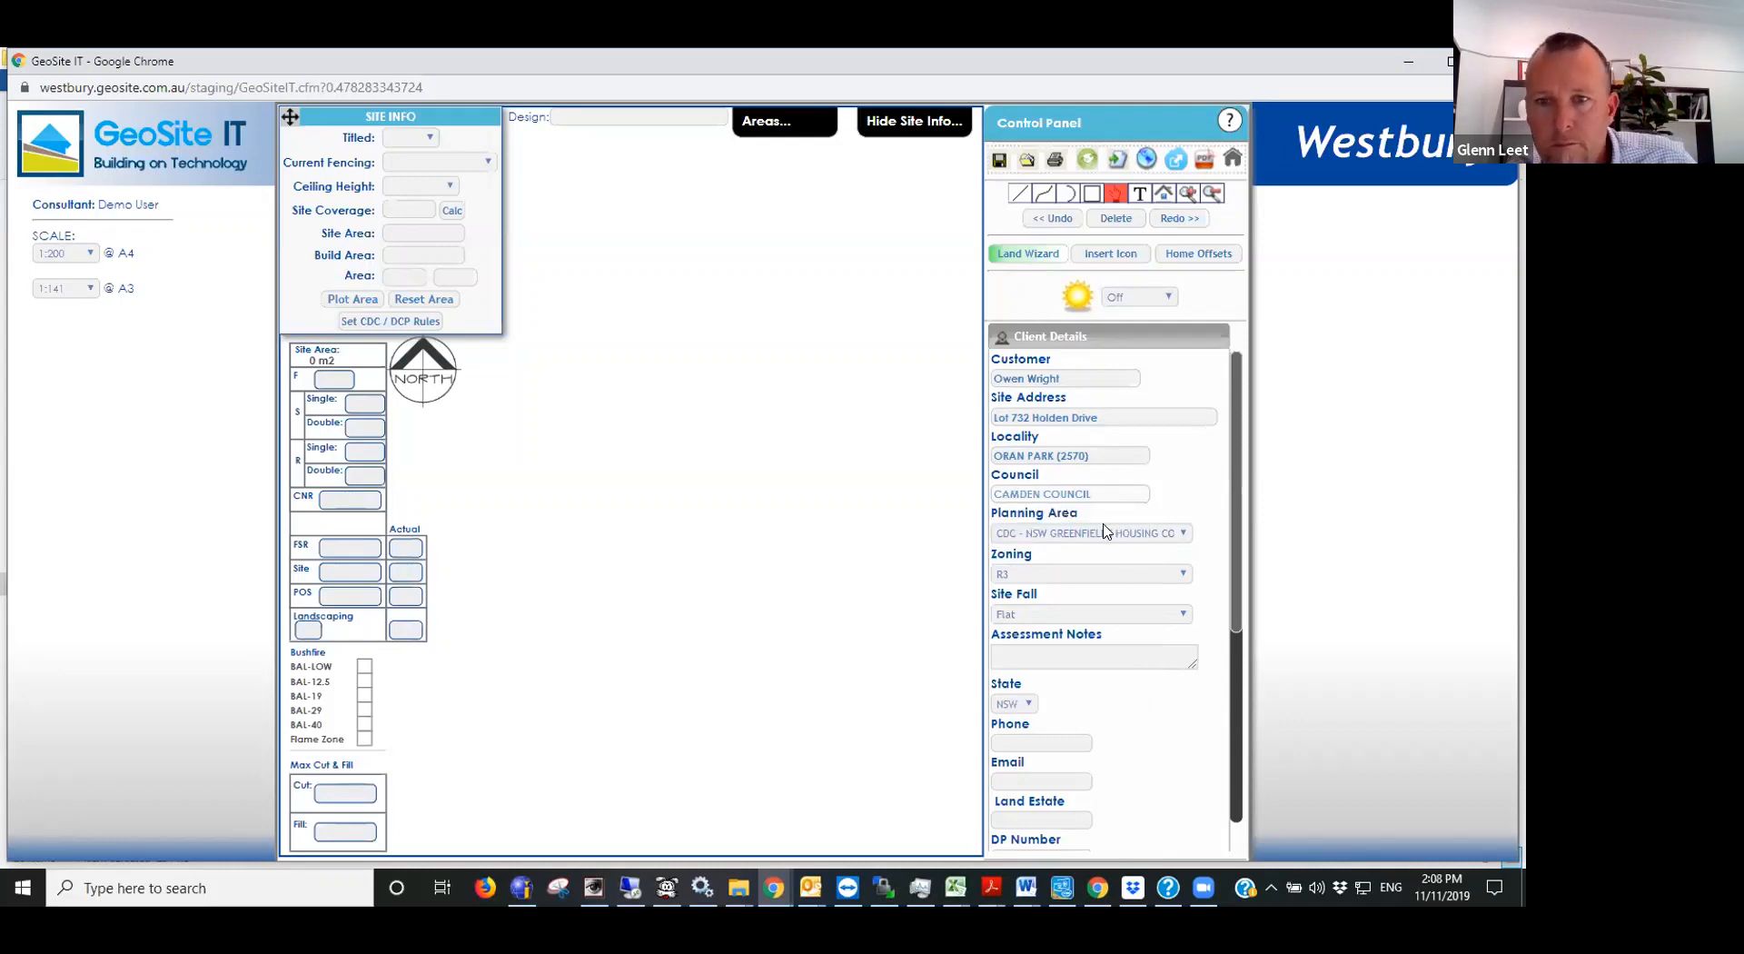
- Look through the available planning areas and choose the CDC - NSW Greenfields Housing Code
{"action": "left_click", "coordinate": [1104, 534]}
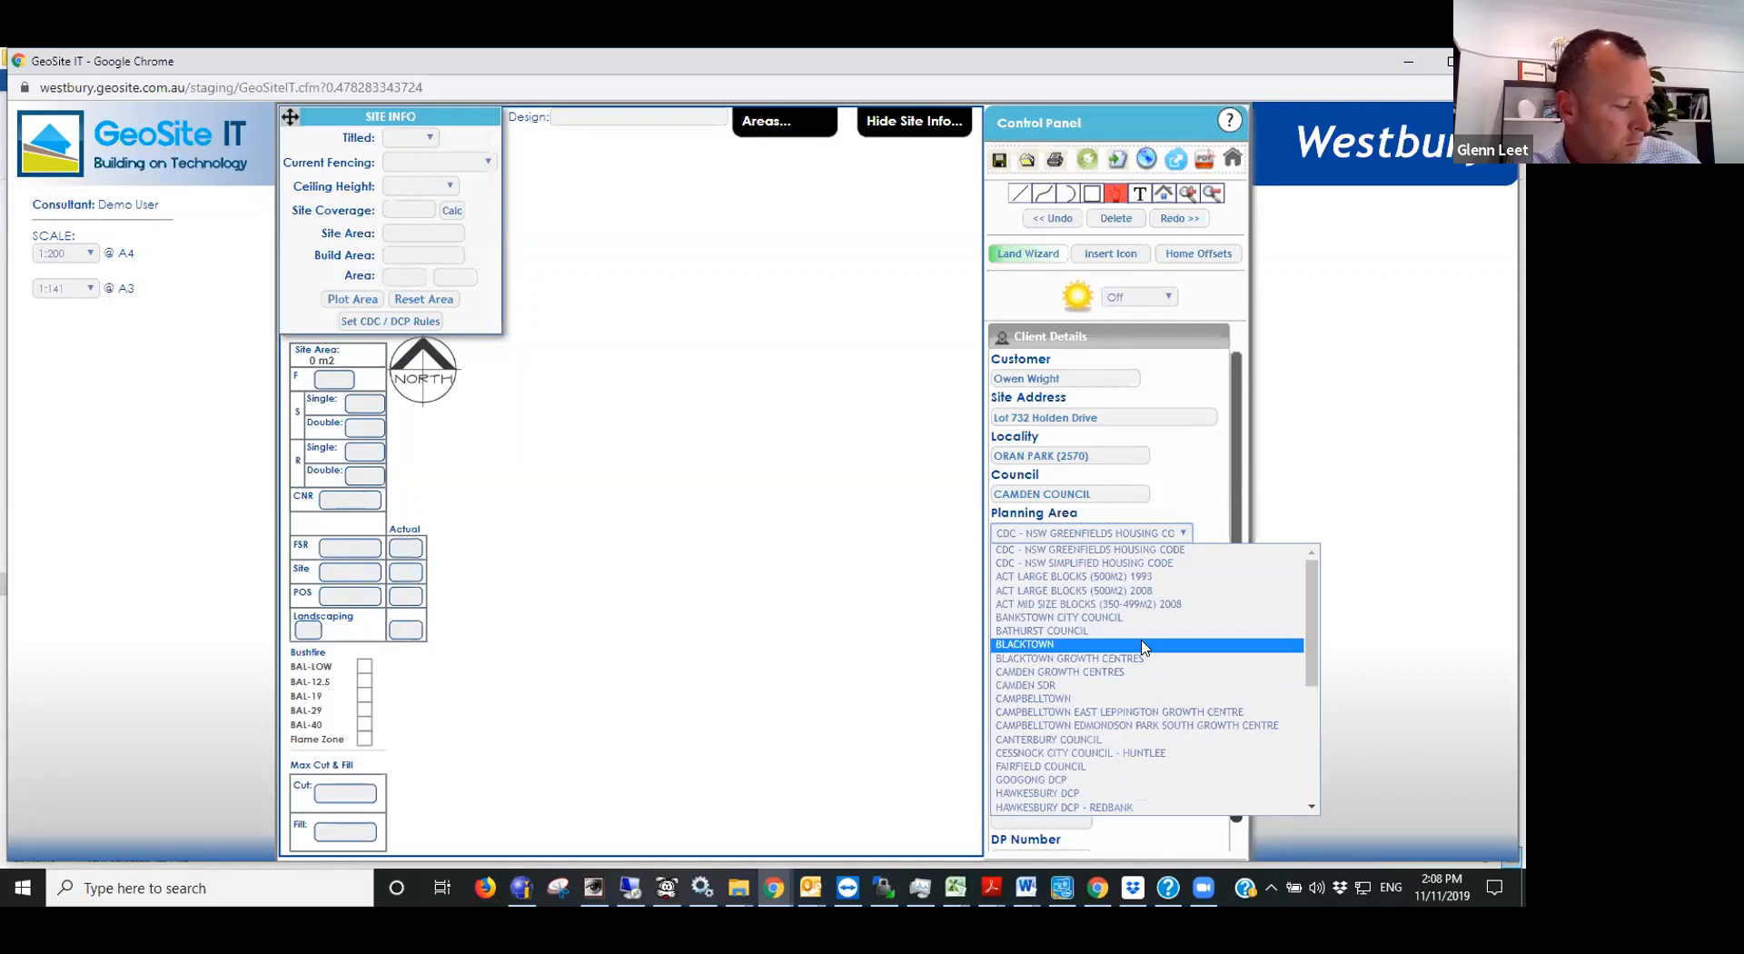
{"action": "scroll", "coordinate": [1142, 647], "scroll_direction": "down", "scroll_amount": 2}
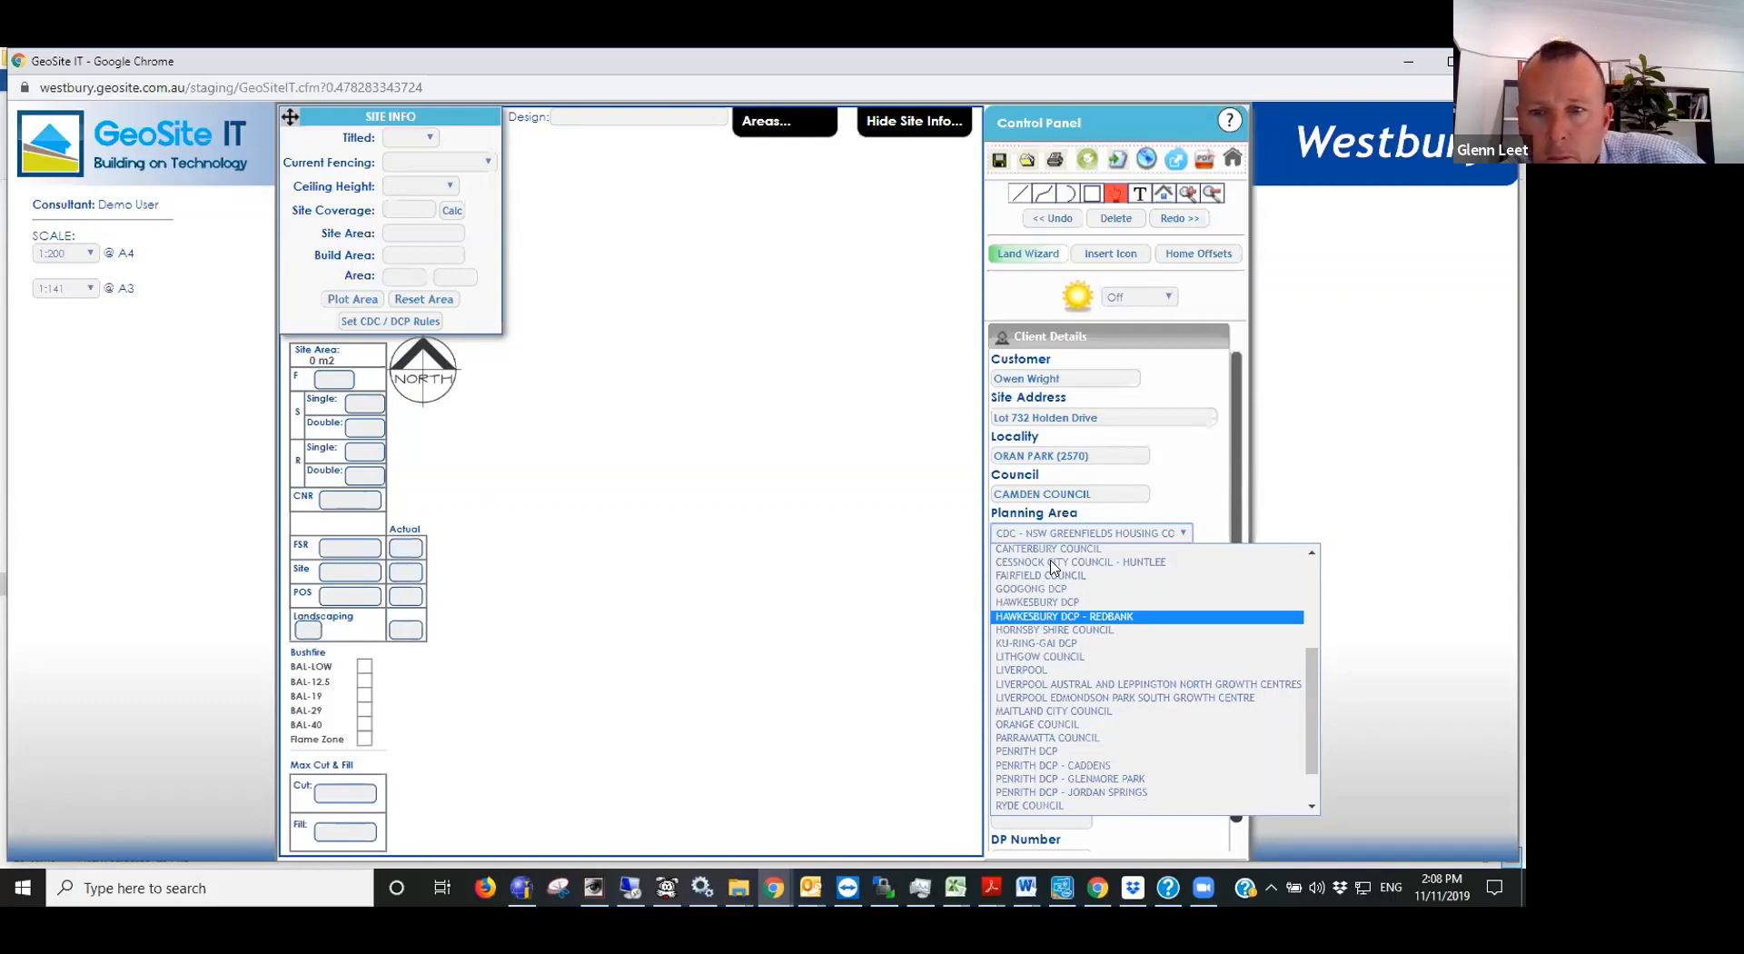
{"action": "scroll", "coordinate": [1186, 595], "scroll_direction": "up", "scroll_amount": 5}
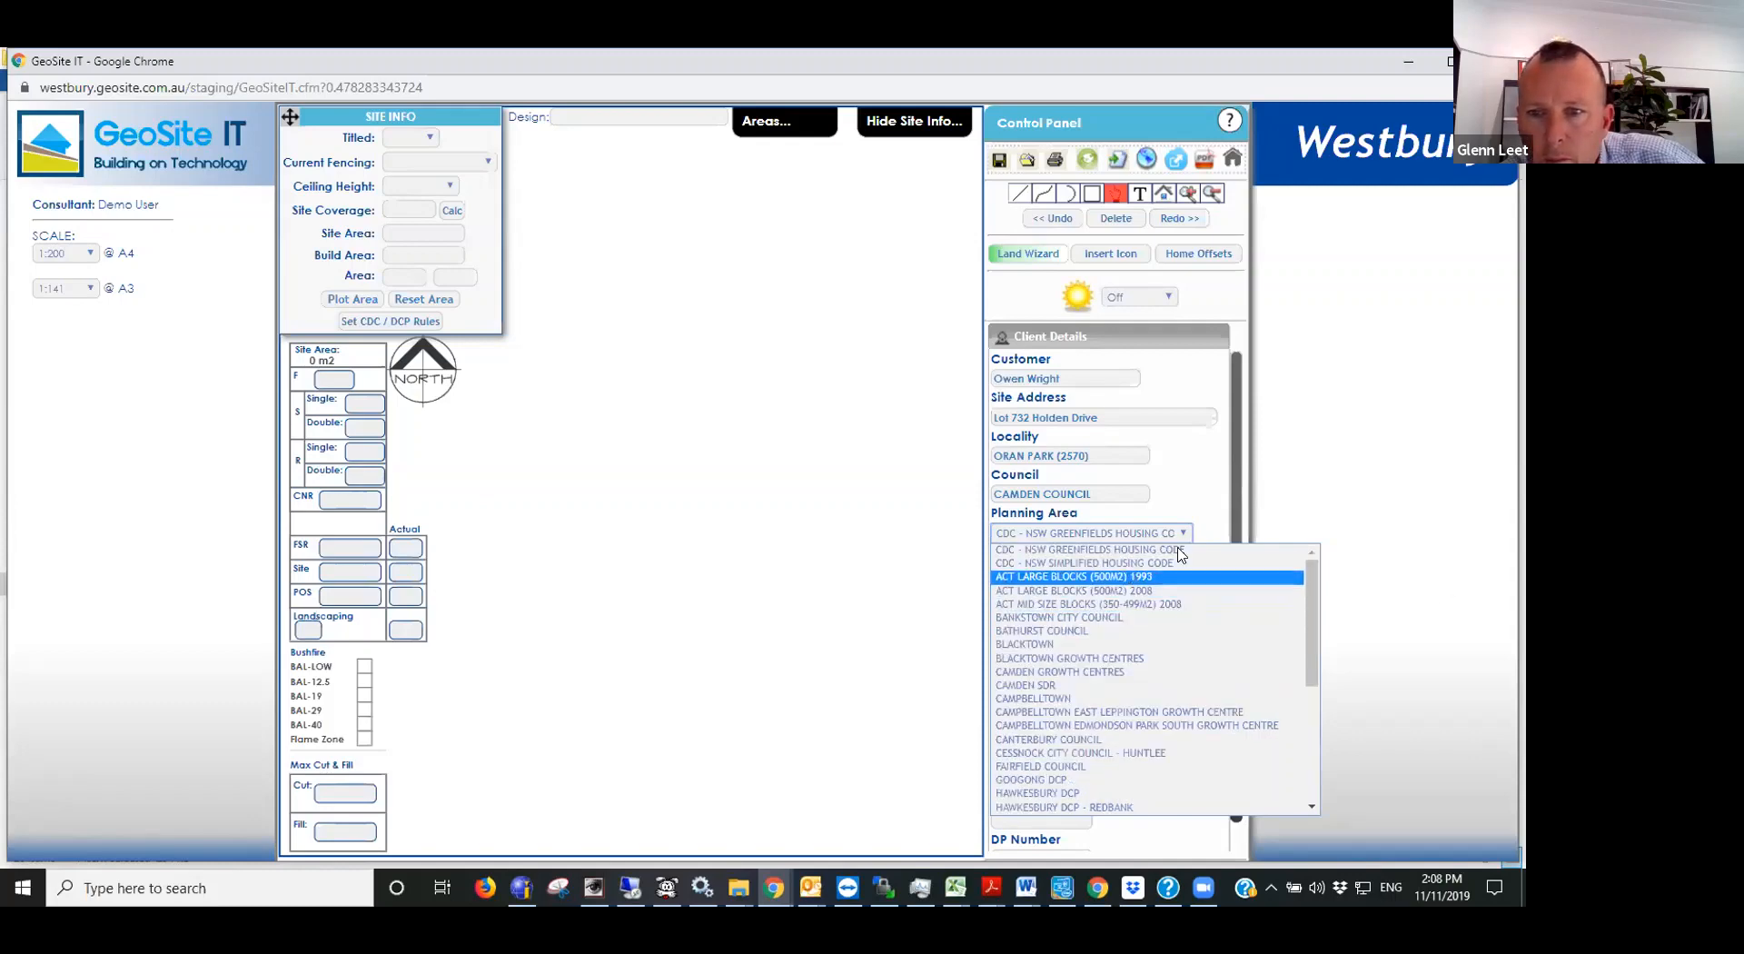
{"action": "left_click", "coordinate": [1171, 553]}
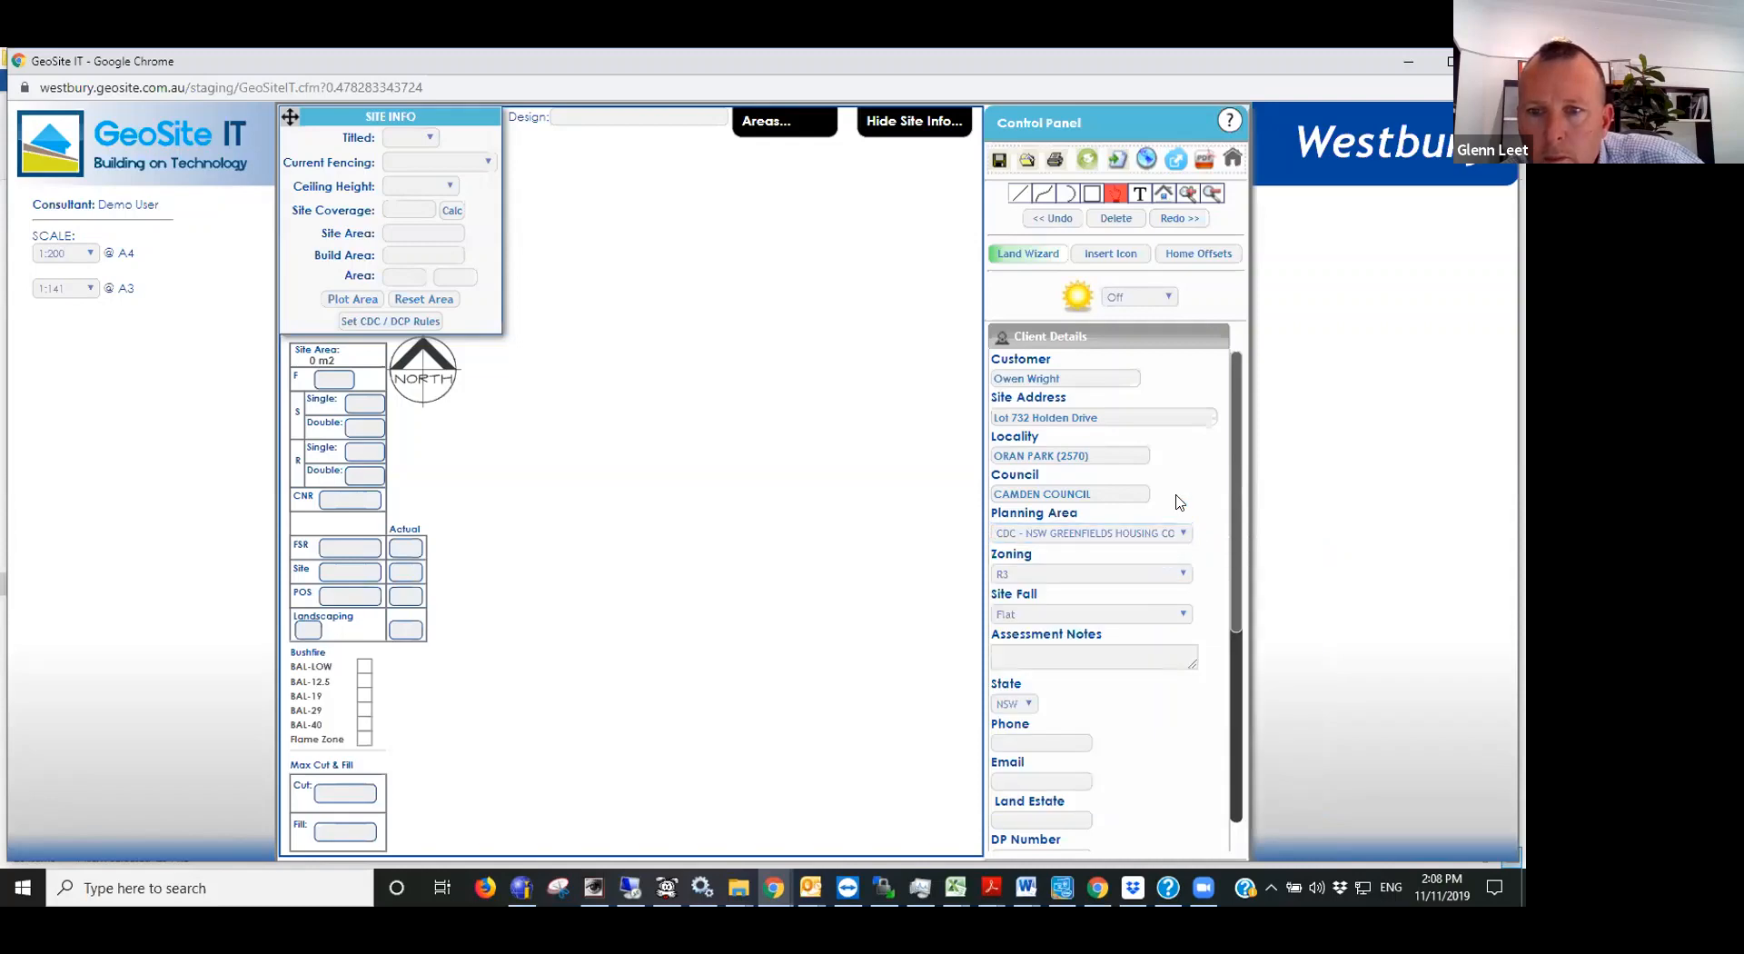
- Start the Land Wizard and rotate its north point to match the lot's orientation on the 732.pdf plan
{"action": "left_click", "coordinate": [1015, 260]}
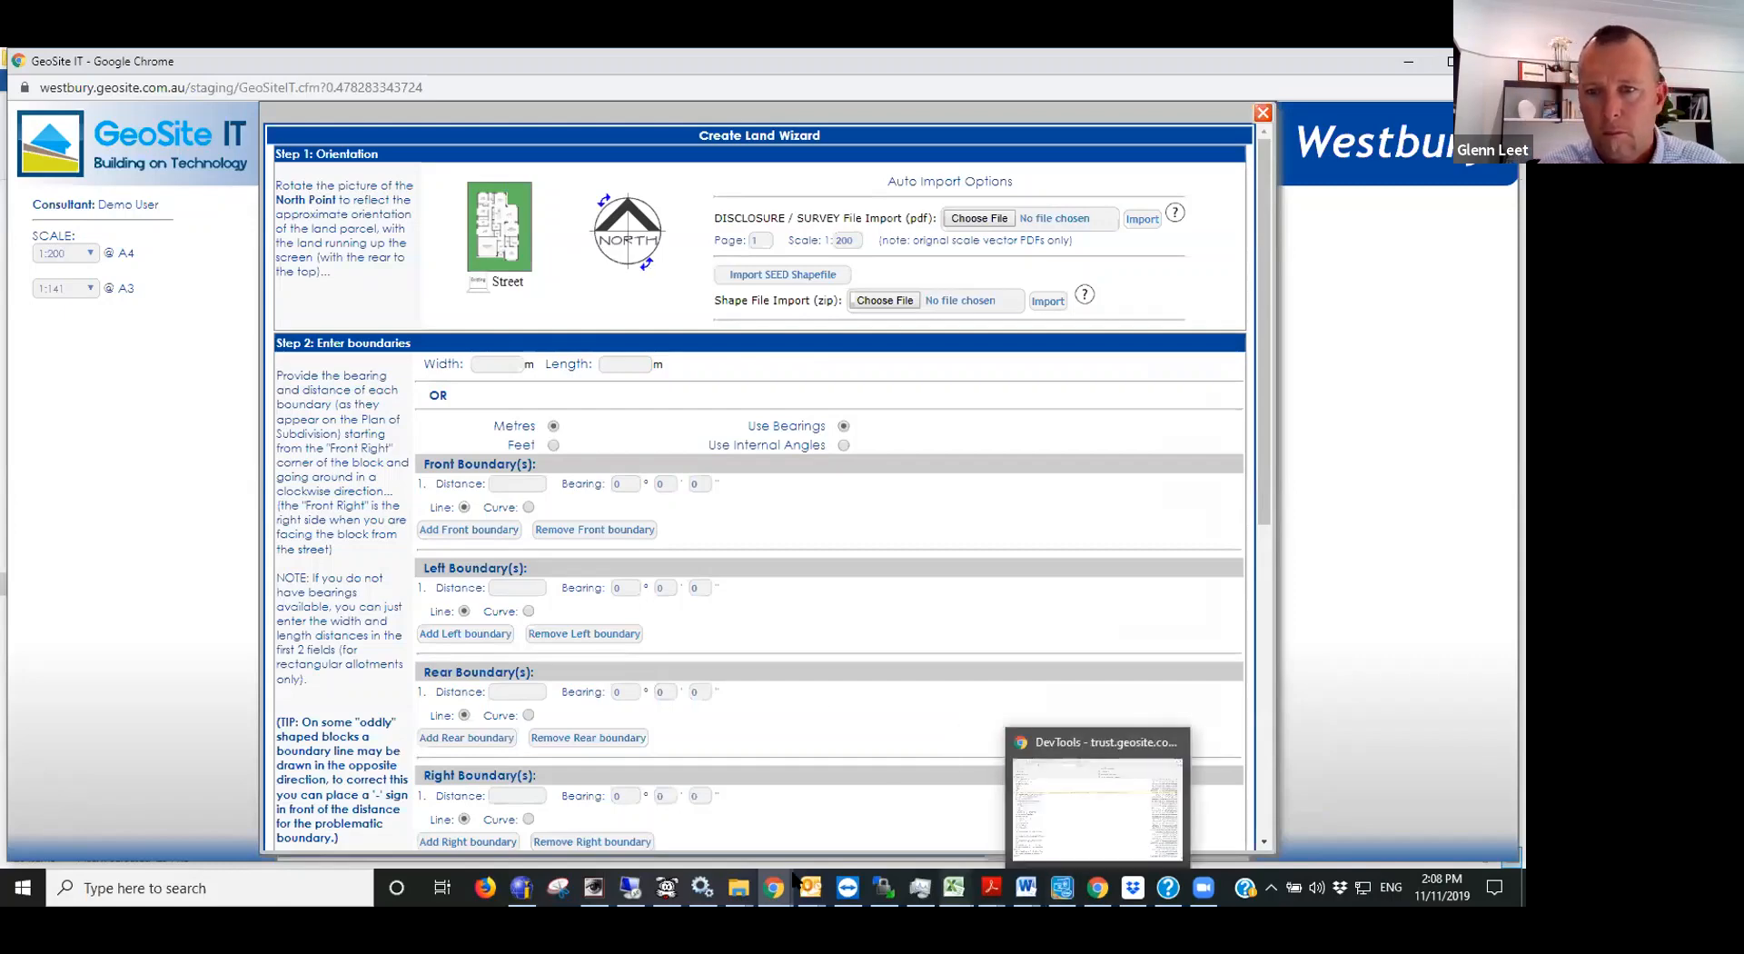
{"action": "right_click", "coordinate": [993, 887]}
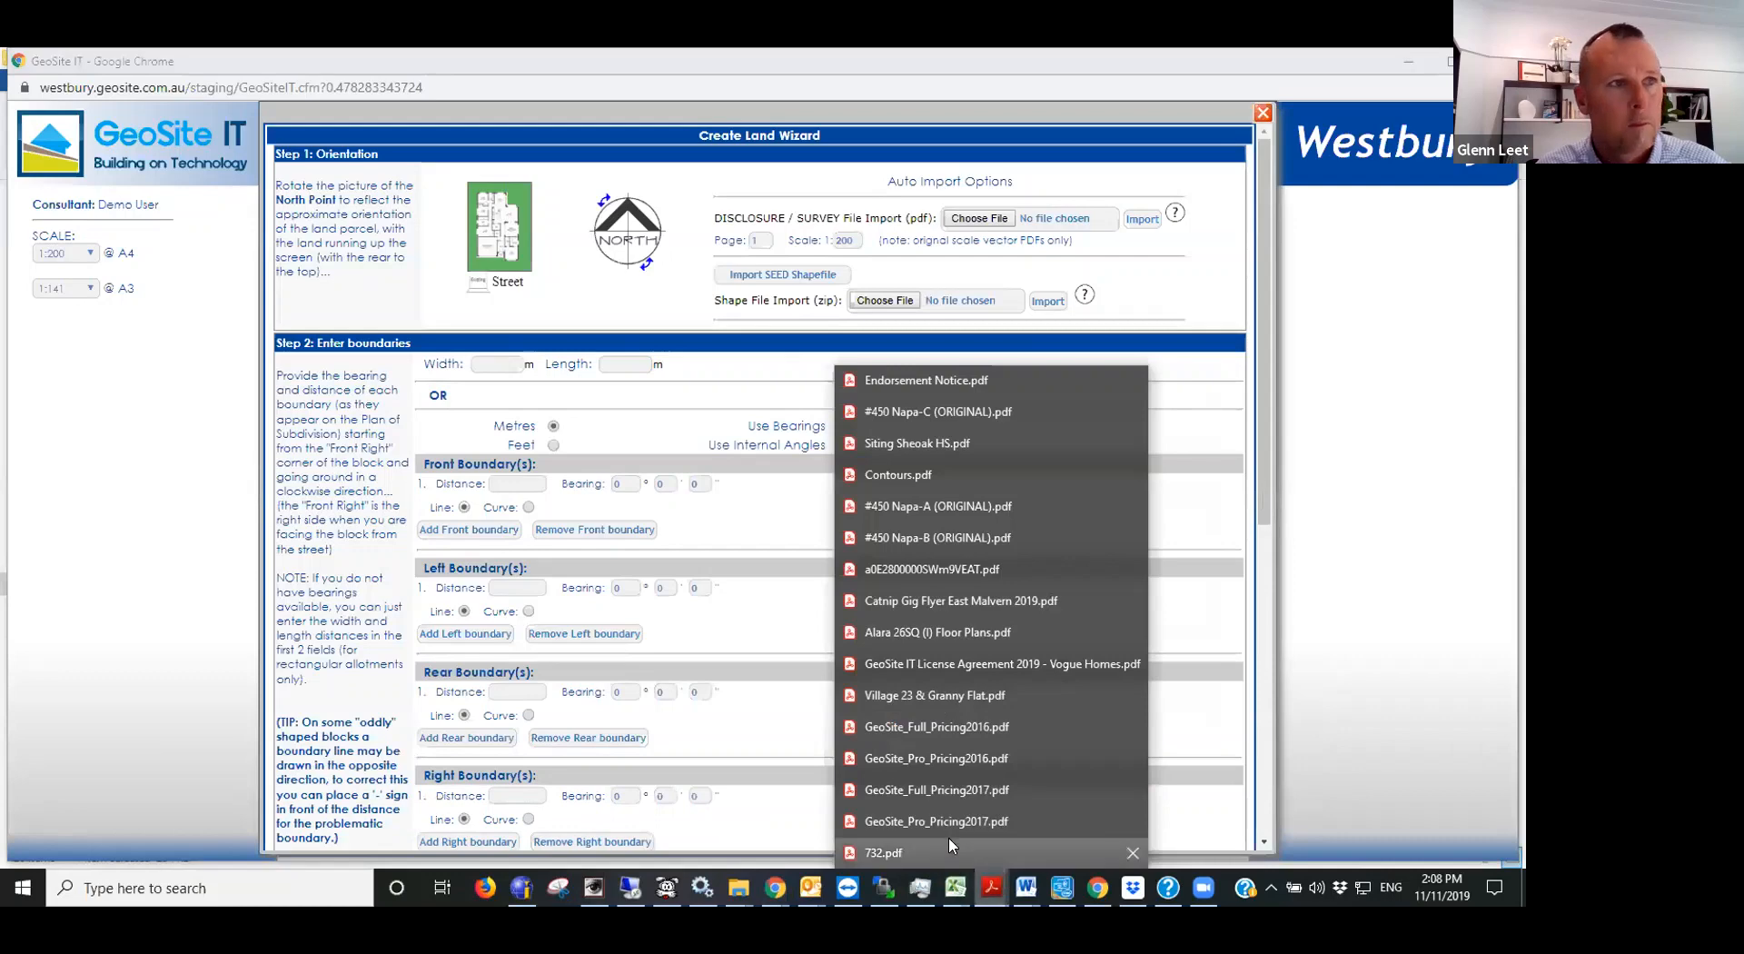
{"action": "left_click", "coordinate": [944, 854]}
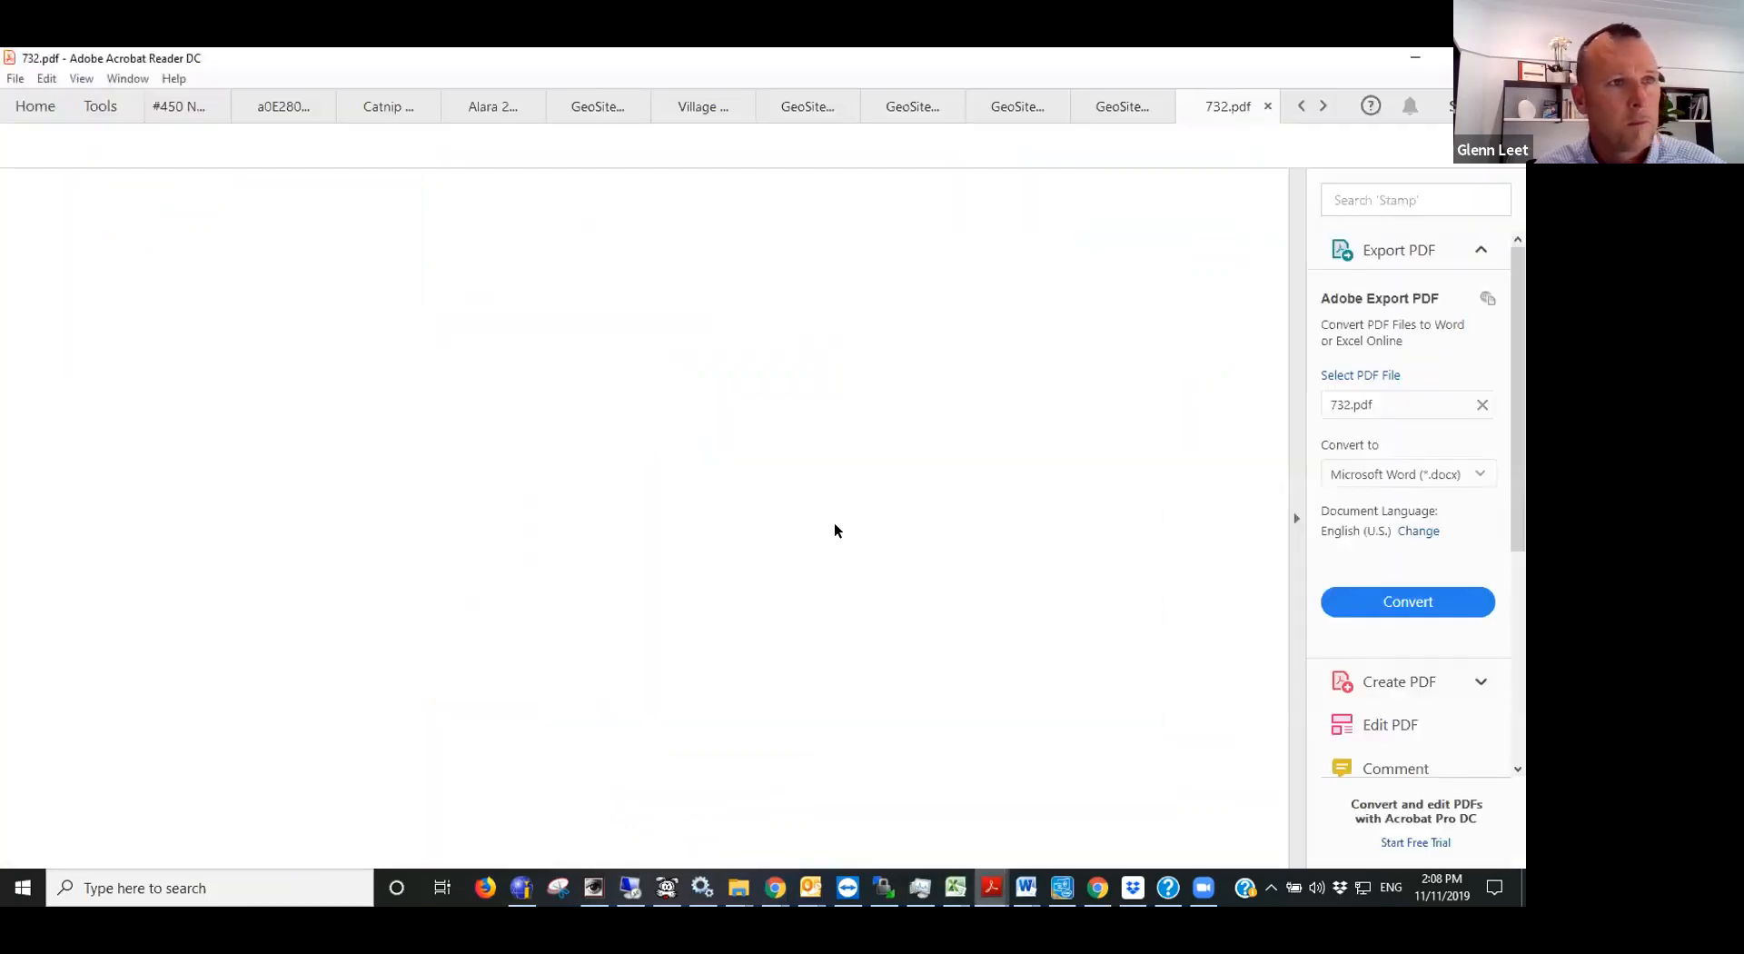
{"action": "key", "text": "ctrl+0"}
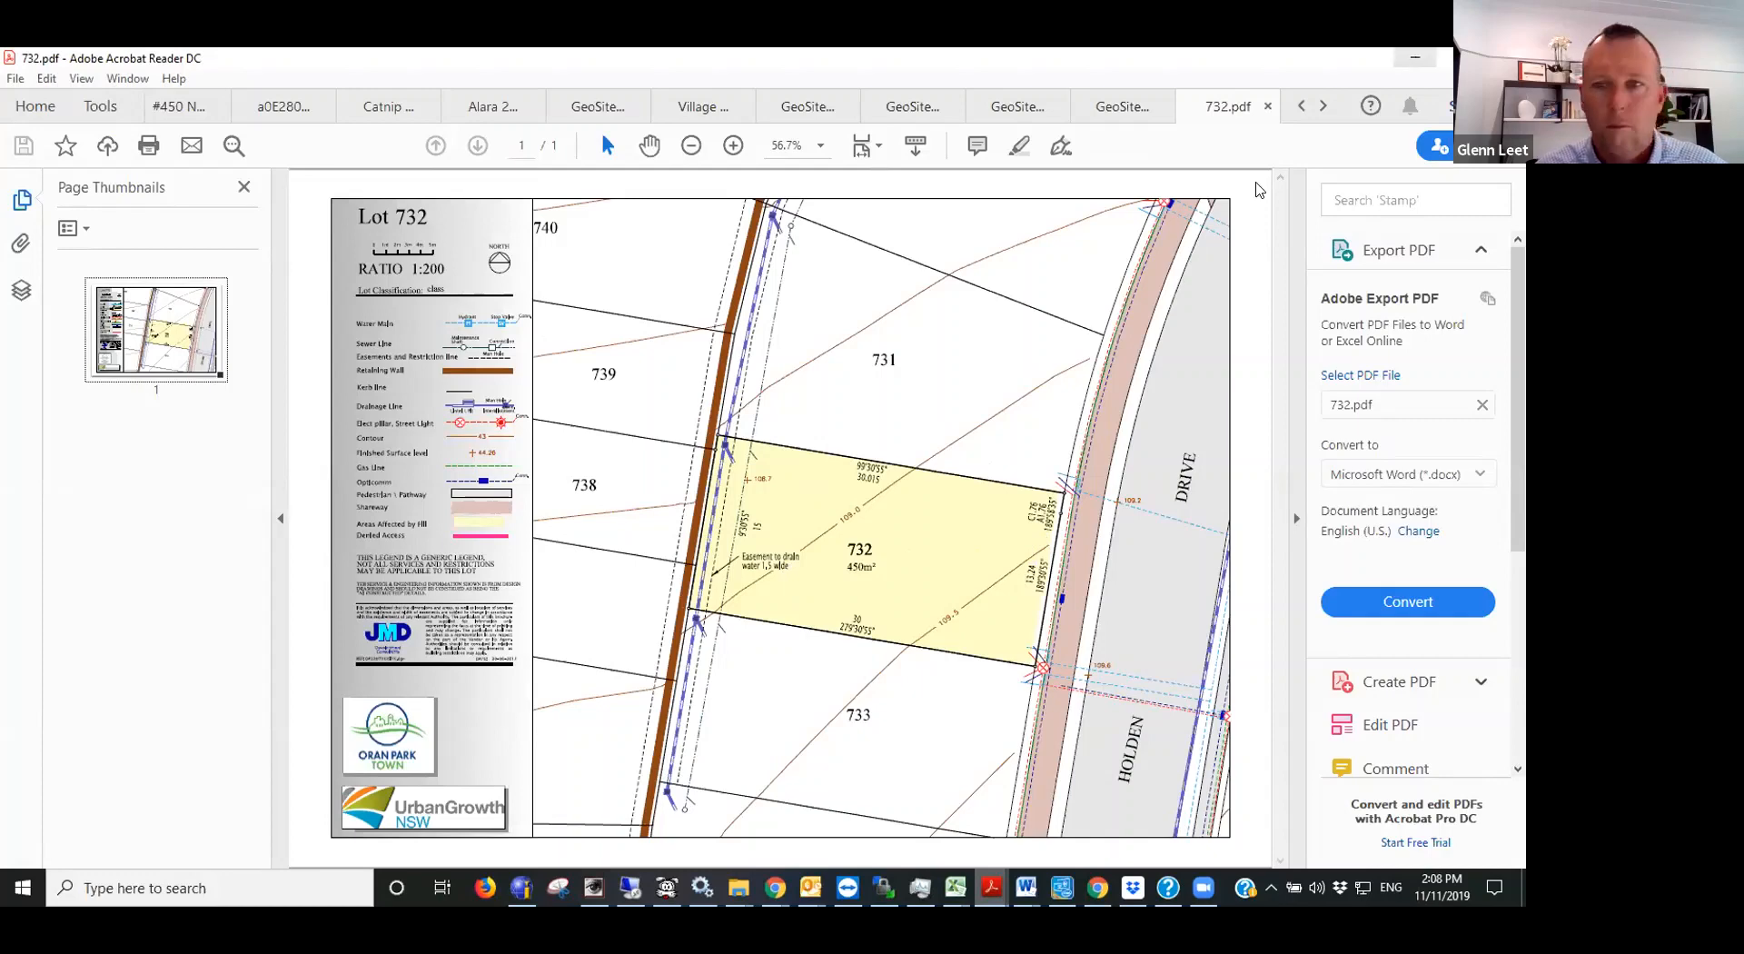
{"action": "key", "text": "alt+Tab"}
{"action": "left_click_drag", "start_coordinate": [647, 267], "coordinate": [592, 258]}
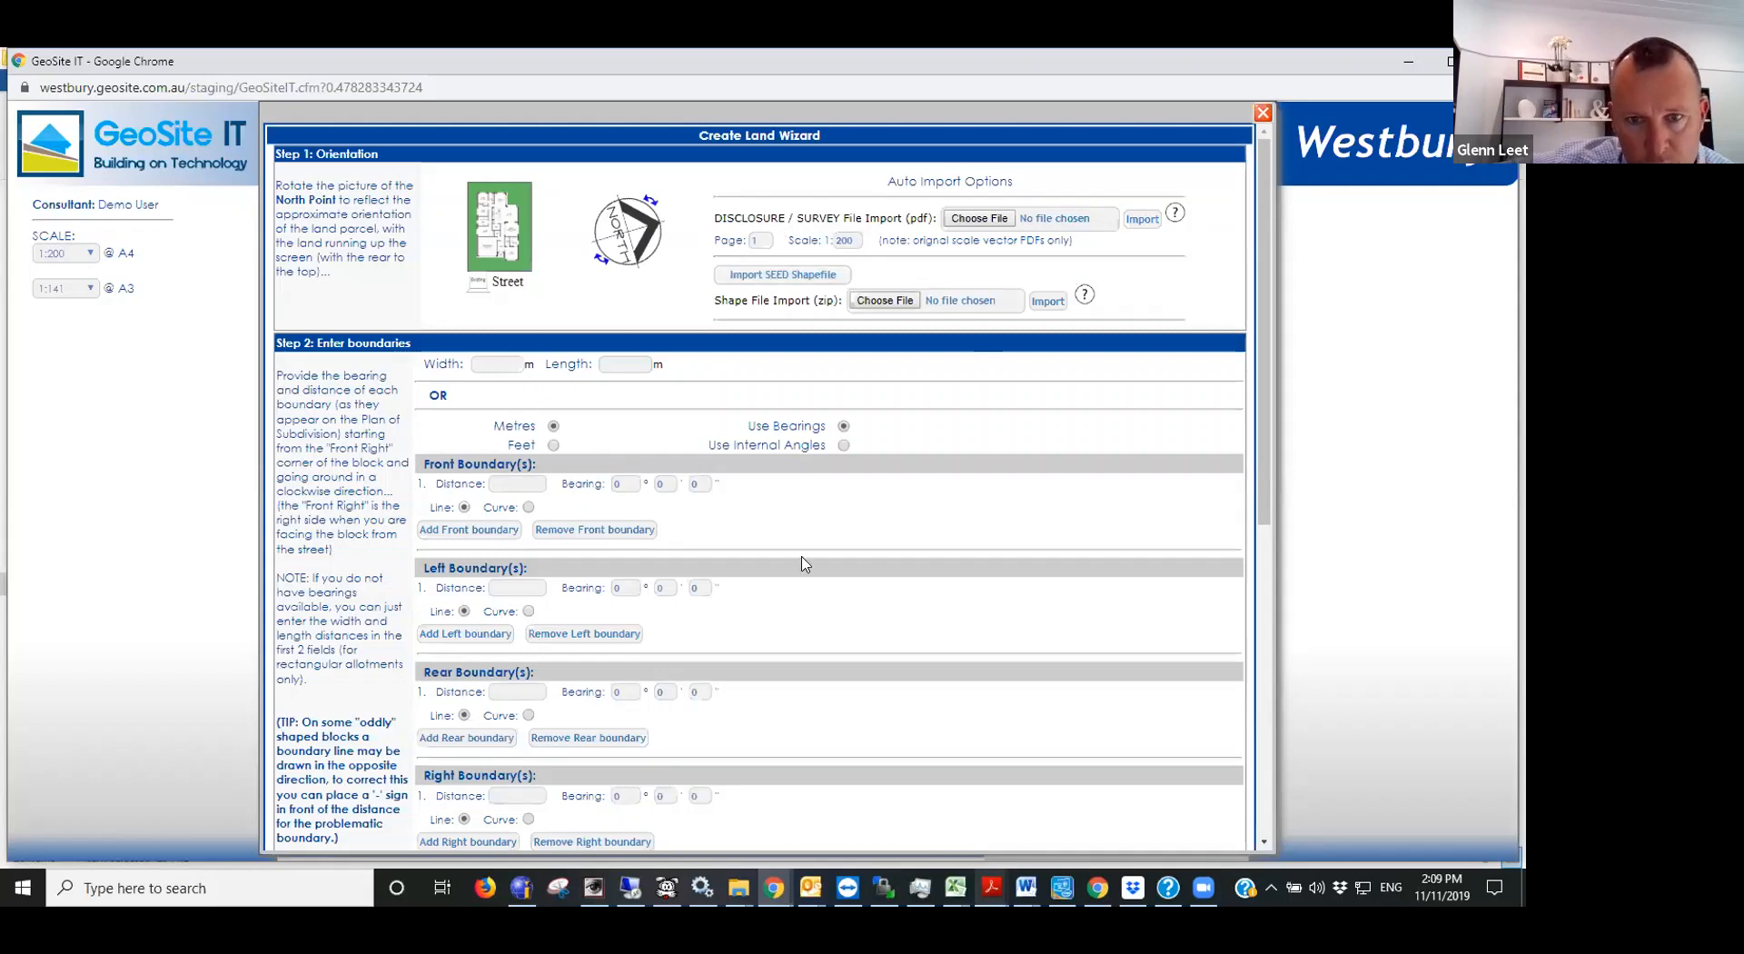
- Look over the wizard's boundary and setback sections, and examine the boundary distances and bearings of lot 732 on the plan
{"action": "scroll", "coordinate": [802, 564], "scroll_direction": "down", "scroll_amount": 3}
{"action": "scroll", "coordinate": [802, 564], "scroll_direction": "up", "scroll_amount": 4}
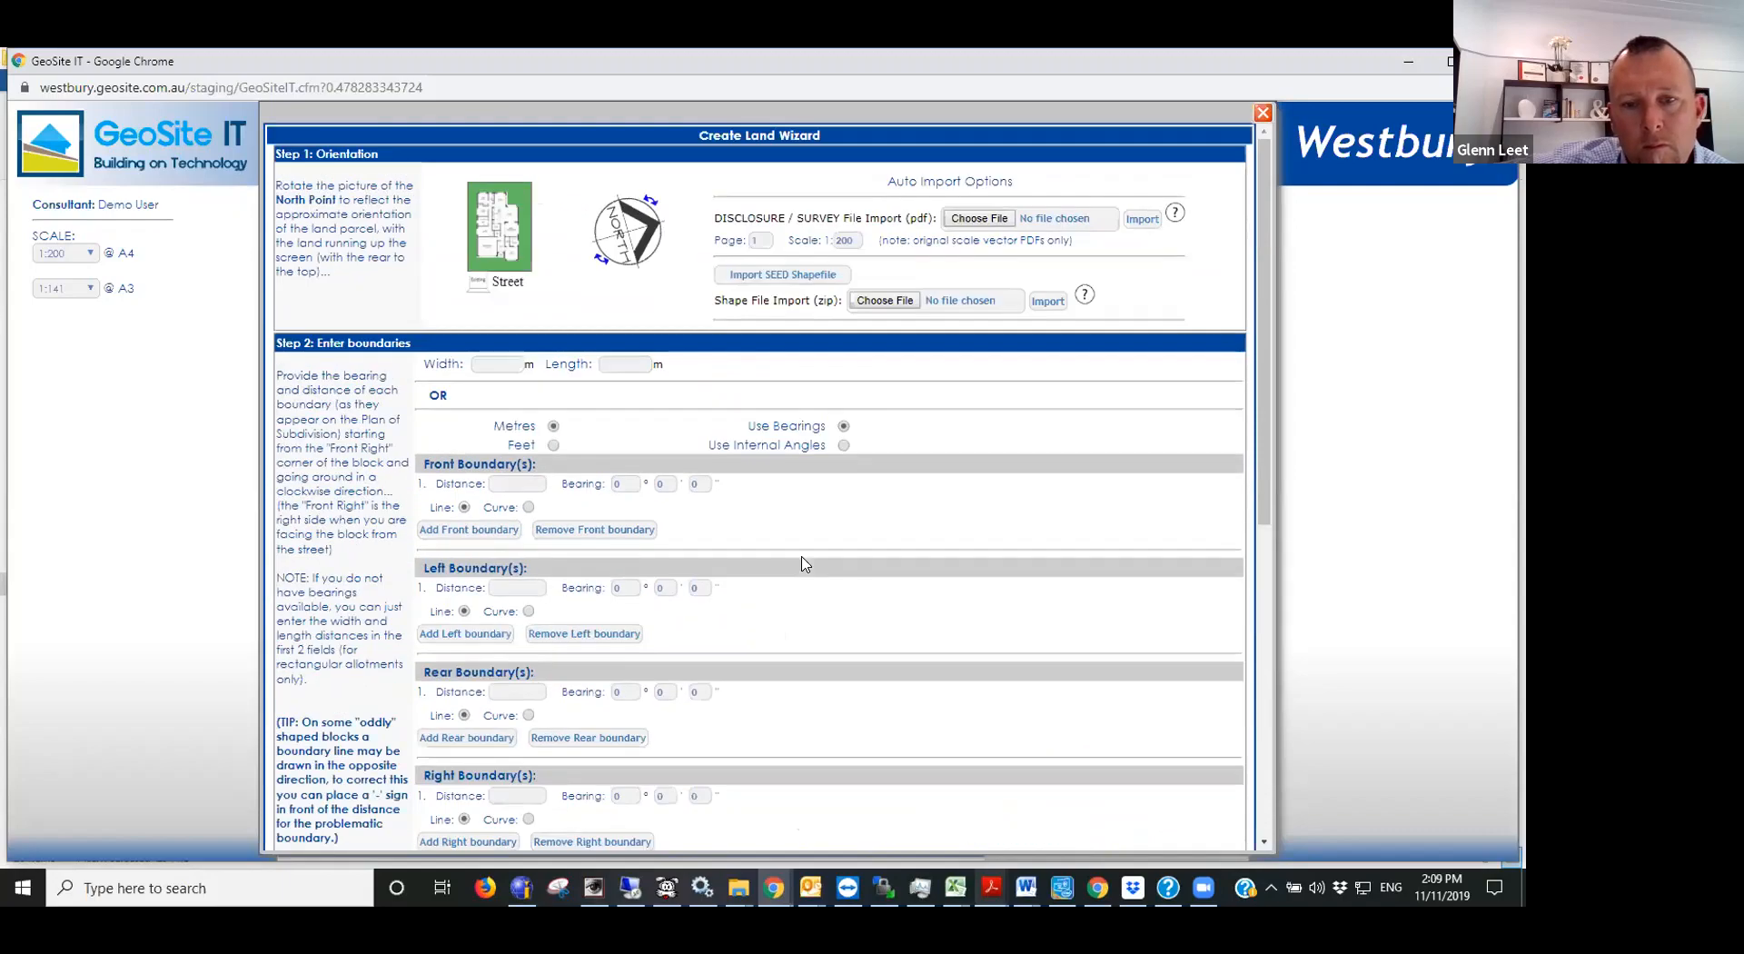
{"action": "scroll", "coordinate": [801, 563], "scroll_direction": "down", "scroll_amount": 1}
{"action": "scroll", "coordinate": [802, 564], "scroll_direction": "down", "scroll_amount": 2}
{"action": "scroll", "coordinate": [802, 564], "scroll_direction": "up", "scroll_amount": 1}
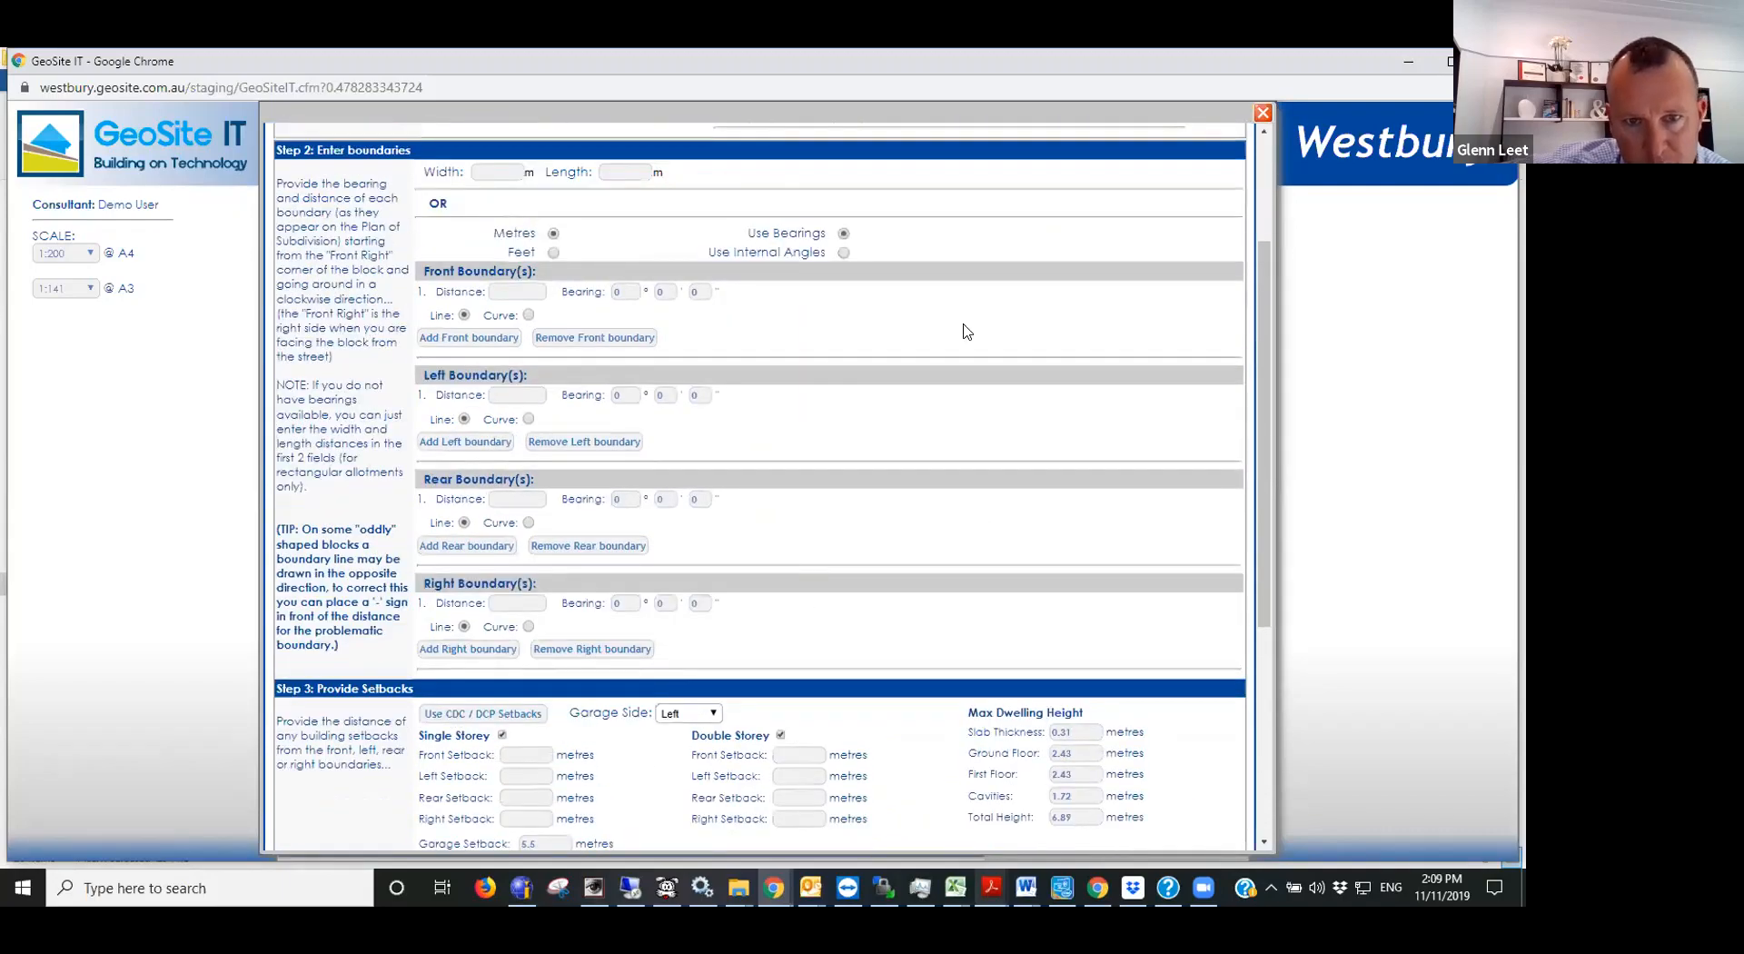
{"action": "key", "text": "alt+Tab"}
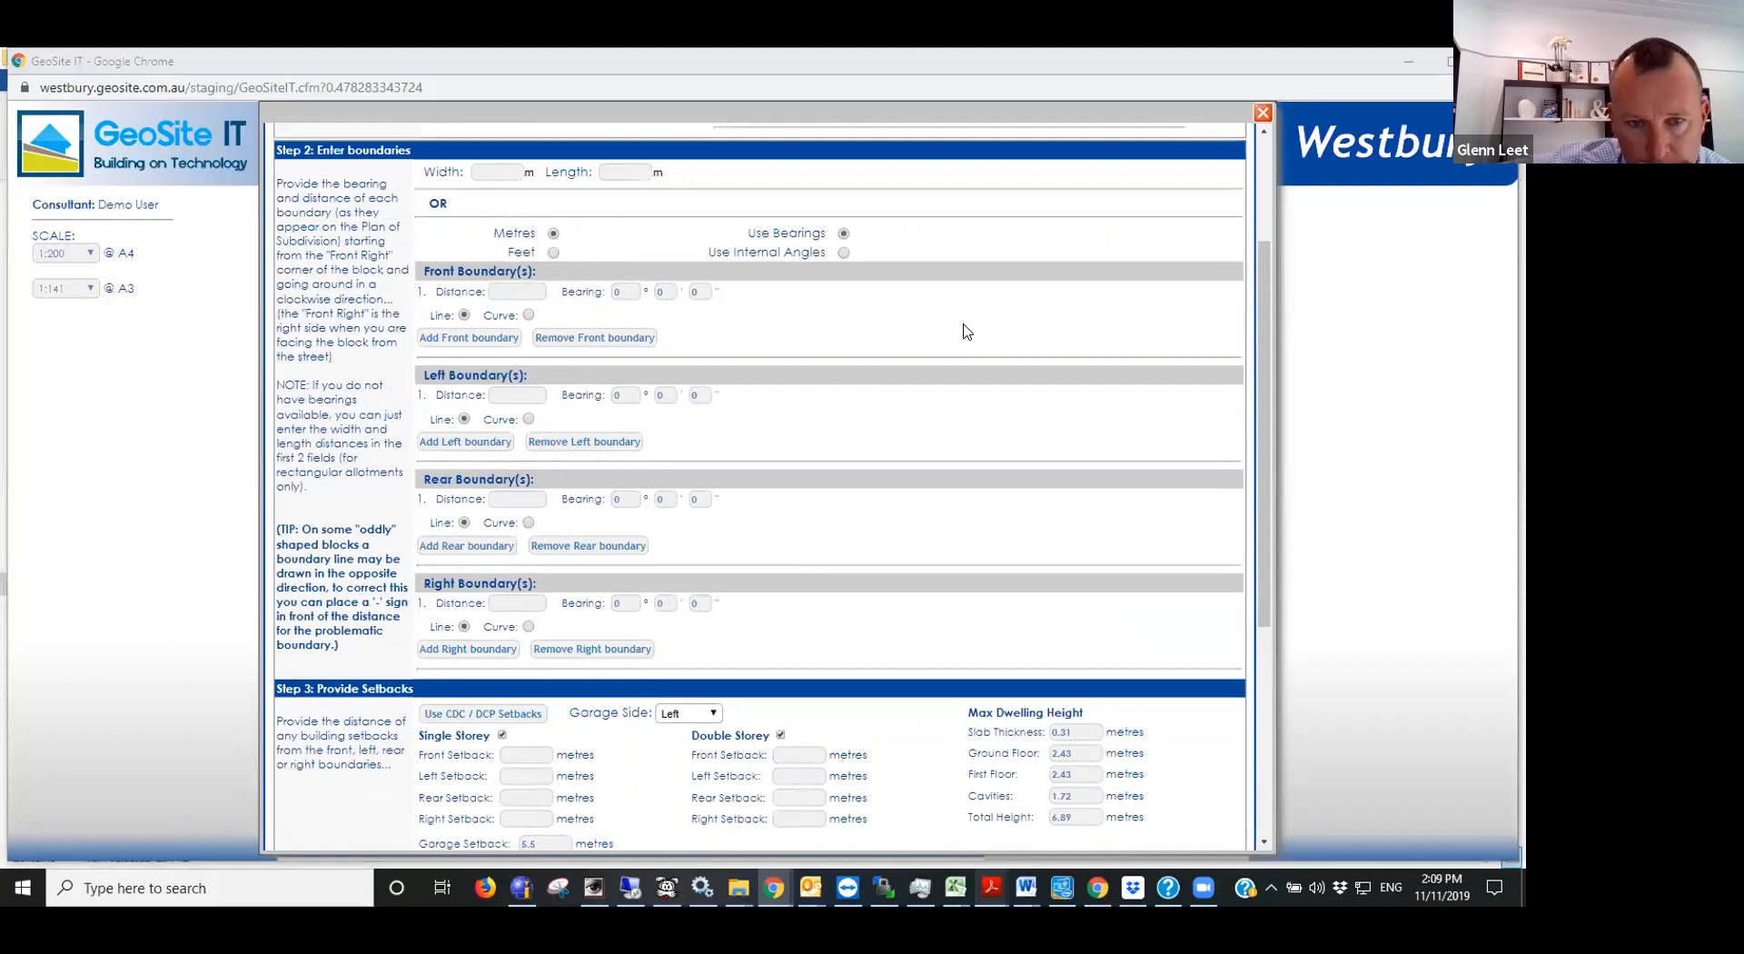
{"action": "key", "text": "alt+Tab"}
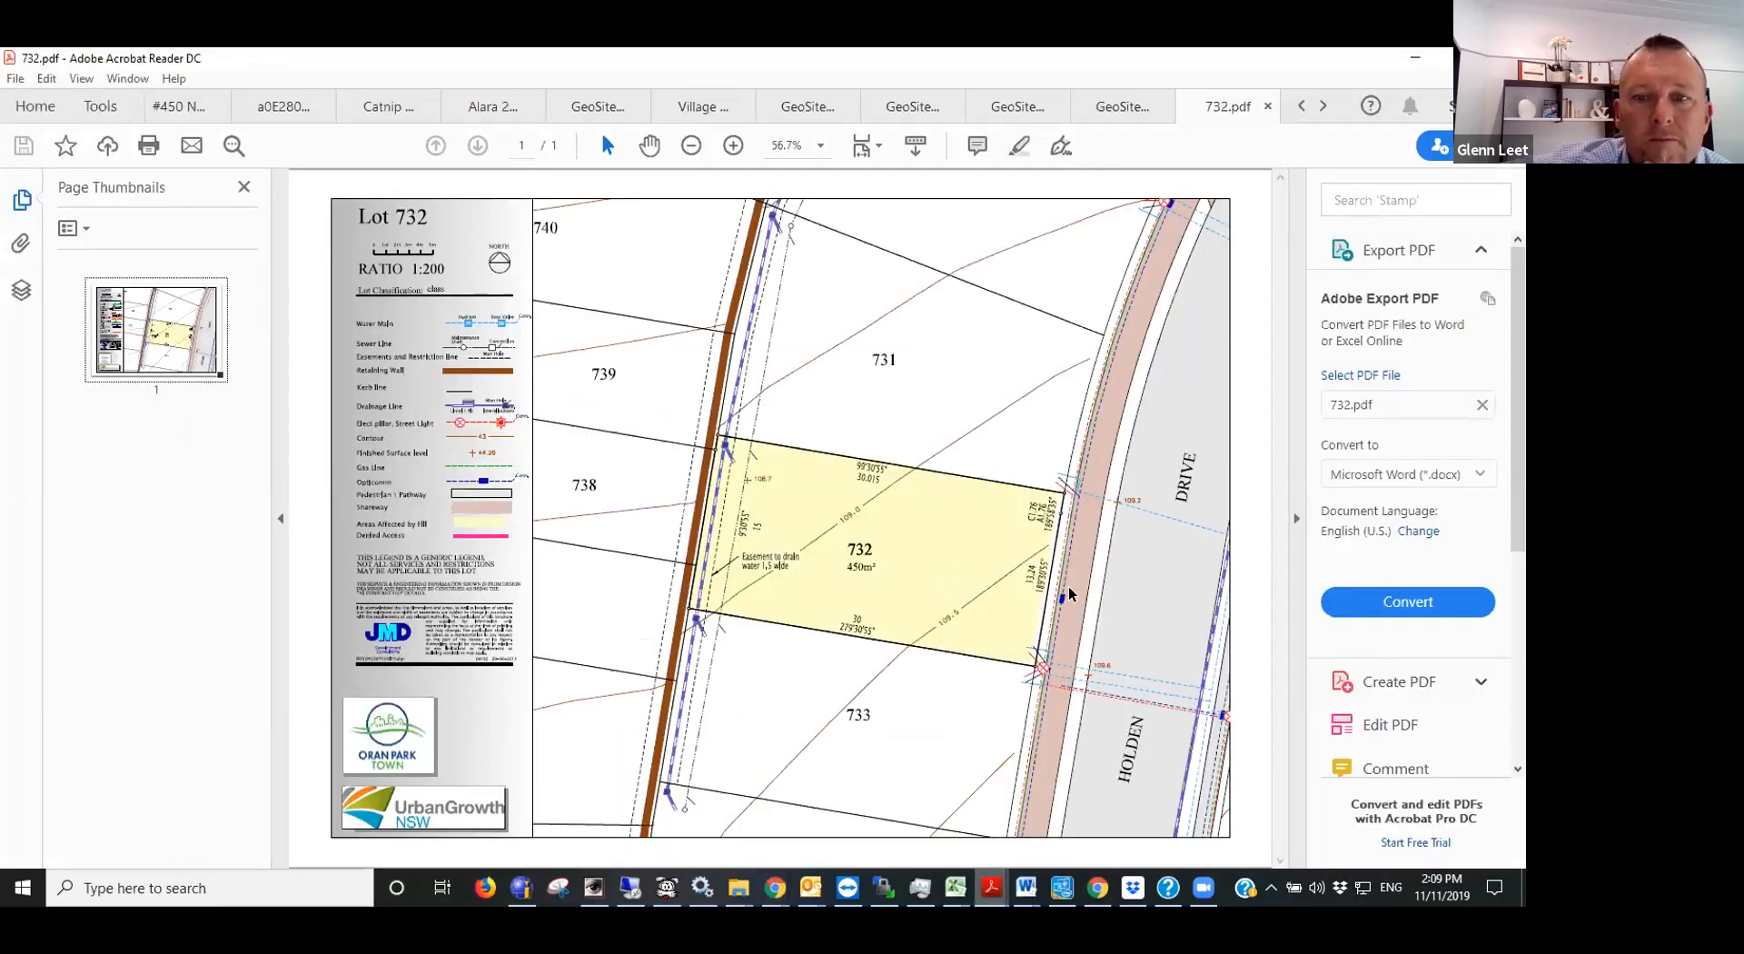
{"action": "scroll", "coordinate": [1069, 593], "scroll_direction": "up", "scroll_amount": 4, "text": "ctrl"}
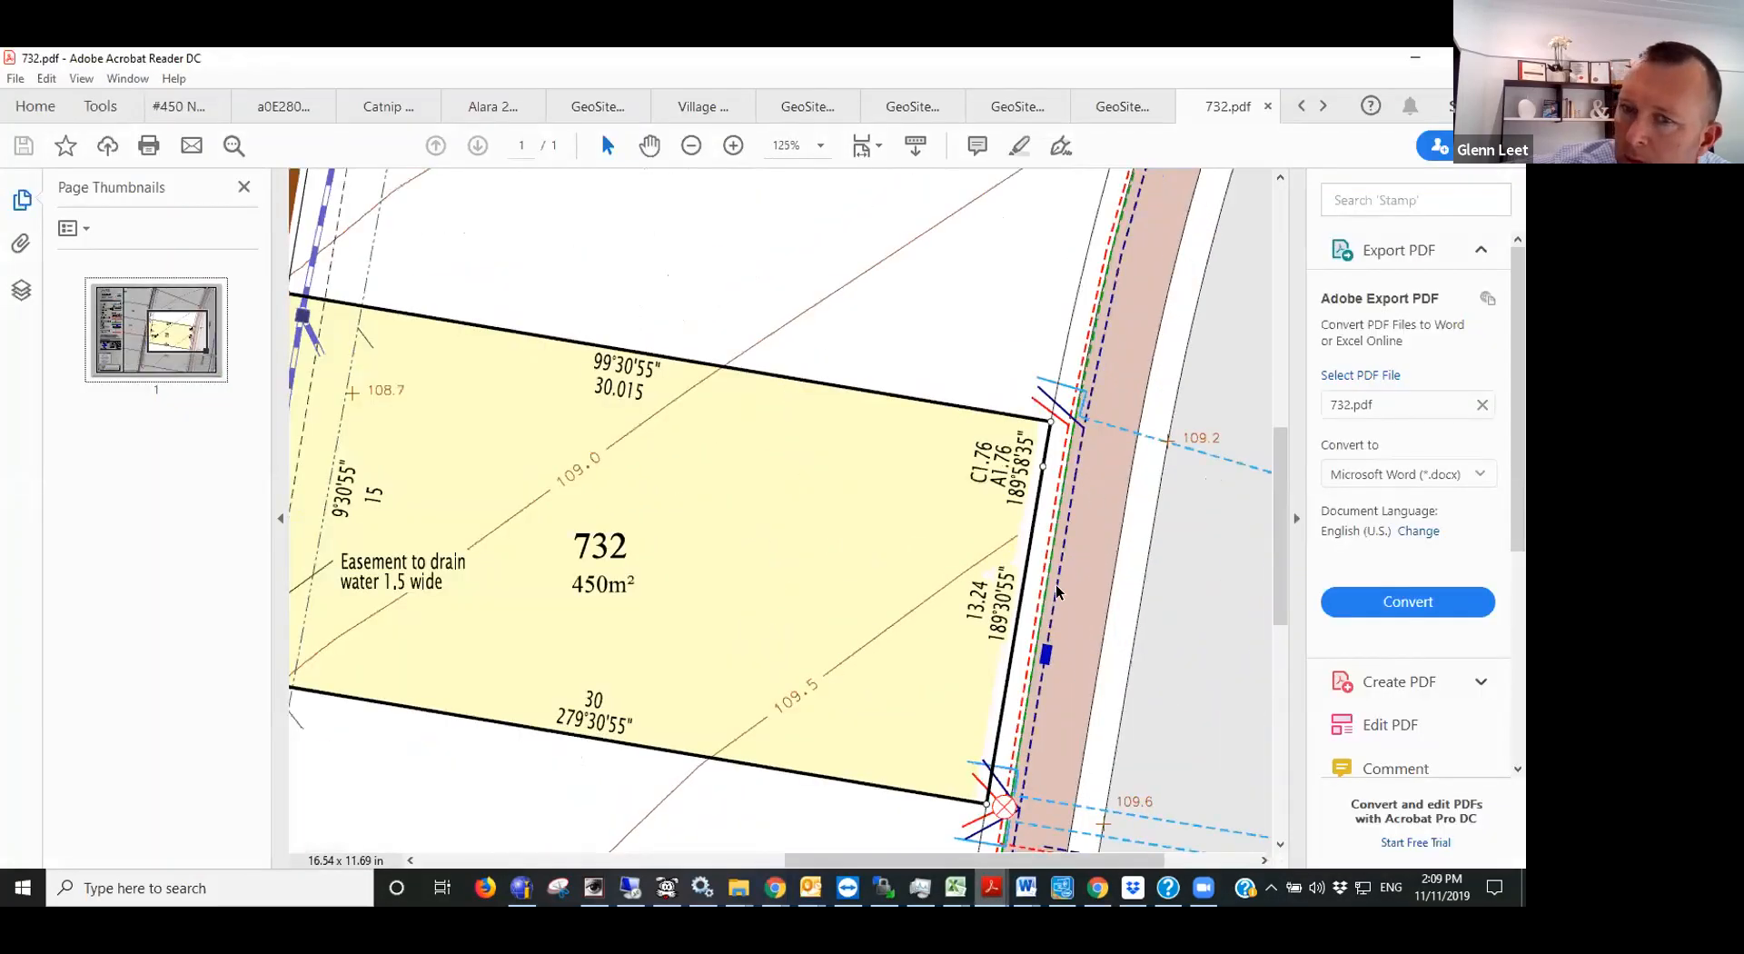
{"action": "scroll", "coordinate": [1056, 592], "scroll_direction": "down", "scroll_amount": 1}
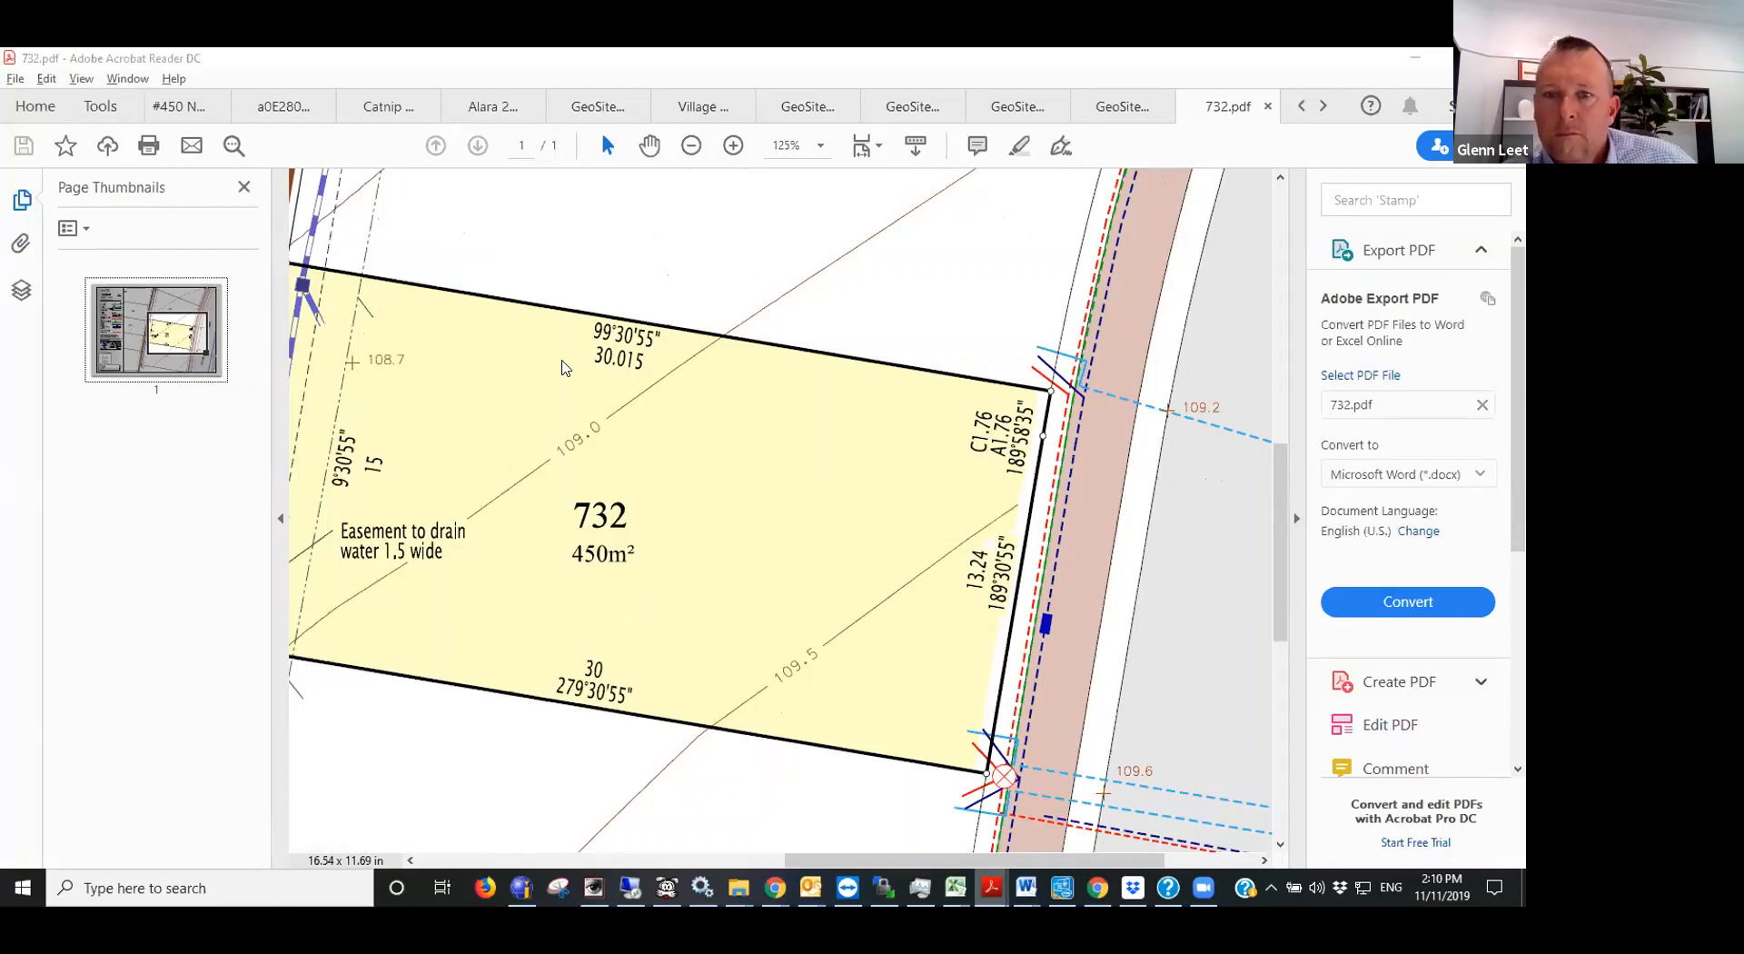
- Enter the first front boundary from the plan with a distance of 1.76 m and a bearing of 189°58'35"
{"action": "key", "text": "alt+Tab"}
{"action": "left_click", "coordinate": [511, 291]}
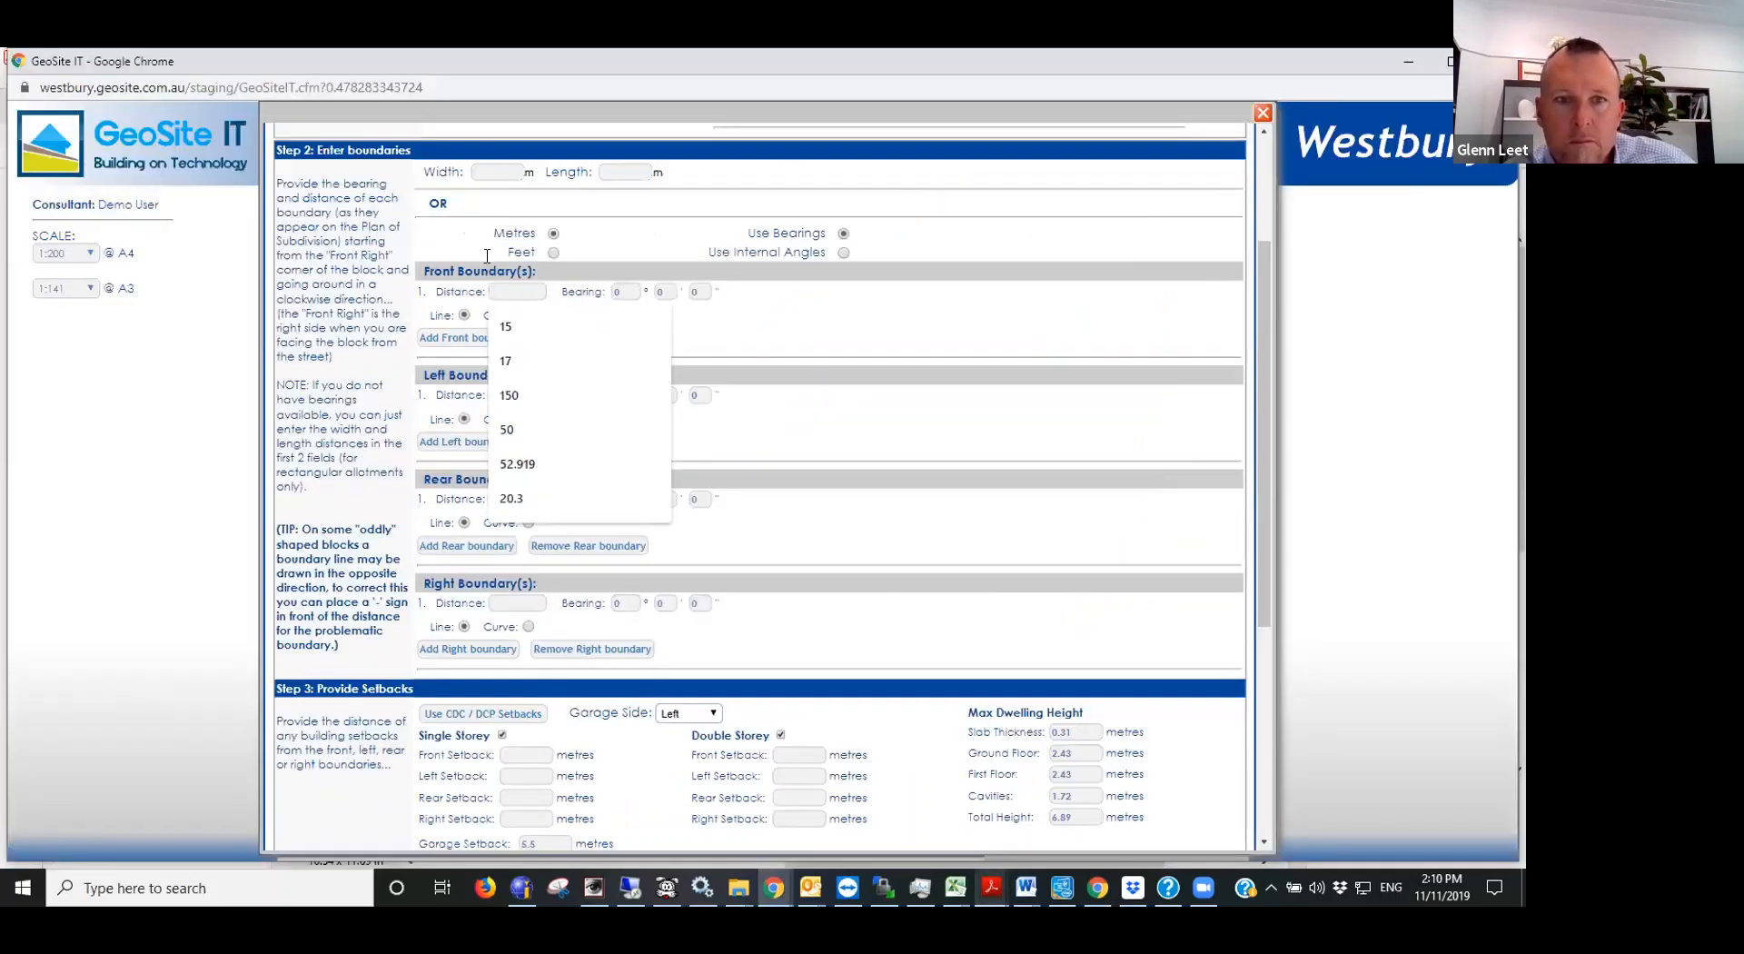
{"action": "type", "text": "17.4"}
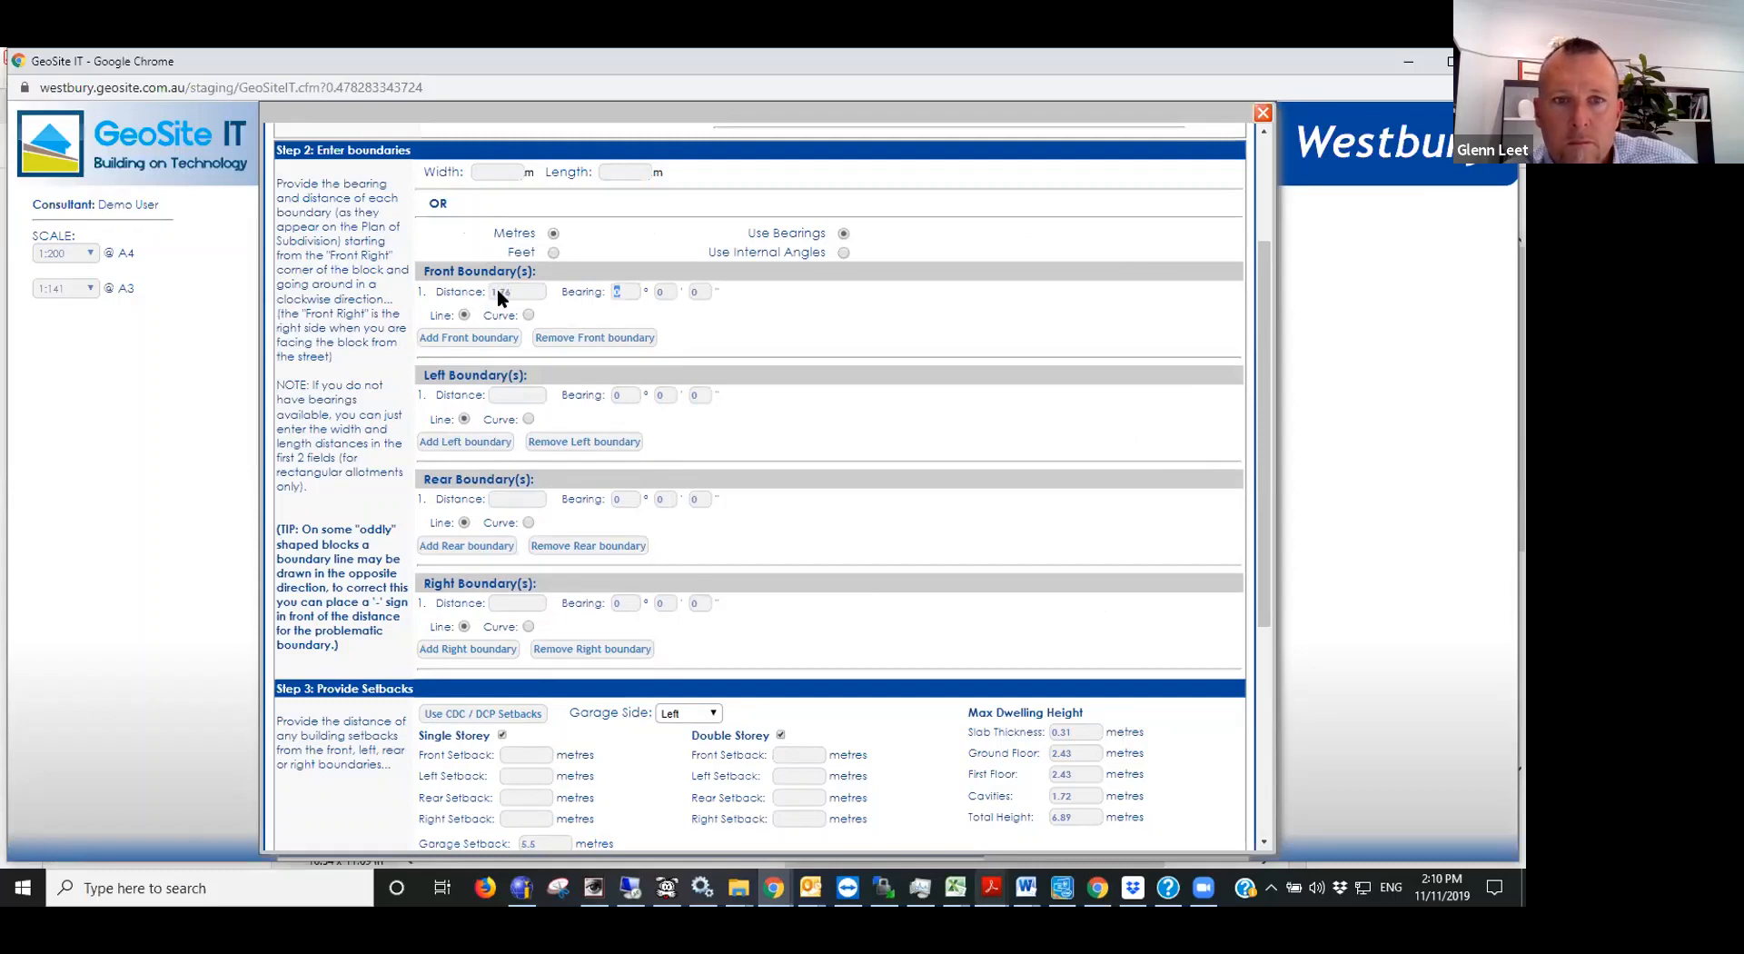
{"action": "key", "text": "alt+Tab"}
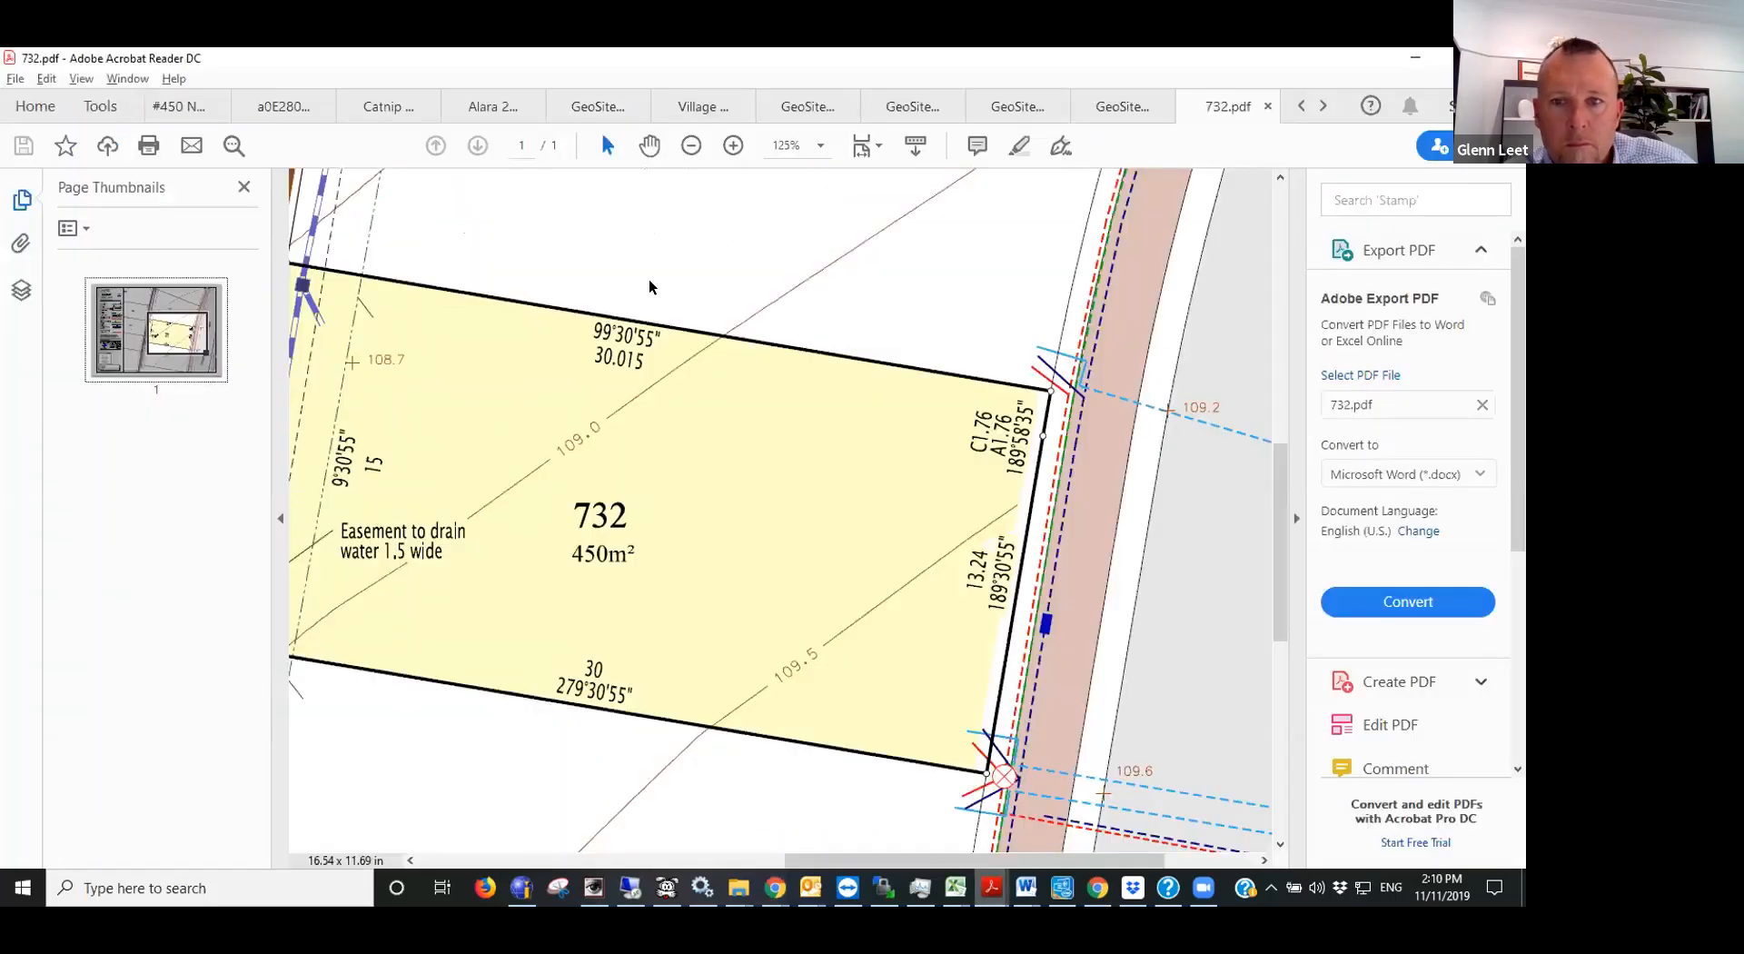
{"action": "key", "text": "alt+Tab"}
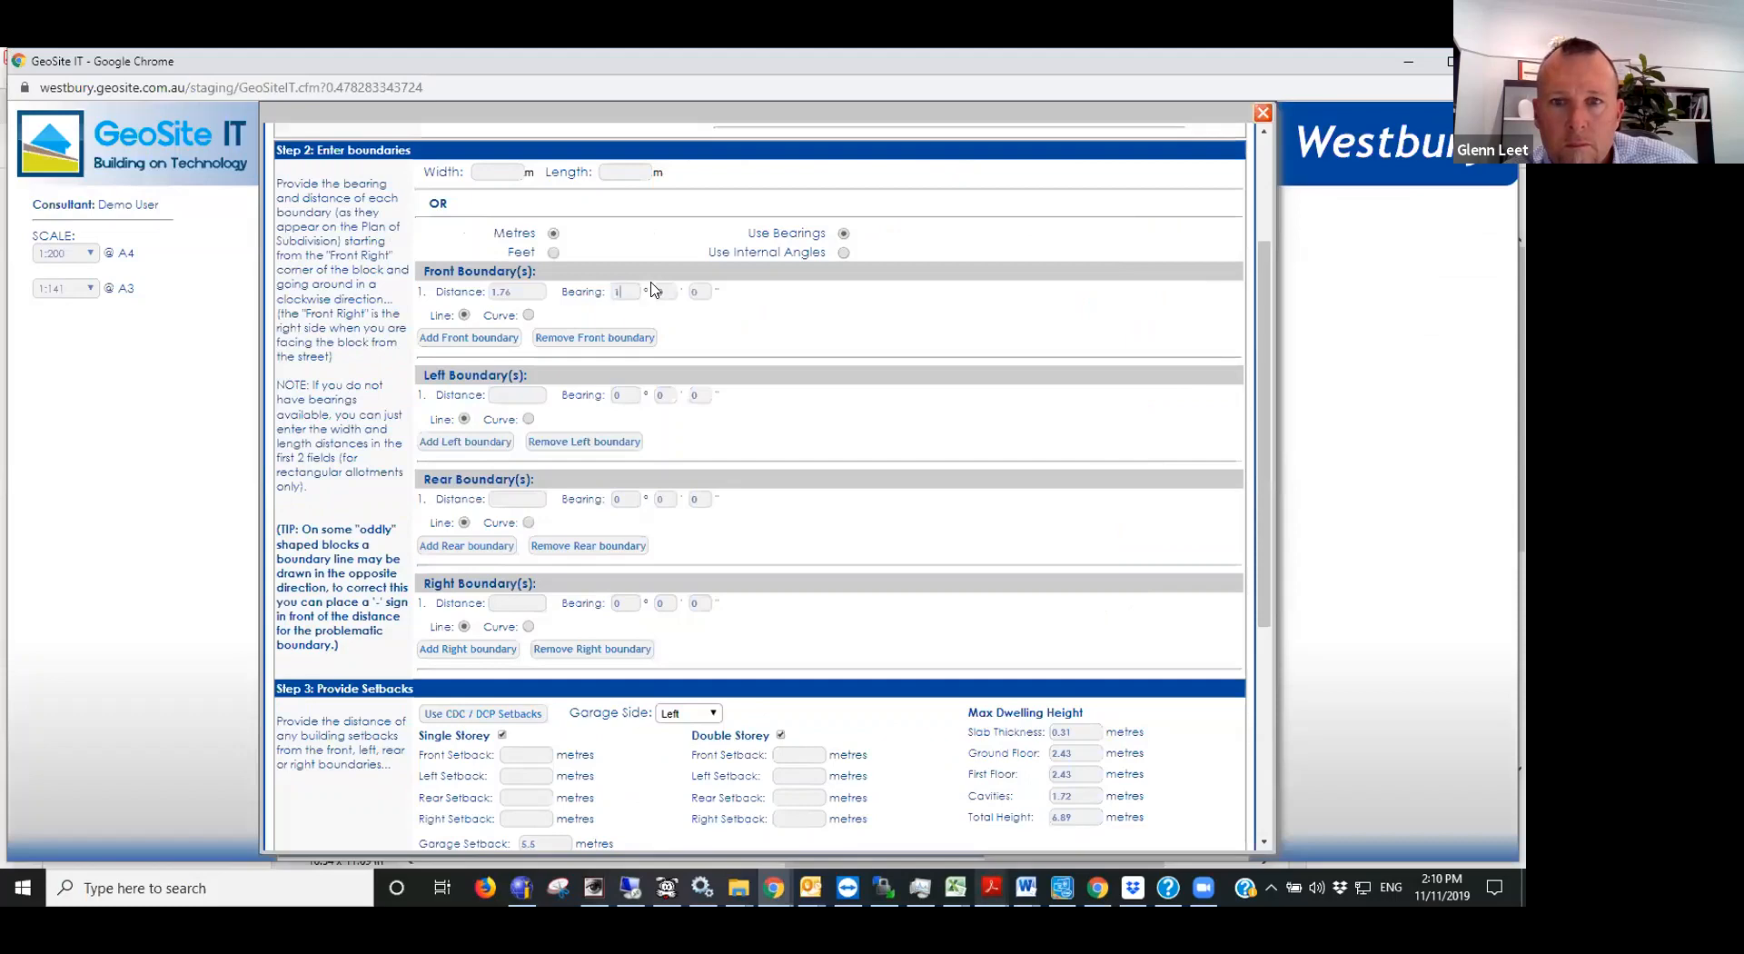
{"action": "type", "text": "189"}
{"action": "type", "text": "35"}
- Add a second front boundary and set its distance to 13.24 m from the lot plan
{"action": "left_click", "coordinate": [468, 337]}
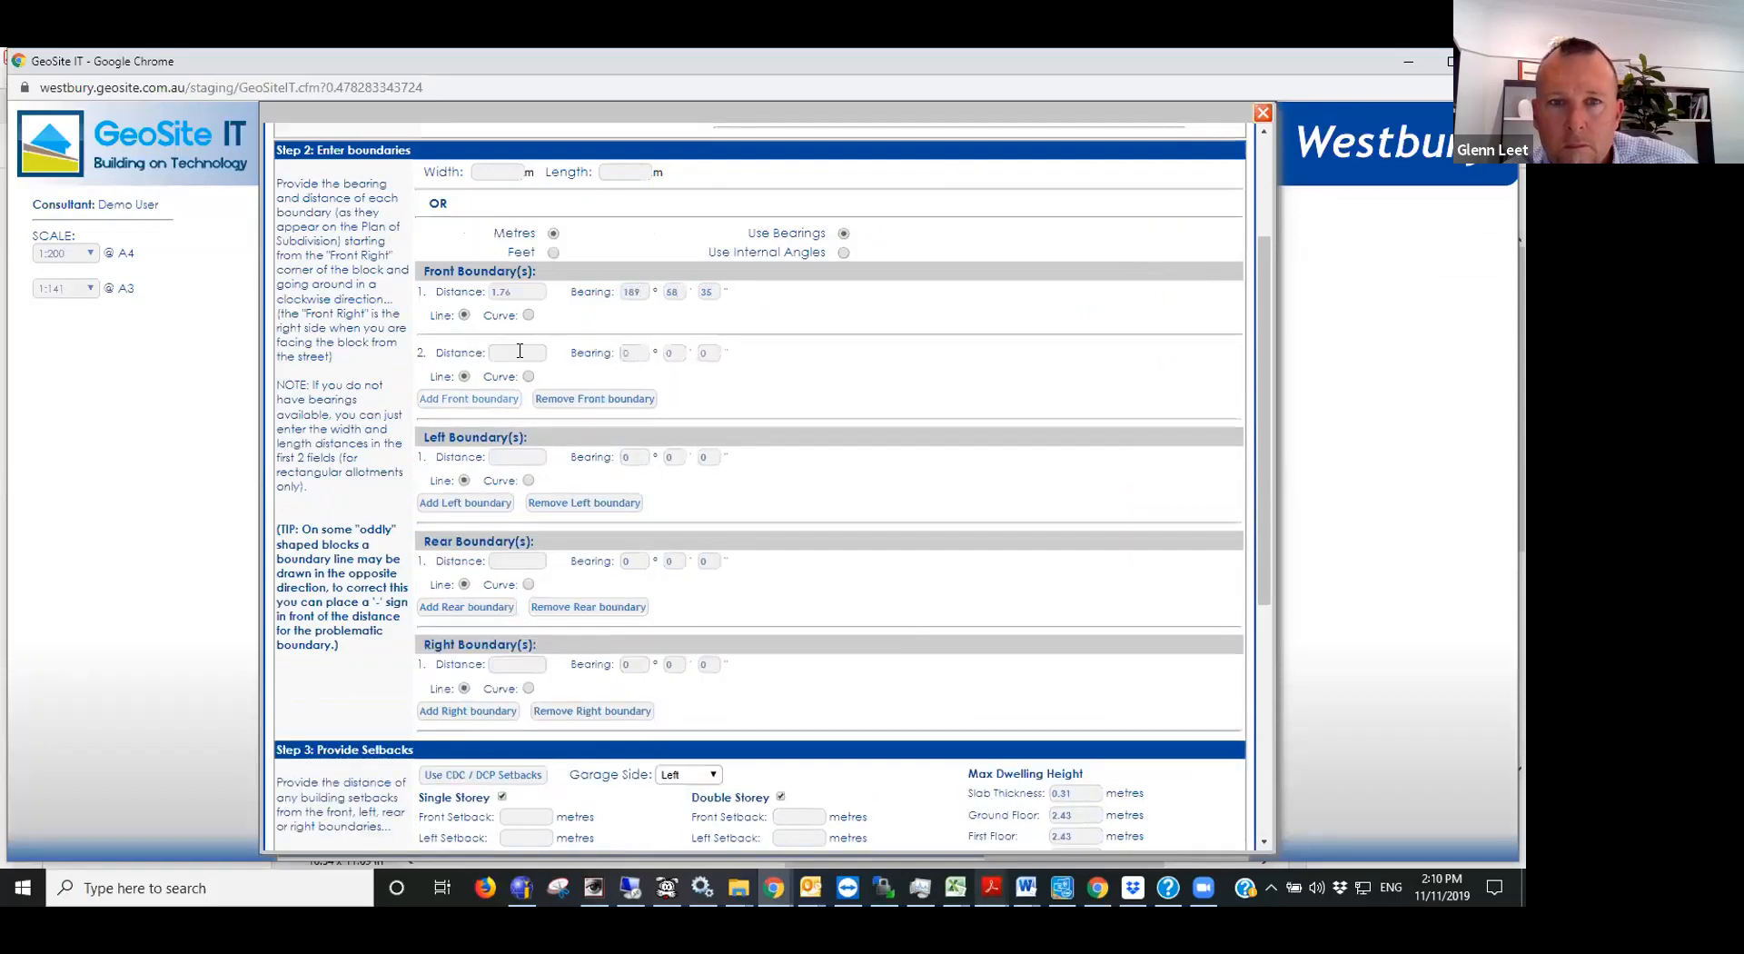
{"action": "key", "text": "alt+Tab"}
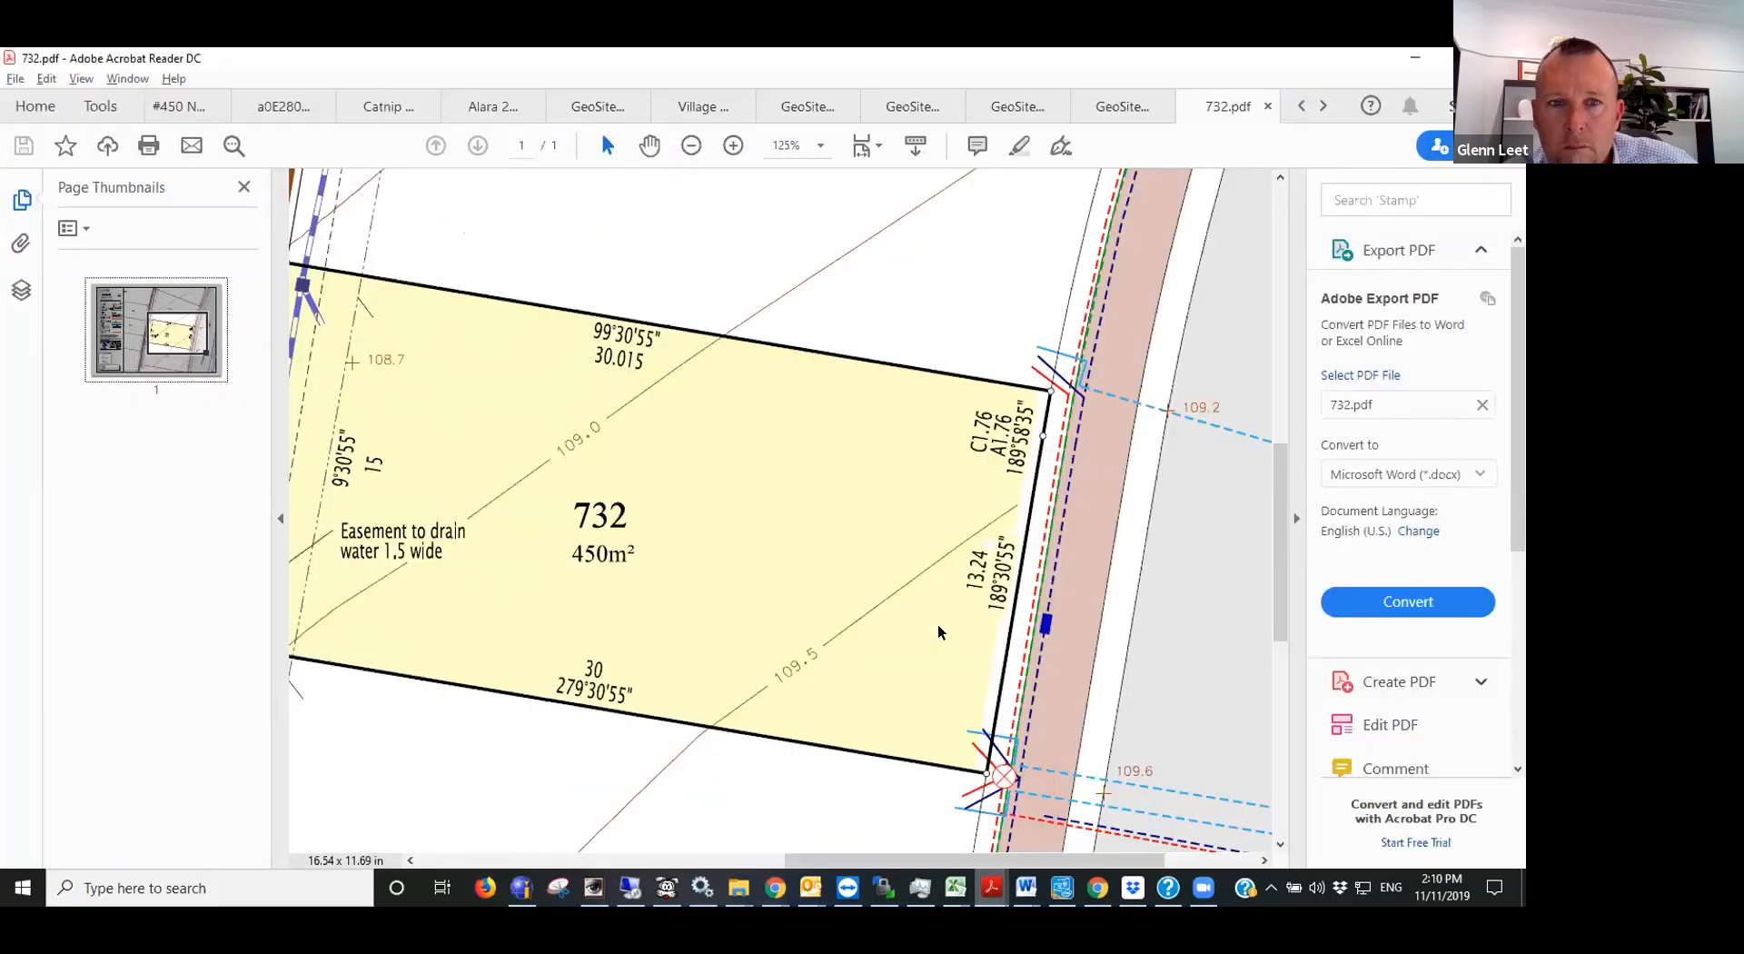
{"action": "scroll", "coordinate": [939, 632], "scroll_direction": "down", "scroll_amount": 2}
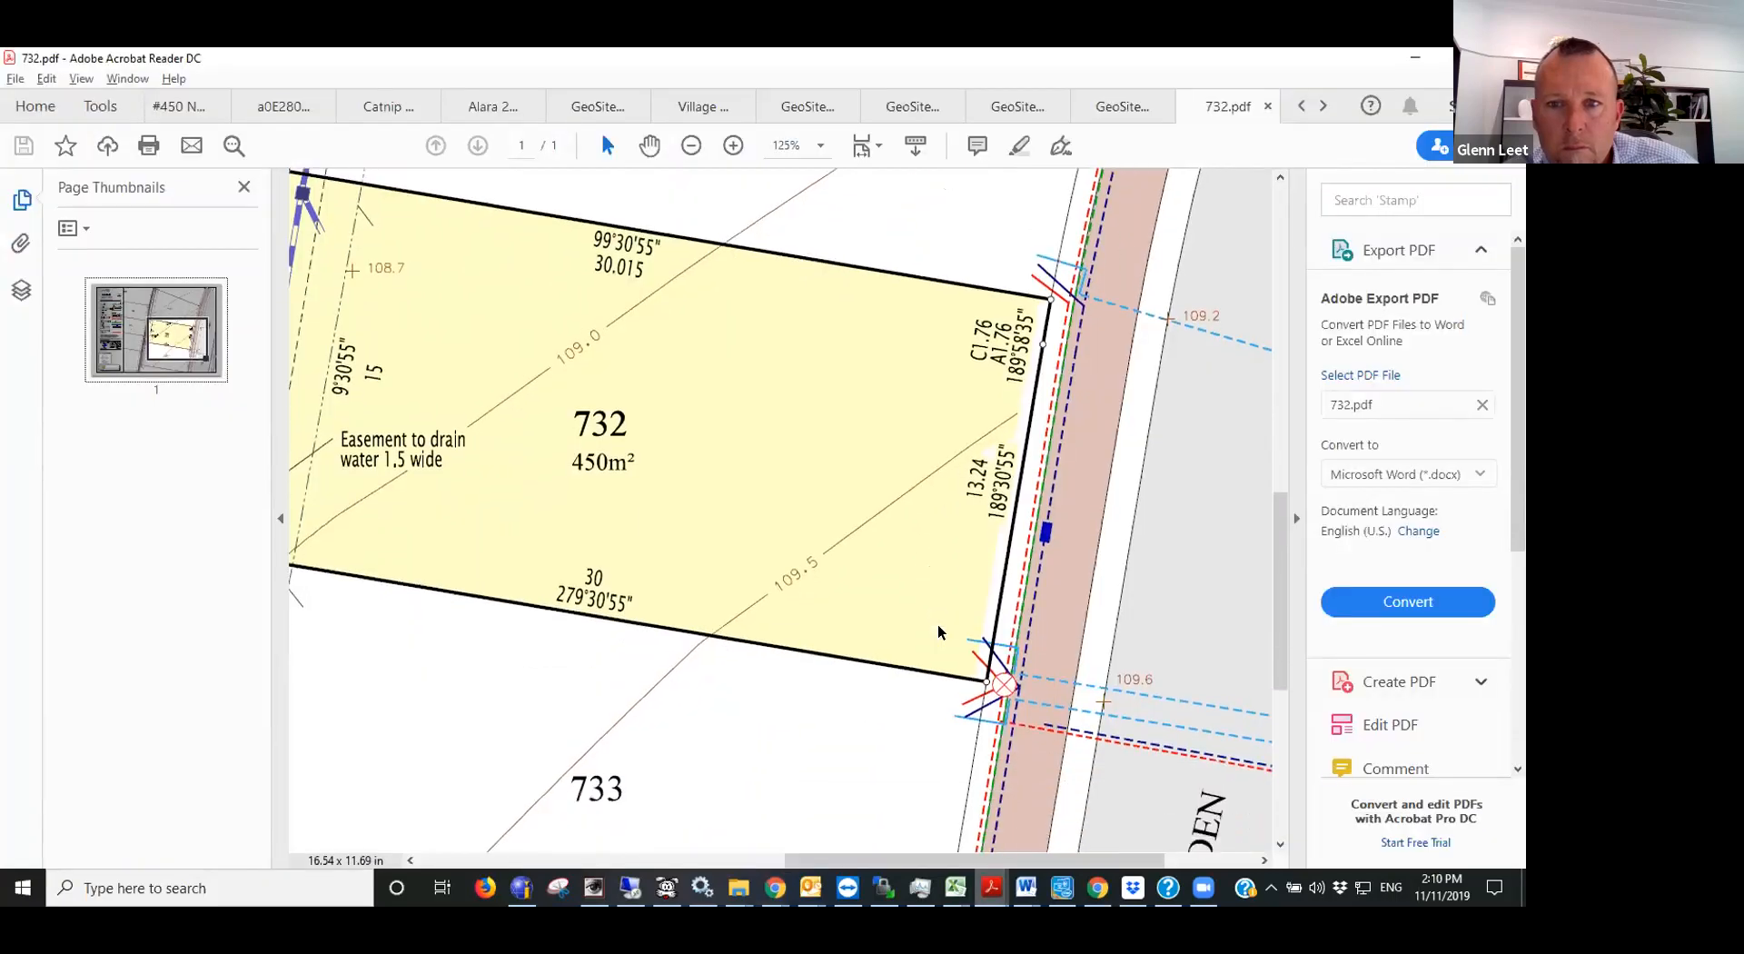
{"action": "key", "text": "alt+Tab"}
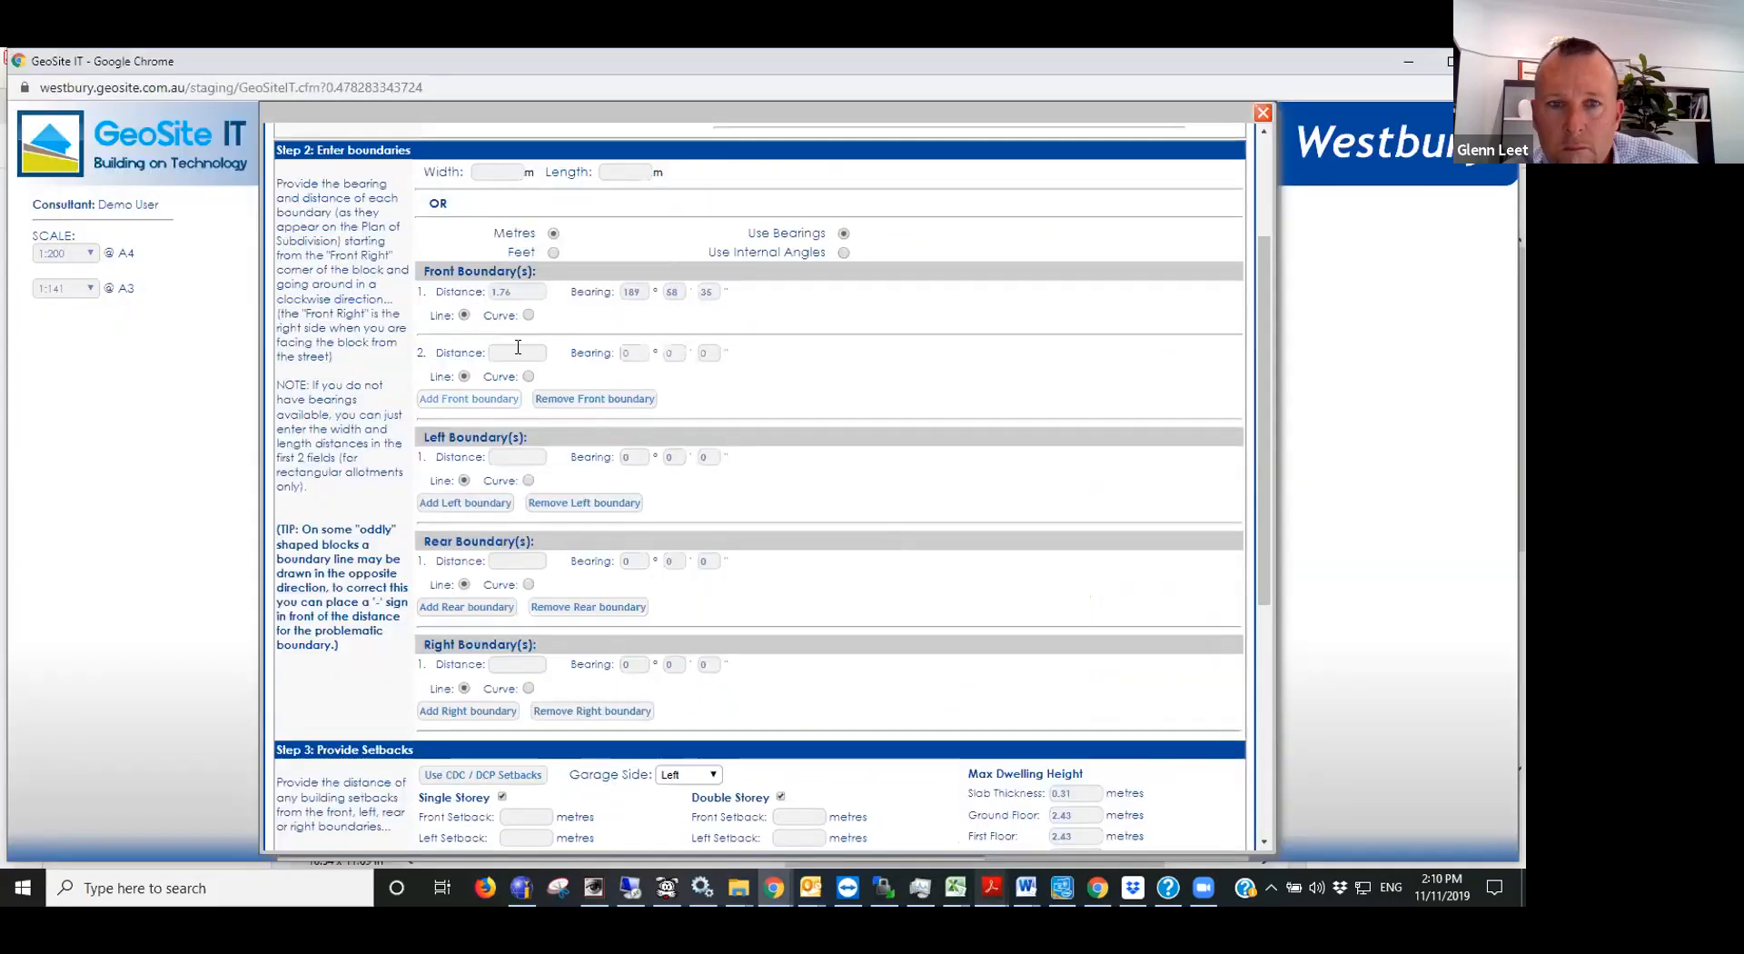
{"action": "left_click", "coordinate": [518, 347]}
{"action": "type", "text": "13.24"}
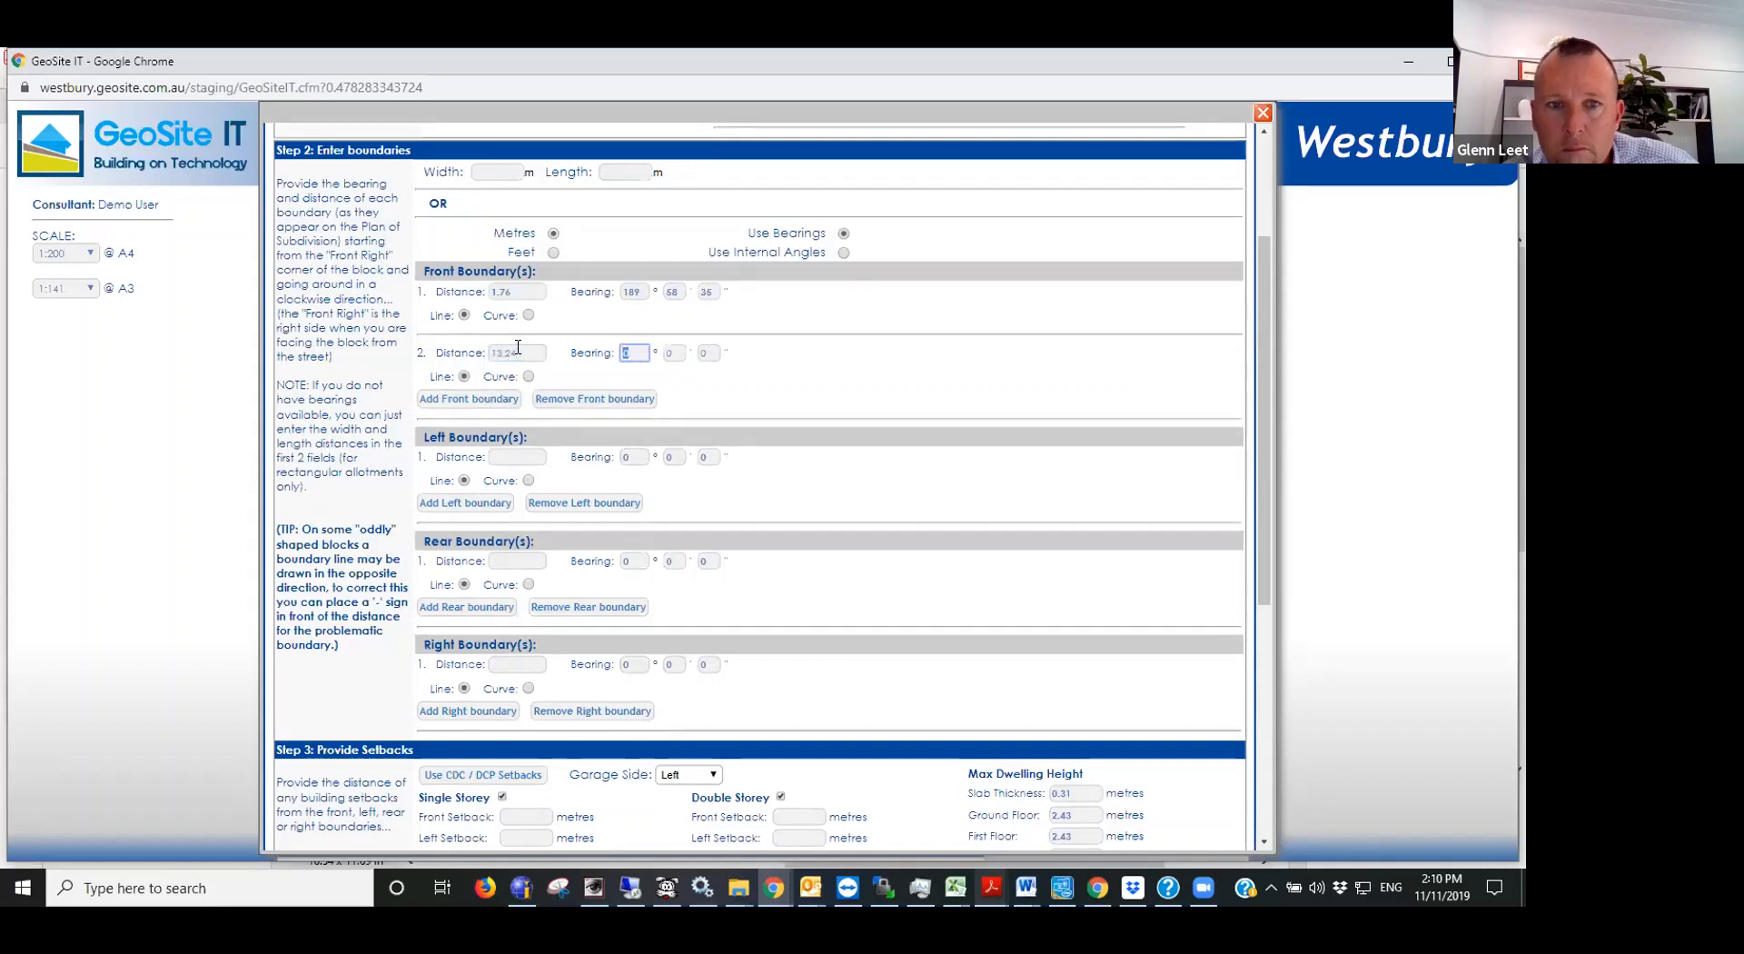
- Set the second front boundary's bearing to 189°30'55" as given on the lot plan
{"action": "key", "text": "alt+Tab"}
{"action": "scroll", "coordinate": [1012, 463], "scroll_direction": "down", "scroll_amount": 1}
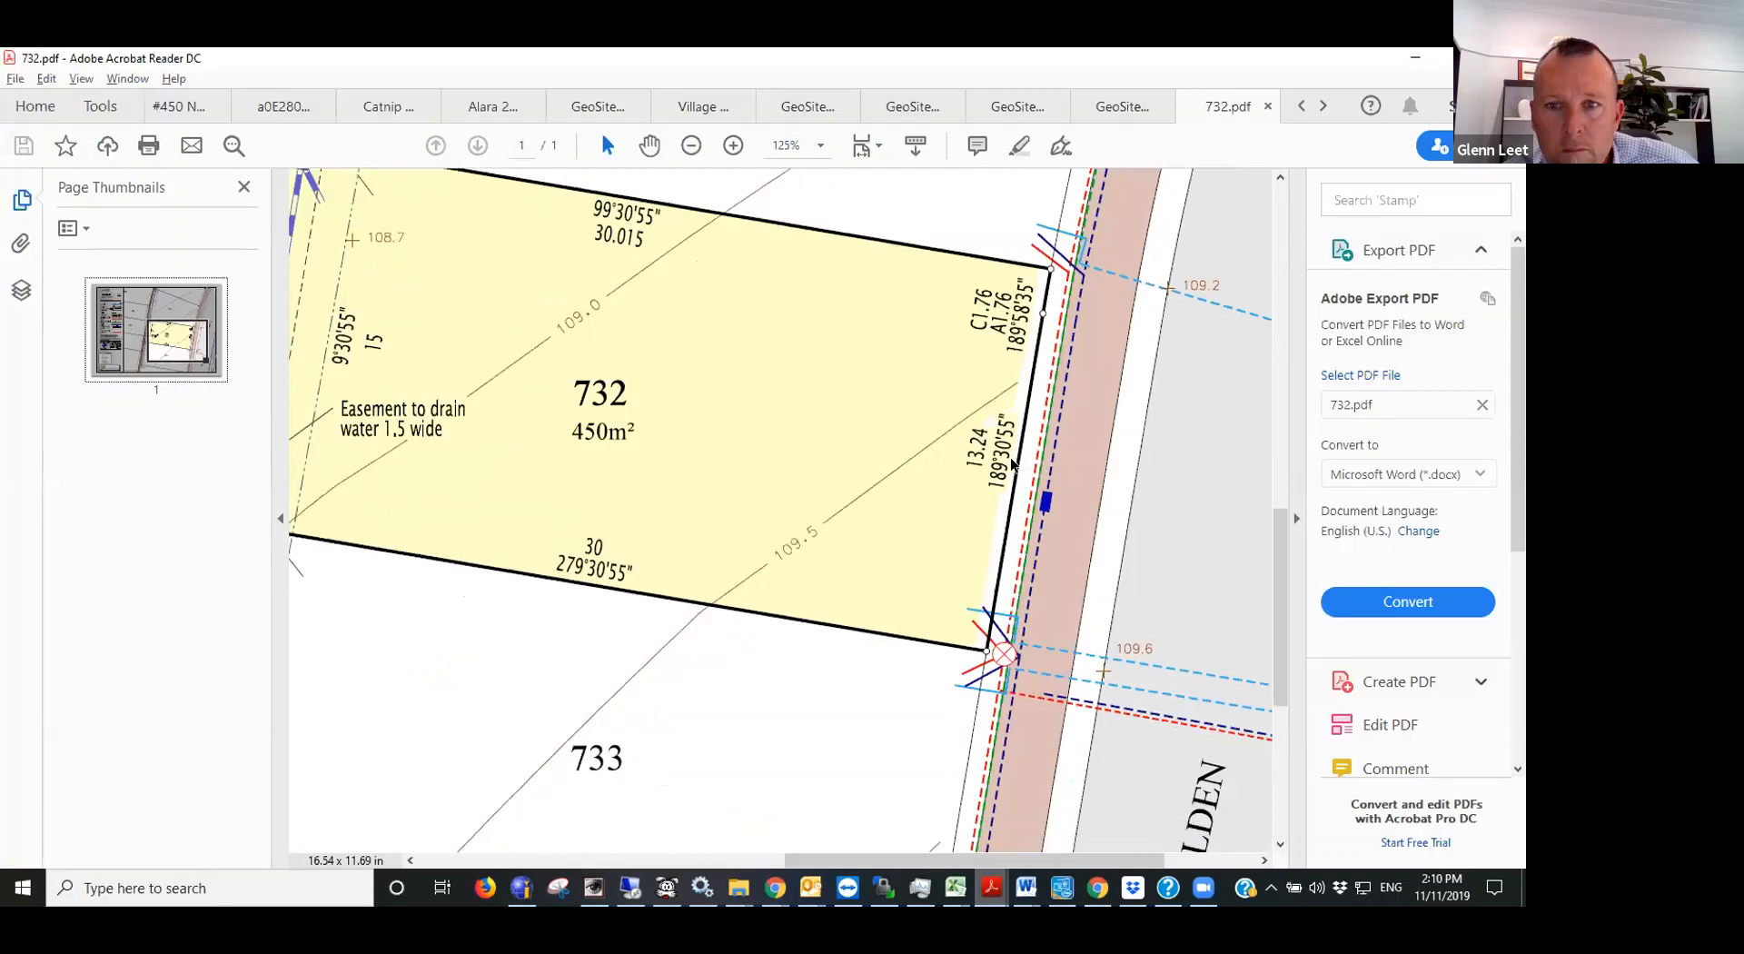
{"action": "key", "text": "alt+Tab"}
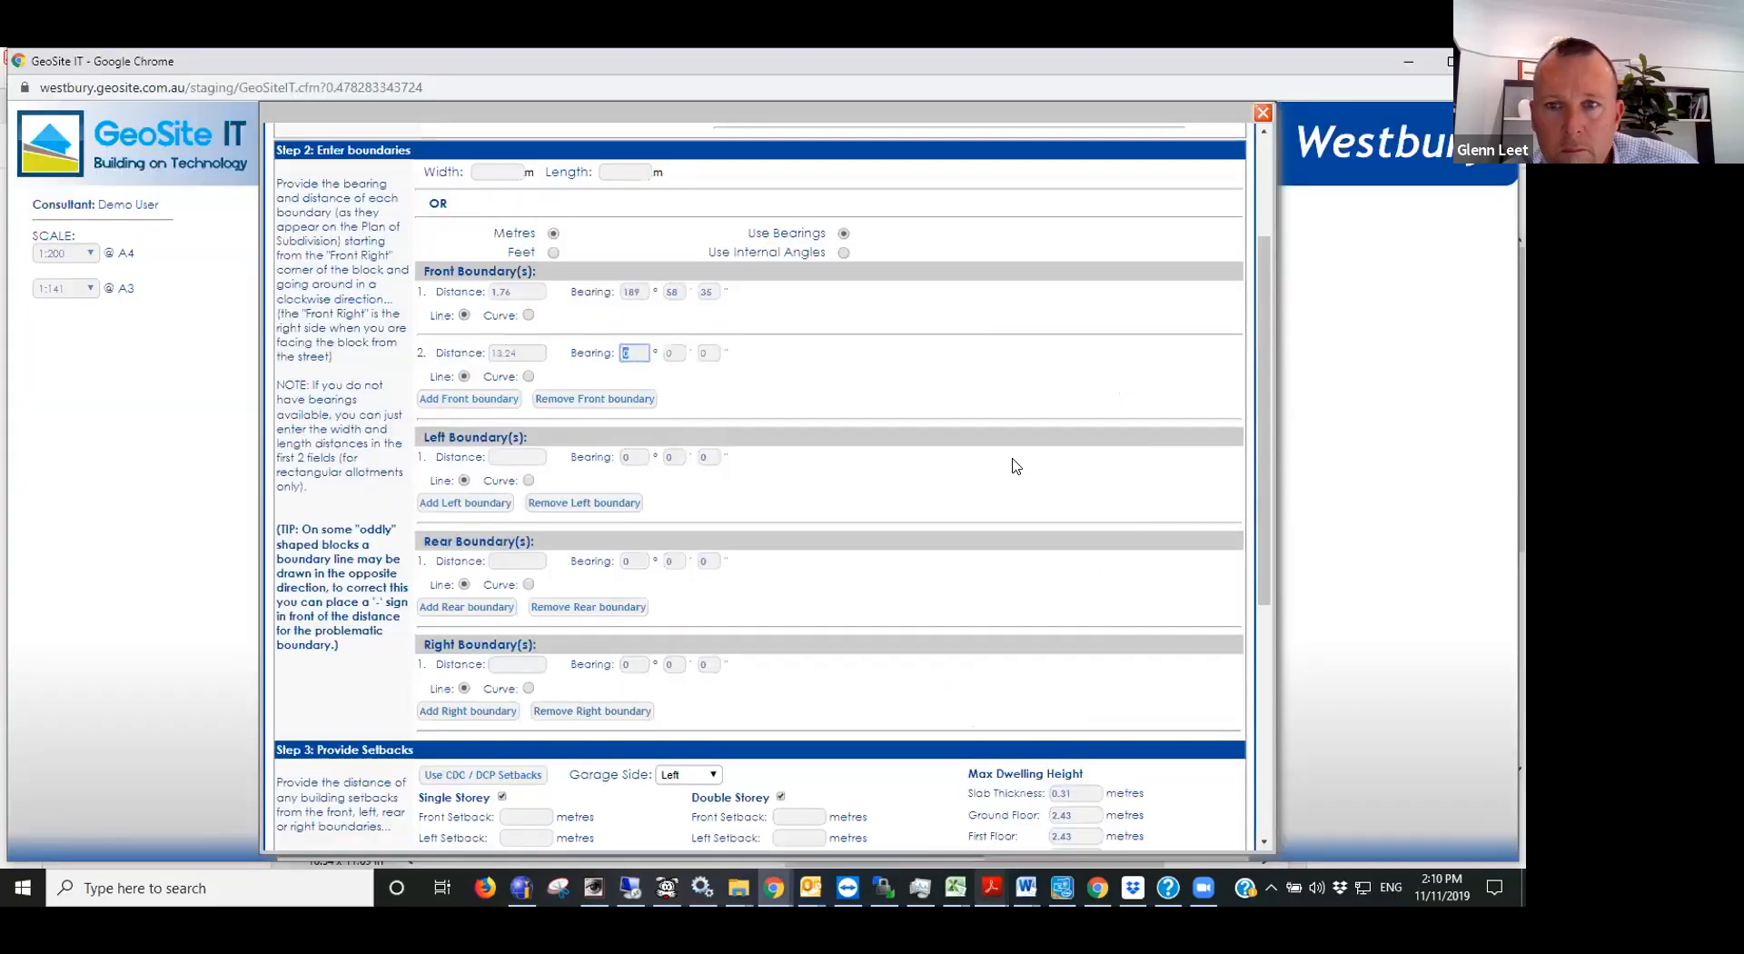
{"action": "type", "text": "189"}
{"action": "key", "text": "Tab"}
{"action": "type", "text": "30"}
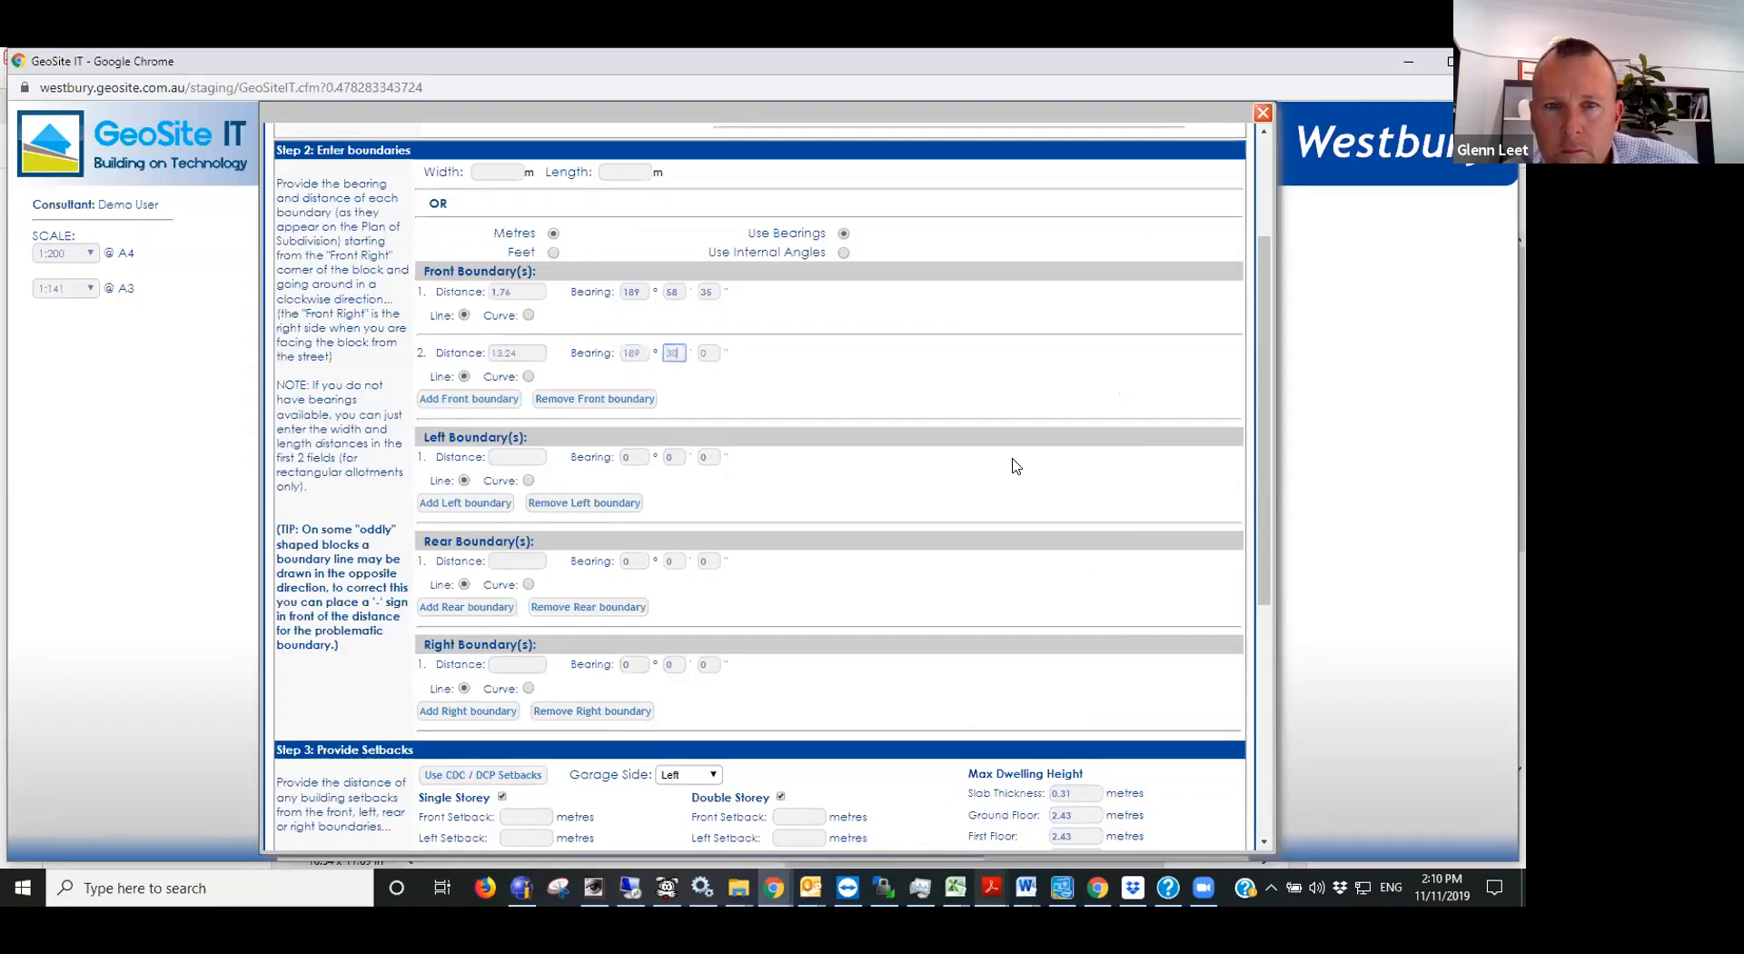
{"action": "key", "text": "Tab"}
{"action": "type", "text": "55"}
- Enter the left boundary from the lot plan with a distance of 30 m and a bearing of 279°30'55"
{"action": "left_click", "coordinate": [503, 459]}
{"action": "key", "text": "alt+Tab"}
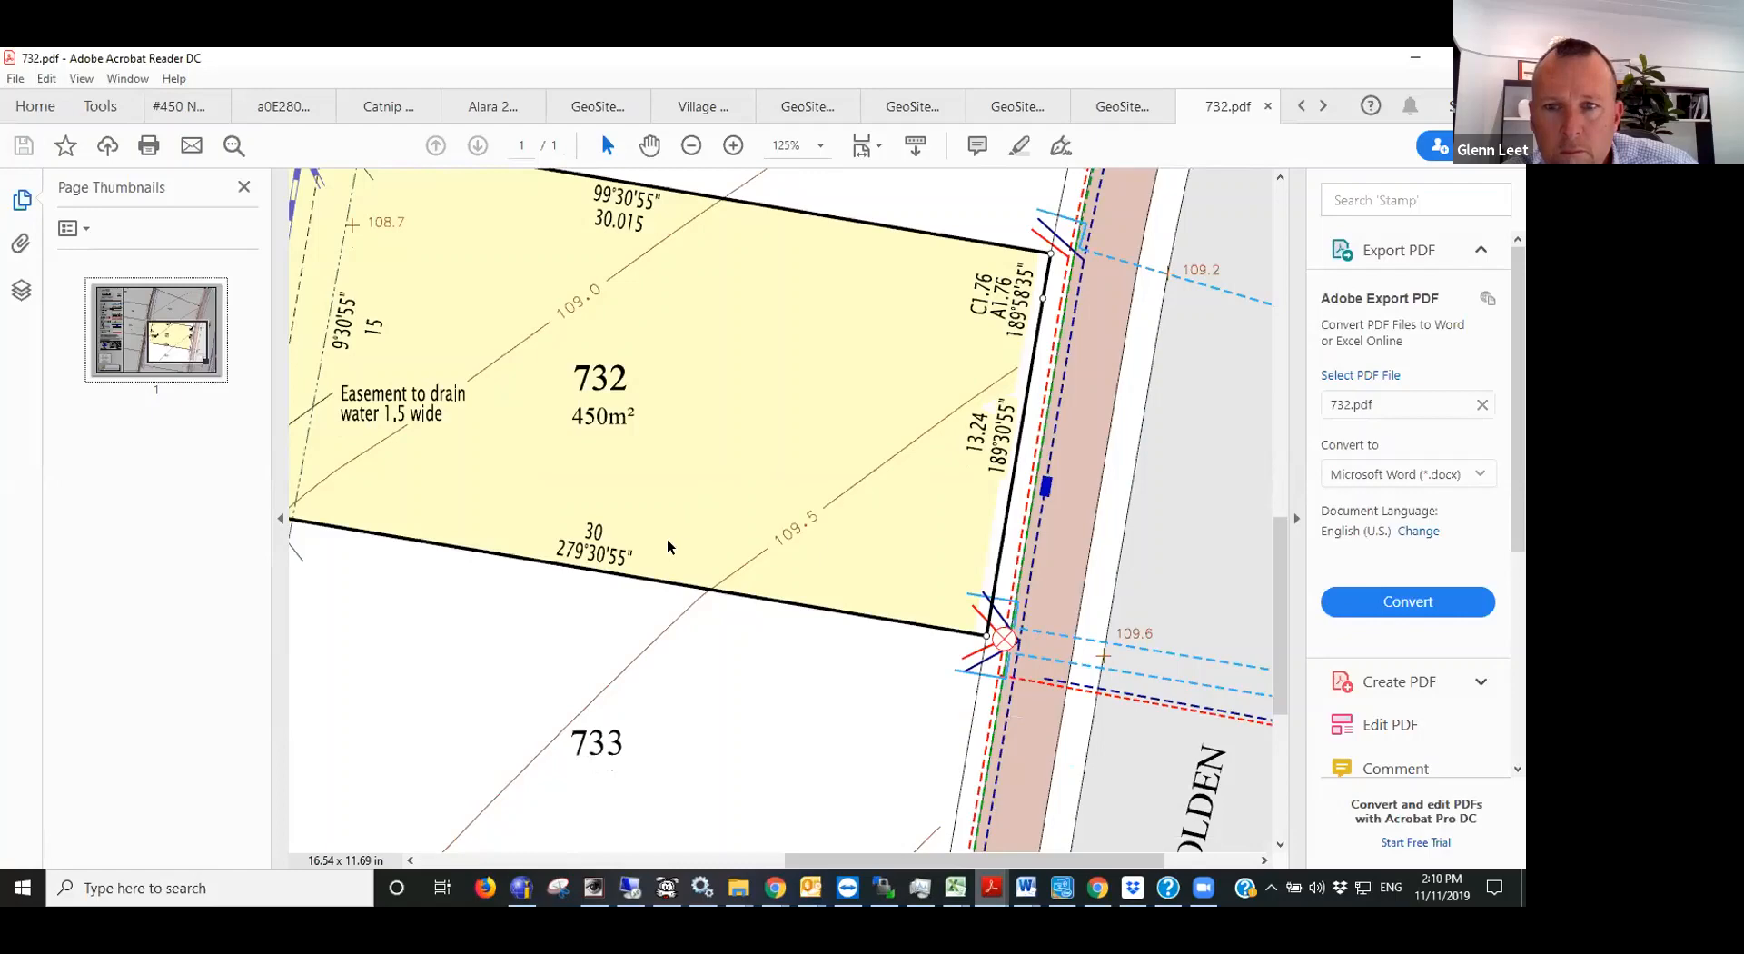
{"action": "key", "text": "alt+Tab"}
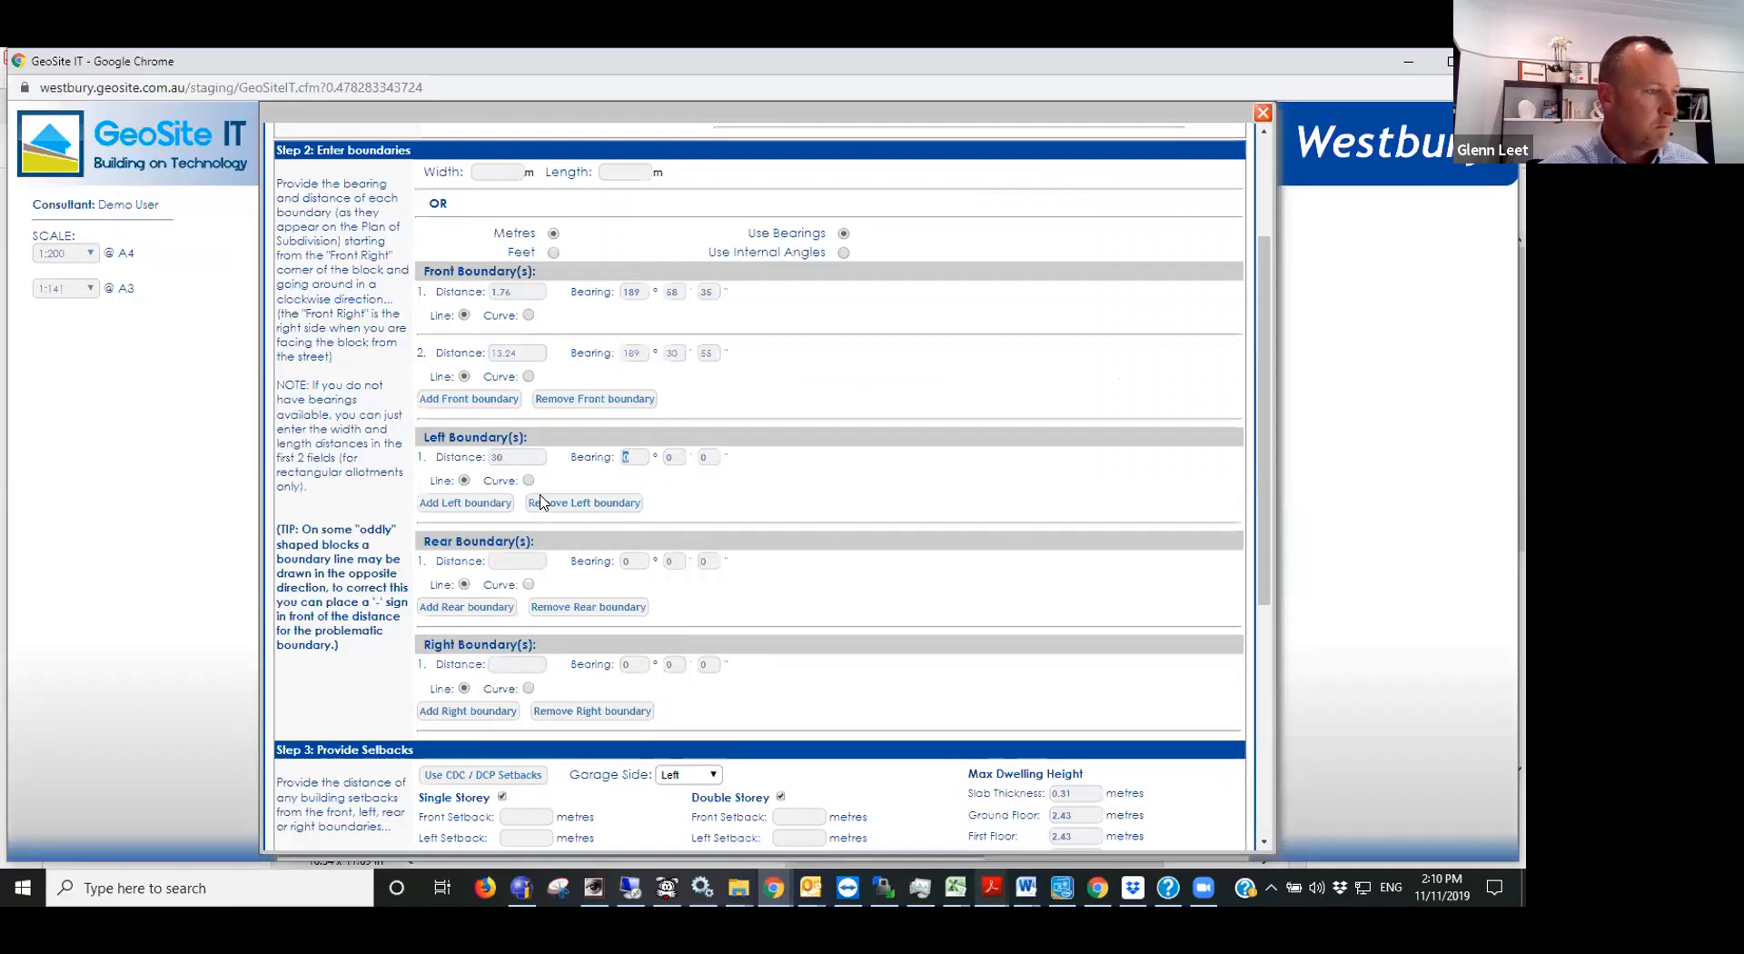
{"action": "type", "text": "79"}
{"action": "key", "text": "Tab"}
{"action": "type", "text": "30"}
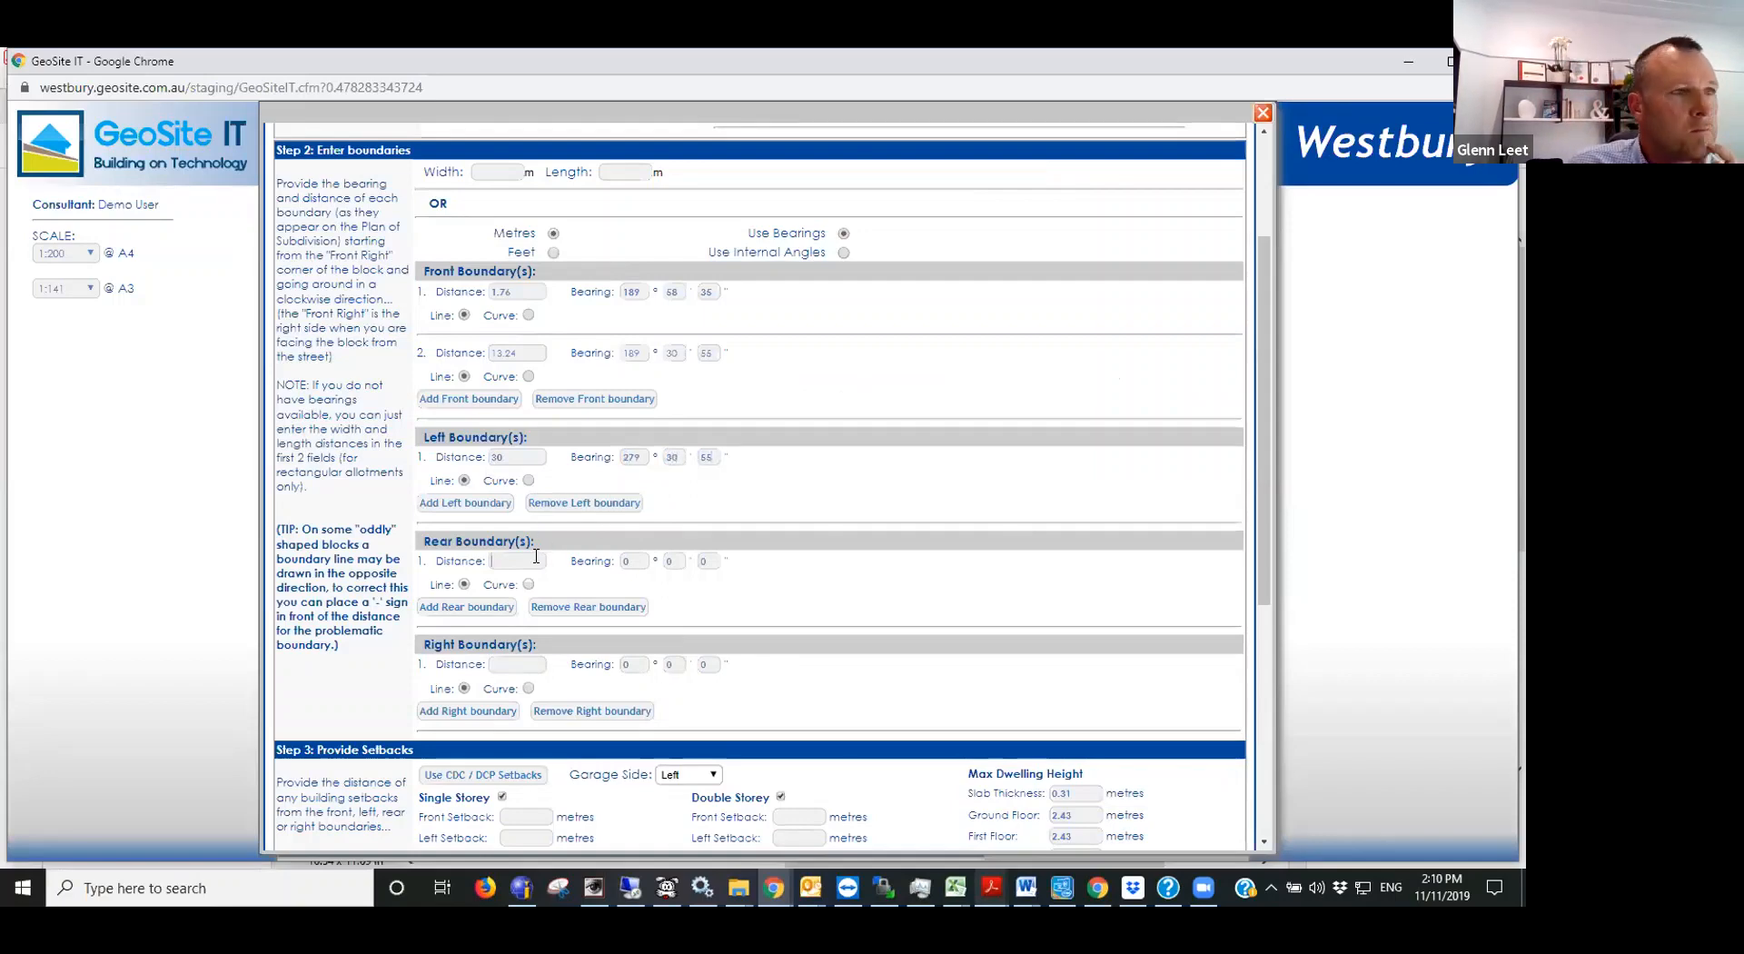
- Enter the rear boundary from the lot plan with a distance of 15 m and a bearing of 9°30'55"
{"action": "key", "text": "alt+Tab"}
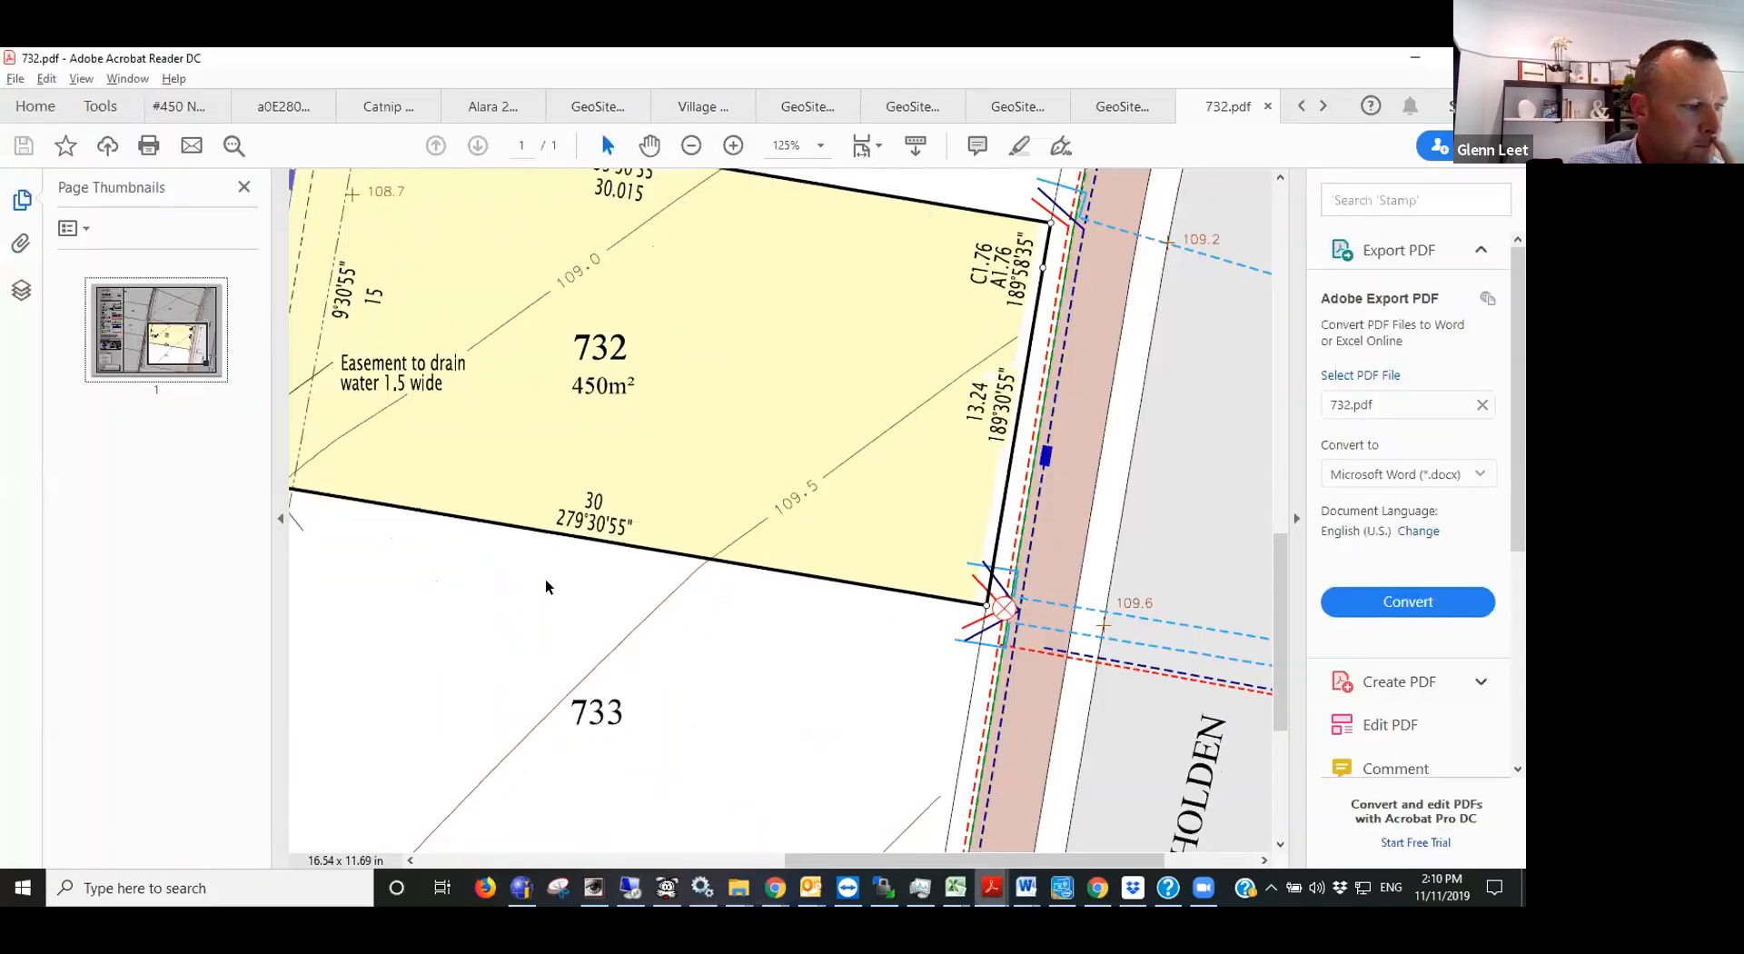
{"action": "scroll", "coordinate": [546, 586], "scroll_direction": "down", "scroll_amount": 2, "text": "ctrl"}
{"action": "scroll", "coordinate": [517, 348], "scroll_direction": "up", "scroll_amount": 2, "text": "ctrl"}
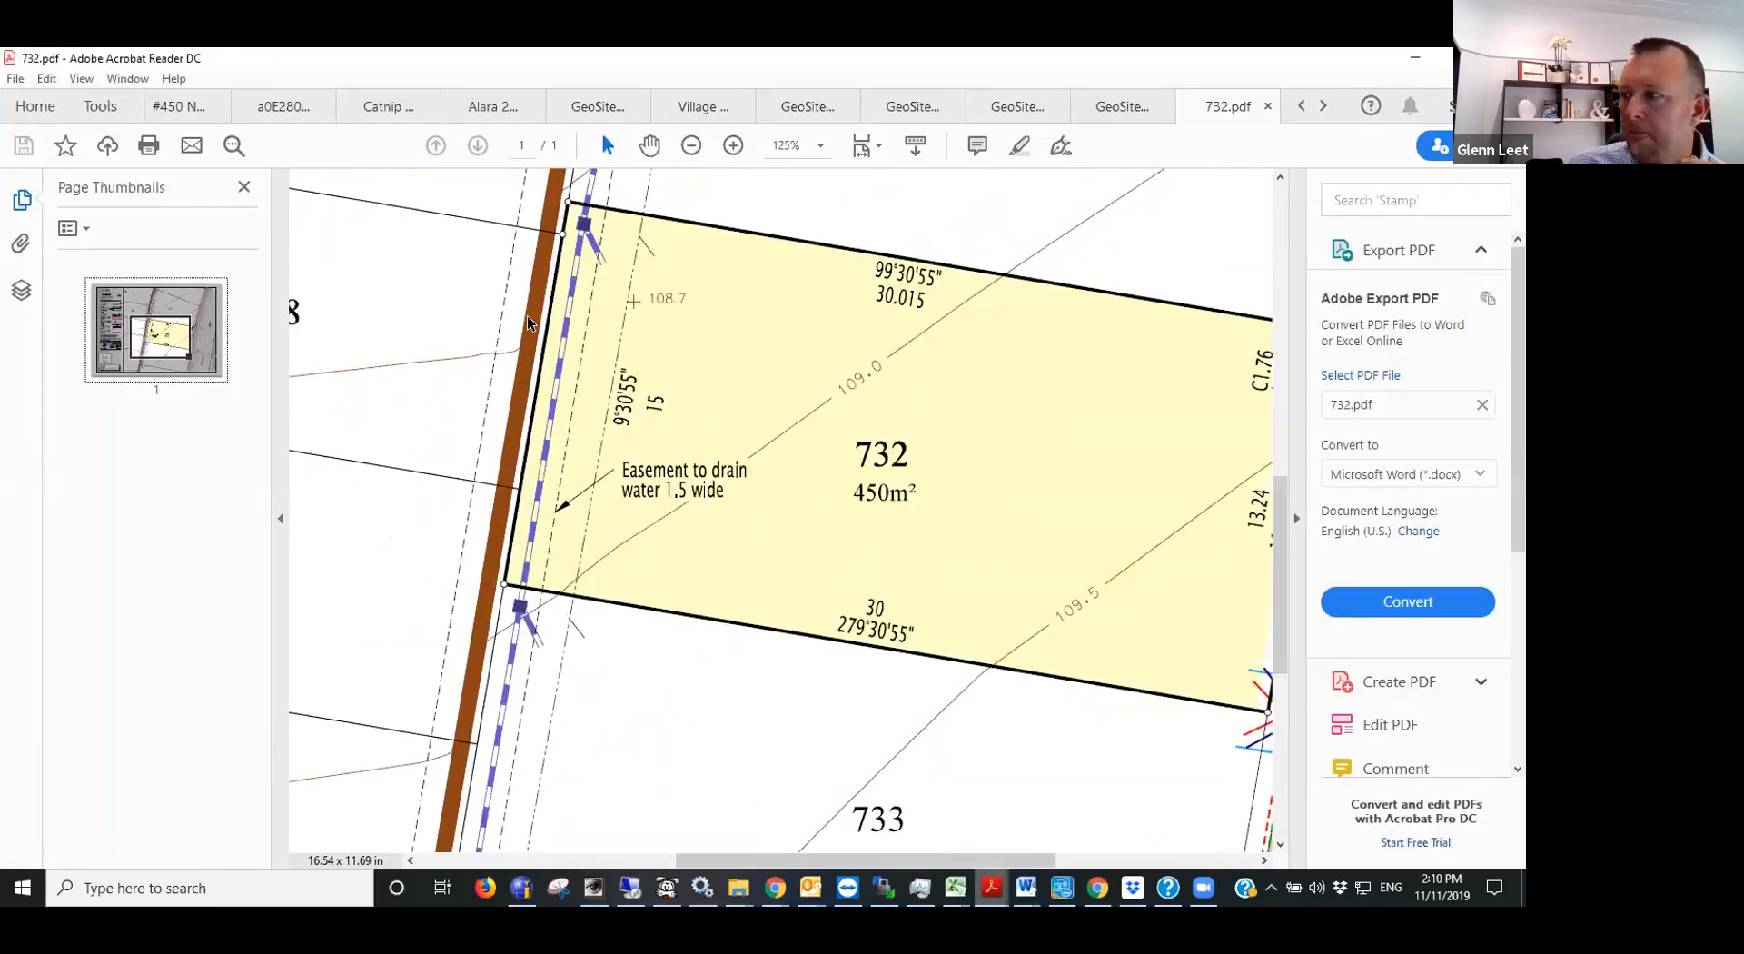
{"action": "key", "text": "alt+Tab"}
{"action": "type", "text": "15"}
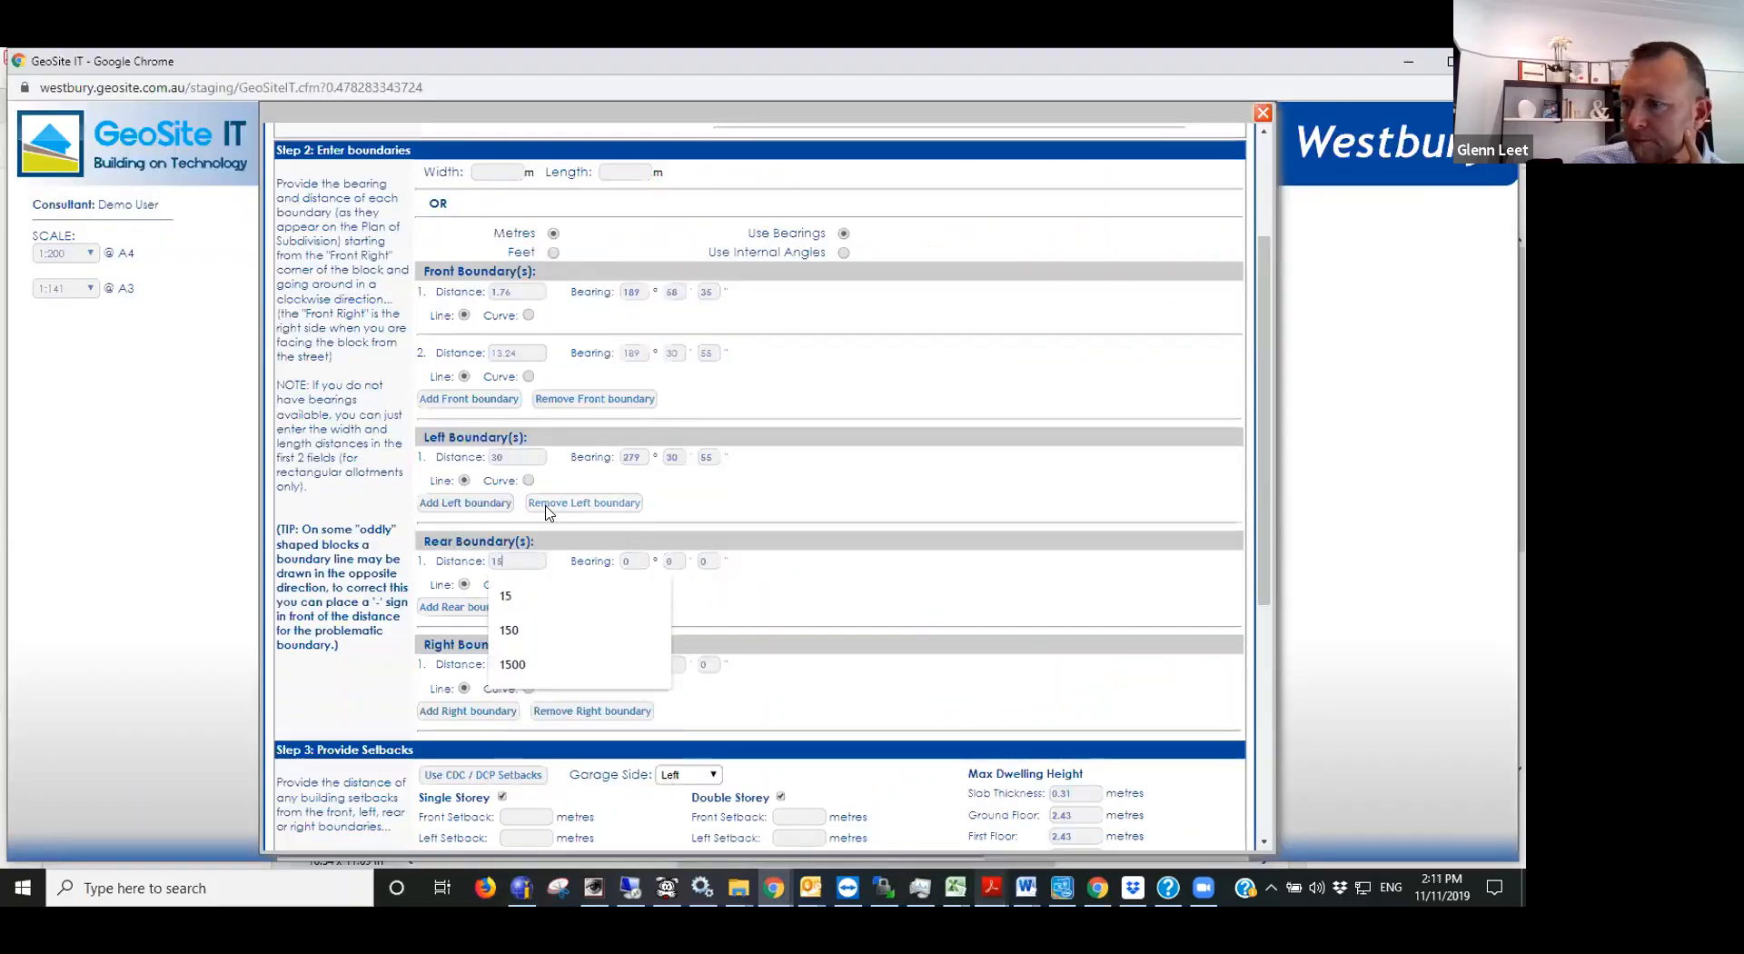
{"action": "key", "text": "Tab"}
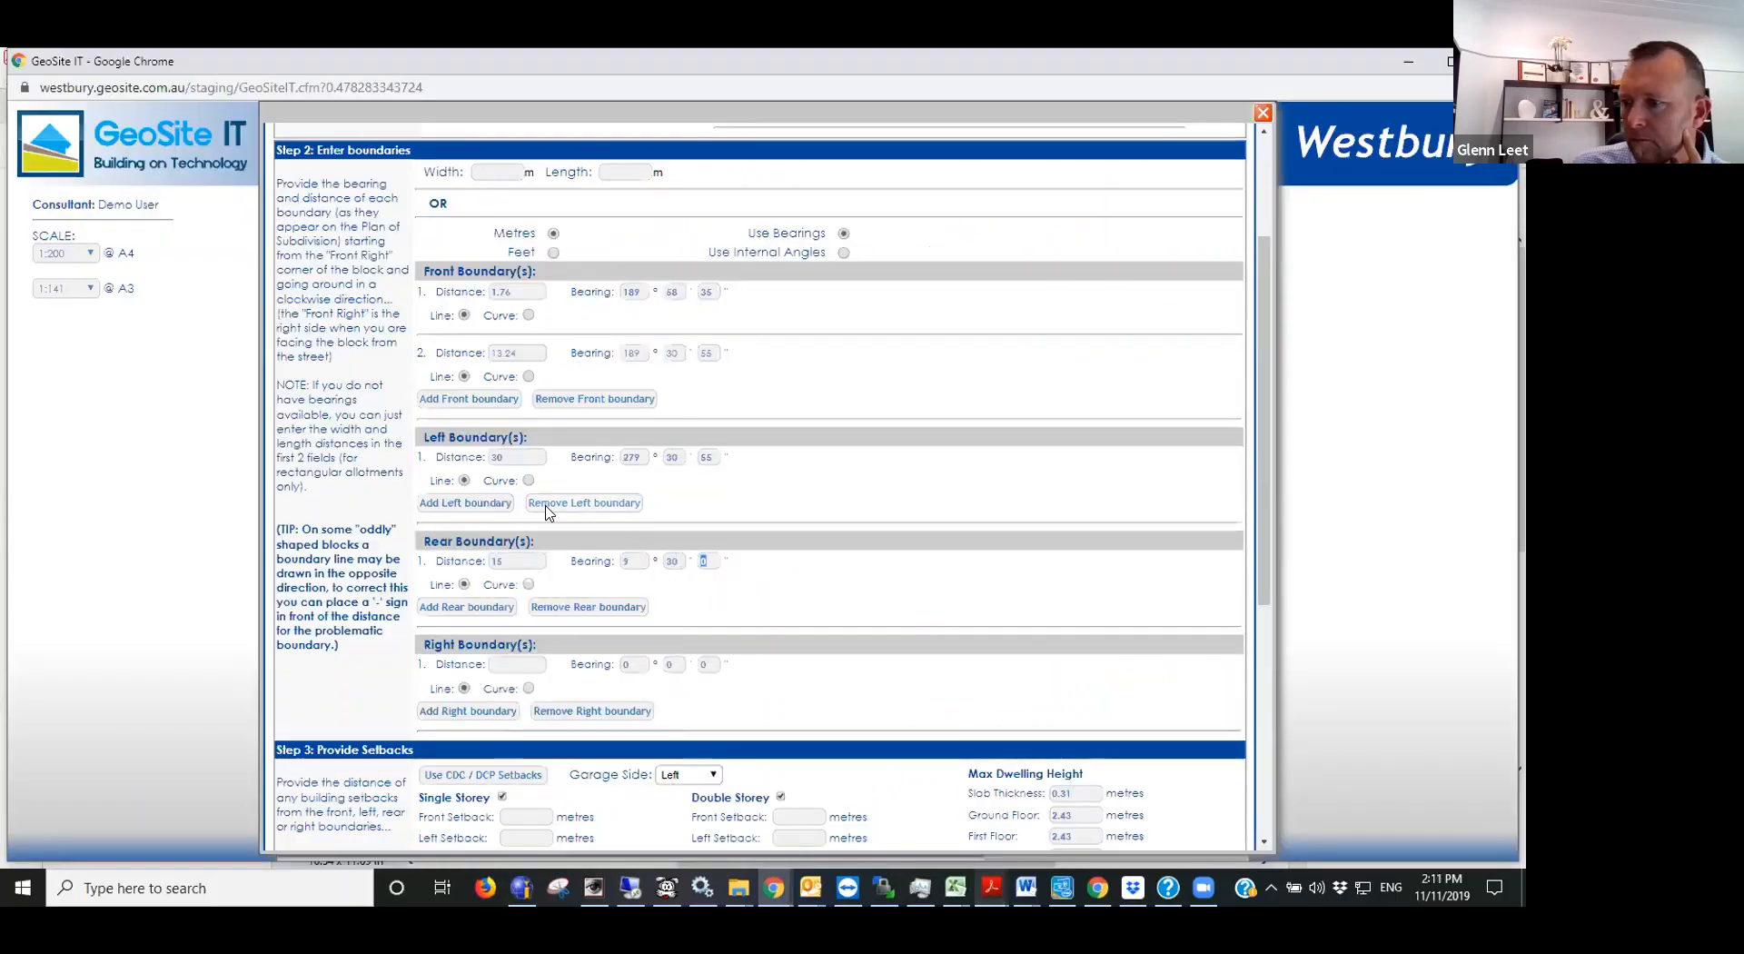
- Look up the right boundary on the lot plan and set its distance to 30.015 m
{"action": "left_click", "coordinate": [513, 670]}
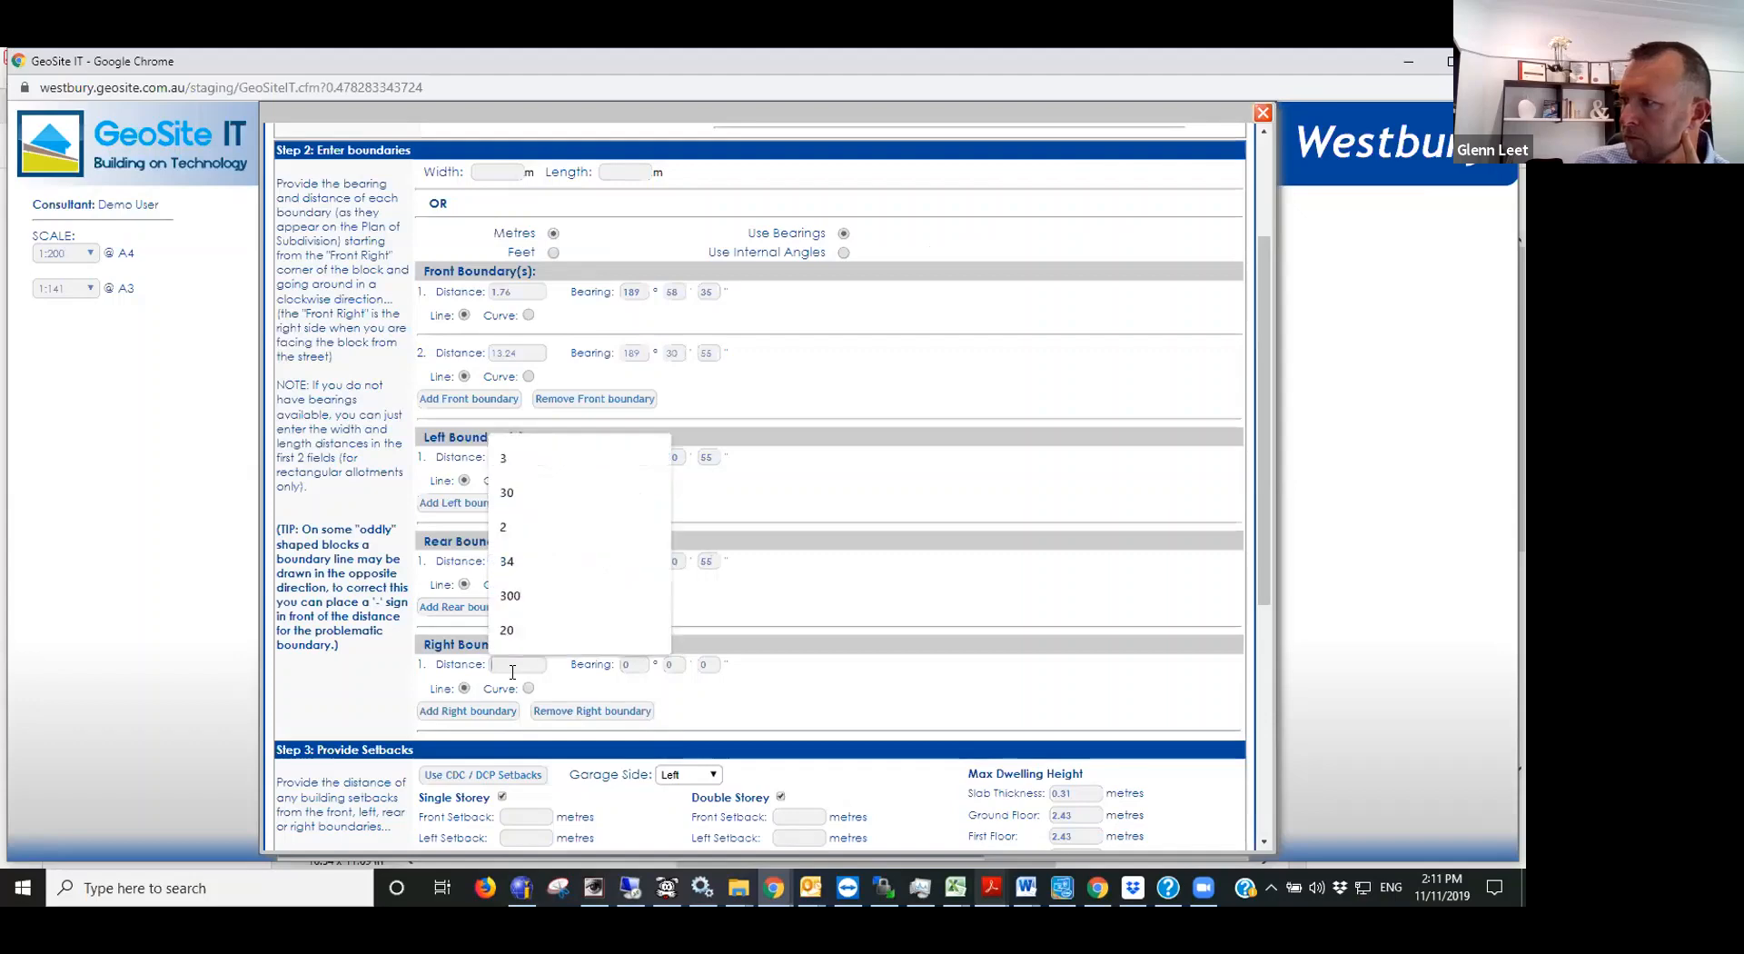
{"action": "key", "text": "alt+Tab"}
{"action": "scroll", "coordinate": [966, 432], "scroll_direction": "up", "scroll_amount": 1}
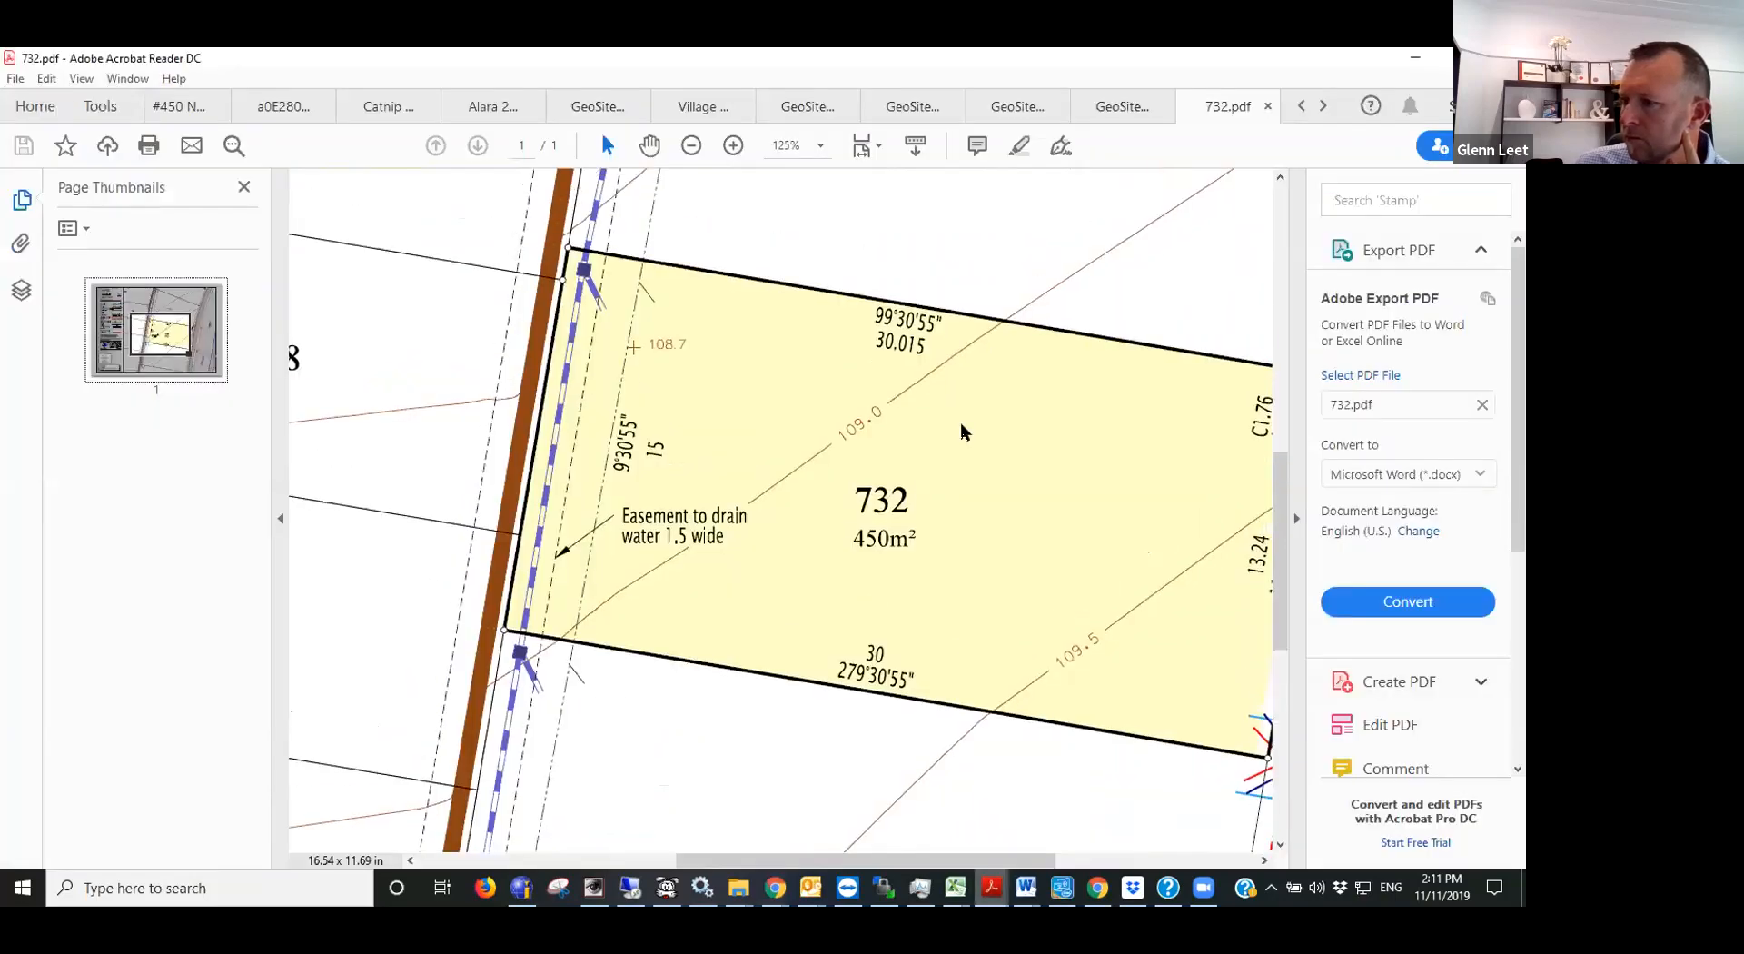
{"action": "scroll", "coordinate": [966, 432], "scroll_direction": "down", "scroll_amount": 1, "text": "ctrl"}
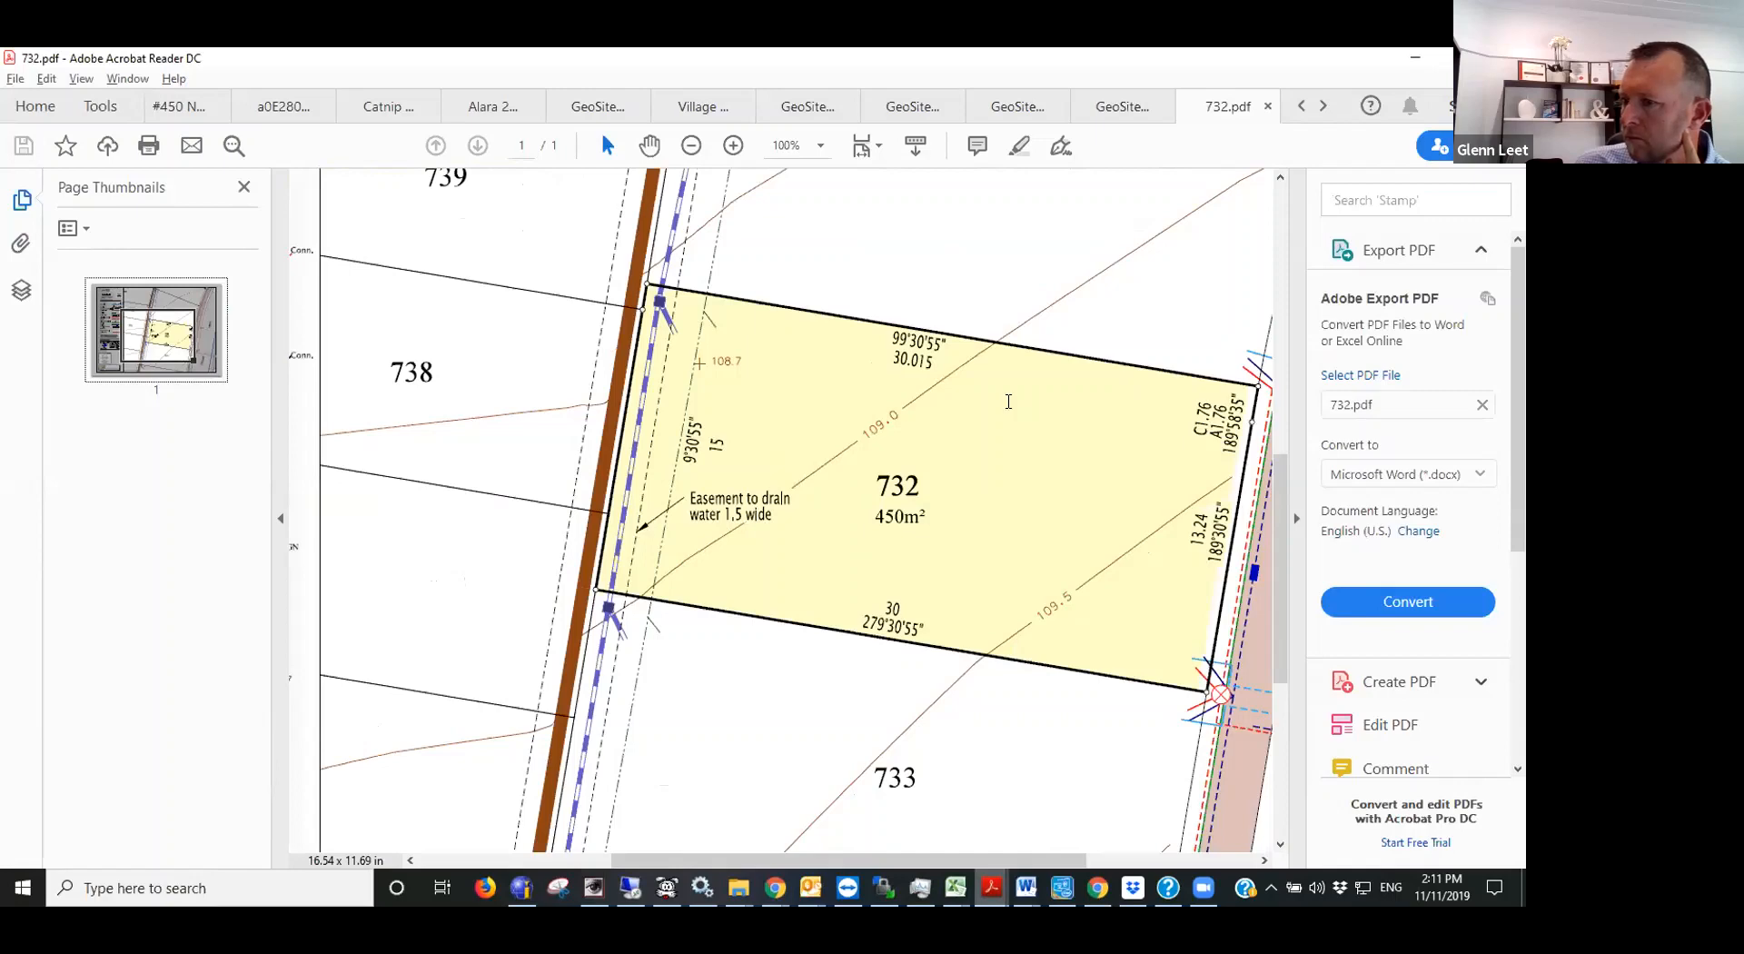
{"action": "key", "text": "alt+Tab"}
{"action": "type", "text": "30"}
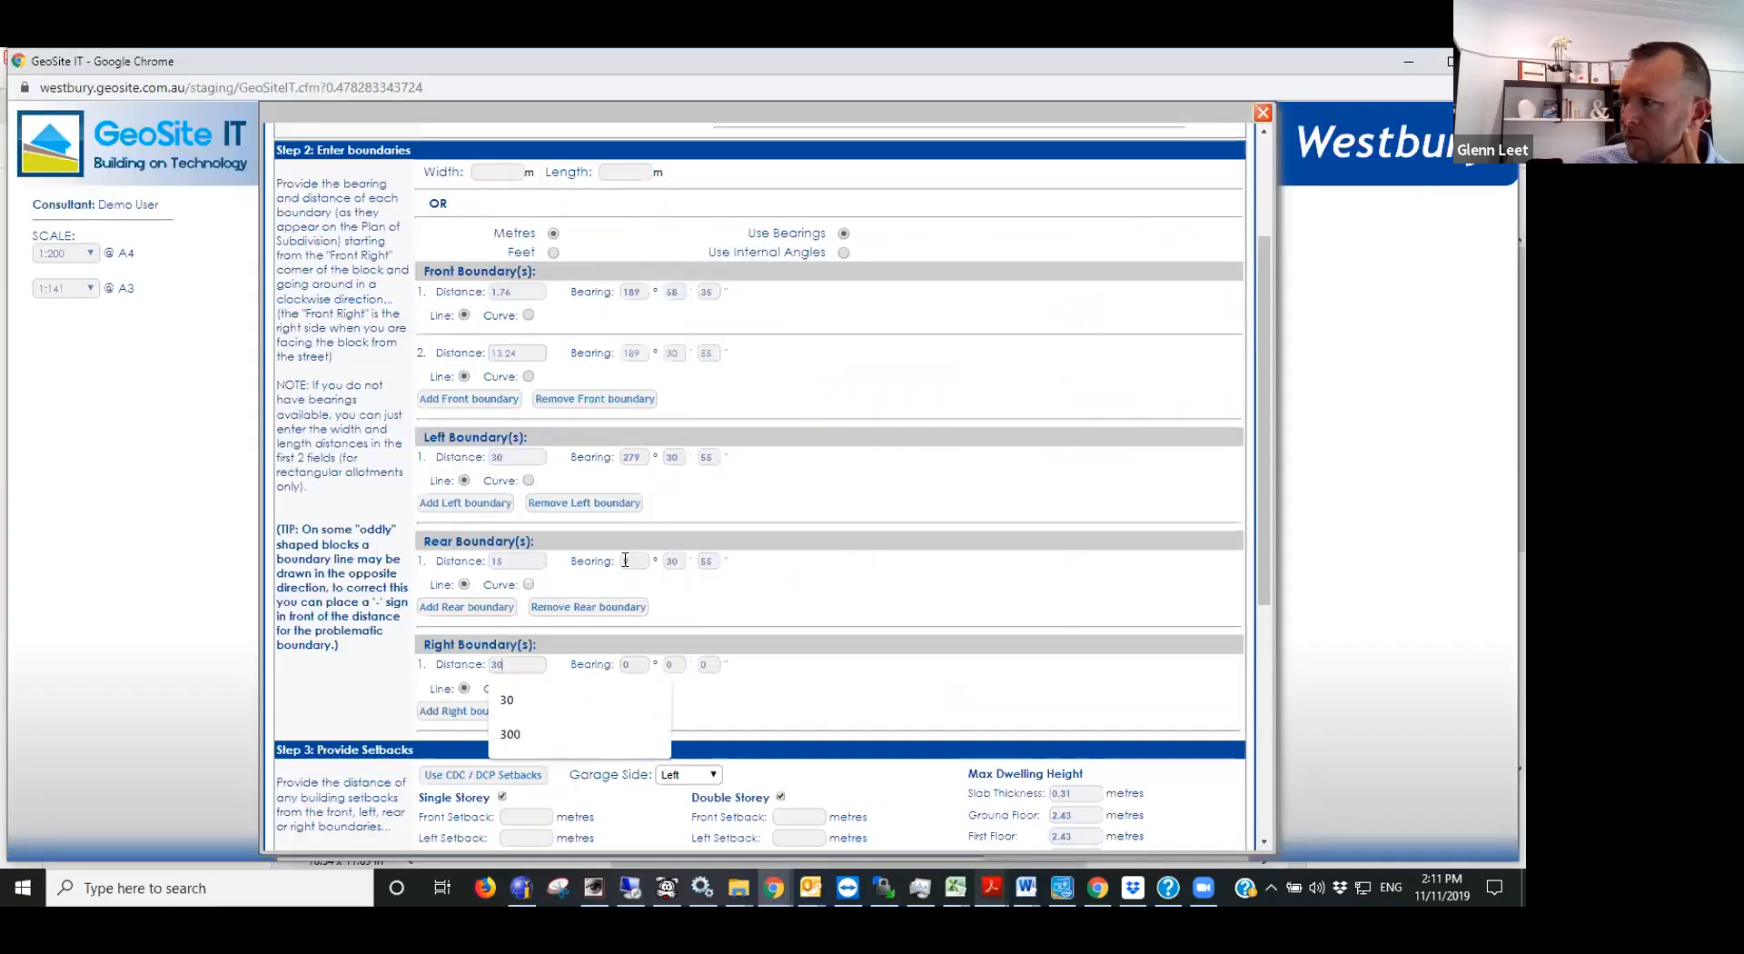
{"action": "type", "text": ".015"}
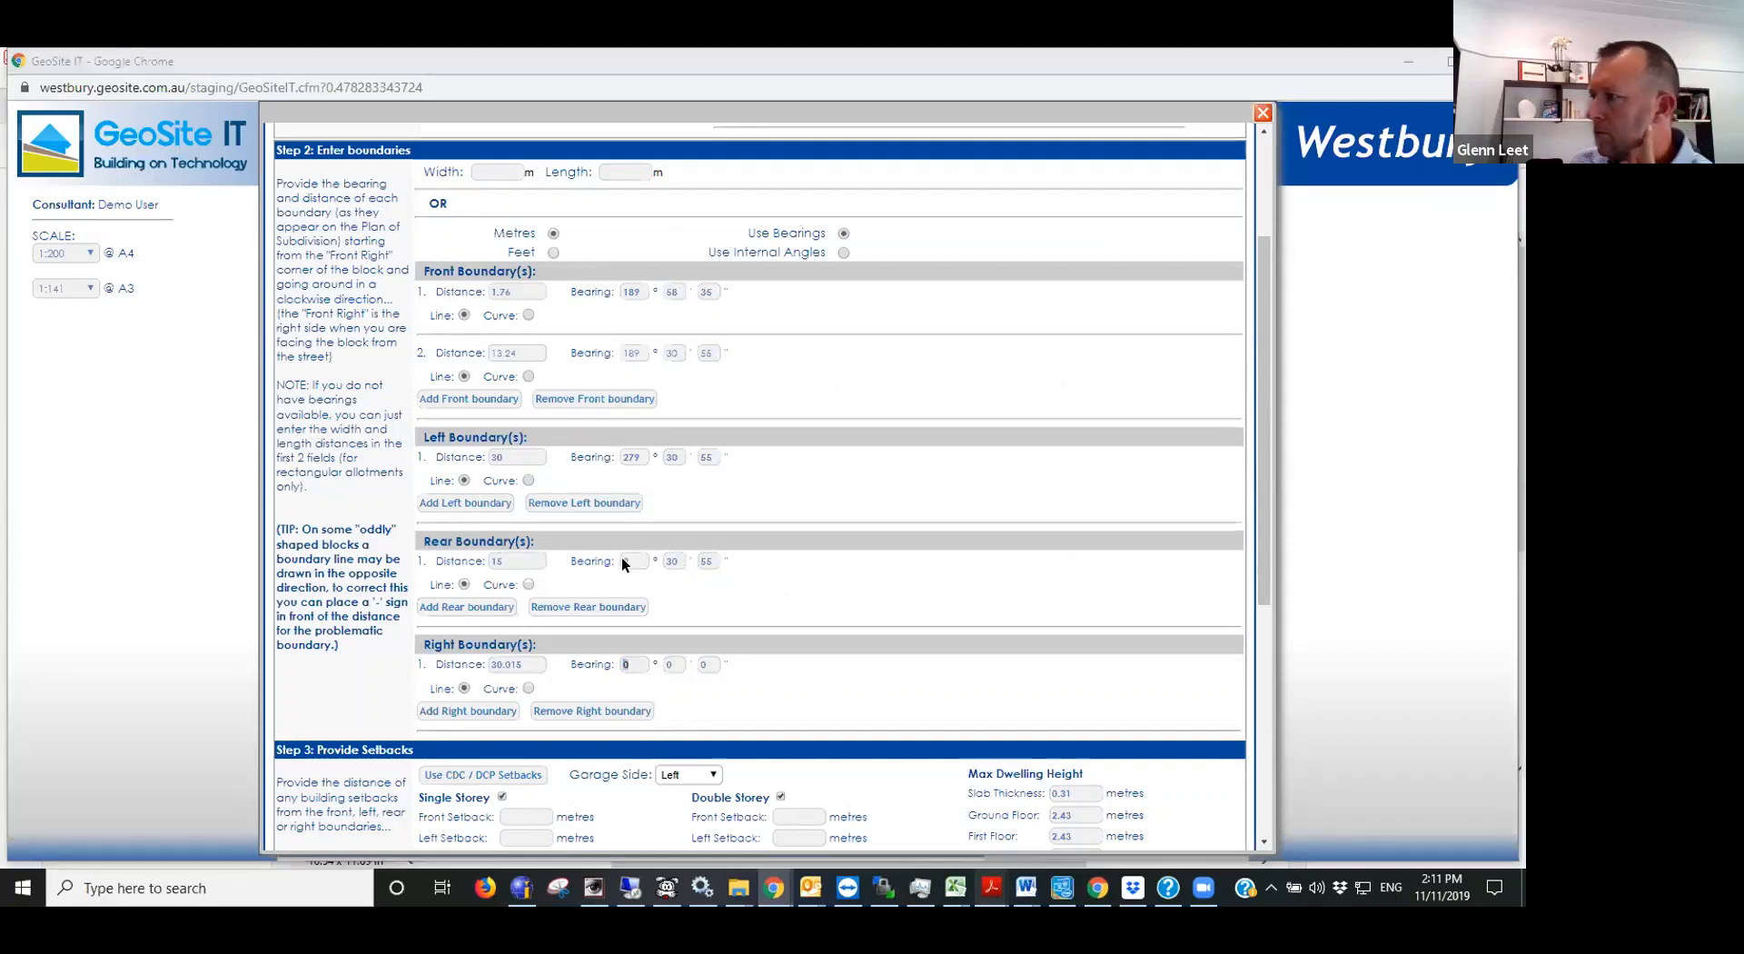
- Set the right boundary's bearing to 99°30'55" as given on the lot plan
{"action": "key", "text": "alt+Tab"}
{"action": "key", "text": "alt+Tab"}
{"action": "type", "text": "9"}
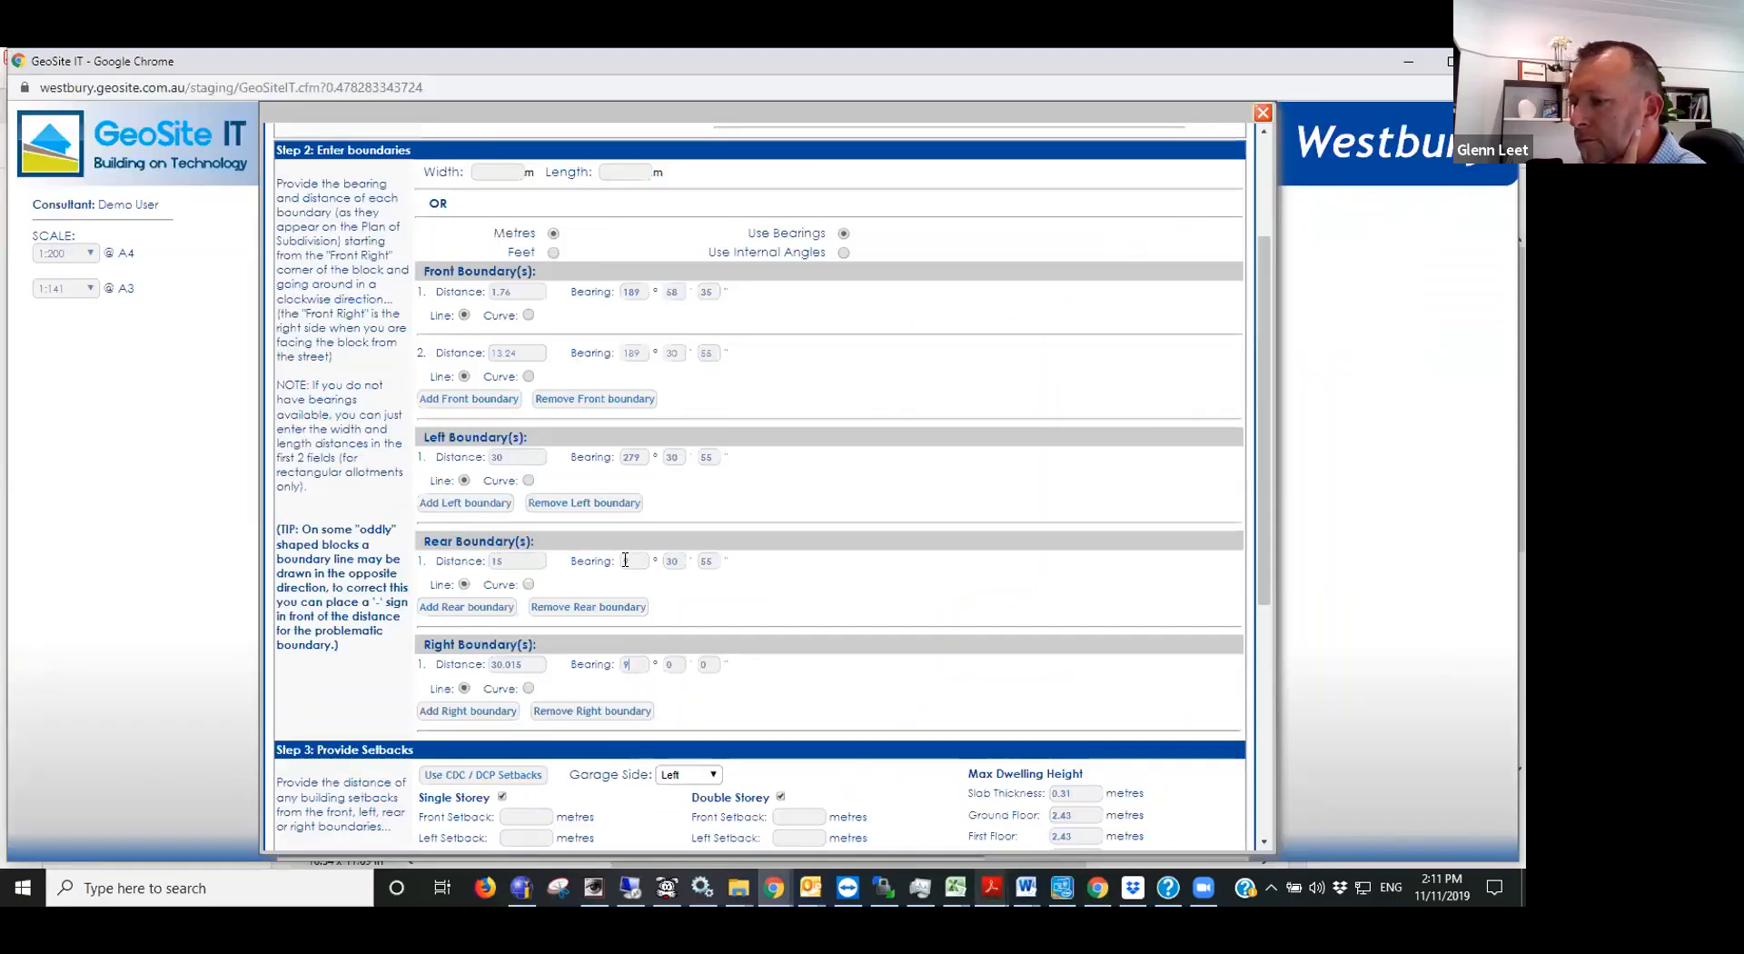
{"action": "type", "text": "9"}
{"action": "key", "text": "Tab"}
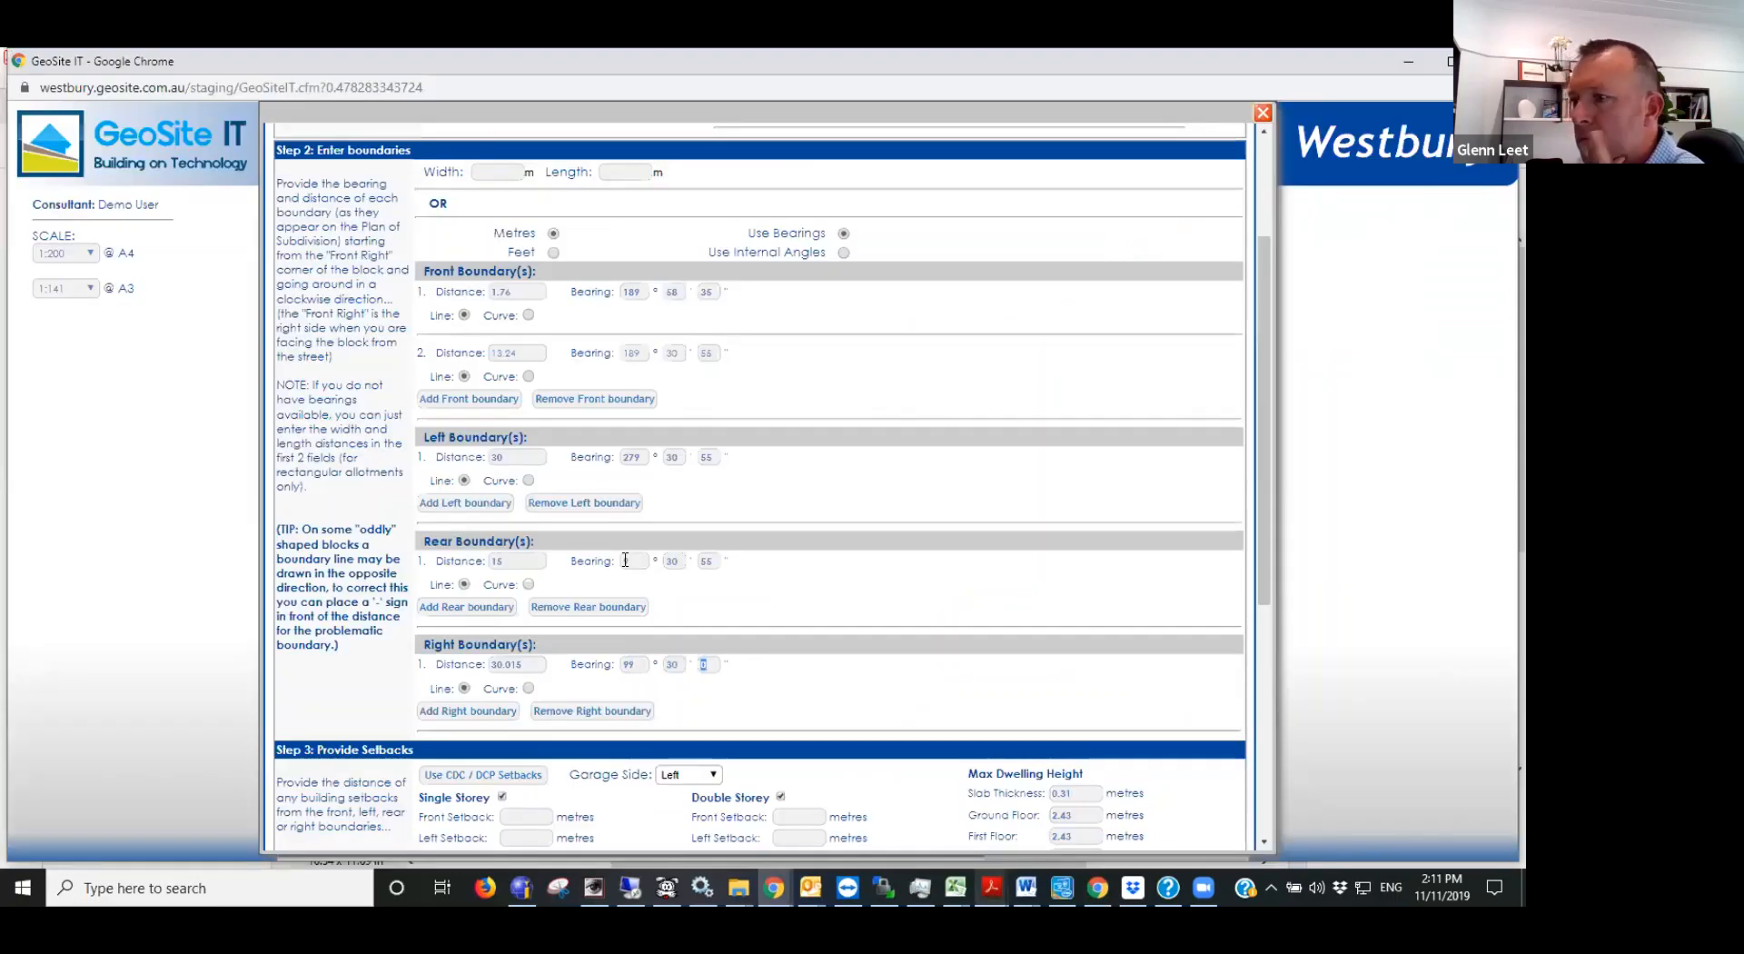
- Fill in the single and double storey setbacks from the CDC / DCP rules and check over the boundary entries
{"action": "scroll", "coordinate": [819, 554], "scroll_direction": "down", "scroll_amount": 5}
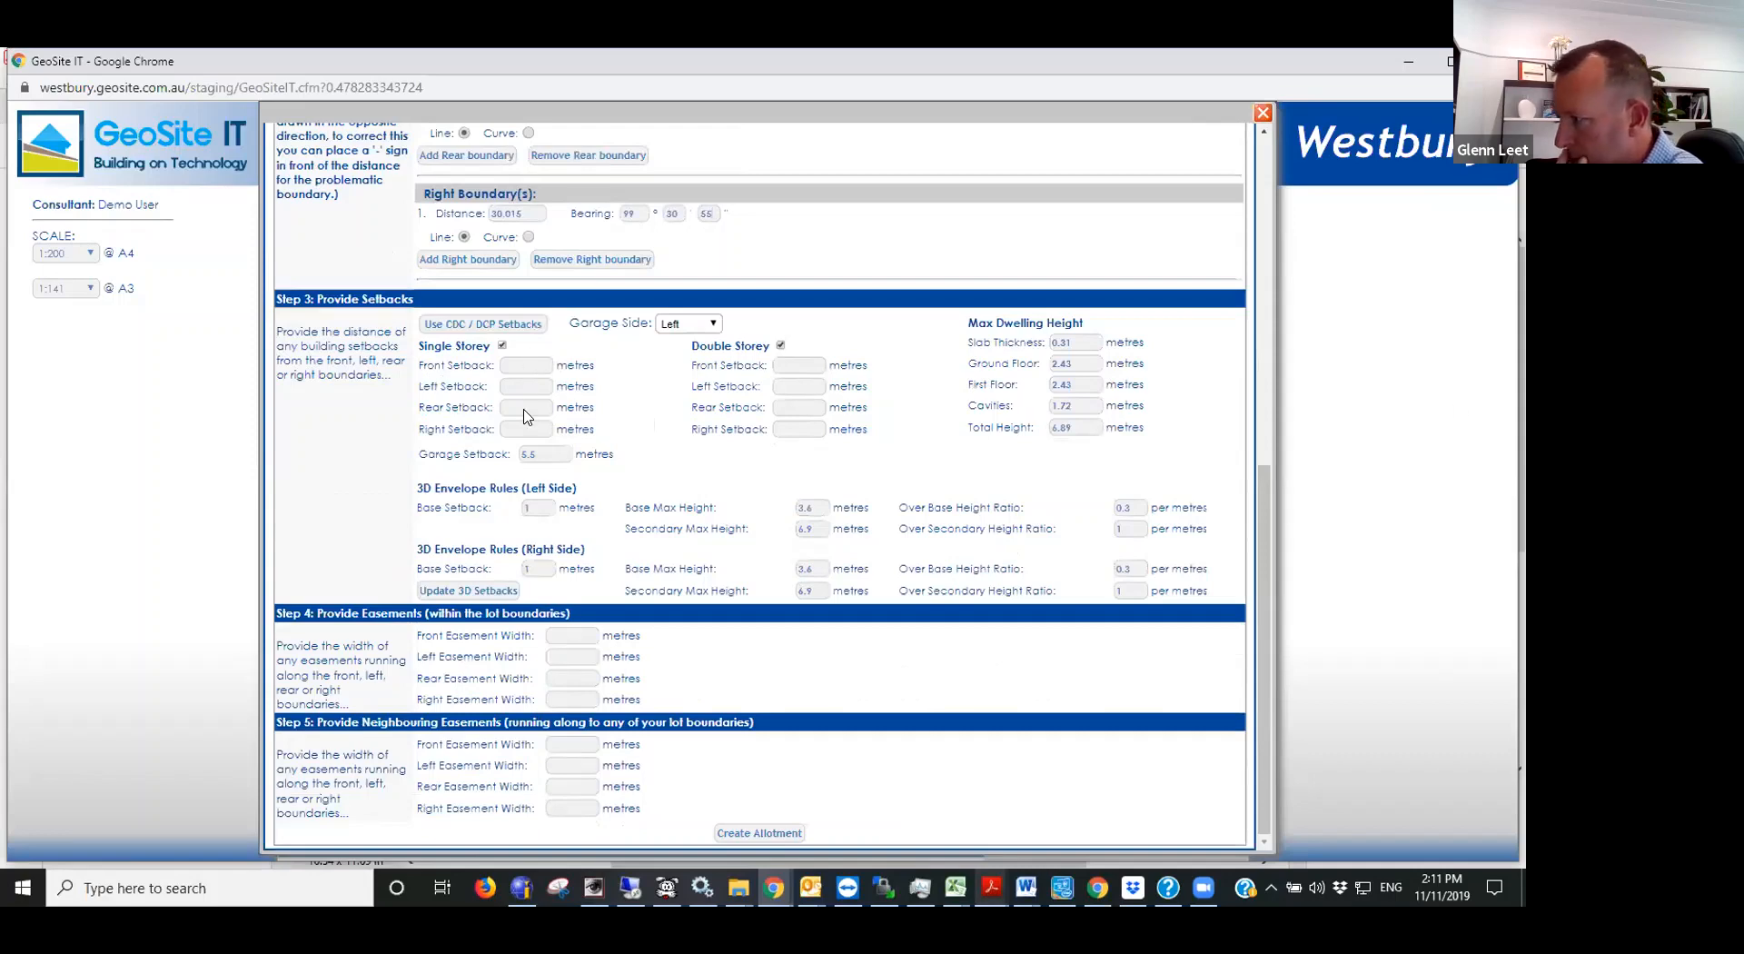
{"action": "left_click", "coordinate": [495, 325]}
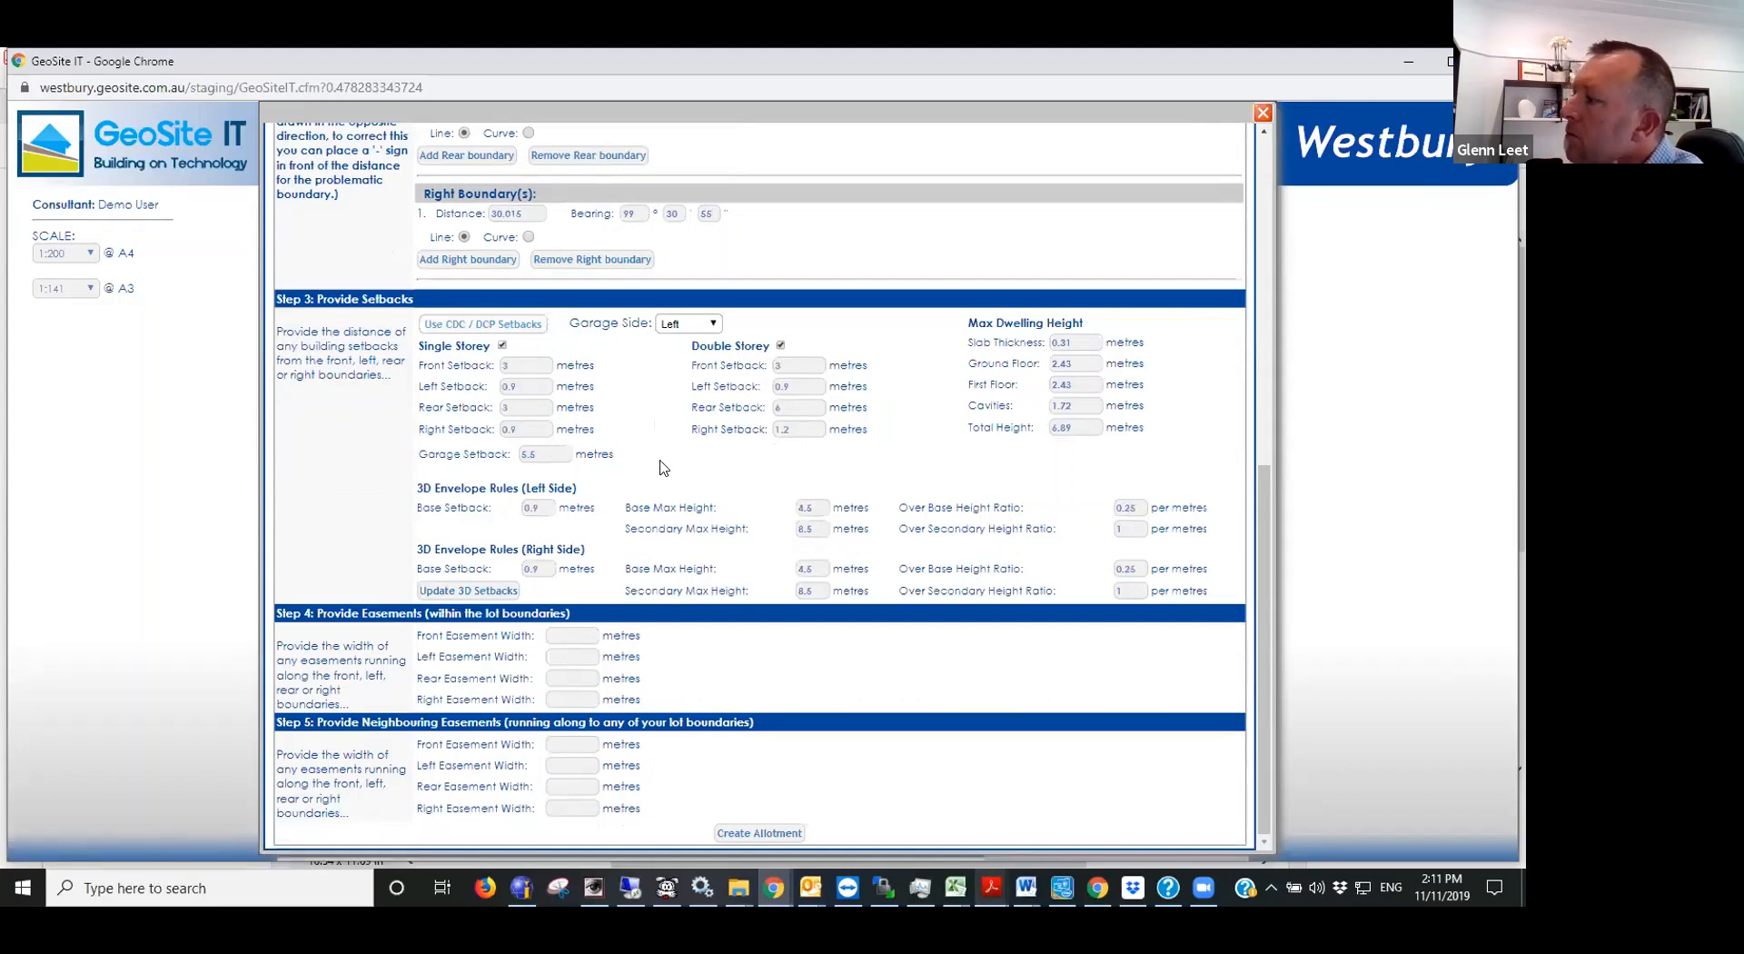
{"action": "scroll", "coordinate": [759, 460], "scroll_direction": "up", "scroll_amount": 2}
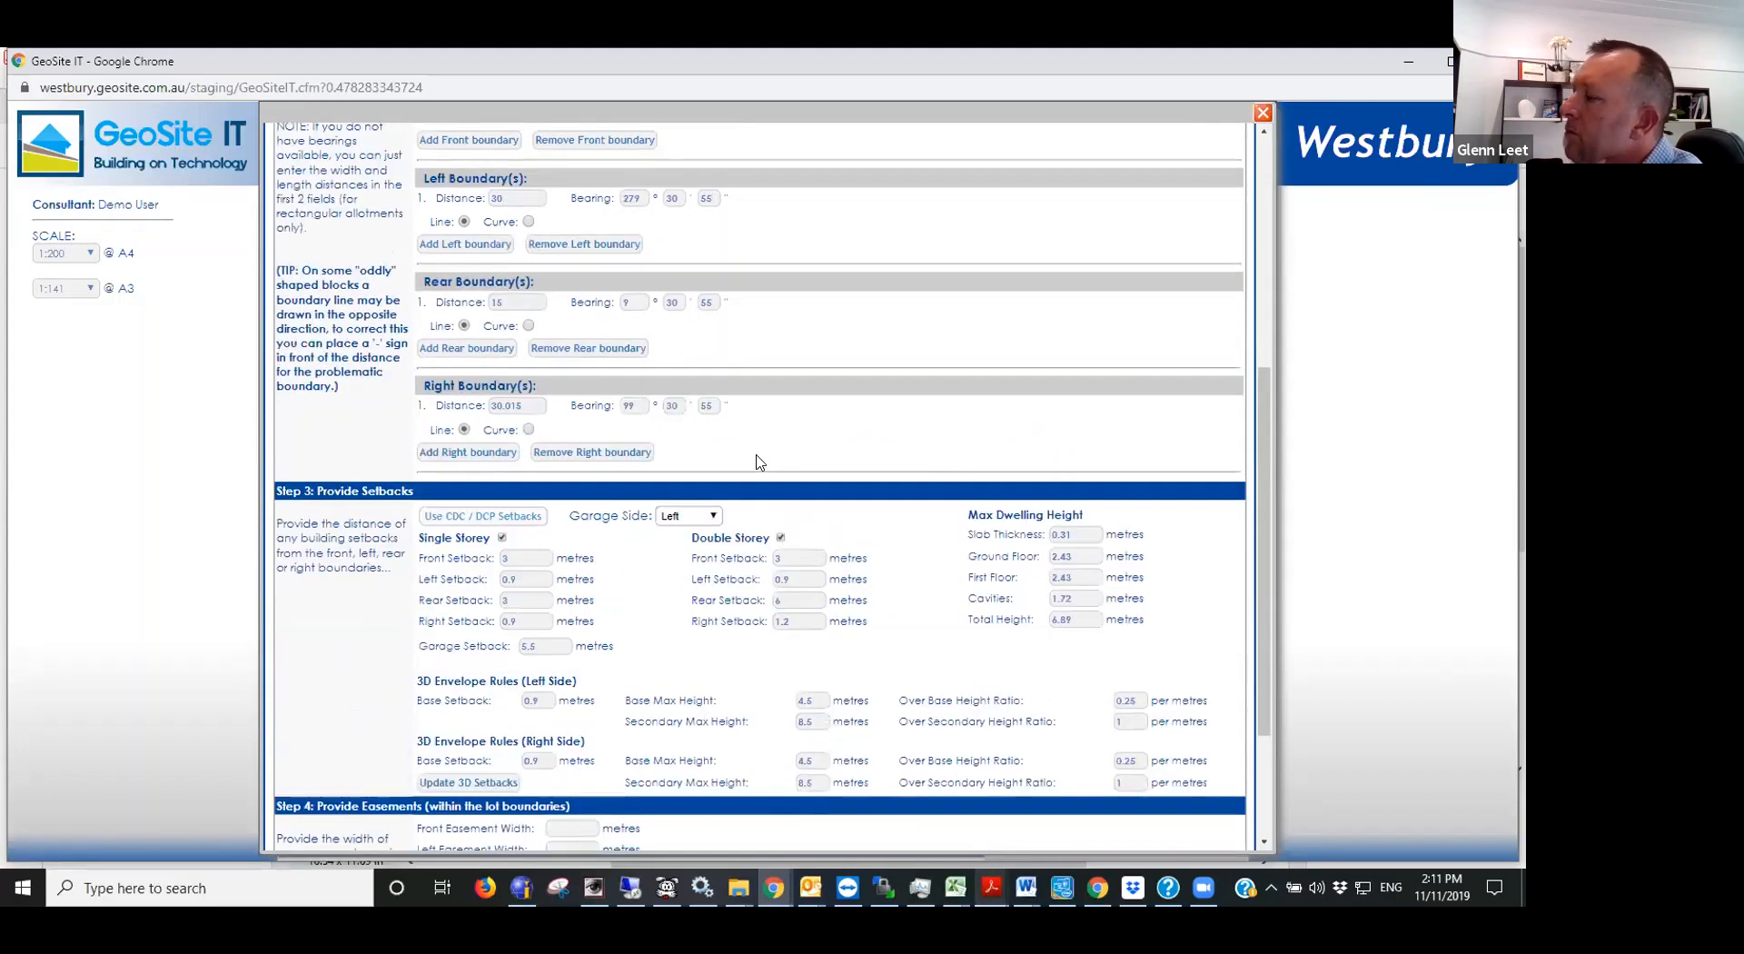
{"action": "scroll", "coordinate": [759, 460], "scroll_direction": "down", "scroll_amount": 2}
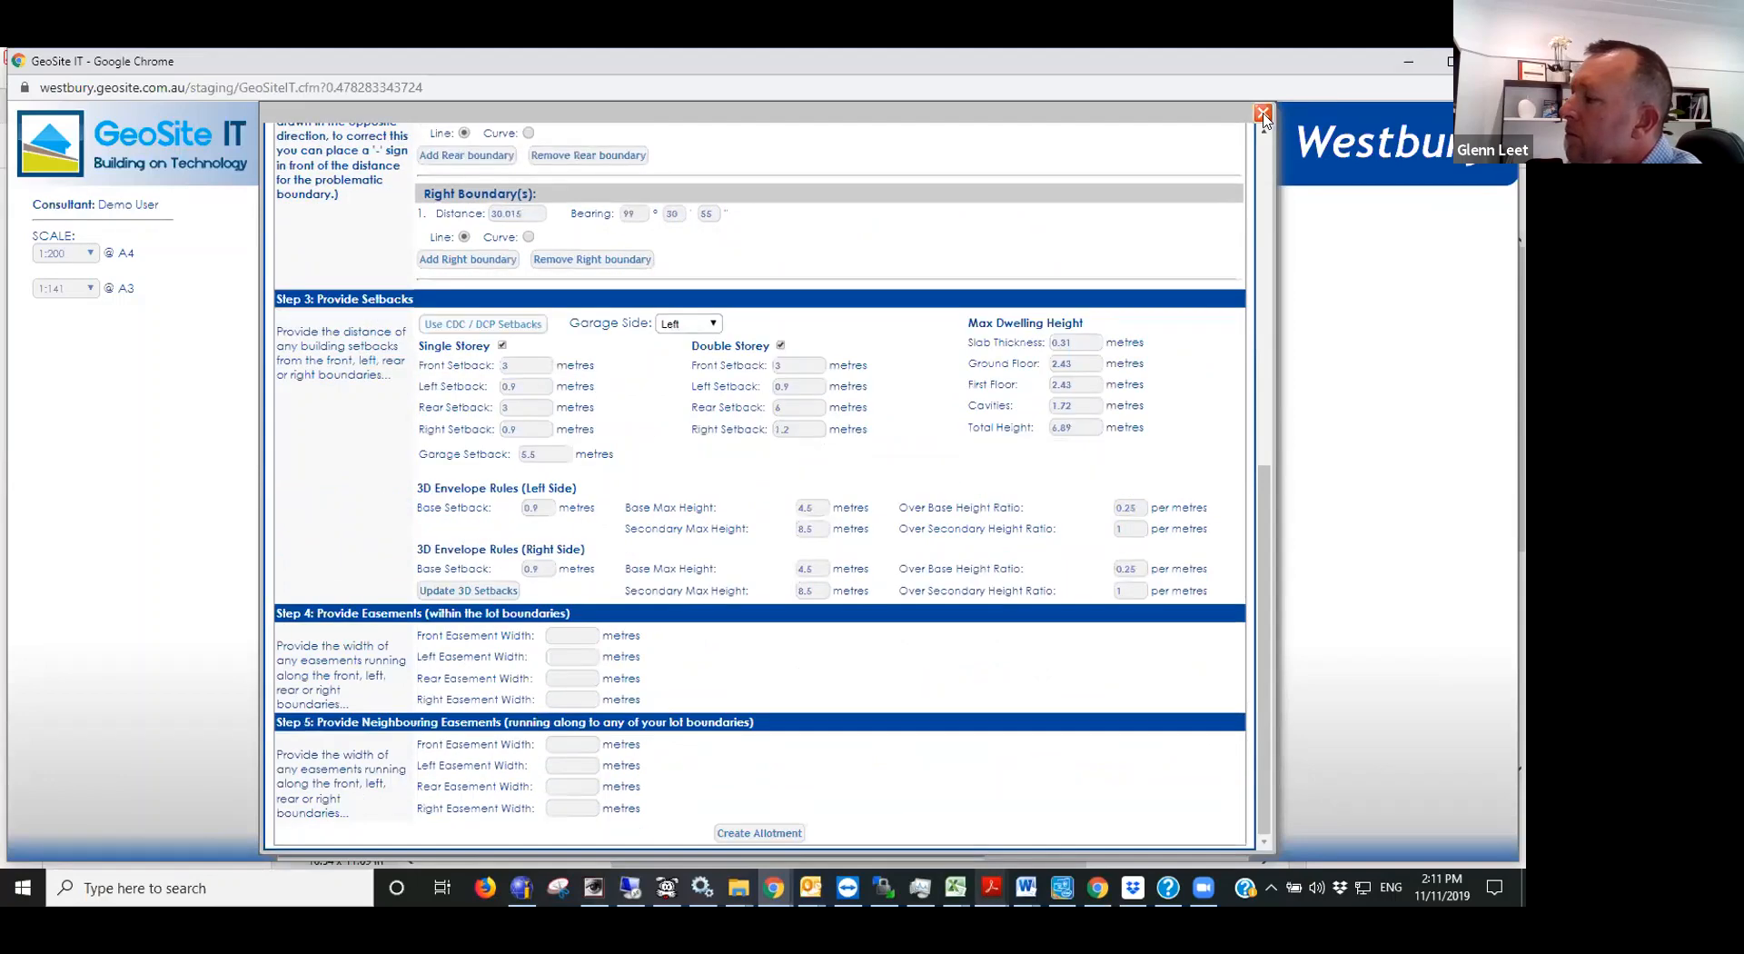
{"action": "scroll", "coordinate": [817, 187], "scroll_direction": "up", "scroll_amount": 5}
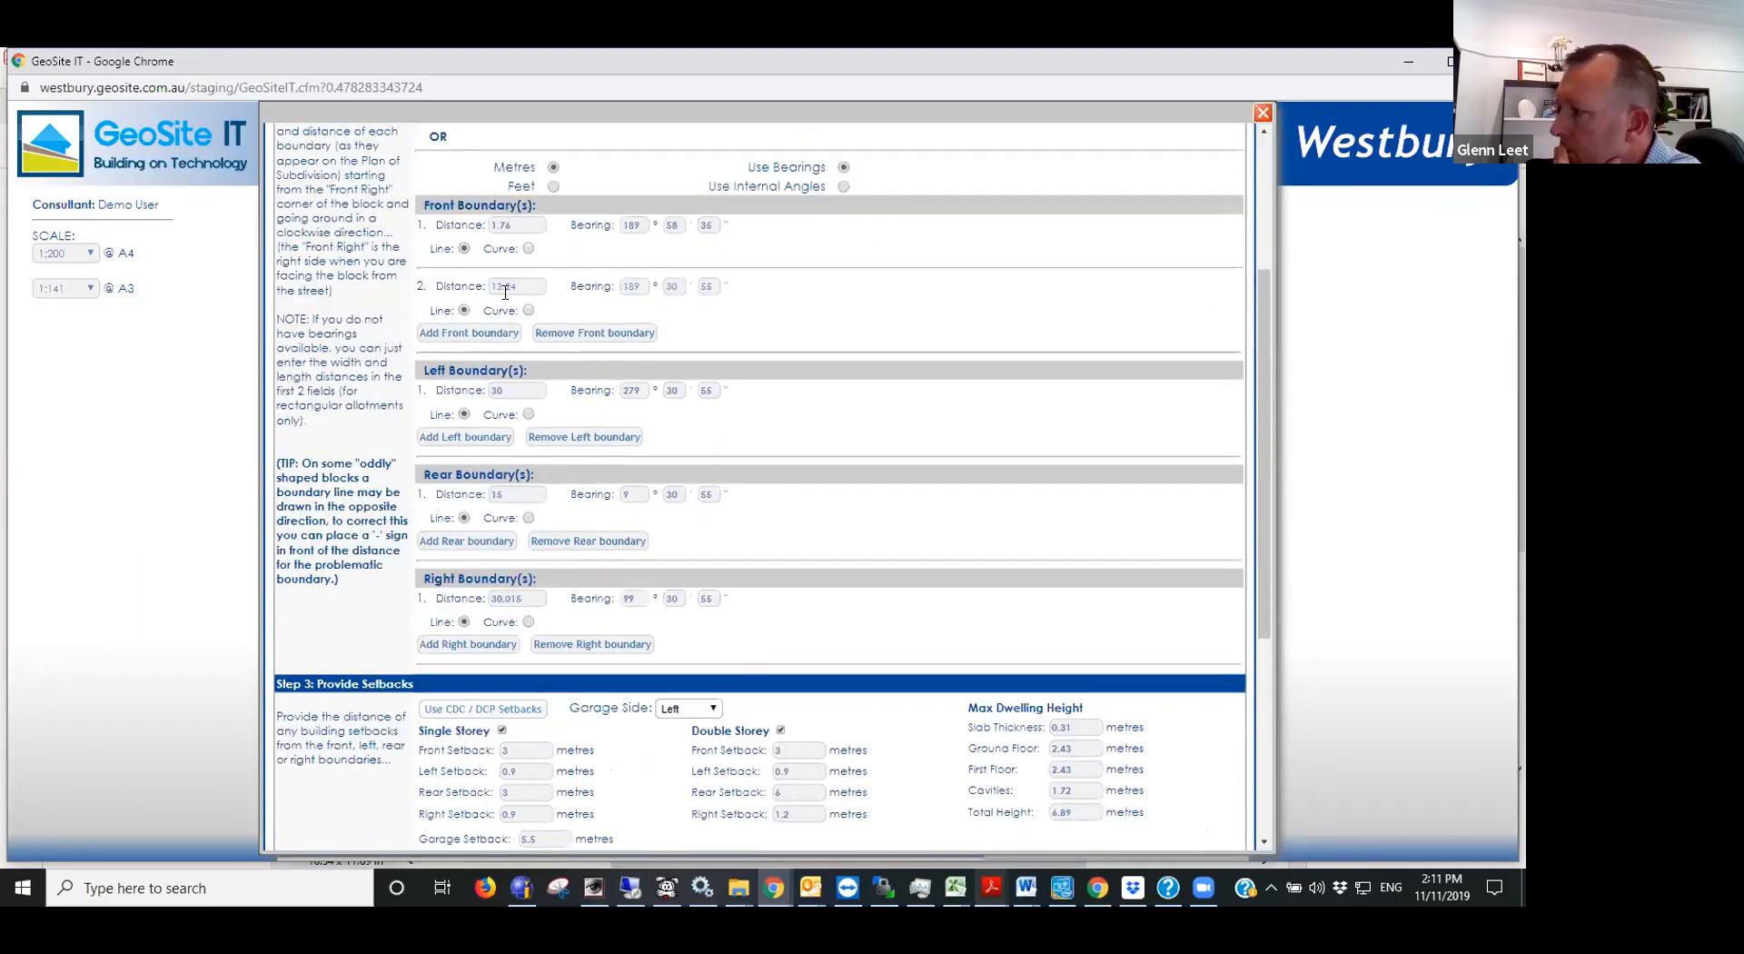
{"action": "scroll", "coordinate": [627, 758], "scroll_direction": "down", "scroll_amount": 4}
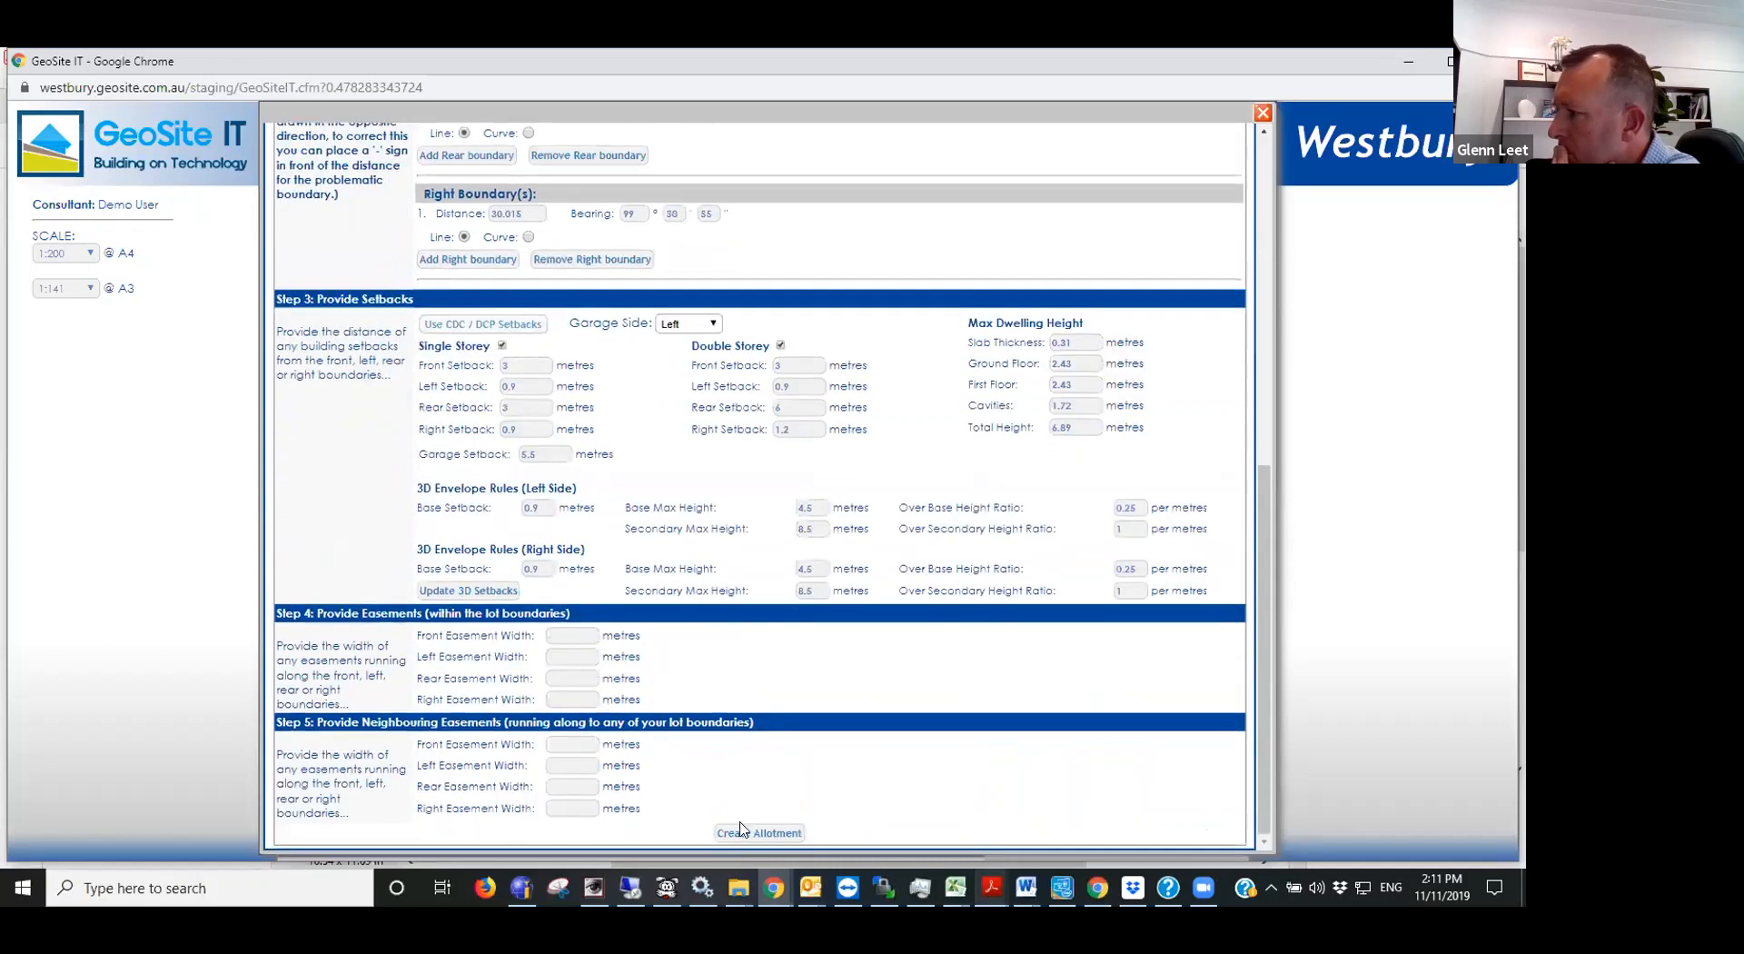
- Create the allotment, accepting that the drawing area is cleared, and view the available Planning Area options without changing the selection
{"action": "left_click", "coordinate": [715, 872]}
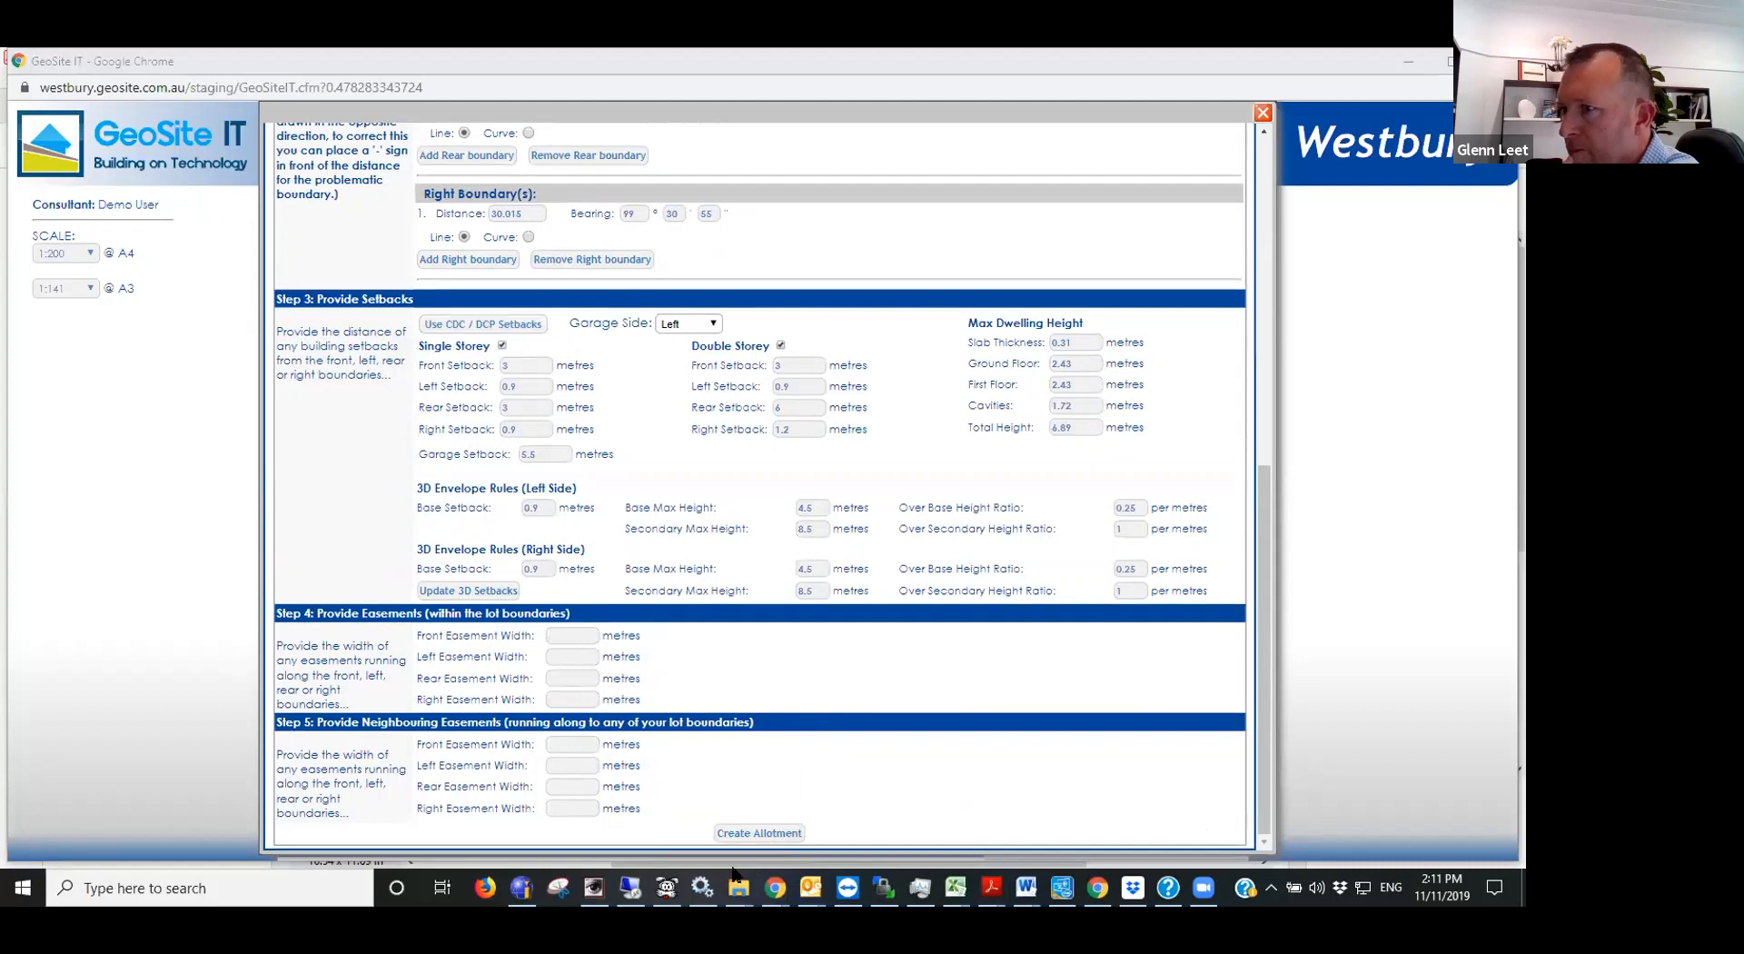
{"action": "mouse_move", "coordinate": [737, 874]}
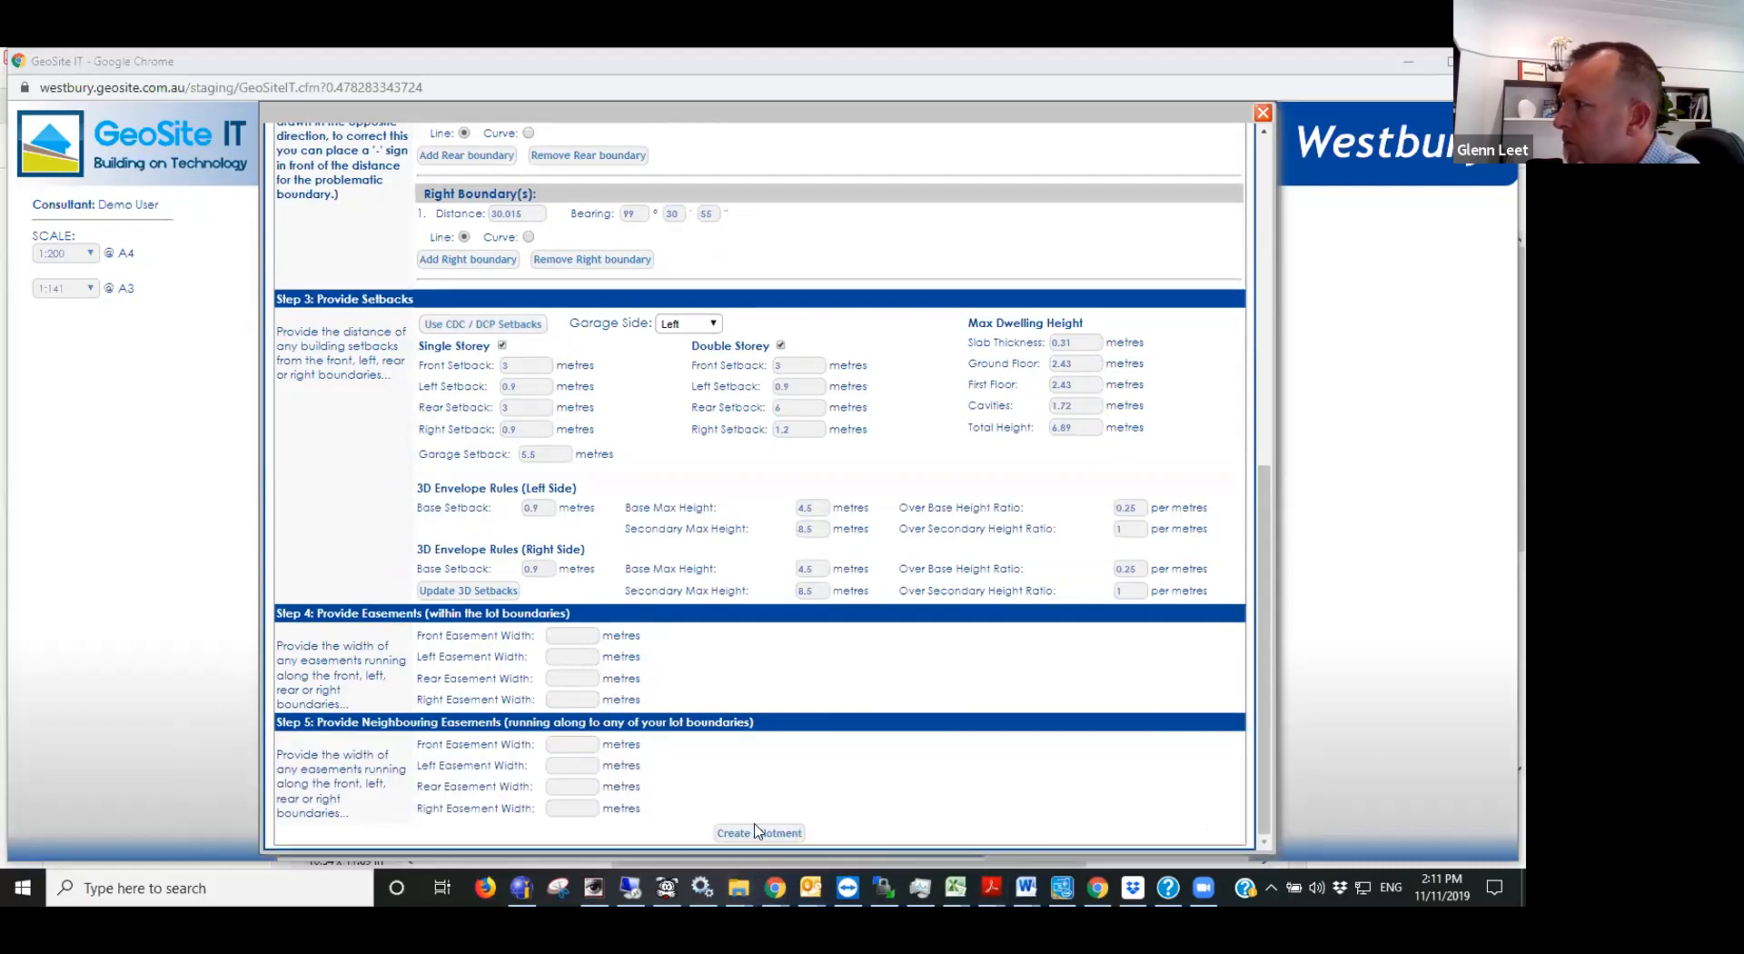
{"action": "left_click", "coordinate": [756, 829]}
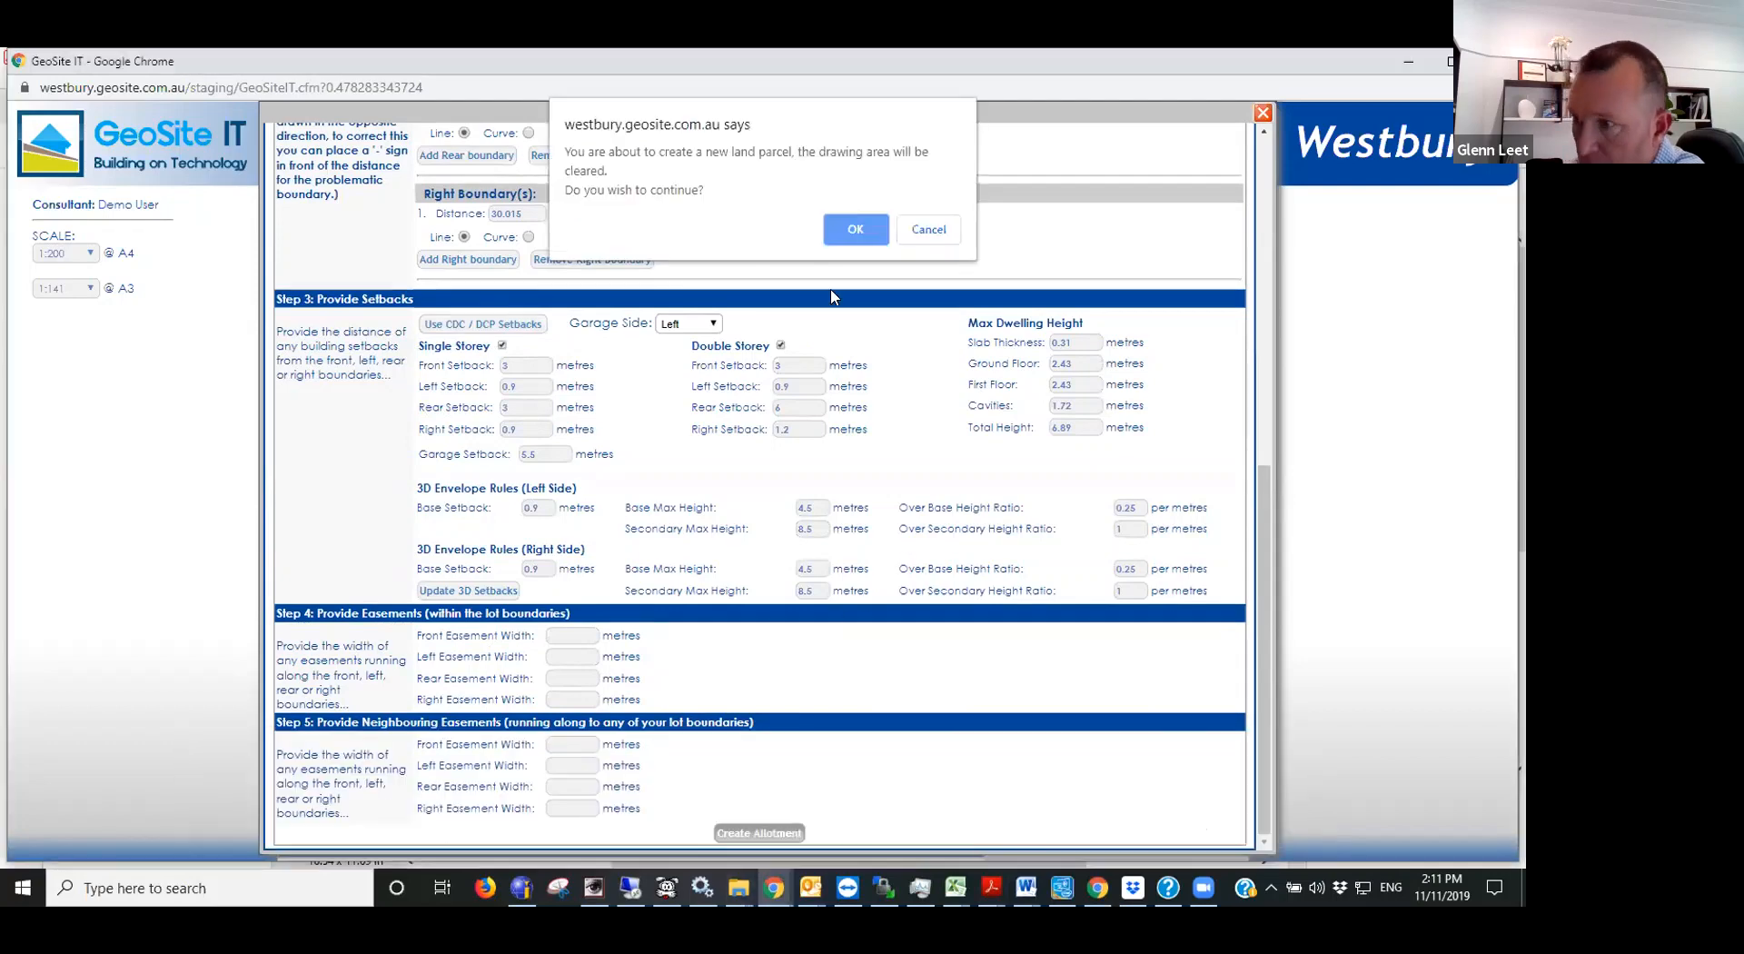
{"action": "left_click", "coordinate": [854, 231]}
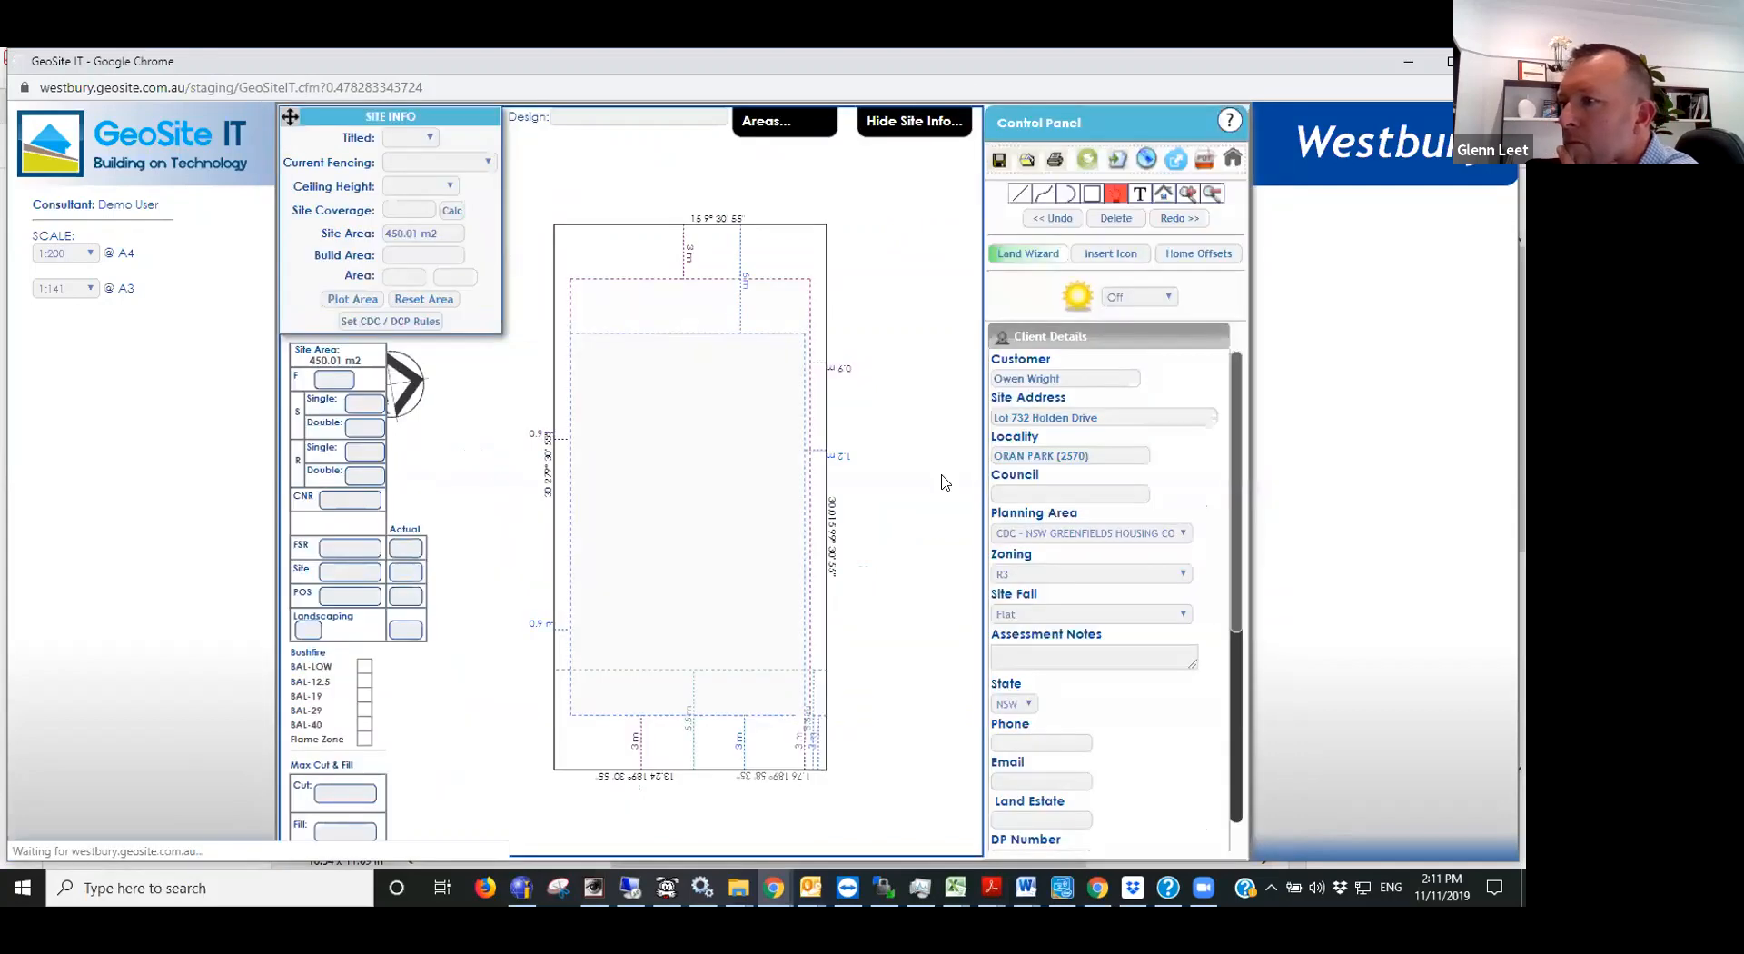
{"action": "left_click", "coordinate": [1040, 534]}
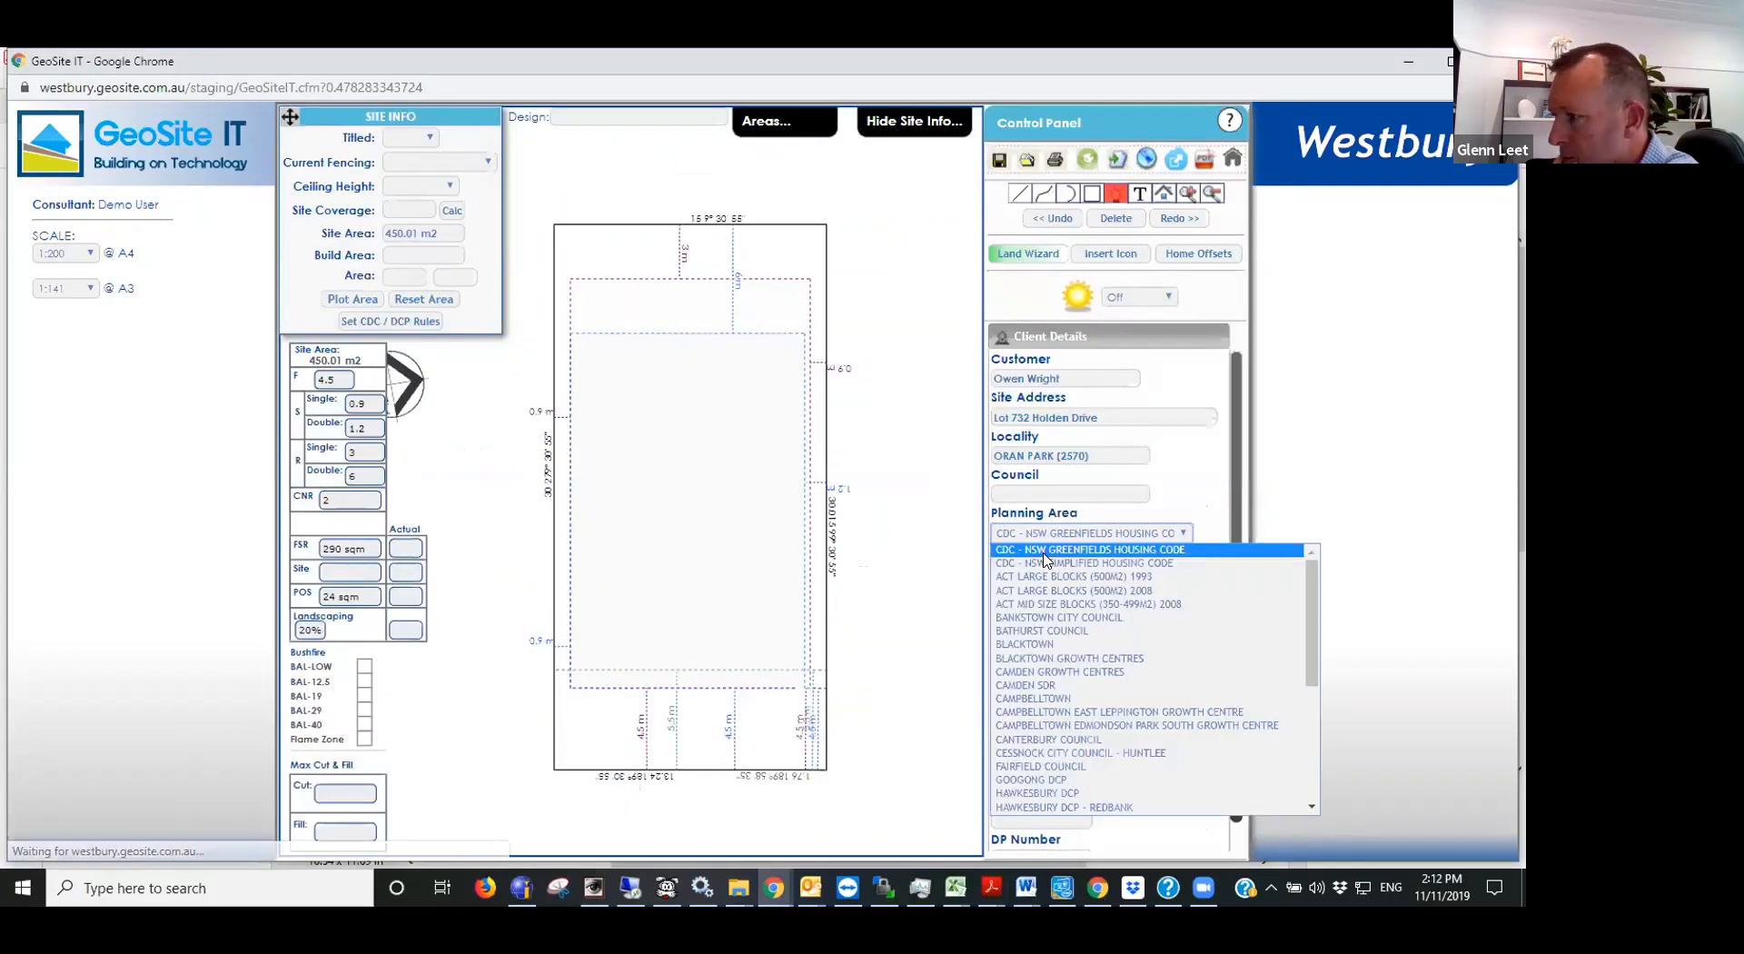
{"action": "left_click", "coordinate": [1349, 422]}
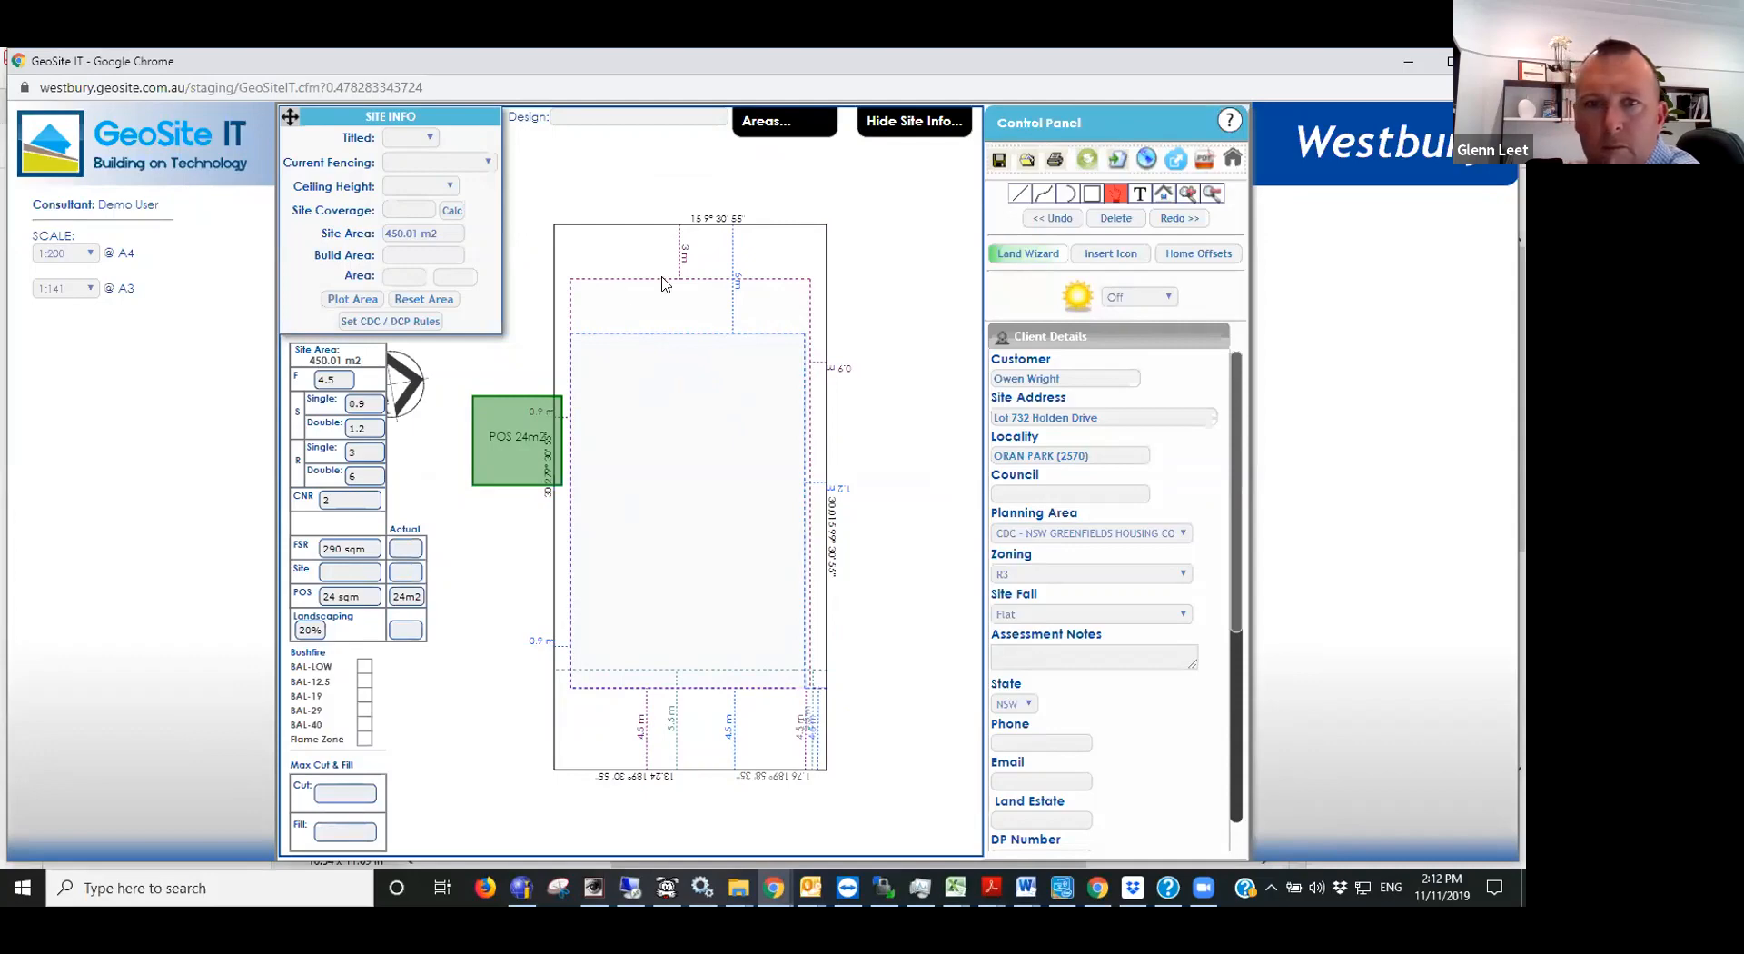
- Move the green POS 24m2 area into the rear left corner of the allotment and deselect it
{"action": "left_click", "coordinate": [506, 424]}
{"action": "double_click", "coordinate": [499, 456]}
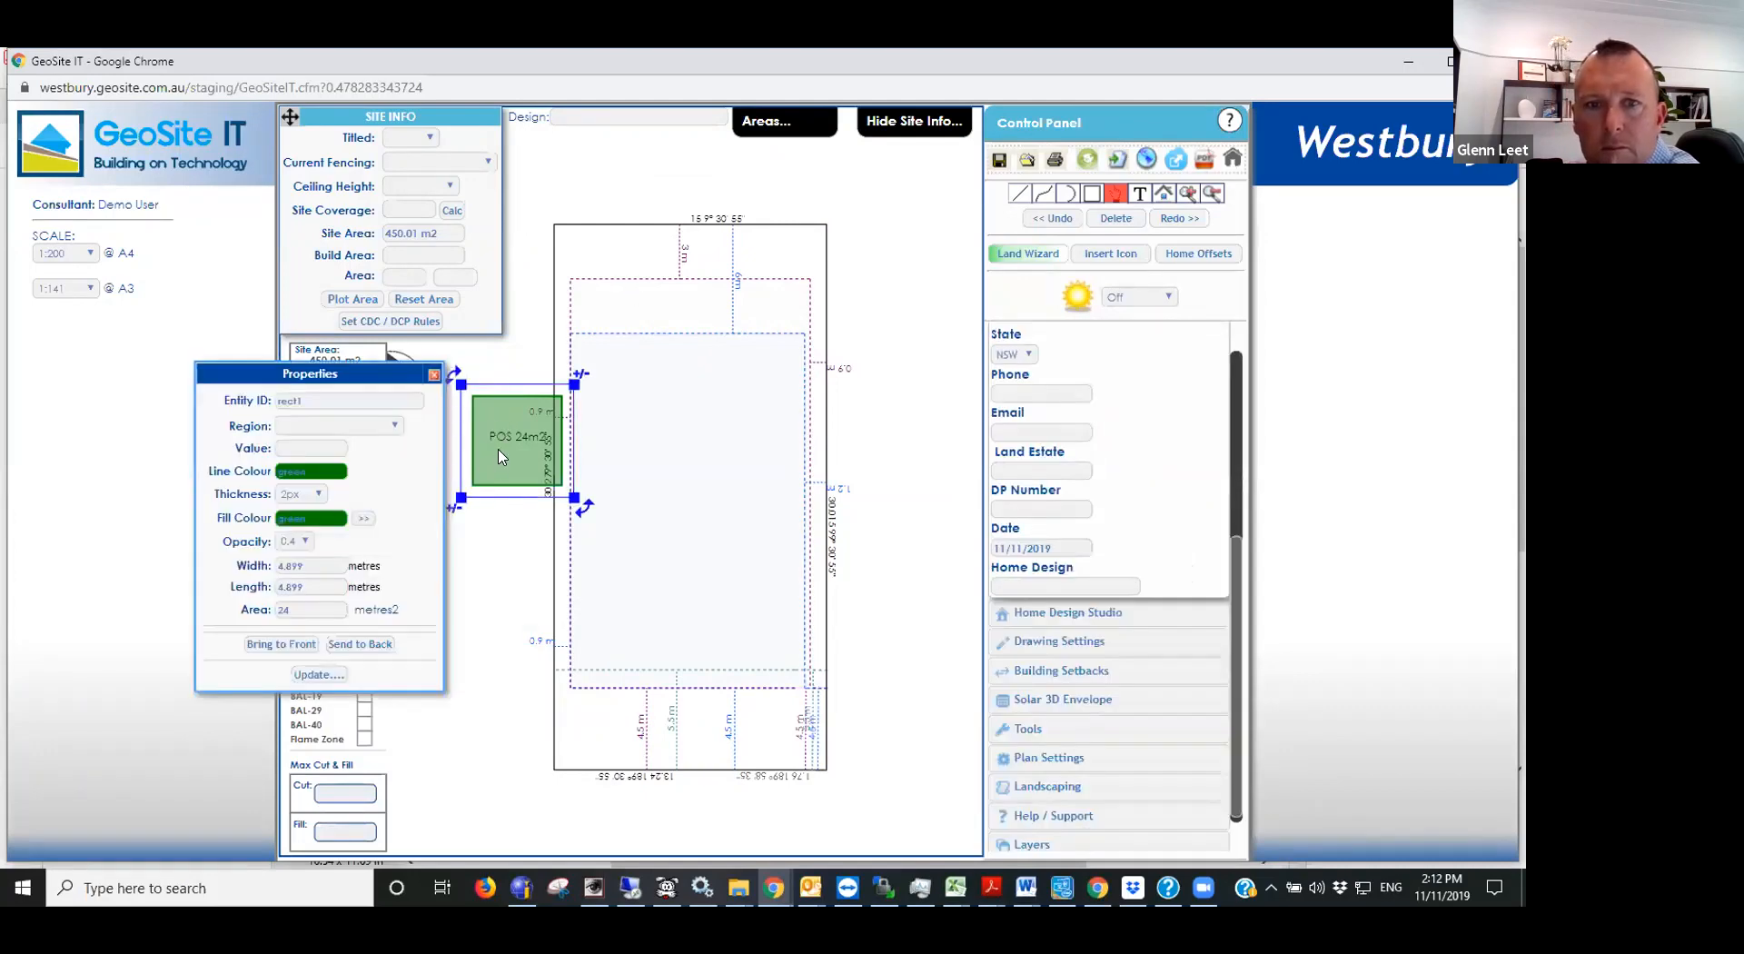
{"action": "left_click_drag", "start_coordinate": [499, 456], "coordinate": [576, 284]}
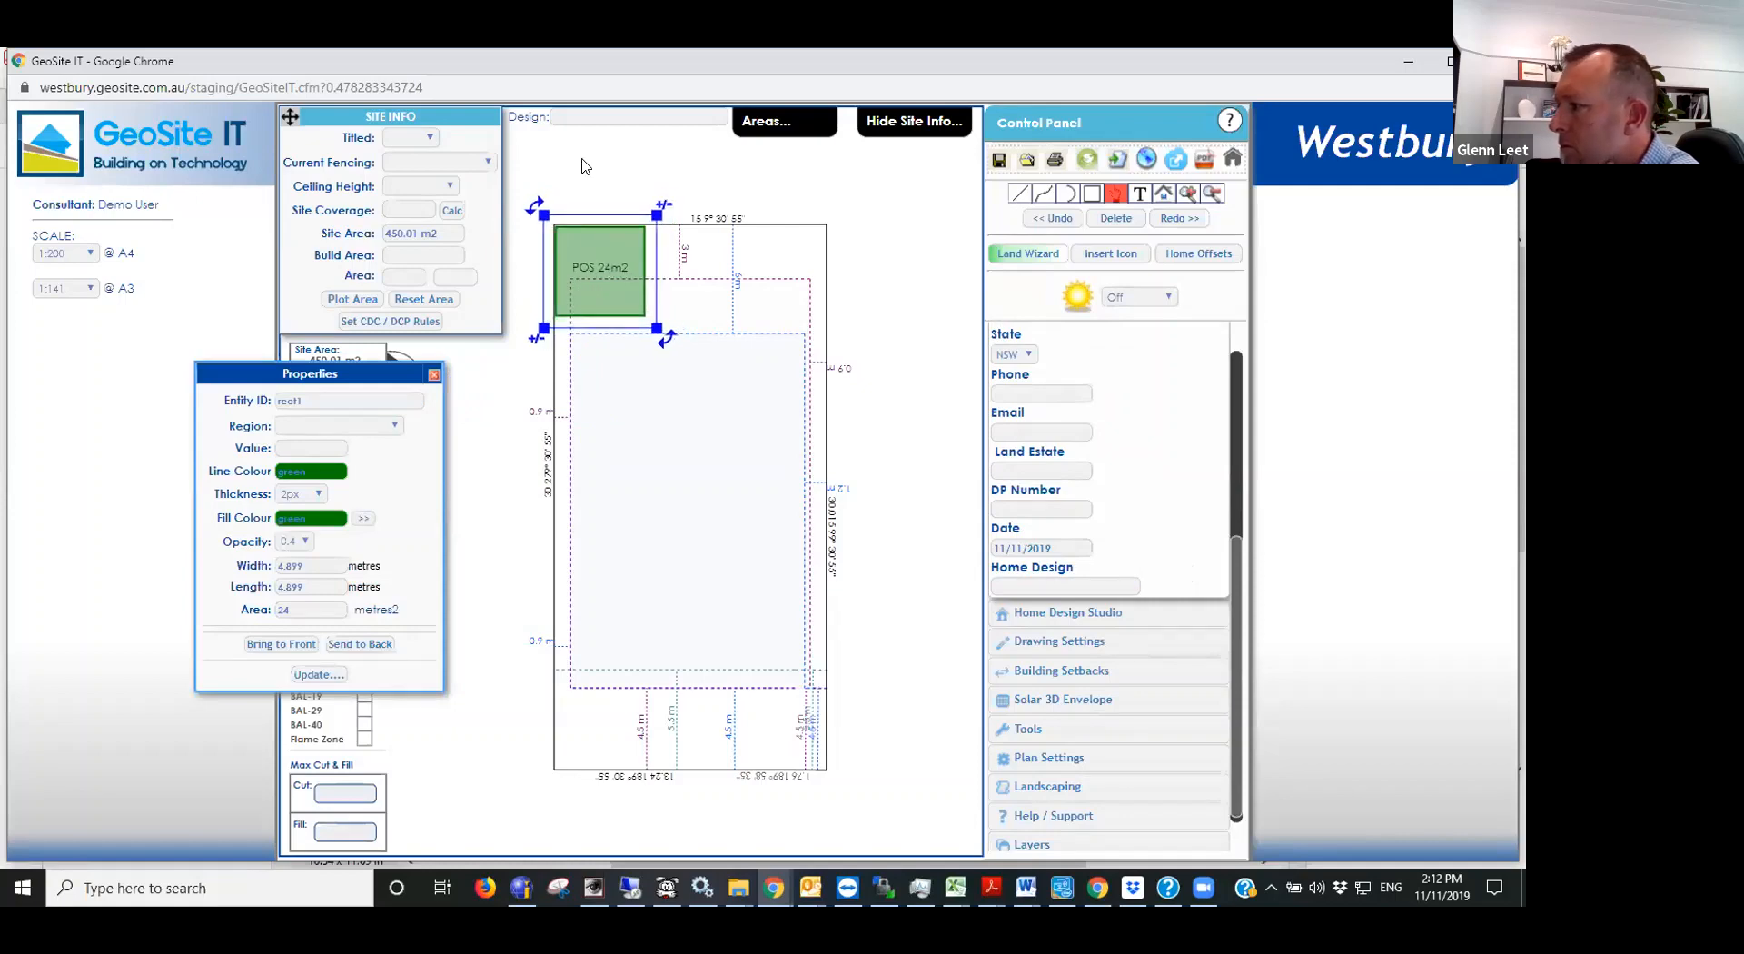
{"action": "left_click", "coordinate": [586, 166]}
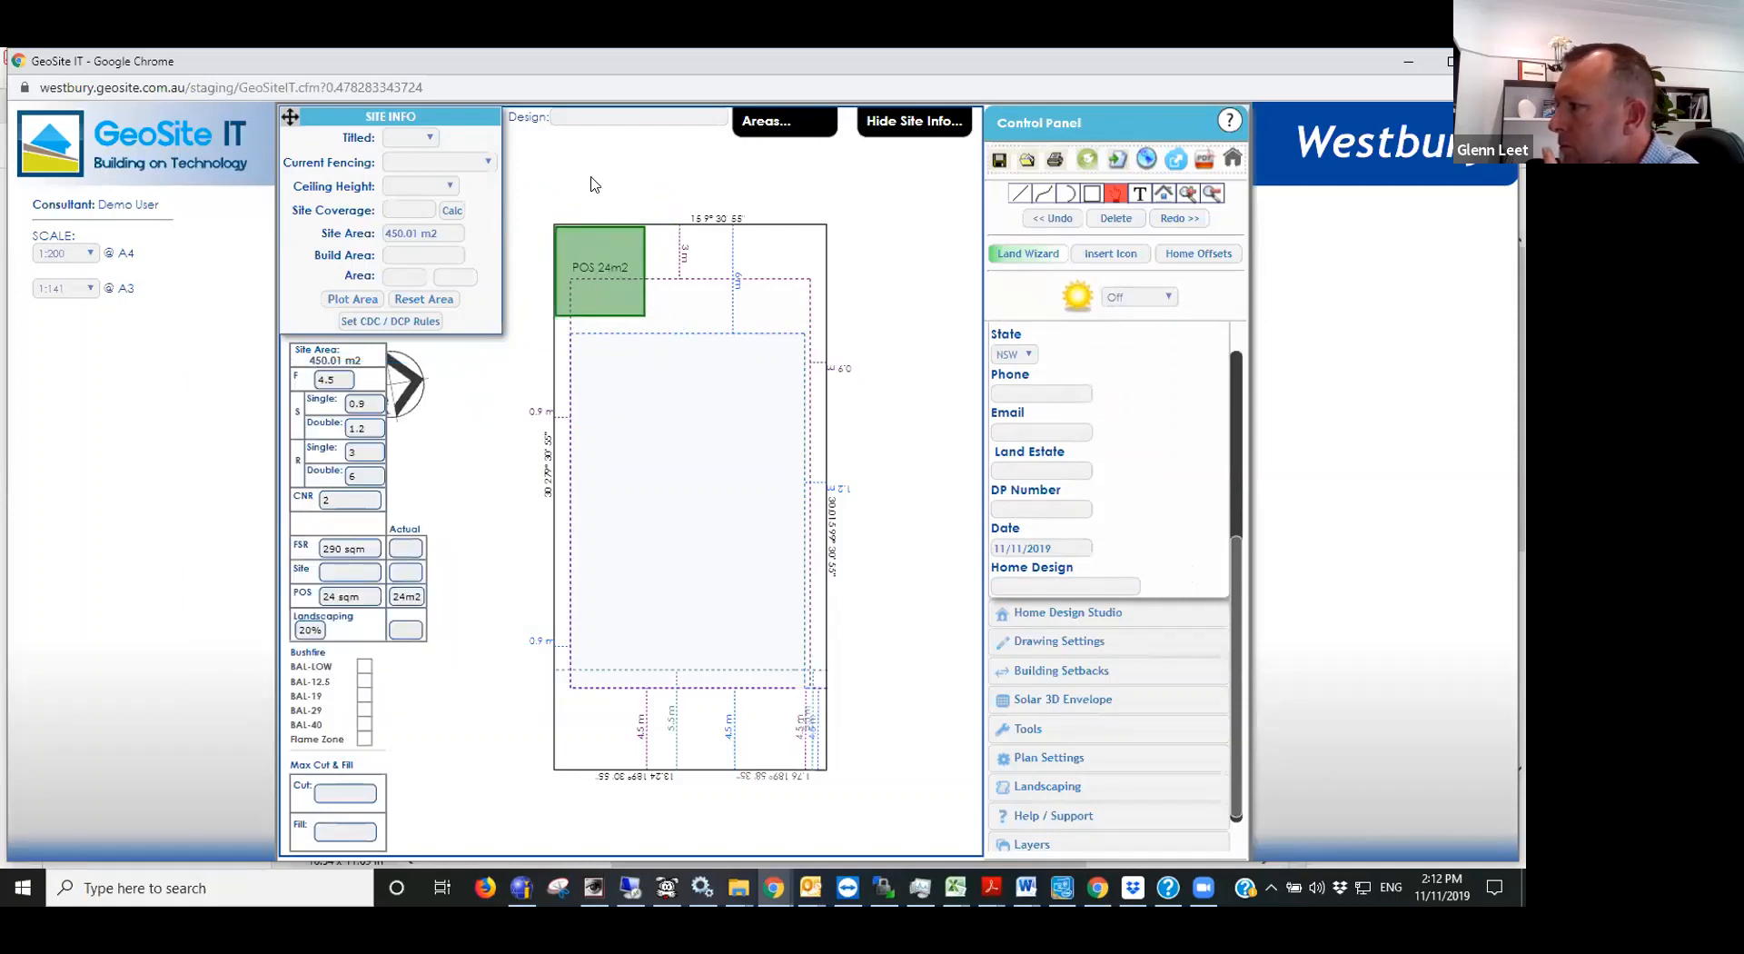
{"action": "left_click", "coordinate": [393, 389]}
{"action": "left_click", "coordinate": [471, 486]}
- Switch to Acrobat Reader and look through the open documents, including the pricing sheets and the lot 732 plan
{"action": "key", "text": "alt+Tab"}
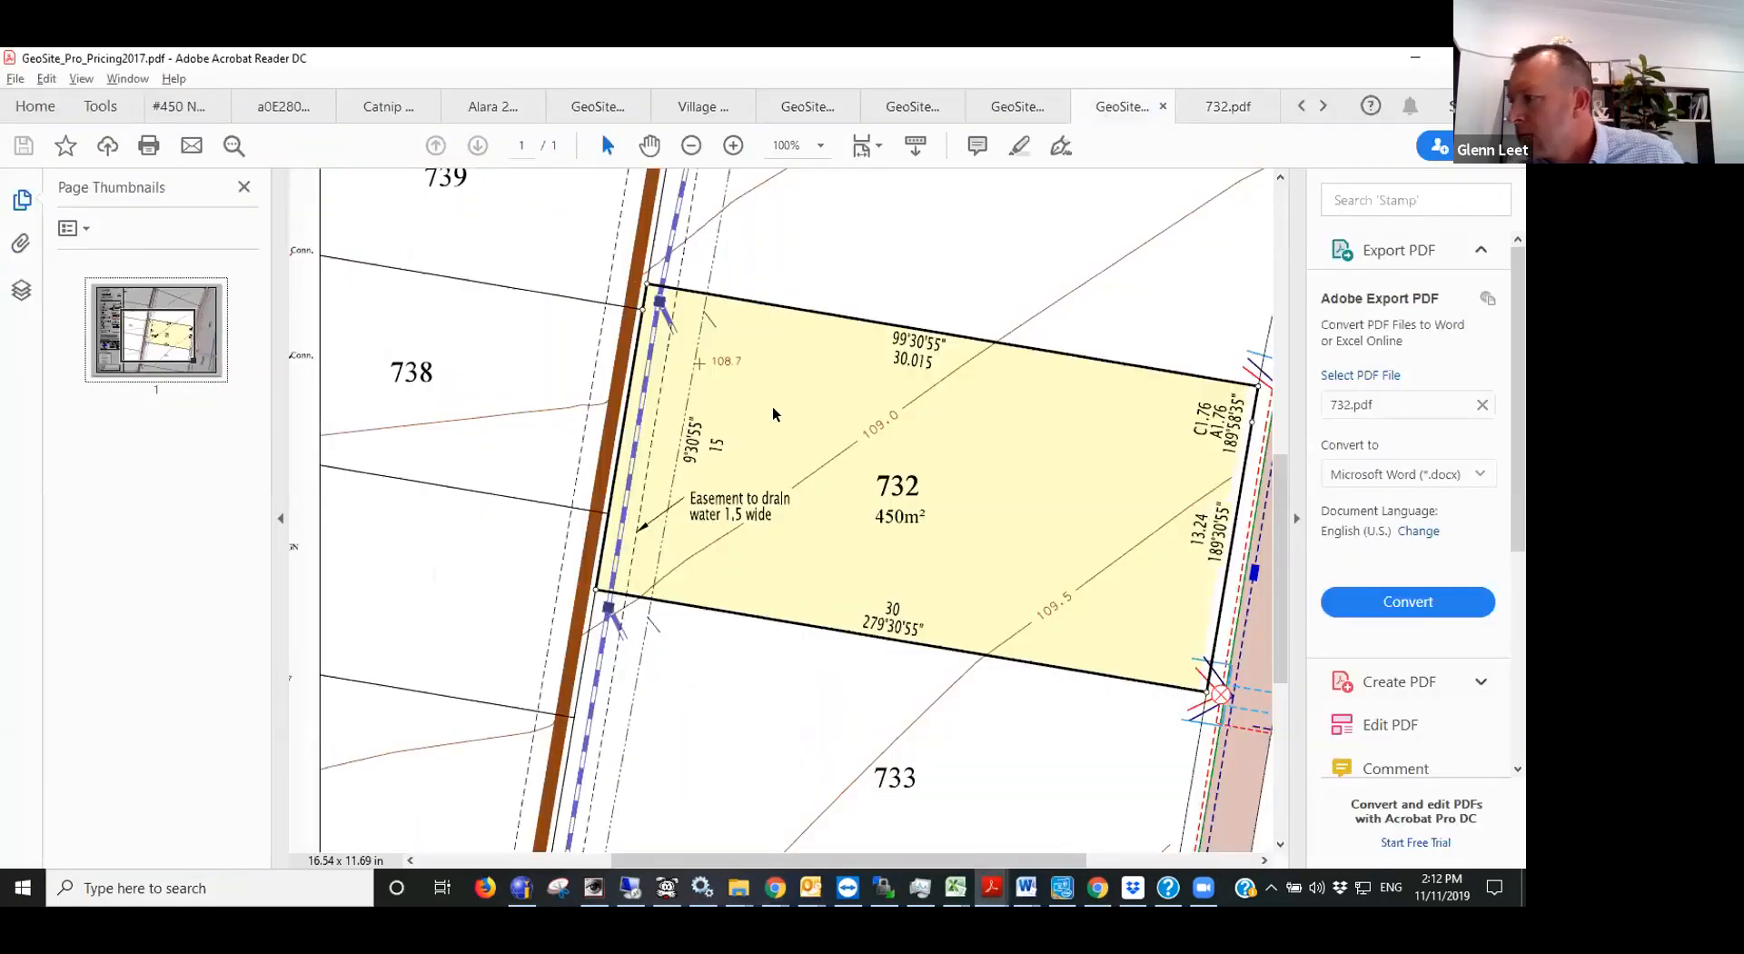
{"action": "scroll", "coordinate": [623, 483], "scroll_direction": "up", "scroll_amount": 2}
{"action": "left_click", "coordinate": [1228, 107]}
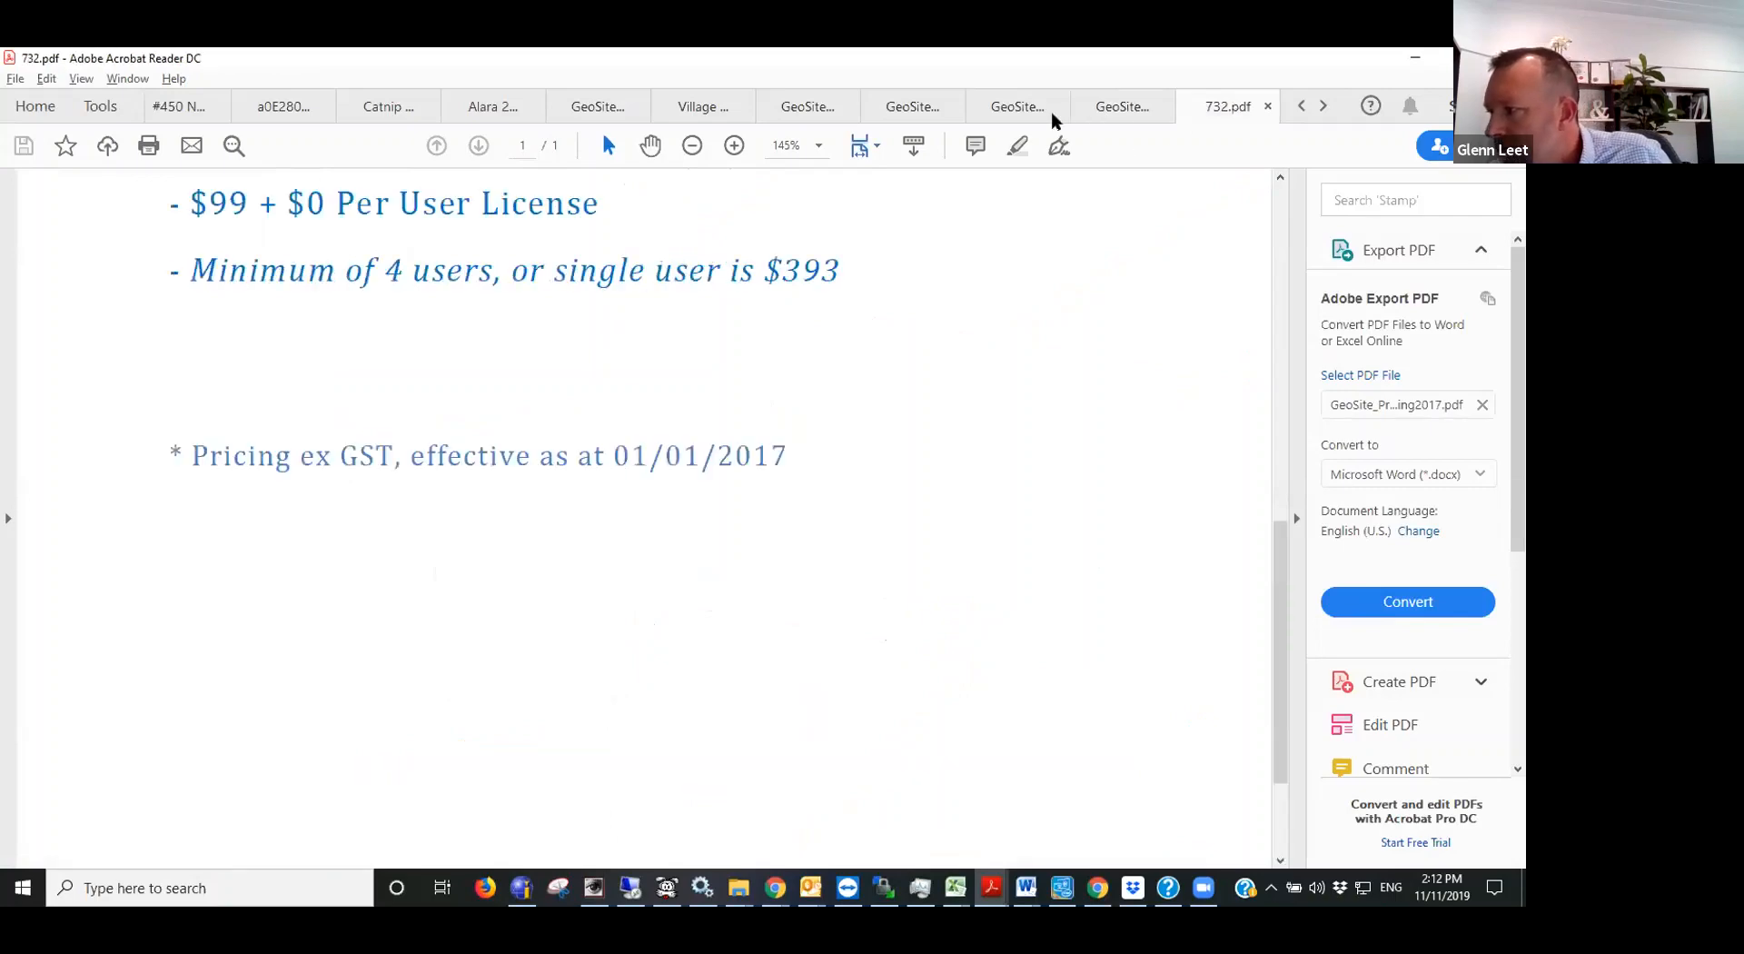
{"action": "left_click", "coordinate": [1017, 107]}
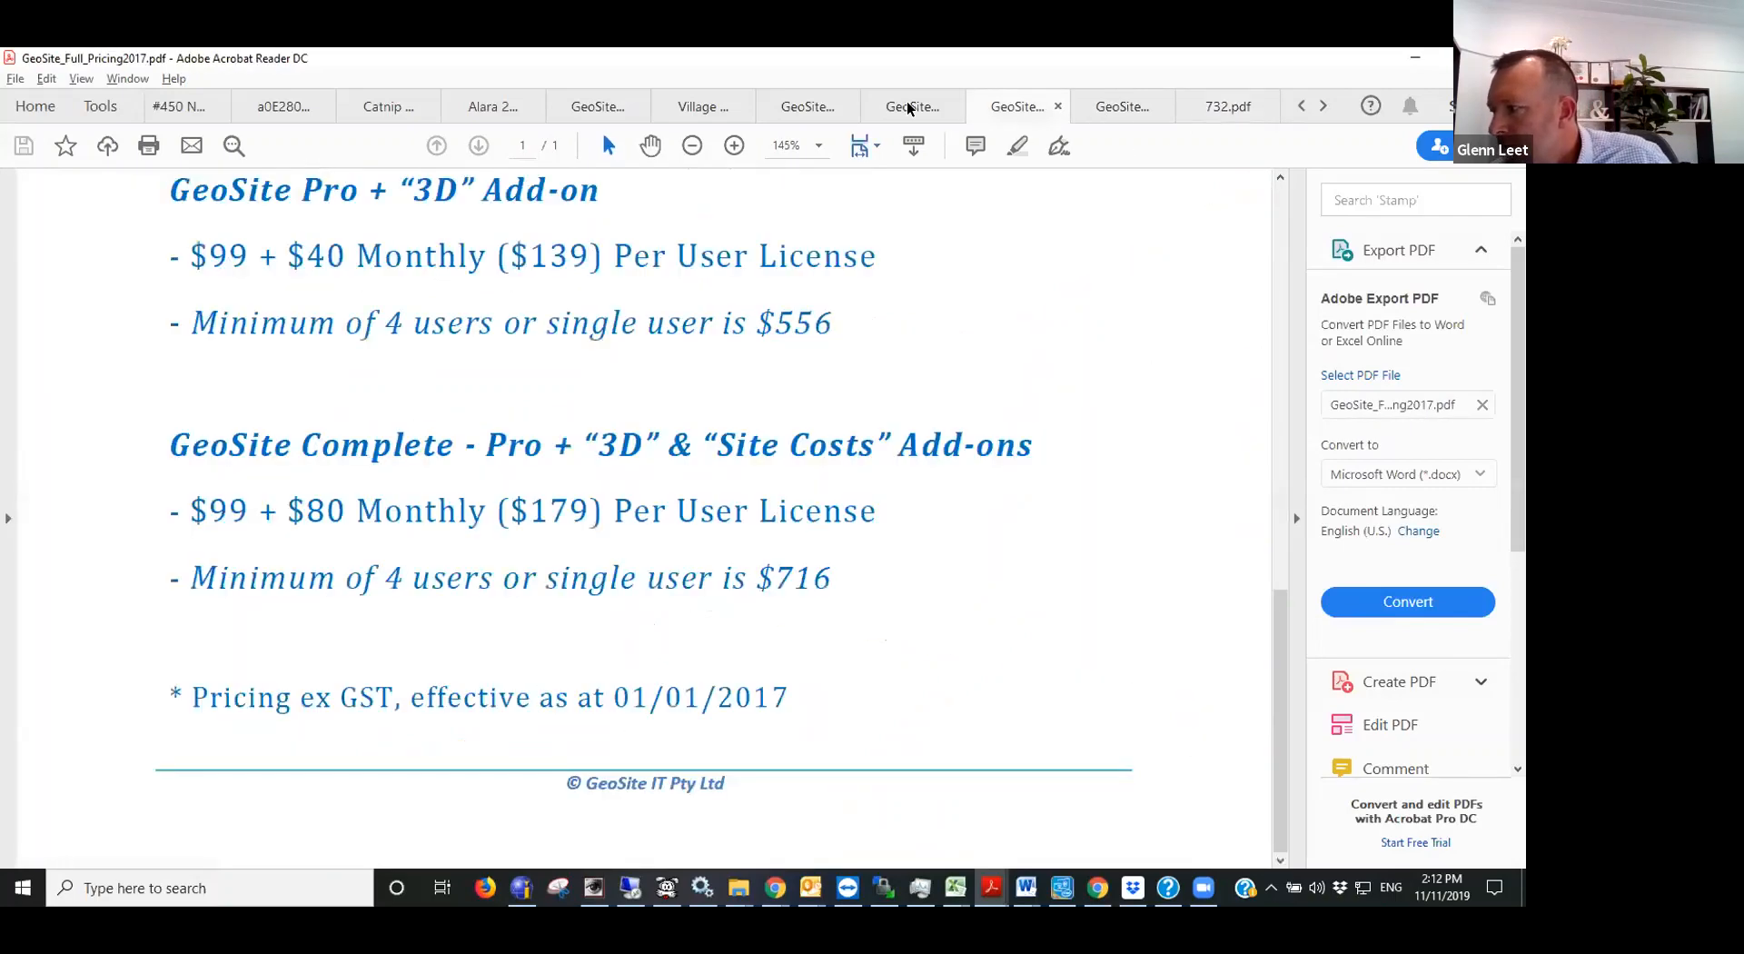
{"action": "left_click", "coordinate": [908, 107]}
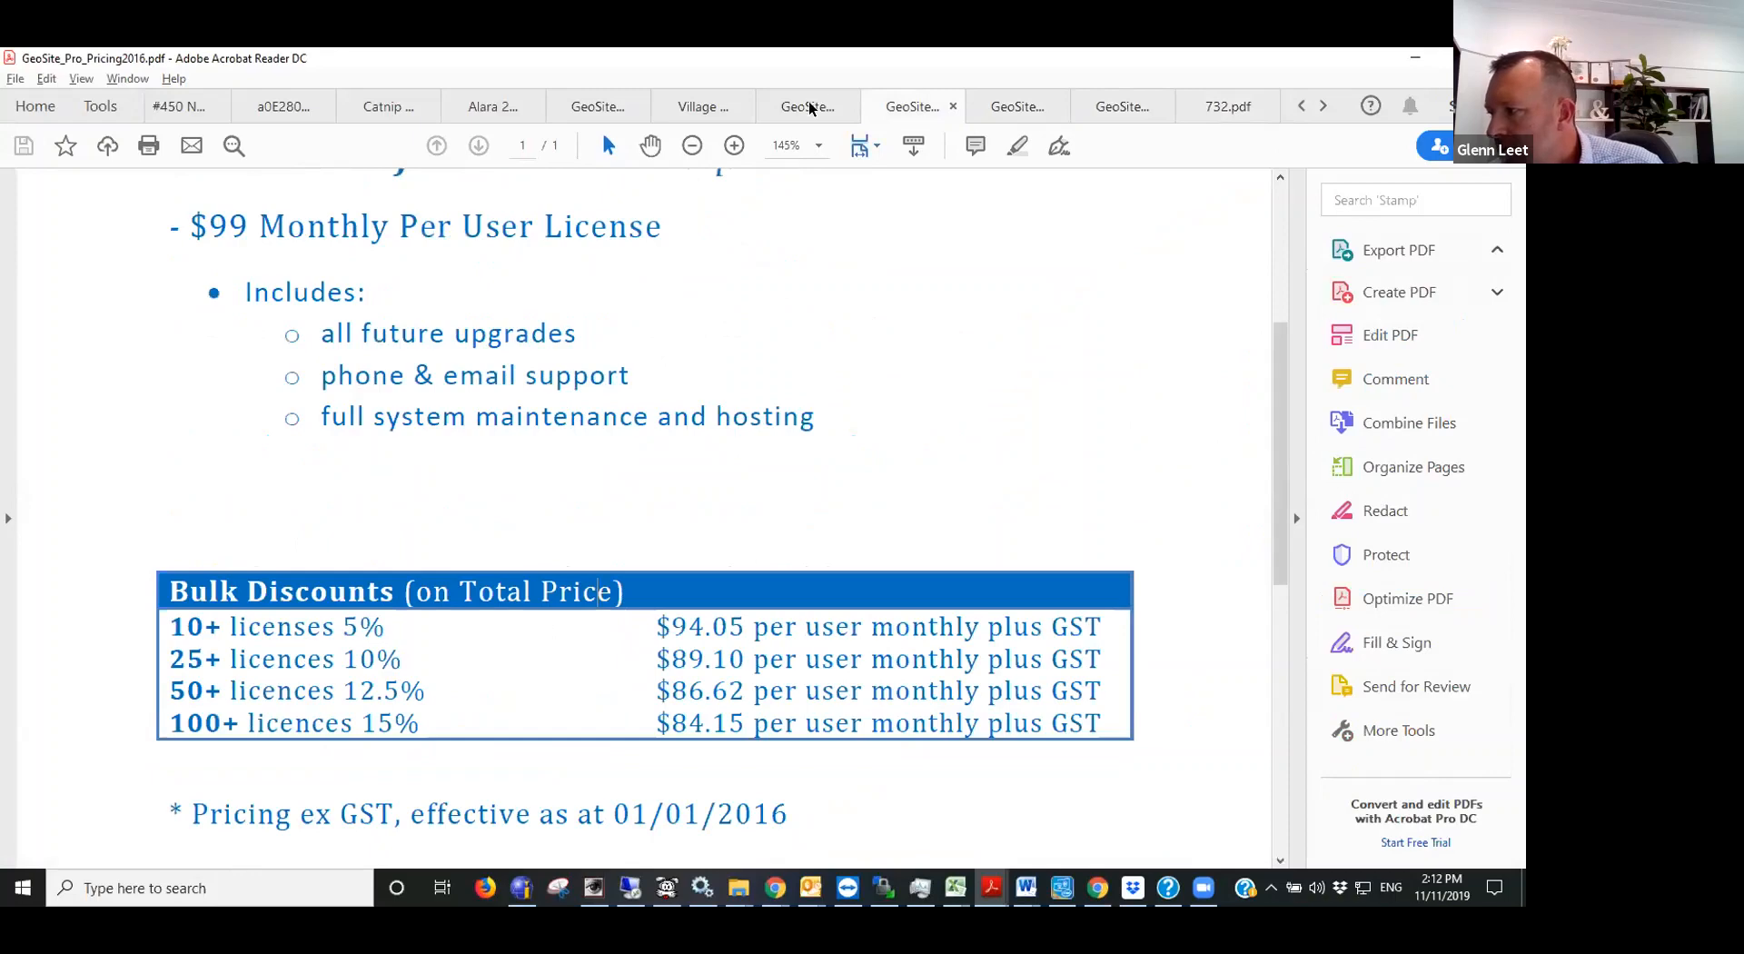
{"action": "left_click", "coordinate": [808, 107]}
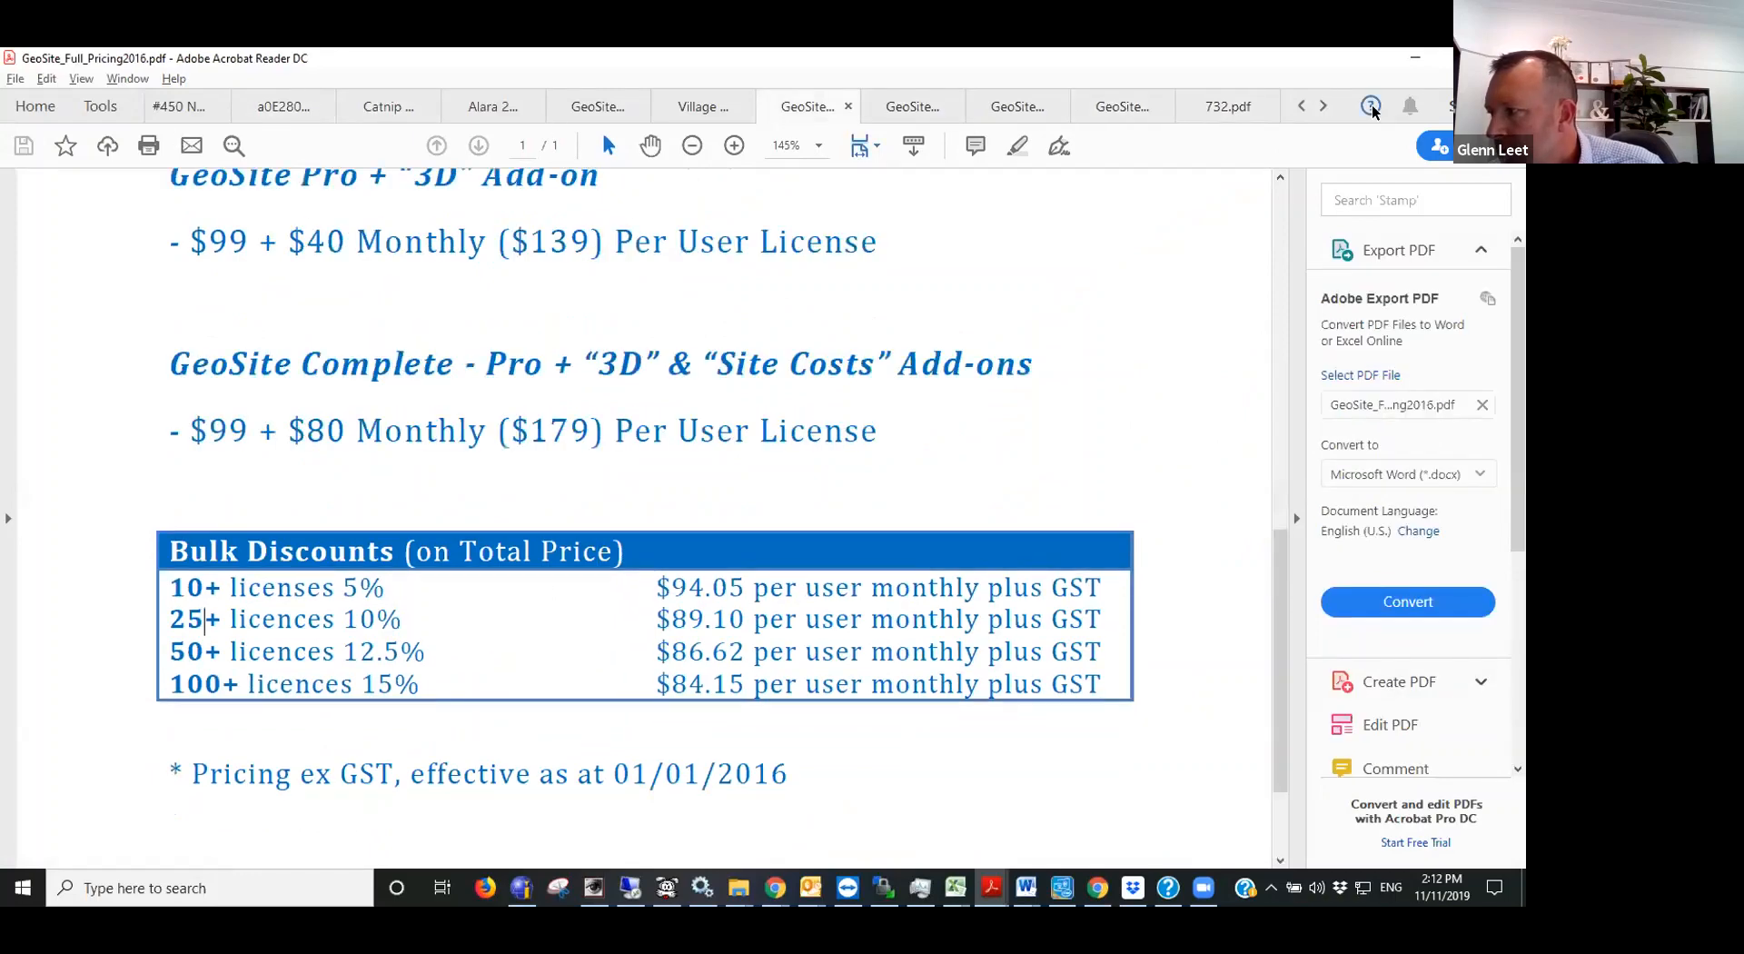
{"action": "left_click", "coordinate": [1244, 107]}
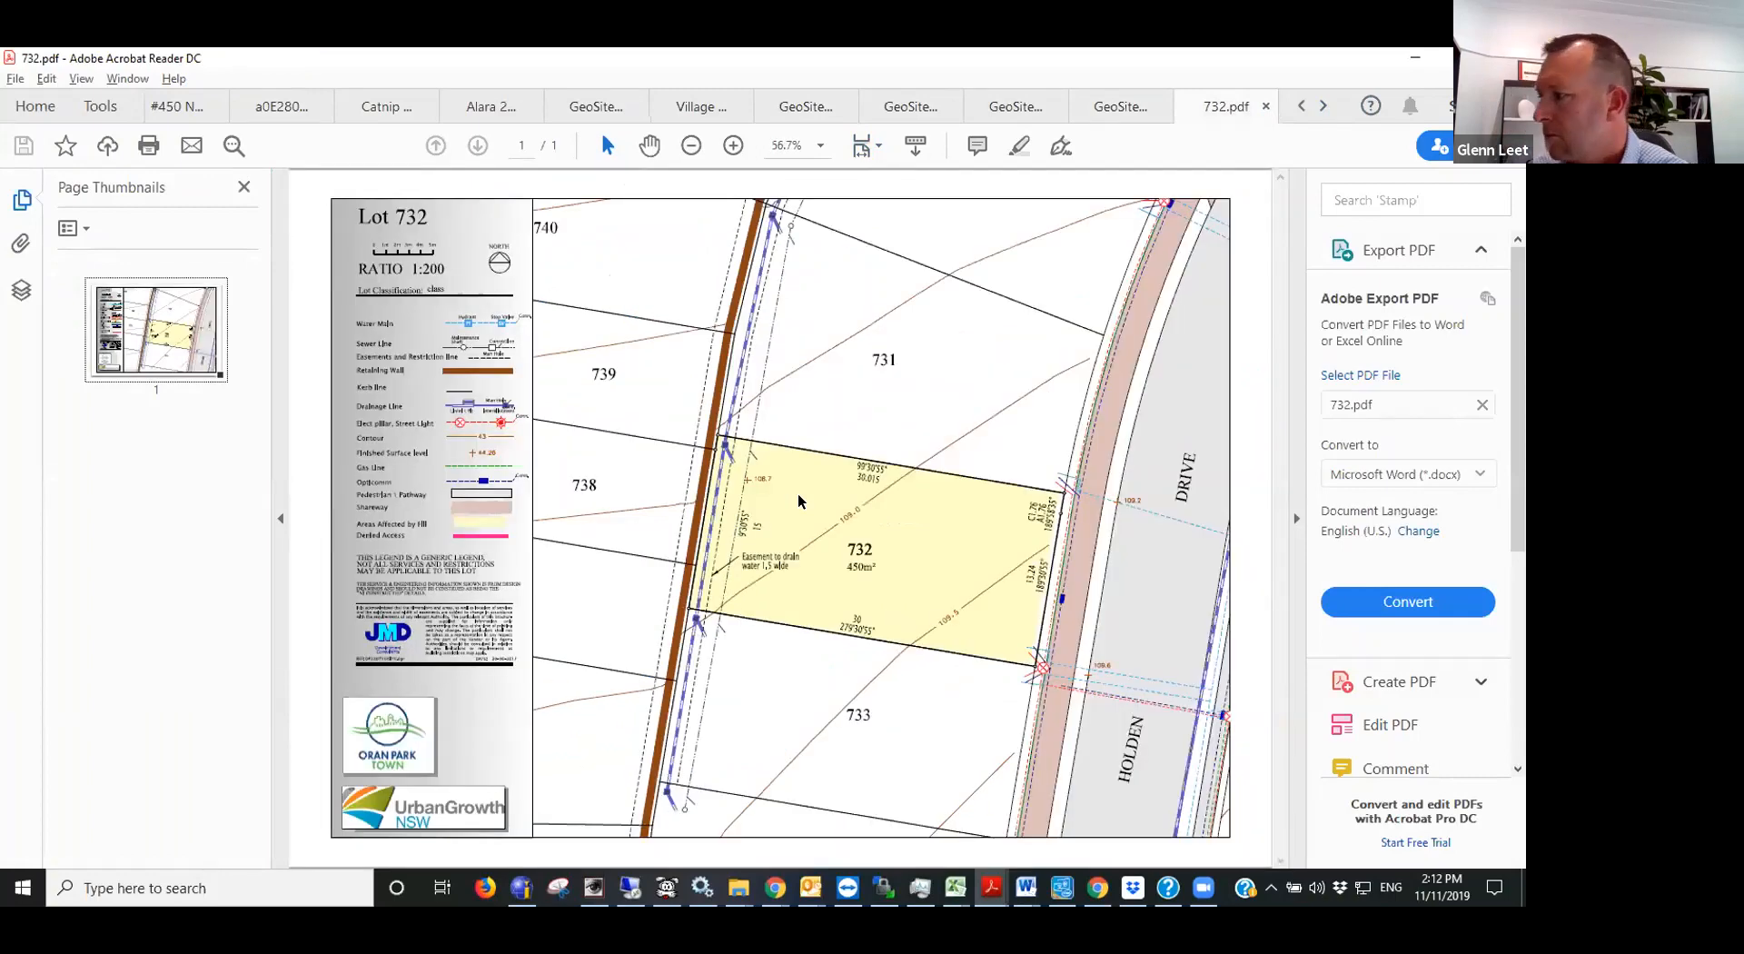
{"action": "left_click", "coordinate": [1299, 109]}
{"action": "left_click", "coordinate": [1298, 108]}
{"action": "left_click", "coordinate": [1298, 109]}
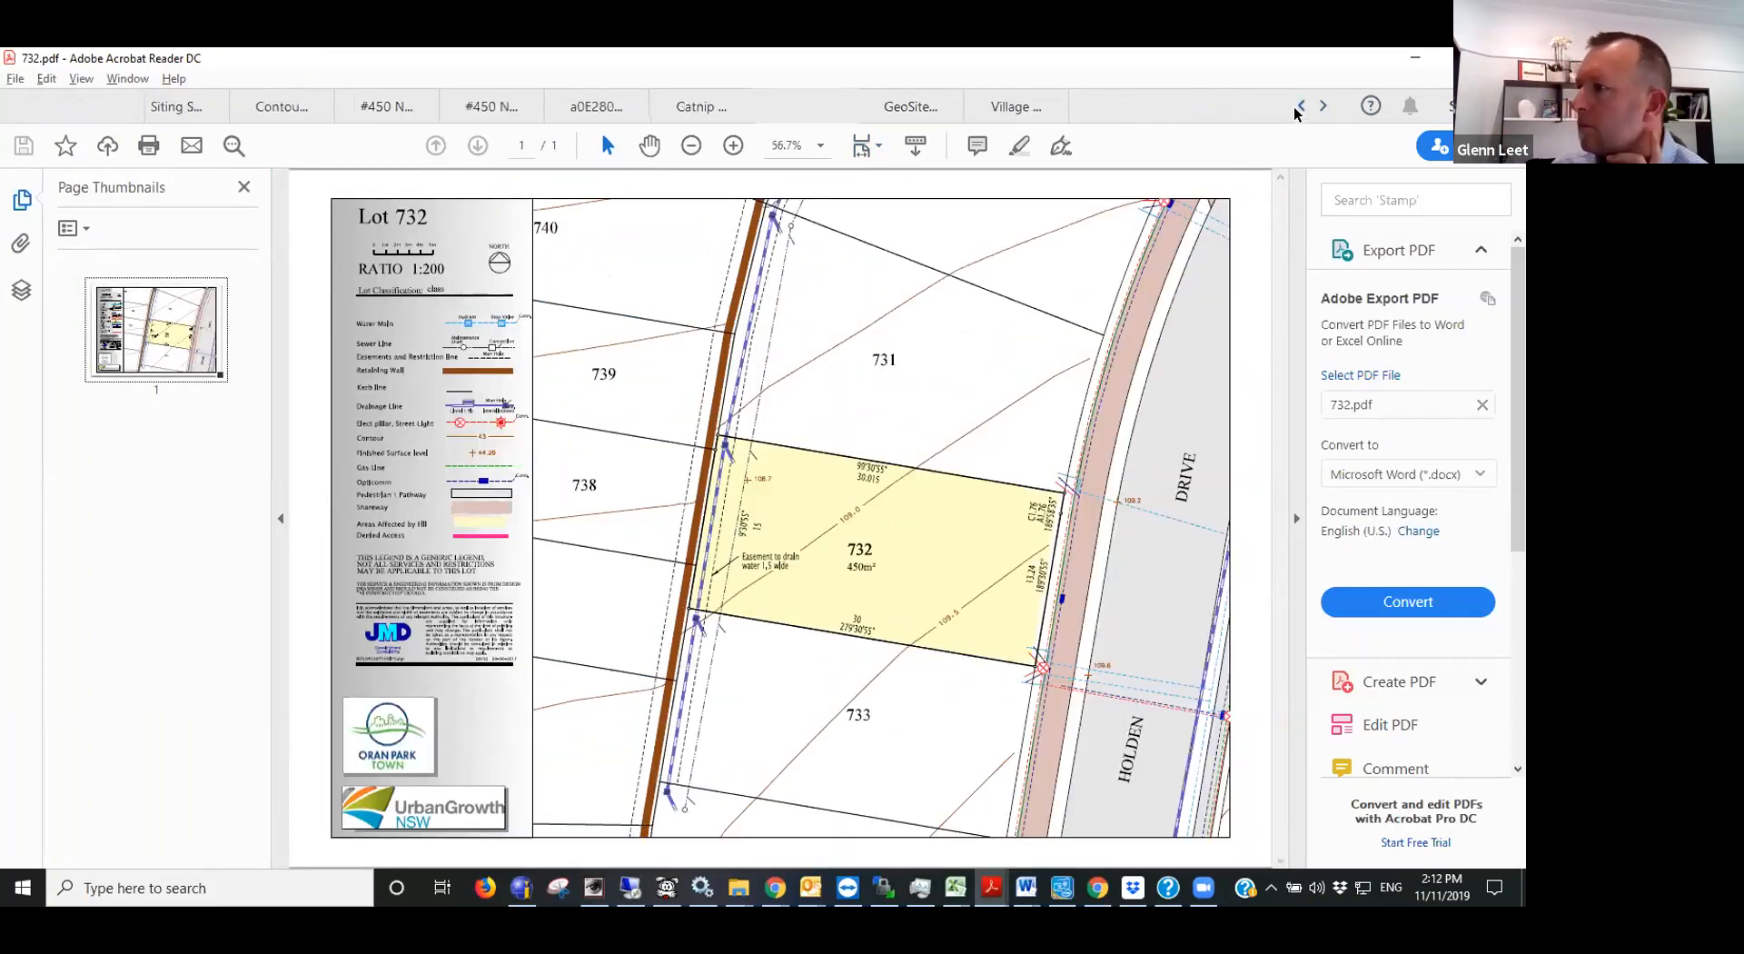
{"action": "left_click", "coordinate": [1298, 108]}
{"action": "left_click", "coordinate": [1299, 108]}
{"action": "left_click", "coordinate": [1299, 108]}
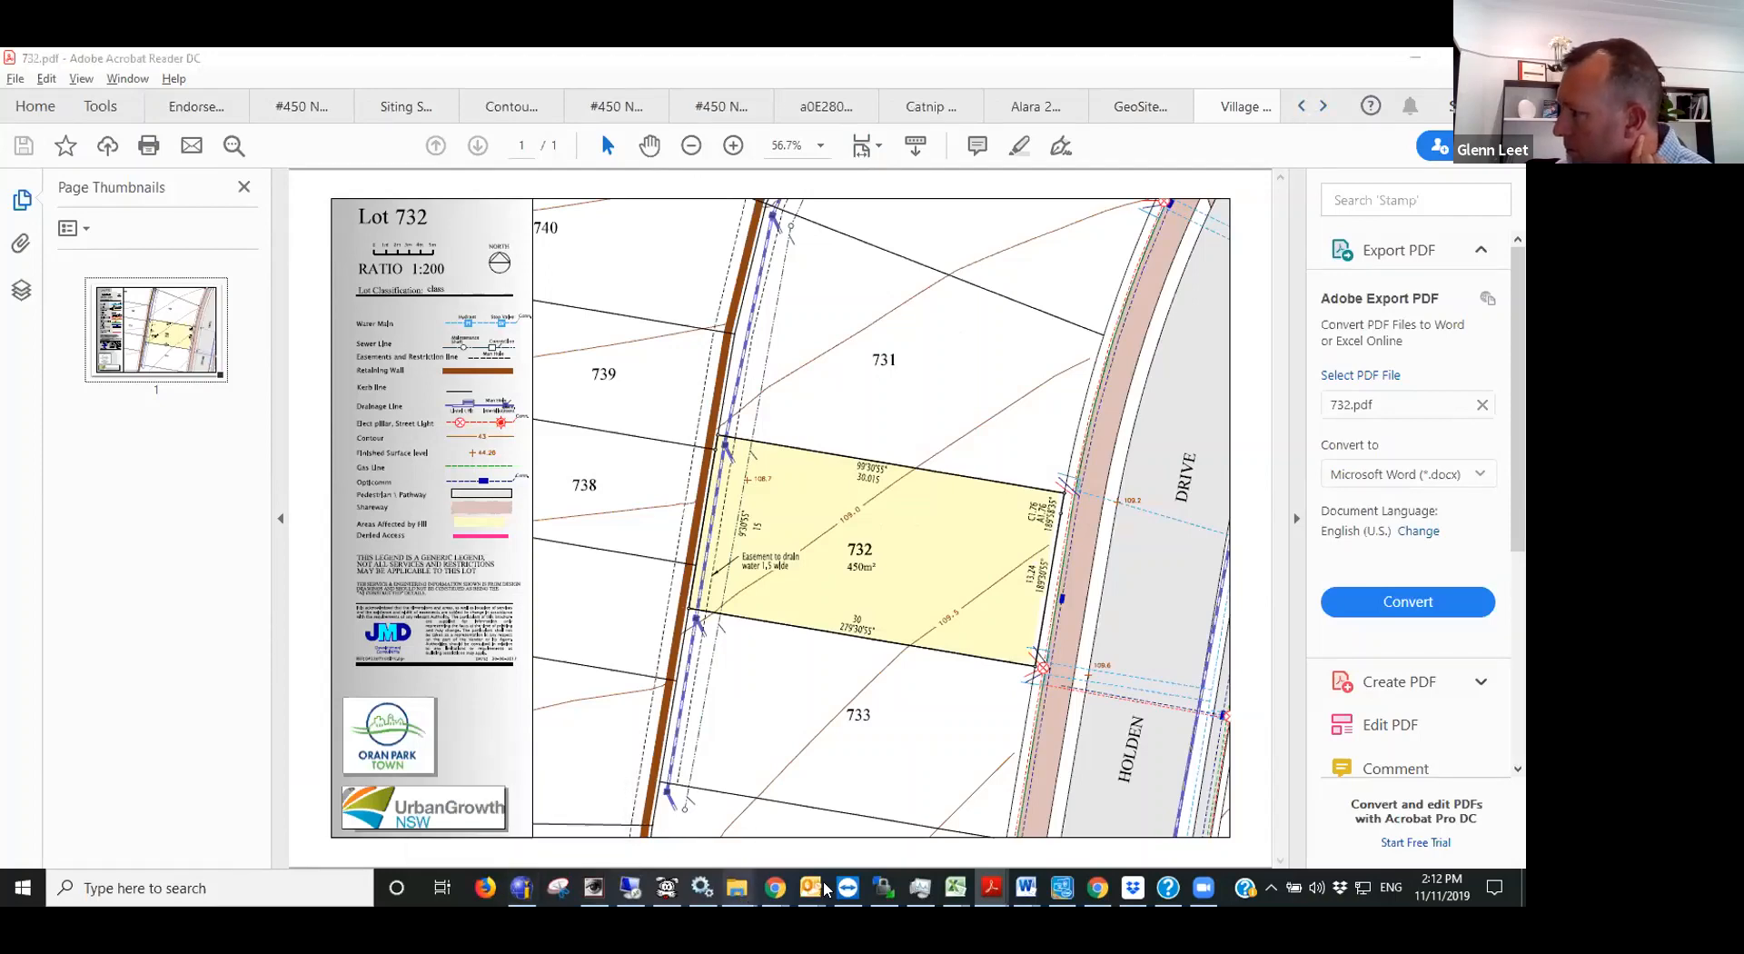
- Switch to GeoSite_Siting_Process.pdf in Chrome and review the Step 2 instructions on creating the allotment and locating the crossover
{"action": "mouse_move", "coordinate": [774, 888]}
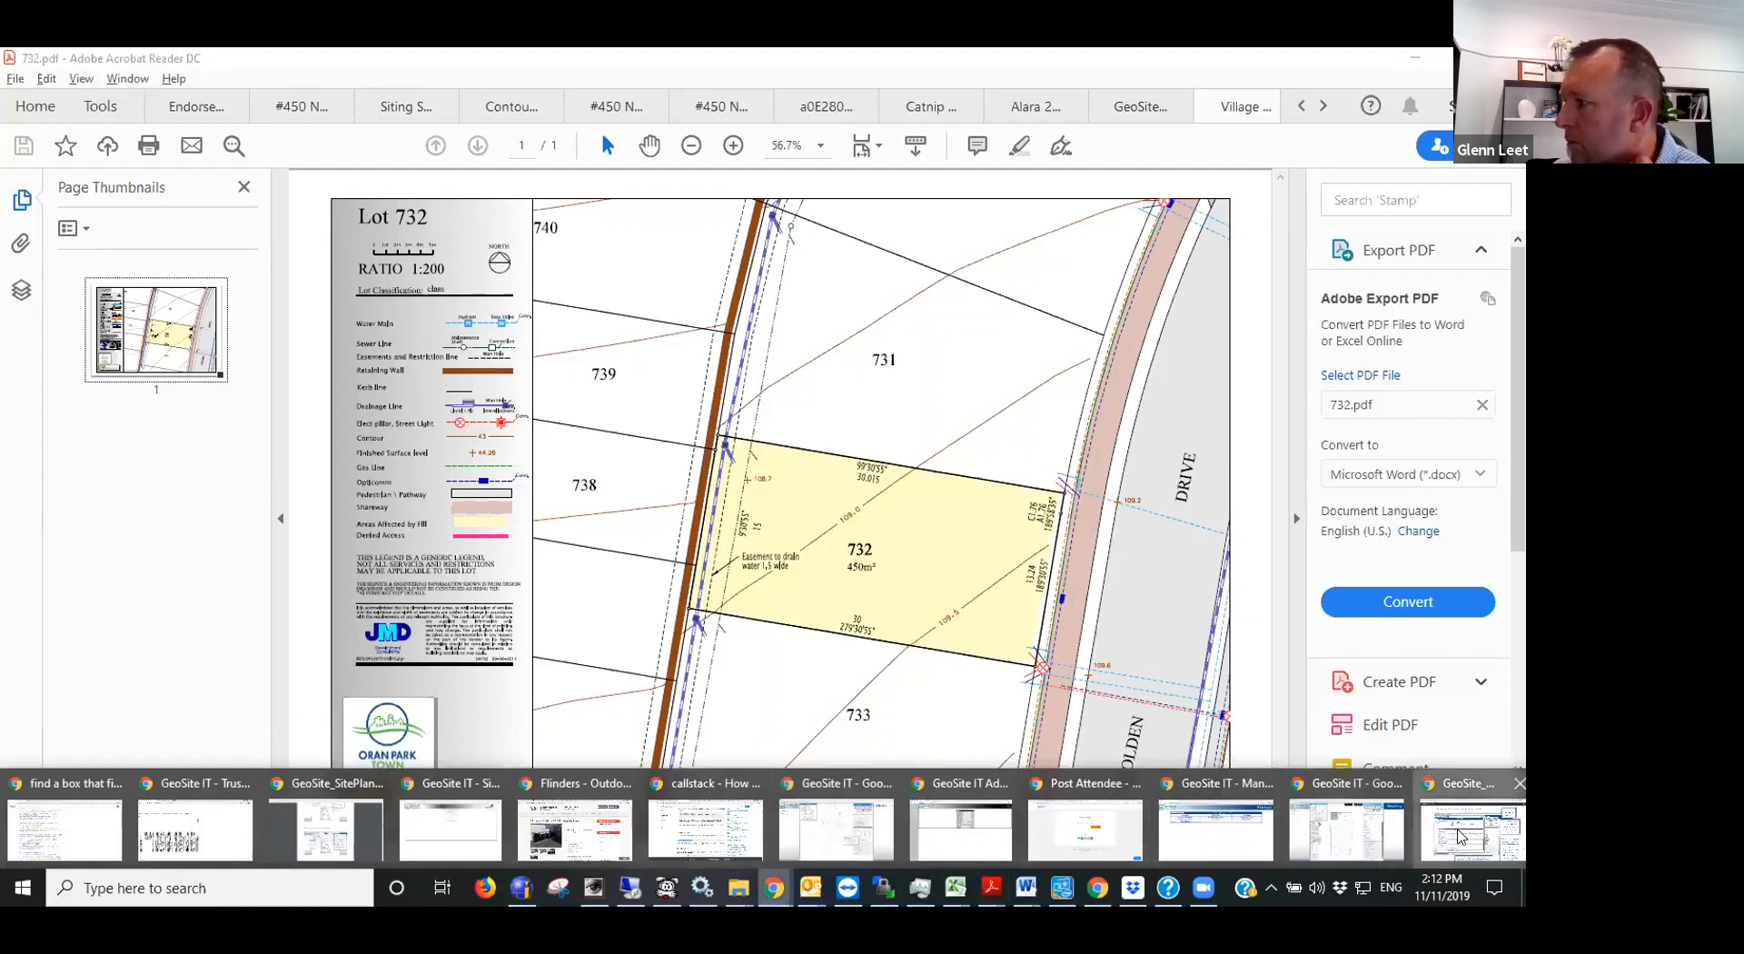
{"action": "left_click", "coordinate": [1459, 835]}
{"action": "scroll", "coordinate": [752, 460], "scroll_direction": "down", "scroll_amount": 1}
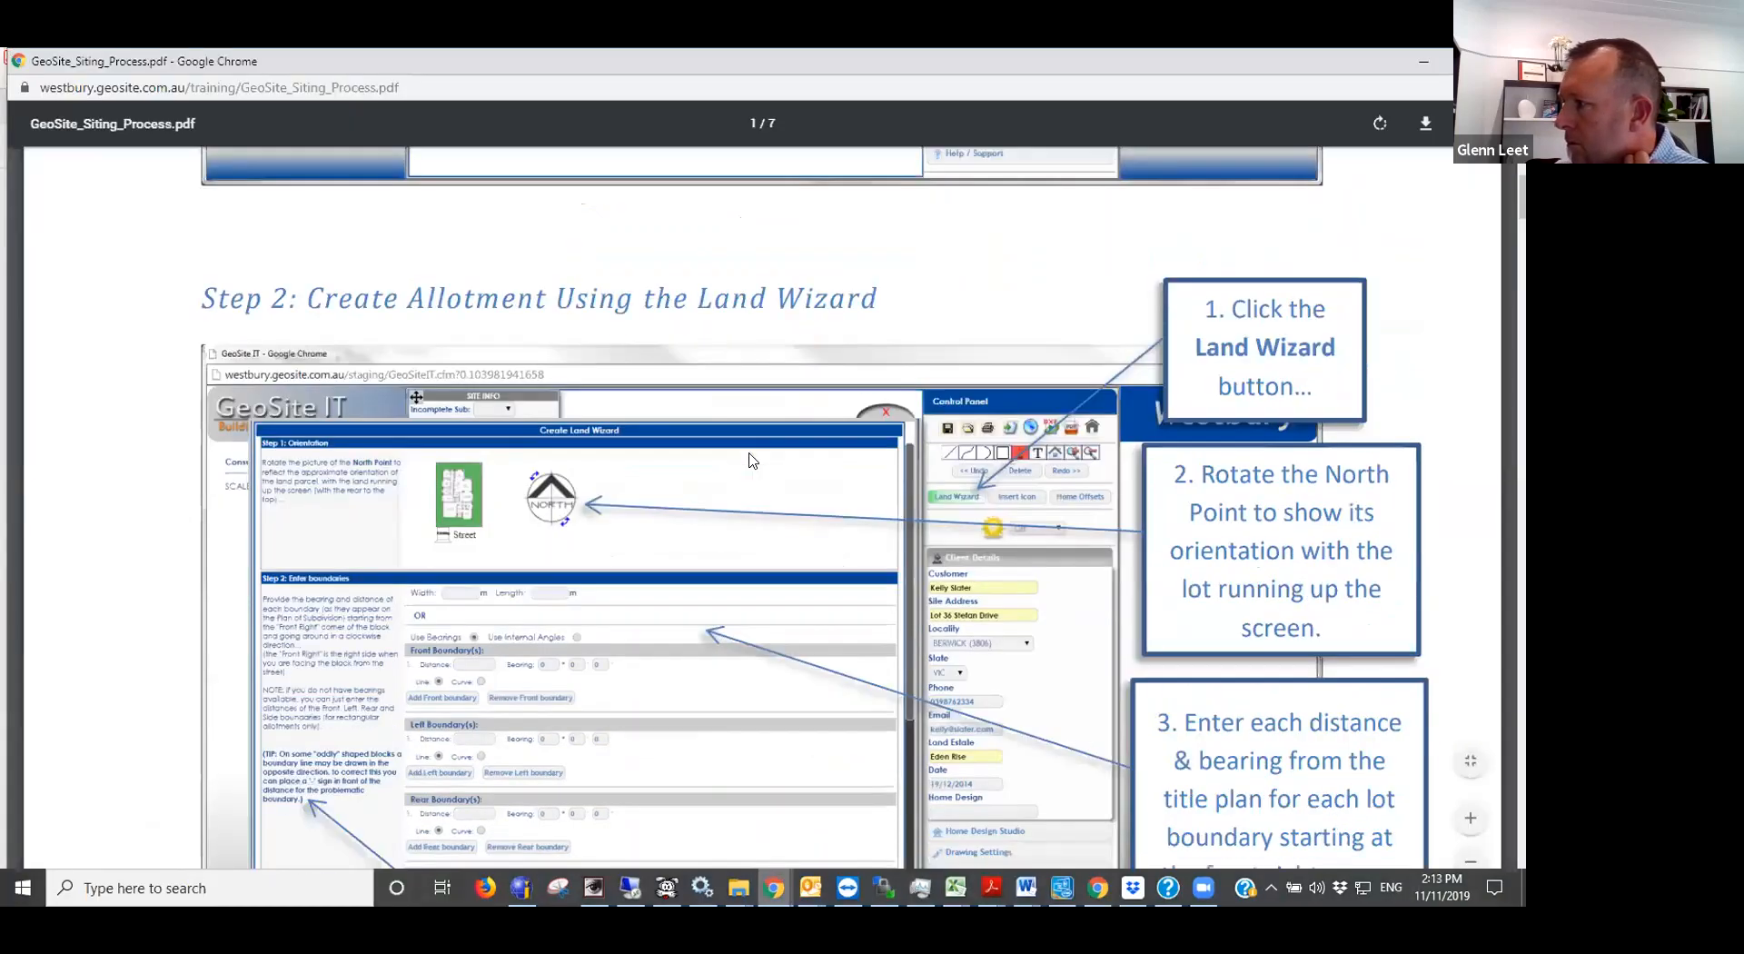
{"action": "scroll", "coordinate": [752, 460], "scroll_direction": "down", "scroll_amount": 1}
{"action": "scroll", "coordinate": [752, 461], "scroll_direction": "down", "scroll_amount": 3}
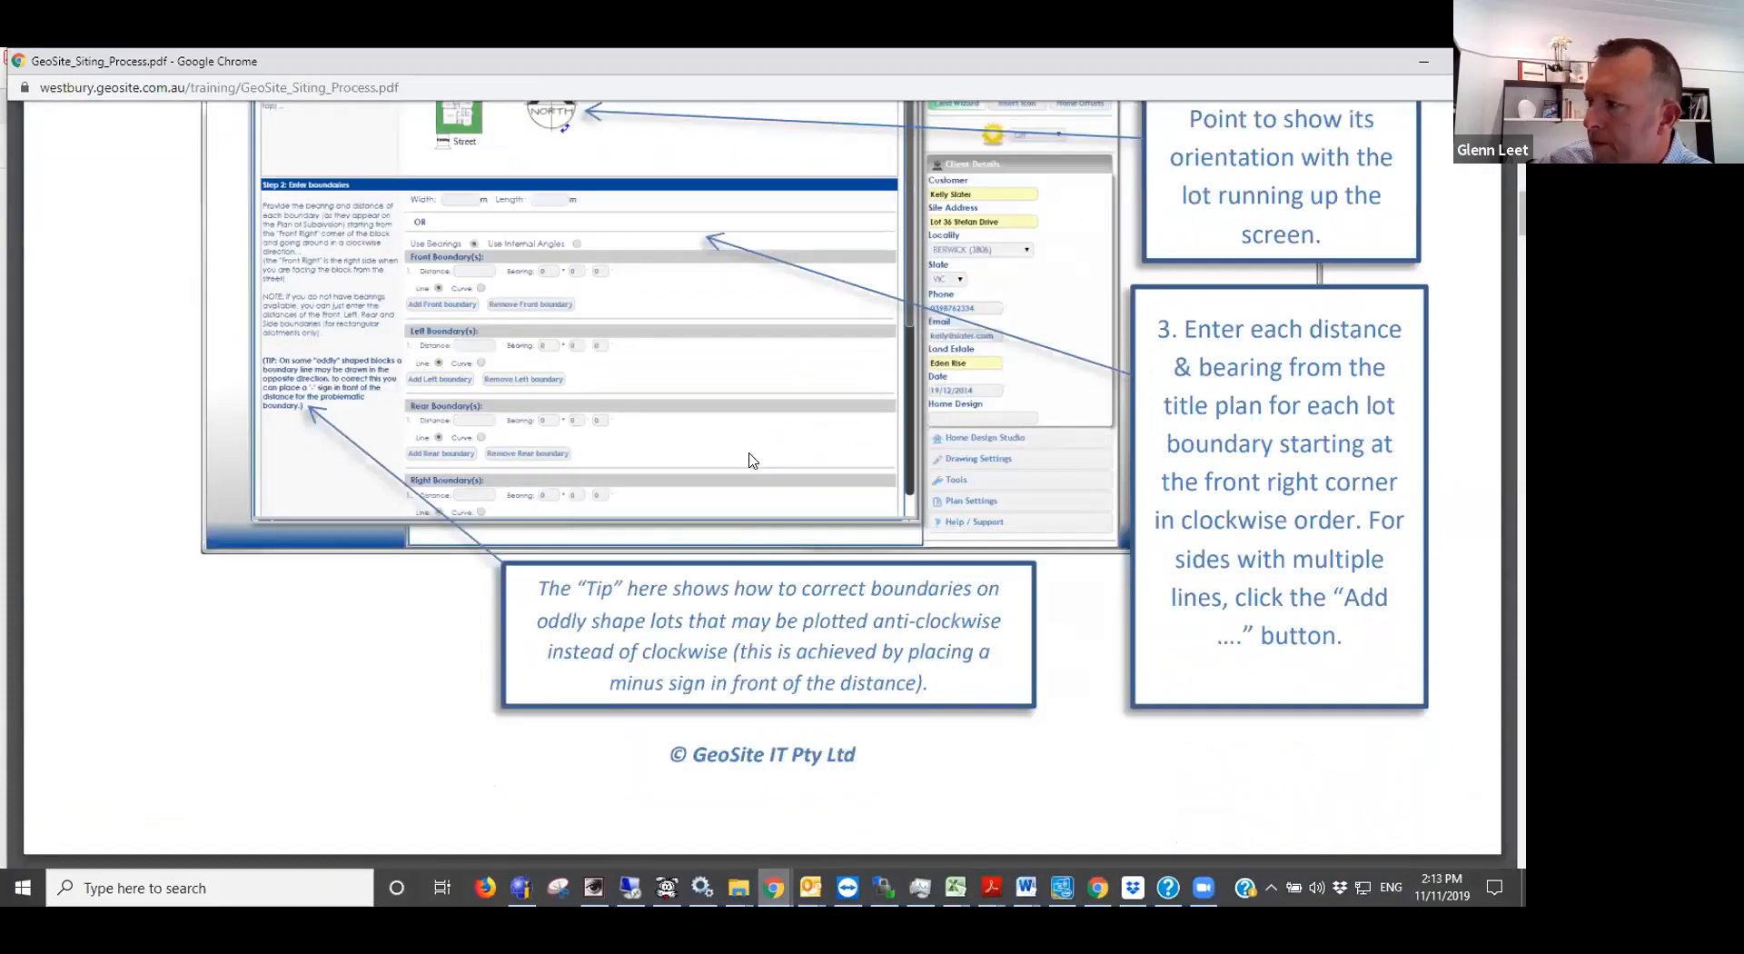
{"action": "scroll", "coordinate": [752, 461], "scroll_direction": "down", "scroll_amount": 8}
{"action": "scroll", "coordinate": [752, 461], "scroll_direction": "down", "scroll_amount": 6}
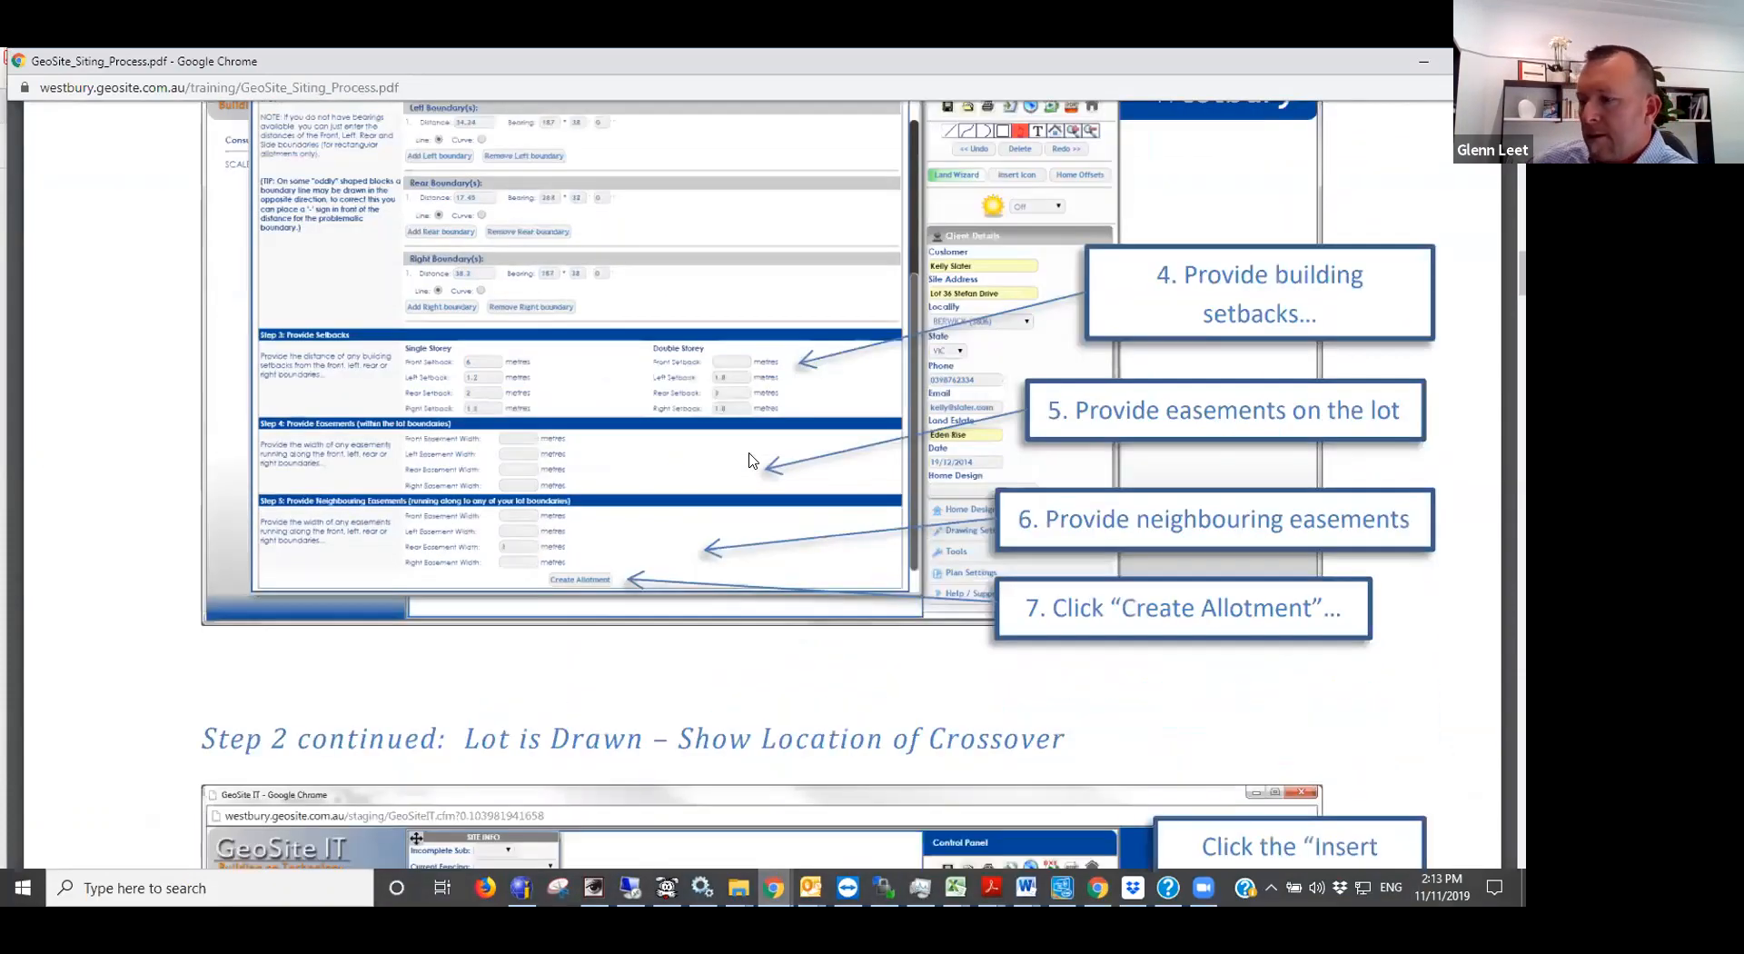
{"action": "scroll", "coordinate": [752, 461], "scroll_direction": "down", "scroll_amount": 1}
{"action": "scroll", "coordinate": [754, 461], "scroll_direction": "down", "scroll_amount": 9}
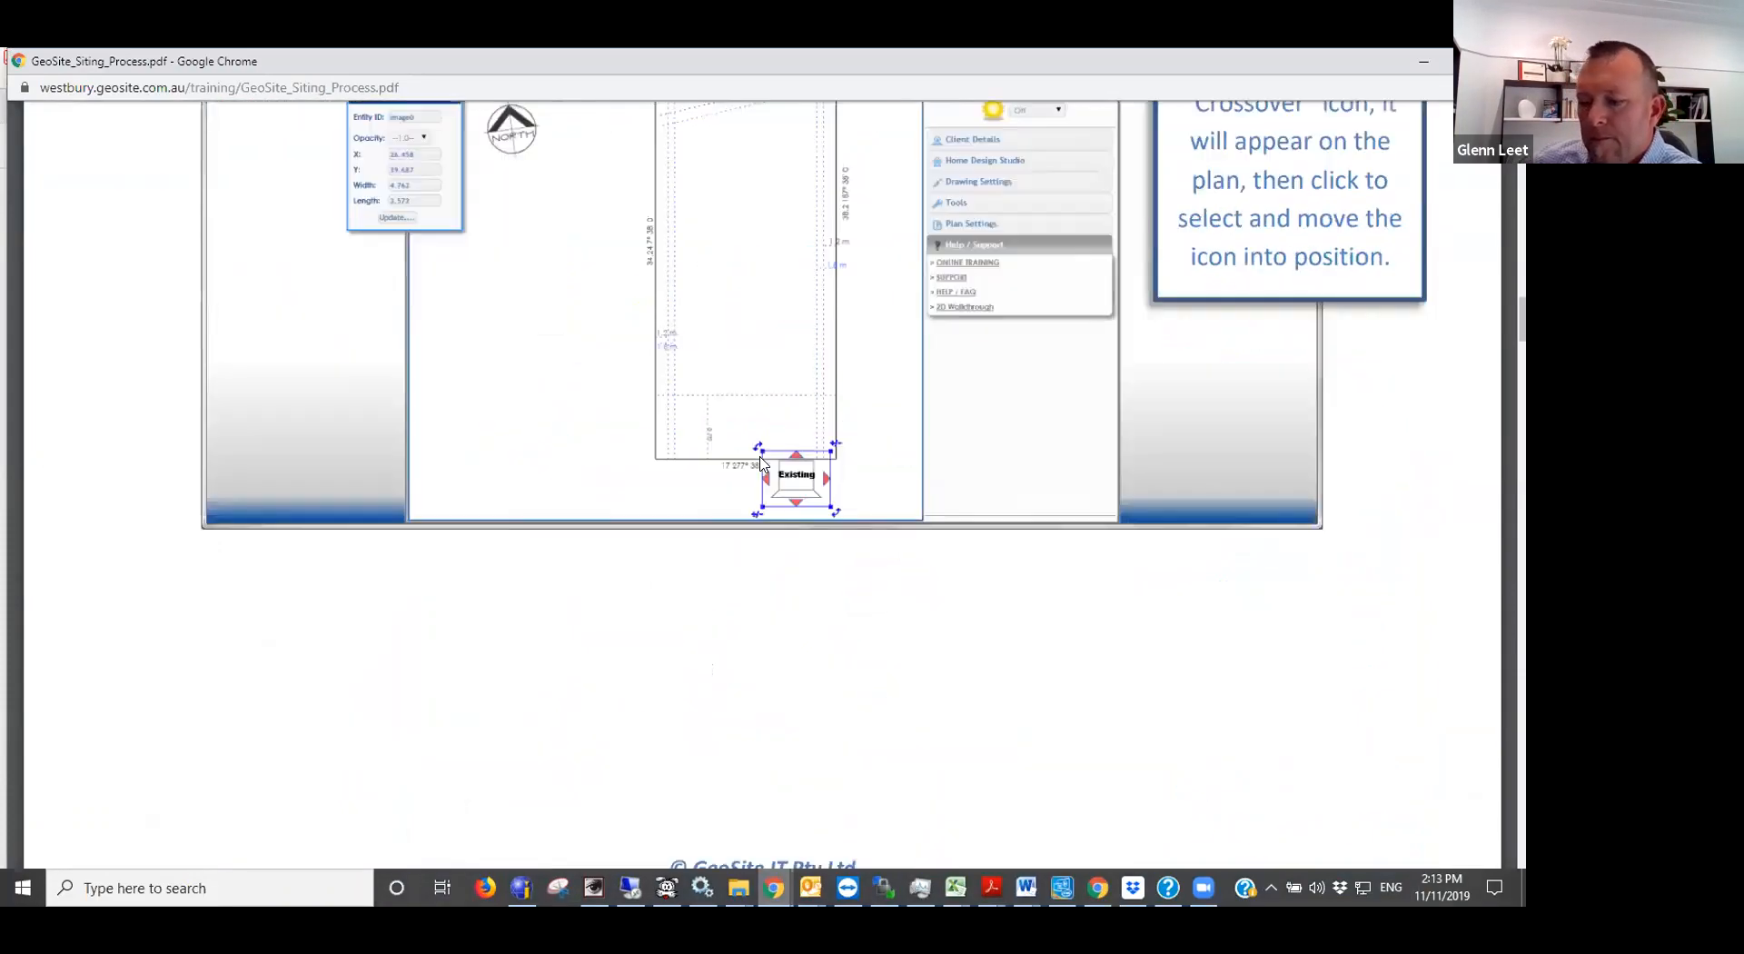
{"action": "scroll", "coordinate": [761, 463], "scroll_direction": "up", "scroll_amount": 4}
{"action": "scroll", "coordinate": [761, 463], "scroll_direction": "up", "scroll_amount": 1}
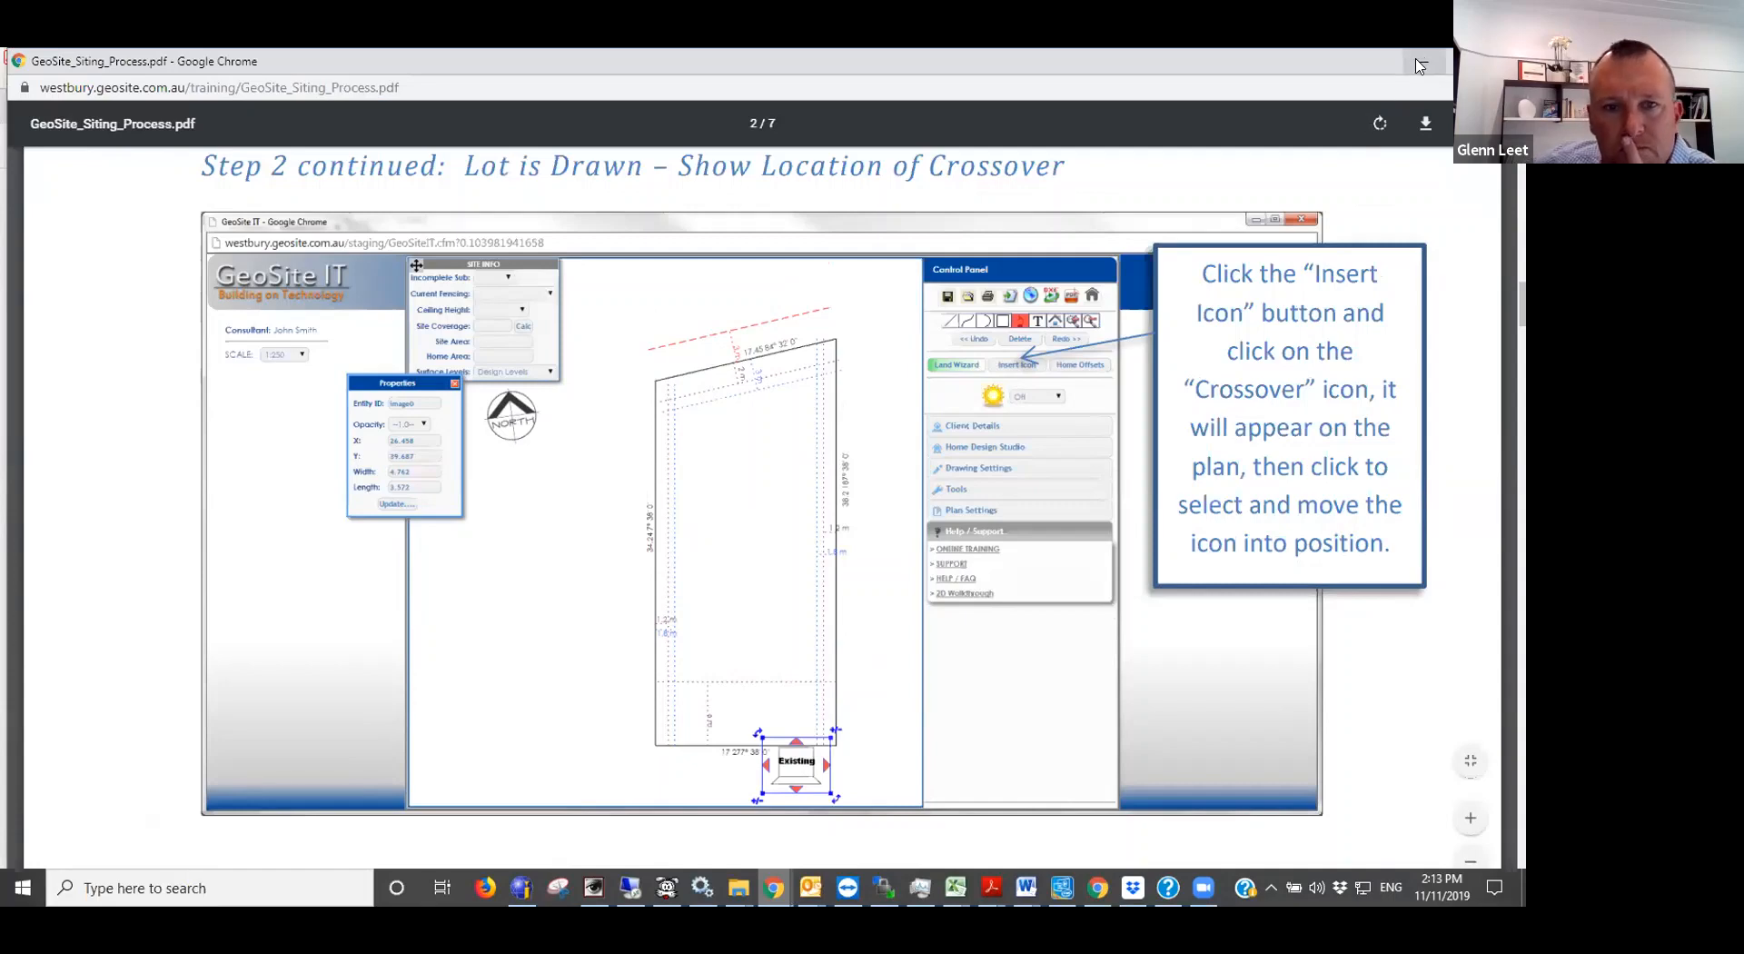
{"action": "left_click", "coordinate": [1419, 66]}
- Switch back to the GeoSite IT siting and place a Proposed Crossover icon outside the front boundary at its left end
{"action": "mouse_move", "coordinate": [773, 887]}
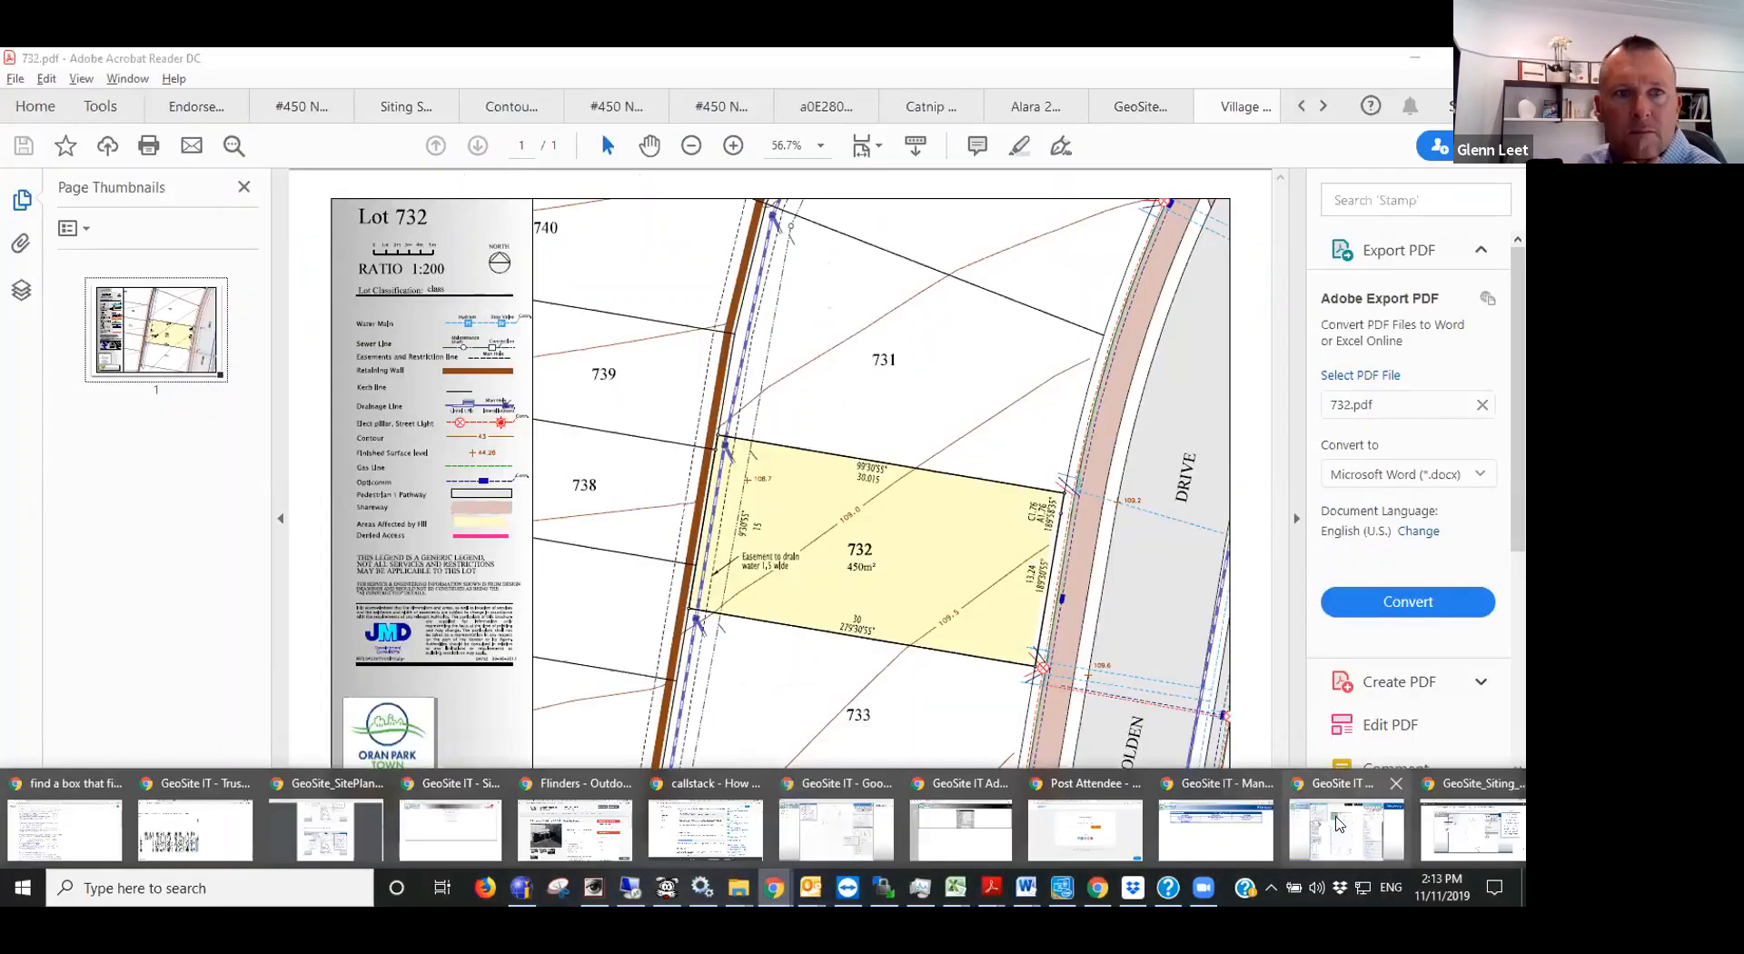
{"action": "left_click", "coordinate": [1346, 828]}
{"action": "left_click", "coordinate": [1111, 258]}
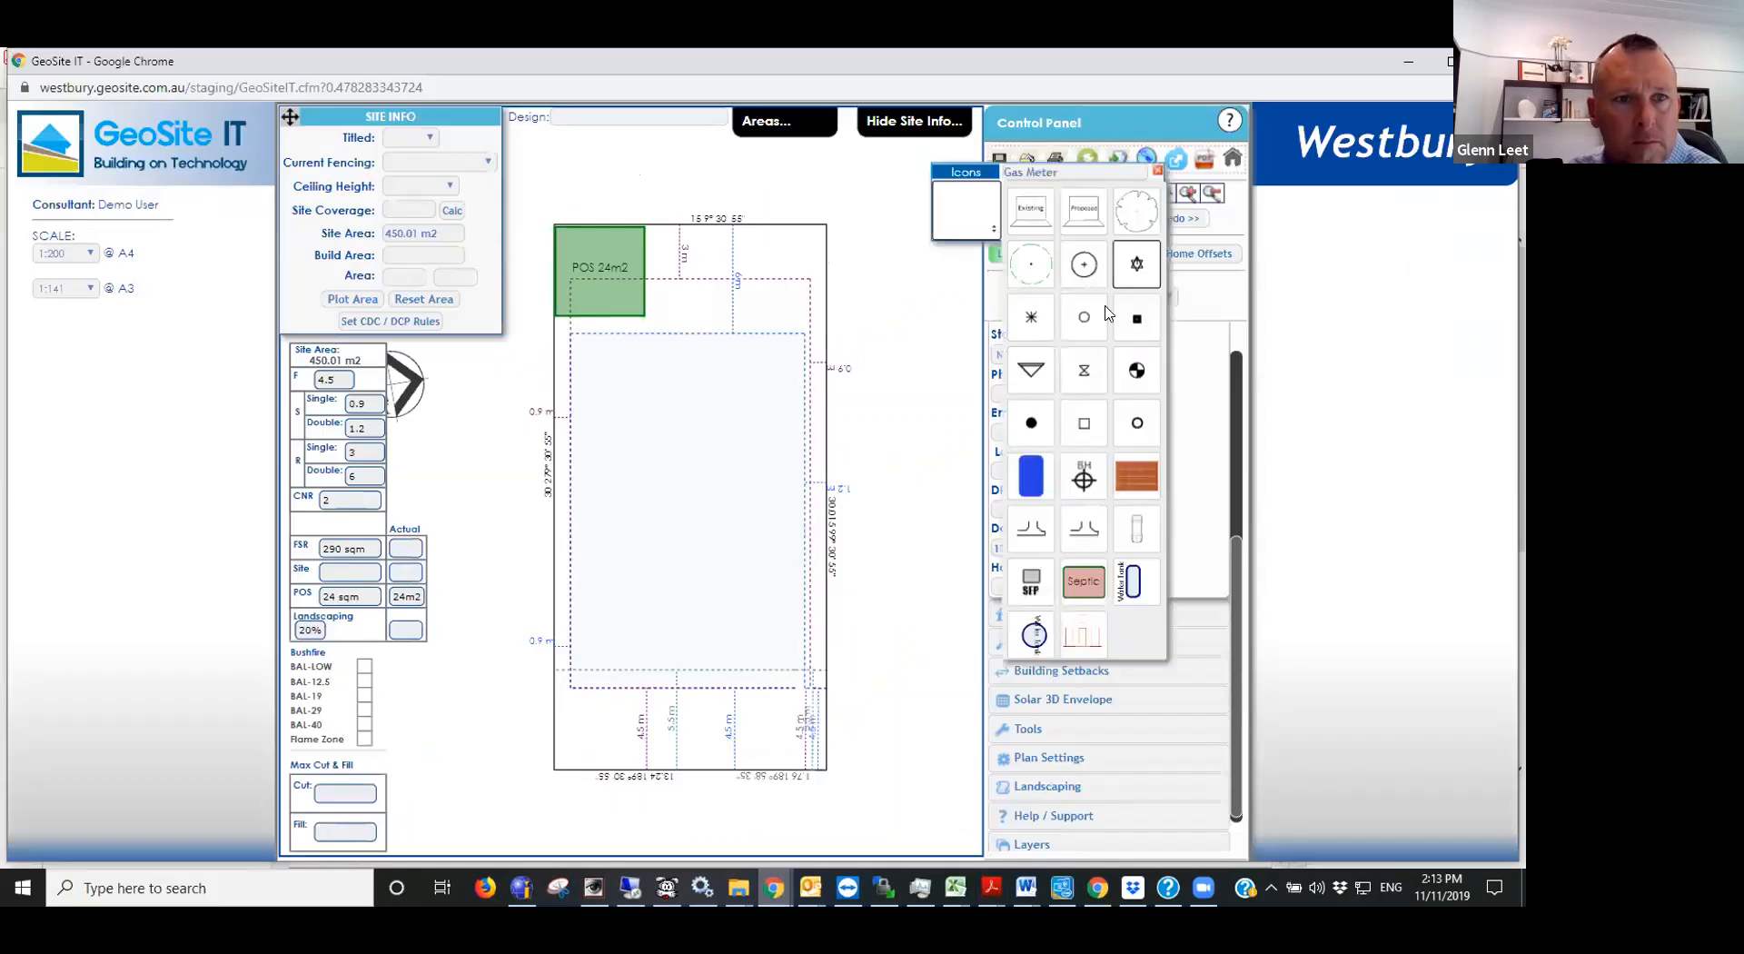
{"action": "left_click", "coordinate": [1083, 211]}
{"action": "left_click", "coordinate": [706, 713]}
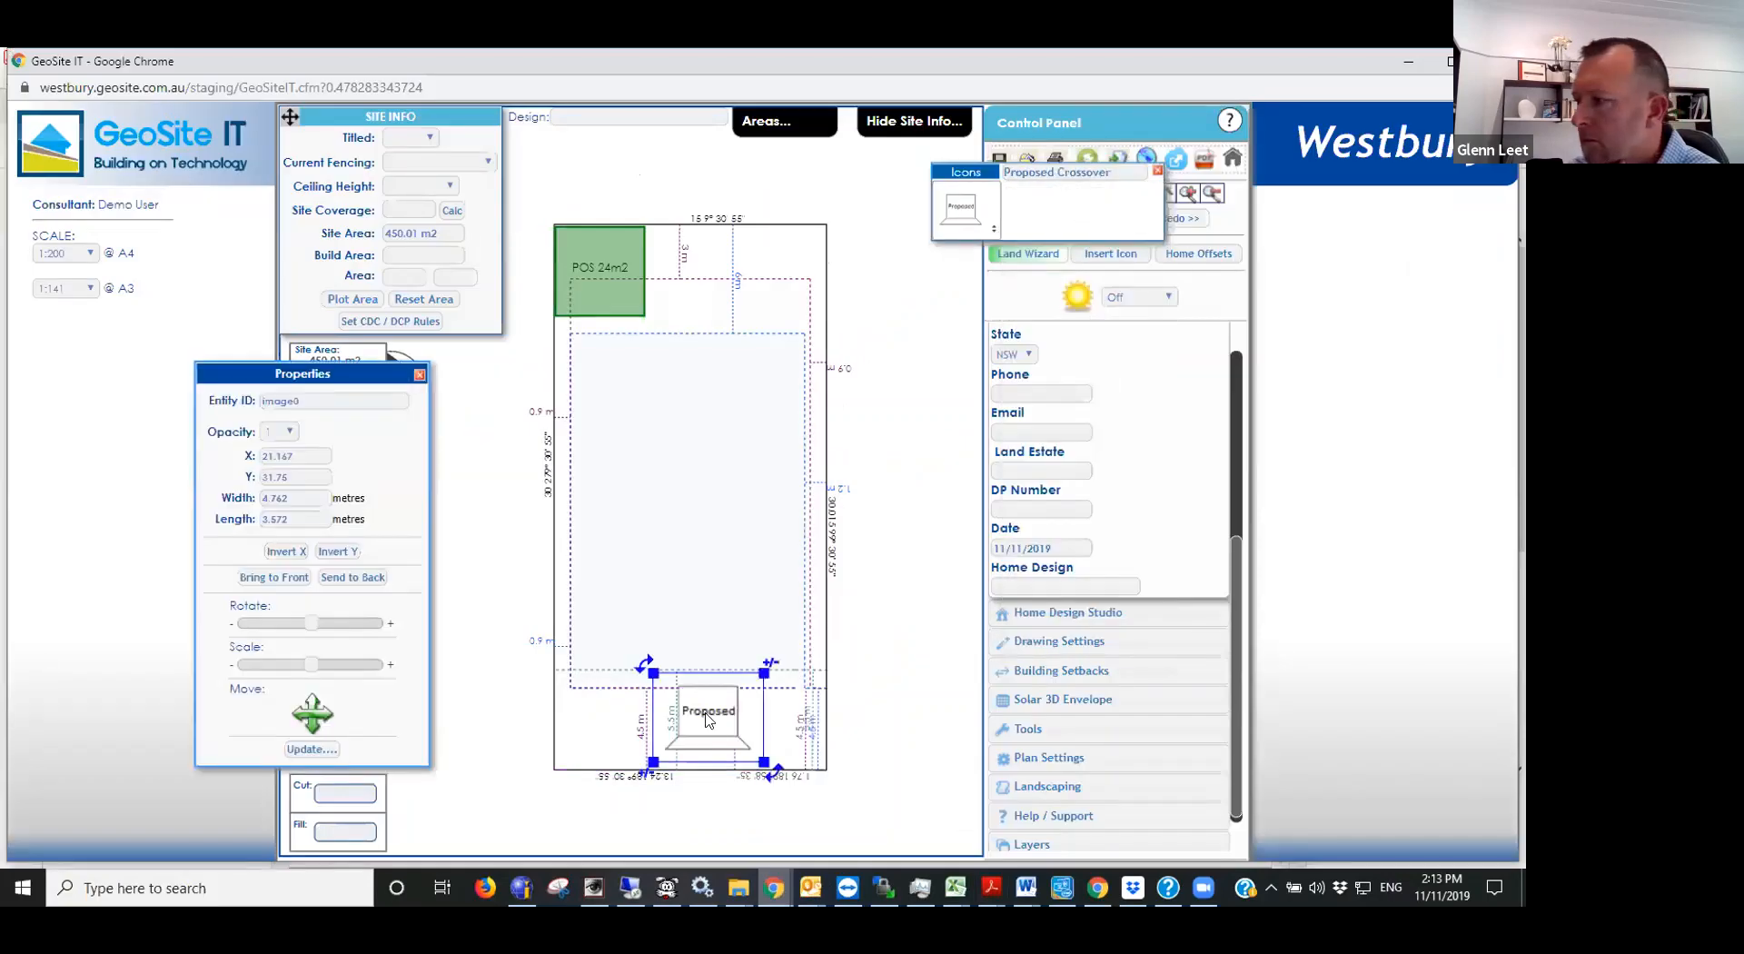
{"action": "left_click_drag", "start_coordinate": [709, 715], "coordinate": [604, 798]}
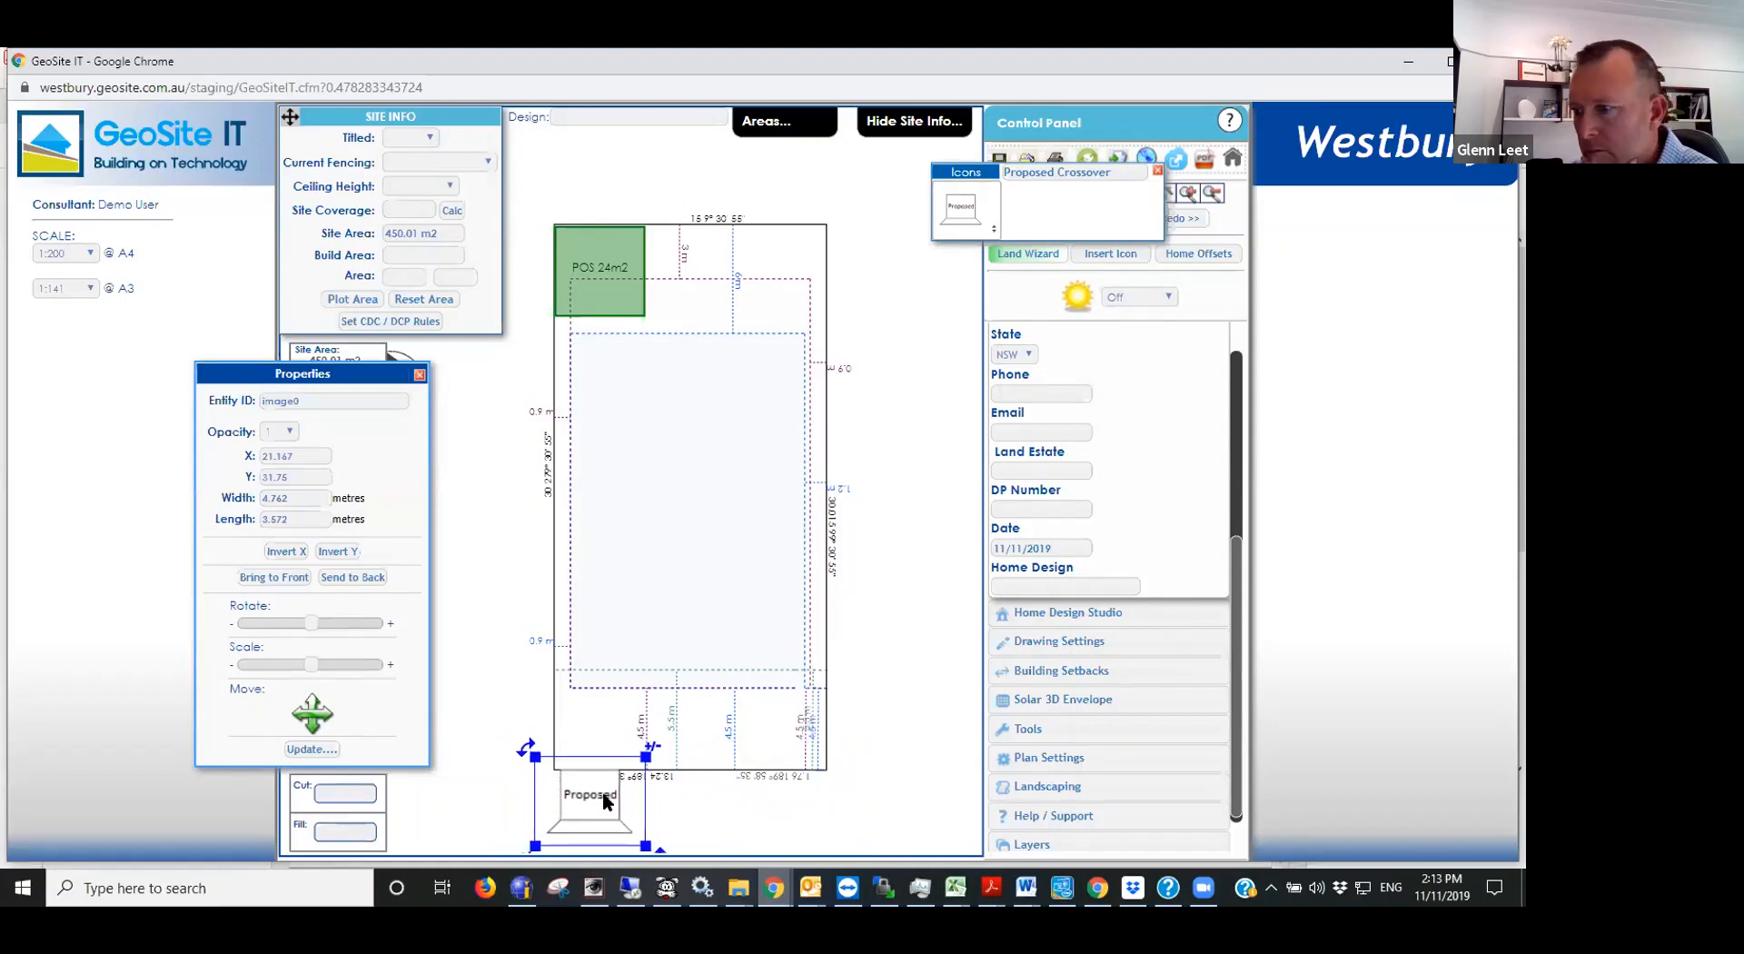
{"action": "left_click", "coordinate": [944, 520]}
{"action": "left_click", "coordinate": [1159, 172]}
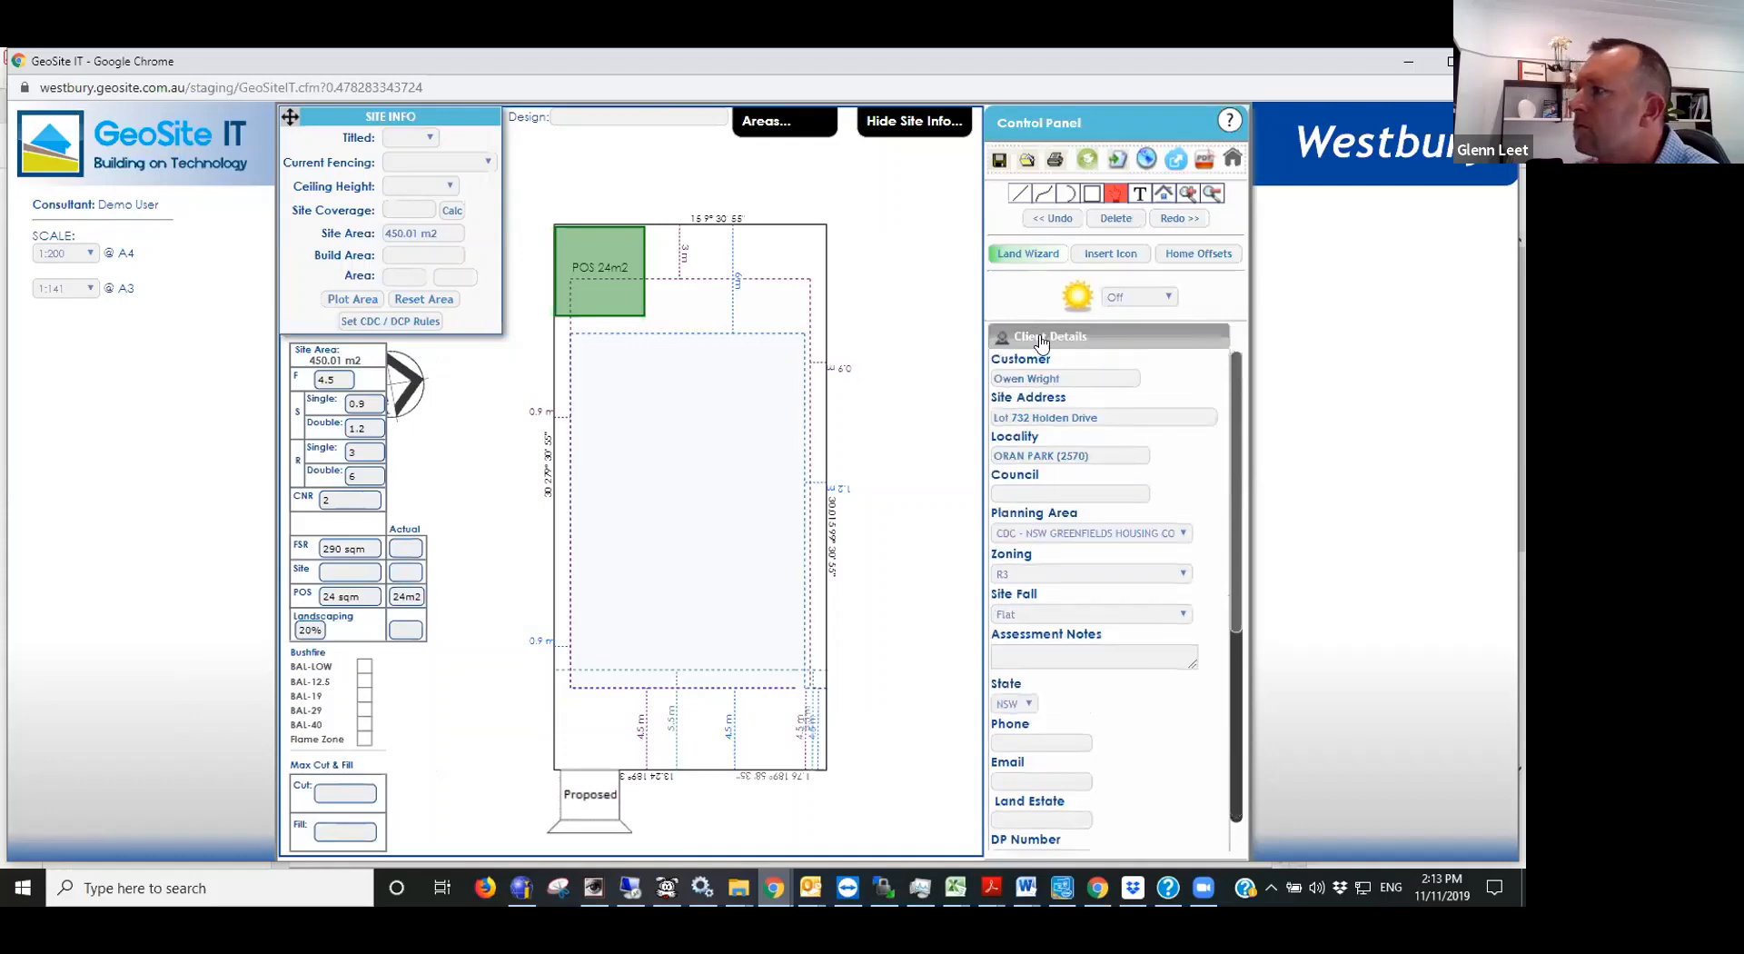
- Open the Home Design Studio settings and view the available home designs and home series, keeping the Millenium series
{"action": "left_click", "coordinate": [1041, 339]}
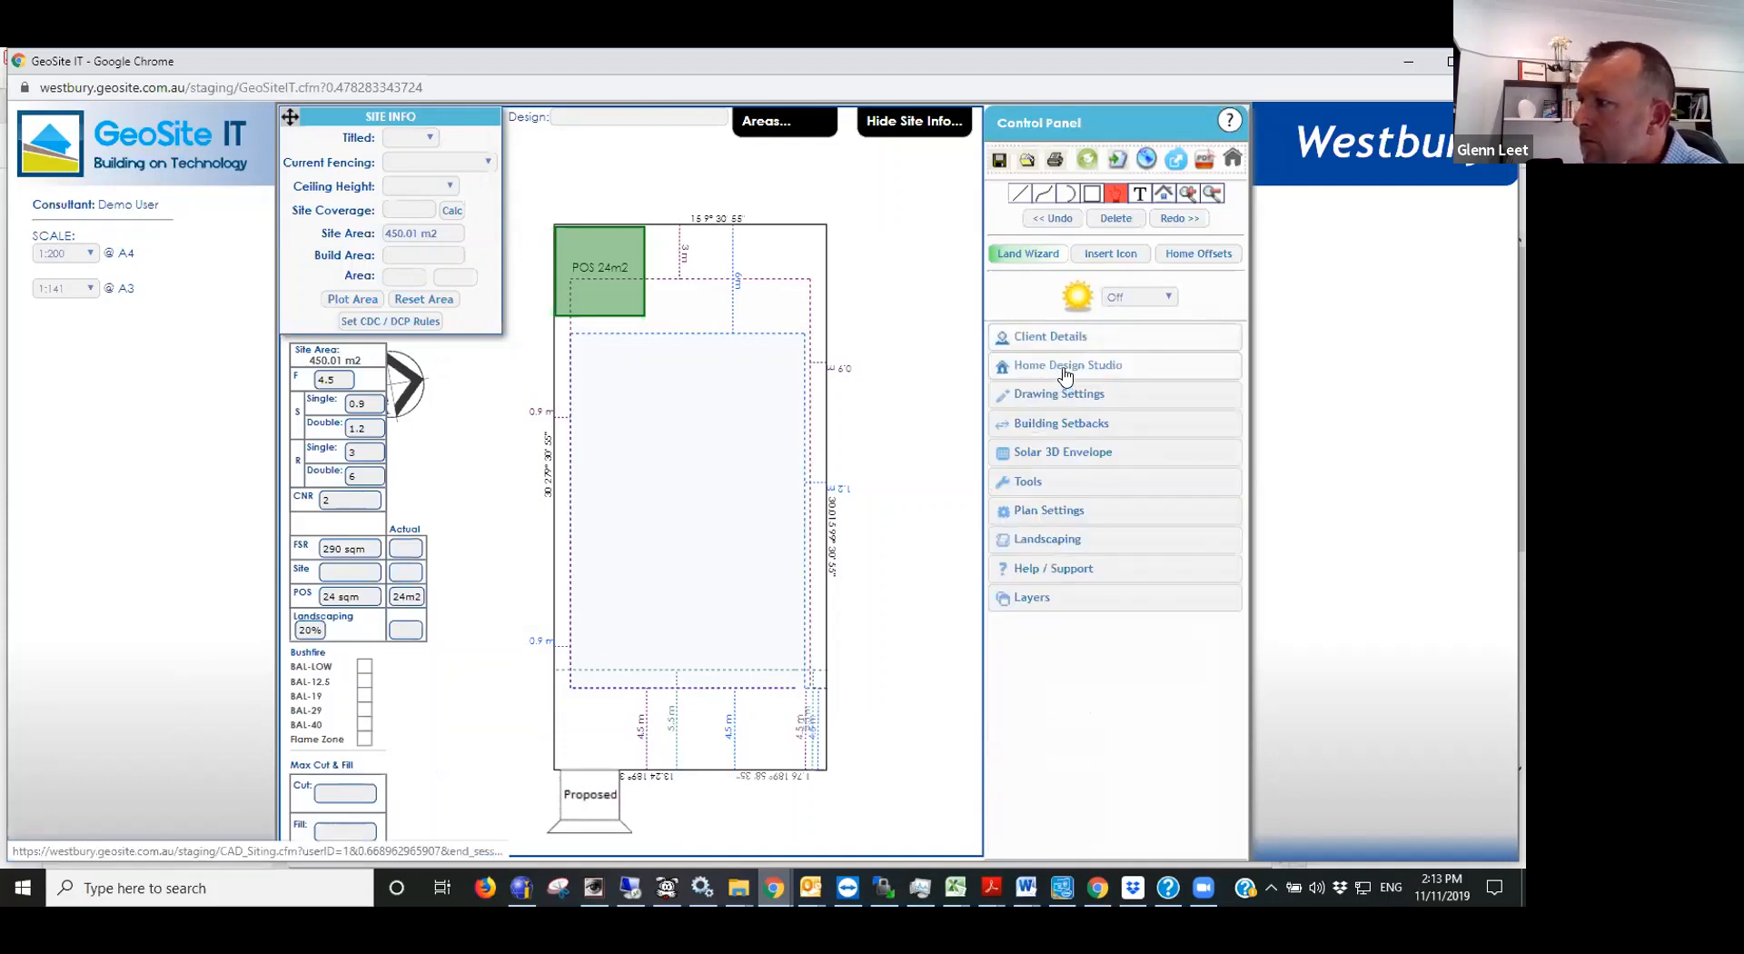
{"action": "left_click", "coordinate": [1065, 366]}
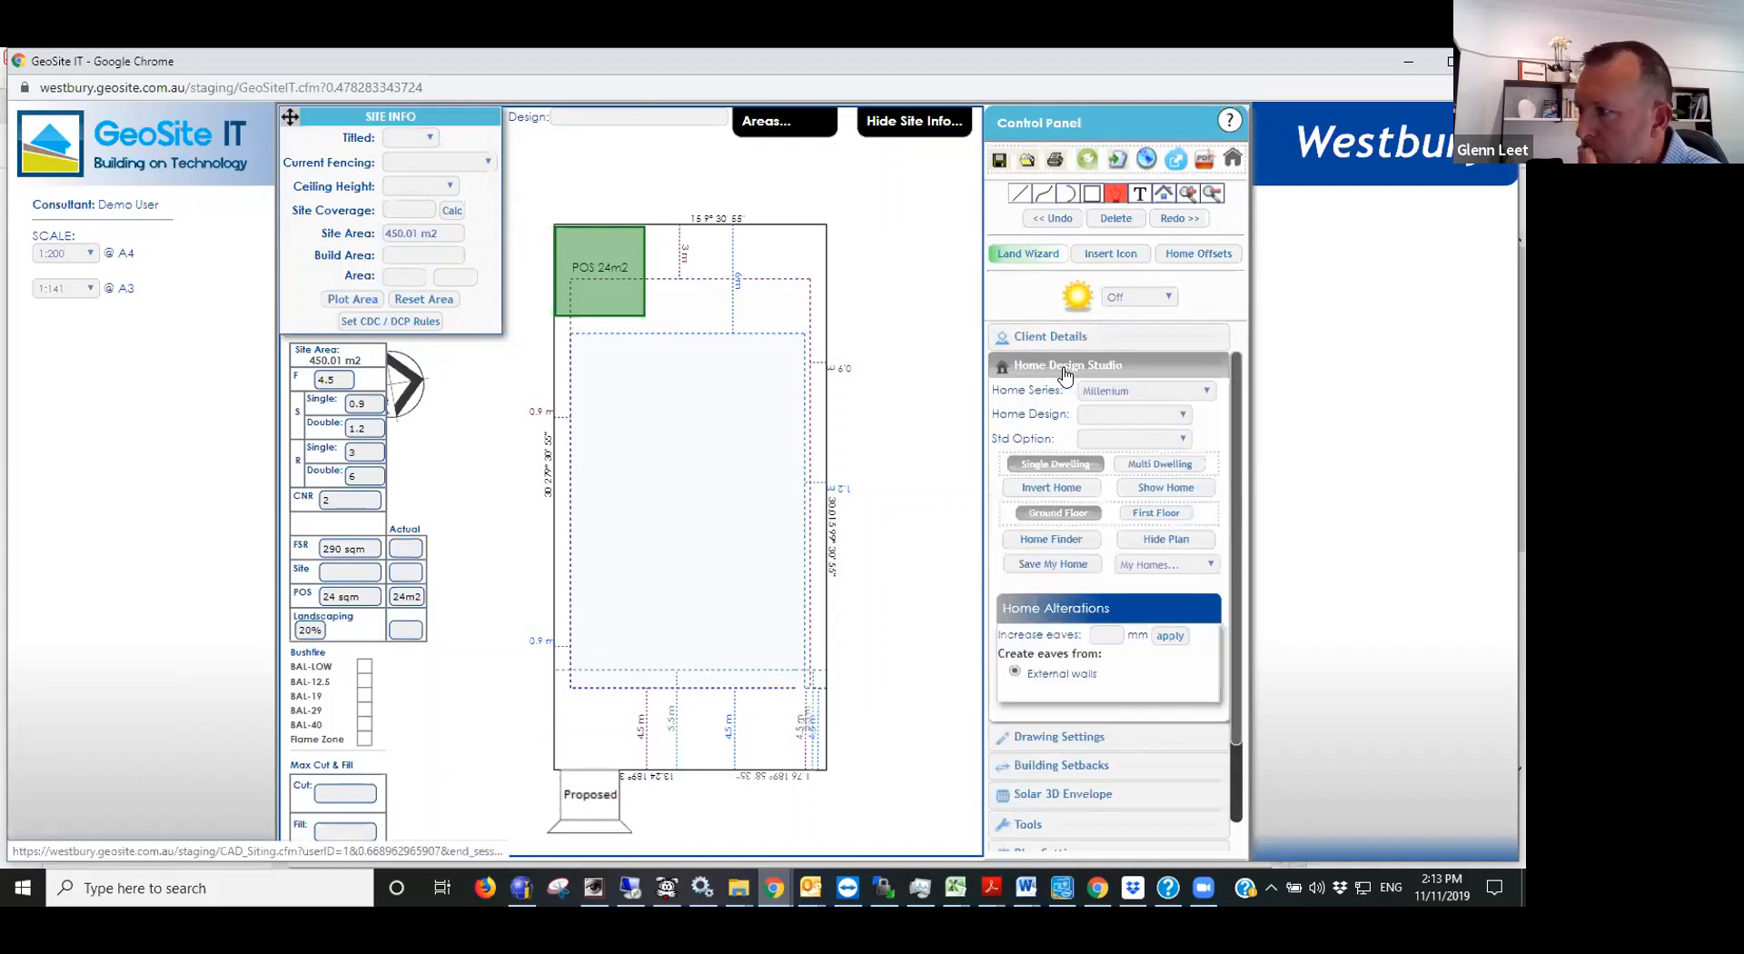
{"action": "left_click", "coordinate": [1124, 414]}
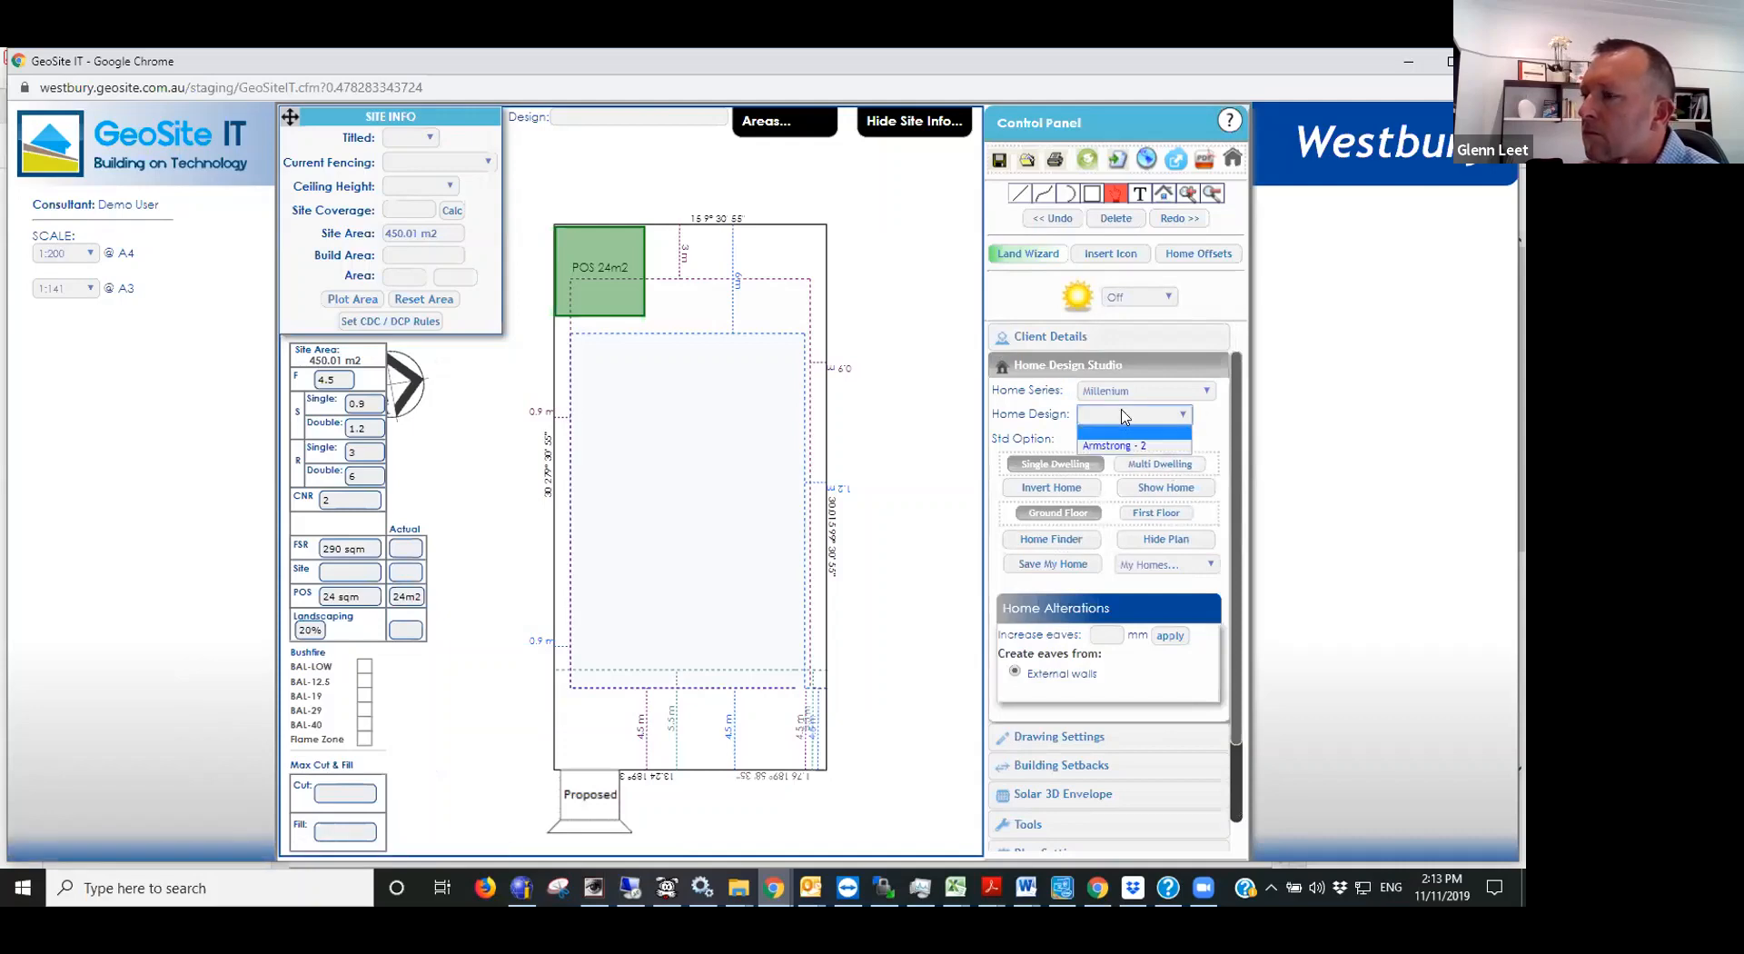
{"action": "left_click", "coordinate": [1020, 410]}
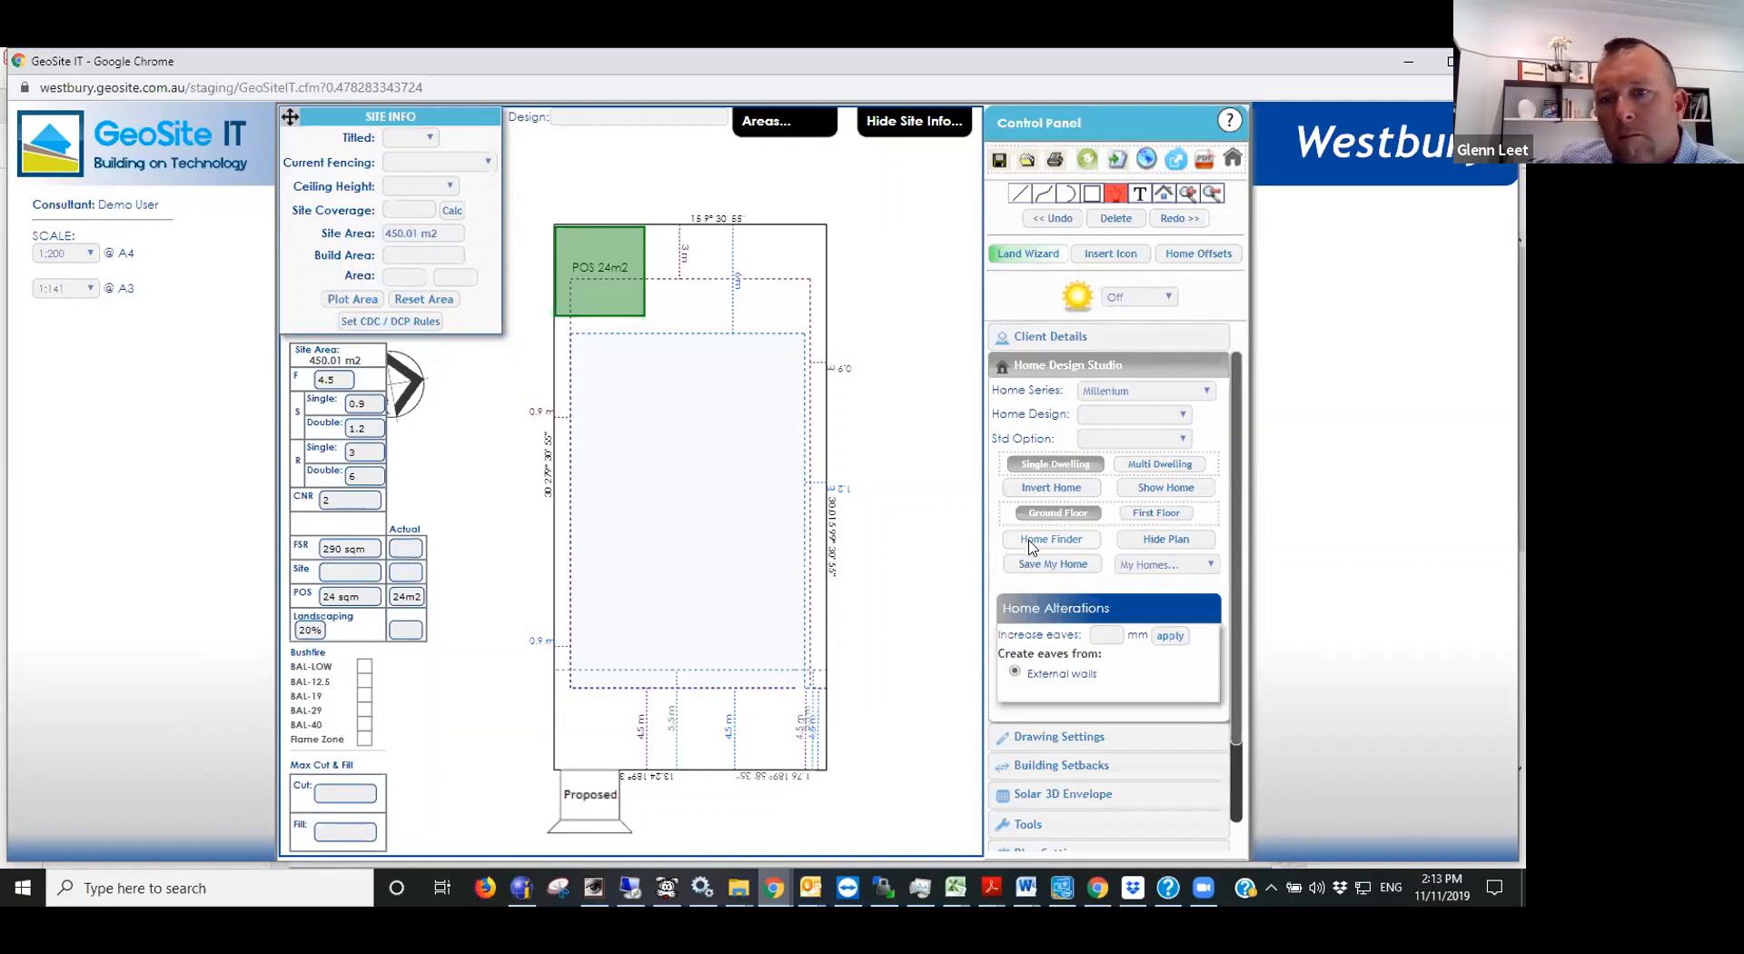
{"action": "left_click", "coordinate": [1119, 416]}
{"action": "left_click", "coordinate": [1030, 432]}
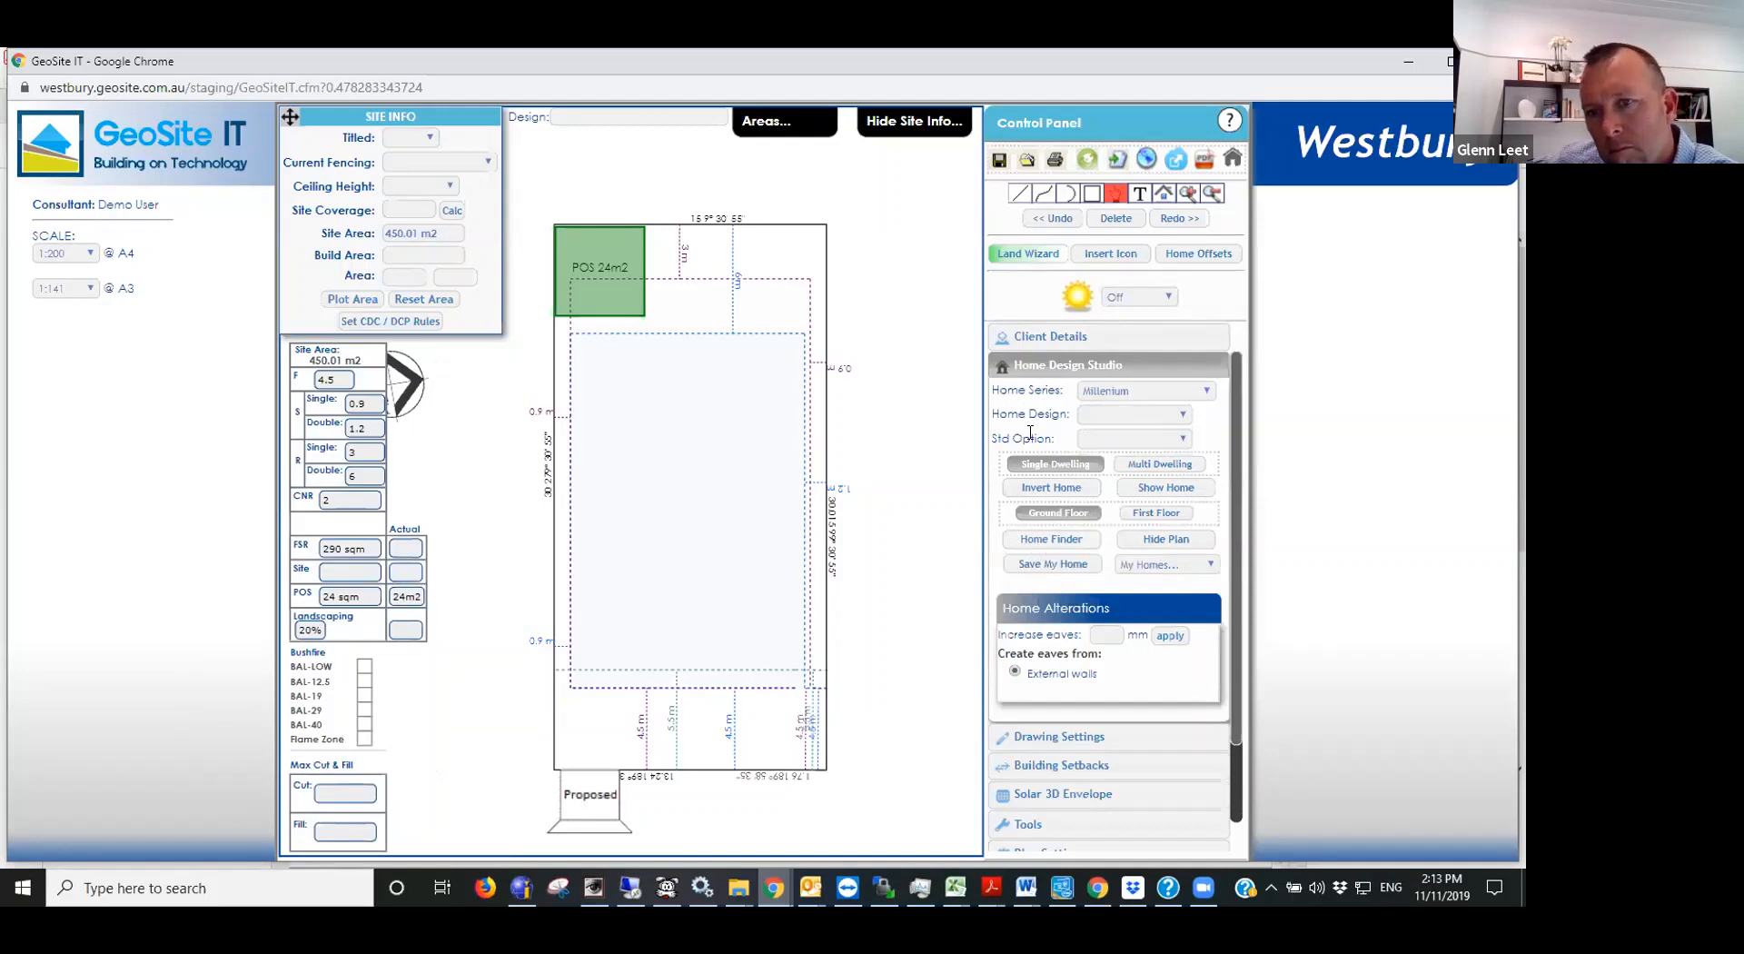
{"action": "left_click", "coordinate": [1107, 390]}
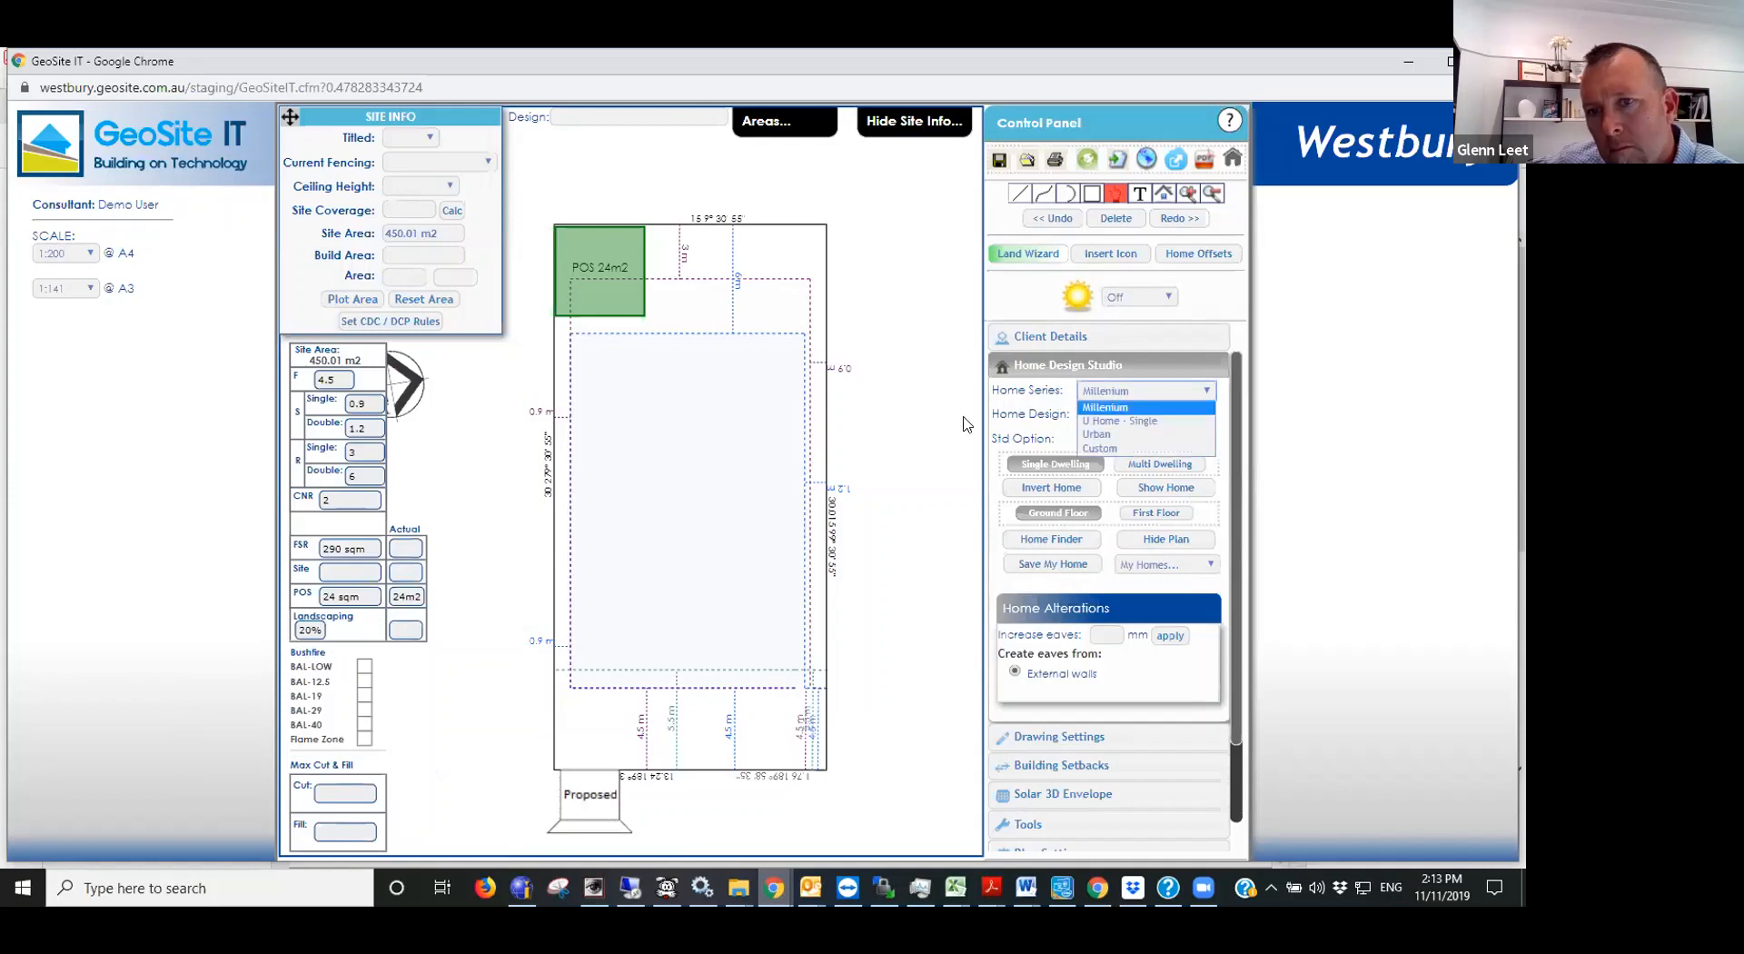
{"action": "left_click", "coordinate": [1039, 414]}
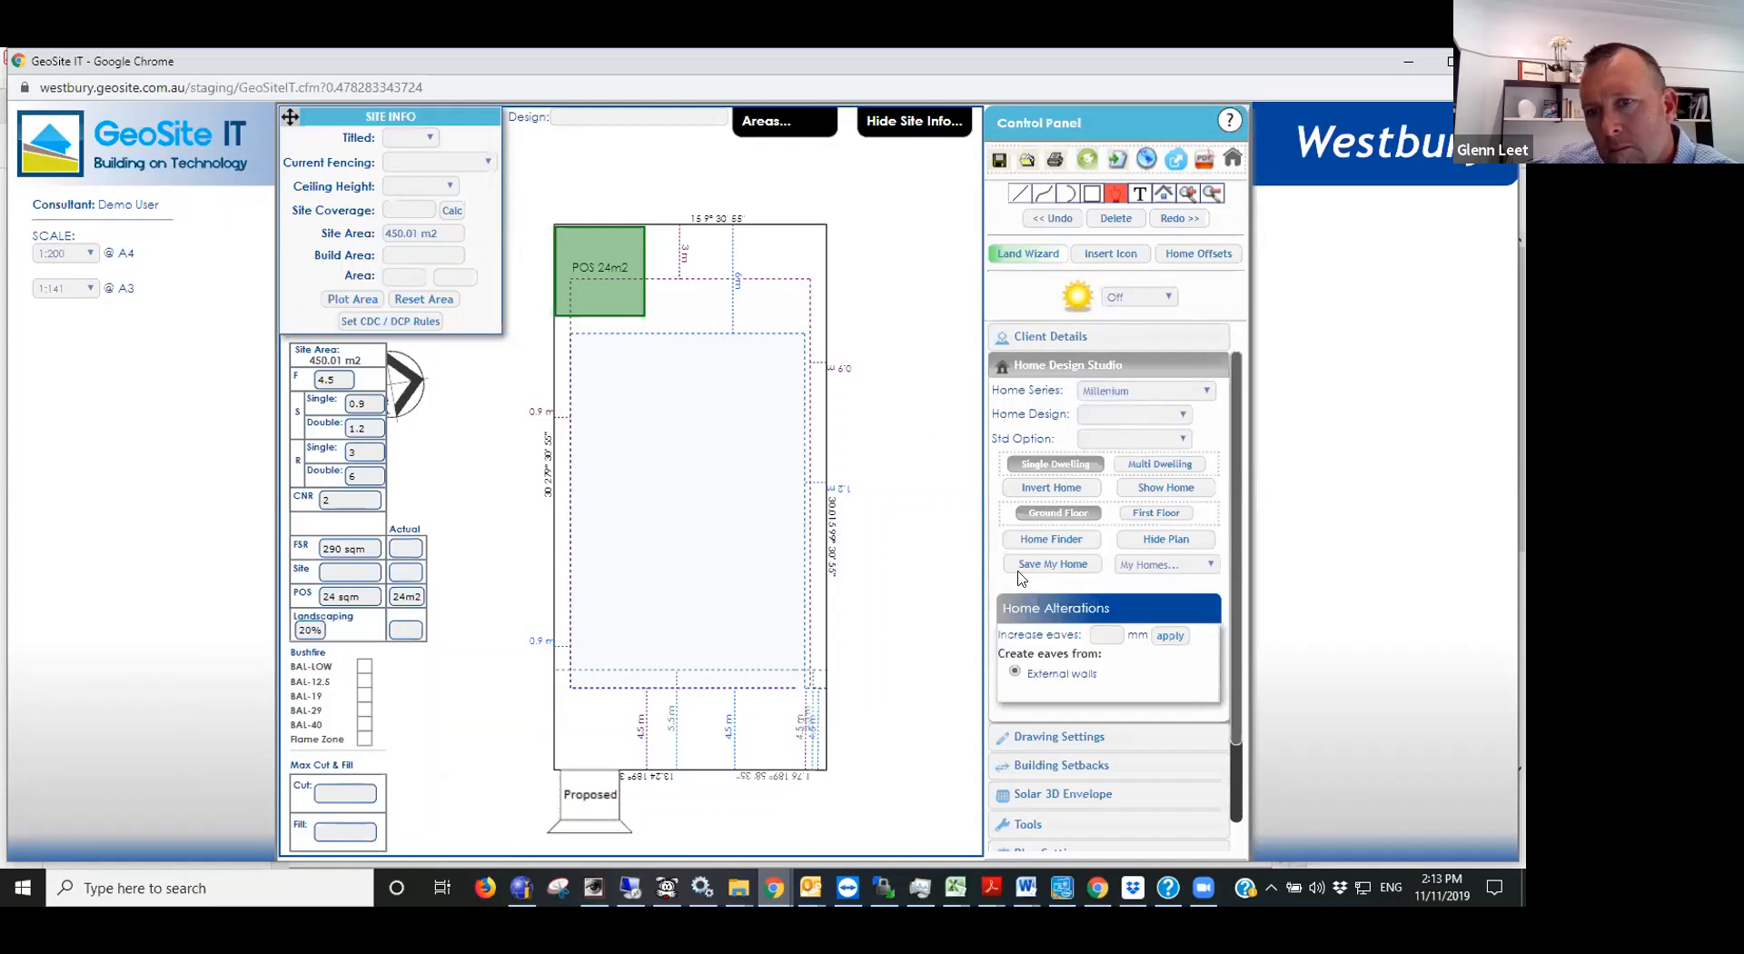
- Search the Home Finder for single-storey homes of any series using the prefilled setbacks and 60% site coverage, and close it
{"action": "left_click", "coordinate": [1054, 539]}
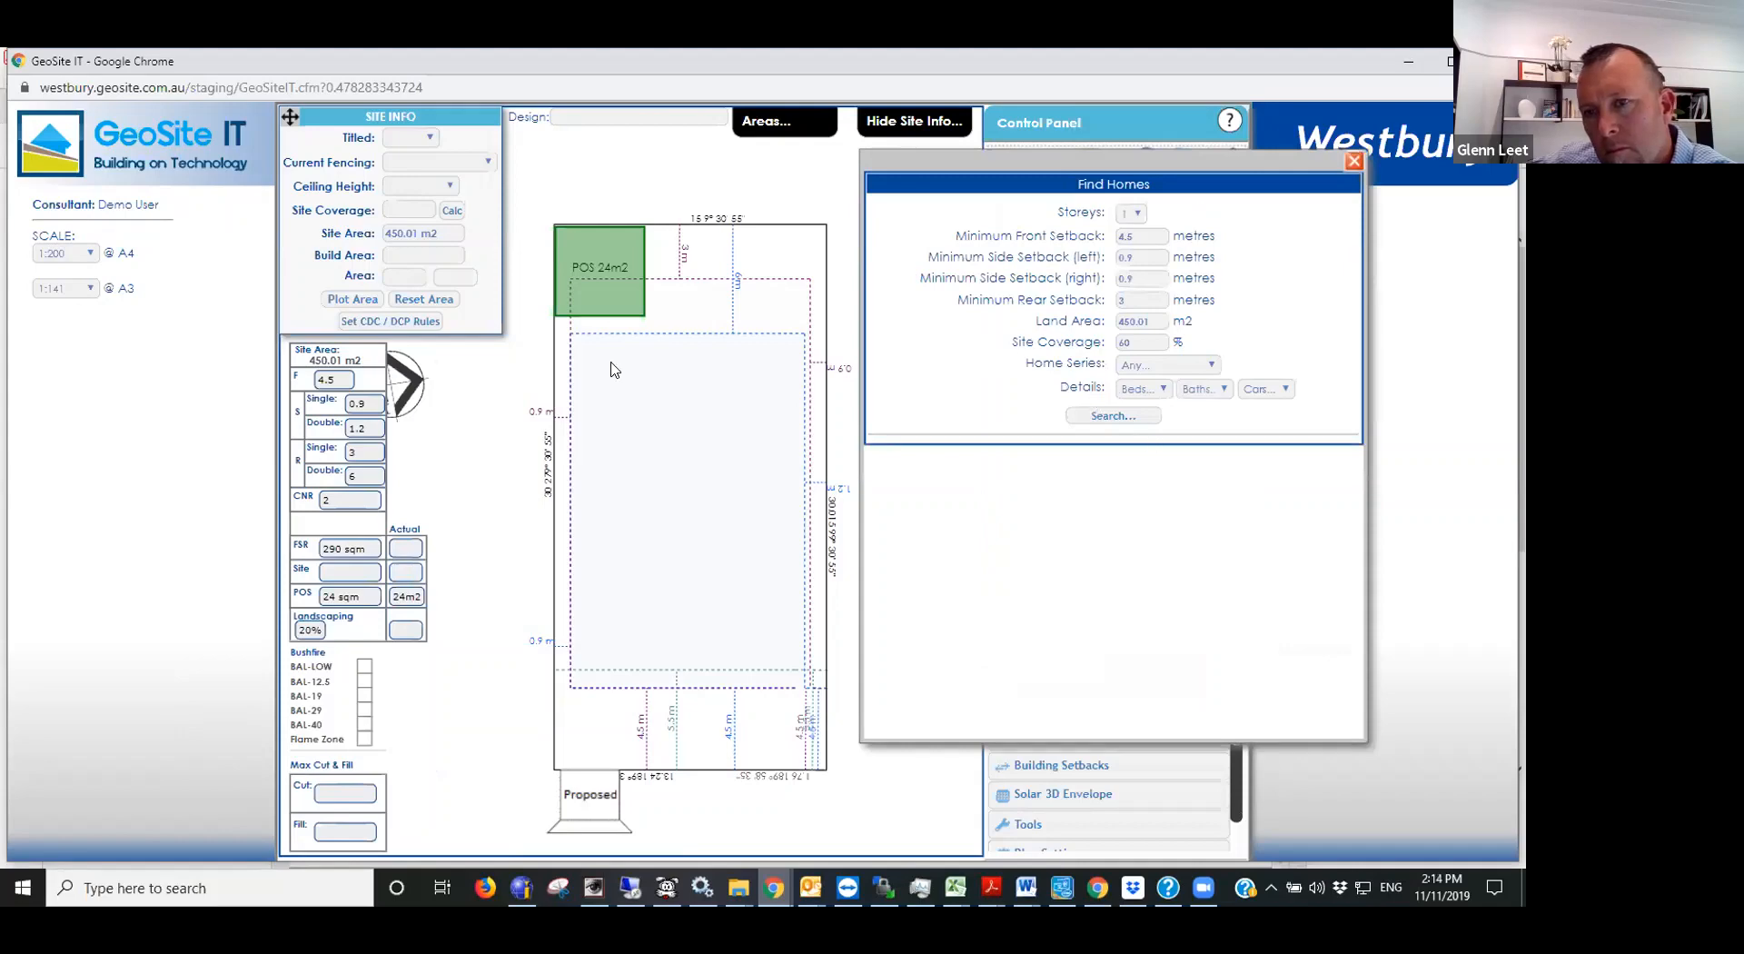
{"action": "left_click", "coordinate": [1112, 415]}
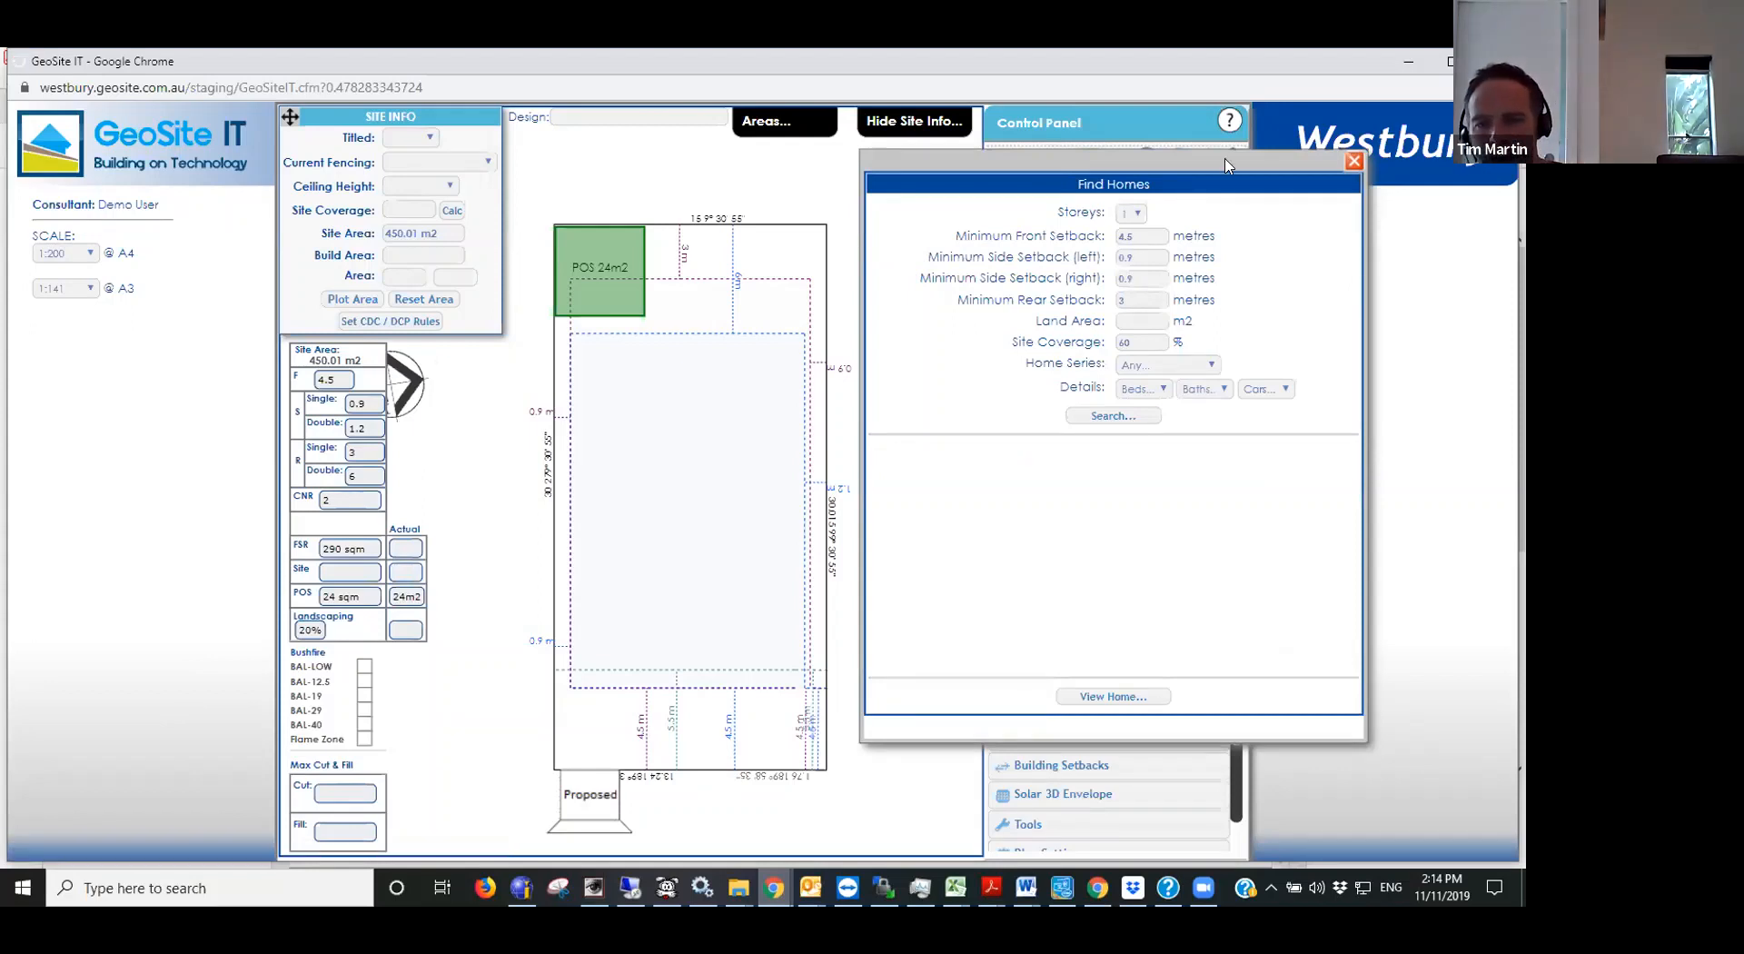
{"action": "left_click", "coordinate": [1353, 161]}
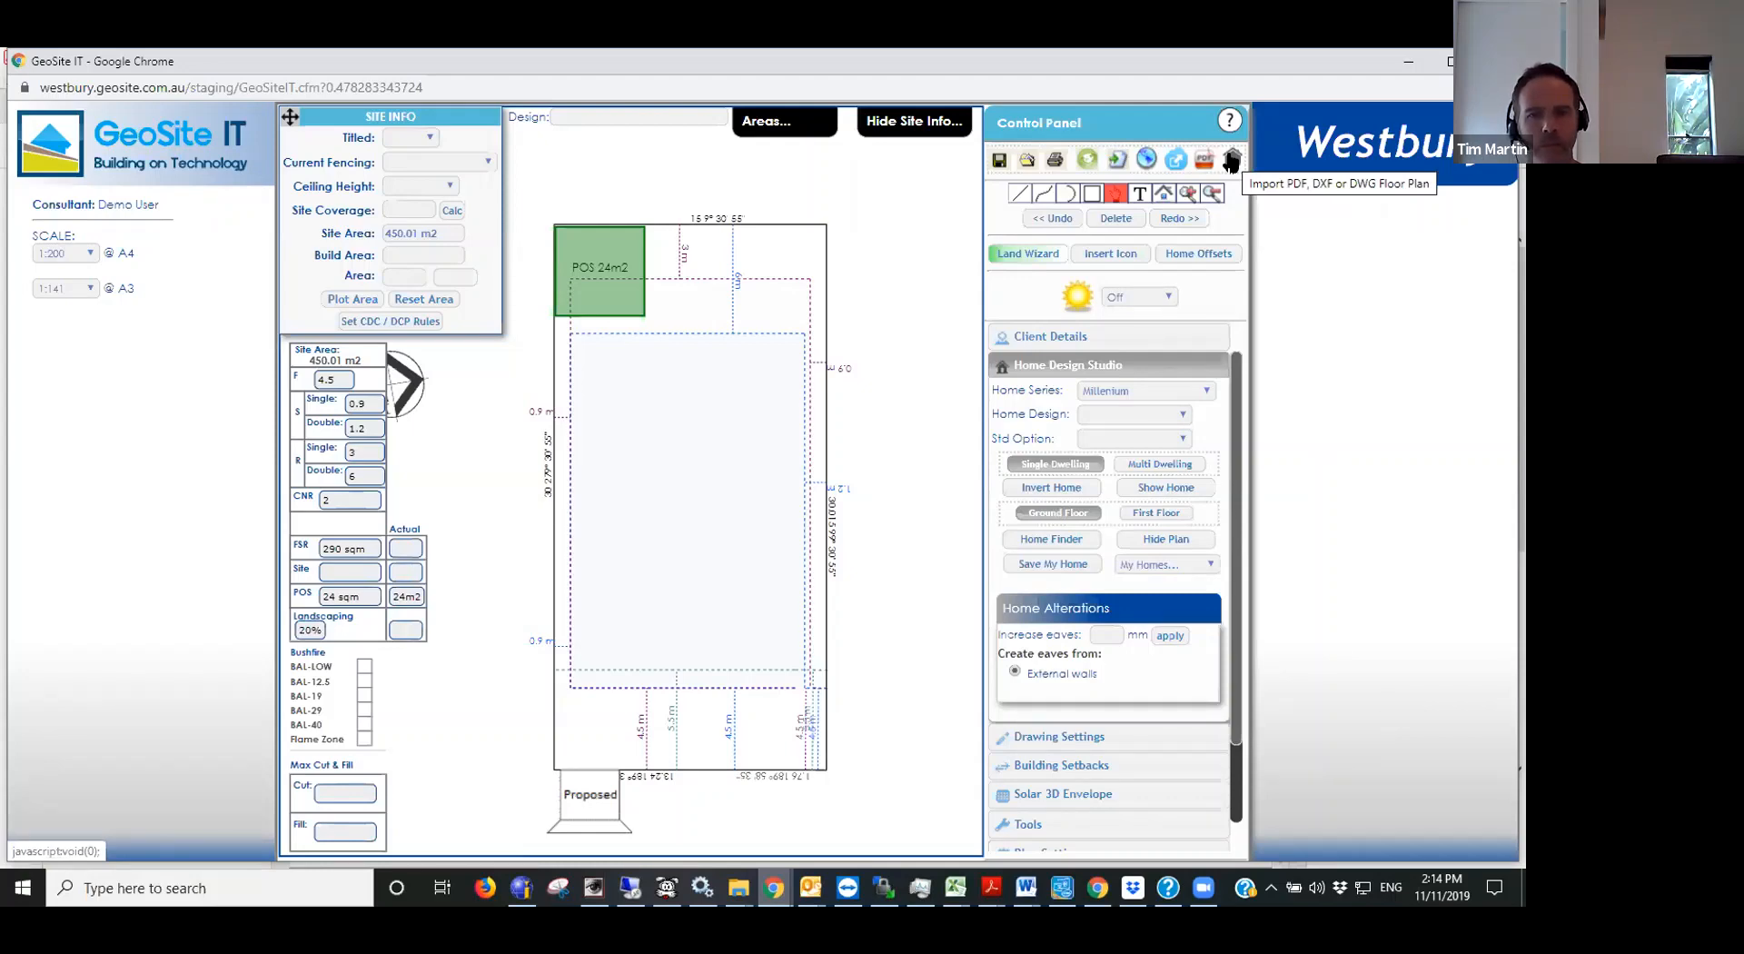
- Load the Armstrong - 2 home design onto the allotment and display the home's offsets to the boundaries
{"action": "left_click", "coordinate": [1128, 418]}
{"action": "left_click", "coordinate": [1199, 447]}
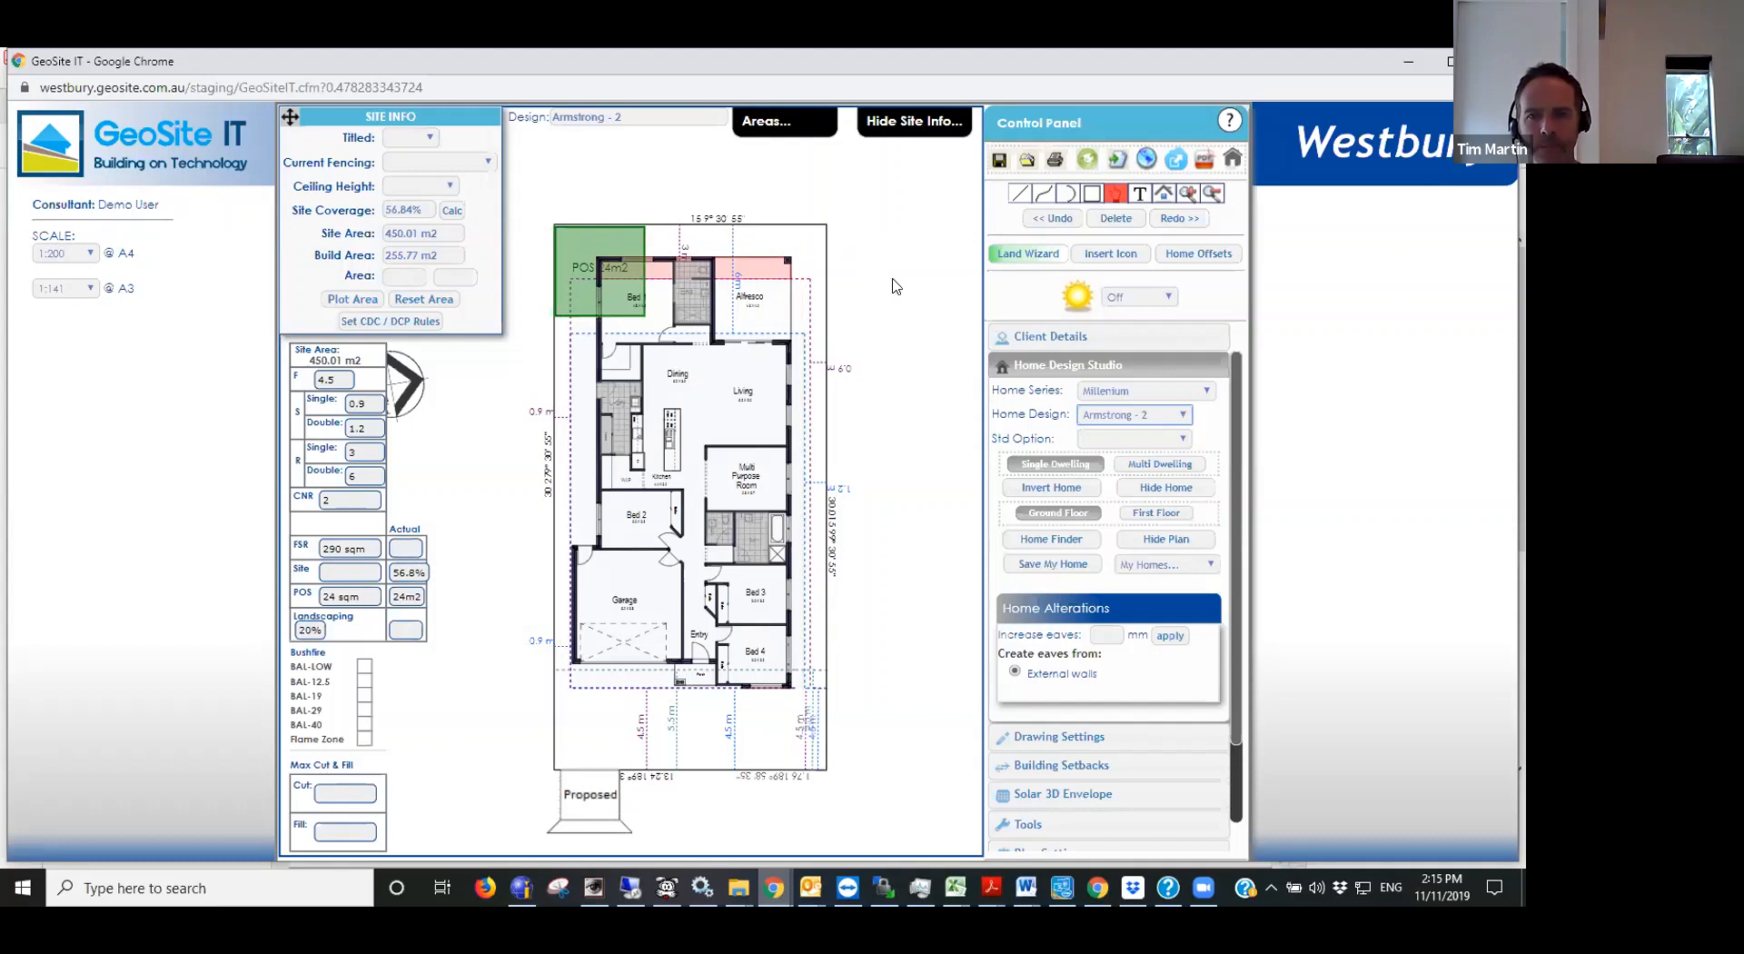
{"action": "left_click", "coordinate": [1208, 260]}
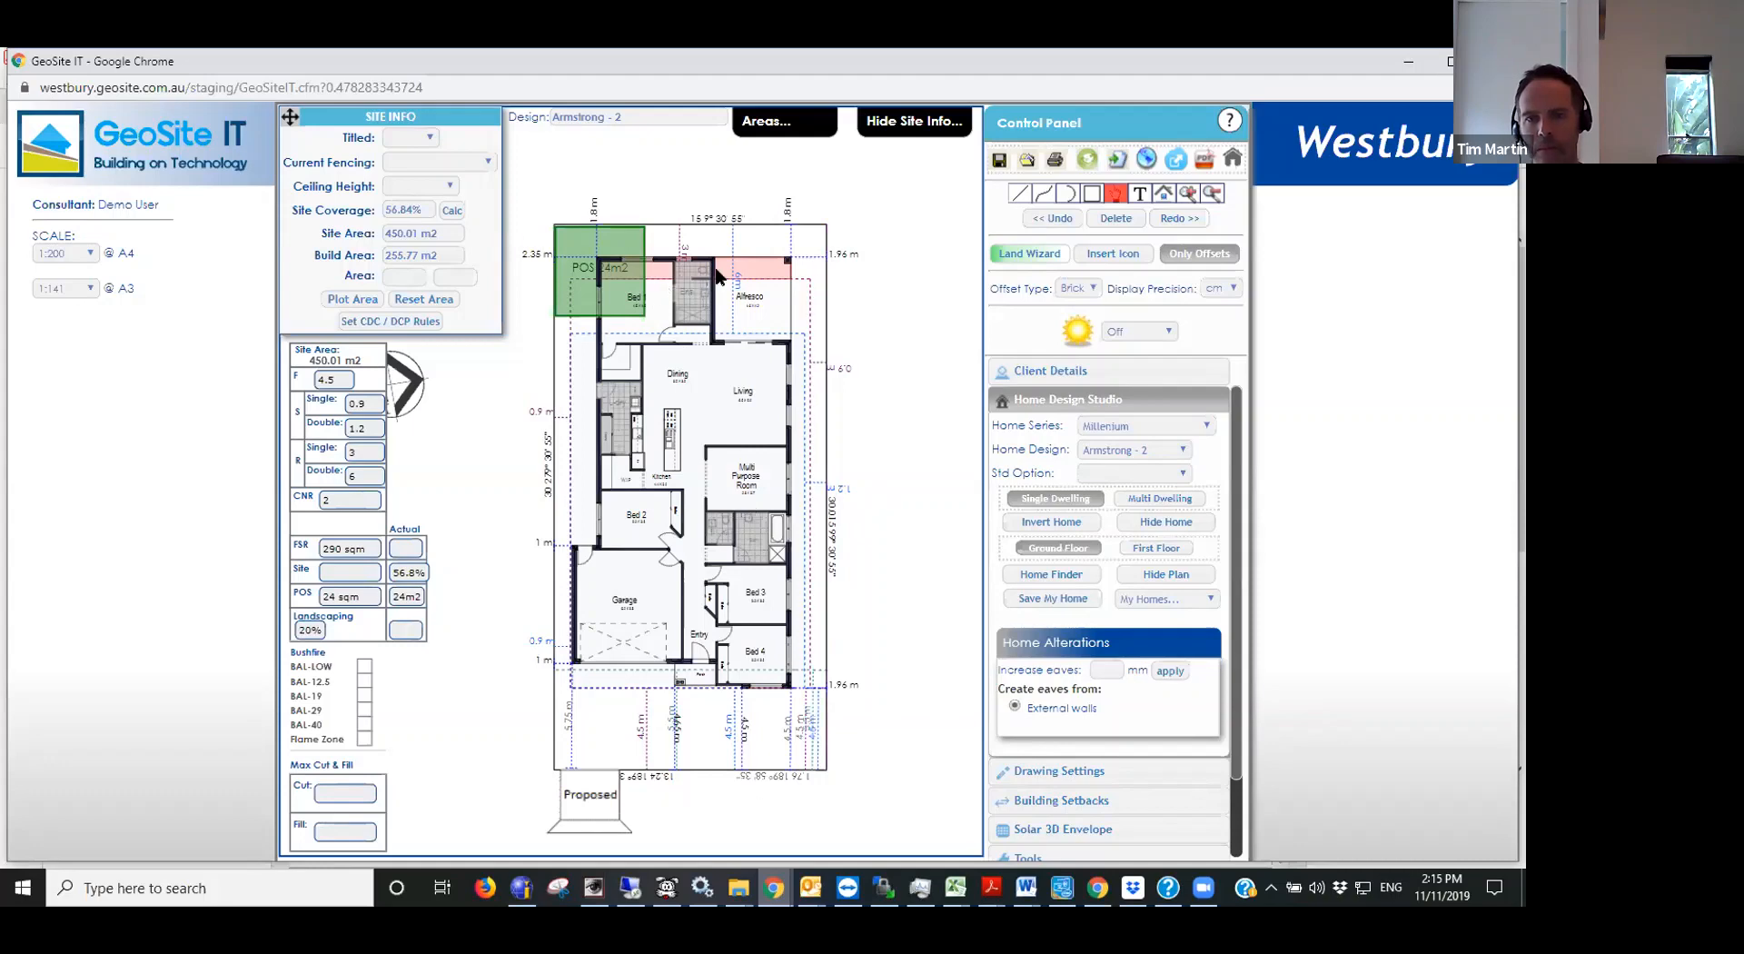
{"action": "left_click", "coordinate": [594, 264]}
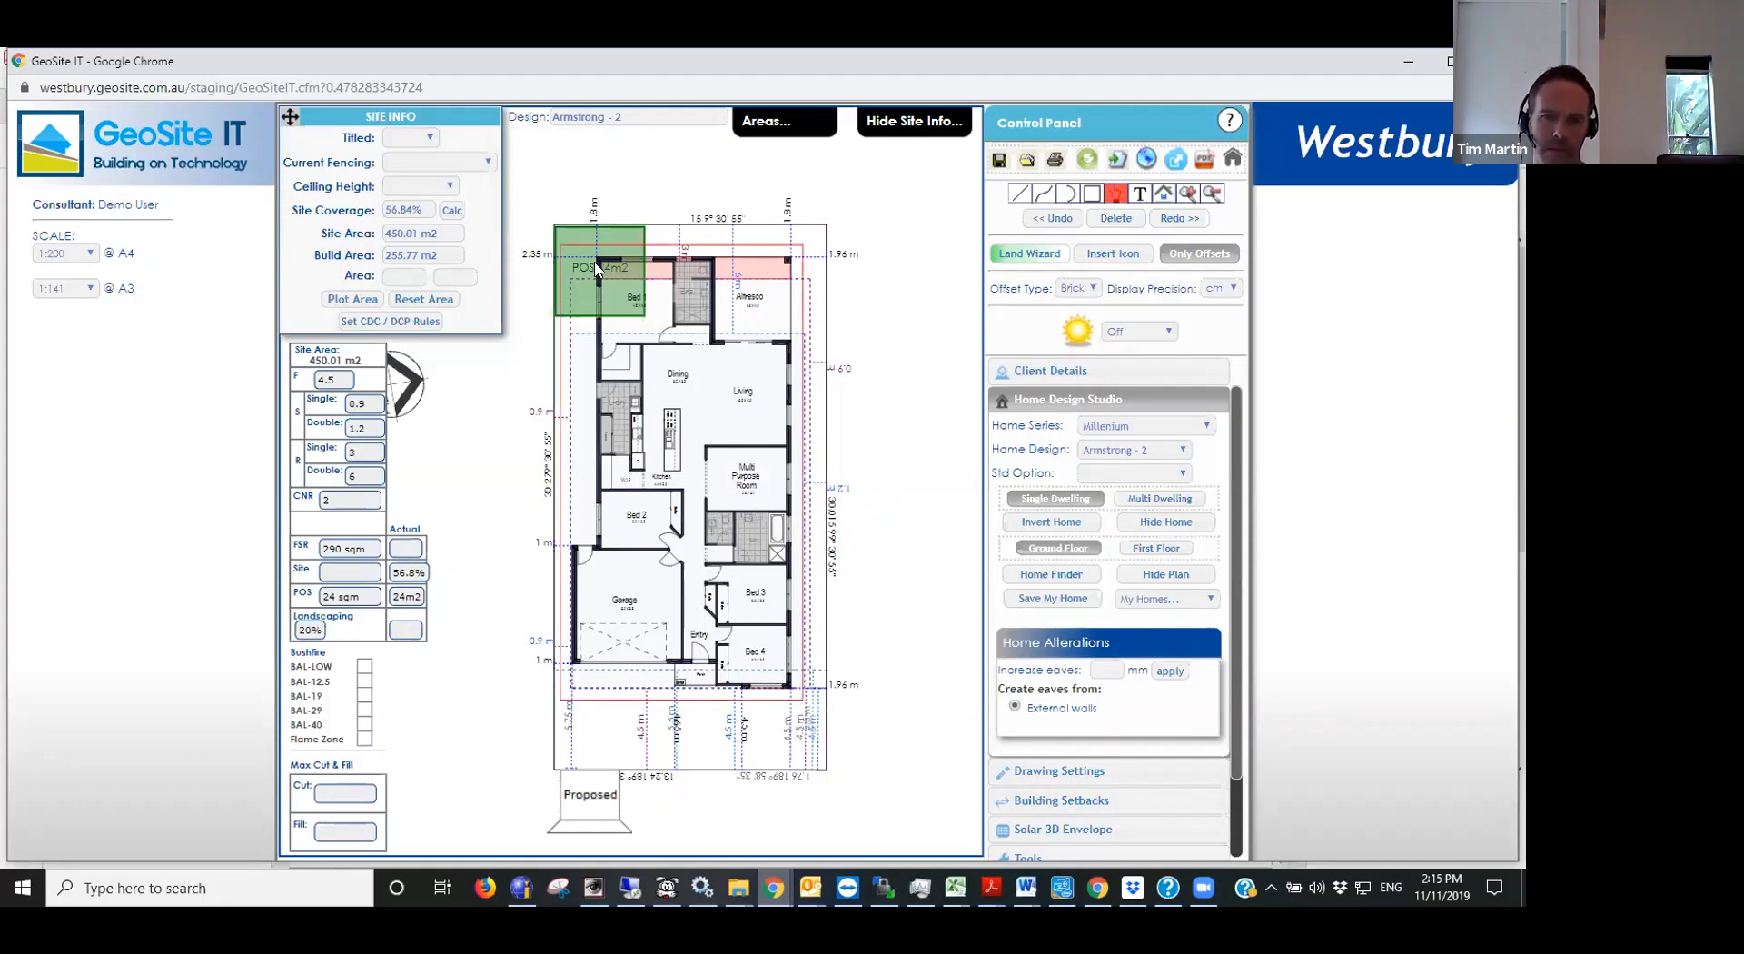
- Open the Drawing Settings and view the available line styles, leaving Home Offset selected
{"action": "left_click", "coordinate": [1055, 401]}
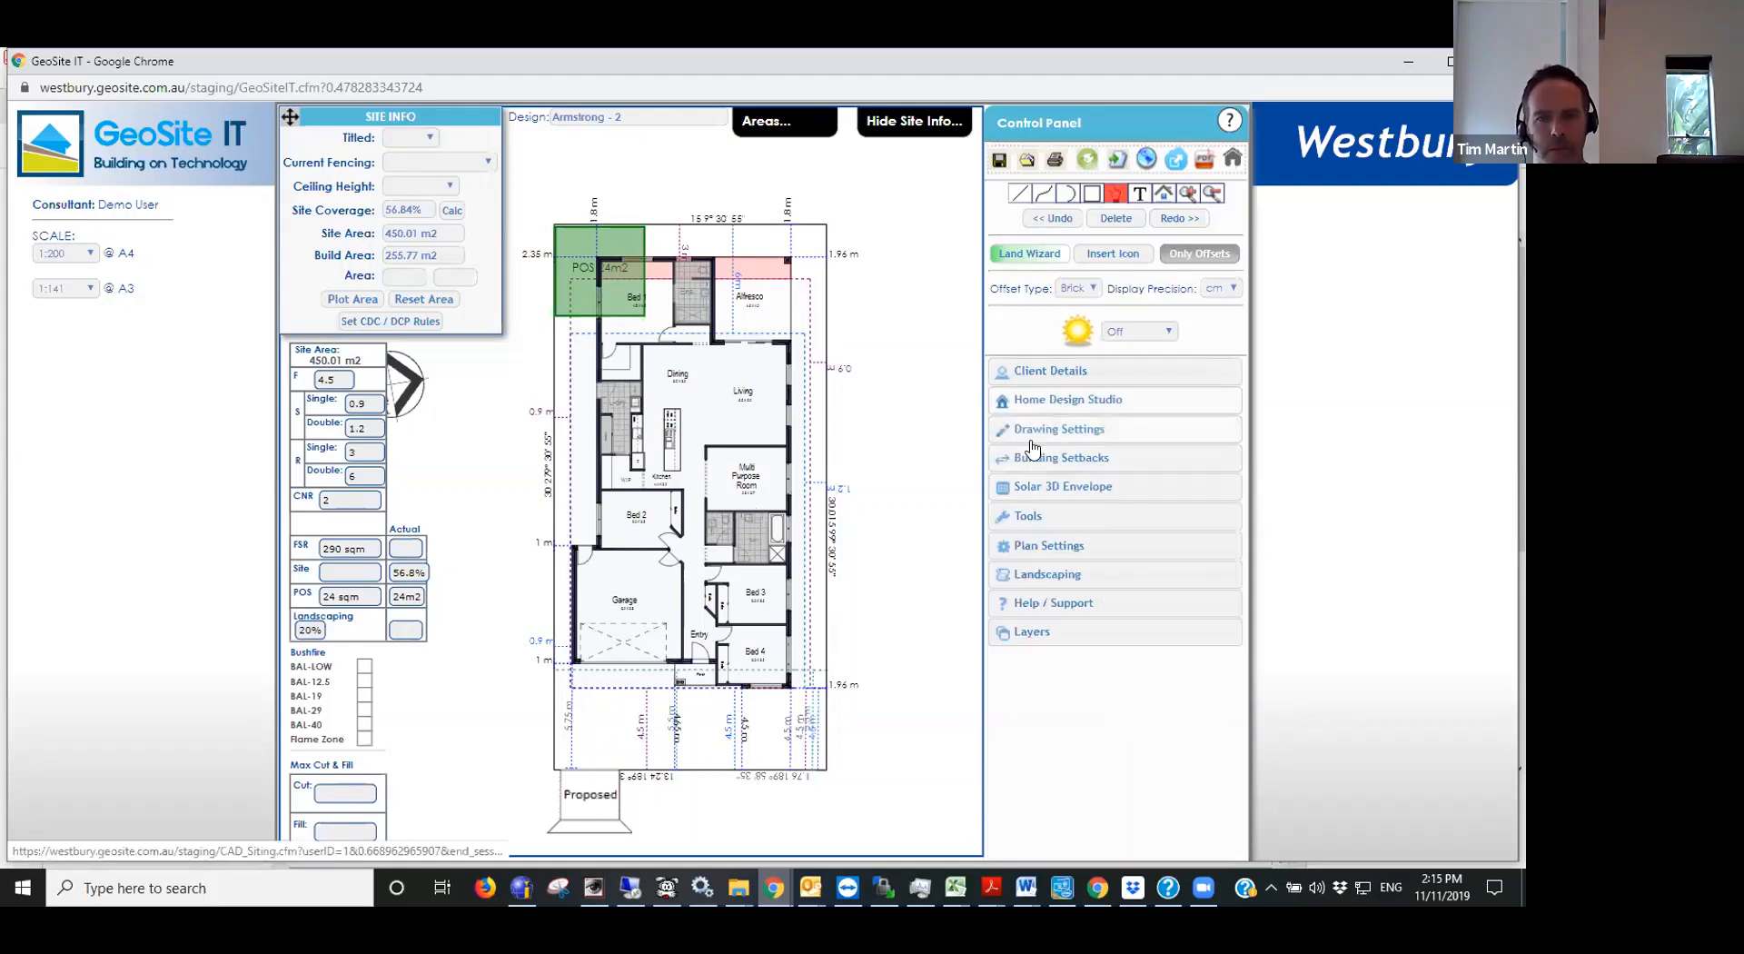
{"action": "left_click", "coordinate": [1056, 436]}
{"action": "left_click", "coordinate": [1105, 461]}
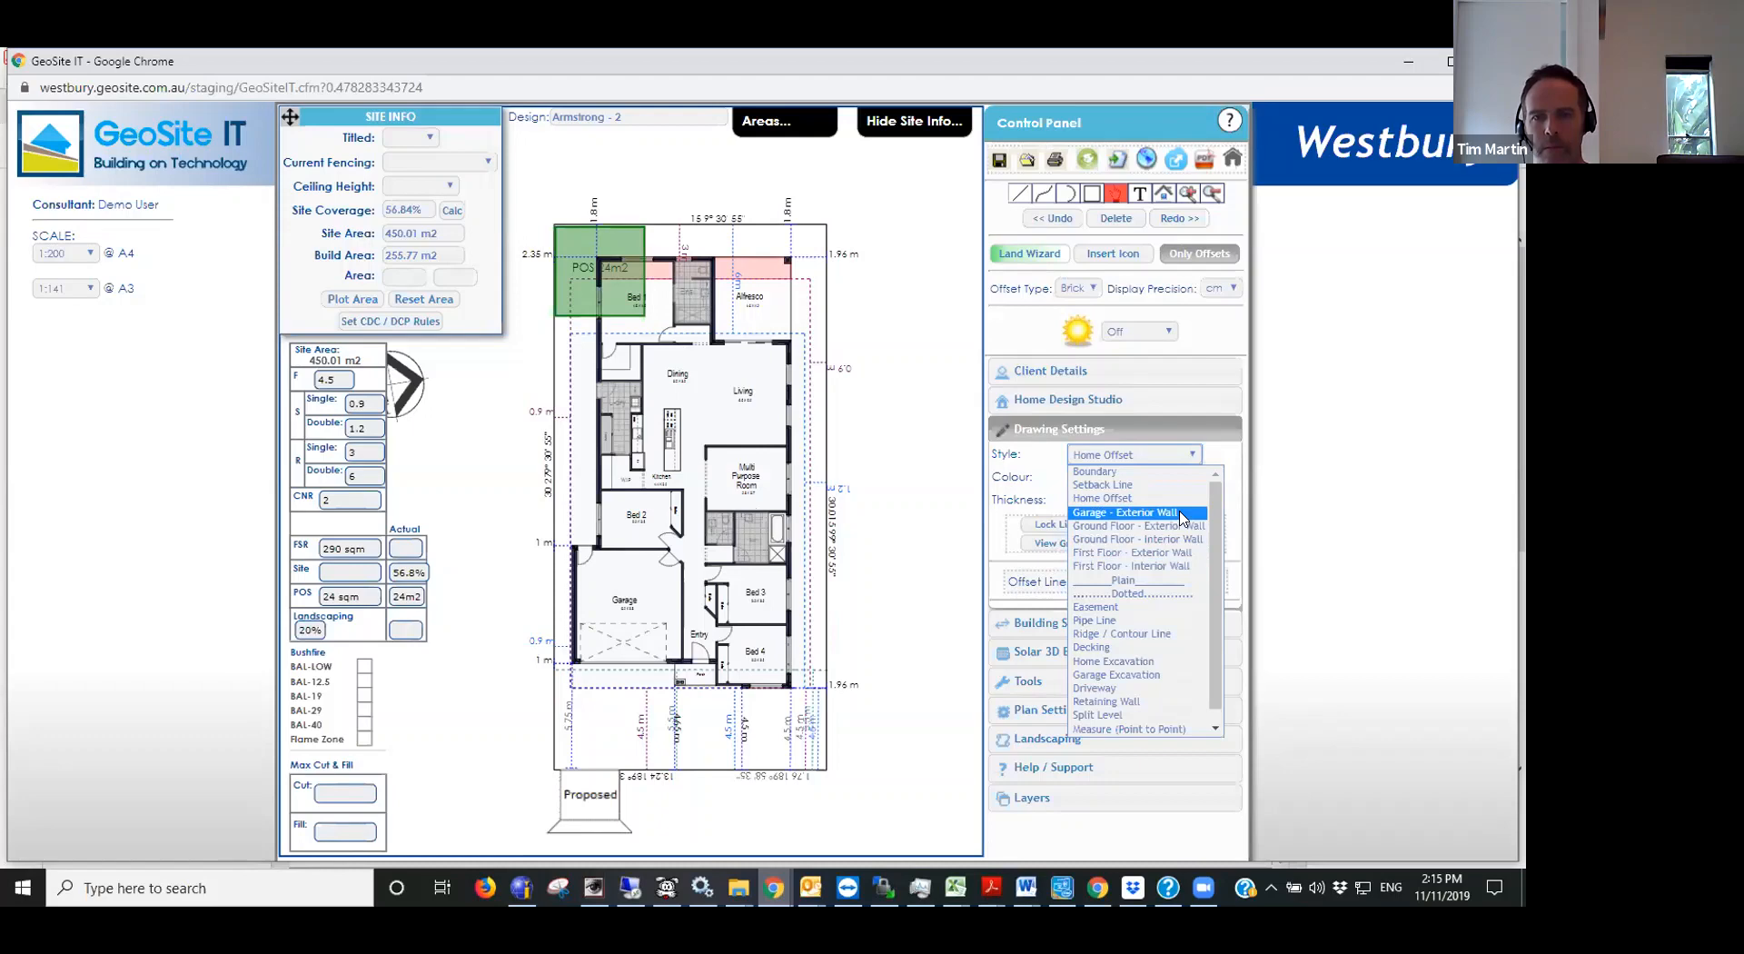
{"action": "left_click", "coordinate": [1326, 449]}
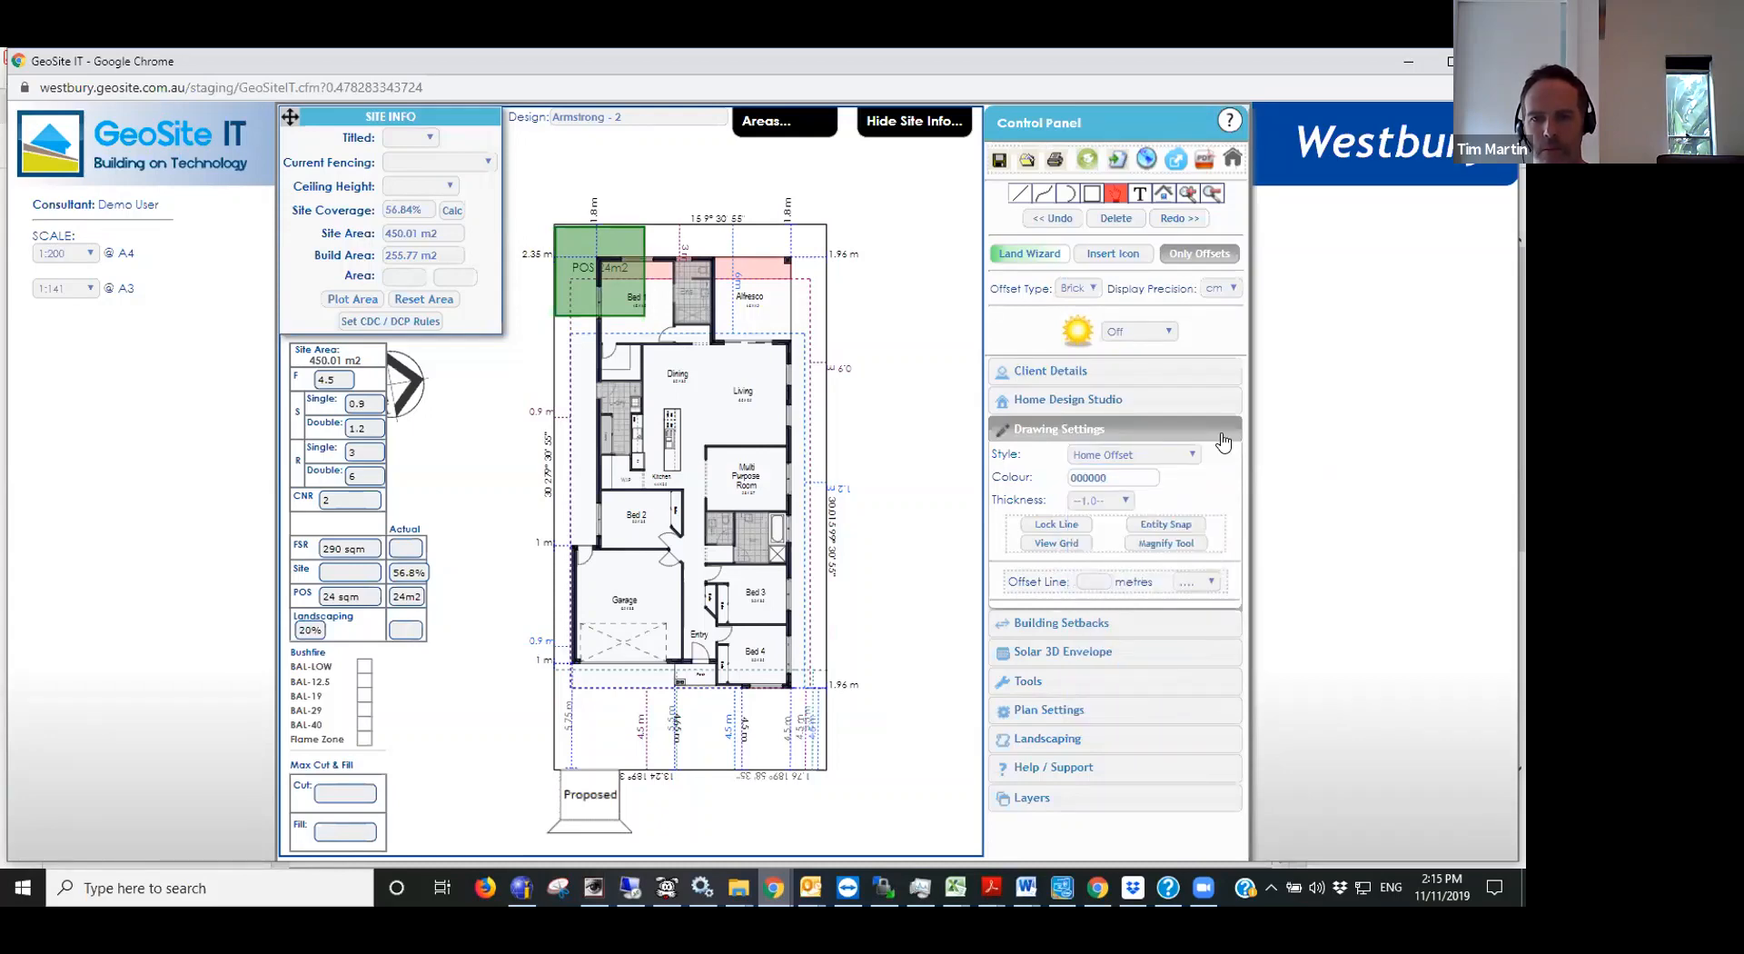
- Examine the standard options in the Home Design Studio, including the Design Icons library
{"action": "left_click", "coordinate": [1103, 411]}
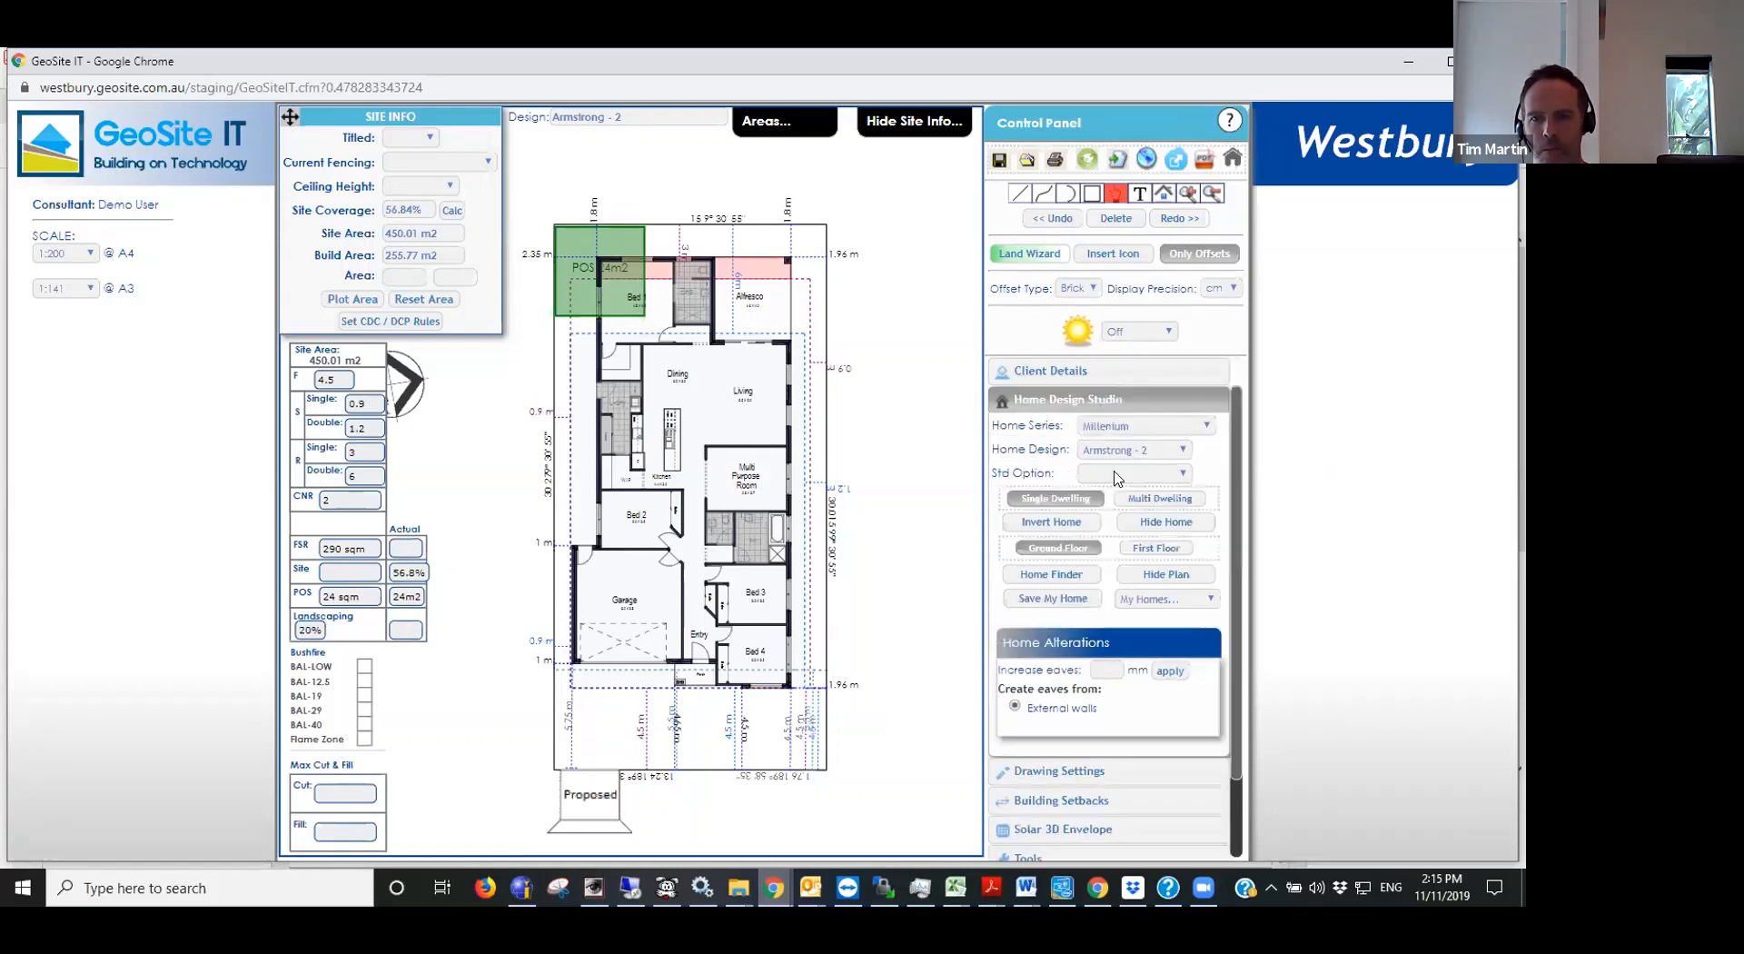
{"action": "left_click", "coordinate": [1117, 473]}
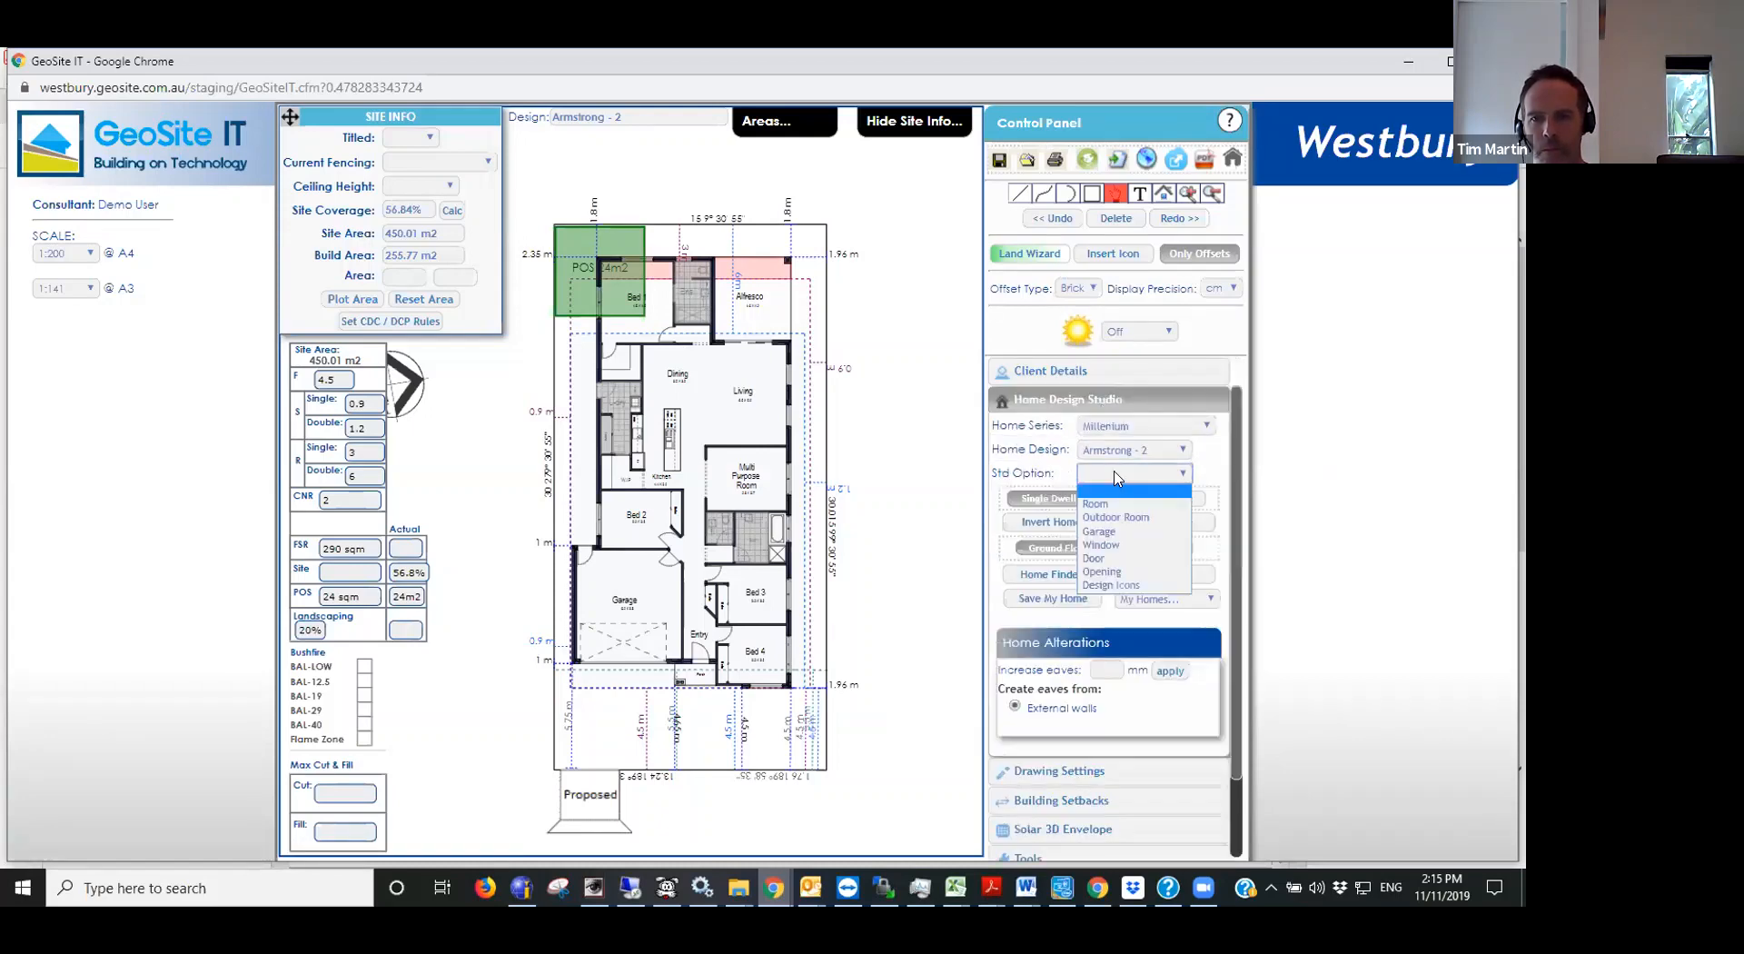
{"action": "left_click", "coordinate": [1127, 585]}
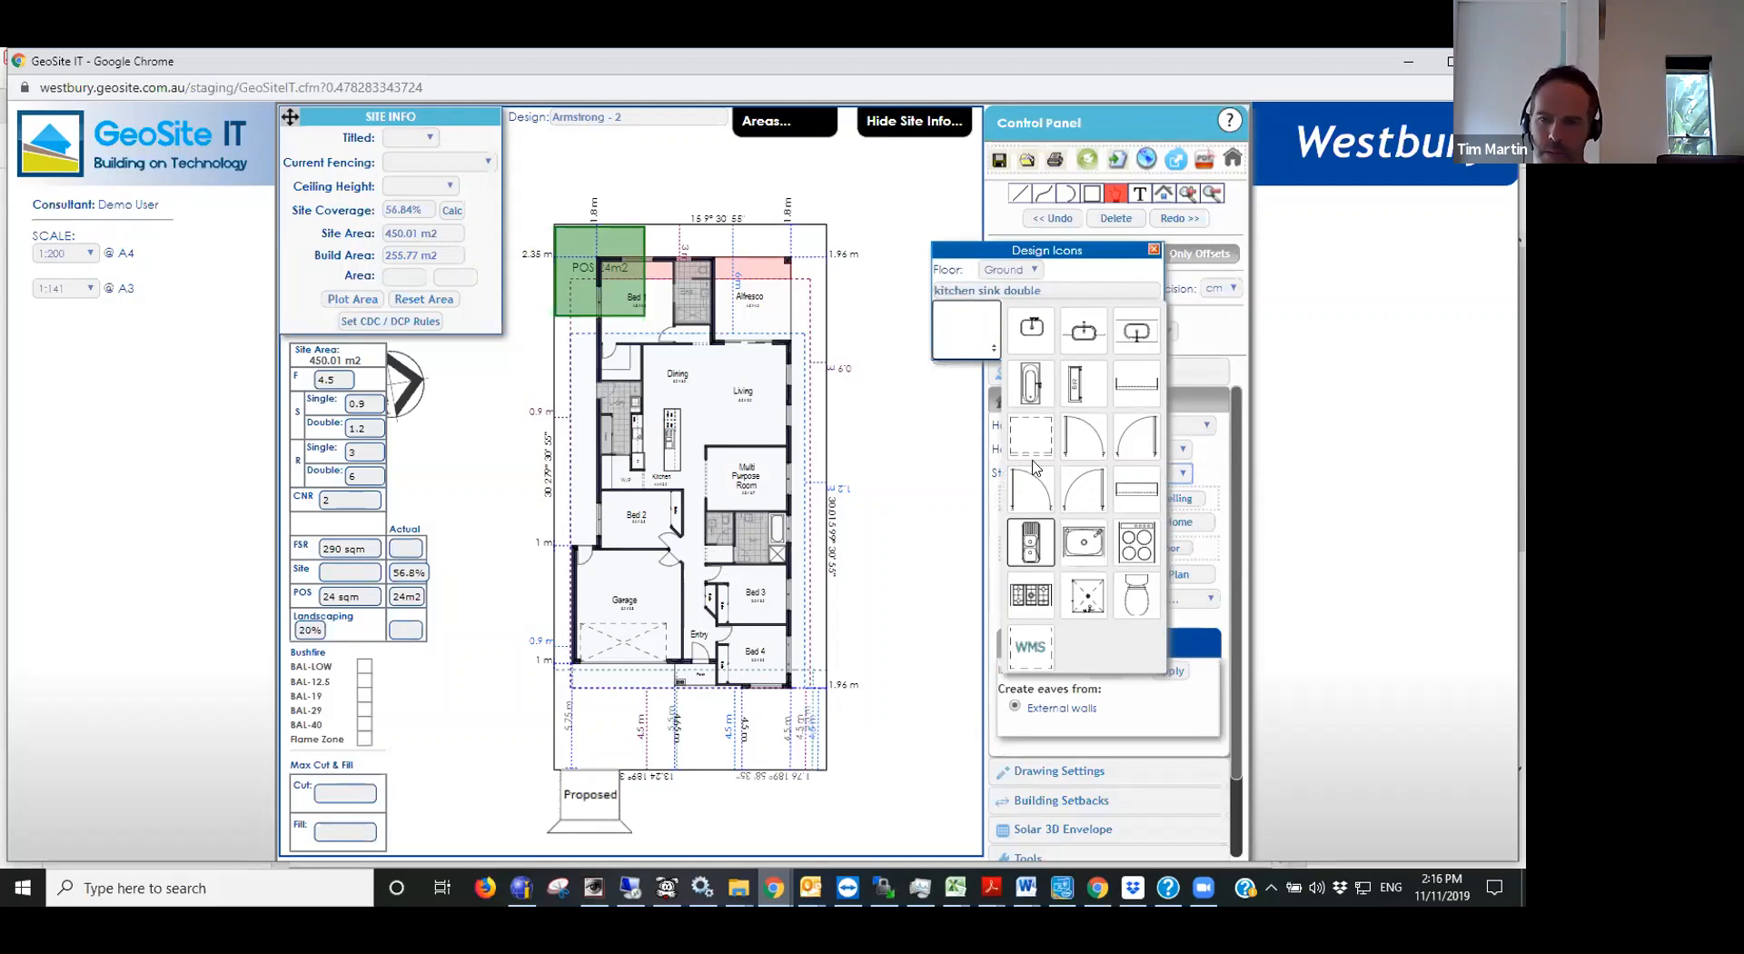
{"action": "left_click", "coordinate": [1153, 249]}
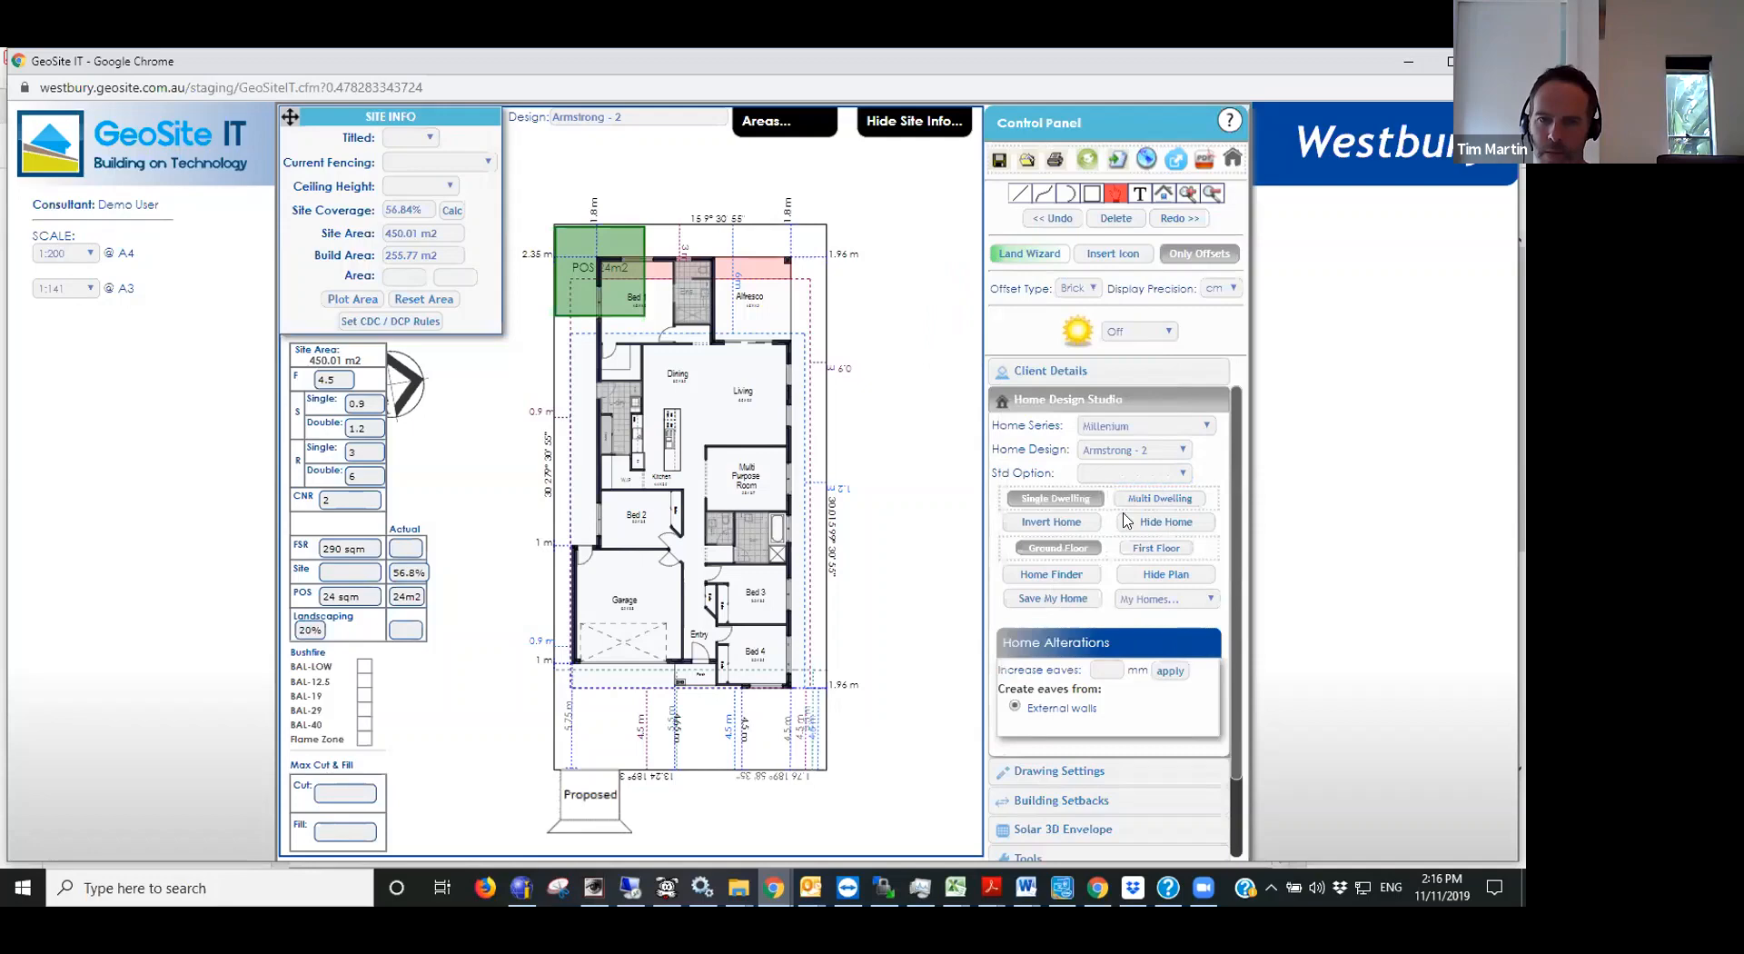
{"action": "left_click", "coordinate": [1137, 473]}
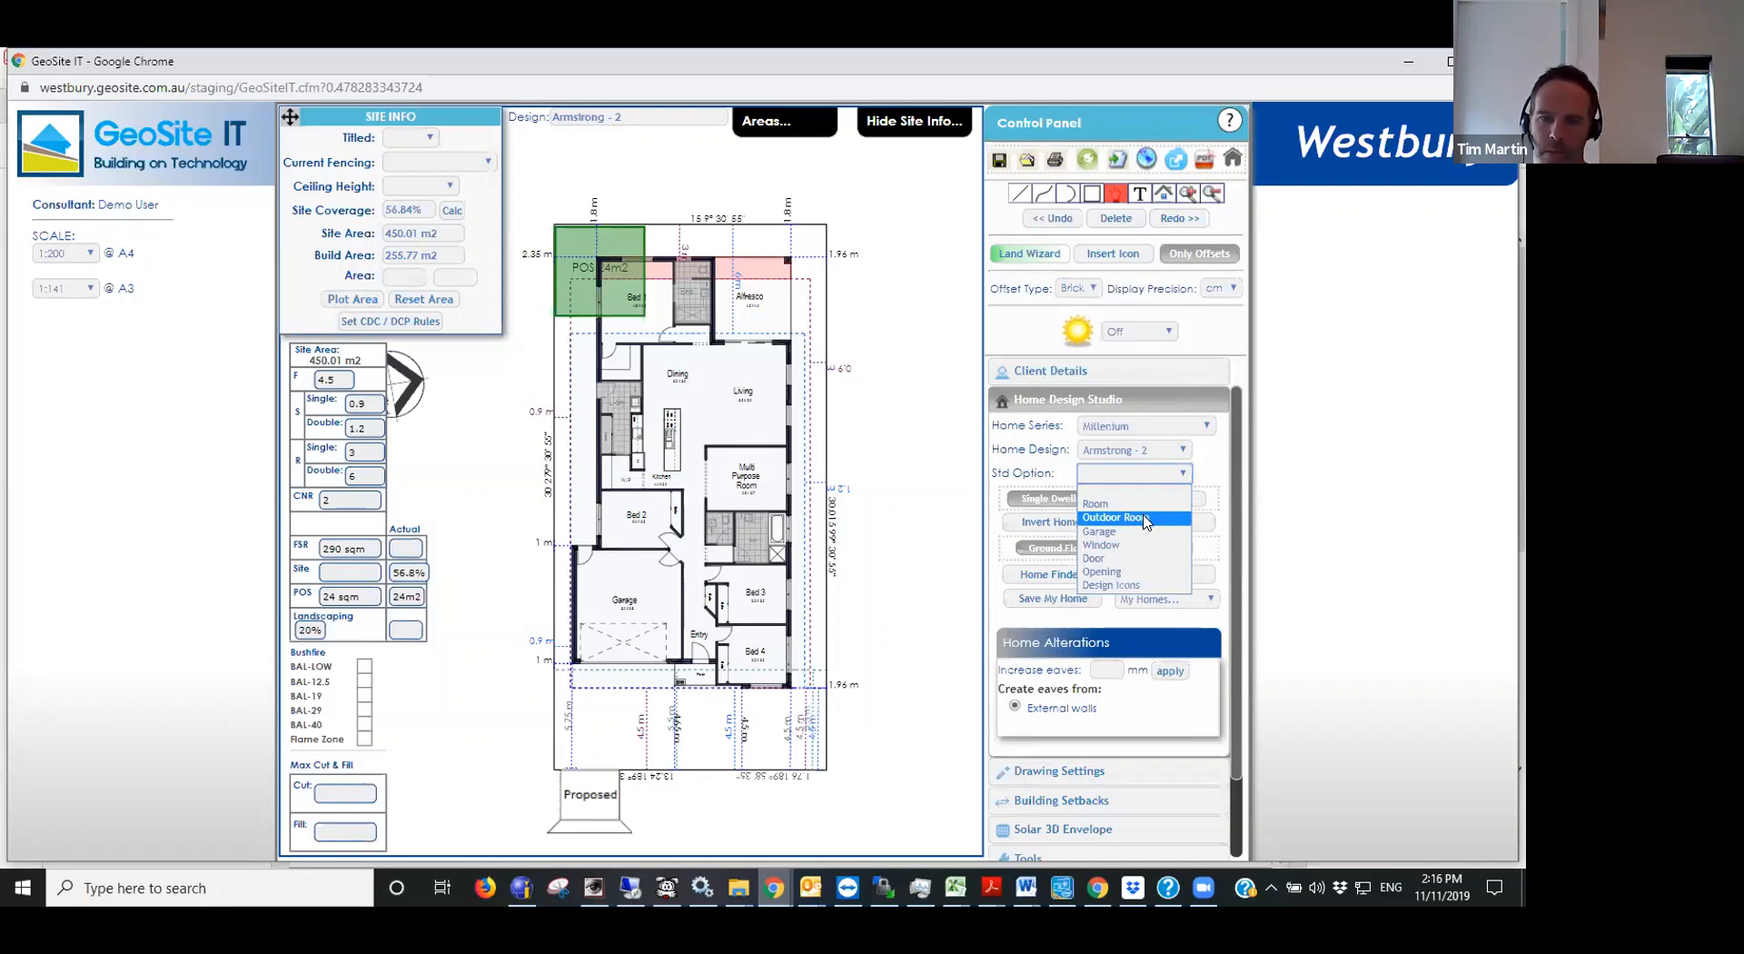
{"action": "left_click", "coordinate": [1331, 430]}
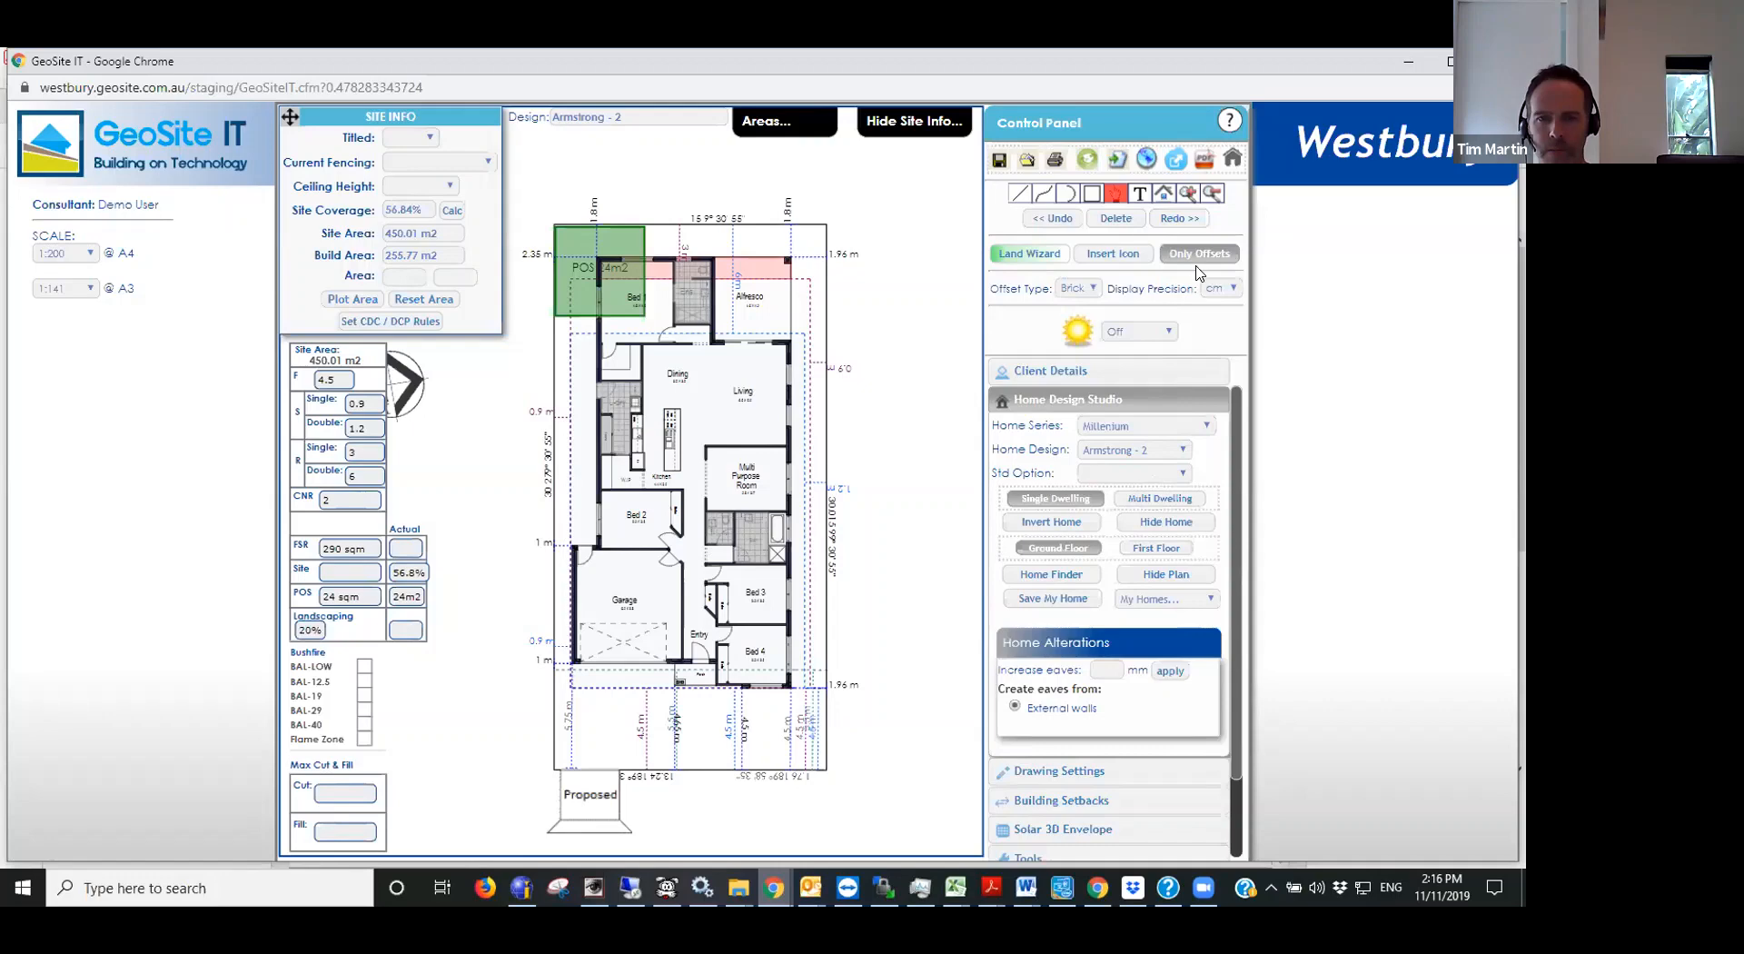
- Widen the garage by moving its left side wall 0.85 m left with Edit Home, and recalculate the site coverage
{"action": "left_click", "coordinate": [1163, 196]}
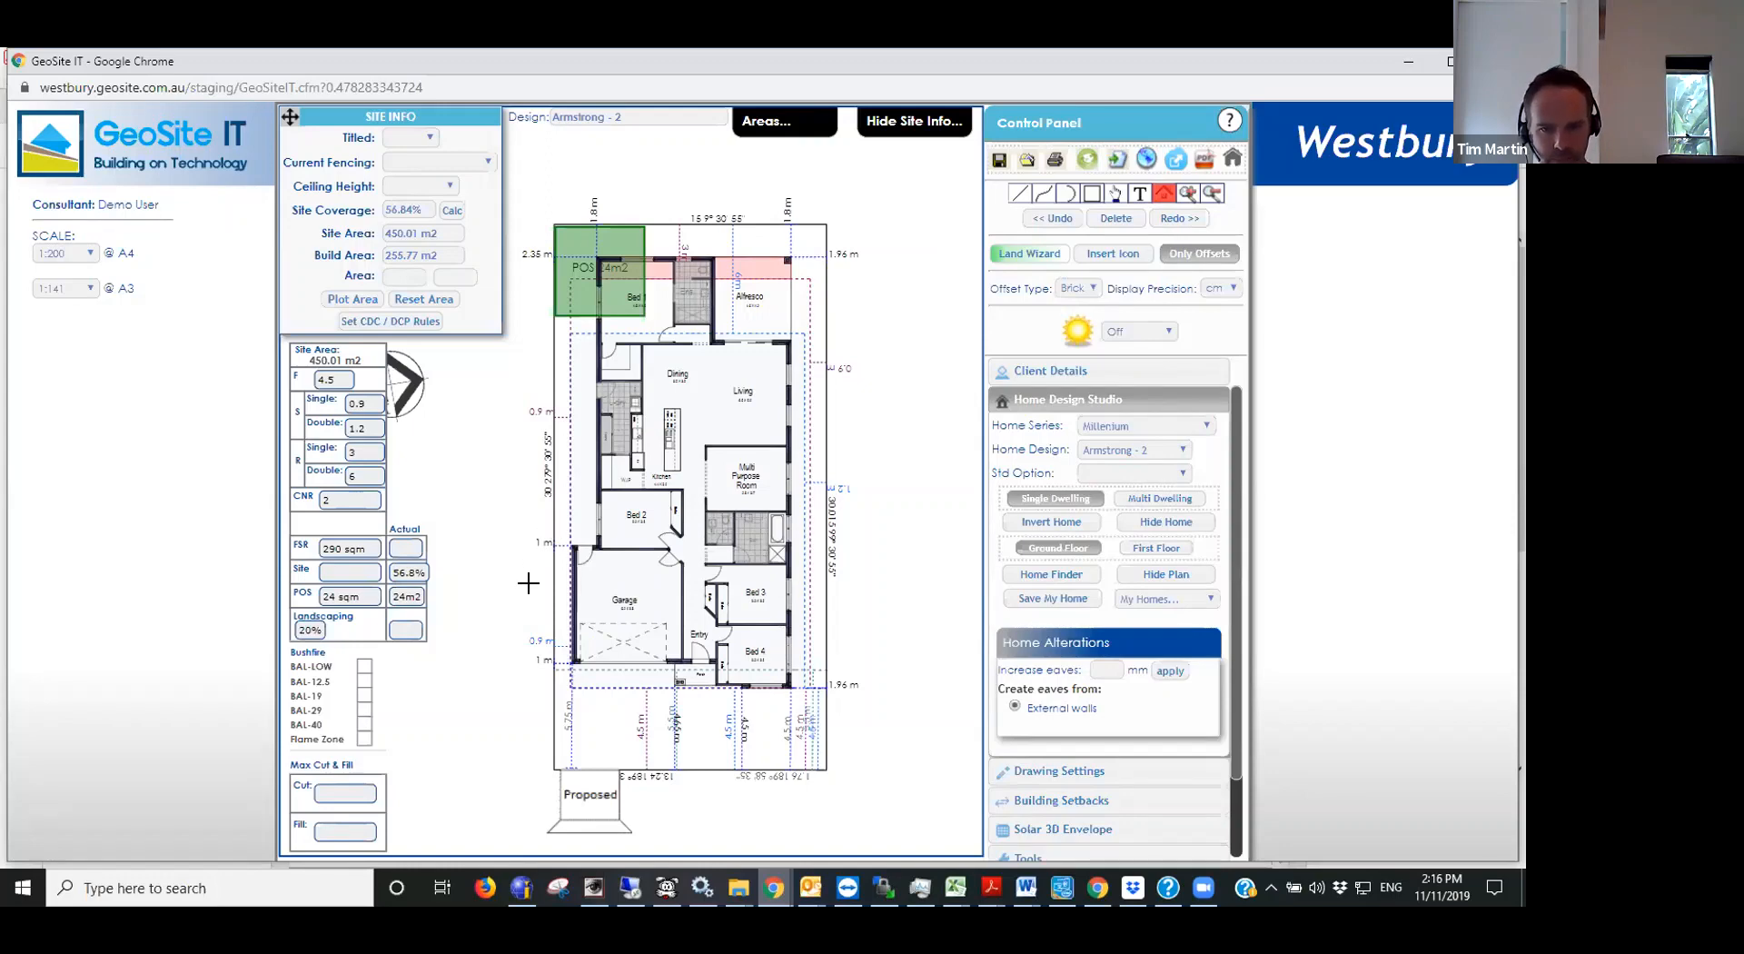
{"action": "scroll", "coordinate": [527, 582], "scroll_direction": "up", "scroll_amount": 1}
{"action": "scroll", "coordinate": [548, 582], "scroll_direction": "down", "scroll_amount": 1}
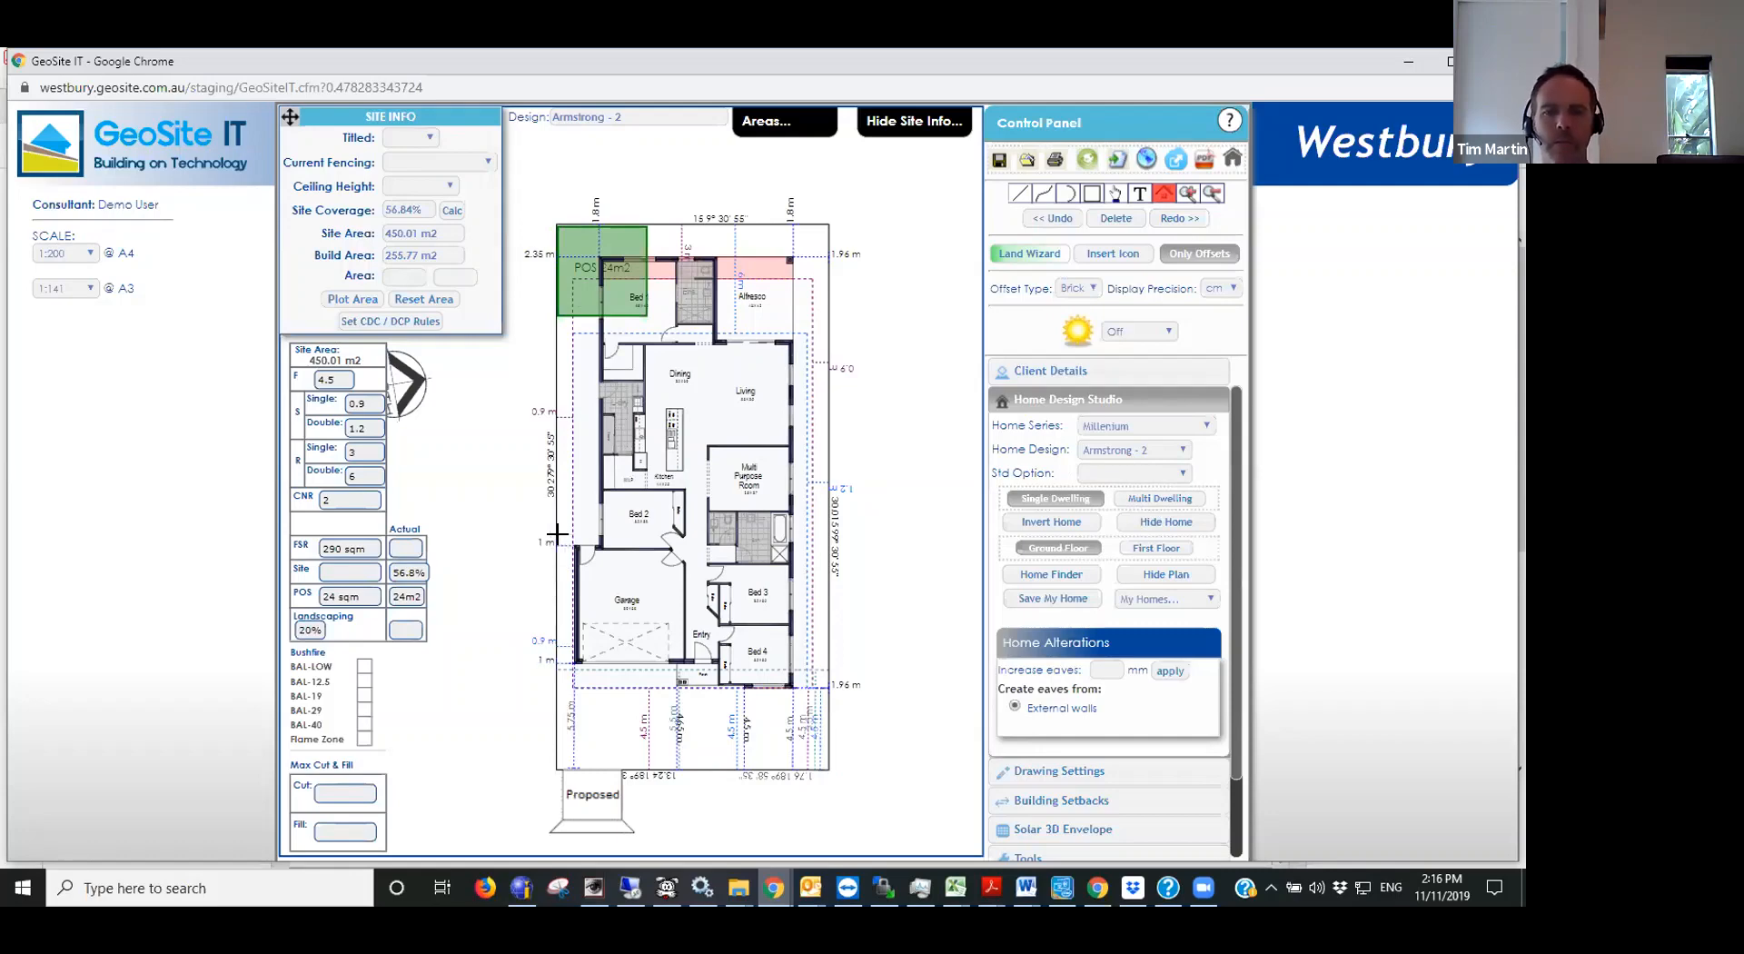
{"action": "mouse_move", "coordinate": [561, 536]}
{"action": "left_mouse_down"}
{"action": "mouse_move", "coordinate": [577, 679]}
{"action": "mouse_move", "coordinate": [578, 664]}
{"action": "left_mouse_up"}
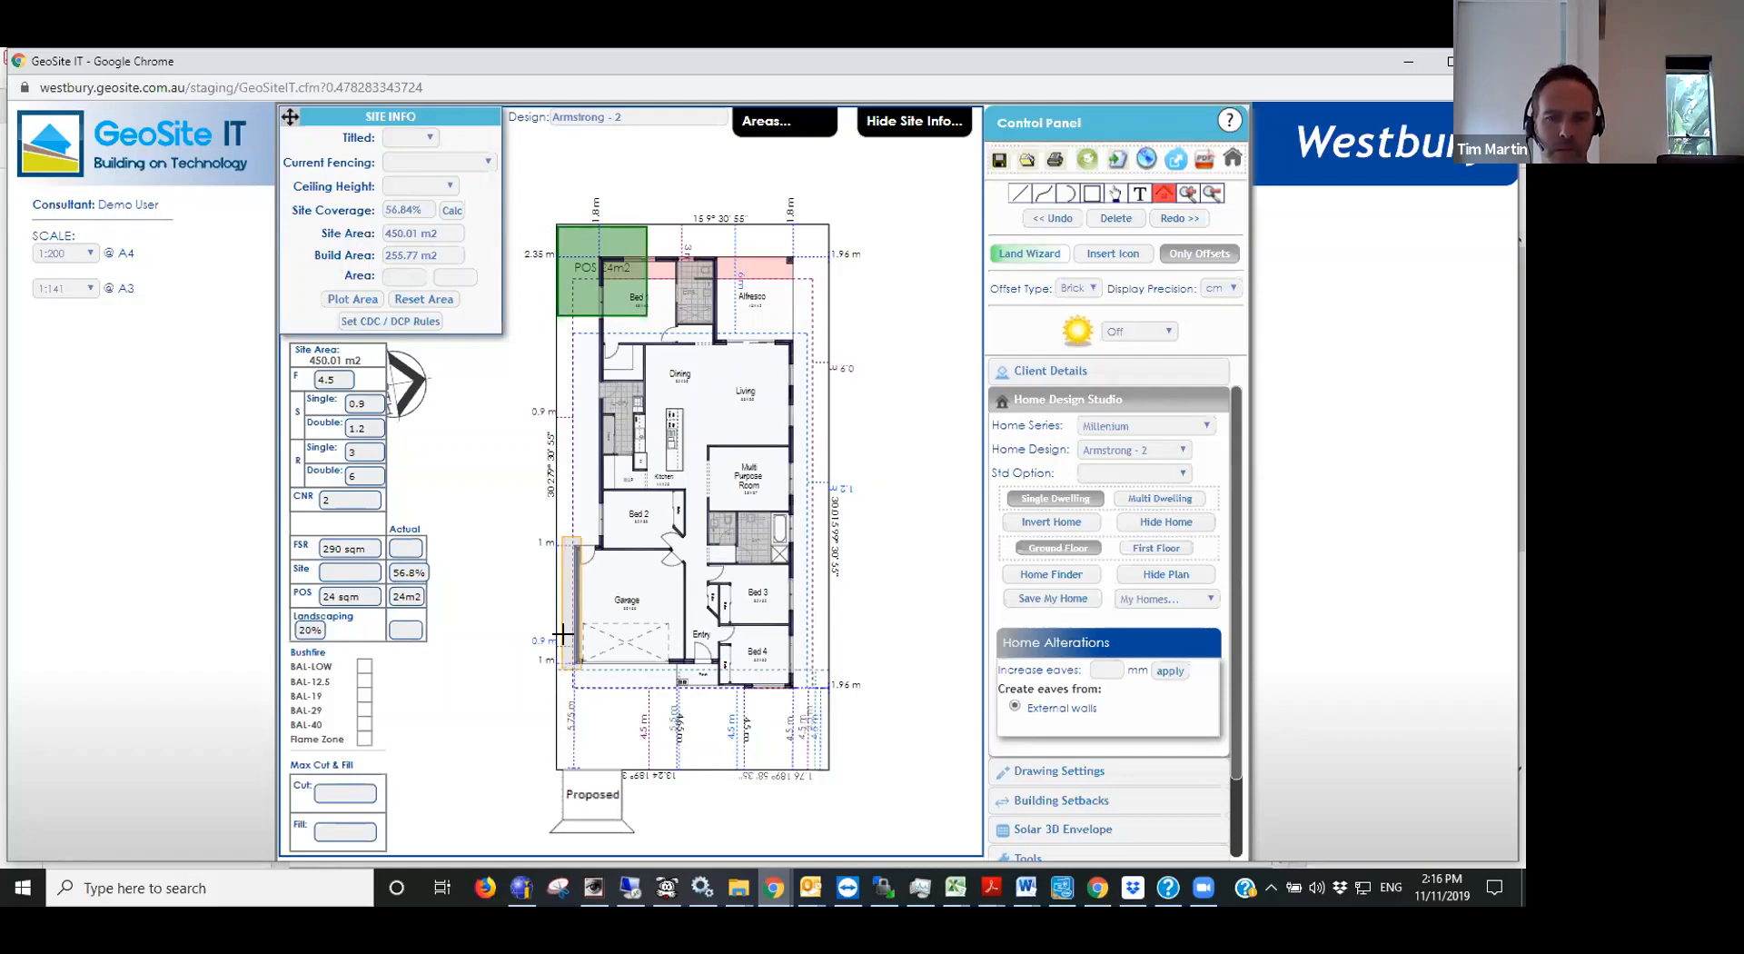
{"action": "left_click", "coordinate": [560, 572]}
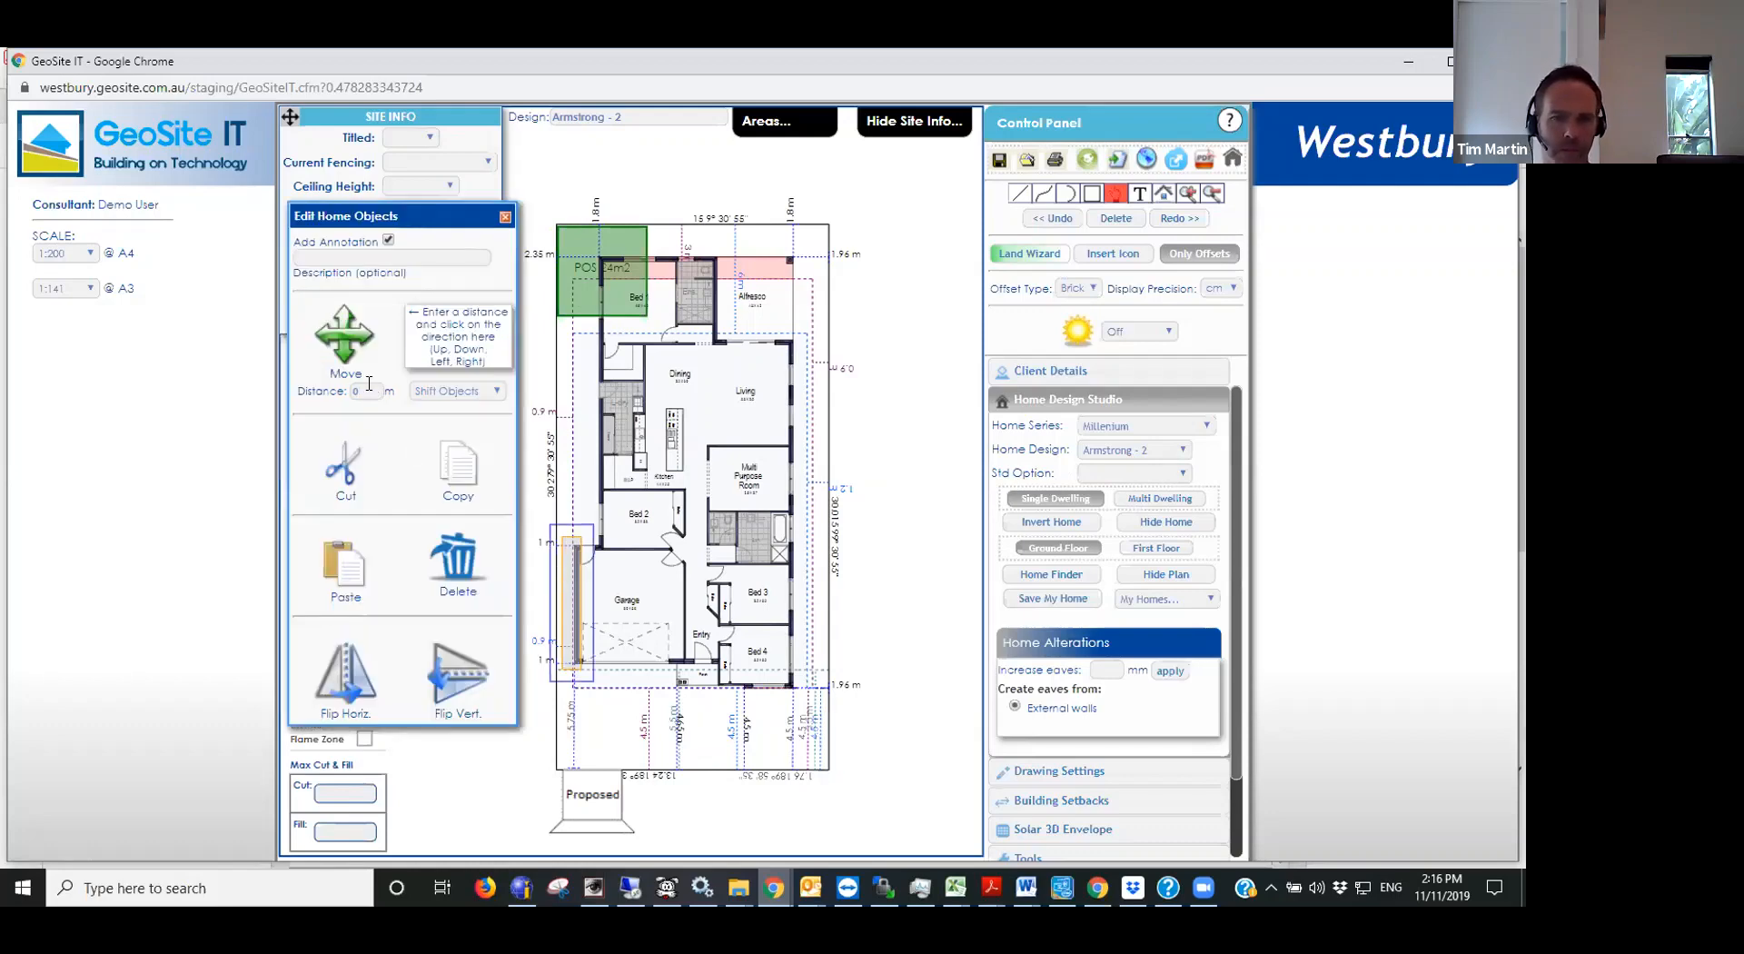
{"action": "left_click", "coordinate": [368, 389]}
{"action": "type", "text": ".85"}
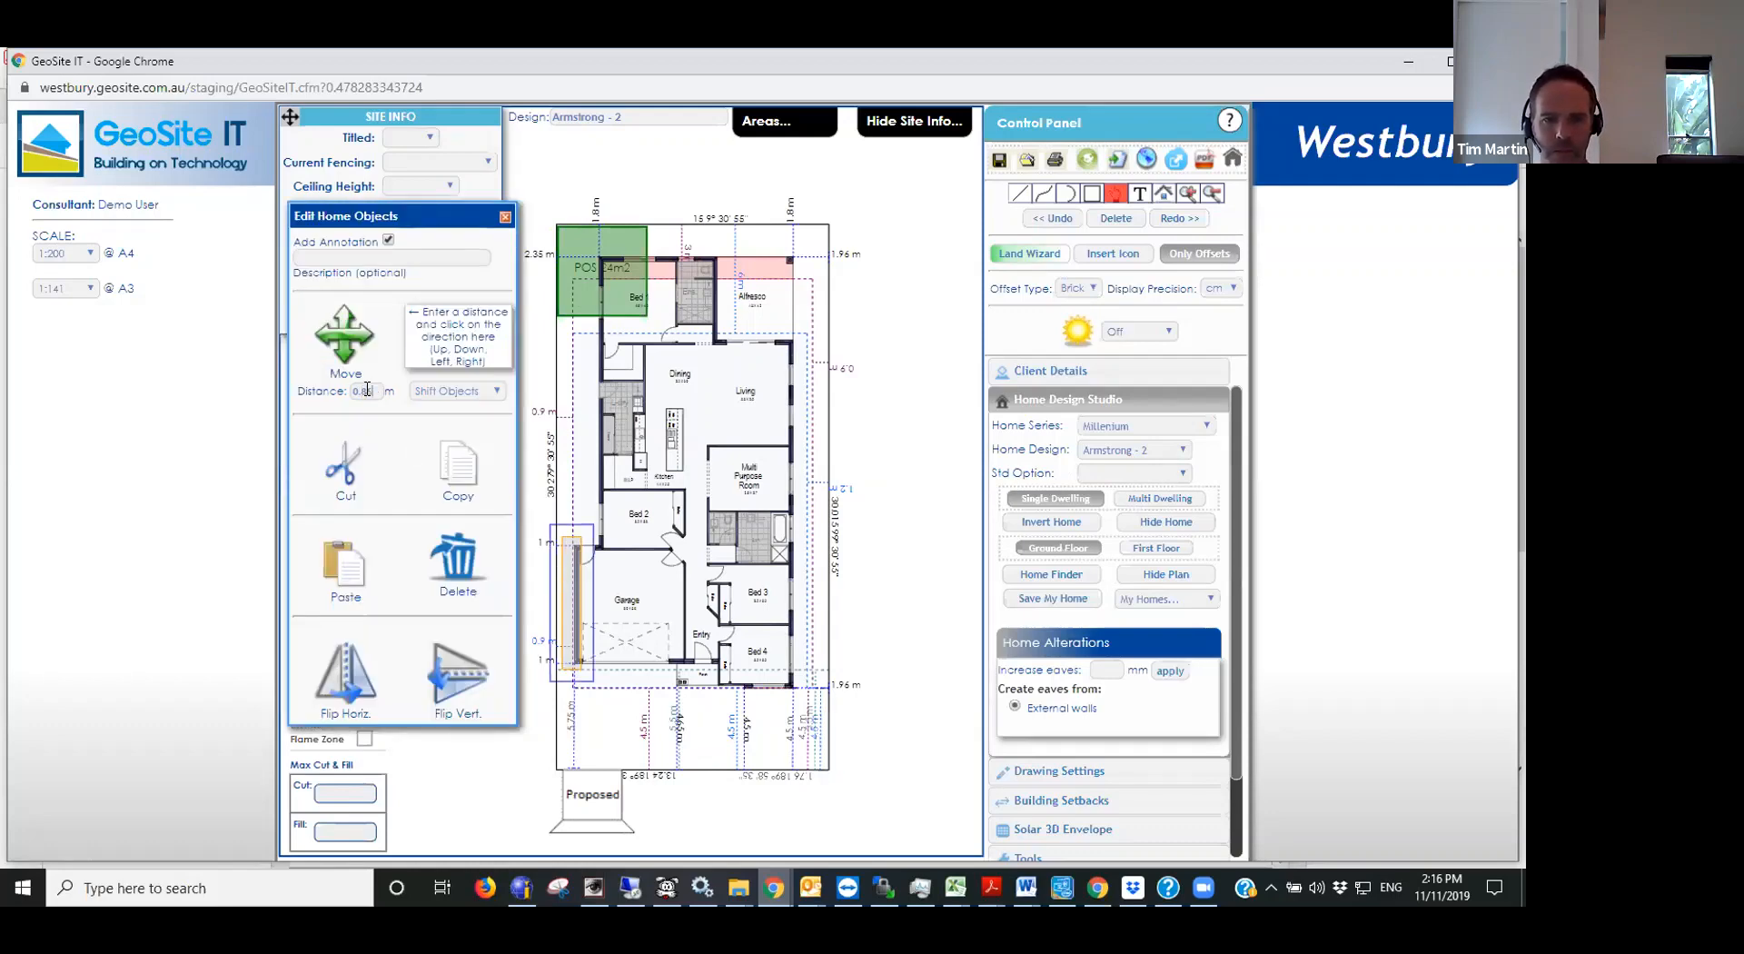
{"action": "left_click", "coordinate": [320, 333]}
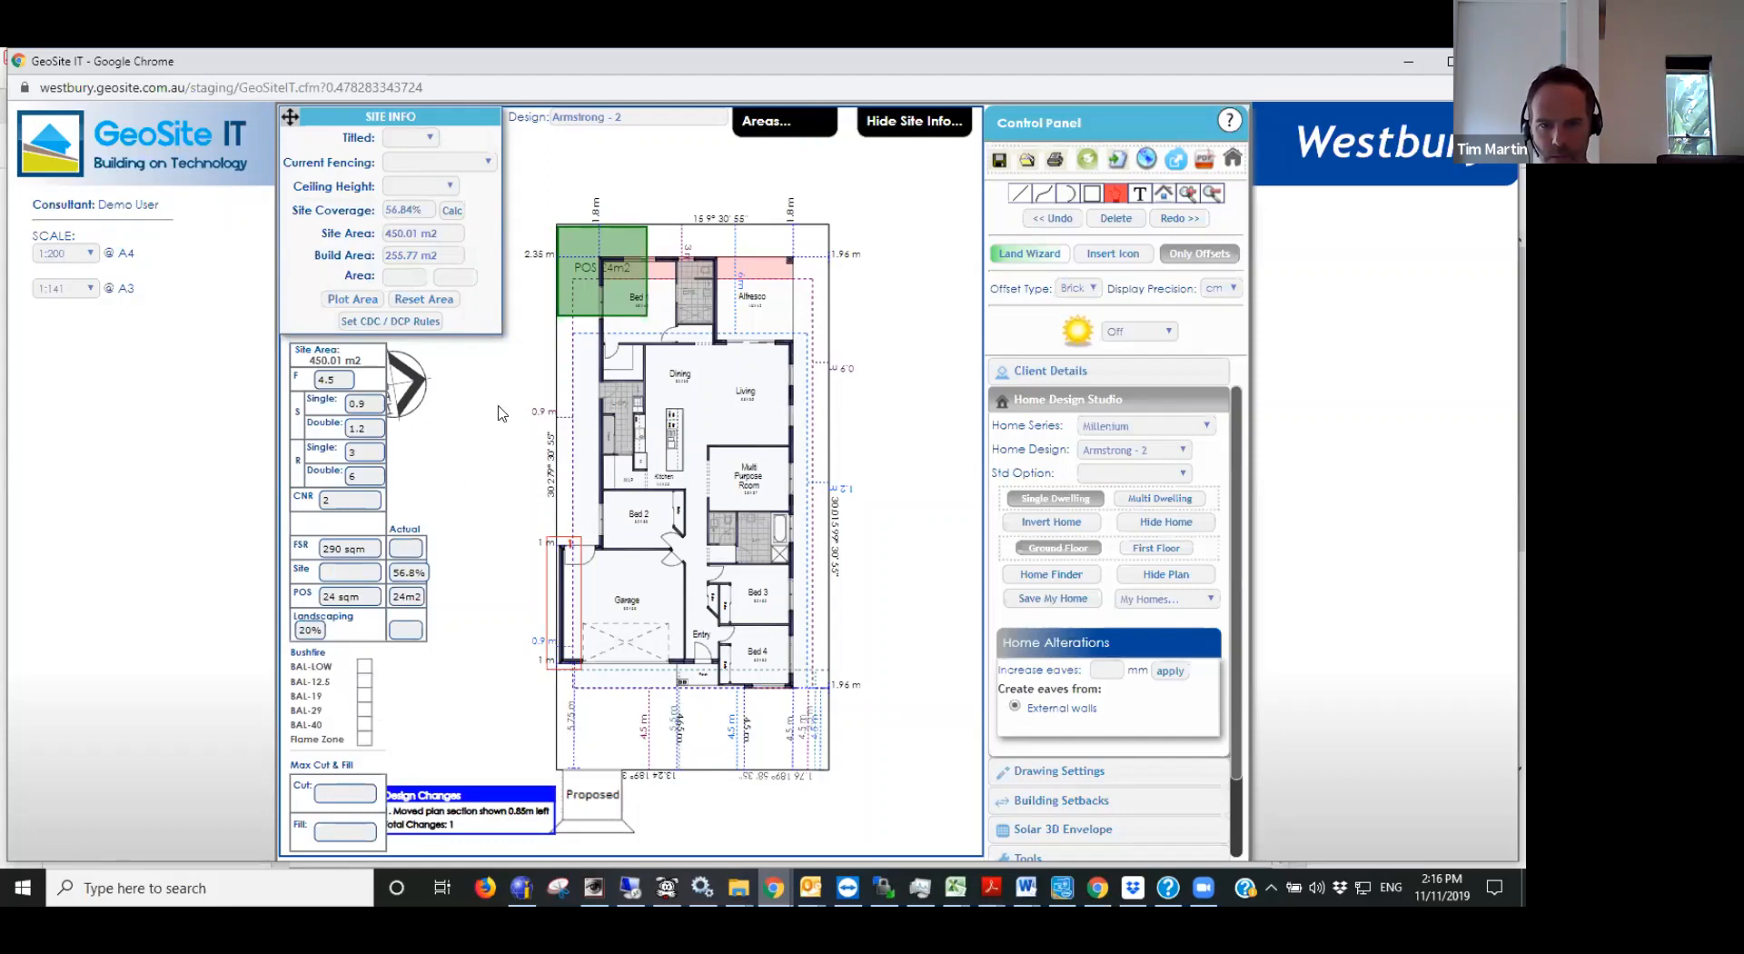
{"action": "left_click", "coordinate": [450, 211]}
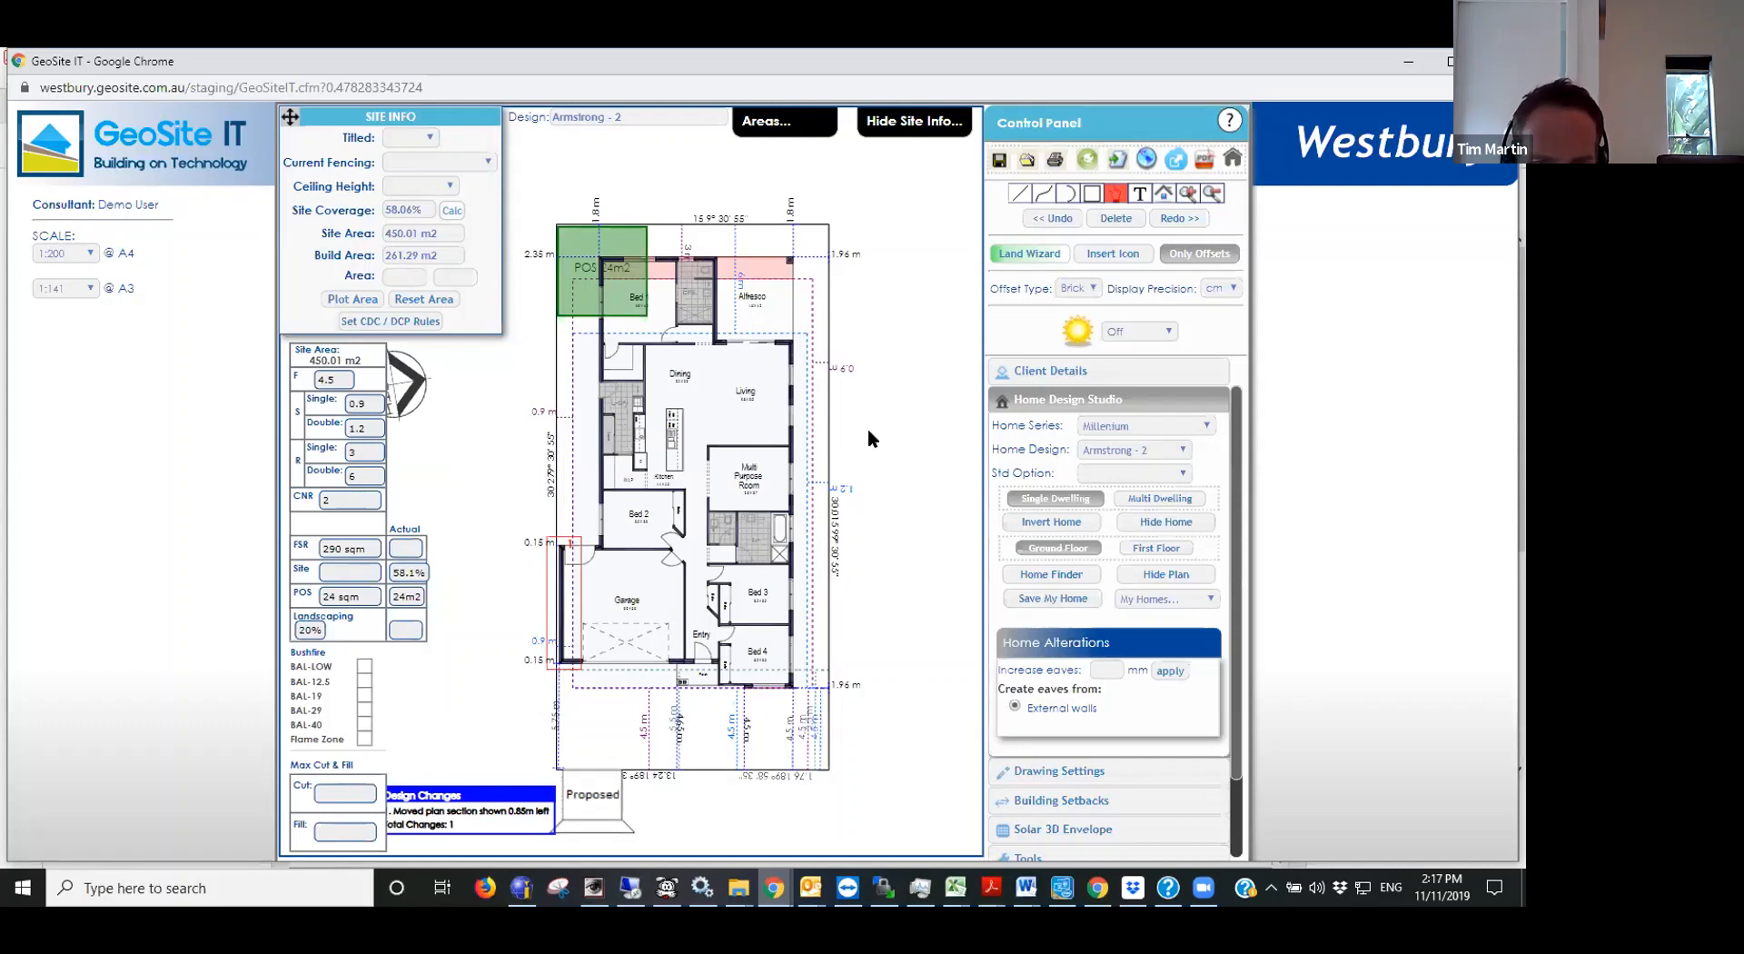
{"action": "left_click", "coordinate": [1146, 474]}
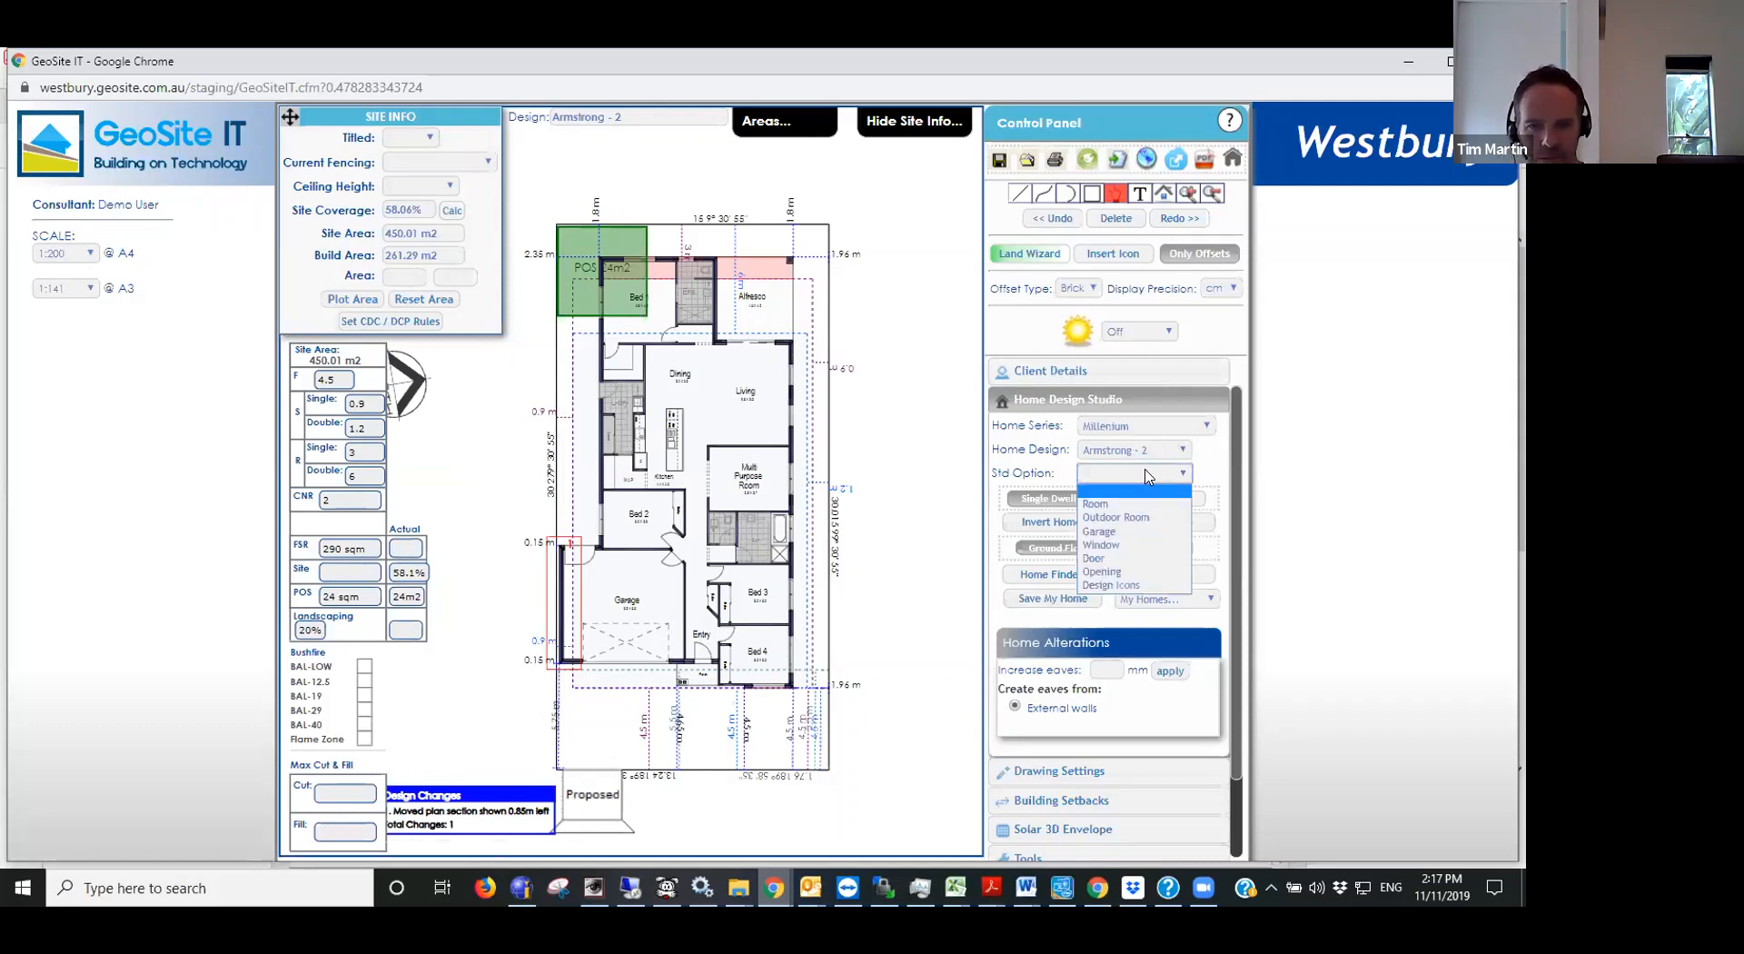
{"action": "left_click", "coordinate": [1133, 517]}
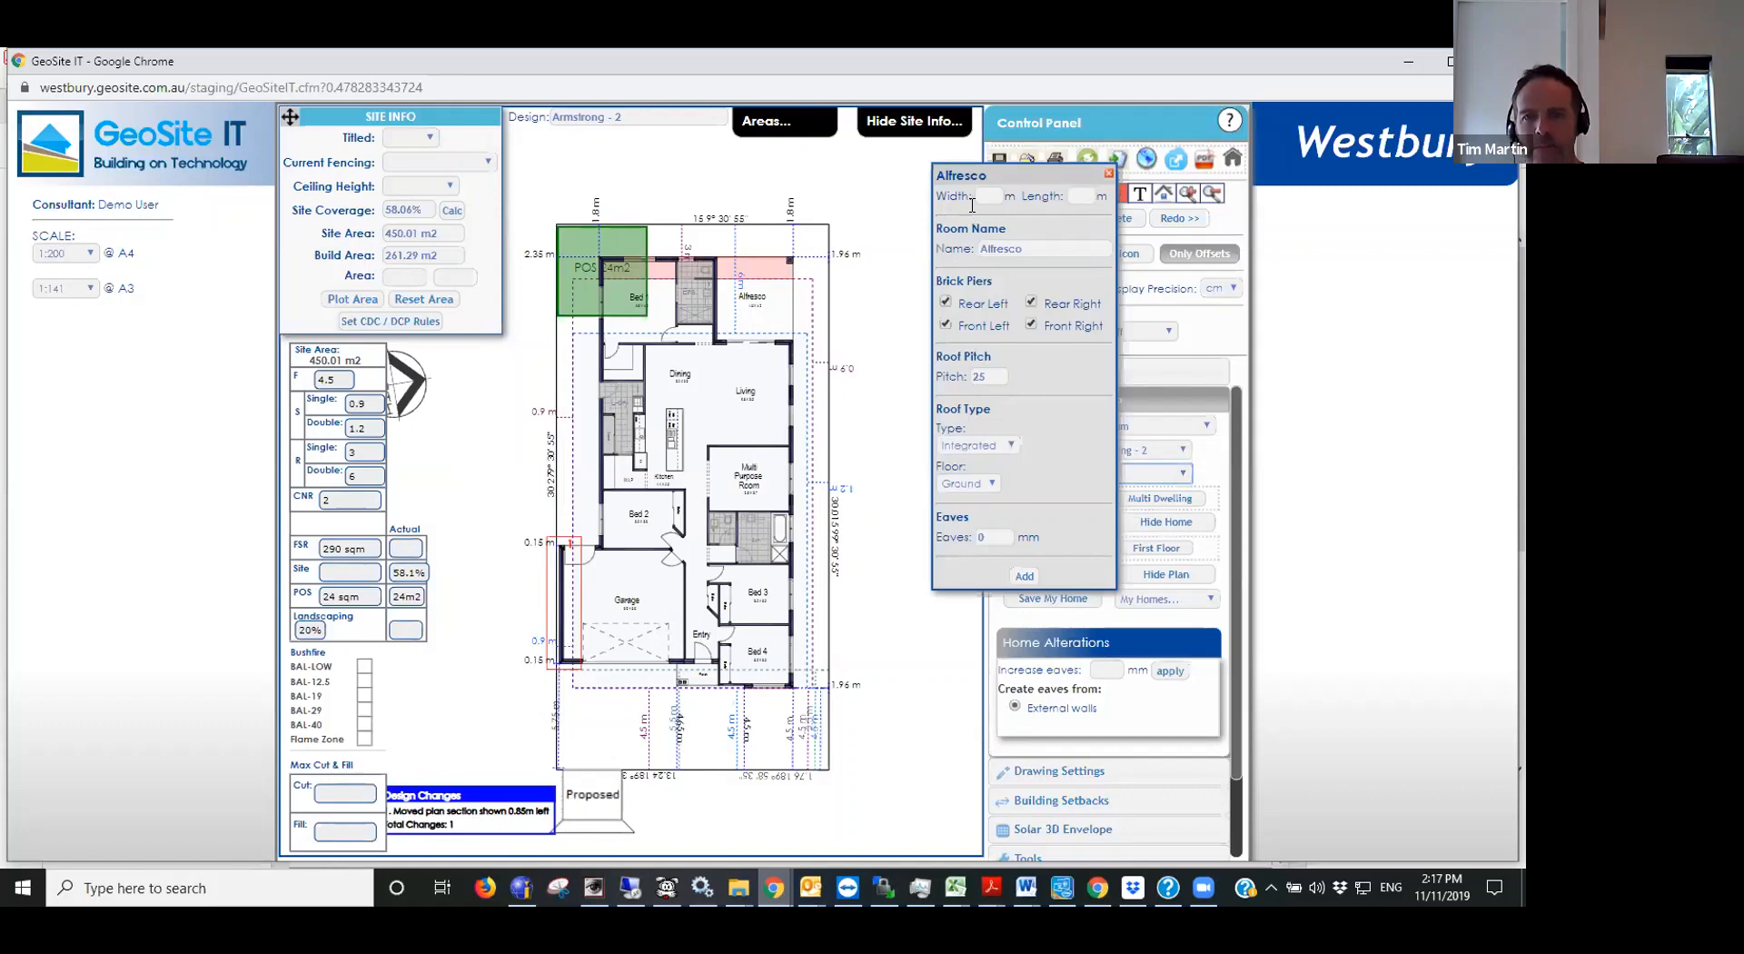
{"action": "left_click", "coordinate": [1107, 177]}
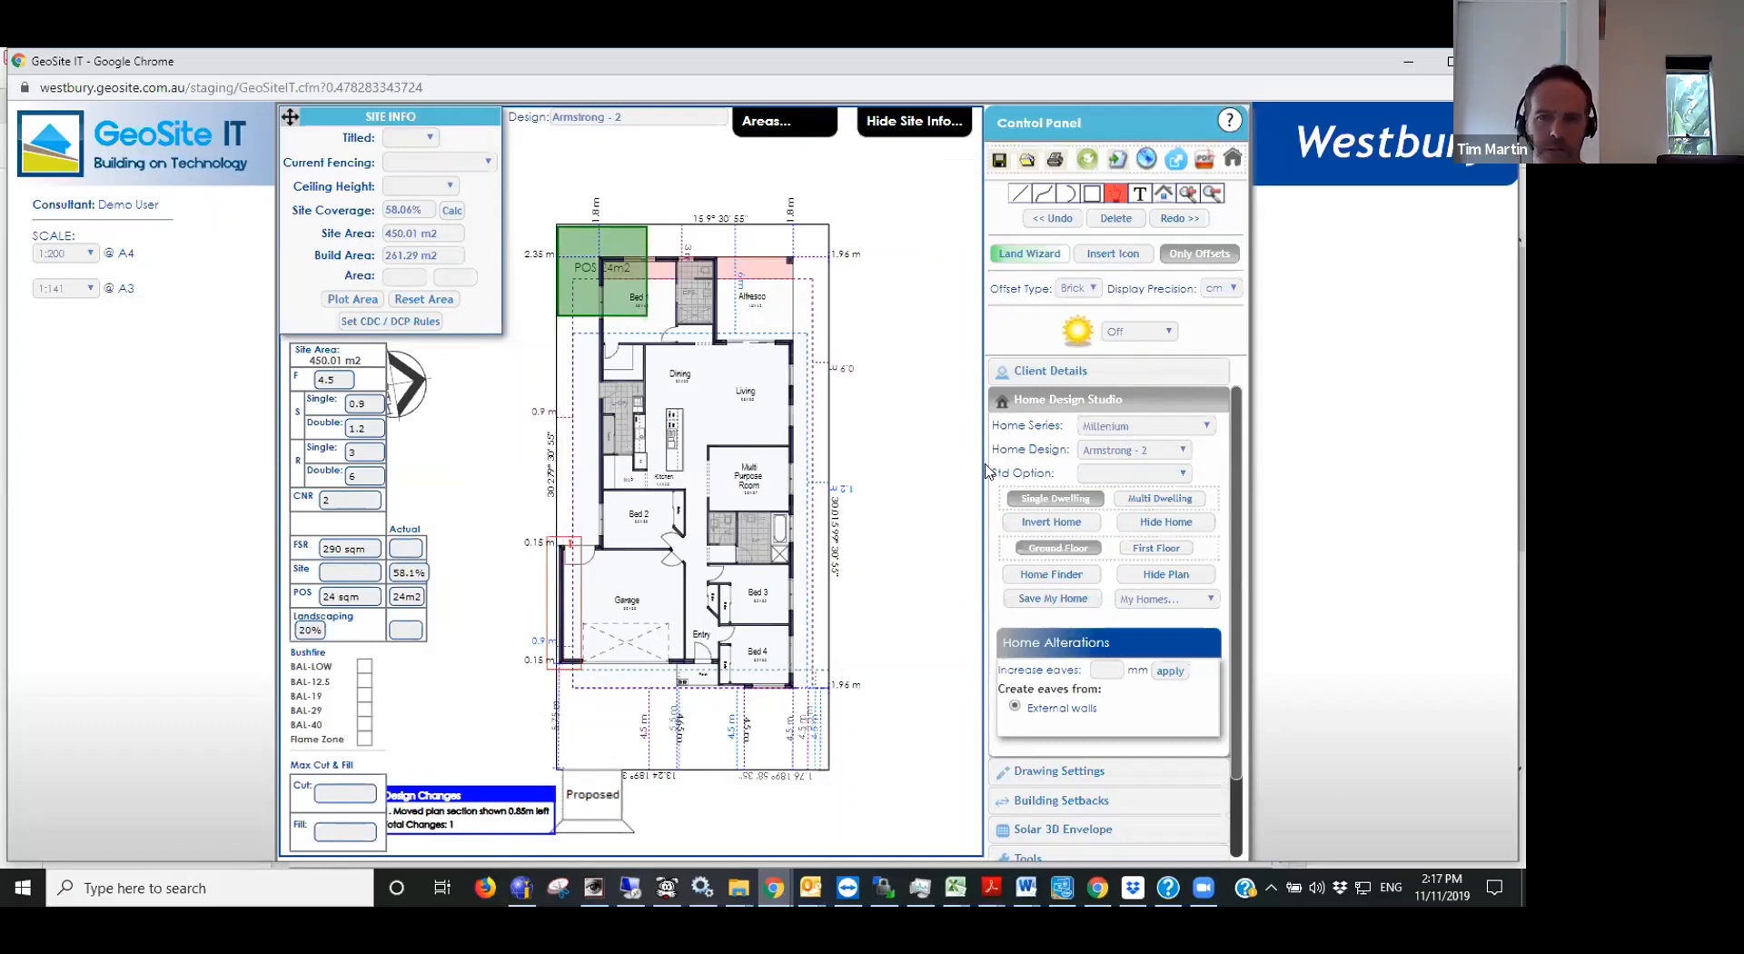
- Measure the existing alfresco's width along its rear edge with Measure (Point to Point), and switch off Entity Snap and Lock Line
{"action": "left_click", "coordinate": [1018, 195]}
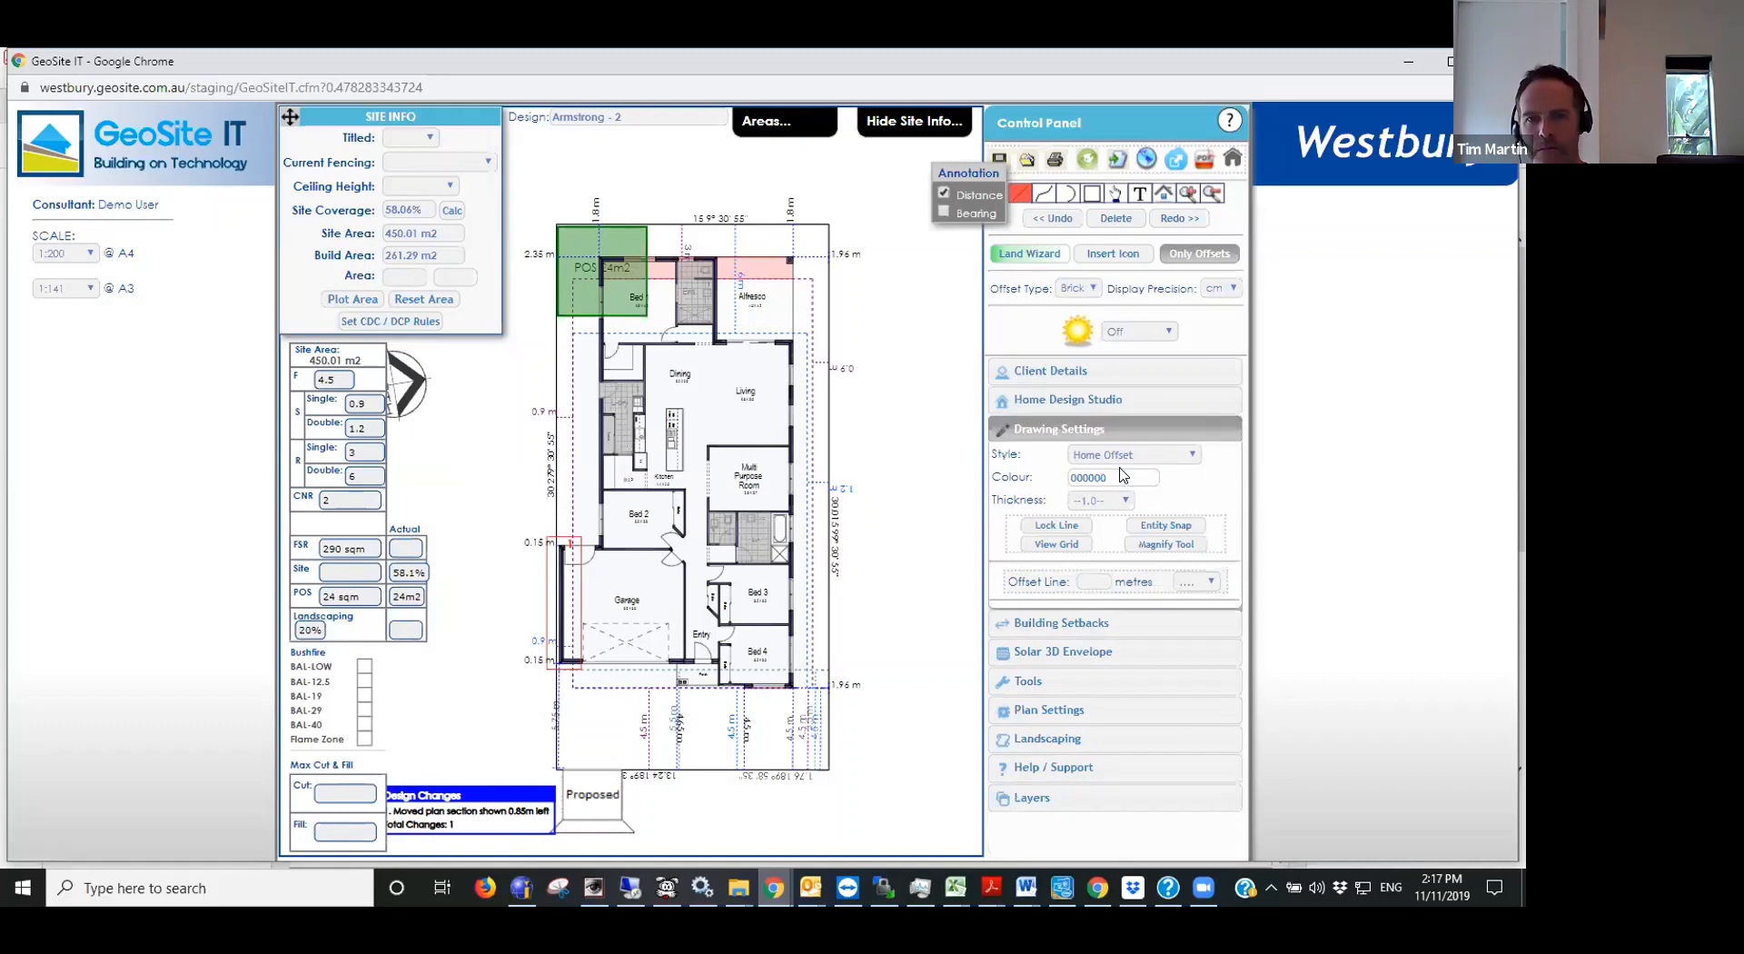
{"action": "left_click", "coordinate": [1119, 456]}
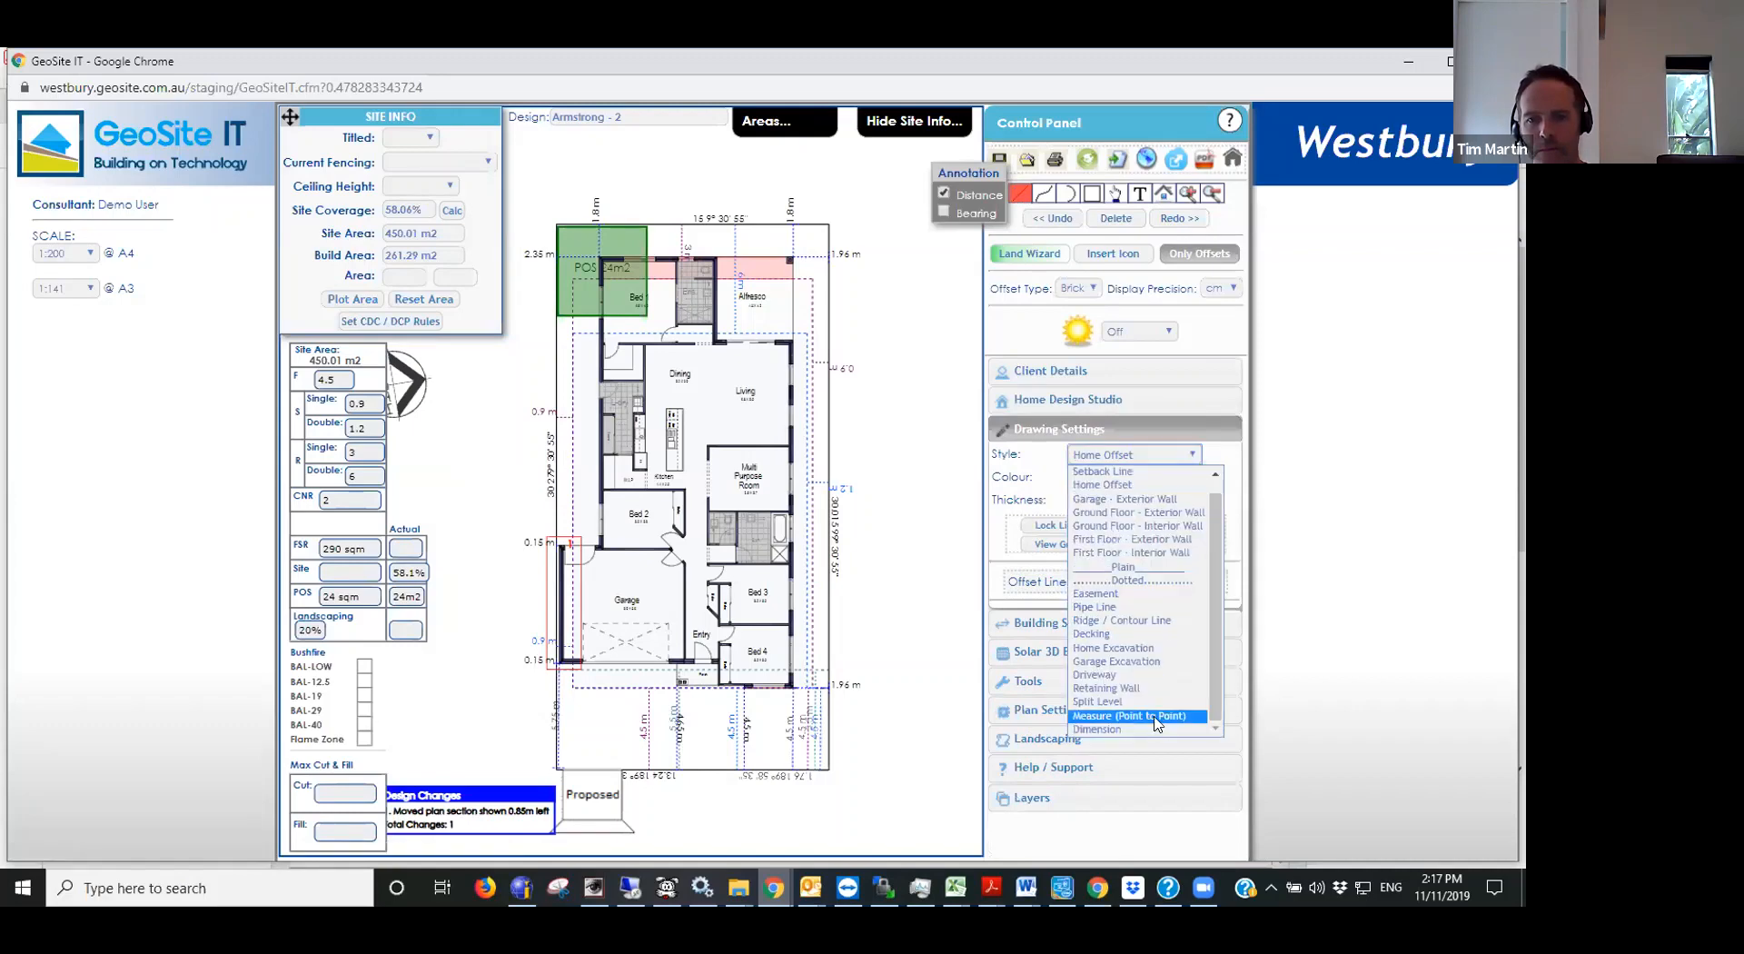
{"action": "left_click", "coordinate": [1152, 716]}
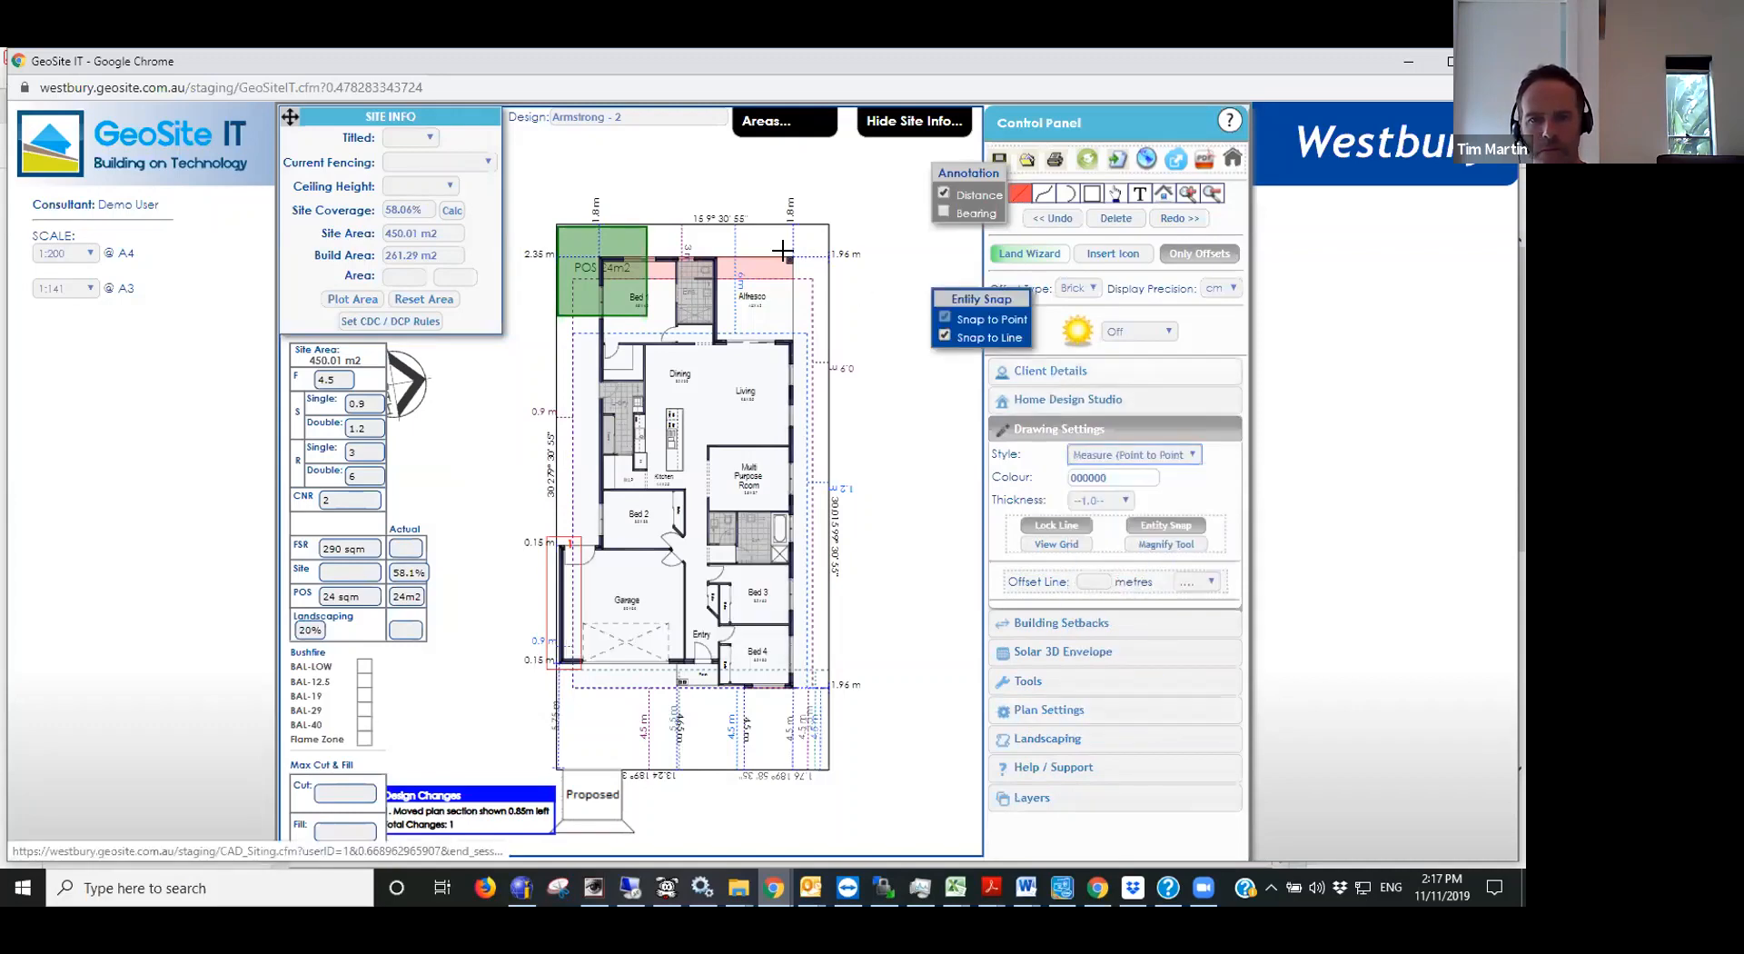
{"action": "scroll", "coordinate": [786, 251], "scroll_direction": "up", "scroll_amount": 1}
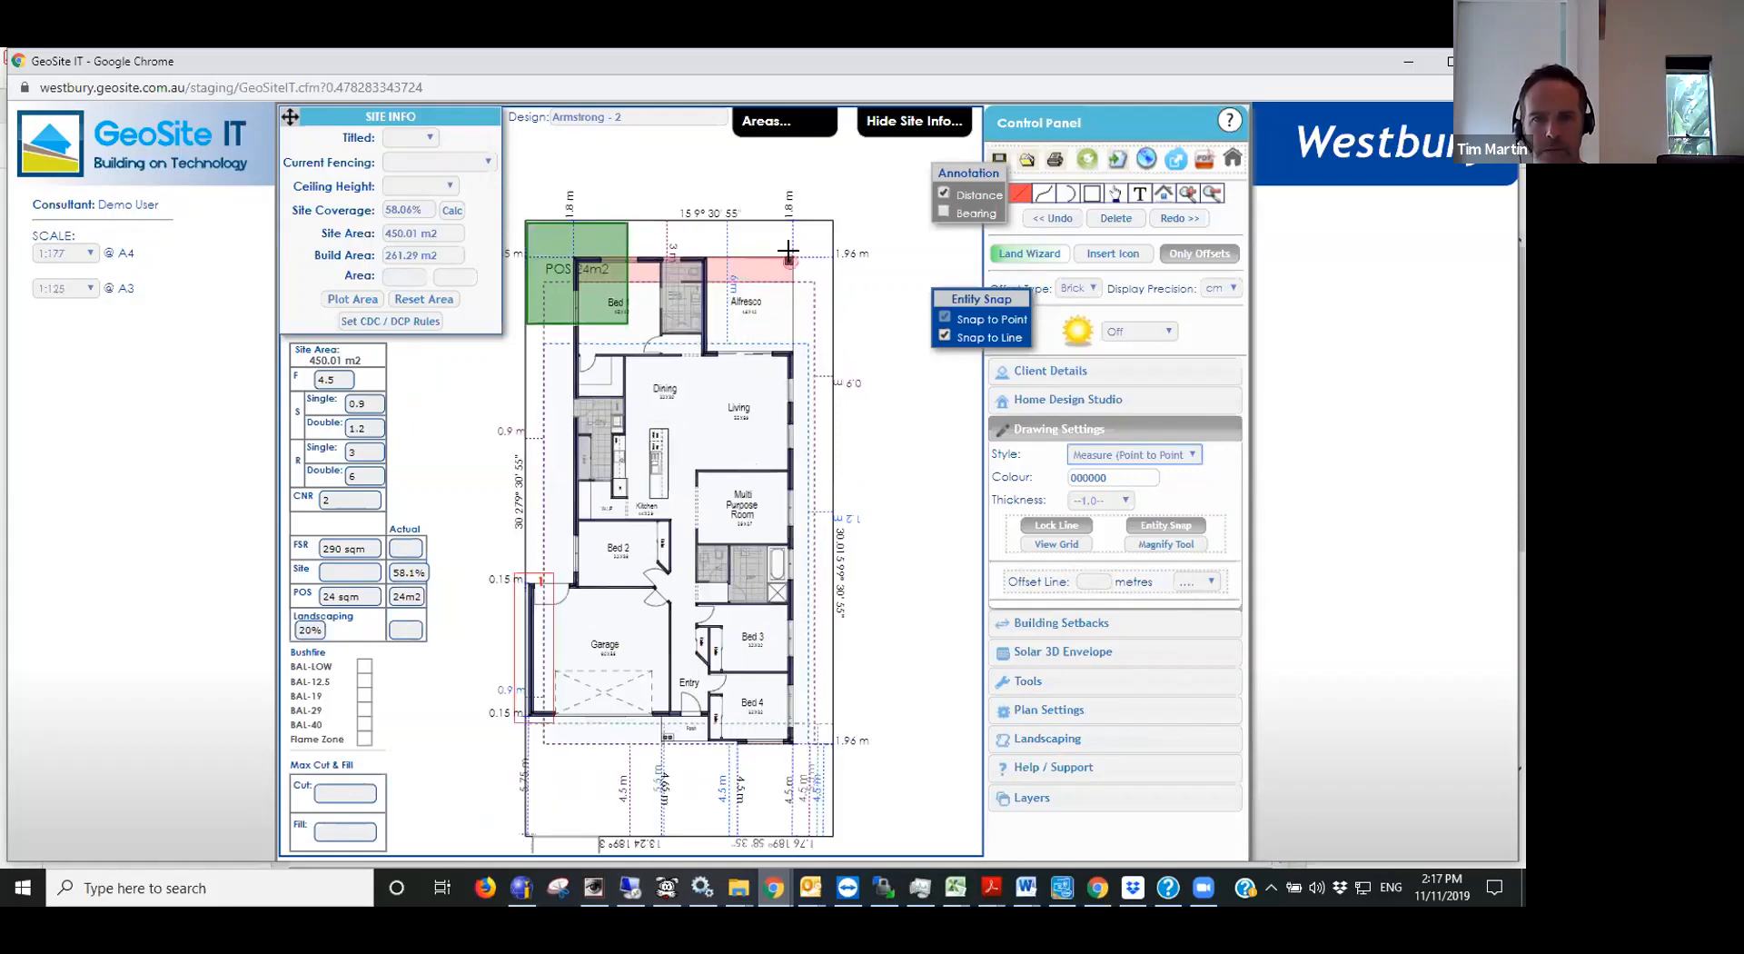
{"action": "left_click", "coordinate": [788, 251]}
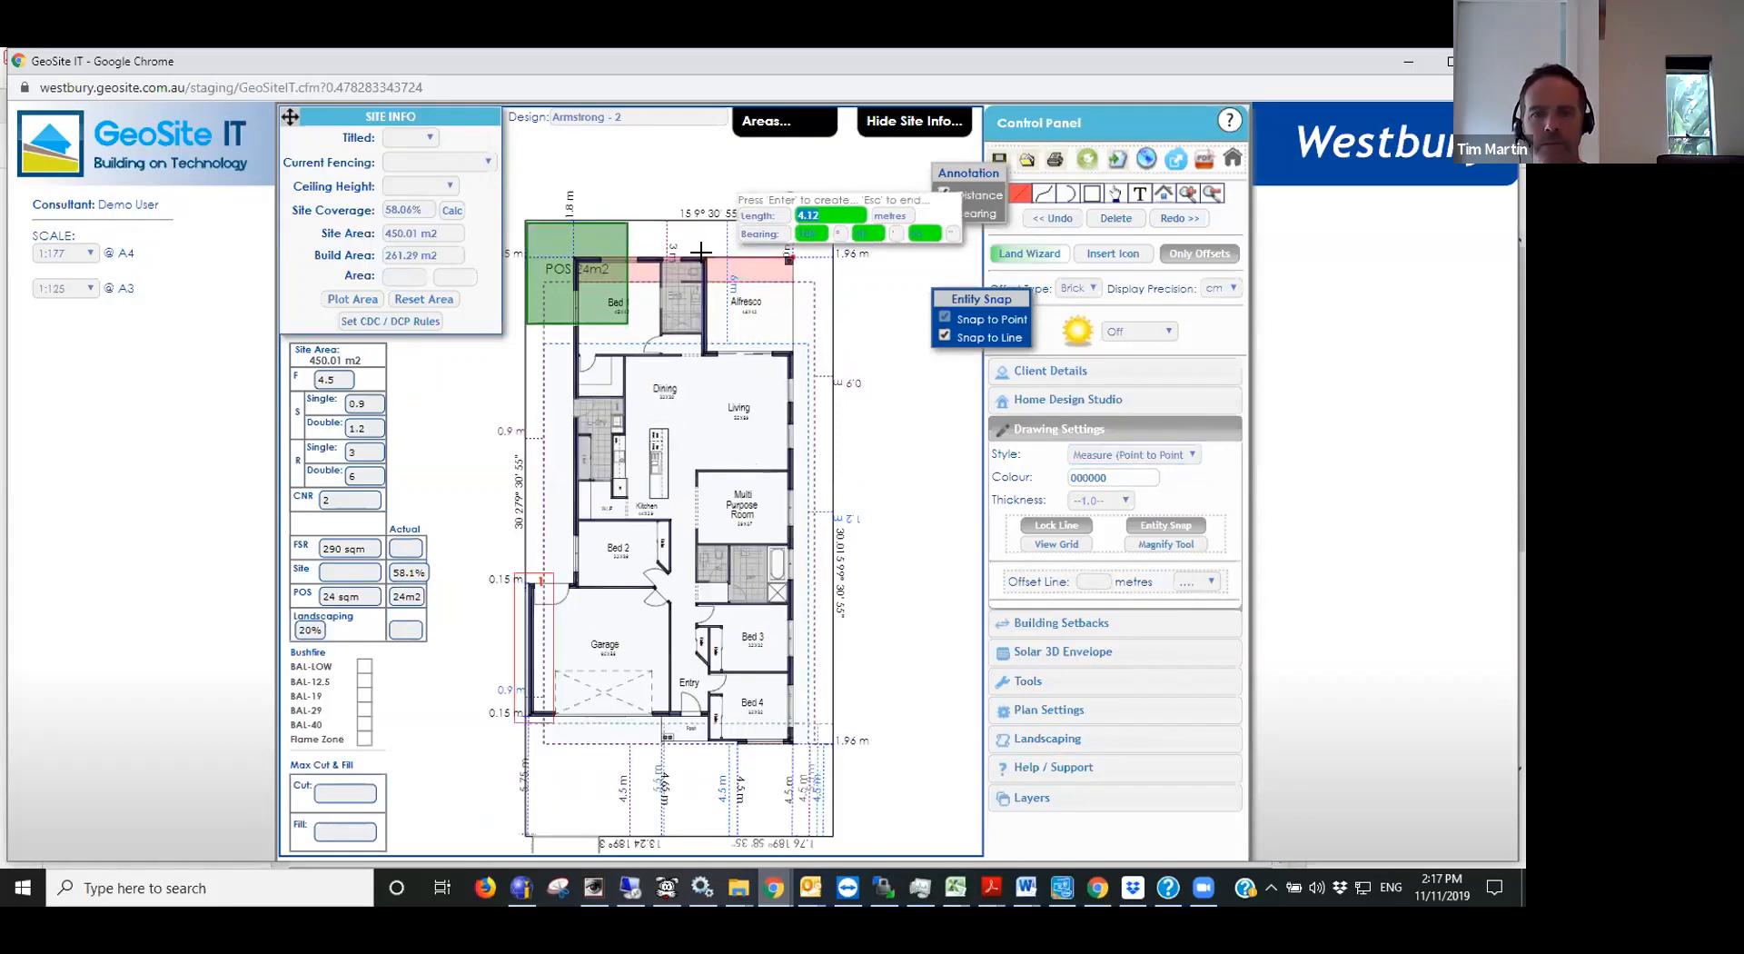
{"action": "left_click", "coordinate": [701, 253]}
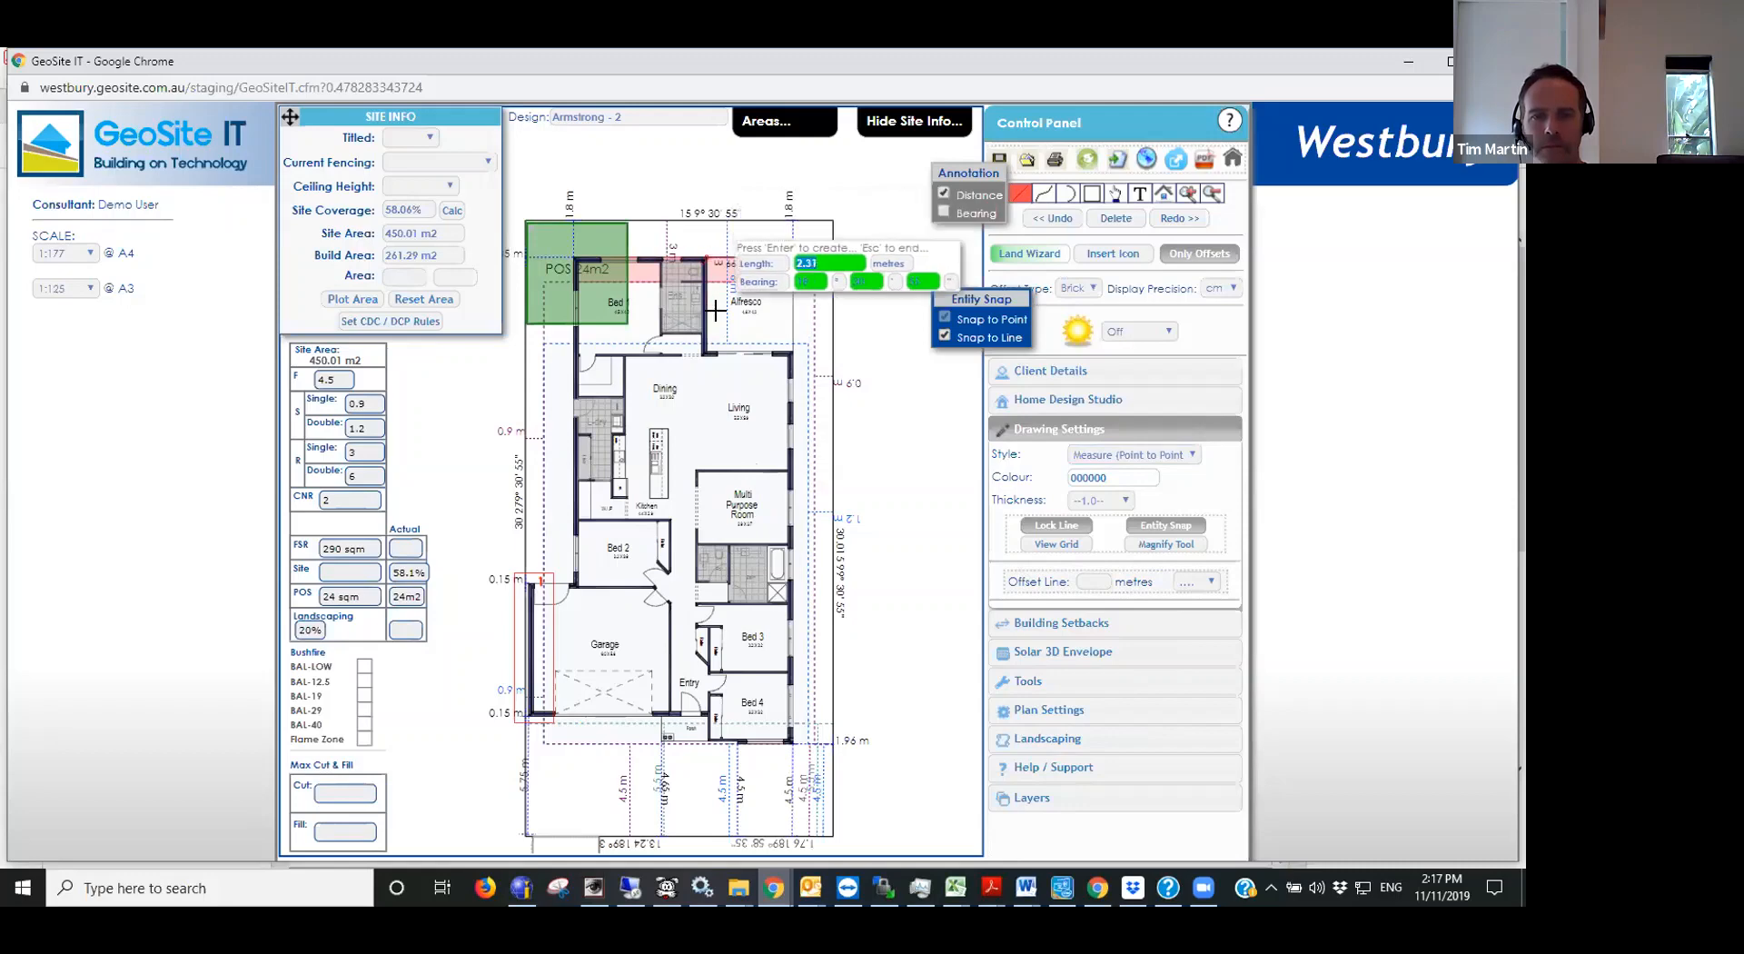
{"action": "key", "text": "Escape"}
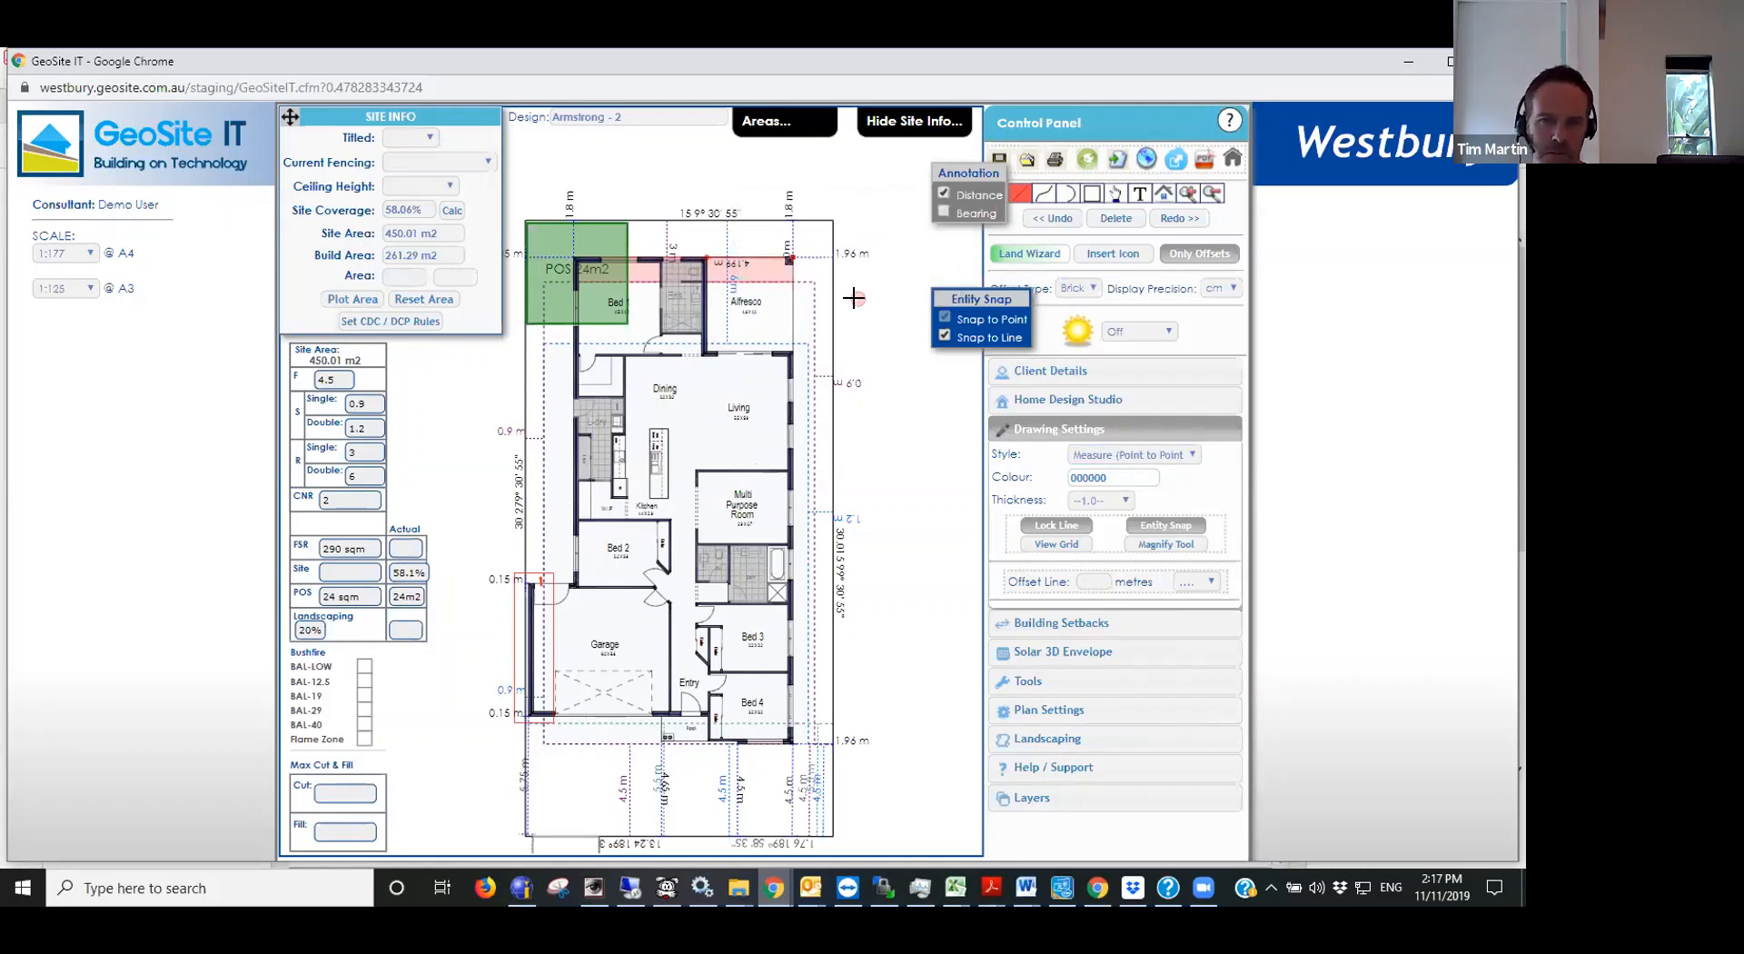
{"action": "left_click", "coordinate": [1116, 195]}
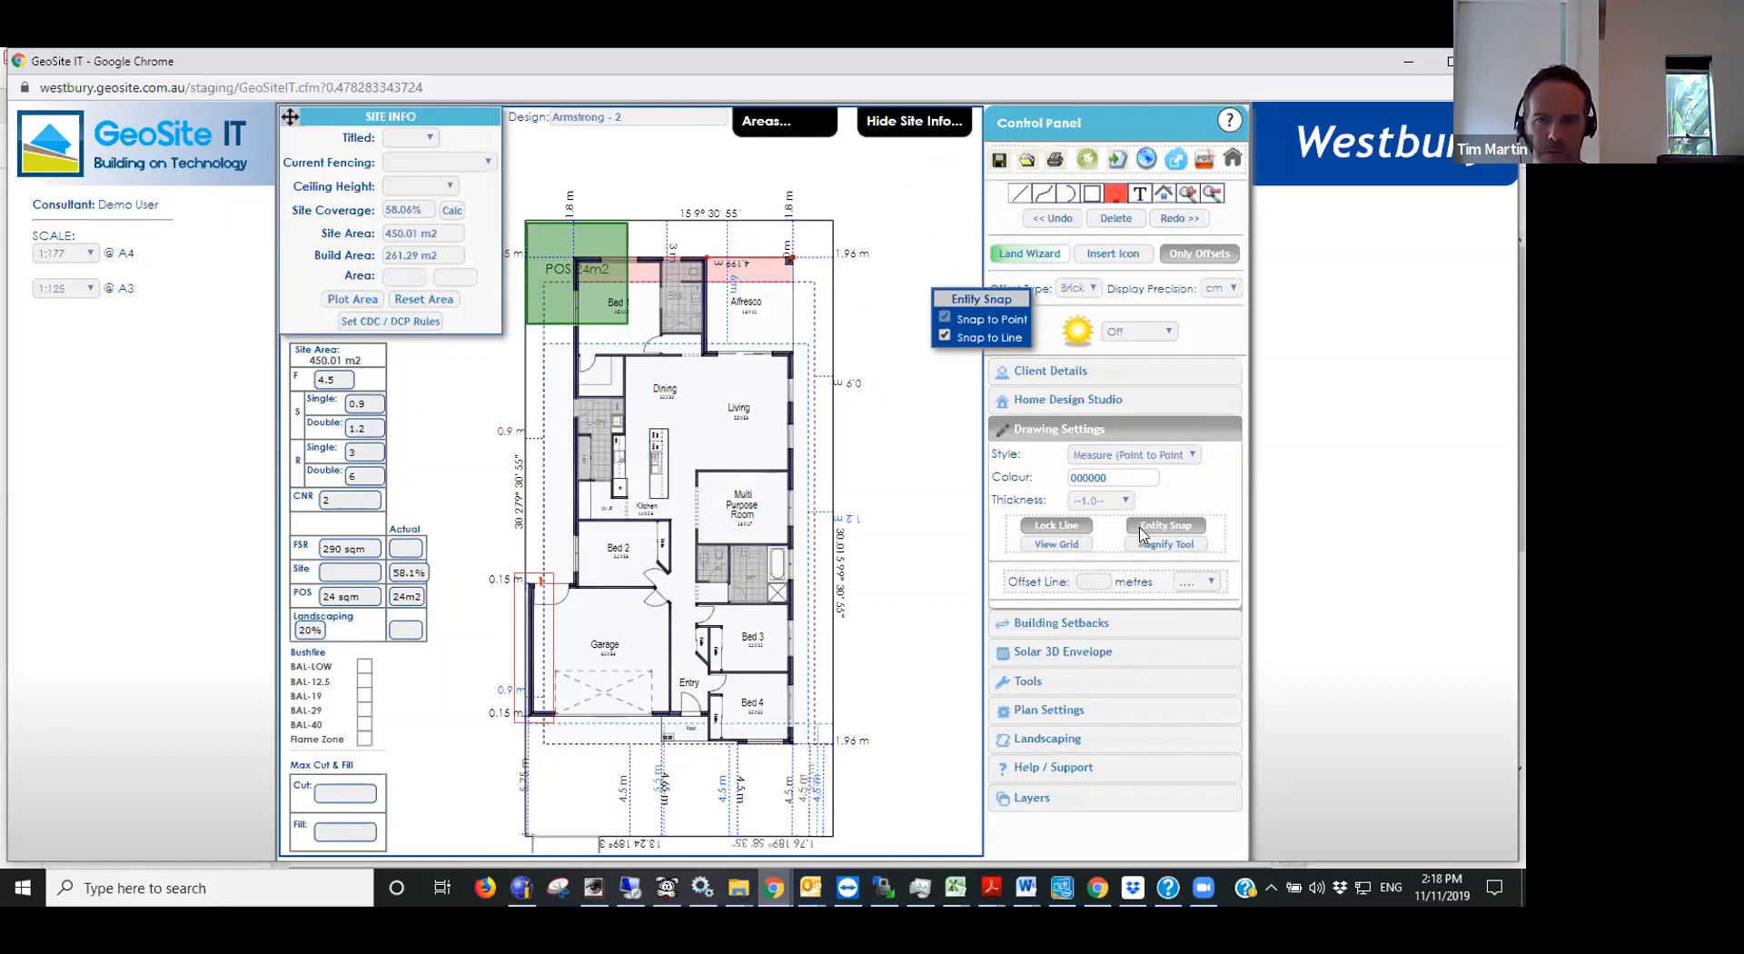
{"action": "left_click", "coordinate": [1169, 525]}
{"action": "left_click", "coordinate": [1064, 525]}
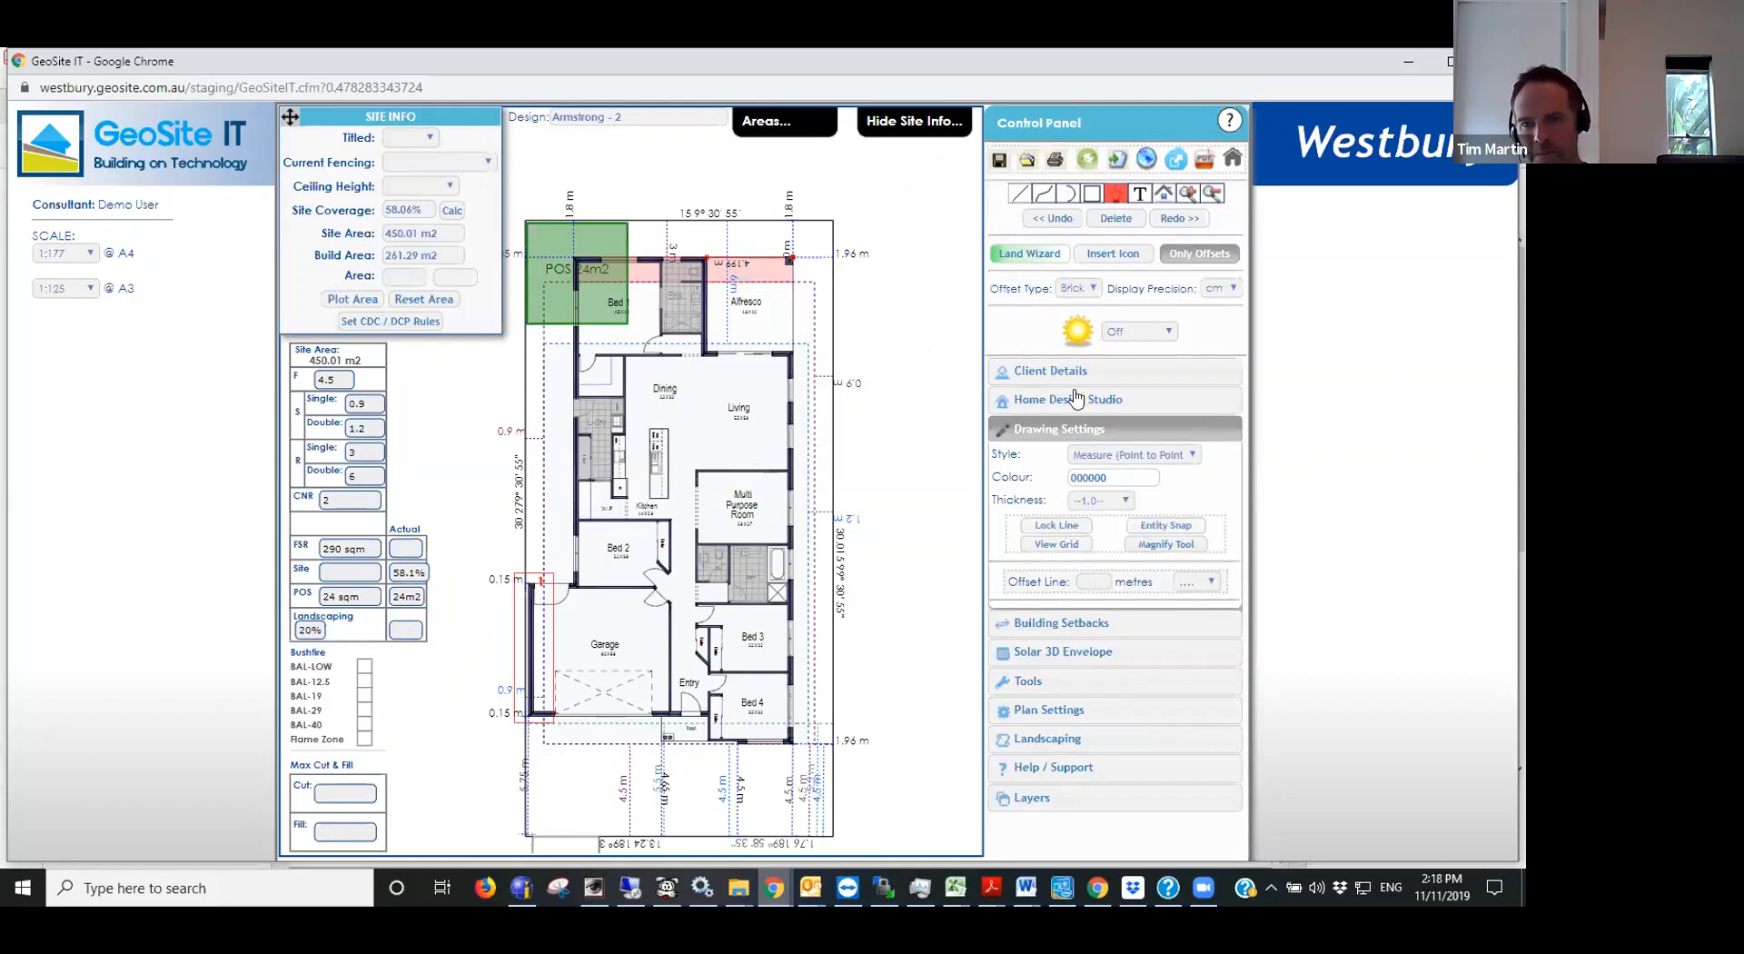
- Add an Alfresco outdoor room 4.2 m wide and 3 m long, with brick piers only at the rear left and rear right
{"action": "left_click", "coordinate": [1093, 416]}
{"action": "left_click", "coordinate": [1111, 473]}
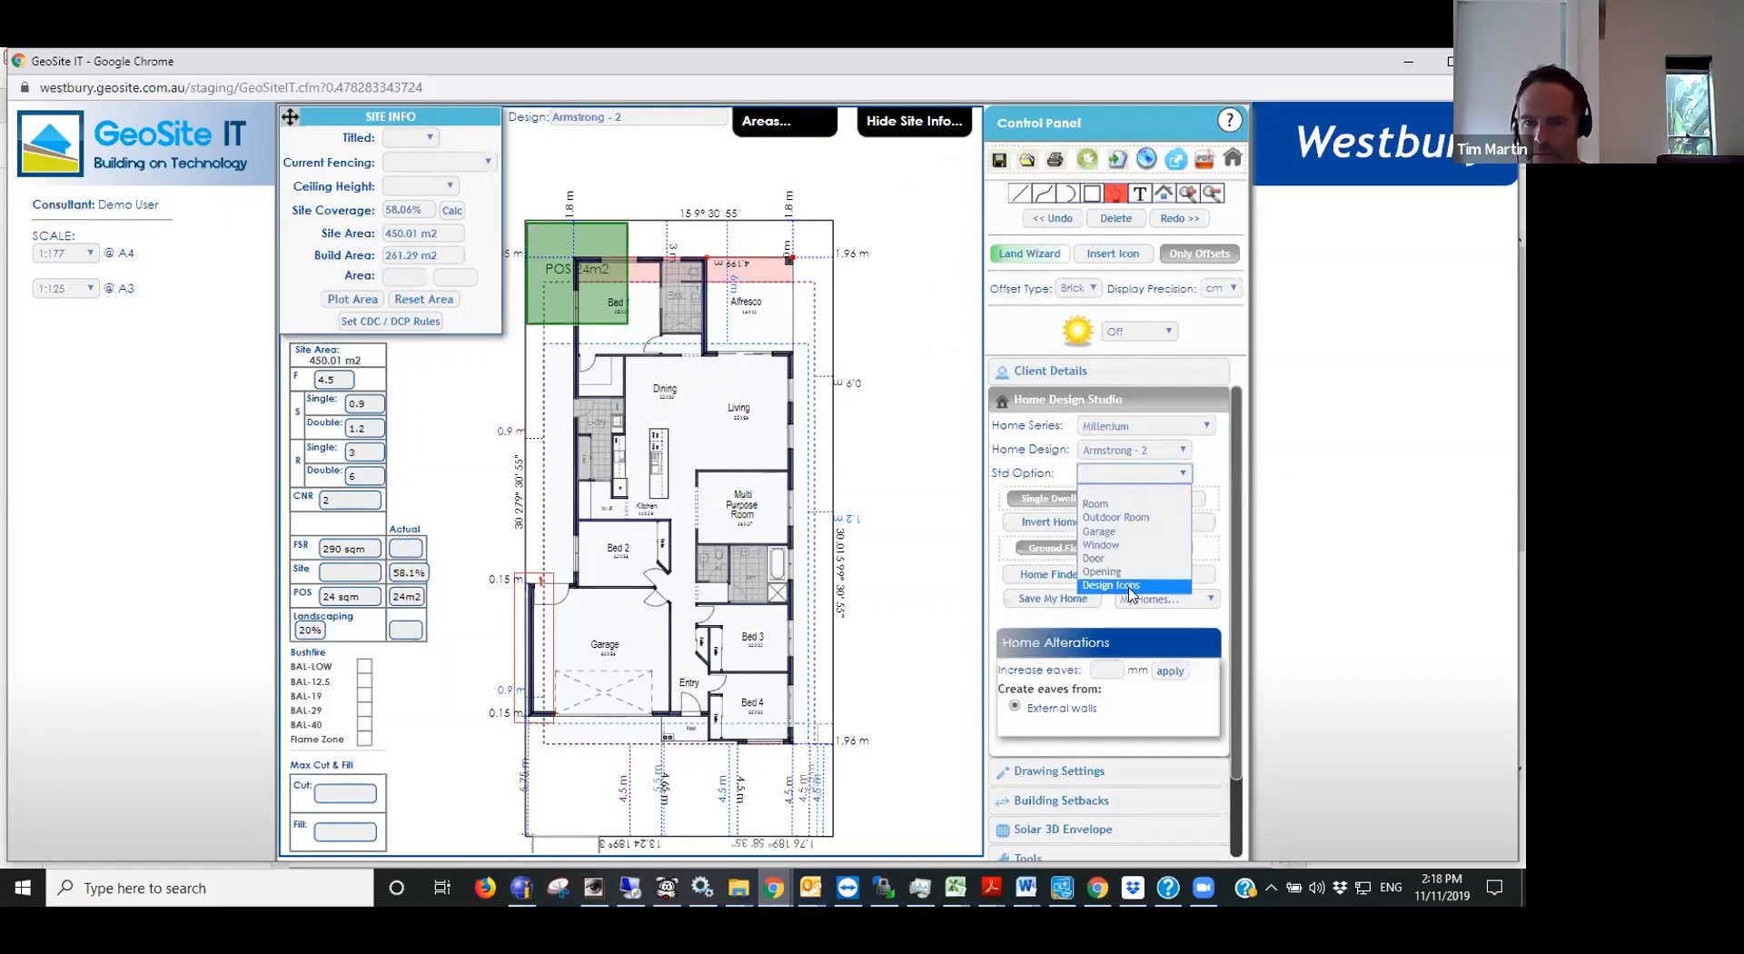
{"action": "left_click", "coordinate": [1127, 519]}
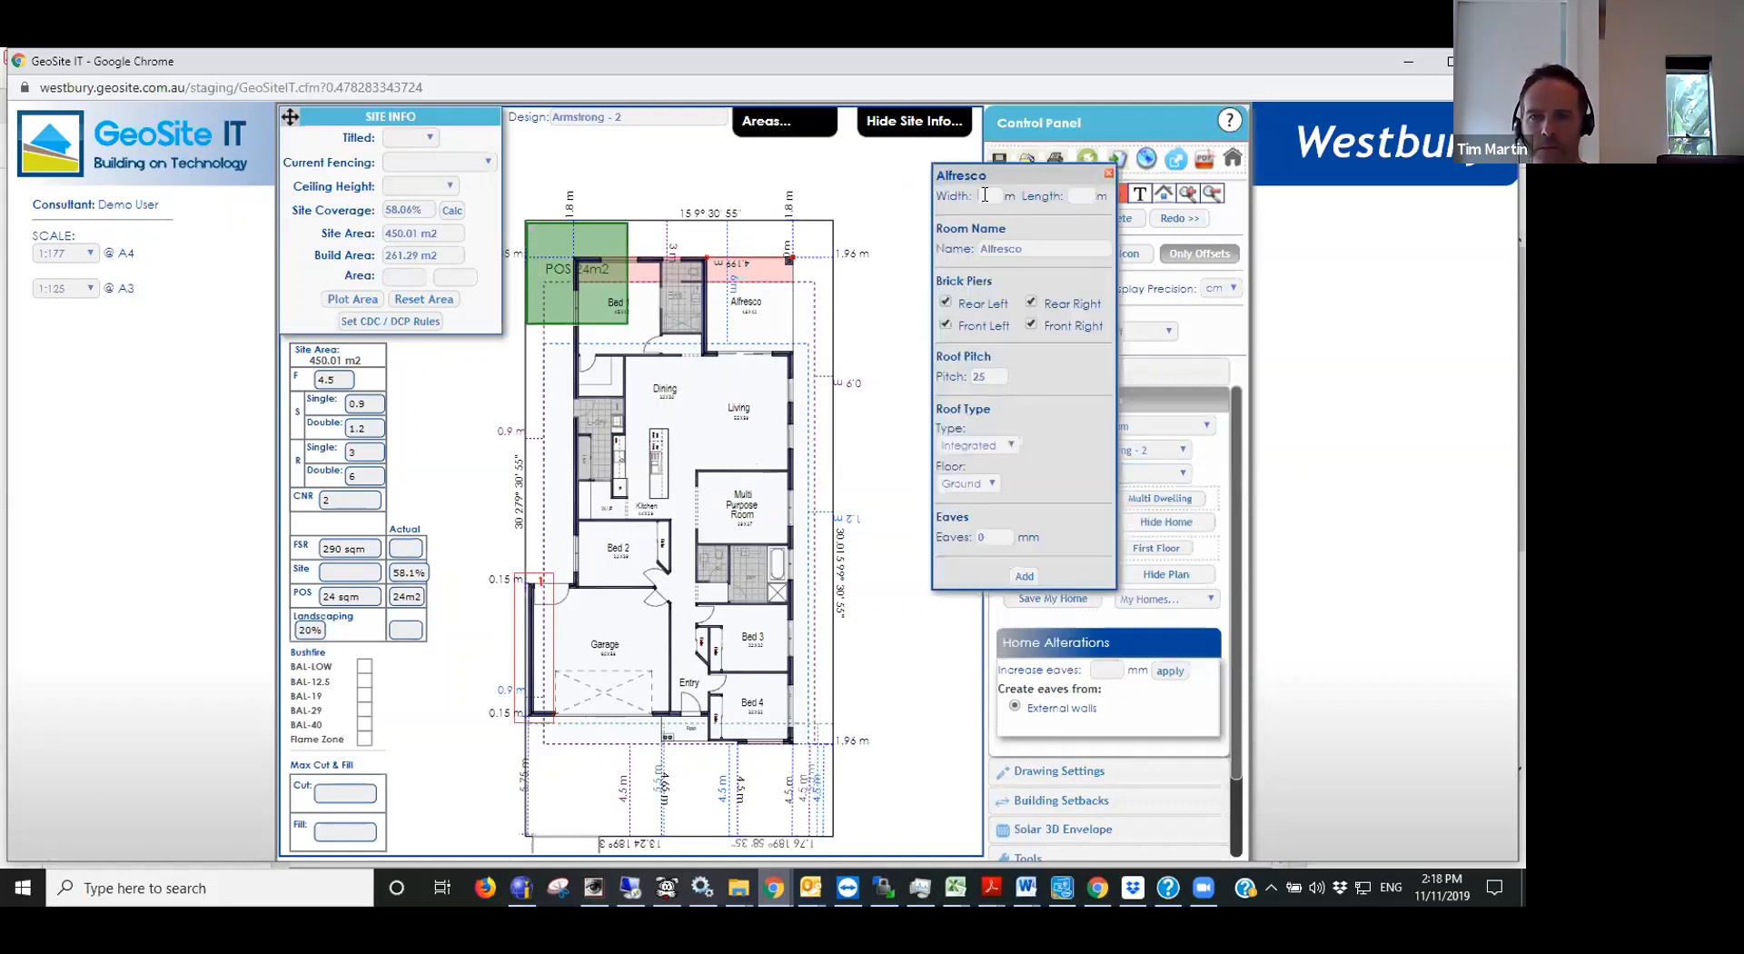
{"action": "type", "text": "4.2"}
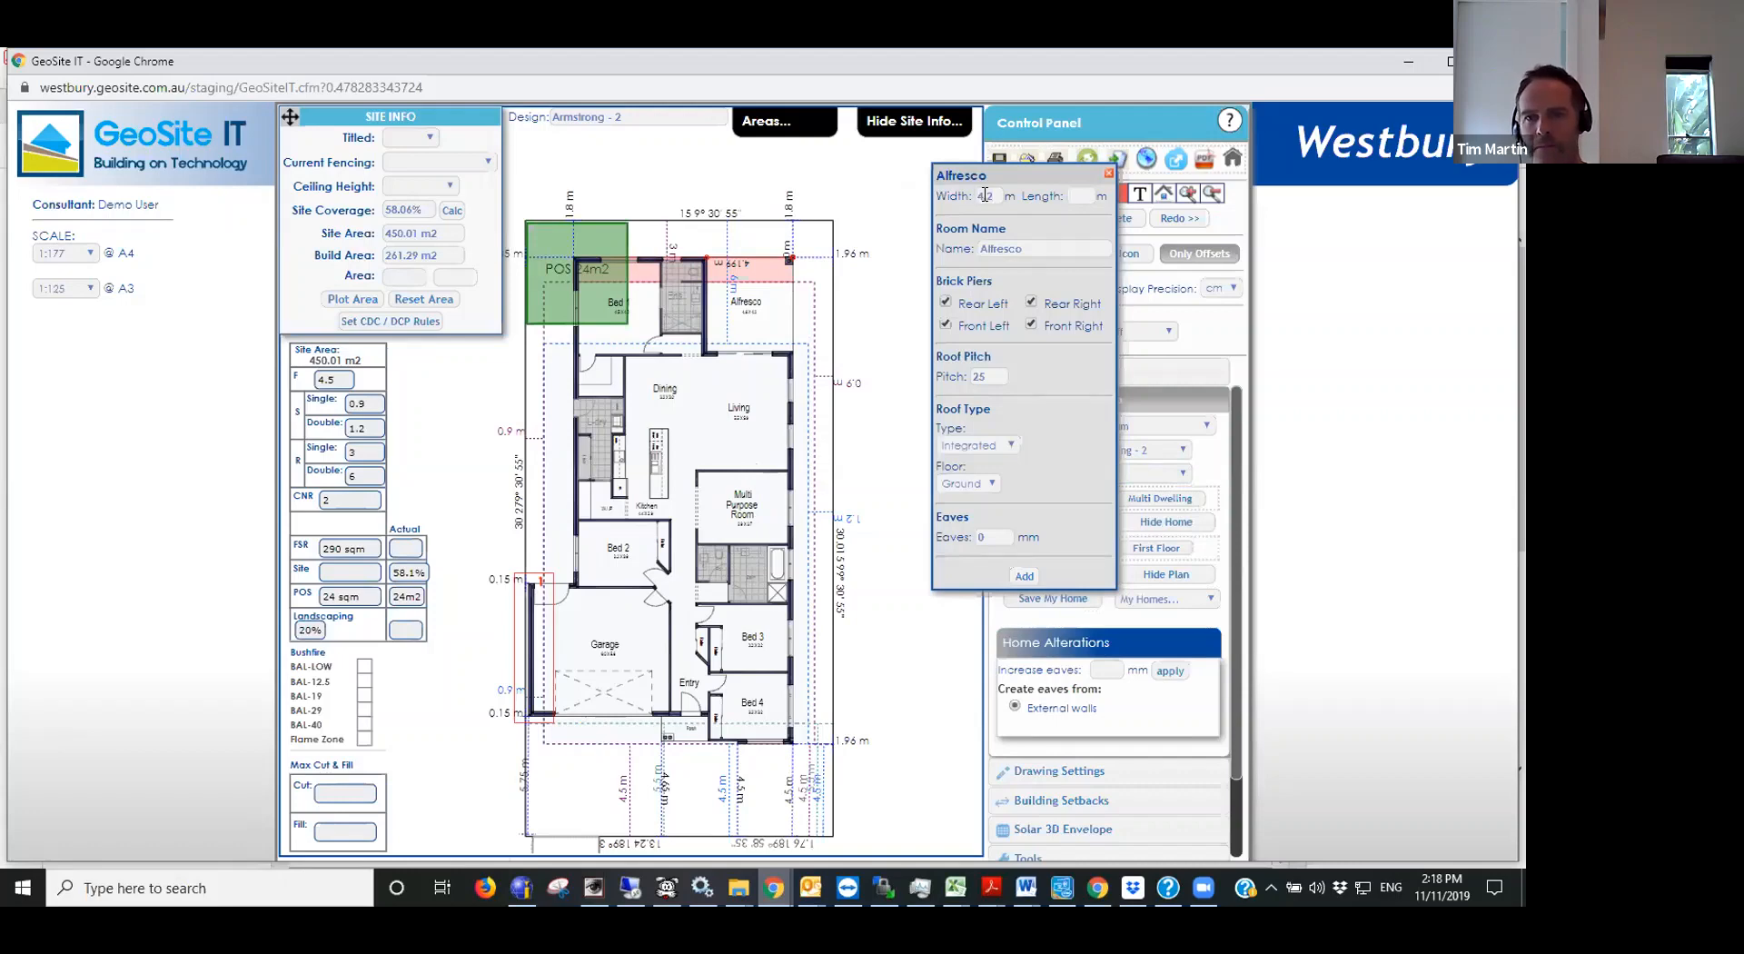
{"action": "key", "text": "Tab"}
{"action": "type", "text": "3"}
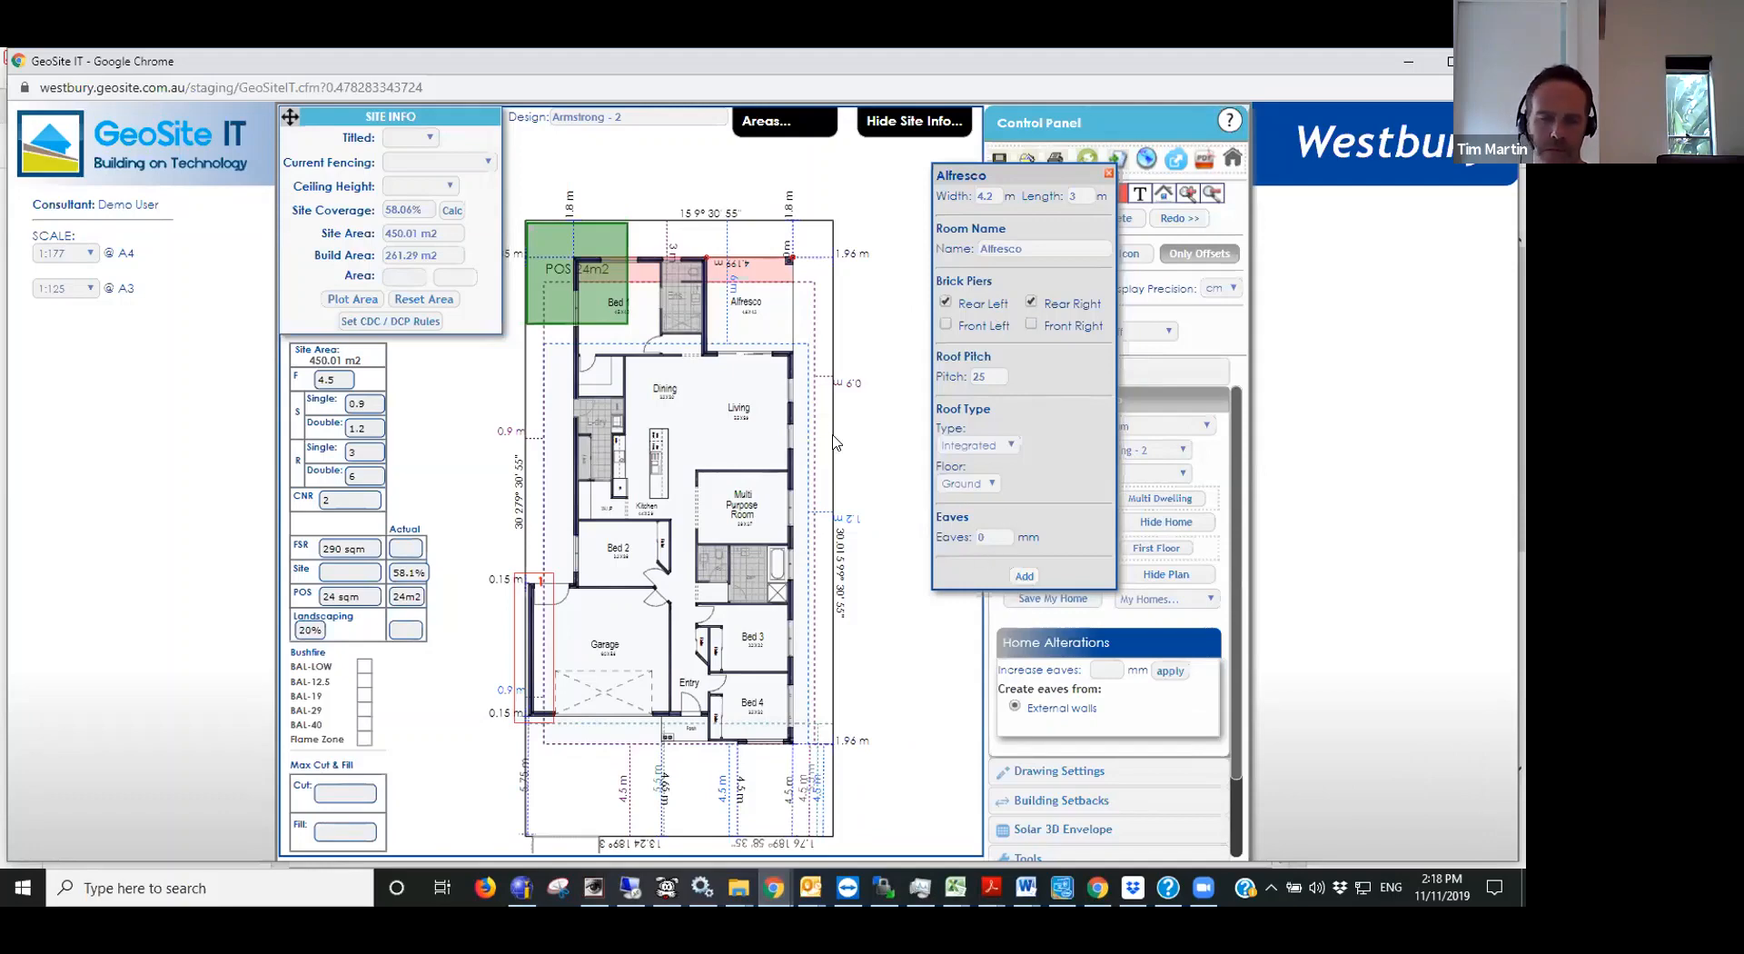
{"action": "scroll", "coordinate": [869, 425], "scroll_direction": "down", "scroll_amount": 2}
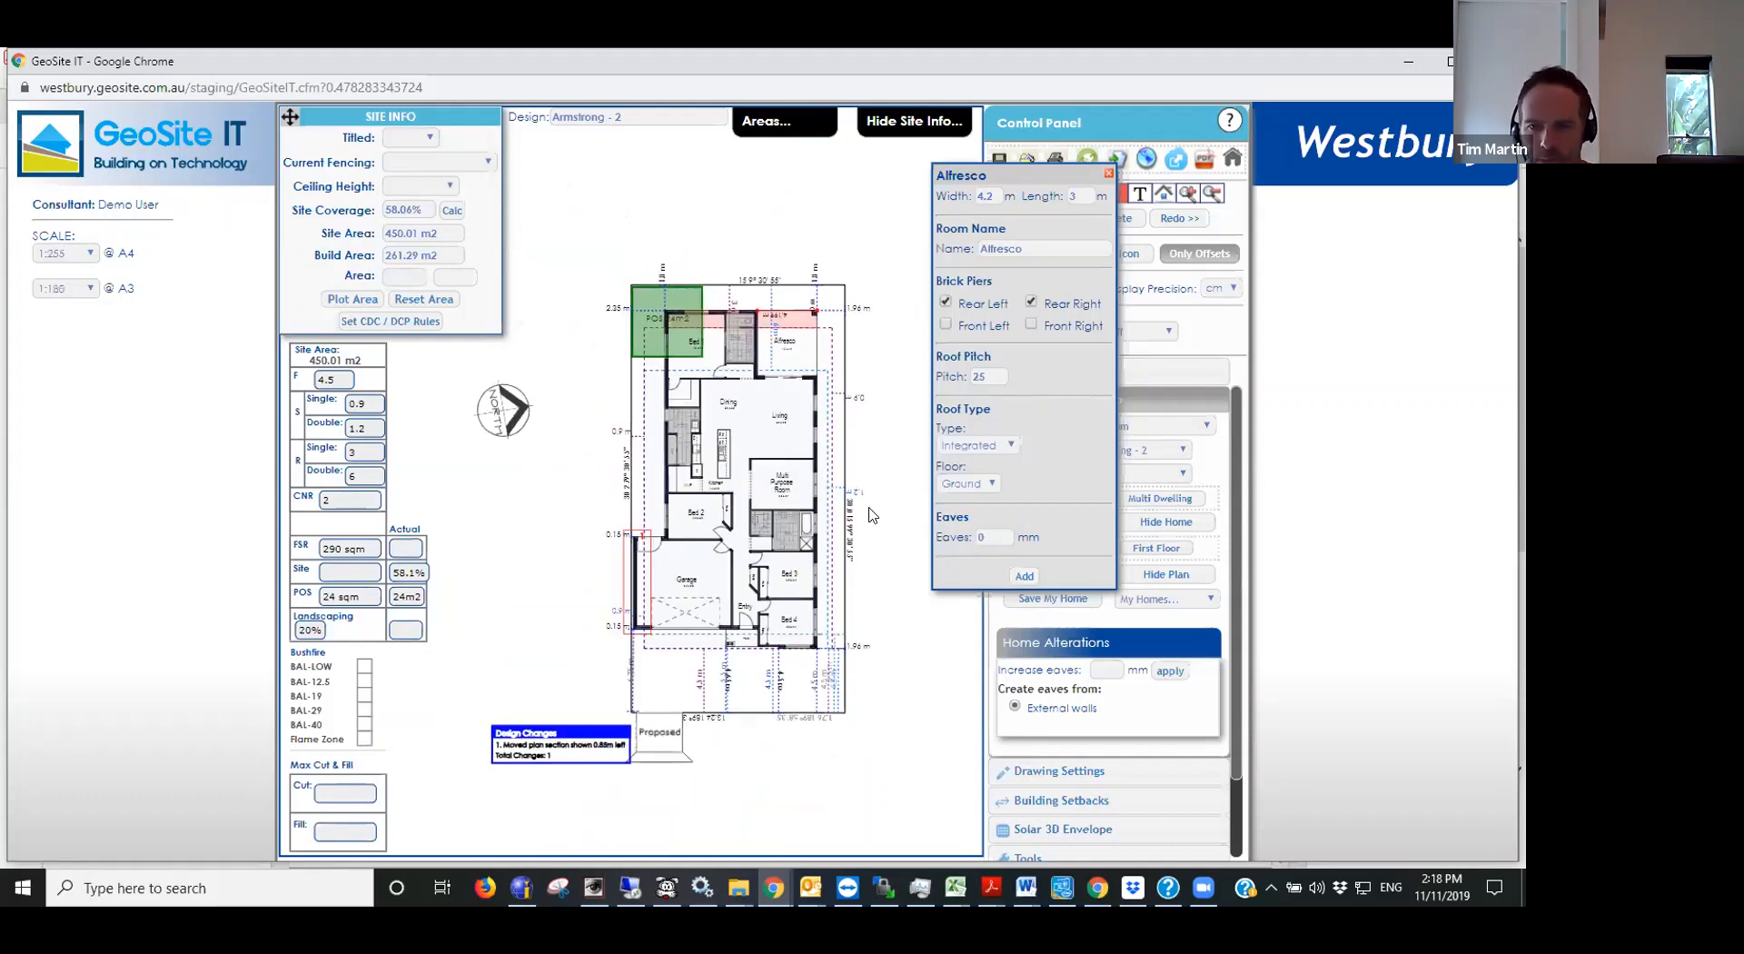
{"action": "left_click", "coordinate": [1022, 576]}
- Move the new alfresco extension against the rear edge of the home's existing alfresco
{"action": "left_click", "coordinate": [538, 409]}
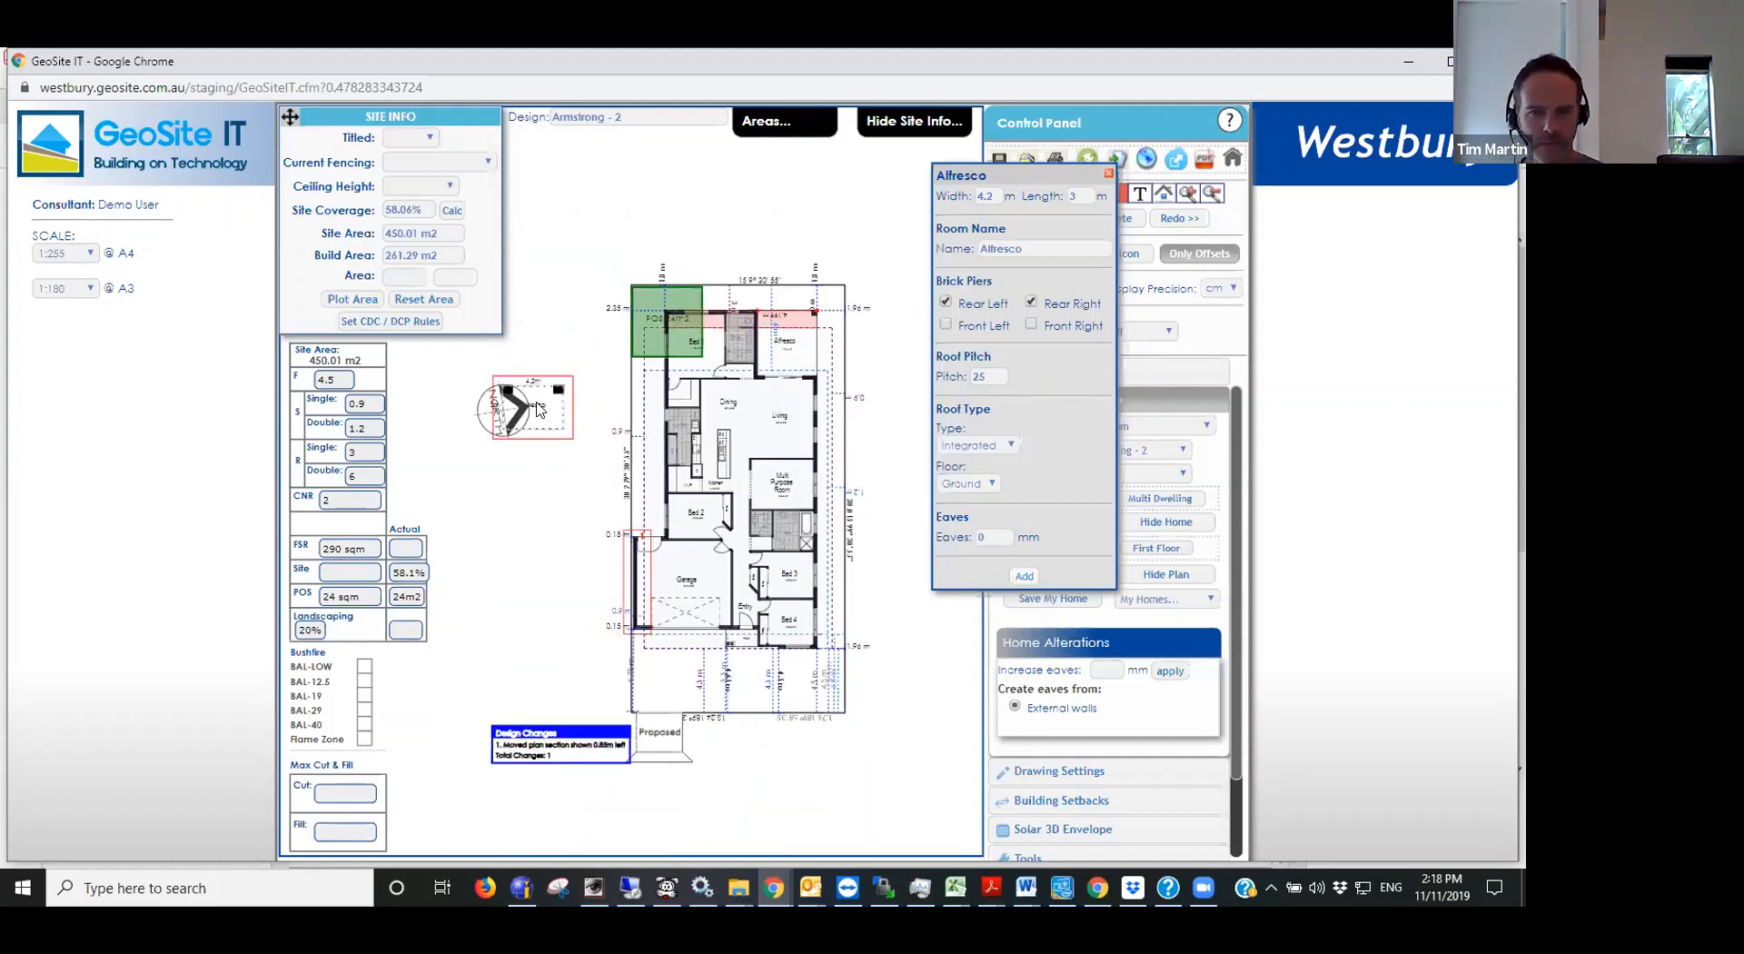
{"action": "double_click", "coordinate": [539, 409]}
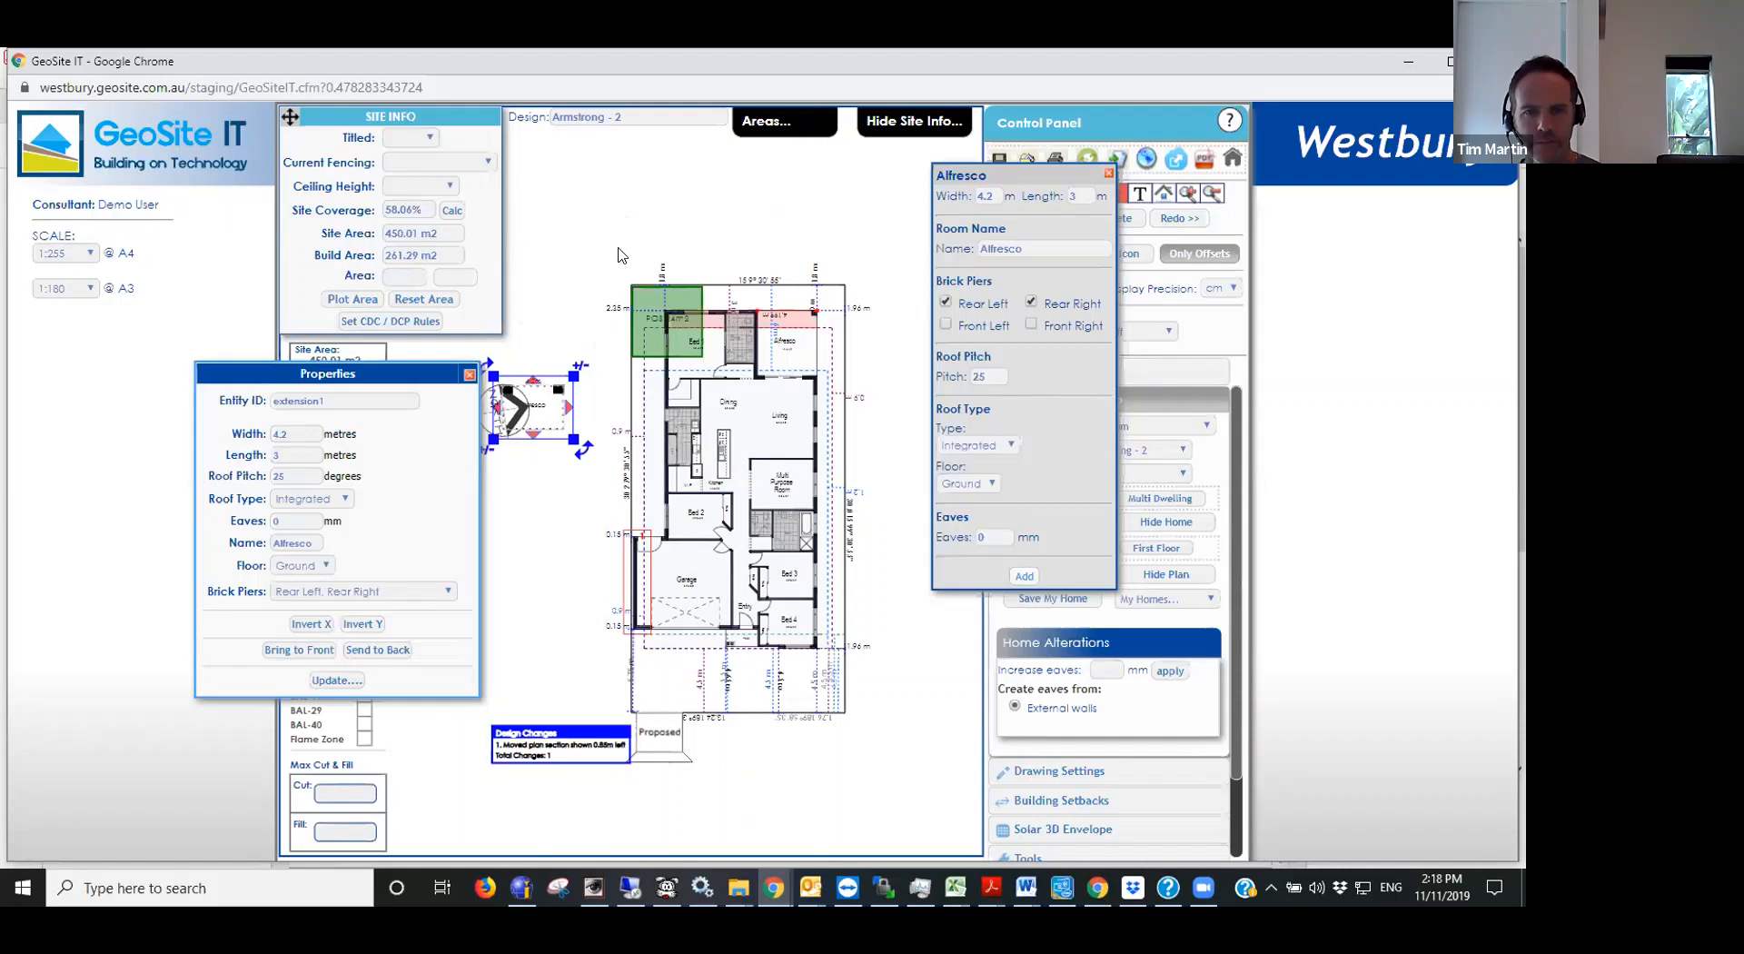
{"action": "left_click_drag", "start_coordinate": [618, 248], "coordinate": [792, 306]}
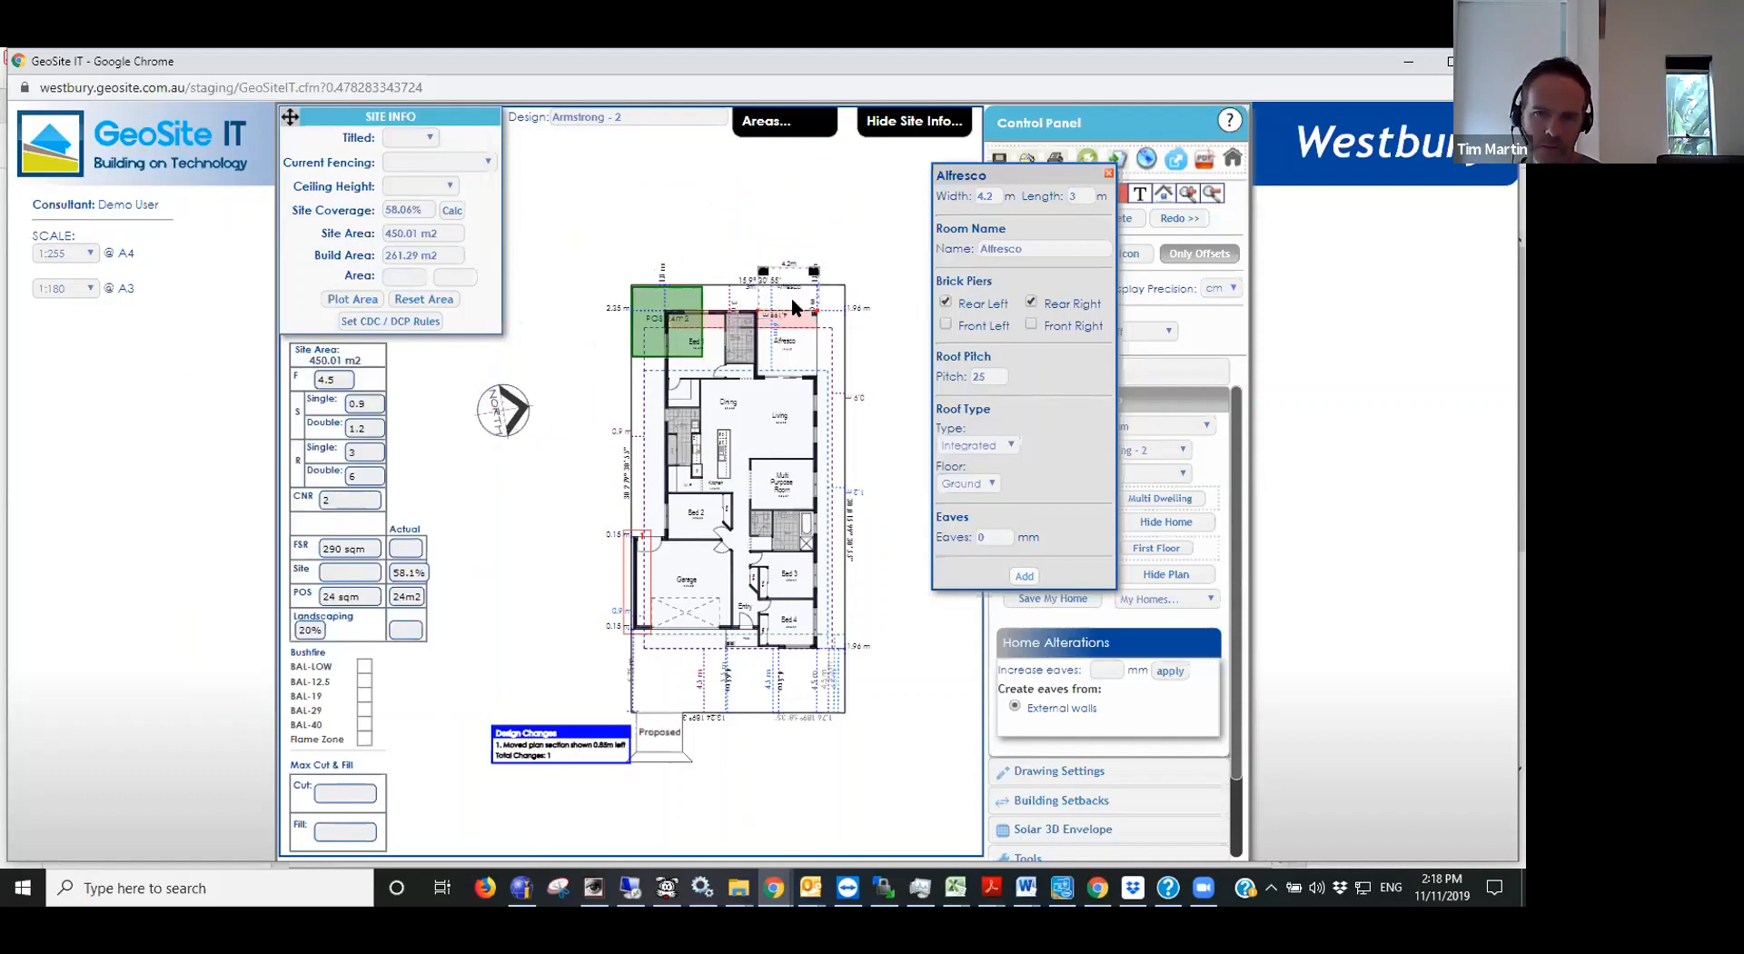
{"action": "scroll", "coordinate": [863, 277], "scroll_direction": "up", "scroll_amount": 1}
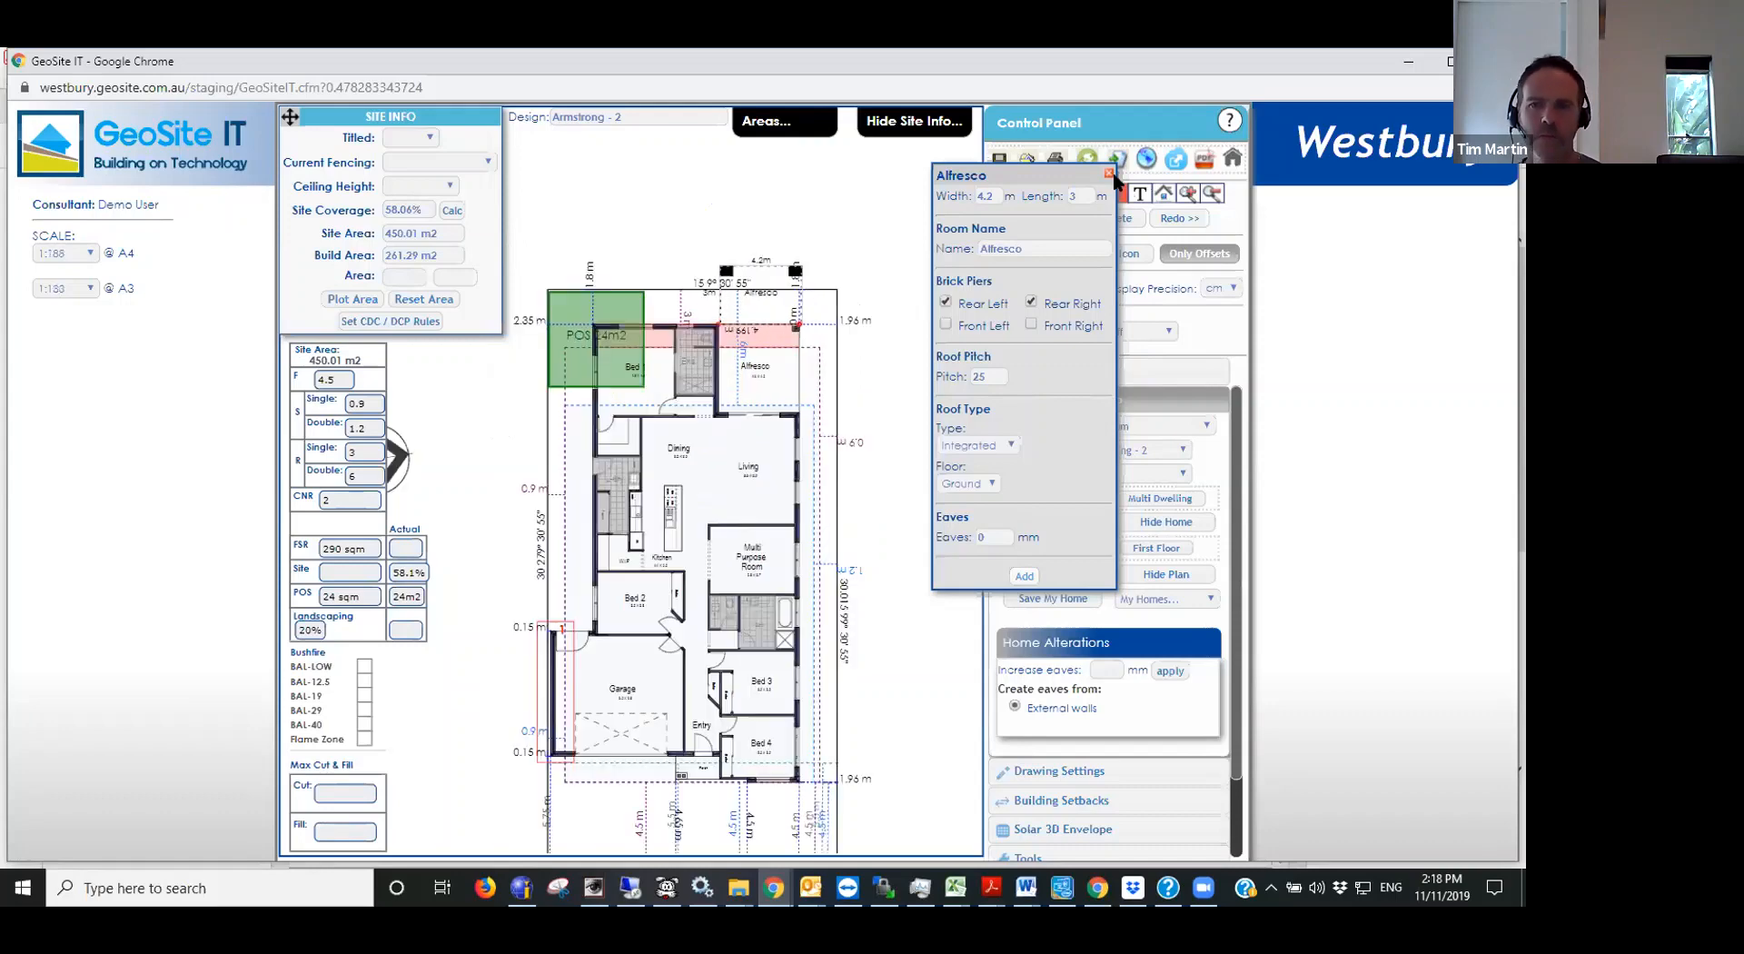
{"action": "scroll", "coordinate": [829, 238], "scroll_direction": "down", "scroll_amount": 1}
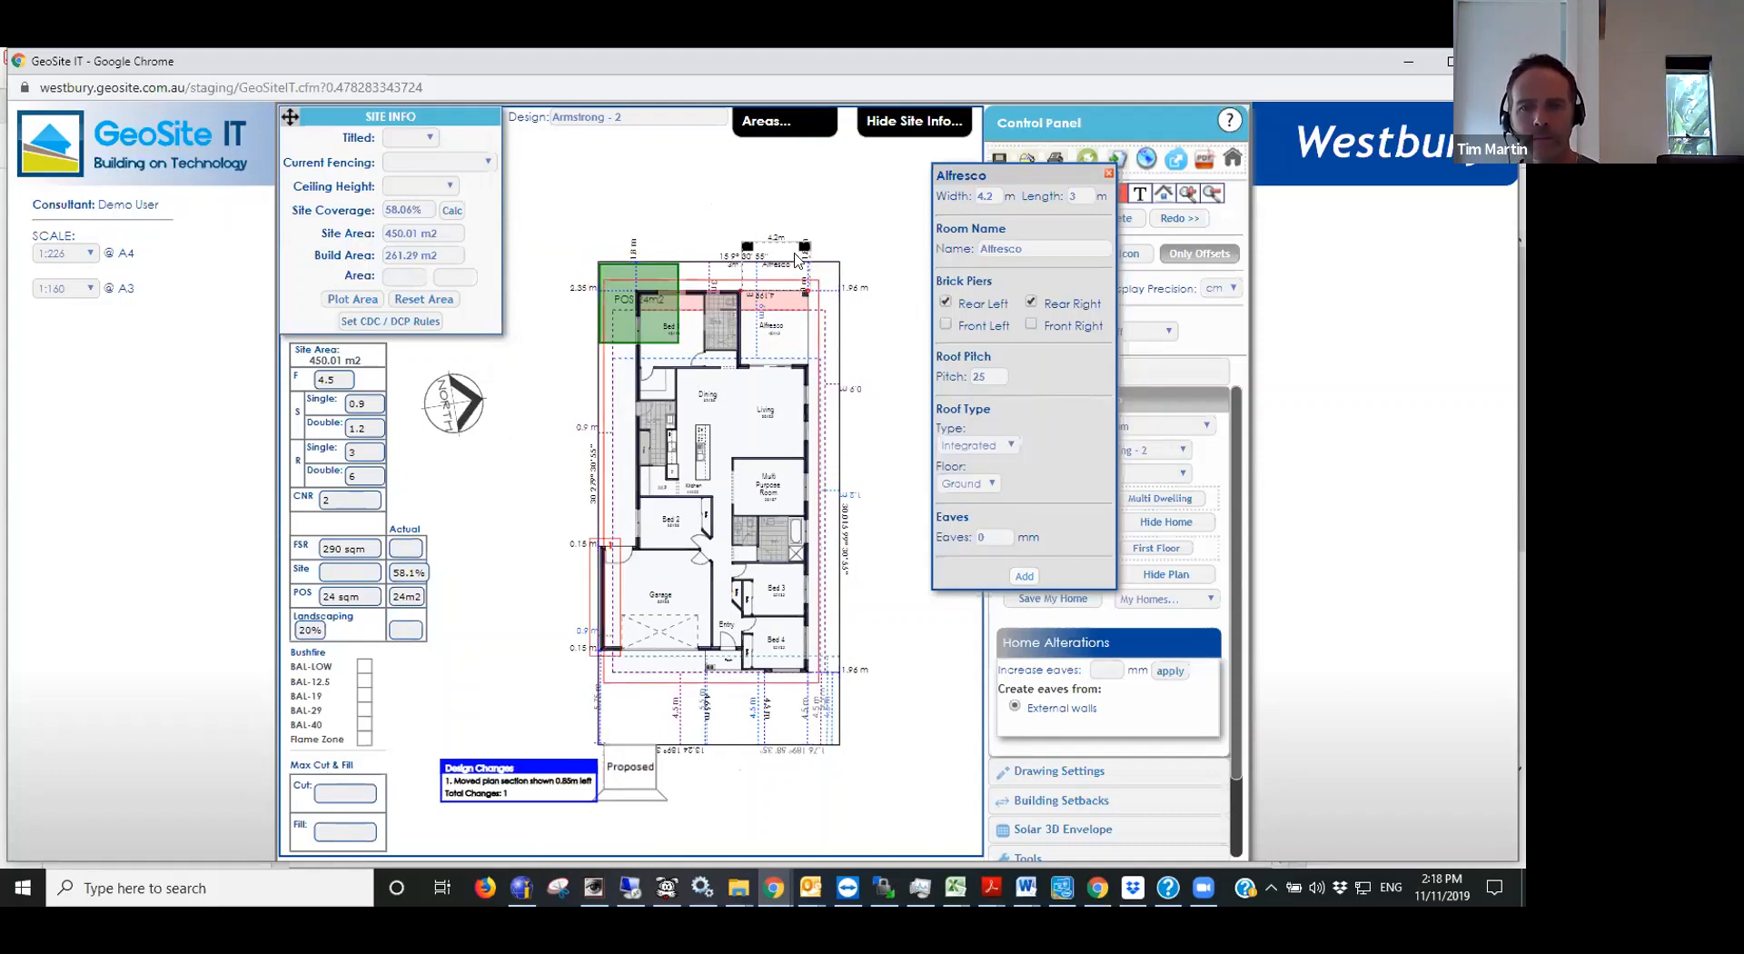
- Discard the unadded alfresco extension behind the home by closing its room settings
{"action": "double_click", "coordinate": [771, 263]}
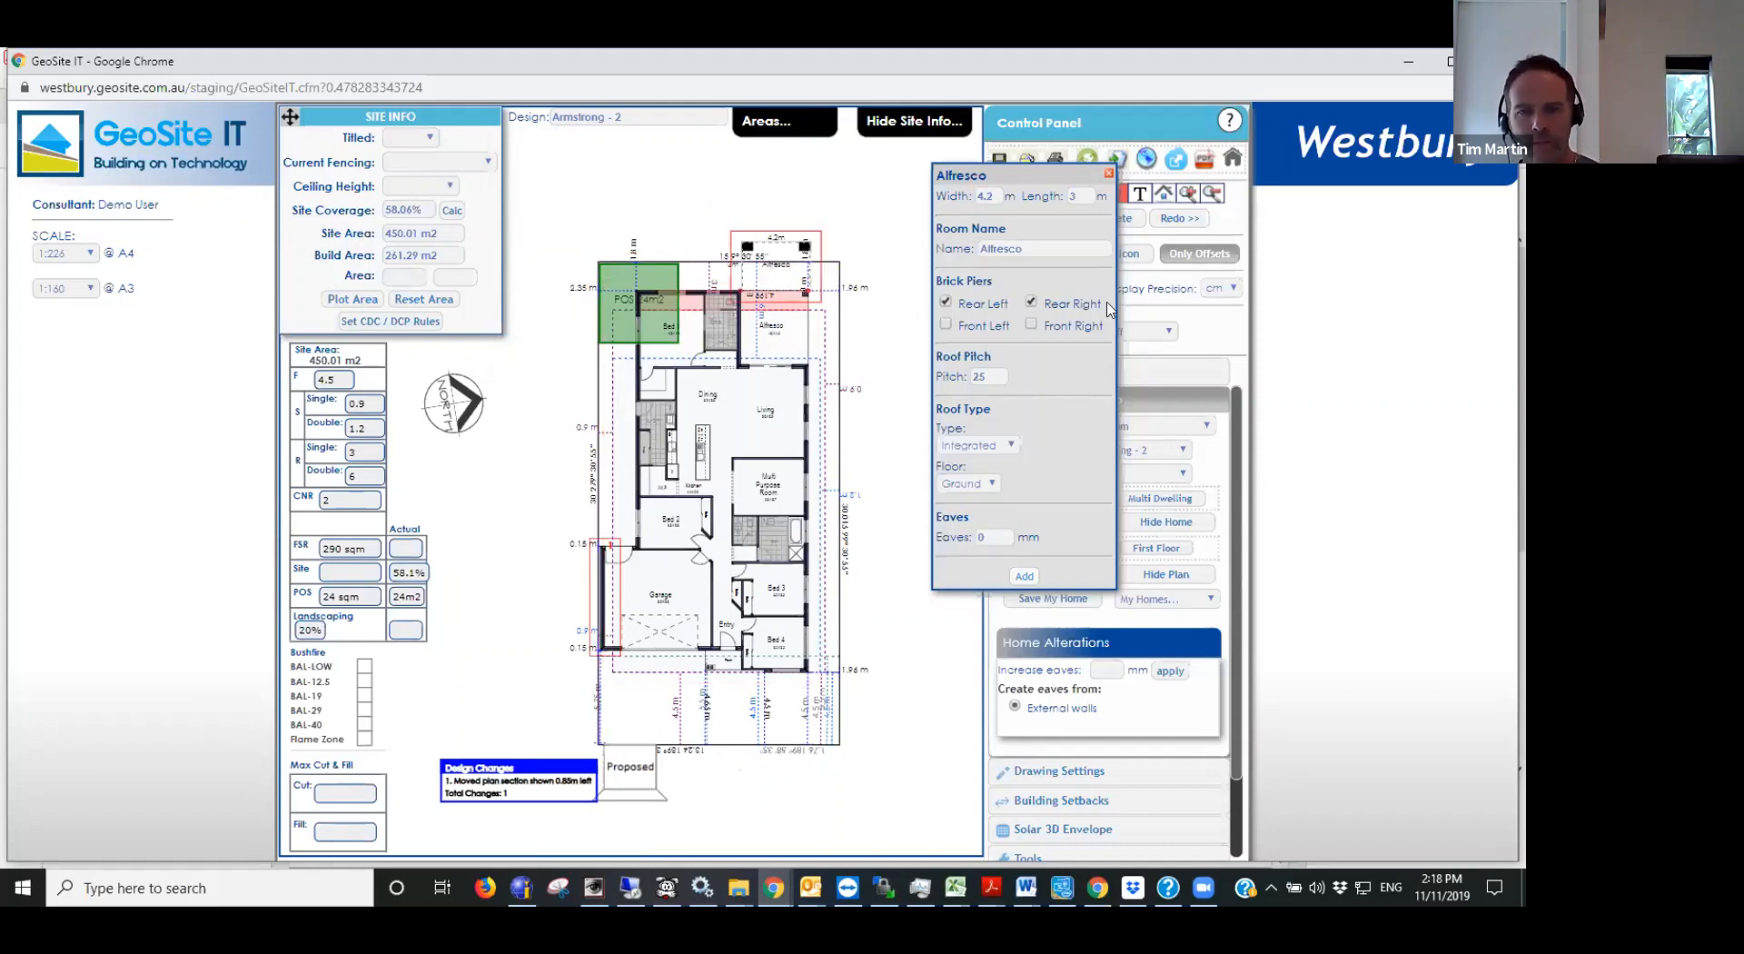
{"action": "left_click", "coordinate": [1108, 174]}
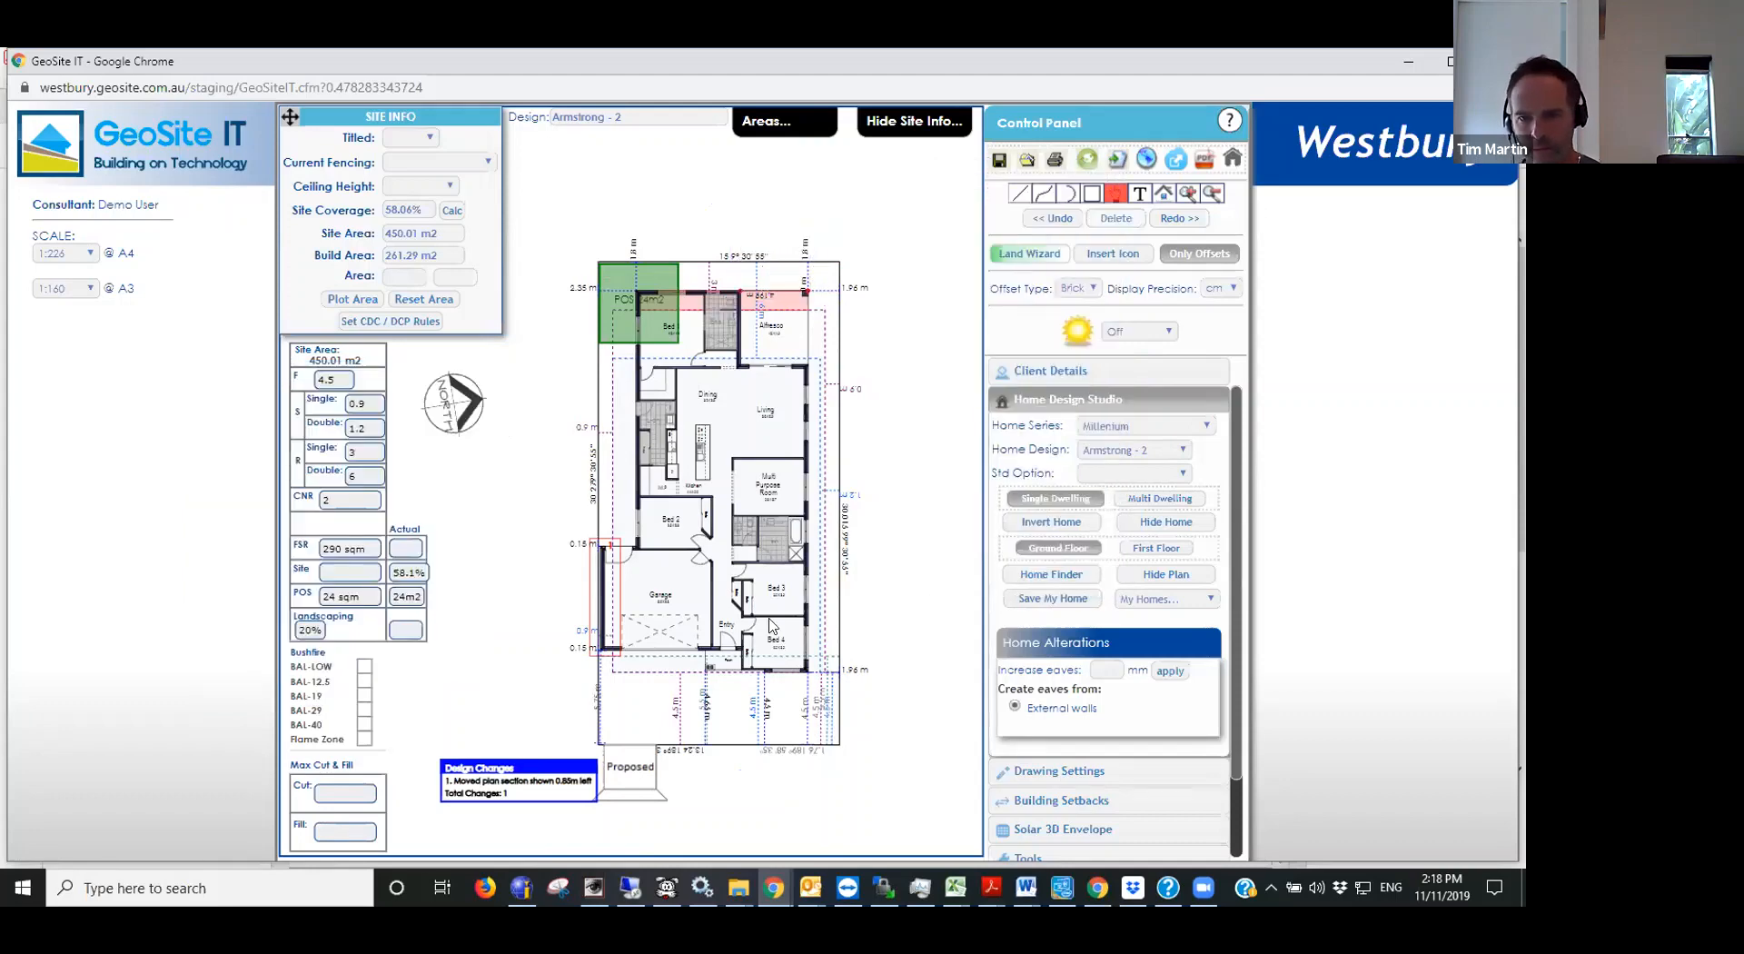
{"action": "scroll", "coordinate": [458, 729], "scroll_direction": "up", "scroll_amount": 1}
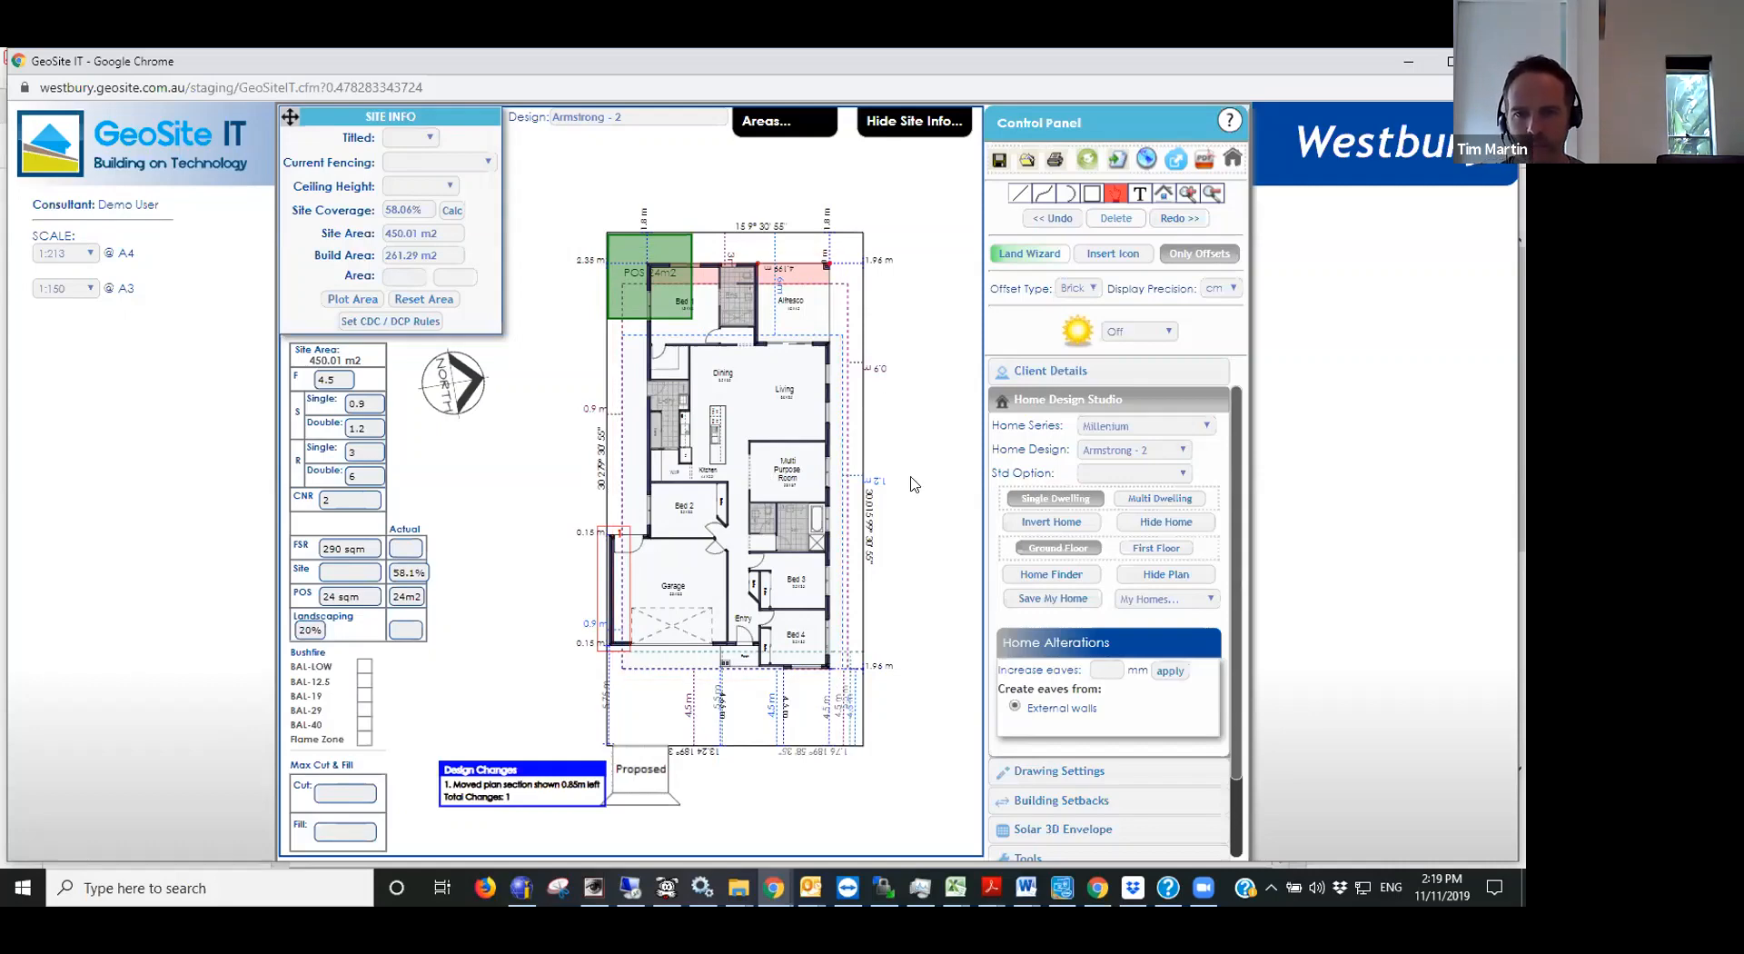
{"action": "scroll", "coordinate": [912, 479], "scroll_direction": "down", "scroll_amount": 1}
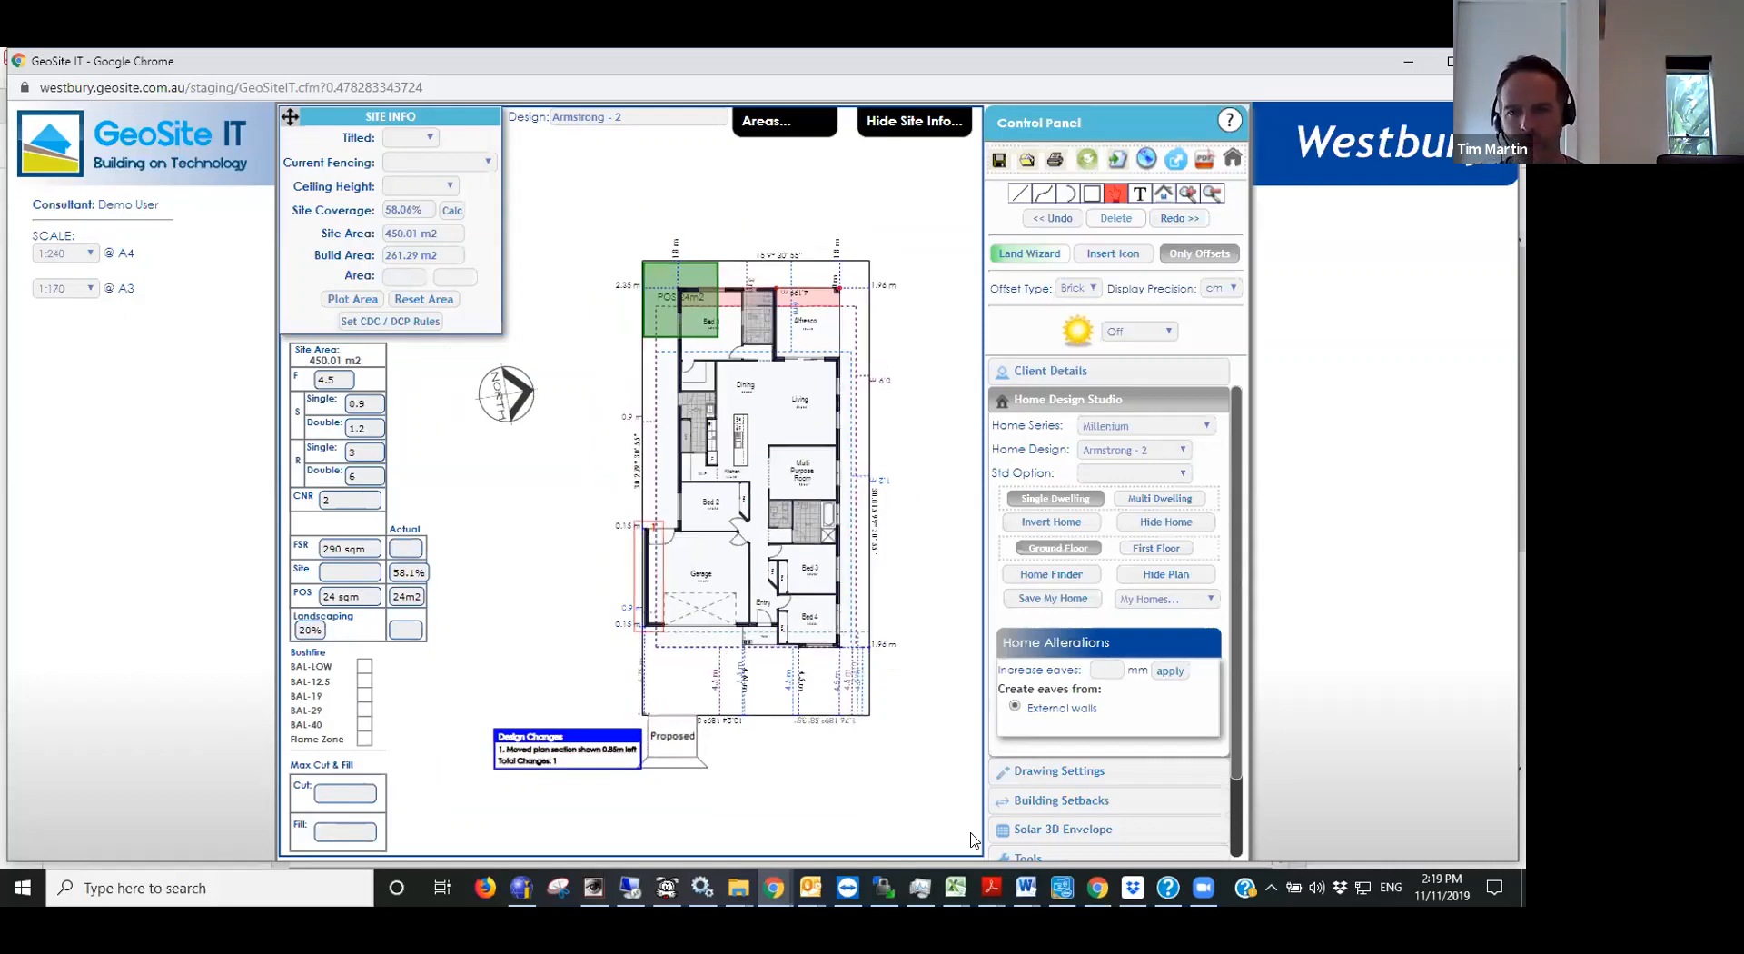
- Switch to the GeoSite_Siting_Process.pdf guide and review its Step 3 pages on selecting and positioning the home
{"action": "left_click", "coordinate": [1089, 891]}
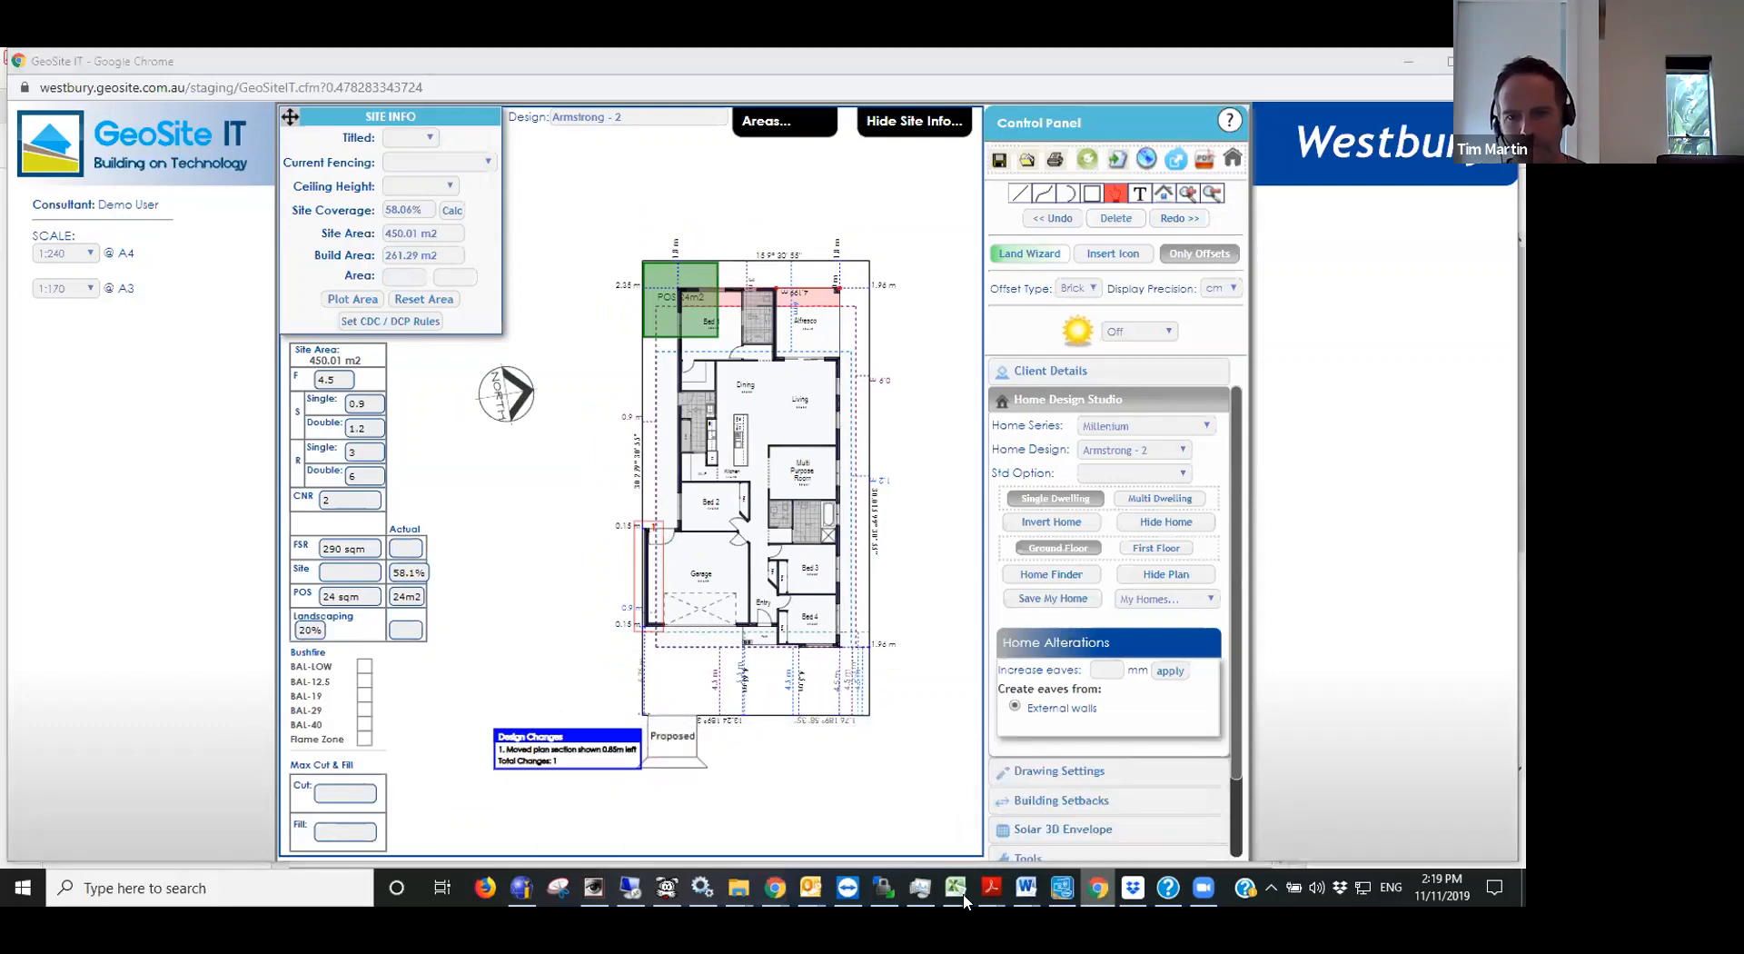
{"action": "mouse_move", "coordinate": [773, 892]}
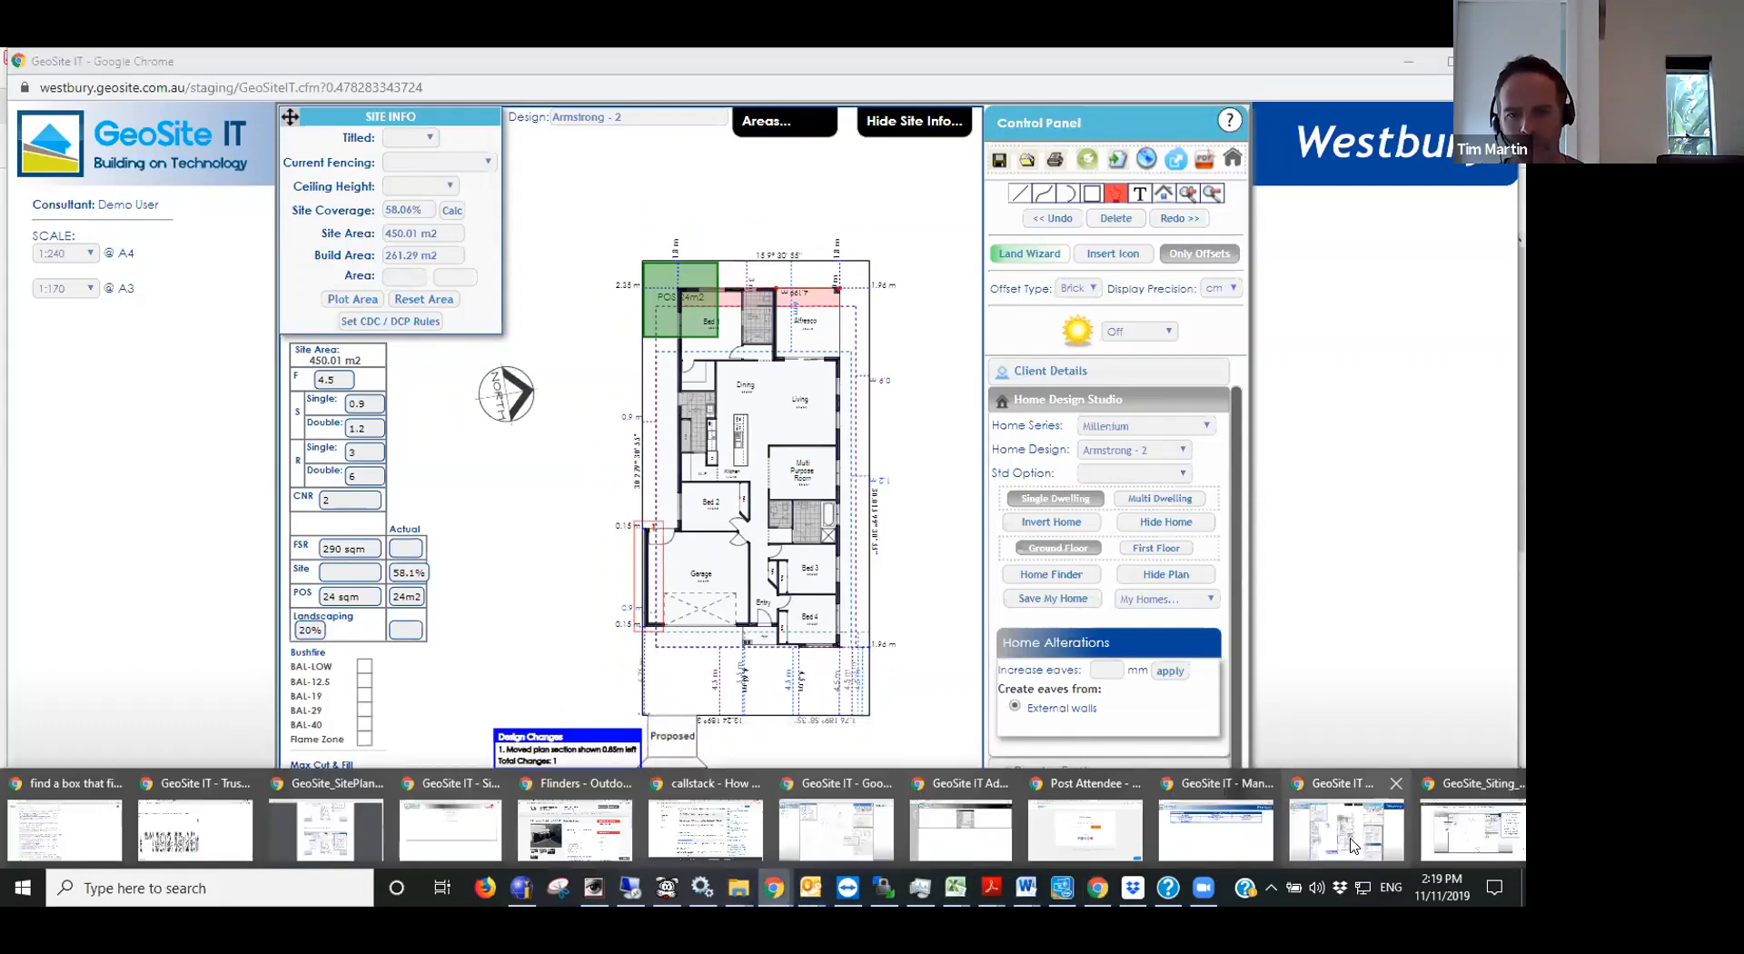
{"action": "left_click", "coordinate": [1471, 842]}
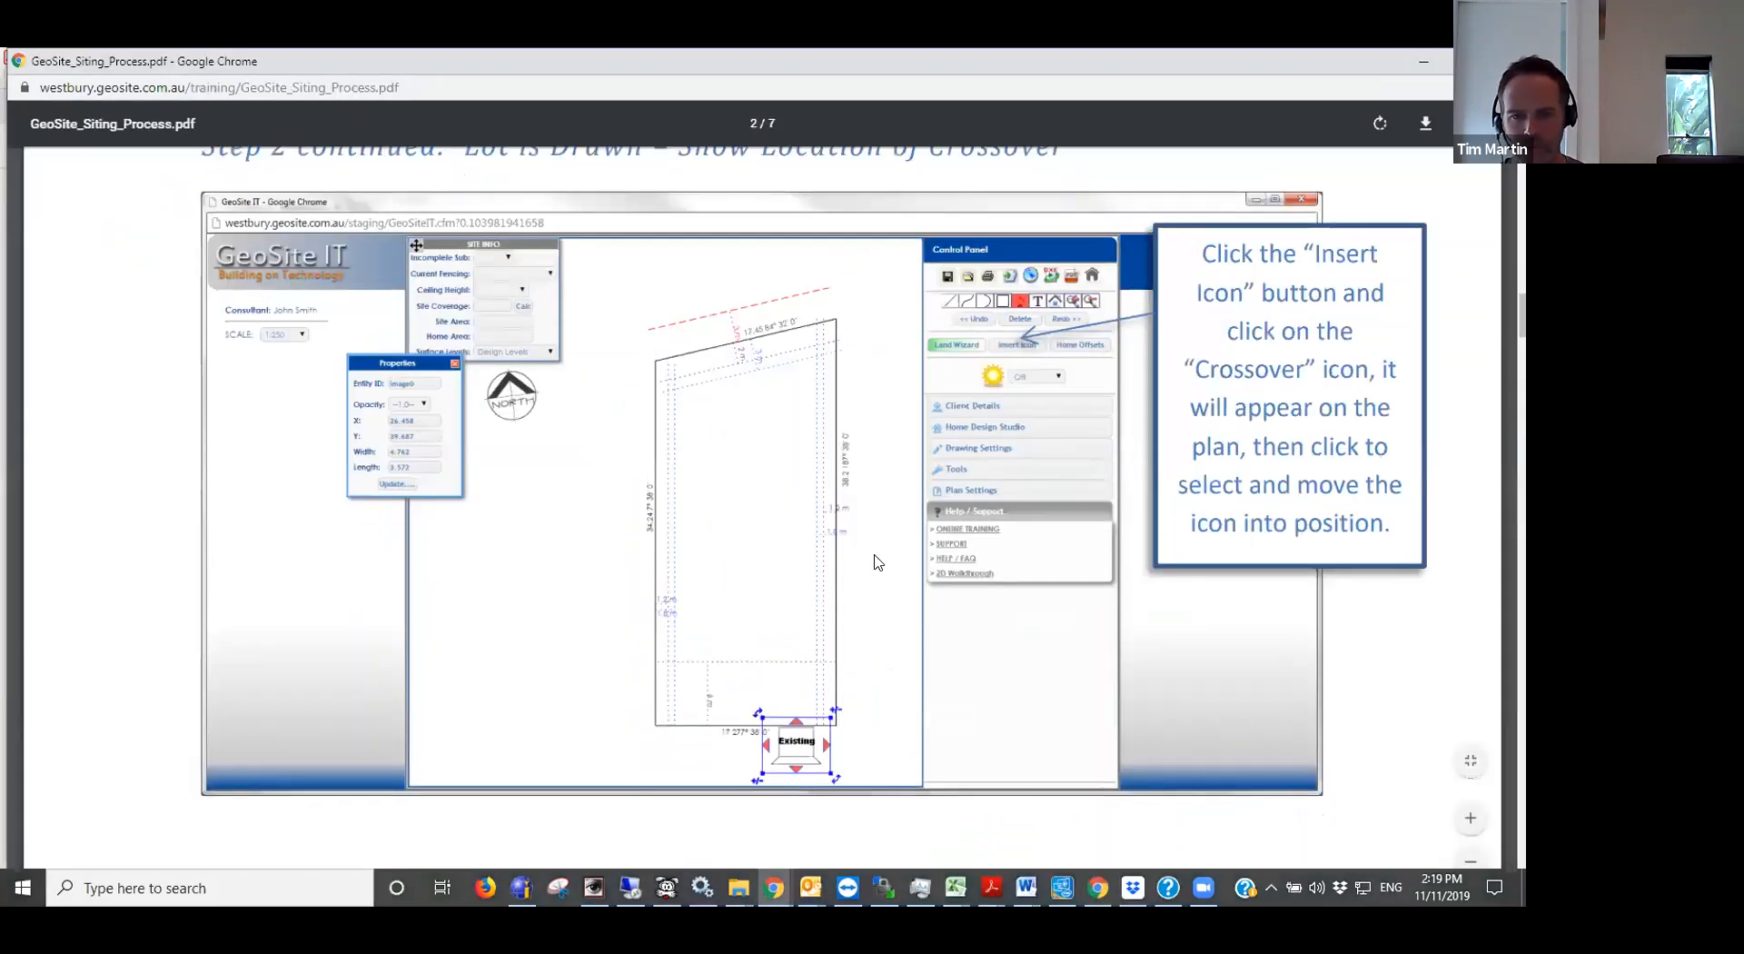
{"action": "scroll", "coordinate": [874, 568], "scroll_direction": "down", "scroll_amount": 10}
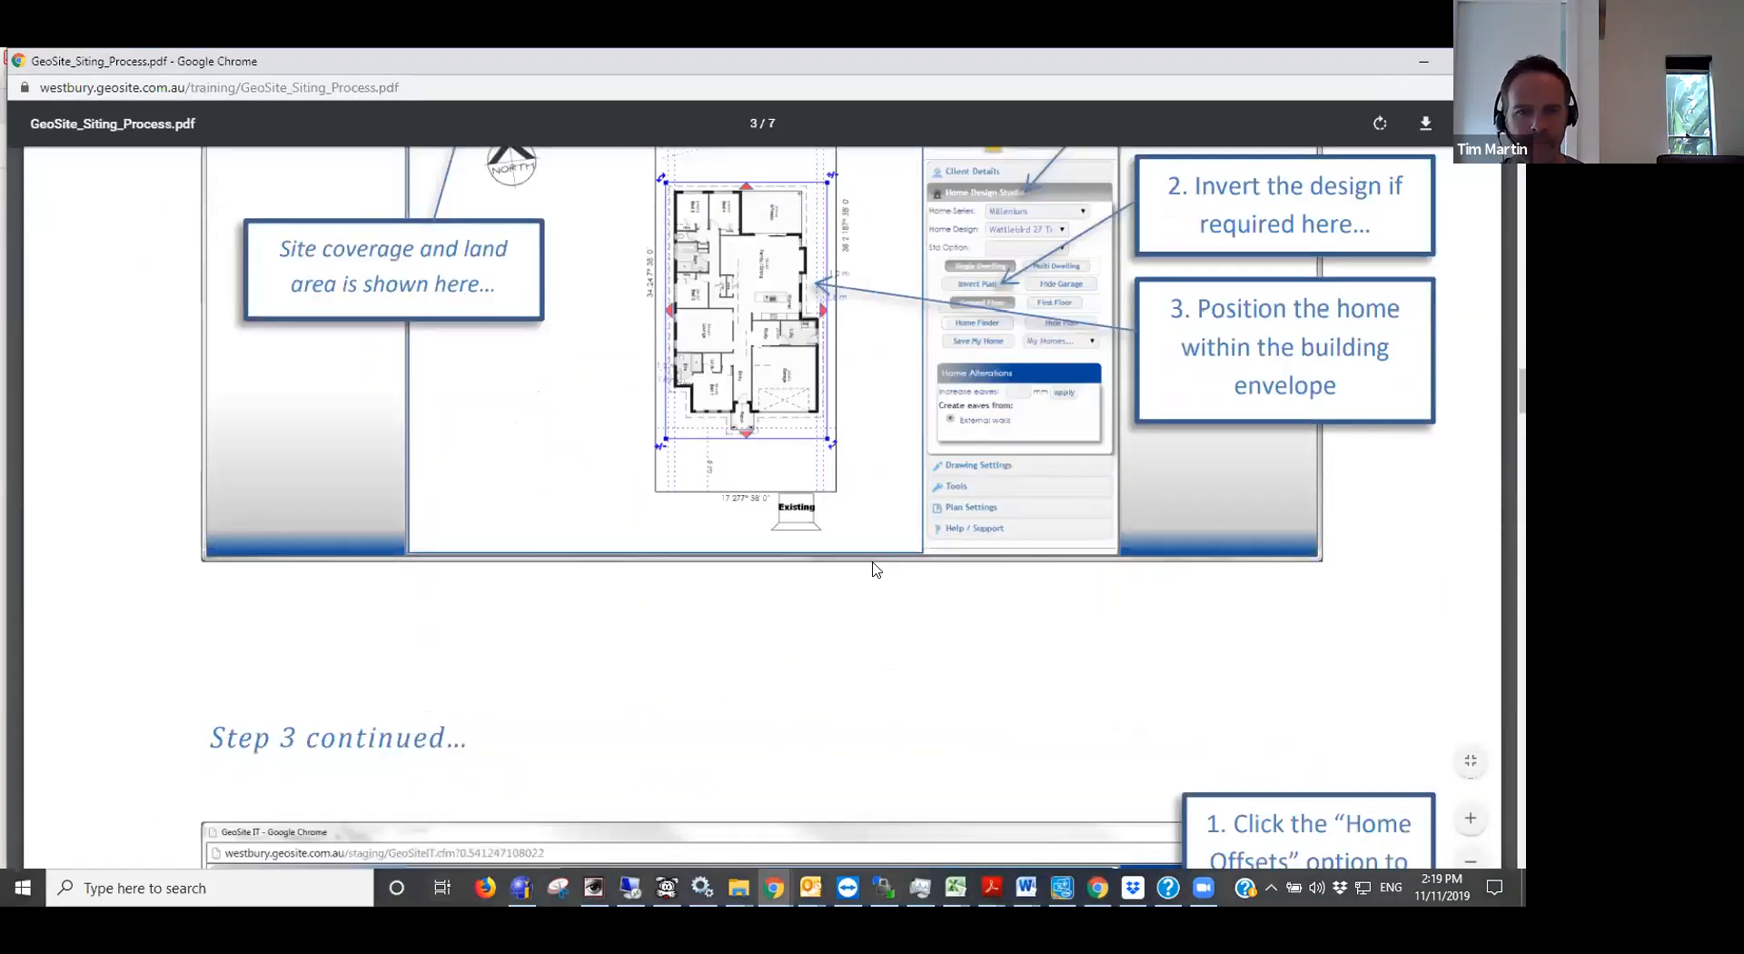
{"action": "scroll", "coordinate": [874, 568], "scroll_direction": "down", "scroll_amount": 6, "text": "ctrl"}
{"action": "scroll", "coordinate": [763, 474], "scroll_direction": "up", "scroll_amount": 5, "text": "ctrl"}
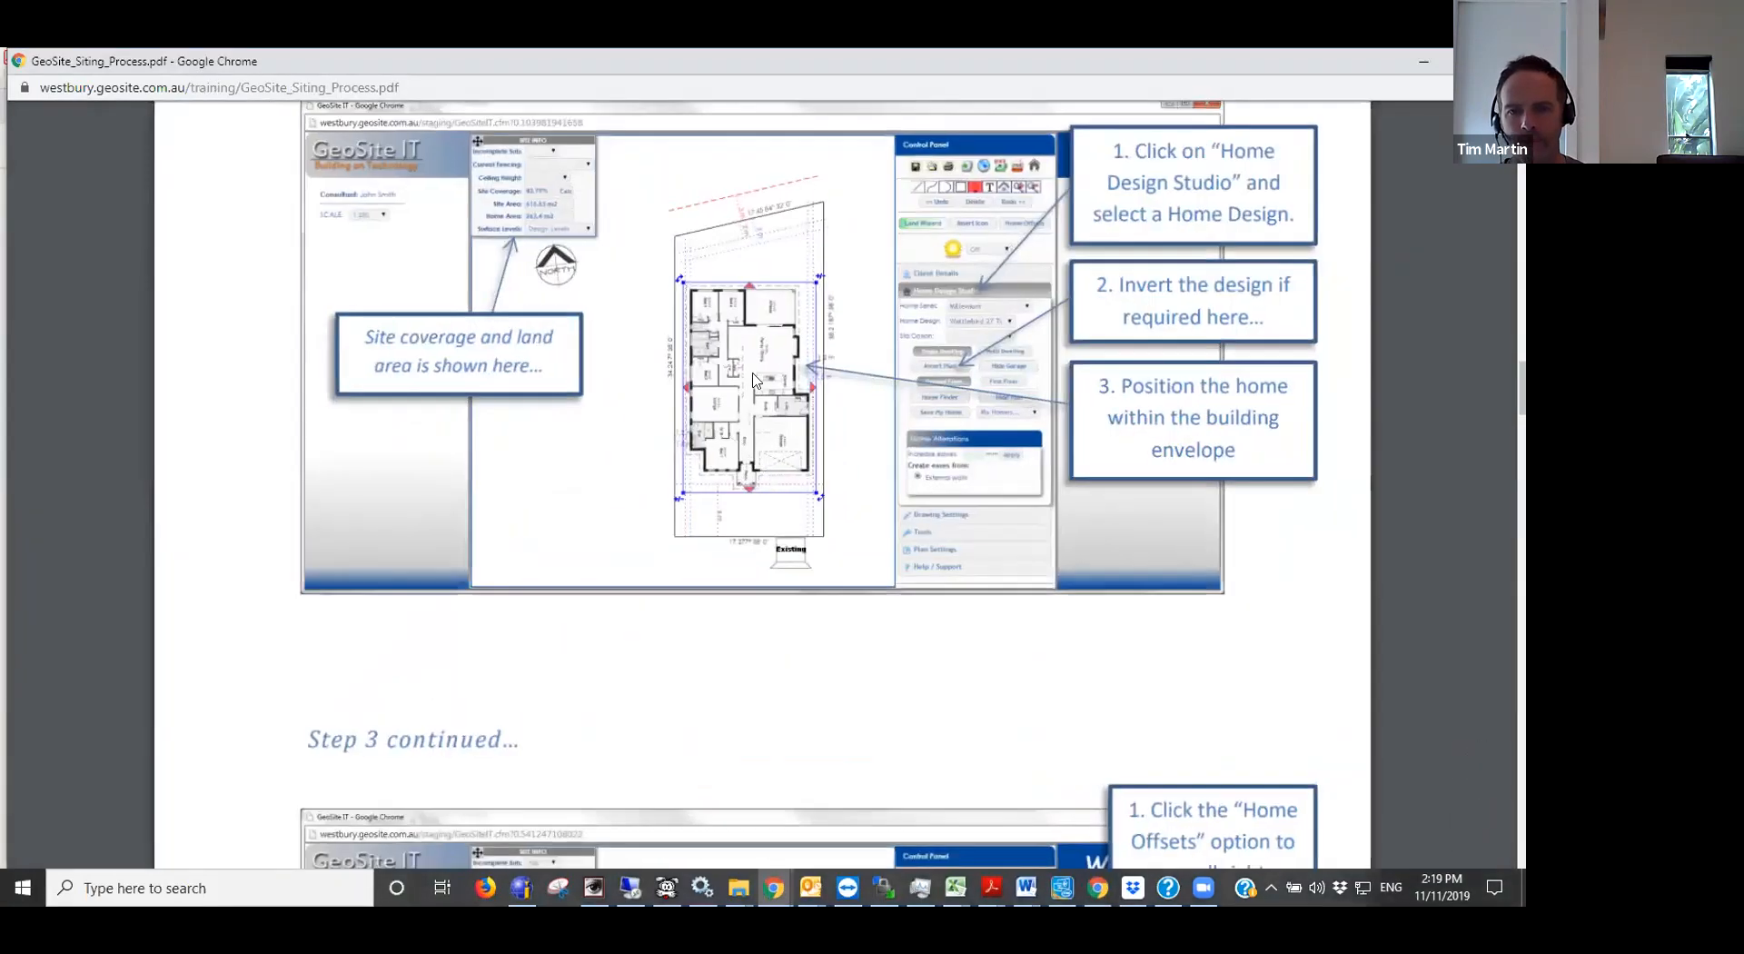
{"action": "scroll", "coordinate": [753, 380], "scroll_direction": "down", "scroll_amount": 1}
{"action": "scroll", "coordinate": [753, 400], "scroll_direction": "down", "scroll_amount": 10}
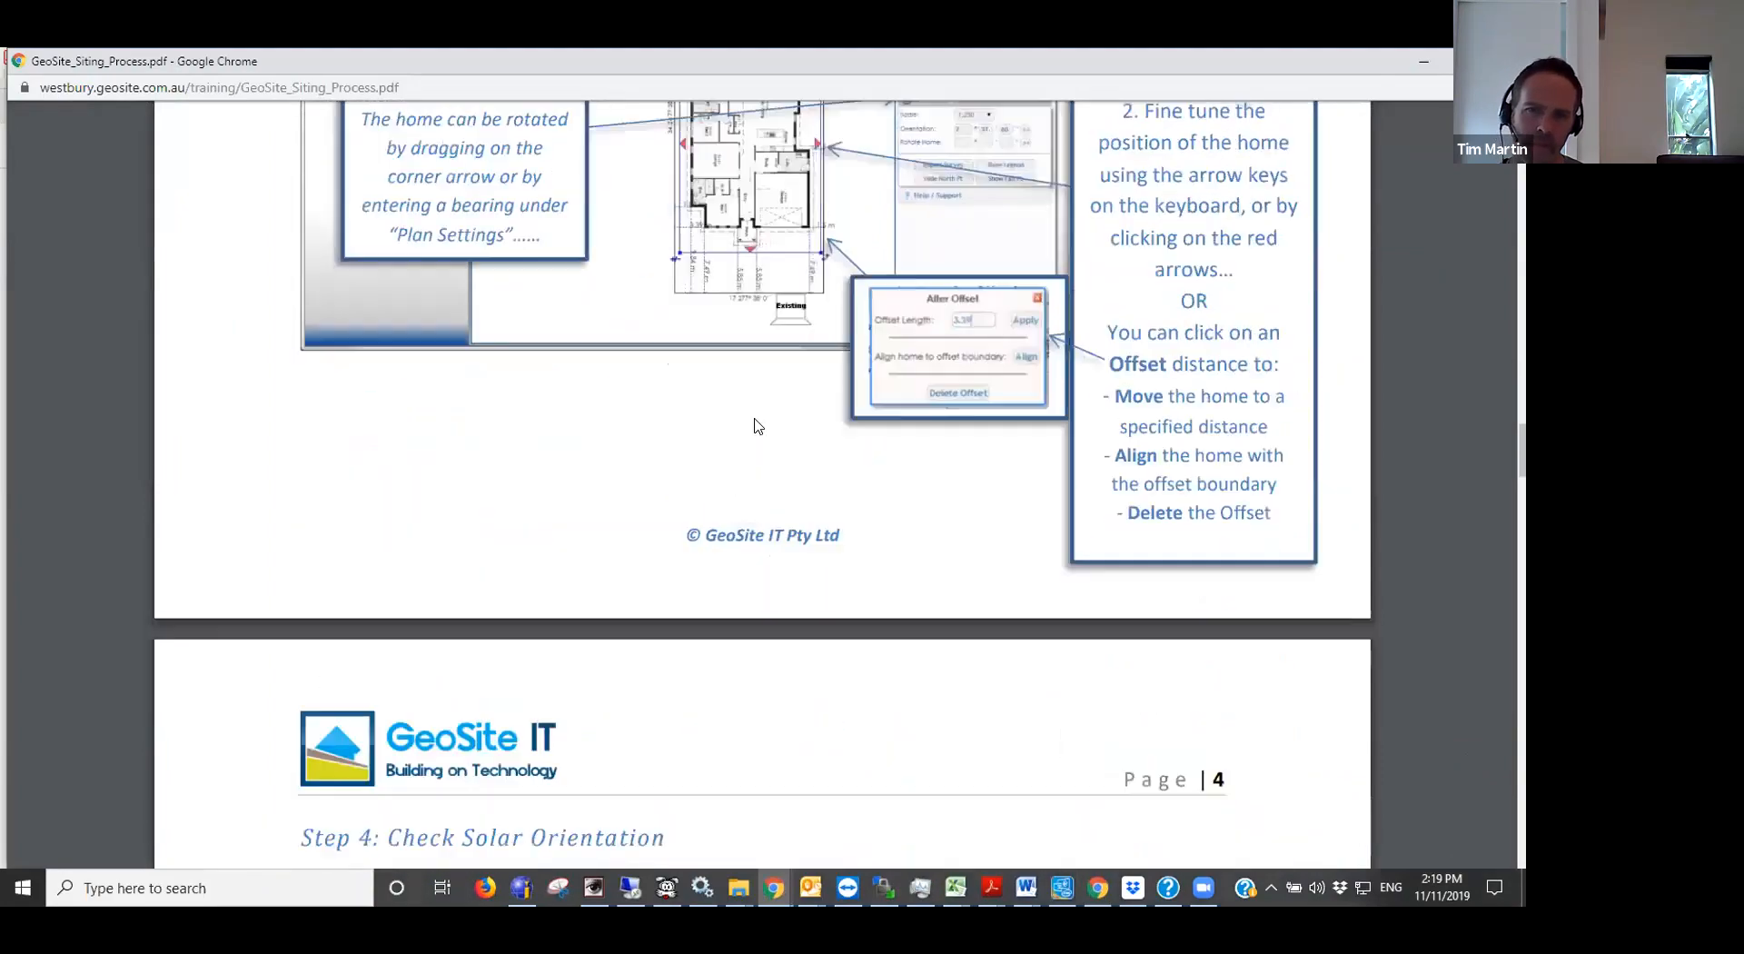
- Examine the guide's Check Solar Orientation and Make Required Changes steps through to Add Text, and return to the siting
{"action": "scroll", "coordinate": [754, 431], "scroll_direction": "down", "scroll_amount": 7}
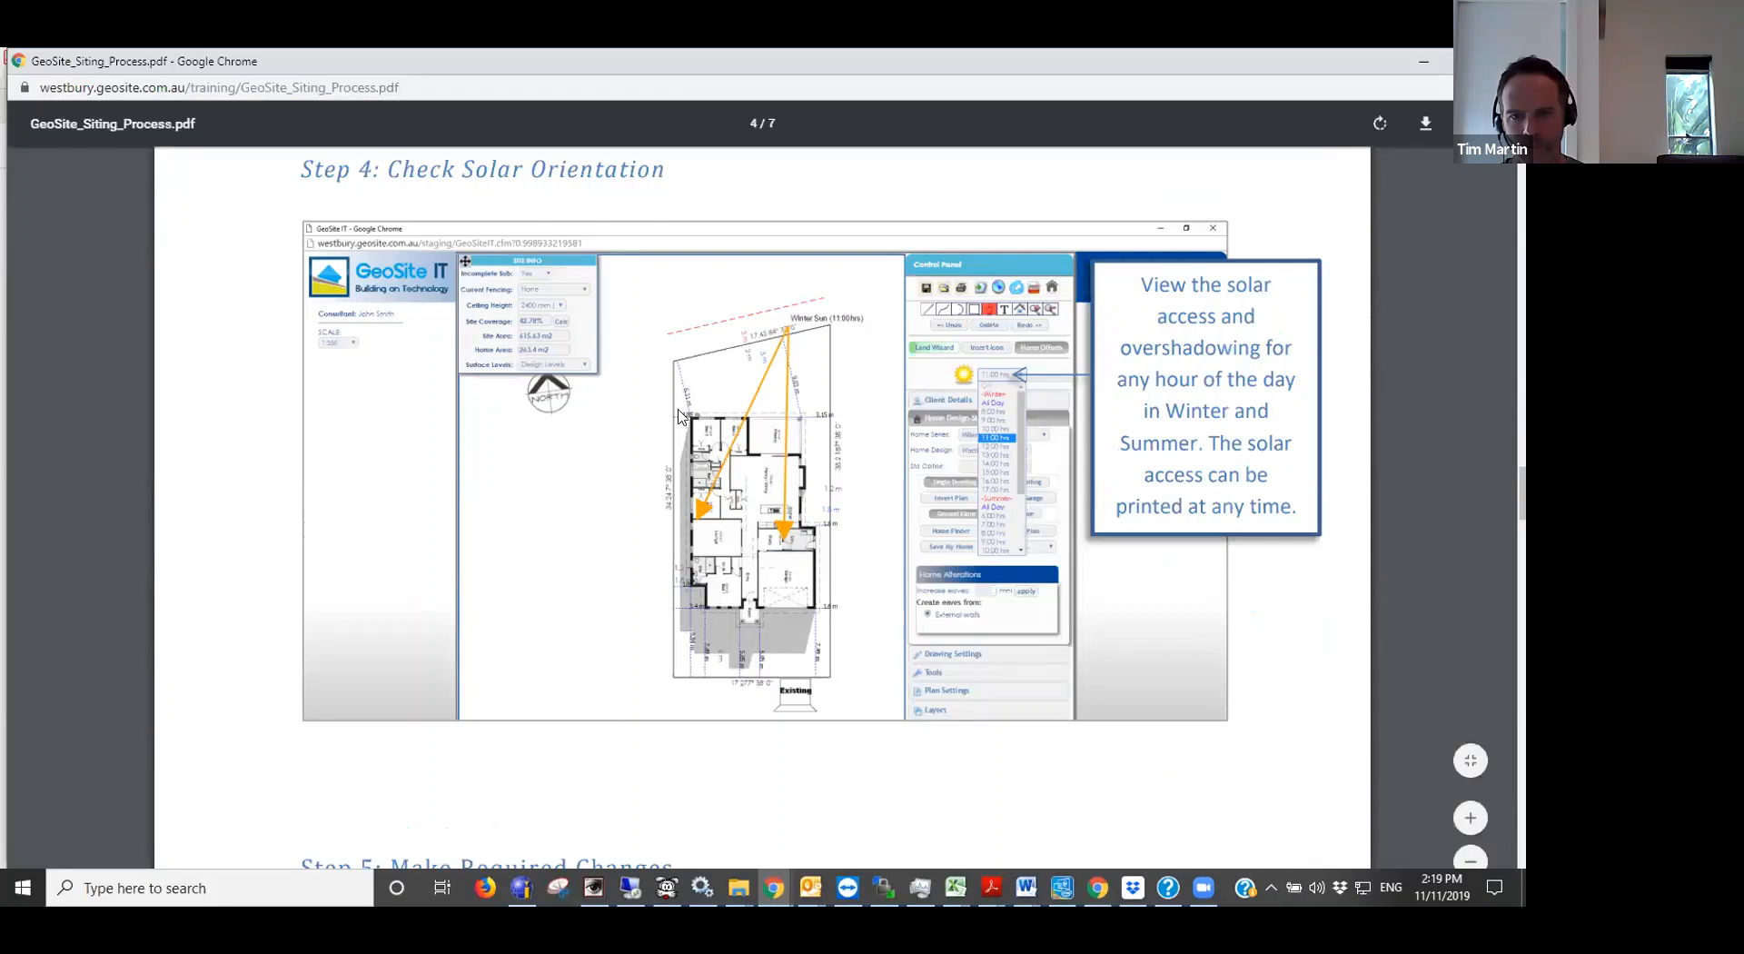
{"action": "scroll", "coordinate": [744, 462], "scroll_direction": "down", "scroll_amount": 2}
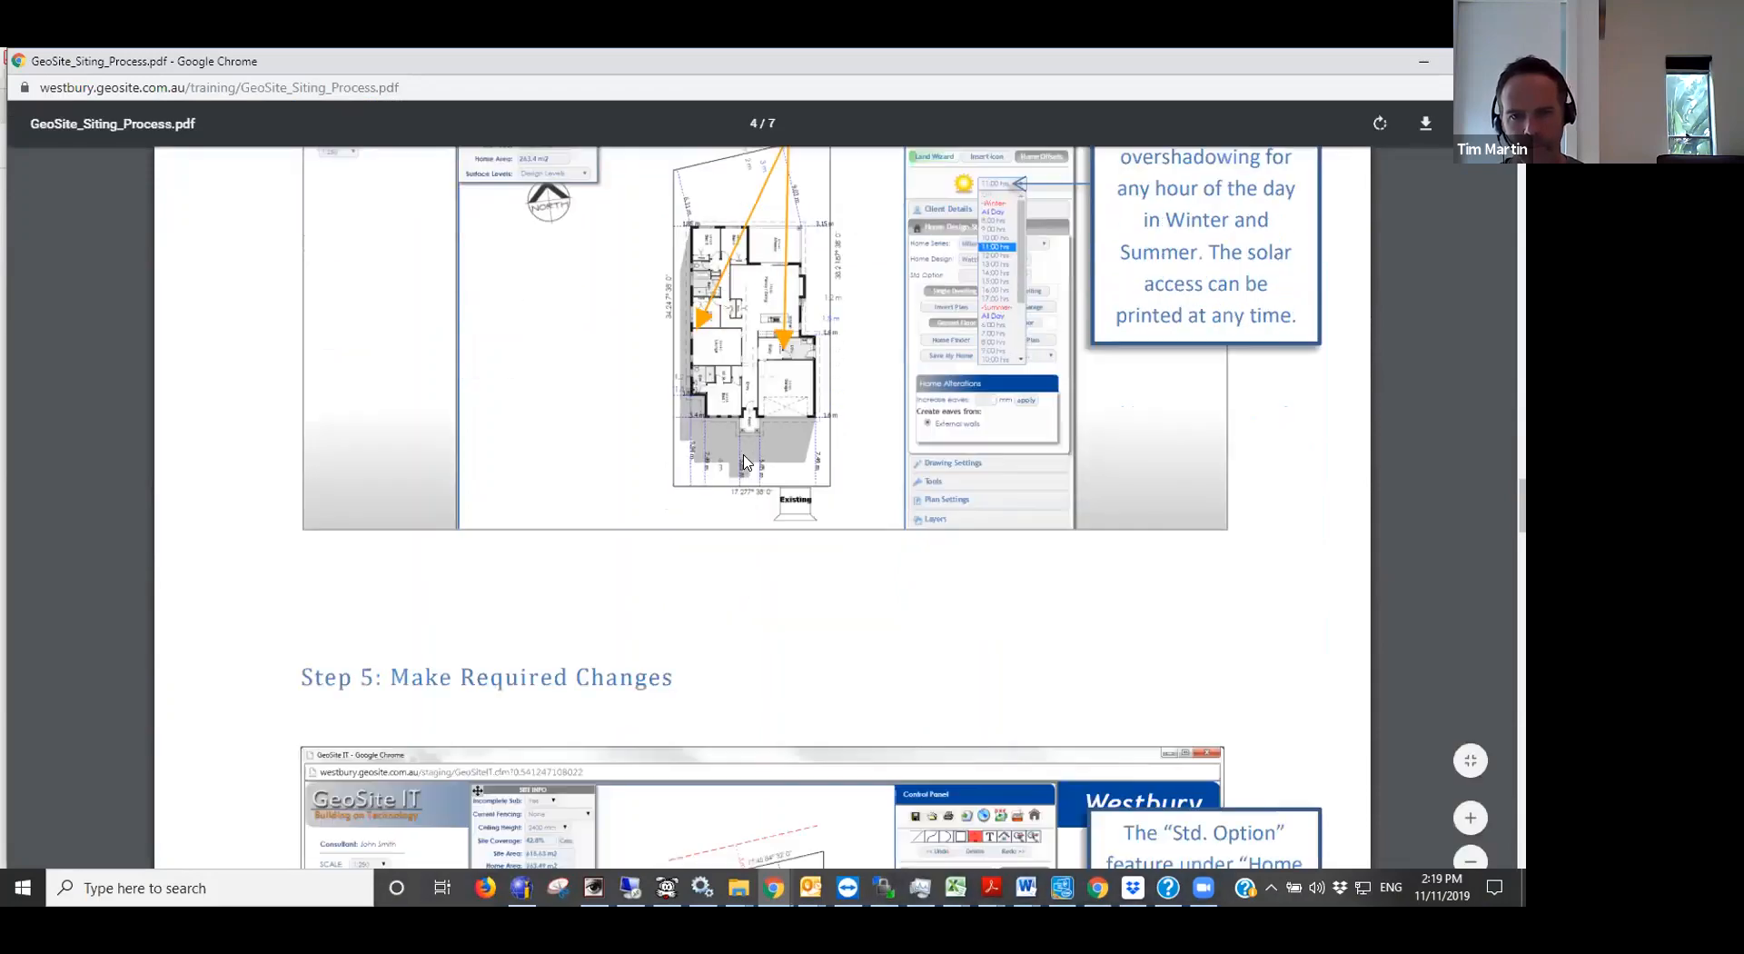
{"action": "scroll", "coordinate": [744, 462], "scroll_direction": "down", "scroll_amount": 7}
{"action": "scroll", "coordinate": [744, 462], "scroll_direction": "up", "scroll_amount": 1}
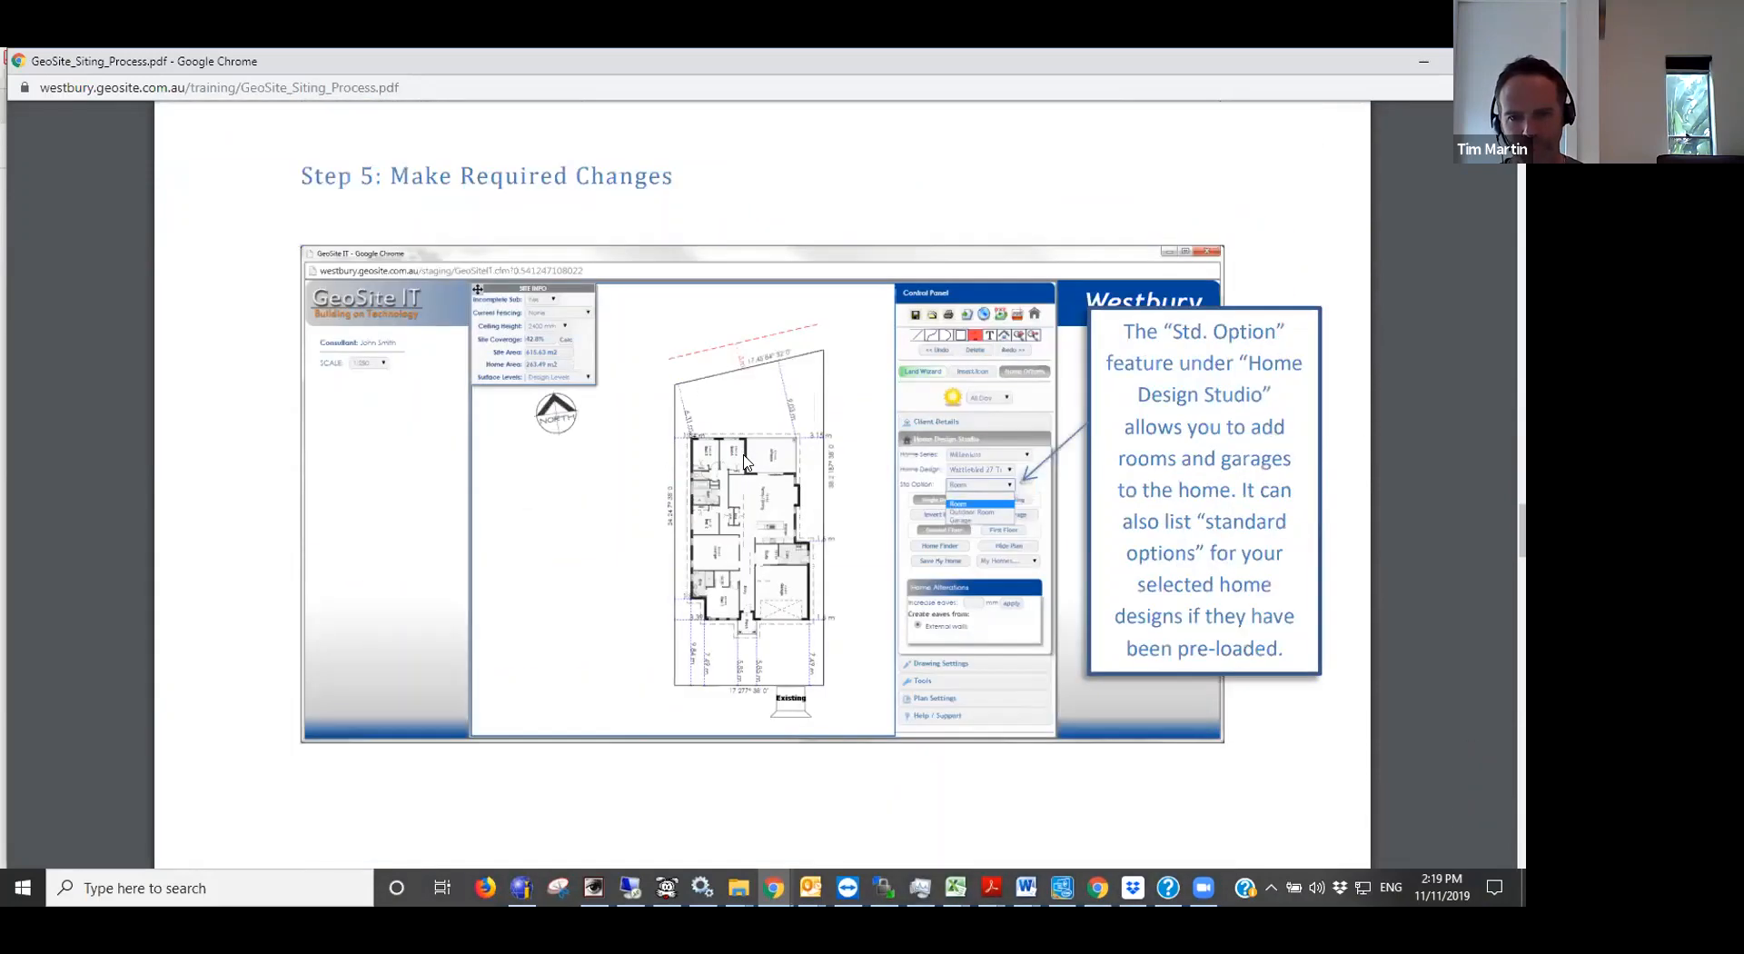
{"action": "scroll", "coordinate": [743, 463], "scroll_direction": "up", "scroll_amount": 7}
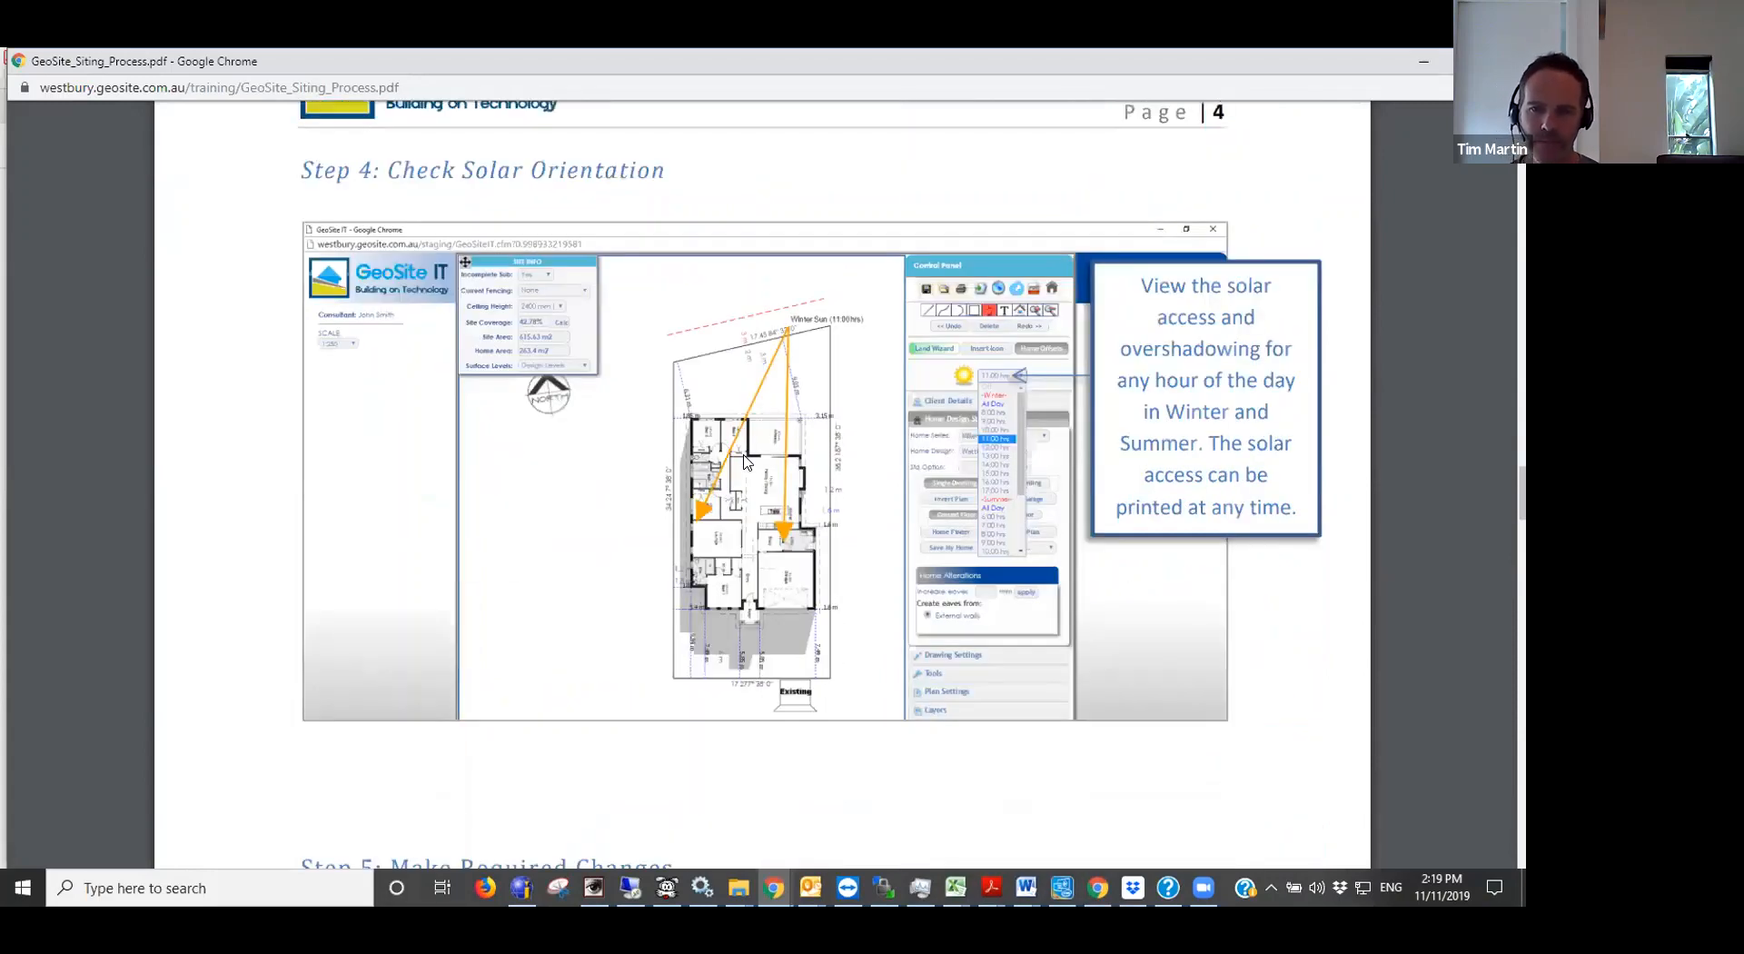
{"action": "scroll", "coordinate": [744, 462], "scroll_direction": "down", "scroll_amount": 1}
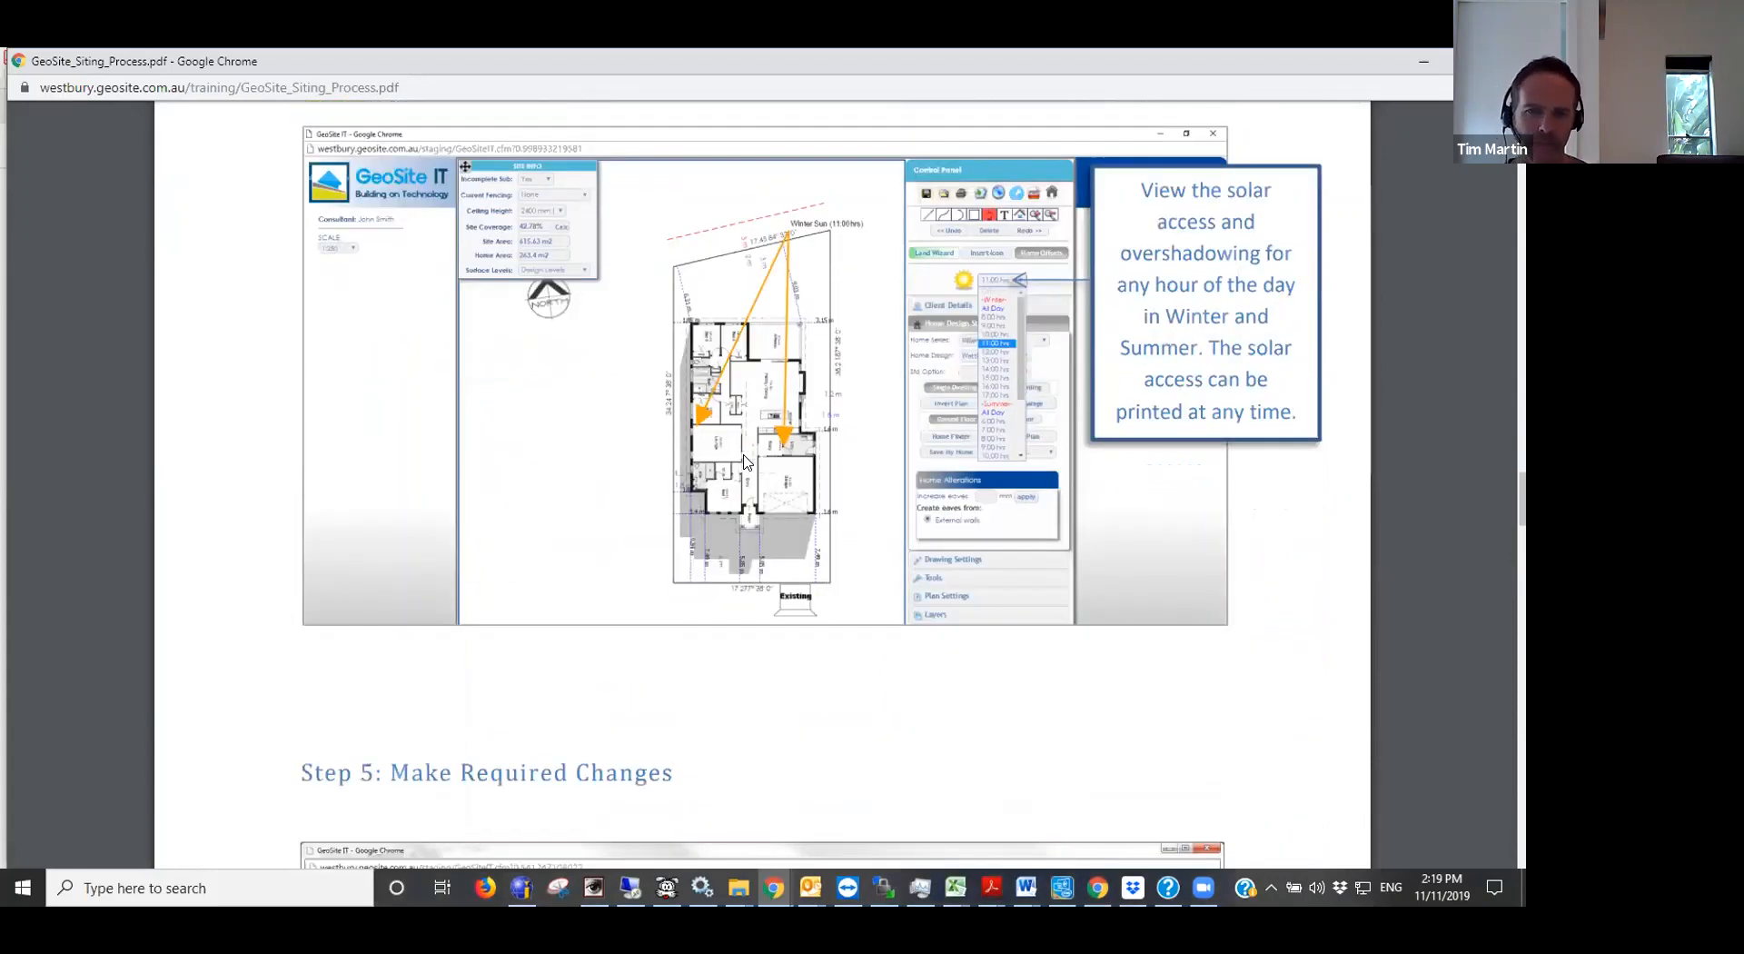
{"action": "scroll", "coordinate": [744, 462], "scroll_direction": "down", "scroll_amount": 9}
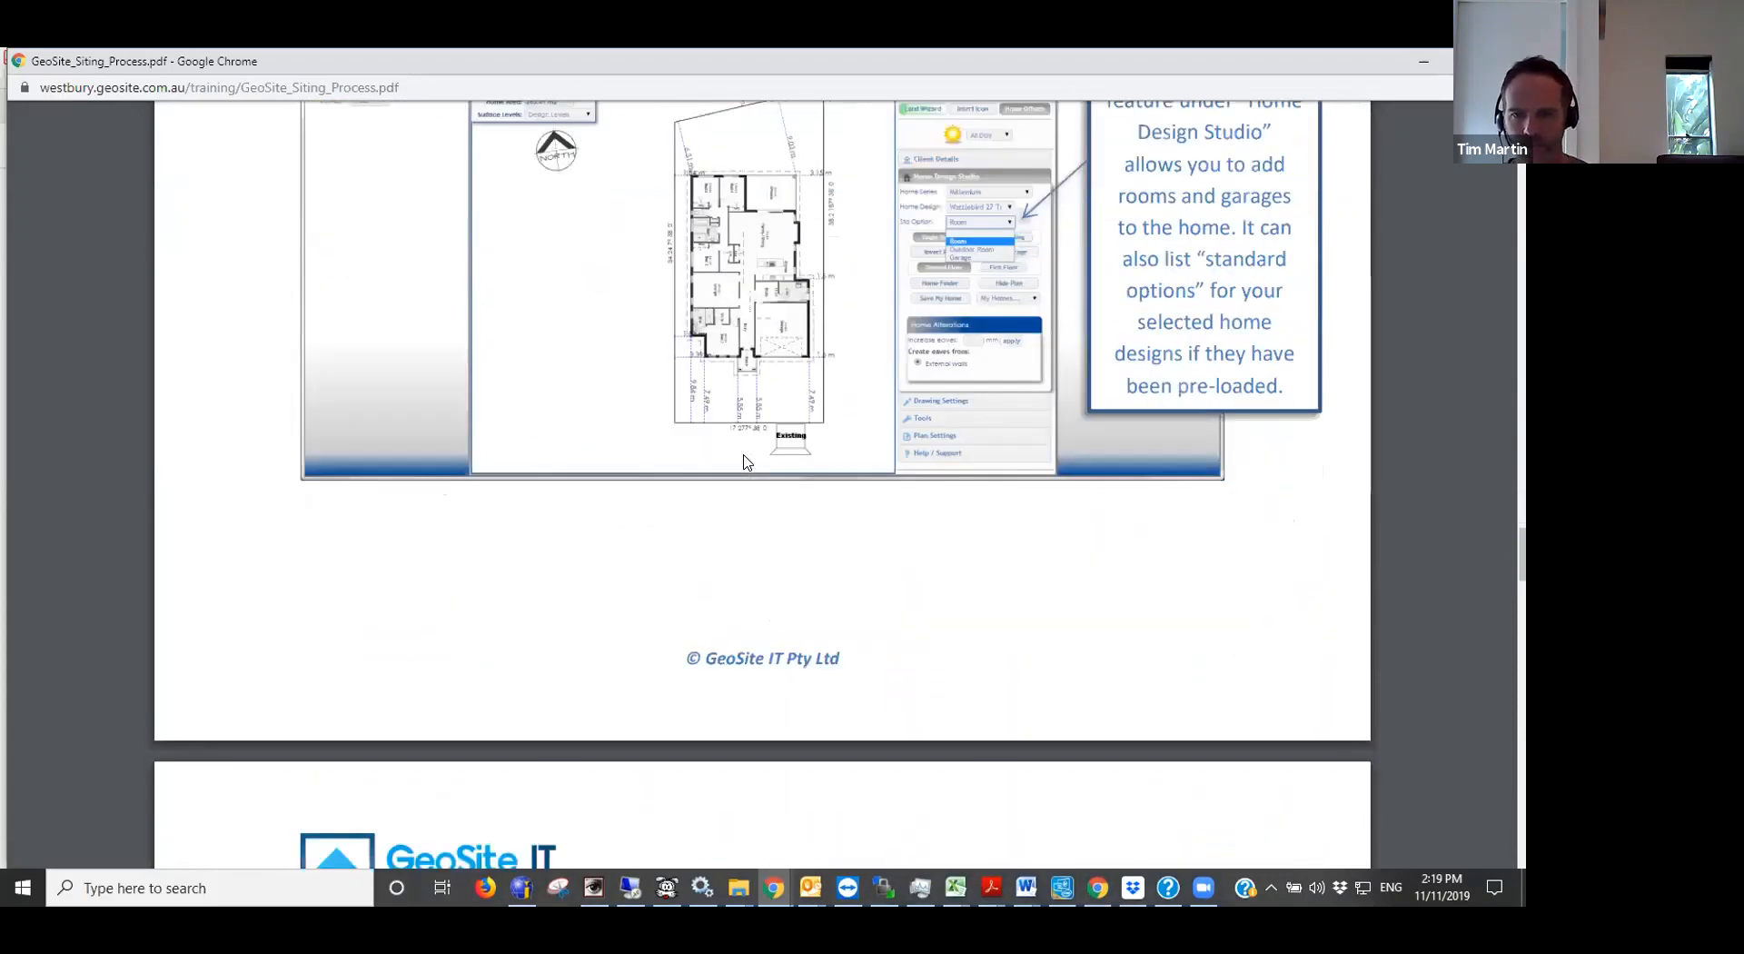
{"action": "scroll", "coordinate": [743, 462], "scroll_direction": "down", "scroll_amount": 9}
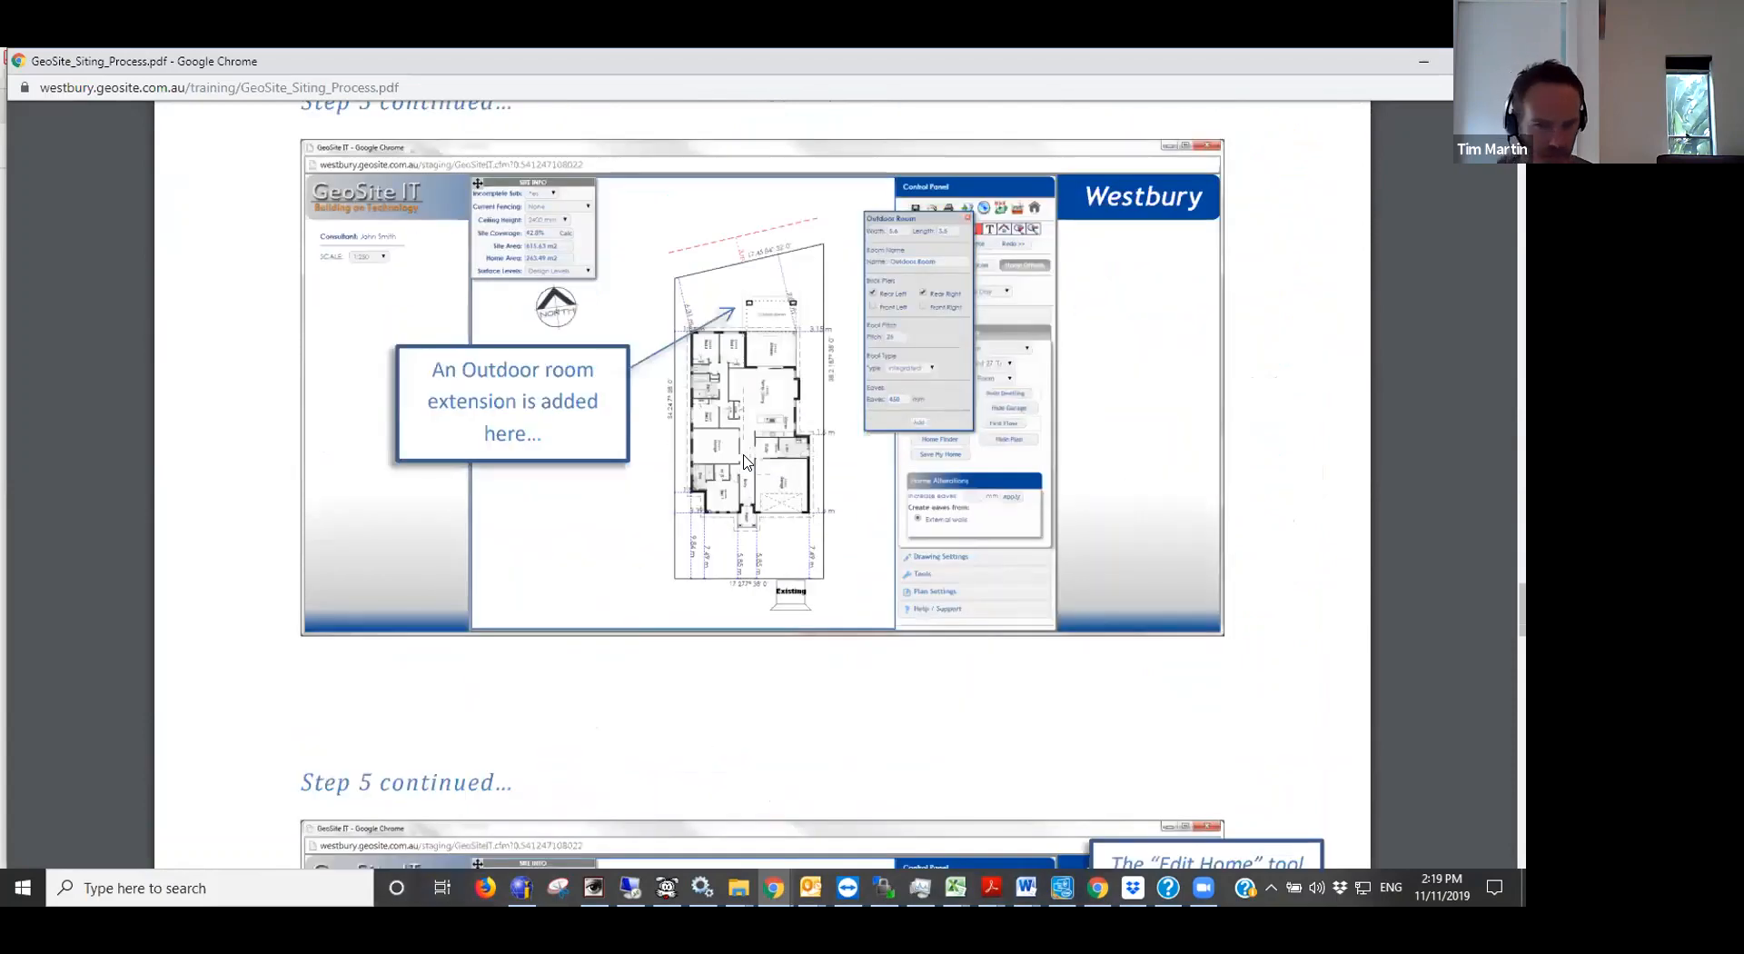
{"action": "scroll", "coordinate": [744, 462], "scroll_direction": "down", "scroll_amount": 6}
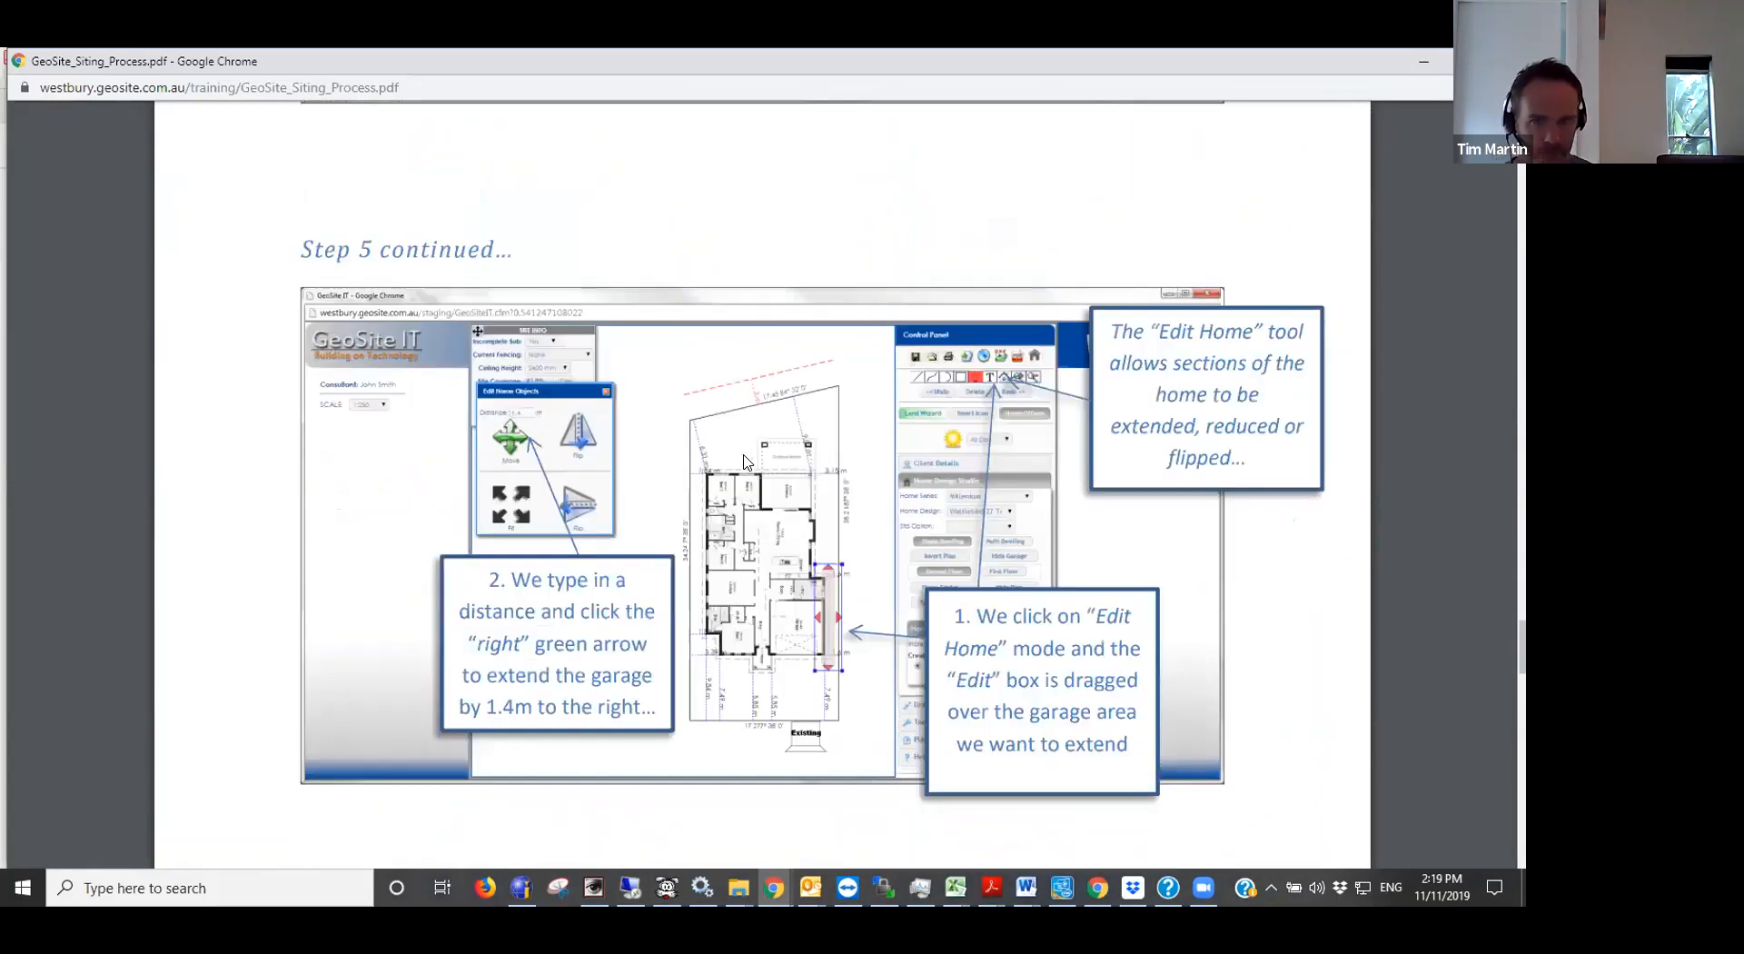
{"action": "scroll", "coordinate": [744, 462], "scroll_direction": "down", "scroll_amount": 12}
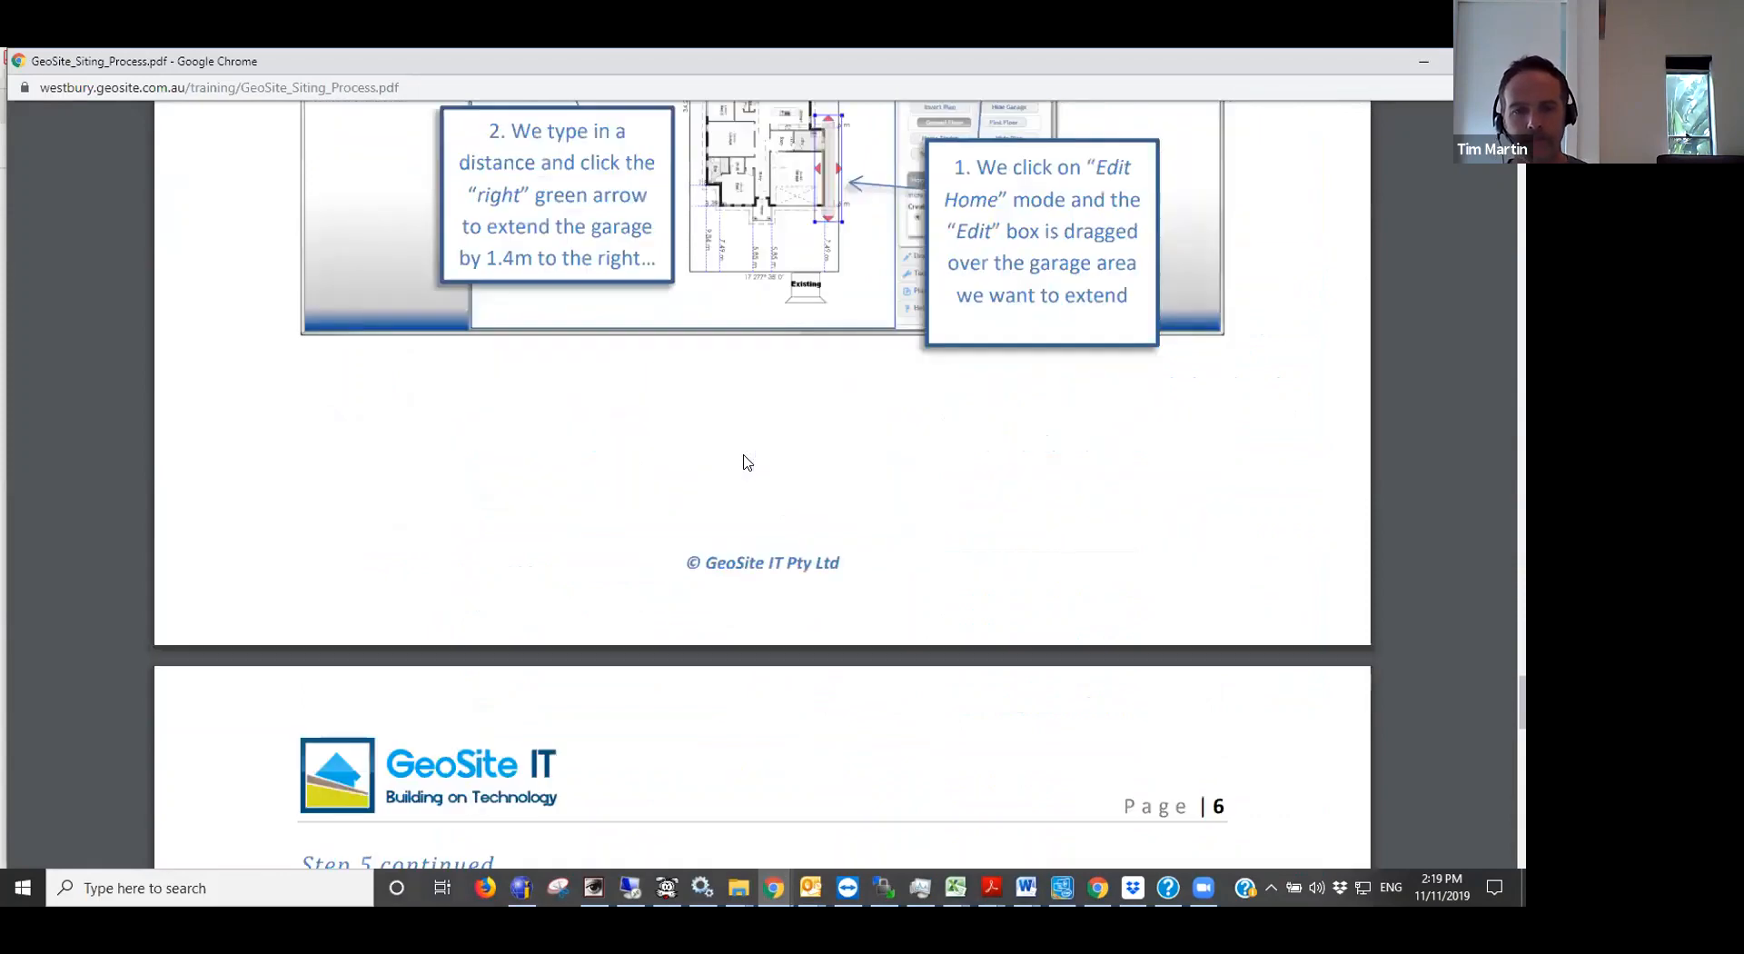
{"action": "scroll", "coordinate": [743, 462], "scroll_direction": "down", "scroll_amount": 8}
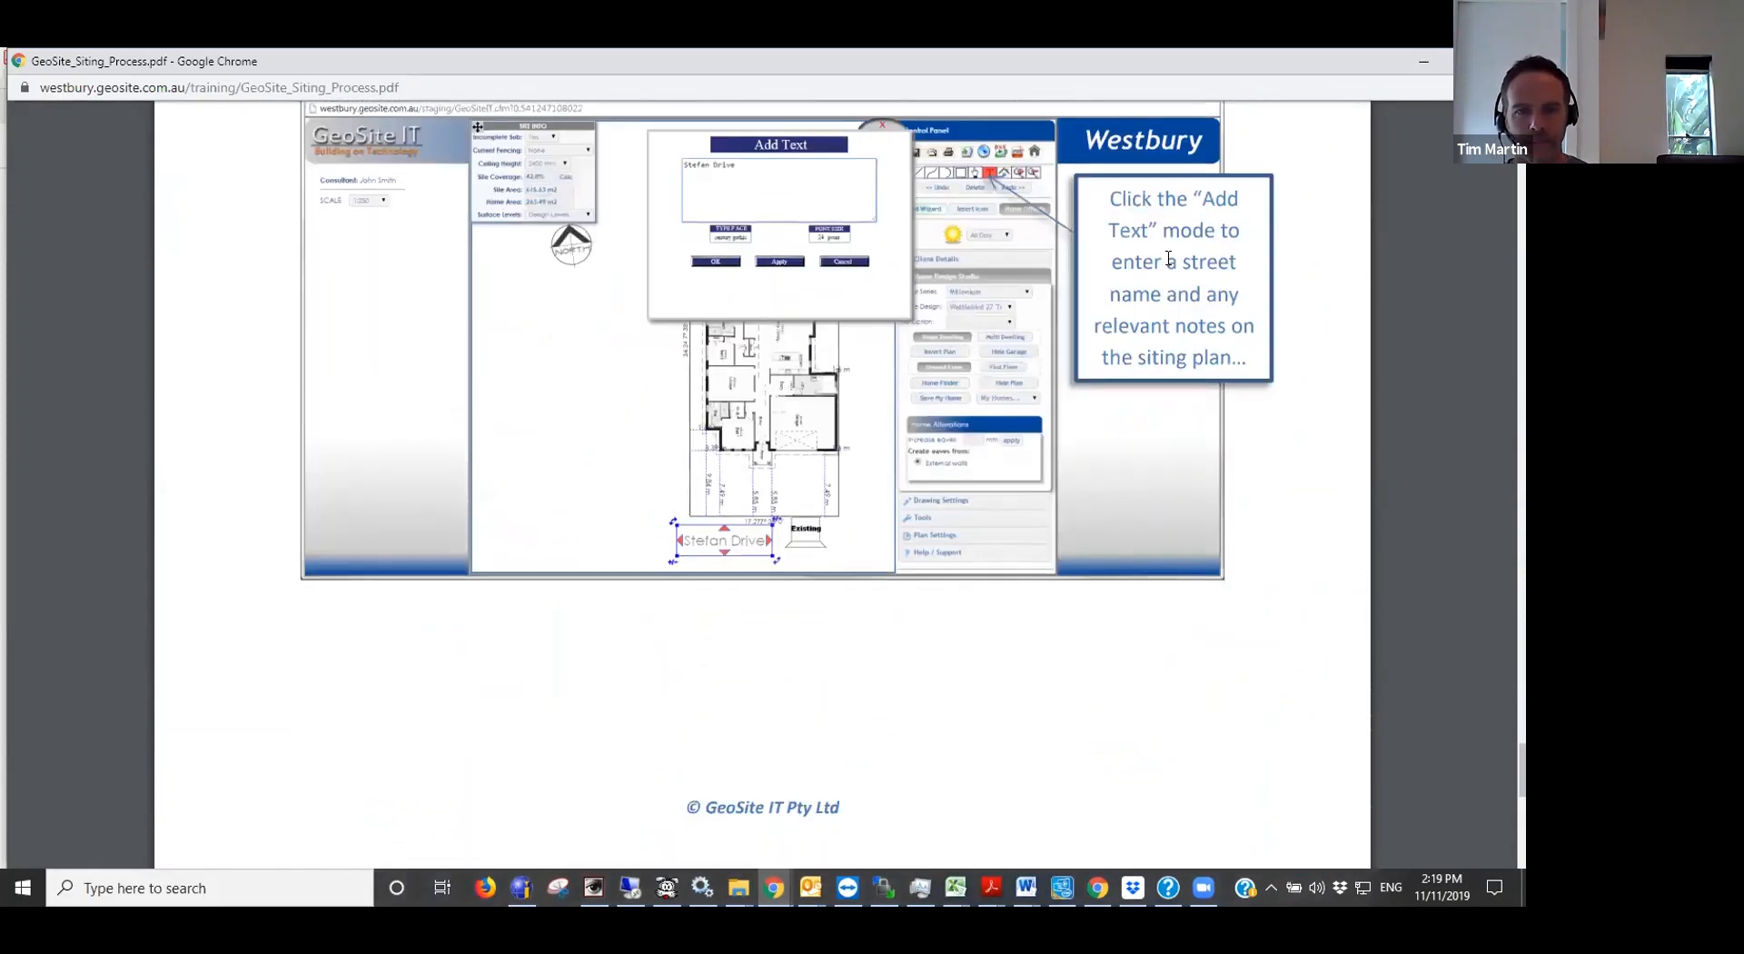
{"action": "left_click", "coordinate": [1423, 56]}
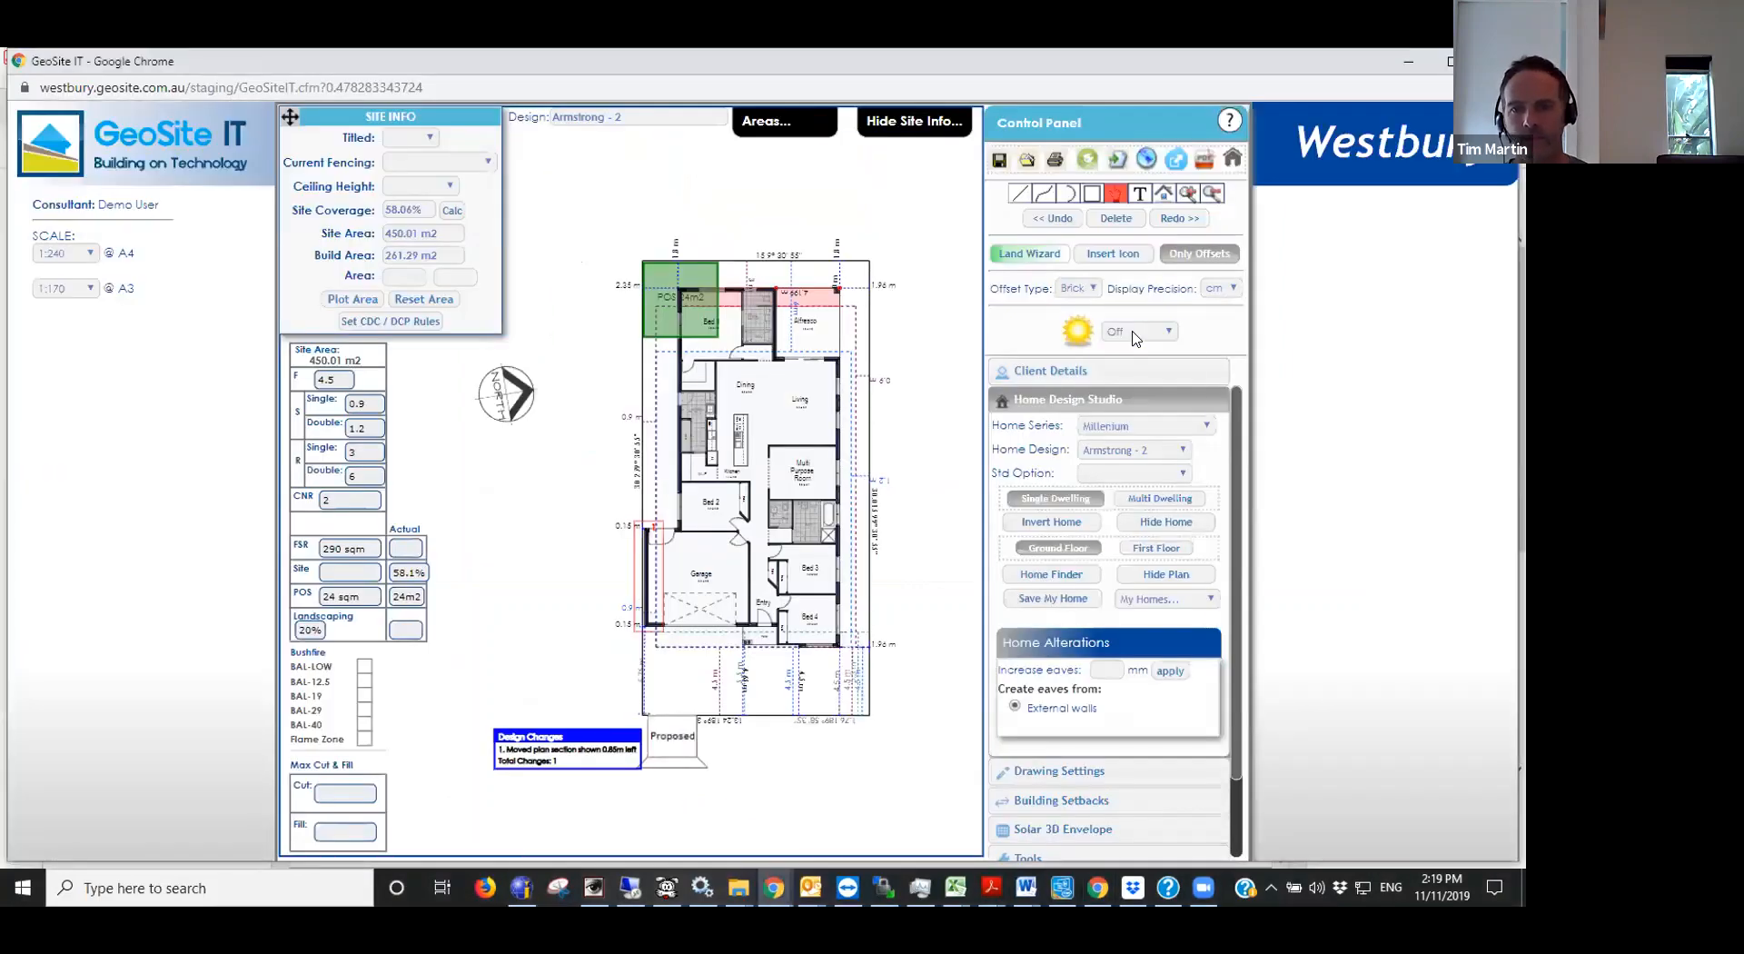
- Display the All Day sun directions on the siting plan for winter and for summer
{"action": "left_click", "coordinate": [1135, 334]}
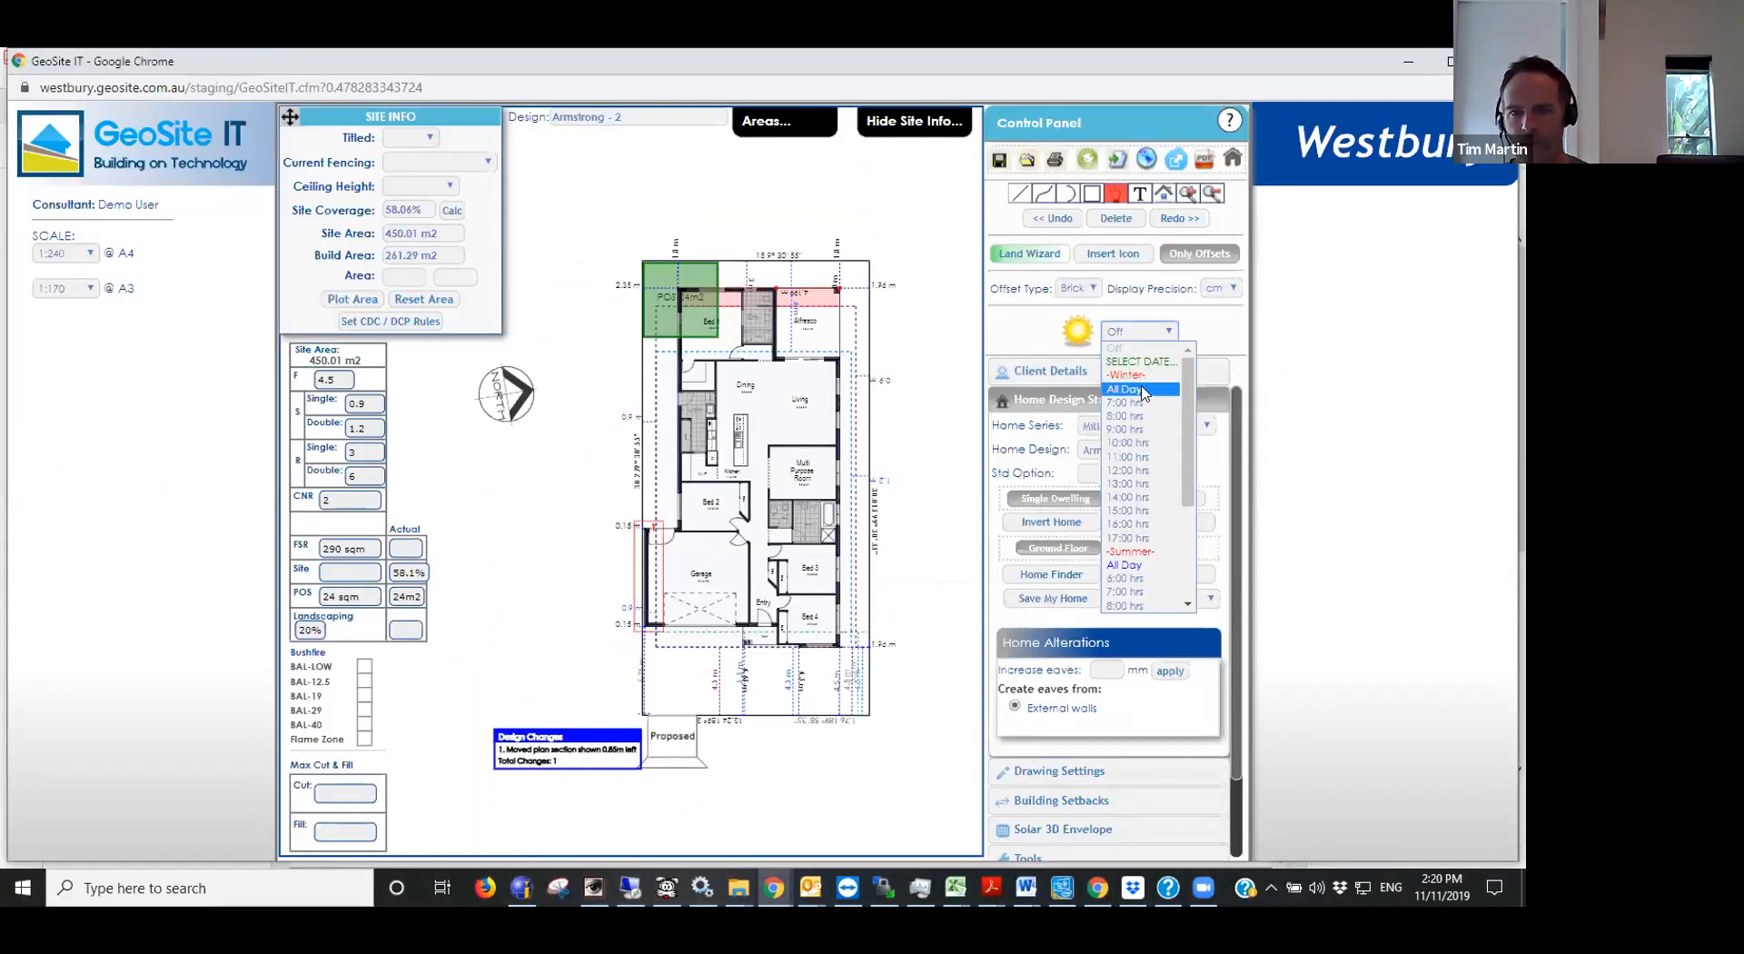
{"action": "left_click", "coordinate": [1140, 390]}
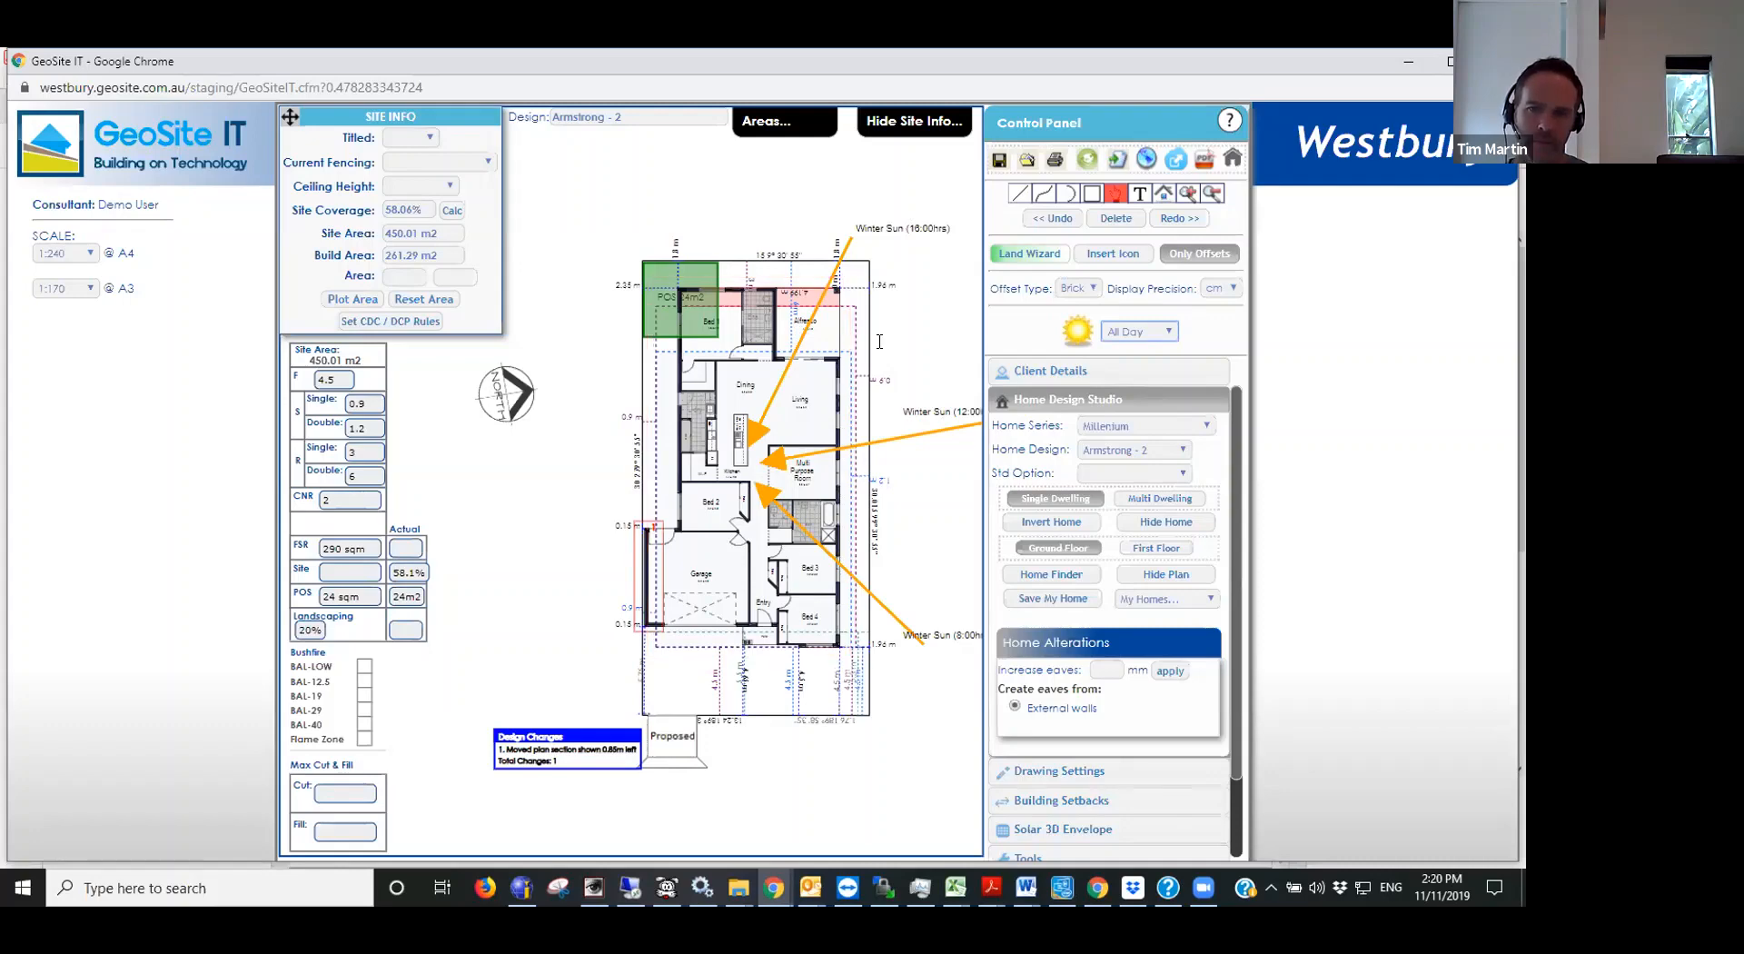
{"action": "left_click", "coordinate": [1128, 333]}
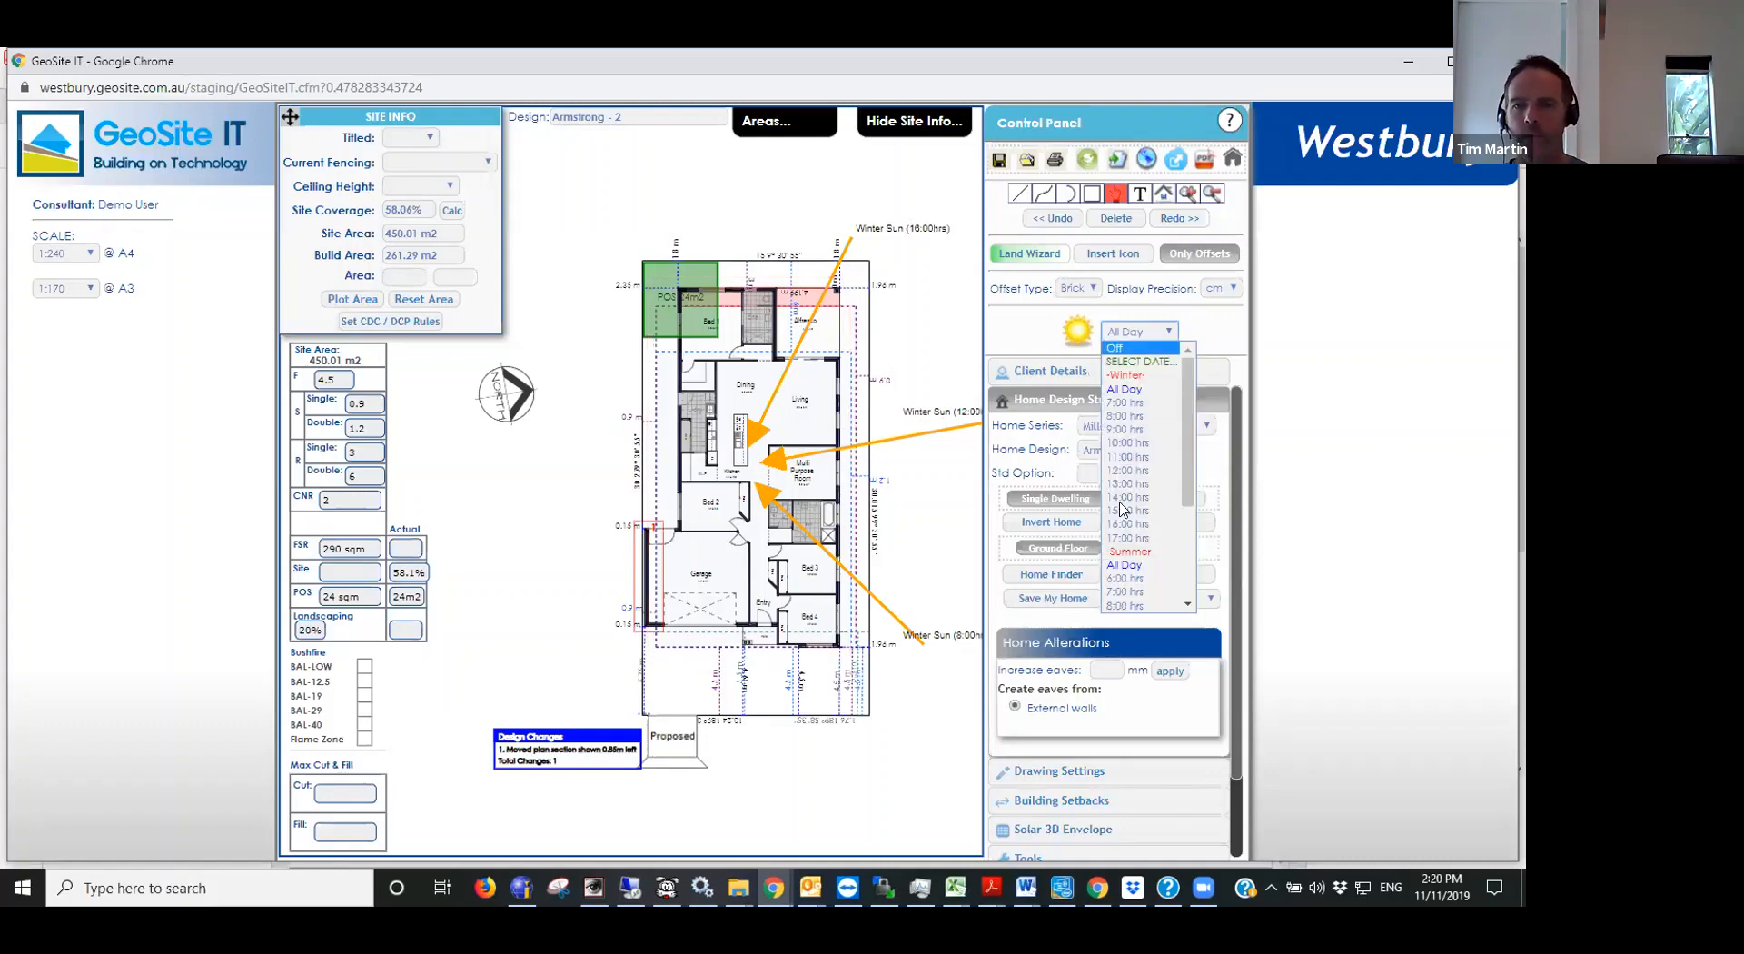
{"action": "left_click", "coordinate": [1129, 565]}
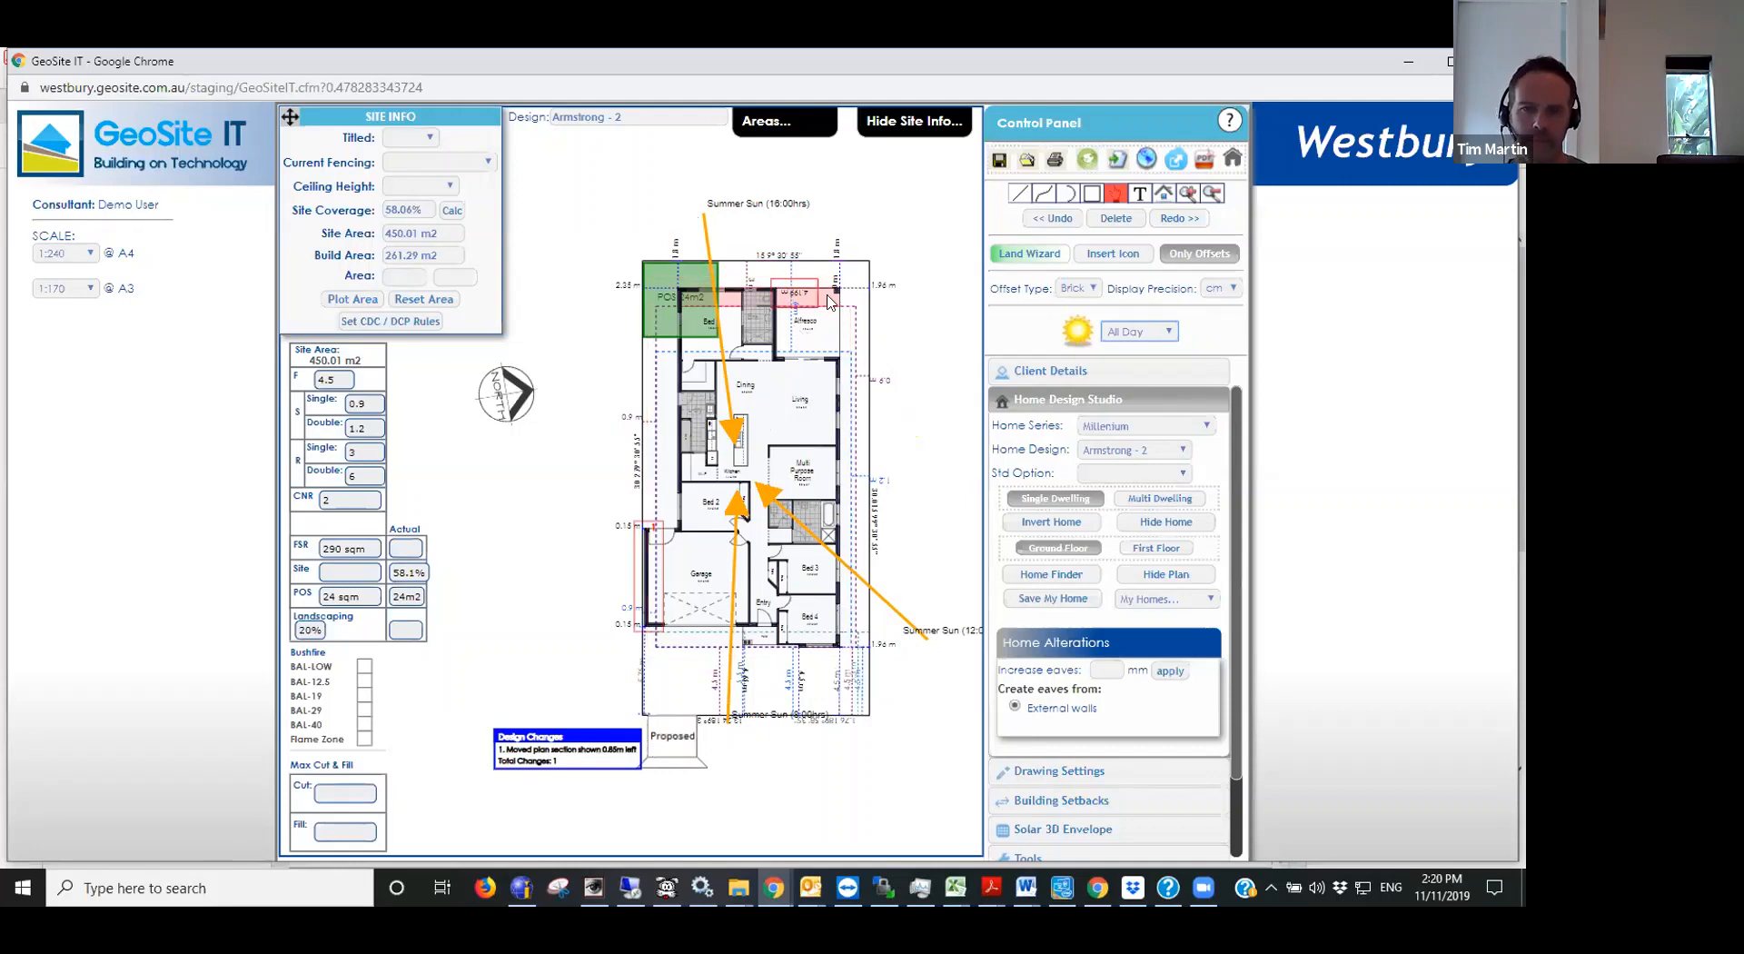
- Show the winter sun and overshadowing on the plan hour by hour from 8:00 hrs to 16:00 hrs
{"action": "left_click", "coordinate": [1141, 336]}
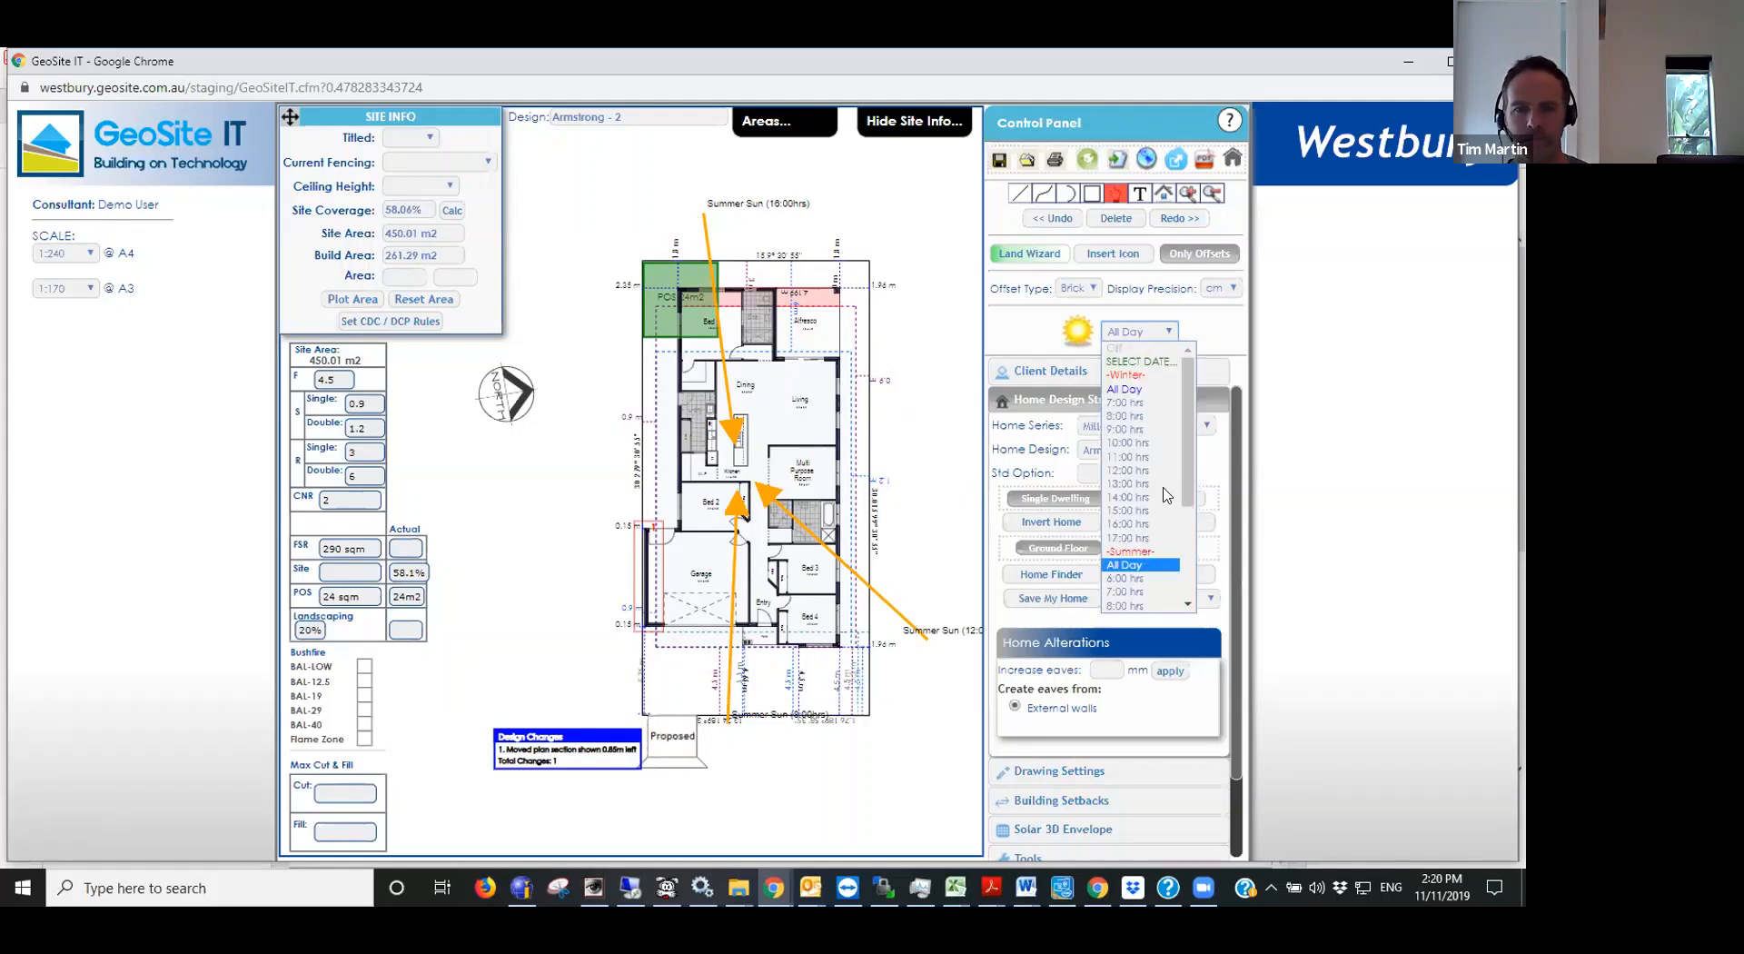
{"action": "left_click_drag", "start_coordinate": [1187, 467], "coordinate": [1197, 573]}
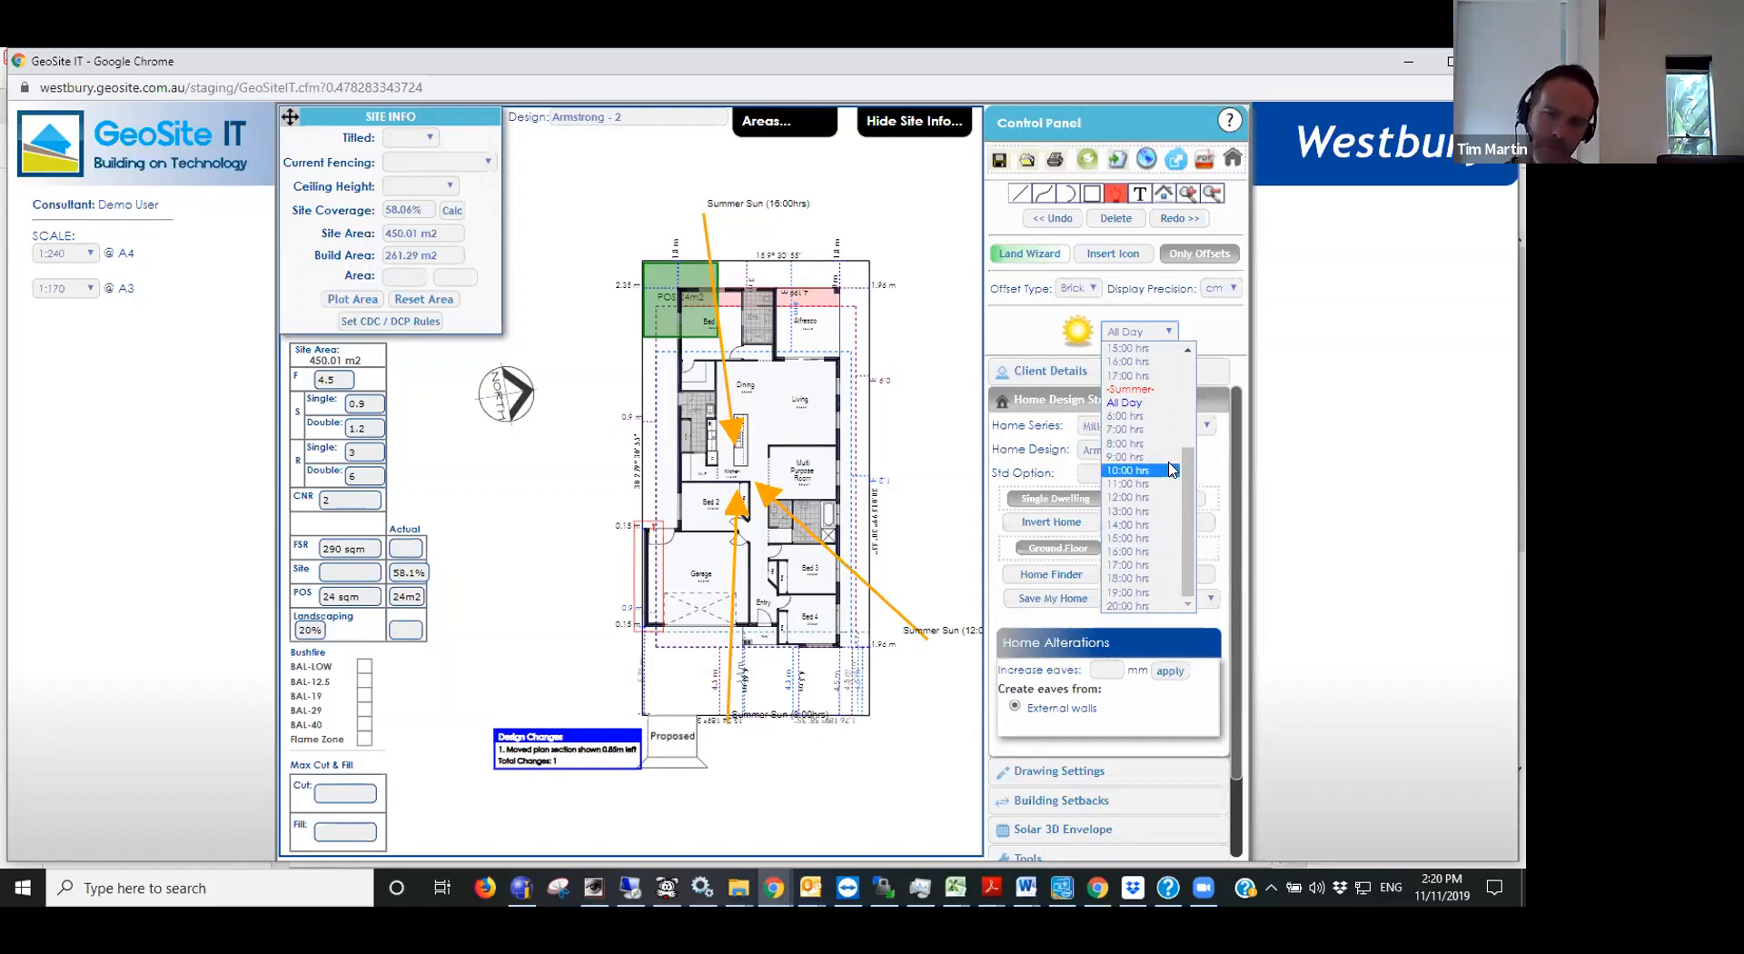
{"action": "scroll", "coordinate": [1173, 417], "scroll_direction": "up", "scroll_amount": 4}
{"action": "left_click", "coordinate": [1150, 415]}
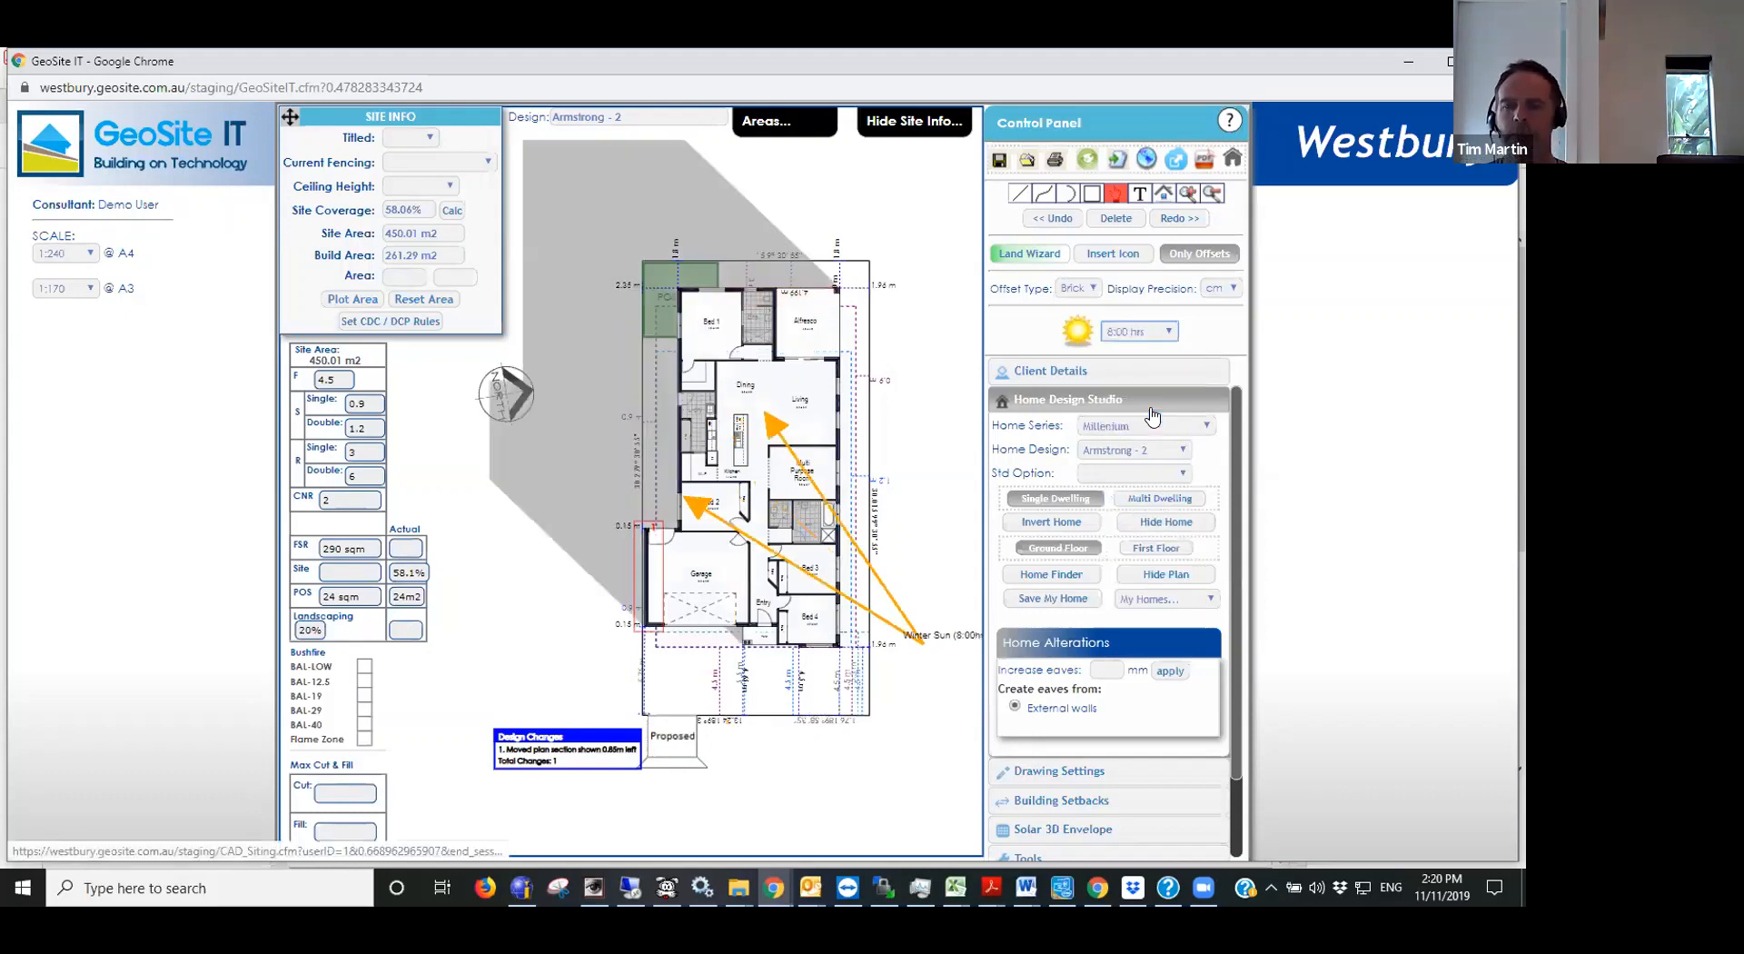
{"action": "key", "text": "Down"}
{"action": "key", "text": "Down"}
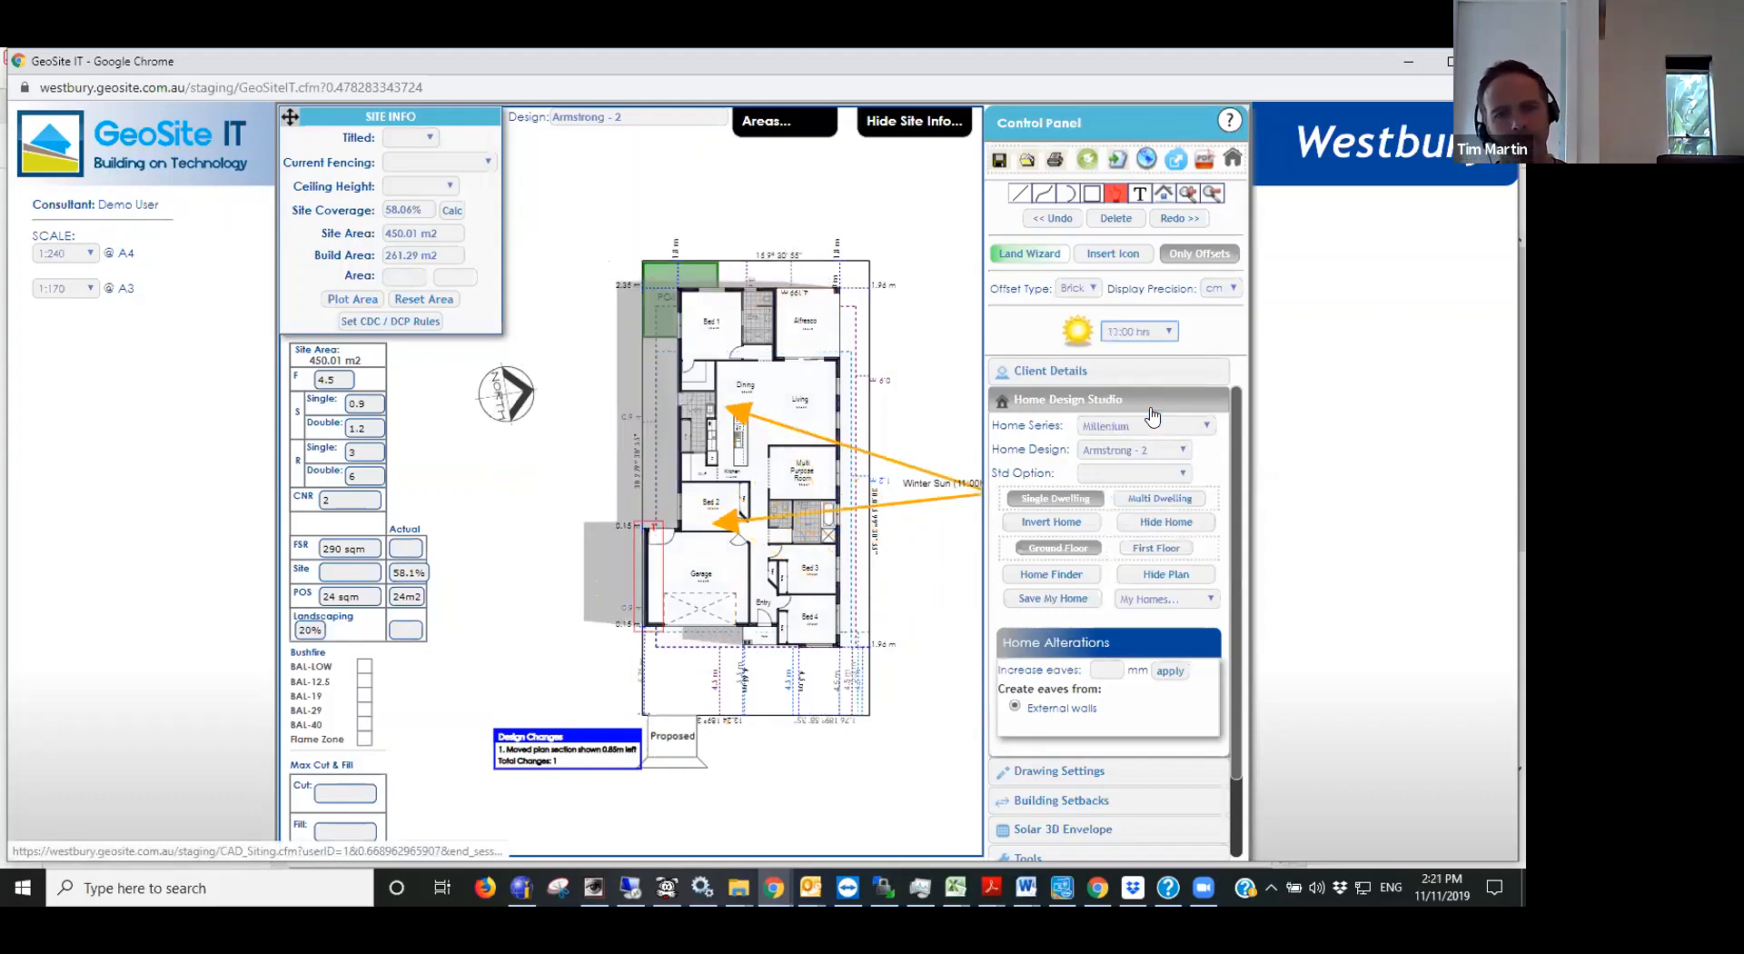
{"action": "key", "text": "Down"}
{"action": "key", "text": "Down"}
{"action": "key", "text": "Down"}
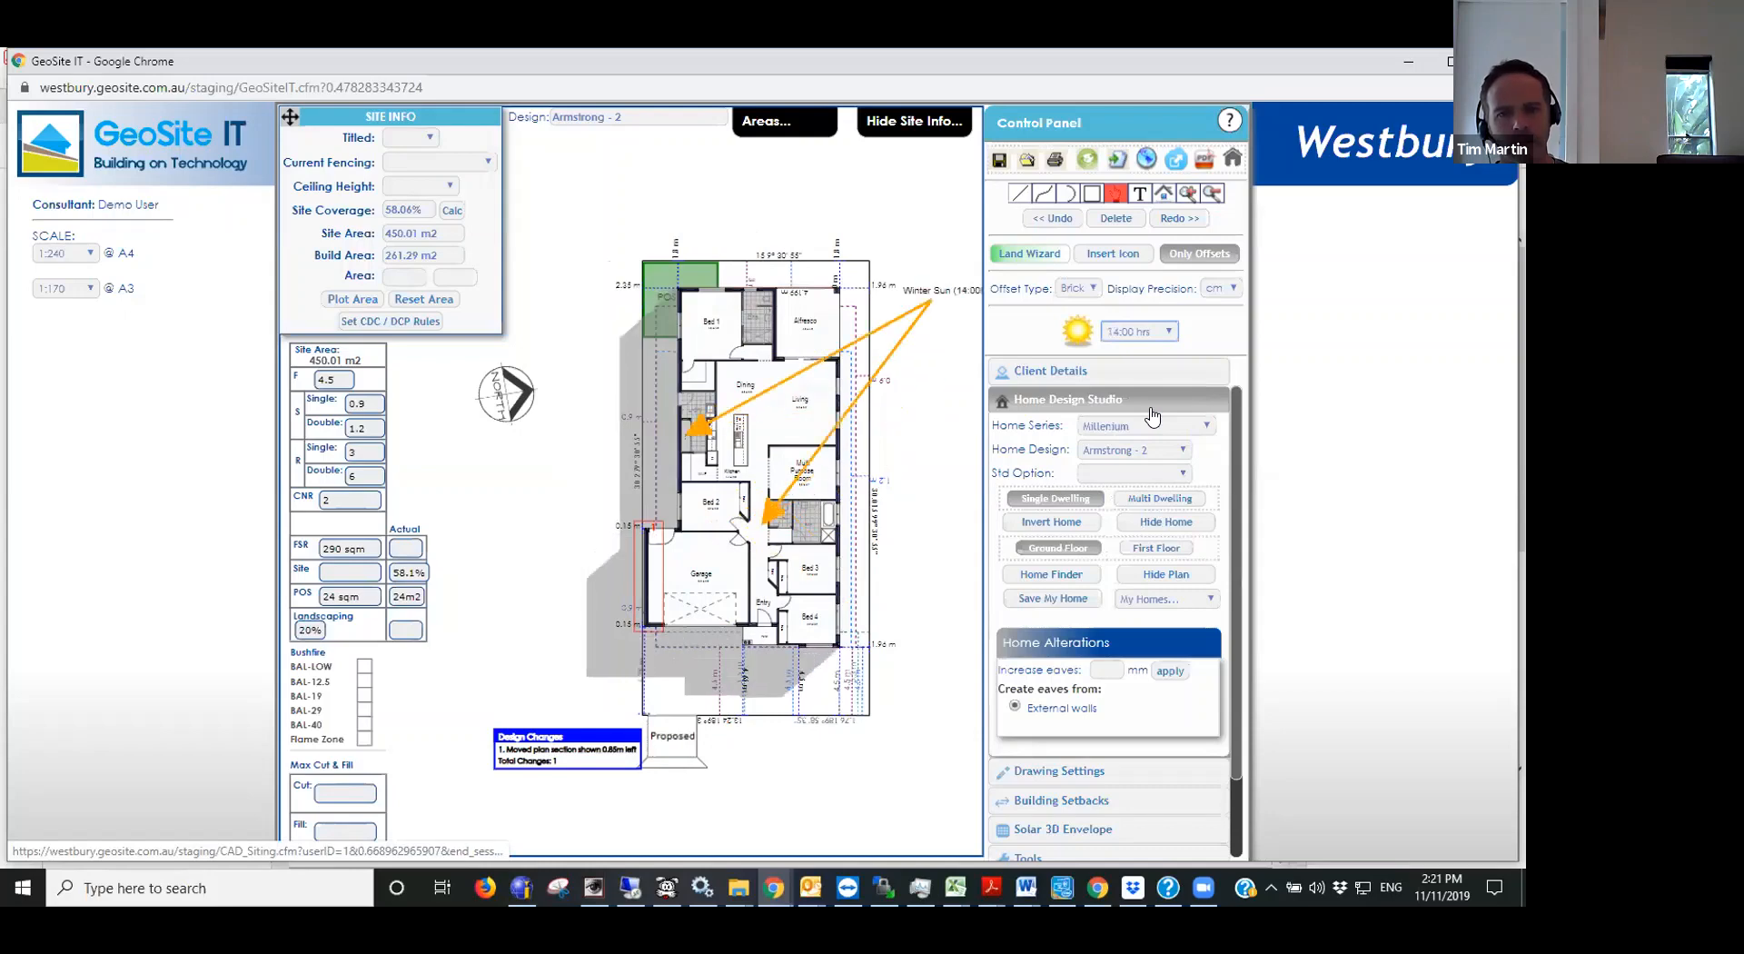
{"action": "key", "text": "Down"}
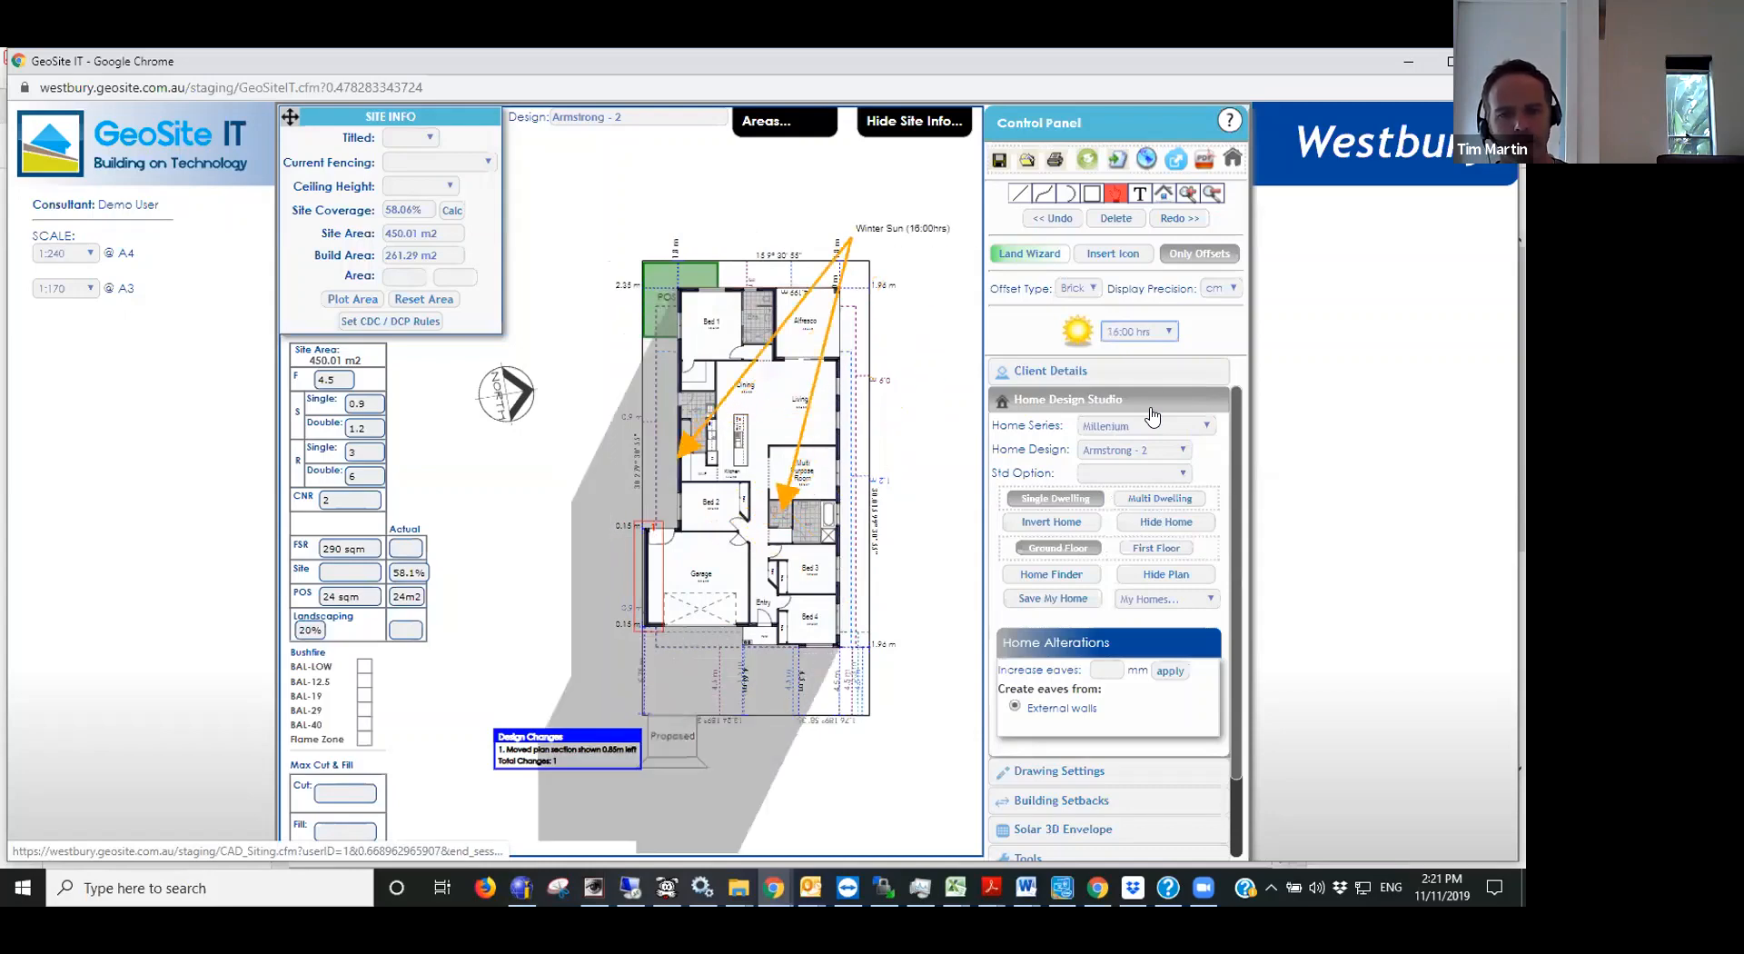
- Show the summer sun and overshadowing on the plan hour by hour from 7:00 hrs to 16:00 hrs
{"action": "left_click", "coordinate": [1138, 333]}
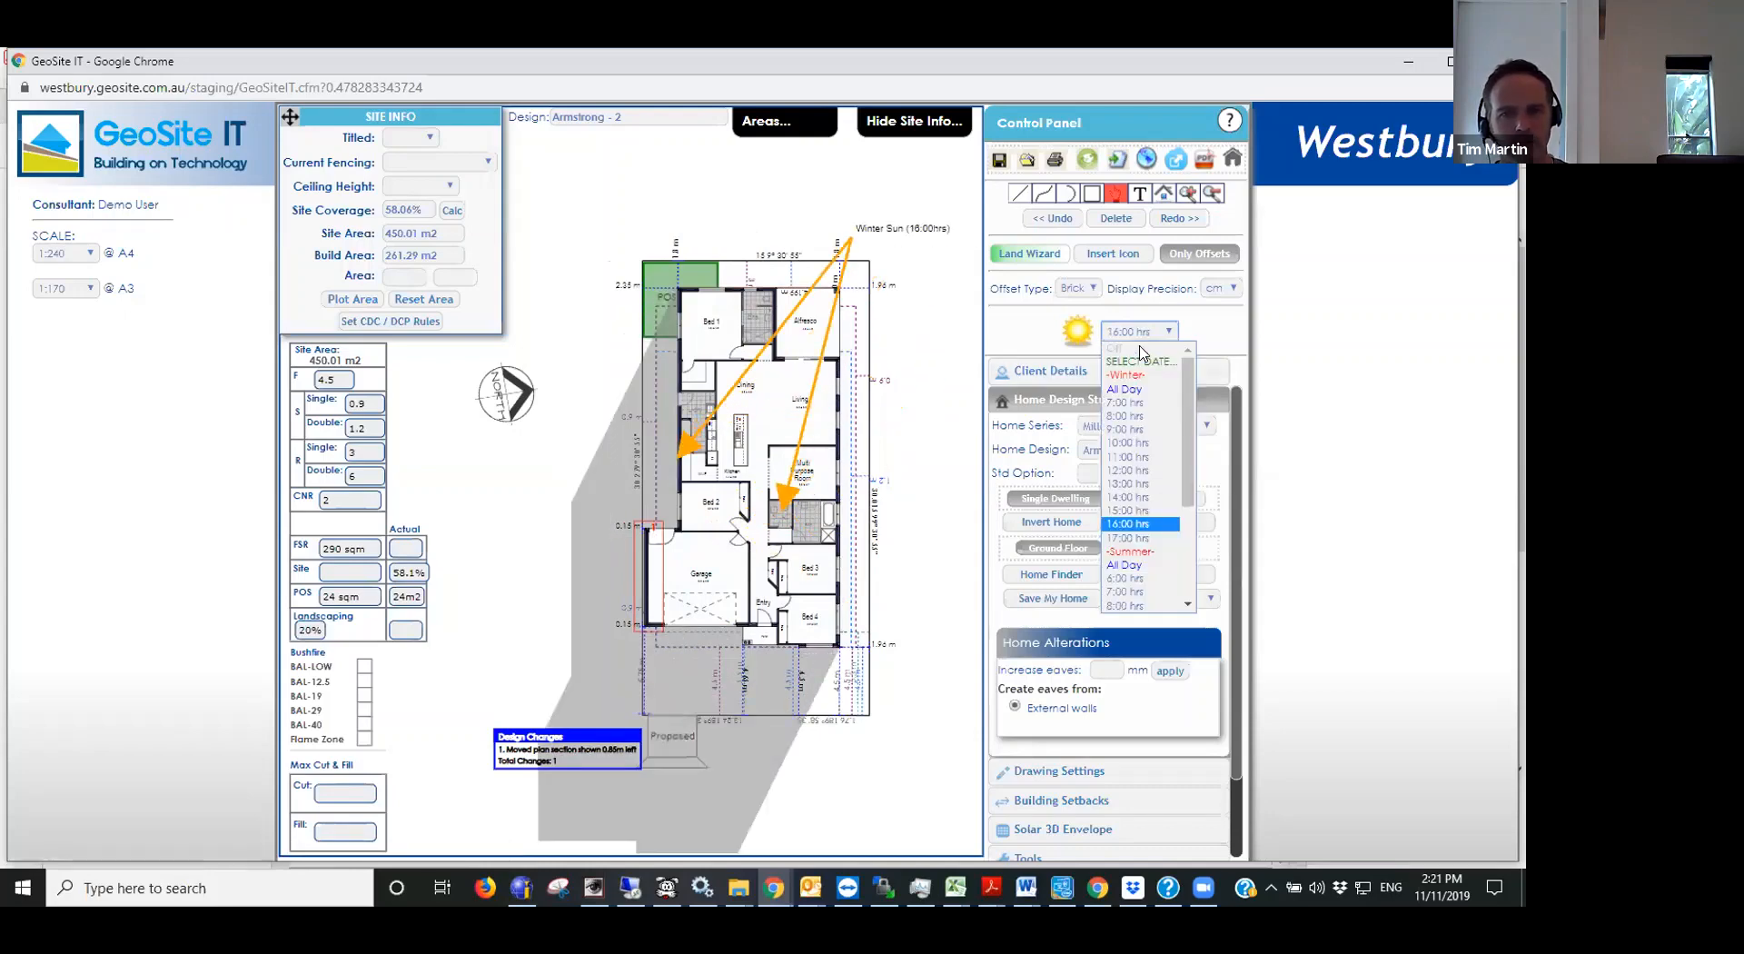
{"action": "left_click", "coordinate": [1135, 592]}
{"action": "key", "text": "Down"}
{"action": "key", "text": "Down"}
{"action": "key", "text": "Down"}
{"action": "key", "text": "Down"}
{"action": "key", "text": "Down"}
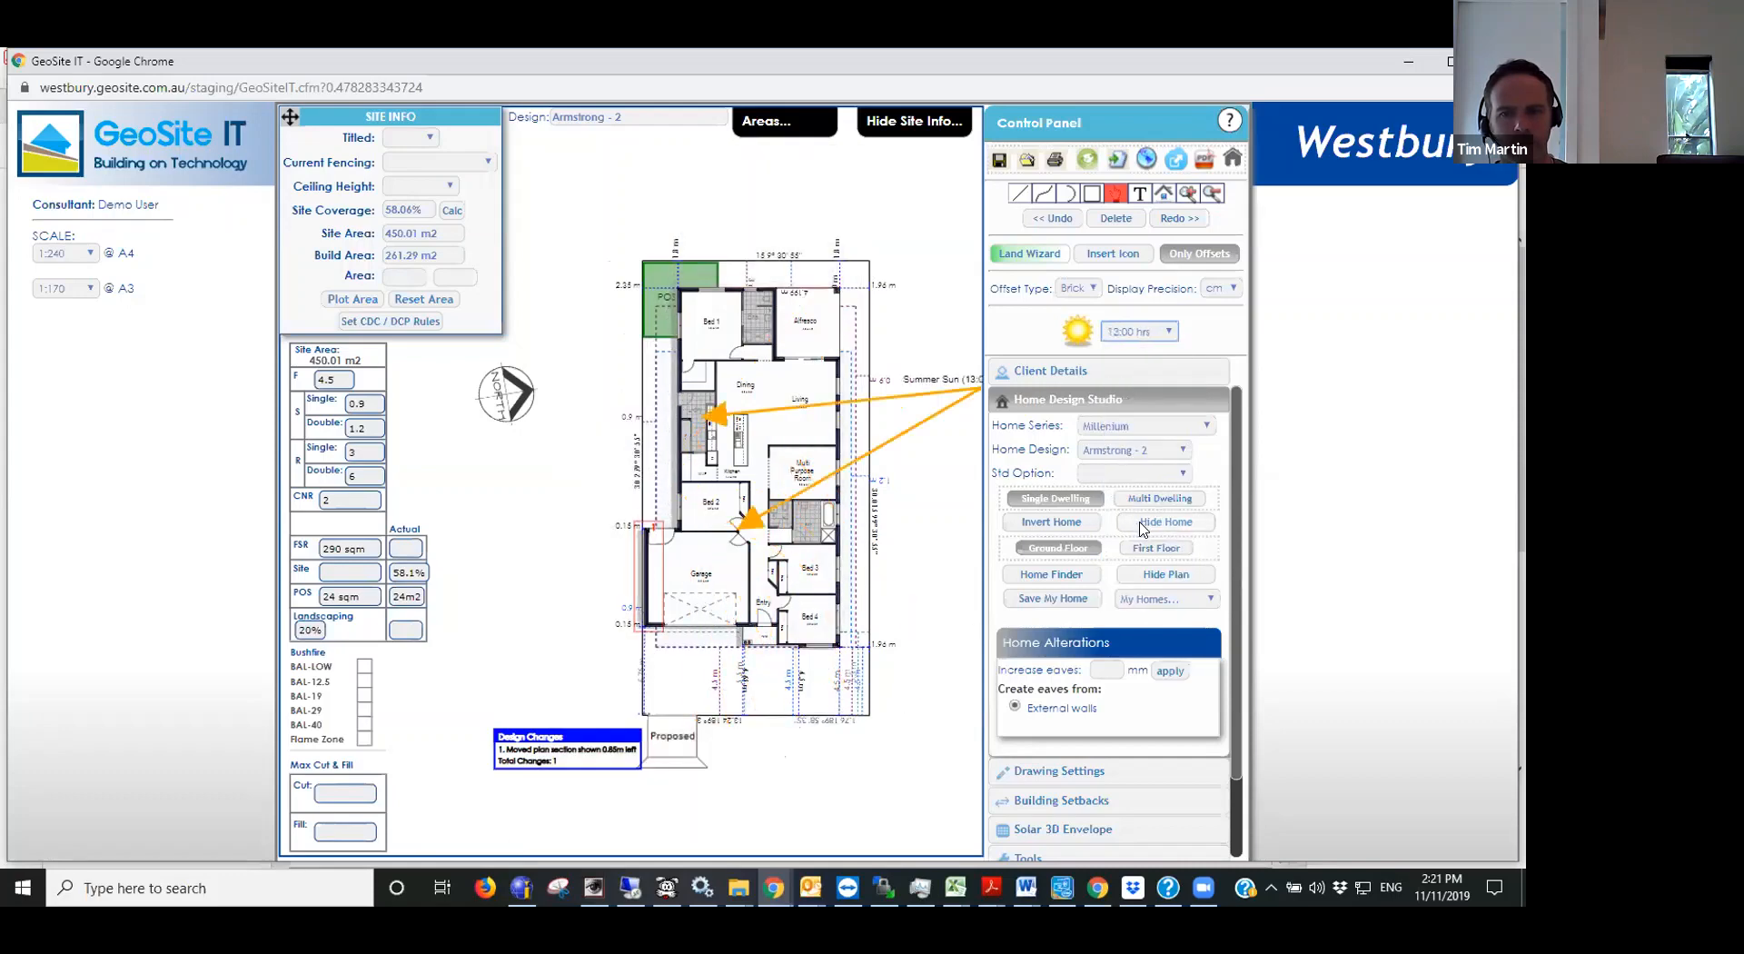
{"action": "key", "text": "Down"}
{"action": "key", "text": "Down"}
{"action": "key", "text": "Down"}
{"action": "key", "text": "Down"}
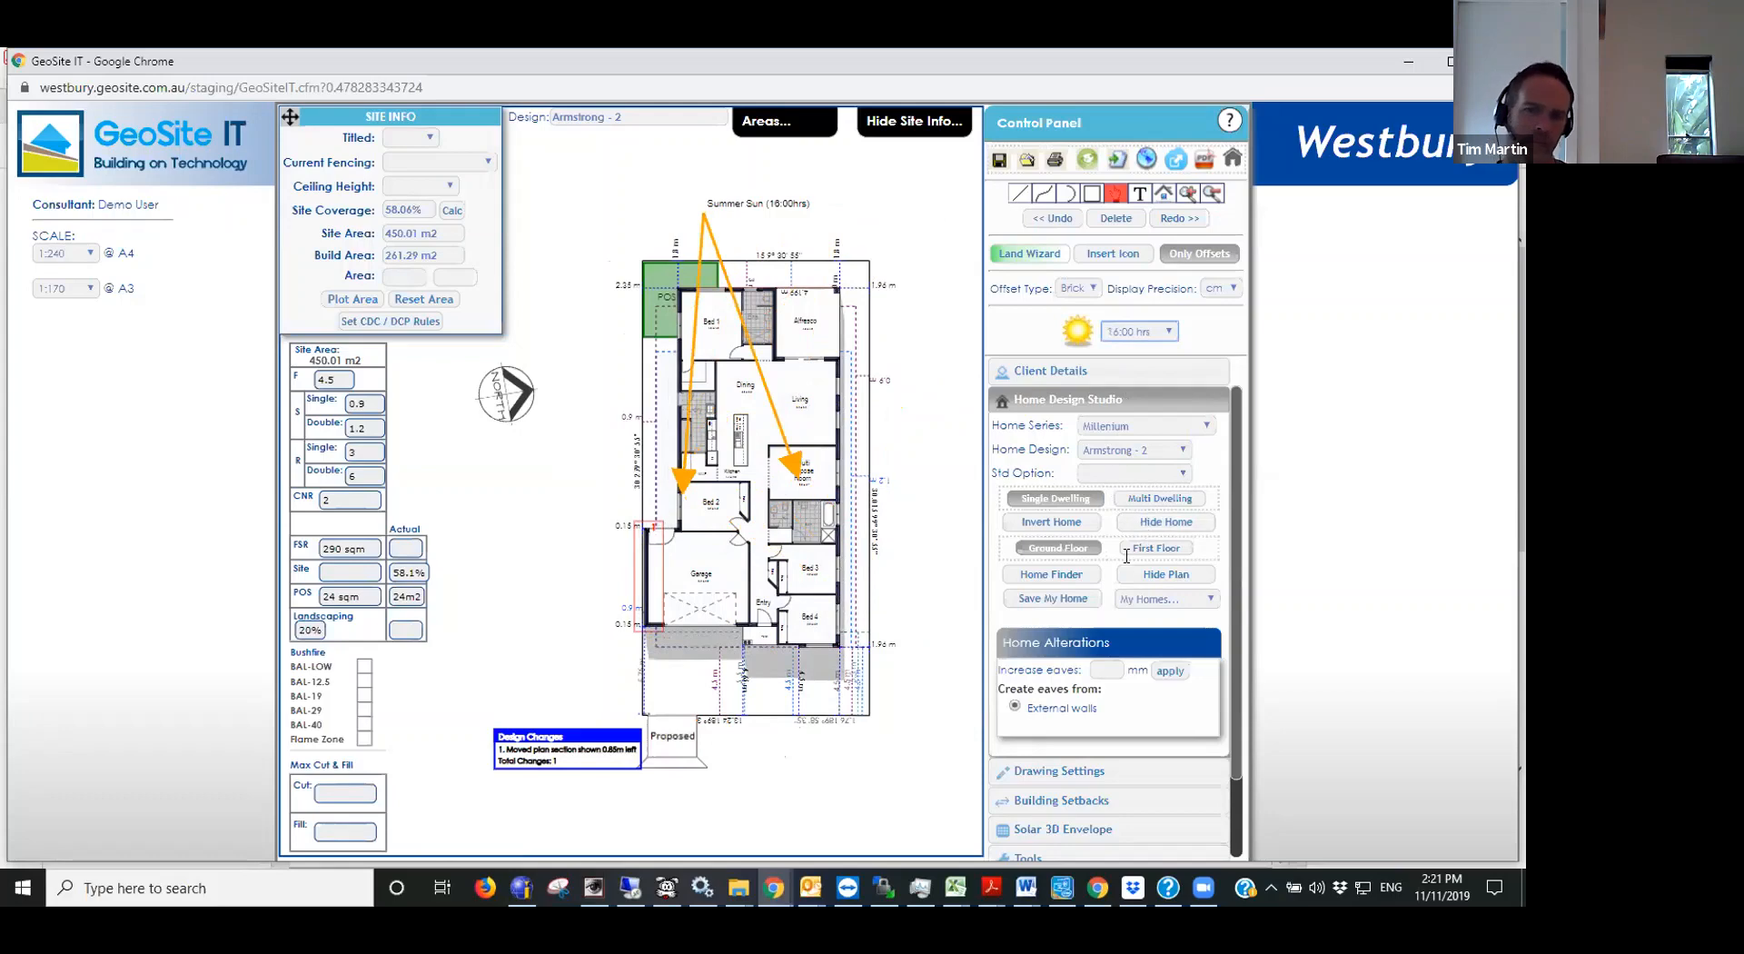
- Display the sun directions on the siting plan for the specific date 12/11/2019
{"action": "left_click", "coordinate": [1168, 333]}
{"action": "scroll", "coordinate": [1149, 399], "scroll_direction": "up", "scroll_amount": 2}
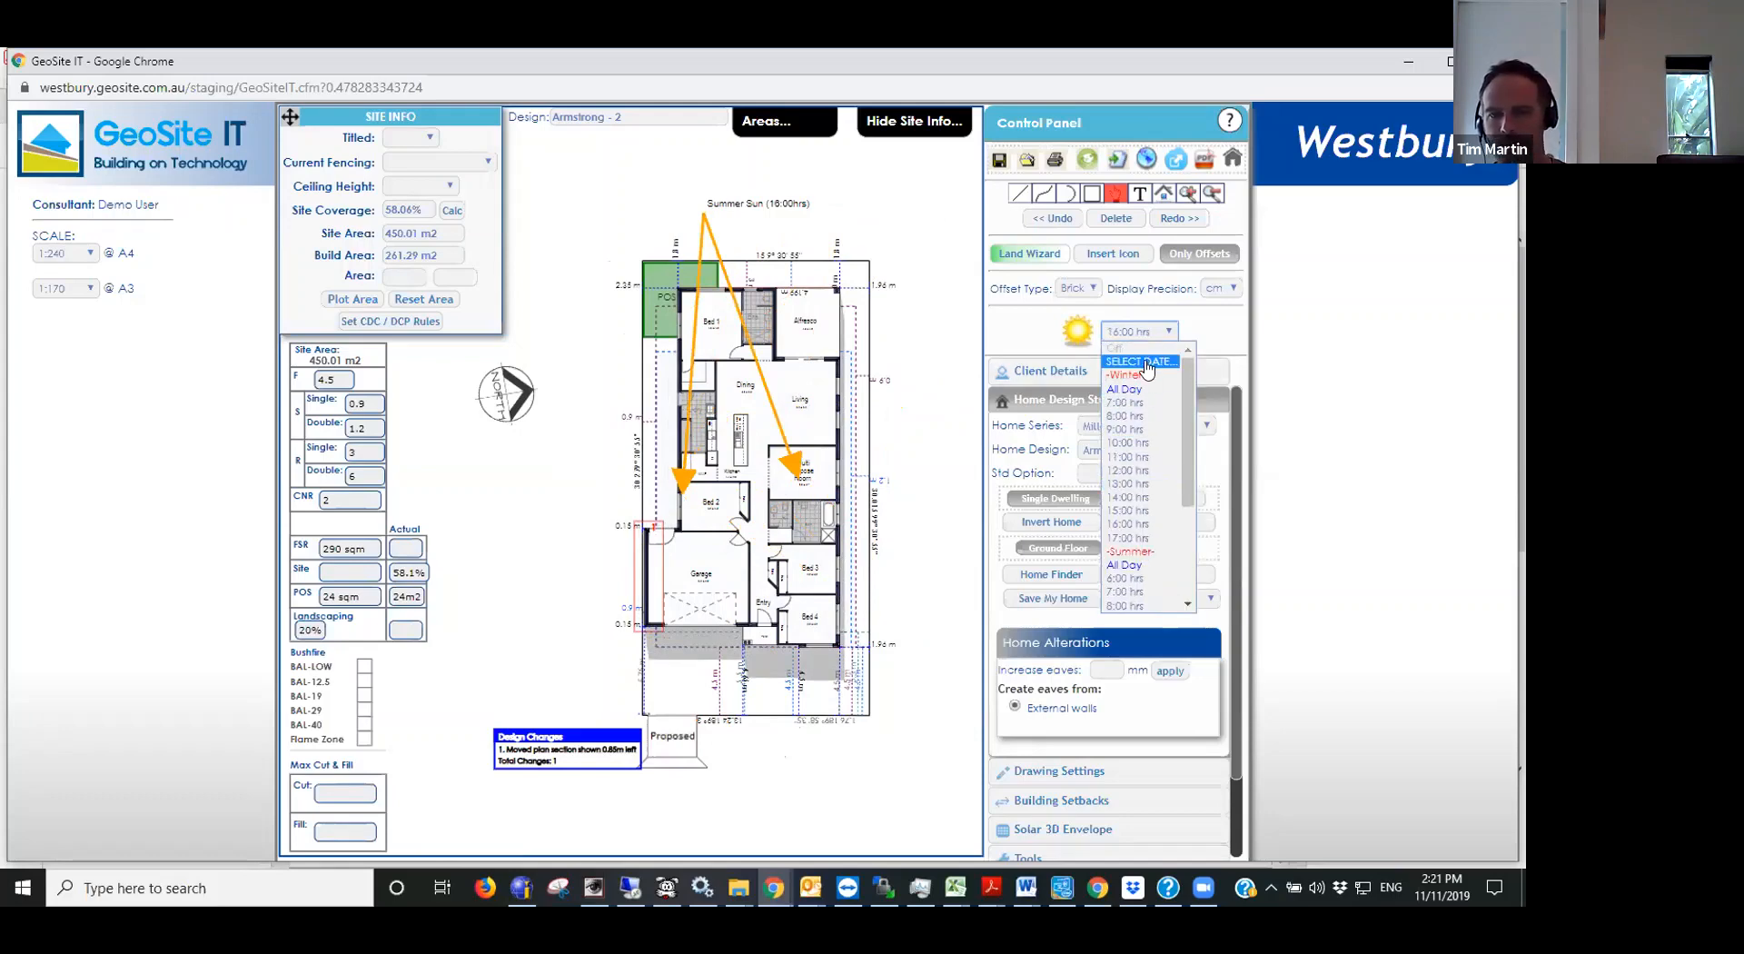
{"action": "left_click", "coordinate": [1146, 362]}
{"action": "left_click", "coordinate": [1085, 324]}
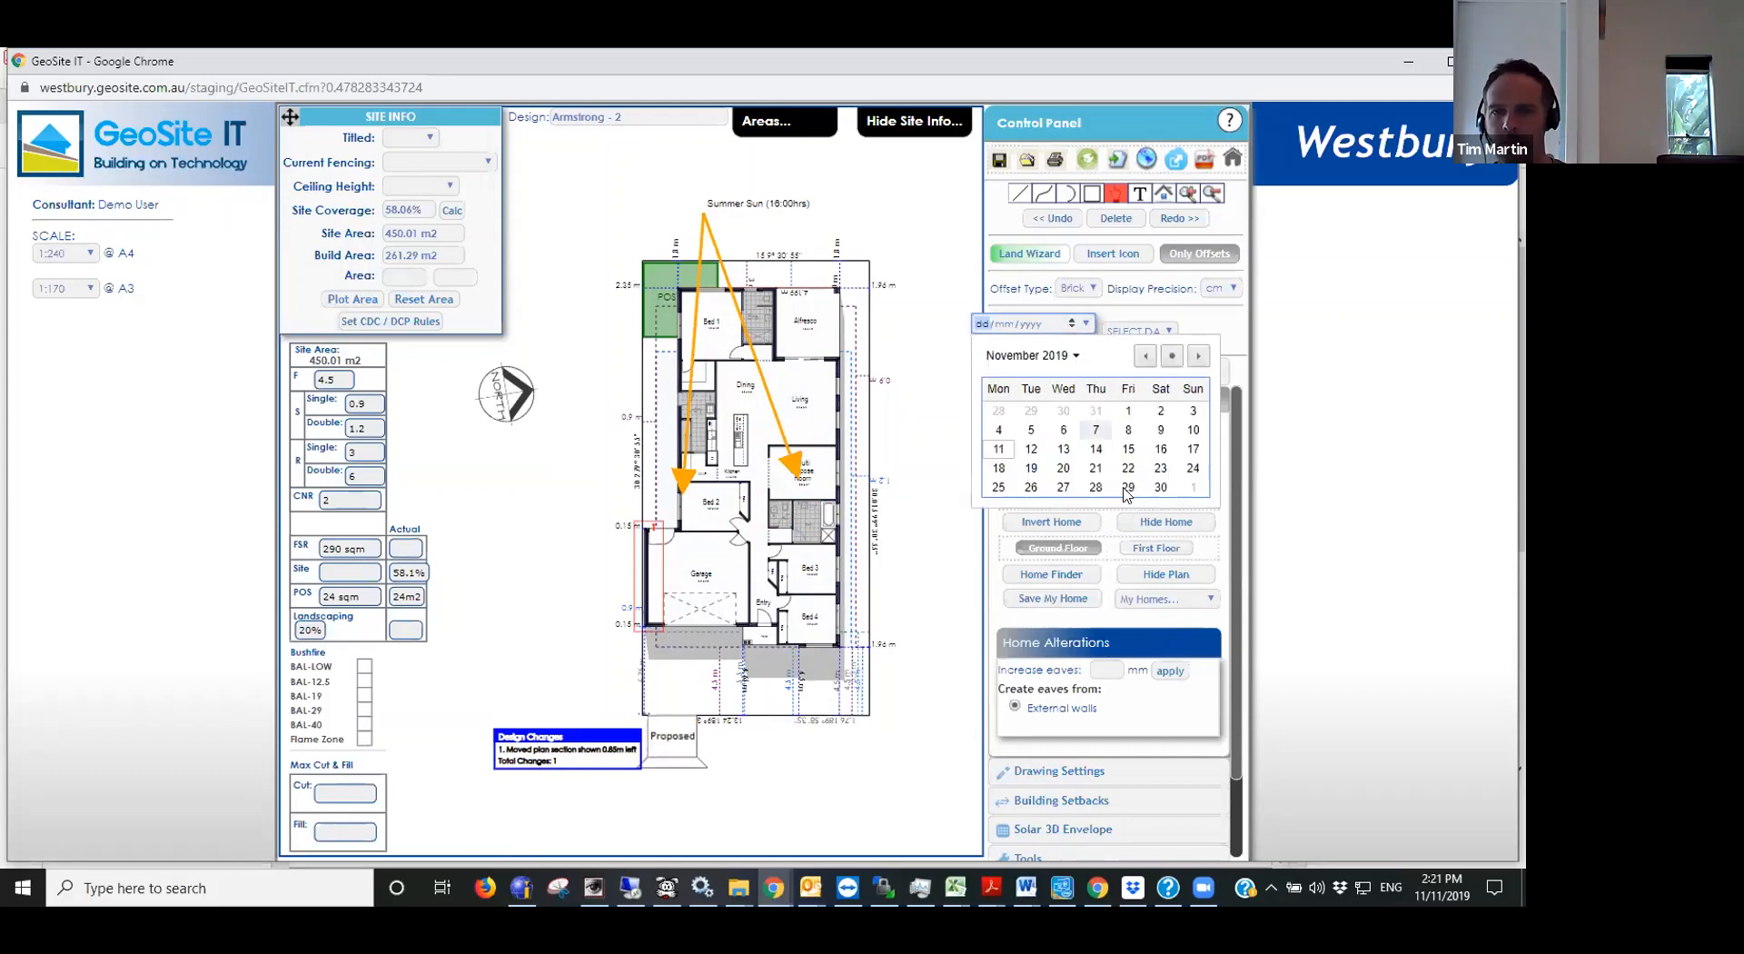
{"action": "left_click", "coordinate": [1061, 449]}
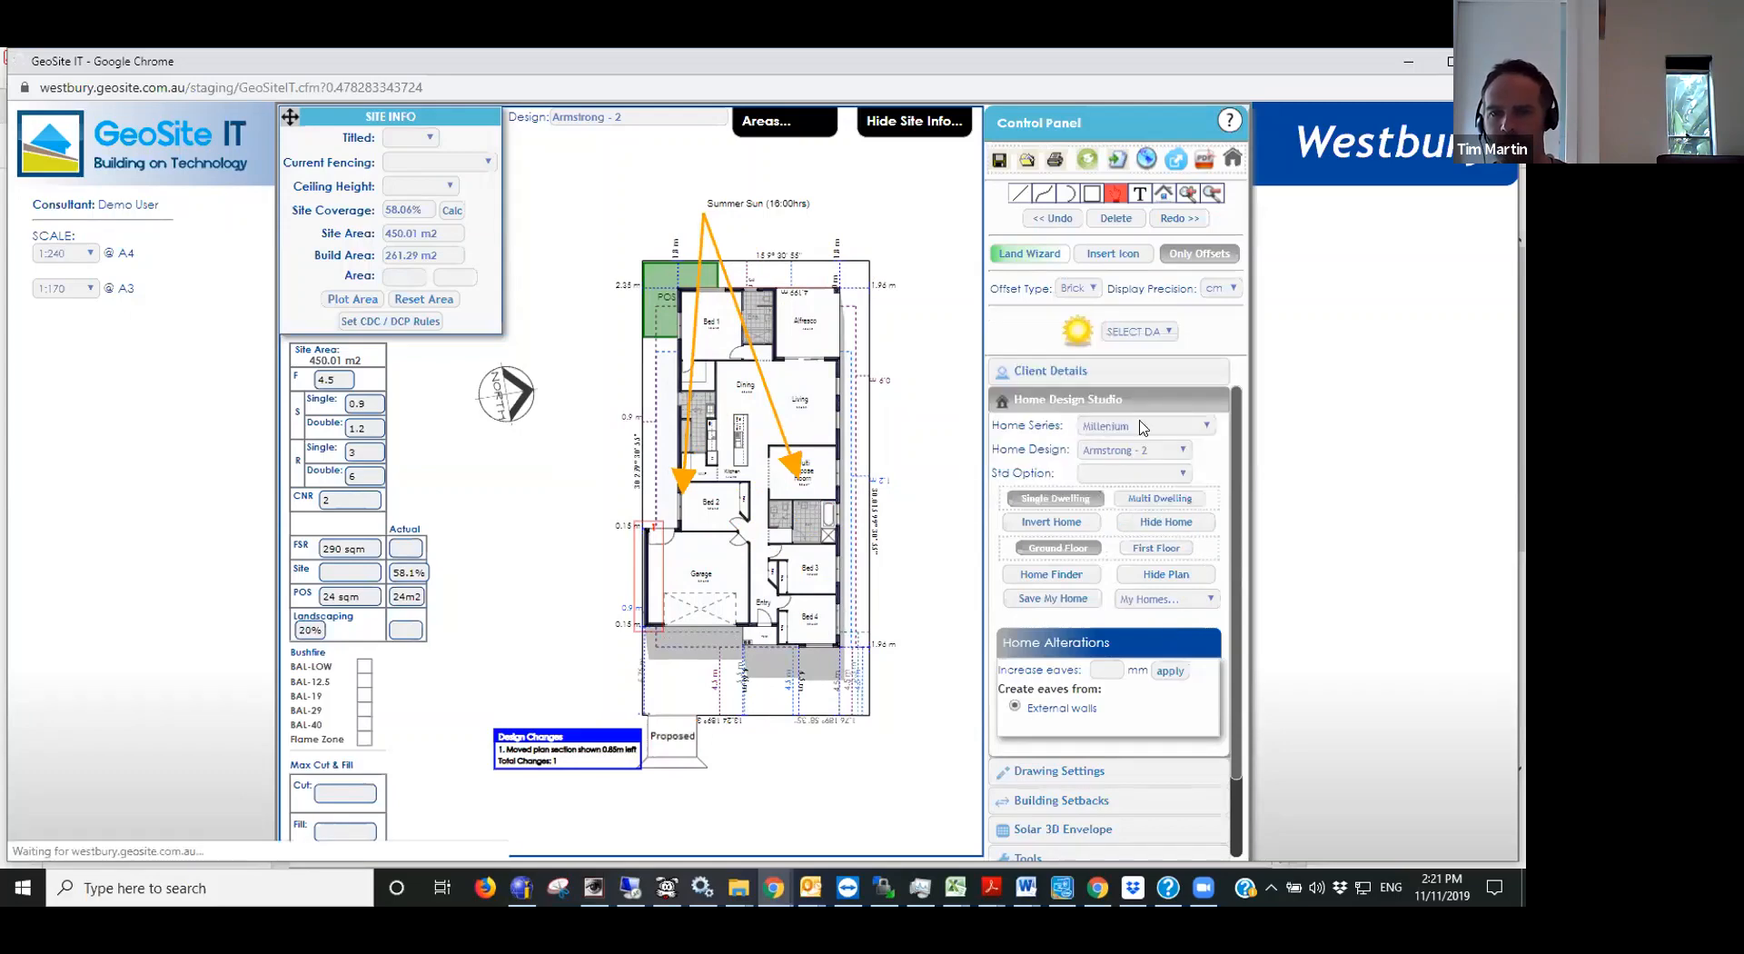
- Show the 12/11/2019 sun and overshadowing on the plan hour by hour from 5:00 hrs to 15:00 hrs
{"action": "left_click", "coordinate": [1159, 333]}
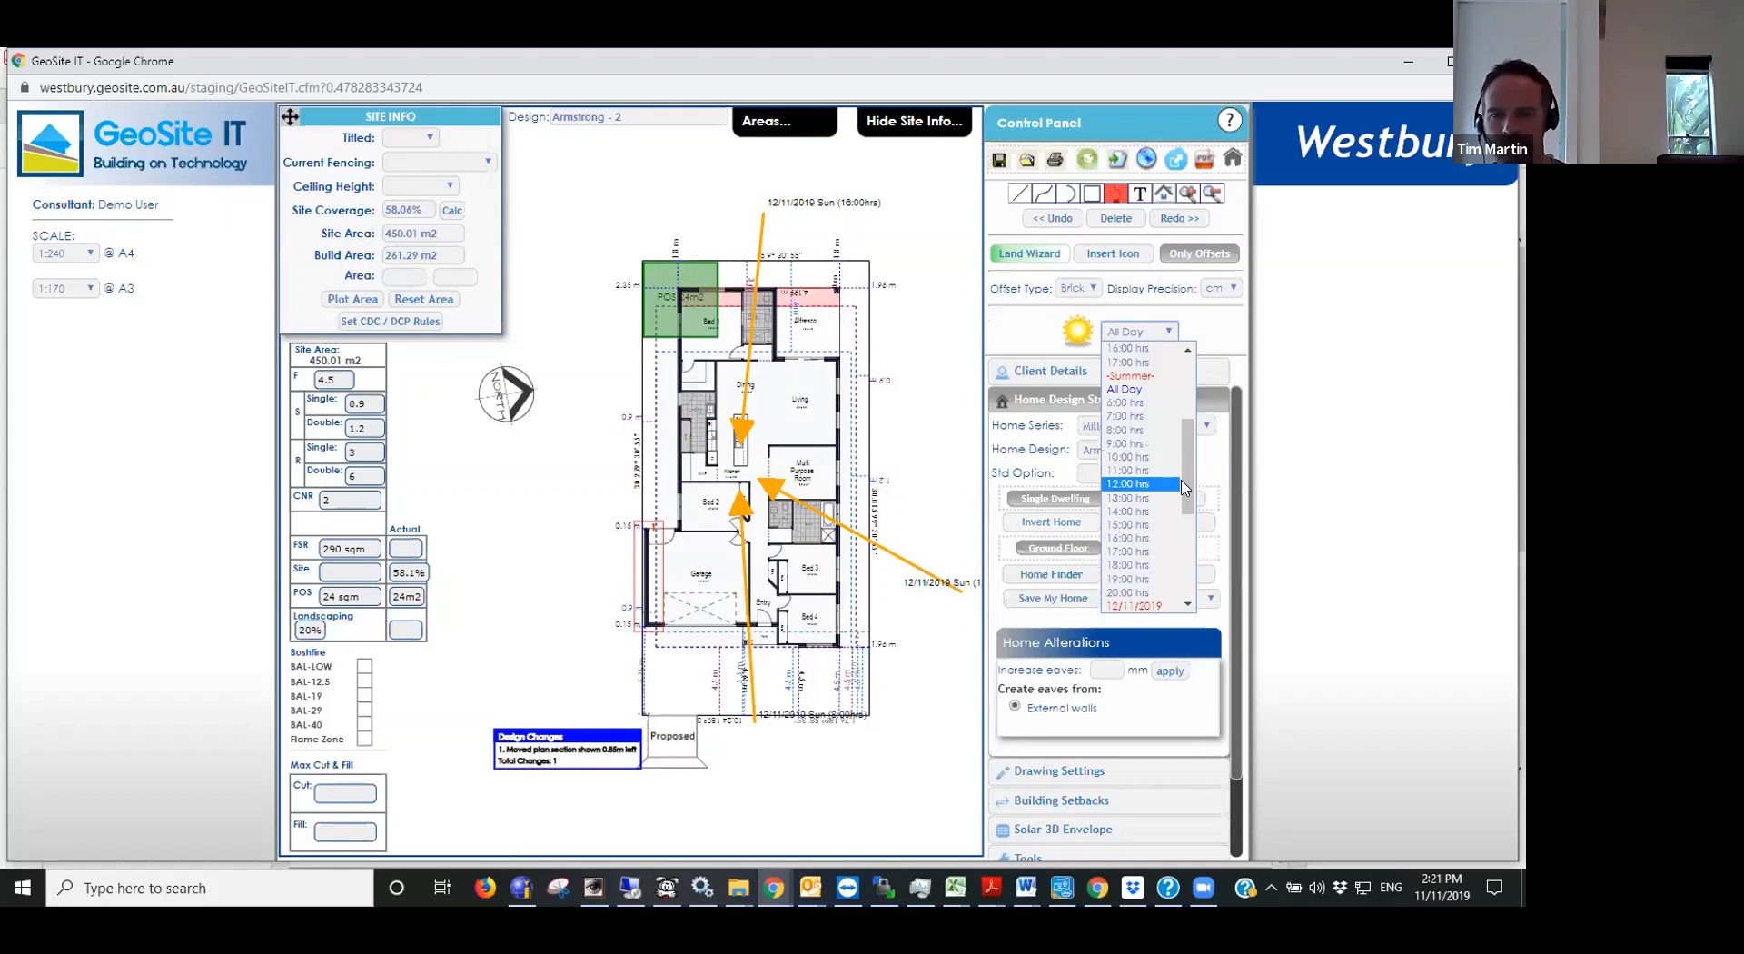
{"action": "left_click_drag", "start_coordinate": [1180, 469], "coordinate": [1177, 554]}
{"action": "left_click", "coordinate": [1141, 402]}
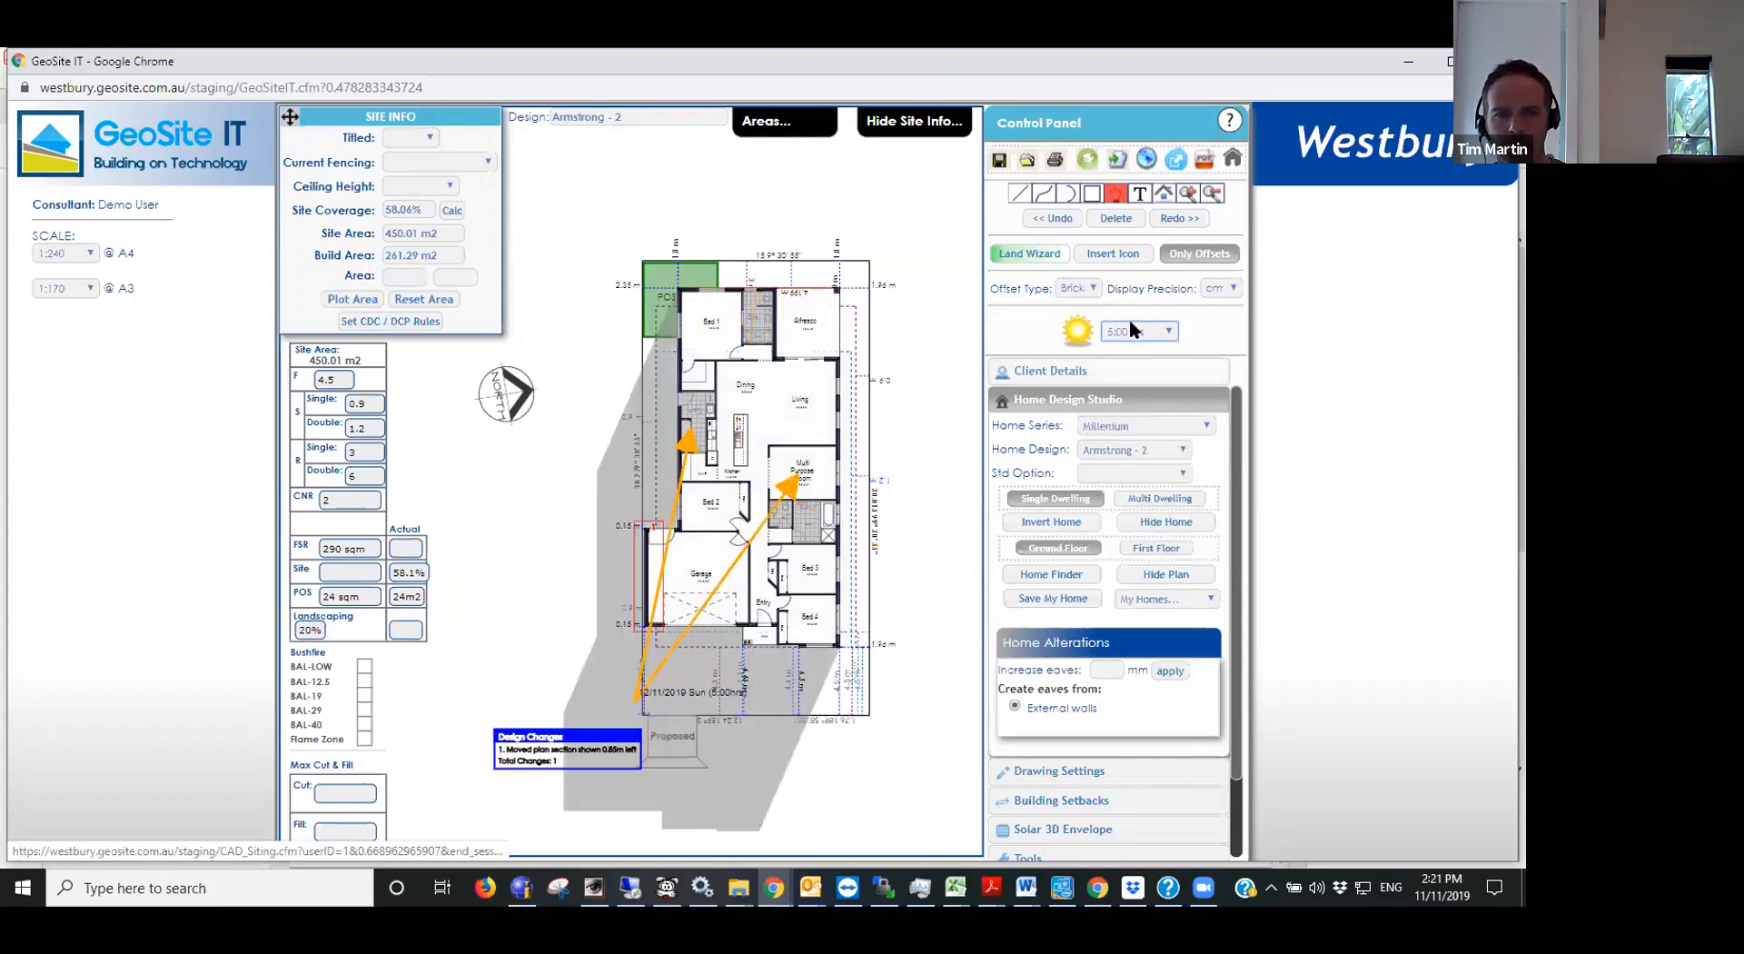
{"action": "key", "text": "Down"}
{"action": "key", "text": "Down"}
{"action": "key", "text": "Down"}
{"action": "key", "text": "Down"}
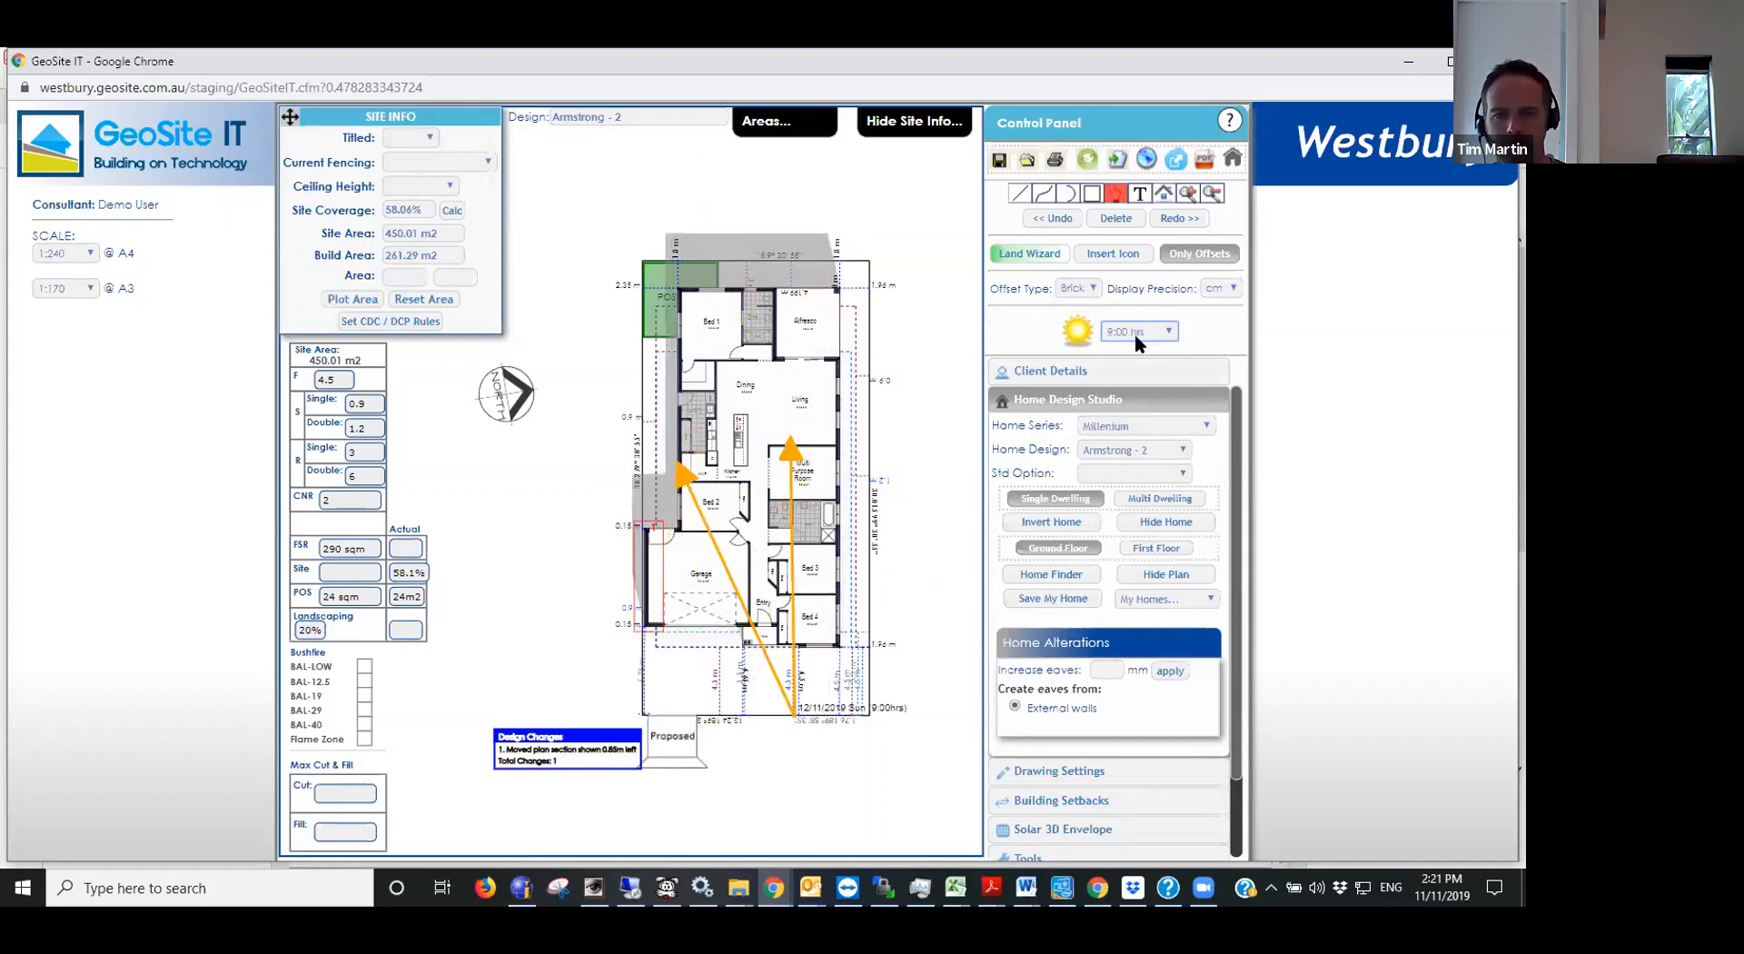
{"action": "key", "text": "Down"}
{"action": "key", "text": "Down"}
{"action": "key", "text": "Down"}
{"action": "key", "text": "Down"}
{"action": "key", "text": "Down"}
{"action": "key", "text": "Down"}
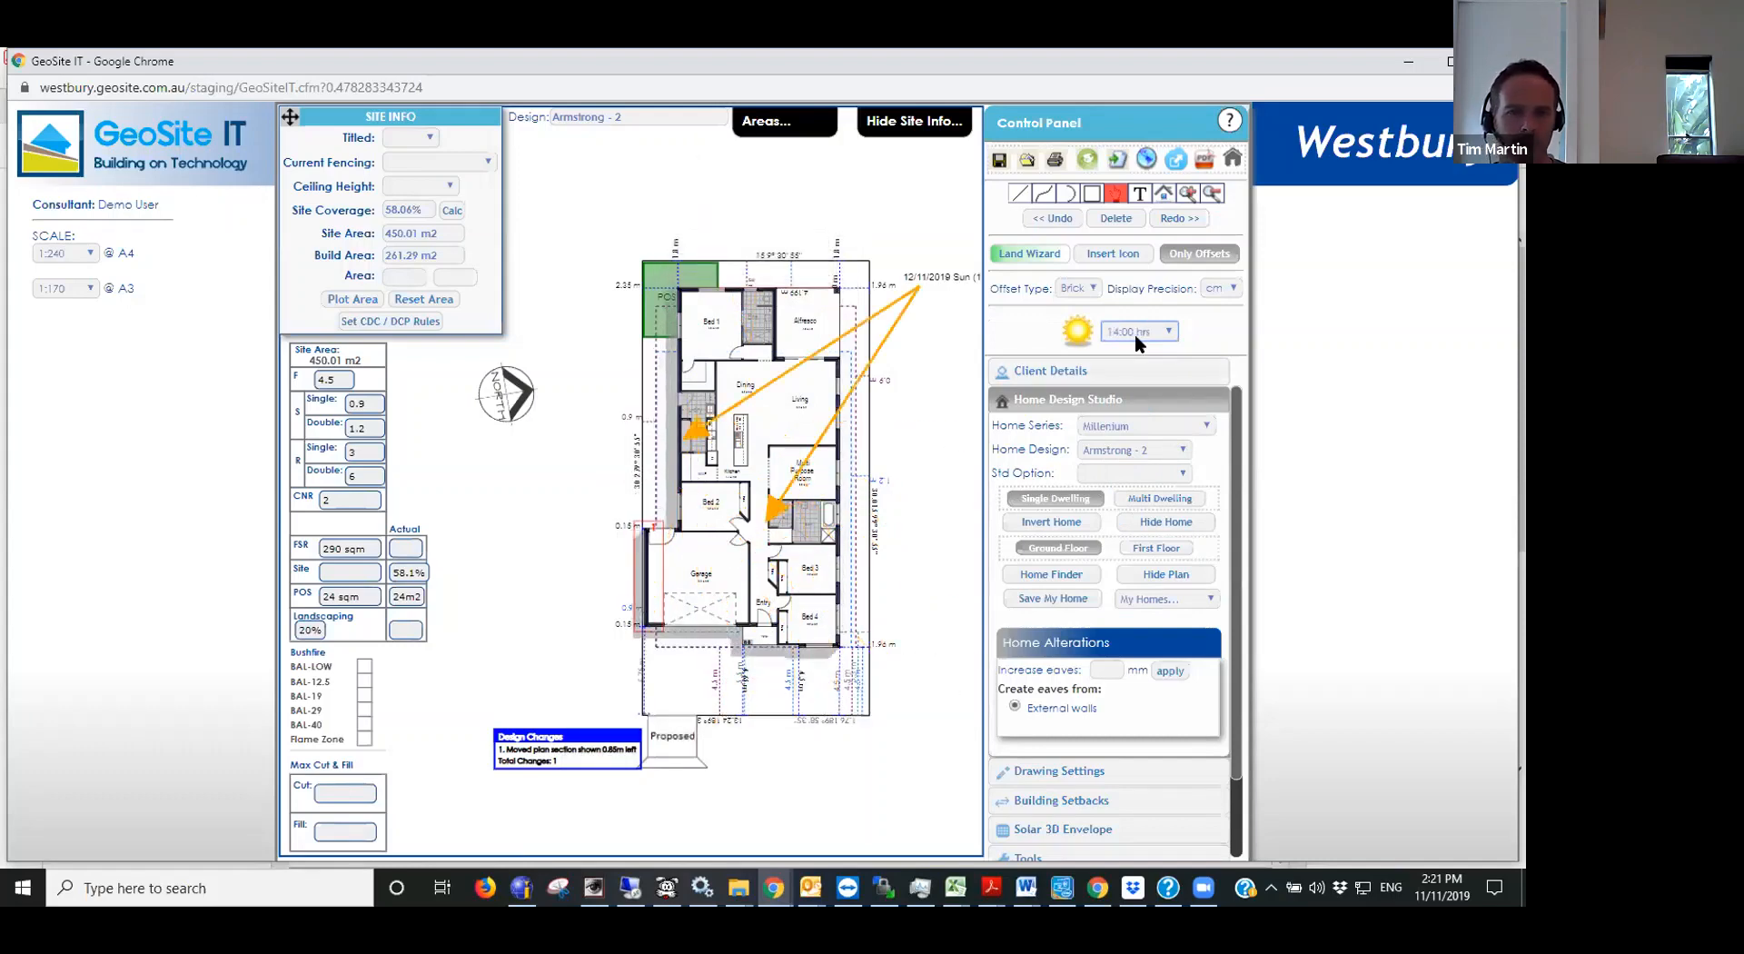
- Turn off the sun and overshadowing display on the siting plan
{"action": "left_click", "coordinate": [1044, 372]}
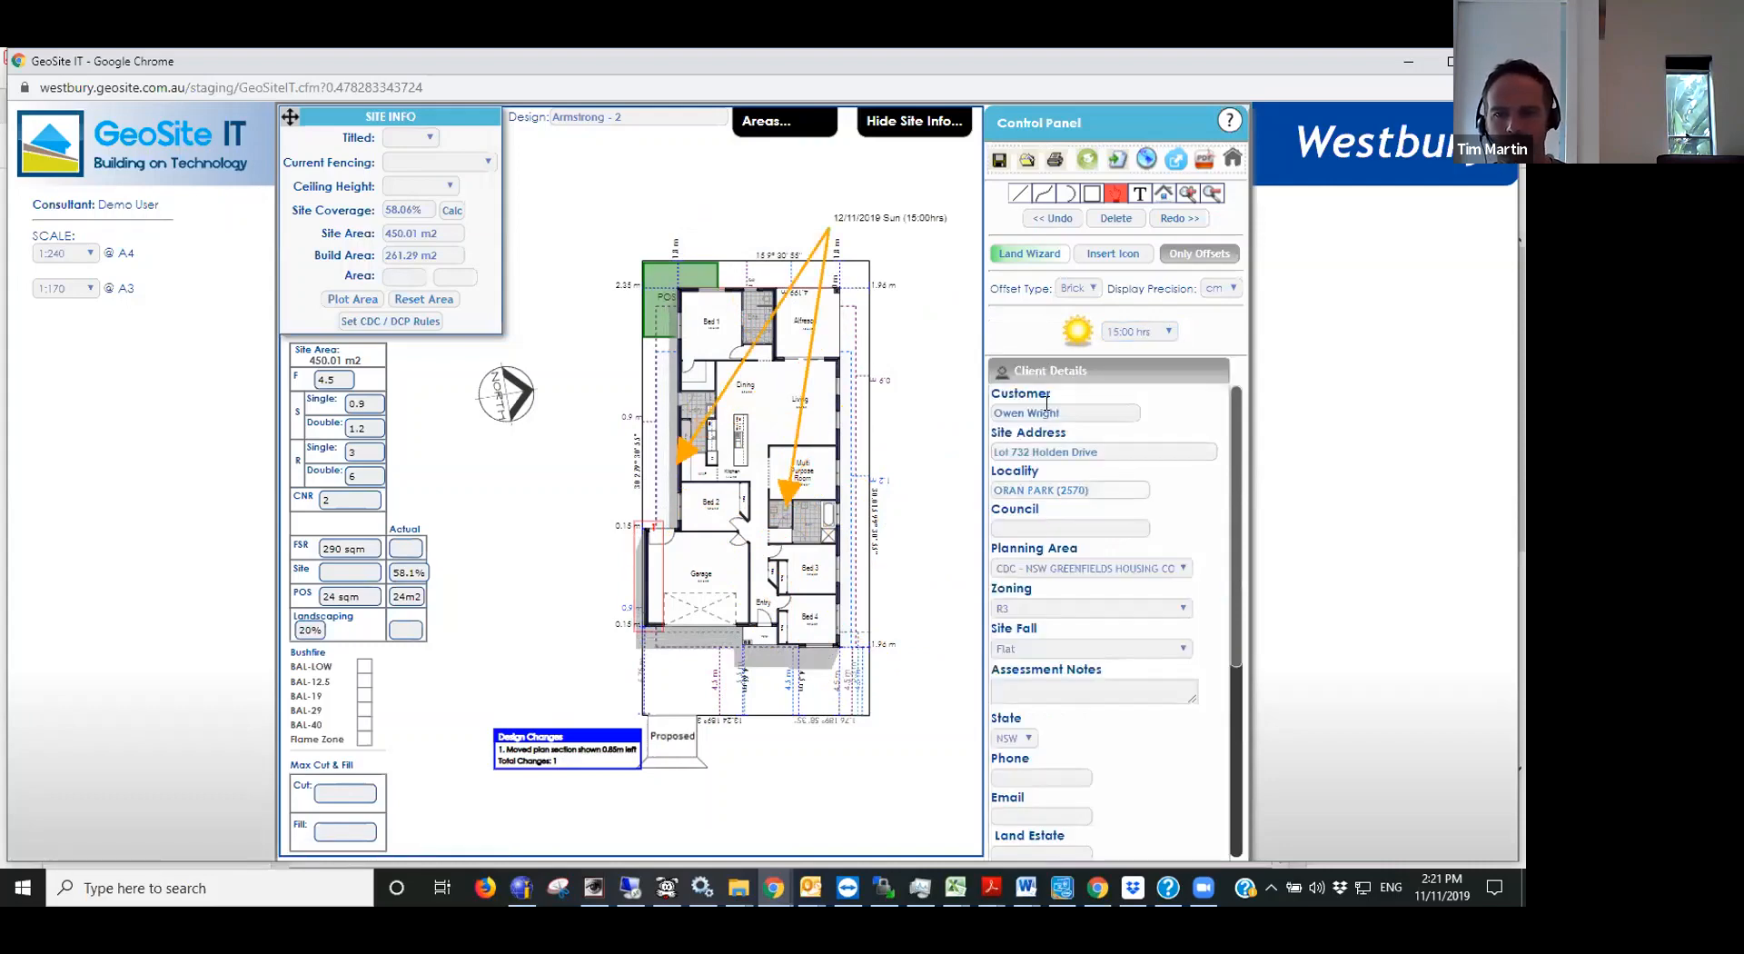
{"action": "left_click", "coordinate": [1048, 373]}
{"action": "left_click", "coordinate": [1126, 332]}
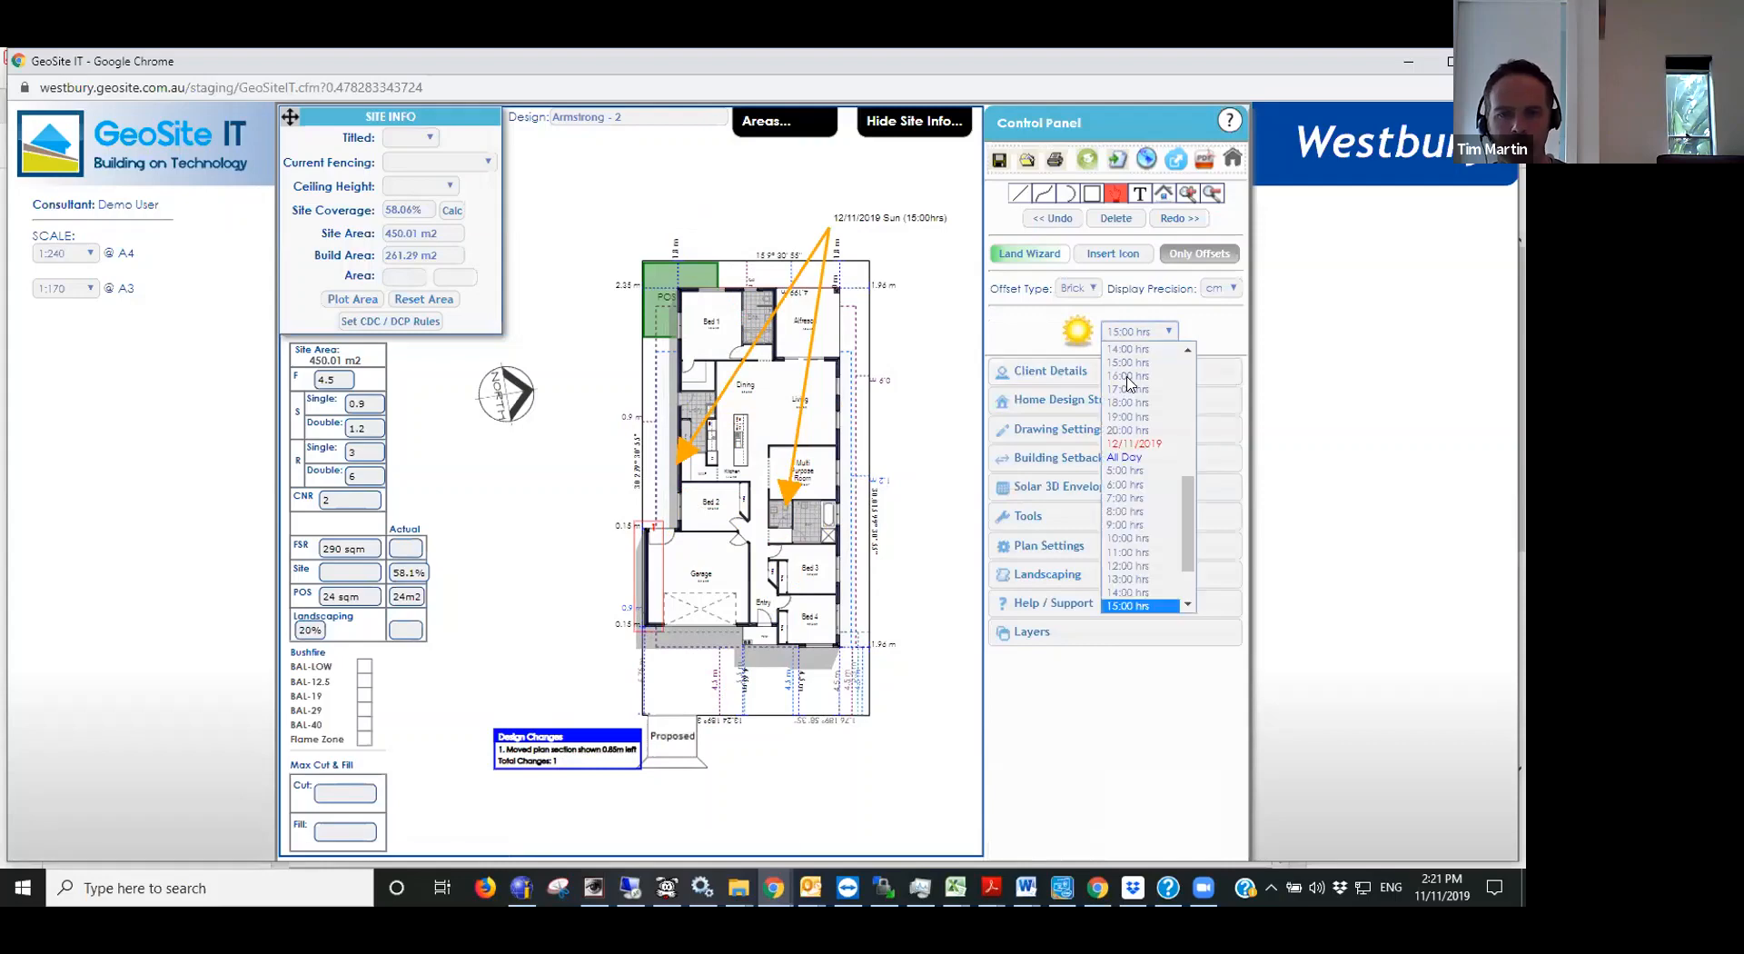
{"action": "scroll", "coordinate": [1127, 382], "scroll_direction": "up", "scroll_amount": 8}
{"action": "left_click", "coordinate": [1128, 349]}
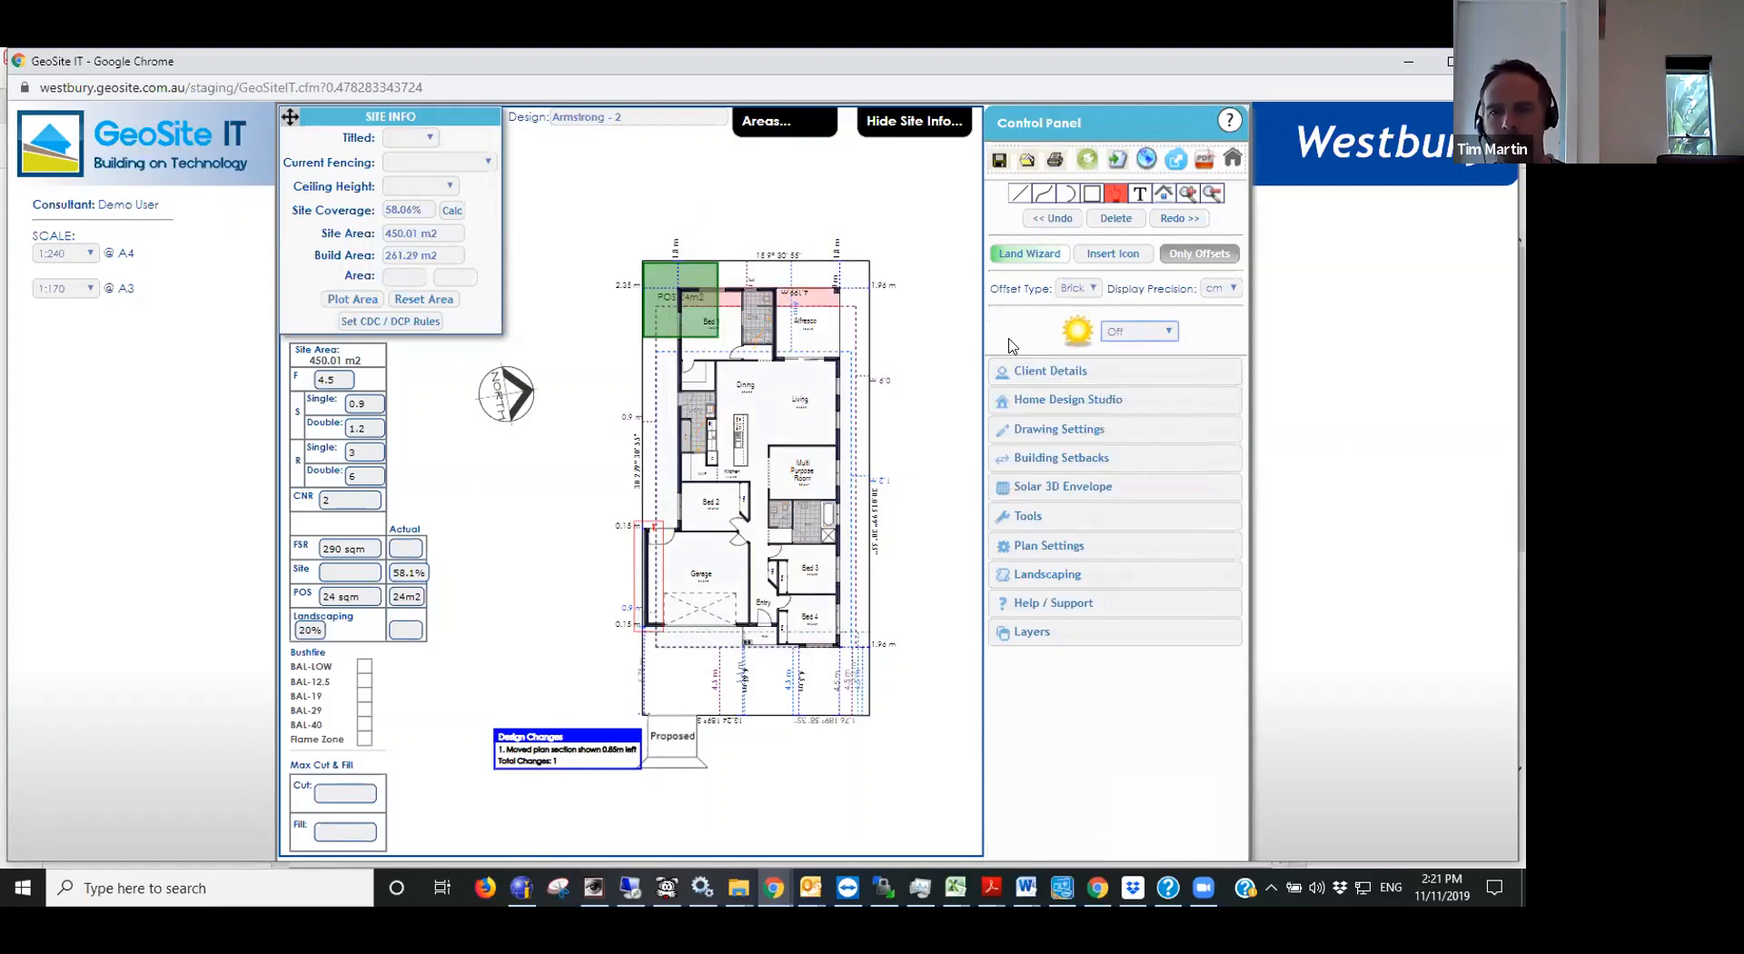
- Add the street label "Holden Drive" in a larger font size and place it below the lot beside the proposed driveway
{"action": "left_click", "coordinate": [1140, 194]}
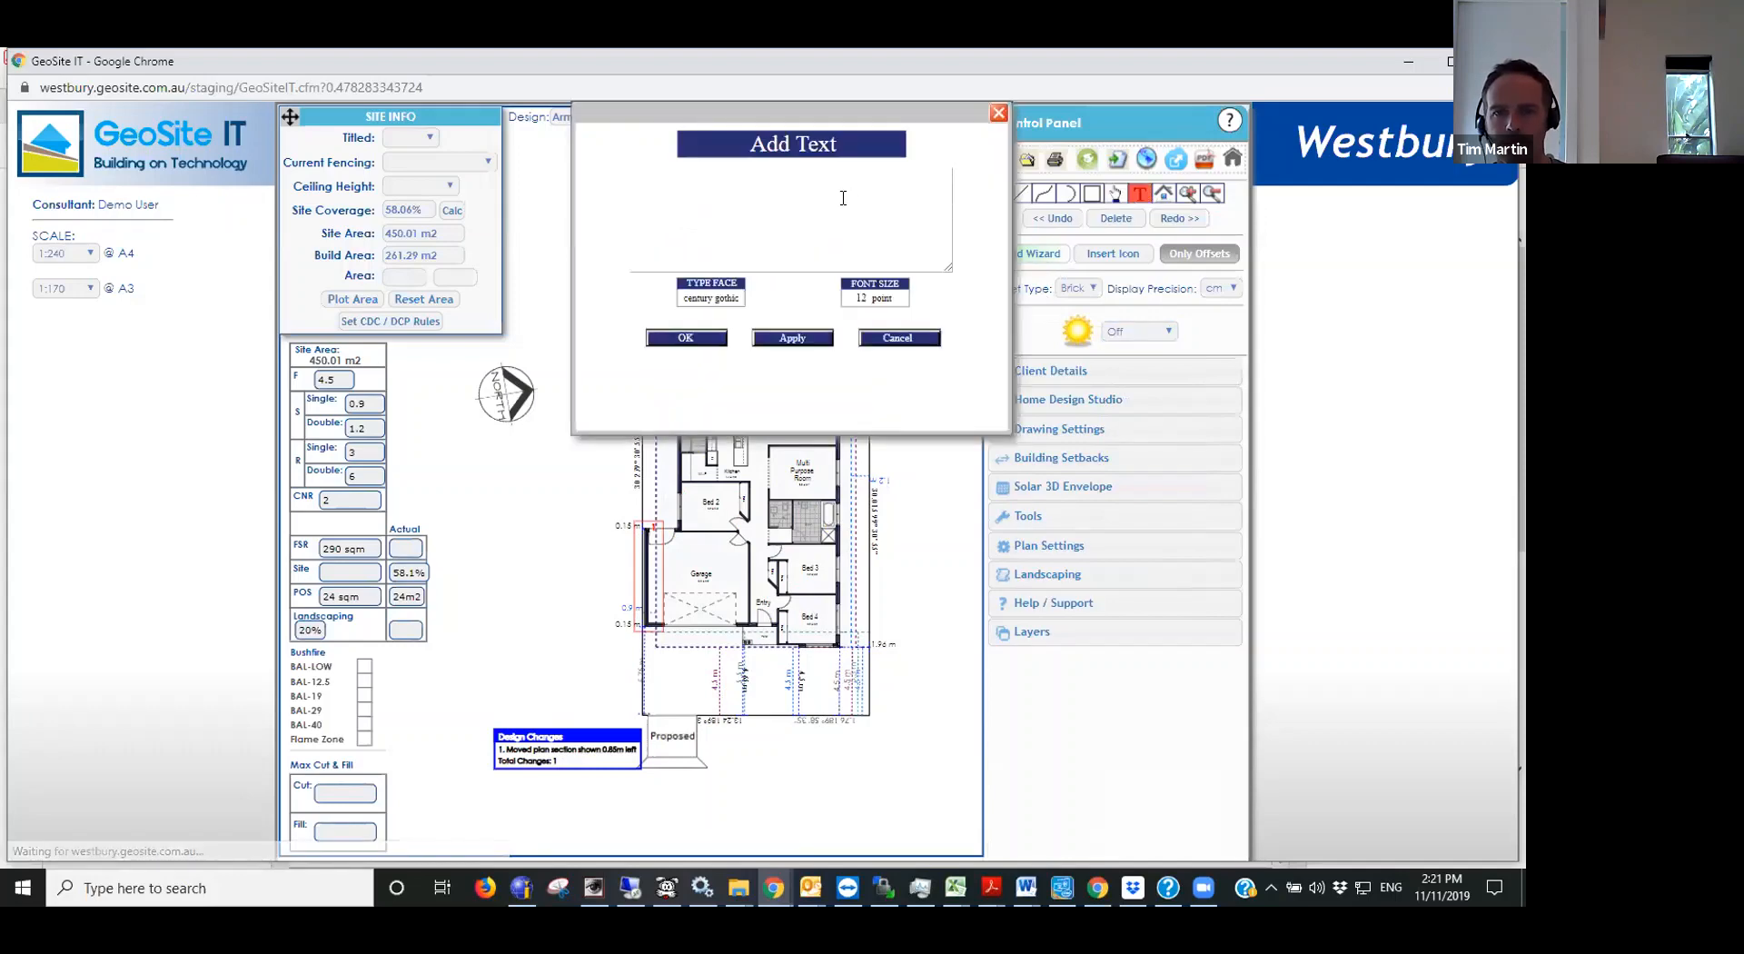
{"action": "left_click", "coordinate": [842, 198]}
{"action": "type", "text": "Ho"}
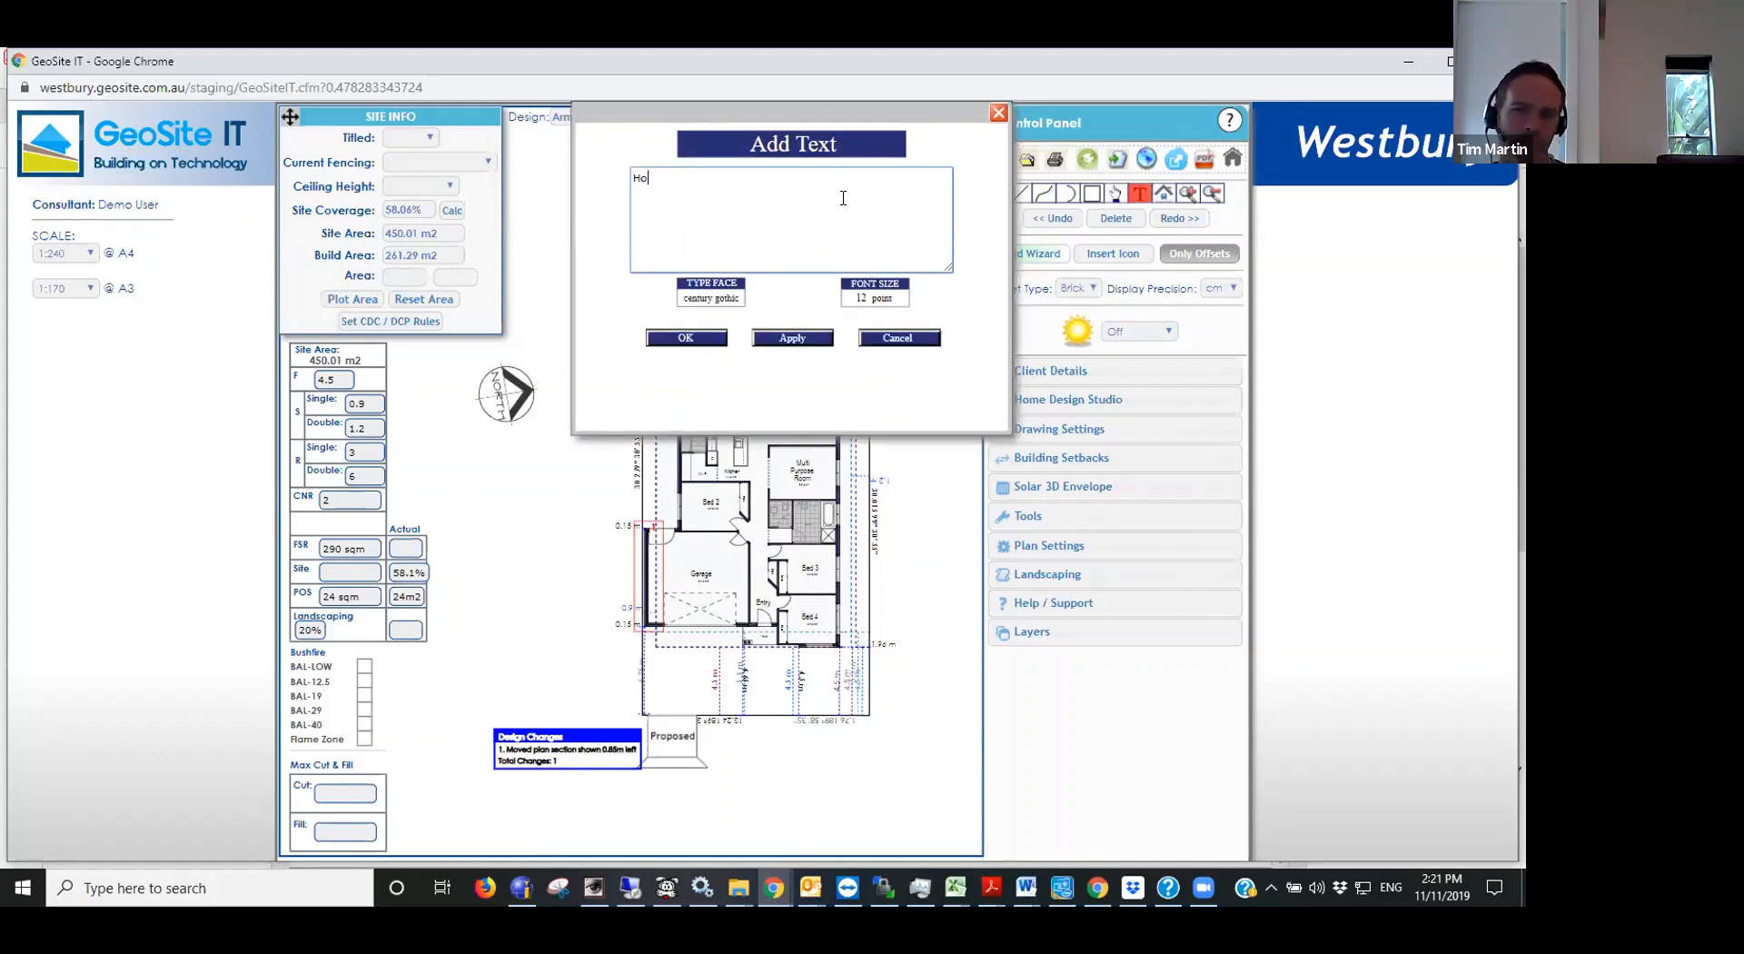
{"action": "type", "text": "lden Drive"}
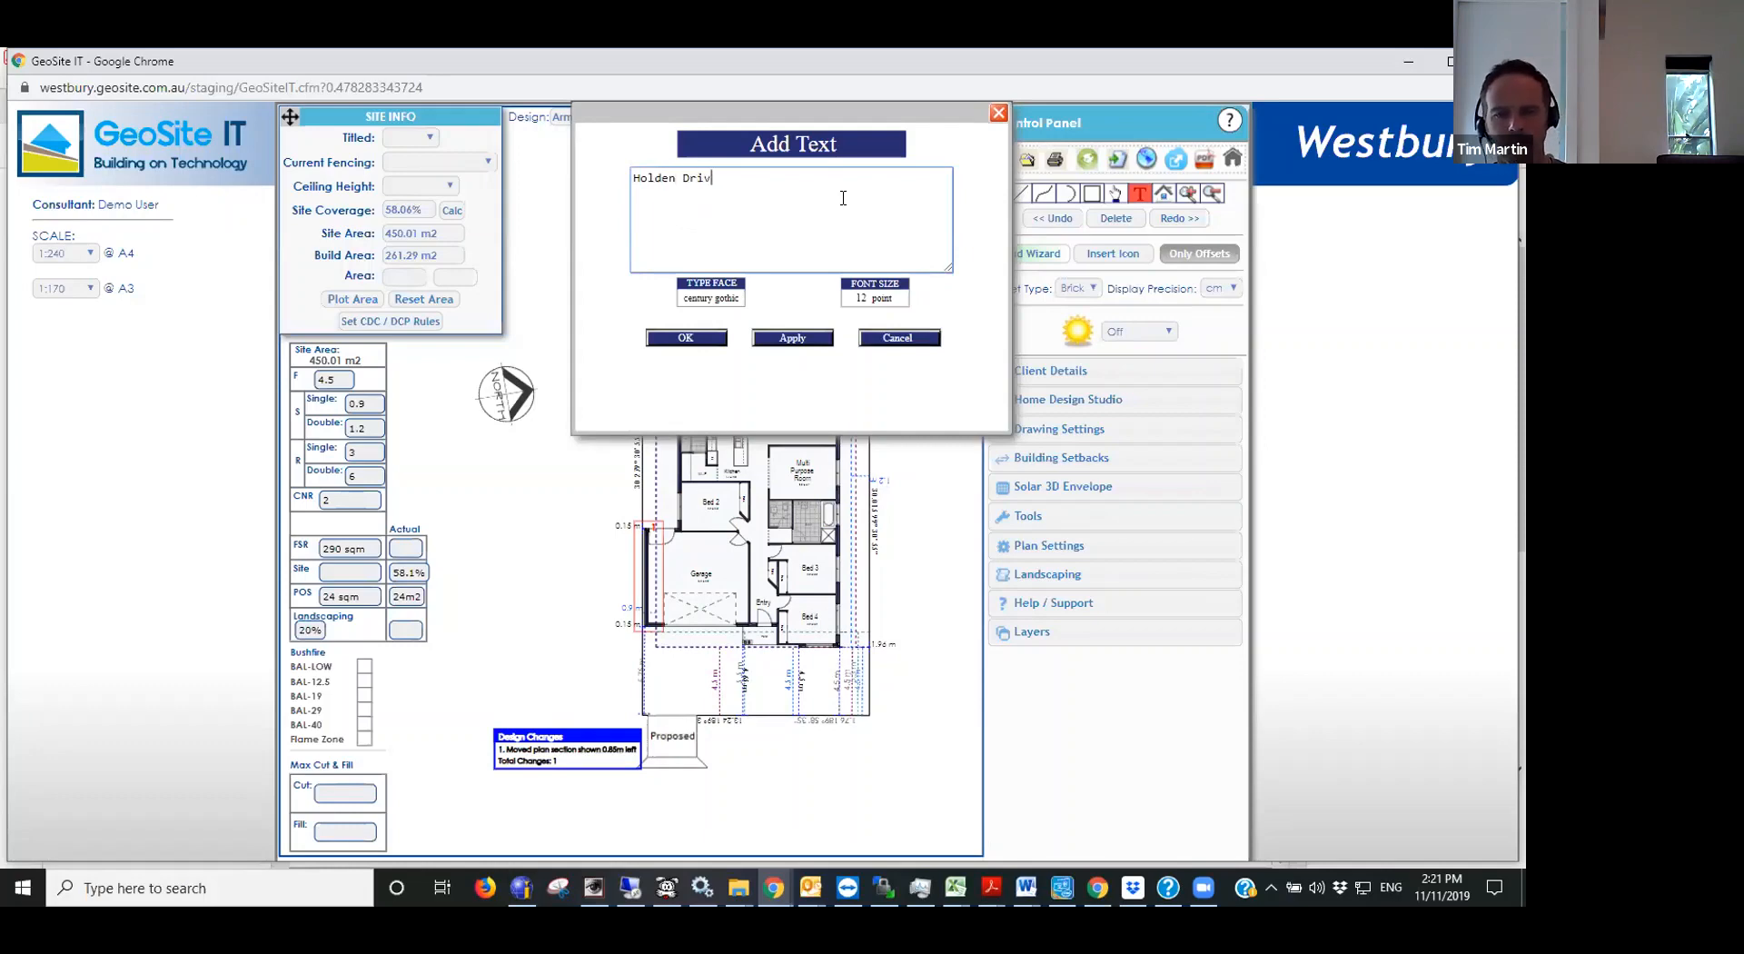
{"action": "left_click", "coordinate": [877, 293]}
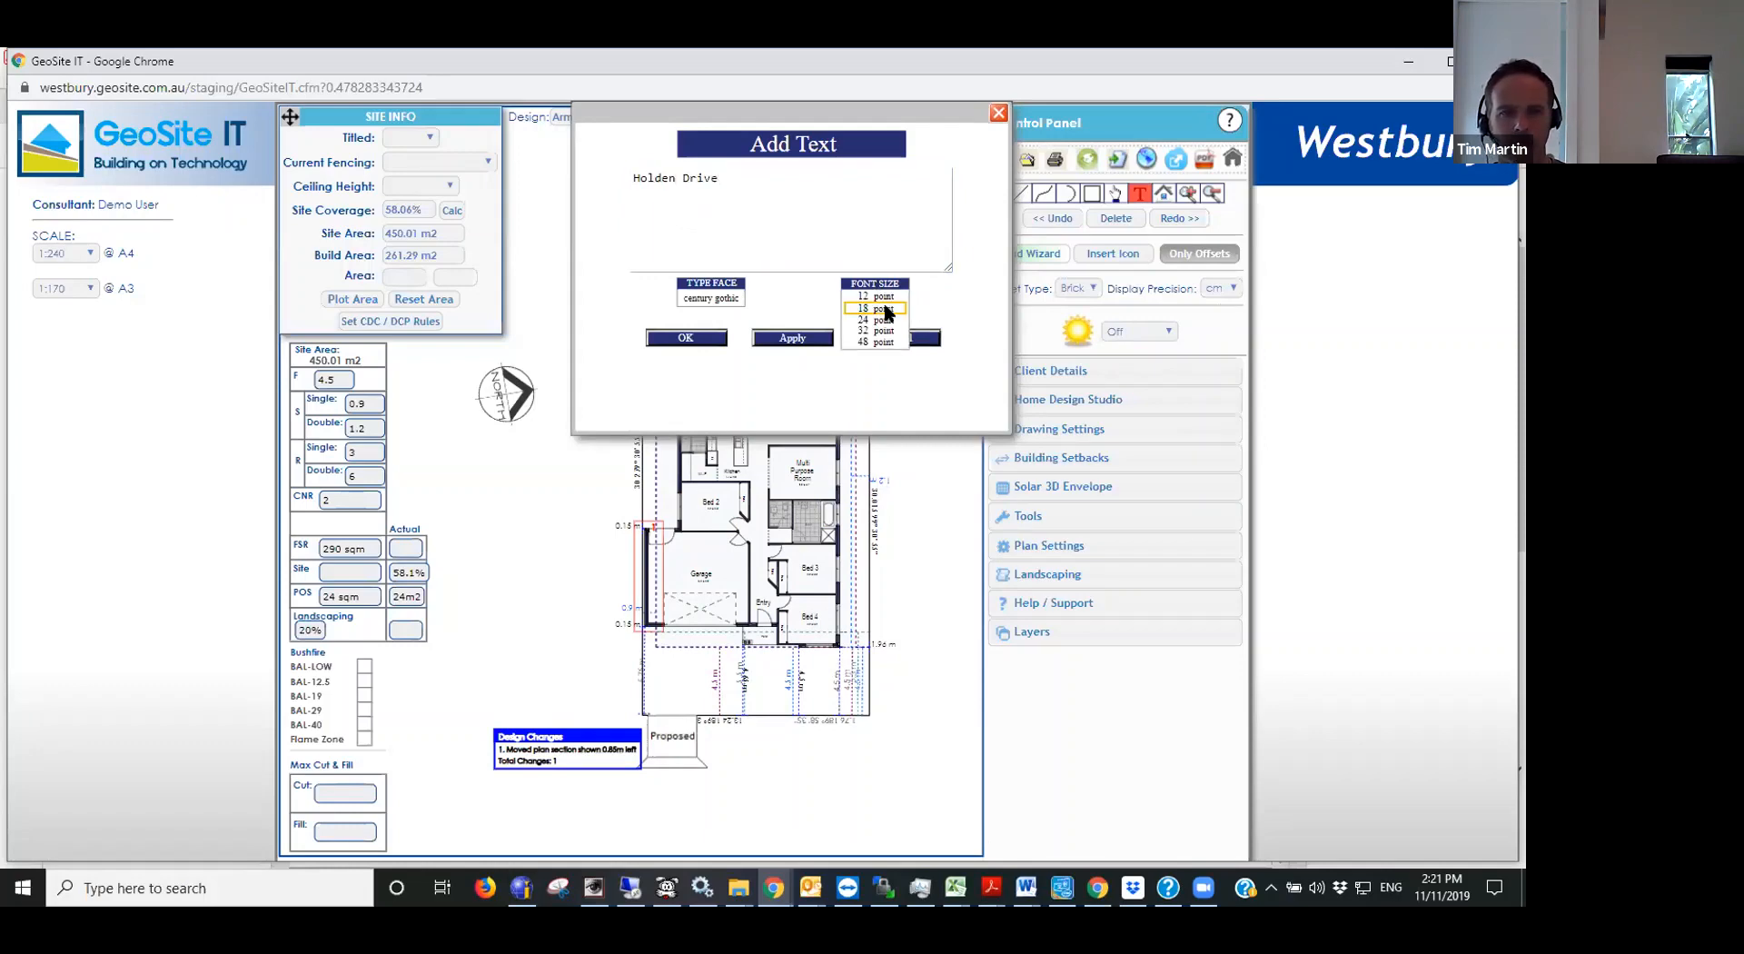
{"action": "left_click", "coordinate": [889, 317]}
{"action": "left_click", "coordinate": [685, 337]}
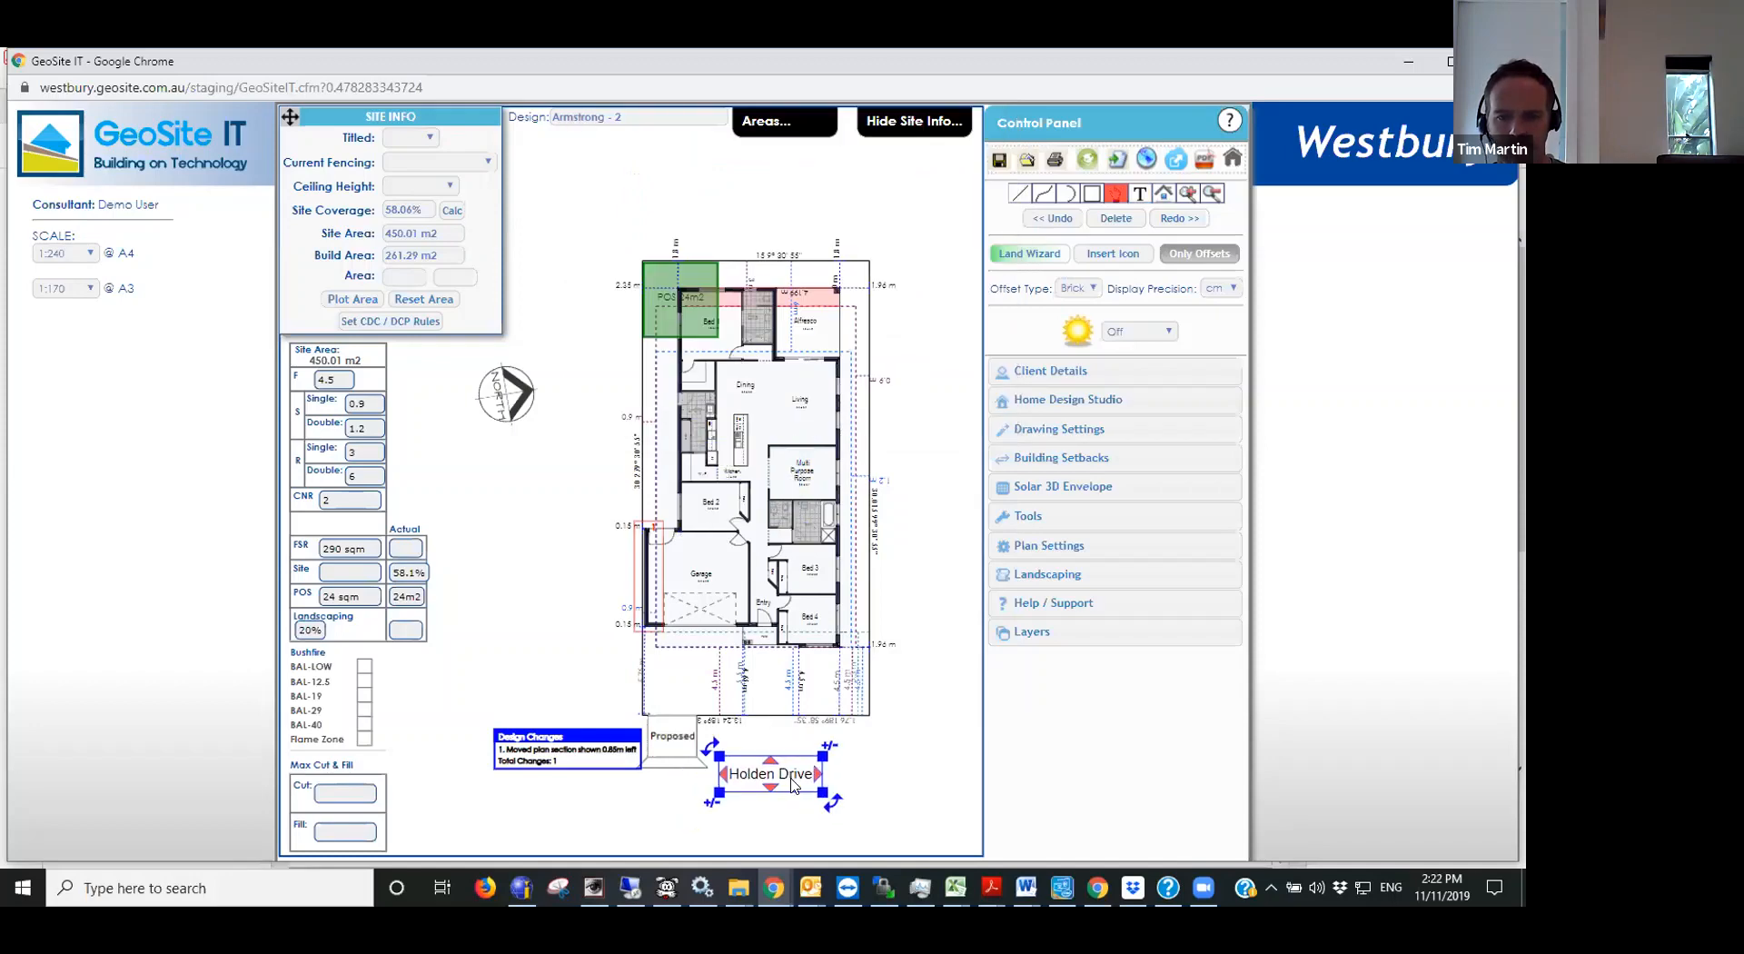
{"action": "left_click", "coordinate": [805, 773]}
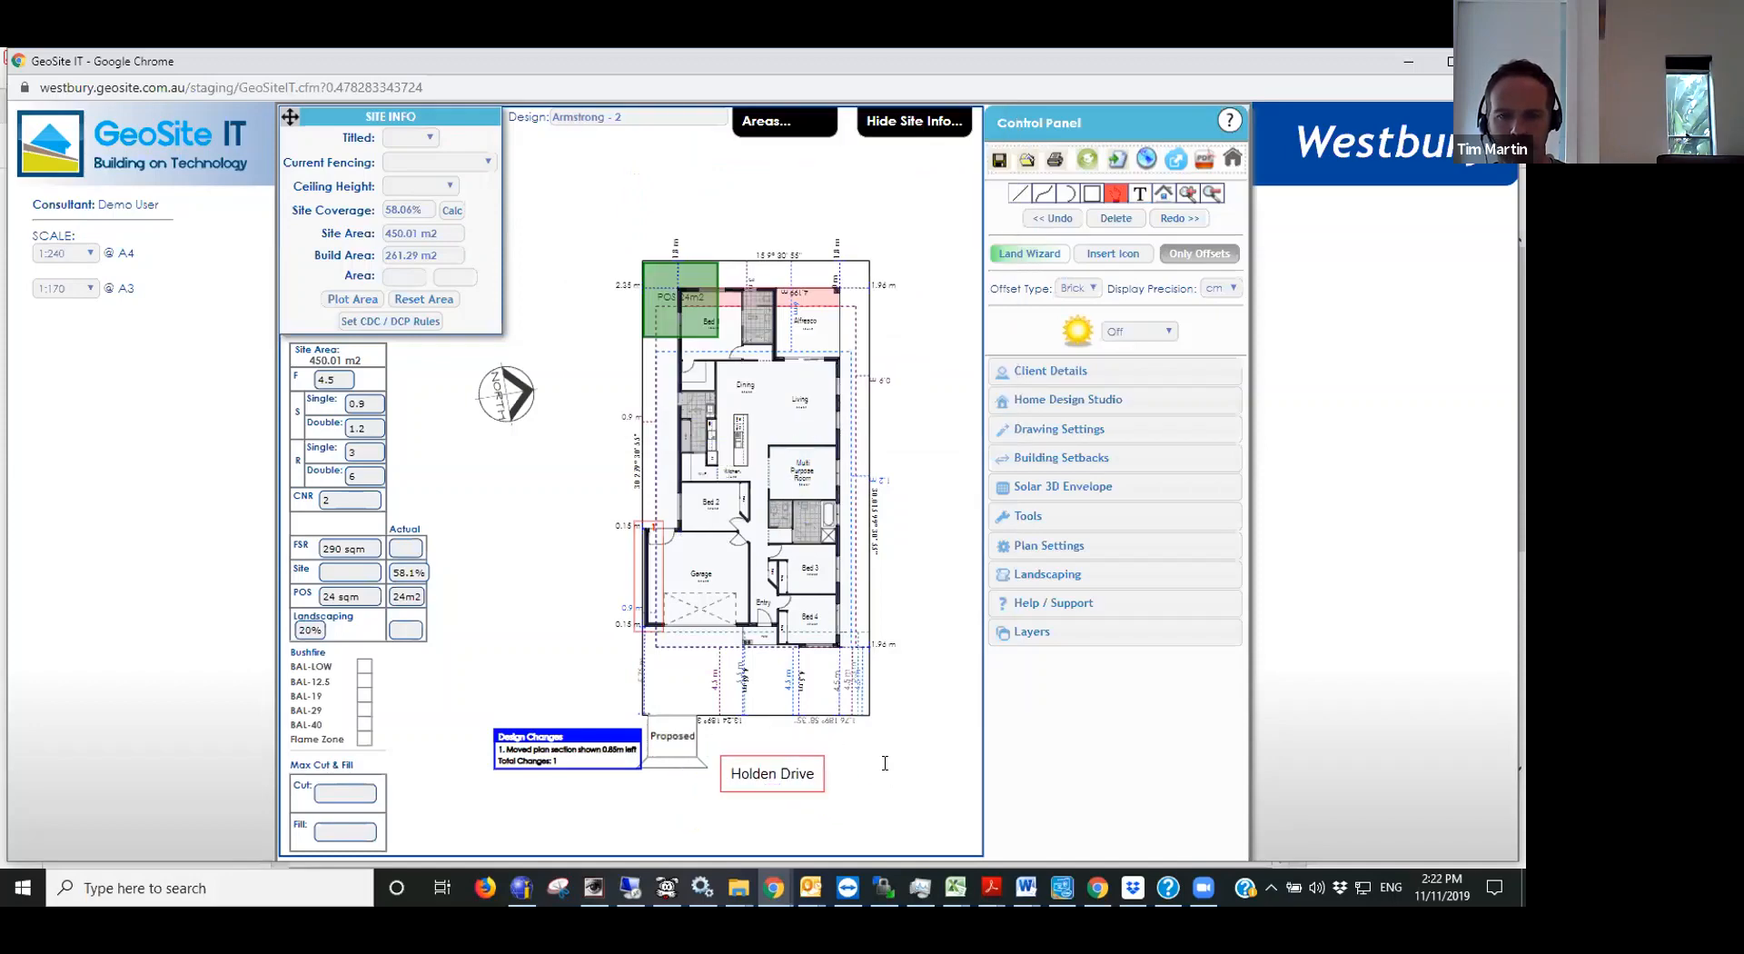
- Save the siting plan under its suggested file name and check the client details
{"action": "left_click", "coordinate": [999, 162]}
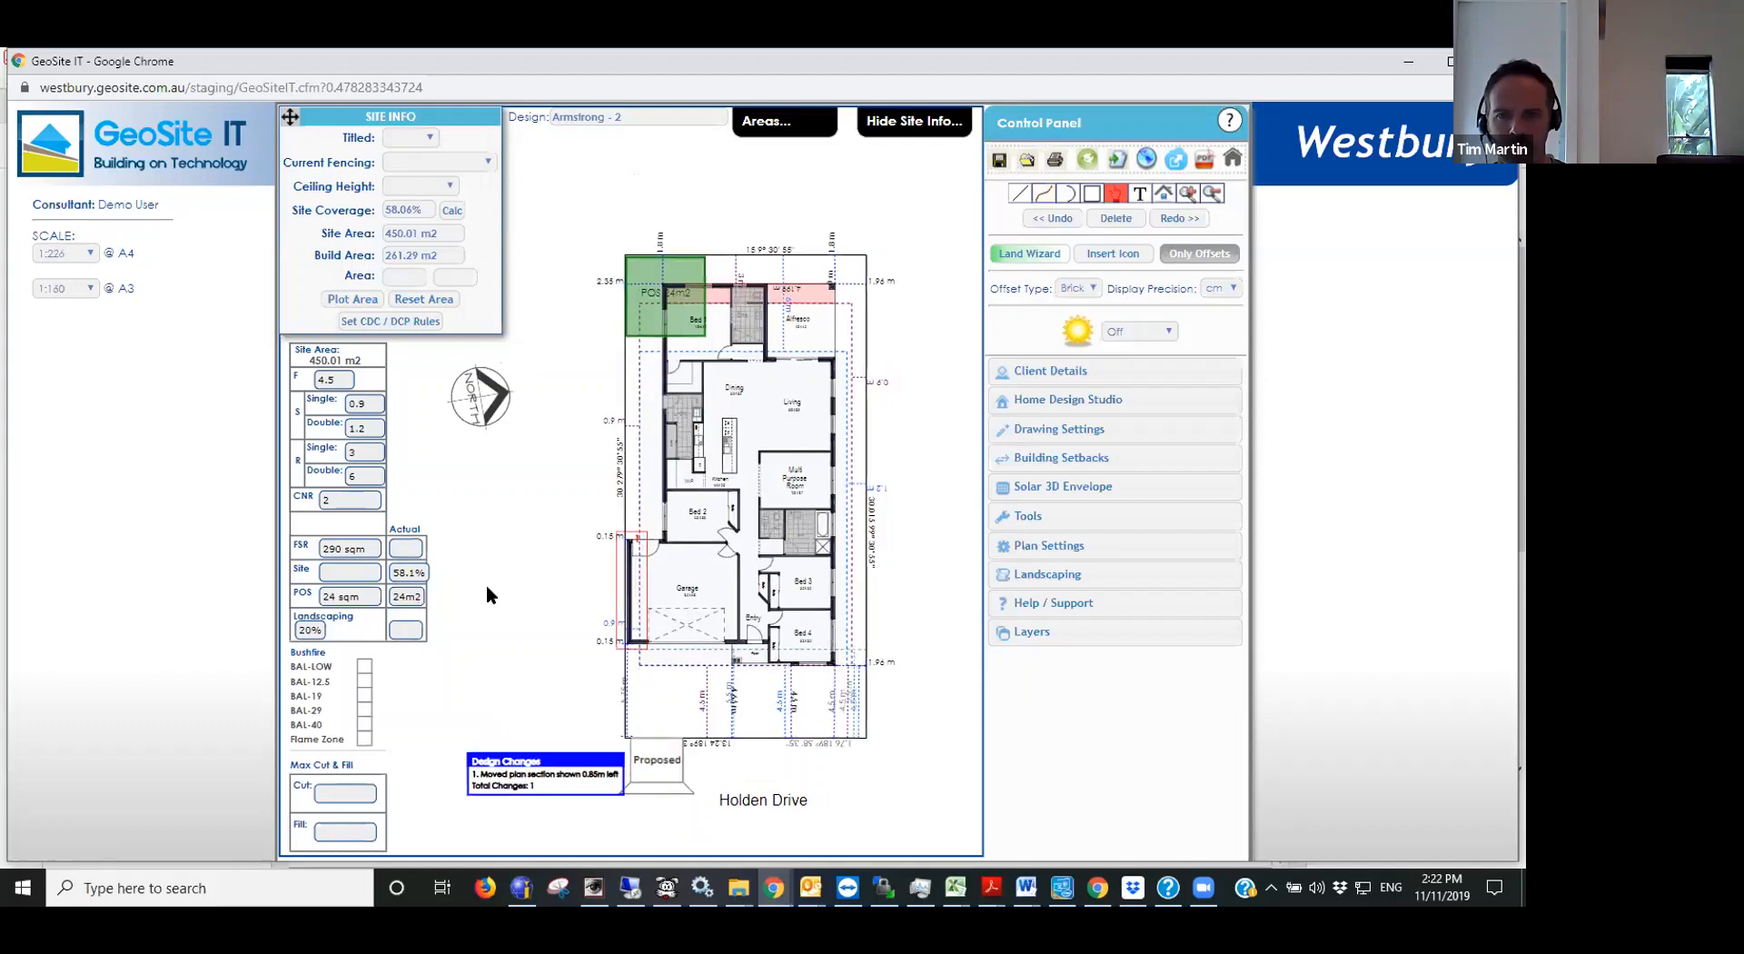
{"action": "left_click", "coordinate": [1000, 160]}
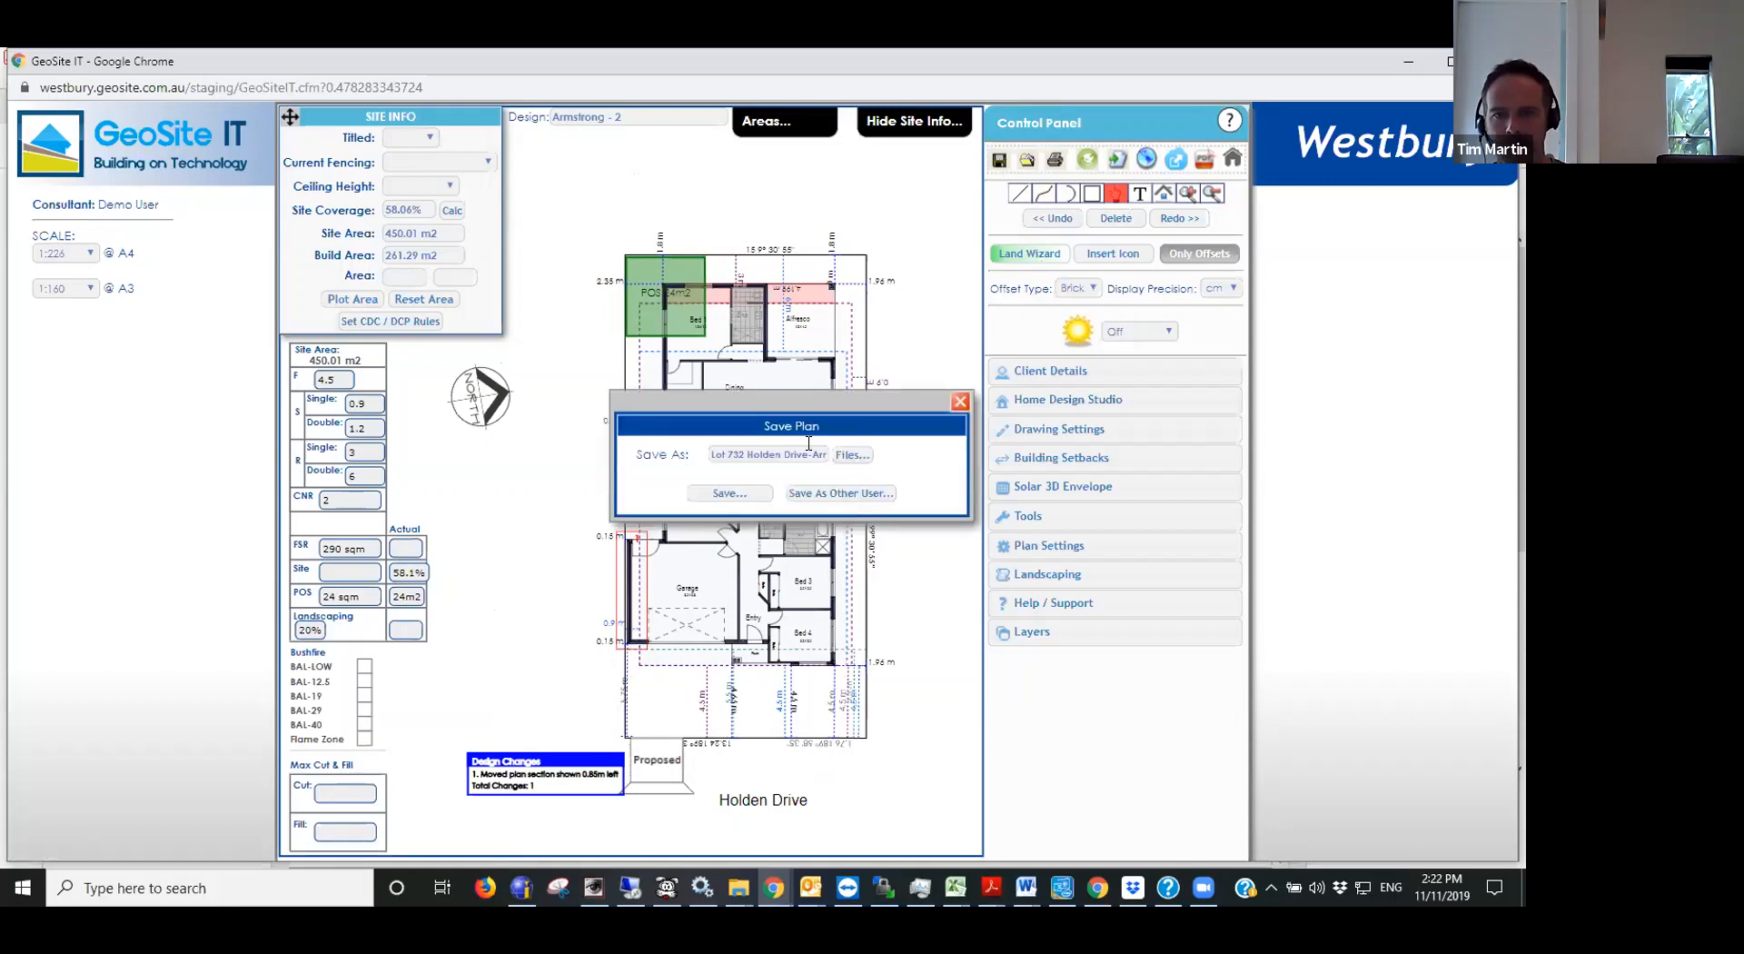
{"action": "left_click", "coordinate": [726, 493]}
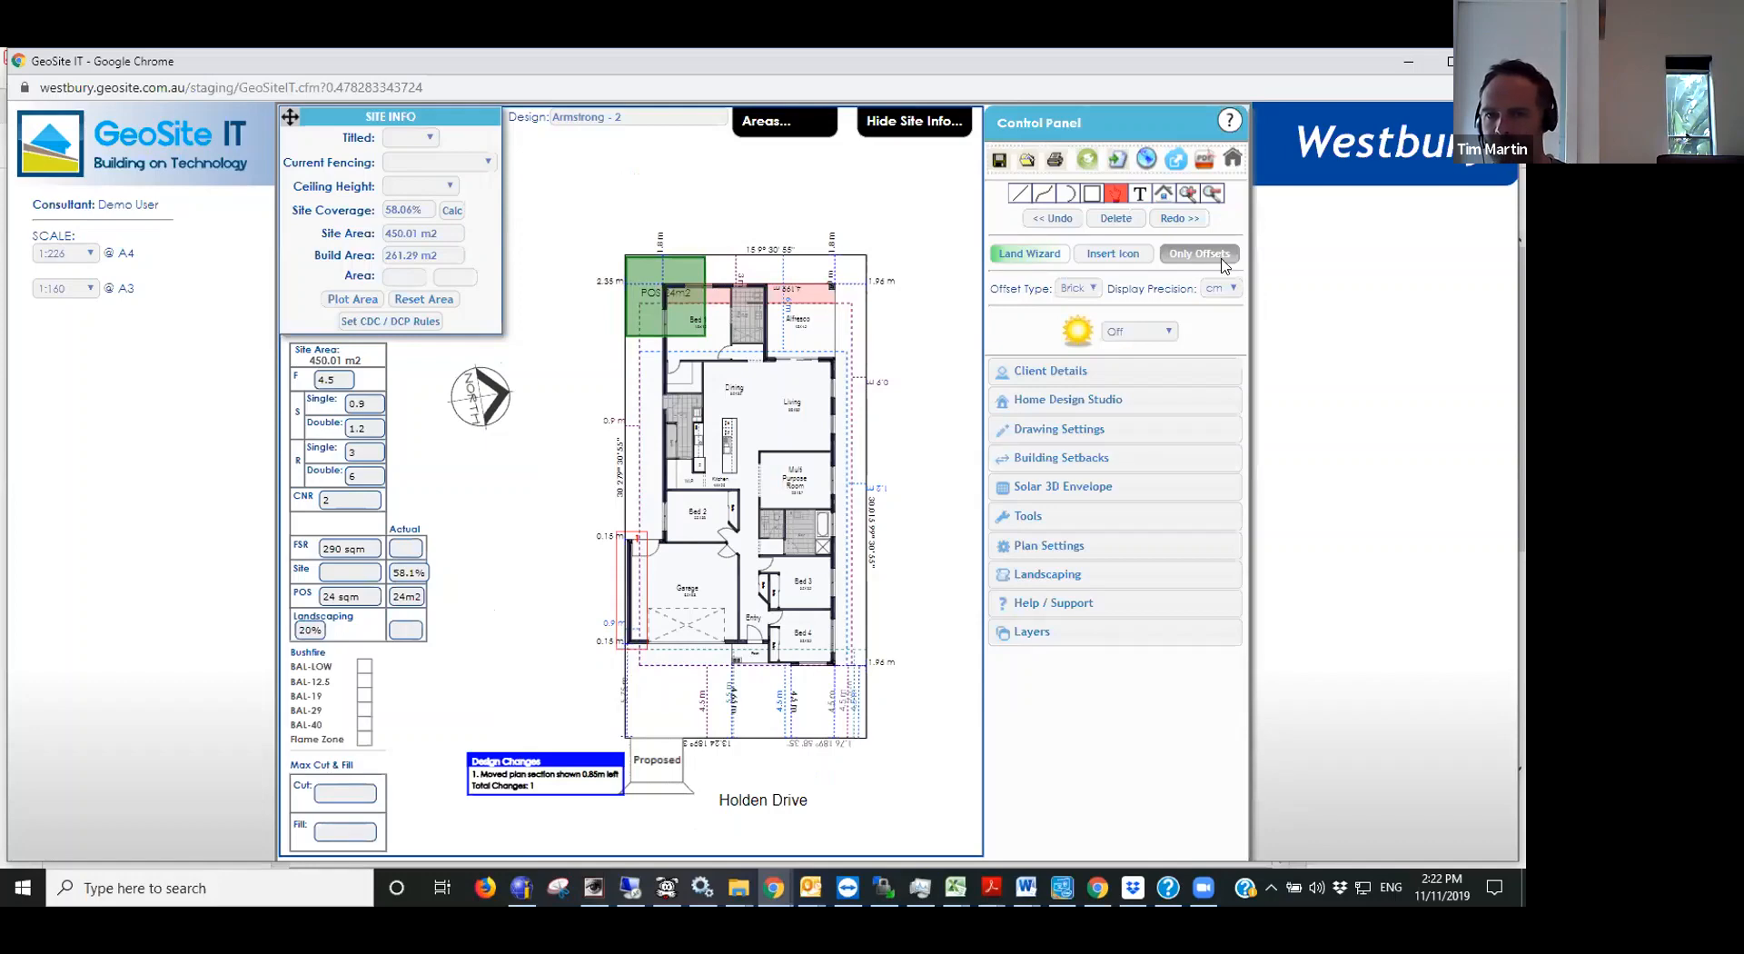
{"action": "left_click", "coordinate": [1103, 374]}
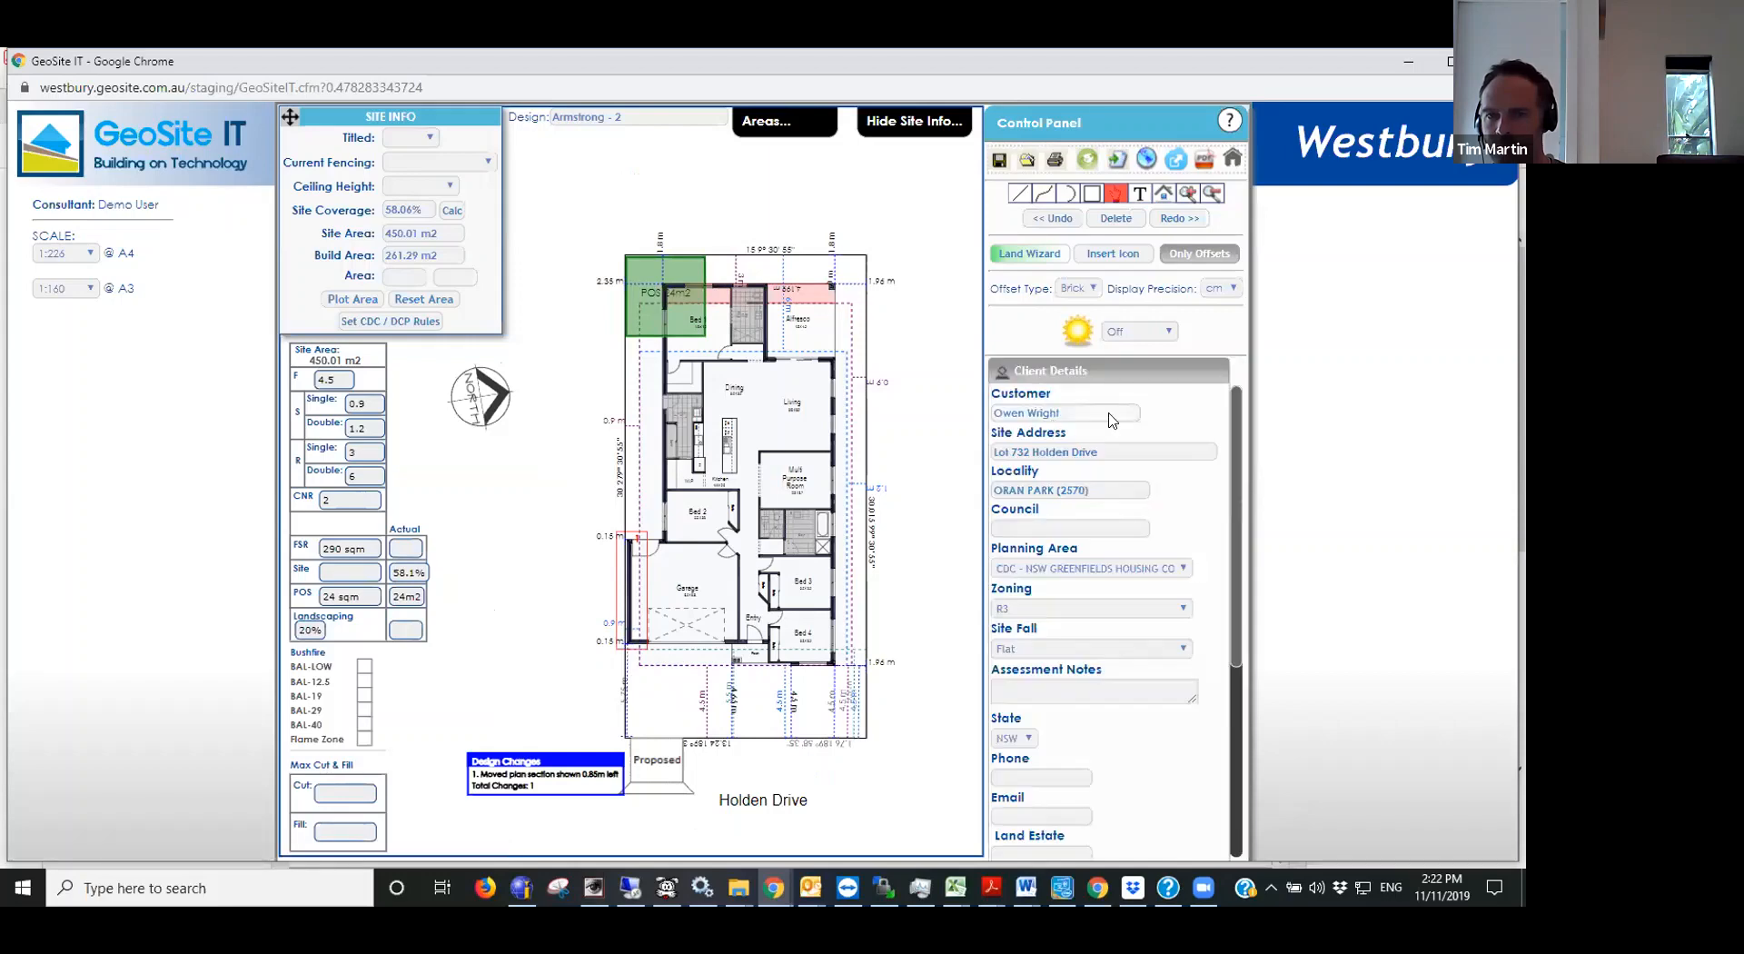
{"action": "left_click", "coordinate": [1069, 370]}
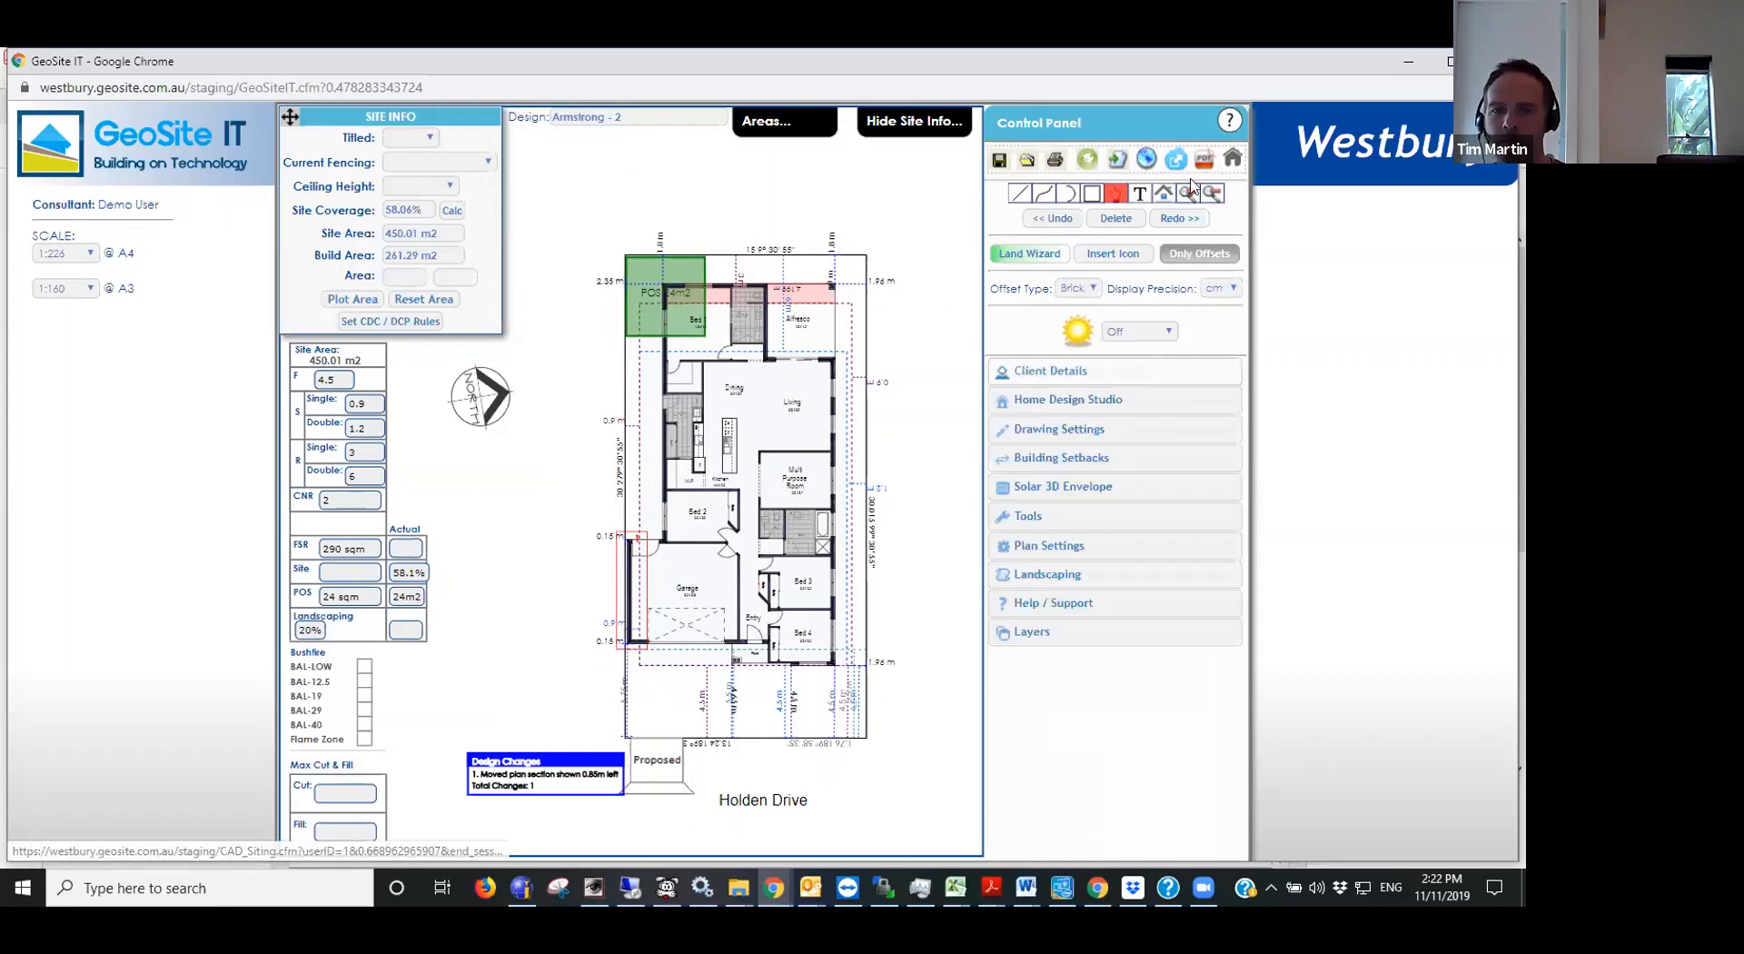
- Set the plan's A4 scale to 1:200 and reposition the drawing within the sheet
{"action": "left_click", "coordinate": [1054, 161]}
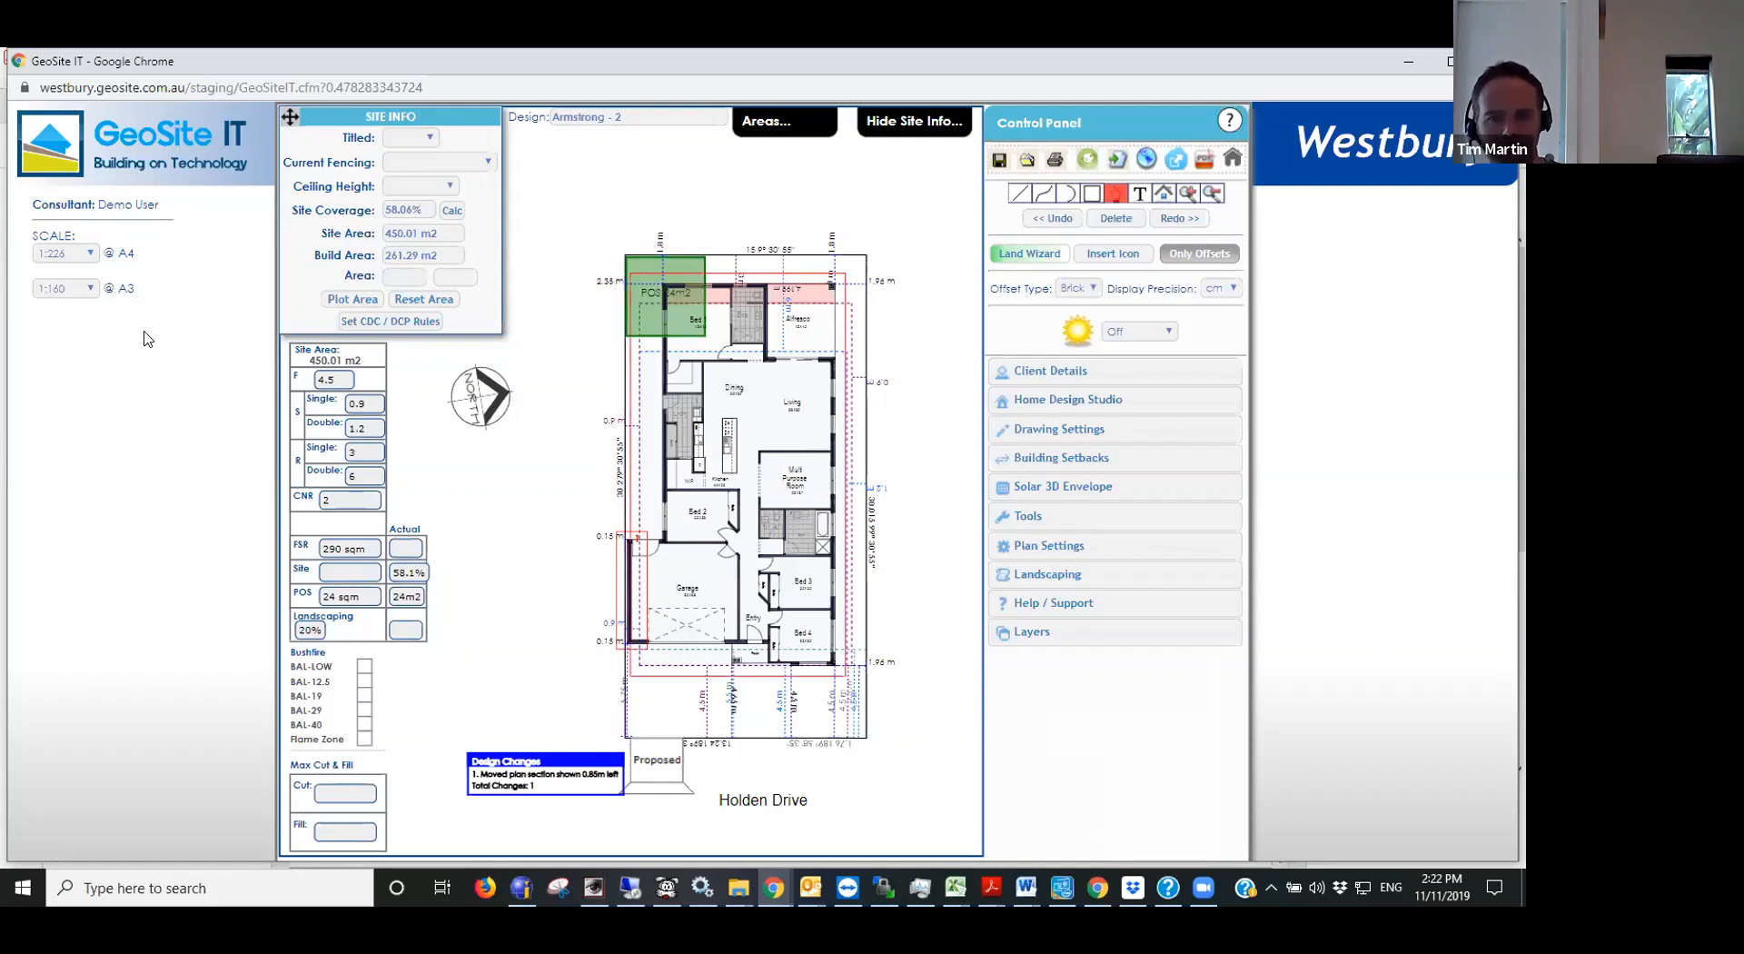
{"action": "left_click", "coordinate": [75, 289]}
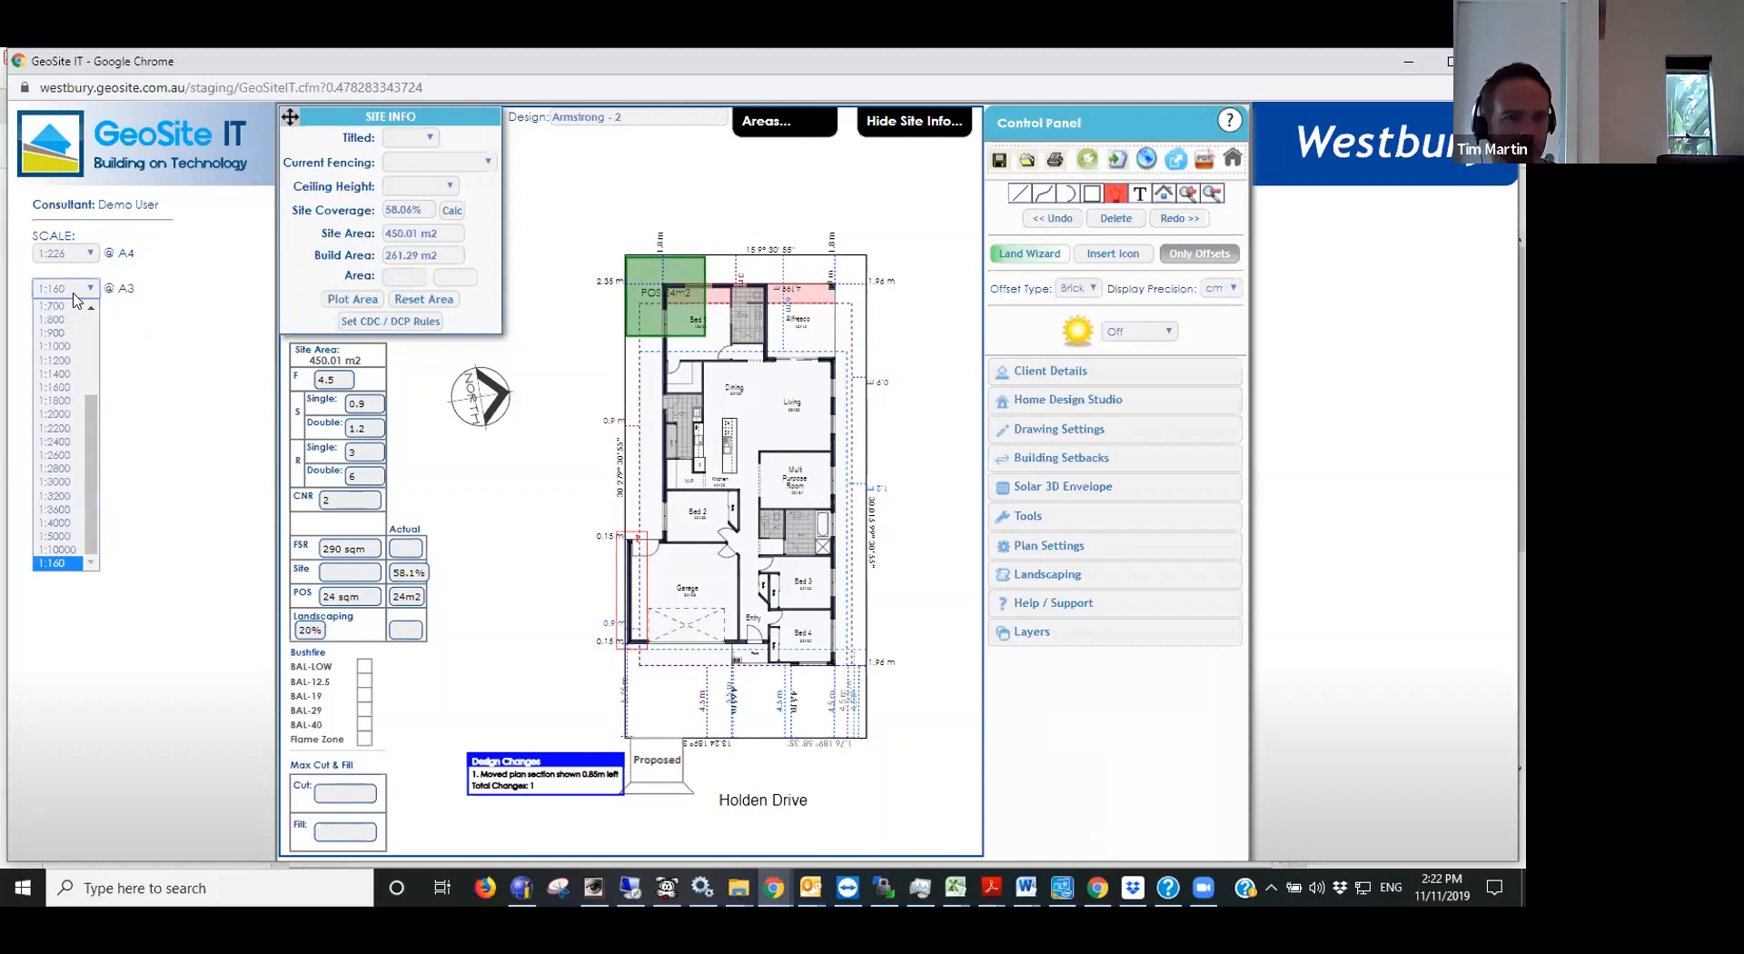
{"action": "left_click", "coordinate": [66, 259]}
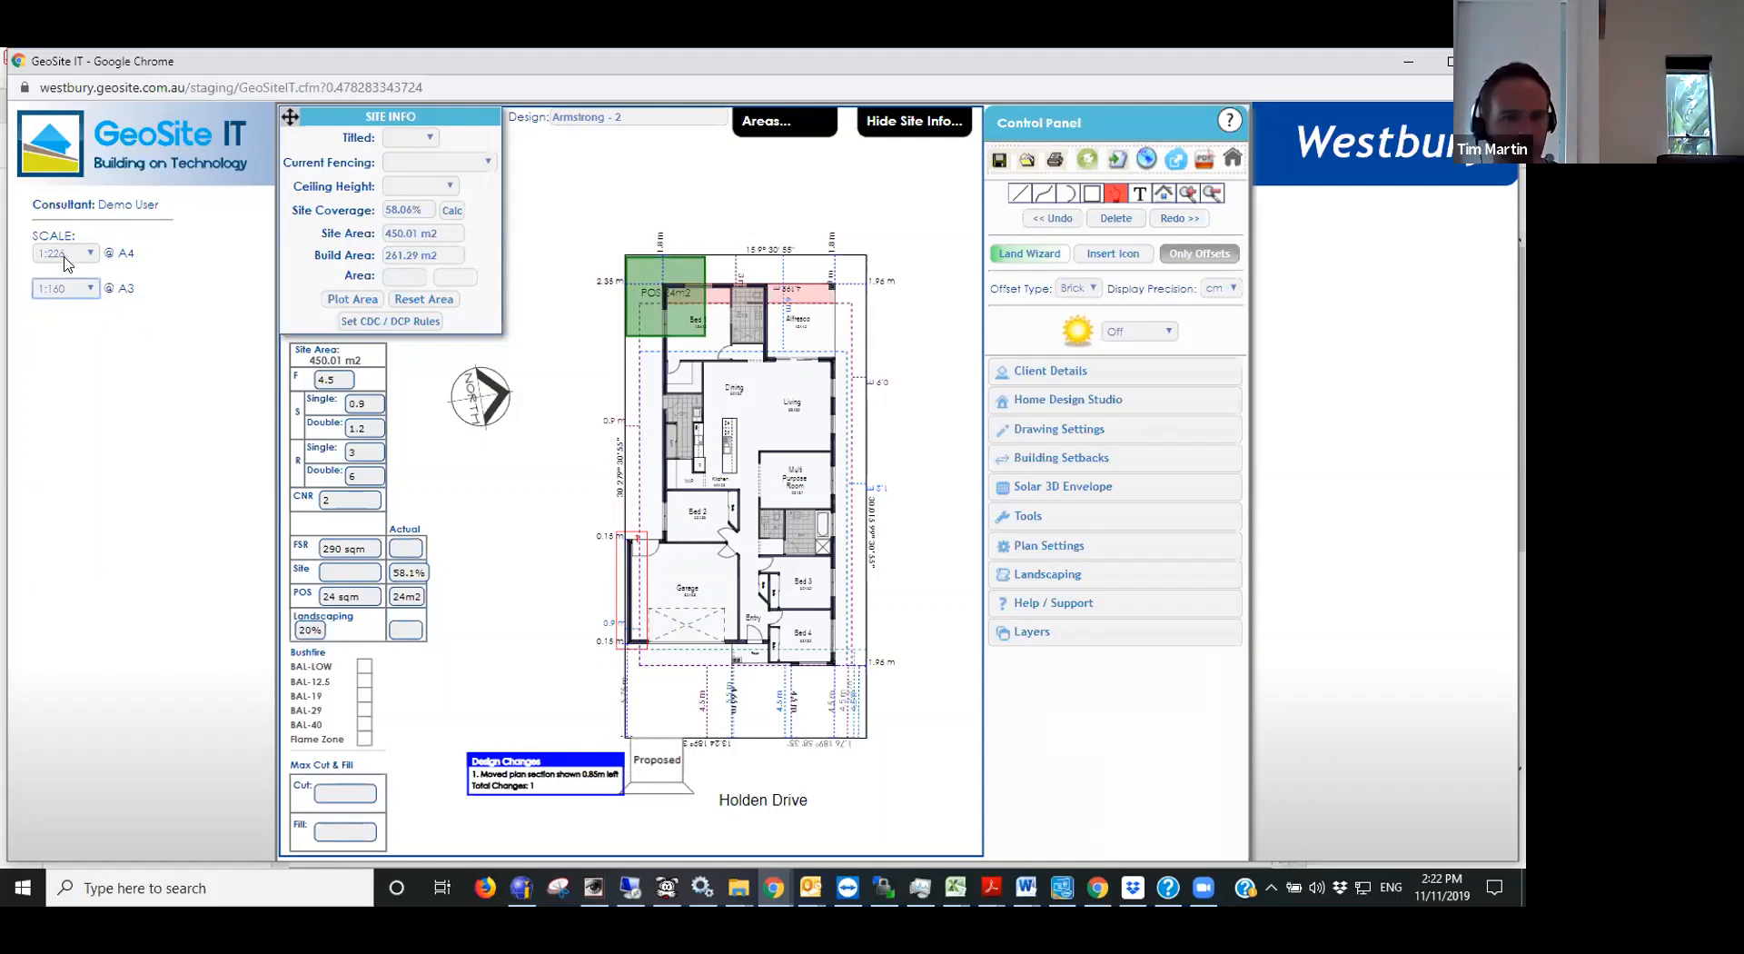
{"action": "left_click", "coordinate": [67, 258]}
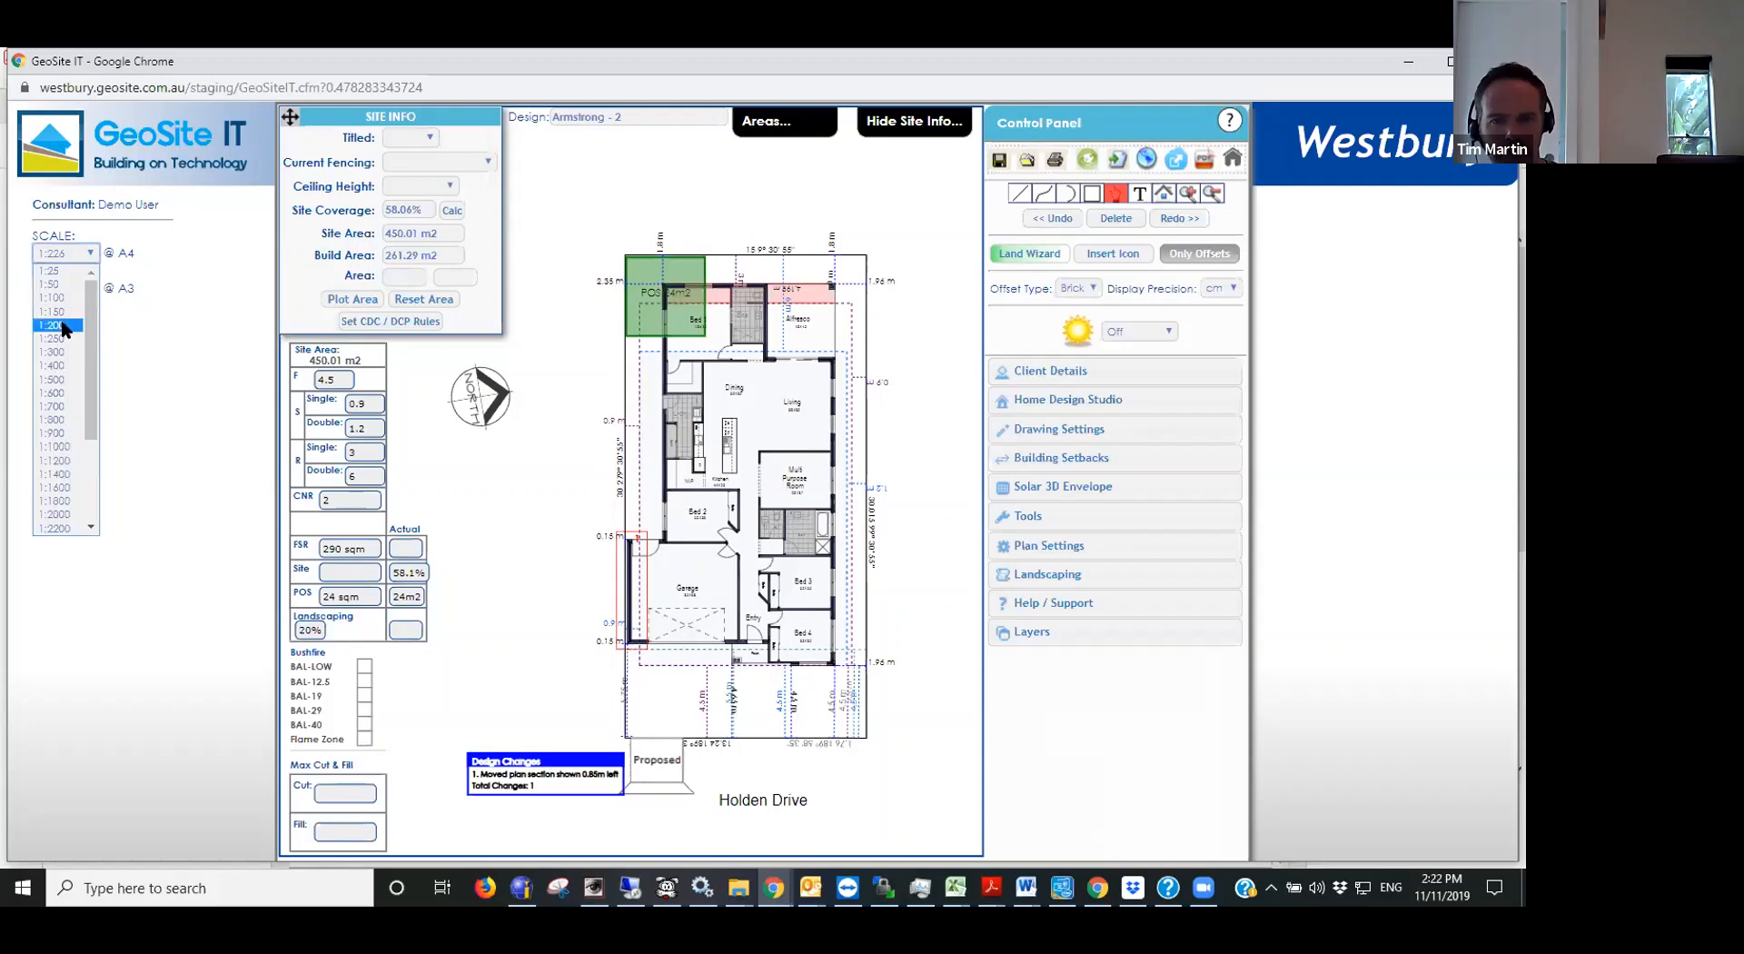
{"action": "left_click", "coordinate": [143, 322]}
{"action": "left_click_drag", "start_coordinate": [905, 466], "coordinate": [988, 456]}
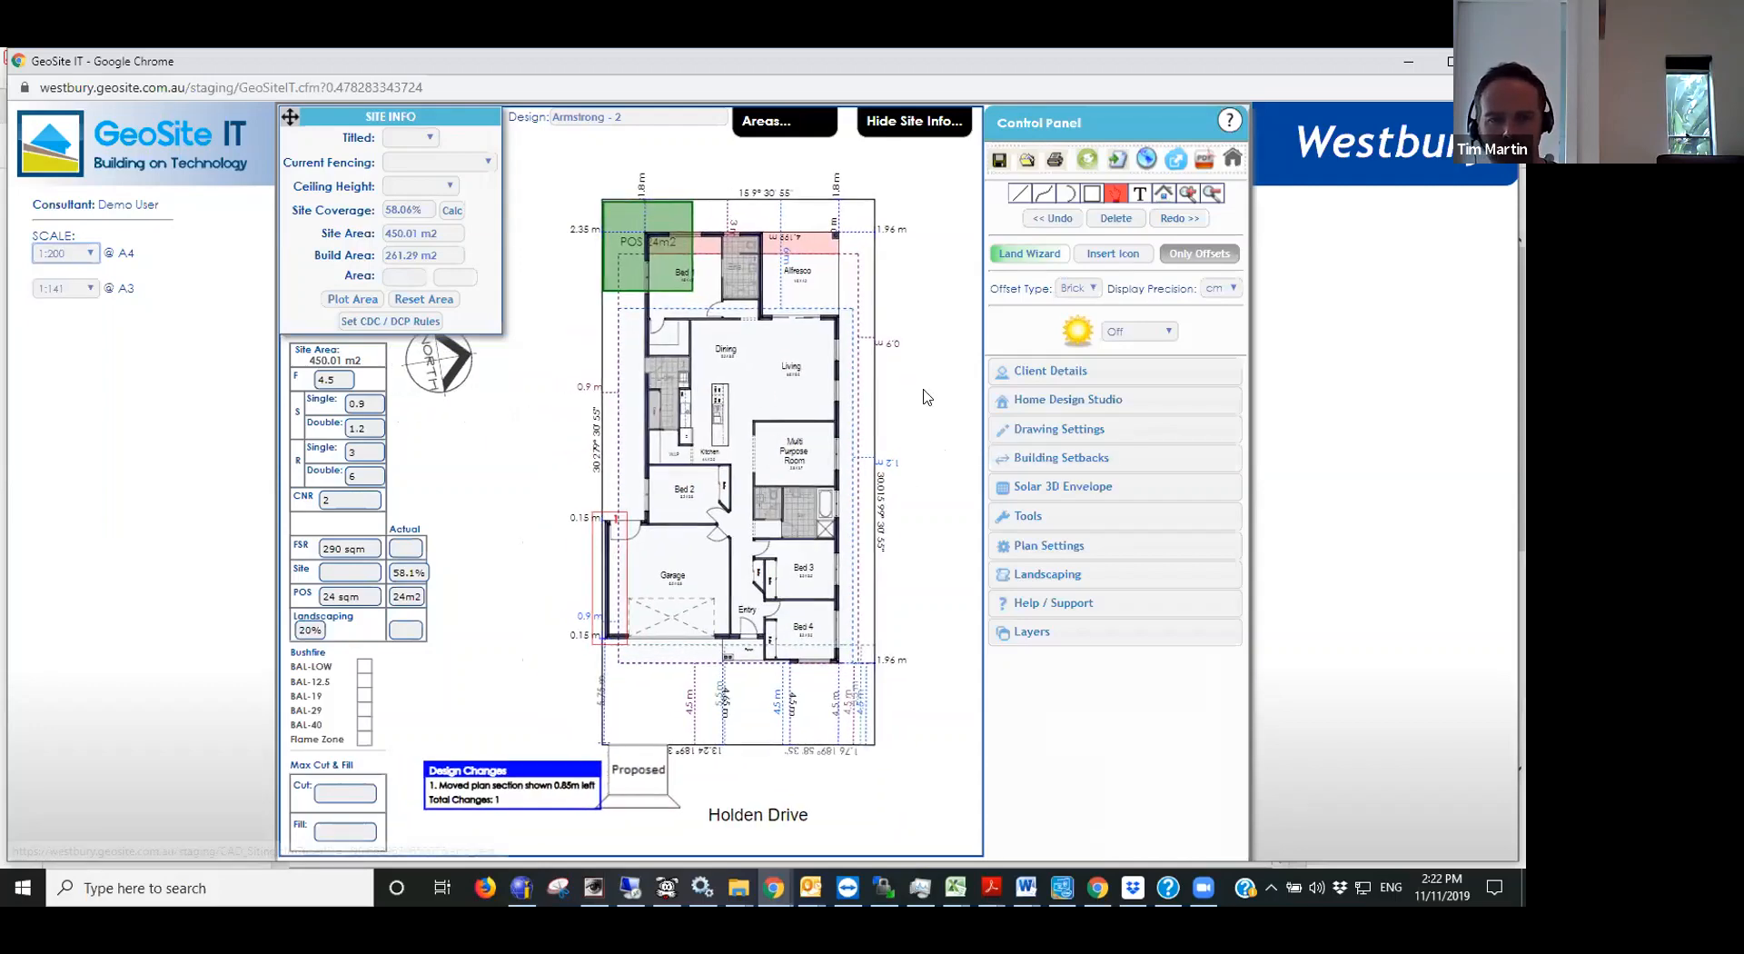
{"action": "left_click_drag", "start_coordinate": [924, 392], "coordinate": [941, 400]}
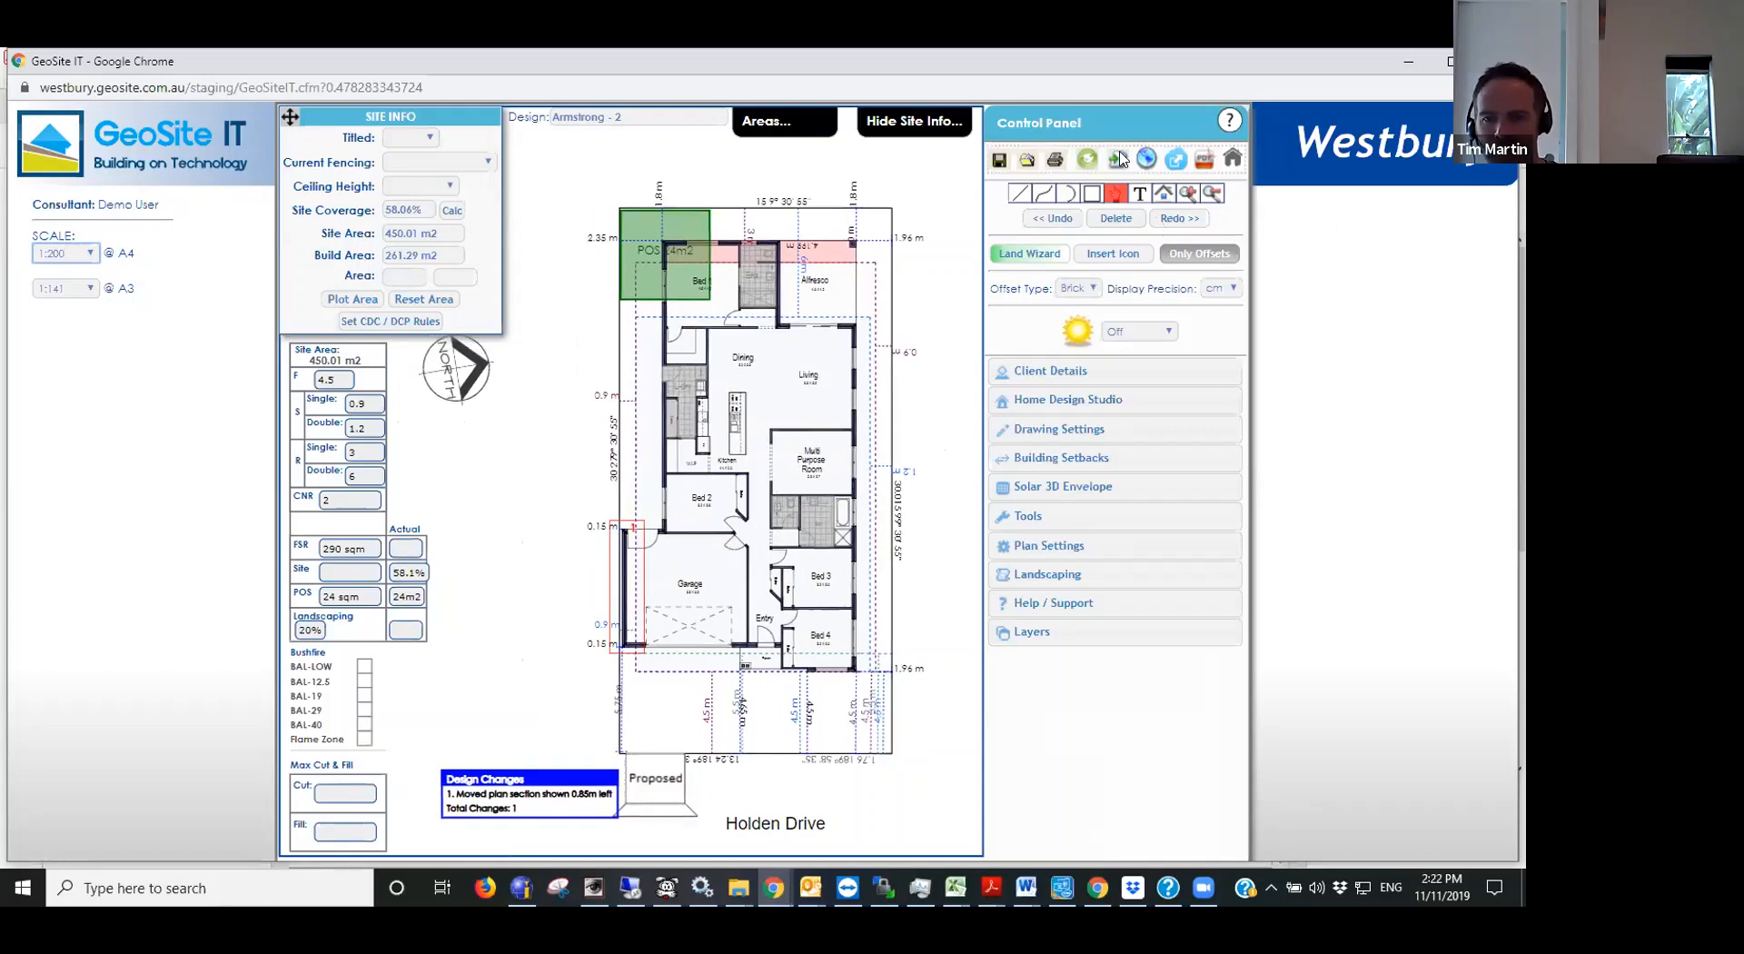
- Generate the A4 PDF of the siting at 1:200, review the sheet from top to bottom, and return to the siting
{"action": "left_click", "coordinate": [1054, 160]}
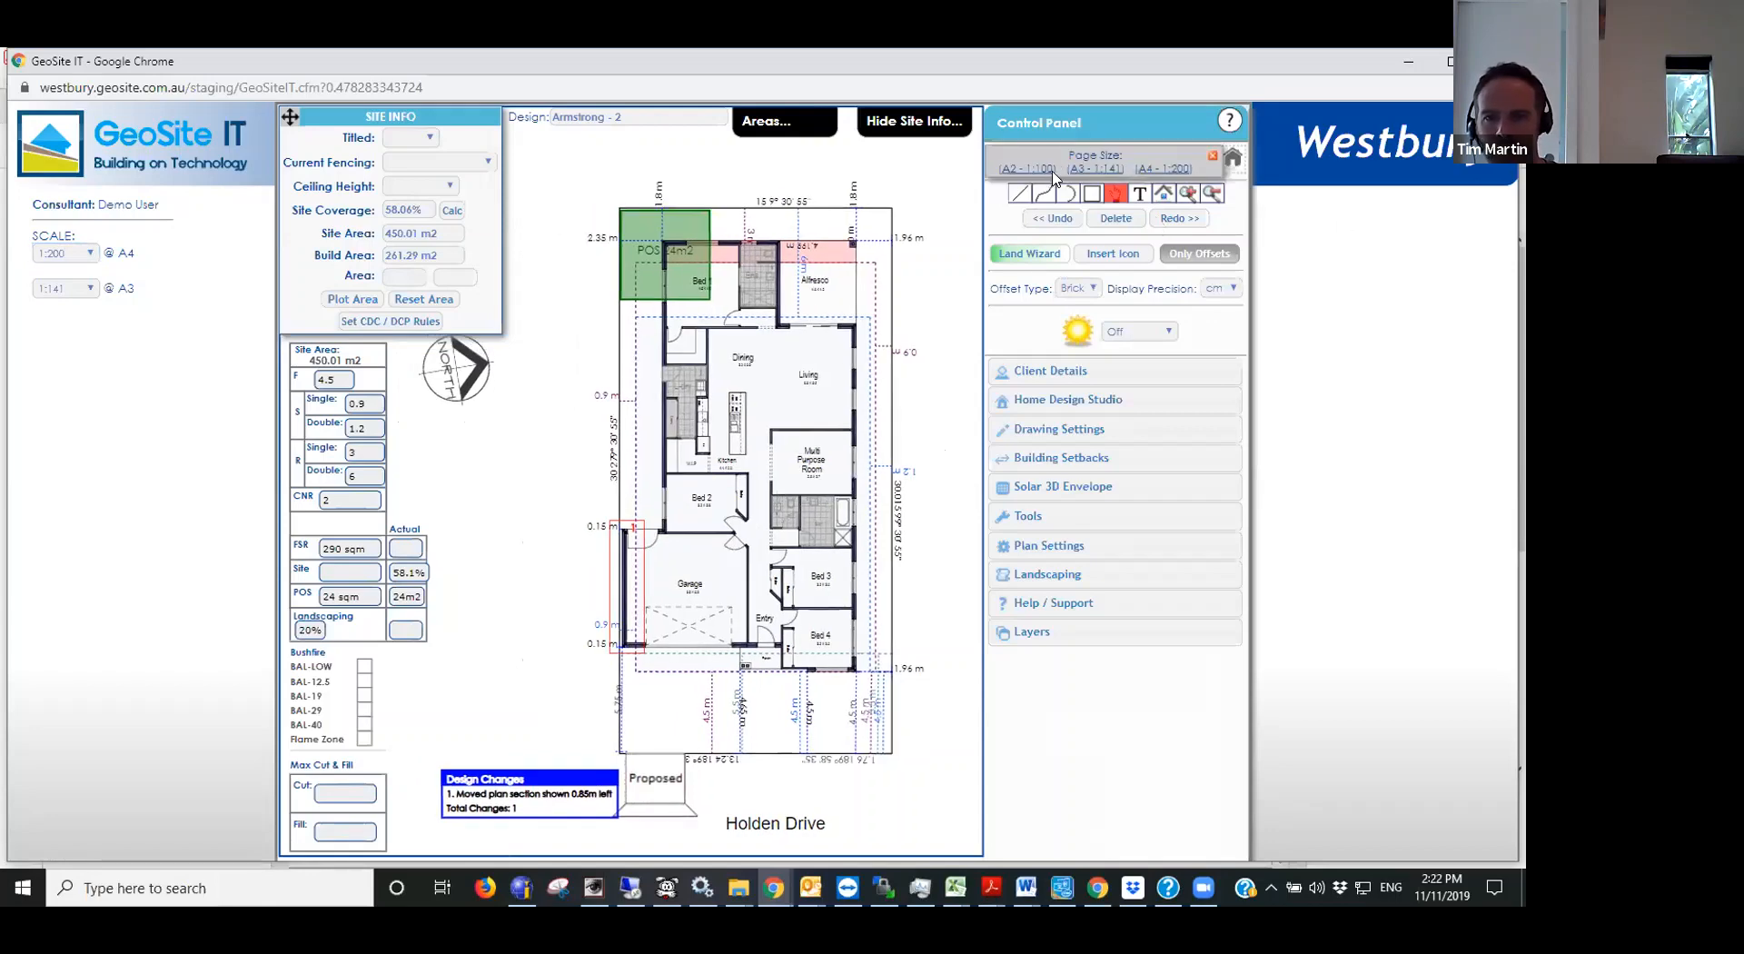
{"action": "left_click", "coordinate": [1172, 169]}
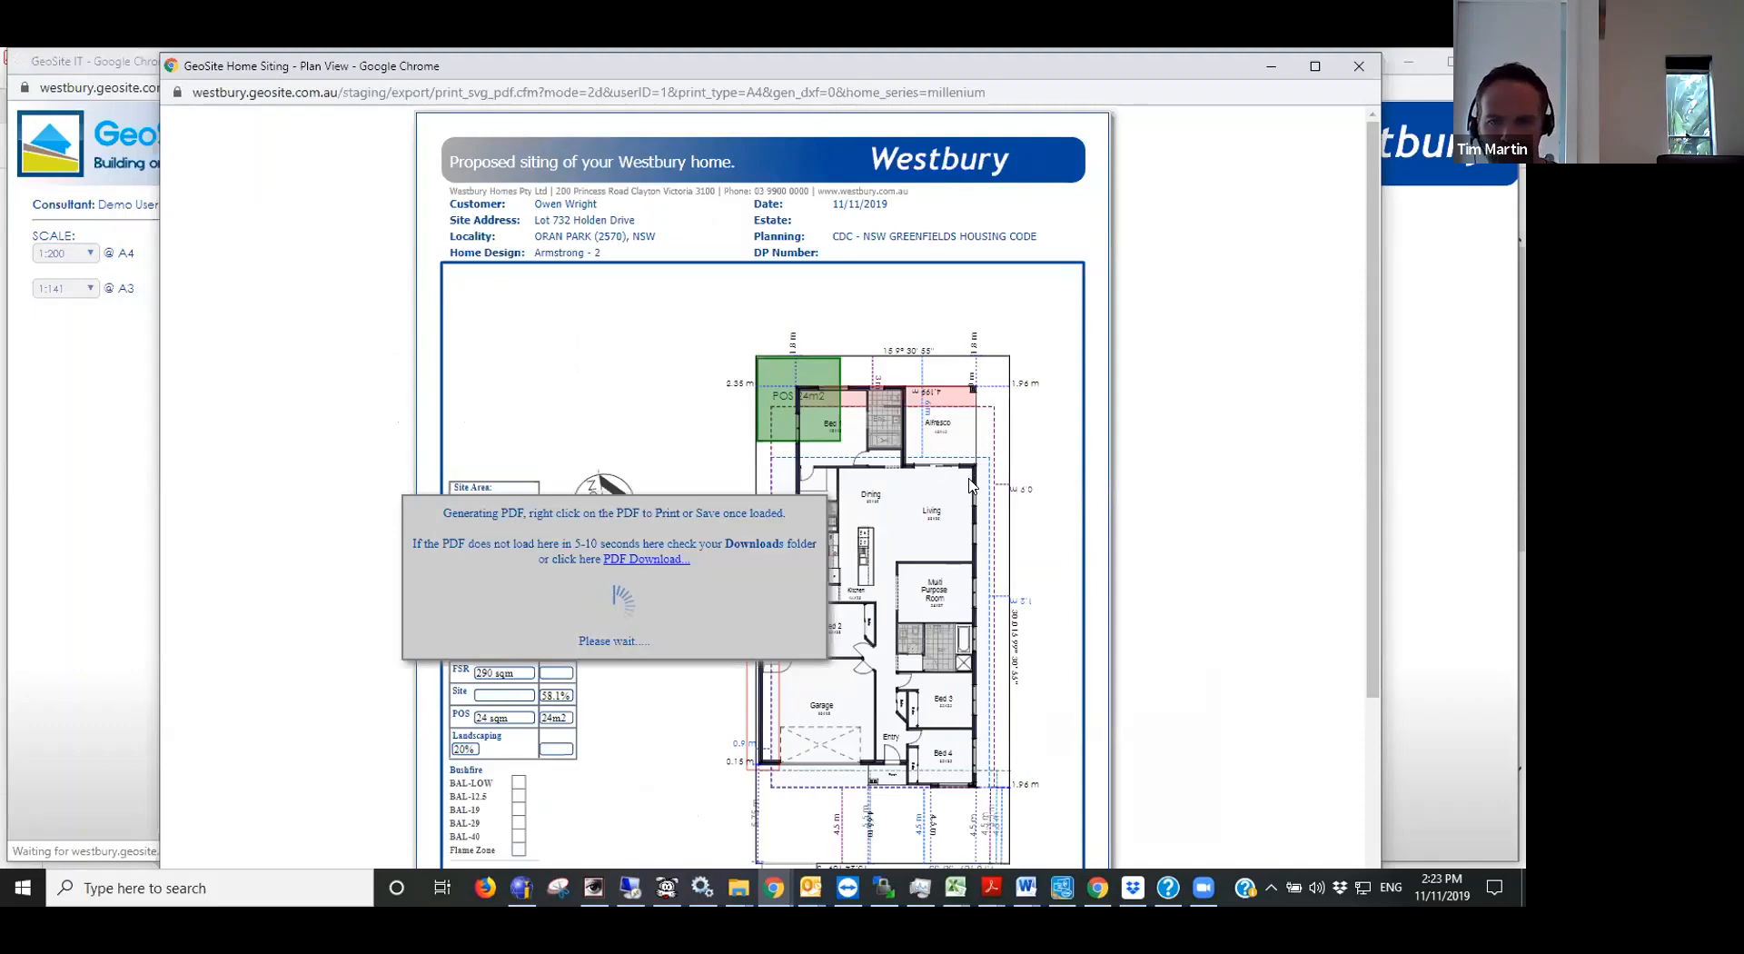
{"action": "scroll", "coordinate": [970, 482], "scroll_direction": "down", "scroll_amount": 3}
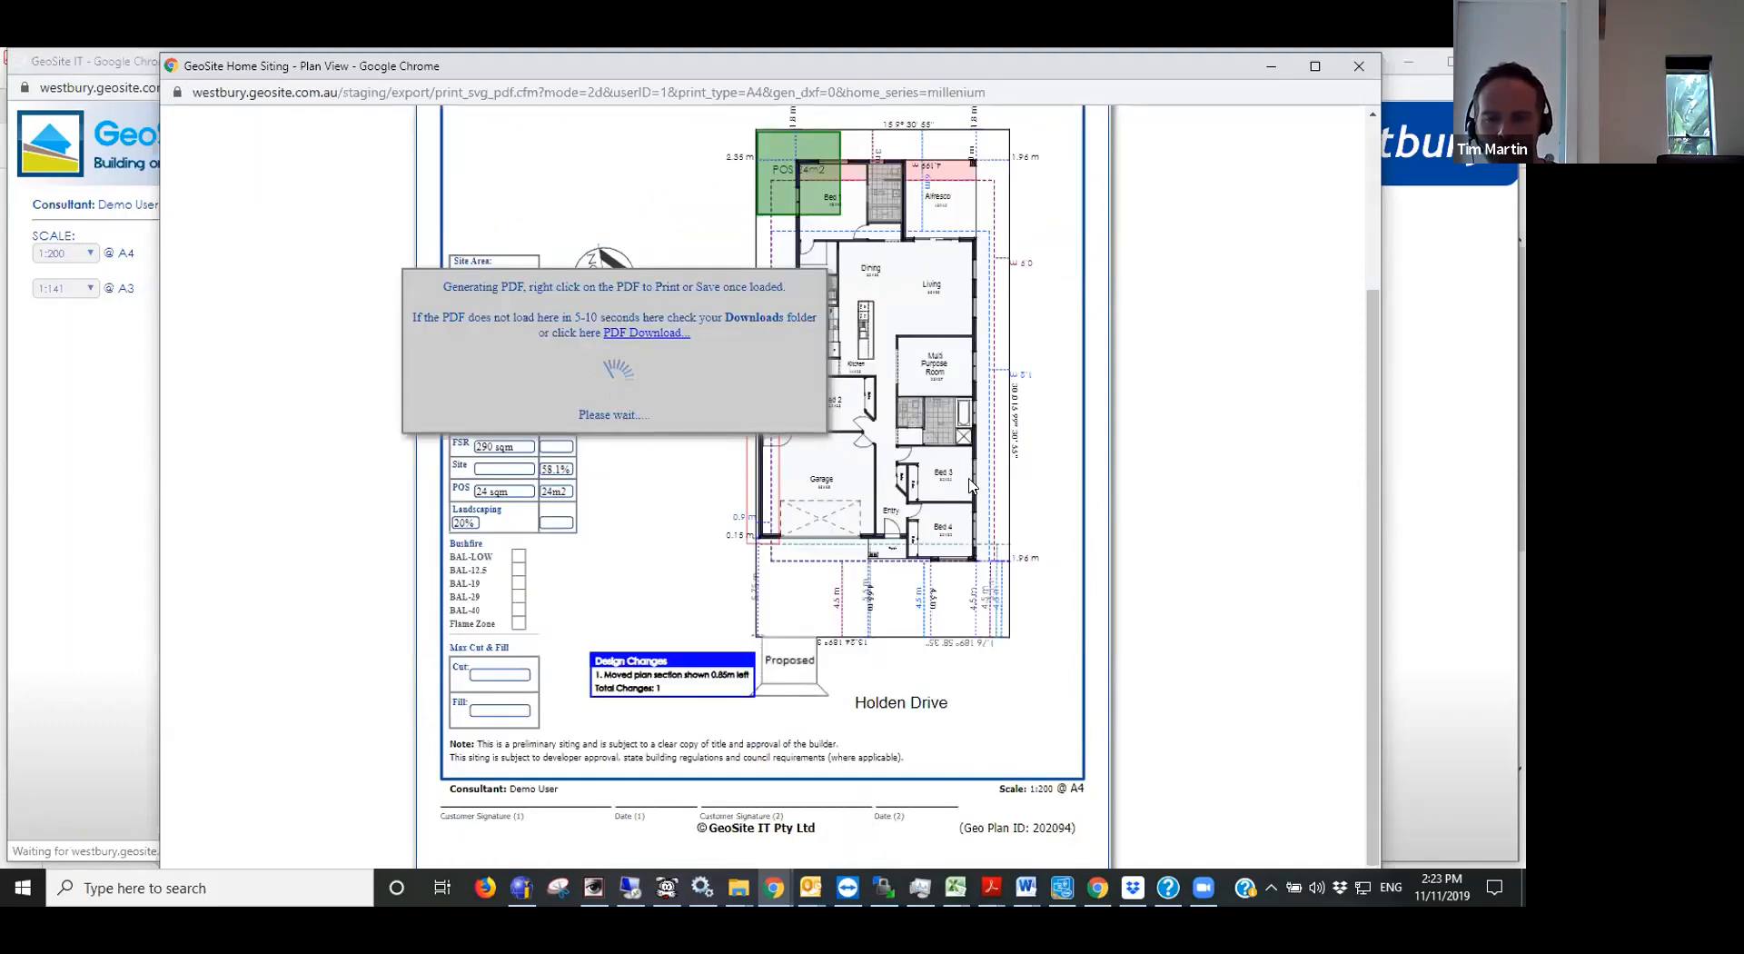
{"action": "scroll", "coordinate": [970, 482], "scroll_direction": "up", "scroll_amount": 3}
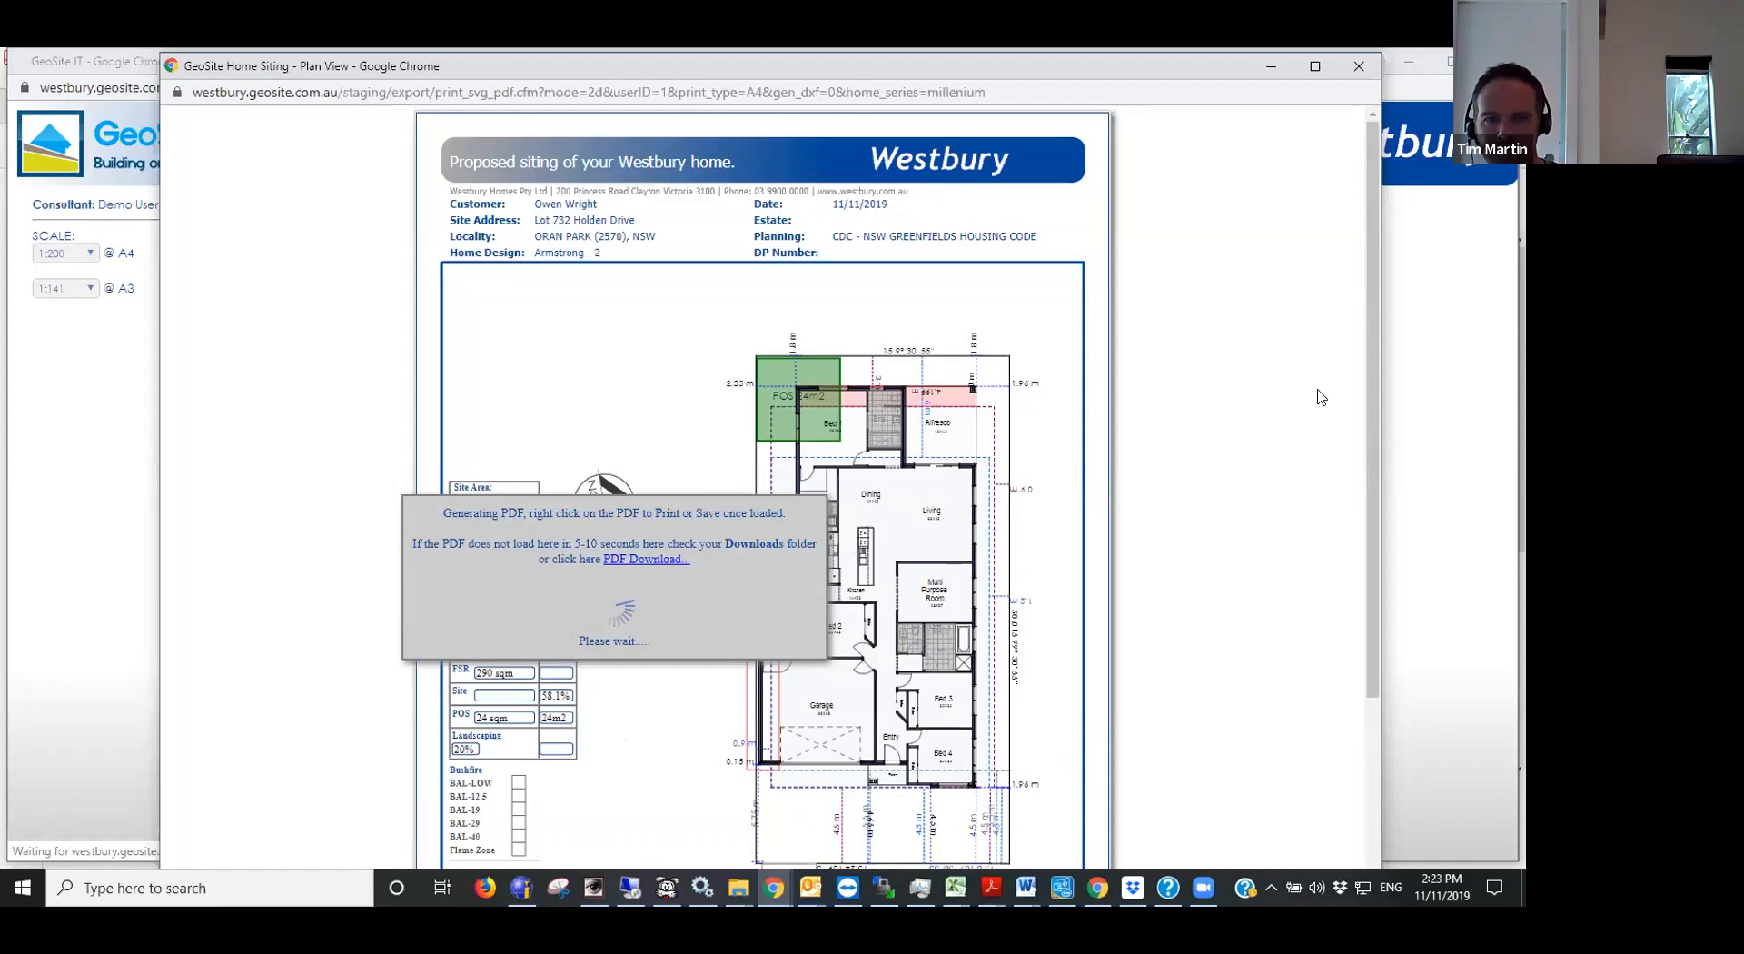
{"action": "left_click", "coordinate": [1469, 442]}
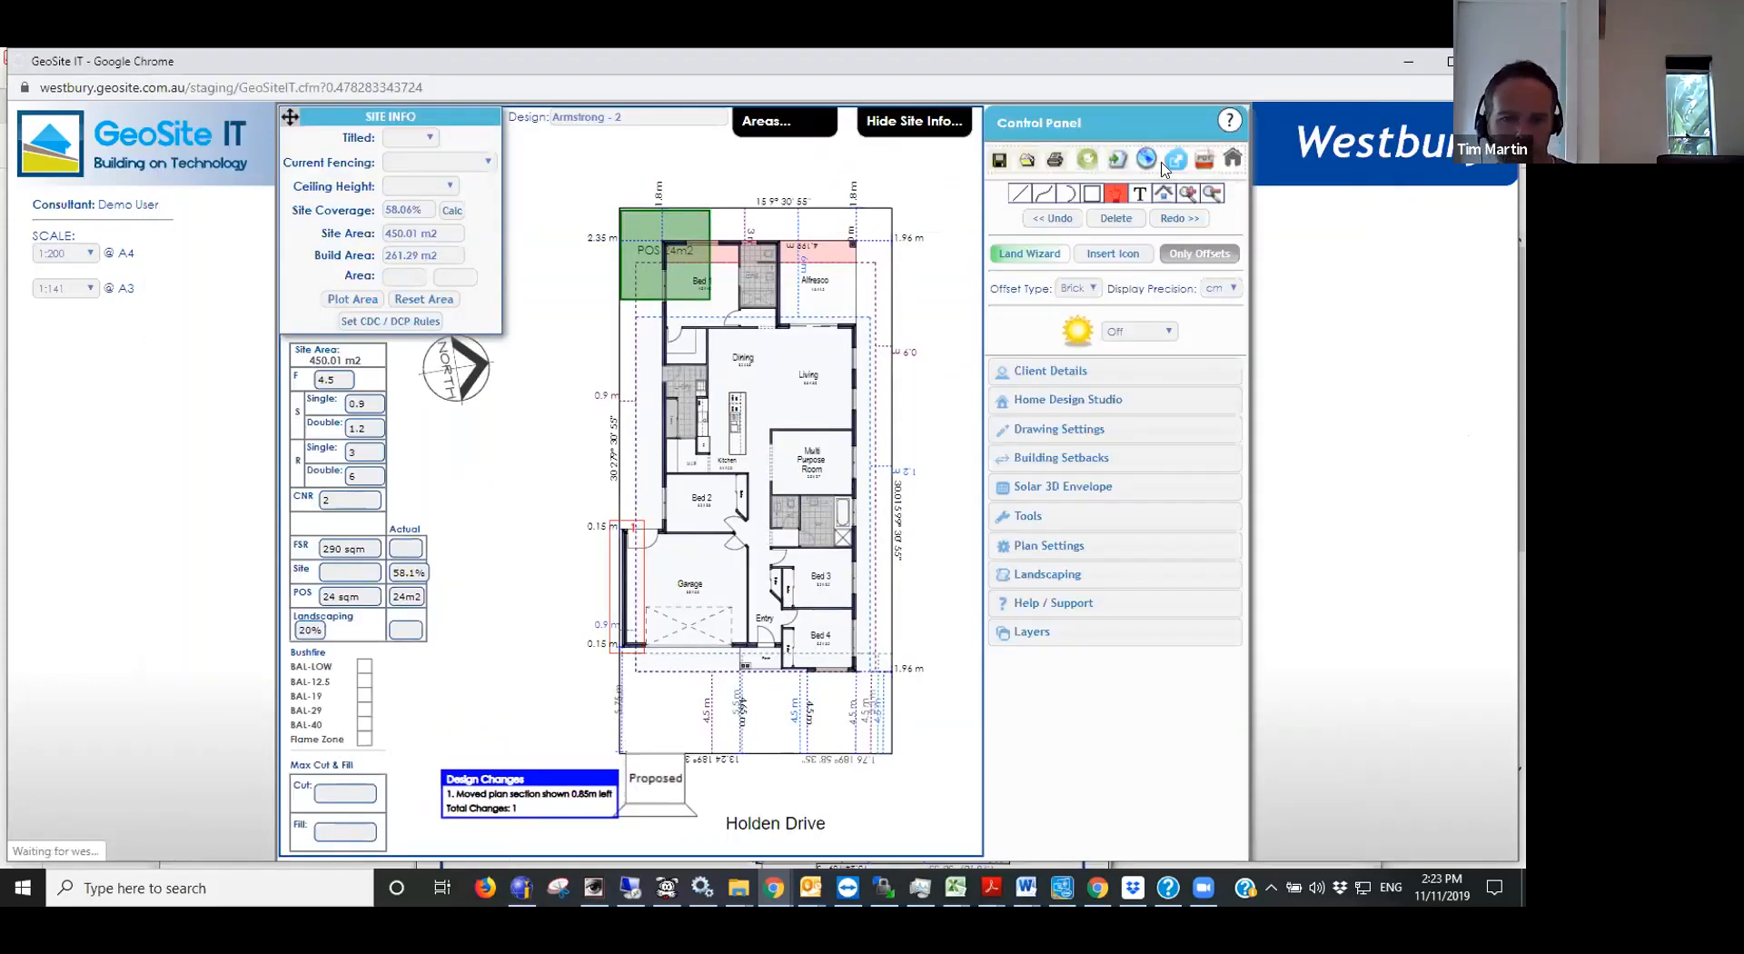
- Open the client access link options for sharing the siting online
{"action": "left_click", "coordinate": [1146, 160]}
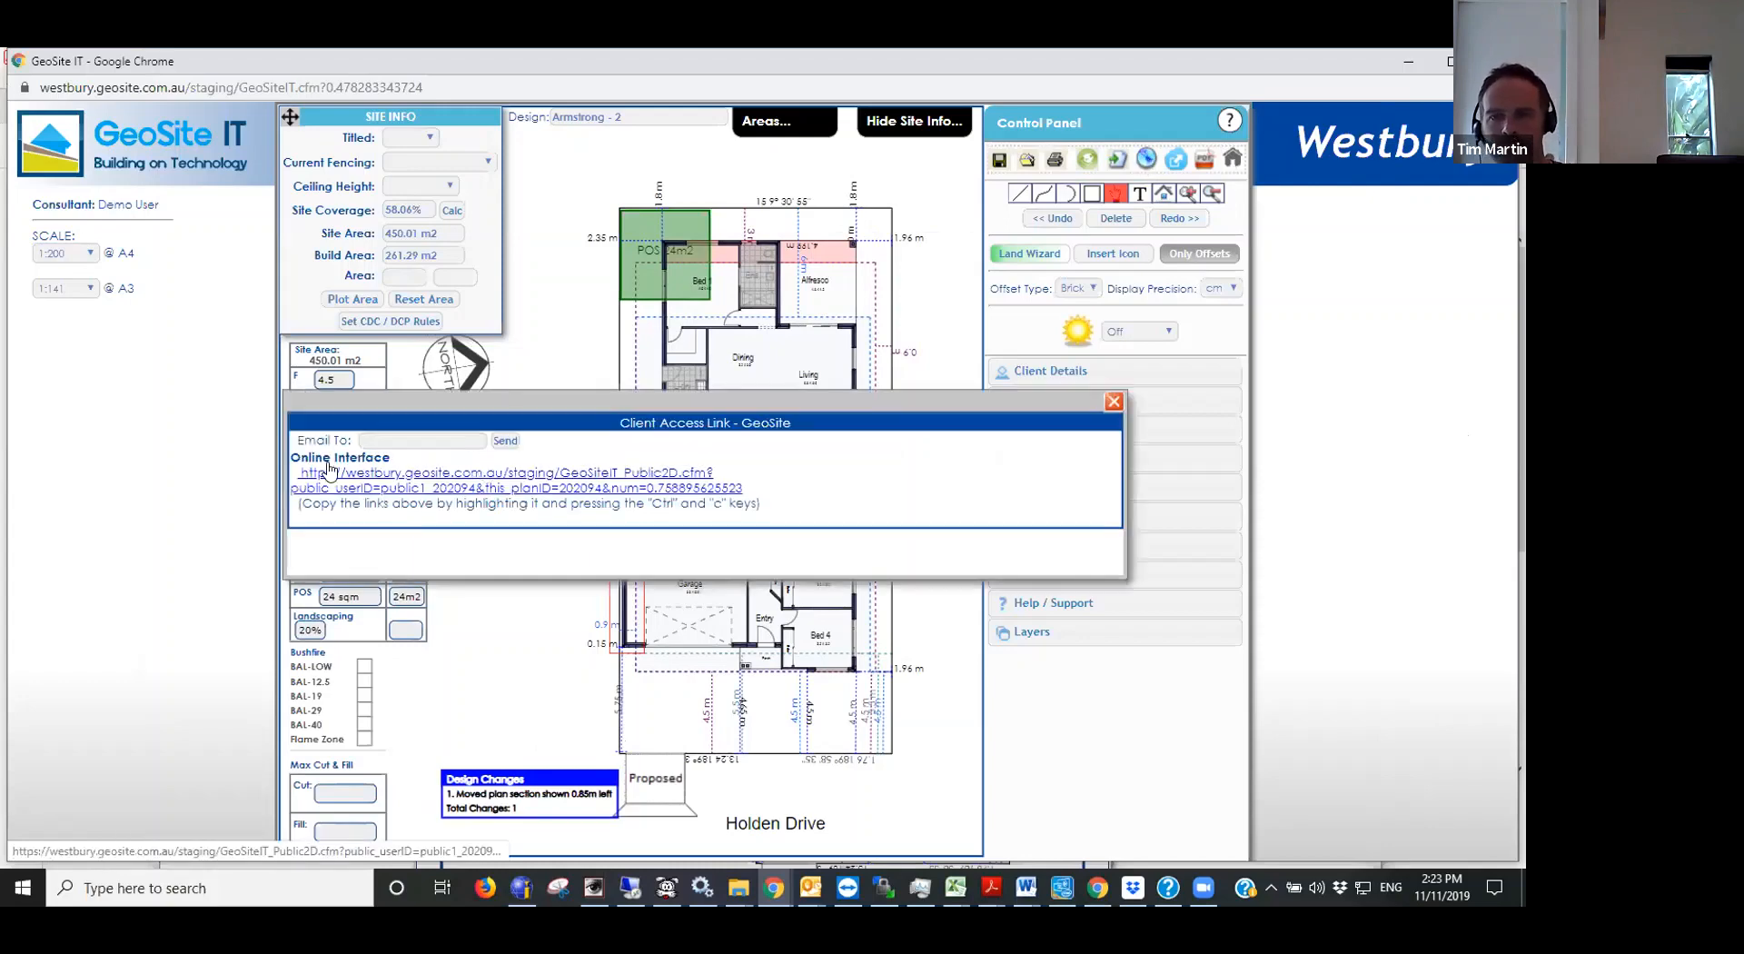
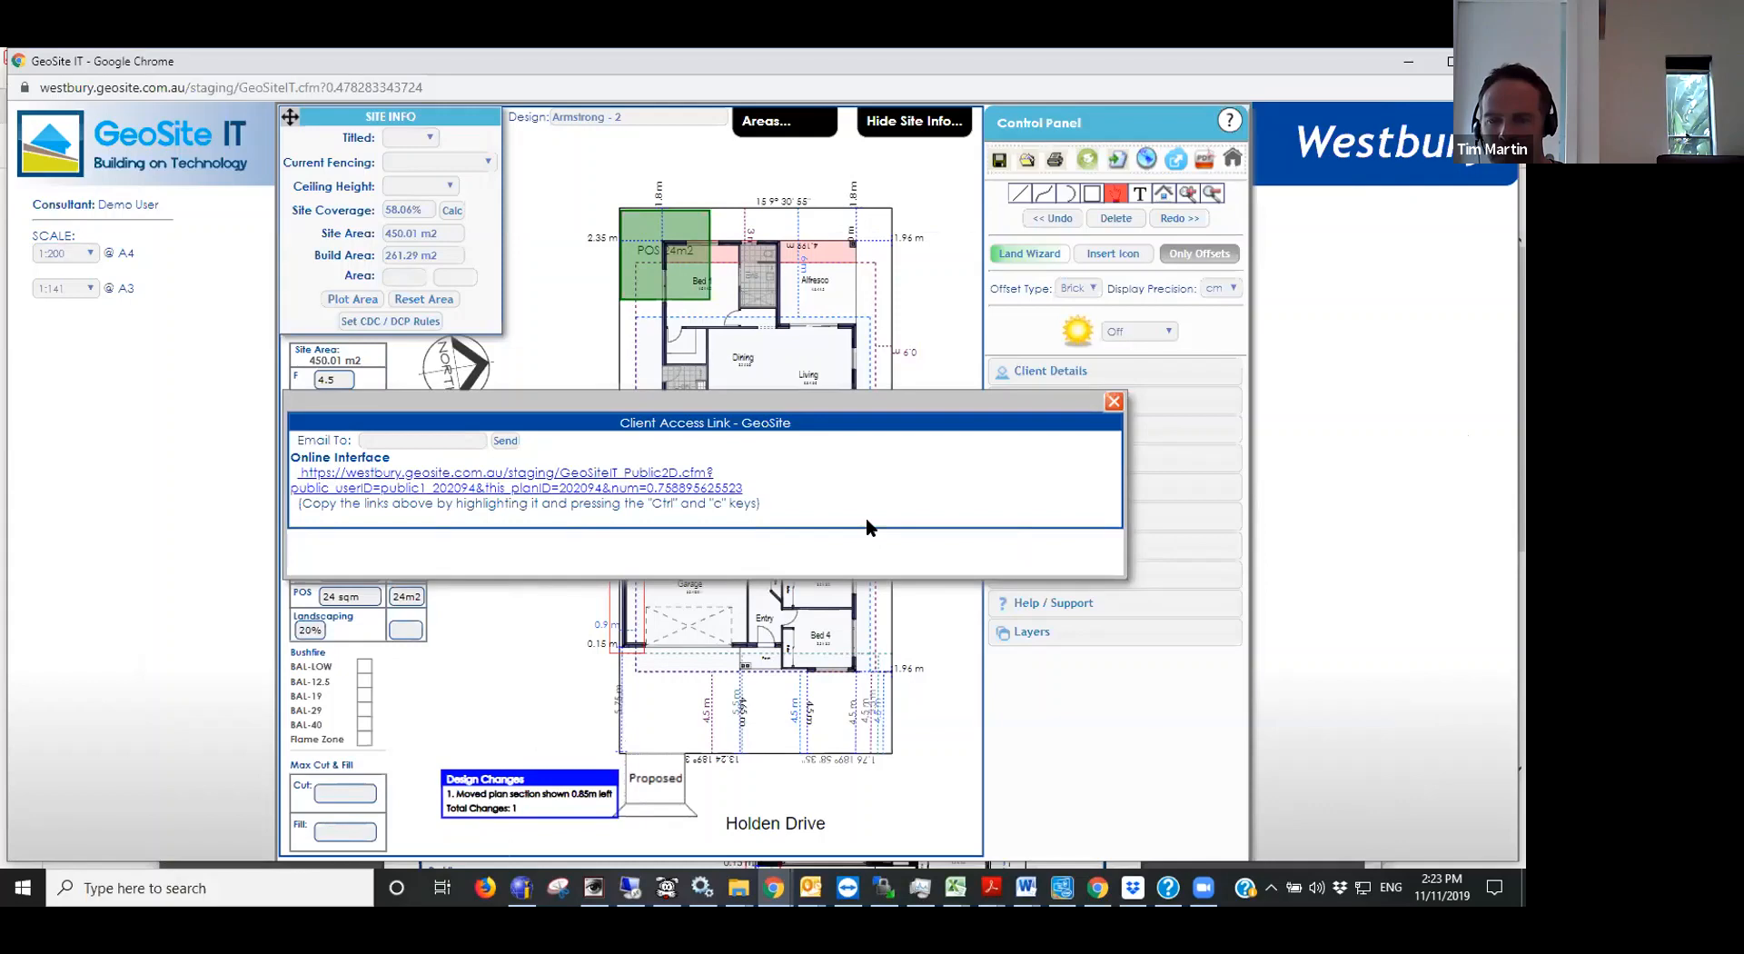
- Close the client access link options and switch to the 732.pdf lot plan in Acrobat Reader
{"action": "left_click", "coordinate": [1112, 404]}
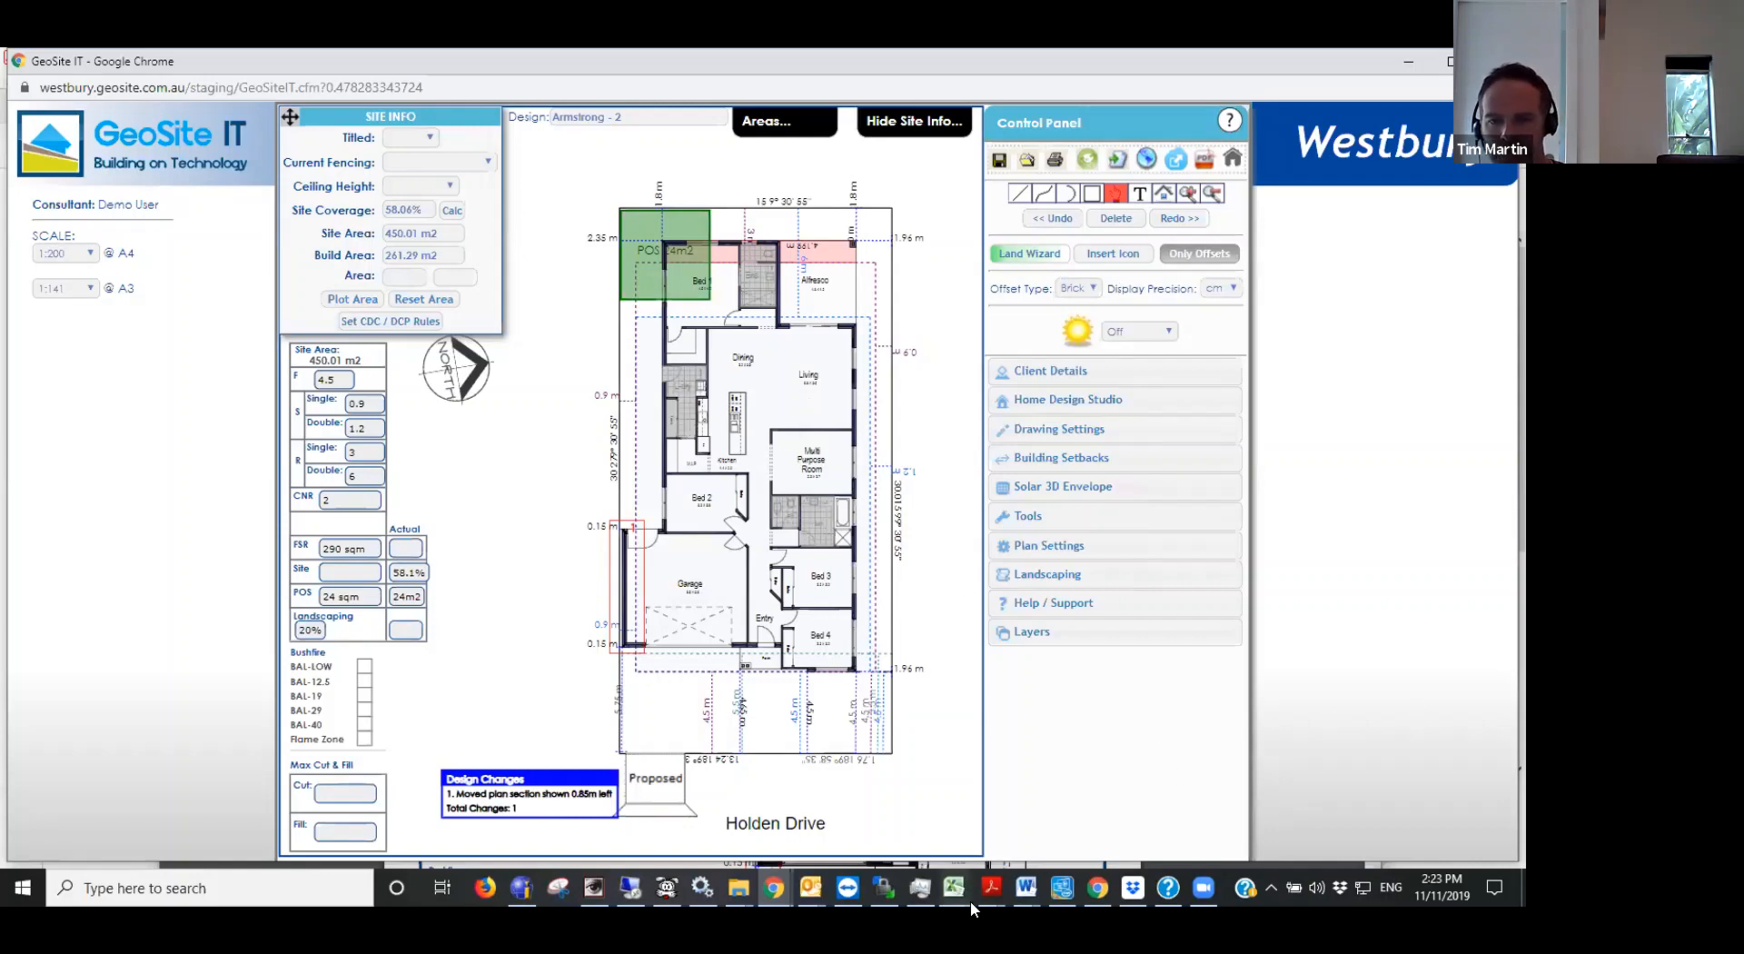
{"action": "mouse_move", "coordinate": [1097, 887]}
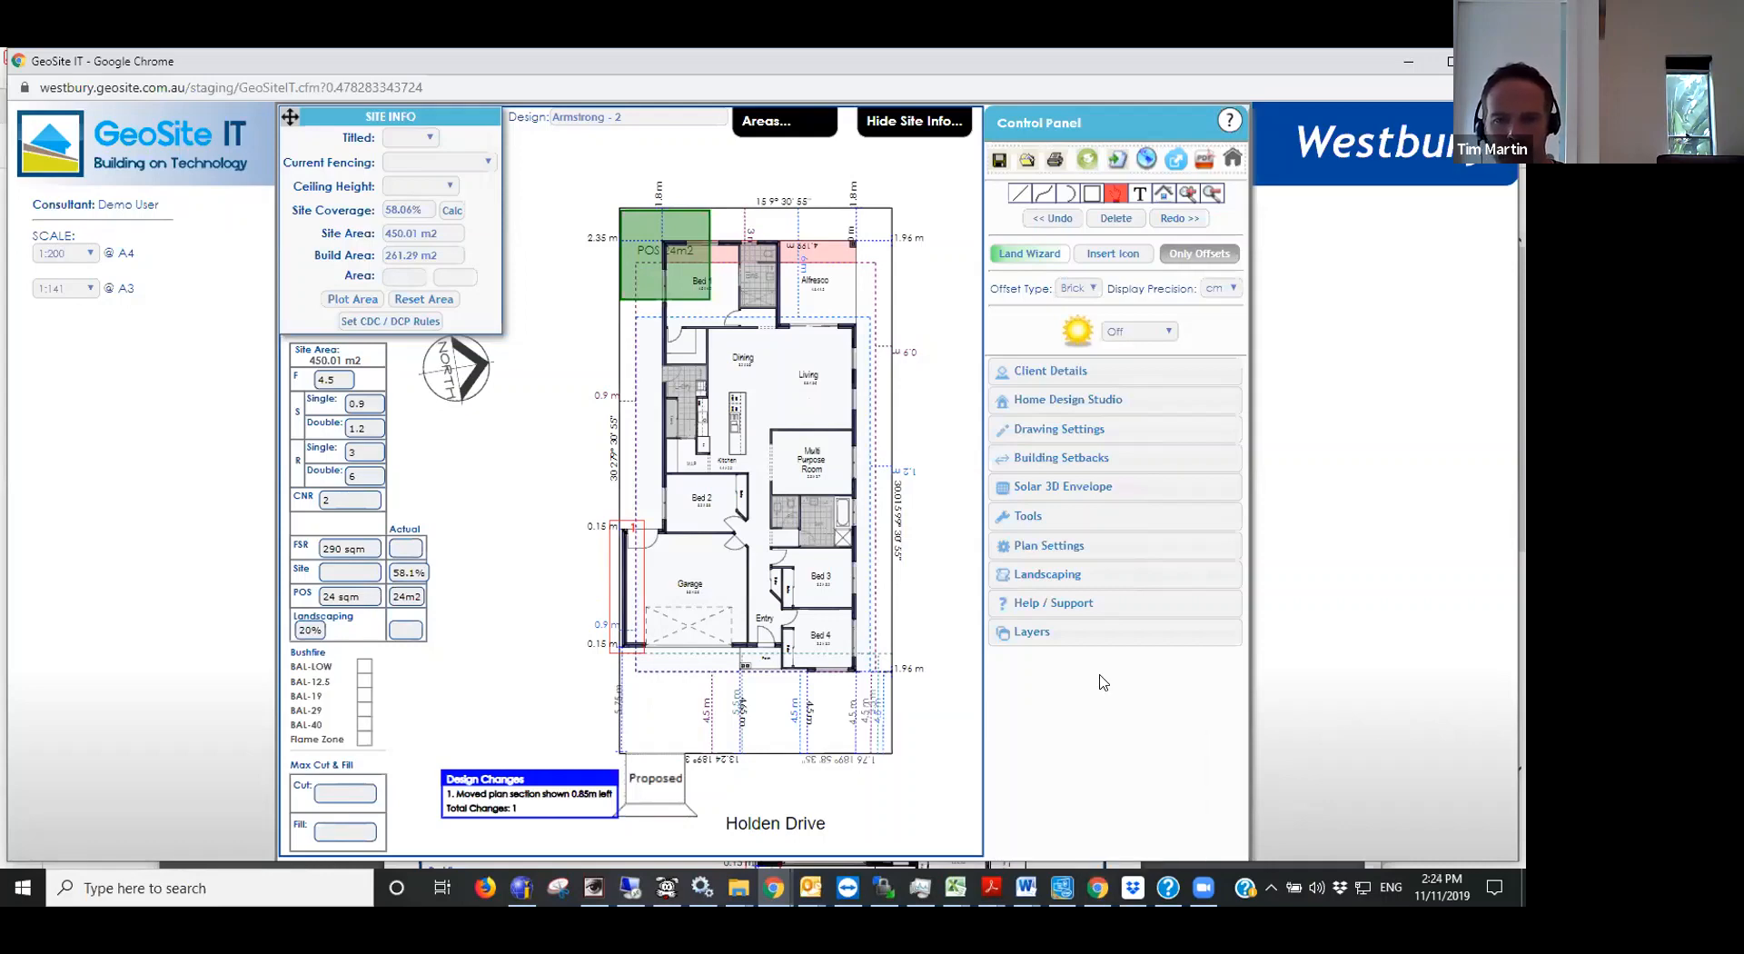
{"action": "mouse_move", "coordinate": [781, 891]}
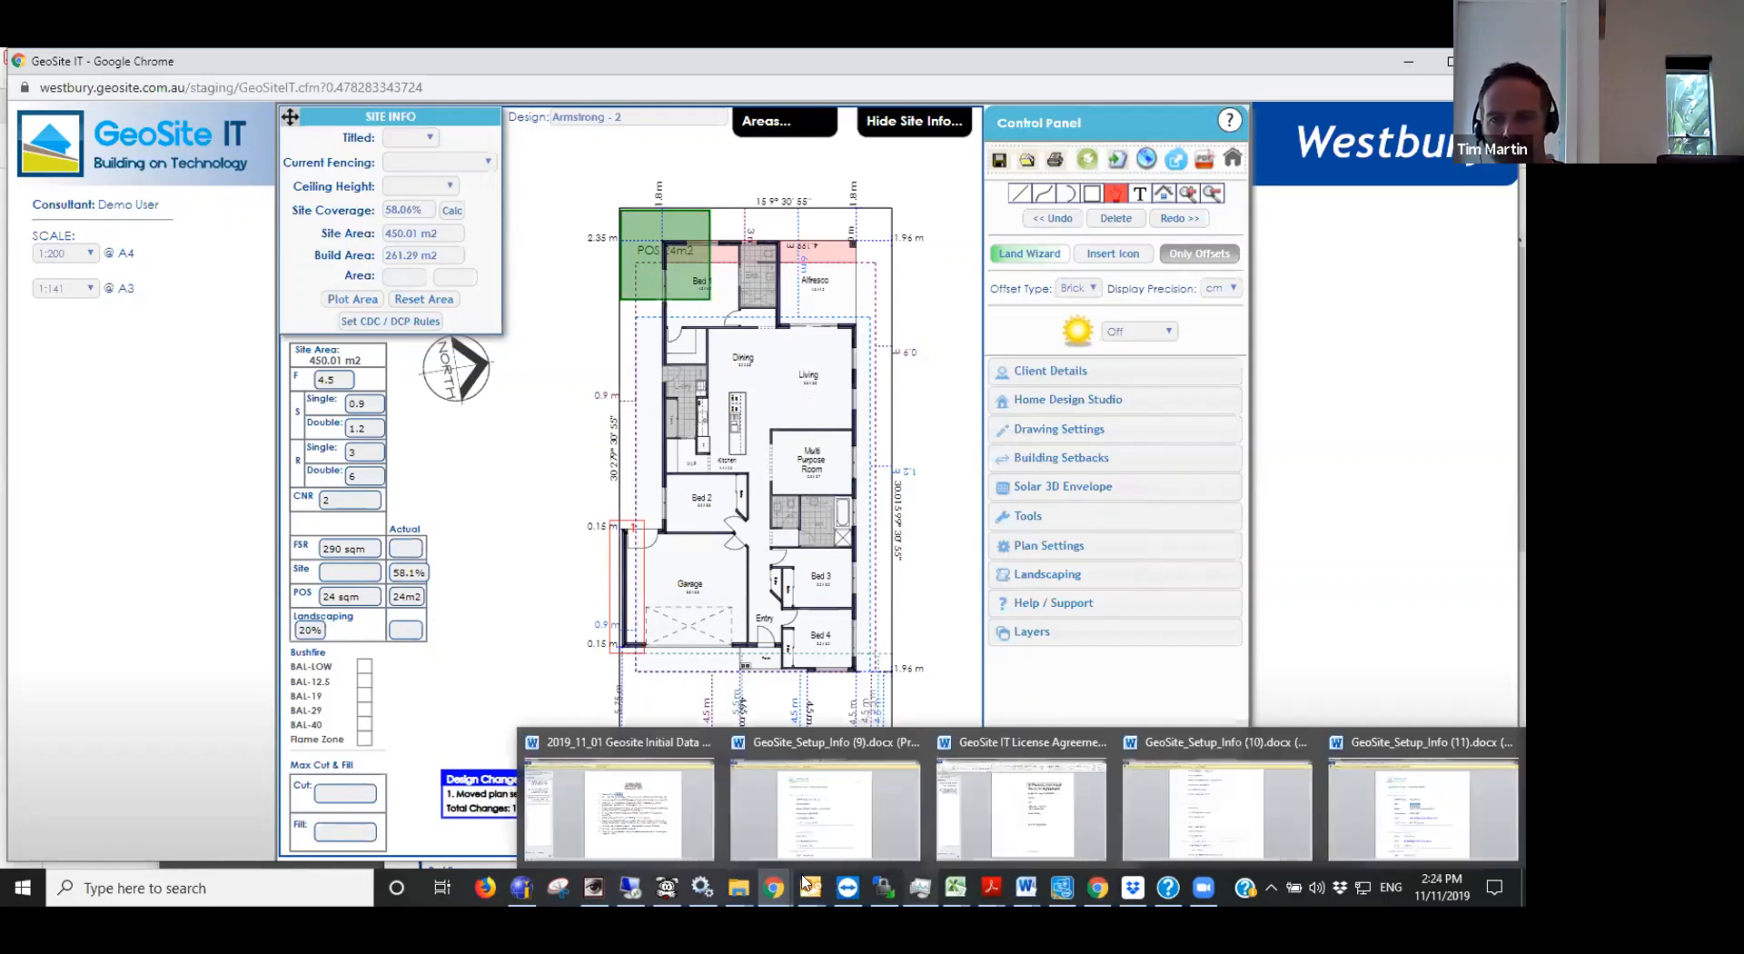
{"action": "right_click", "coordinate": [992, 887]}
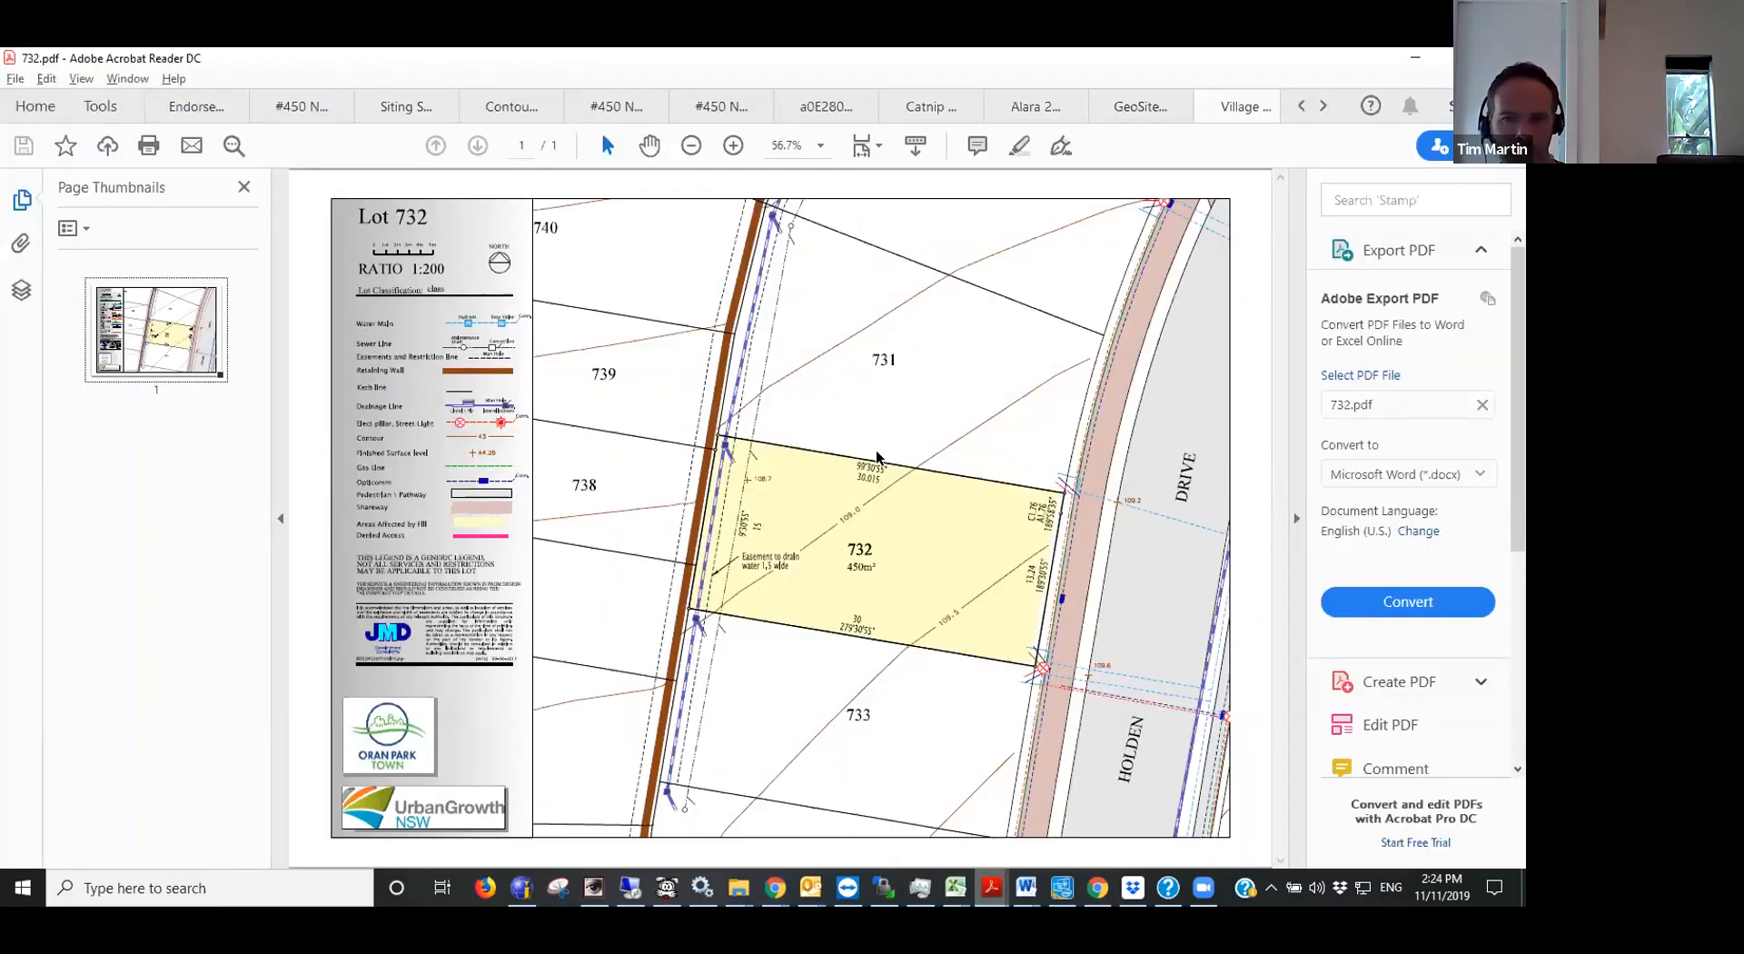
- Copy a snapshot of lot 732 with its boundaries, contours and street frontage from the PDF plan
{"action": "key", "text": "ctrl+0"}
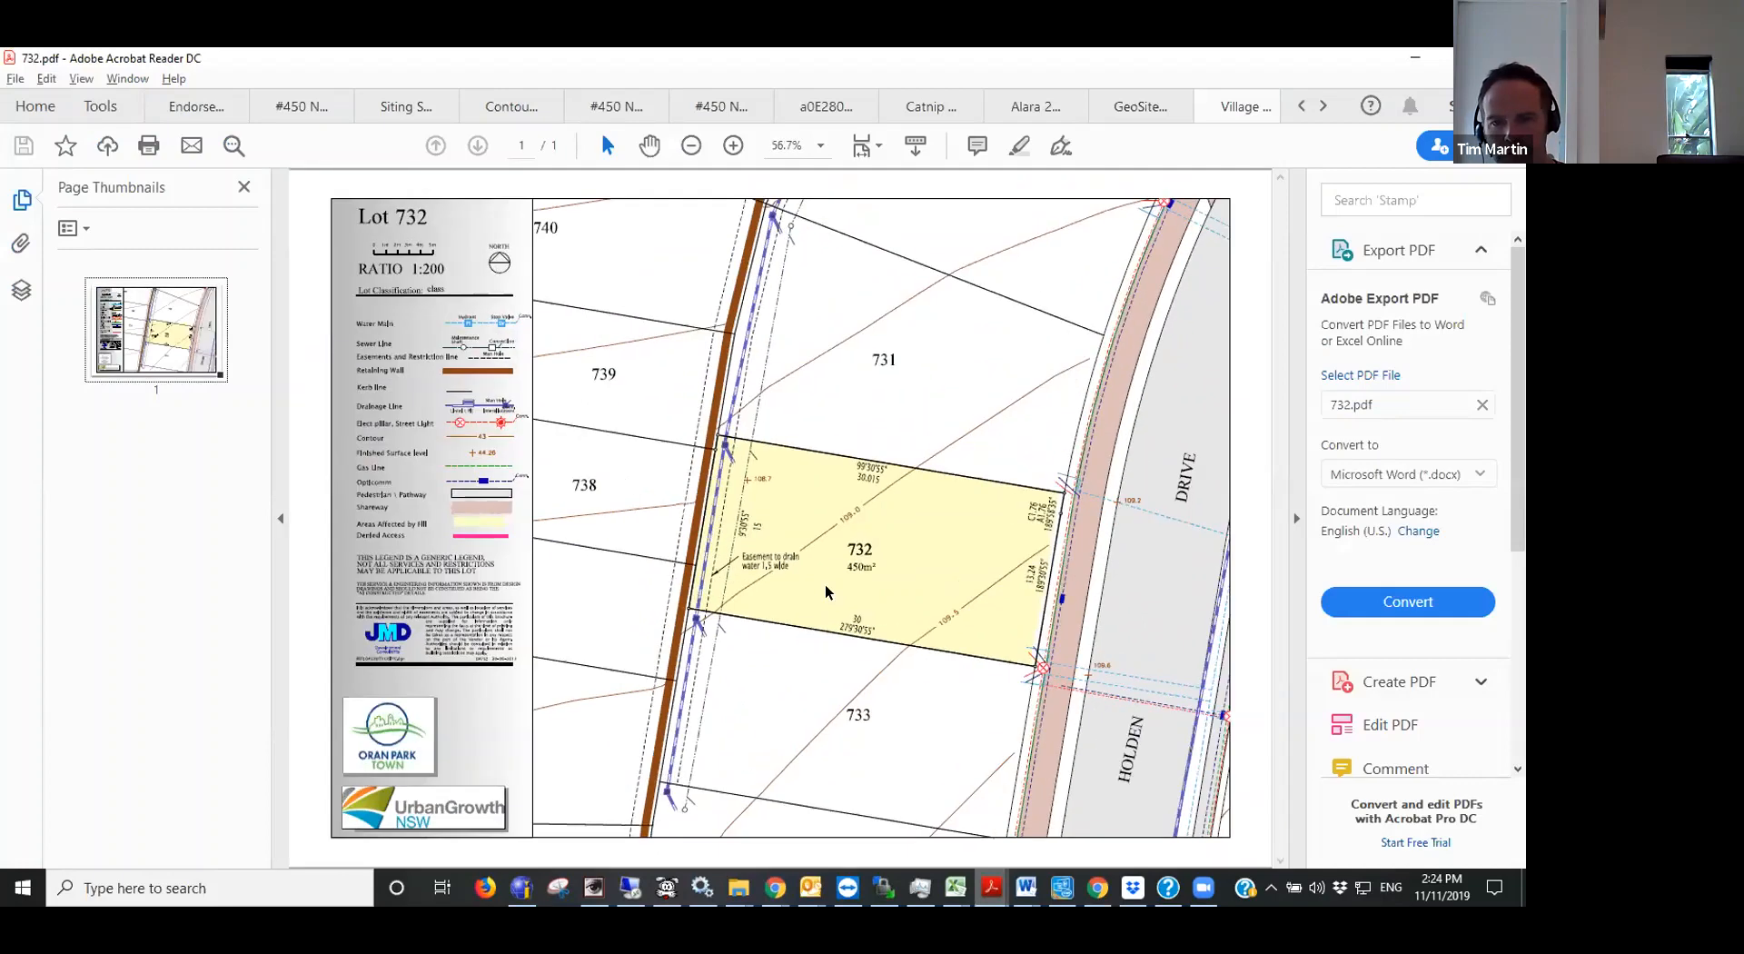
{"action": "scroll", "coordinate": [836, 705], "scroll_direction": "down", "scroll_amount": 1, "text": "ctrl"}
{"action": "scroll", "coordinate": [837, 704], "scroll_direction": "up", "scroll_amount": 1, "text": "ctrl"}
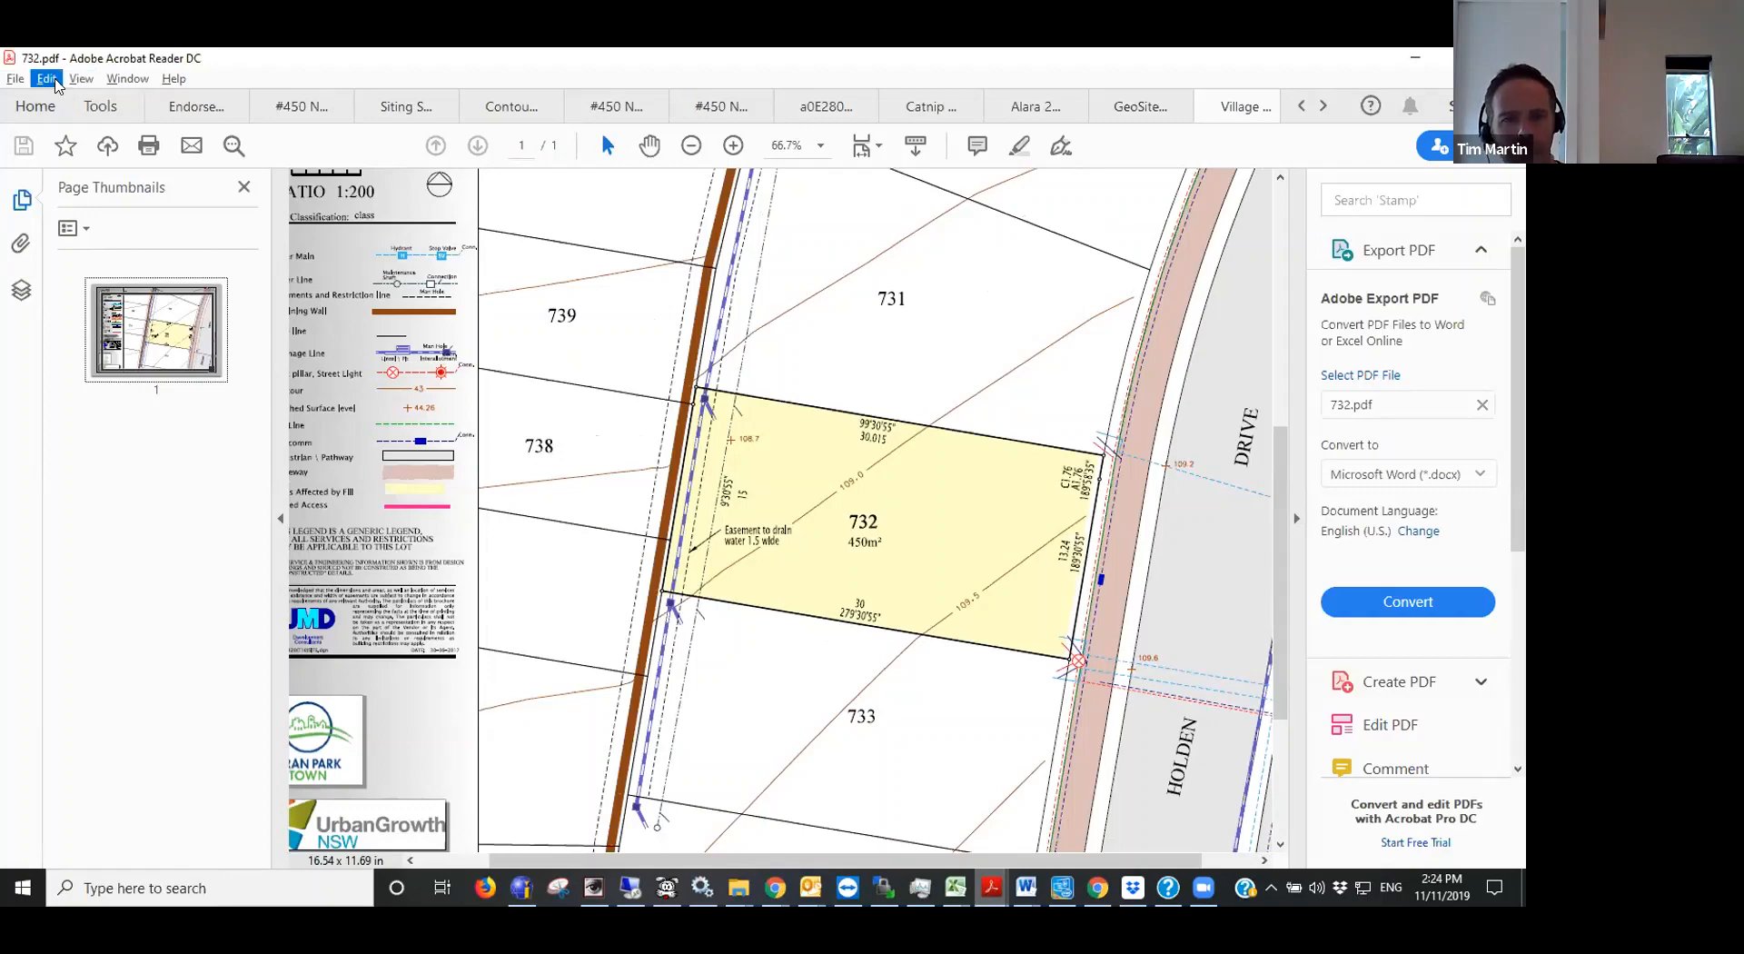
{"action": "left_click", "coordinate": [47, 79]}
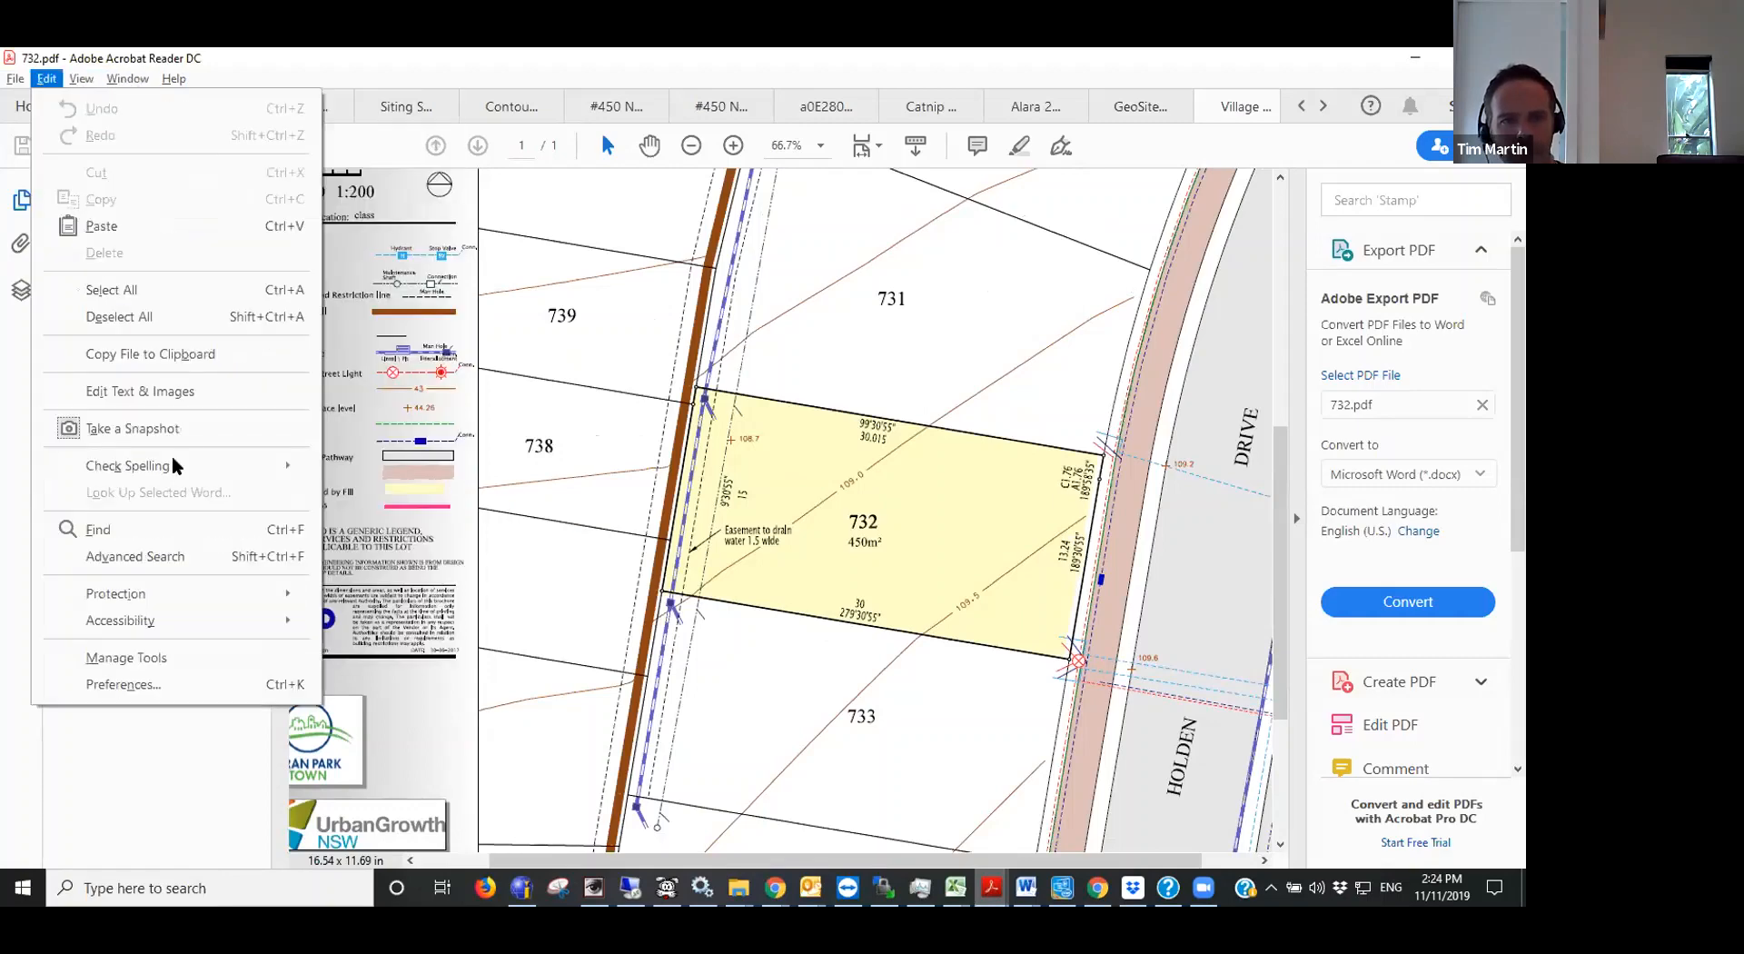
{"action": "left_click", "coordinate": [137, 428]}
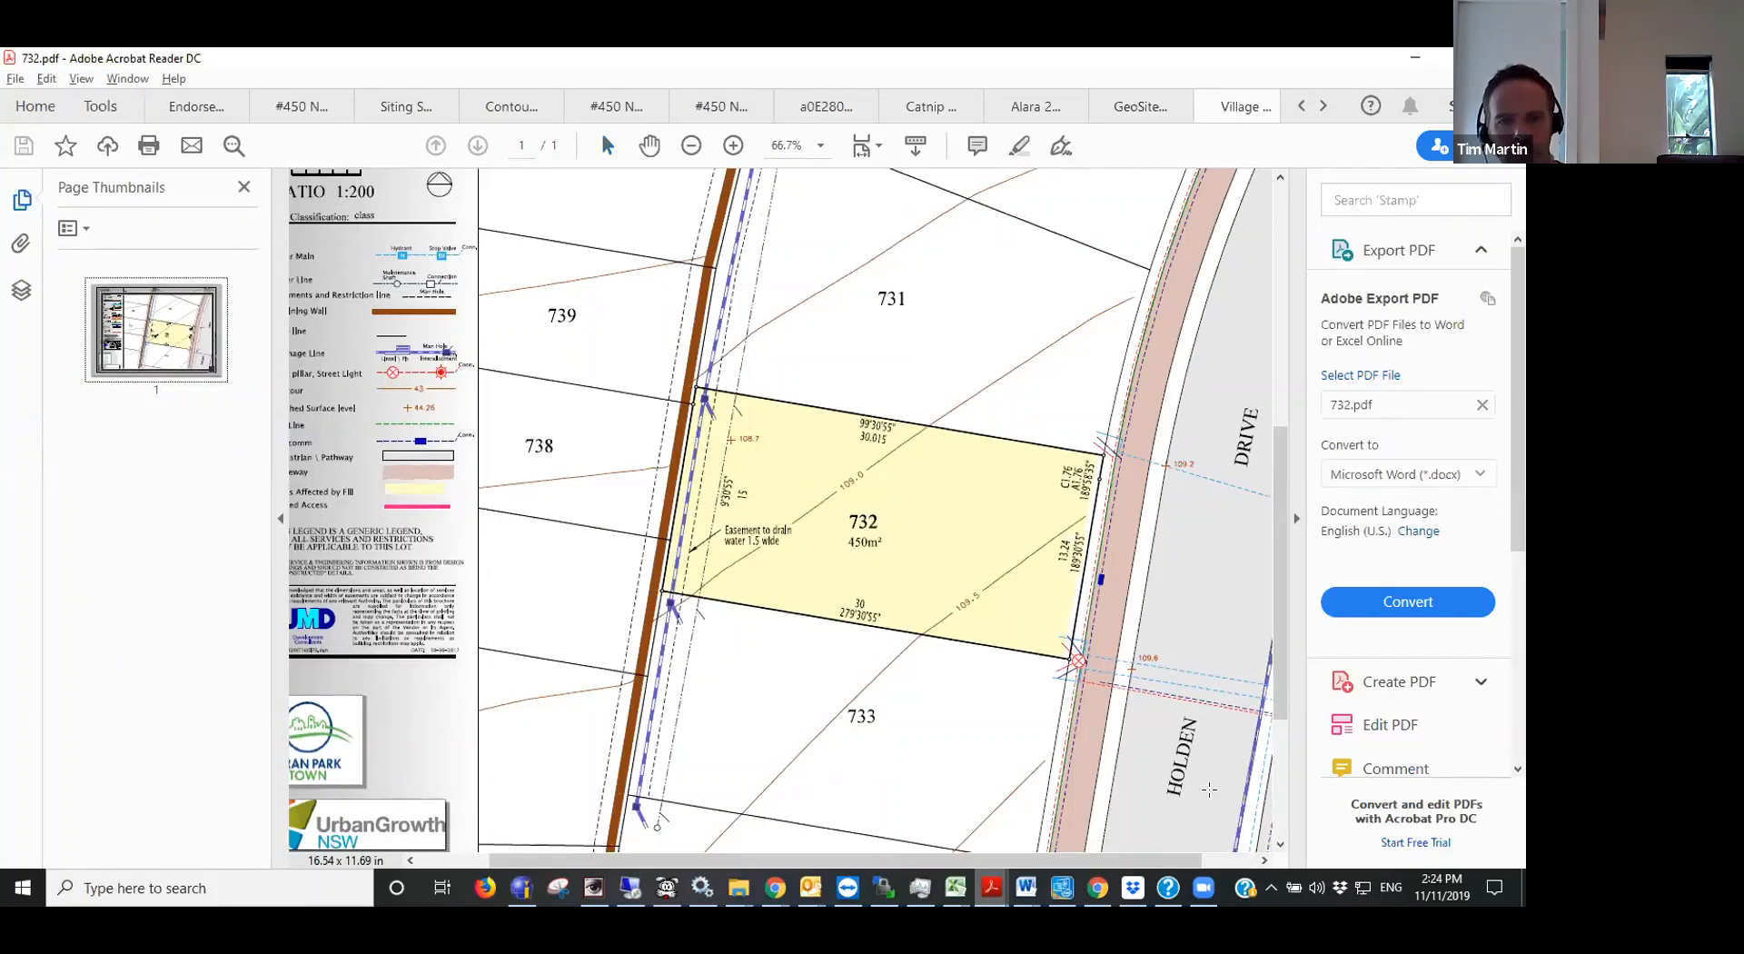
{"action": "left_click_drag", "start_coordinate": [607, 305], "coordinate": [1185, 732]}
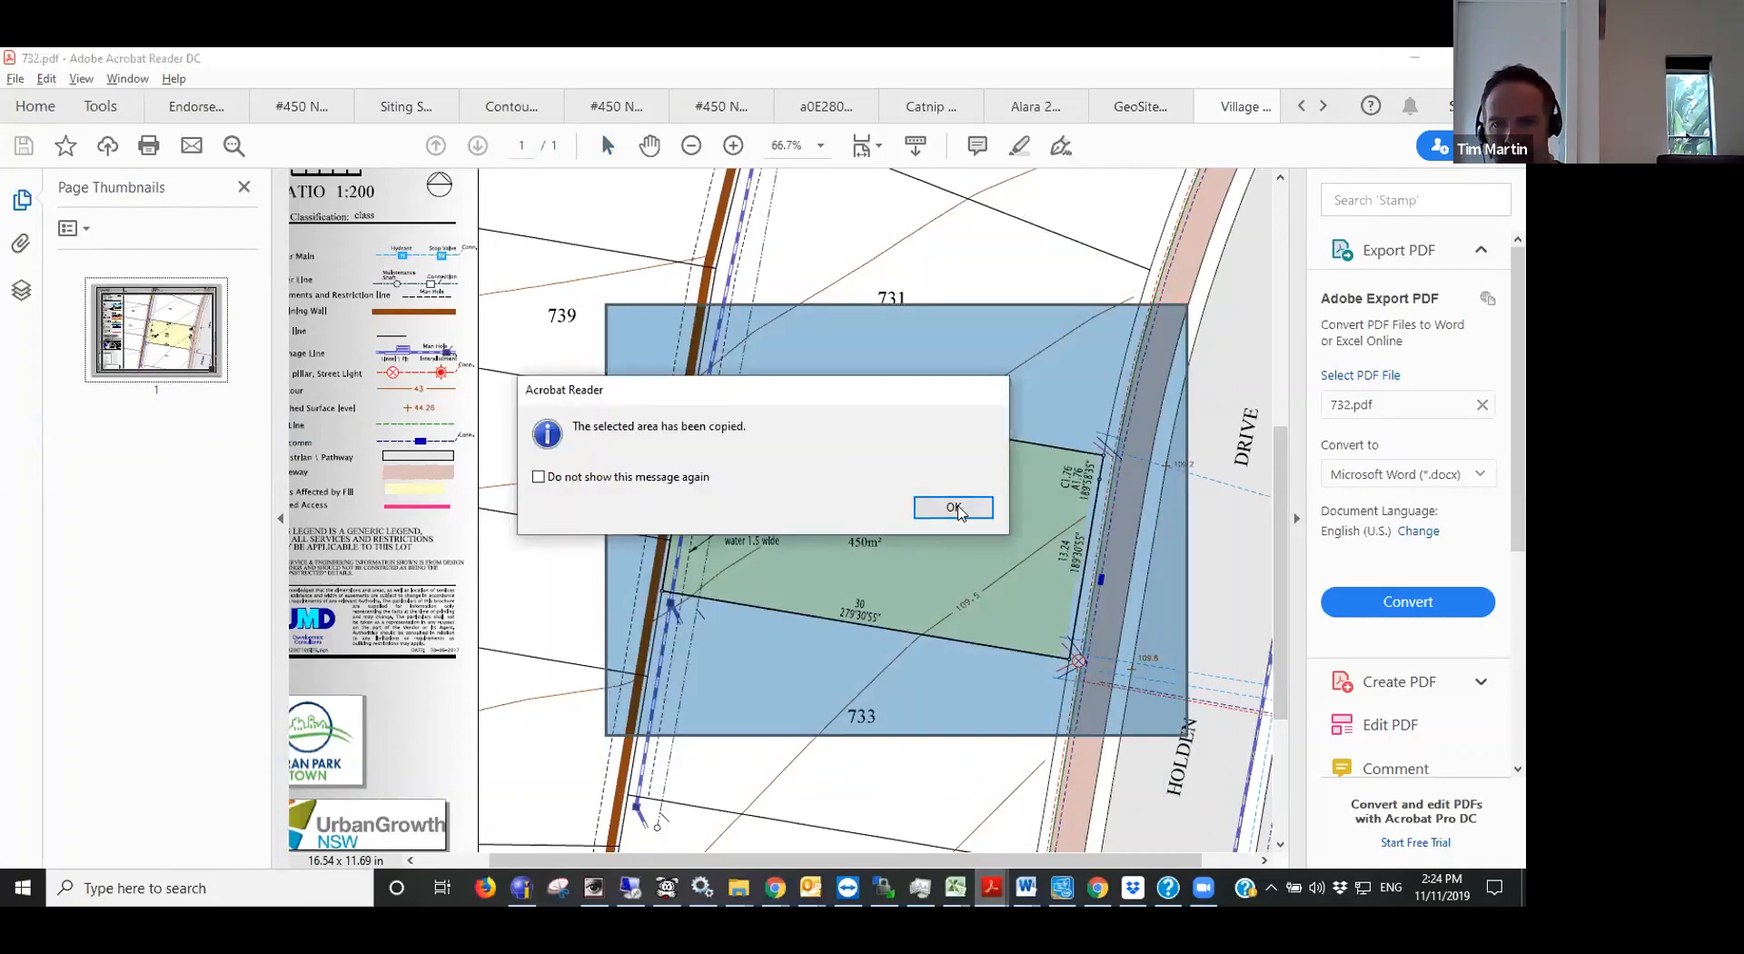
- Switch back to GeoSite IT and import the copied lot plan snapshot into the siting from the clipboard
{"action": "key", "text": "alt+Tab"}
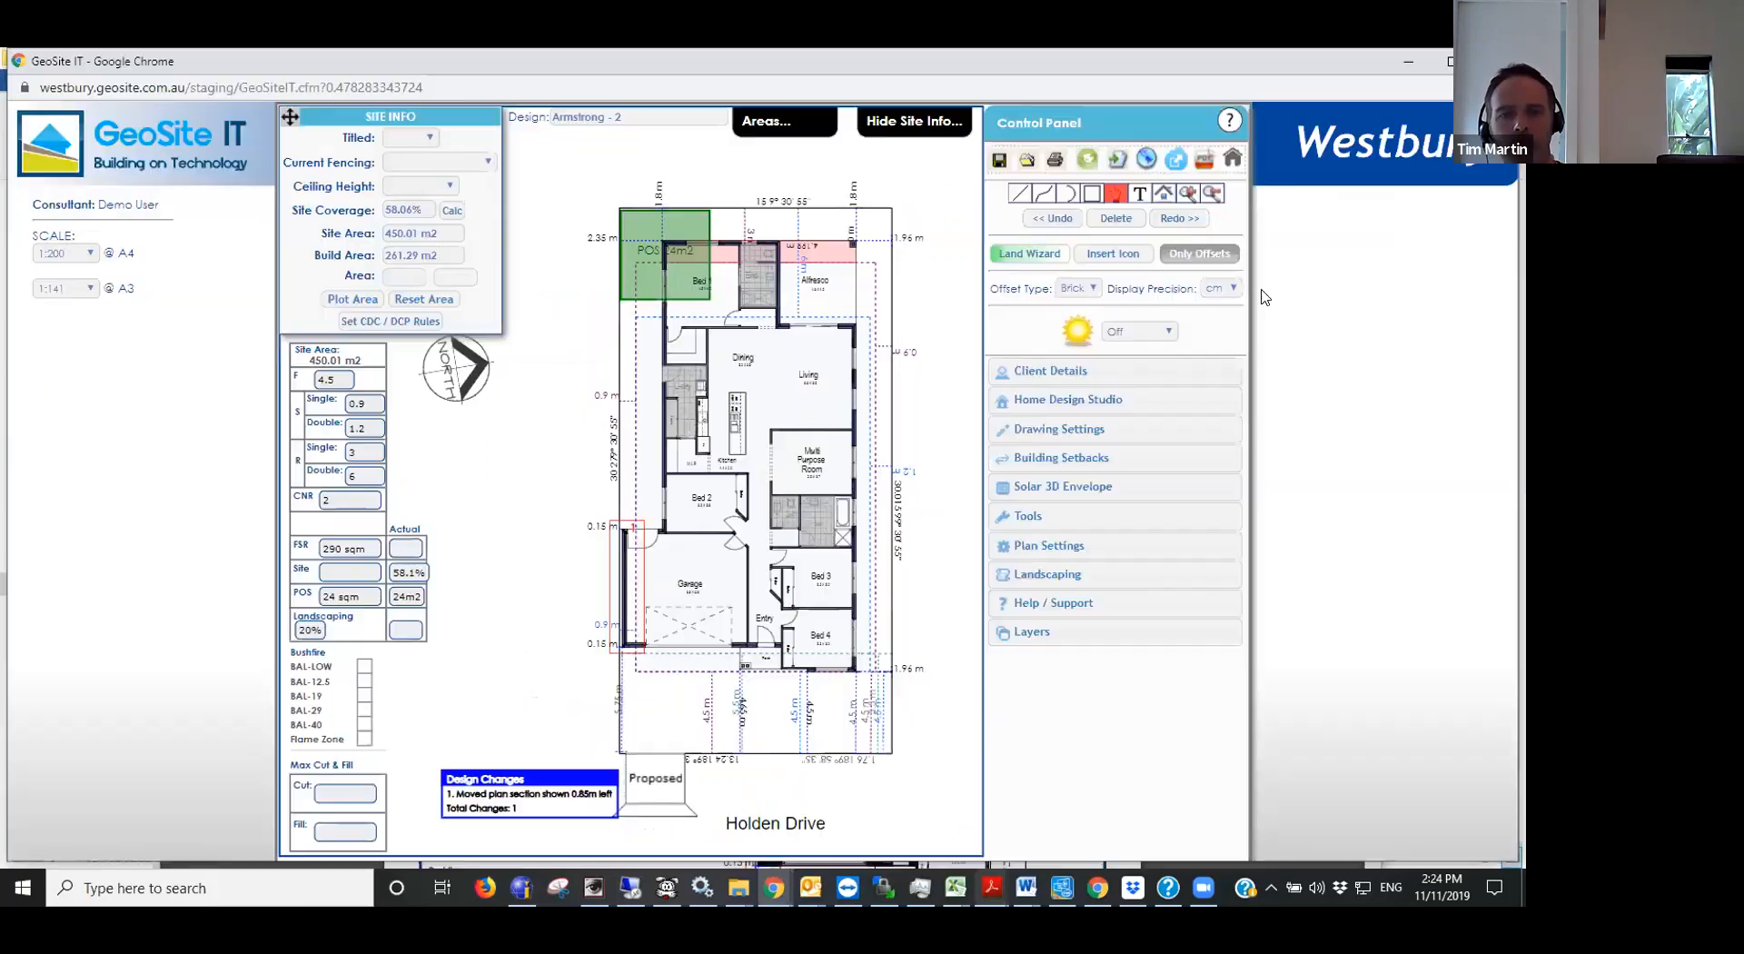
{"action": "left_click", "coordinate": [1200, 161]}
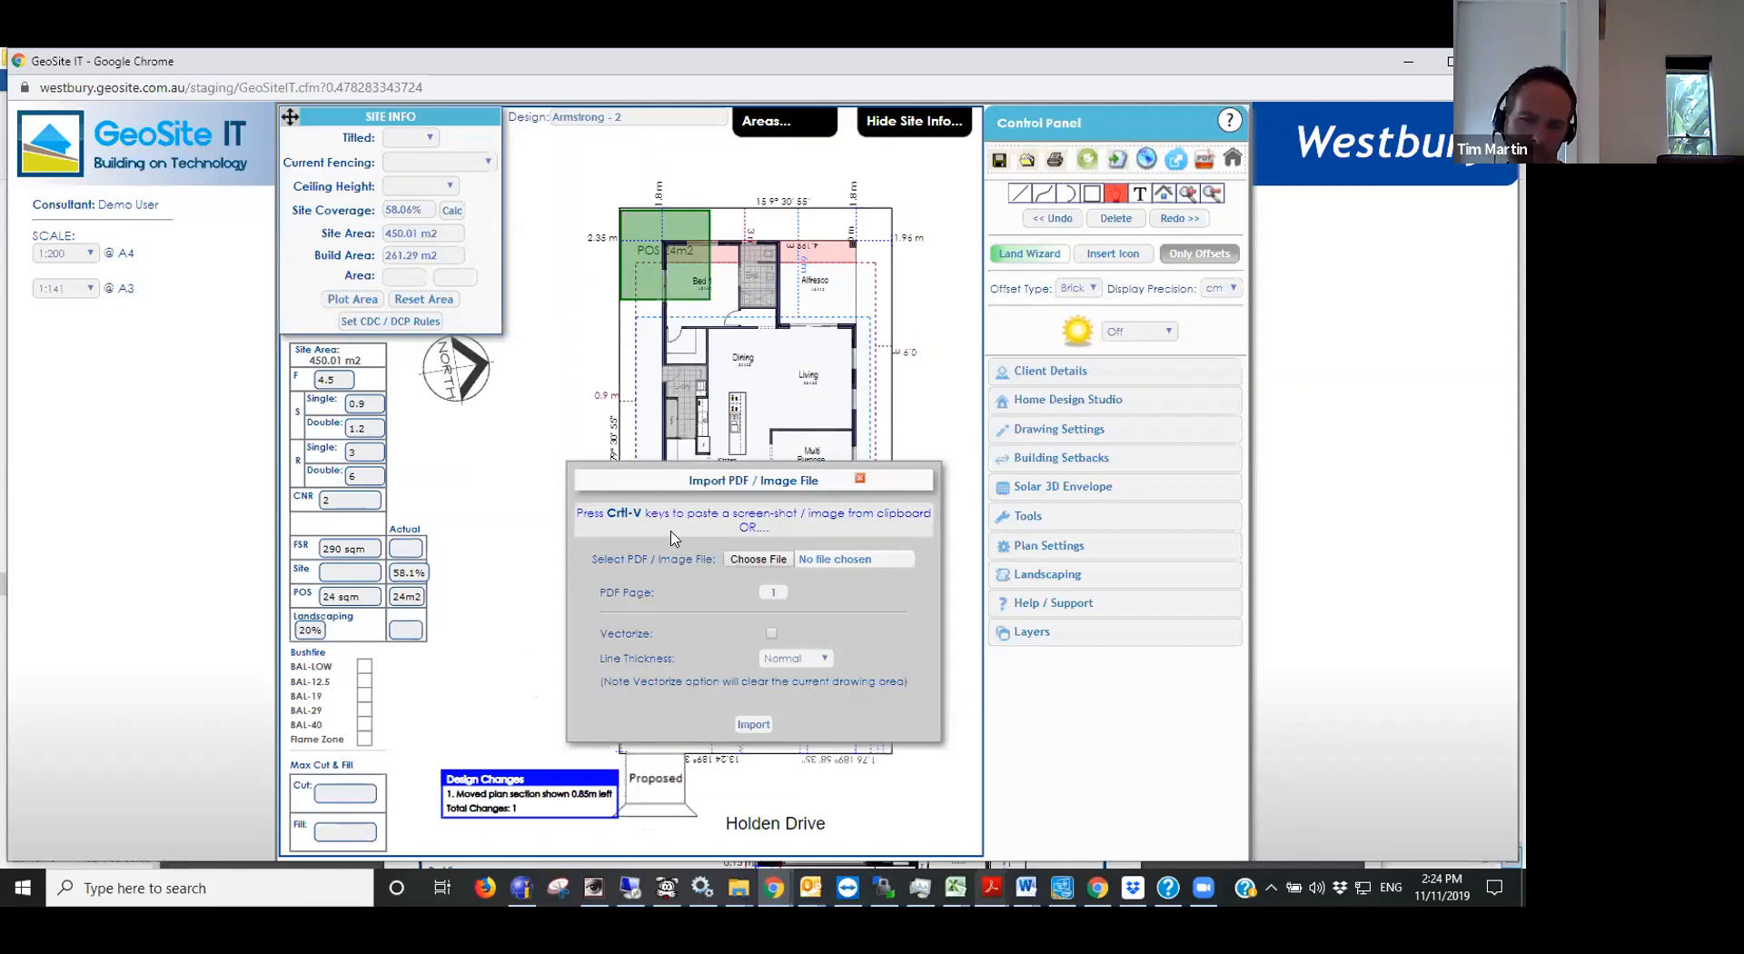
{"action": "key", "text": "ctrl+v"}
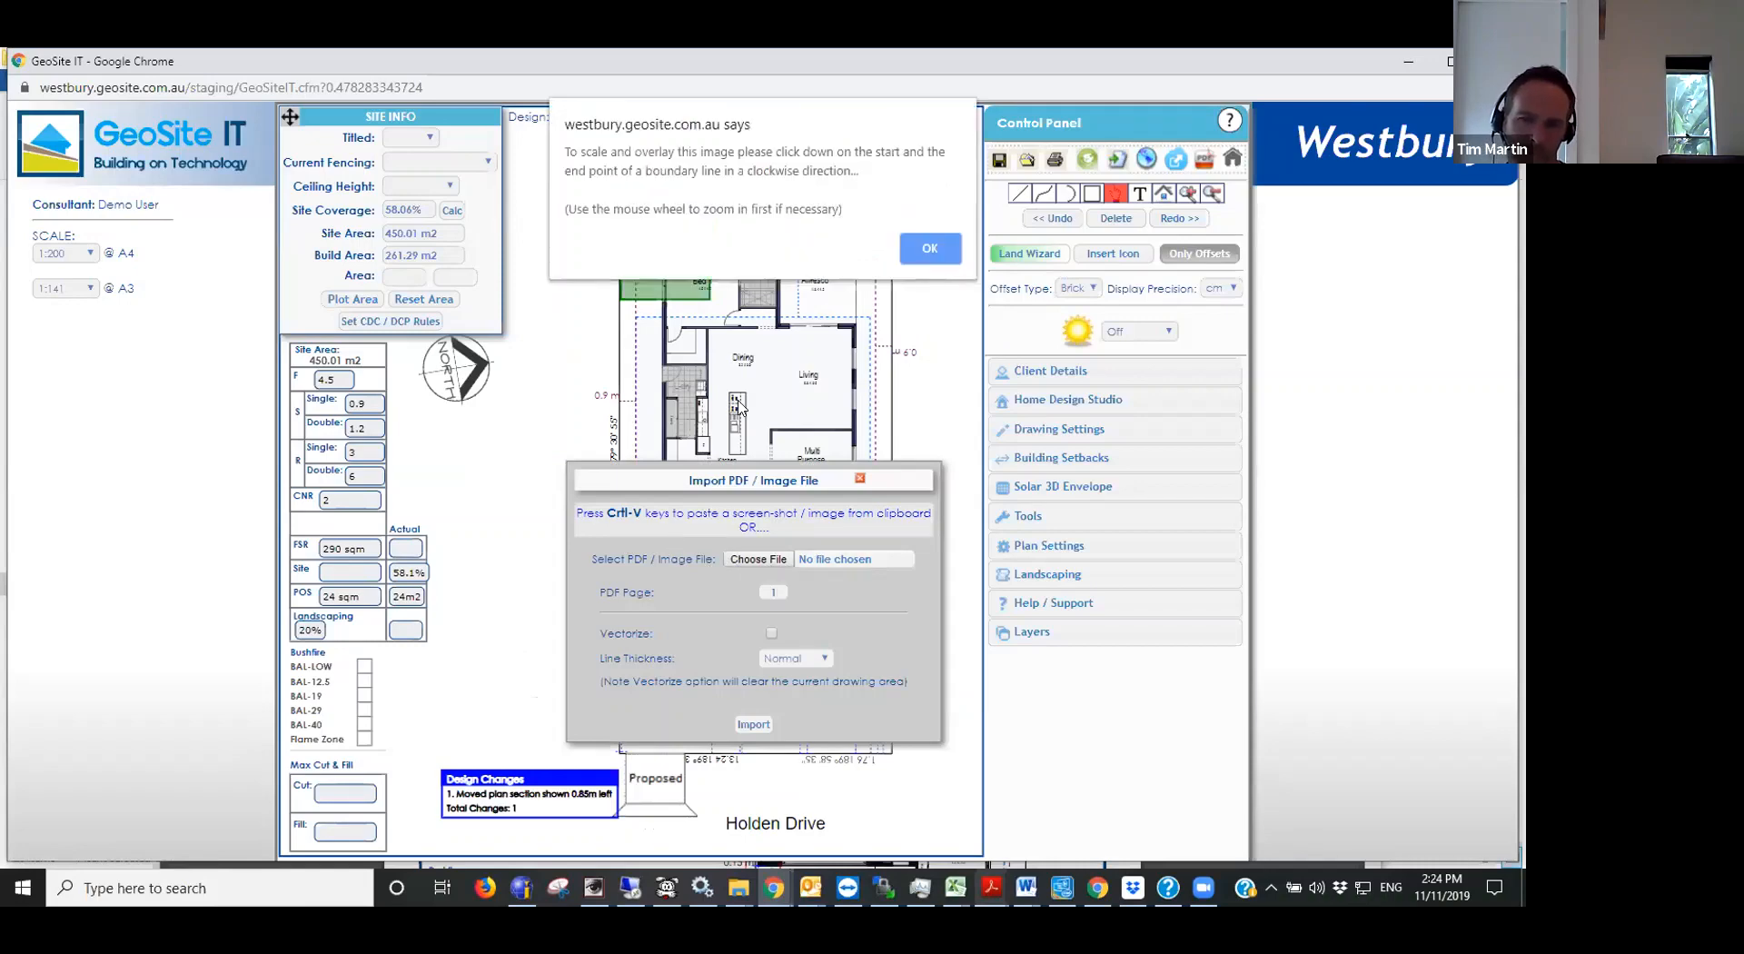
{"action": "left_click", "coordinate": [932, 254]}
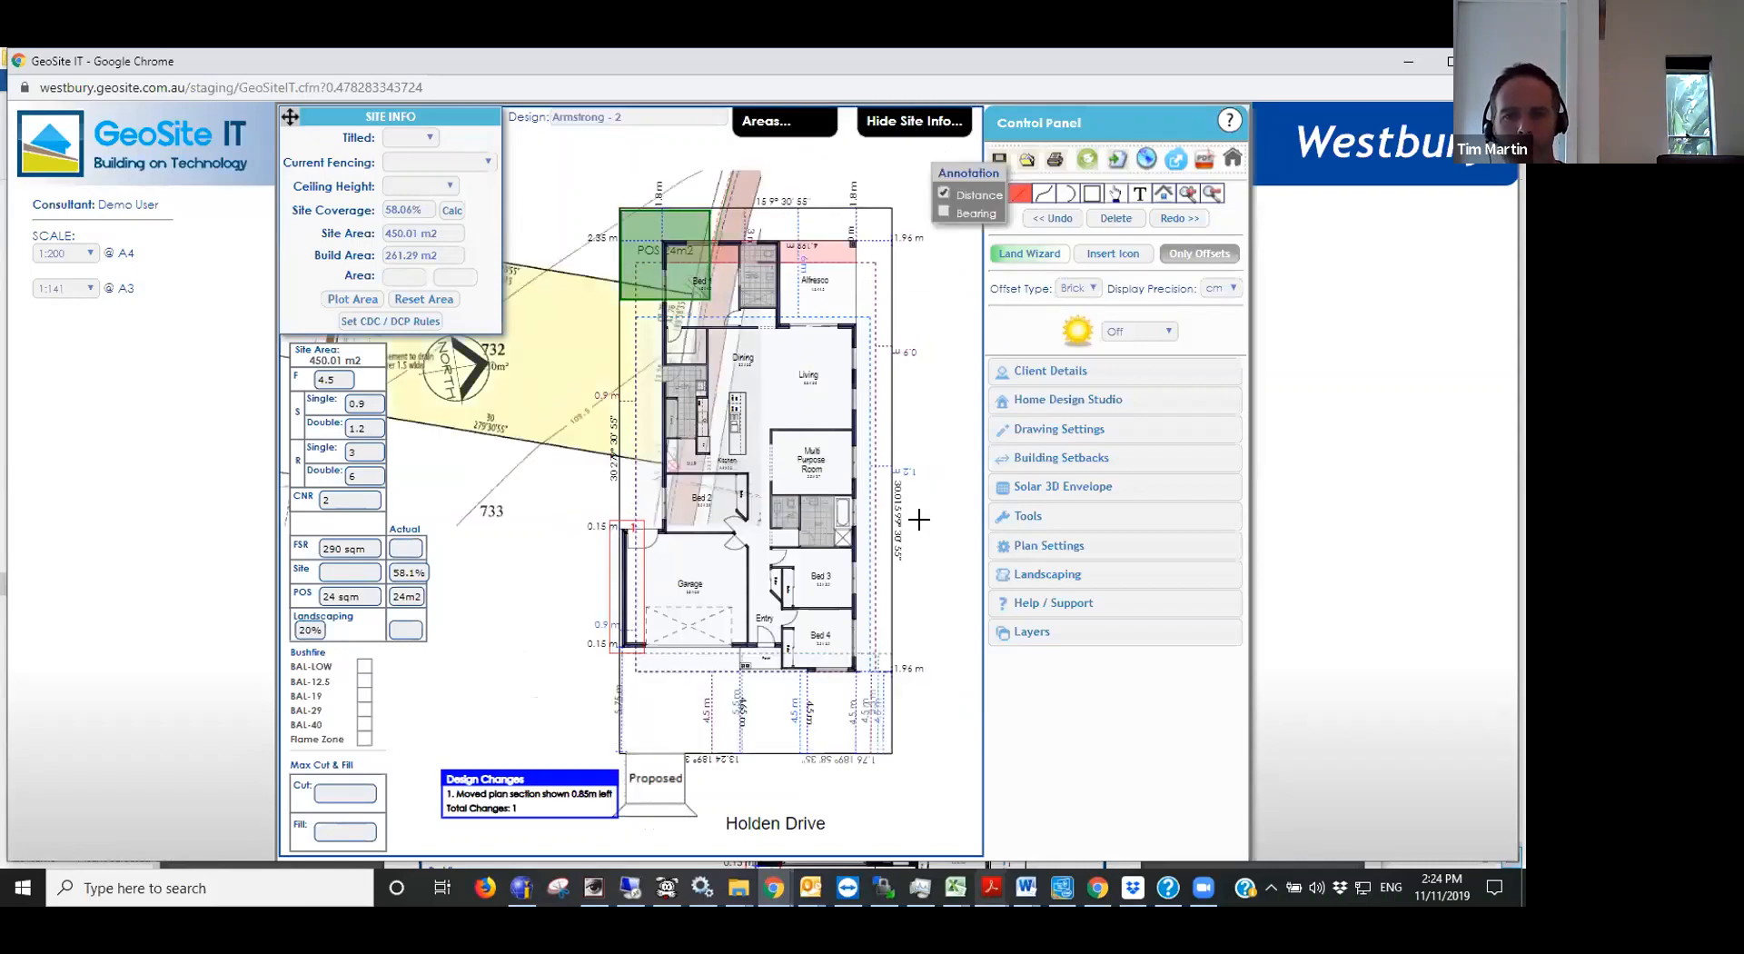
- Scale and overlay the snapshot by marking lot 732's 15 m rear boundary clockwise and matching it to the siting's rear boundary line
{"action": "scroll", "coordinate": [771, 513], "scroll_direction": "down", "scroll_amount": 1}
{"action": "scroll", "coordinate": [772, 514], "scroll_direction": "down", "scroll_amount": 3}
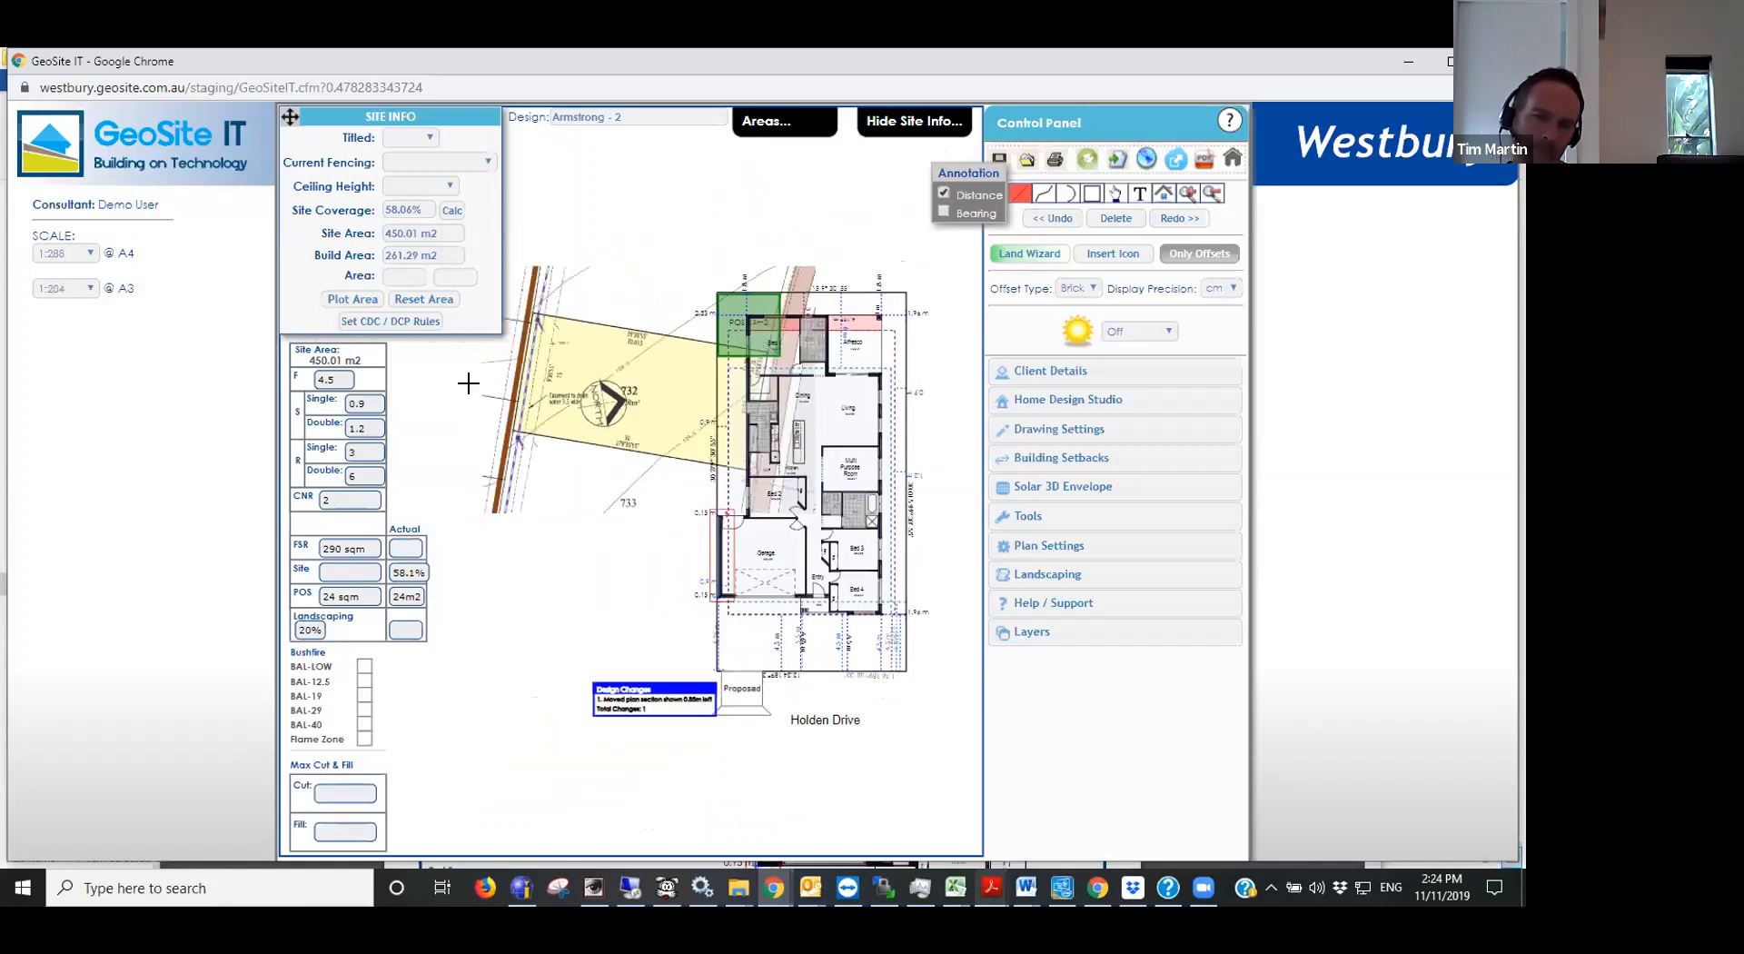
{"action": "scroll", "coordinate": [467, 383], "scroll_direction": "up", "scroll_amount": 2}
{"action": "scroll", "coordinate": [450, 420], "scroll_direction": "down", "scroll_amount": 1}
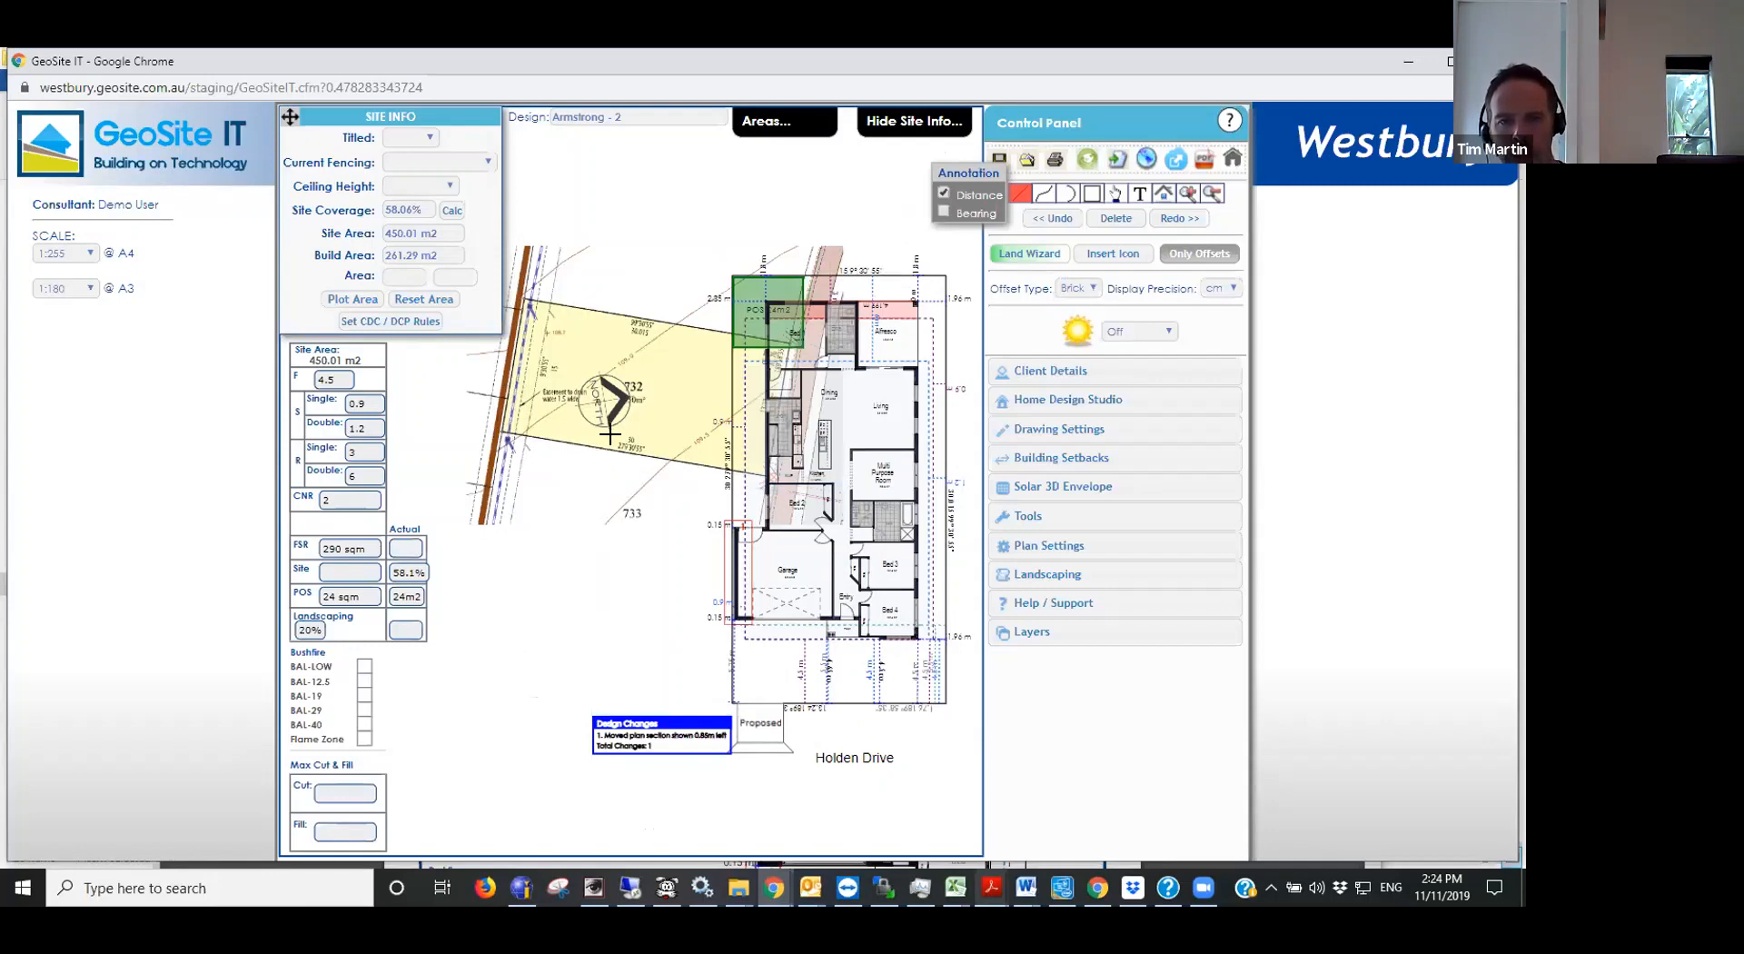
{"action": "left_click", "coordinate": [498, 429]}
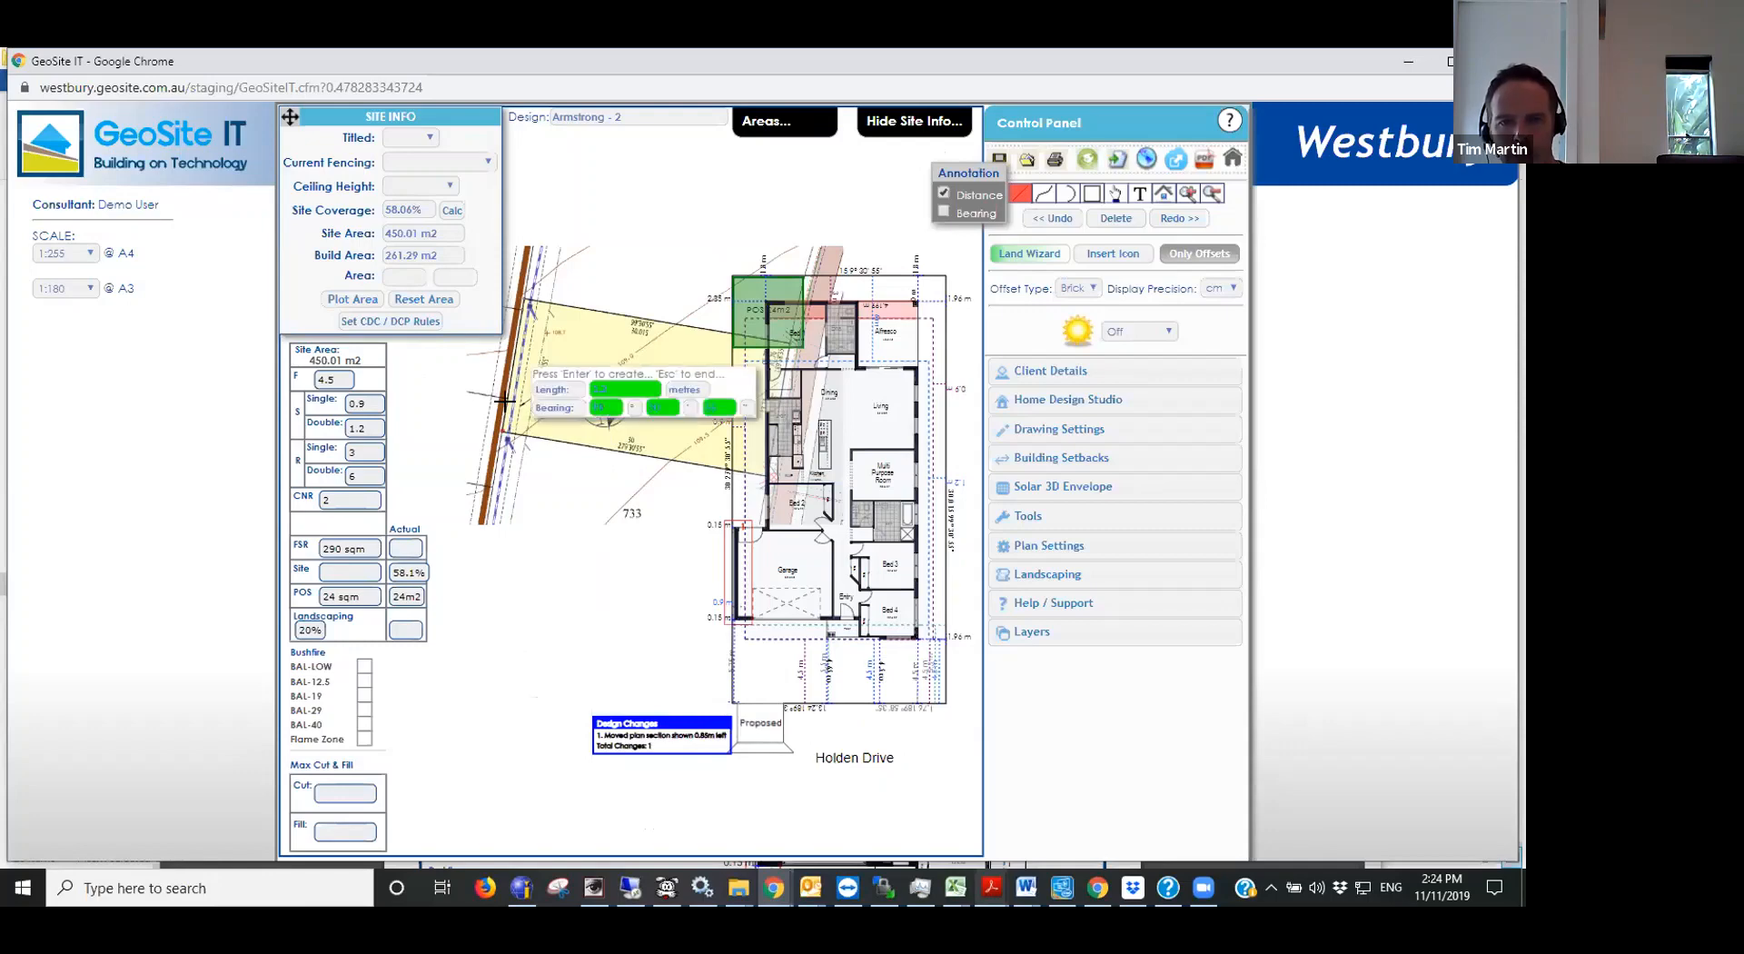
{"action": "left_click", "coordinate": [518, 300]}
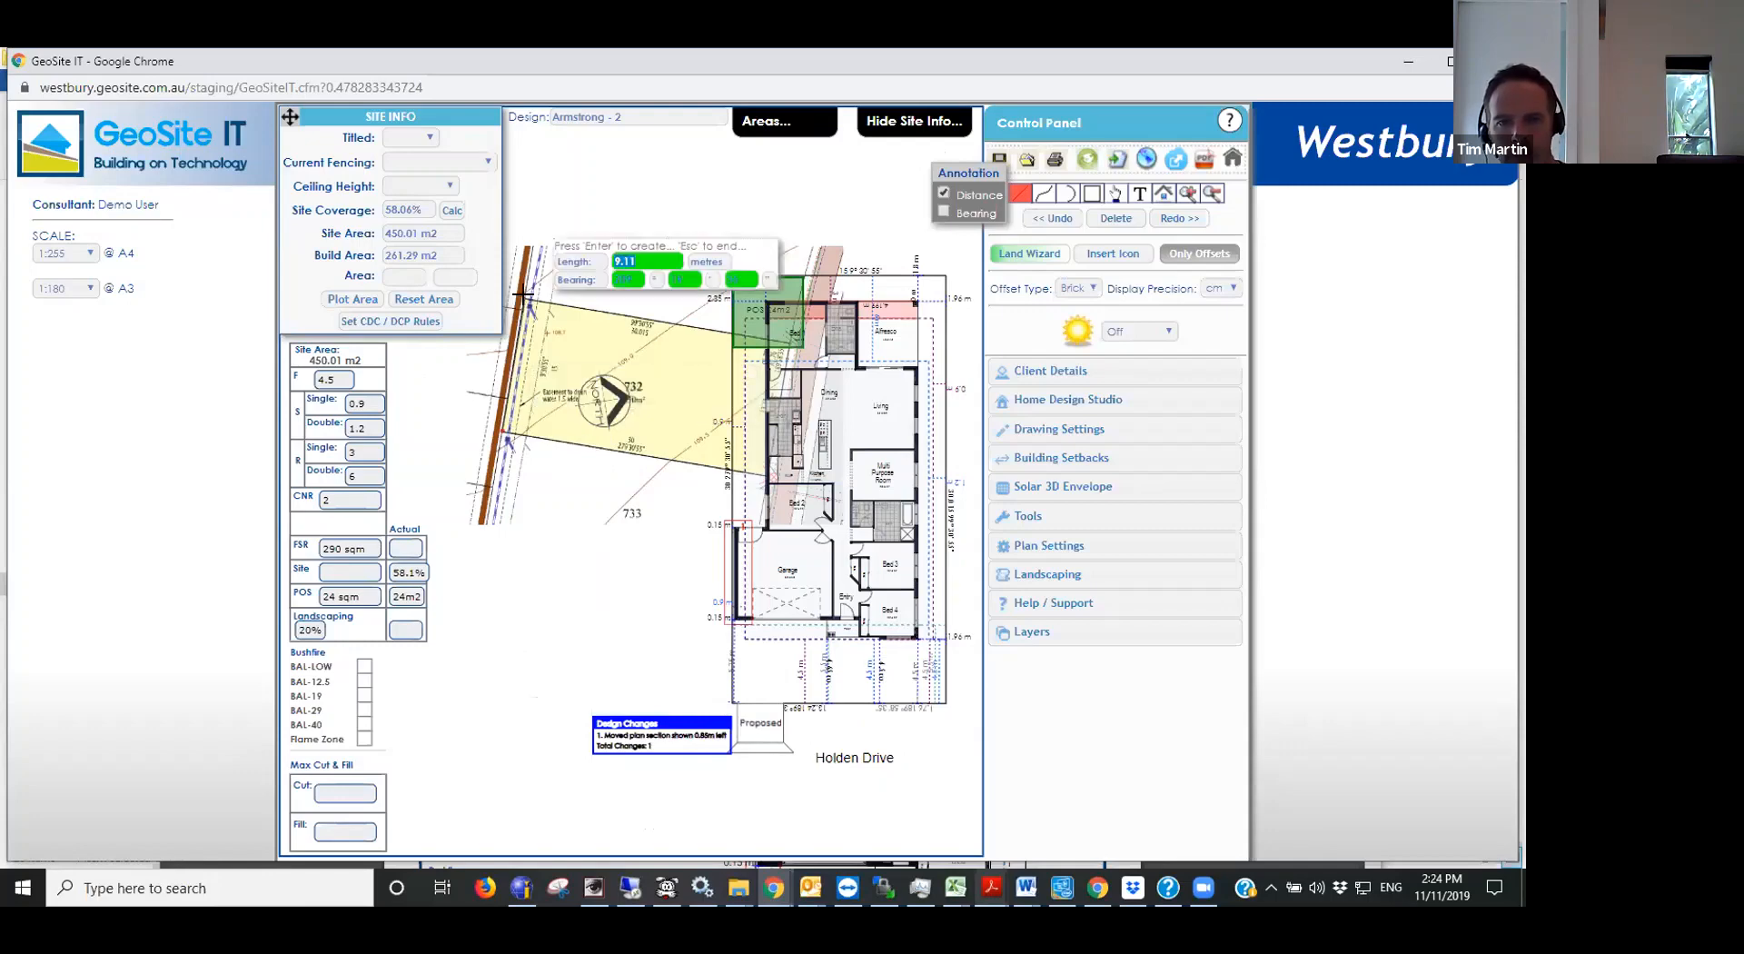
{"action": "key", "text": "Return"}
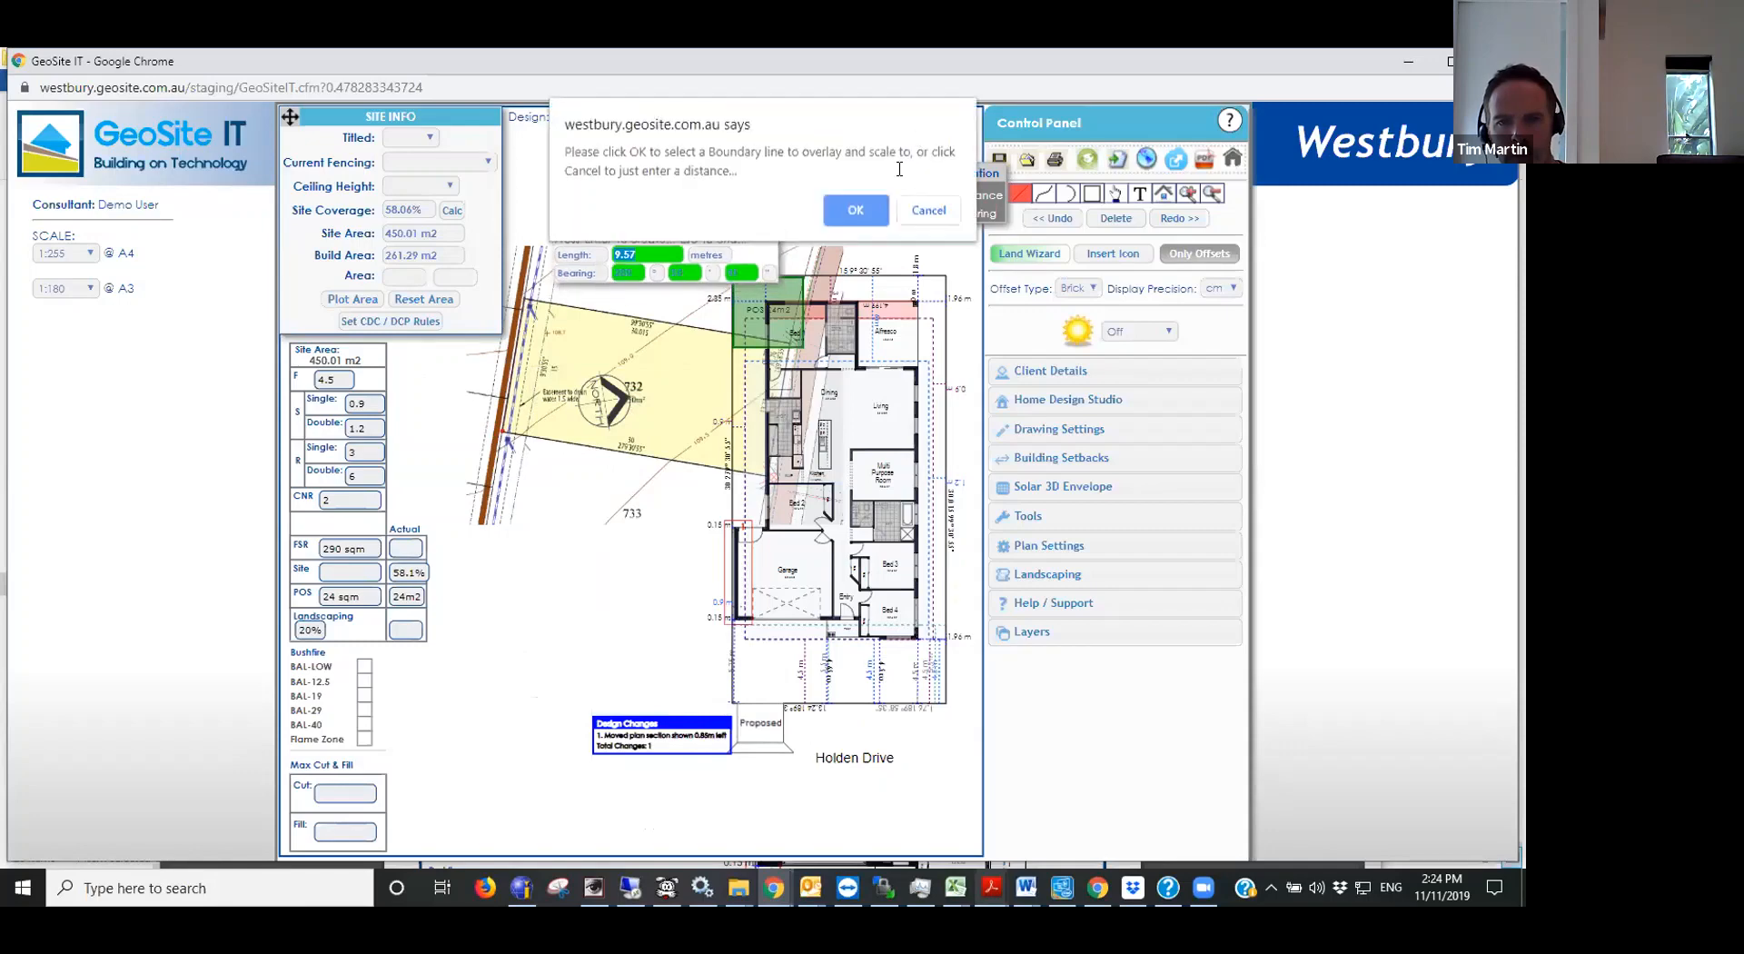
{"action": "left_click", "coordinate": [859, 212]}
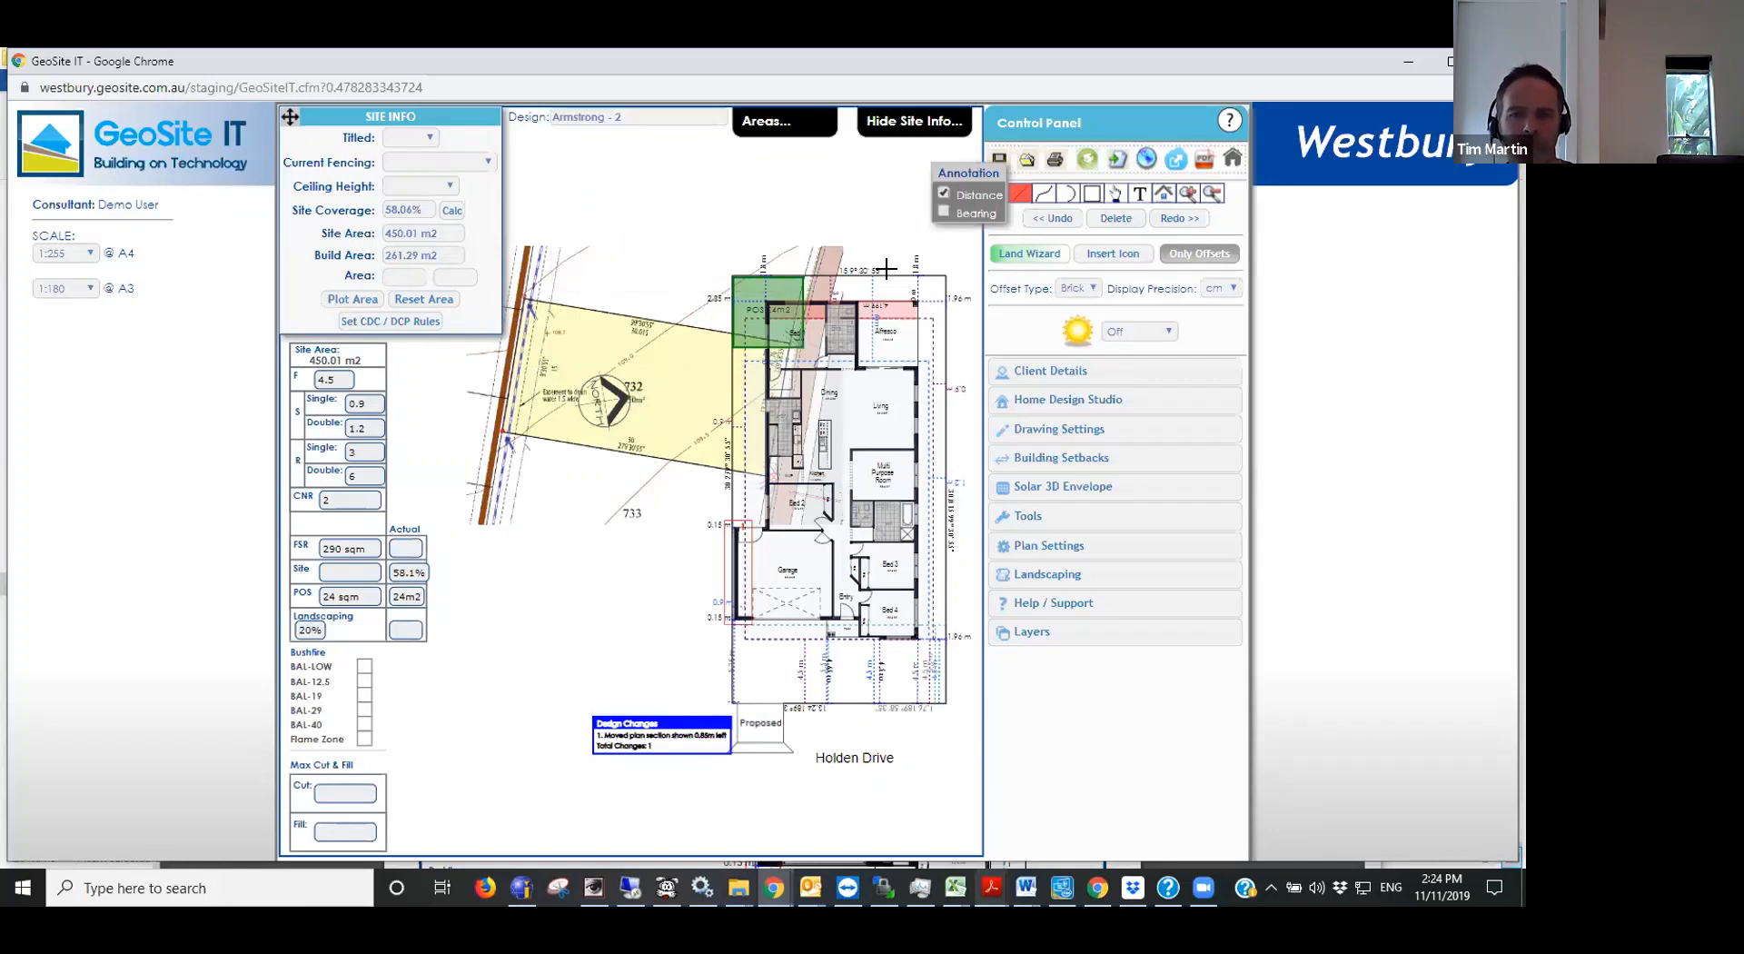
{"action": "left_click", "coordinate": [902, 274]}
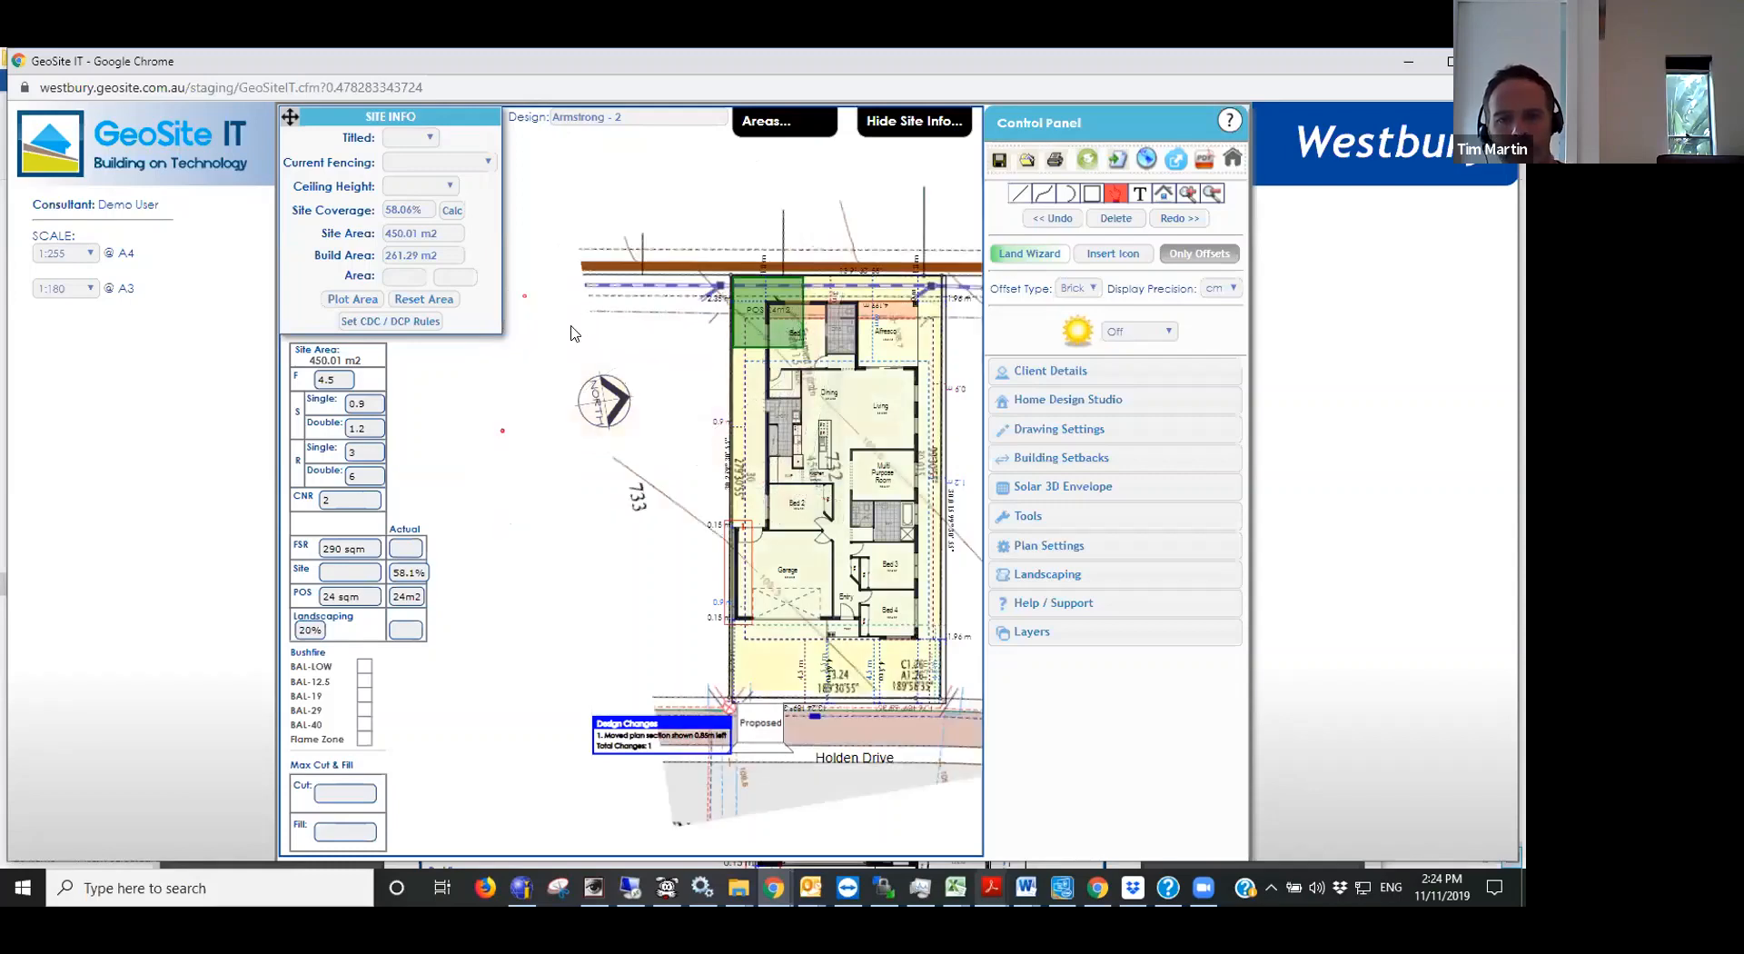
- Open the properties of the imported plan image and fine-tune its position and scale to fit the drawn lot
{"action": "scroll", "coordinate": [774, 400], "scroll_direction": "up", "scroll_amount": 3}
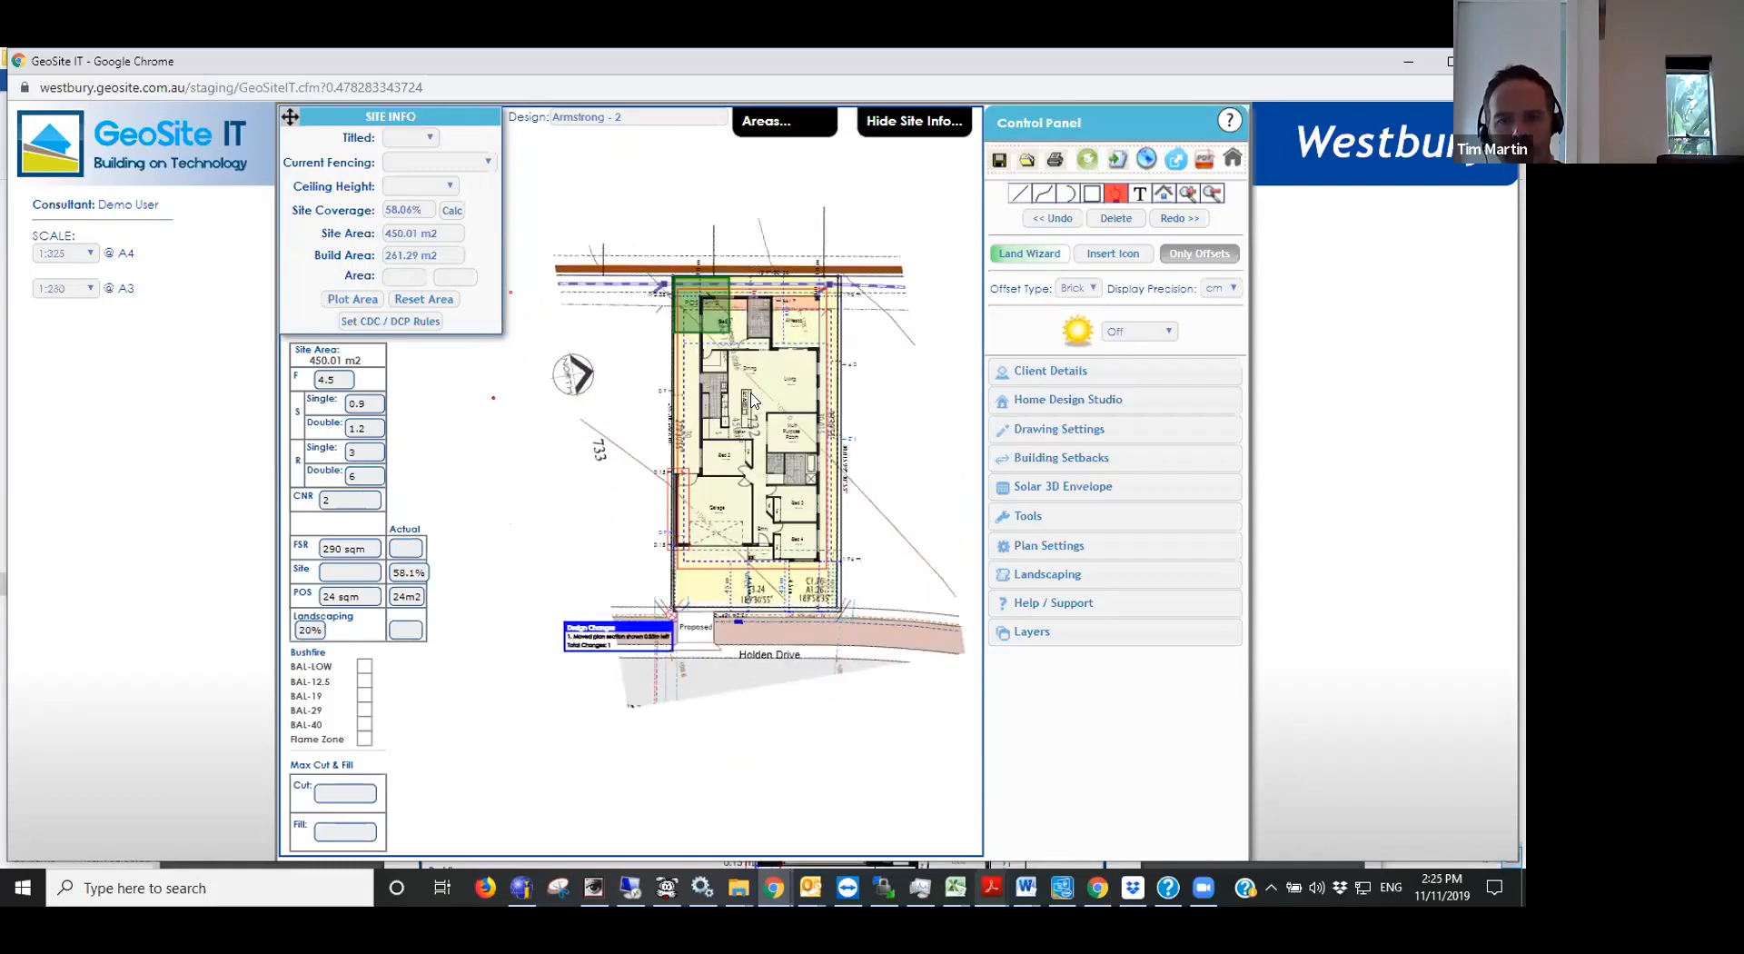
{"action": "scroll", "coordinate": [763, 425], "scroll_direction": "up", "scroll_amount": 2}
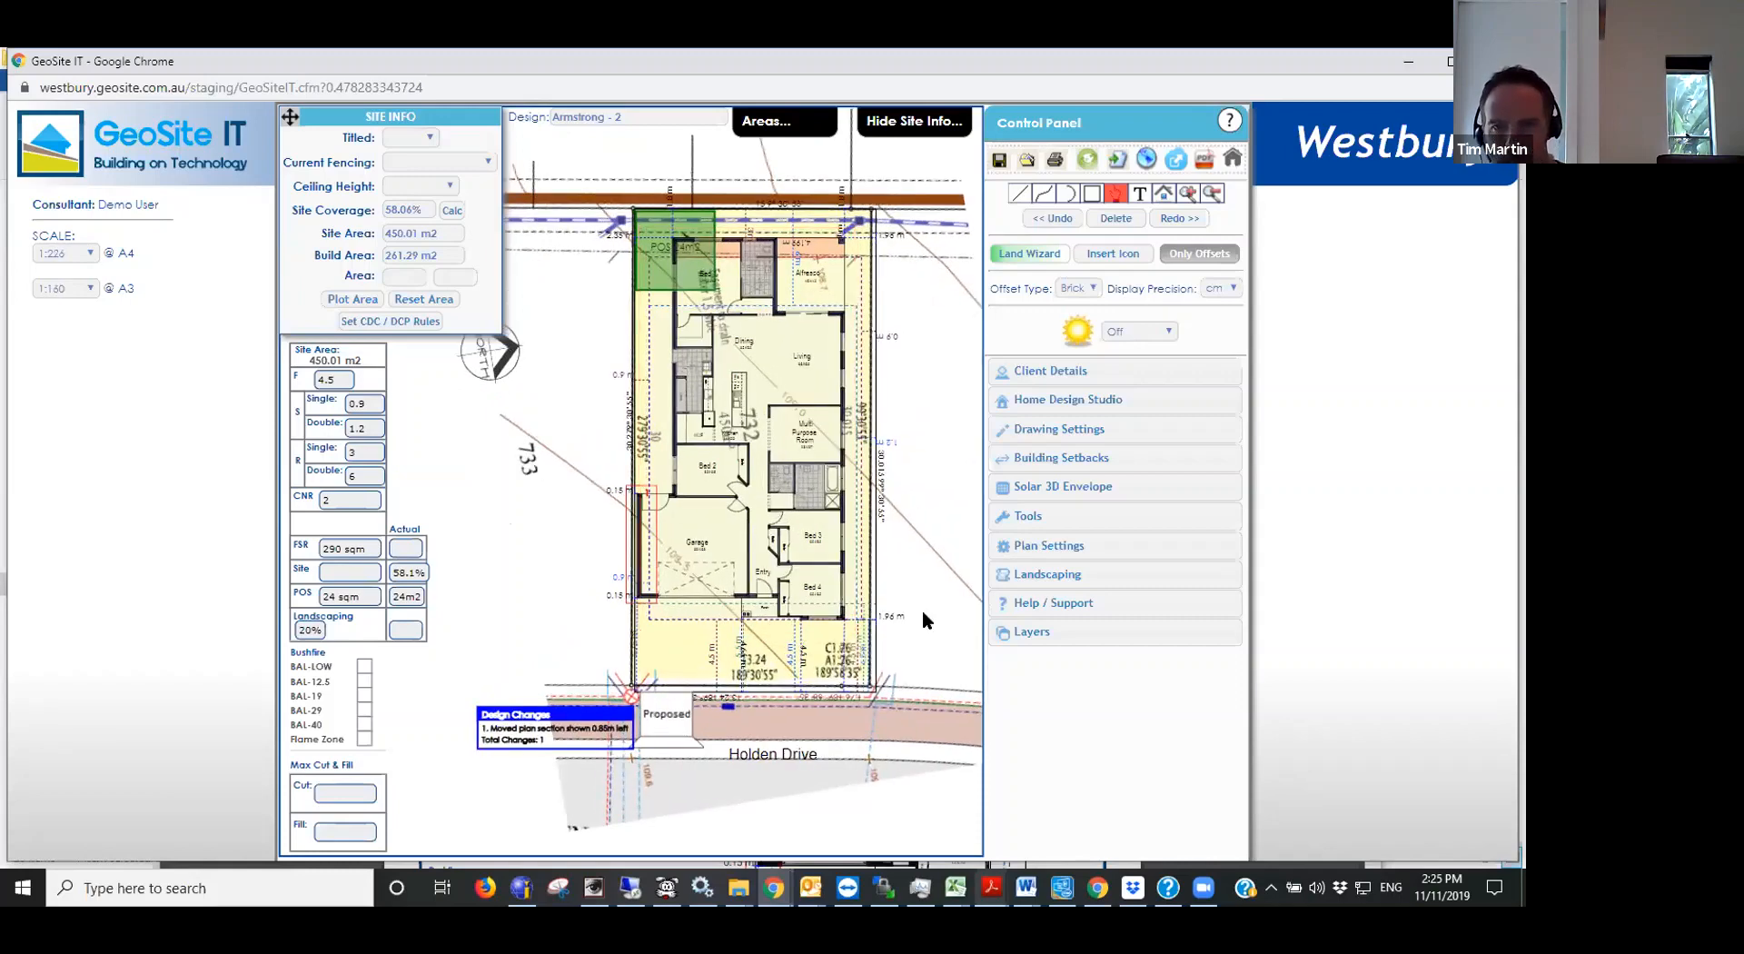
{"action": "scroll", "coordinate": [879, 486], "scroll_direction": "down", "scroll_amount": 1}
{"action": "left_click", "coordinate": [892, 474]}
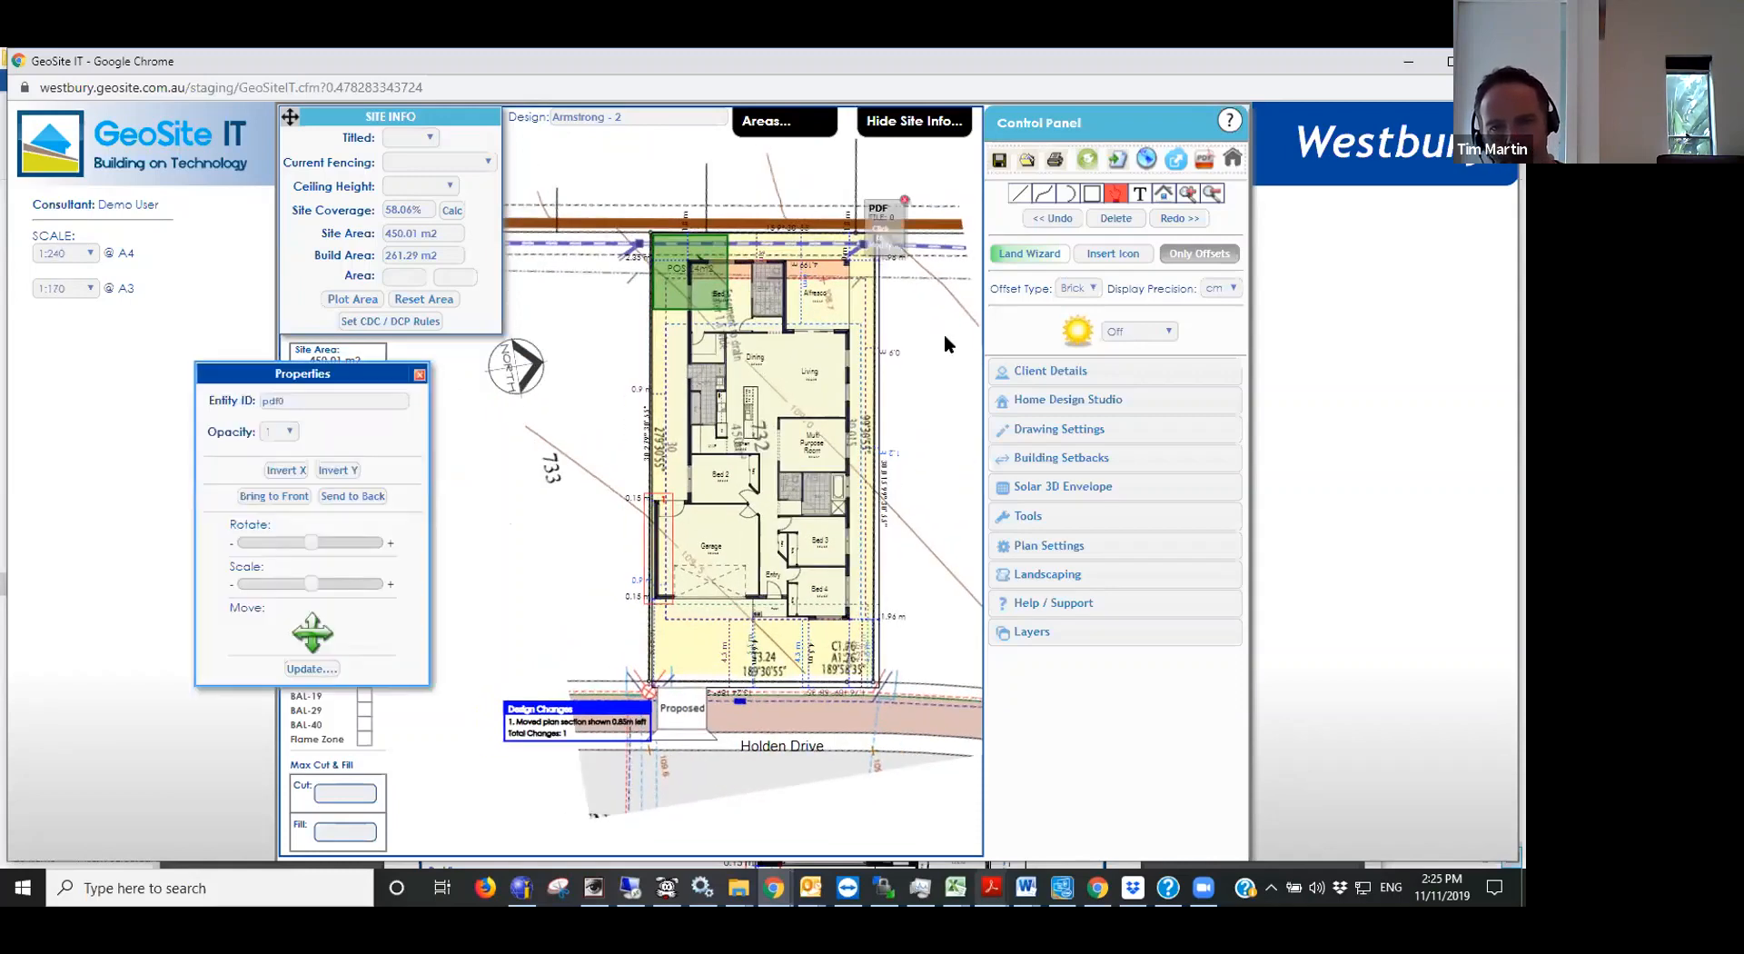
{"action": "left_click", "coordinate": [308, 646]}
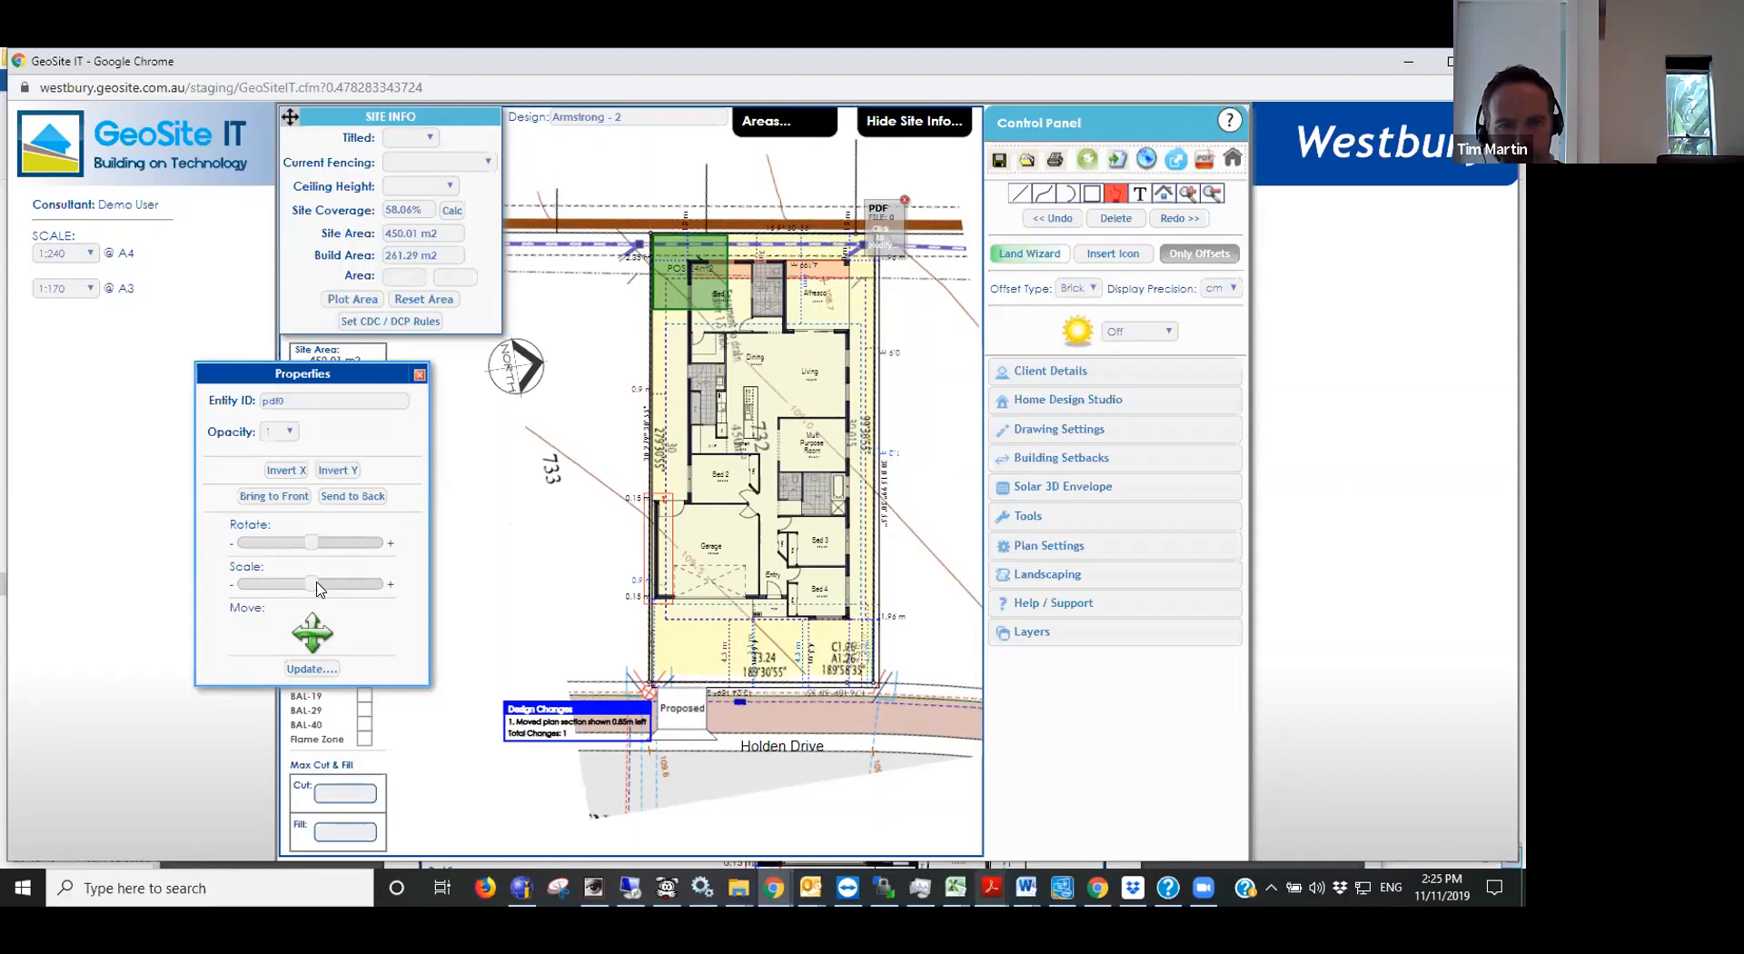
{"action": "key", "text": "Right"}
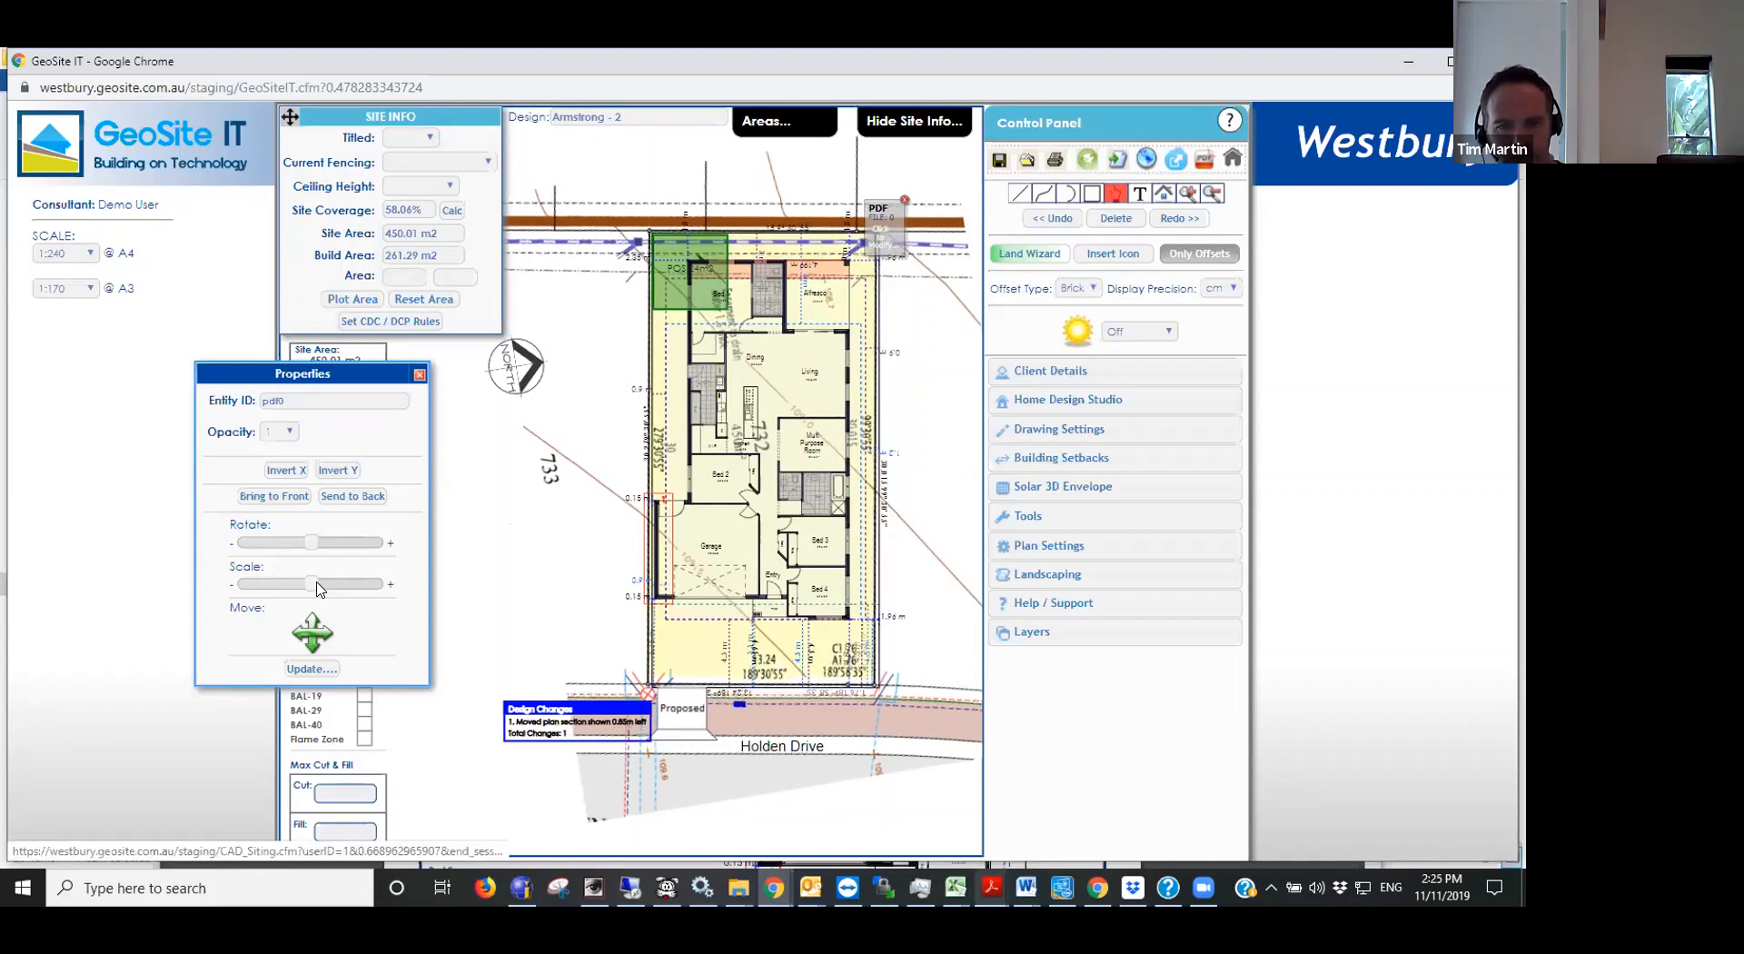
{"action": "key", "text": "Right"}
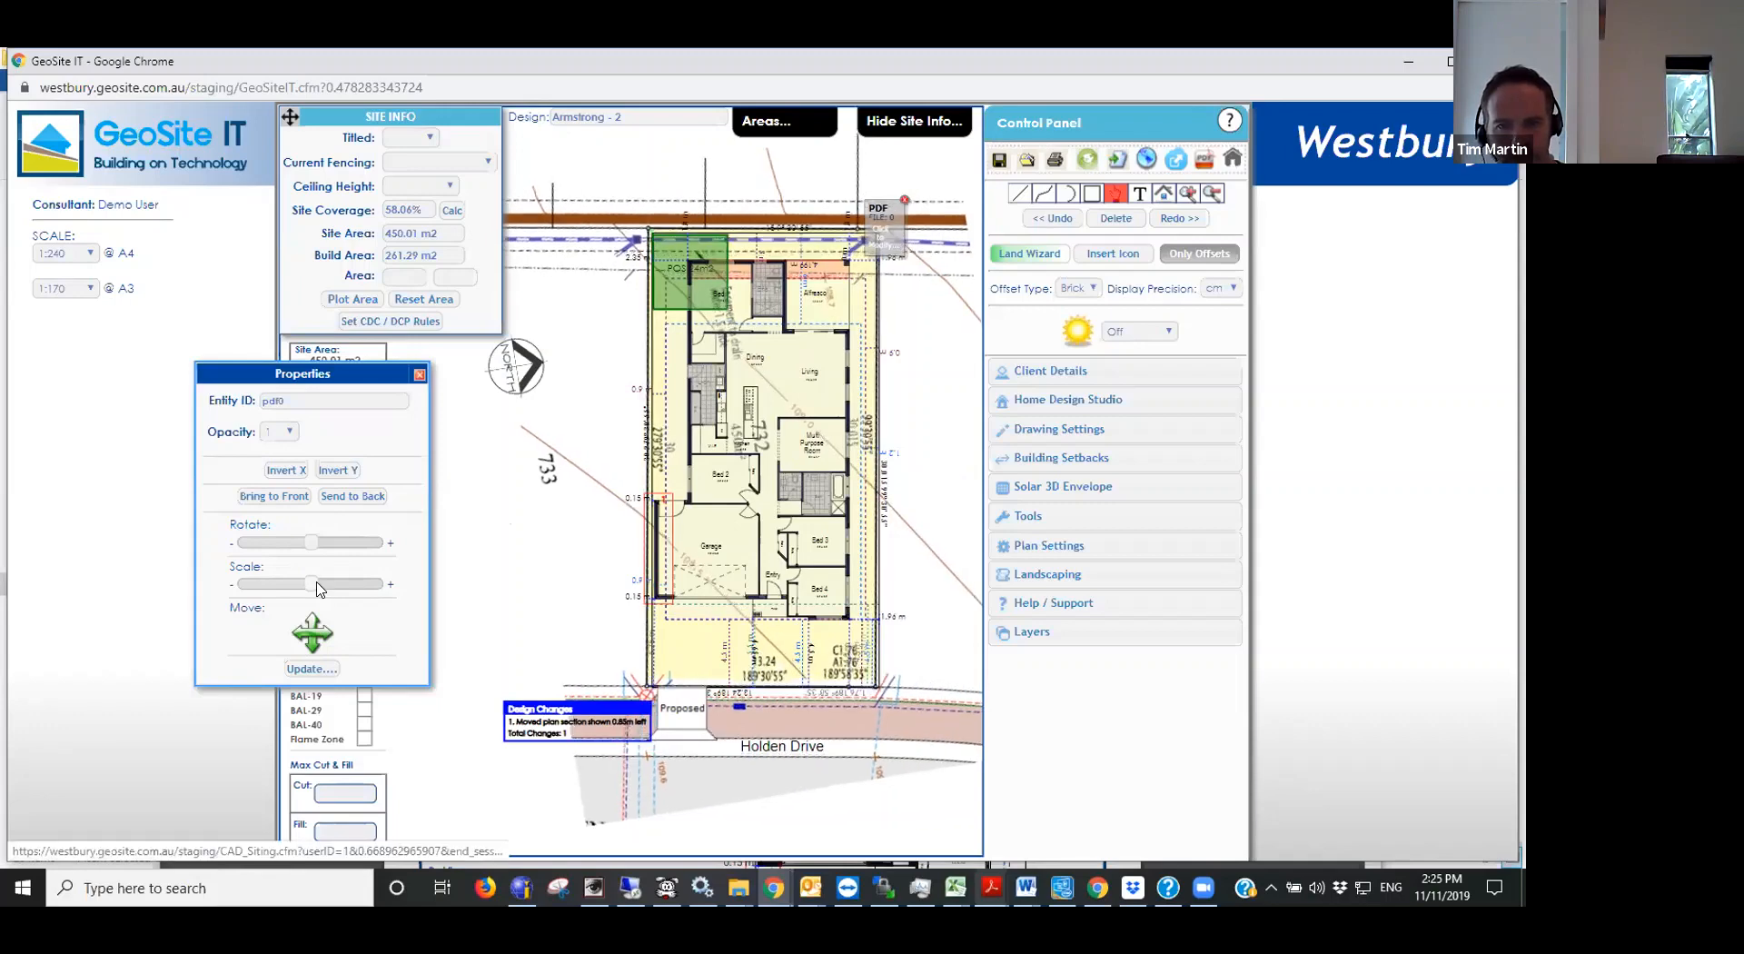
- Nudge the plan image sideways into line with the siting's boundaries, then close its properties and dismiss its PDF tag
{"action": "left_click", "coordinate": [325, 631]}
{"action": "left_click", "coordinate": [325, 636]}
{"action": "left_click", "coordinate": [325, 636]}
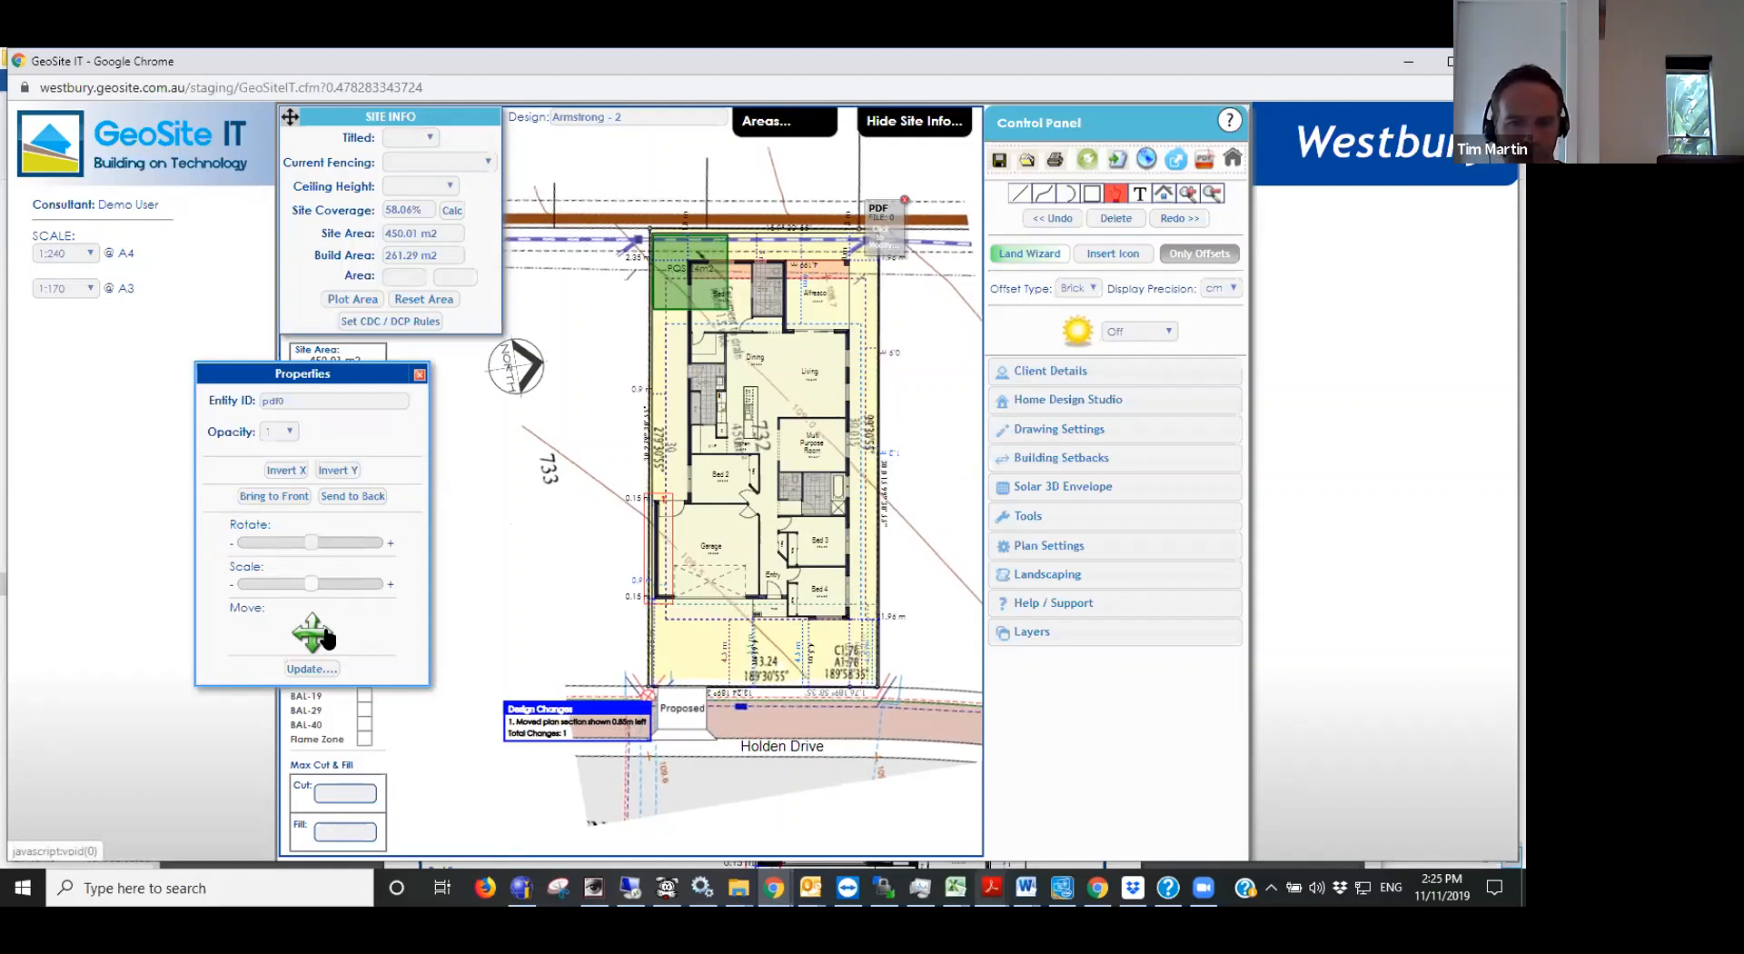
{"action": "left_click", "coordinate": [325, 636]}
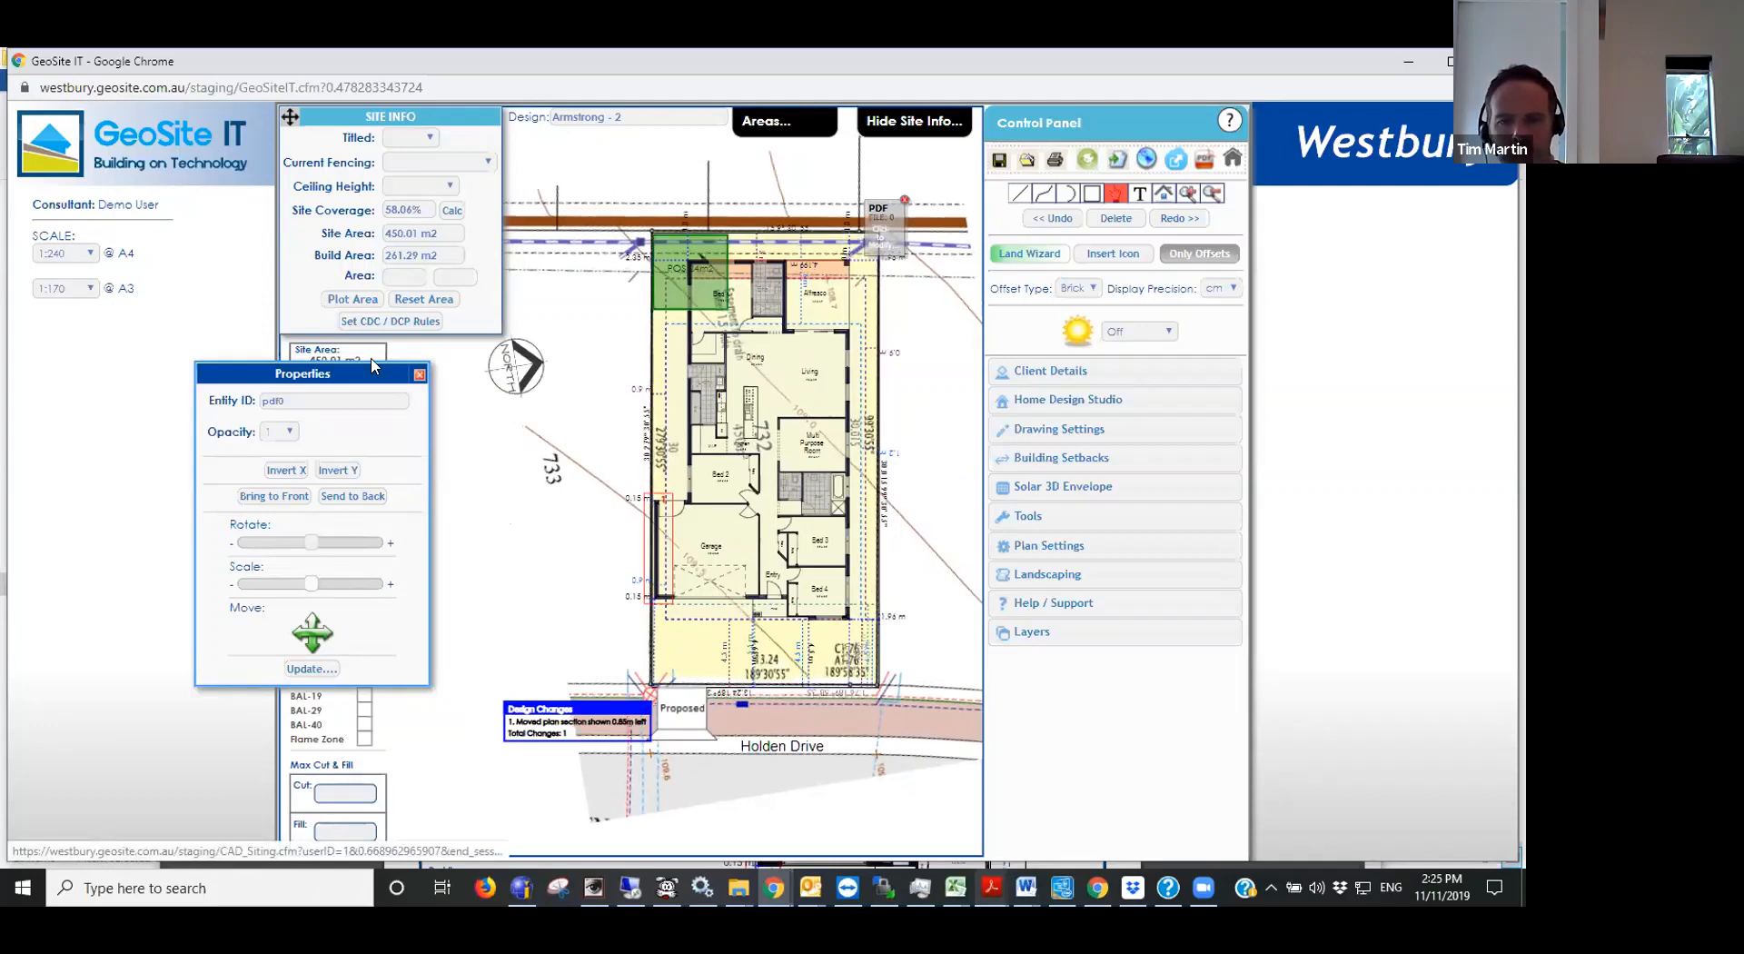
{"action": "left_click", "coordinate": [418, 374]}
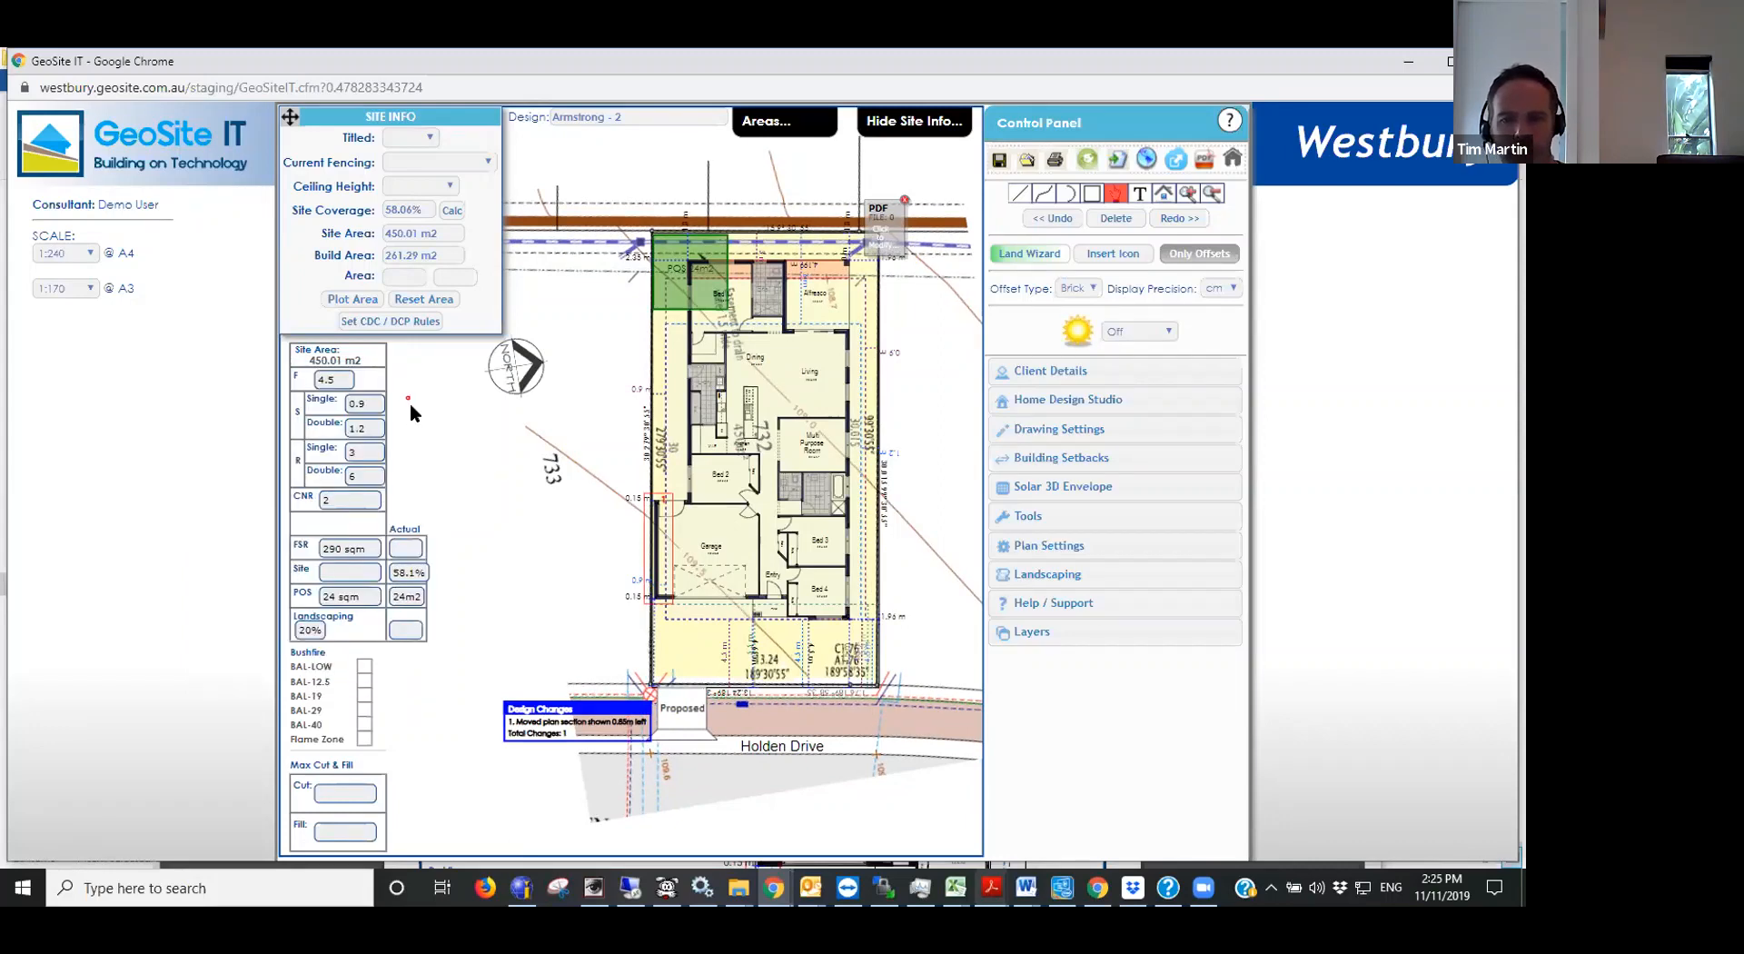
{"action": "left_click", "coordinate": [904, 198]}
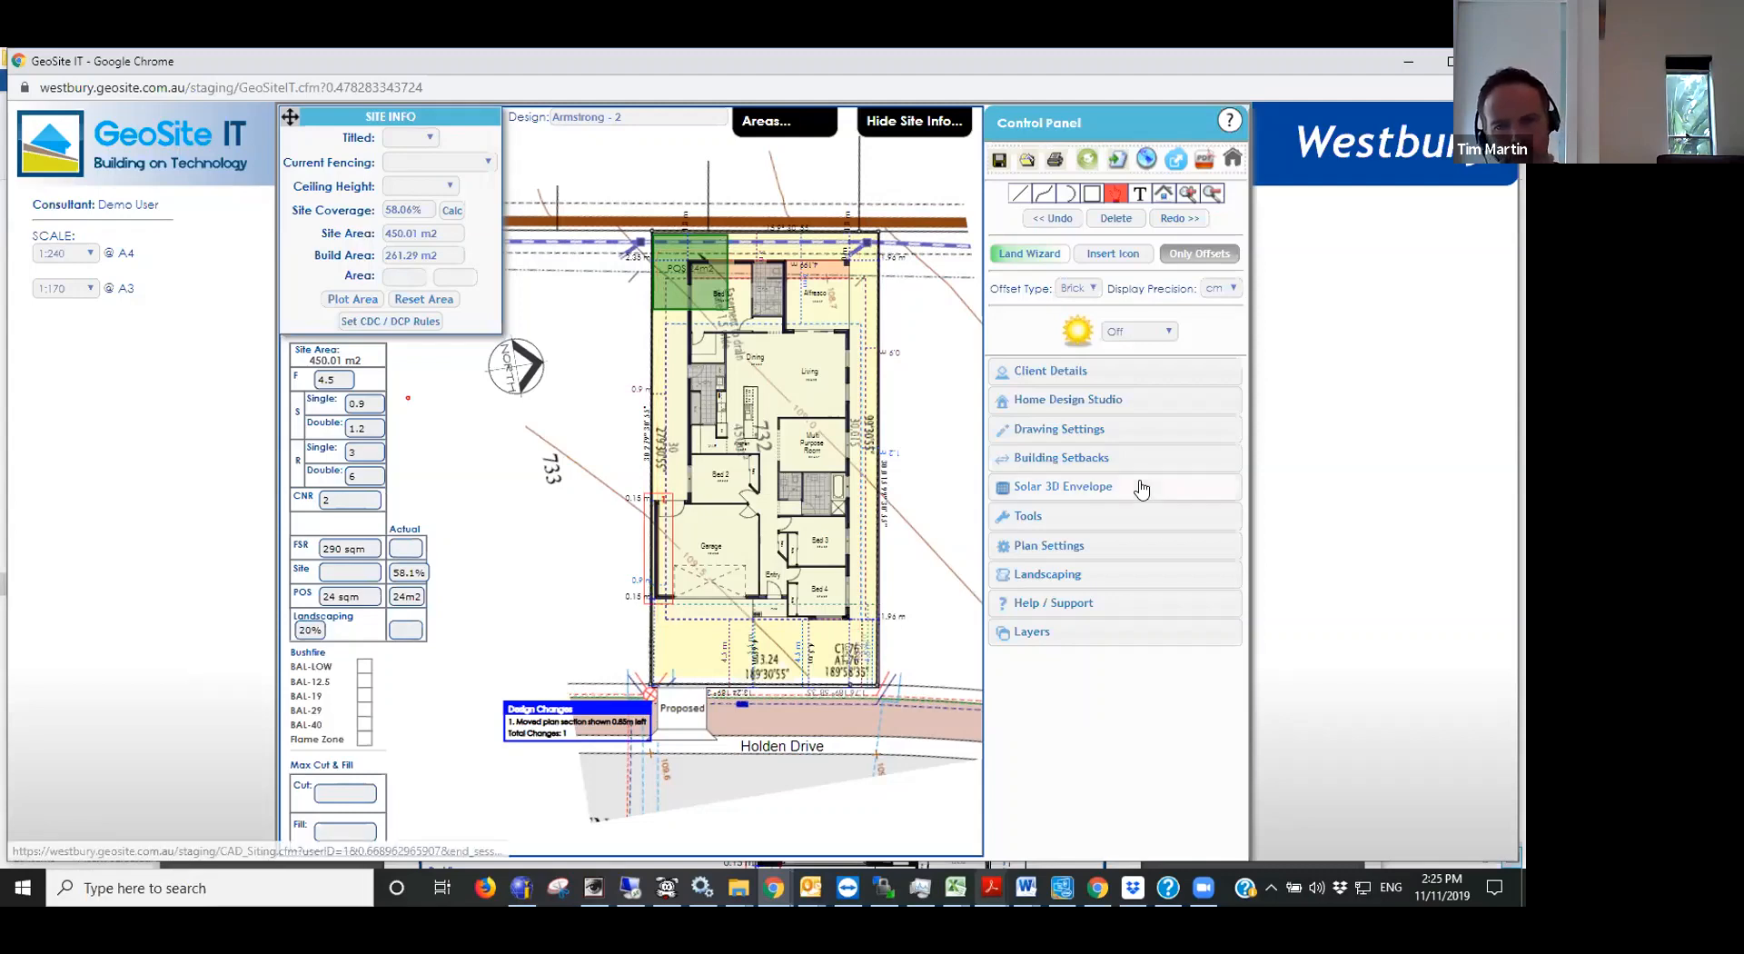
- Trace the overlay's contour lines across the lot as curves in the Ridge / Contour Line style
{"action": "left_click", "coordinate": [1044, 194]}
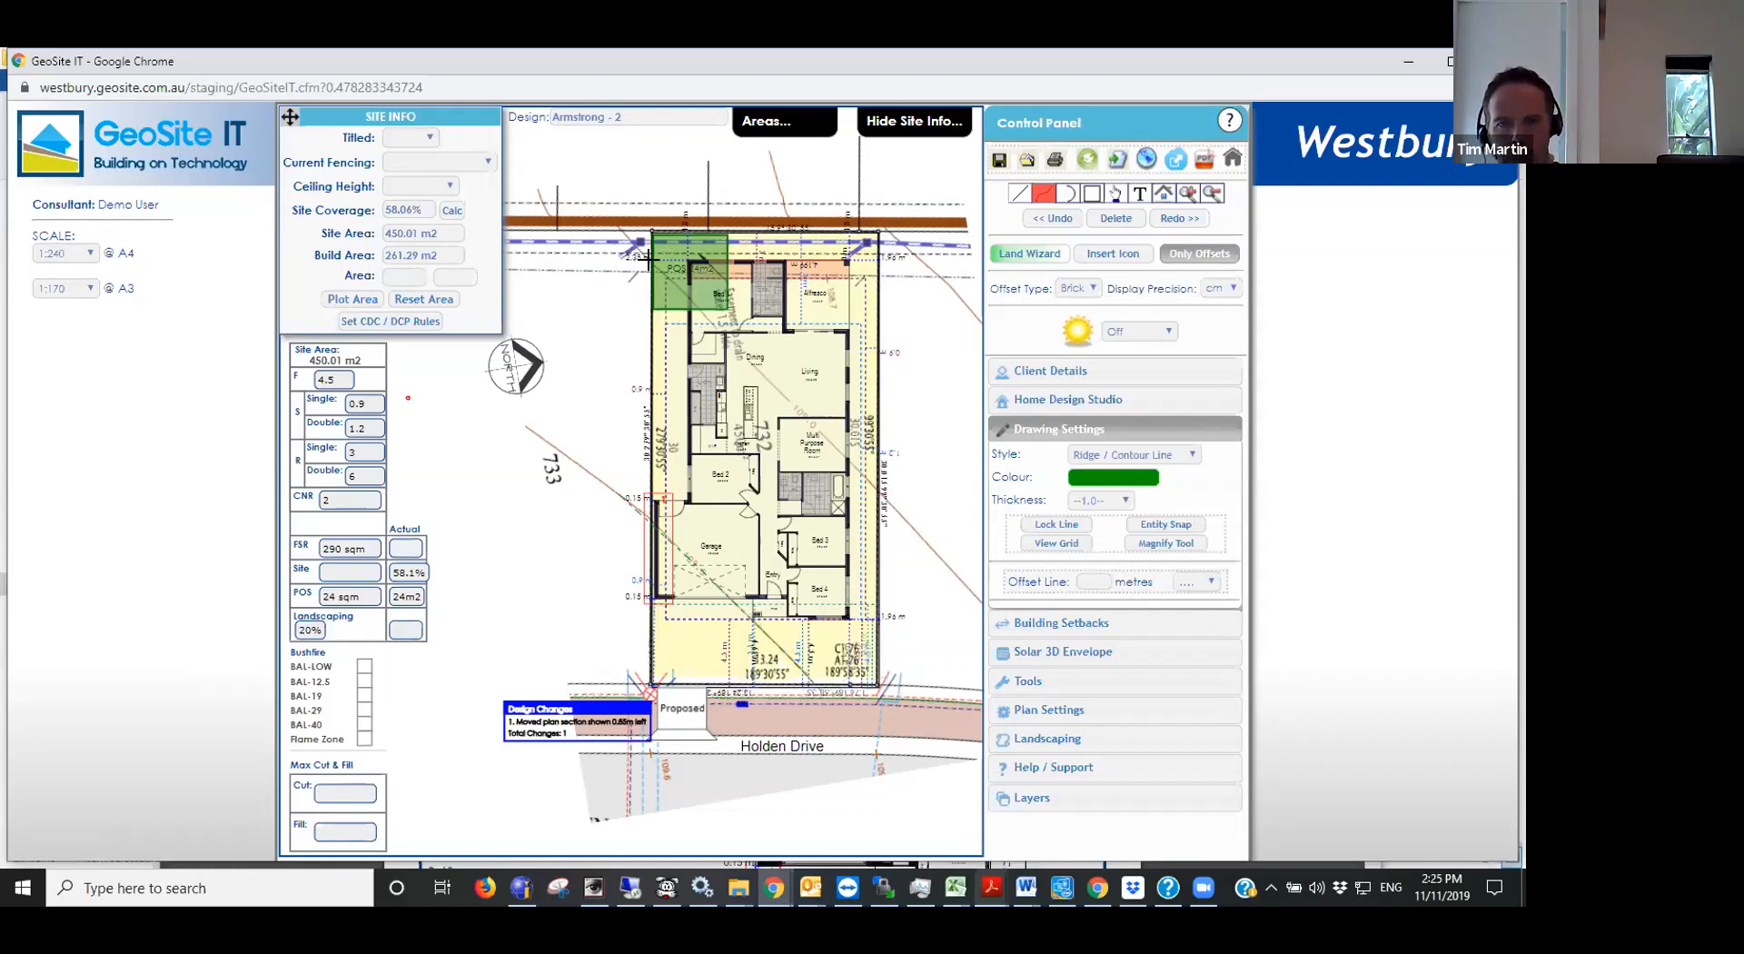
{"action": "left_click", "coordinate": [710, 320]}
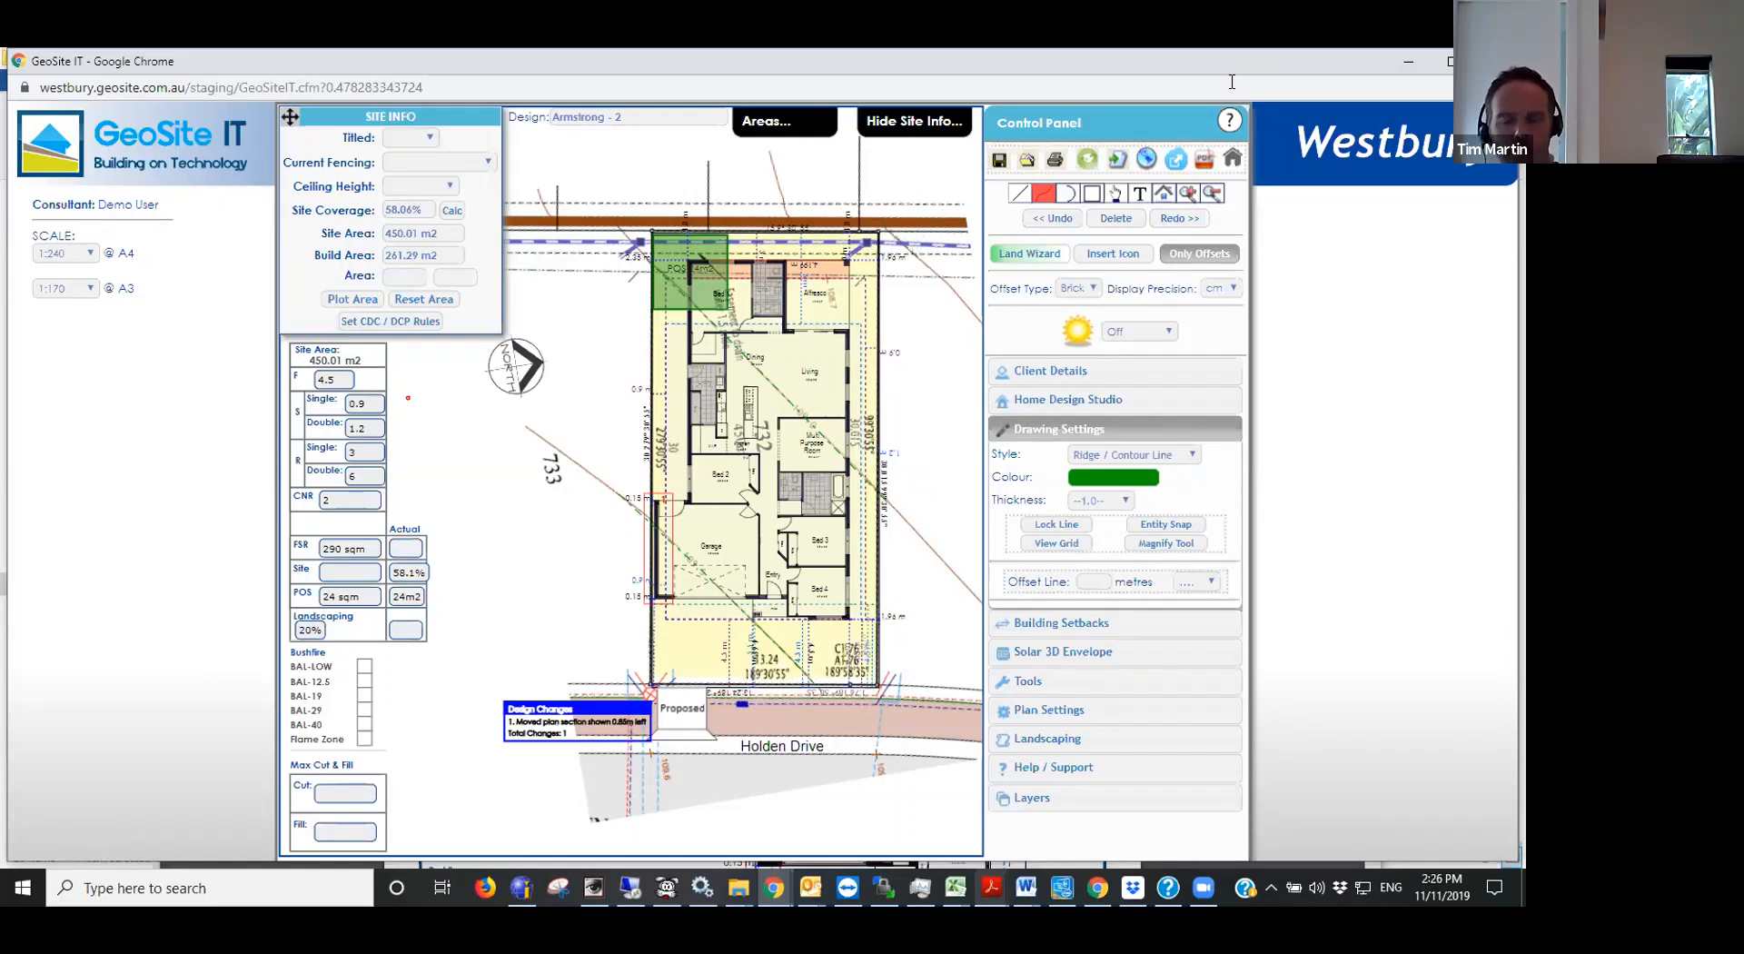
- Set the finished surface level of the contour meeting the lot boundary beside the garage to 109.5 m
{"action": "left_click", "coordinate": [1118, 193]}
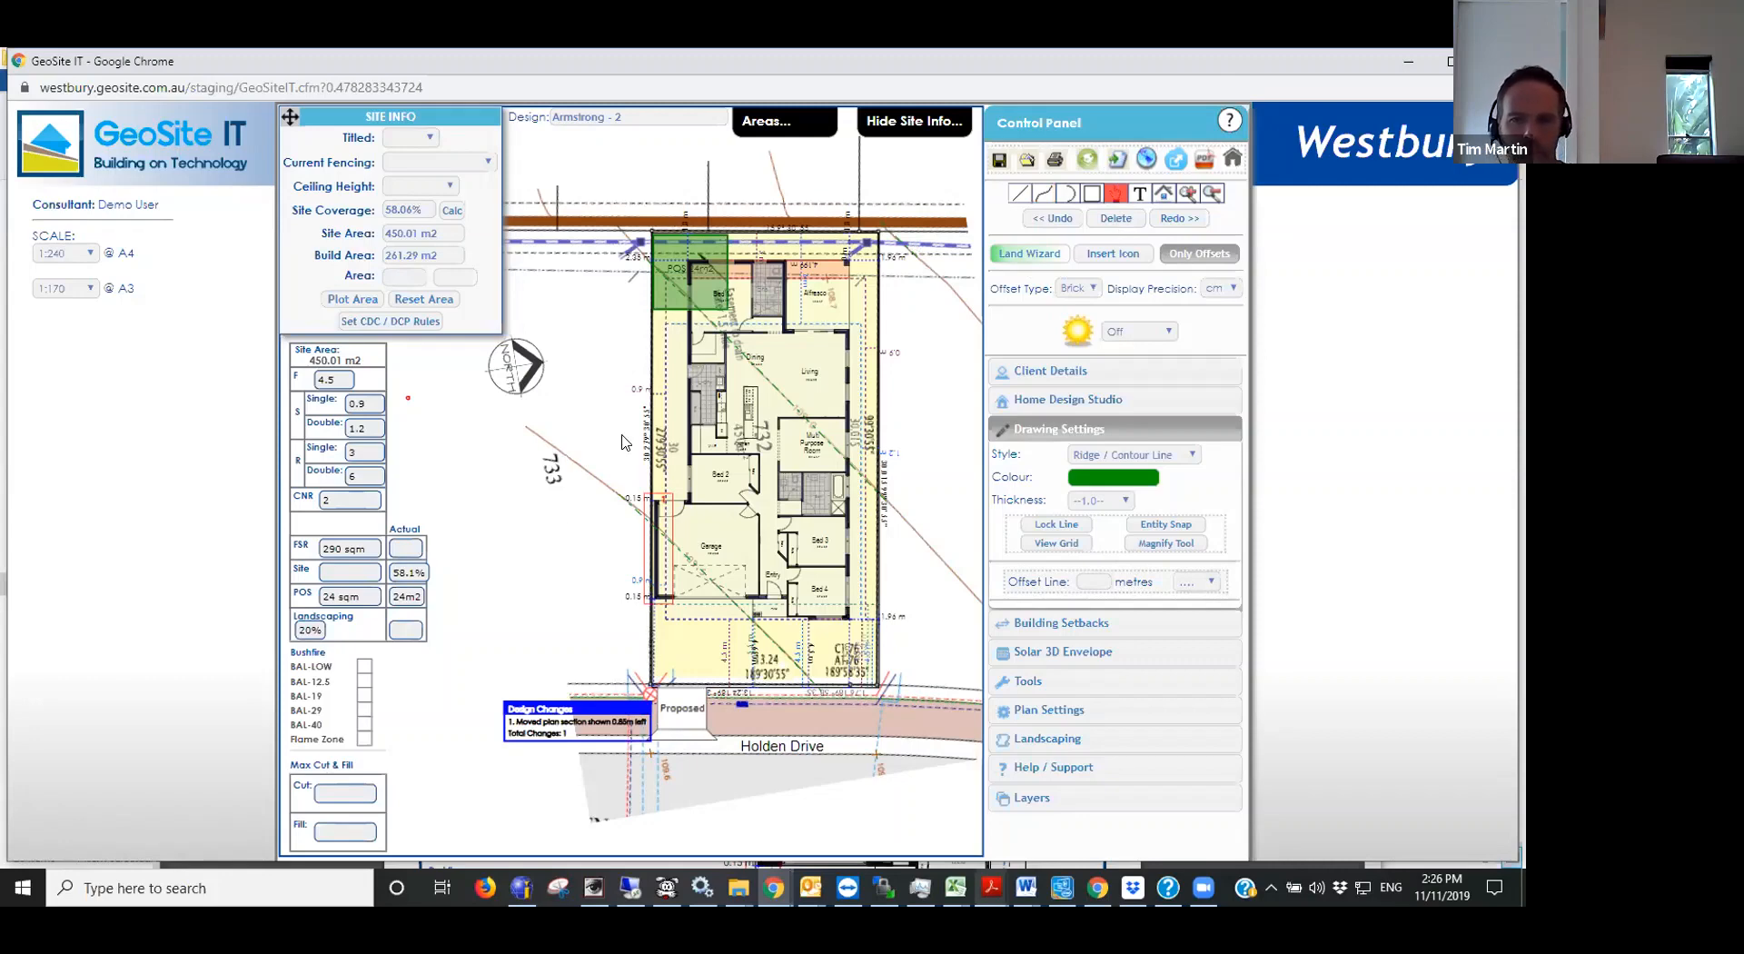
{"action": "scroll", "coordinate": [661, 624], "scroll_direction": "up", "scroll_amount": 3}
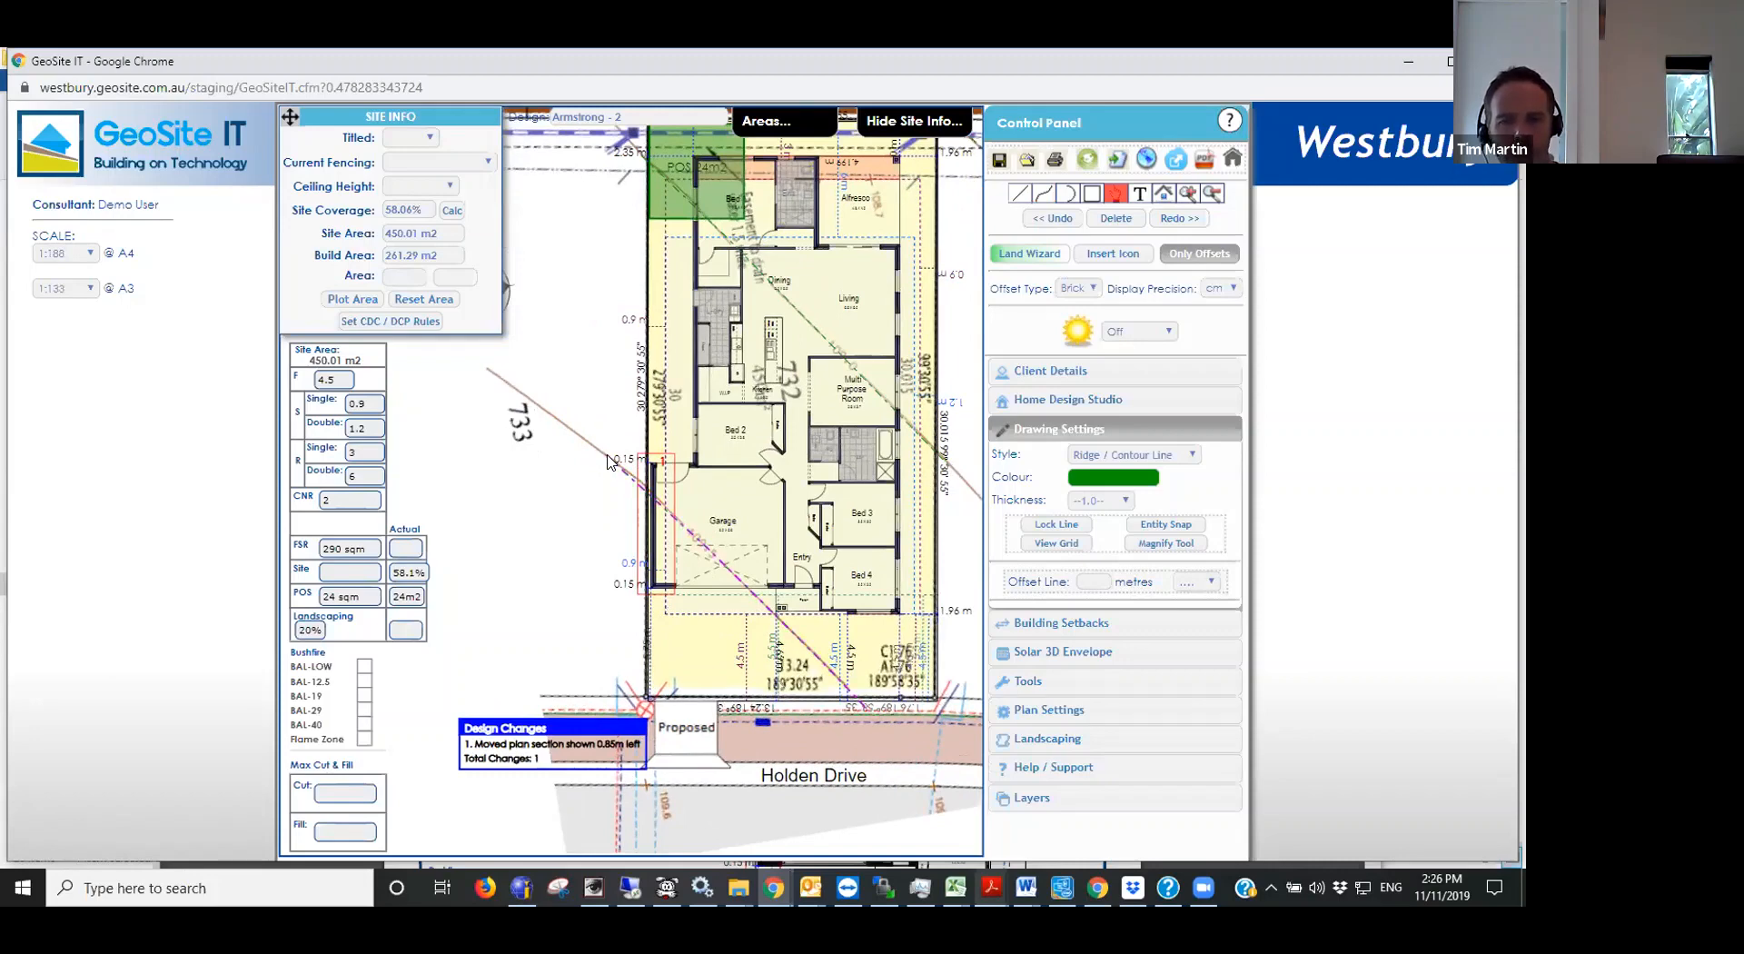
{"action": "double_click", "coordinate": [606, 455]}
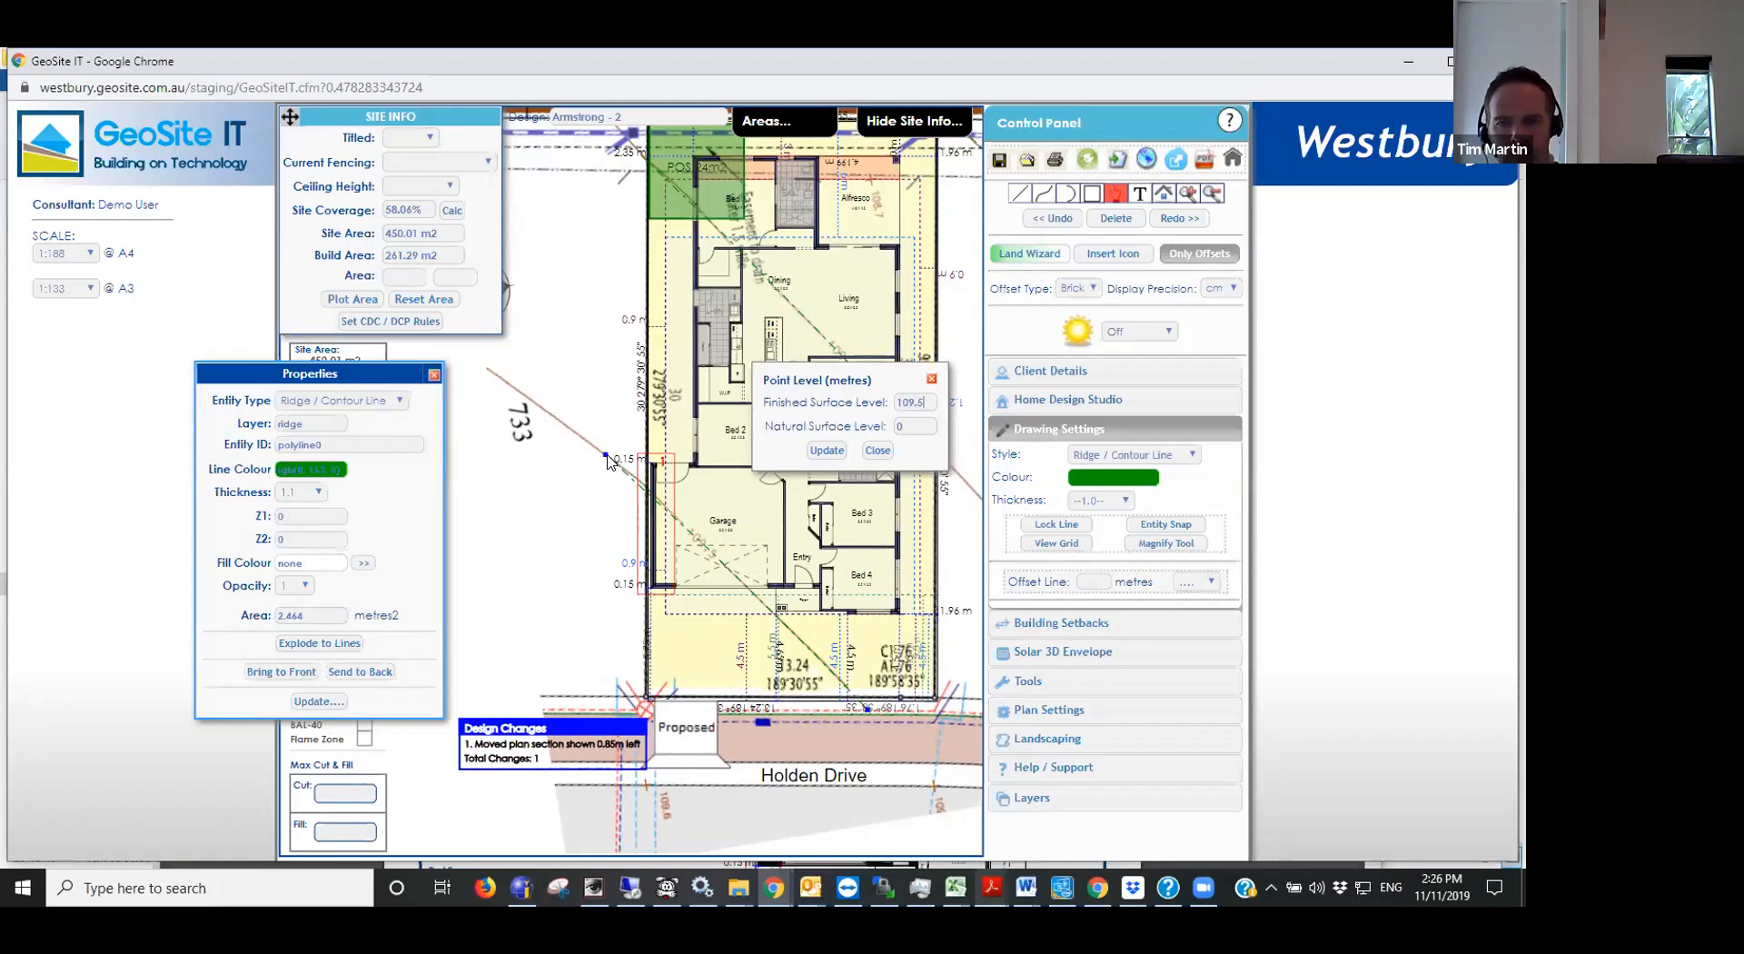
{"action": "left_click", "coordinate": [826, 450]}
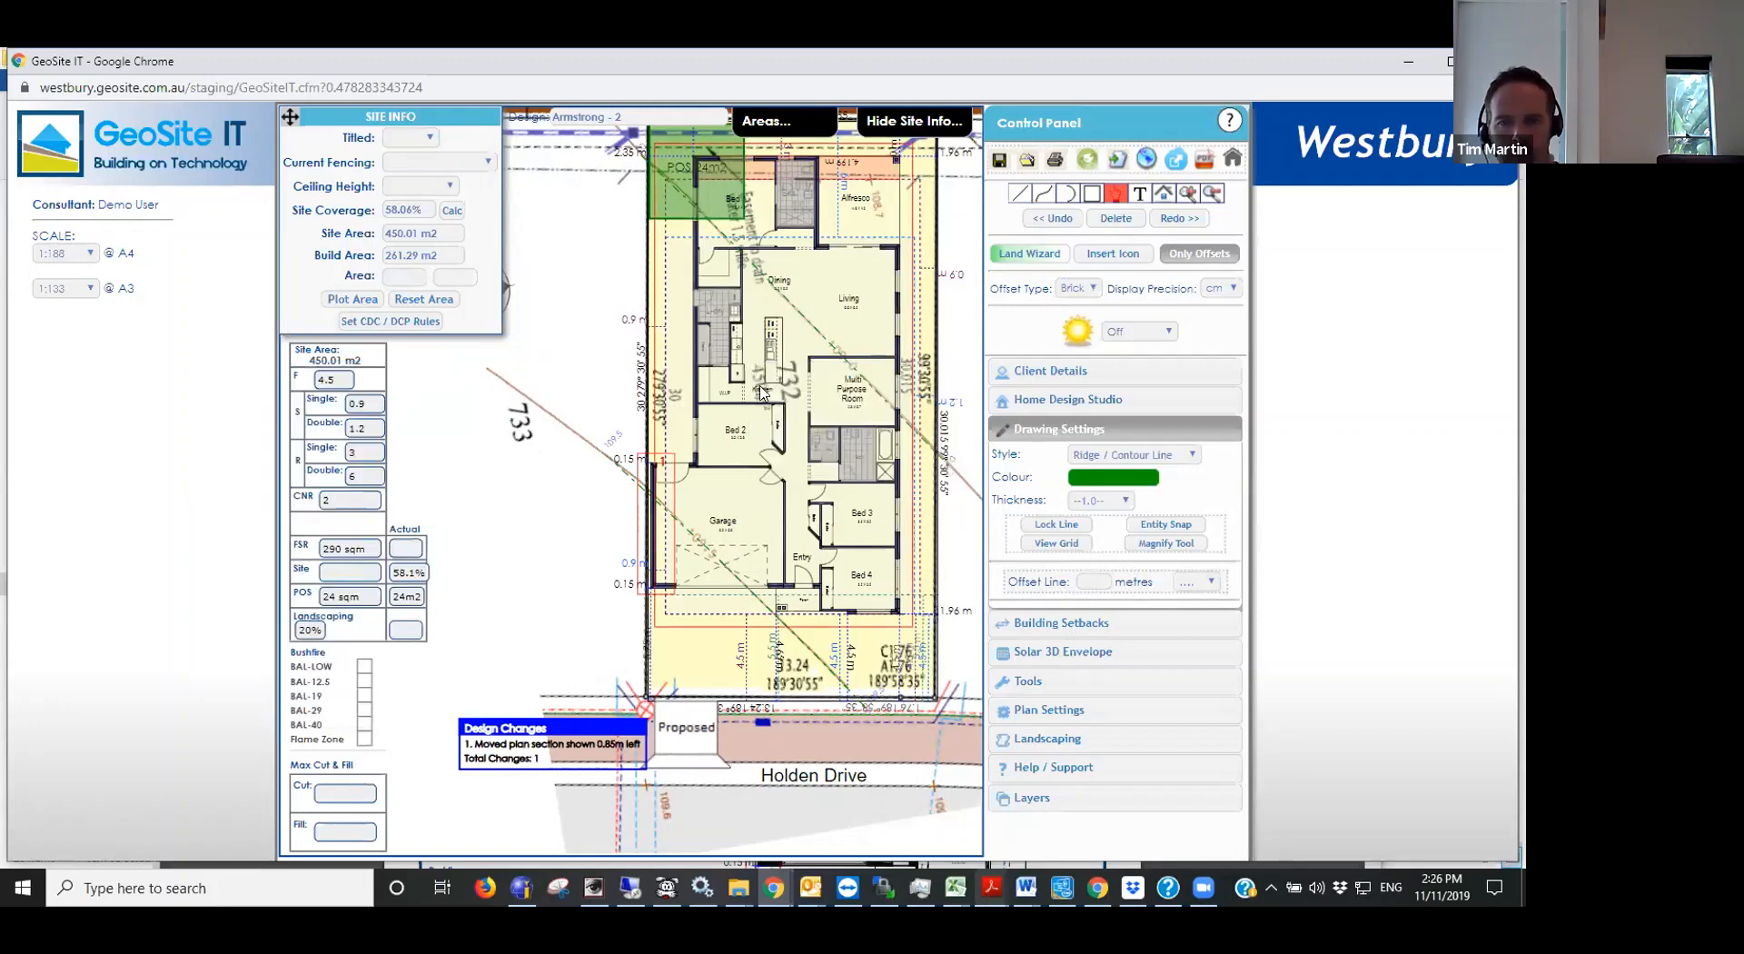
- Move the 30.015 m side boundary label clear of the middle contour's end and set that contour's finished surface level to 109 m
{"action": "left_click", "coordinate": [944, 469]}
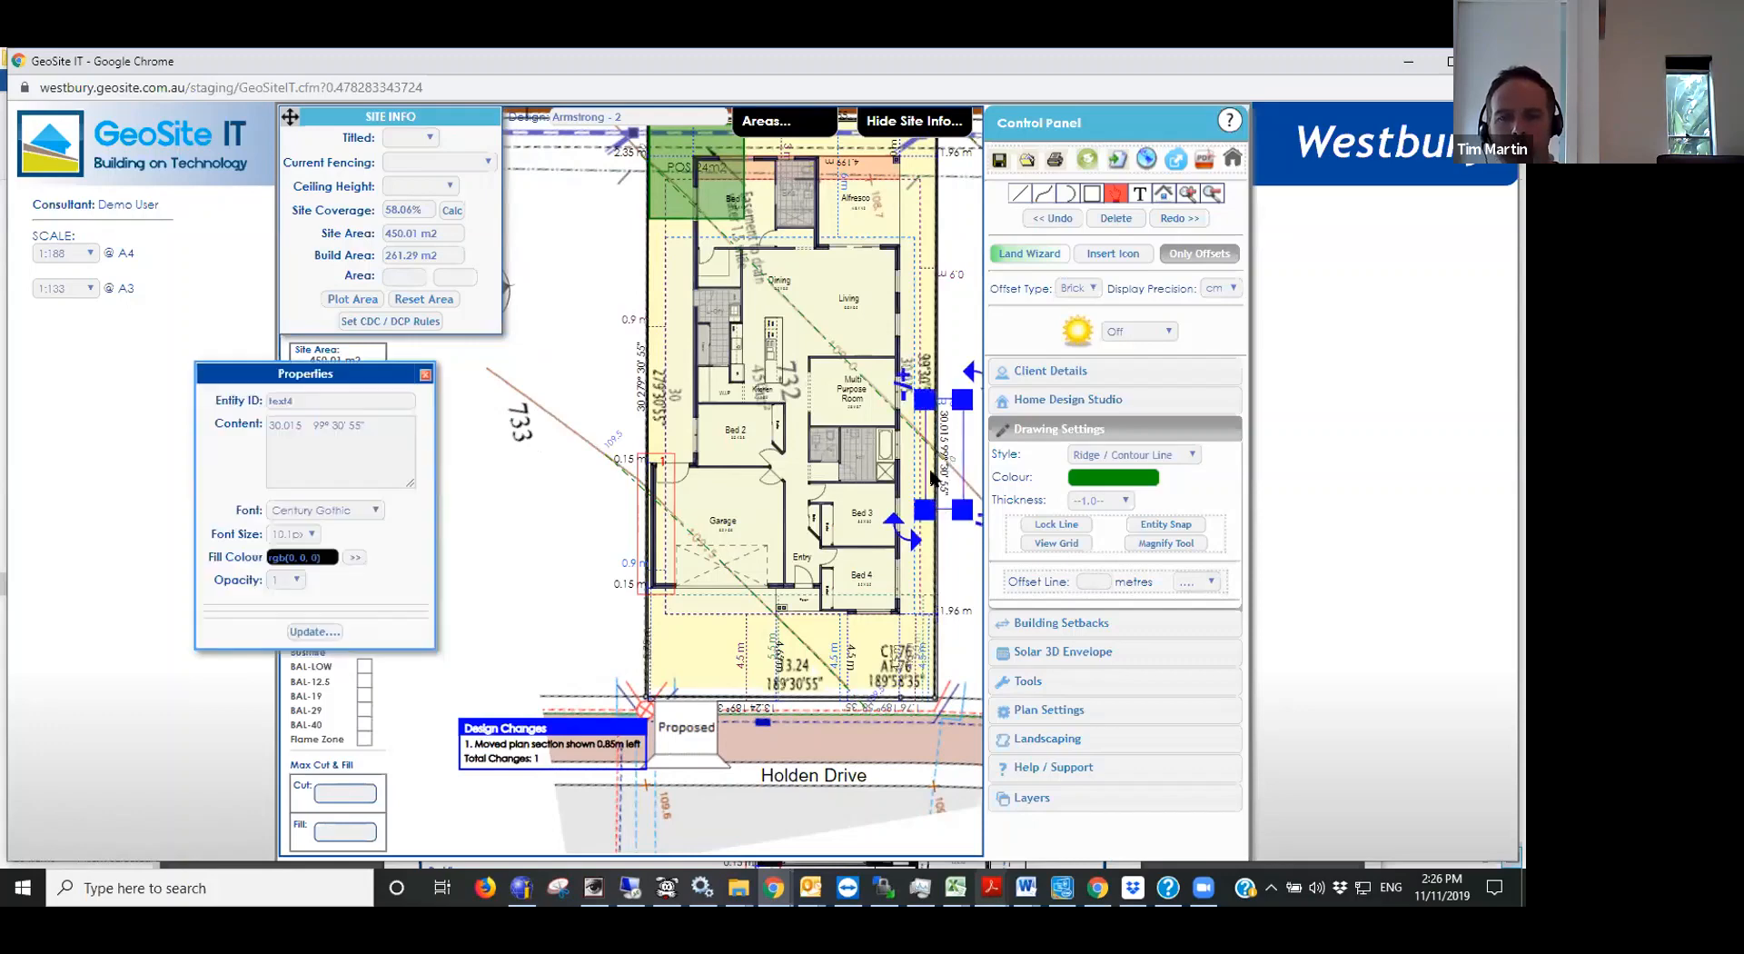
{"action": "left_click_drag", "start_coordinate": [938, 469], "coordinate": [944, 370]}
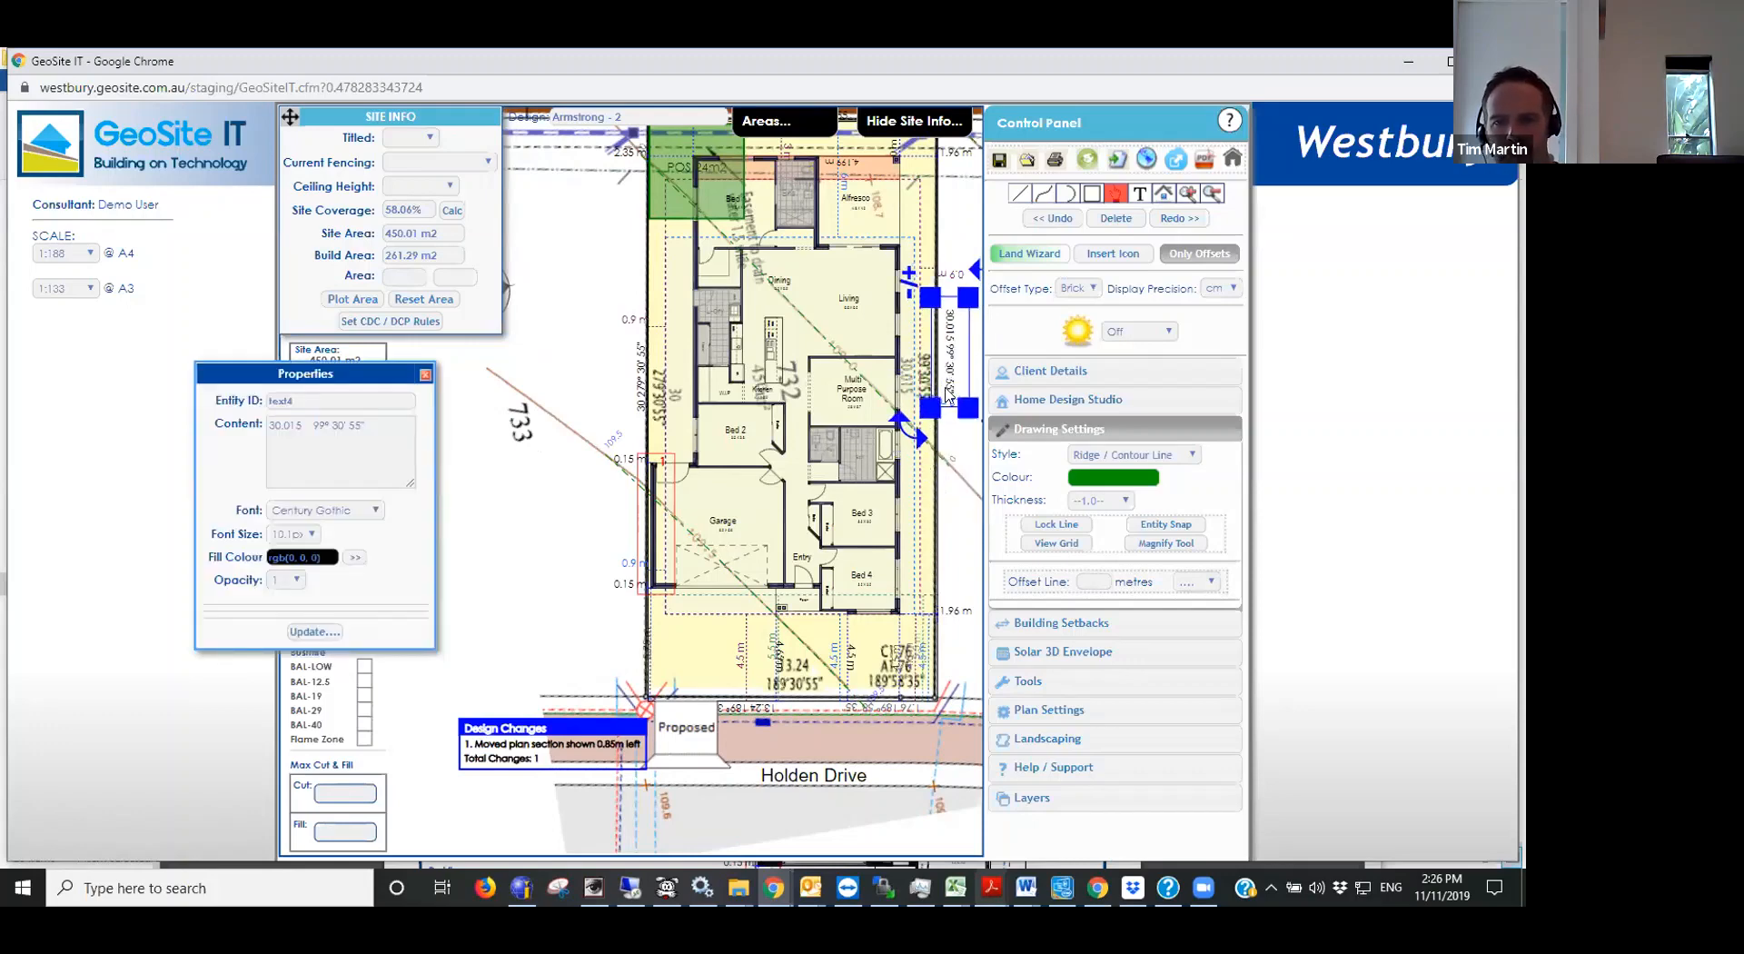
{"action": "left_click", "coordinate": [944, 470]}
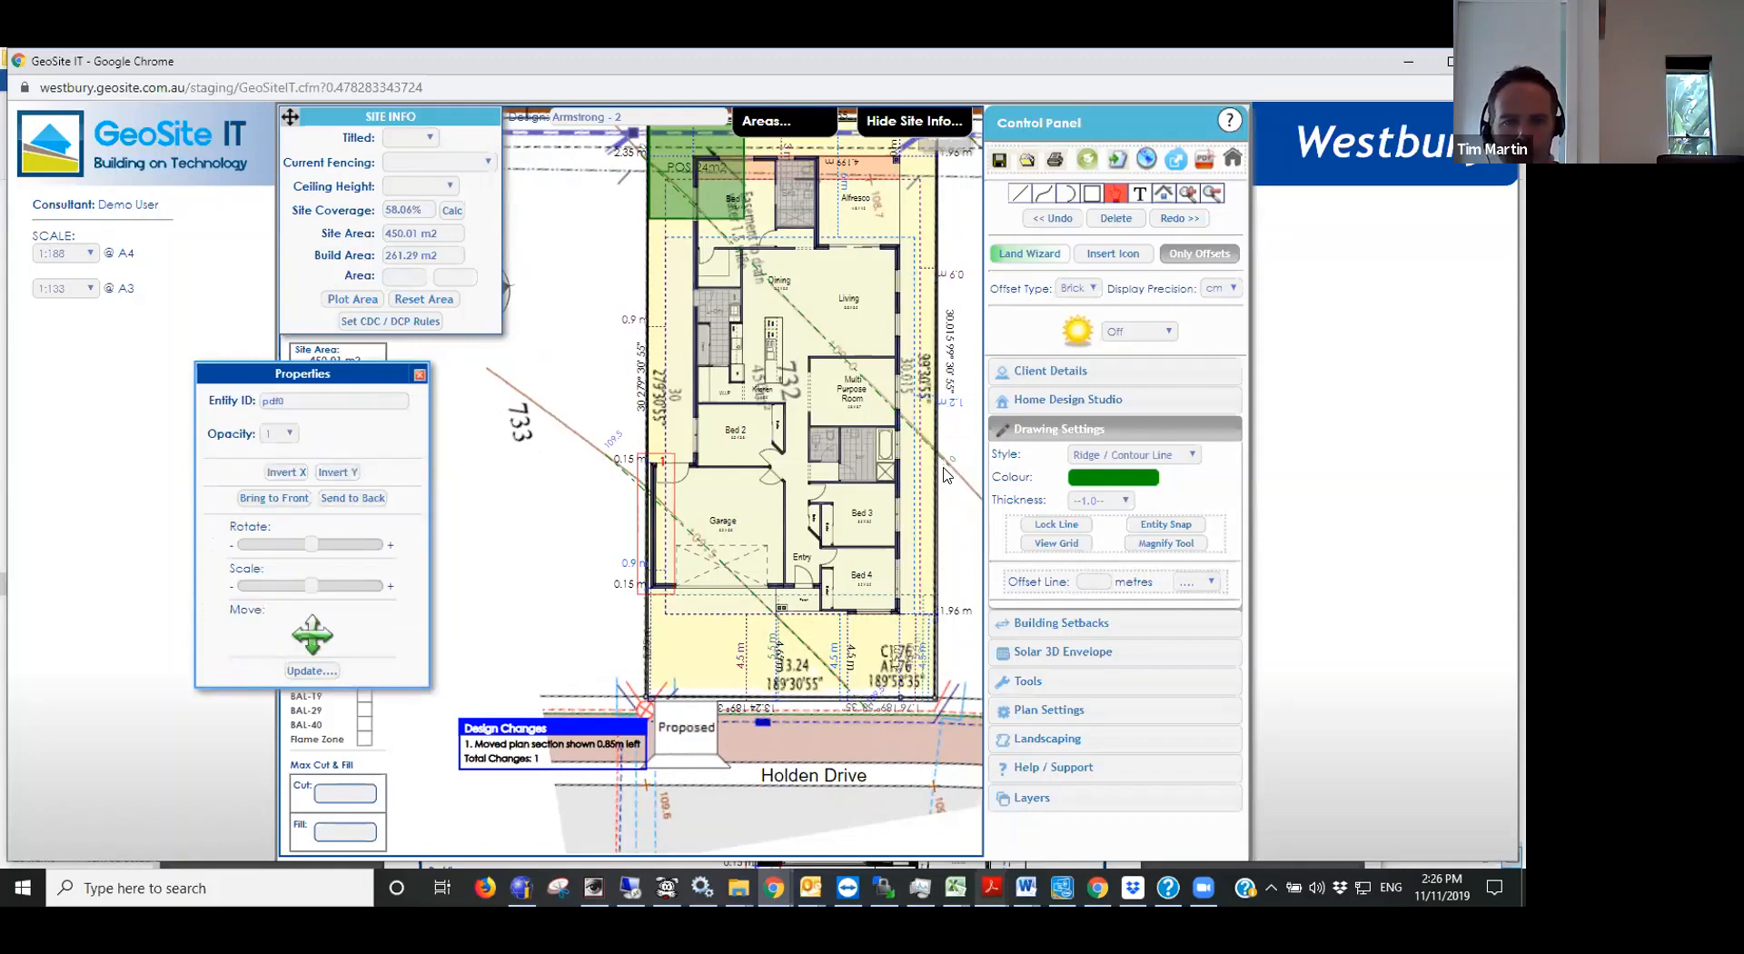
{"action": "left_click", "coordinate": [948, 467]}
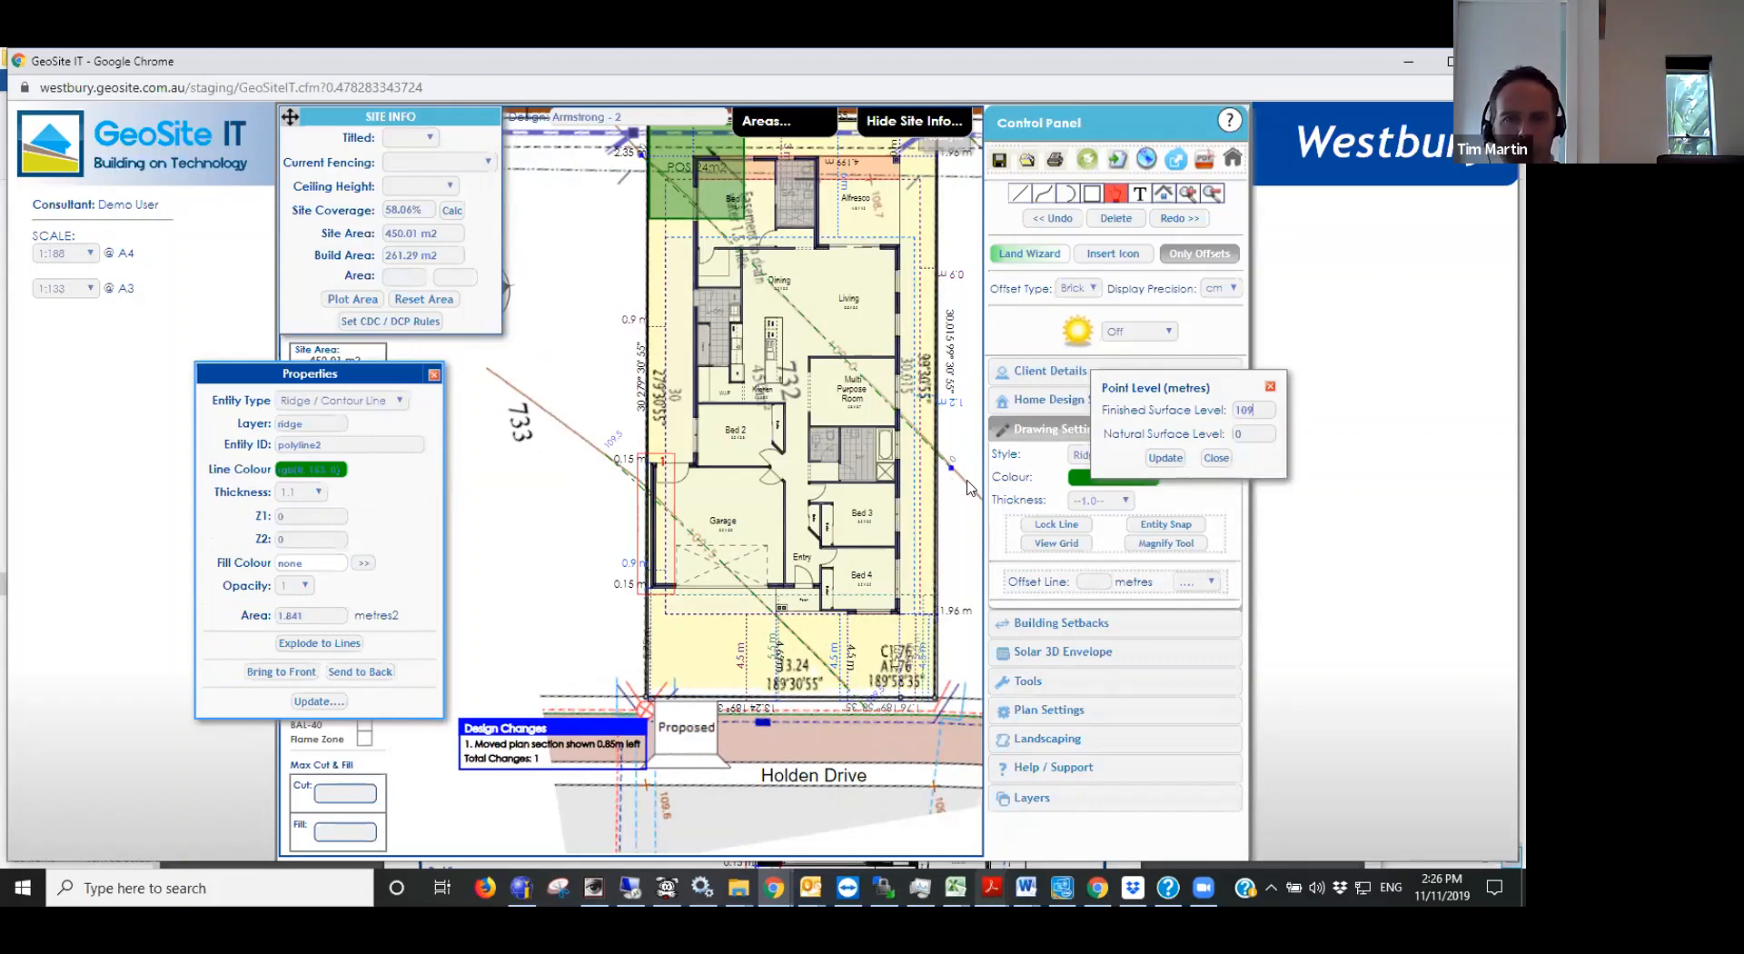
{"action": "left_click", "coordinate": [1165, 456]}
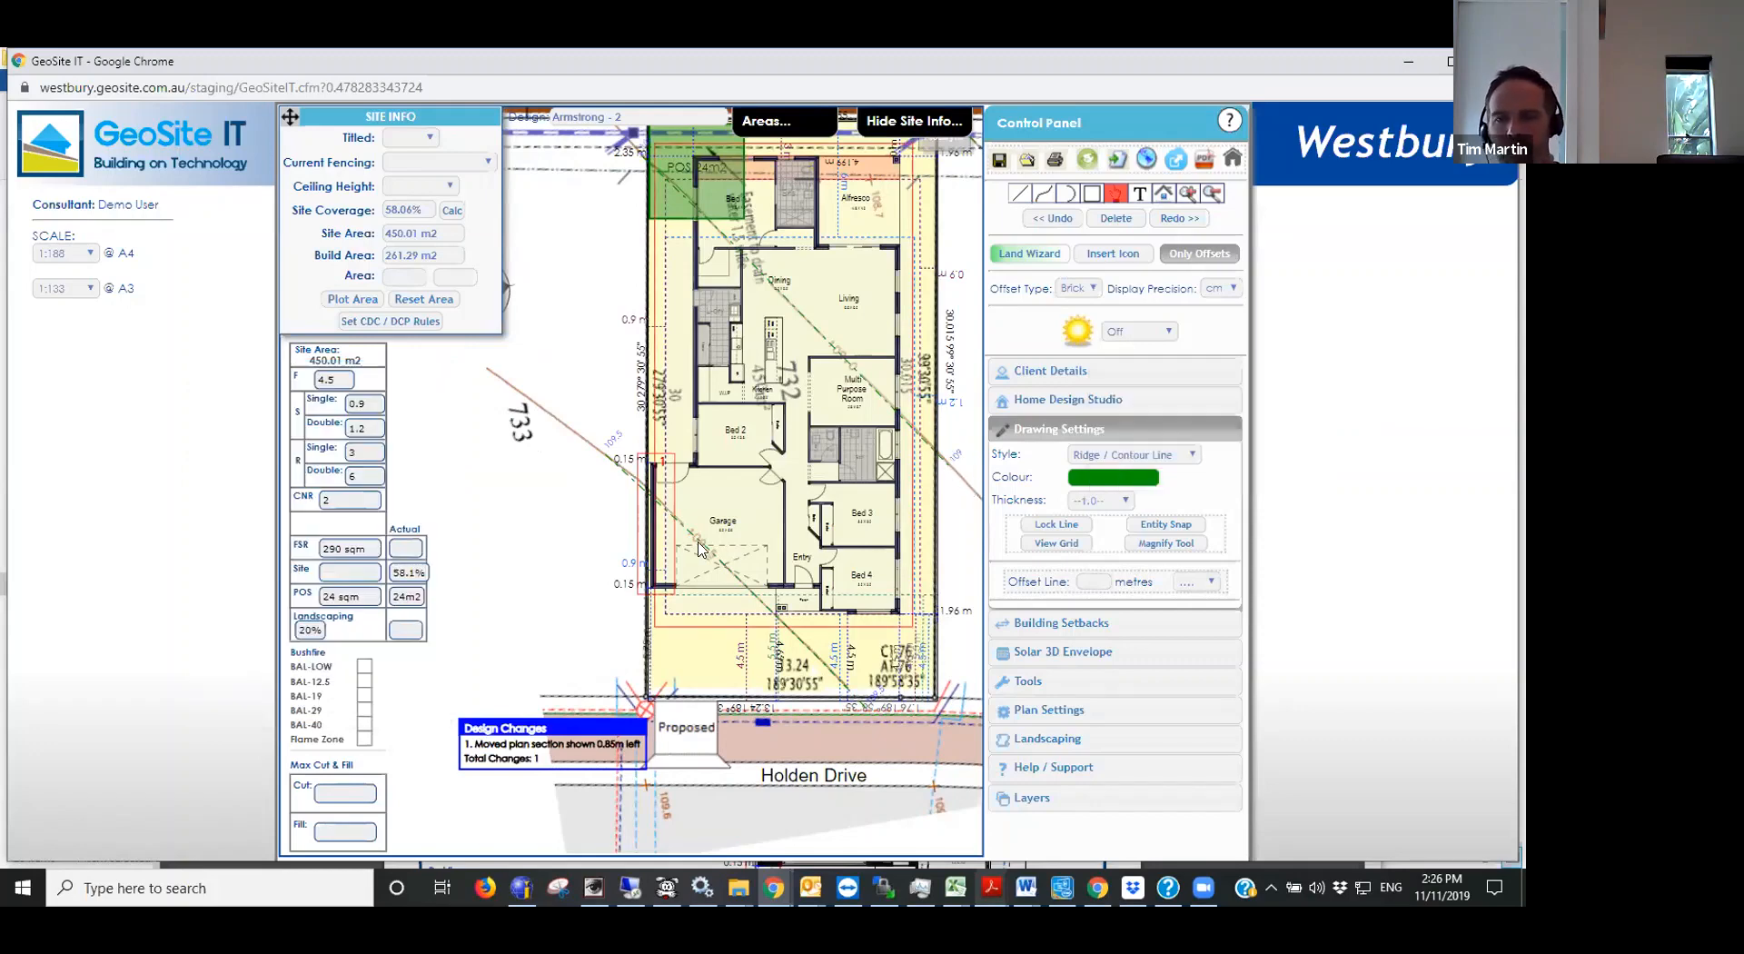
- Set the finished surface level of the short contour at the rear corner beyond the Alfresco to 108.5 m
{"action": "scroll", "coordinate": [698, 542], "scroll_direction": "down", "scroll_amount": 2}
{"action": "scroll", "coordinate": [908, 201], "scroll_direction": "up", "scroll_amount": 1}
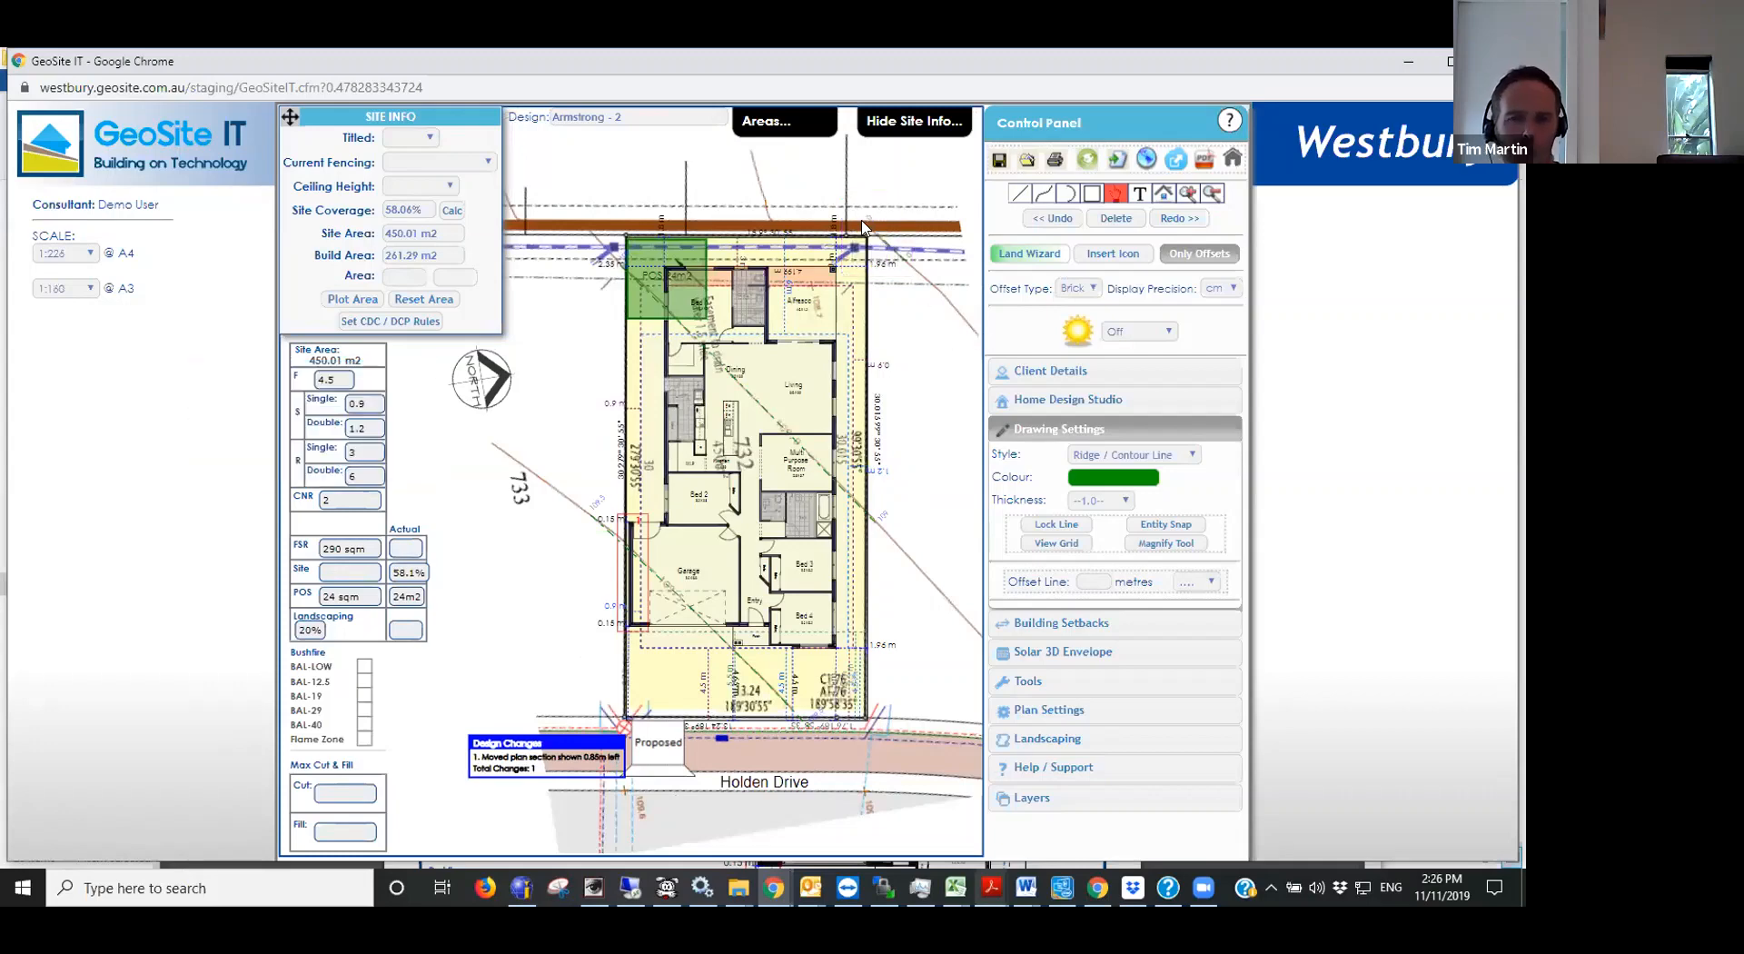
{"action": "scroll", "coordinate": [869, 234], "scroll_direction": "up", "scroll_amount": 3}
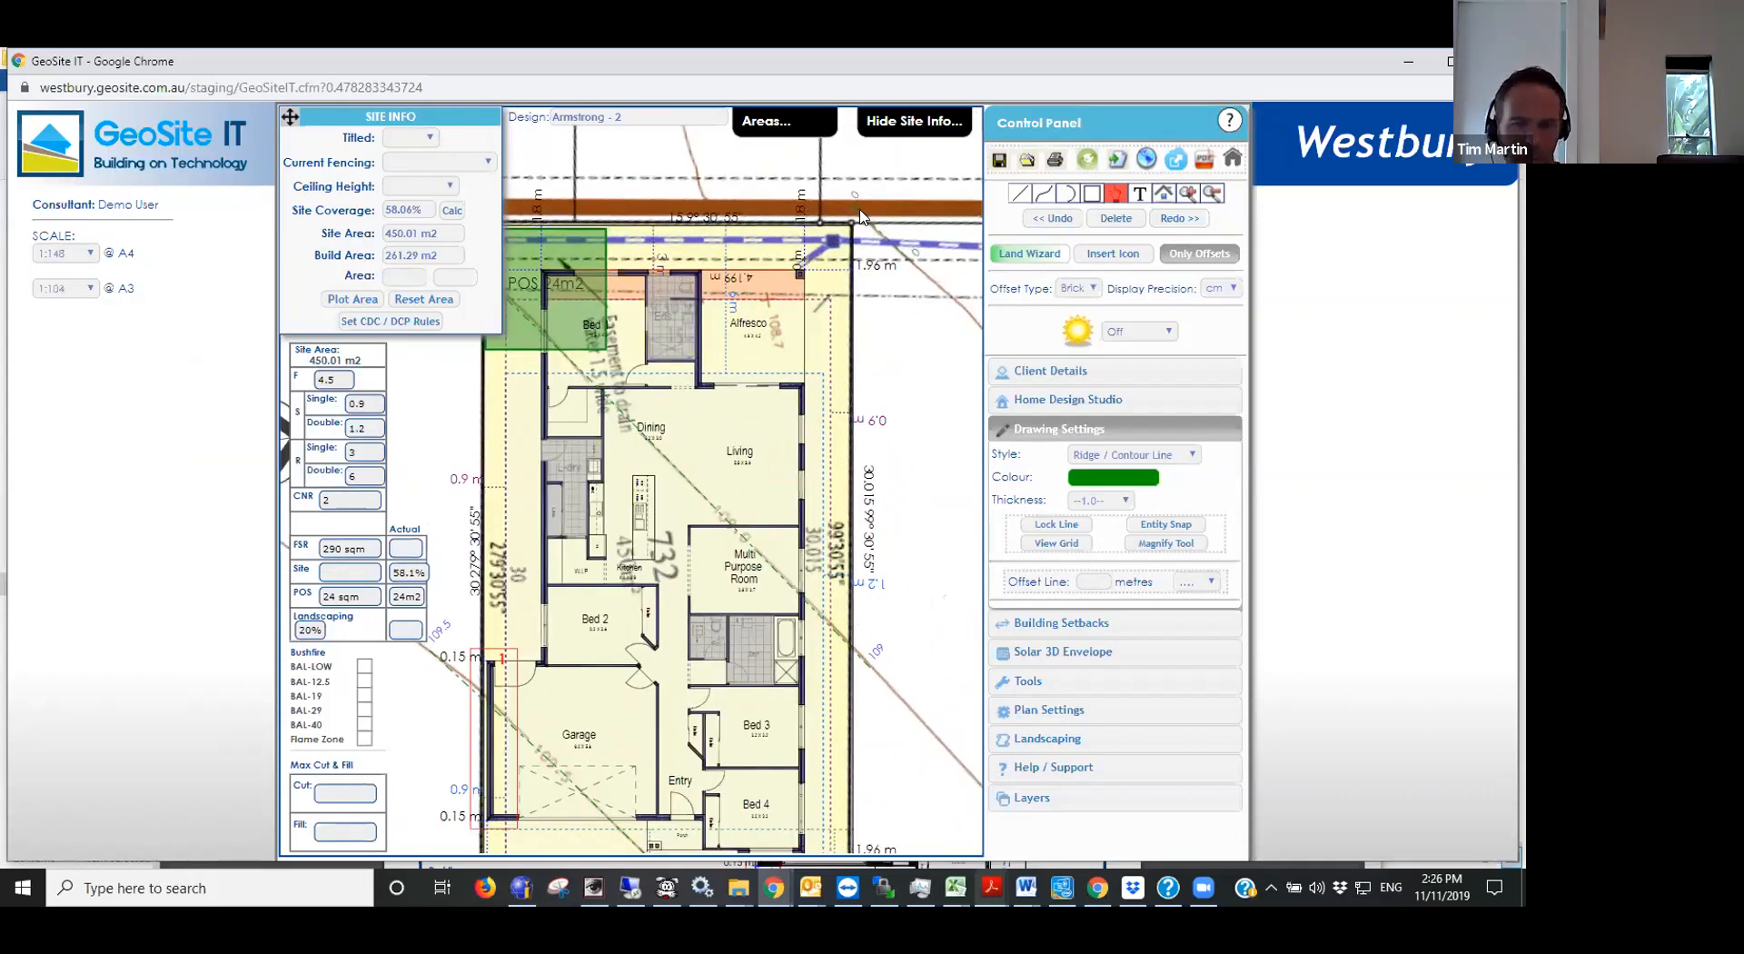
{"action": "left_click", "coordinate": [859, 243]}
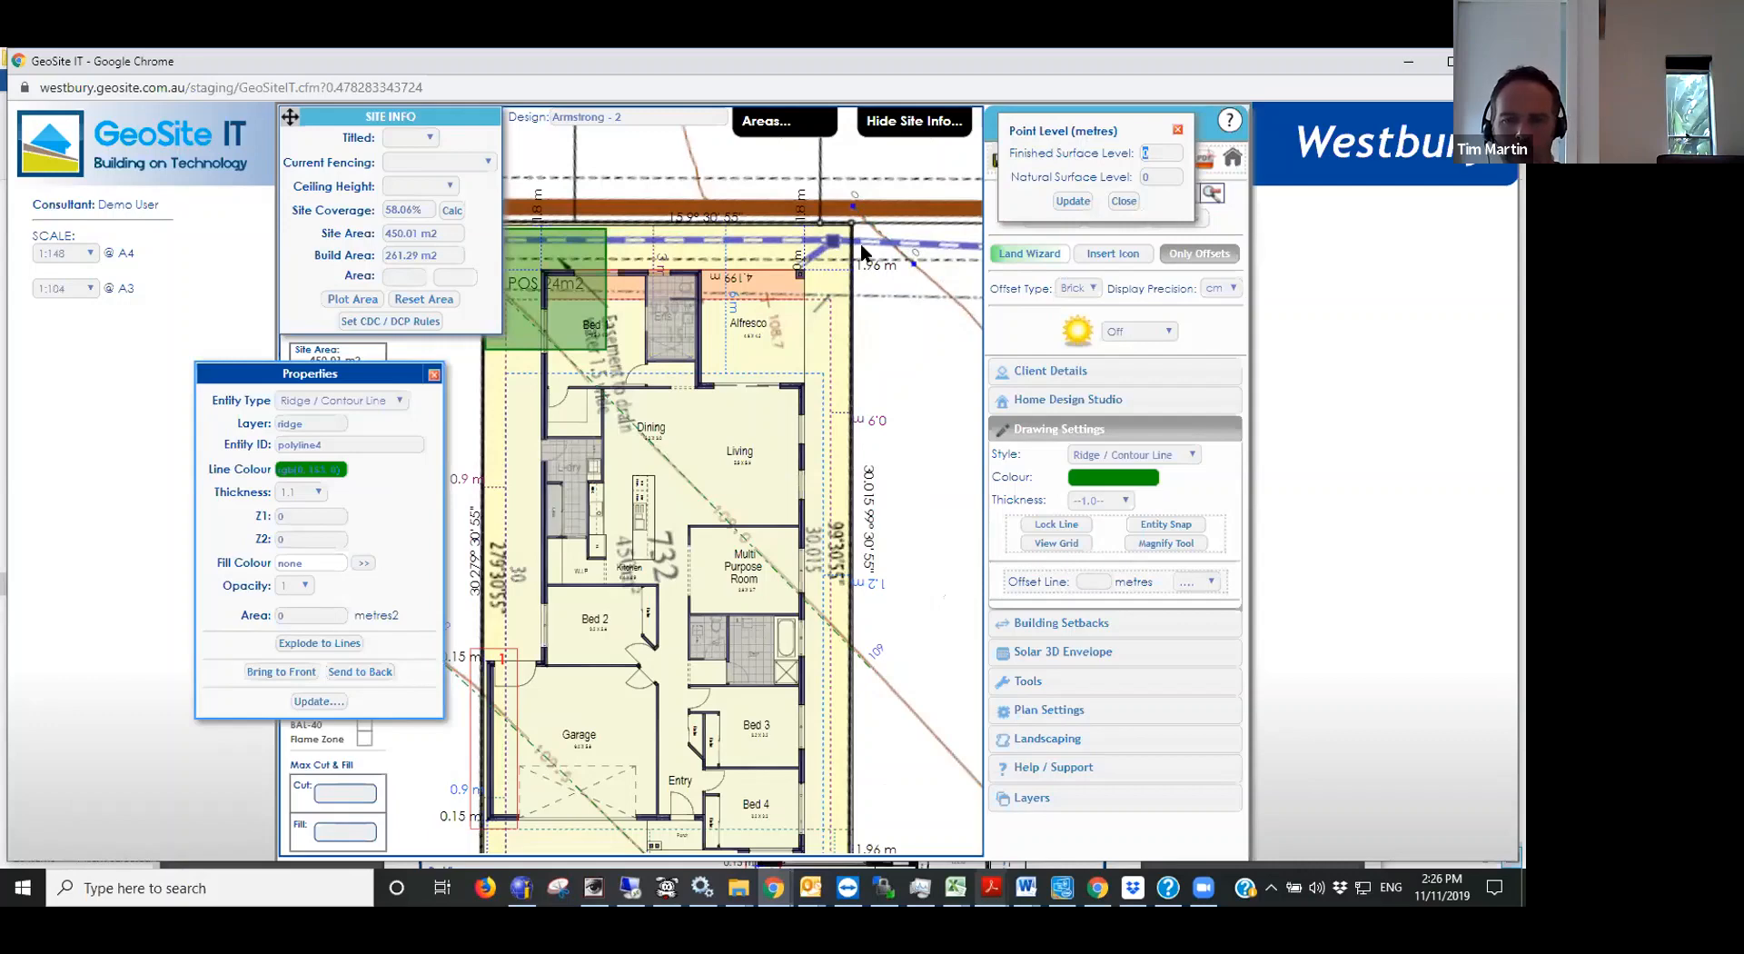
{"action": "type", "text": "5"}
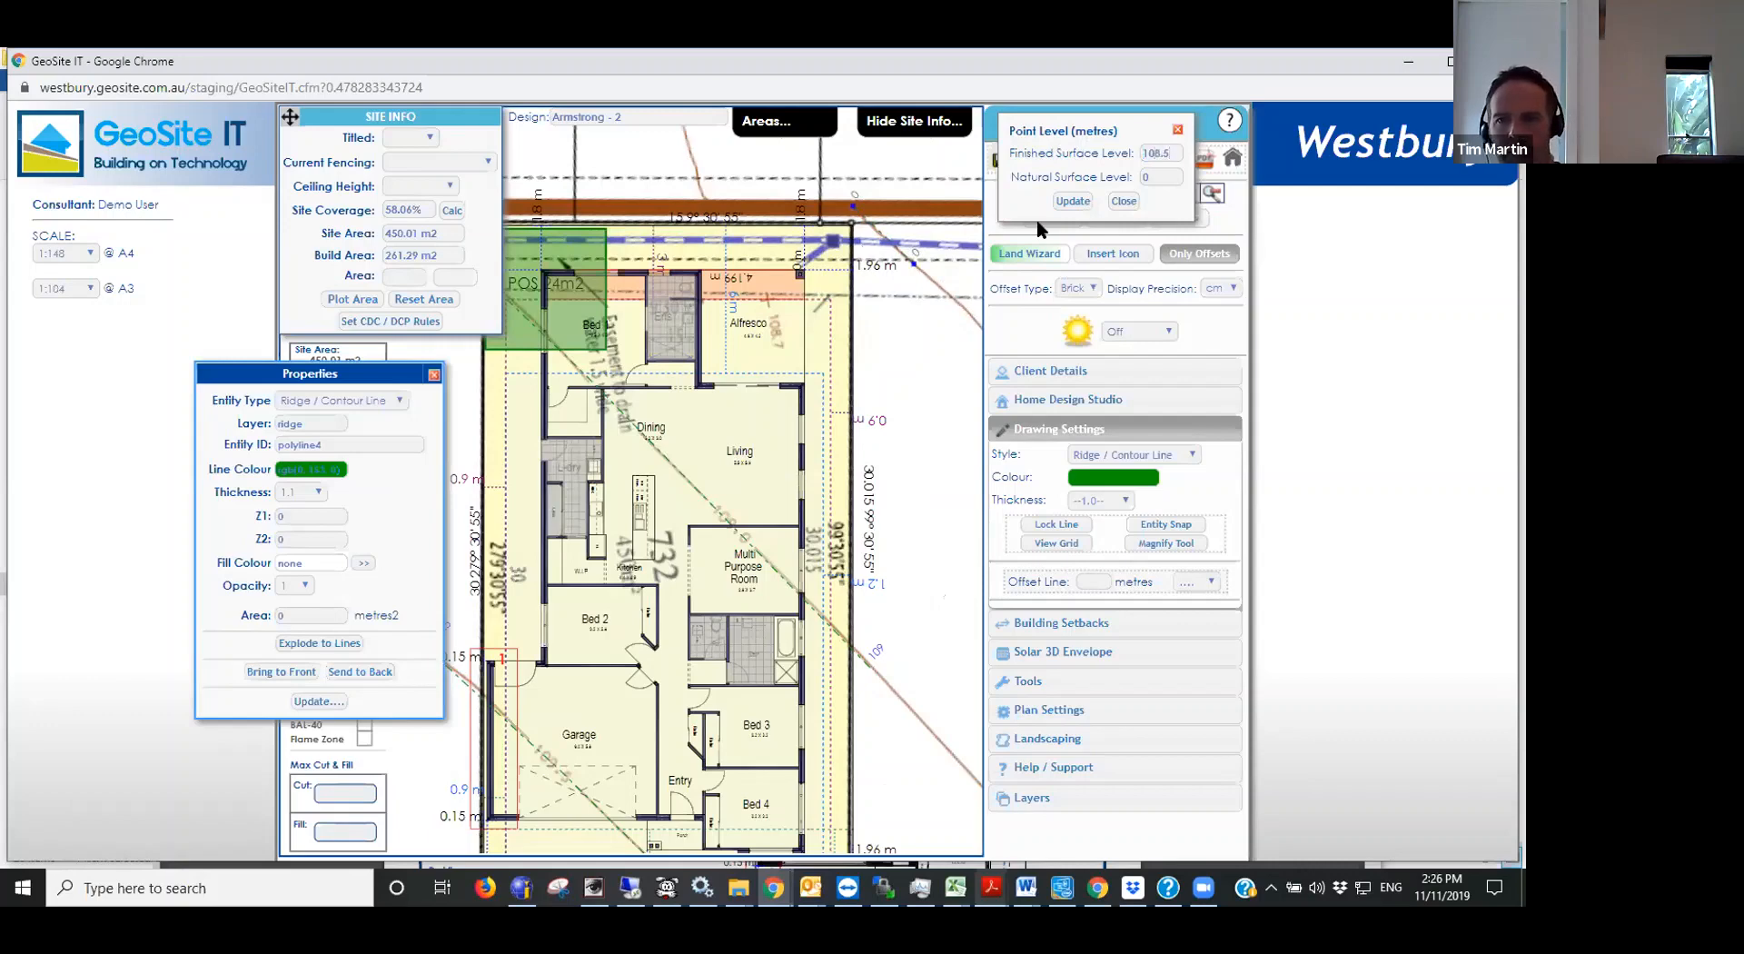
{"action": "left_click", "coordinate": [1092, 200]}
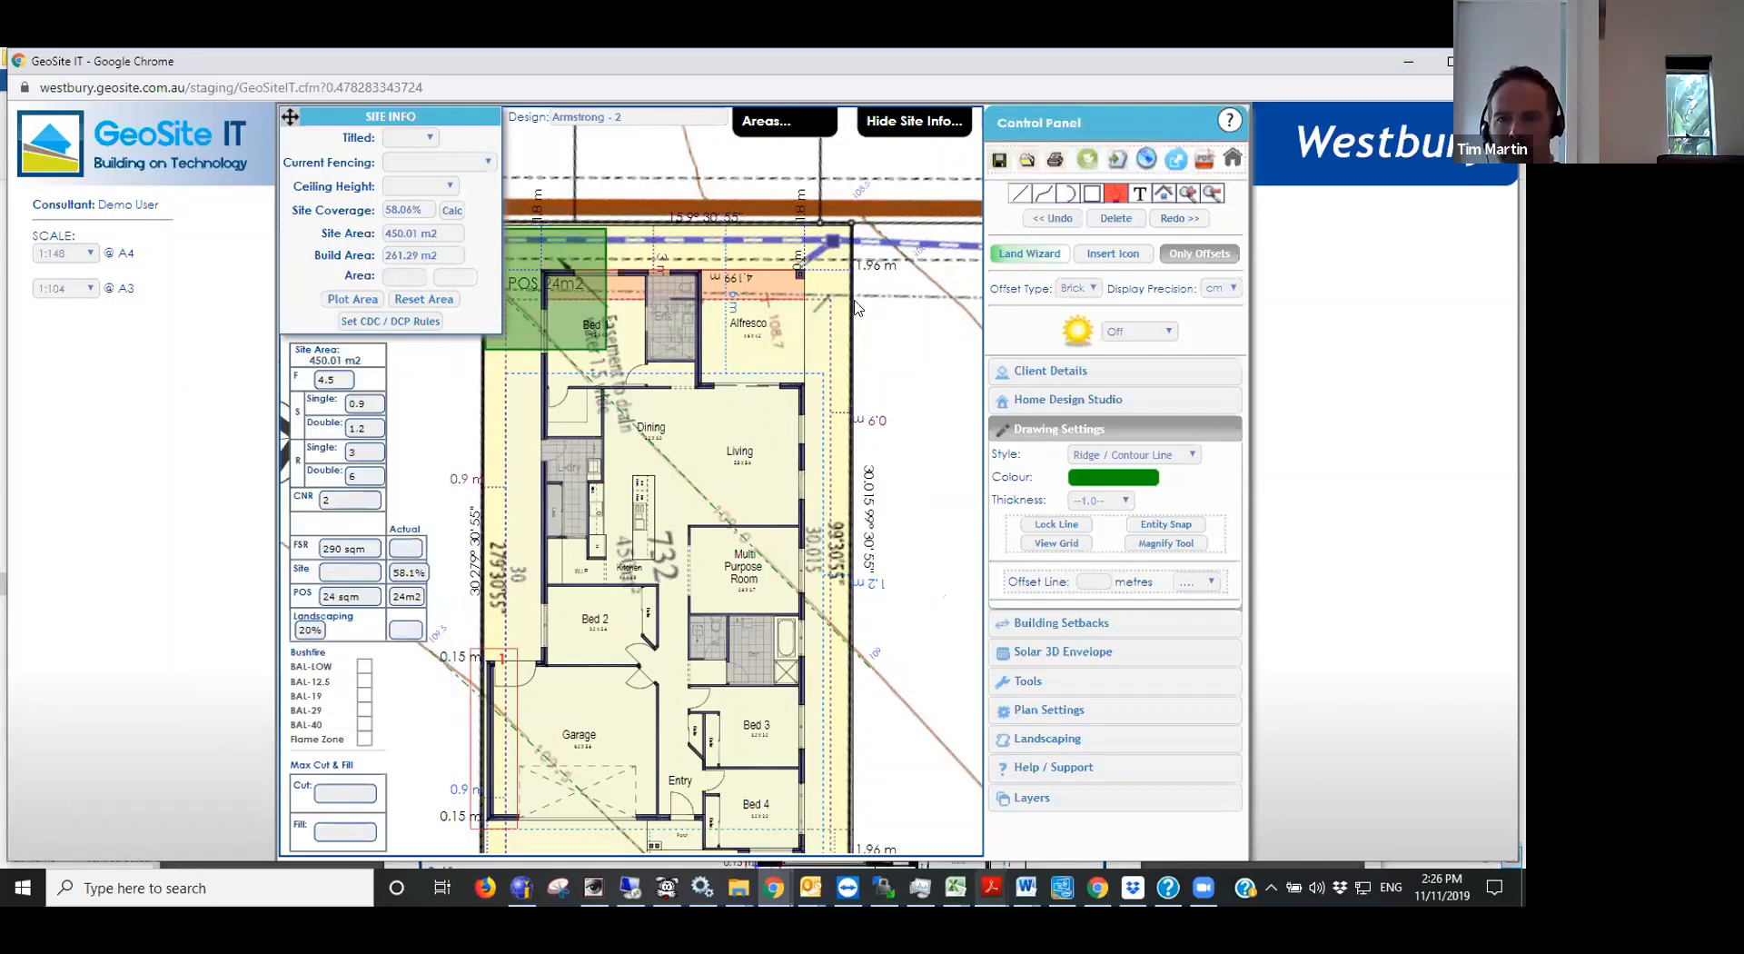
- Reduce the overlaid PDF plan image's opacity to 0.2 and dismiss its PDF tag
{"action": "scroll", "coordinate": [859, 313], "scroll_direction": "down", "scroll_amount": 2}
{"action": "scroll", "coordinate": [859, 336], "scroll_direction": "down", "scroll_amount": 3}
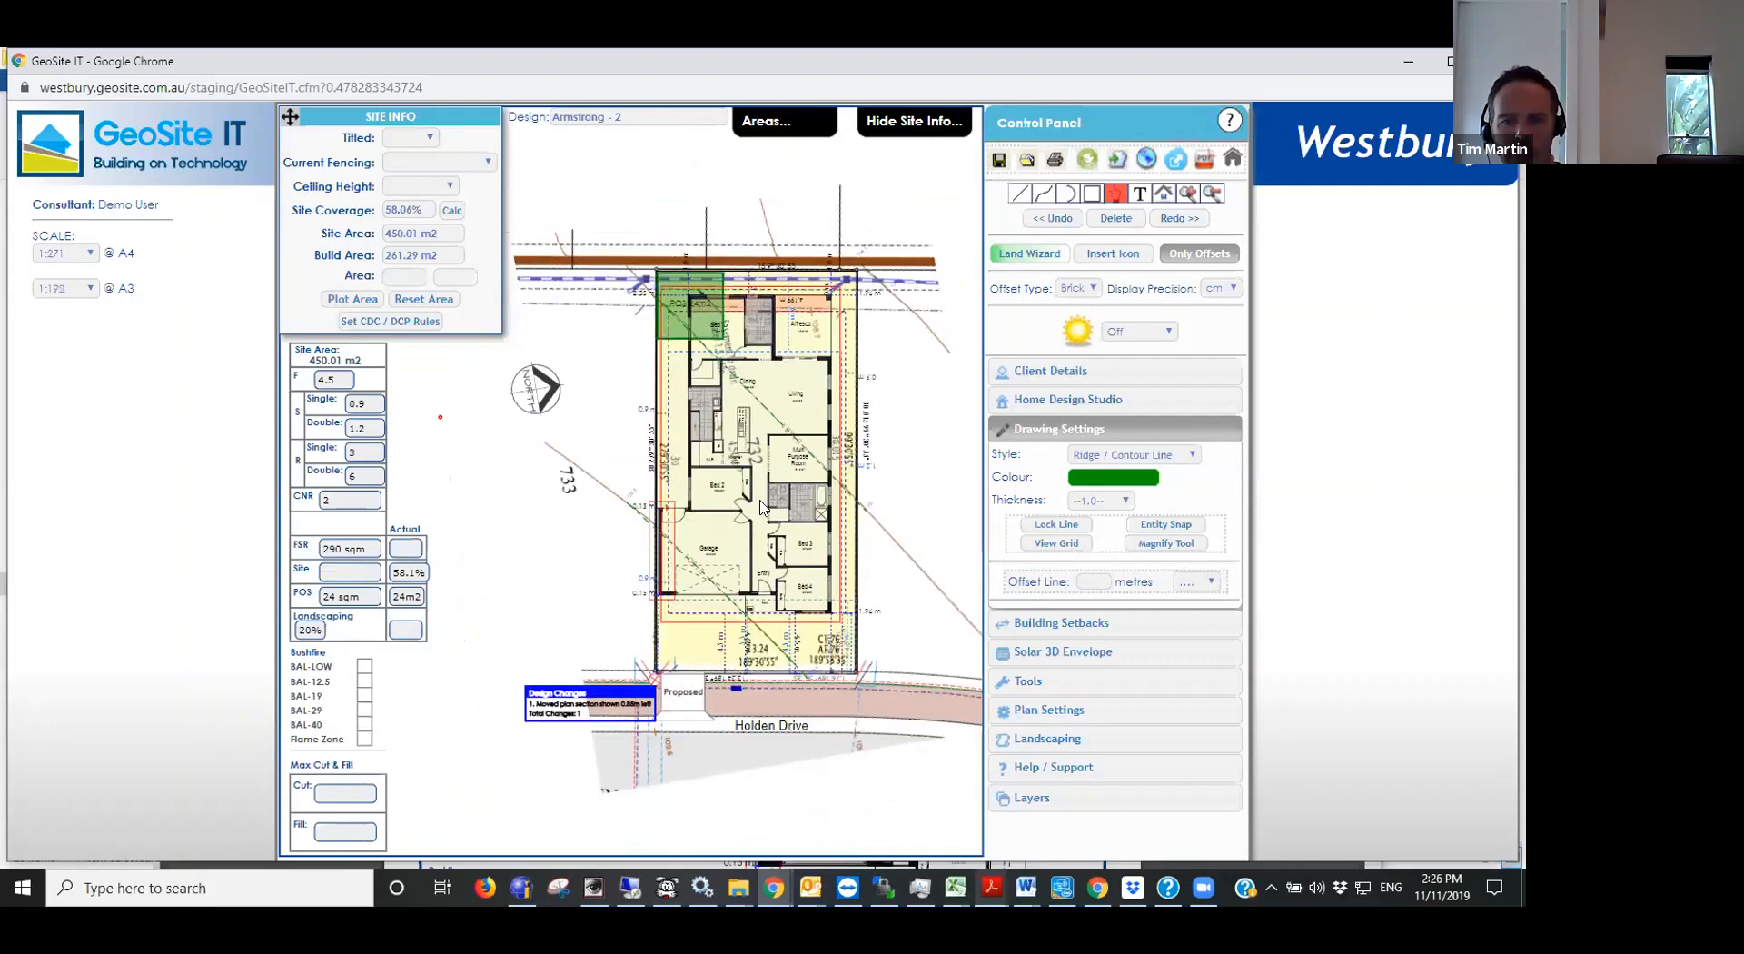
{"action": "scroll", "coordinate": [761, 506], "scroll_direction": "up", "scroll_amount": 2}
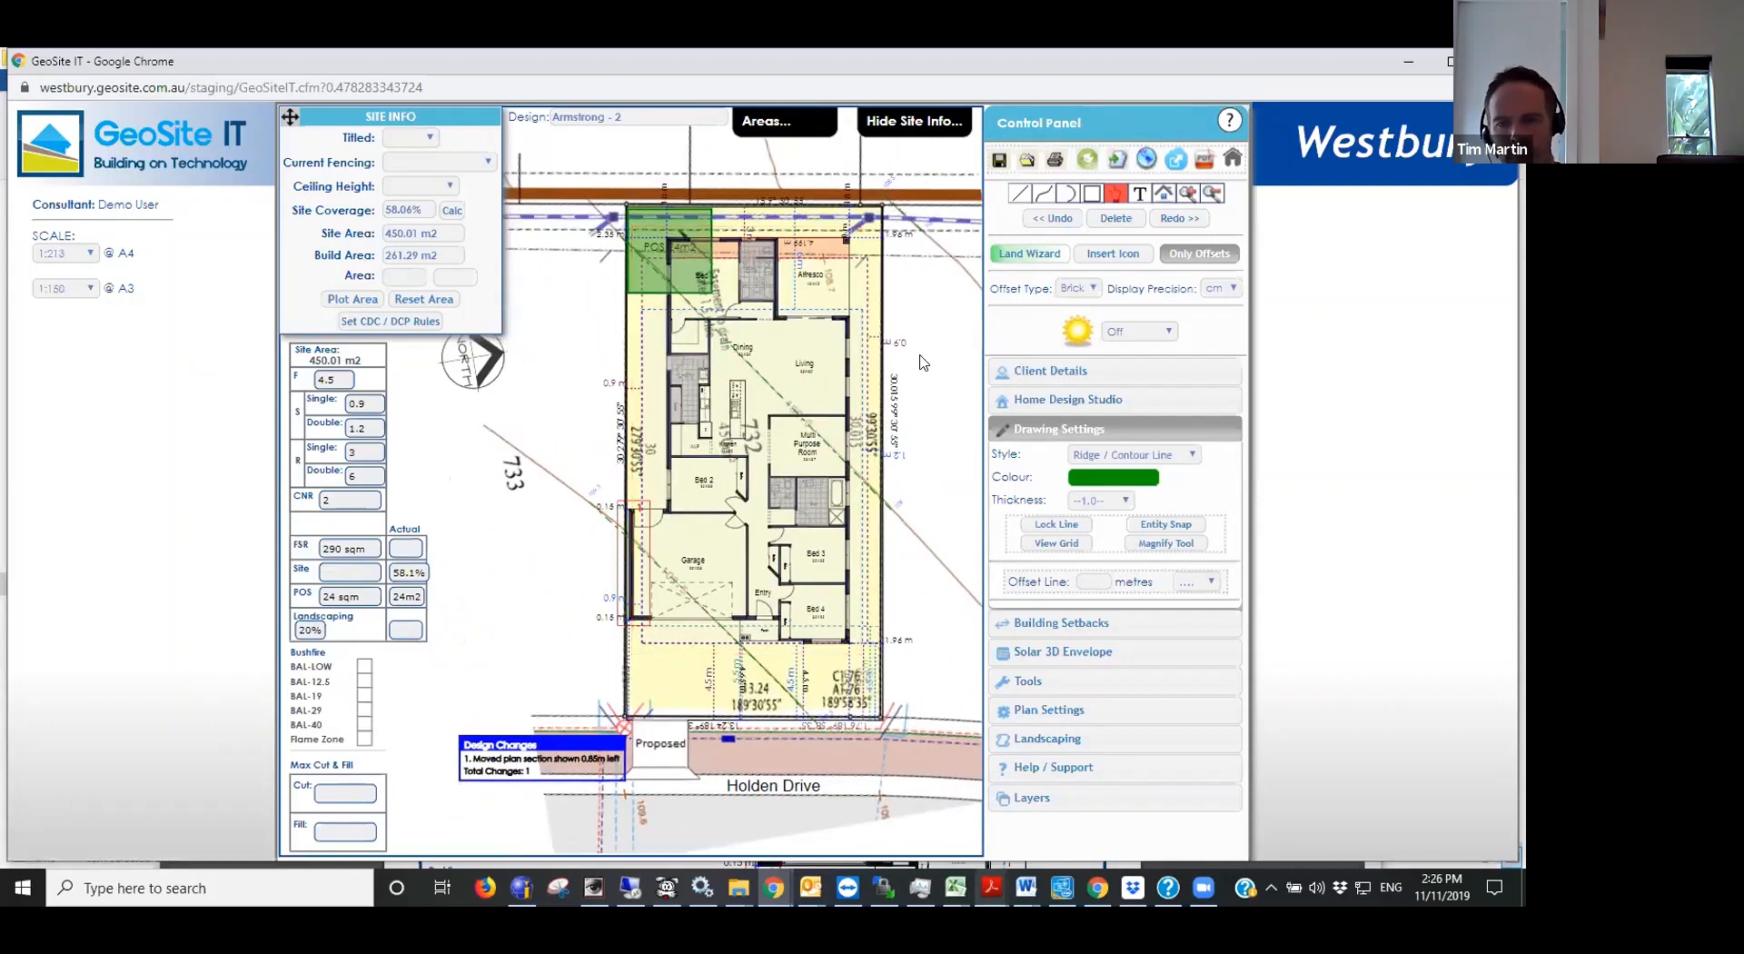
{"action": "left_click", "coordinate": [923, 361]}
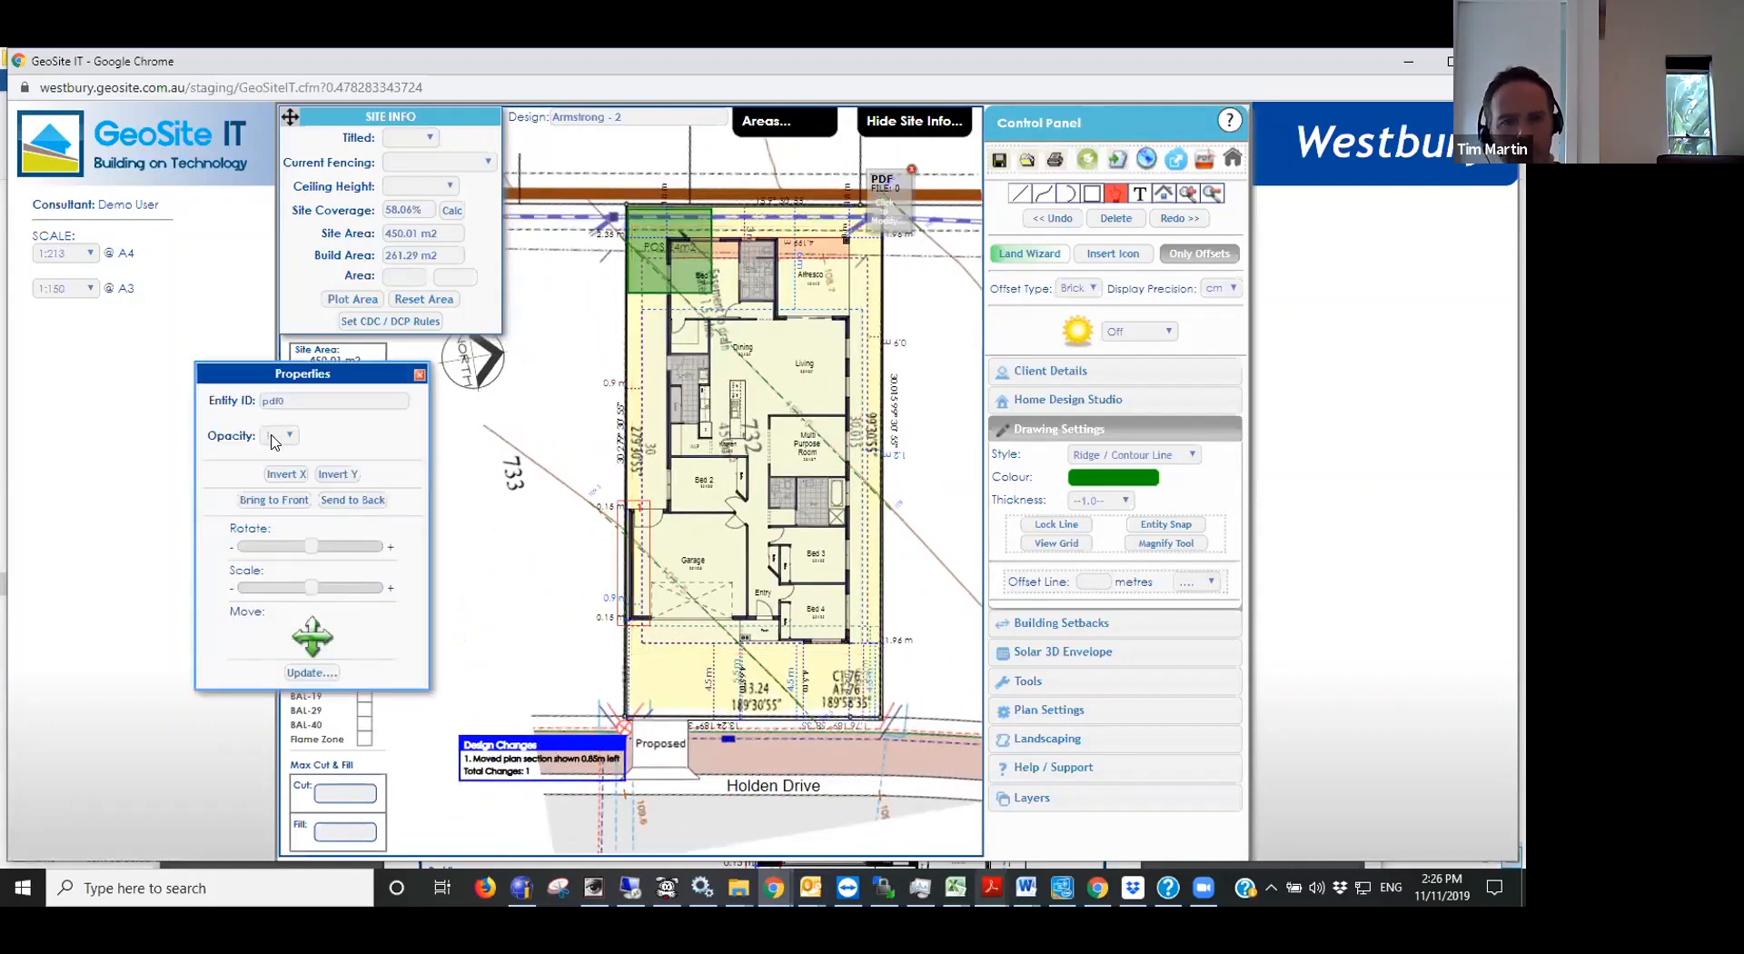
{"action": "left_click", "coordinate": [274, 435]}
{"action": "left_click", "coordinate": [273, 480]}
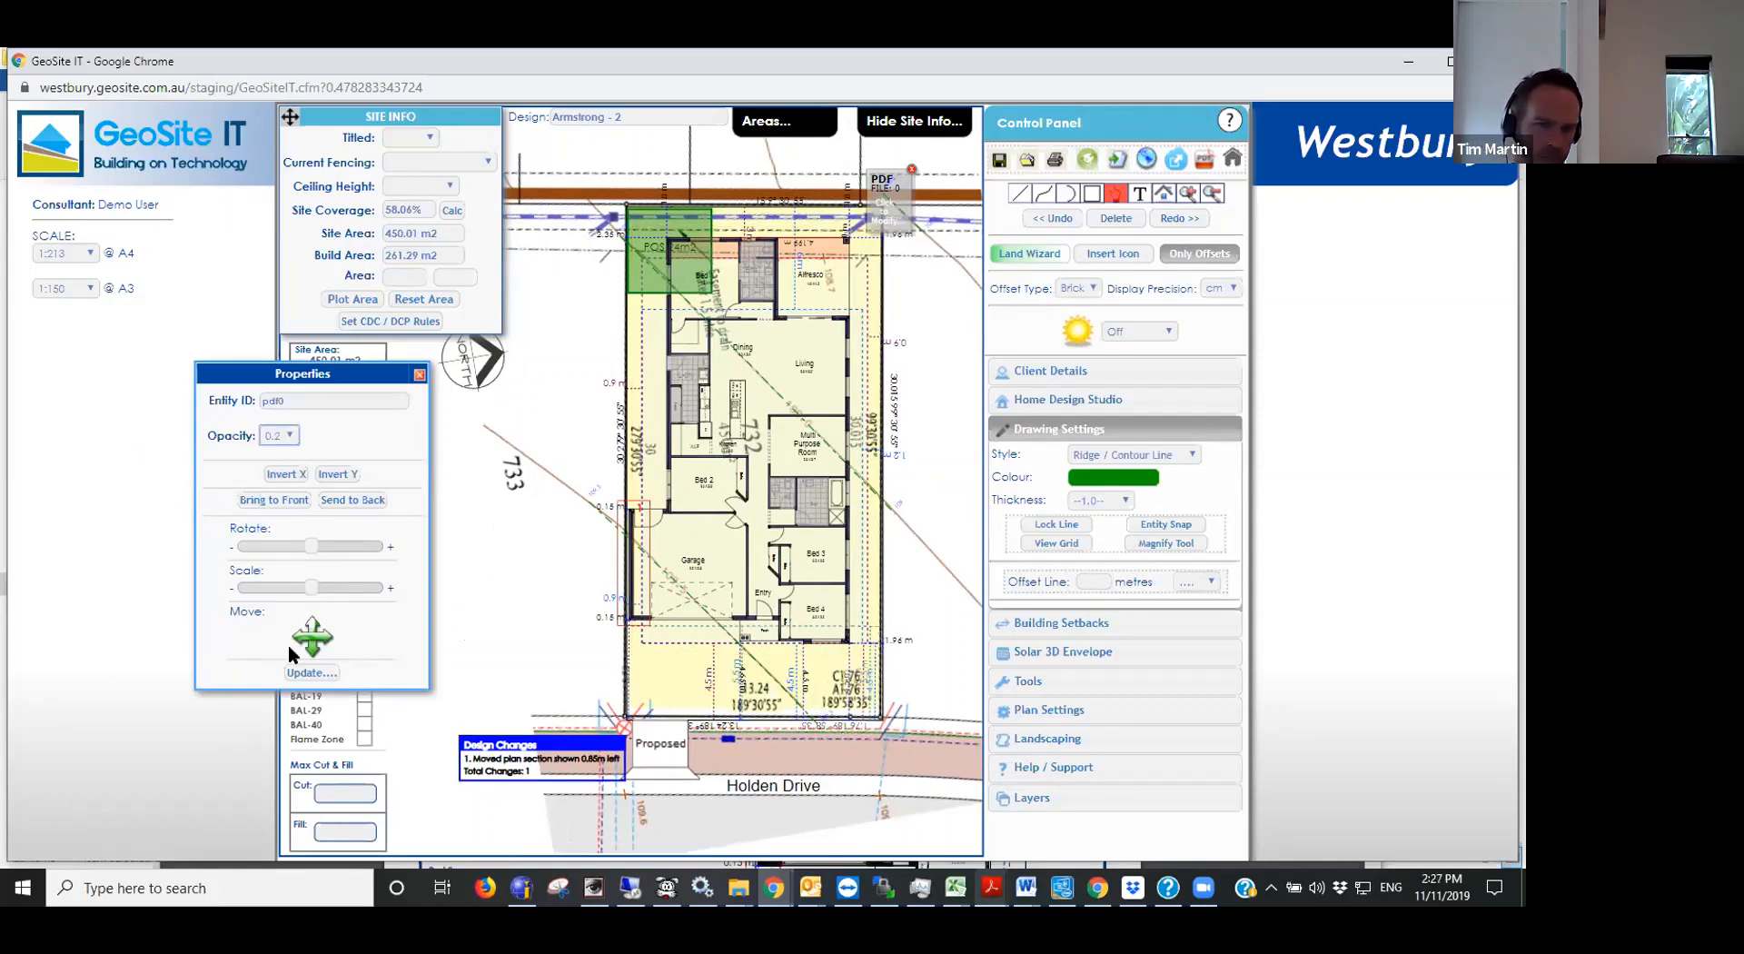
{"action": "left_click", "coordinate": [310, 672]}
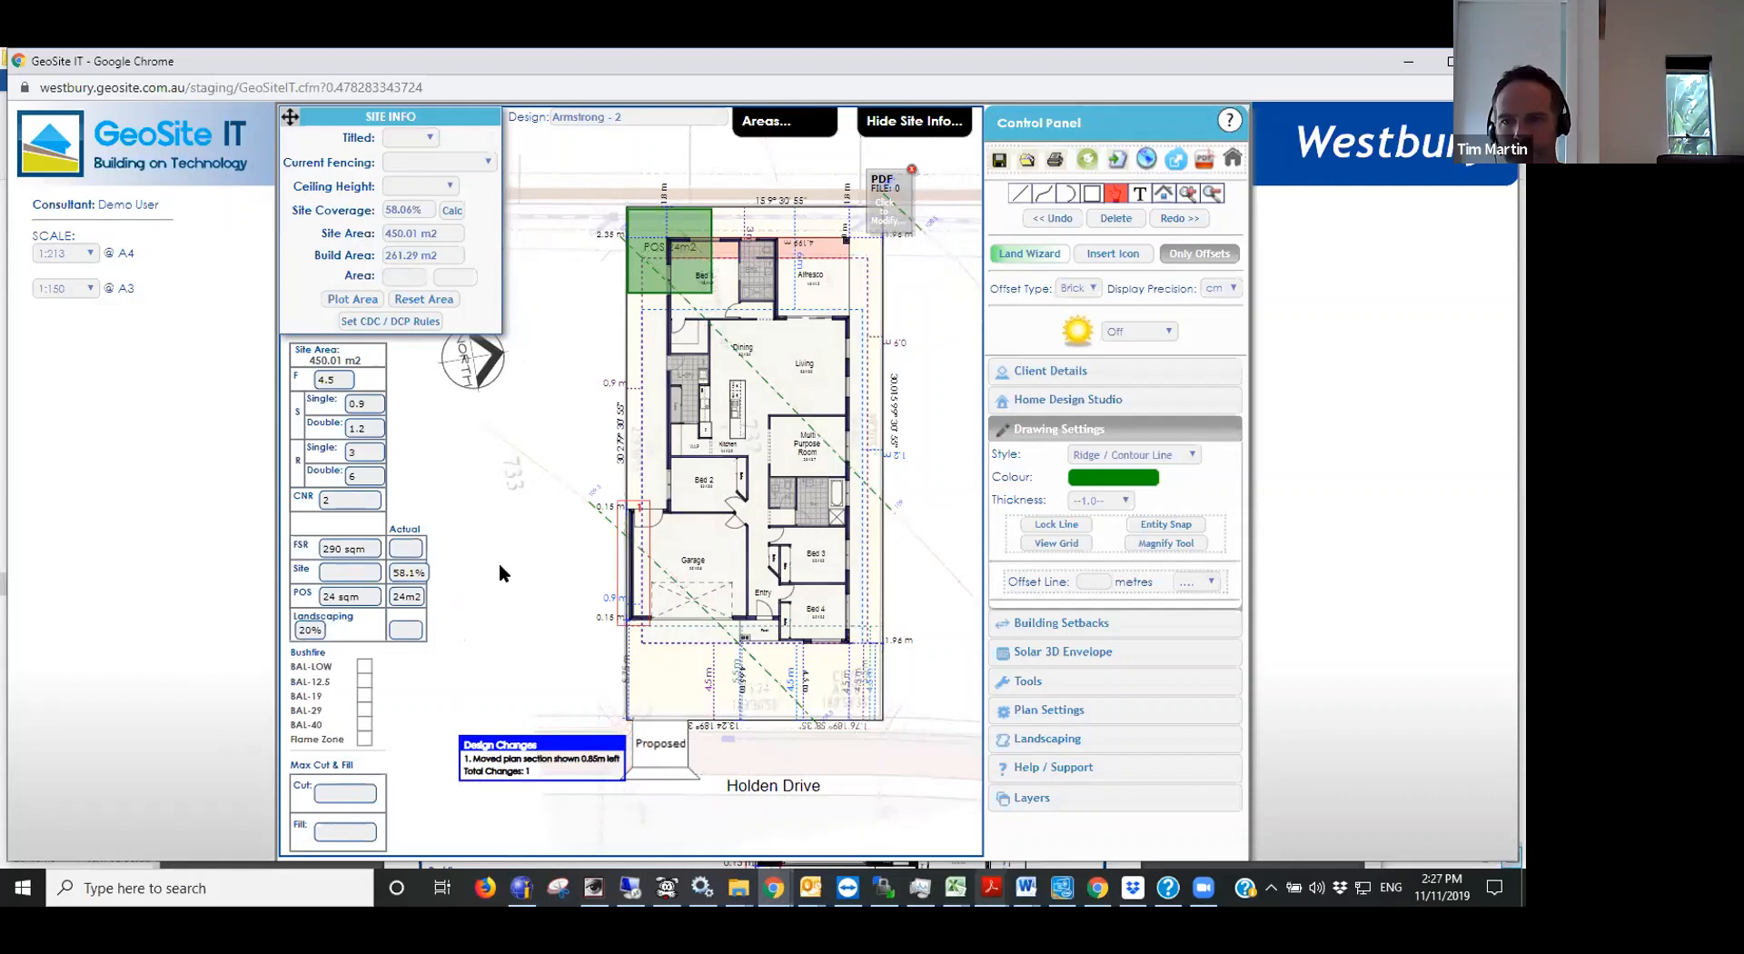
{"action": "scroll", "coordinate": [499, 563], "scroll_direction": "down", "scroll_amount": 1}
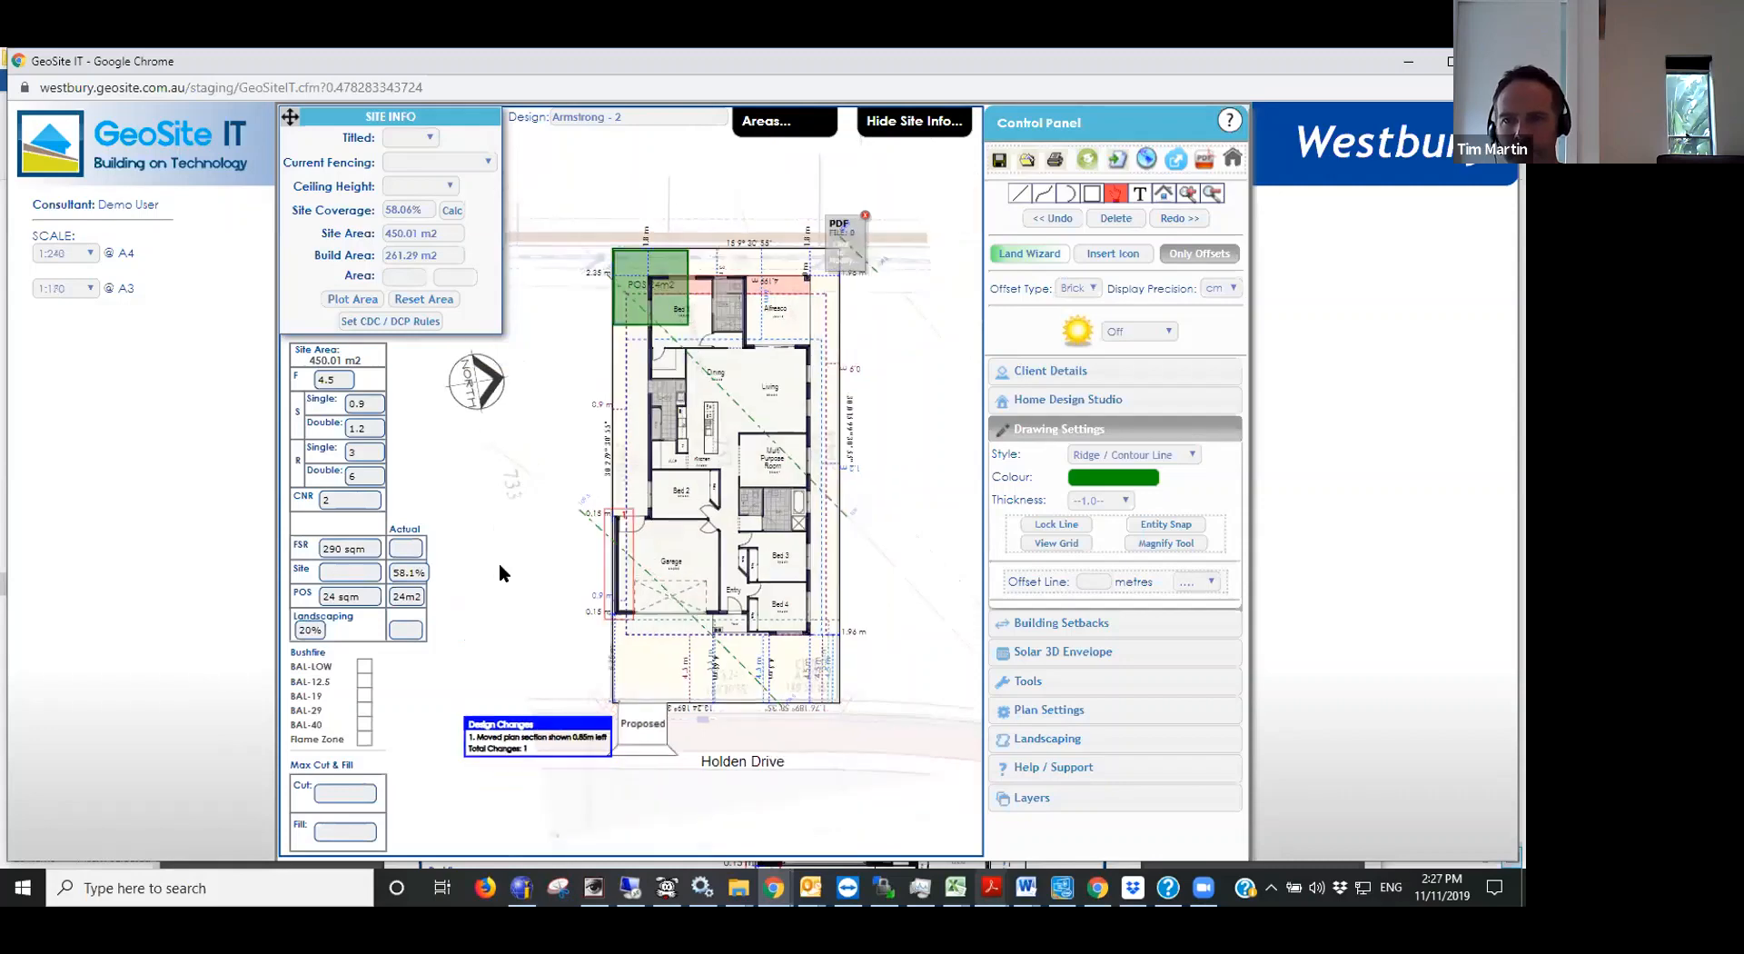
{"action": "left_click", "coordinate": [865, 215]}
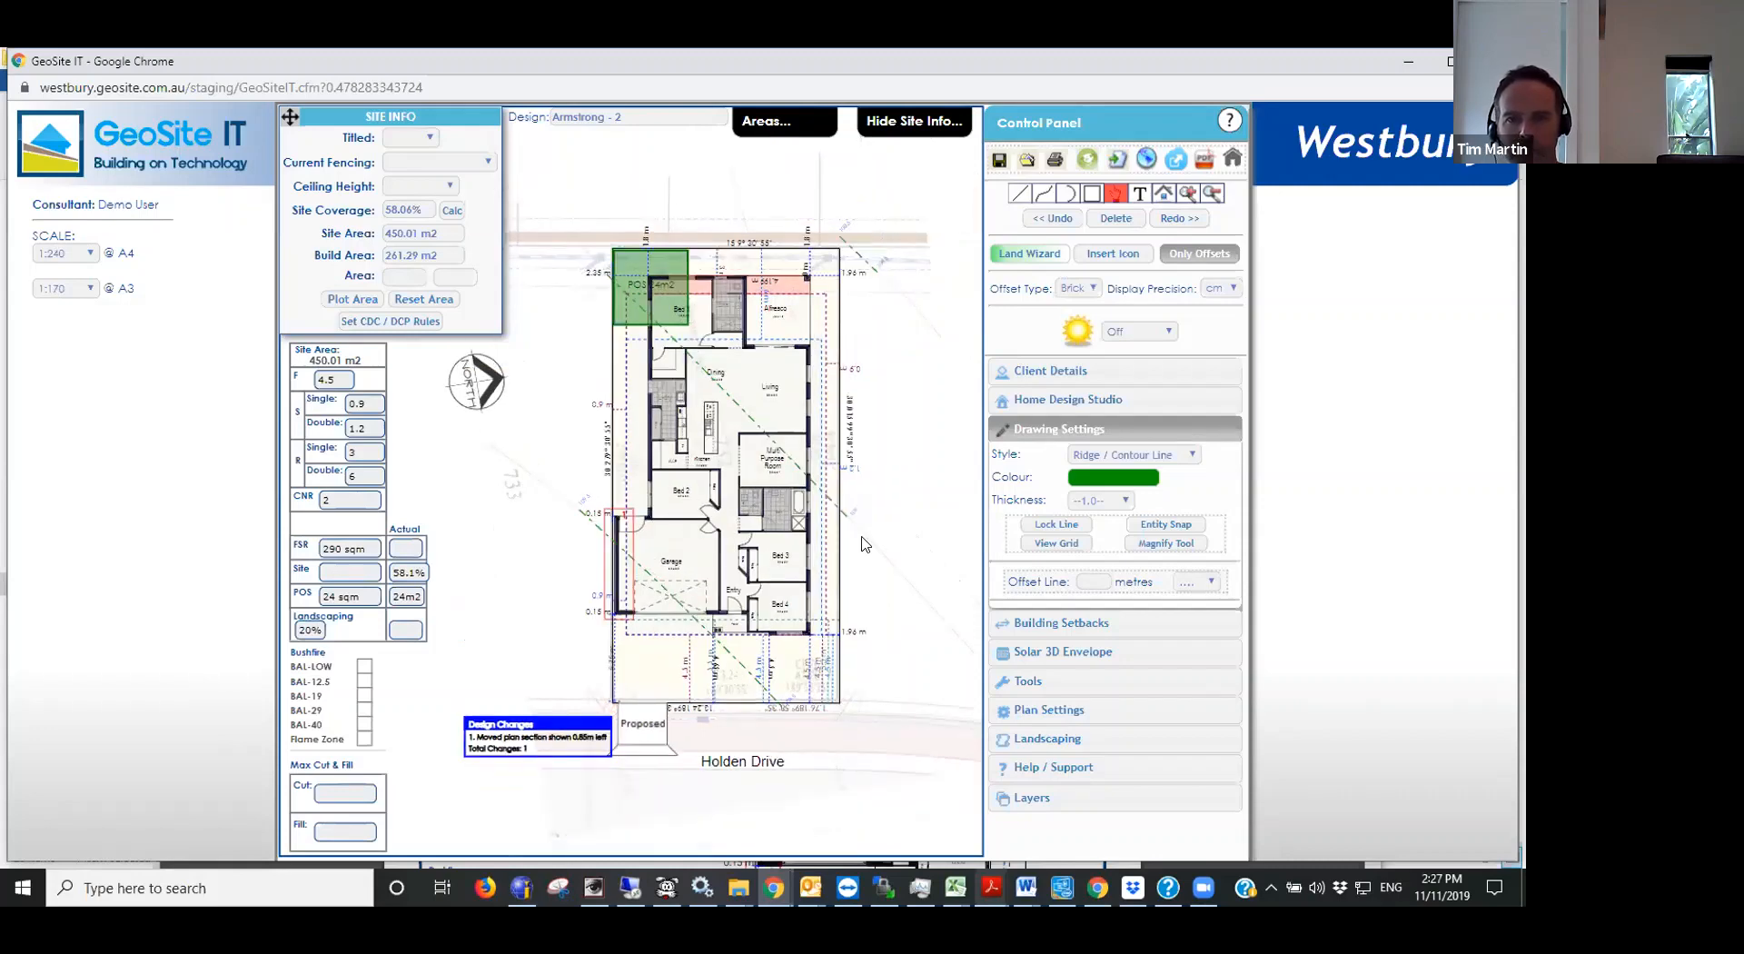
{"action": "scroll", "coordinate": [871, 713], "scroll_direction": "up", "scroll_amount": 1}
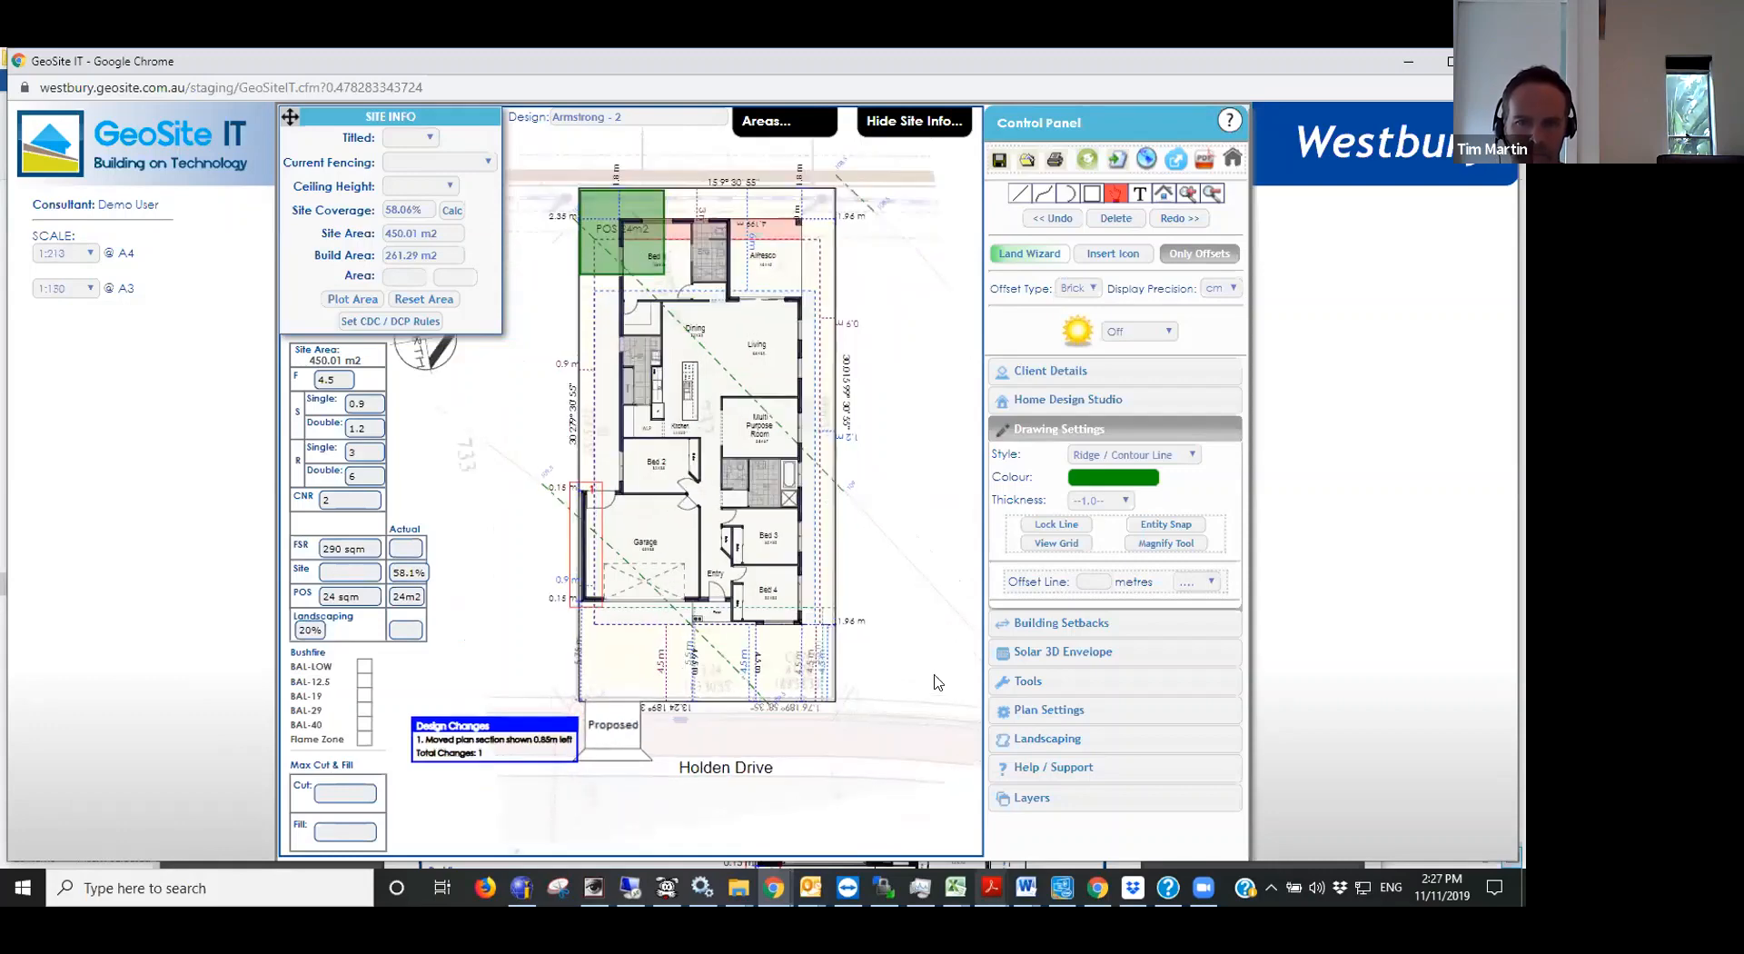
{"action": "scroll", "coordinate": [938, 683], "scroll_direction": "down", "scroll_amount": 1}
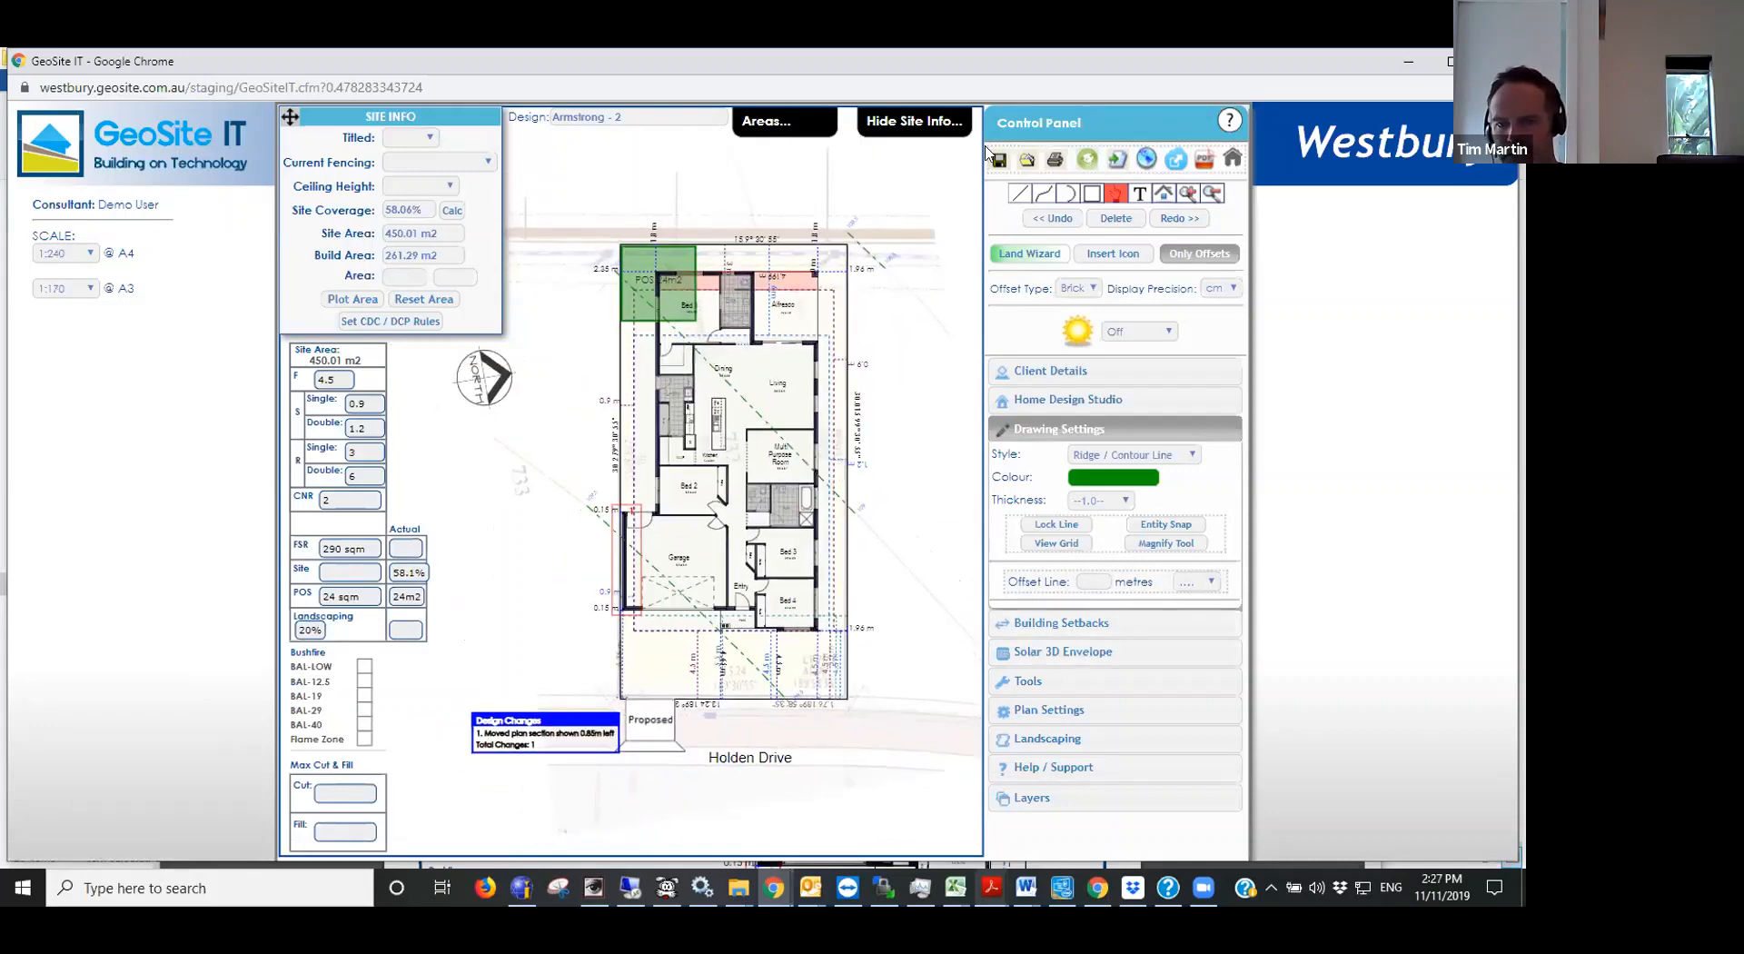
- Generate contours across the lot at a 0.25 m interval
{"action": "left_click", "coordinate": [1037, 432]}
{"action": "left_click", "coordinate": [1053, 529]}
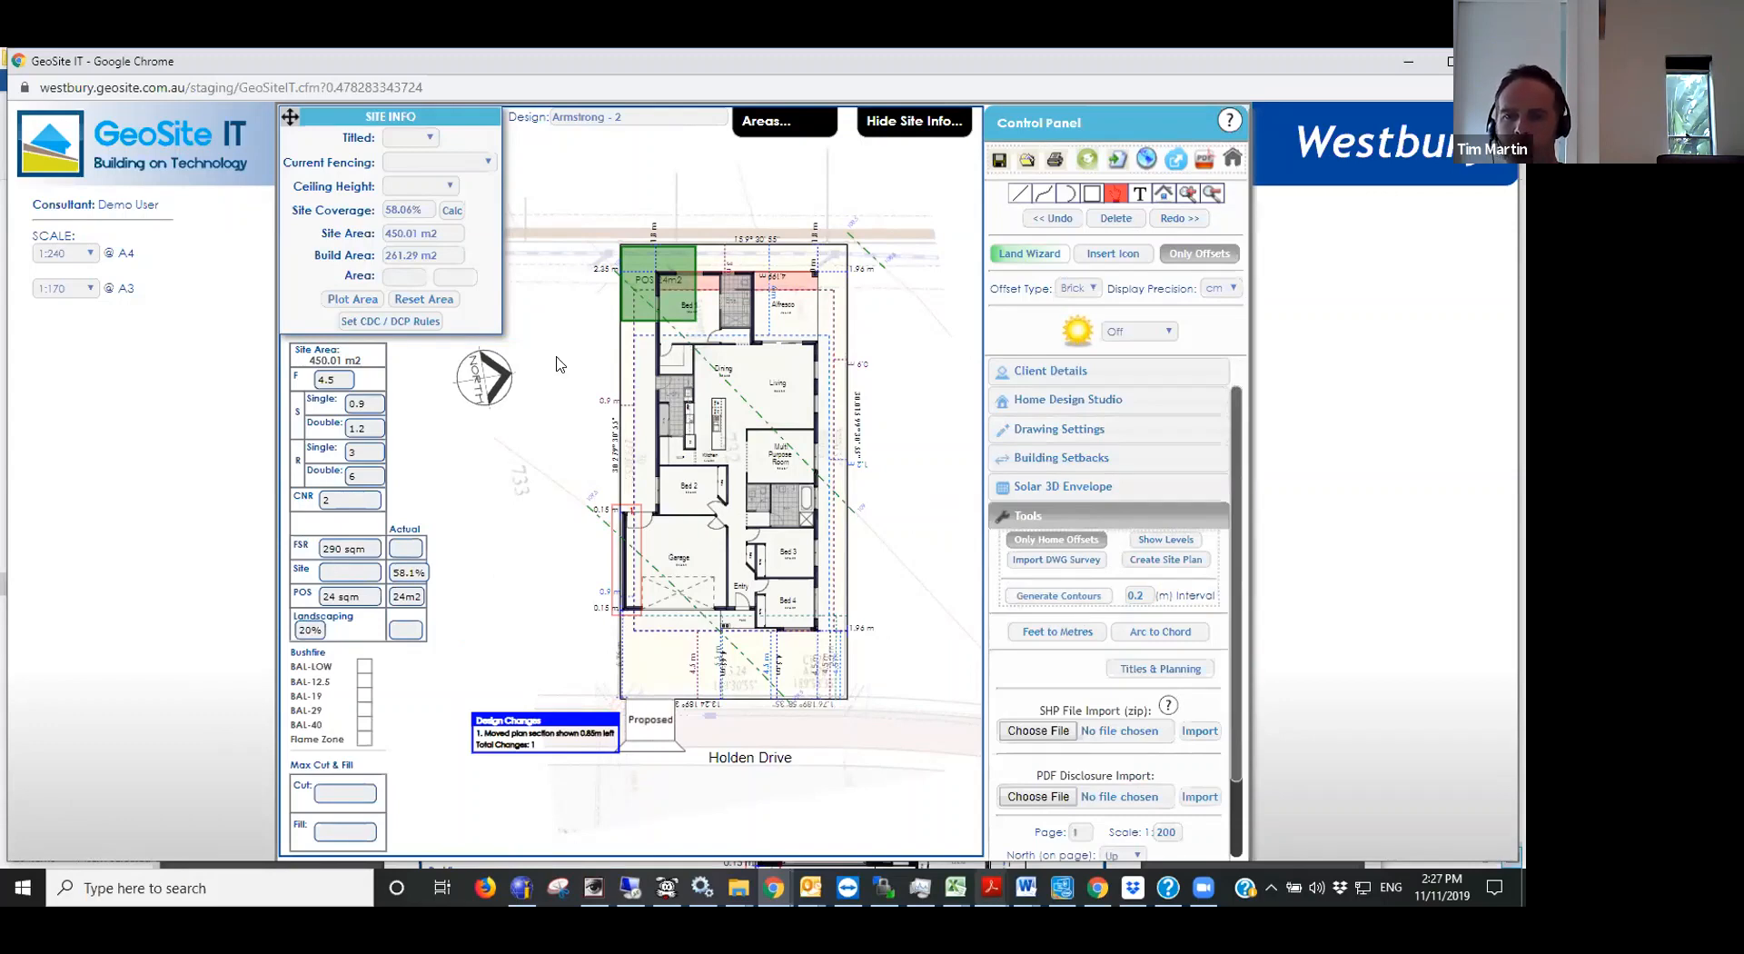
{"action": "left_click", "coordinate": [1144, 601]}
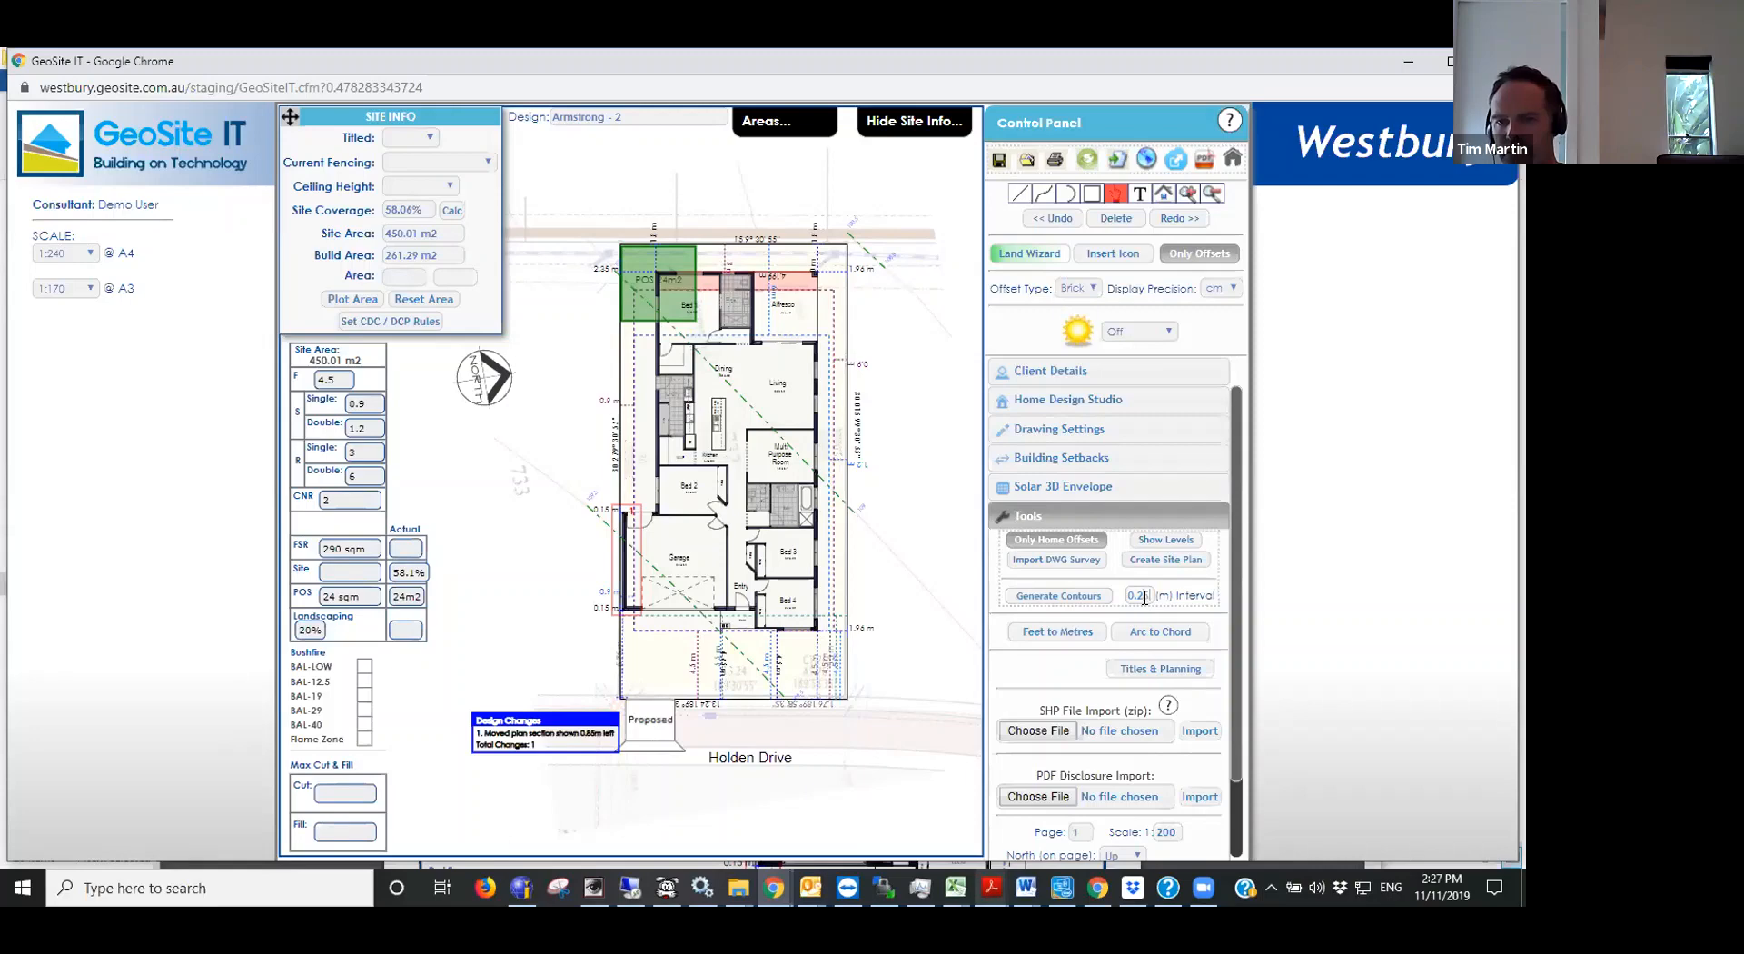
{"action": "type", "text": "5"}
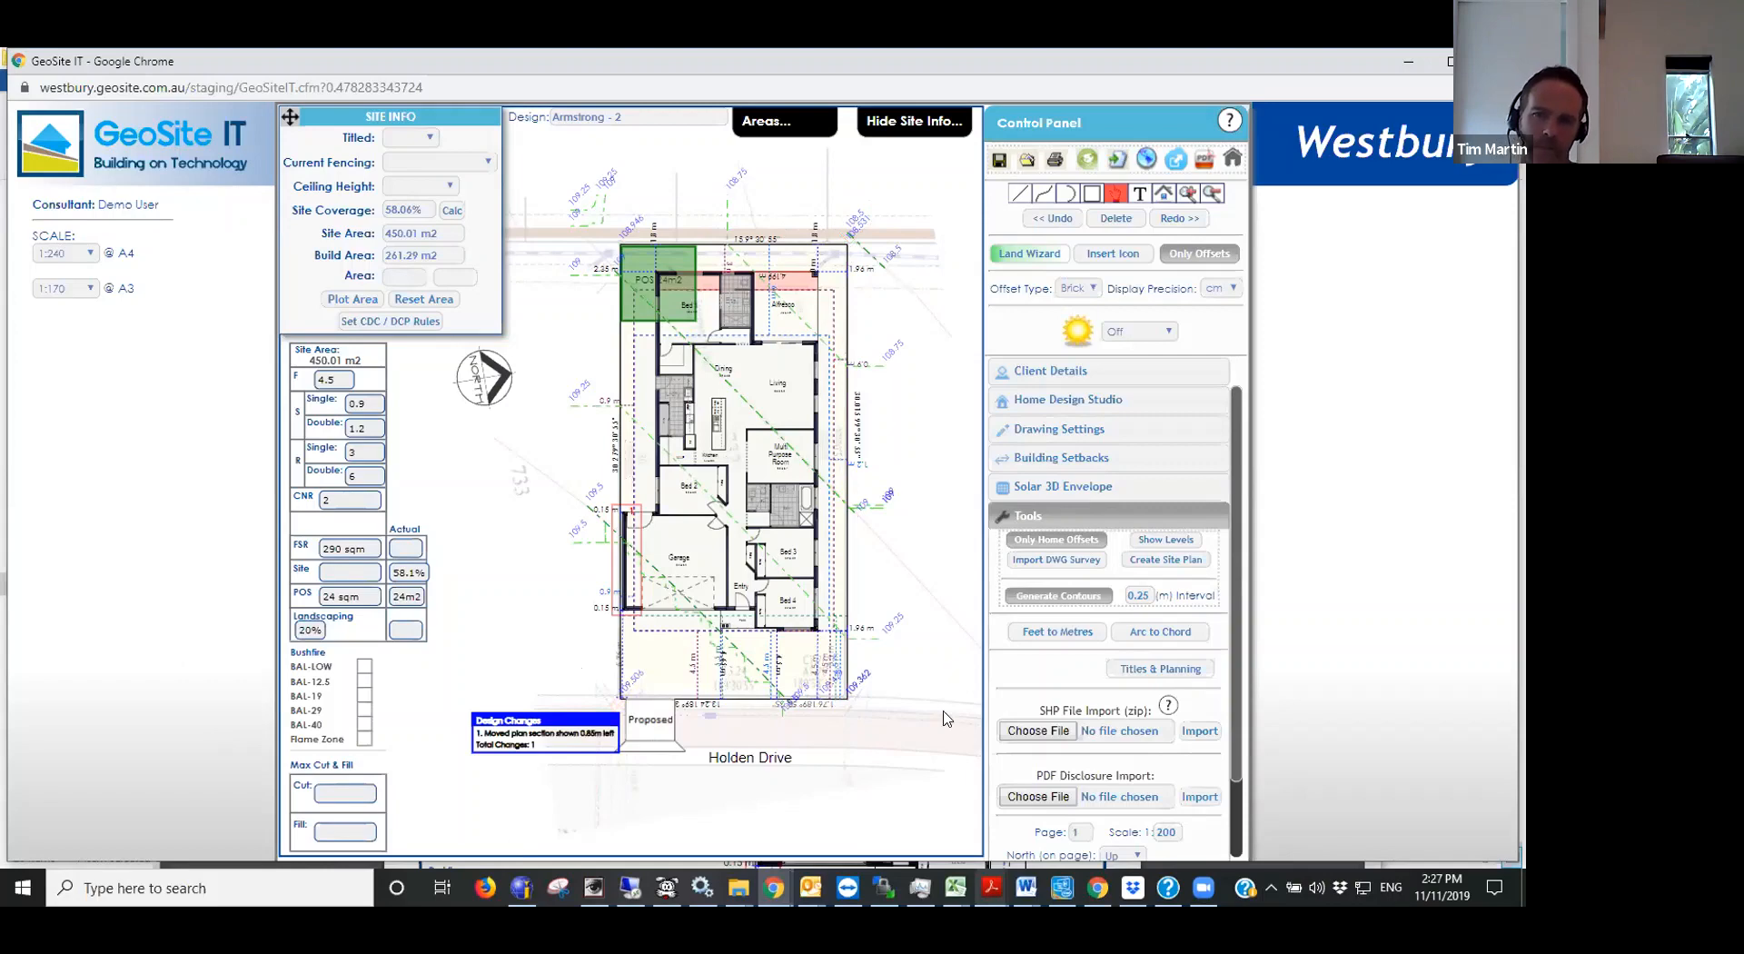
- Check the finished surface level at the lot's front boundary corner, then close the point level and dismiss the overlay's PDF tag
{"action": "left_click", "coordinate": [844, 699]}
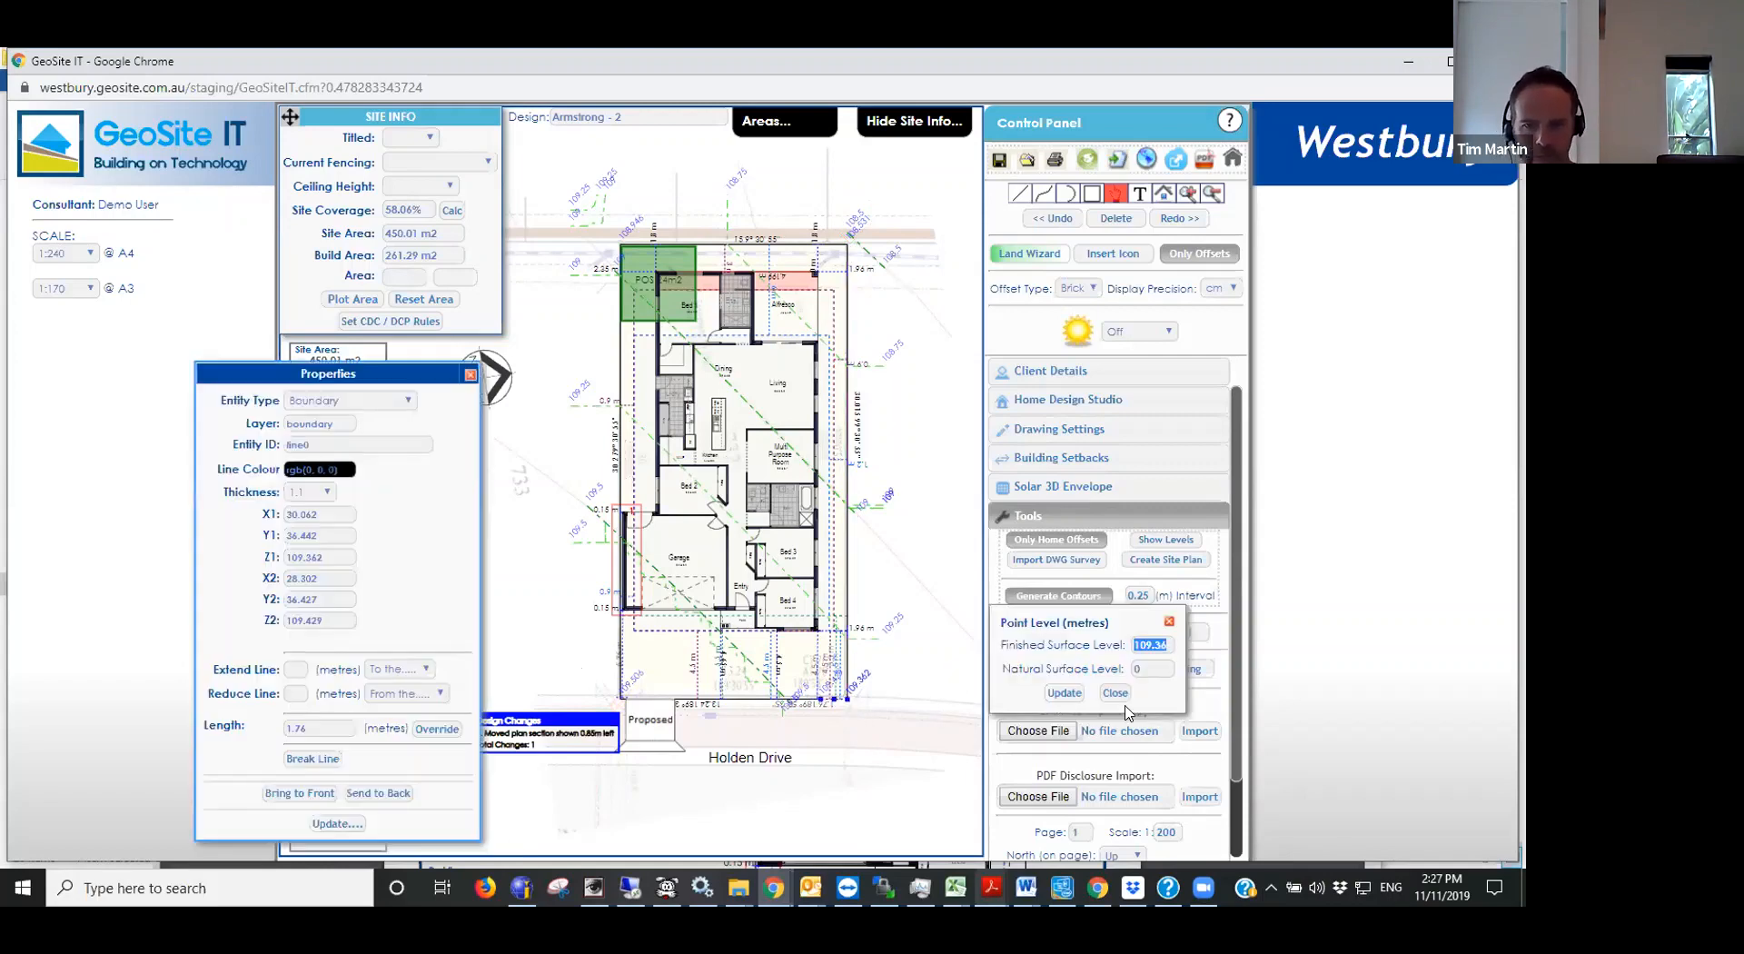
{"action": "left_click", "coordinate": [1101, 694]}
{"action": "left_click", "coordinate": [903, 783]}
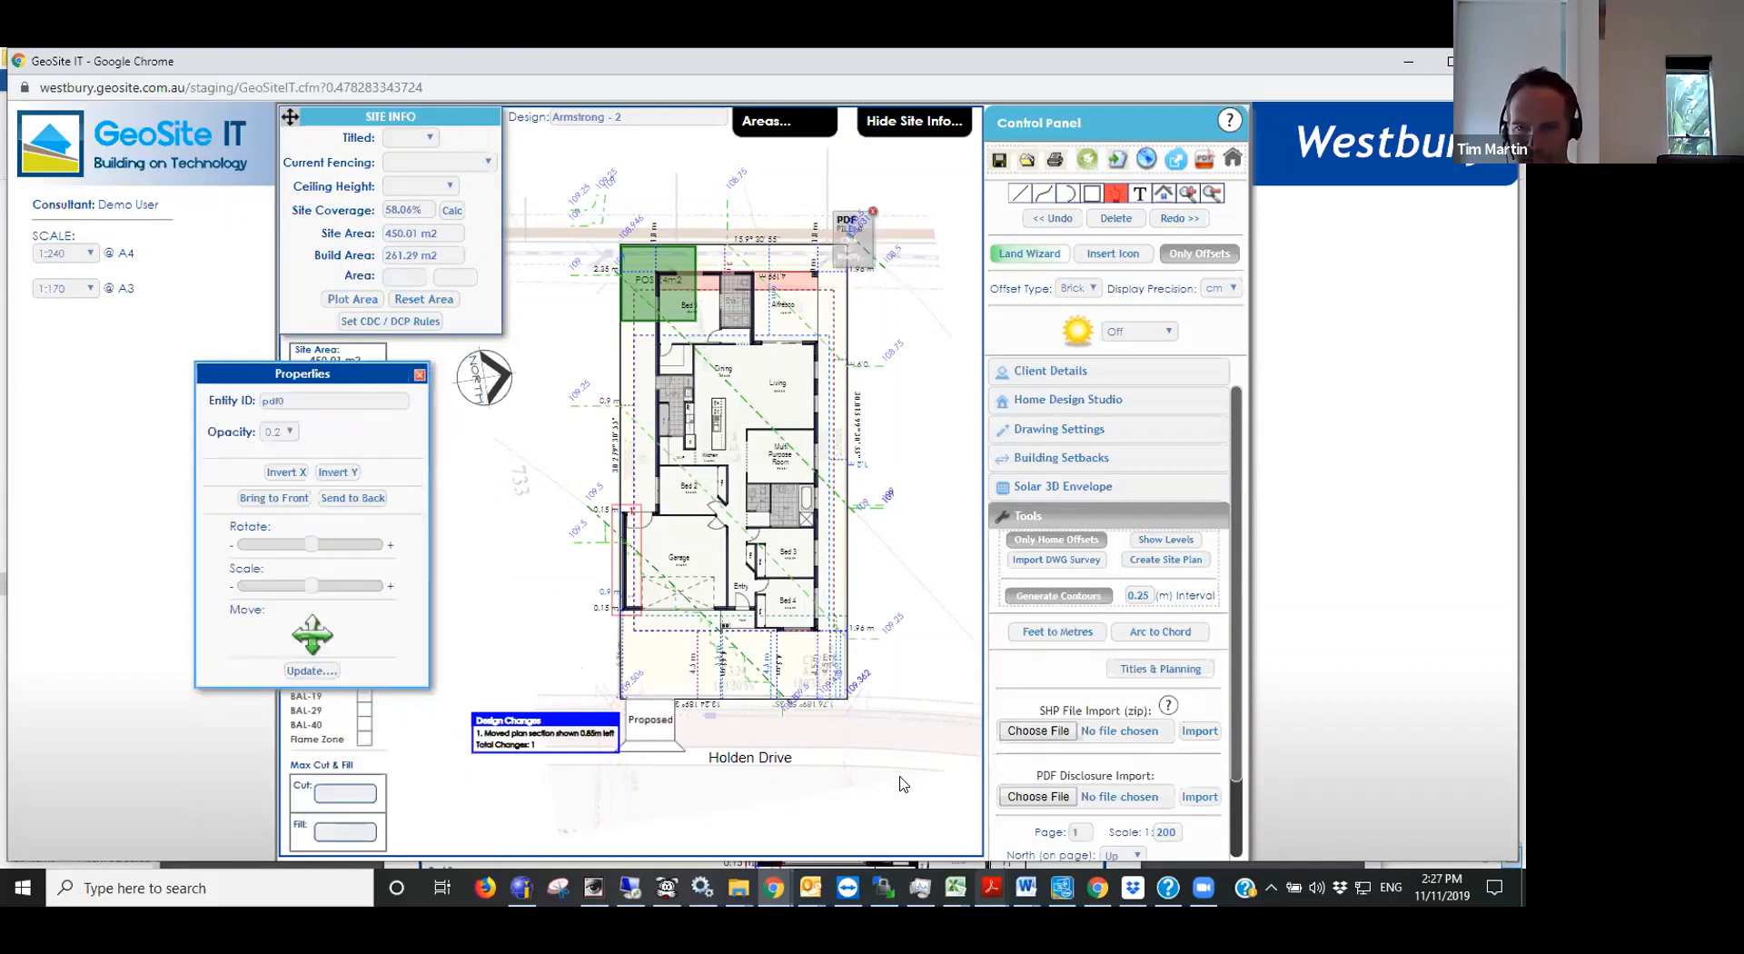
{"action": "left_click", "coordinate": [874, 214]}
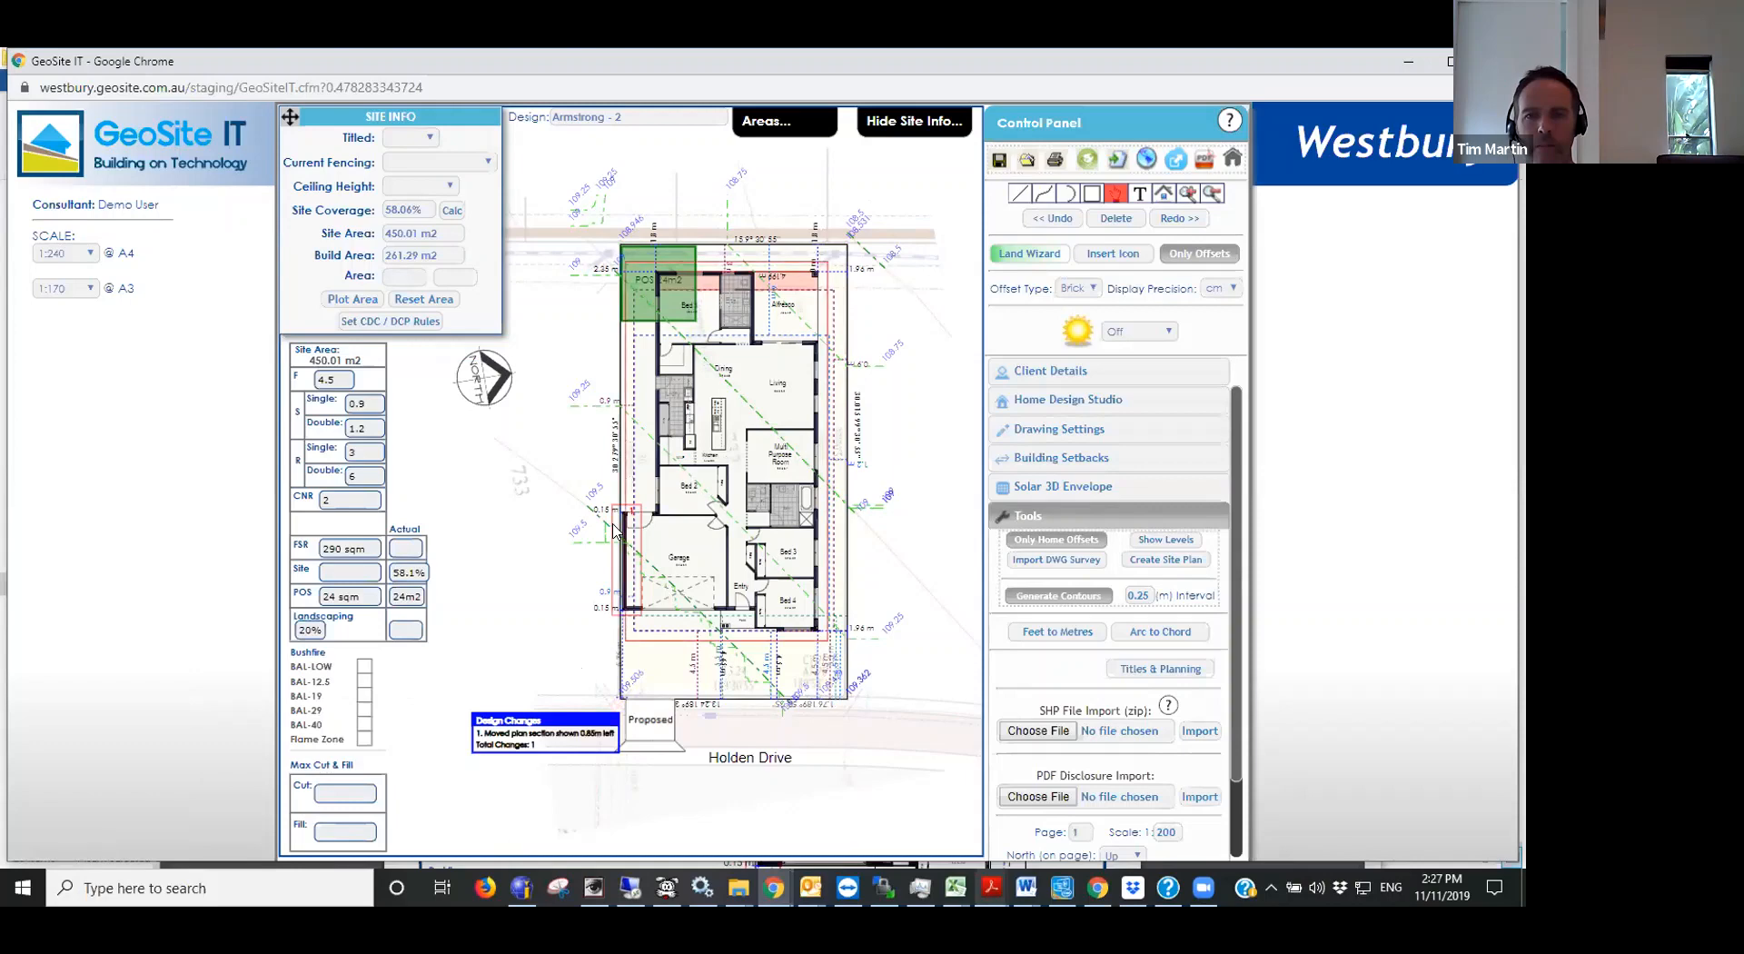
{"action": "scroll", "coordinate": [611, 524], "scroll_direction": "up", "scroll_amount": 1}
{"action": "left_click", "coordinate": [998, 166]}
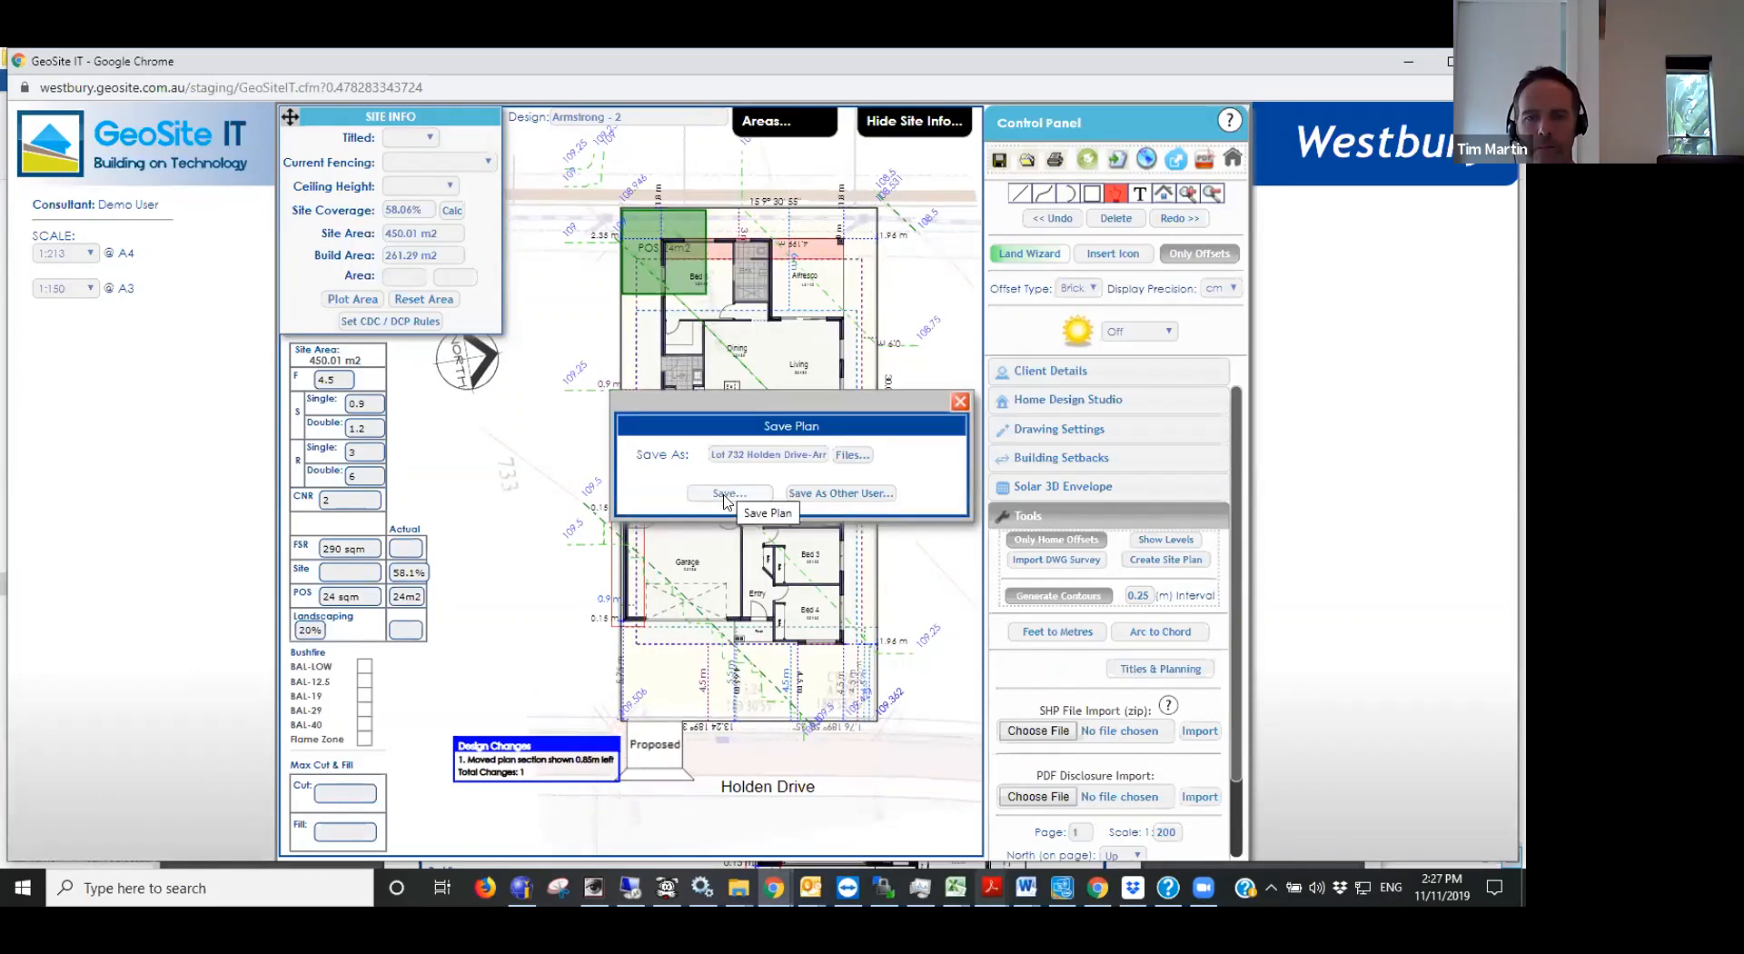
{"action": "left_click", "coordinate": [723, 493]}
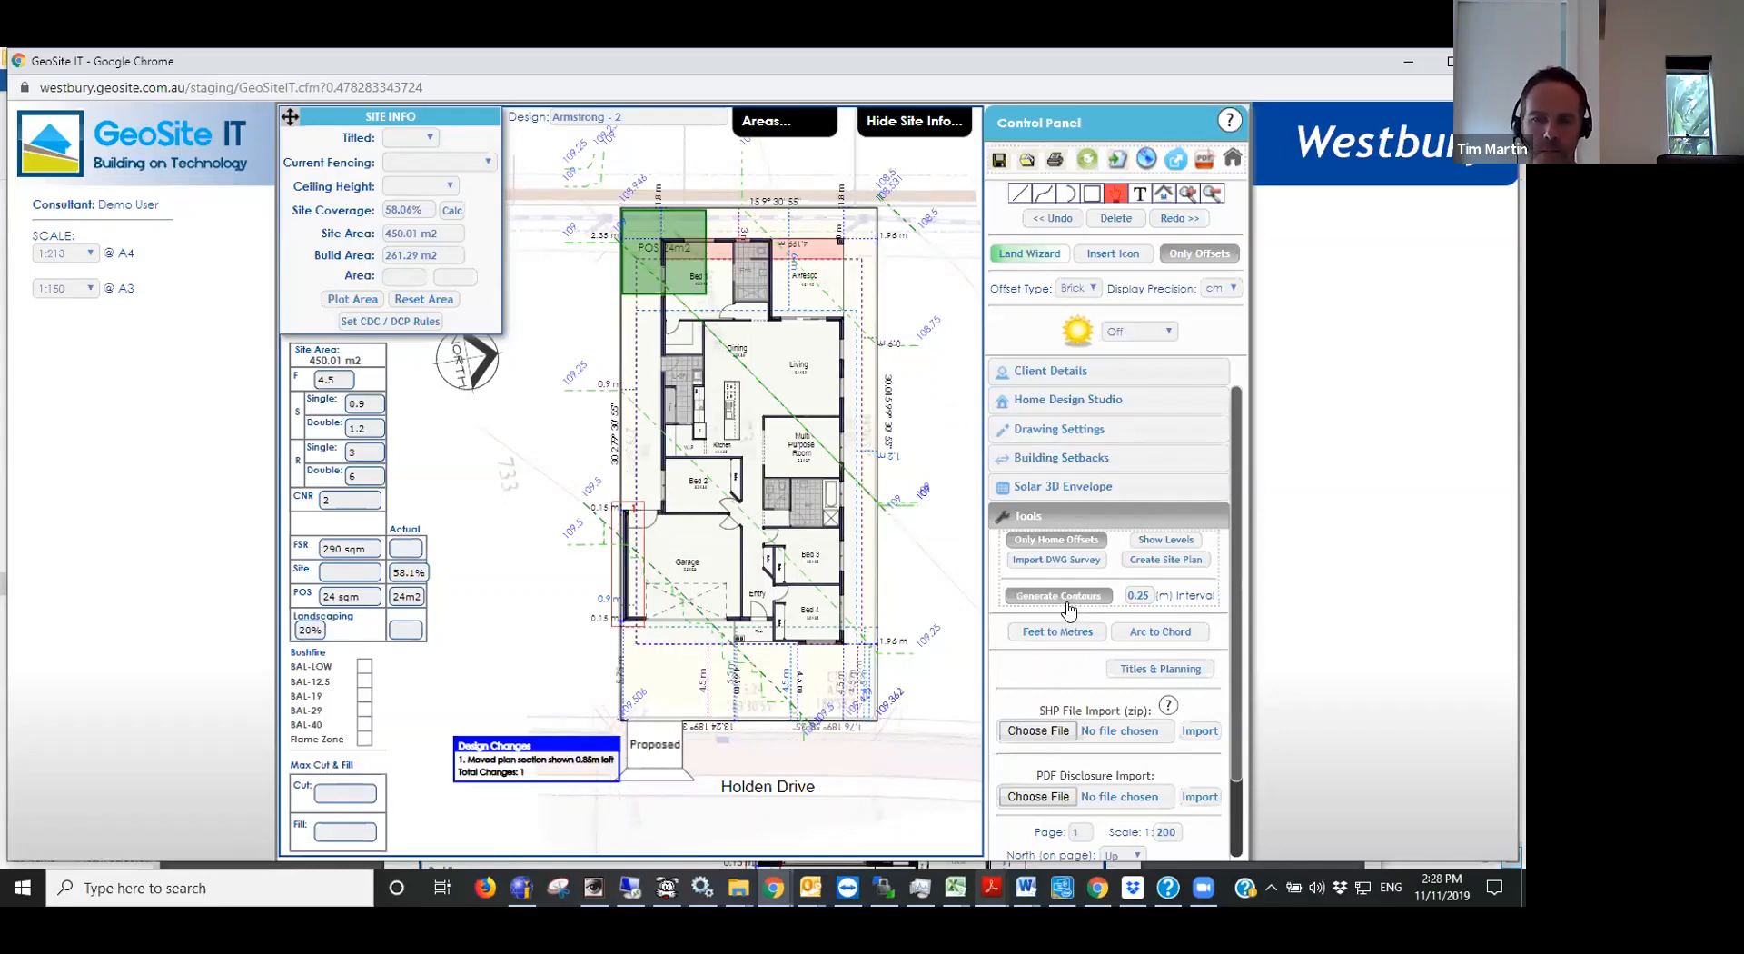
- Create the site plan for the Armstrong - 2 siting and minimise its notes to expose the drawing
{"action": "left_click", "coordinate": [1170, 561]}
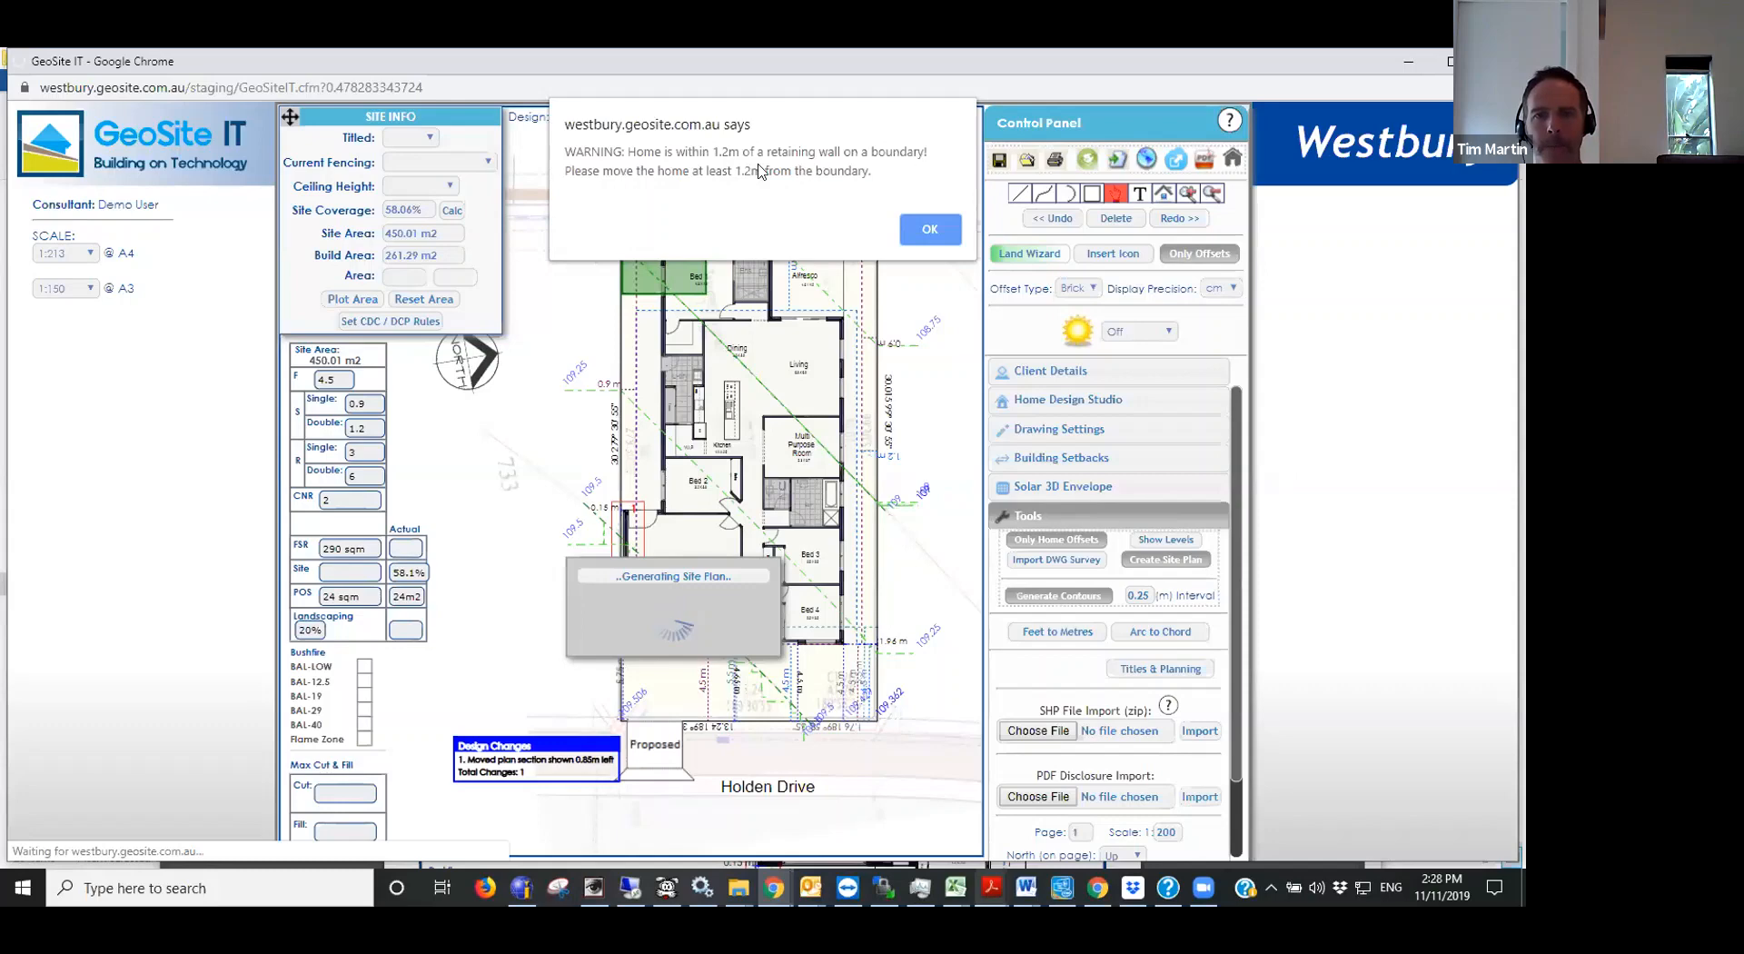
{"action": "left_click", "coordinate": [943, 228]}
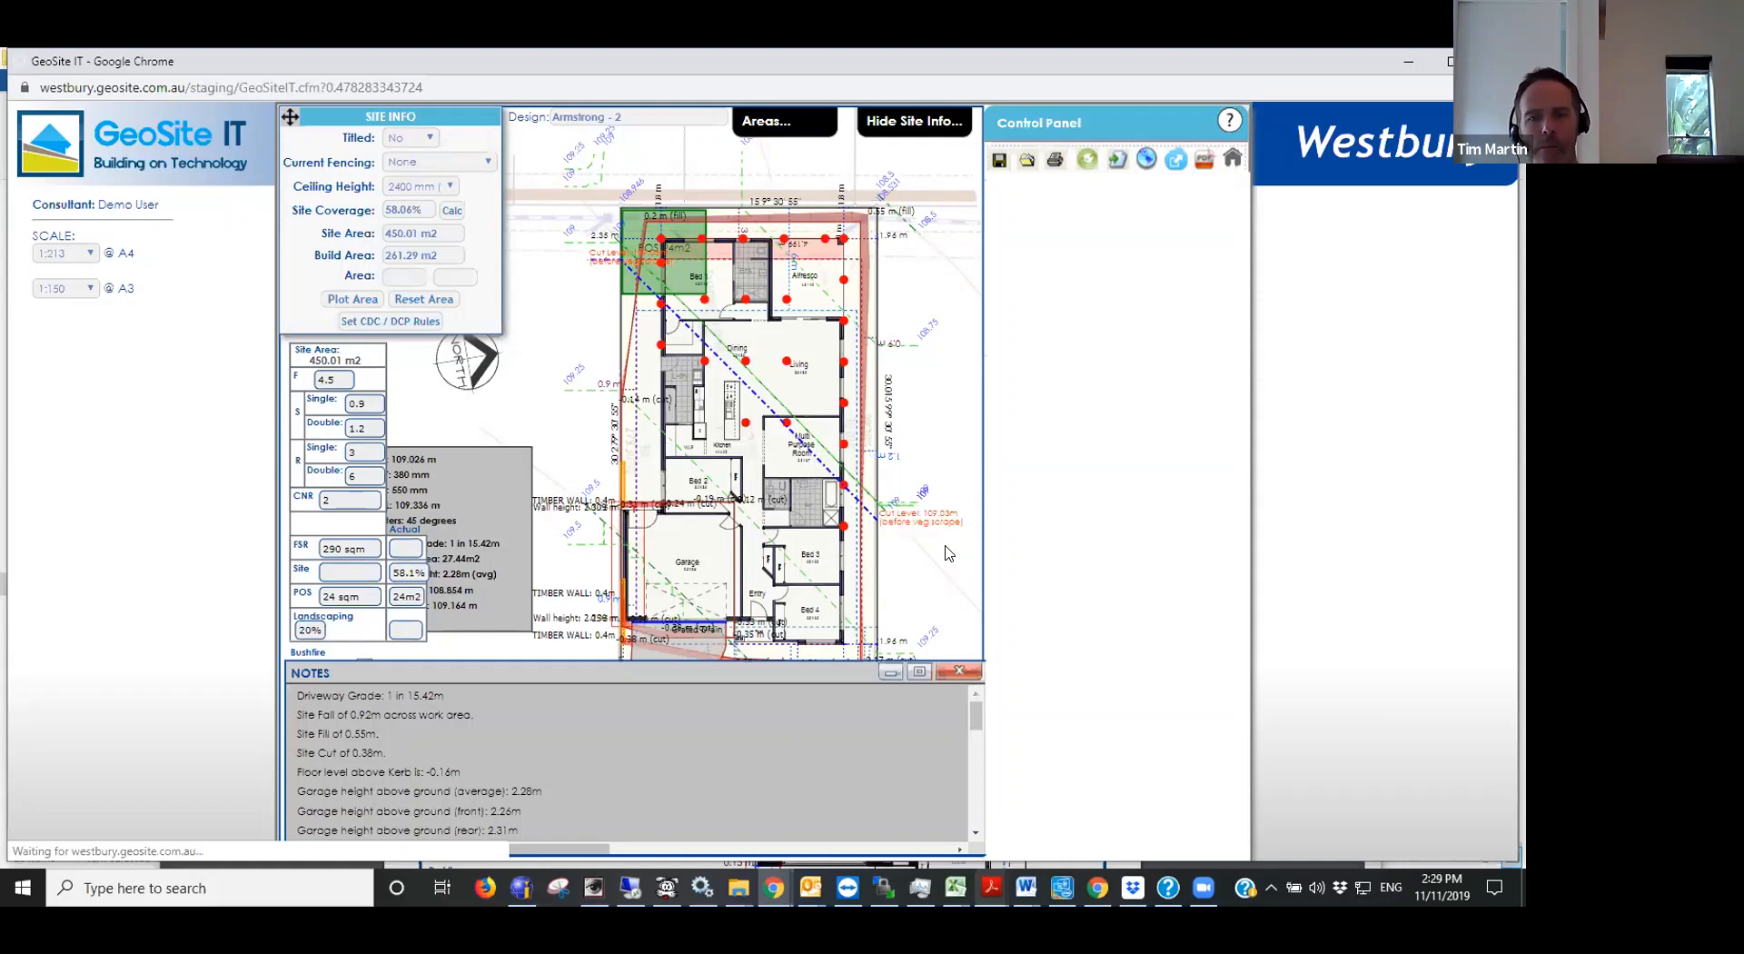
{"action": "left_click", "coordinate": [891, 673]}
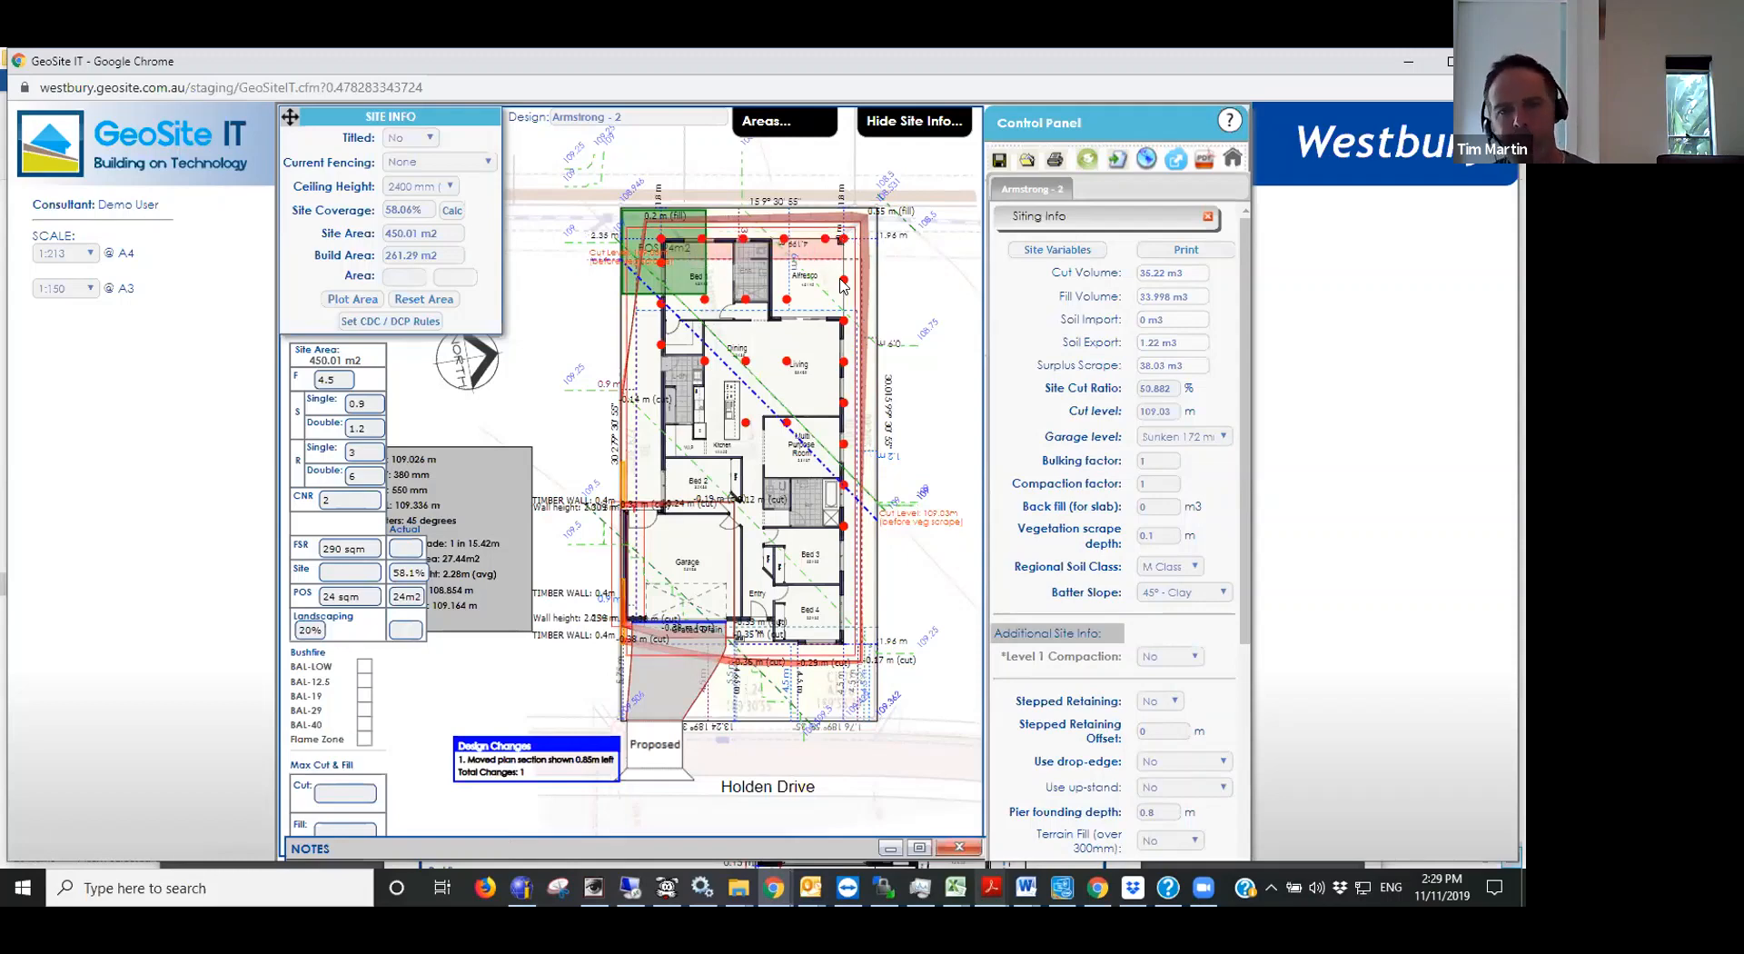
{"action": "mouse_move", "coordinate": [844, 321]}
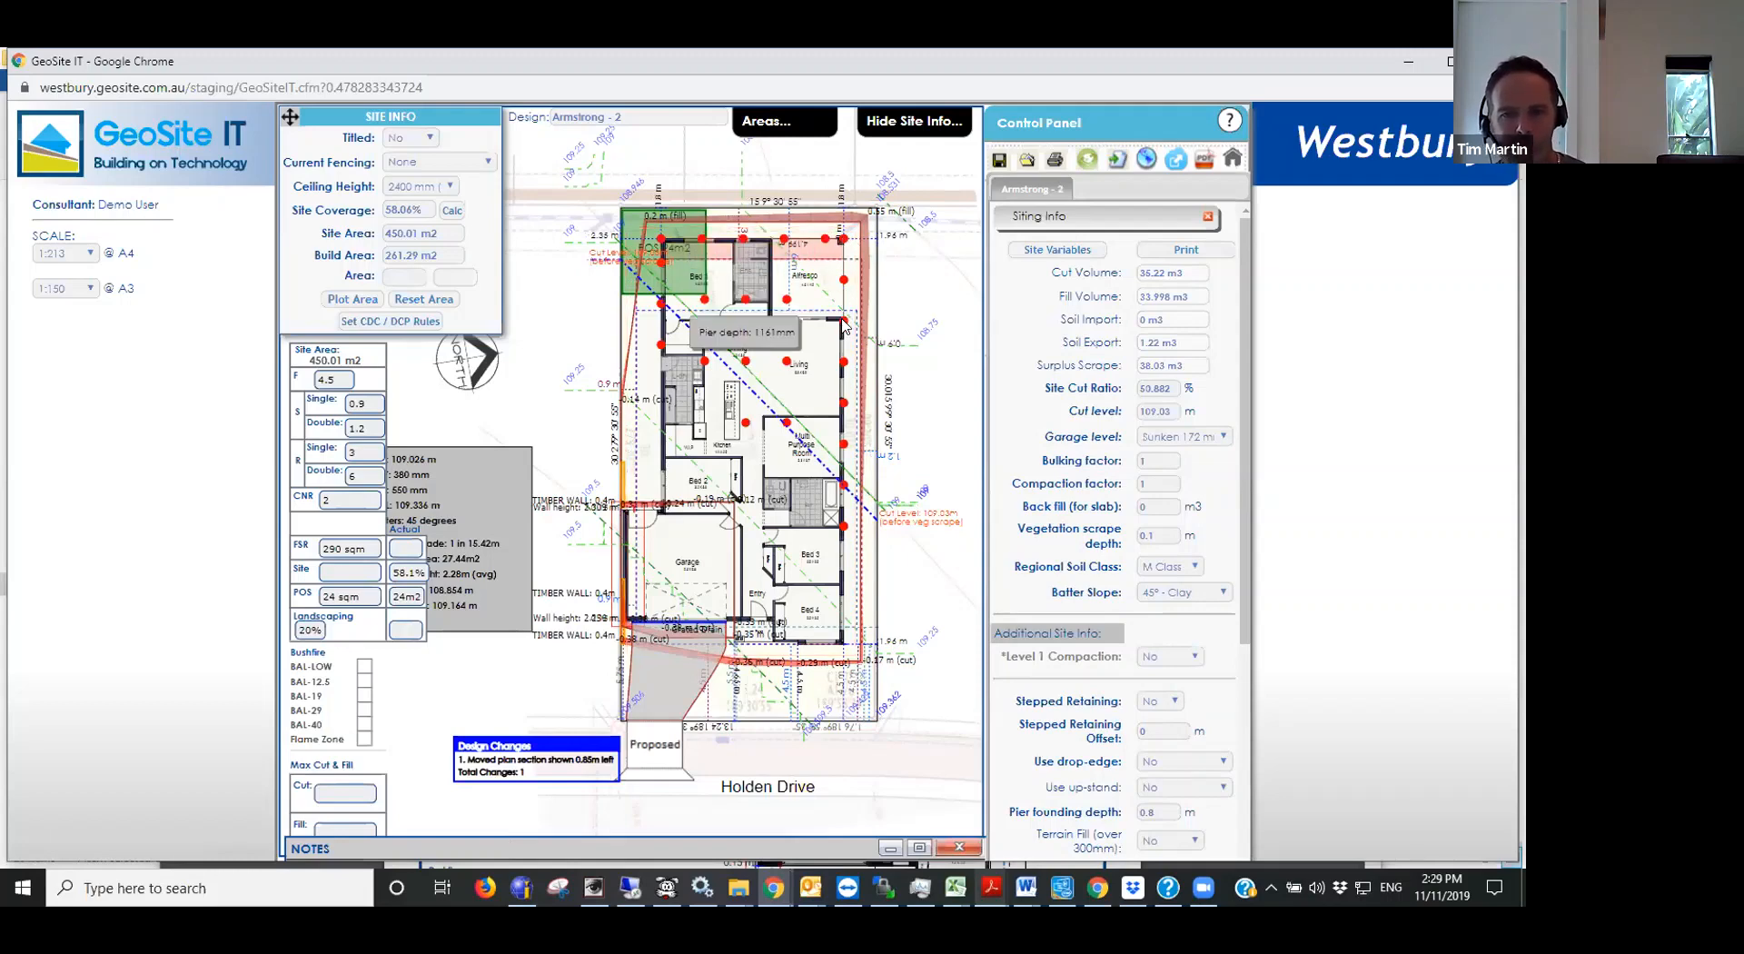
- Check the surplus scrape volume and the vegetation scrape depth in the siting info
{"action": "mouse_move", "coordinate": [843, 361]}
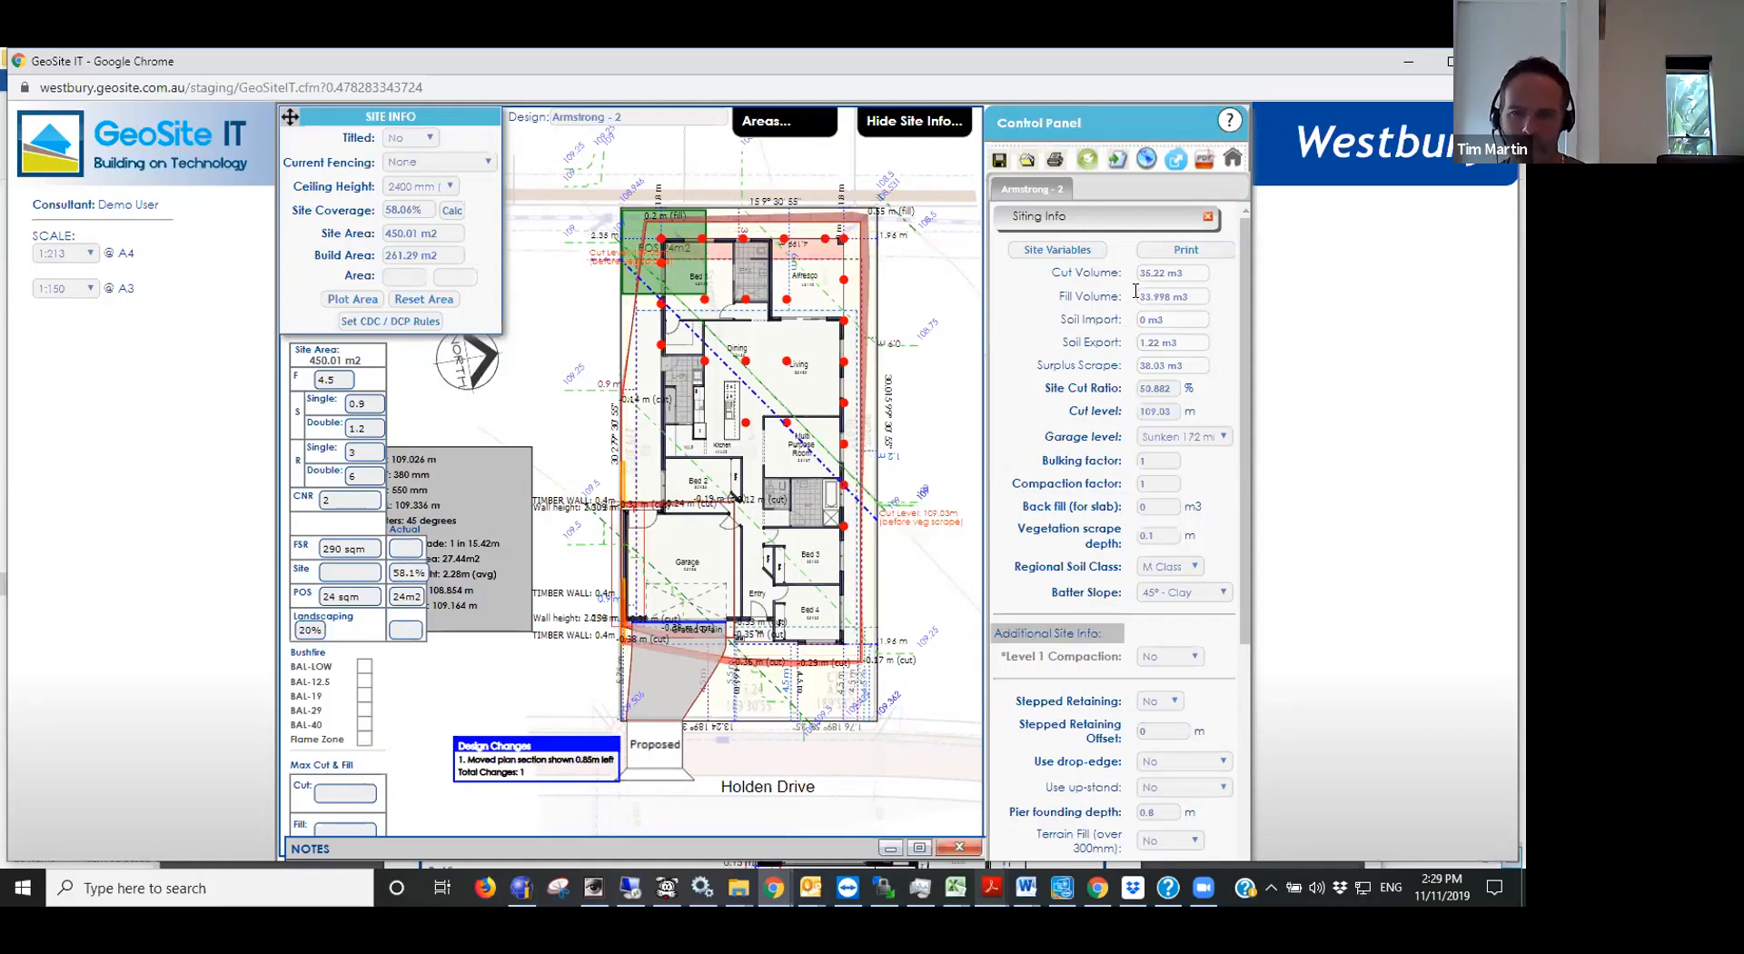
{"action": "left_click", "coordinate": [1115, 367]}
{"action": "left_click_drag", "start_coordinate": [1165, 365], "coordinate": [1119, 364]}
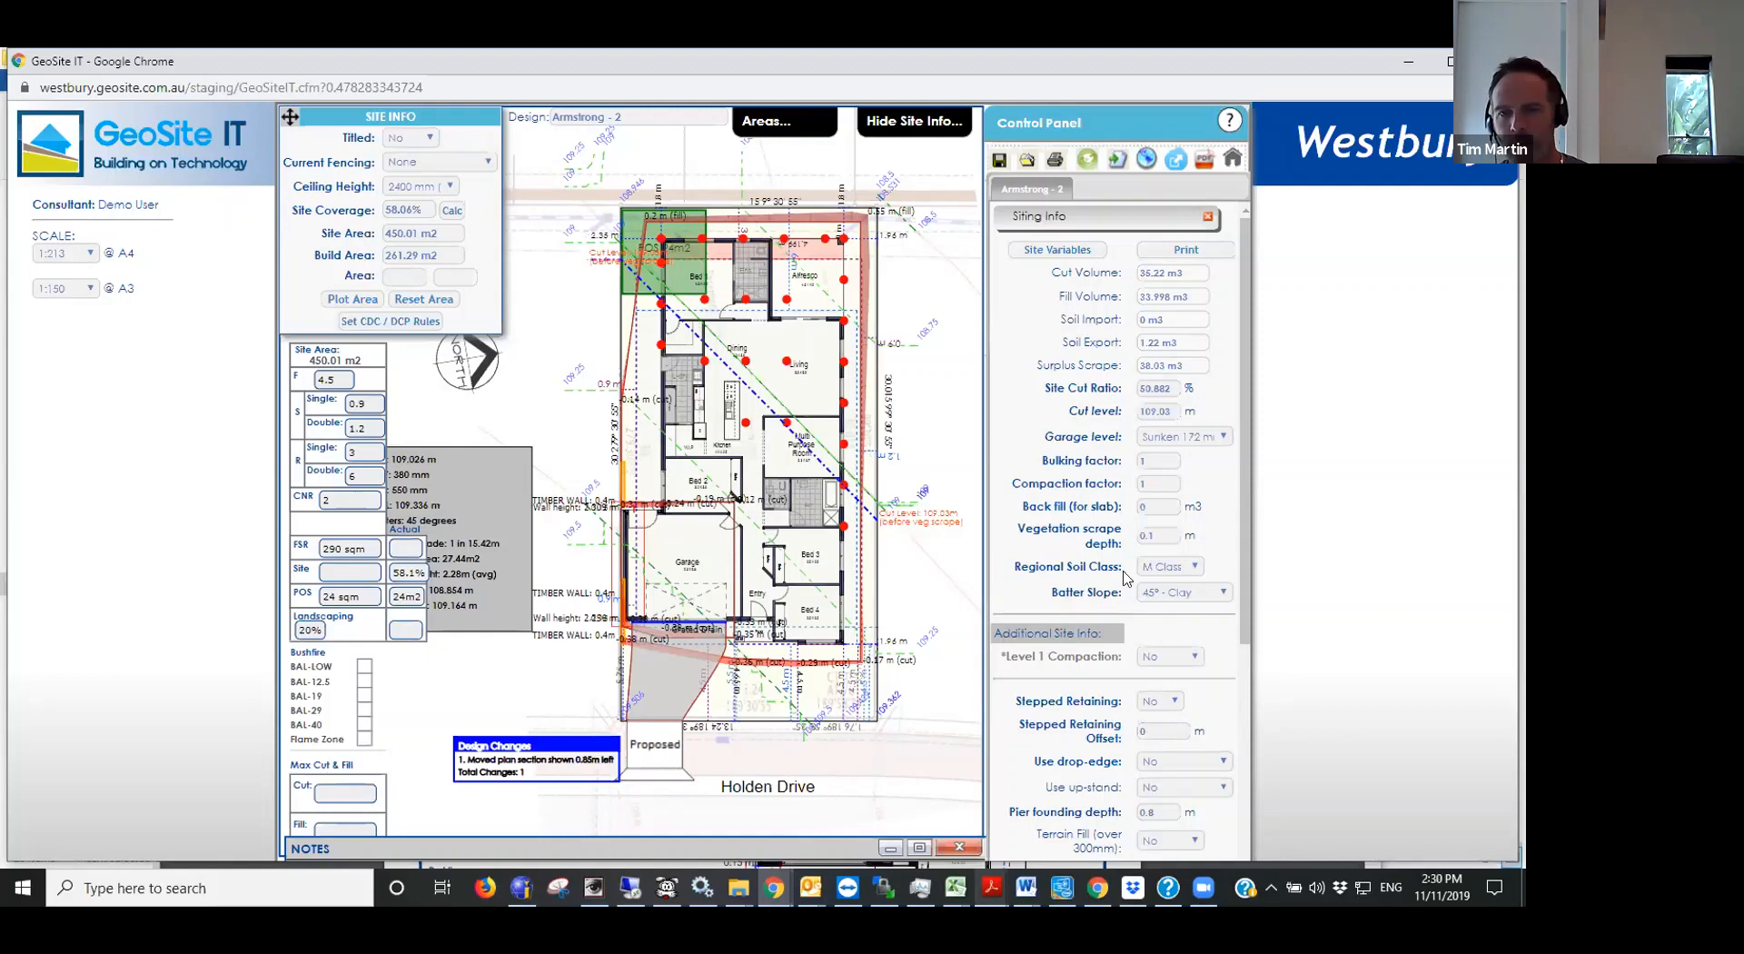
{"action": "left_click", "coordinate": [1049, 517]}
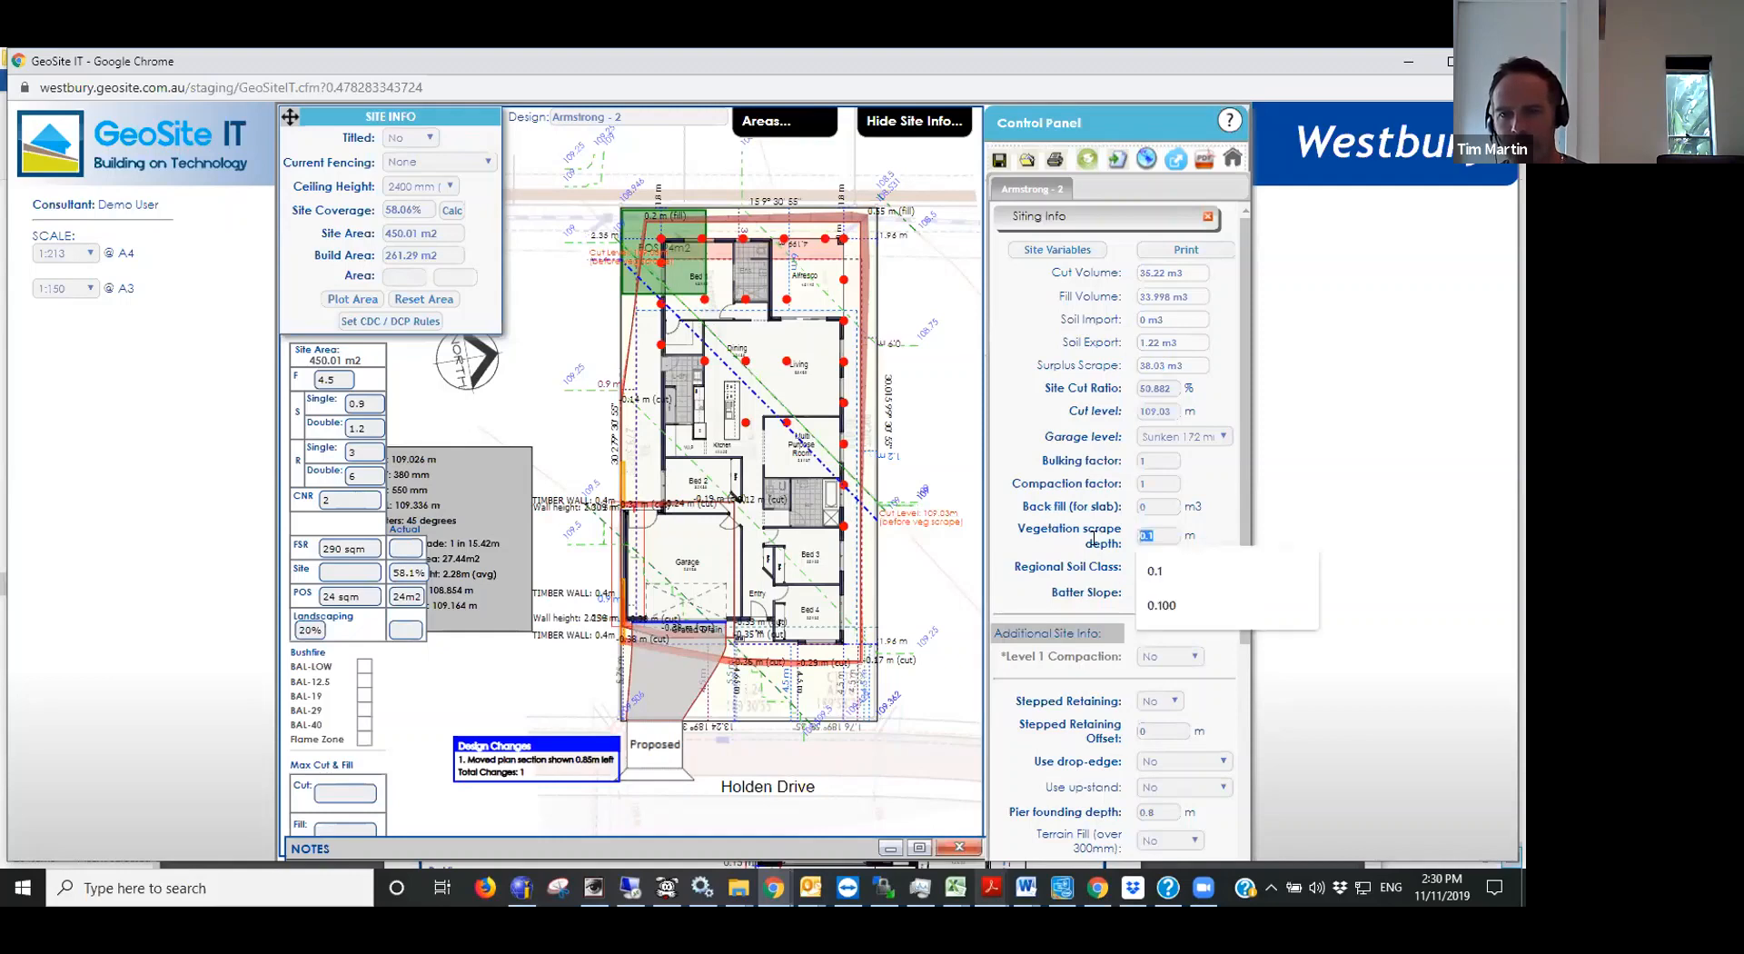
{"action": "left_click", "coordinate": [1082, 502]}
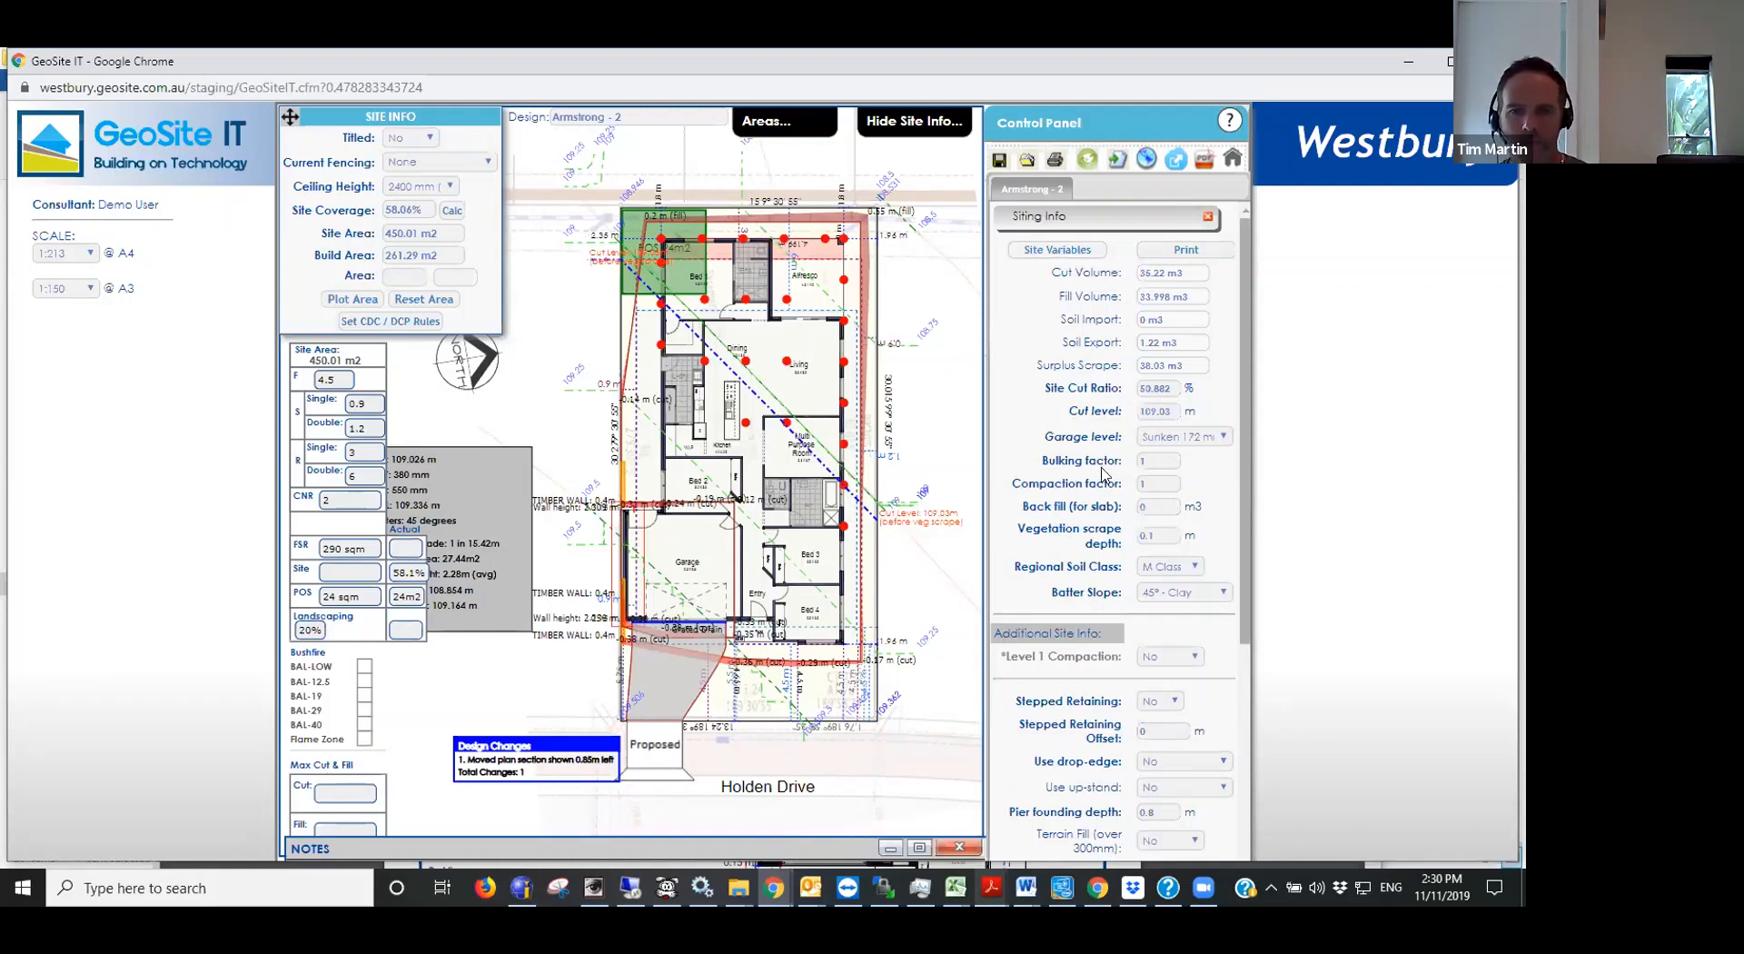
- Open the site variables report, dismiss its retaining wall warning, and check the site fall across the work area
{"action": "left_click", "coordinate": [1053, 251]}
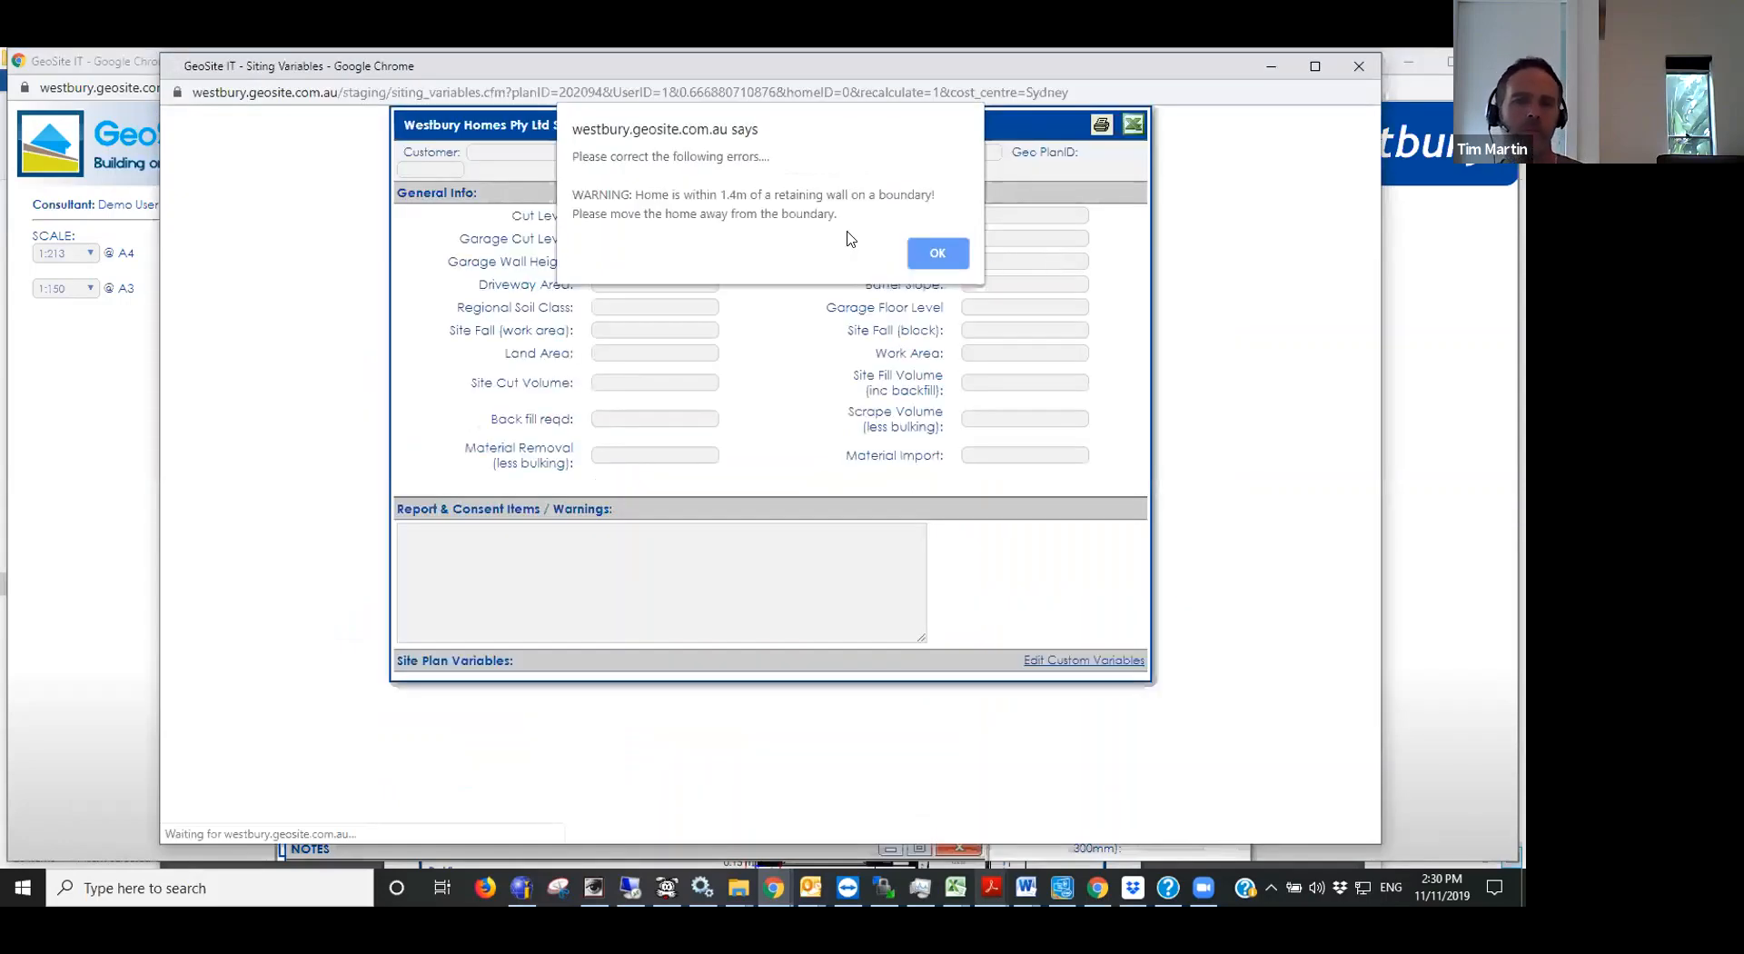
{"action": "left_click", "coordinate": [938, 254]}
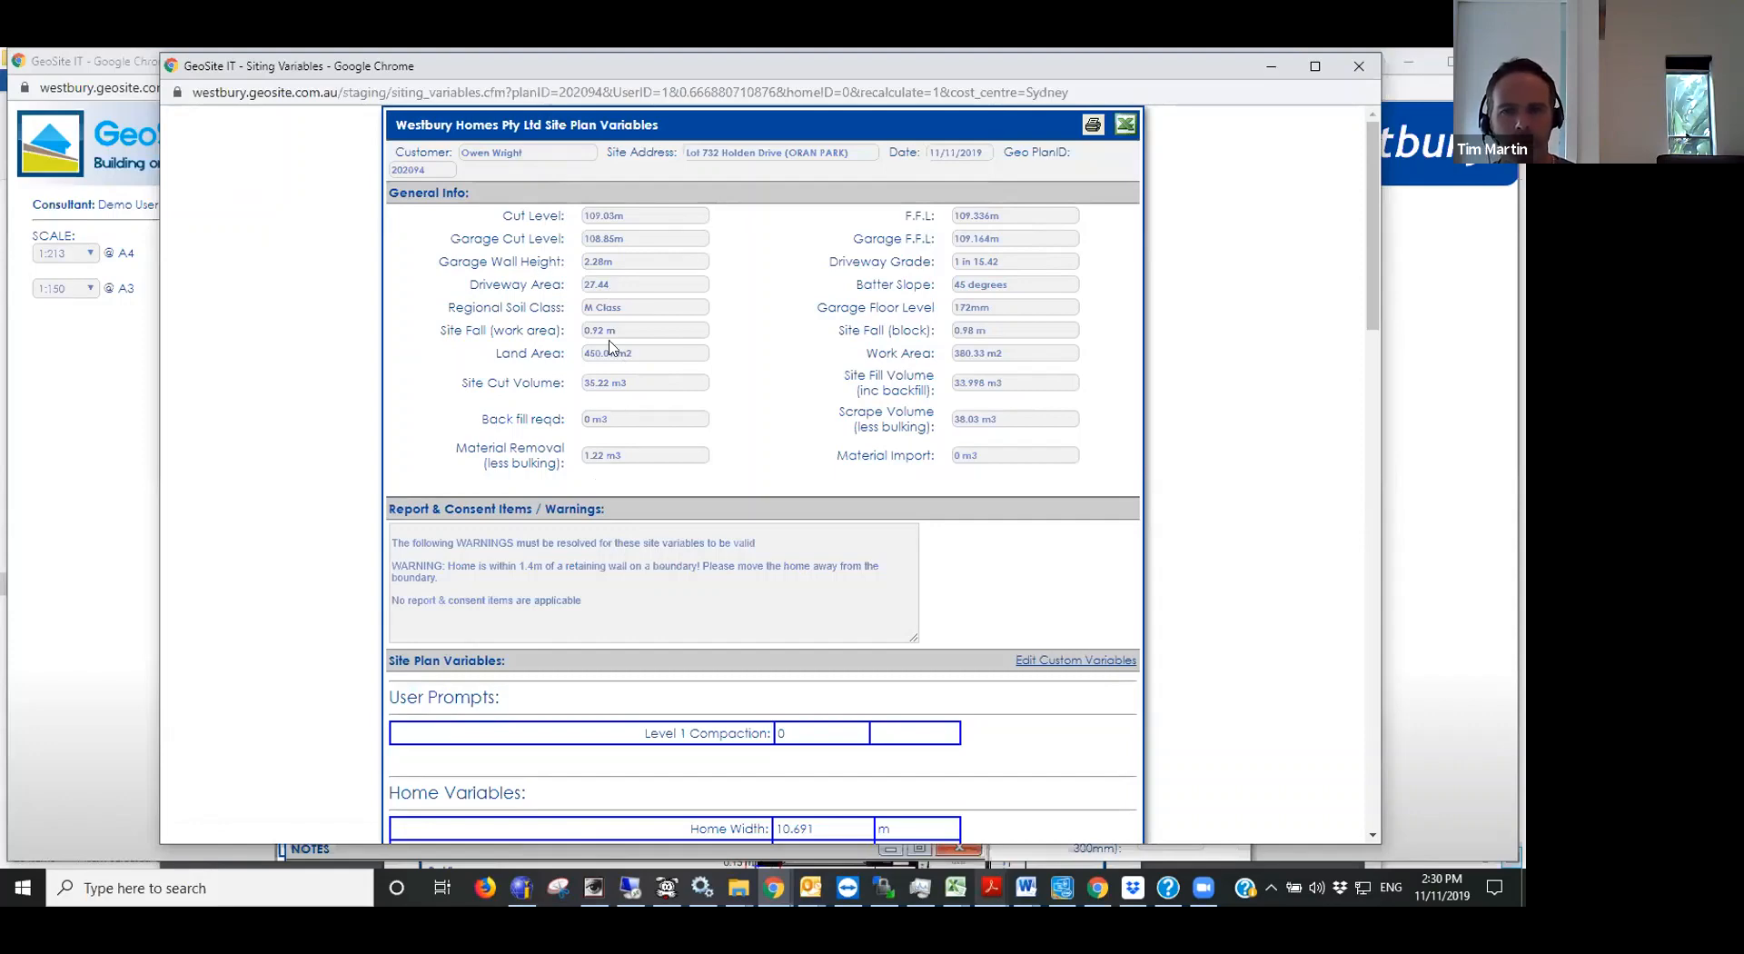
{"action": "scroll", "coordinate": [611, 348], "scroll_direction": "down", "scroll_amount": 1}
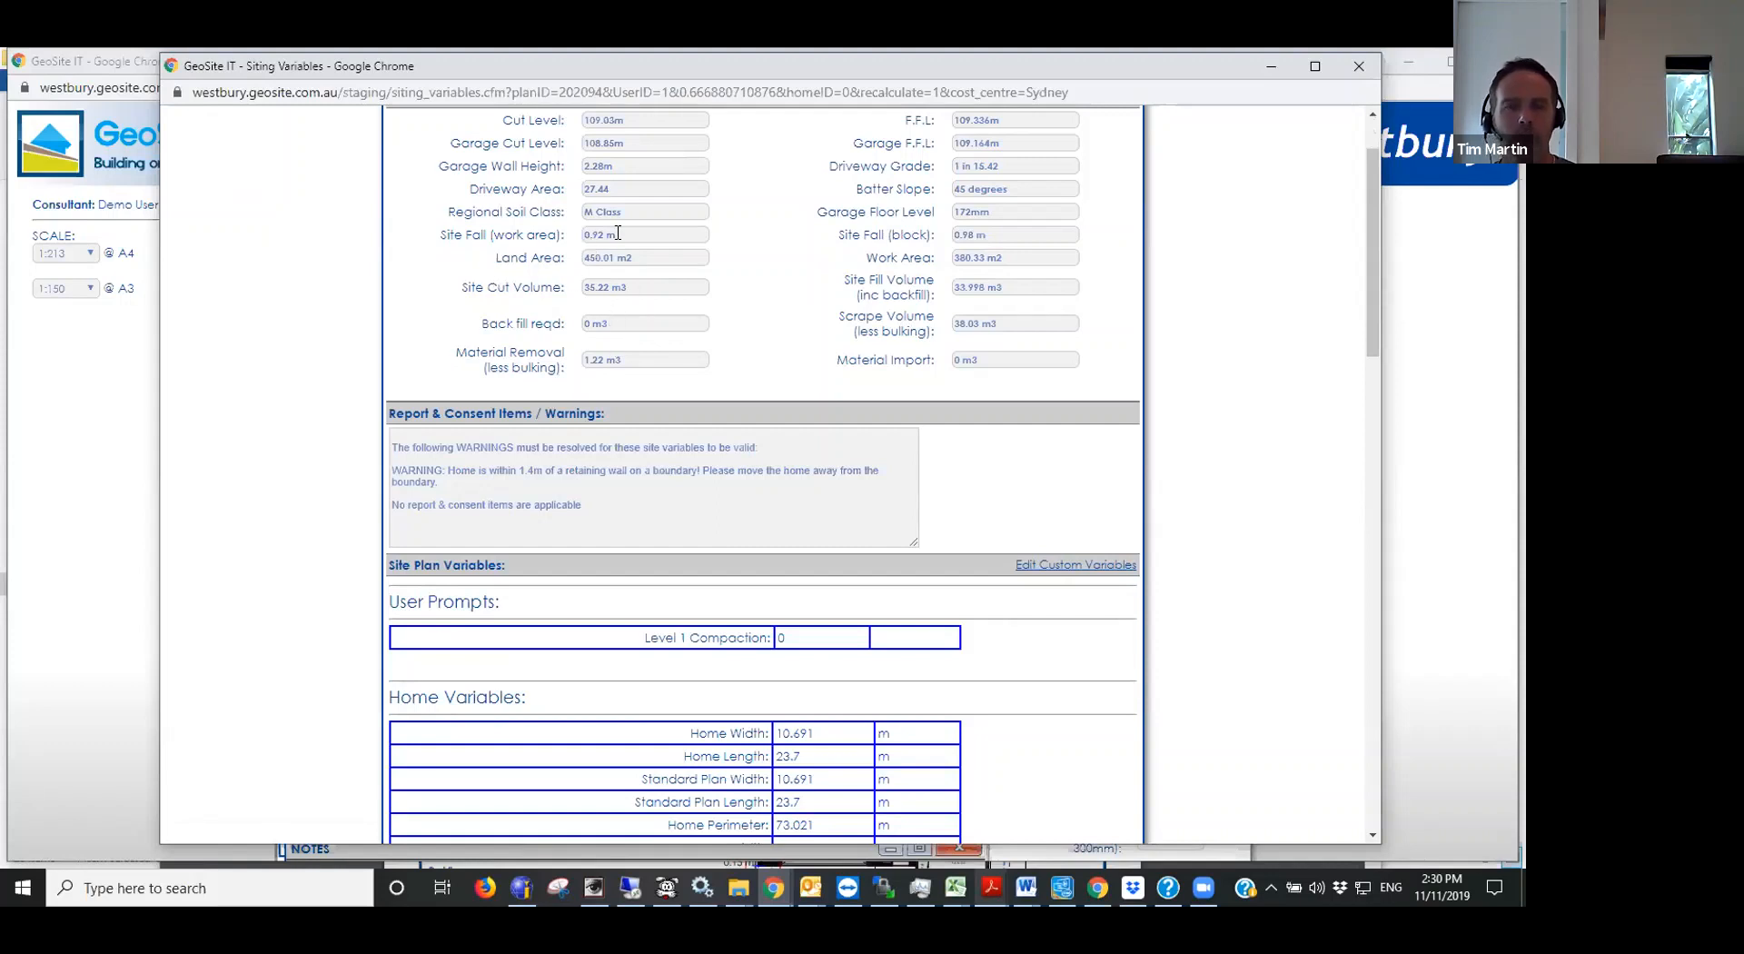
{"action": "left_click_drag", "start_coordinate": [626, 236], "coordinate": [589, 233]}
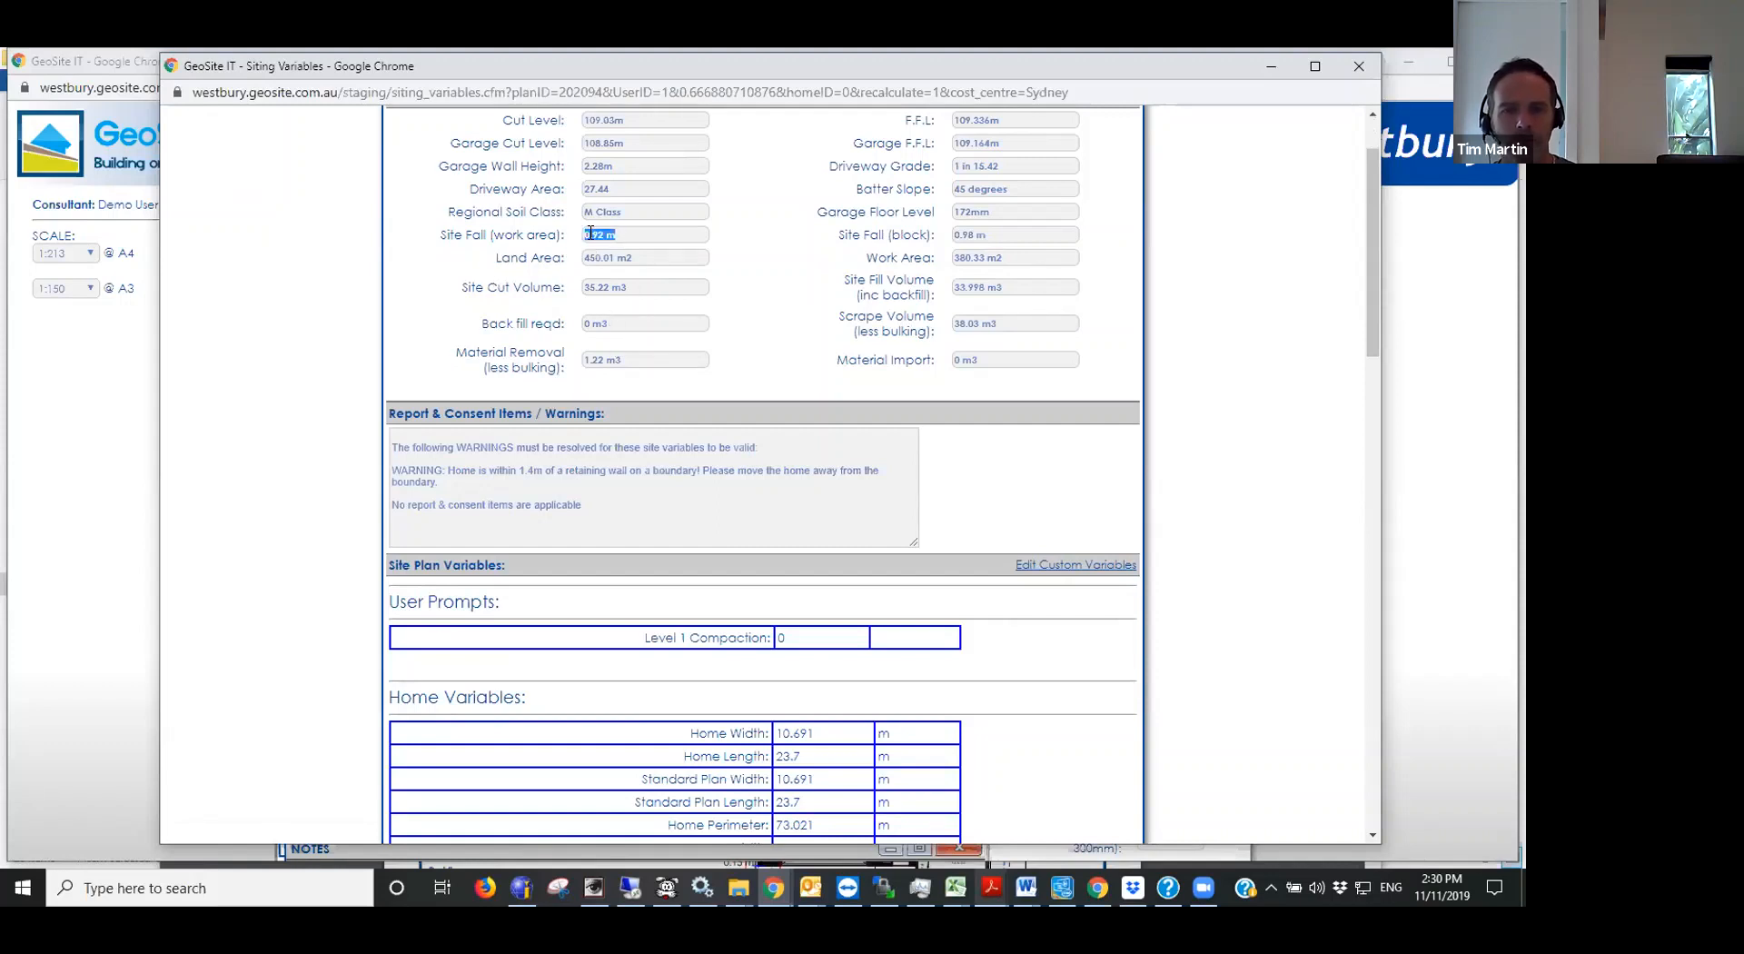
{"action": "left_click", "coordinate": [599, 233]}
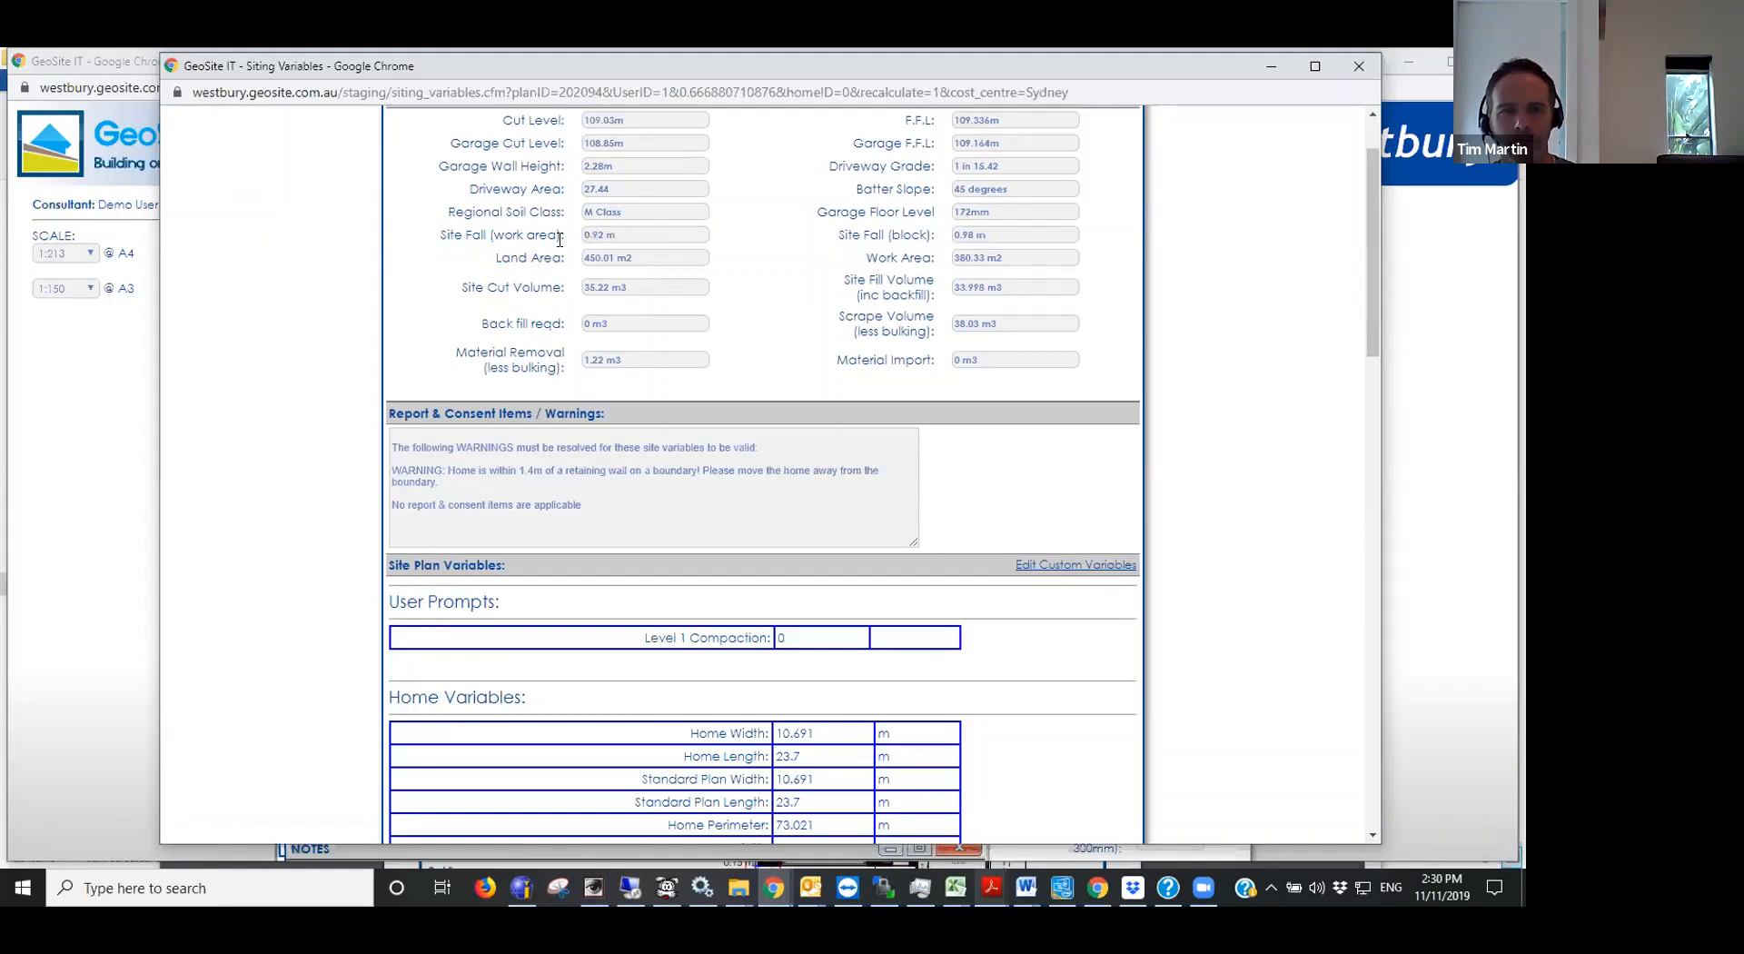
- Examine the home variables for total piers, maximum pier depth, total piering length and piering volume
{"action": "scroll", "coordinate": [559, 239], "scroll_direction": "down", "scroll_amount": 5}
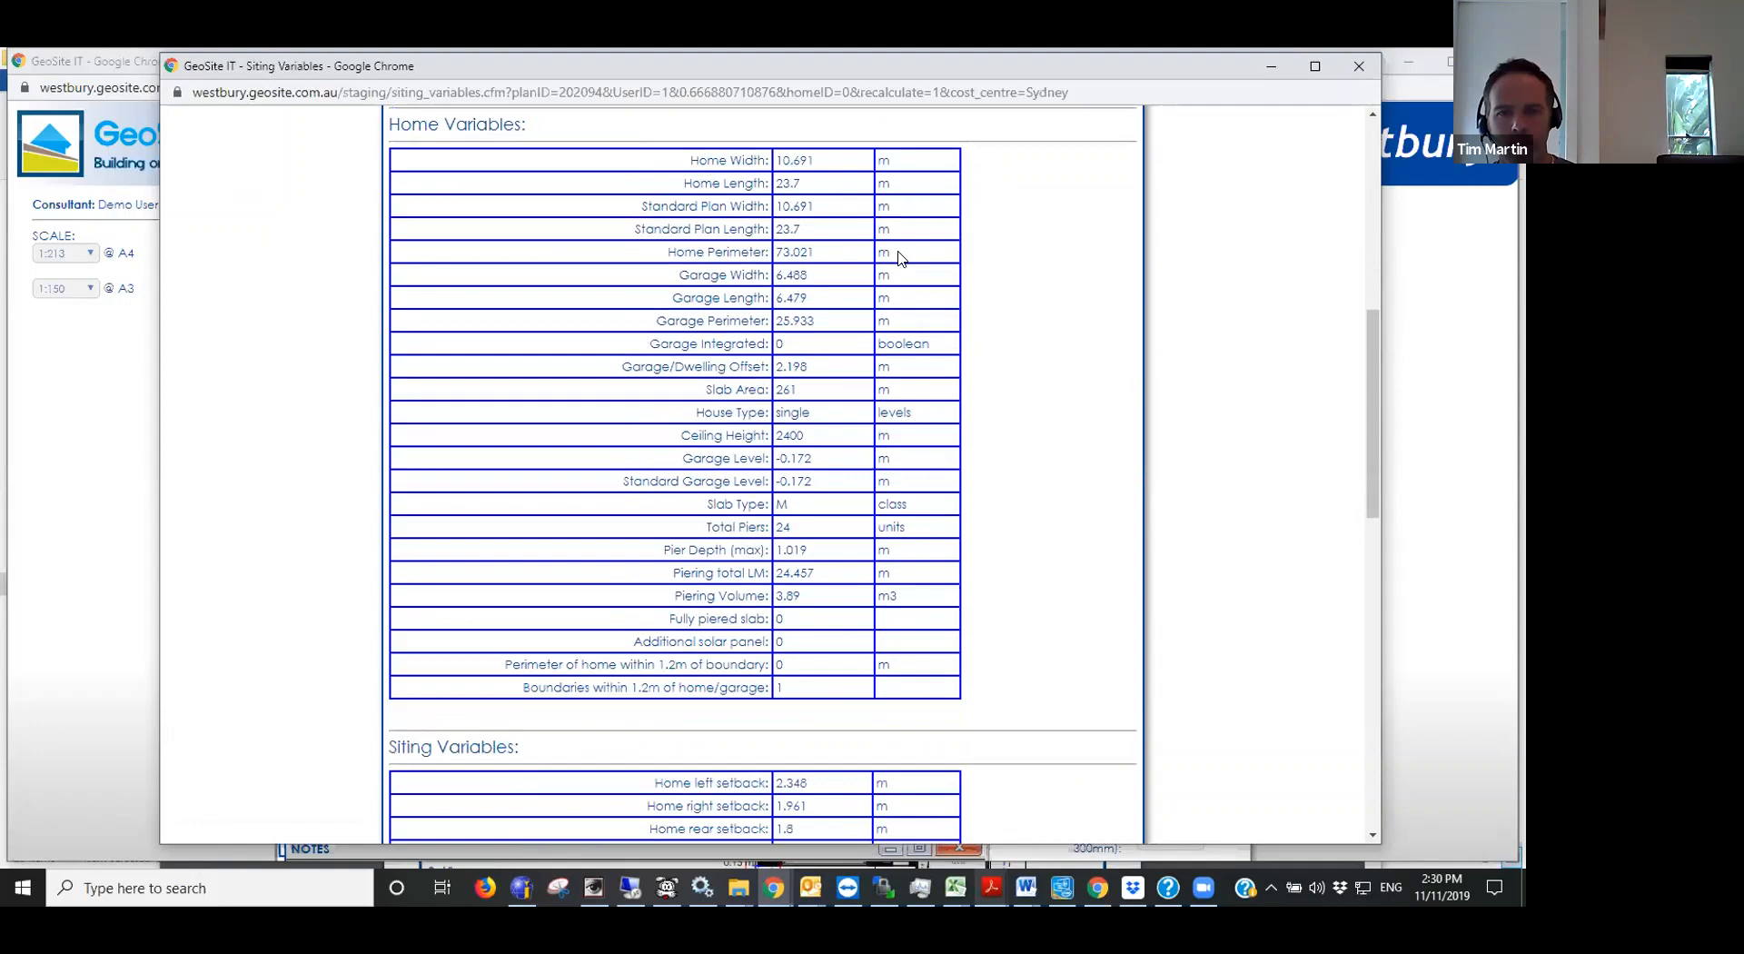
{"action": "scroll", "coordinate": [899, 257], "scroll_direction": "down", "scroll_amount": 1}
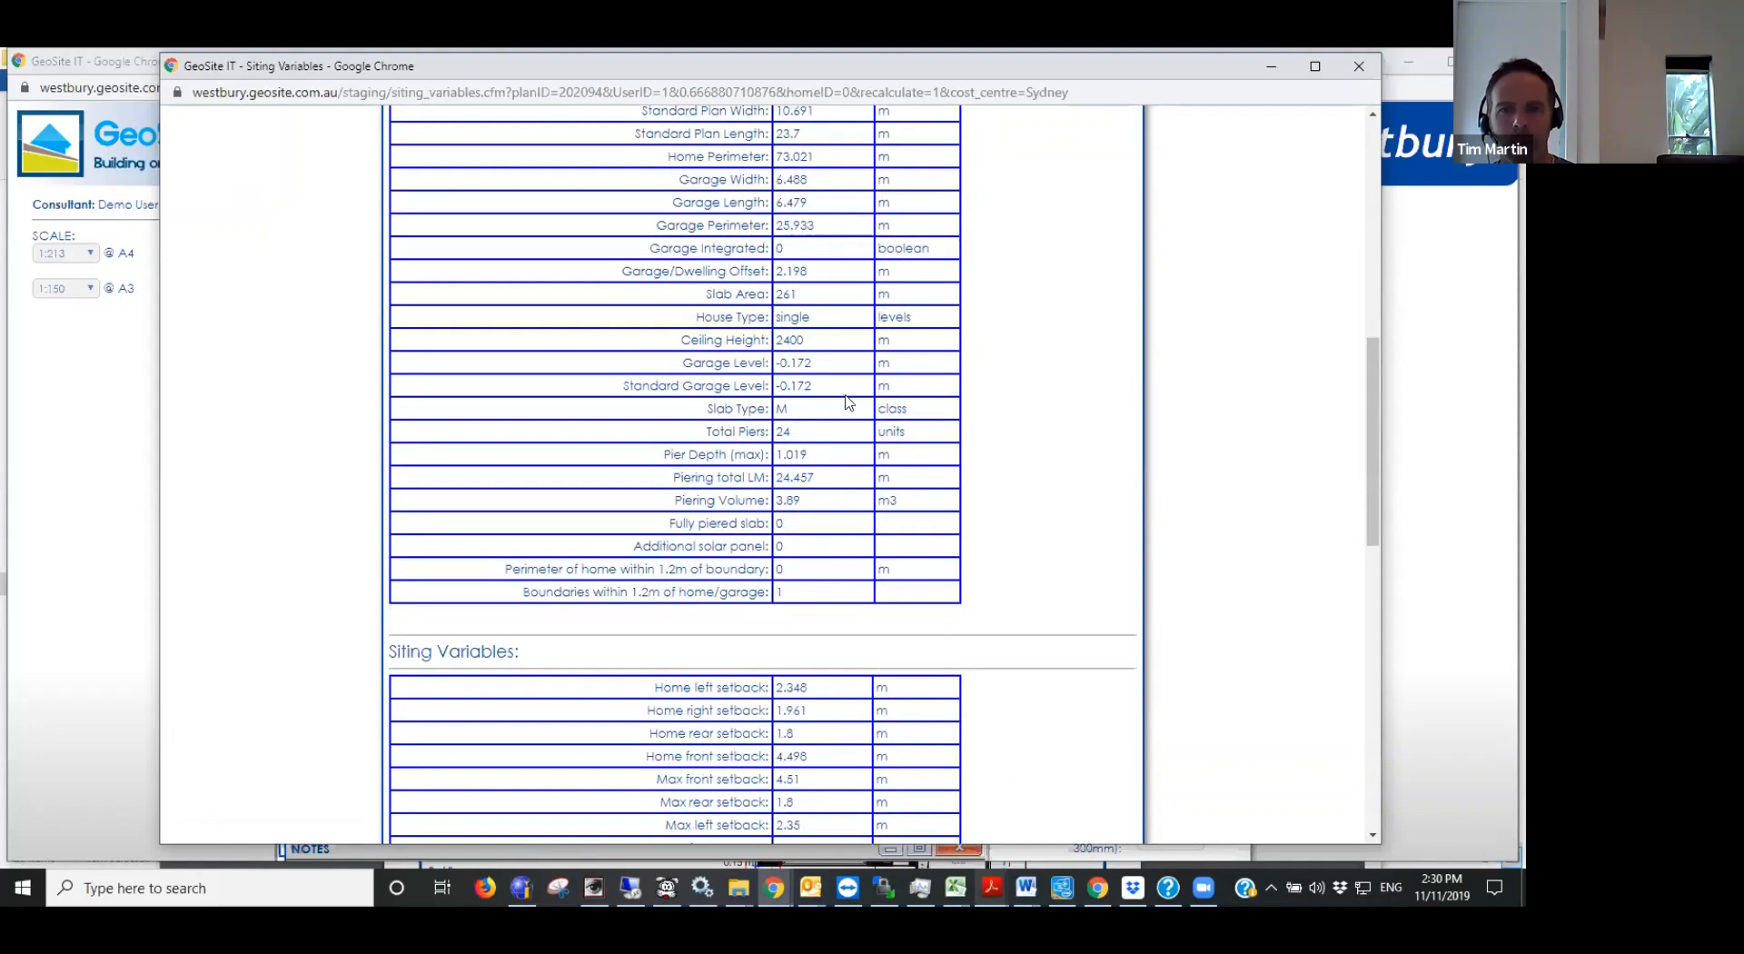
{"action": "double_click", "coordinate": [796, 430]}
{"action": "double_click", "coordinate": [801, 454]}
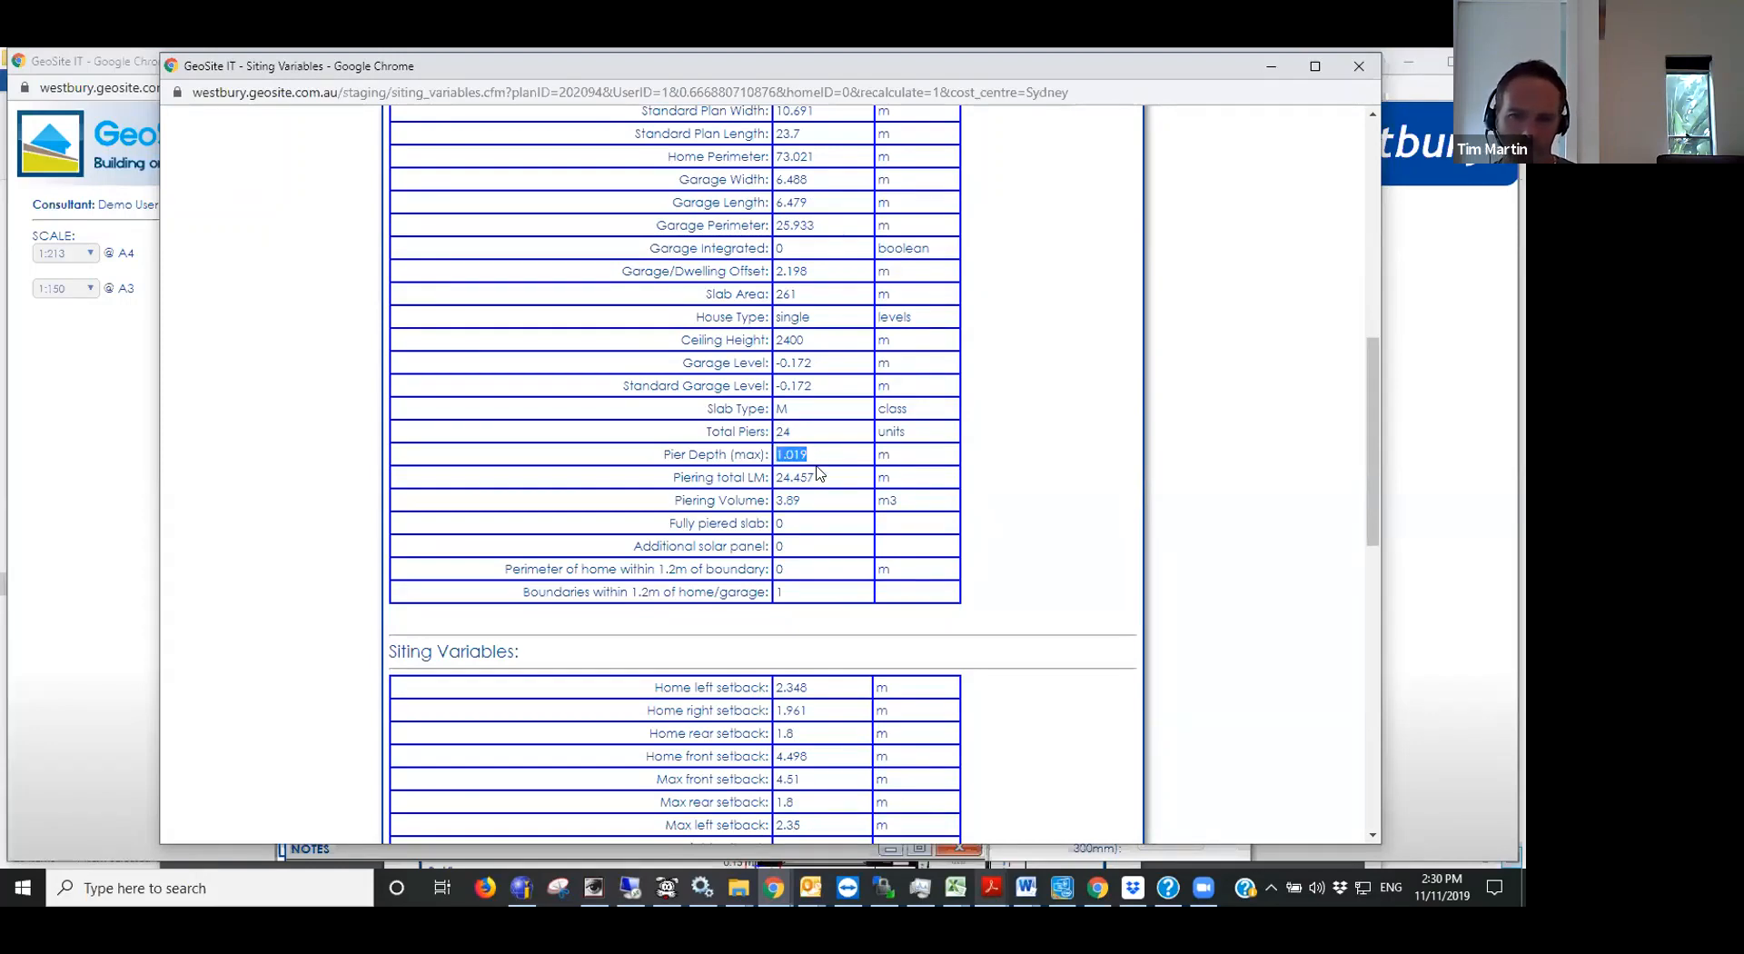
{"action": "scroll", "coordinate": [816, 468], "scroll_direction": "down", "scroll_amount": 1}
{"action": "left_click", "coordinate": [809, 383]}
{"action": "left_click_drag", "start_coordinate": [753, 383], "coordinate": [825, 379]}
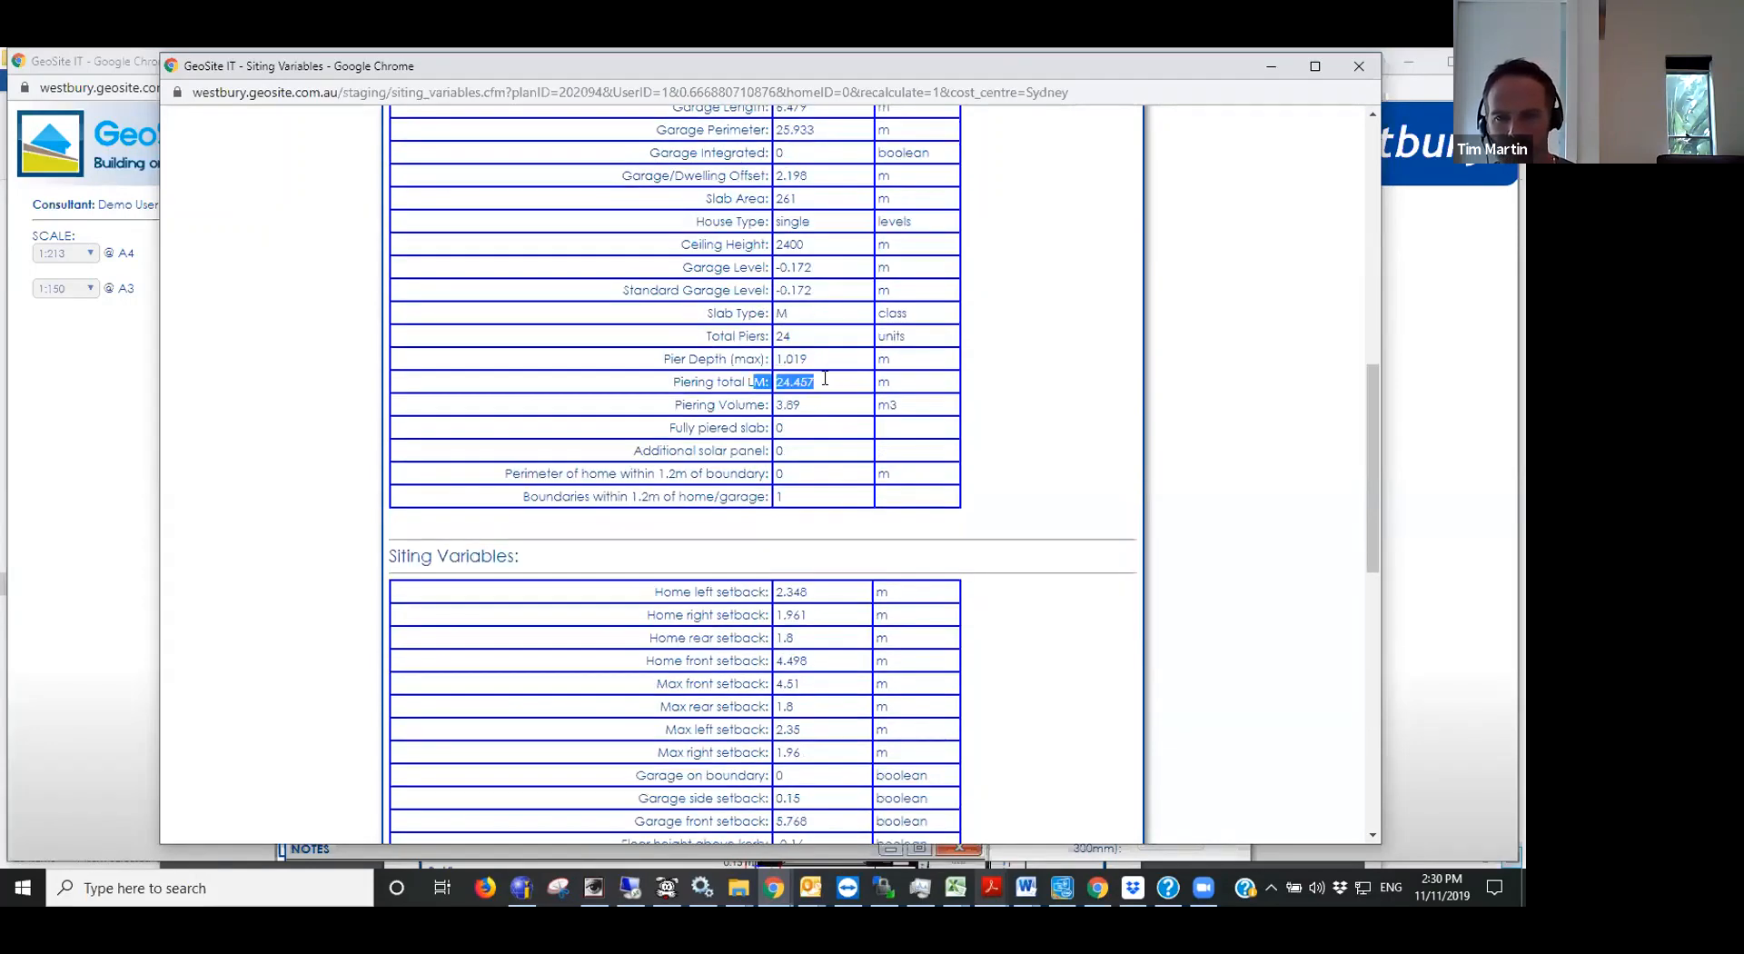
{"action": "left_click", "coordinate": [781, 387]}
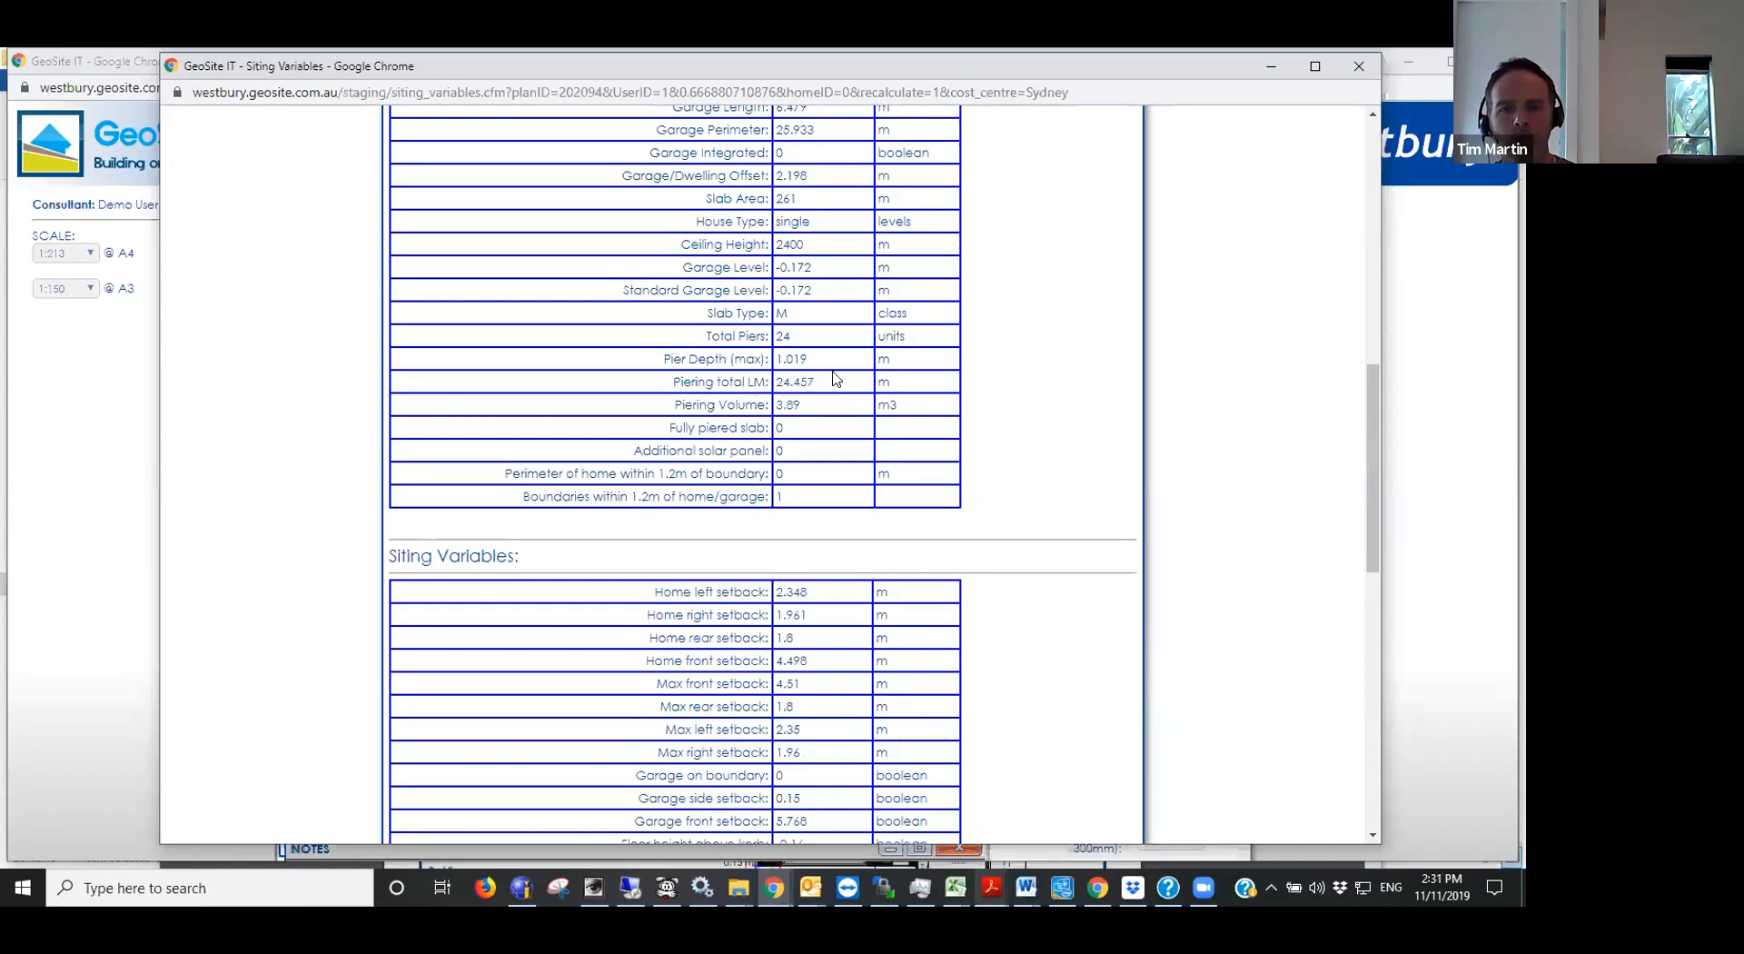
{"action": "scroll", "coordinate": [833, 377], "scroll_direction": "down", "scroll_amount": 1}
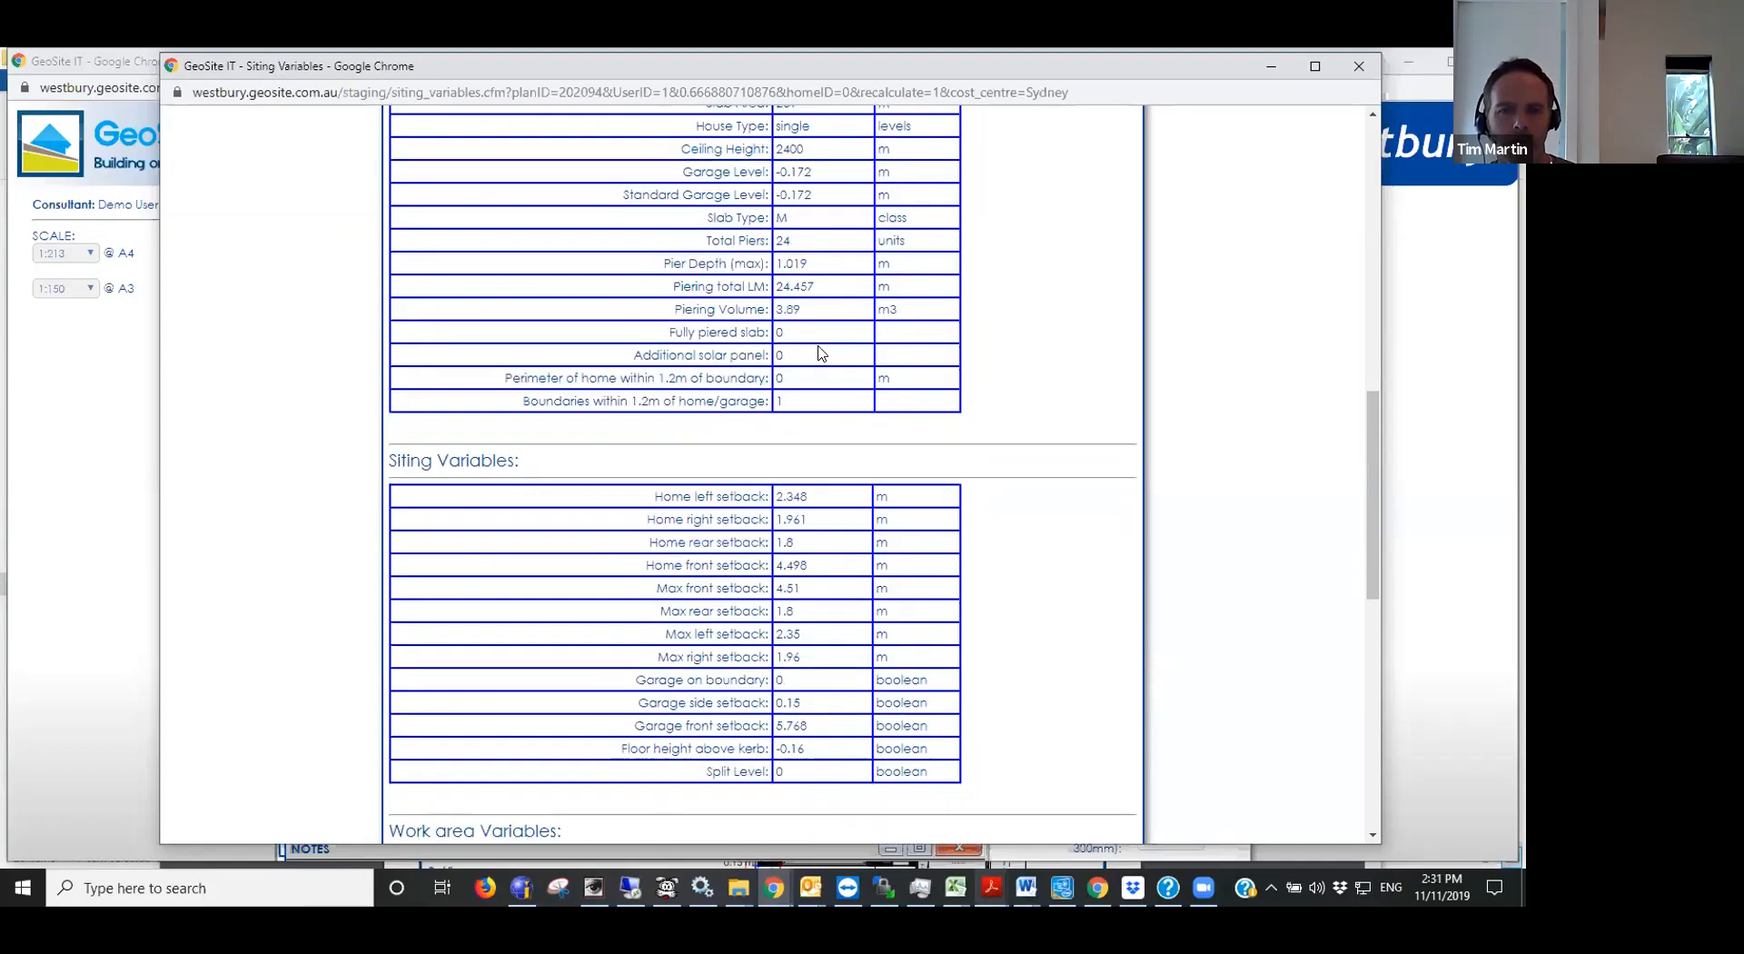
{"action": "double_click", "coordinate": [801, 308]}
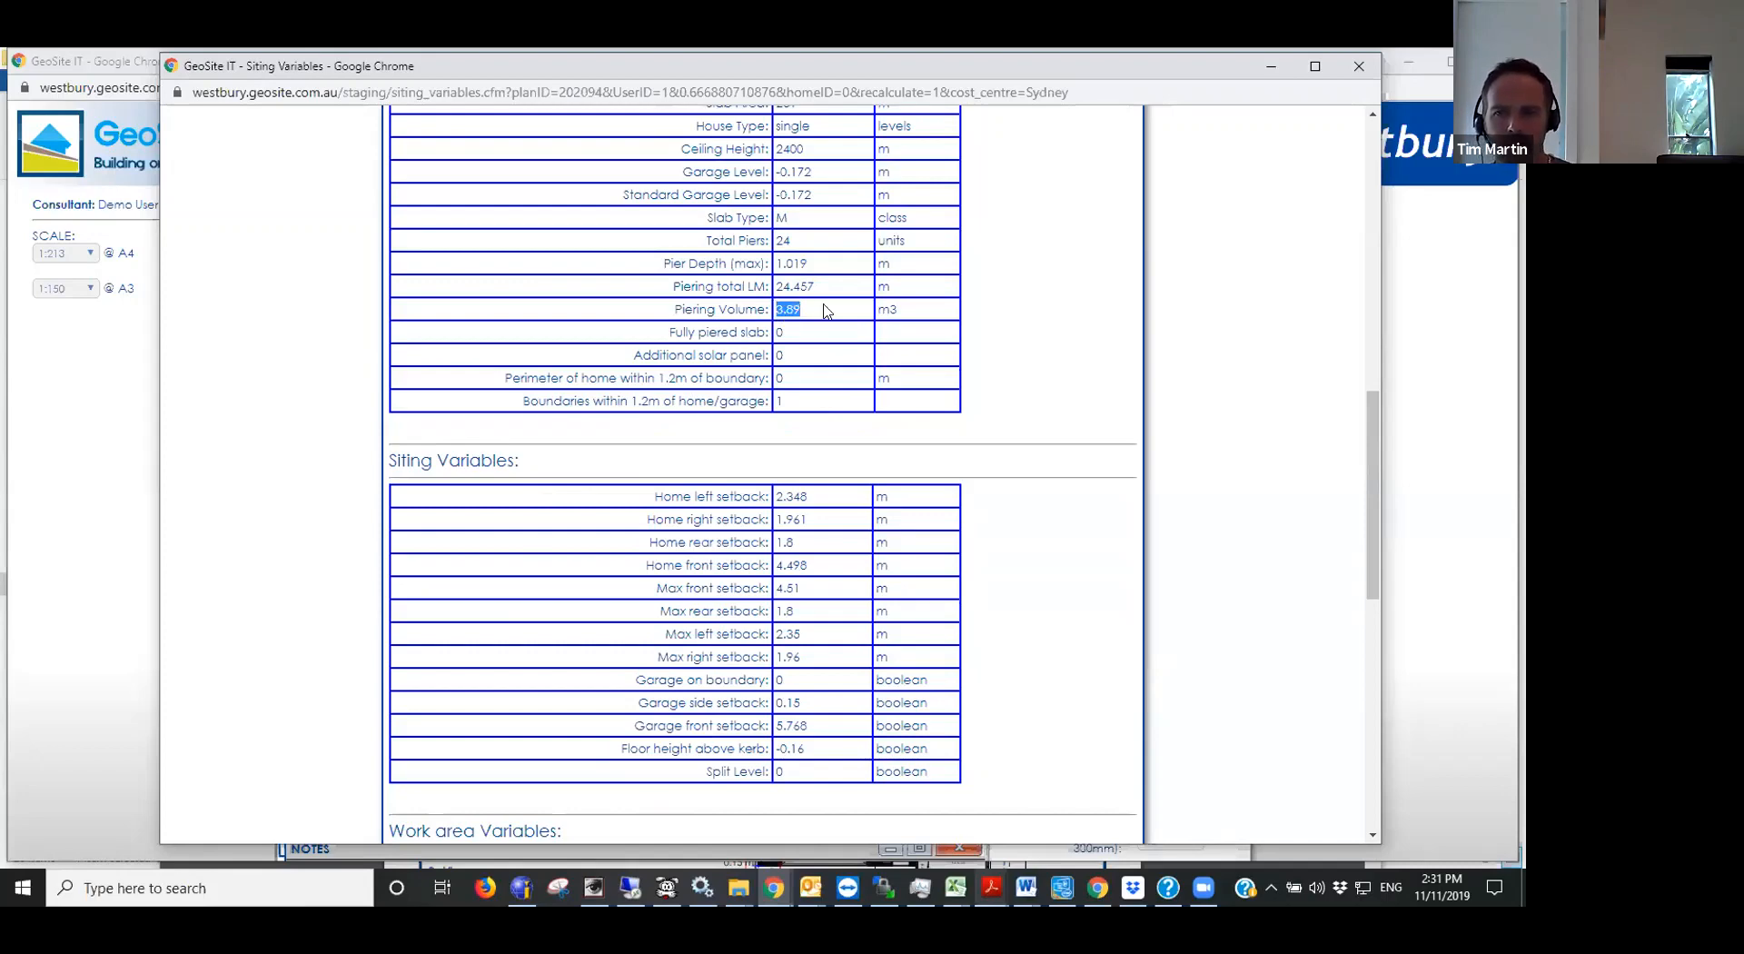
{"action": "left_click", "coordinate": [765, 312]}
- Review the siting, work area and retaining wall variables, including the retaining wall length, and close the report
{"action": "scroll", "coordinate": [803, 318], "scroll_direction": "down", "scroll_amount": 5}
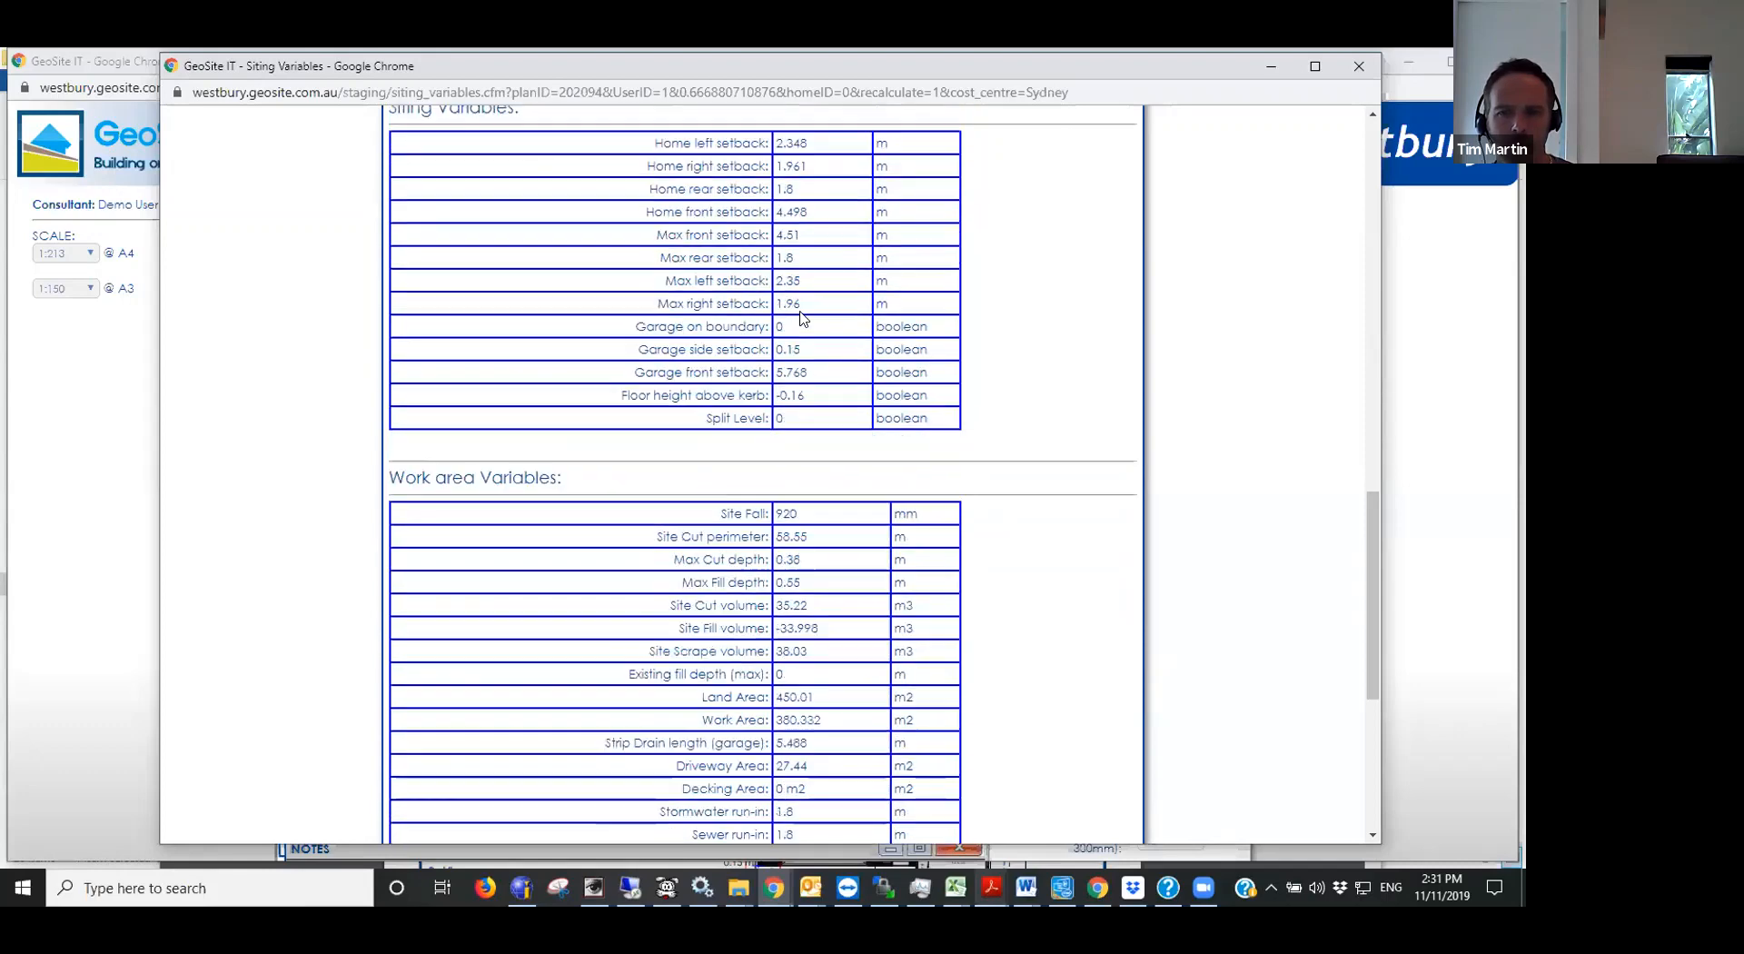
{"action": "scroll", "coordinate": [803, 317], "scroll_direction": "up", "scroll_amount": 2}
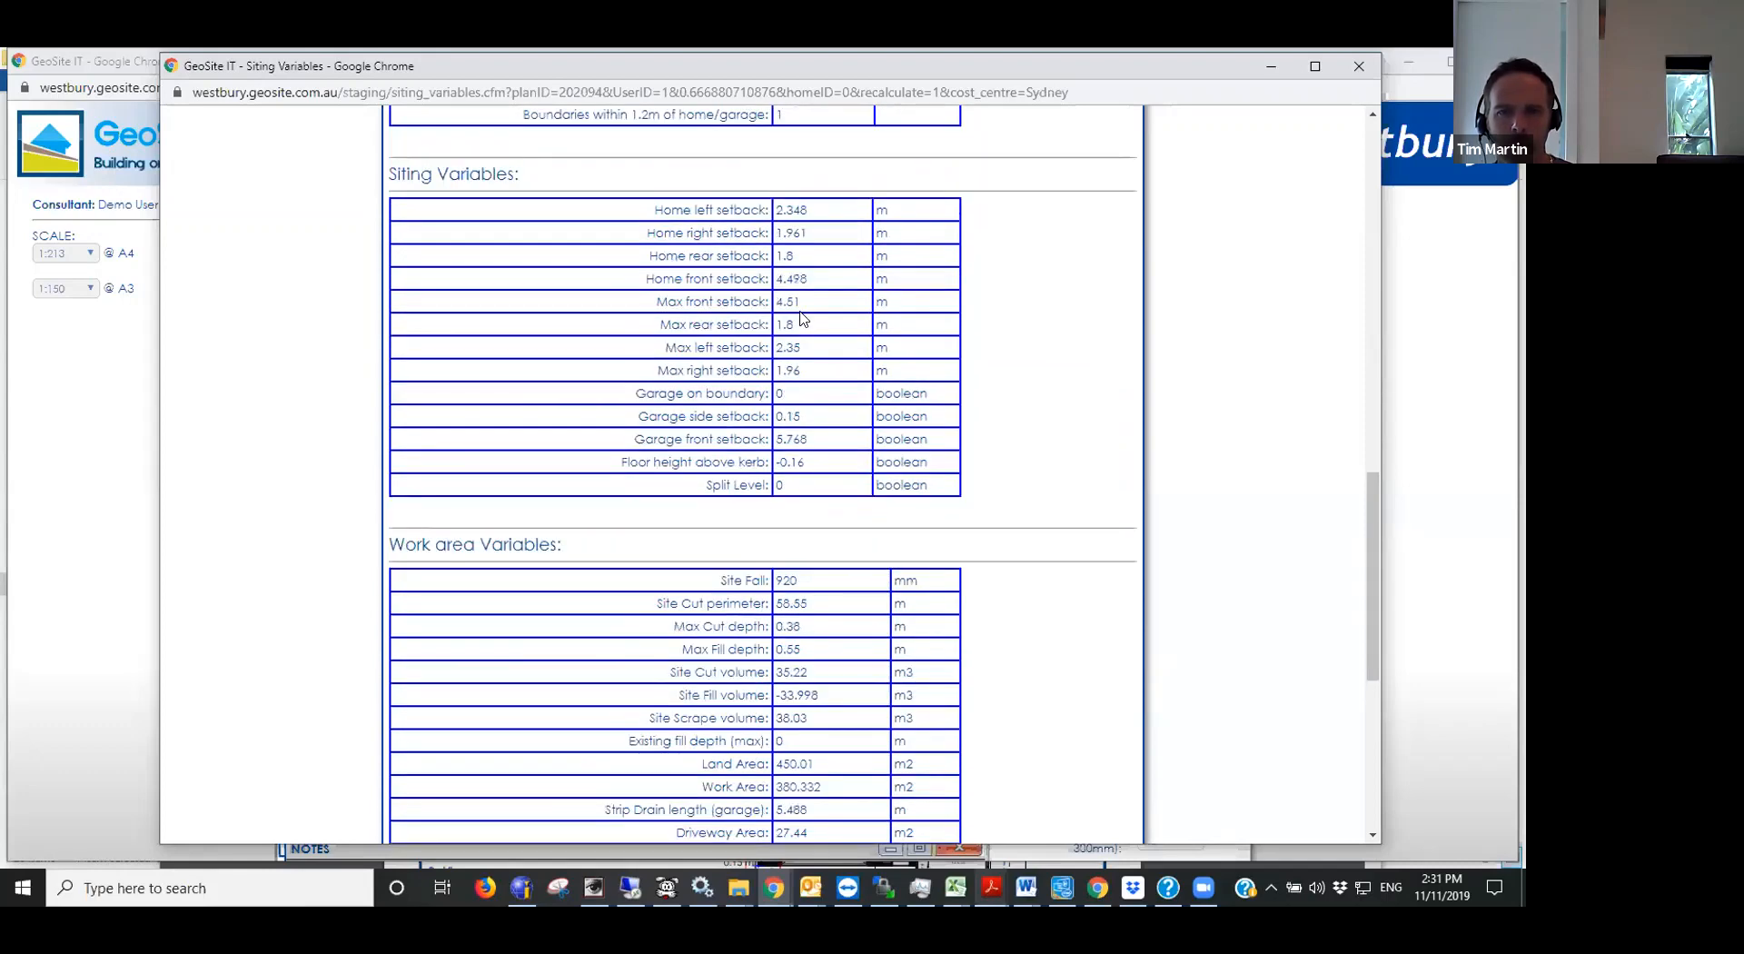
{"action": "scroll", "coordinate": [742, 442], "scroll_direction": "down", "scroll_amount": 5}
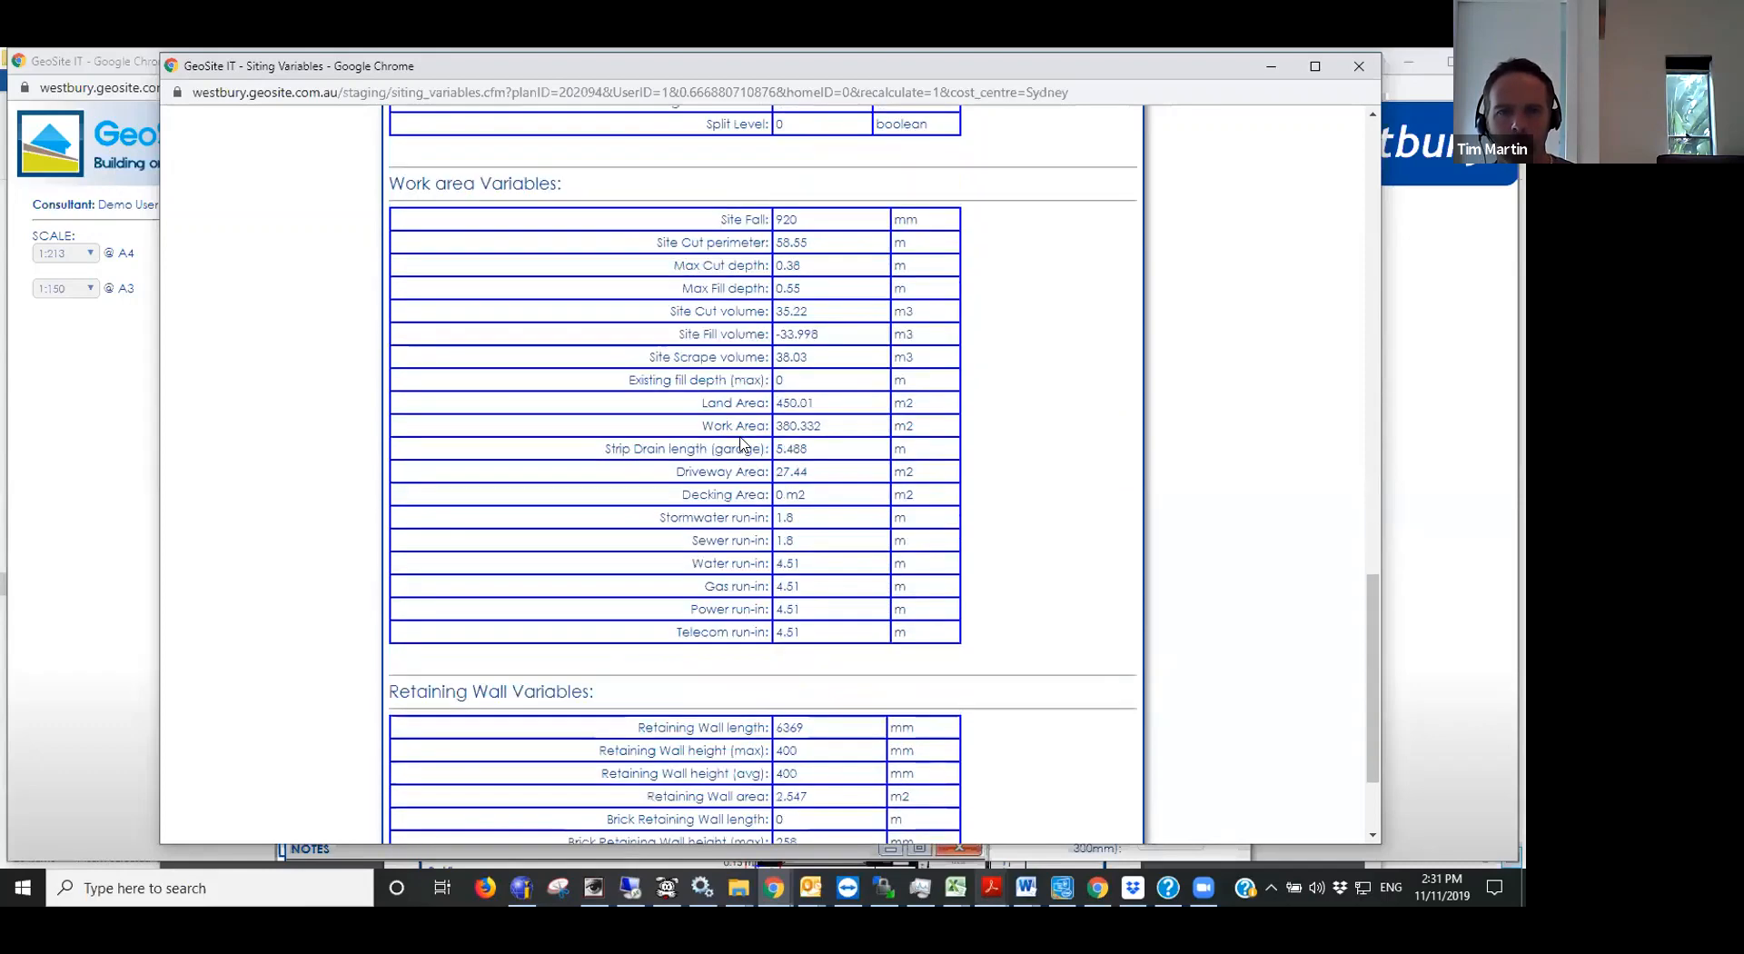
{"action": "scroll", "coordinate": [724, 219], "scroll_direction": "up", "scroll_amount": 1}
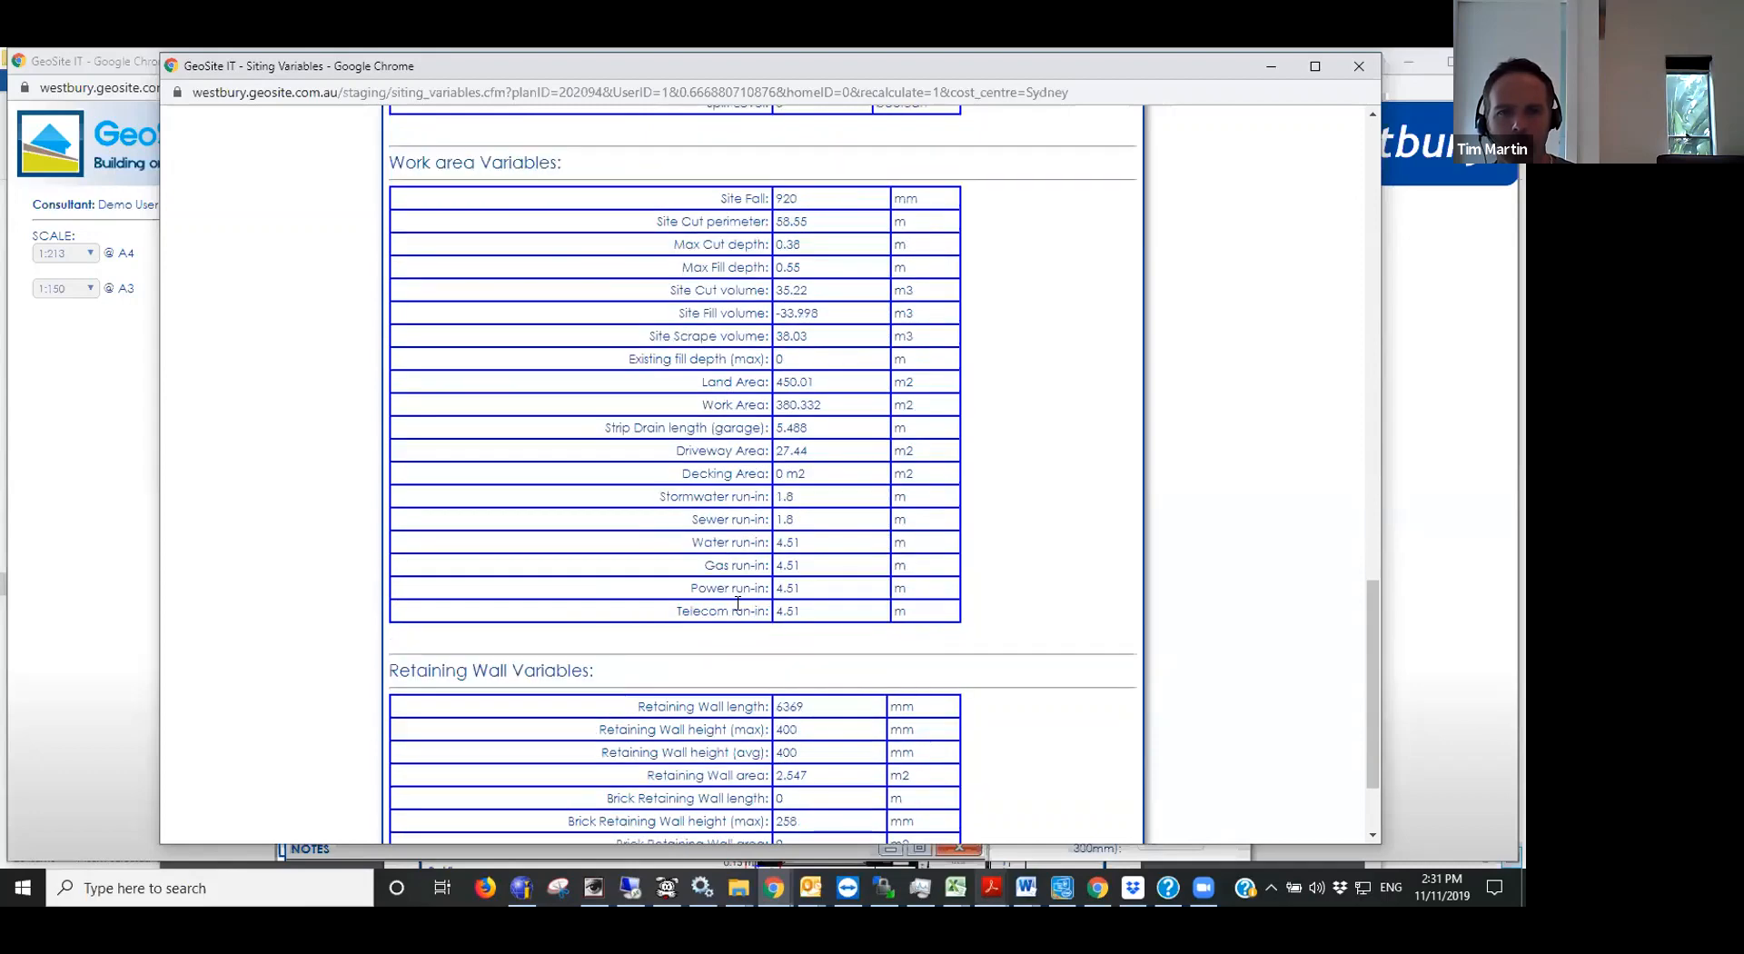
{"action": "scroll", "coordinate": [829, 549], "scroll_direction": "down", "scroll_amount": 1}
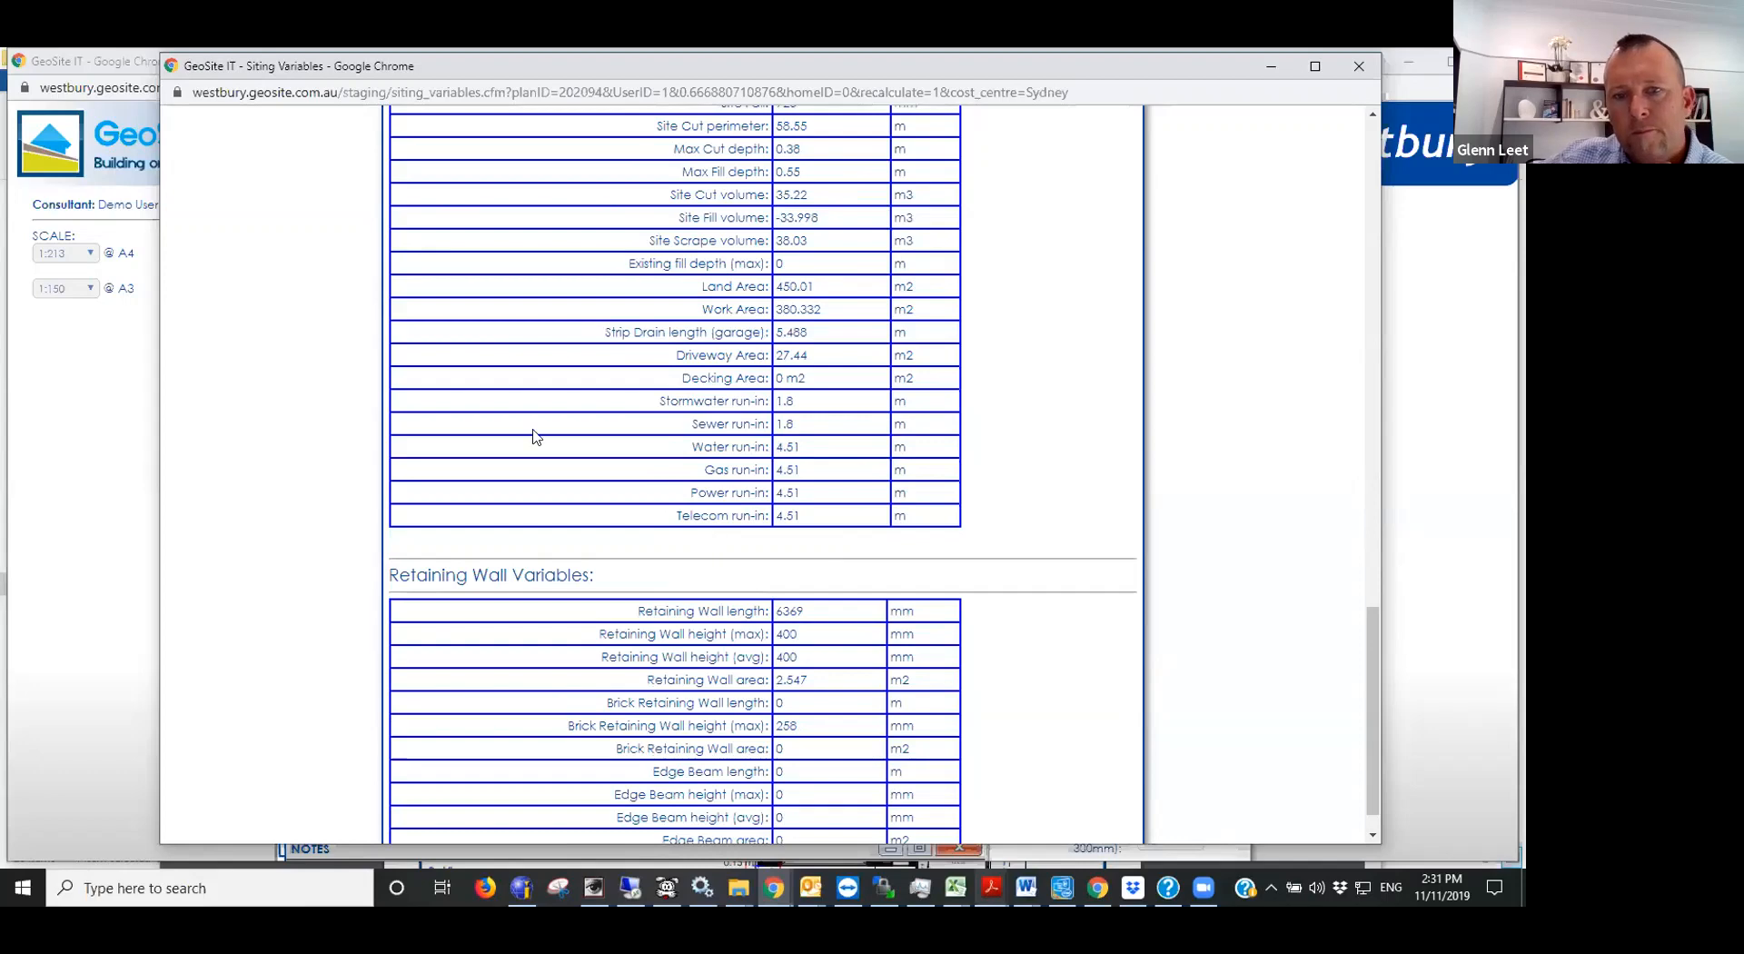
{"action": "scroll", "coordinate": [560, 504], "scroll_direction": "down", "scroll_amount": 1}
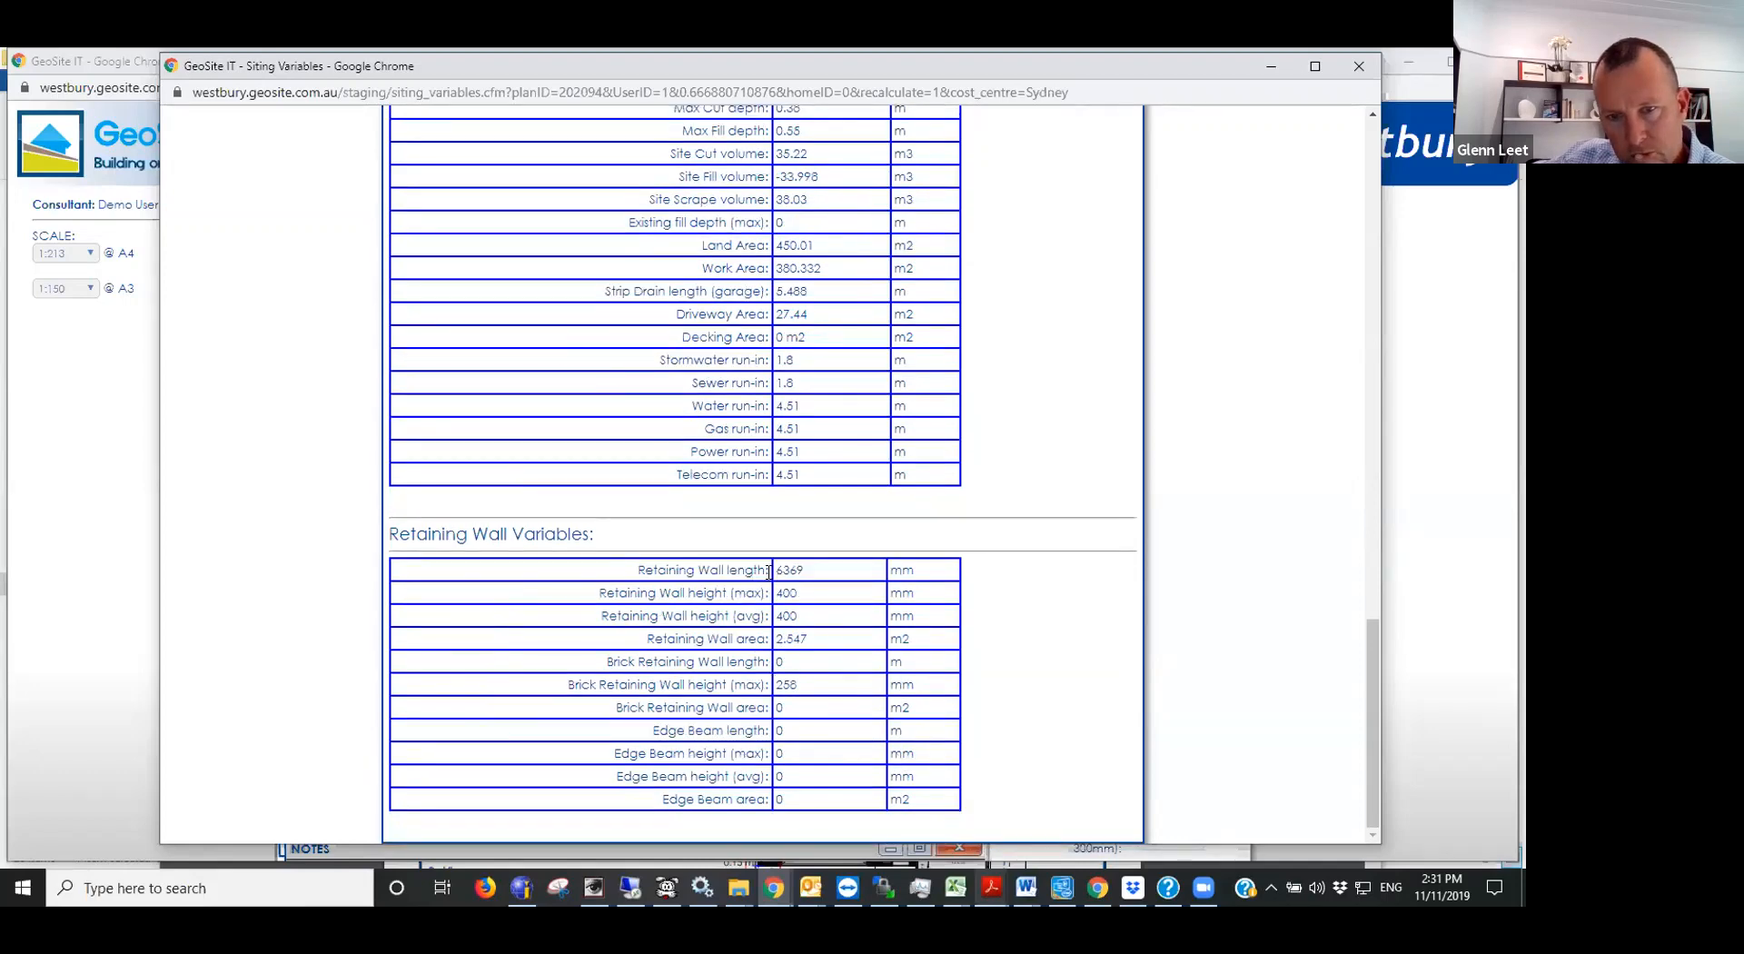
{"action": "left_click_drag", "start_coordinate": [769, 570], "coordinate": [806, 575]}
{"action": "left_click", "coordinate": [809, 576]}
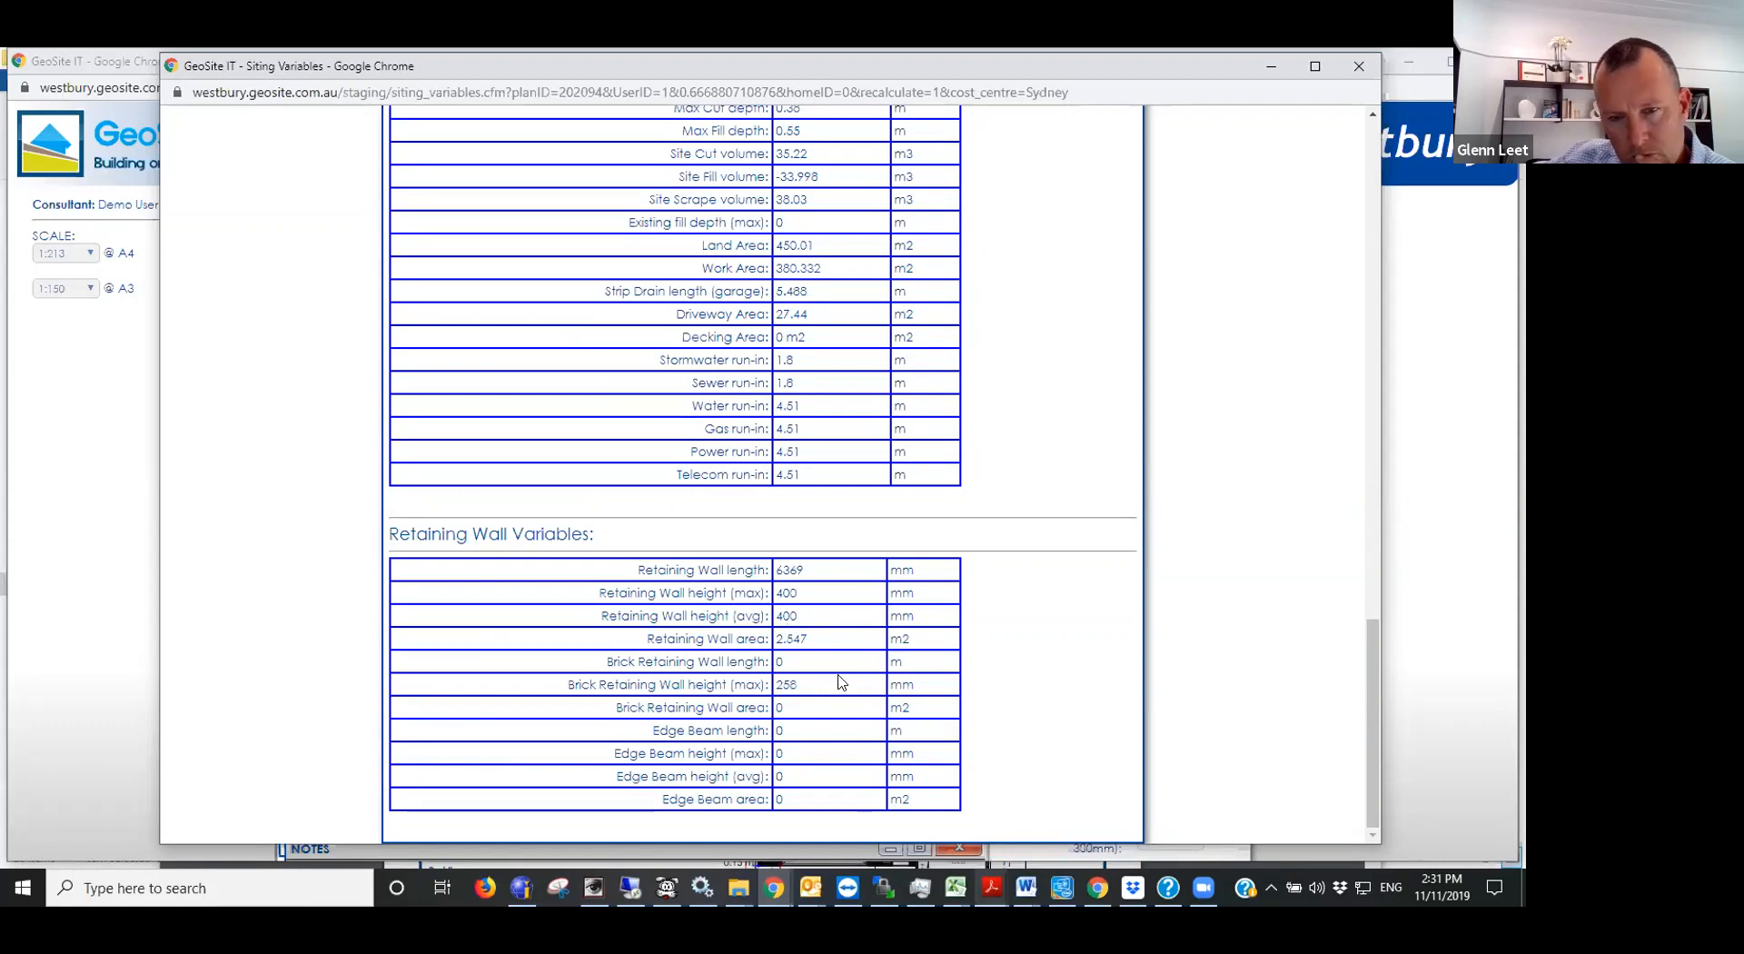
{"action": "scroll", "coordinate": [989, 444], "scroll_direction": "up", "scroll_amount": 15}
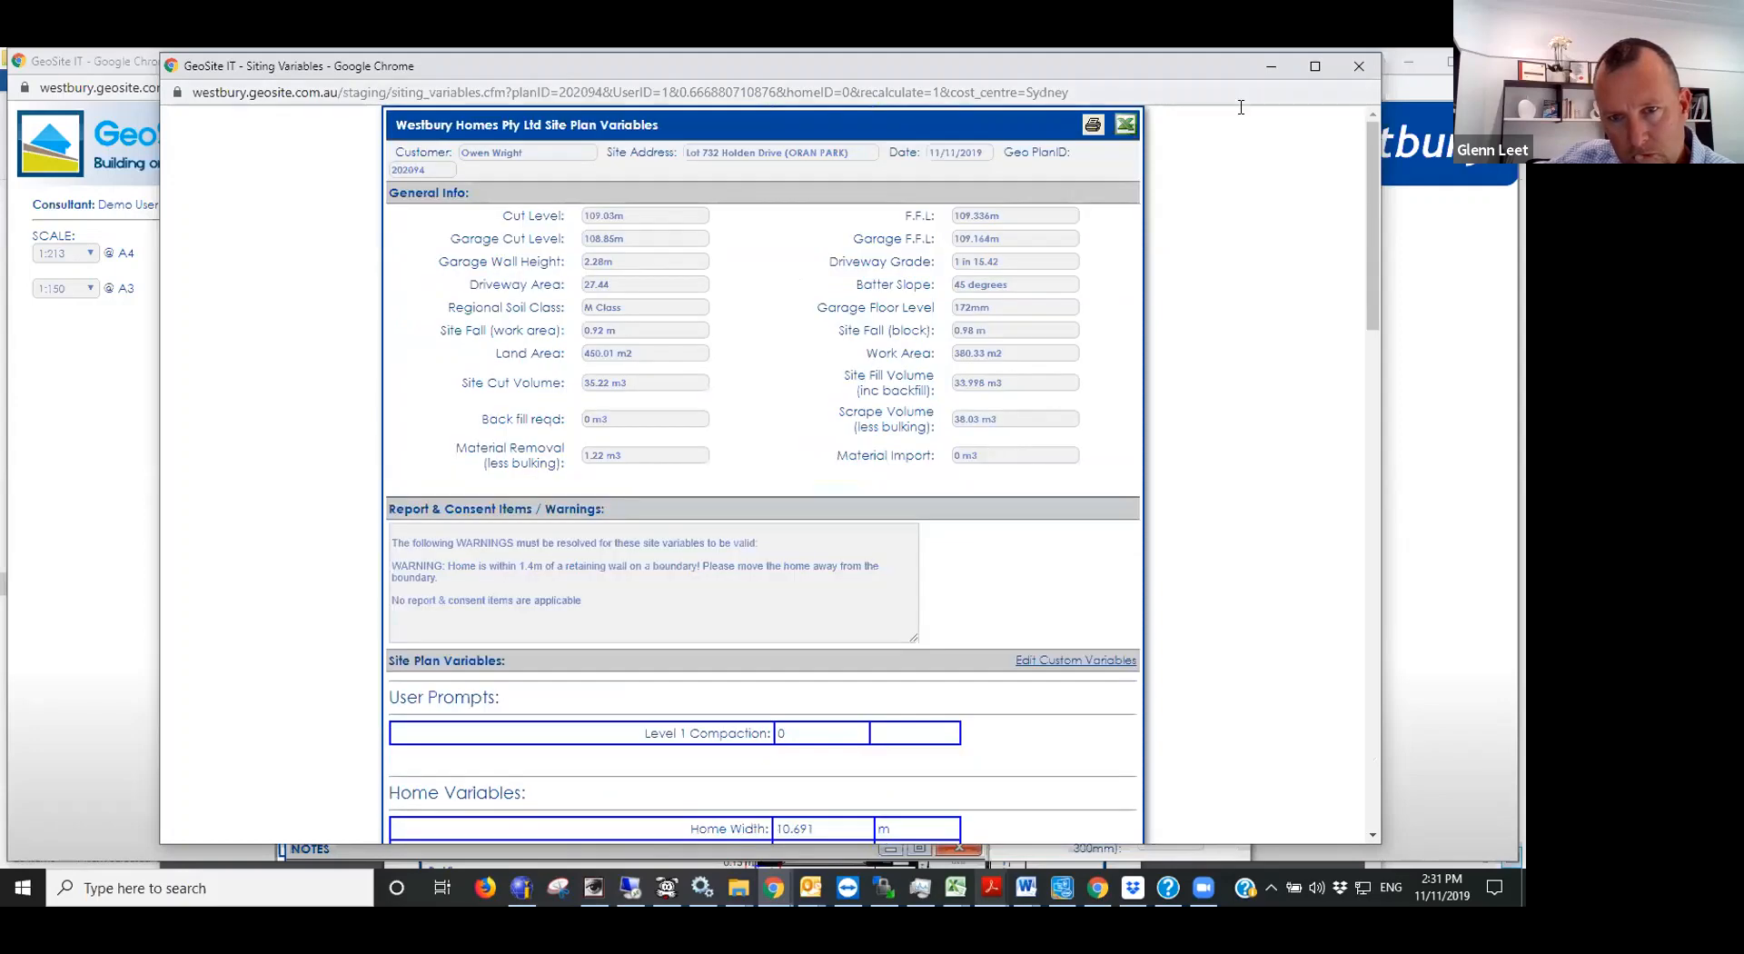
{"action": "left_click", "coordinate": [1354, 68]}
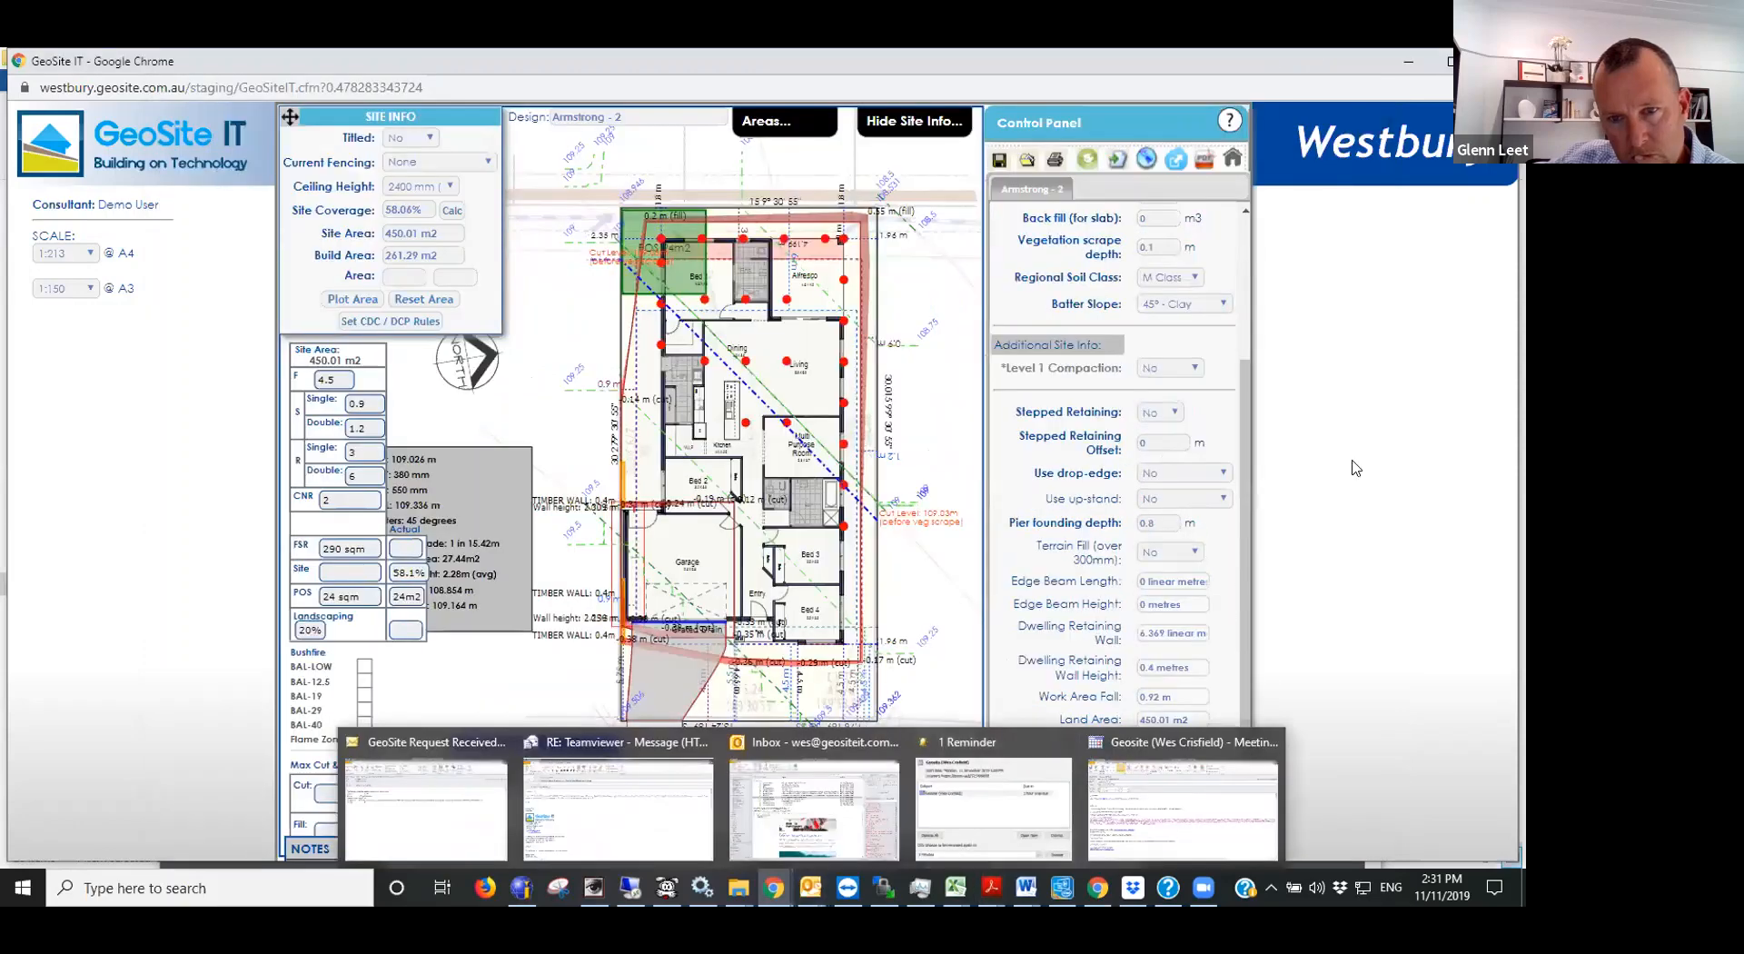
- Restore the site plan notes and read the driveway grade, site fill and site cut entries
{"action": "left_click", "coordinate": [919, 846]}
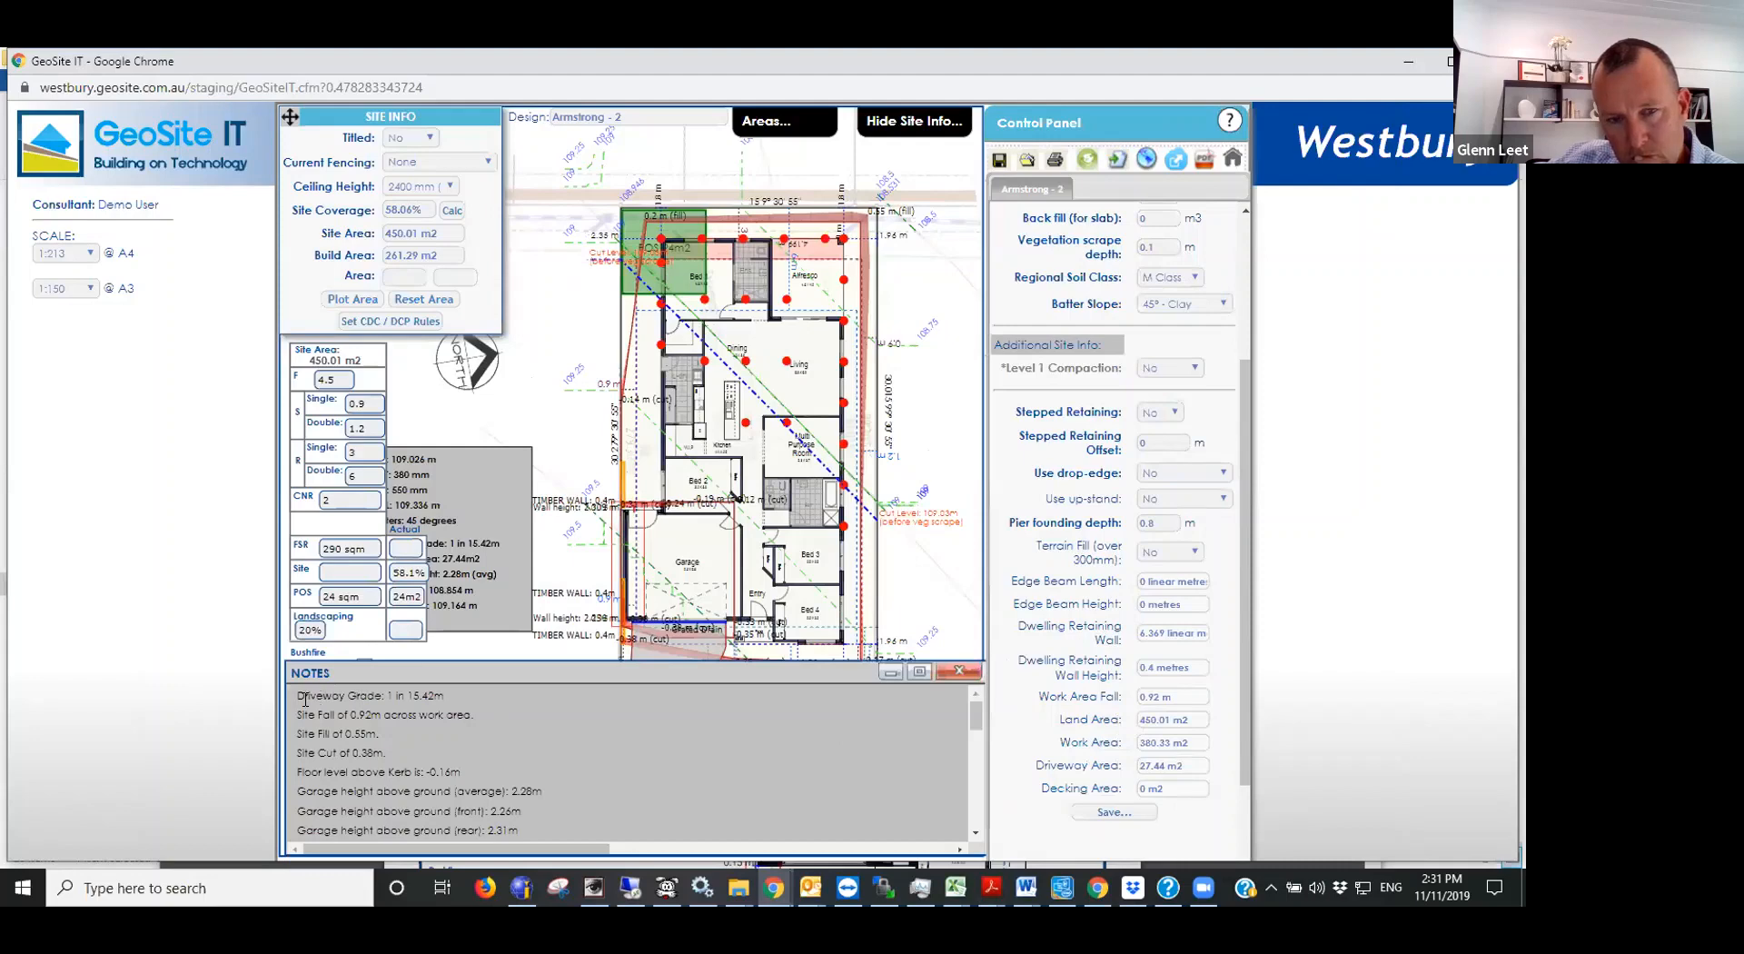
{"action": "left_click_drag", "start_coordinate": [396, 693], "coordinate": [297, 695]}
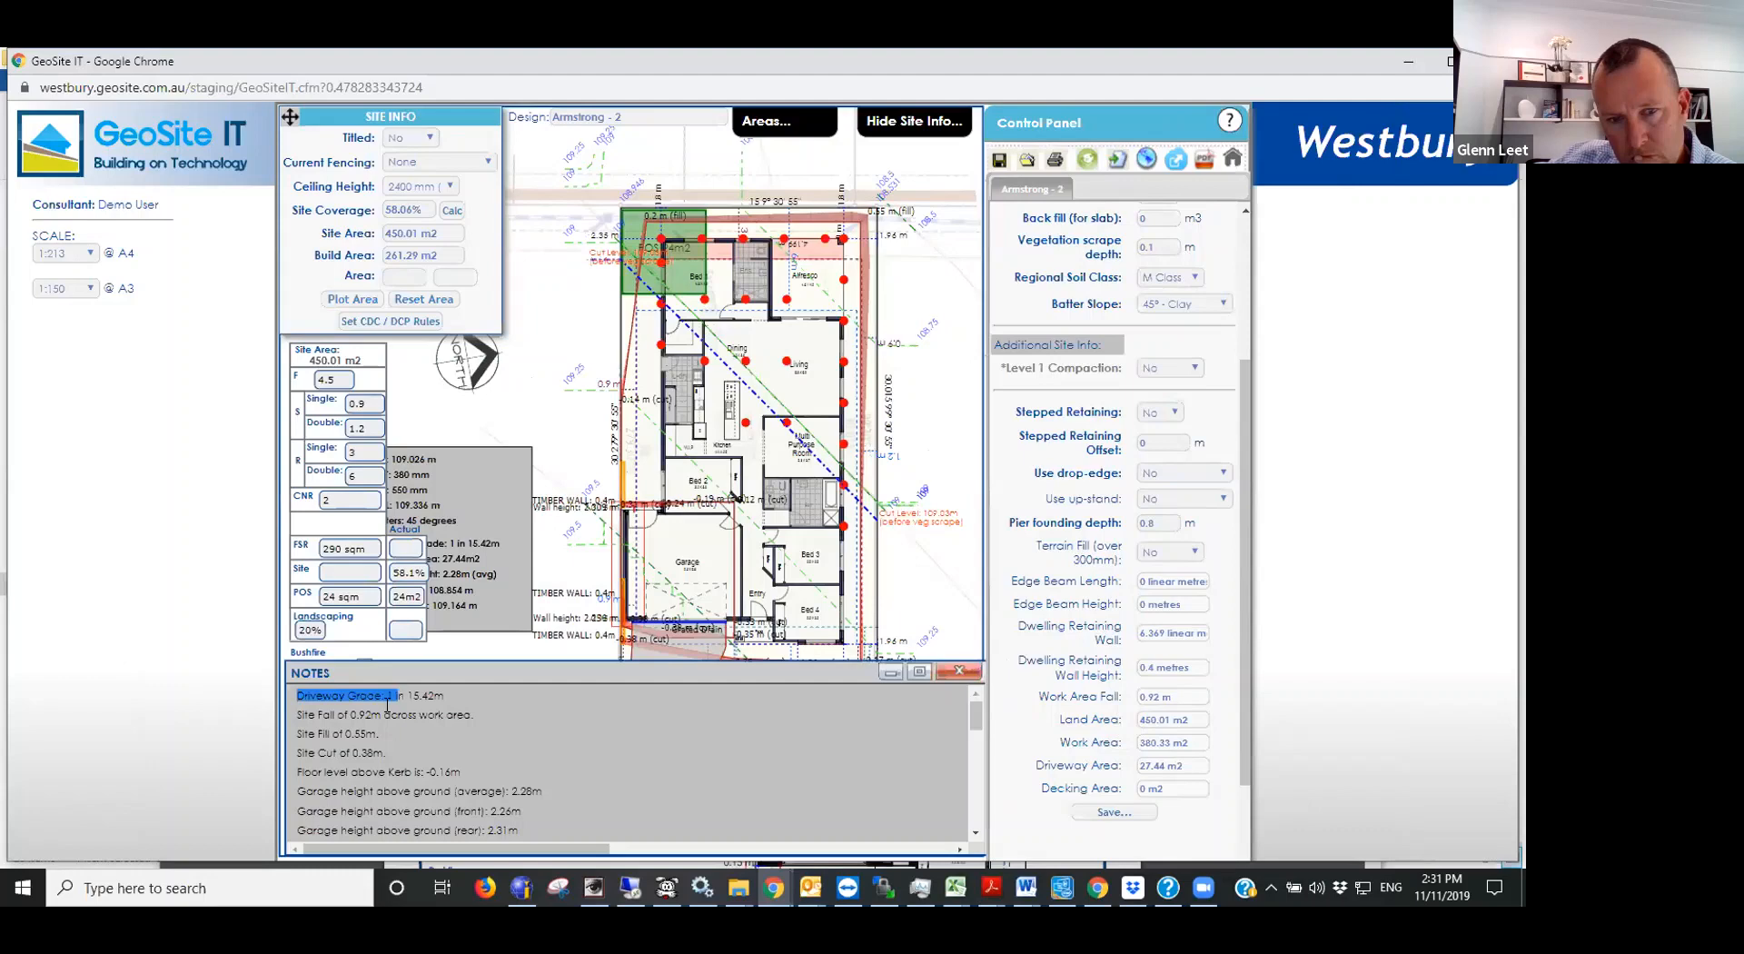
{"action": "left_click", "coordinate": [388, 704]}
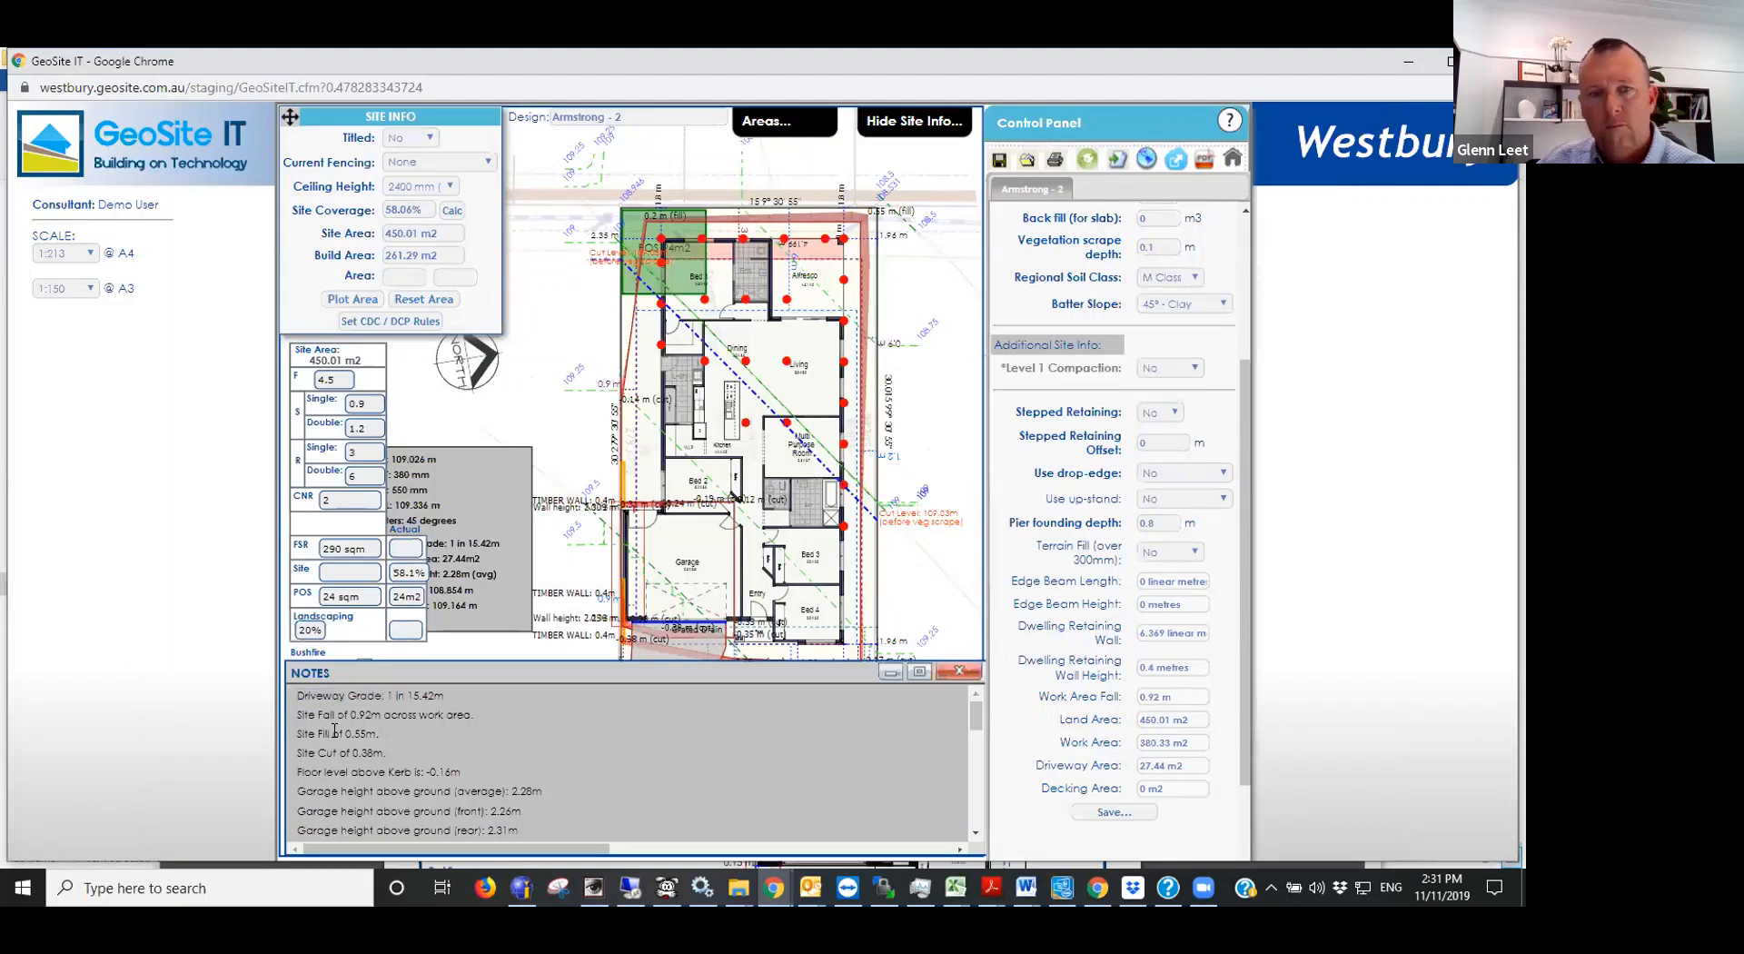
{"action": "left_click_drag", "start_coordinate": [334, 731], "coordinate": [398, 751]}
{"action": "left_click", "coordinate": [400, 748]}
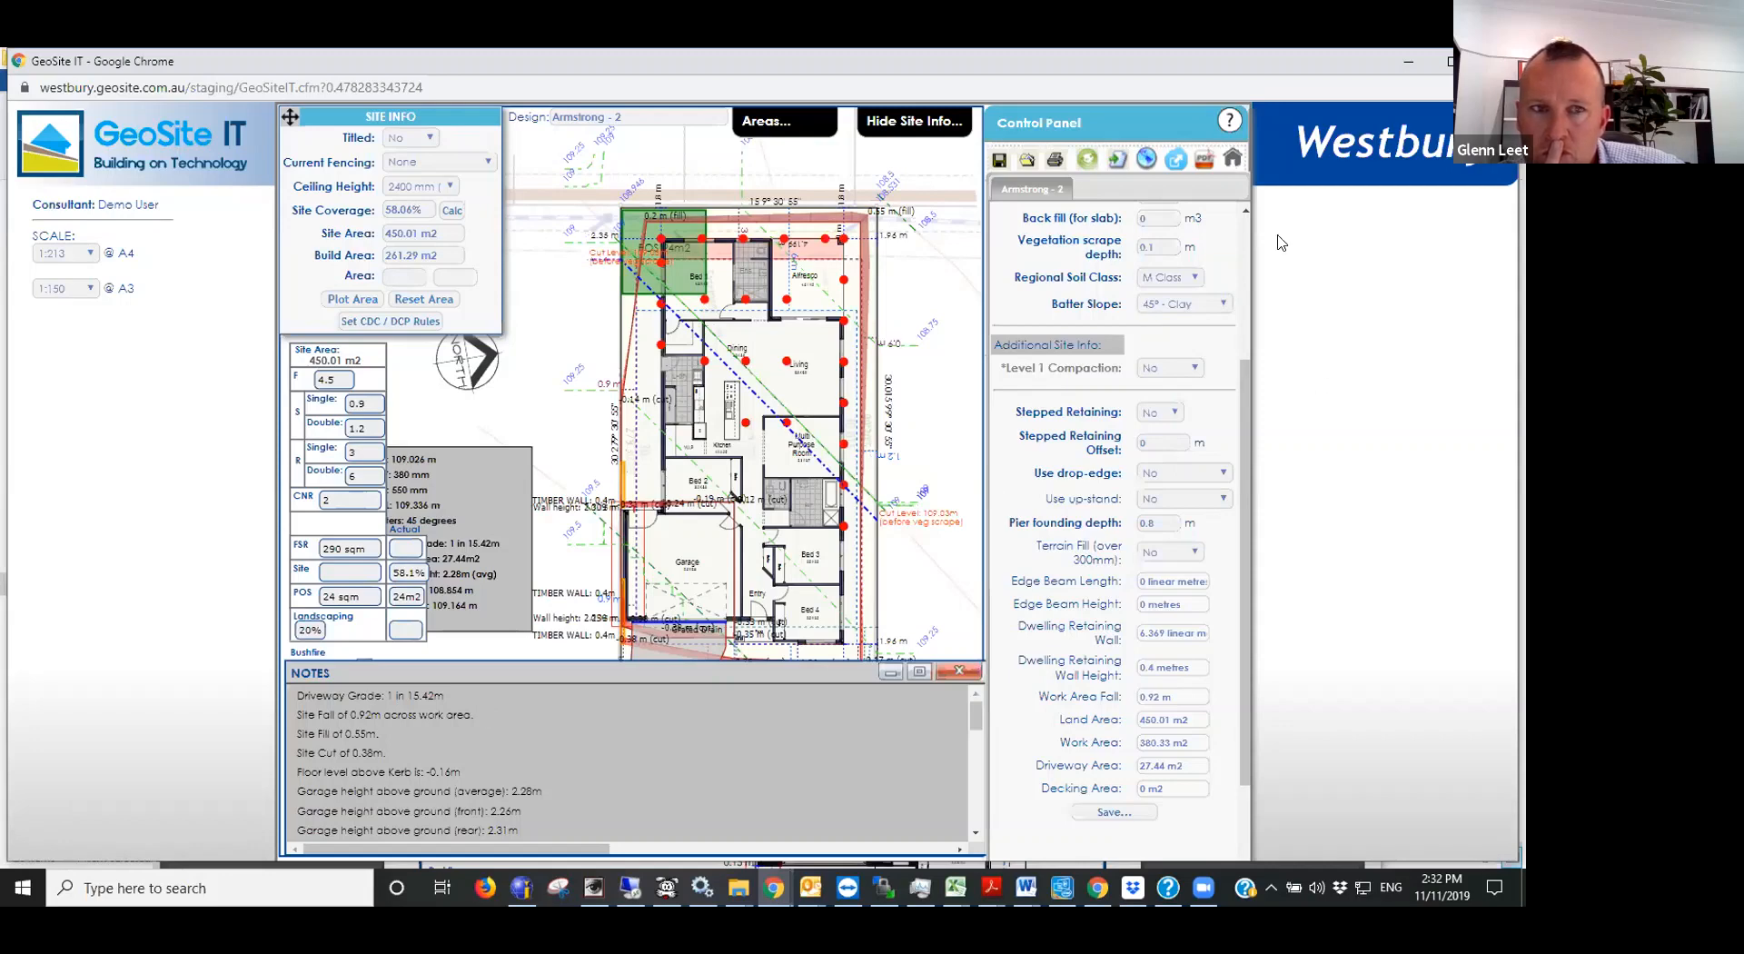
- Look through the garage level options without changing the selection, and check the cut level and site cut ratio
{"action": "left_click", "coordinate": [1242, 233]}
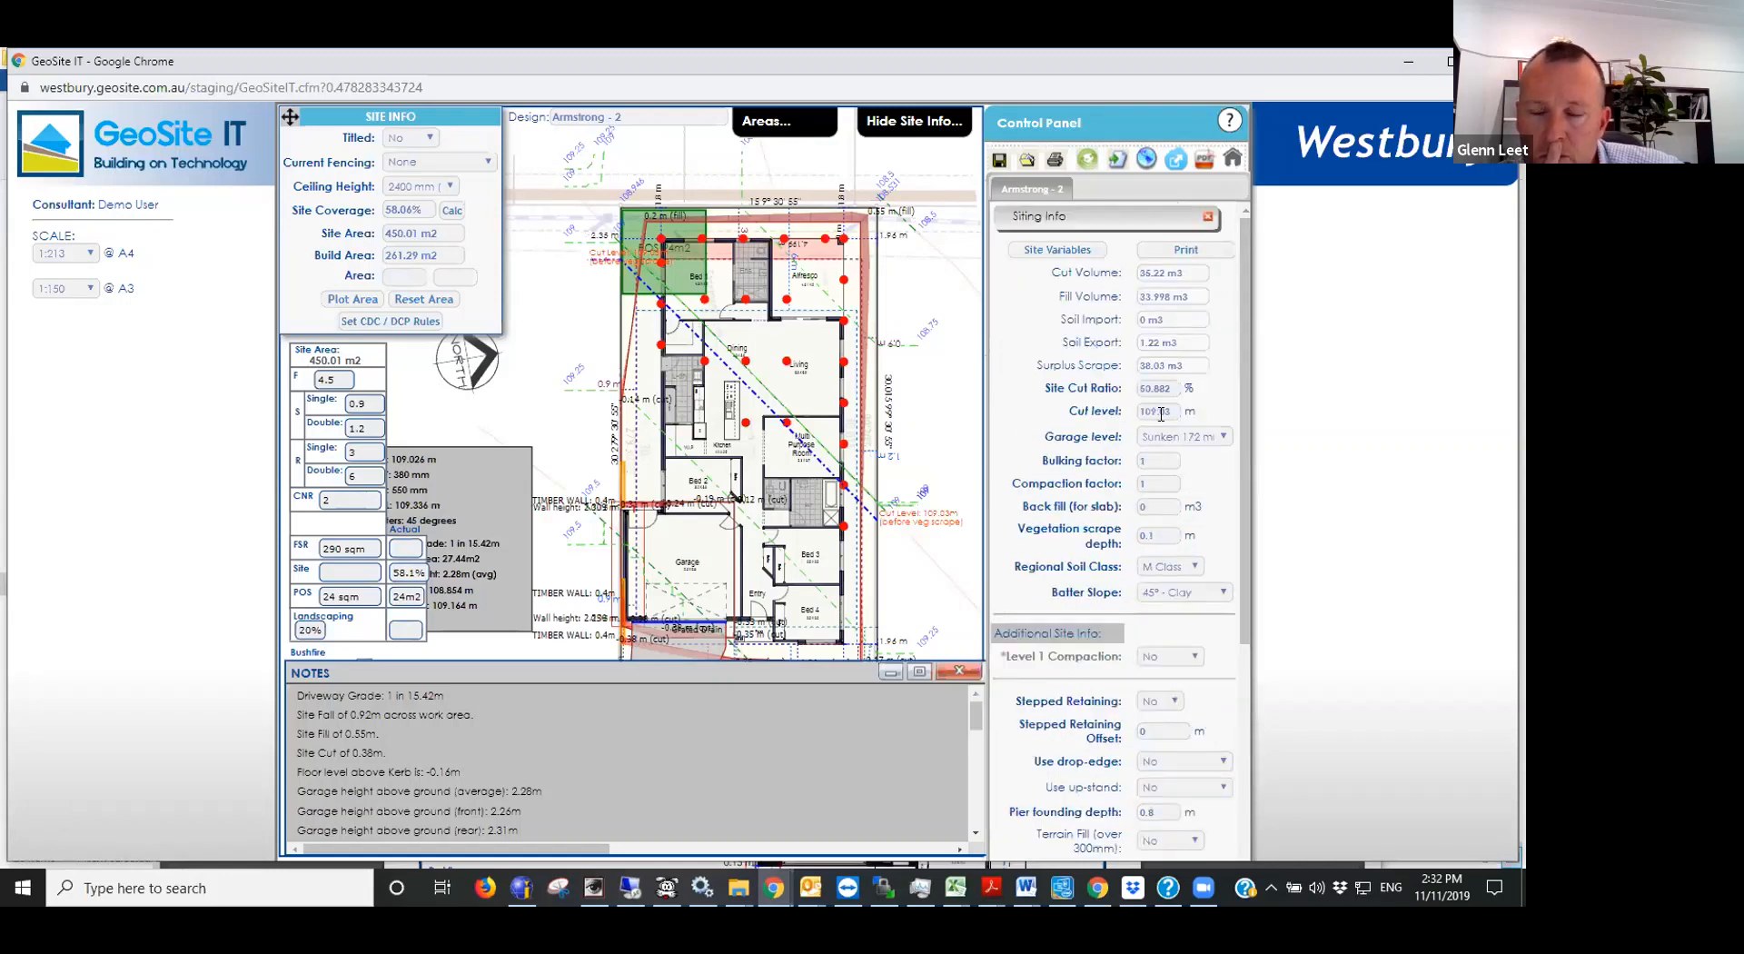
{"action": "left_click", "coordinate": [1187, 439]}
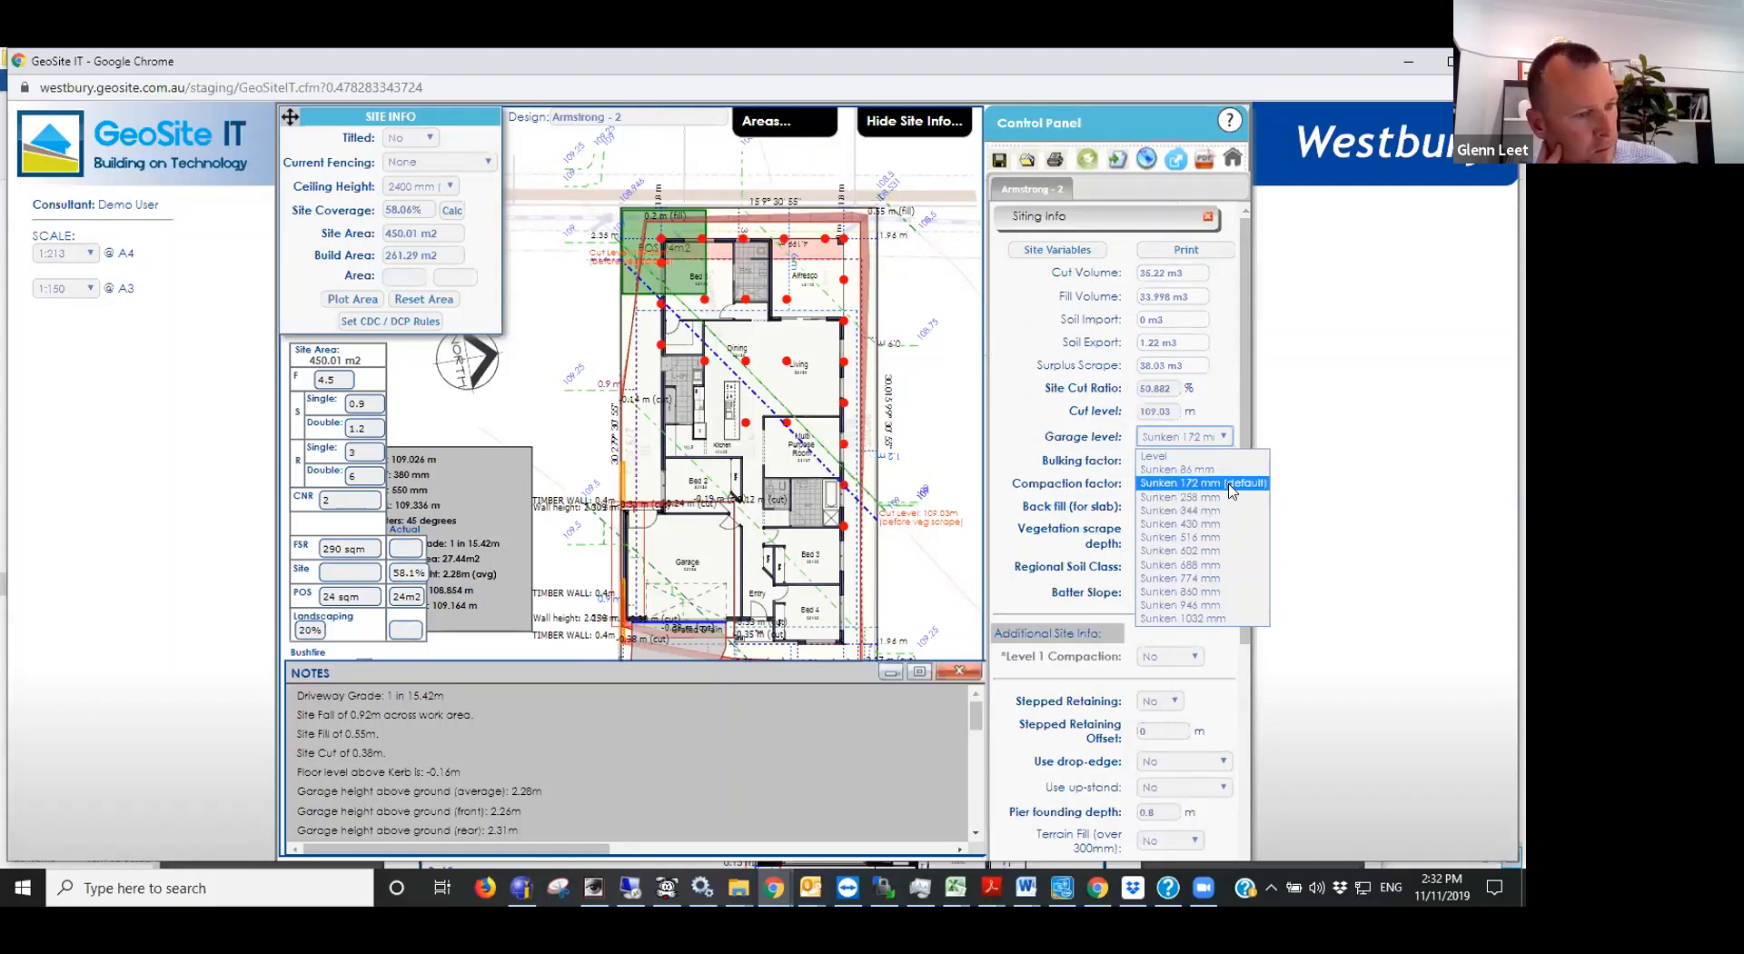
{"action": "left_click", "coordinate": [1132, 488]}
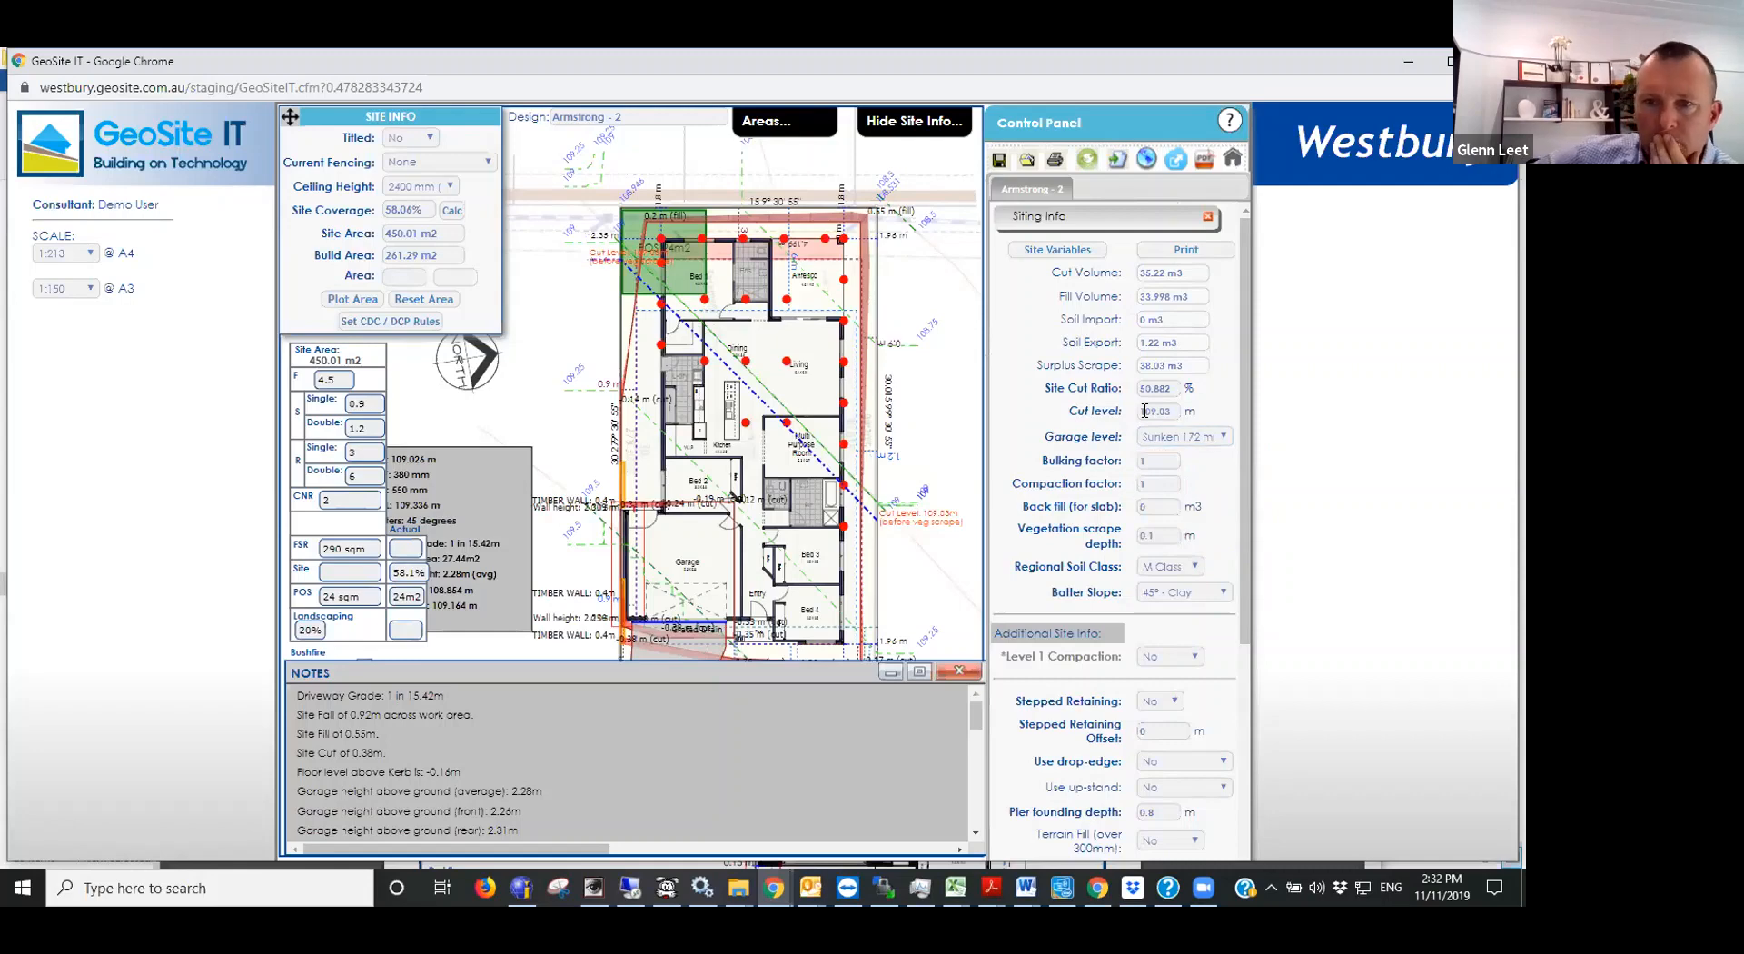
{"action": "left_click_drag", "start_coordinate": [1173, 410], "coordinate": [1132, 383]}
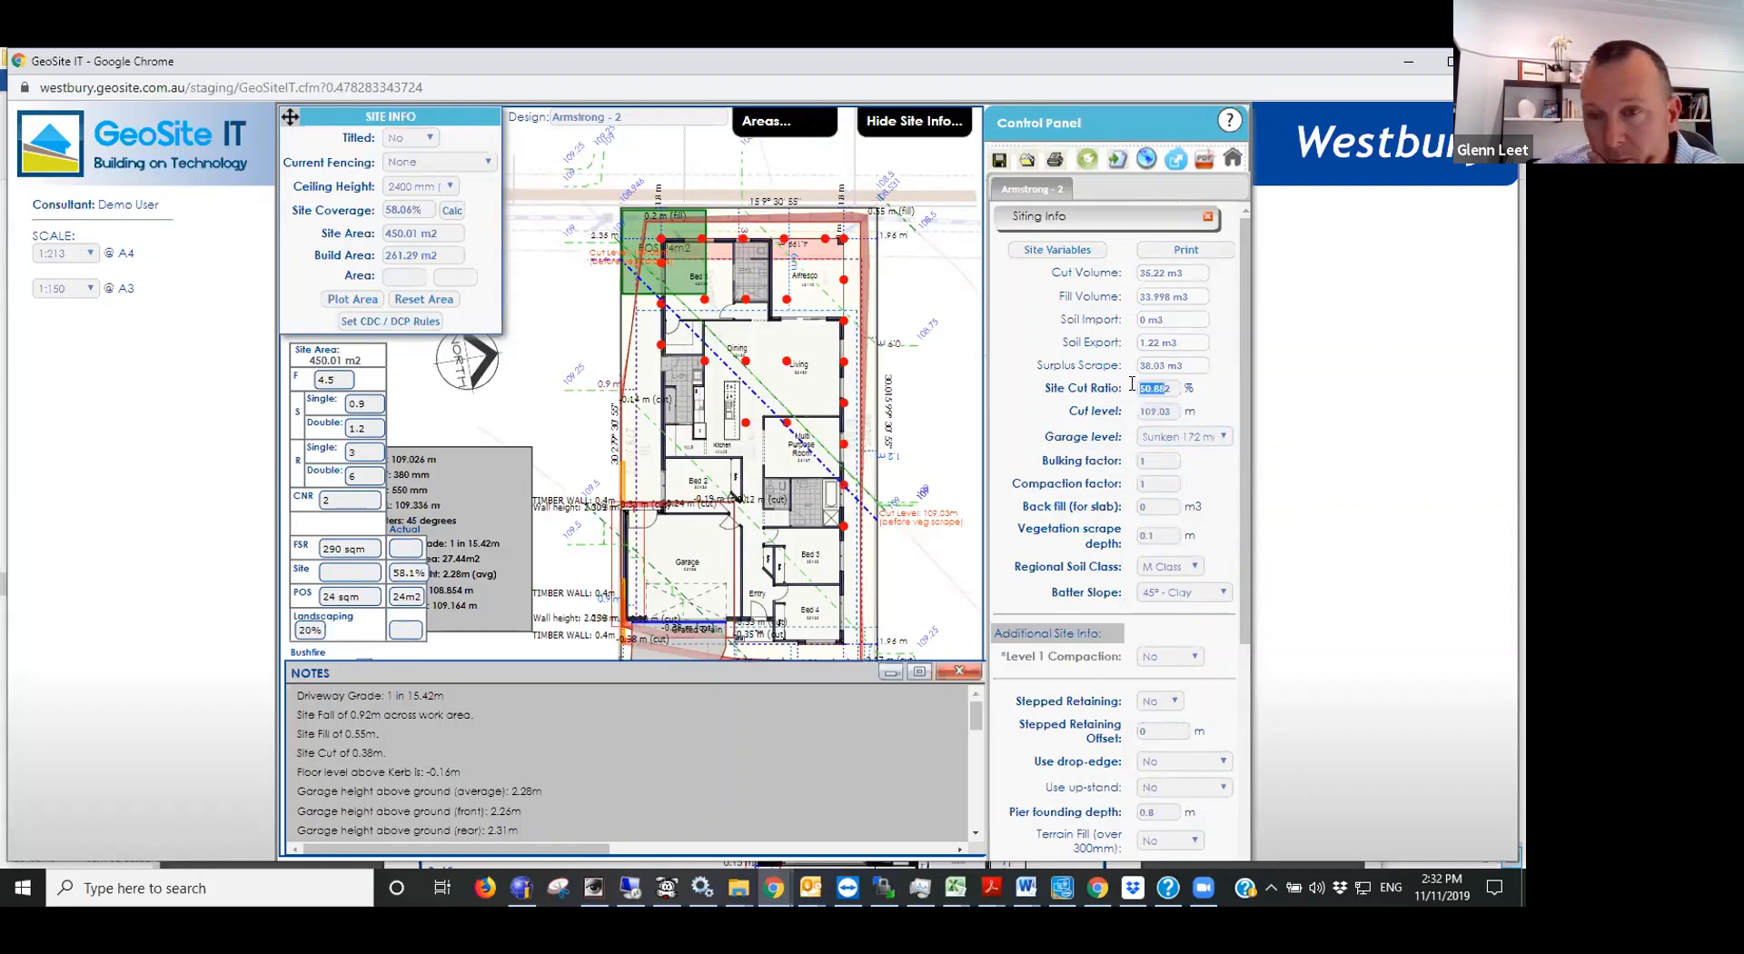
{"action": "left_click", "coordinate": [1133, 389]}
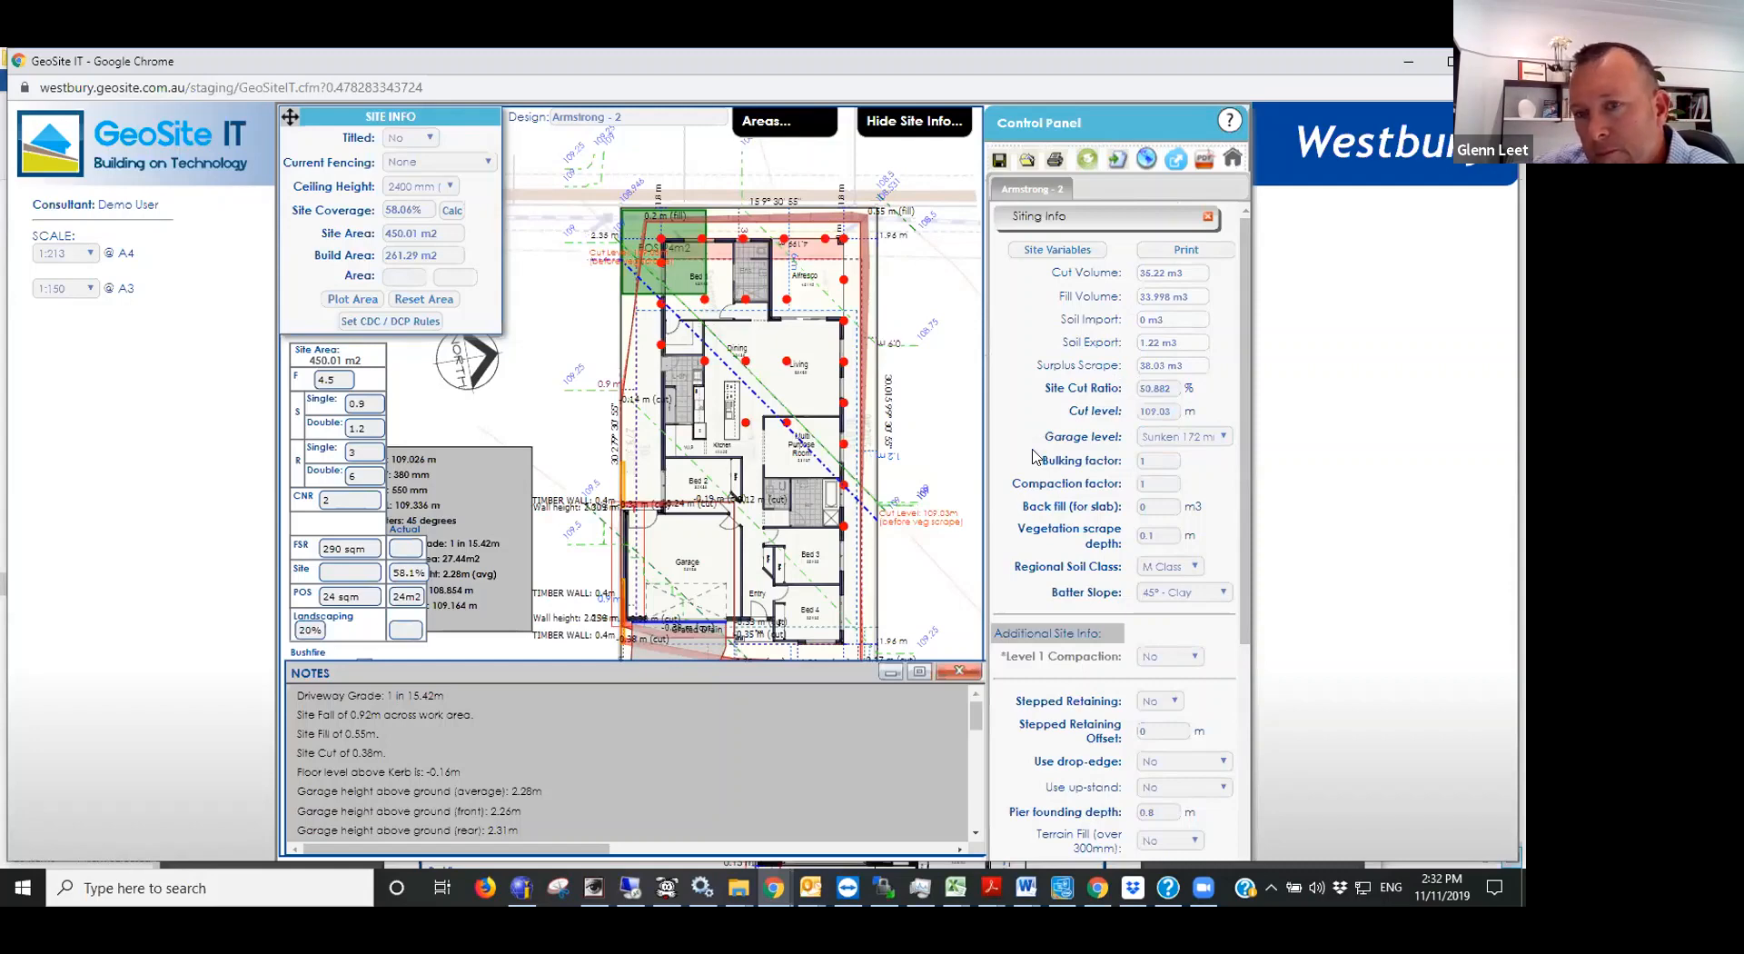
- Move the site levels info box slightly up and closer to the house plan, and close its properties
{"action": "left_click", "coordinate": [505, 487]}
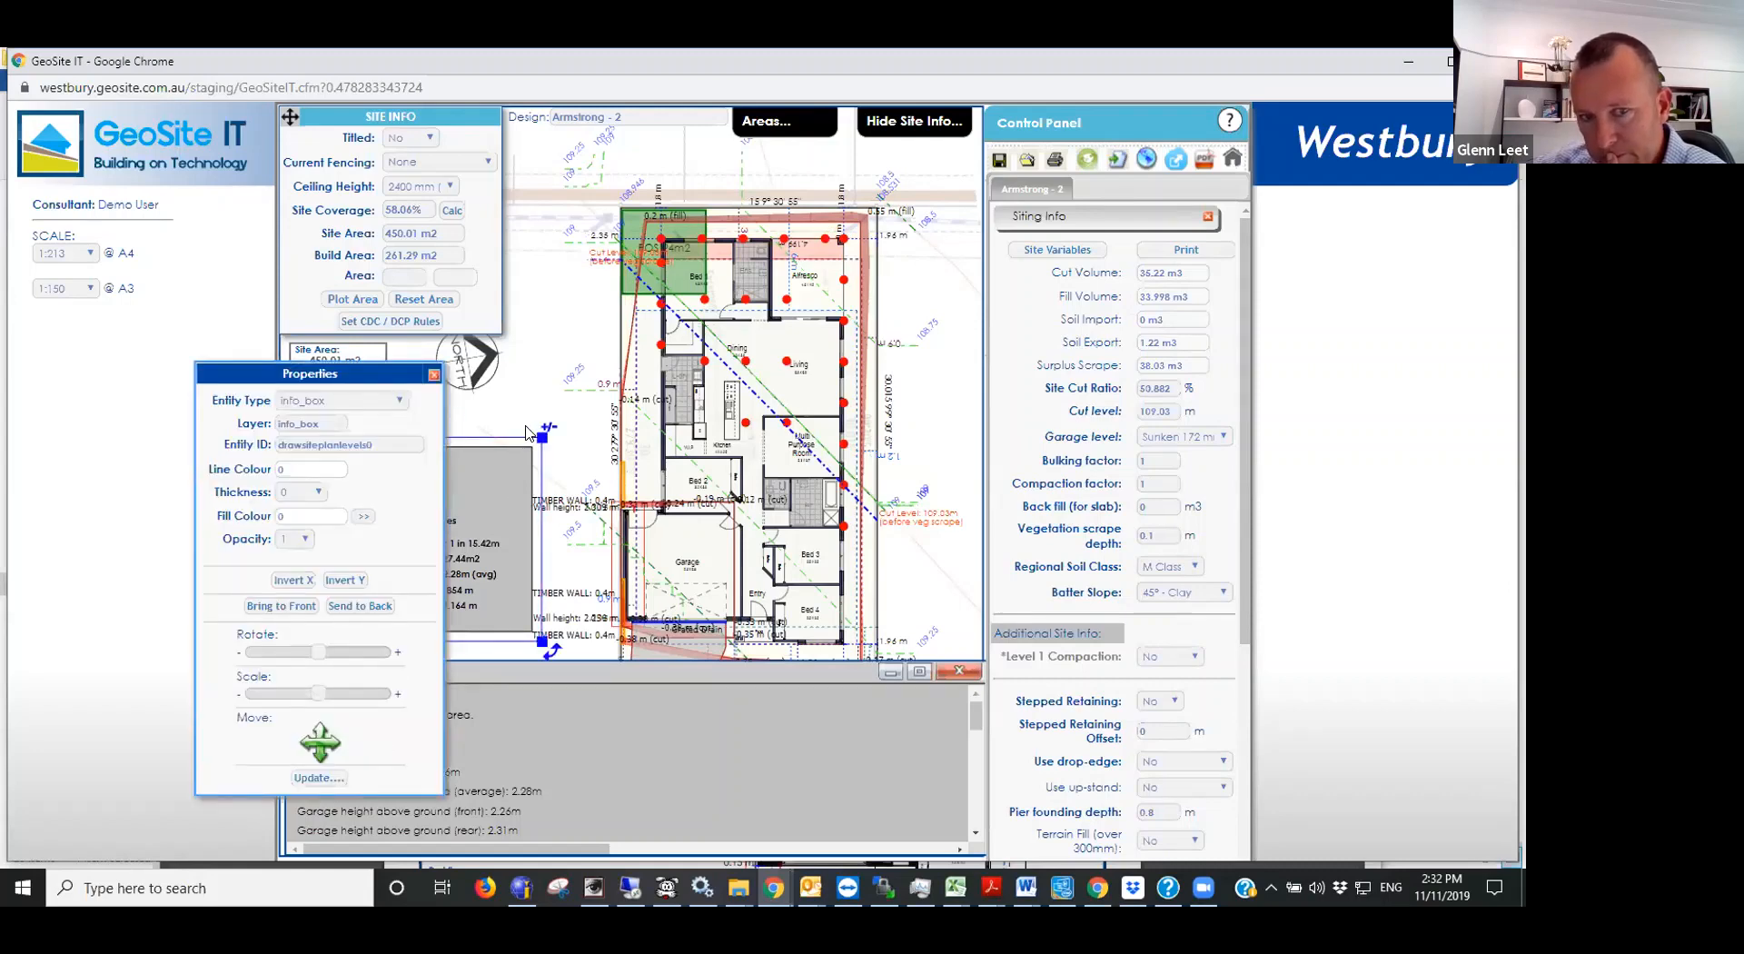
{"action": "left_click_drag", "start_coordinate": [528, 462], "coordinate": [530, 471]}
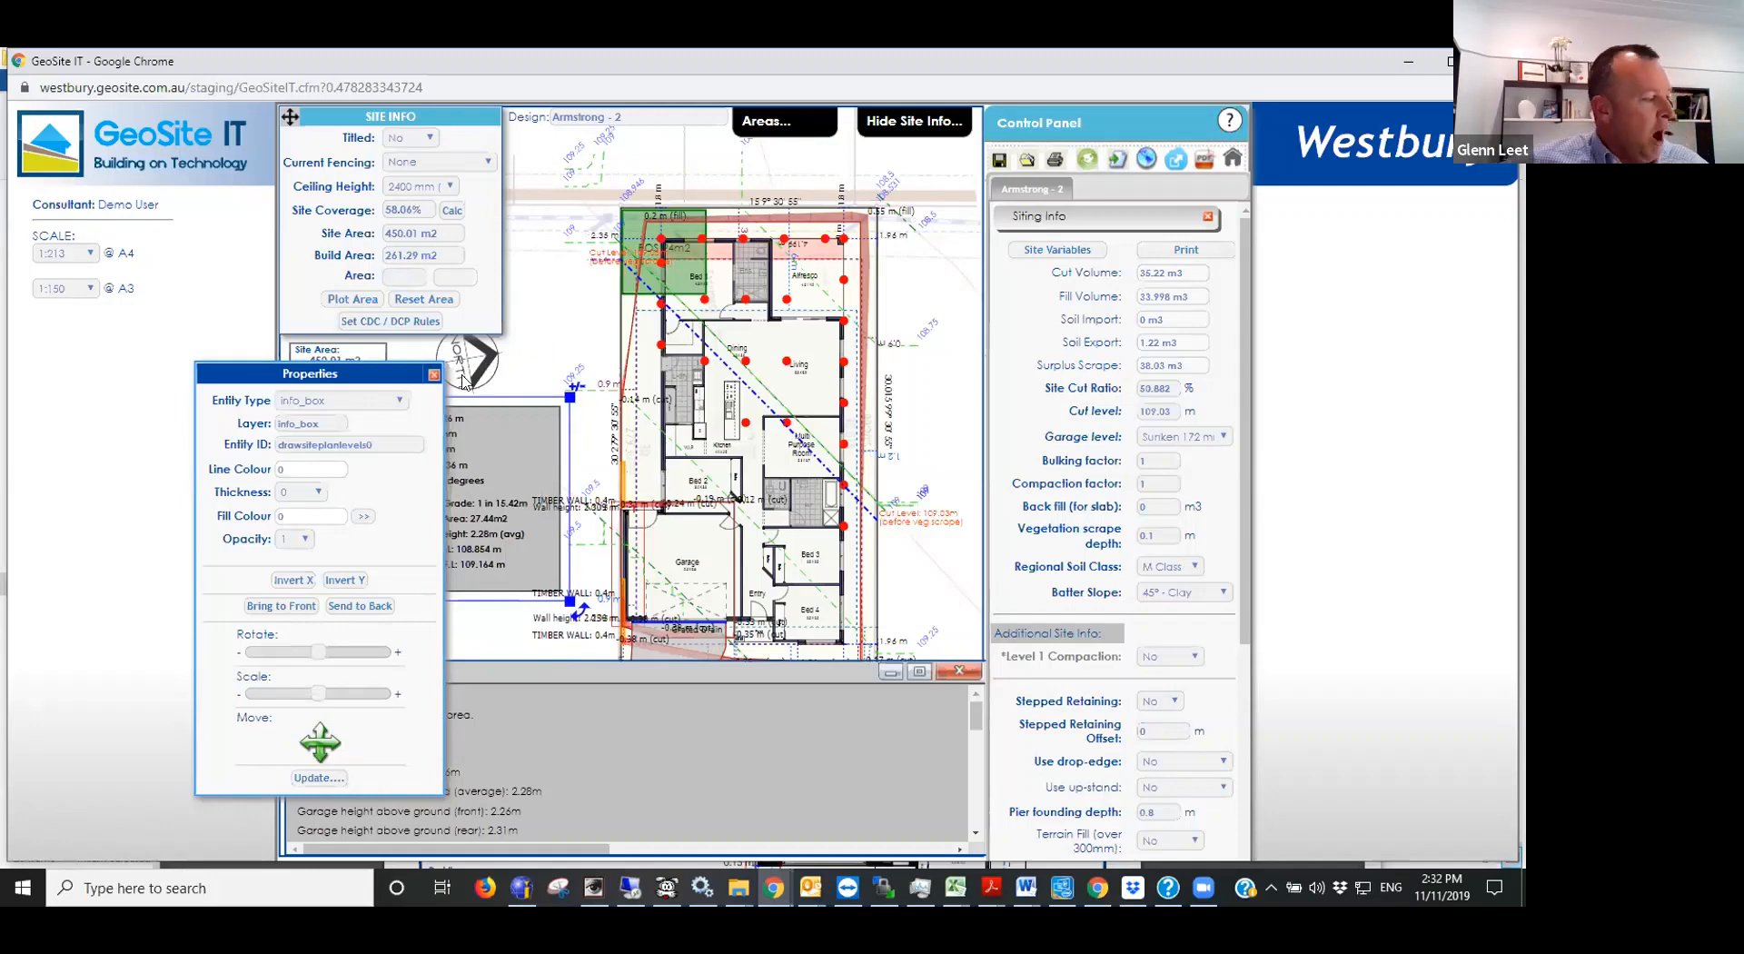
{"action": "left_click", "coordinate": [433, 376]}
{"action": "left_click", "coordinate": [418, 375]}
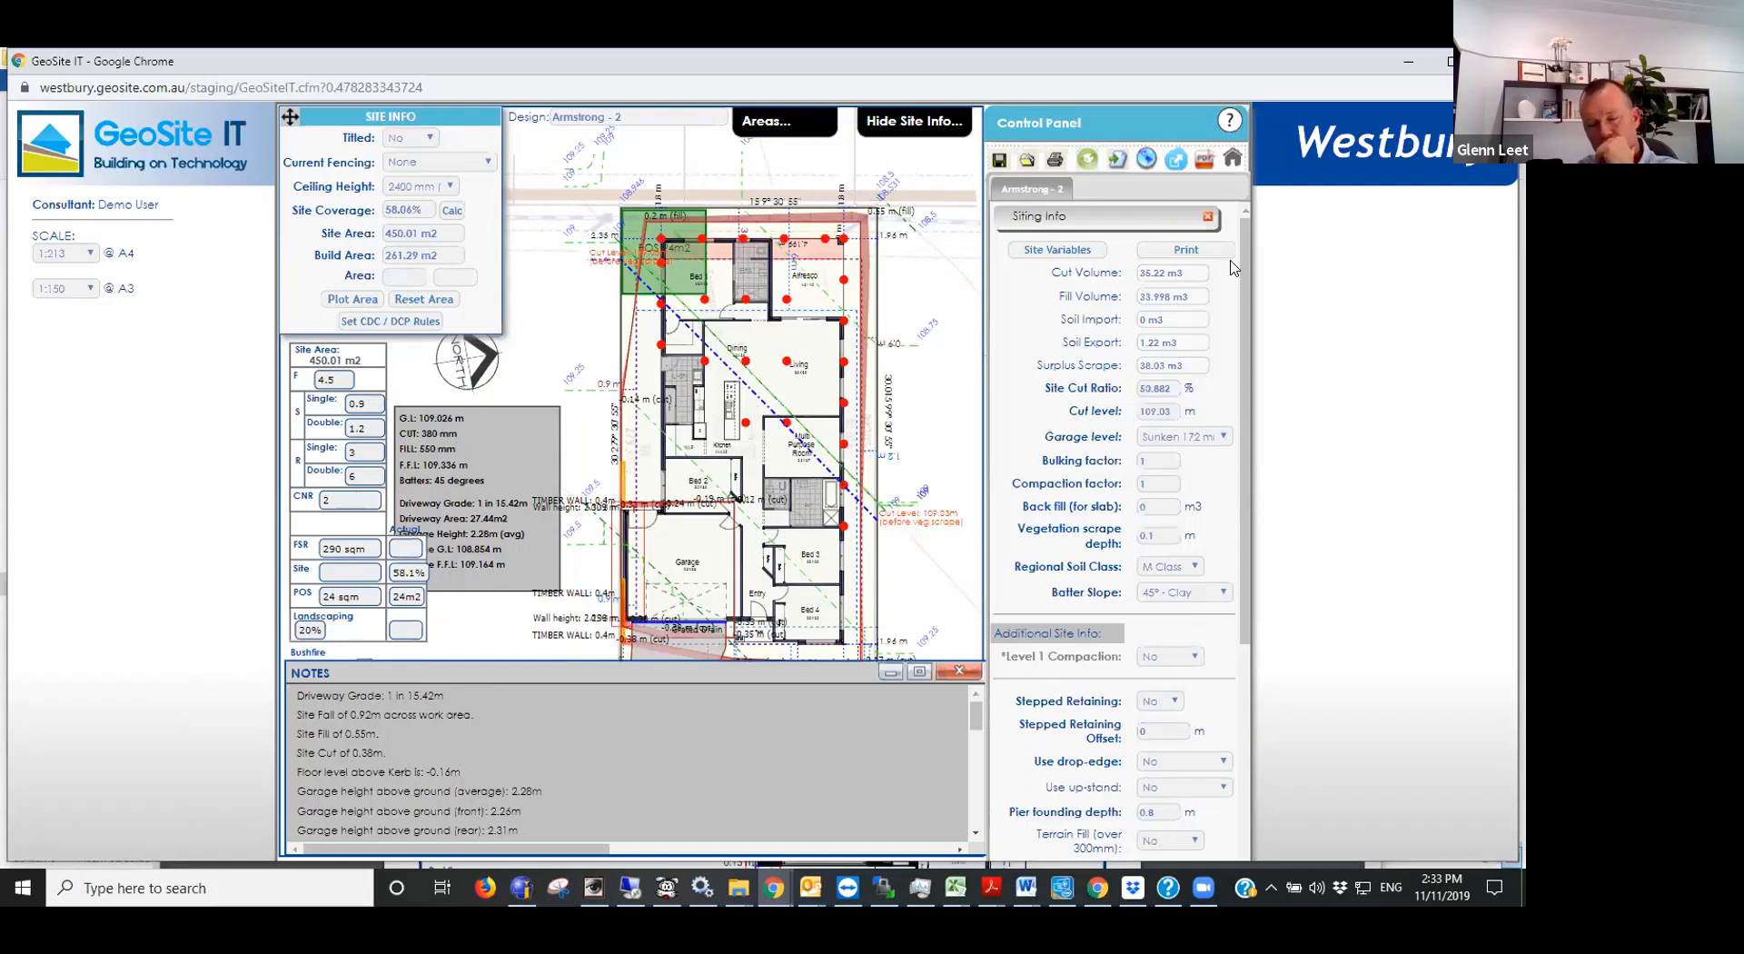
- Close the siting information and turn off the generated site plan so only the sited home is drawn
{"action": "left_click", "coordinate": [1207, 217]}
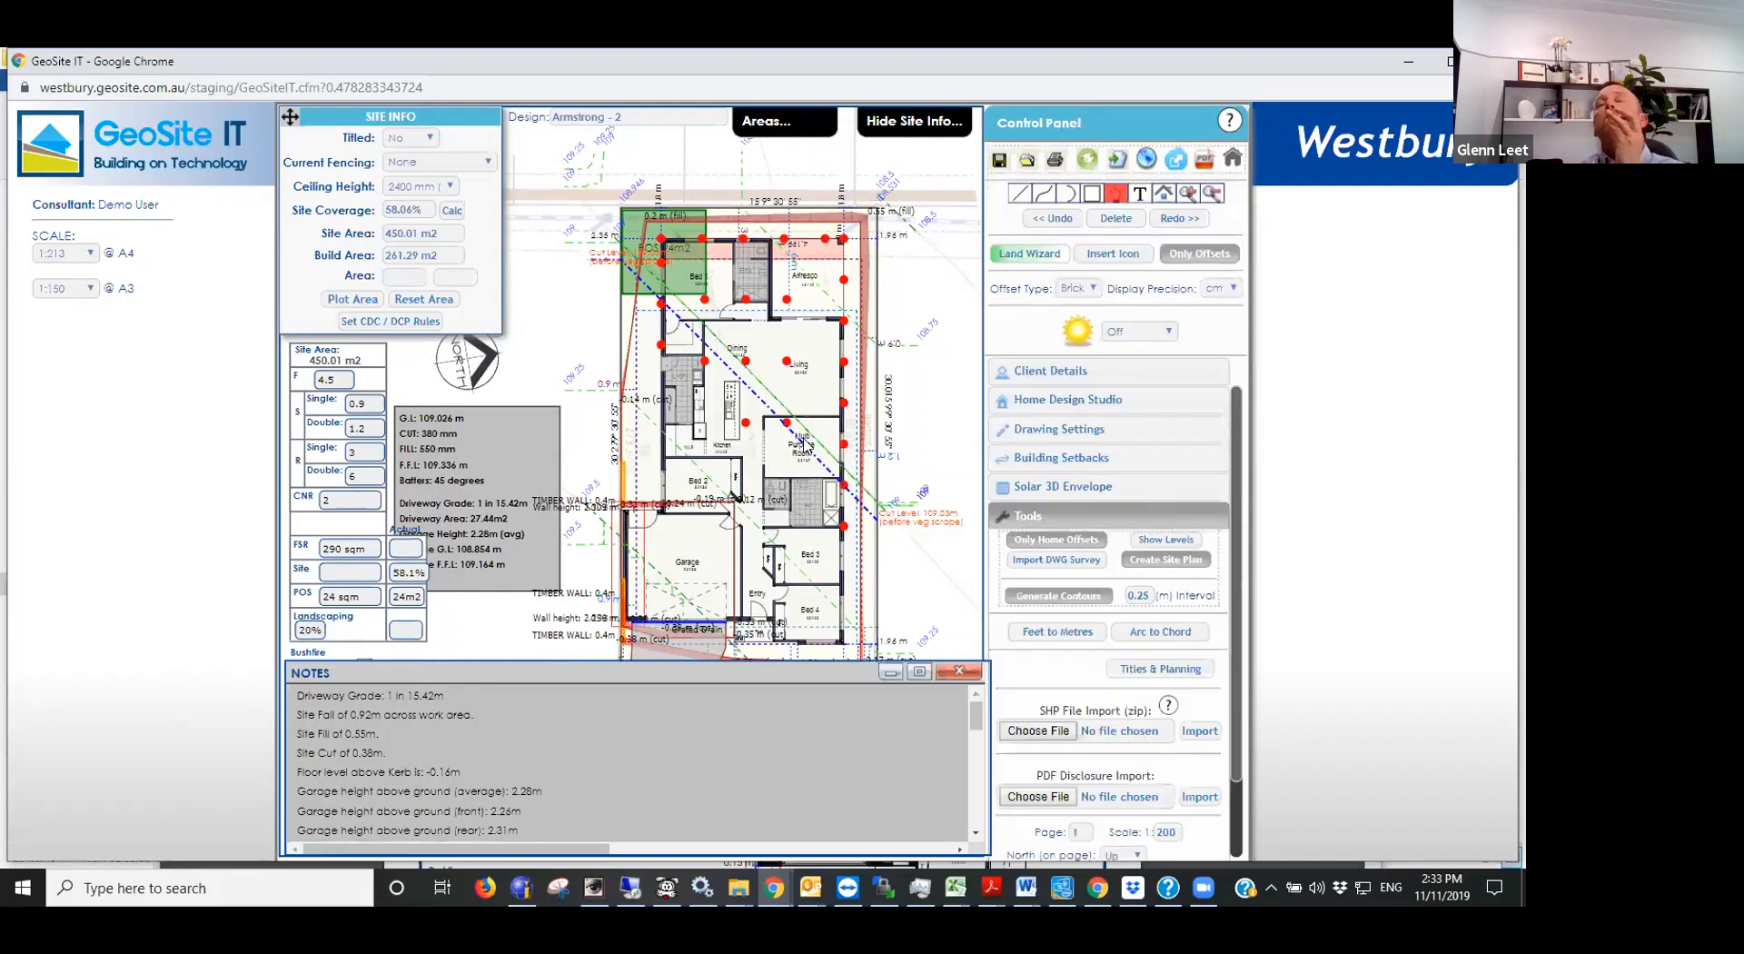
{"action": "left_click", "coordinate": [1164, 560]}
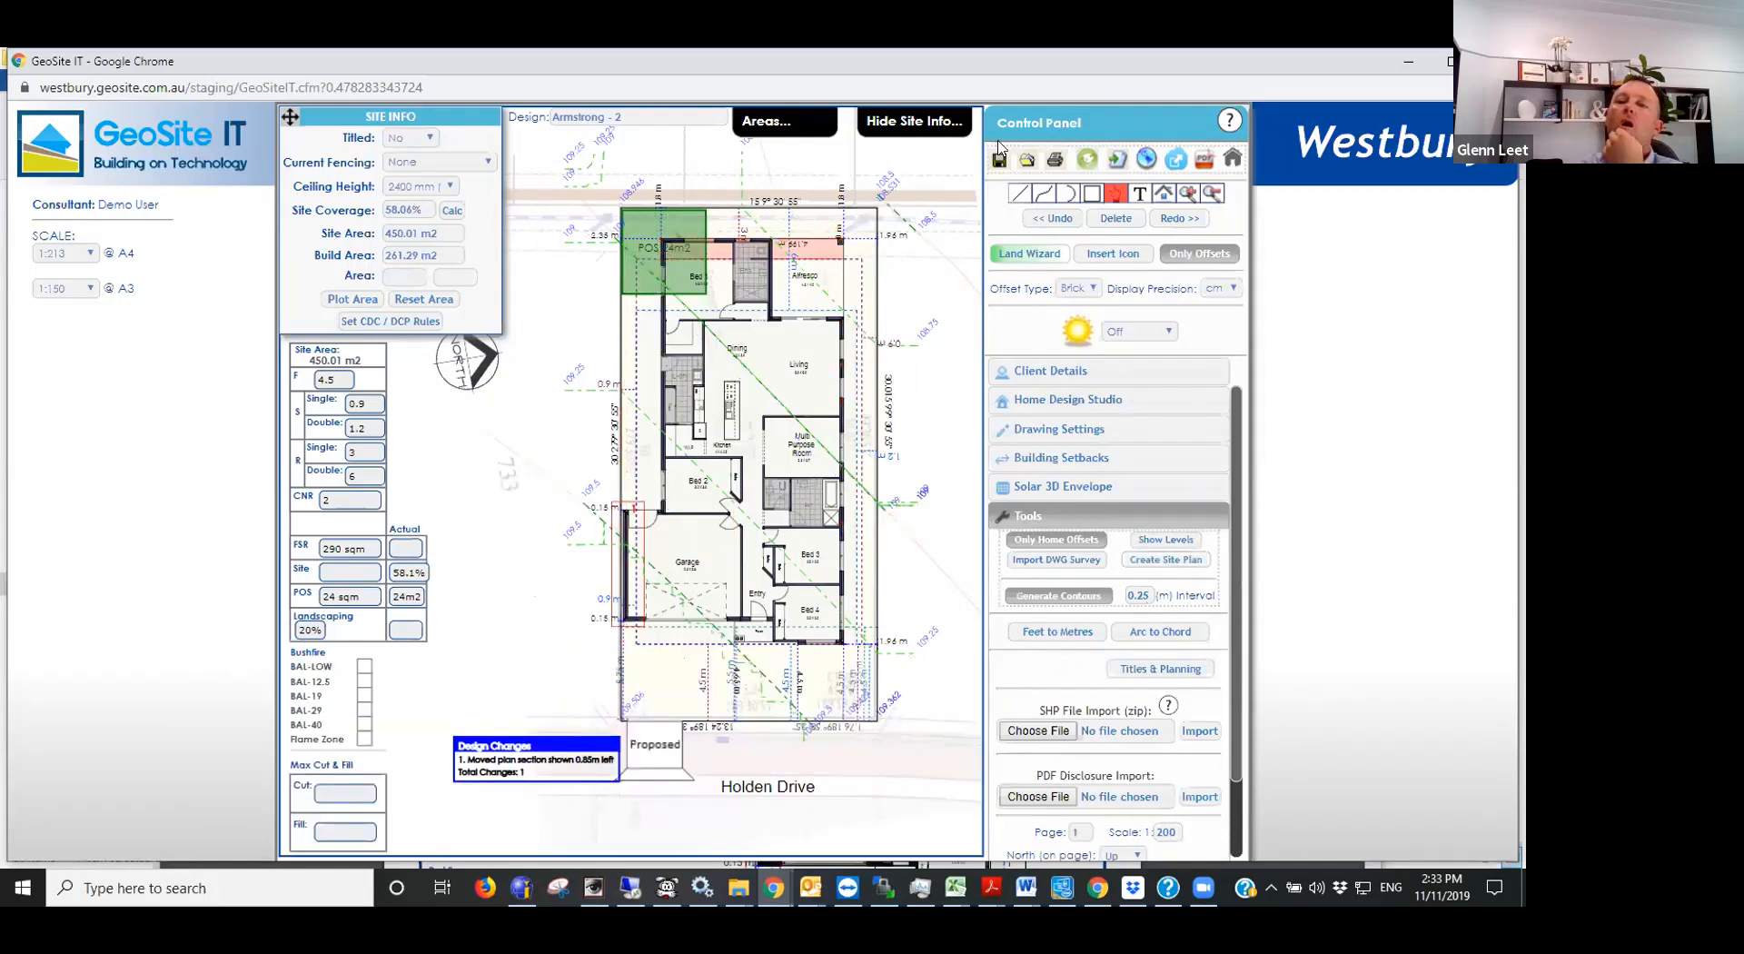
{"action": "left_click", "coordinate": [1169, 560]}
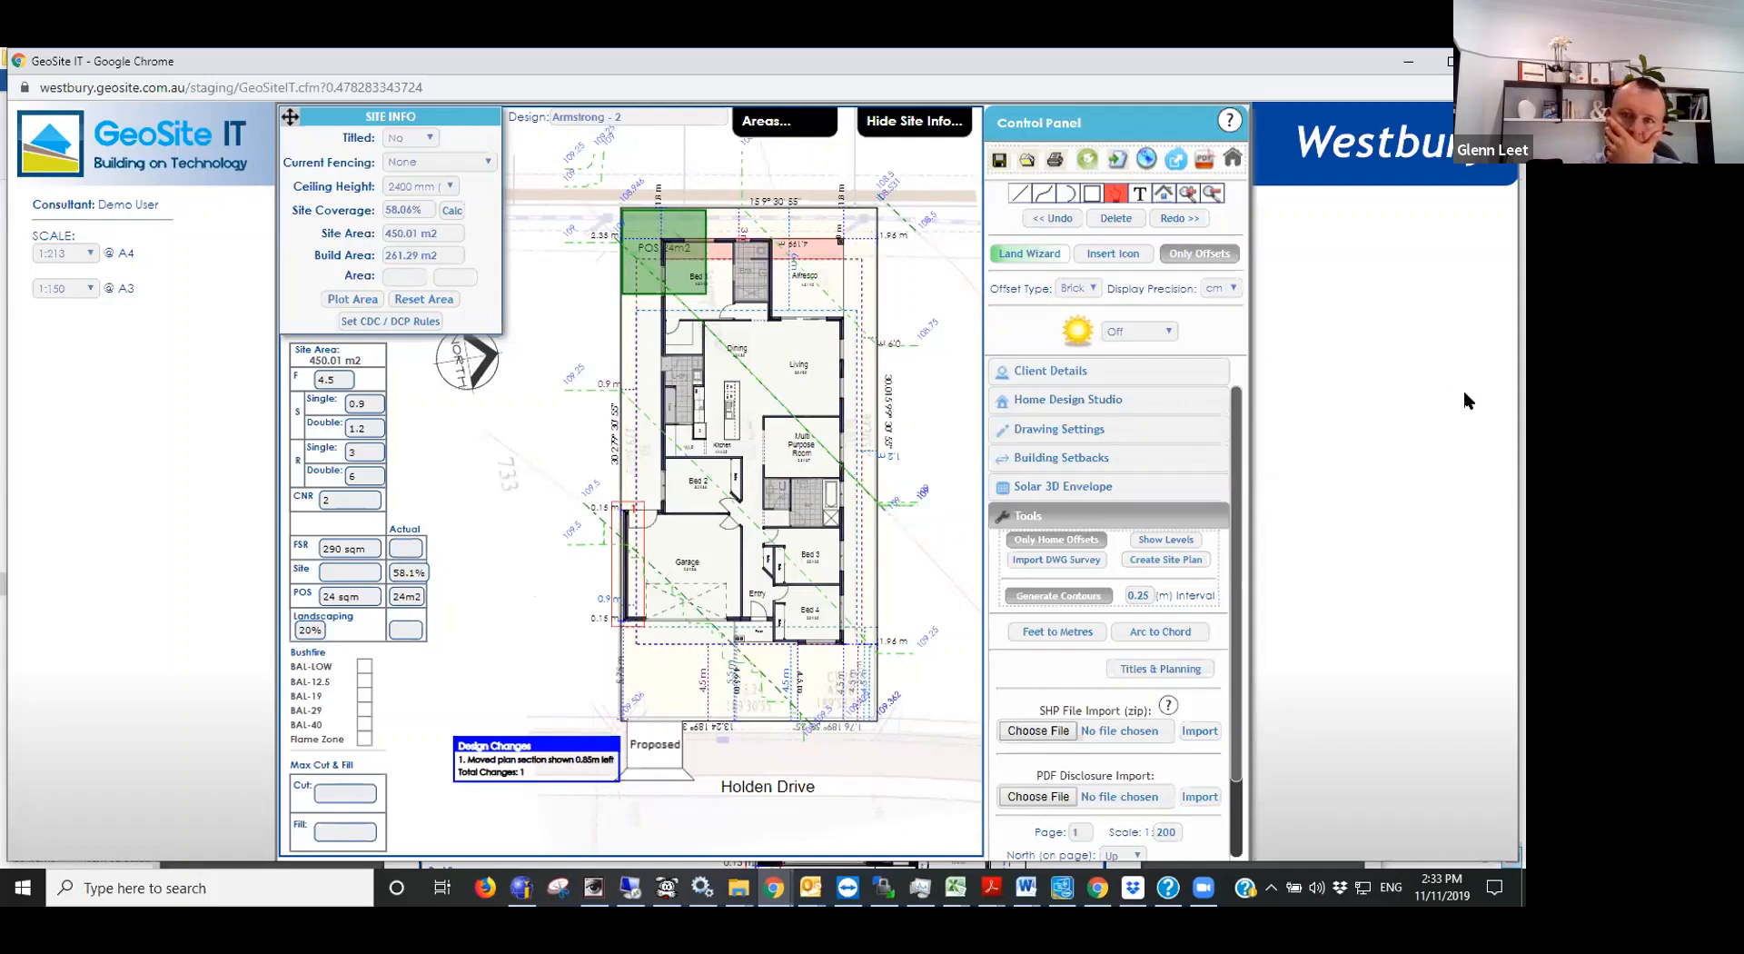
- Look over the setbacks and easements in the Land Wizard, close it and start a new drawing without retaining the client details
{"action": "left_click", "coordinate": [1033, 257]}
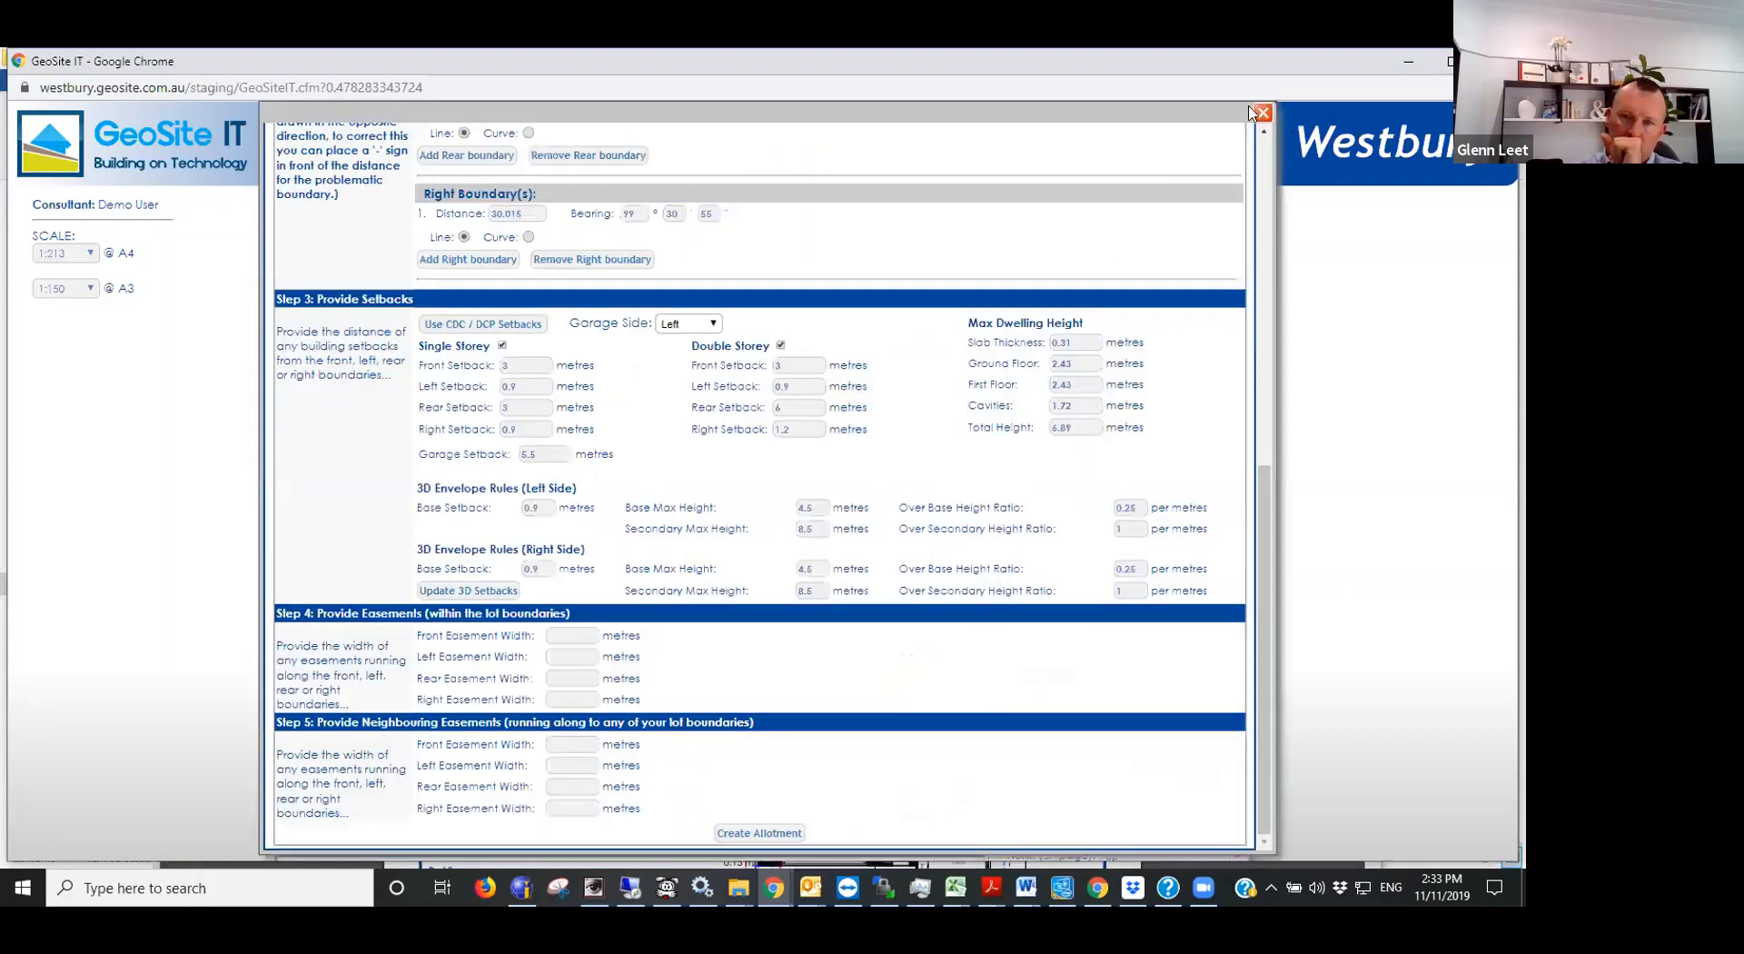
{"action": "left_click", "coordinate": [1262, 113]}
{"action": "left_click", "coordinate": [1117, 158]}
{"action": "left_click", "coordinate": [867, 194]}
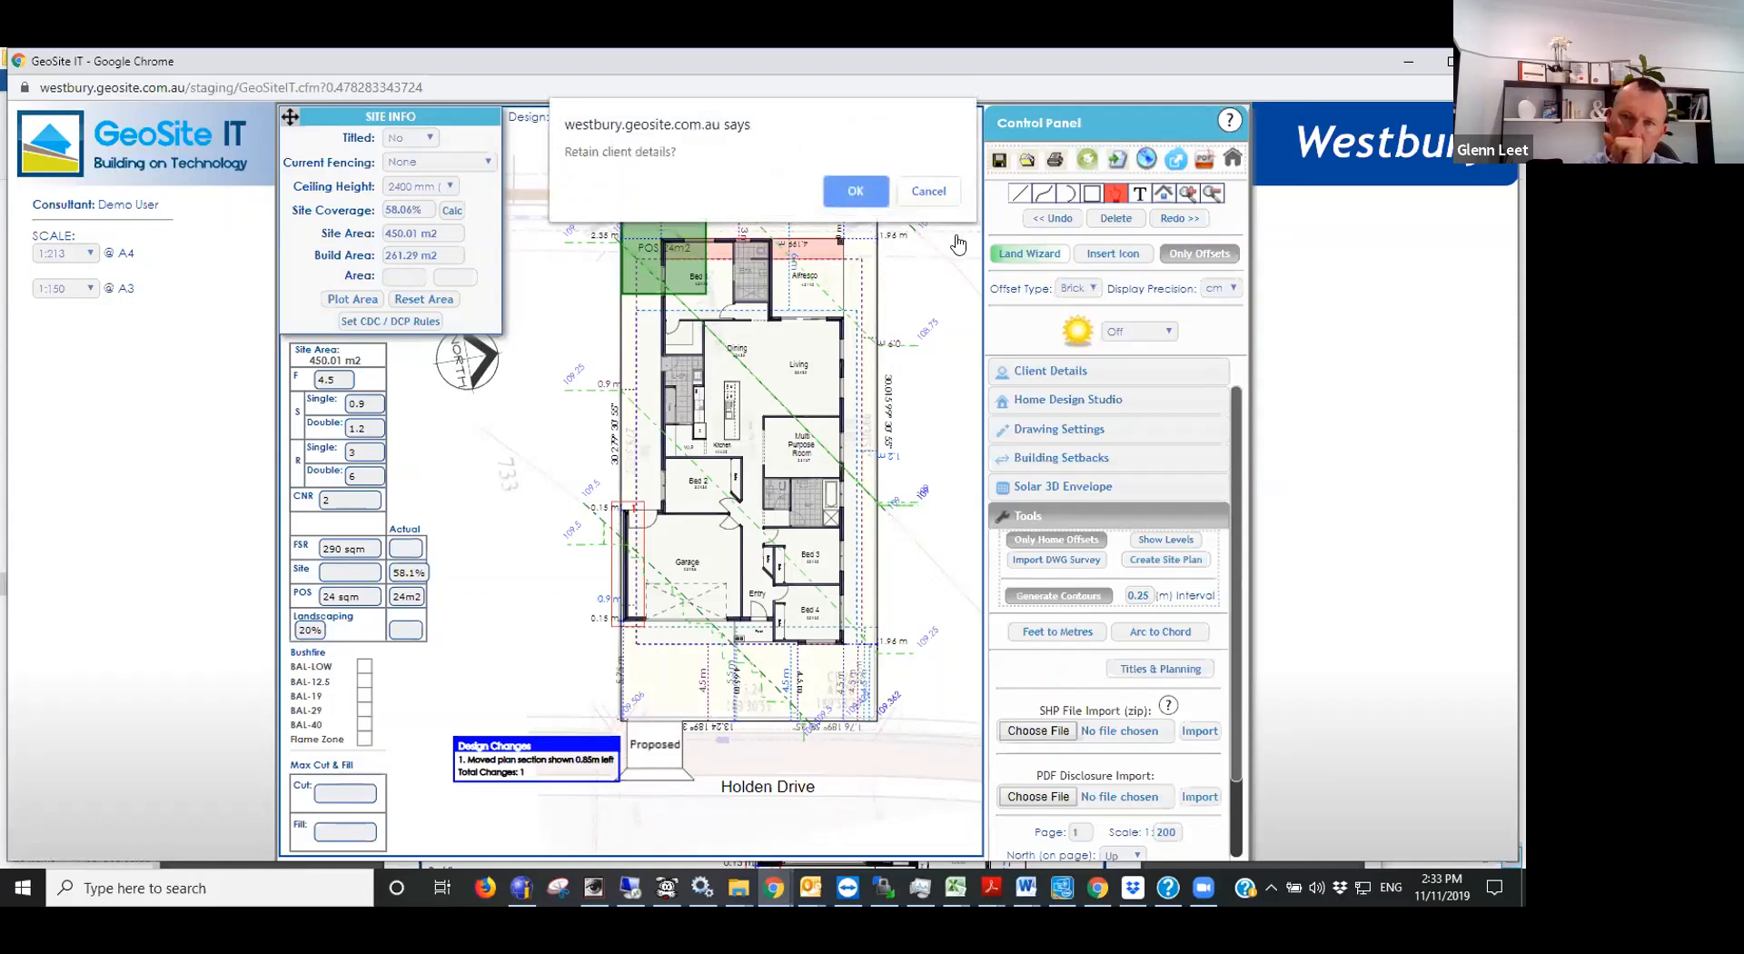
{"action": "left_click", "coordinate": [922, 192]}
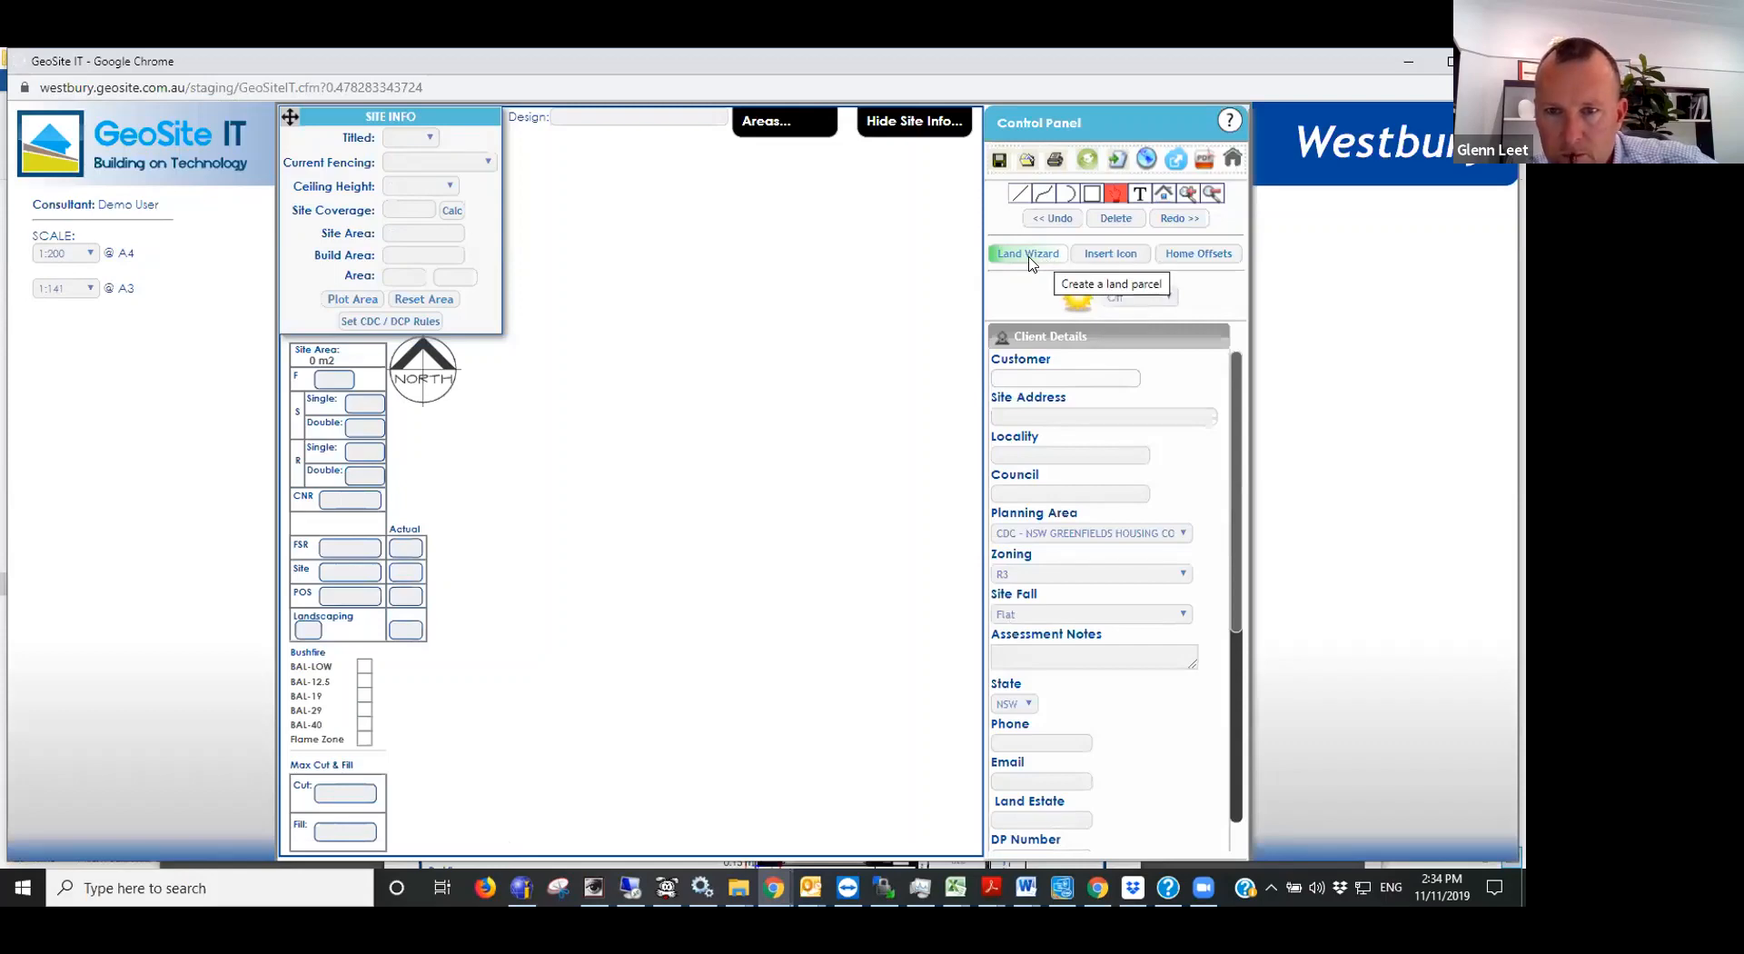
- Open the Land Wizard and choose 732.pdf from the NSW_training documents folder as the disclosure/survey file
{"action": "left_click", "coordinate": [1030, 263]}
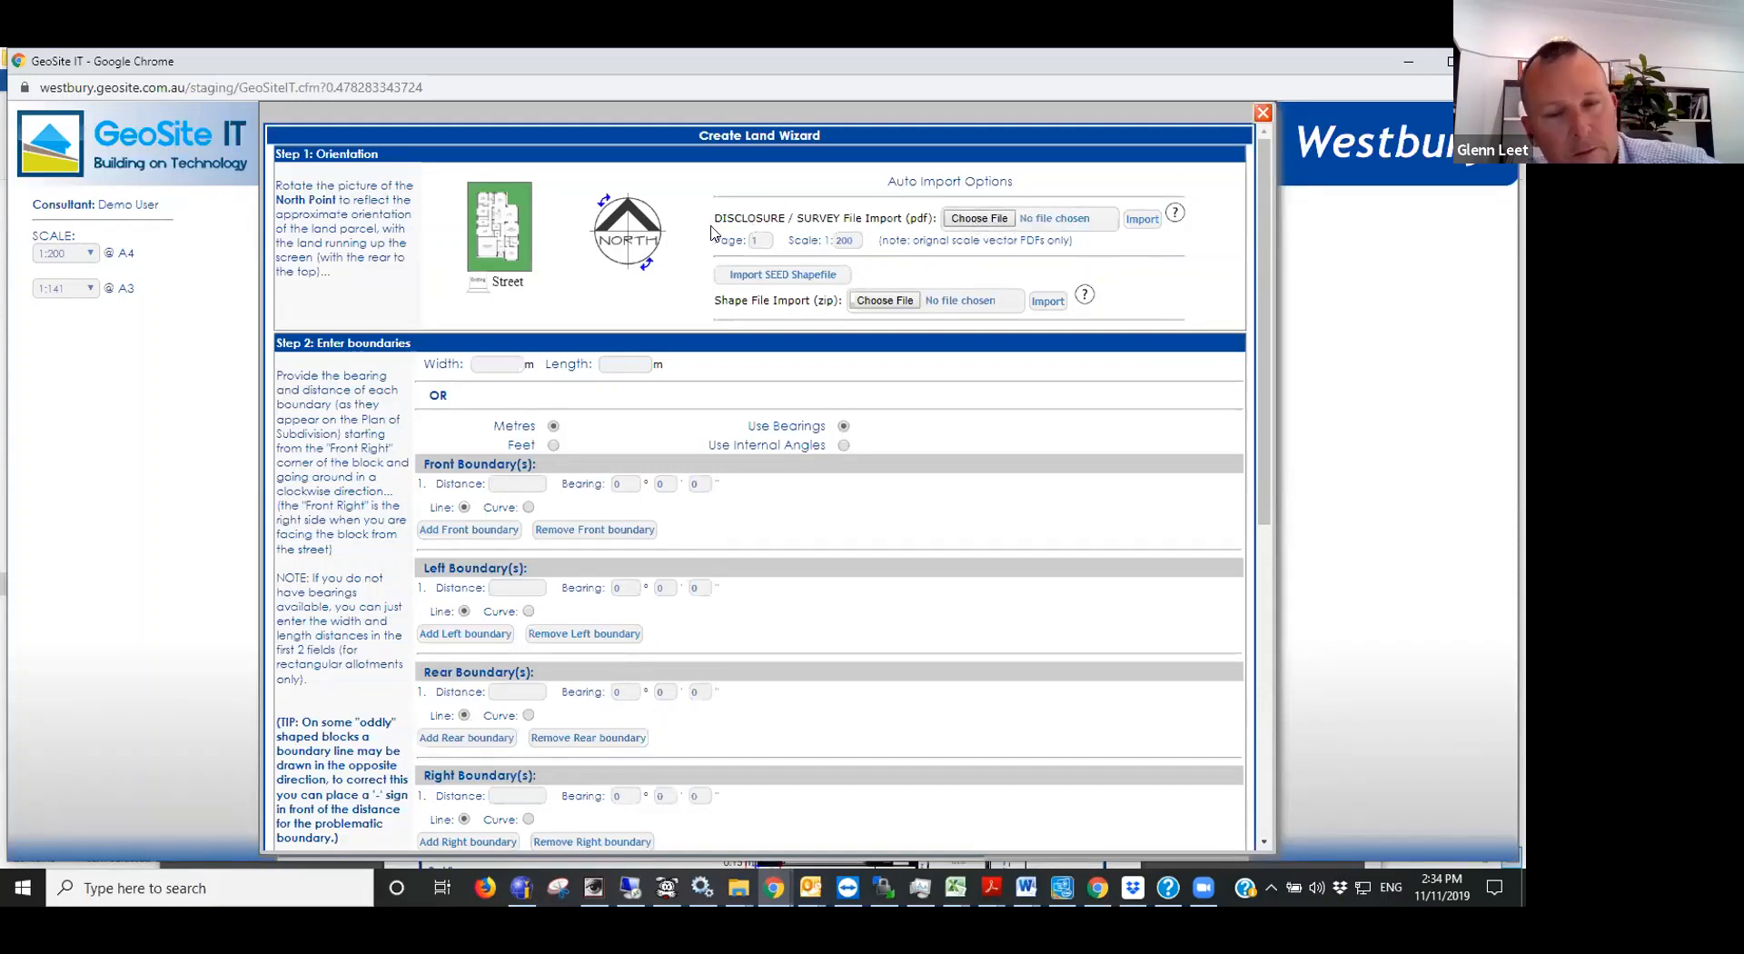
{"action": "left_click", "coordinate": [955, 220]}
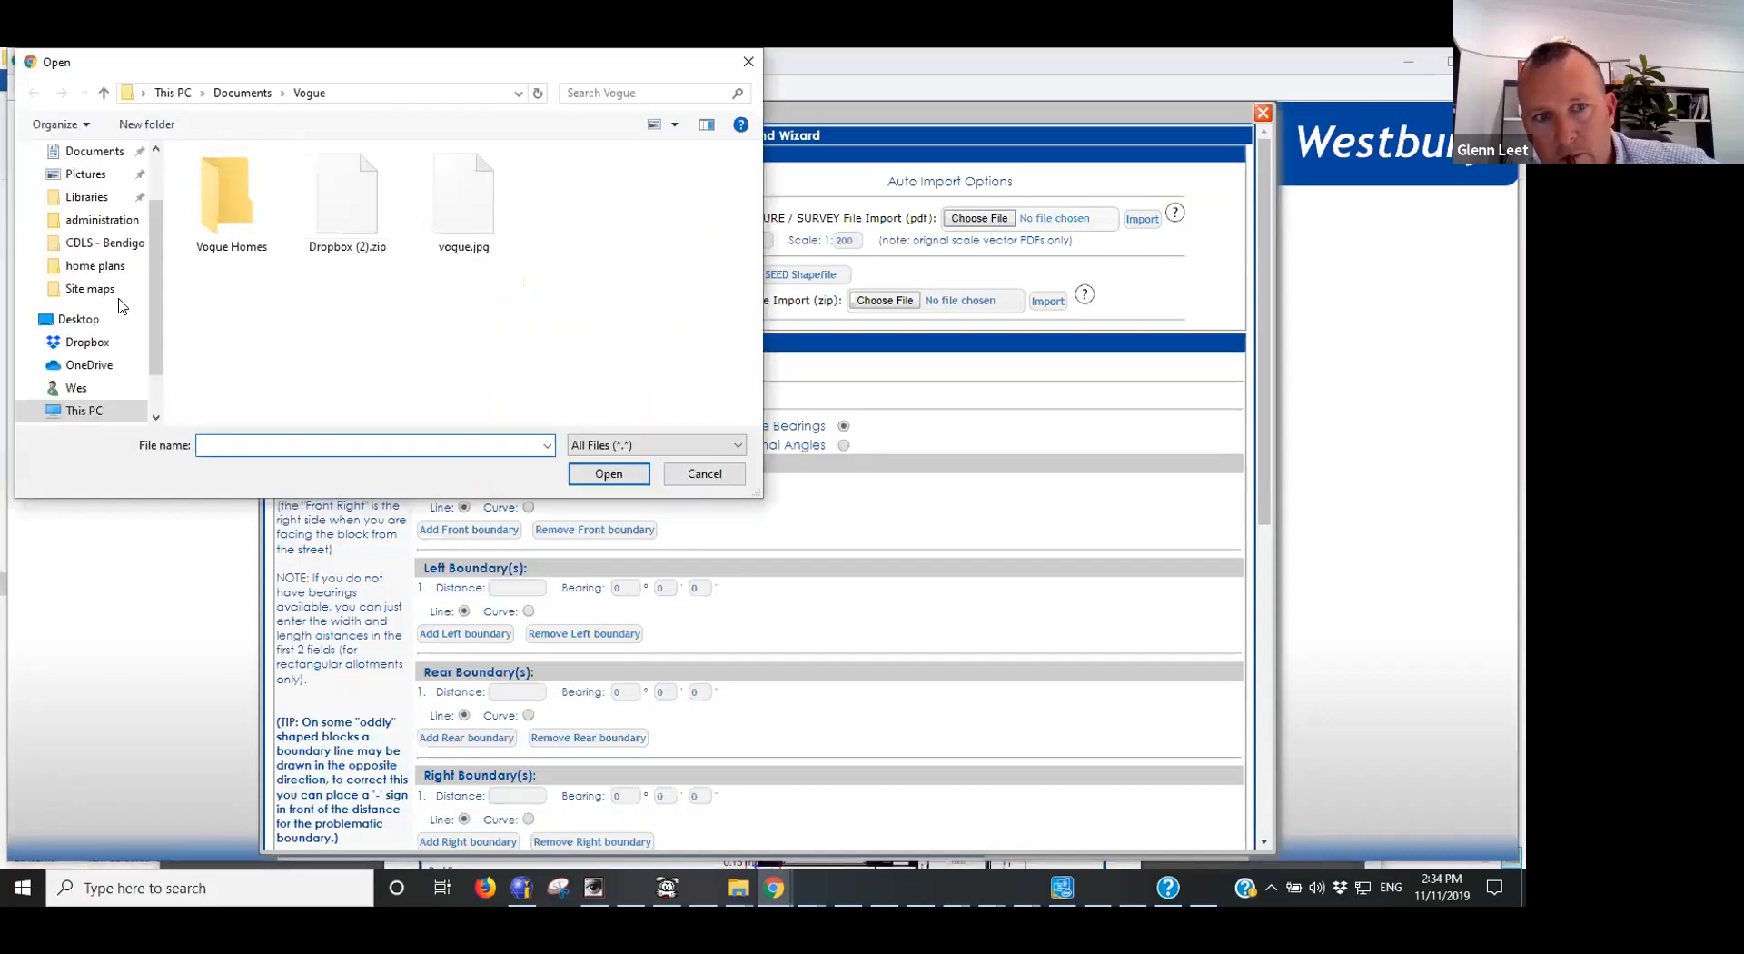
{"action": "scroll", "coordinate": [105, 227], "scroll_direction": "up", "scroll_amount": 1}
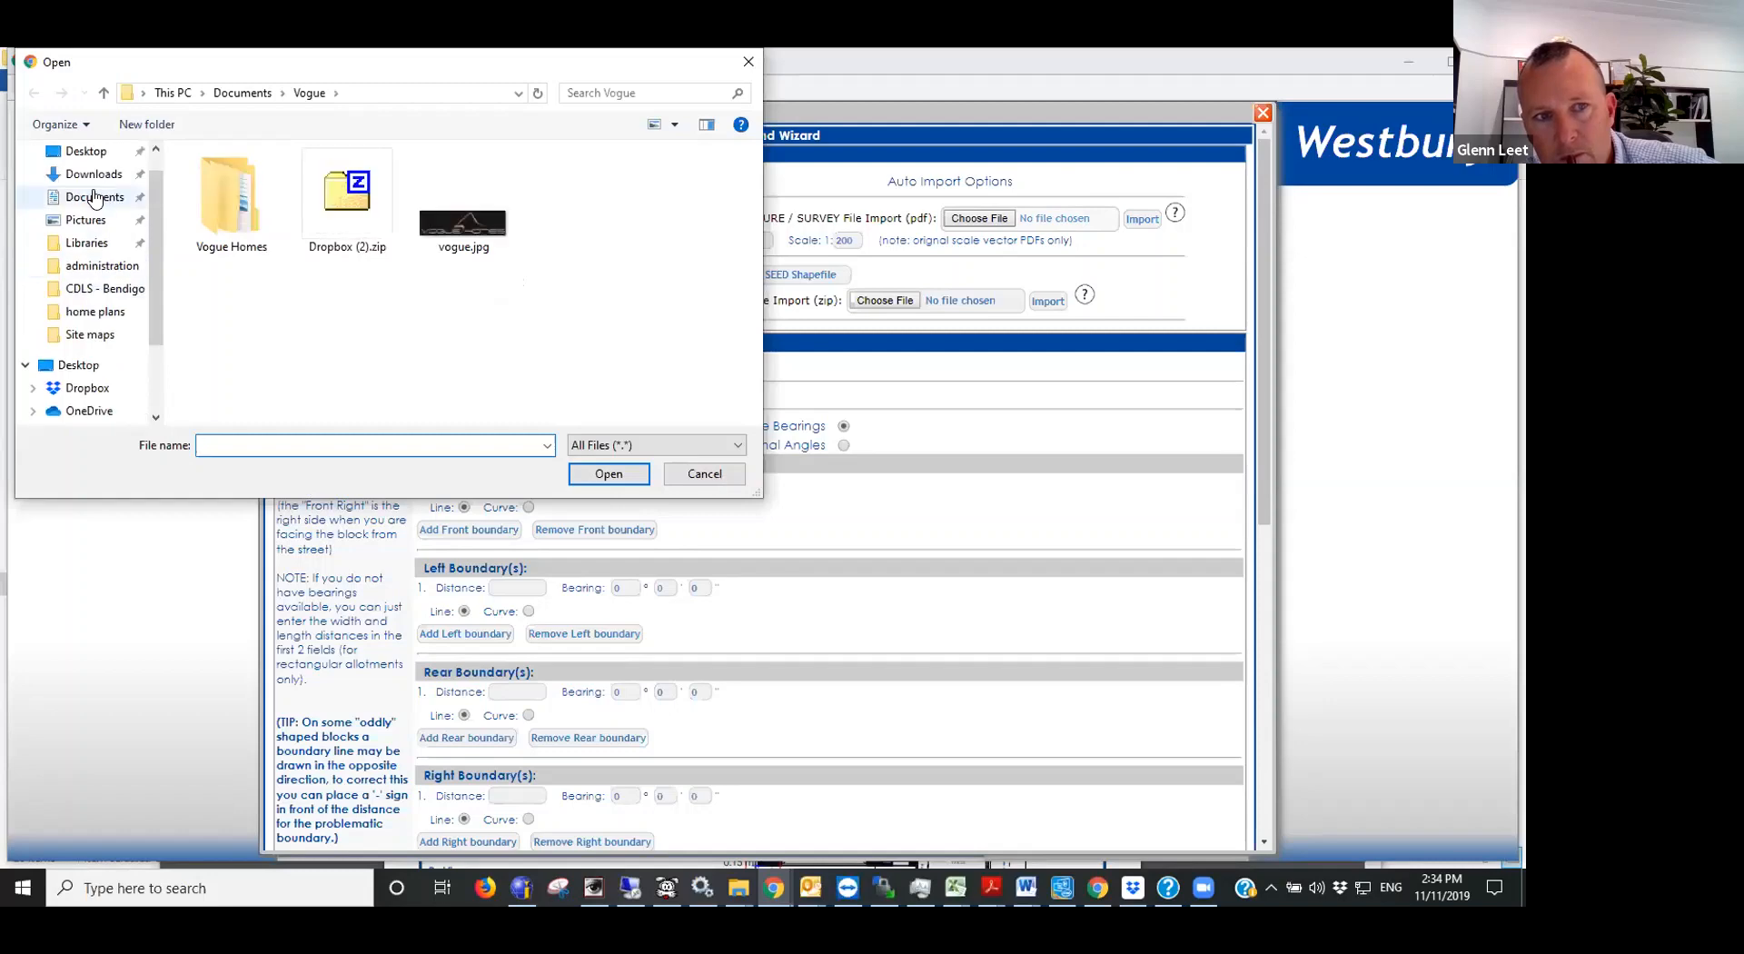
{"action": "left_click", "coordinate": [96, 196]}
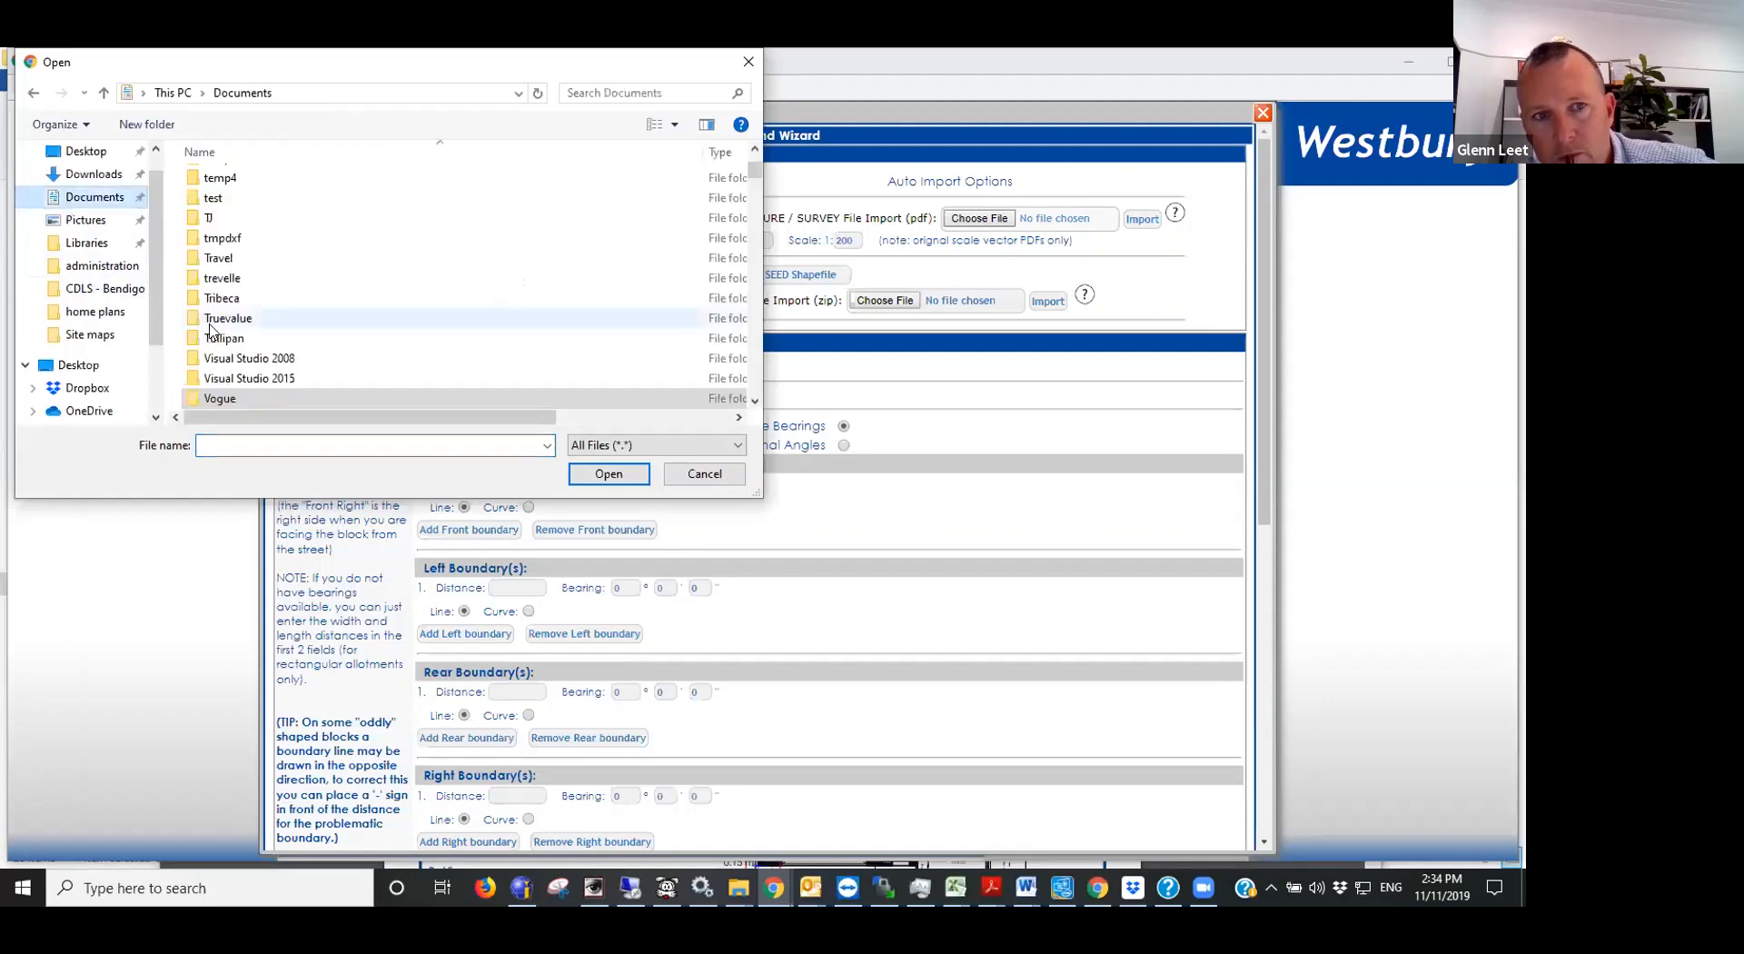
{"action": "left_click", "coordinate": [207, 257]}
{"action": "double_click", "coordinate": [207, 257]}
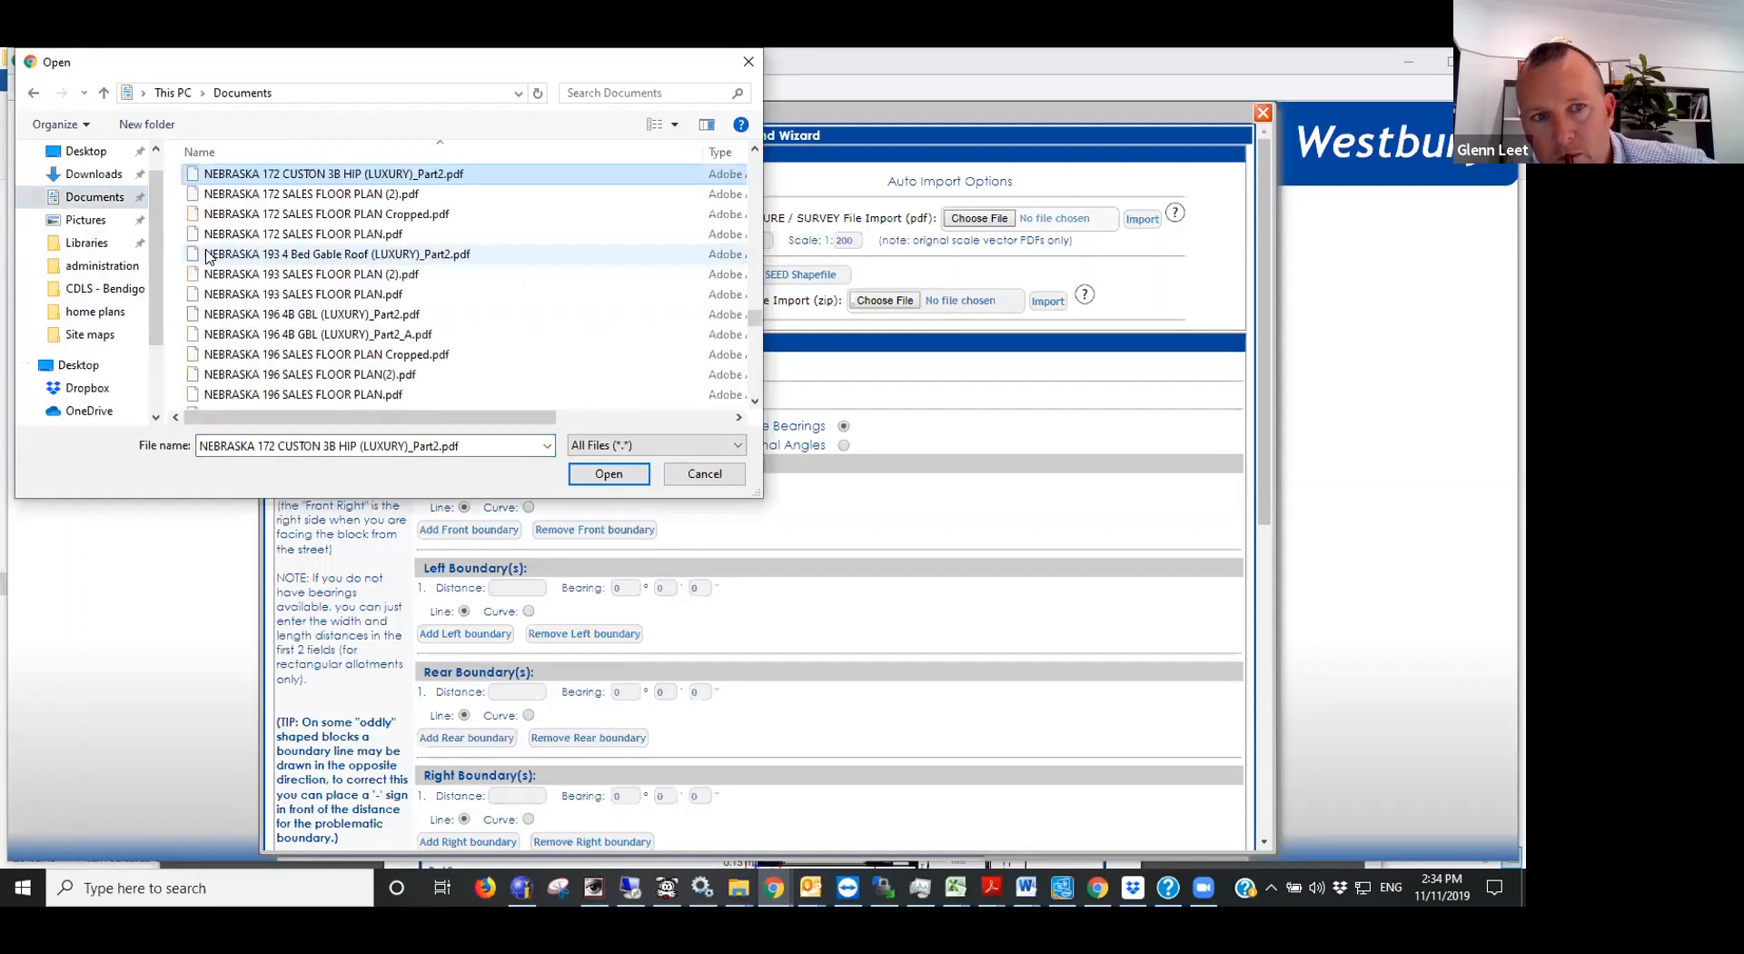
{"action": "scroll", "coordinate": [334, 221], "scroll_direction": "up", "scroll_amount": 3}
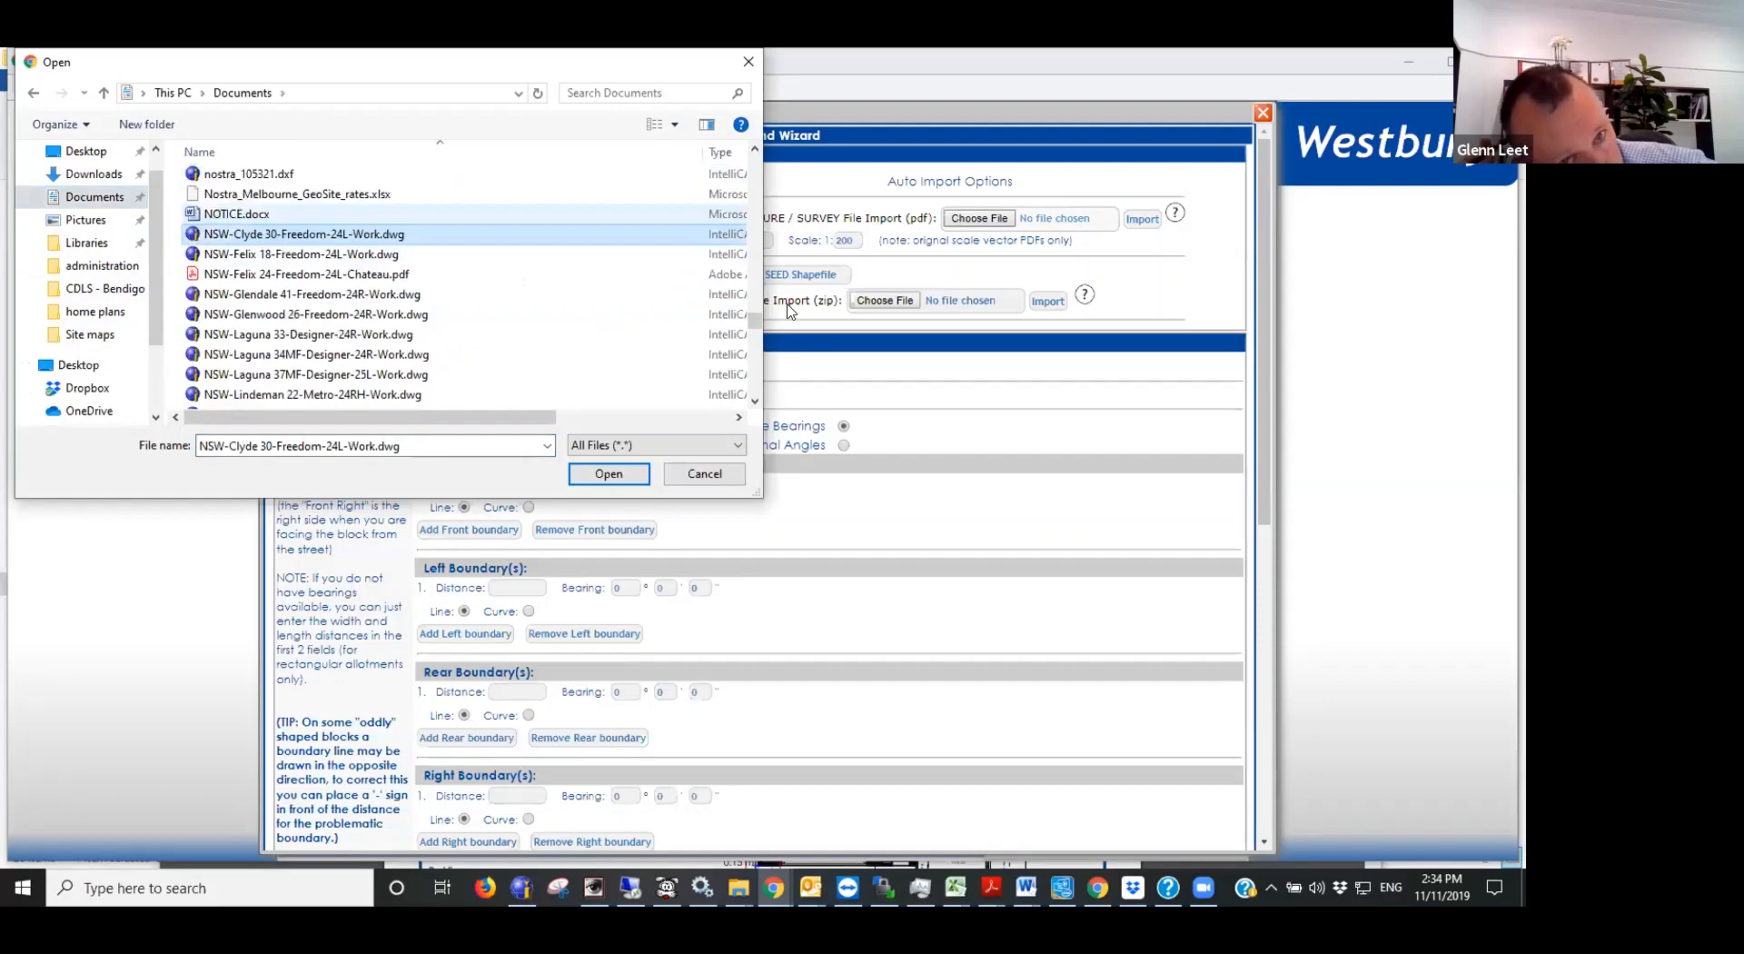
{"action": "left_click_drag", "start_coordinate": [755, 321], "coordinate": [756, 164]}
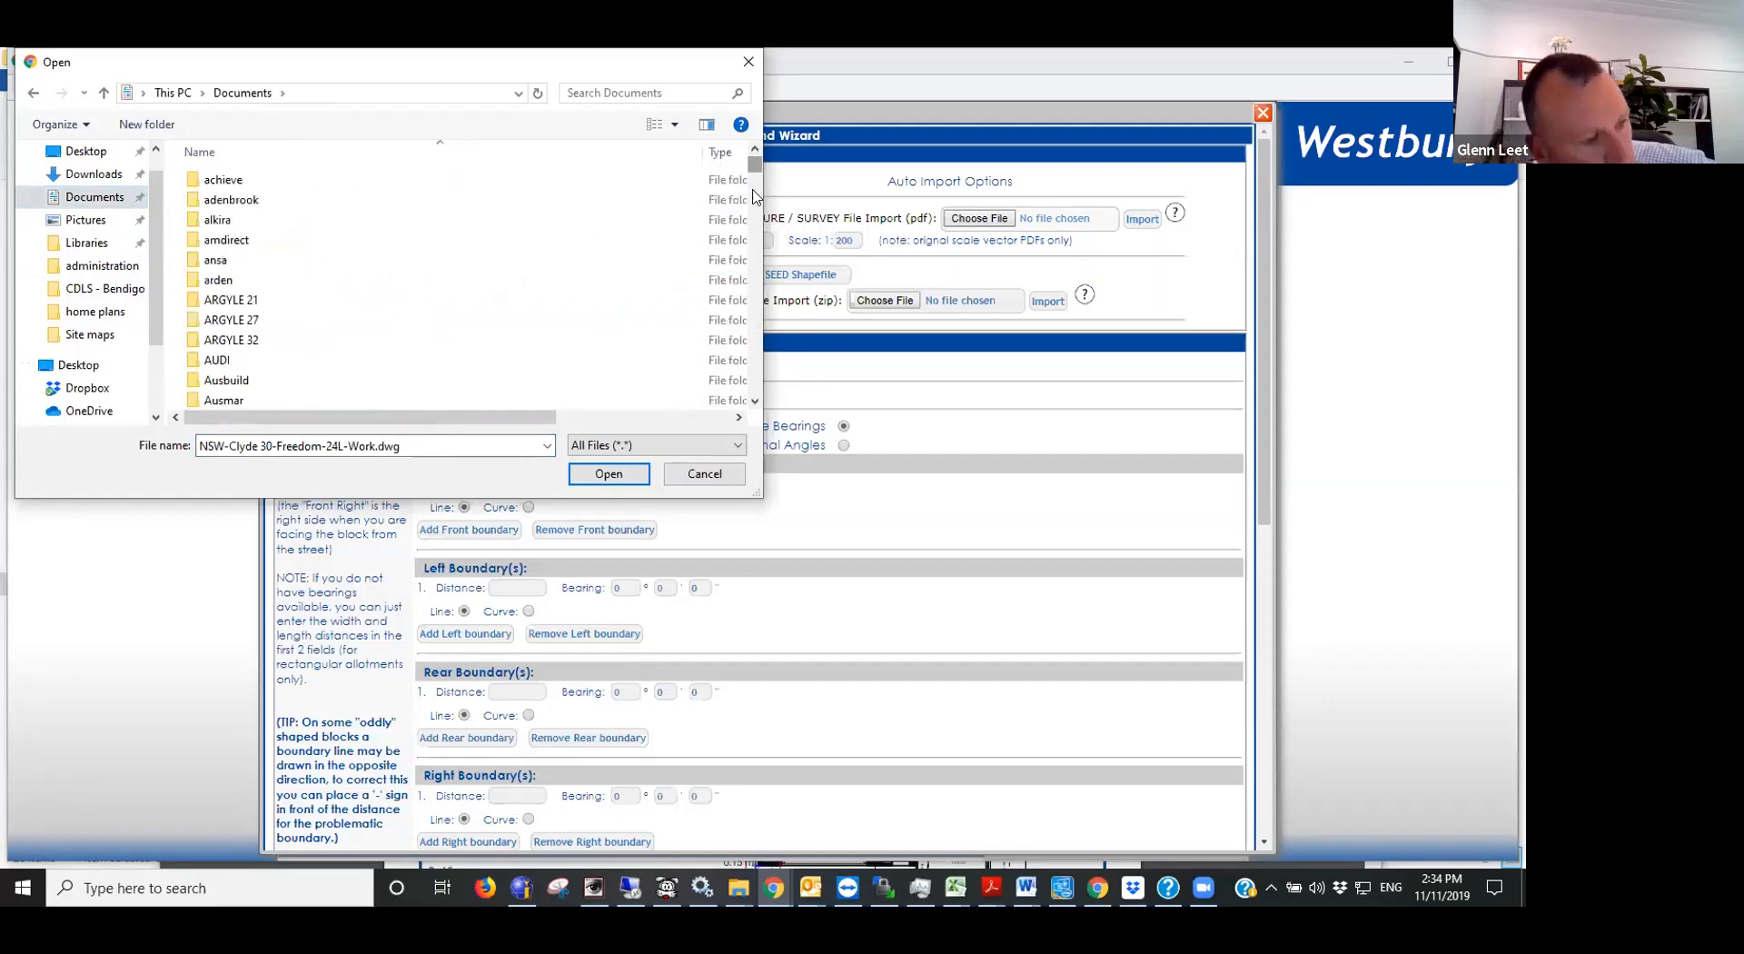
{"action": "left_click", "coordinate": [238, 275]}
{"action": "type", "text": "nsw"}
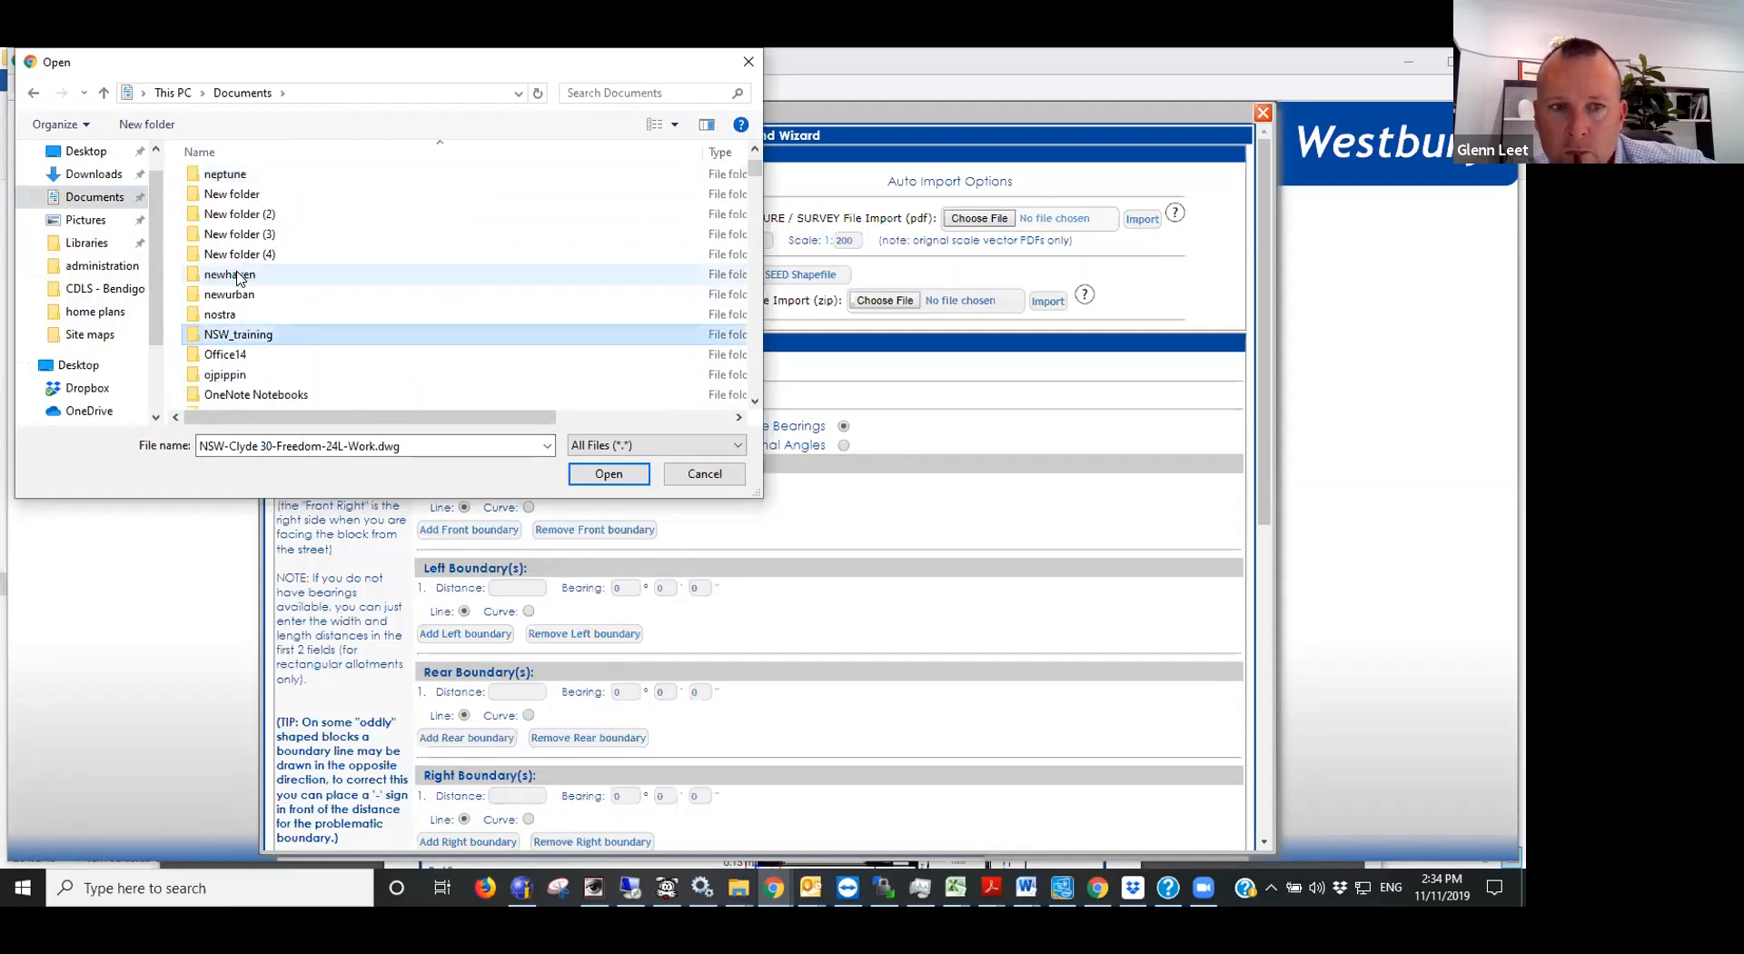
{"action": "double_click", "coordinate": [264, 344]}
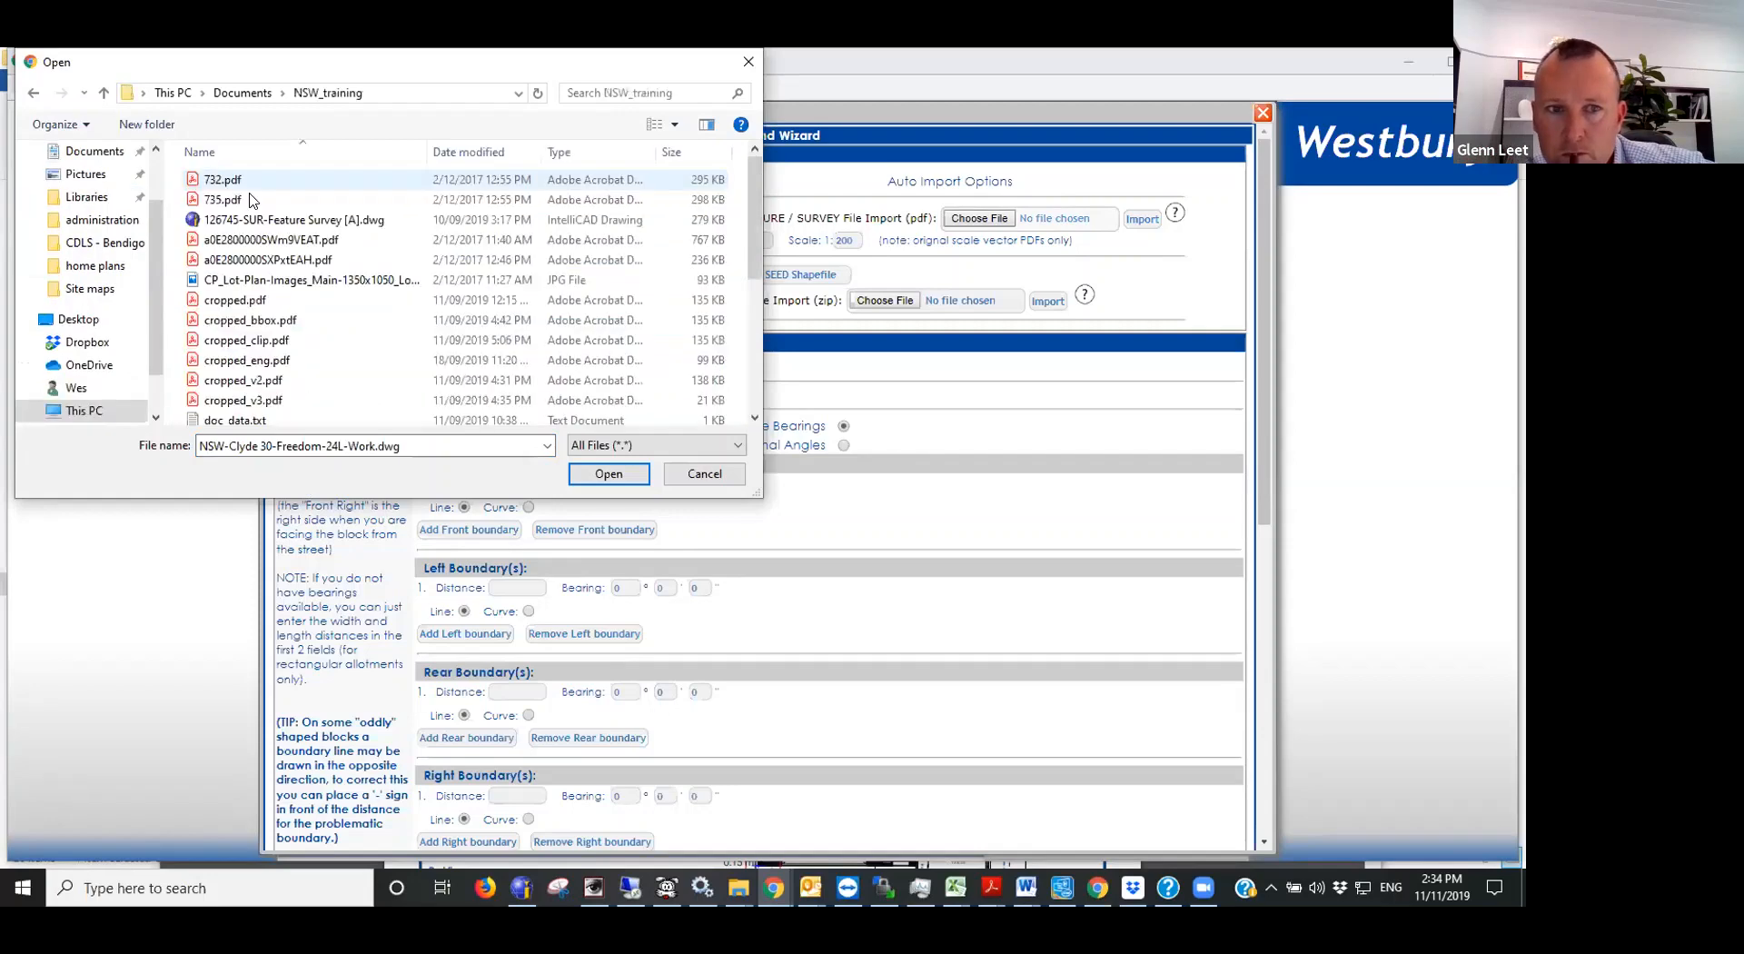
{"action": "double_click", "coordinate": [220, 180]}
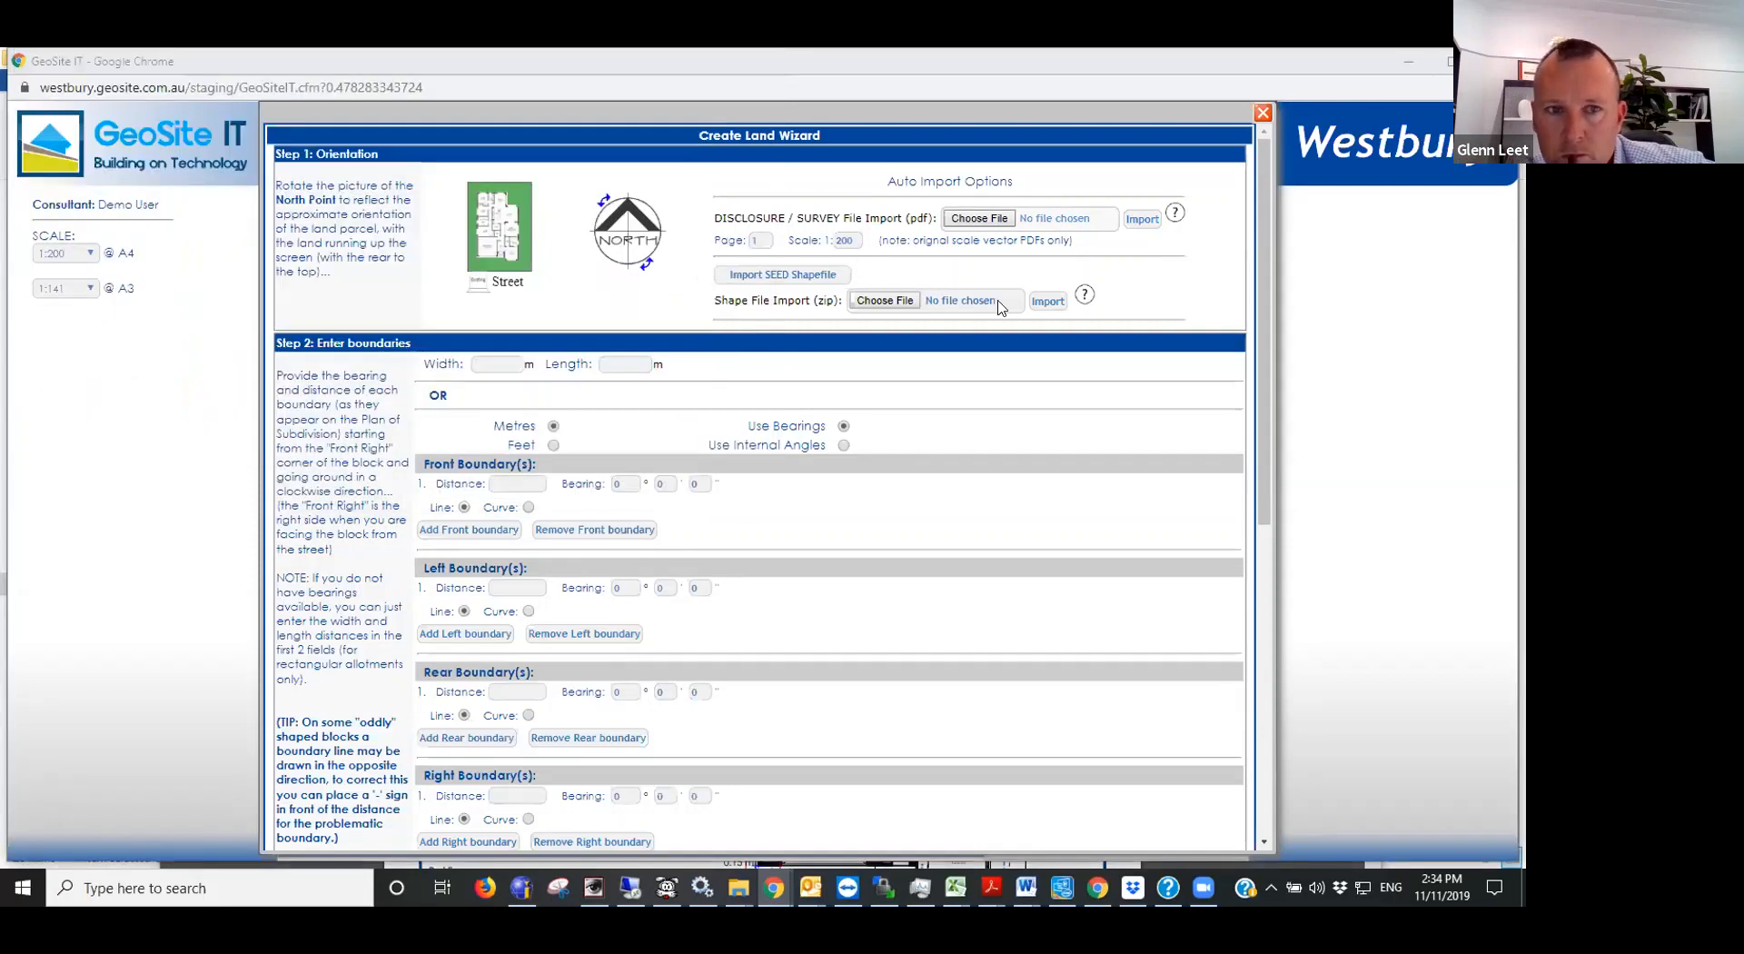
- Switch to Acrobat Reader, examine the ratio, north point and lot orientation in 732.pdf, and return to the Land Wizard
{"action": "right_click", "coordinate": [991, 887]}
{"action": "left_click", "coordinate": [918, 725]}
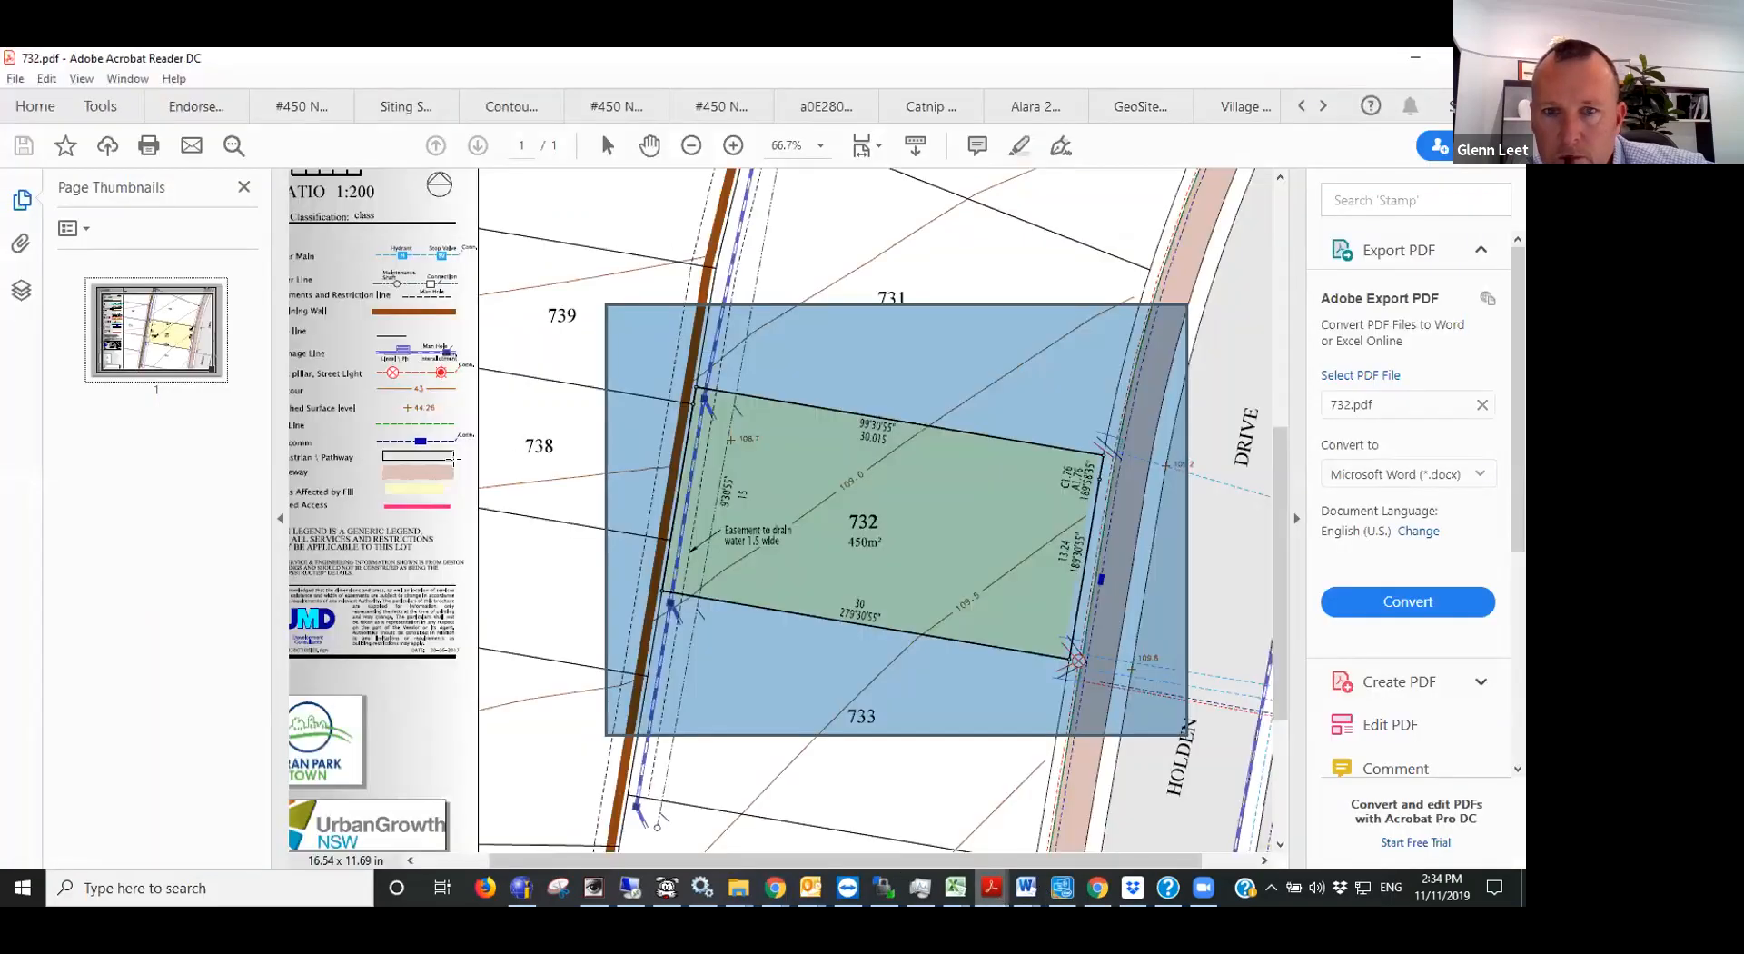
{"action": "scroll", "coordinate": [454, 459], "scroll_direction": "down", "scroll_amount": 1, "text": "ctrl"}
{"action": "left_click", "coordinate": [475, 315]}
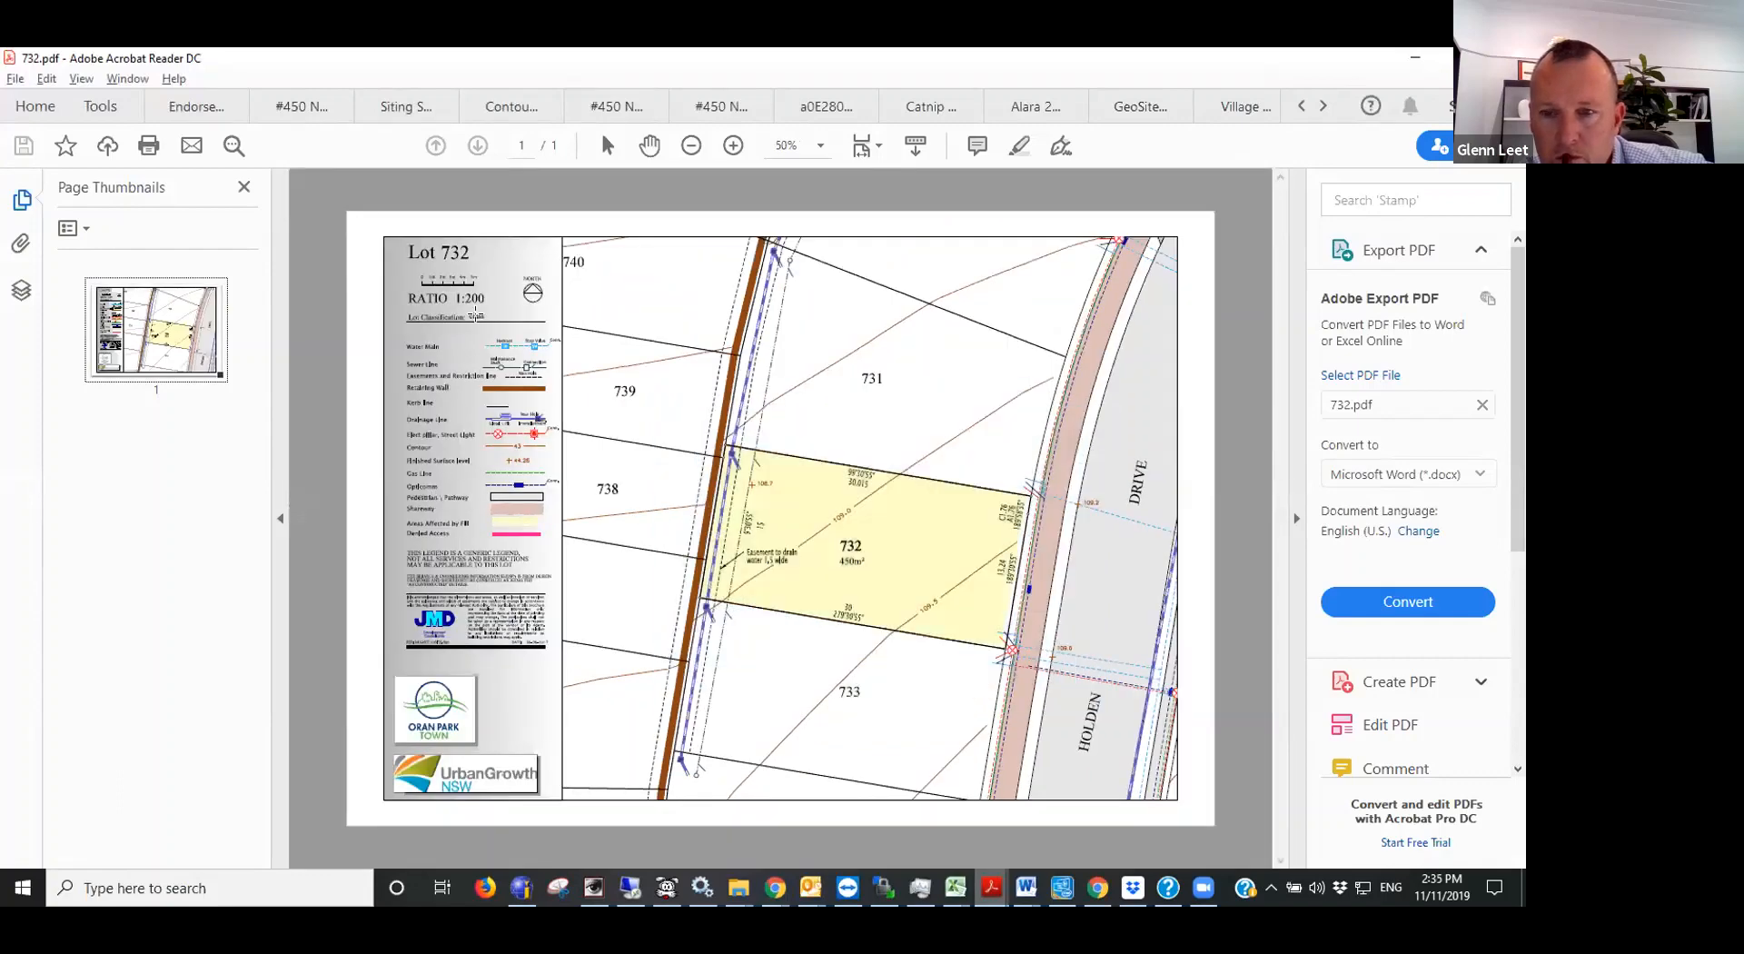
{"action": "scroll", "coordinate": [475, 300], "scroll_direction": "up", "scroll_amount": 1, "text": "ctrl"}
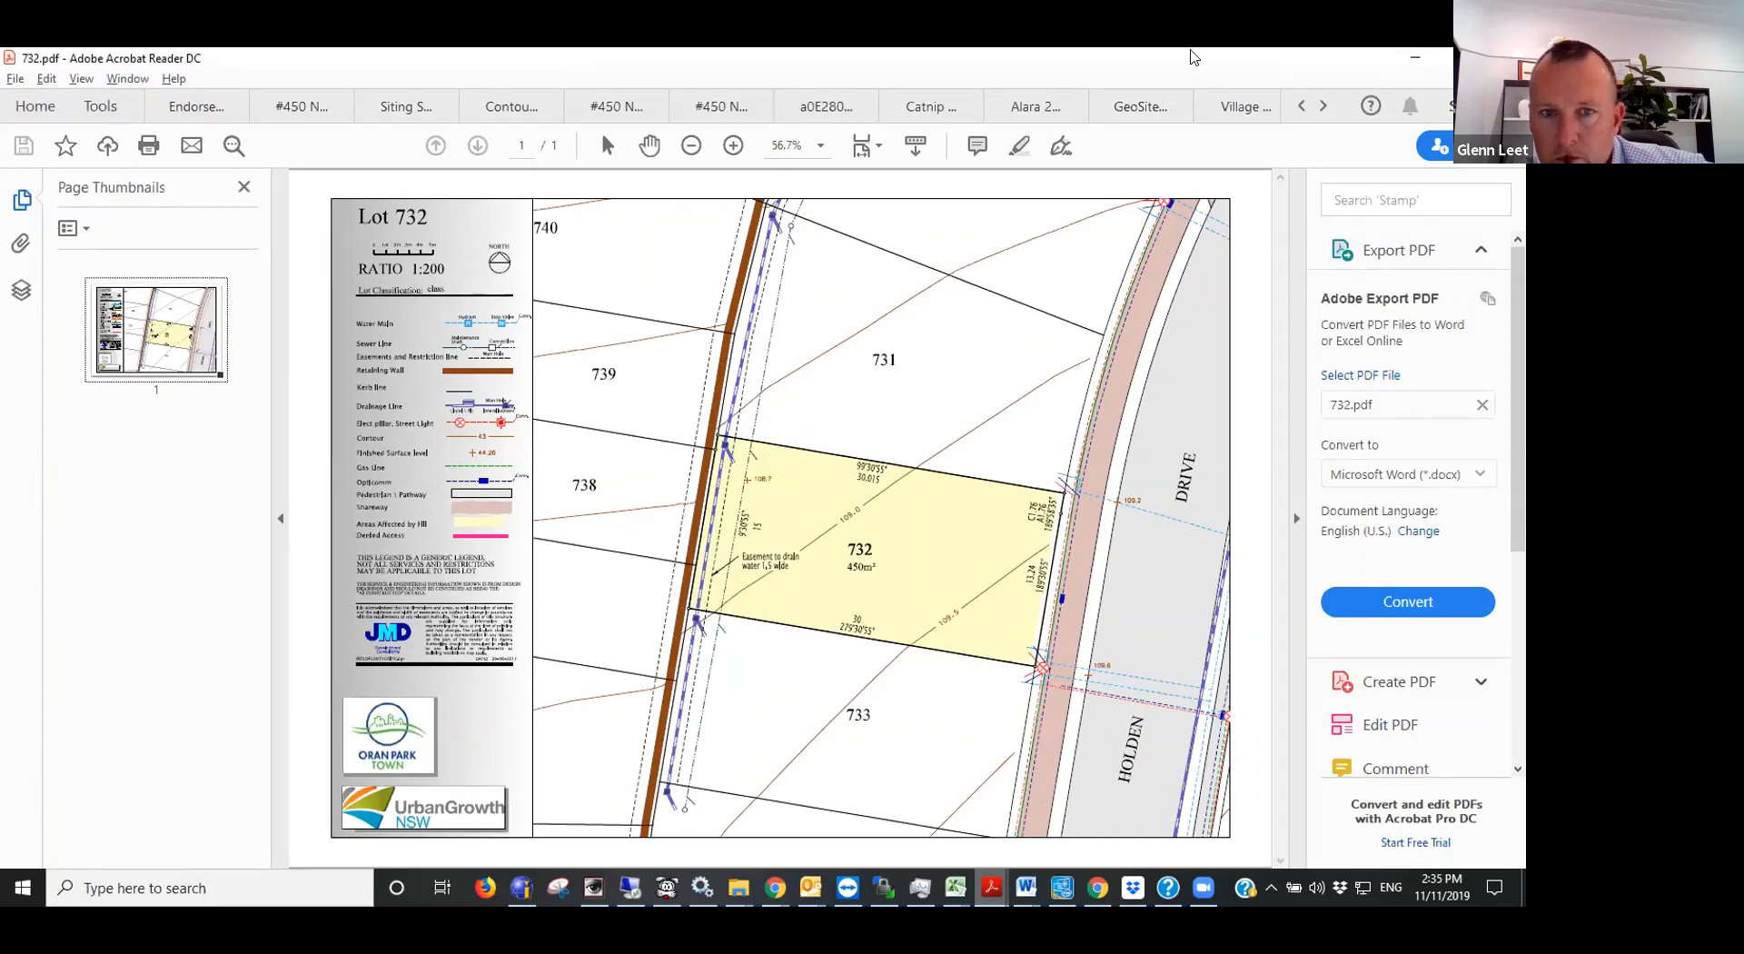
{"action": "left_click", "coordinate": [1414, 57]}
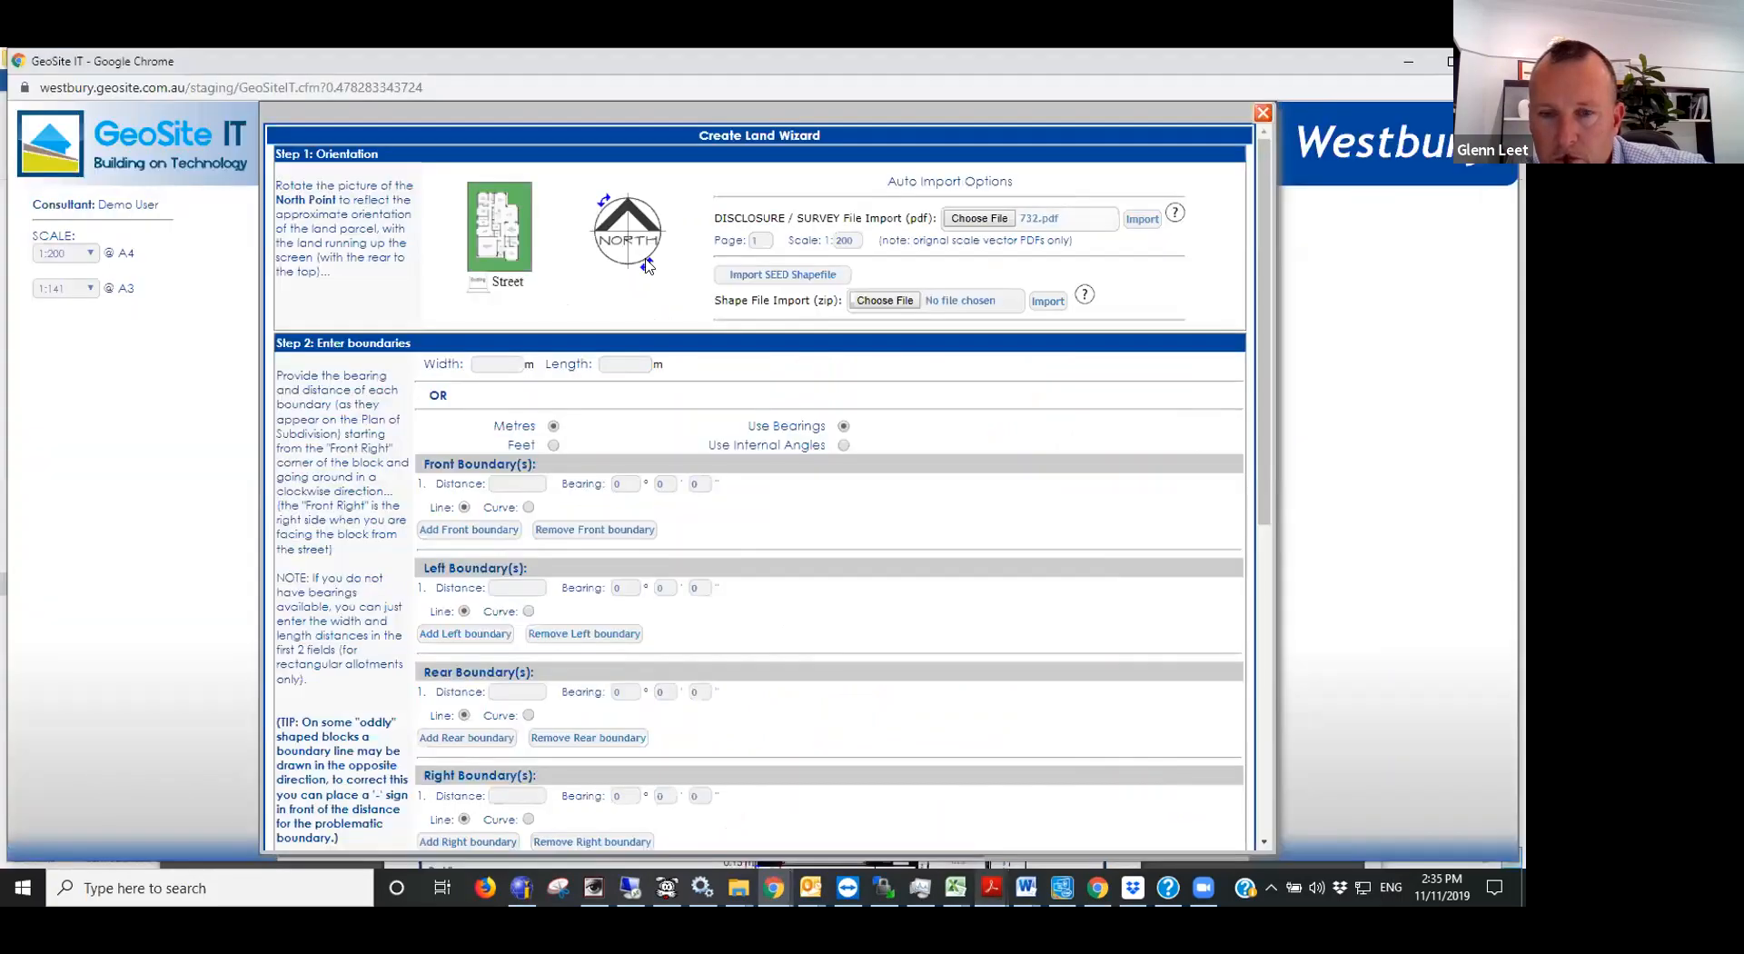
- Rotate the north point a quarter turn clockwise to match the lot orientation and import 732.pdf at scale 1:200
{"action": "left_click_drag", "start_coordinate": [647, 264], "coordinate": [599, 265]}
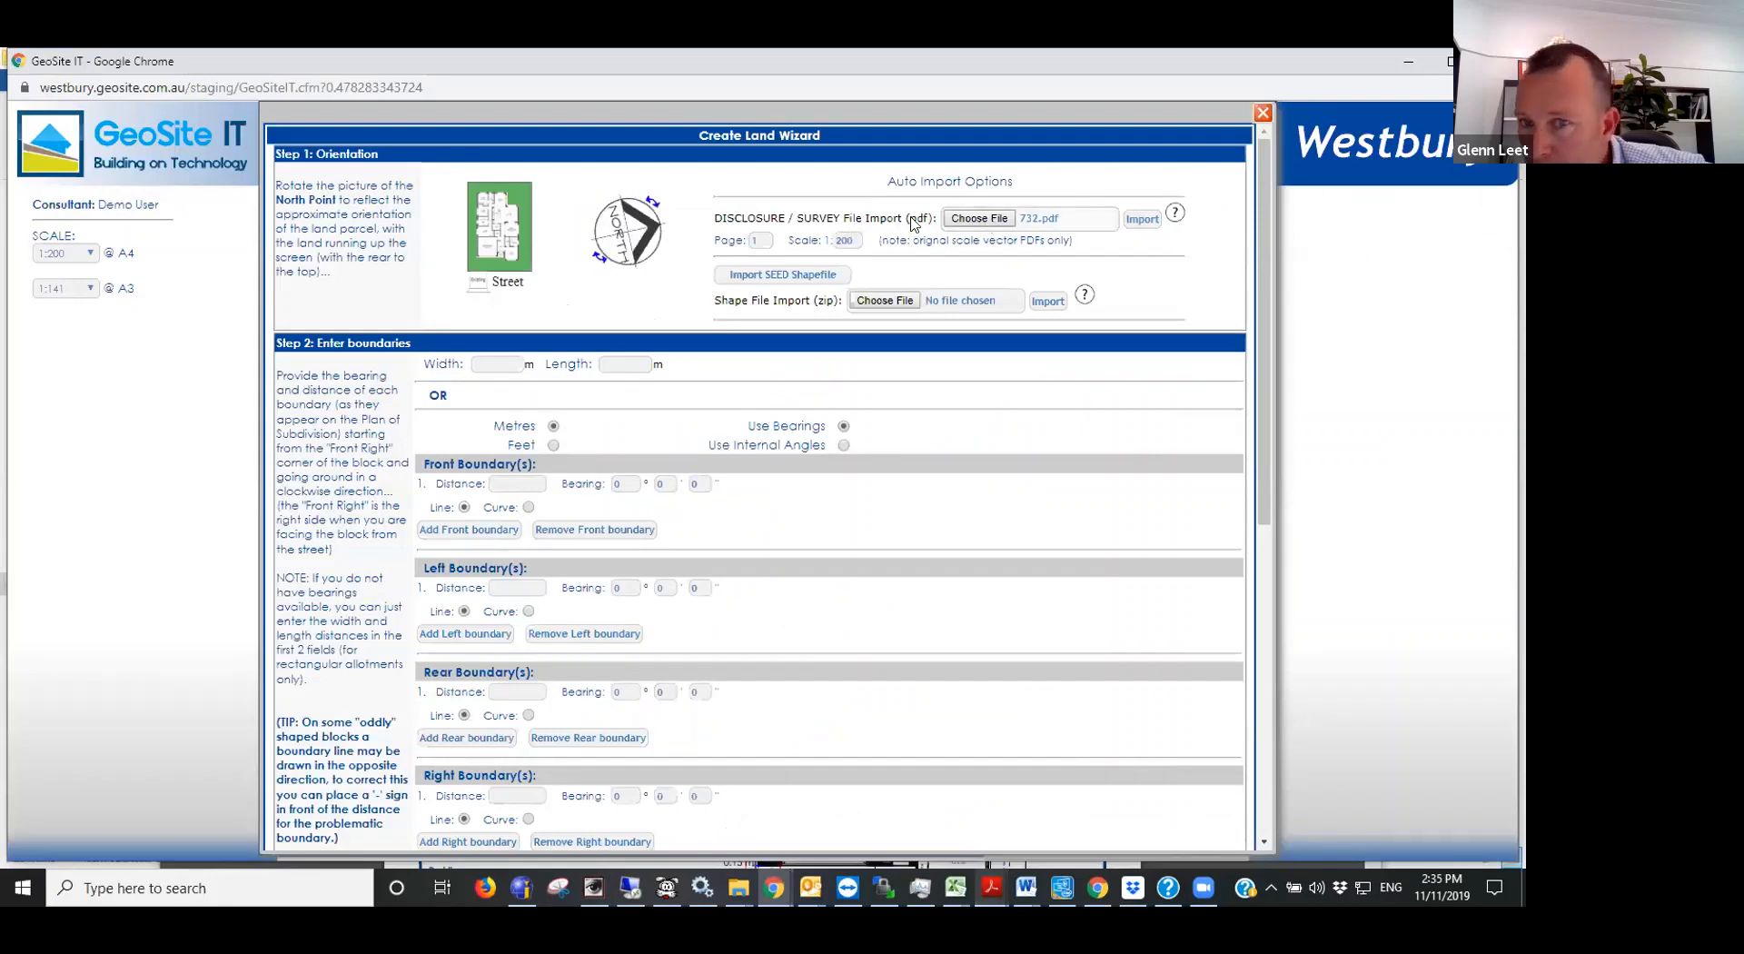
{"action": "left_click", "coordinate": [1142, 219]}
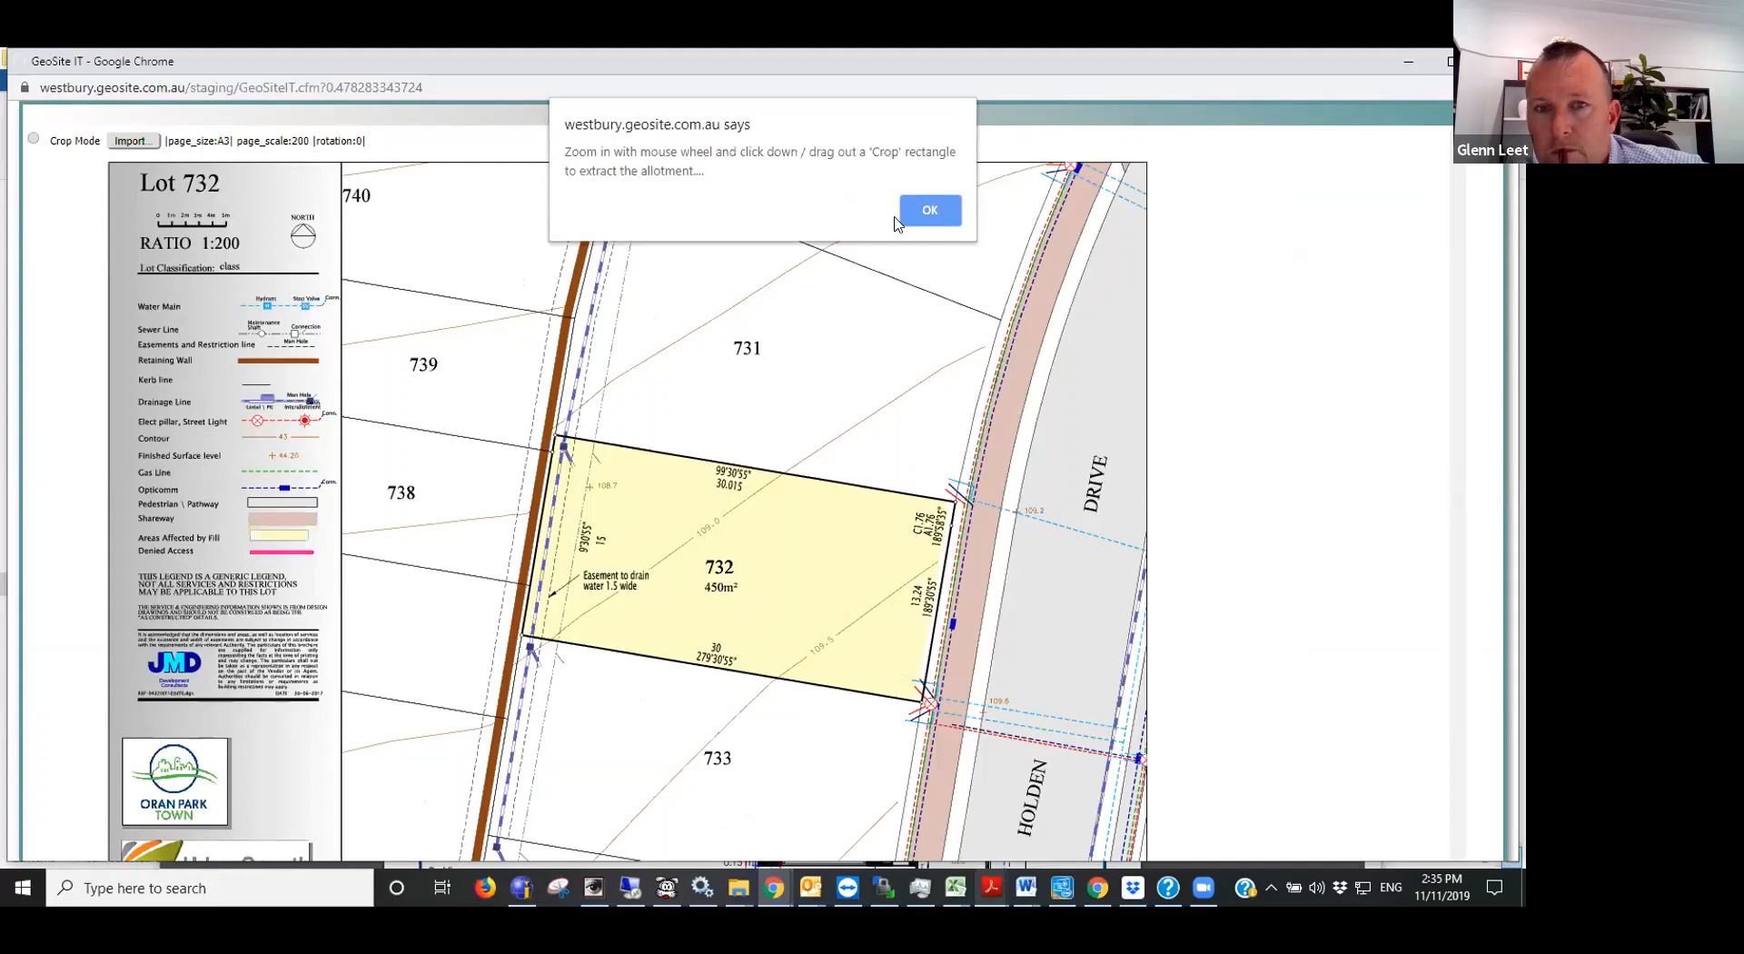
{"action": "left_click", "coordinate": [930, 210]}
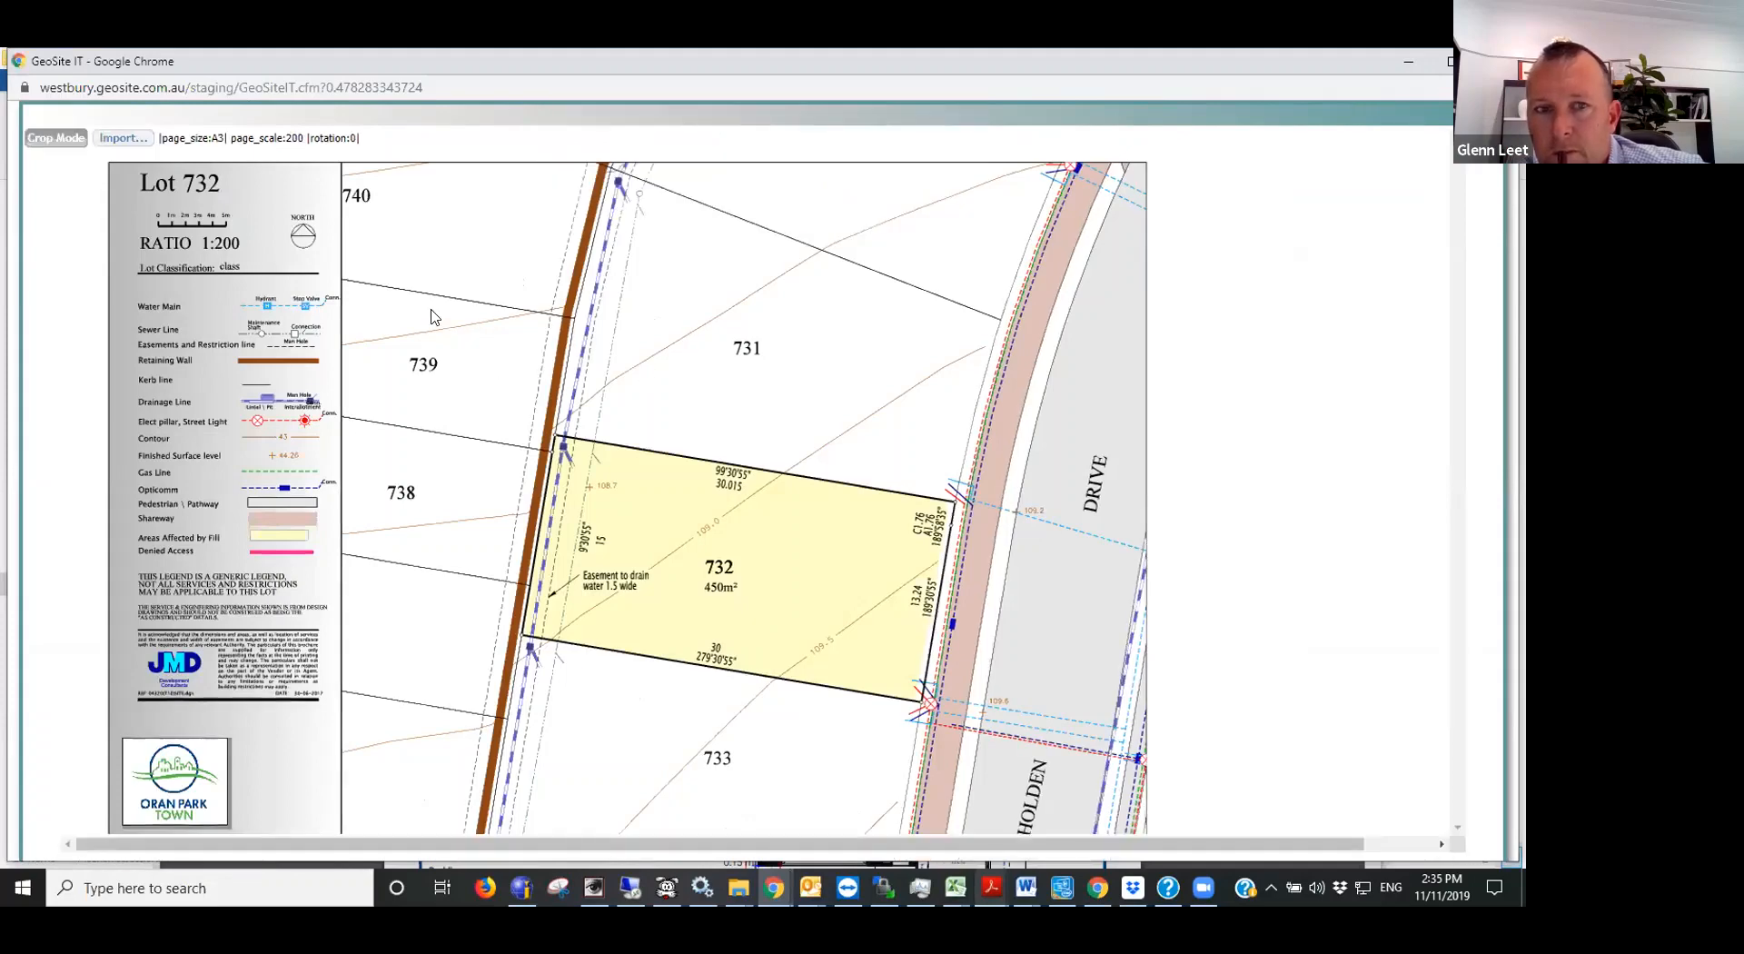
- Crop the imported plan around lot 732 and pick the lot's front boundary line to import its boundaries
{"action": "left_click_drag", "start_coordinate": [402, 301], "coordinate": [1084, 801]}
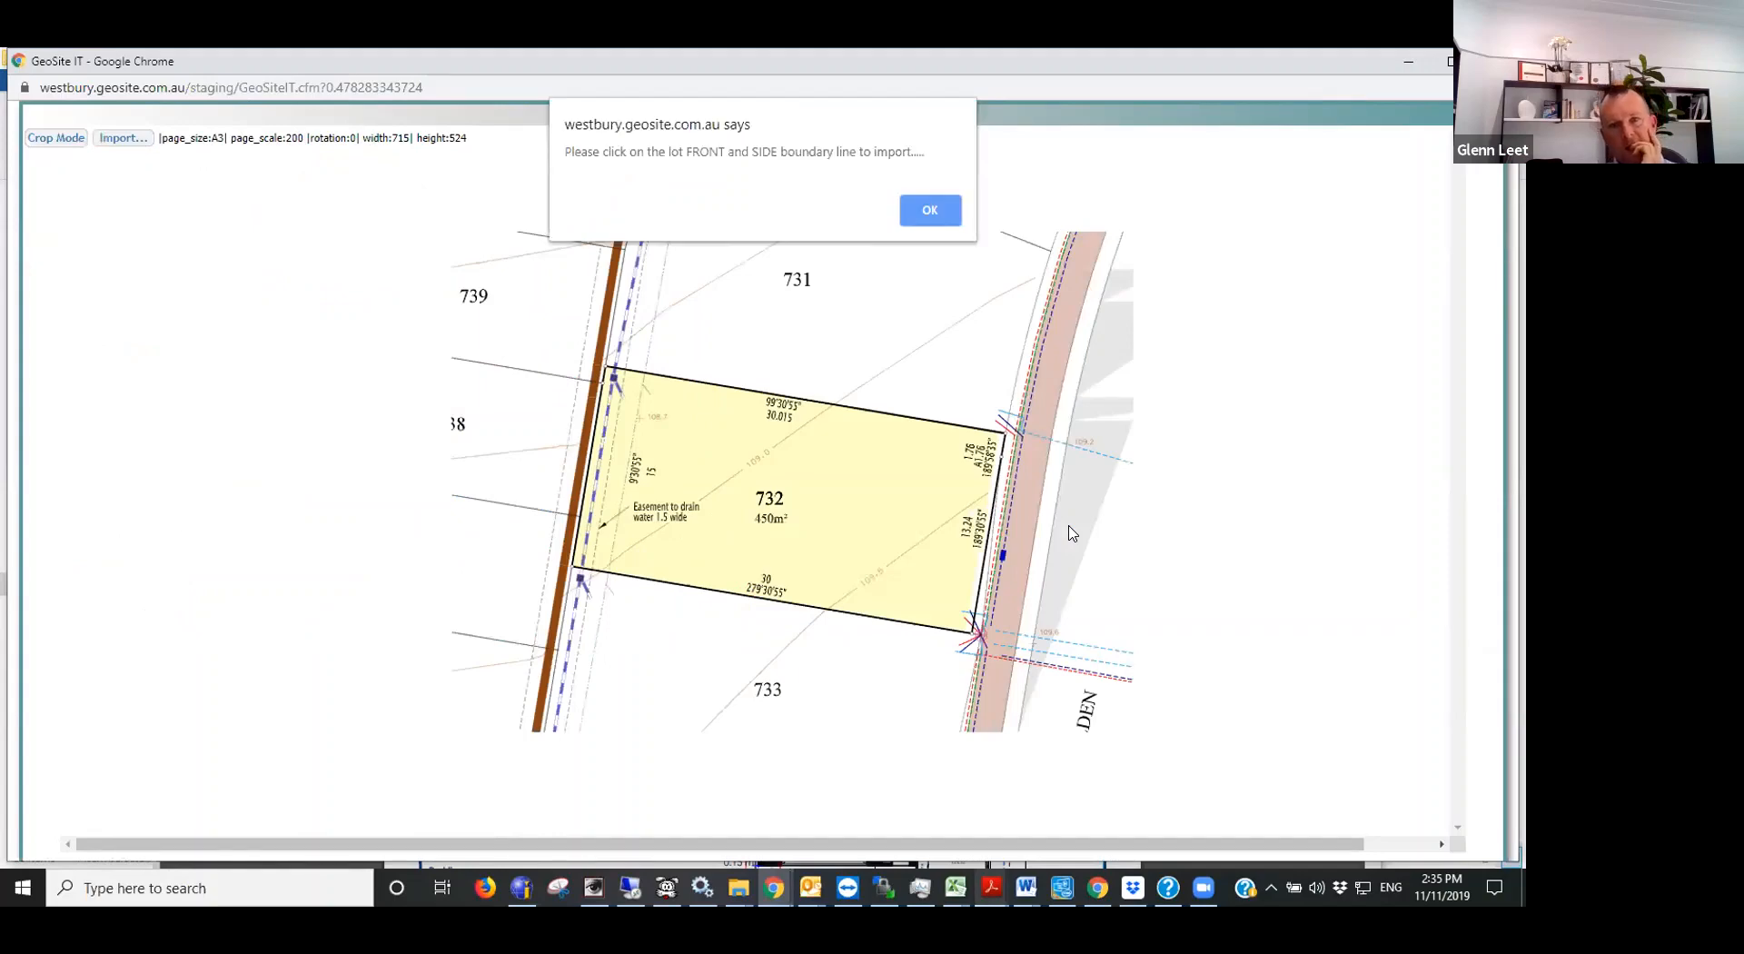
{"action": "left_click", "coordinate": [930, 213]}
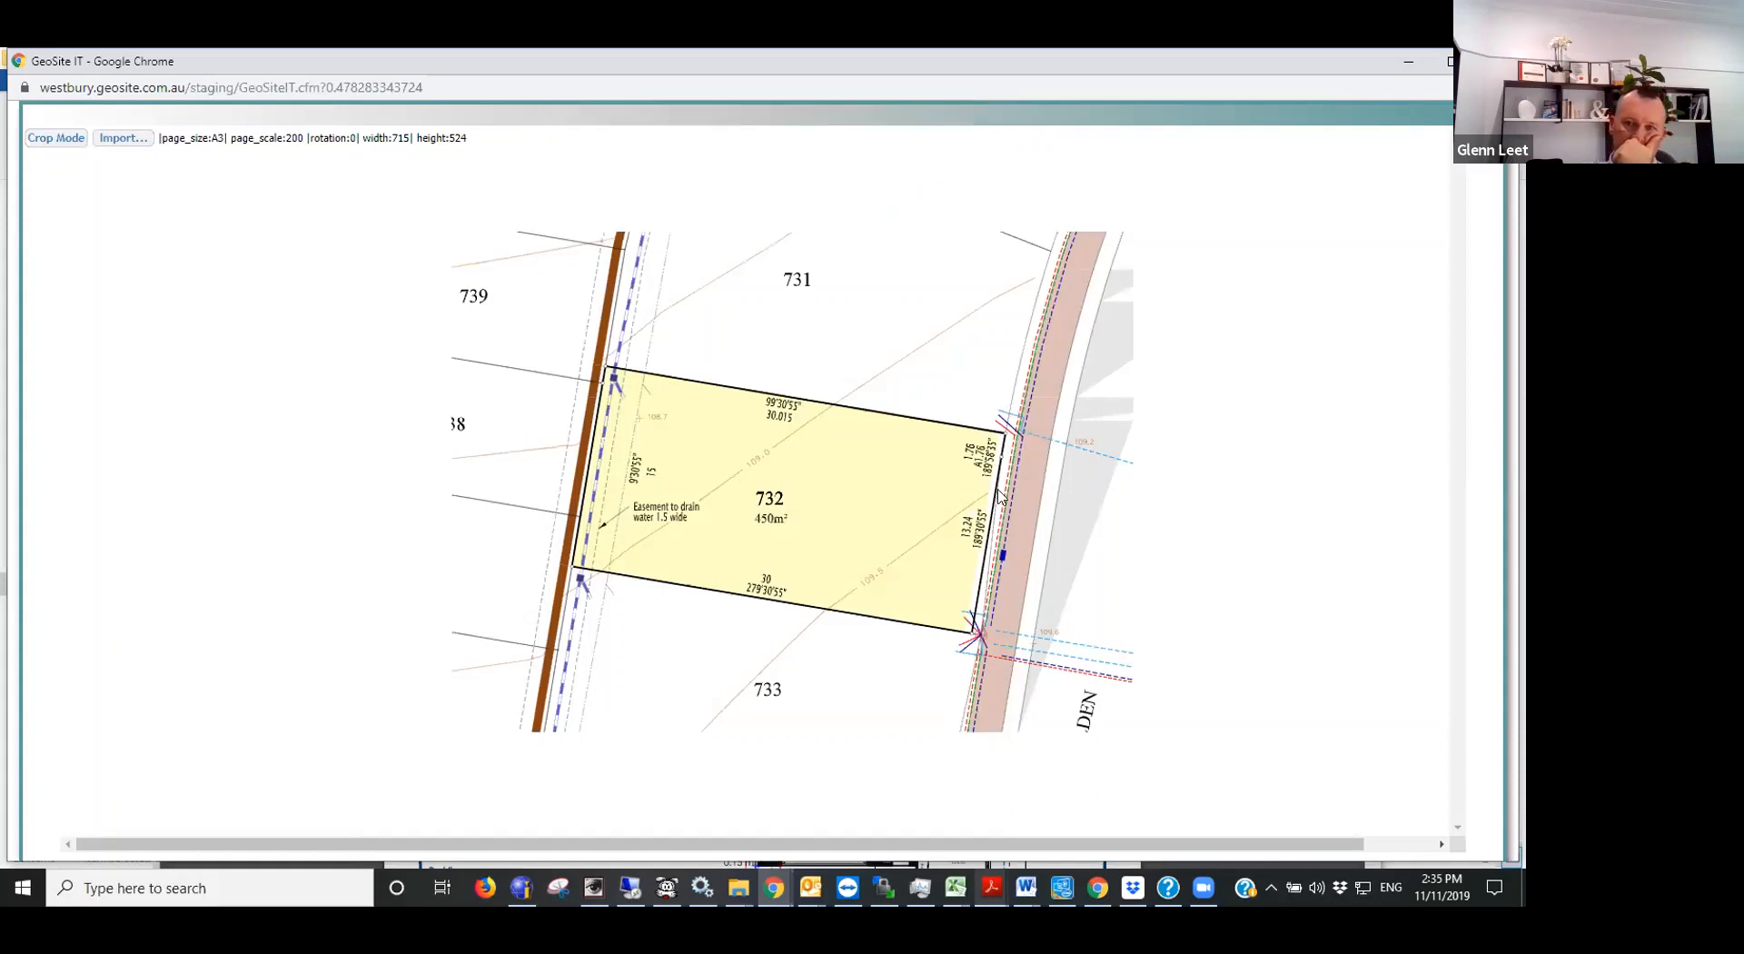
{"action": "scroll", "coordinate": [981, 586], "scroll_direction": "up", "scroll_amount": 2}
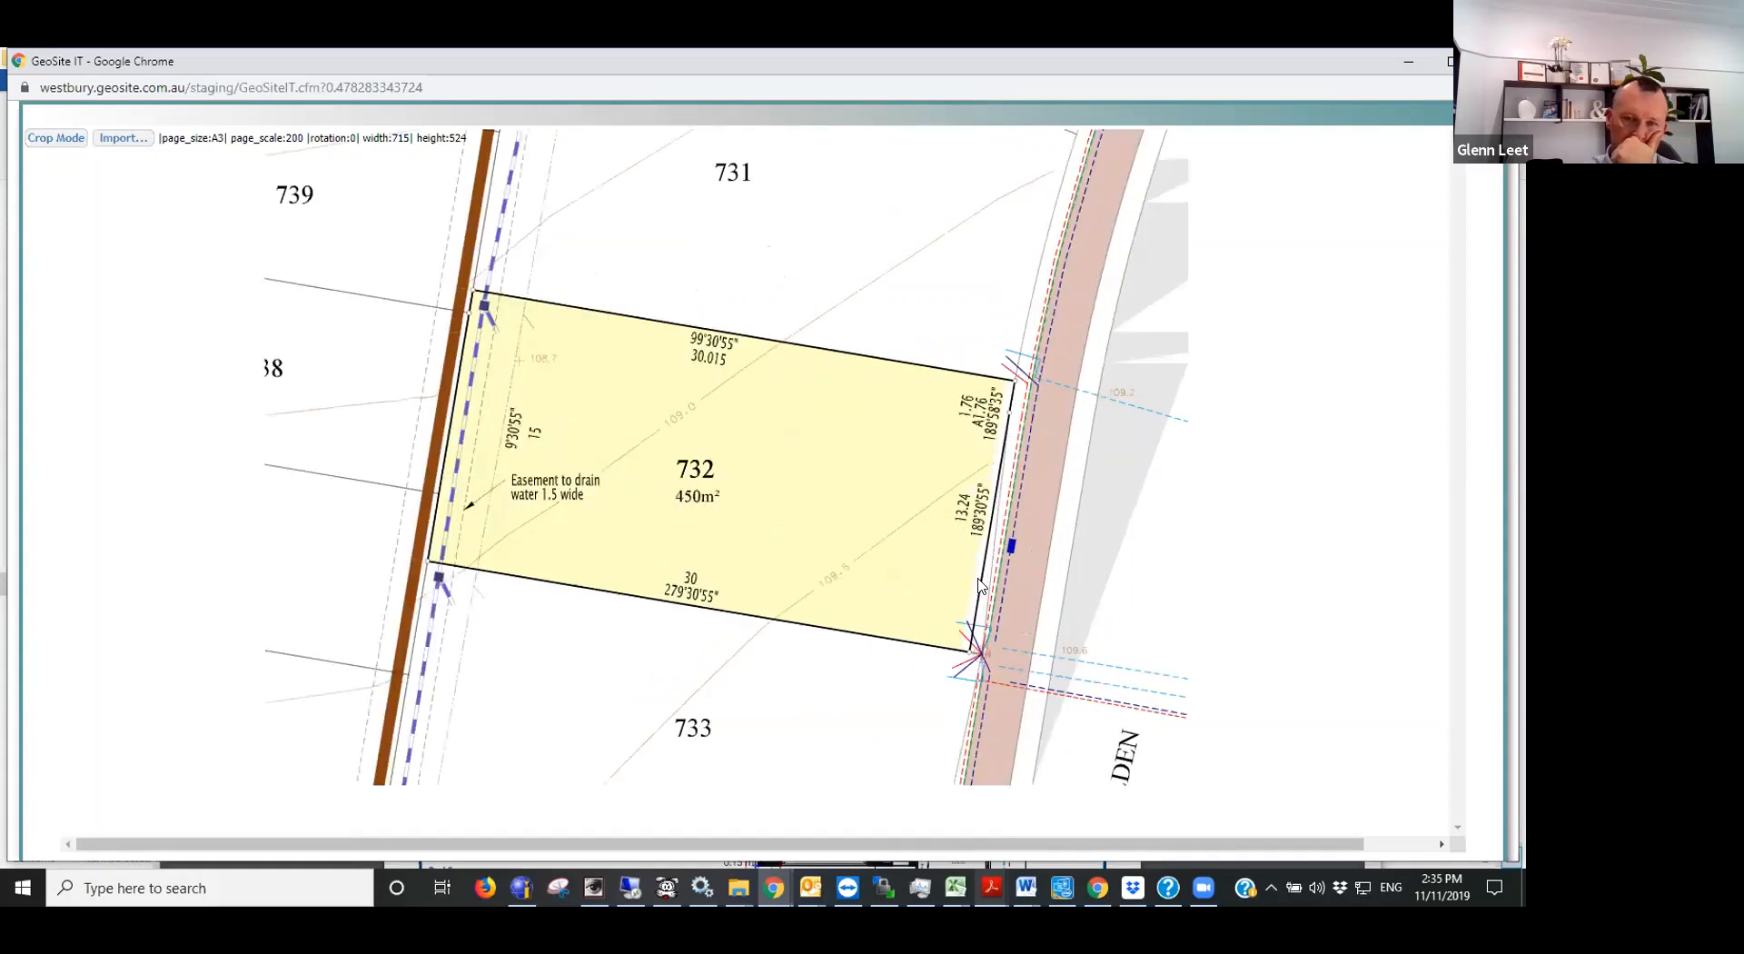
{"action": "left_click", "coordinate": [981, 586]}
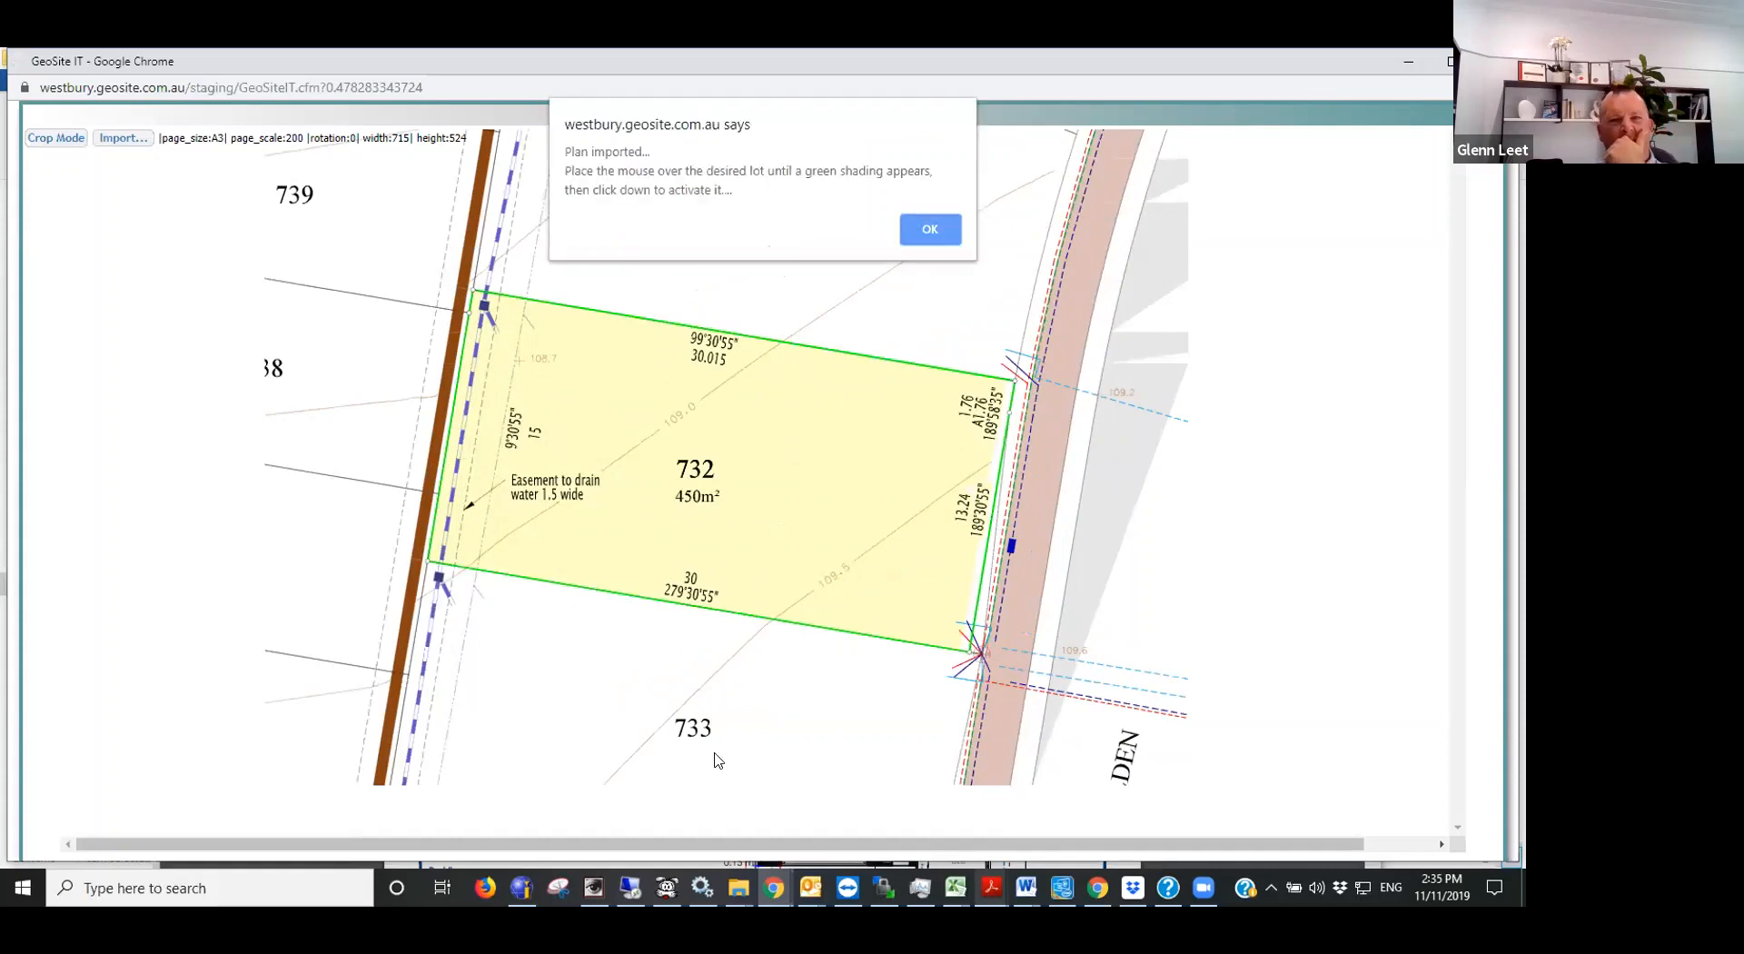
{"action": "left_click", "coordinate": [930, 230]}
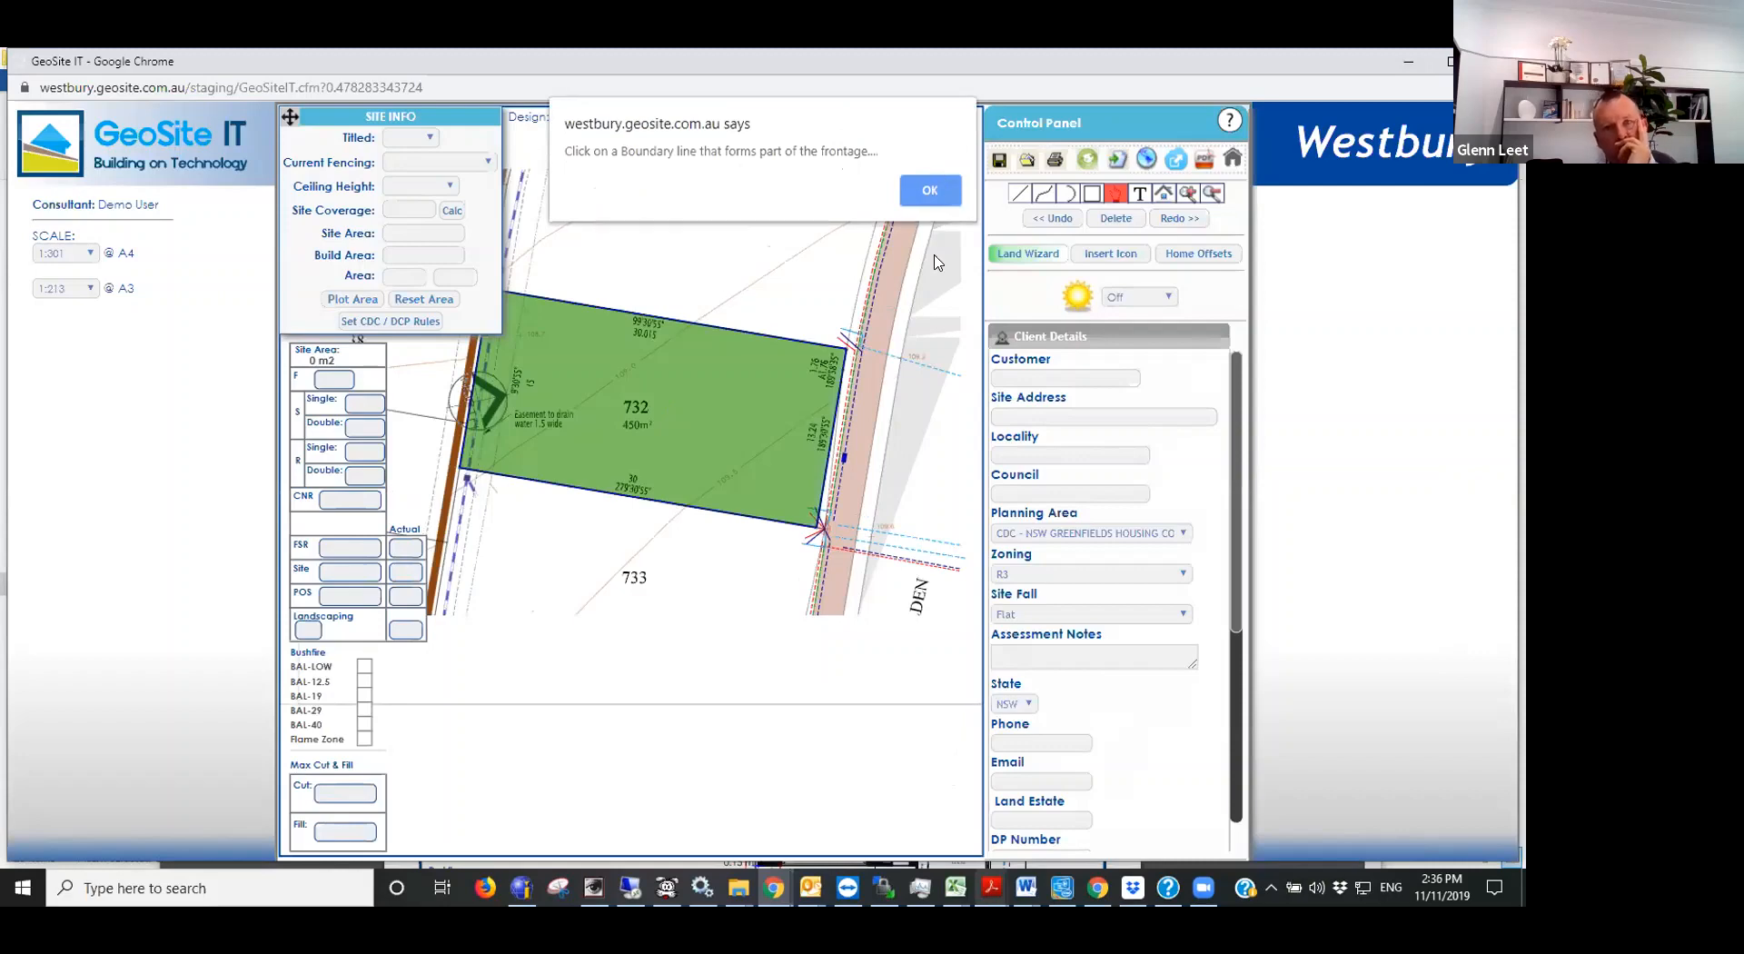
- Set lot 732's 13.24 m street boundary line as the frontage and accept the scale check
{"action": "key", "text": "Return"}
{"action": "left_click", "coordinate": [829, 478]}
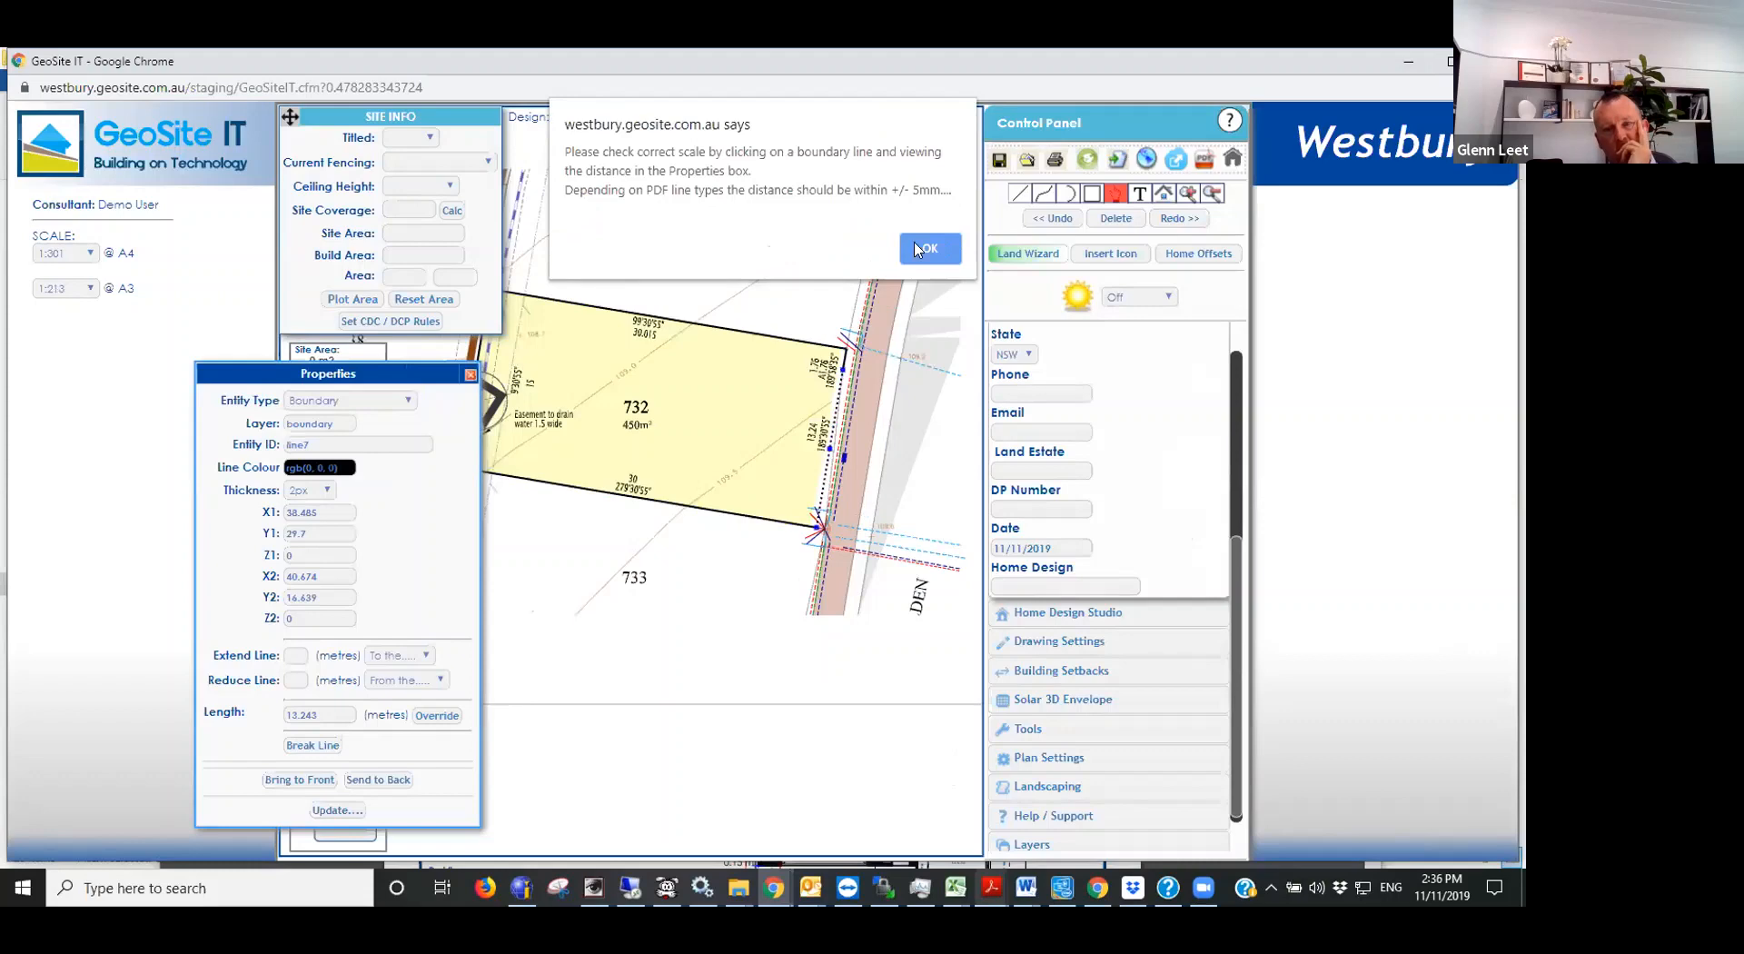
{"action": "left_click", "coordinate": [918, 249]}
- Set the planning area to Camden Growth Centres in the client details and apply its CDC / DCP rules to lot 732
{"action": "scroll", "coordinate": [739, 527], "scroll_direction": "down", "scroll_amount": 2}
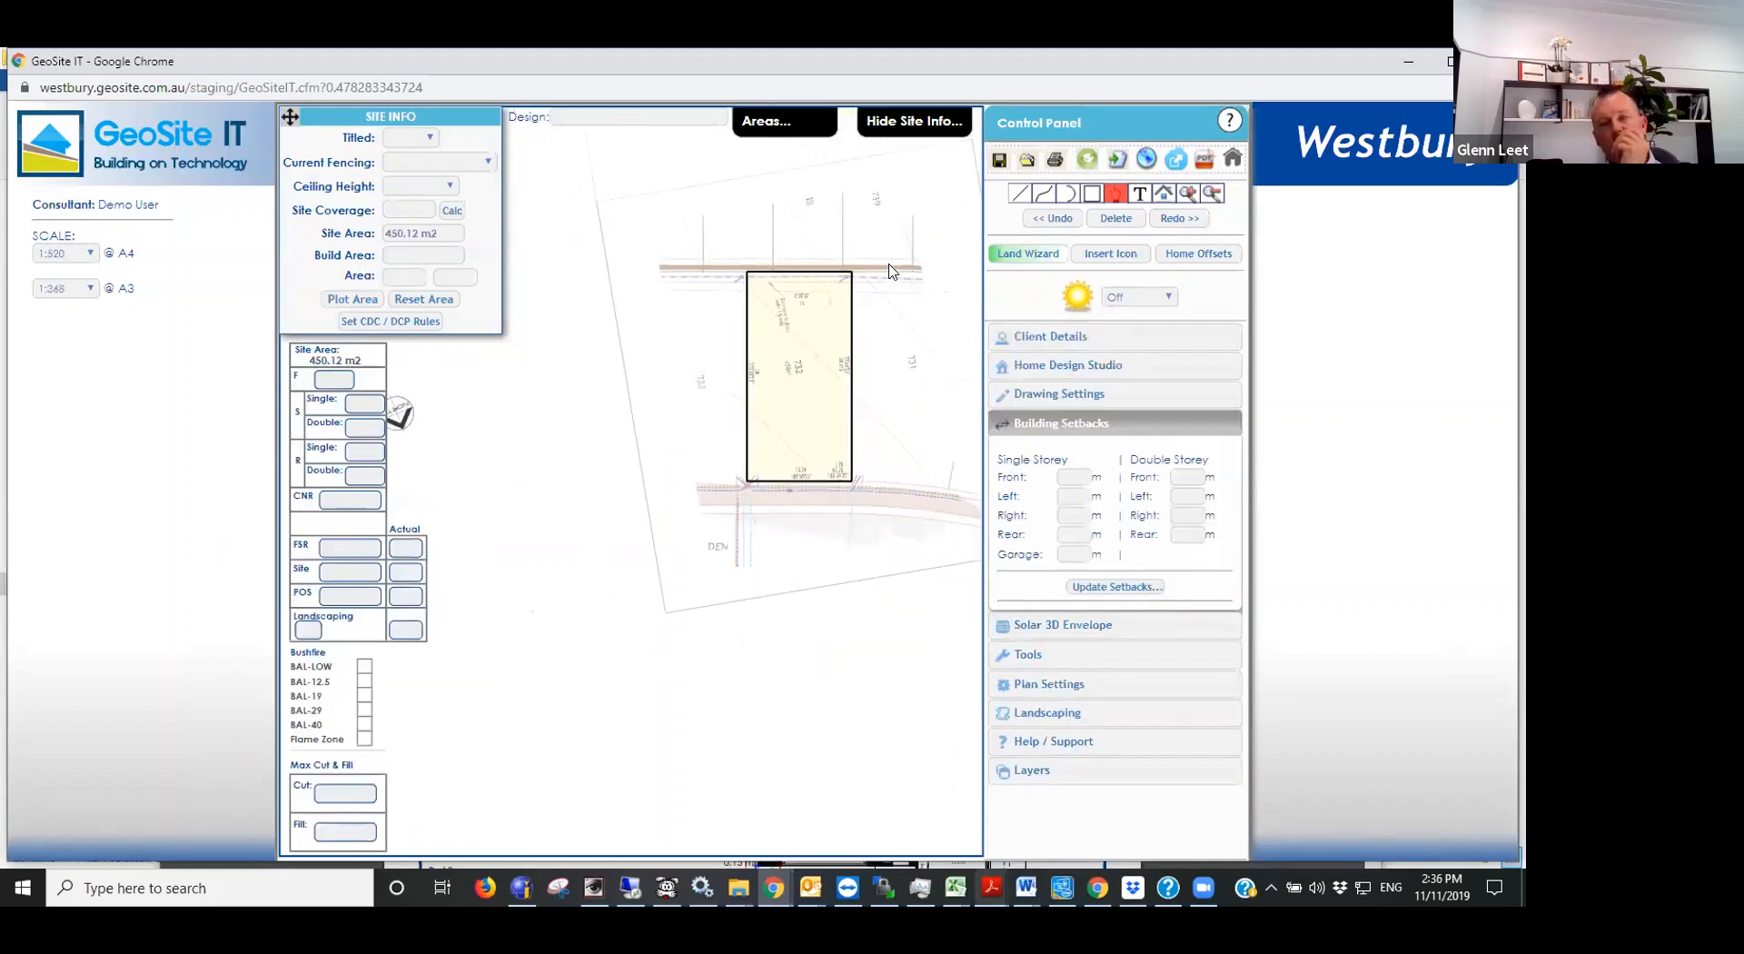
{"action": "scroll", "coordinate": [850, 345], "scroll_direction": "up", "scroll_amount": 2}
{"action": "scroll", "coordinate": [778, 393], "scroll_direction": "up", "scroll_amount": 2}
{"action": "scroll", "coordinate": [775, 393], "scroll_direction": "up", "scroll_amount": 2}
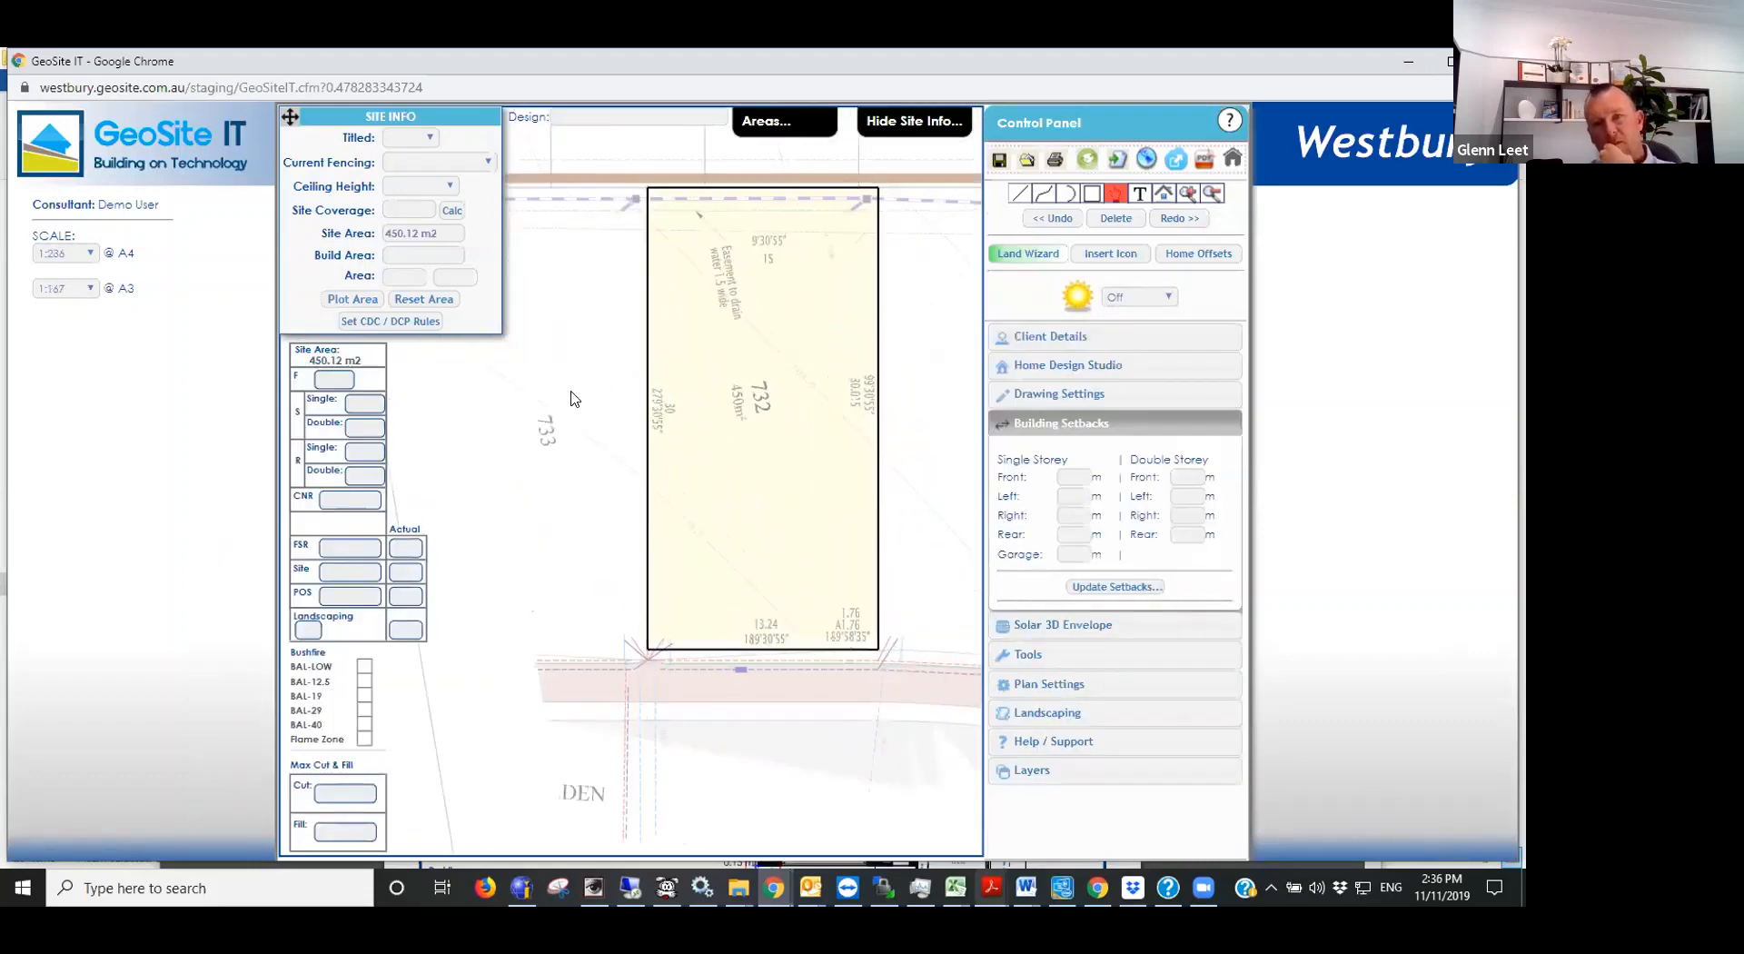
{"action": "left_click", "coordinate": [1076, 366]}
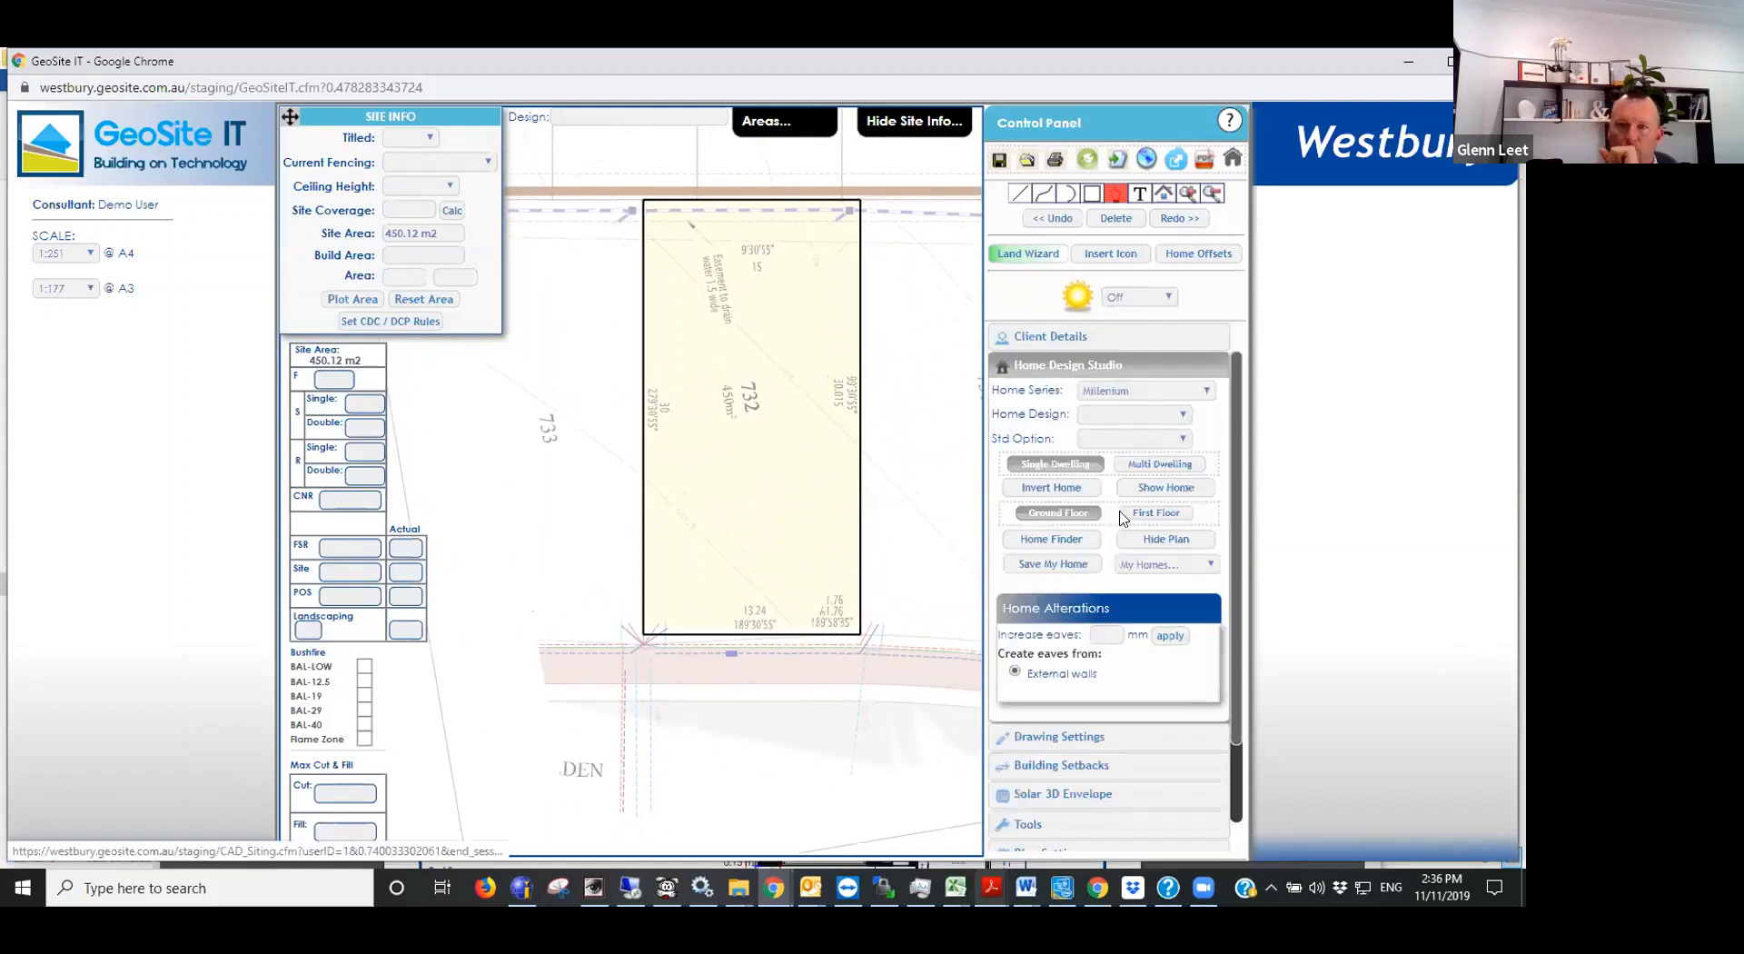
{"action": "left_click", "coordinate": [1083, 332]}
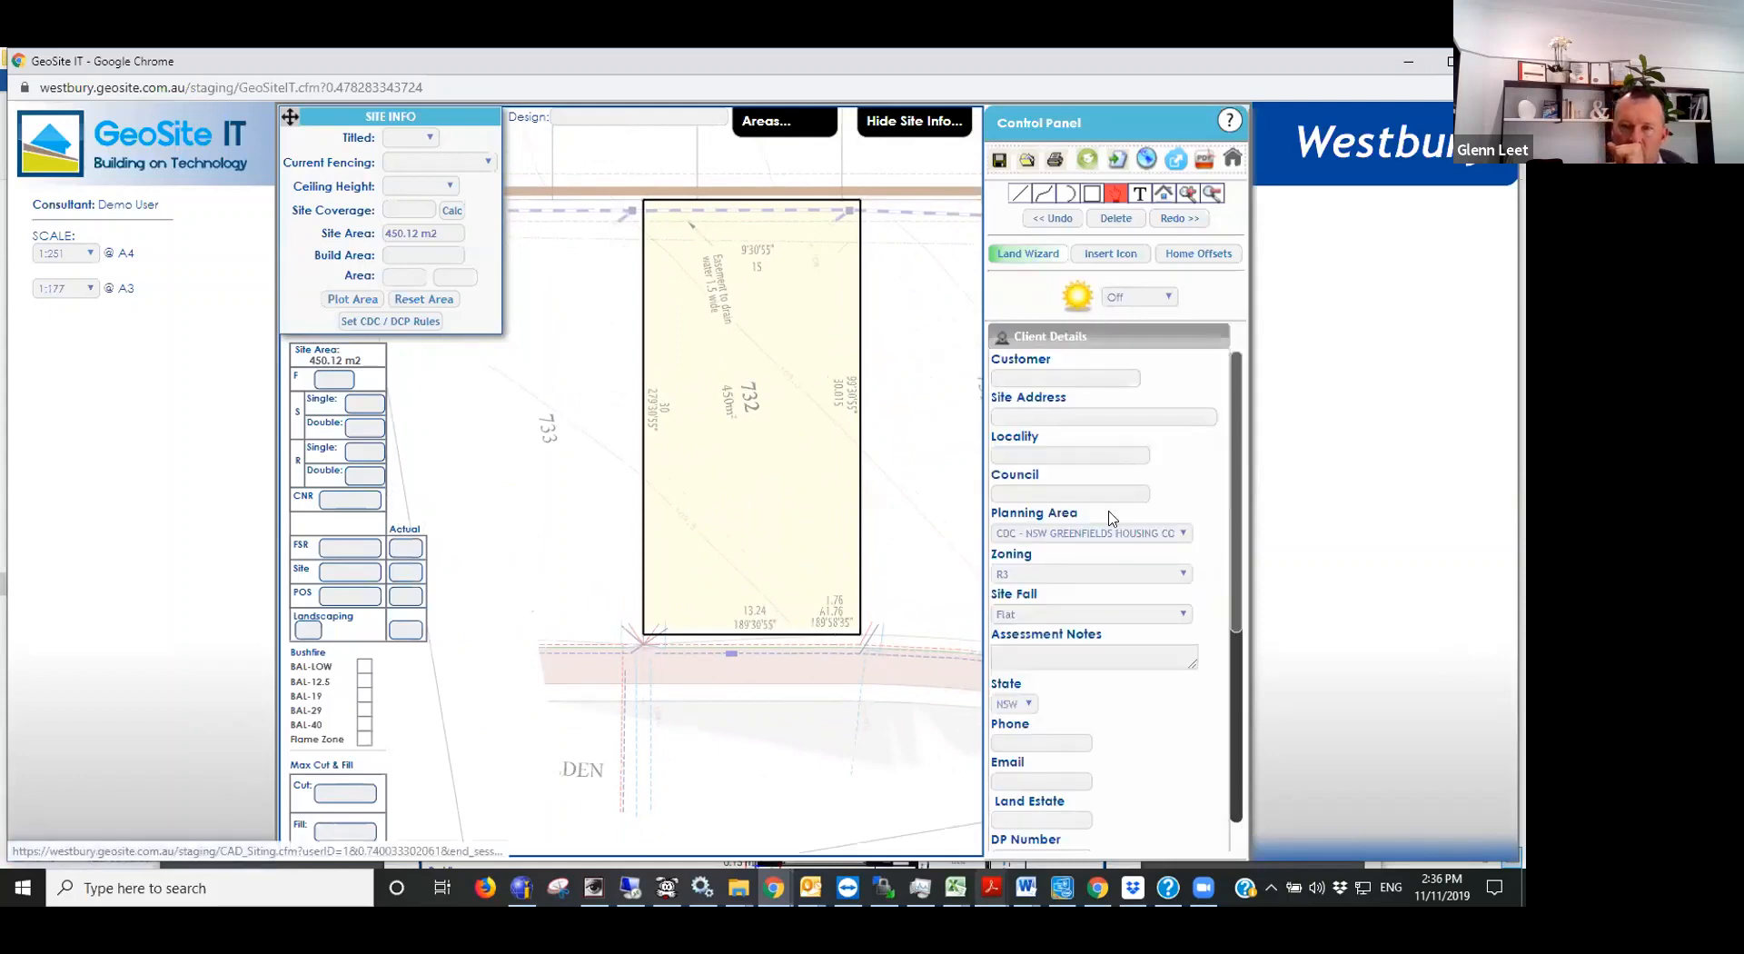
{"action": "left_click", "coordinate": [1108, 534]}
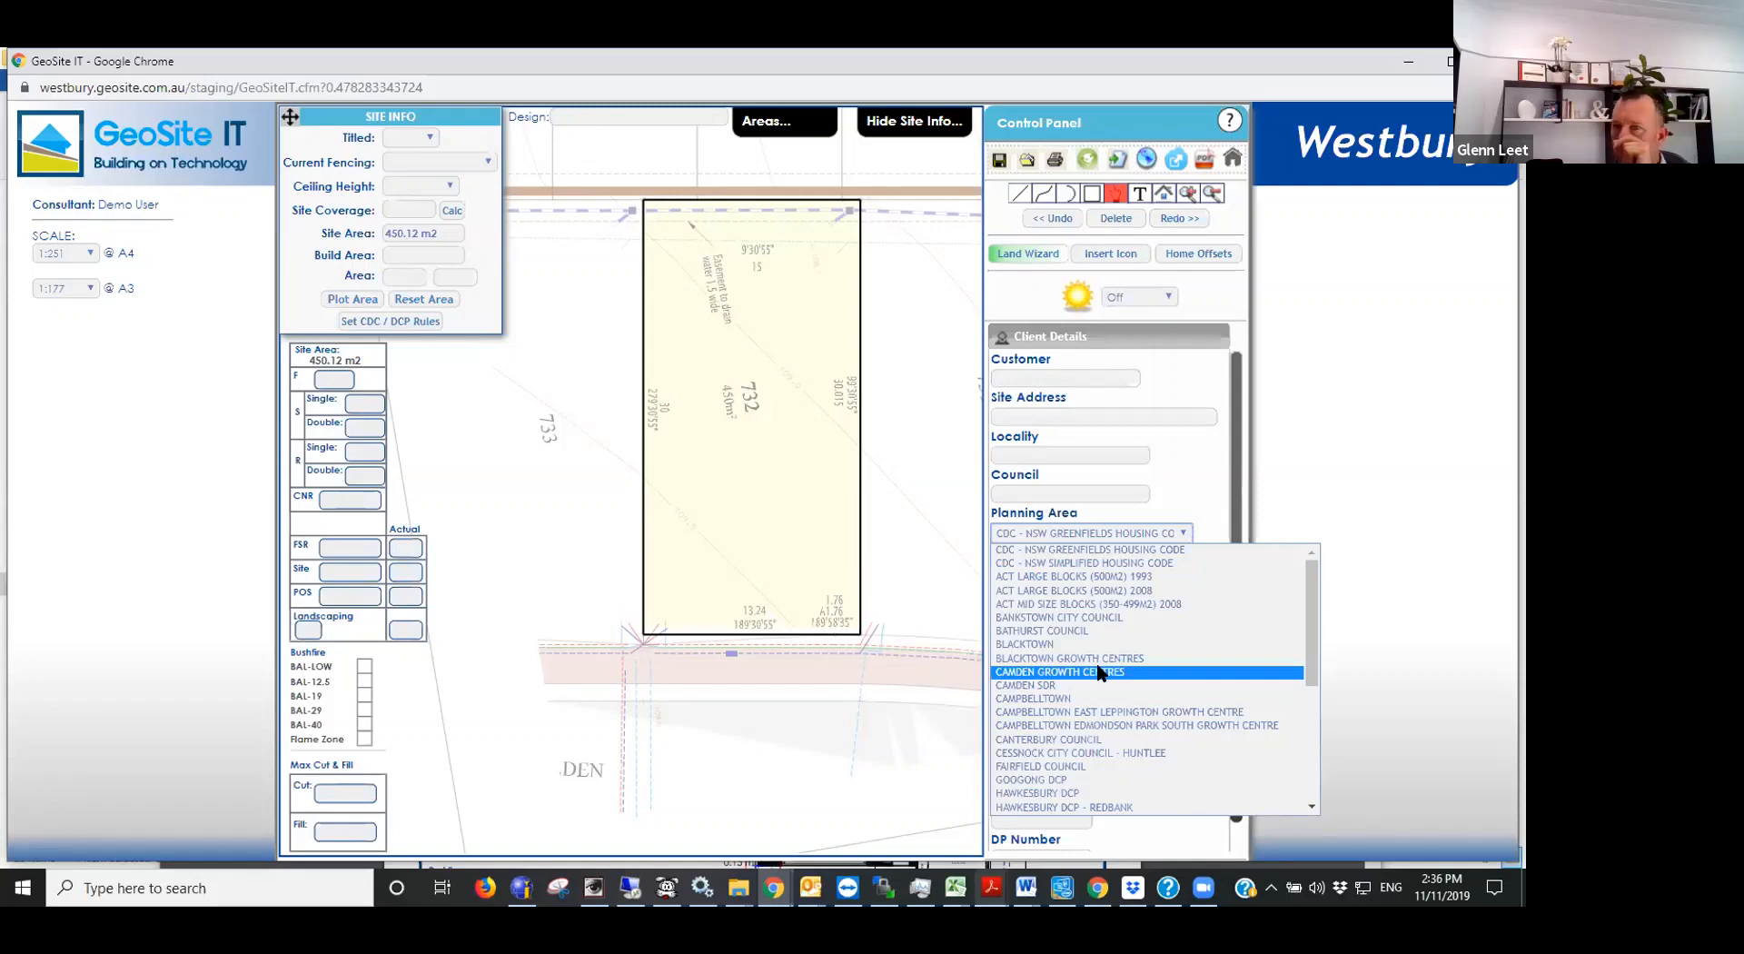
{"action": "left_click", "coordinate": [1098, 672]}
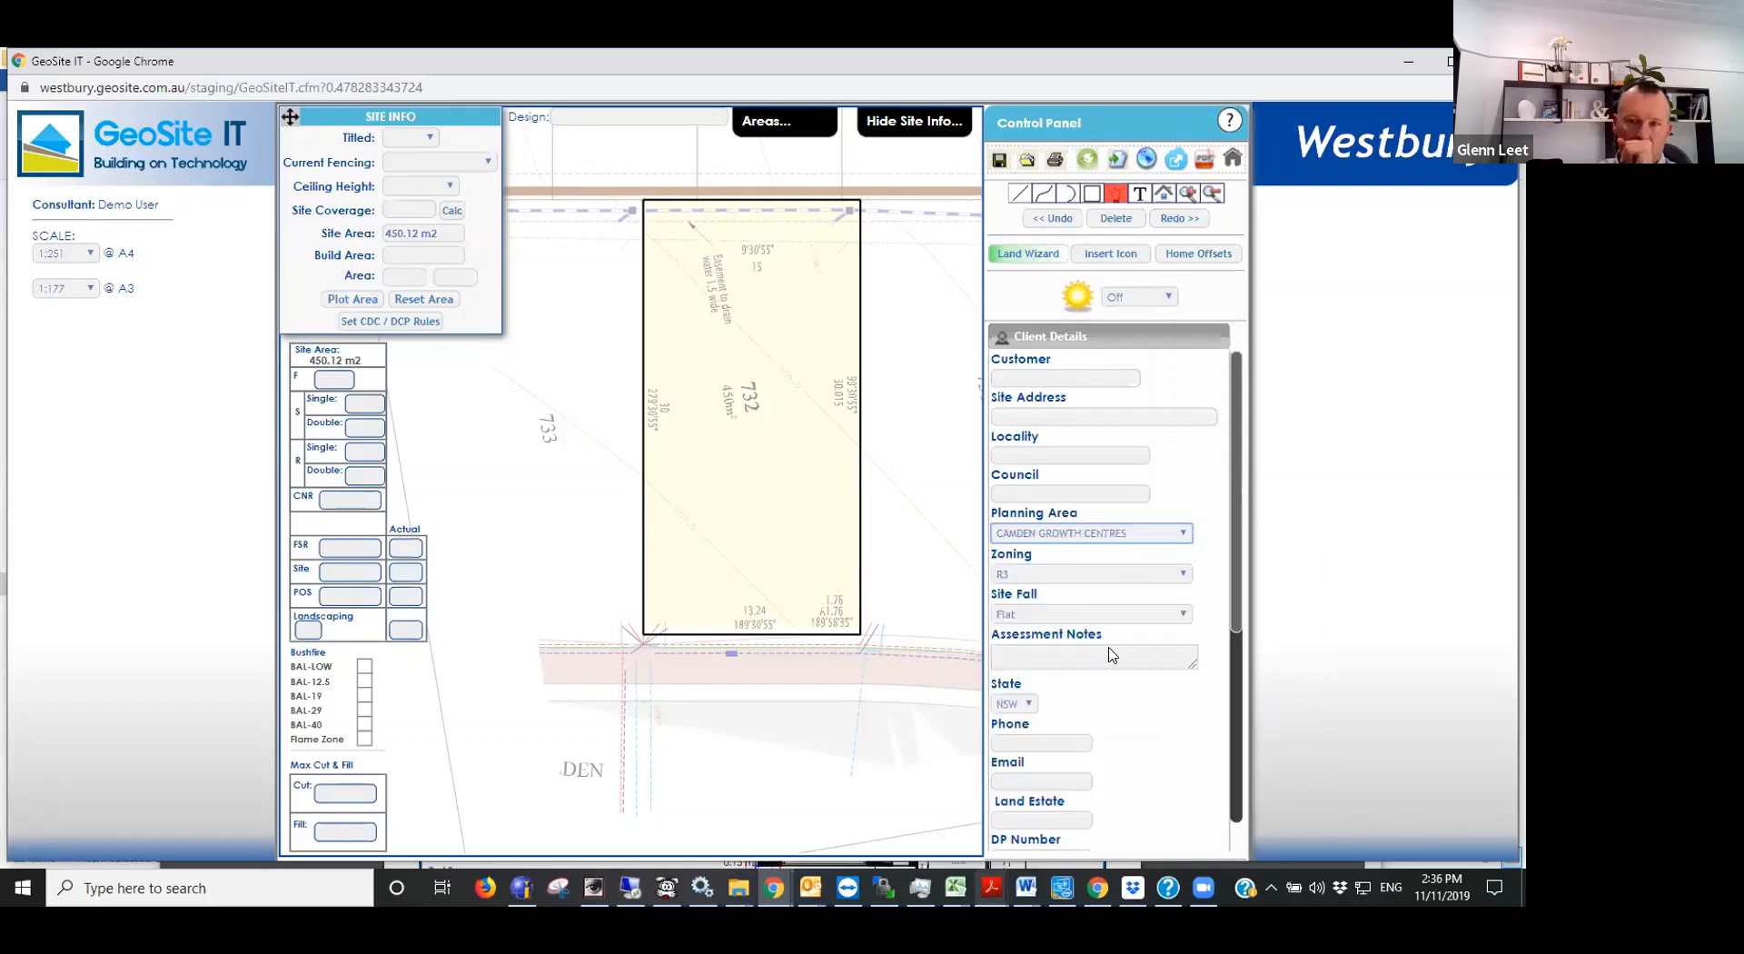
{"action": "scroll", "coordinate": [908, 236], "scroll_direction": "up", "scroll_amount": 1}
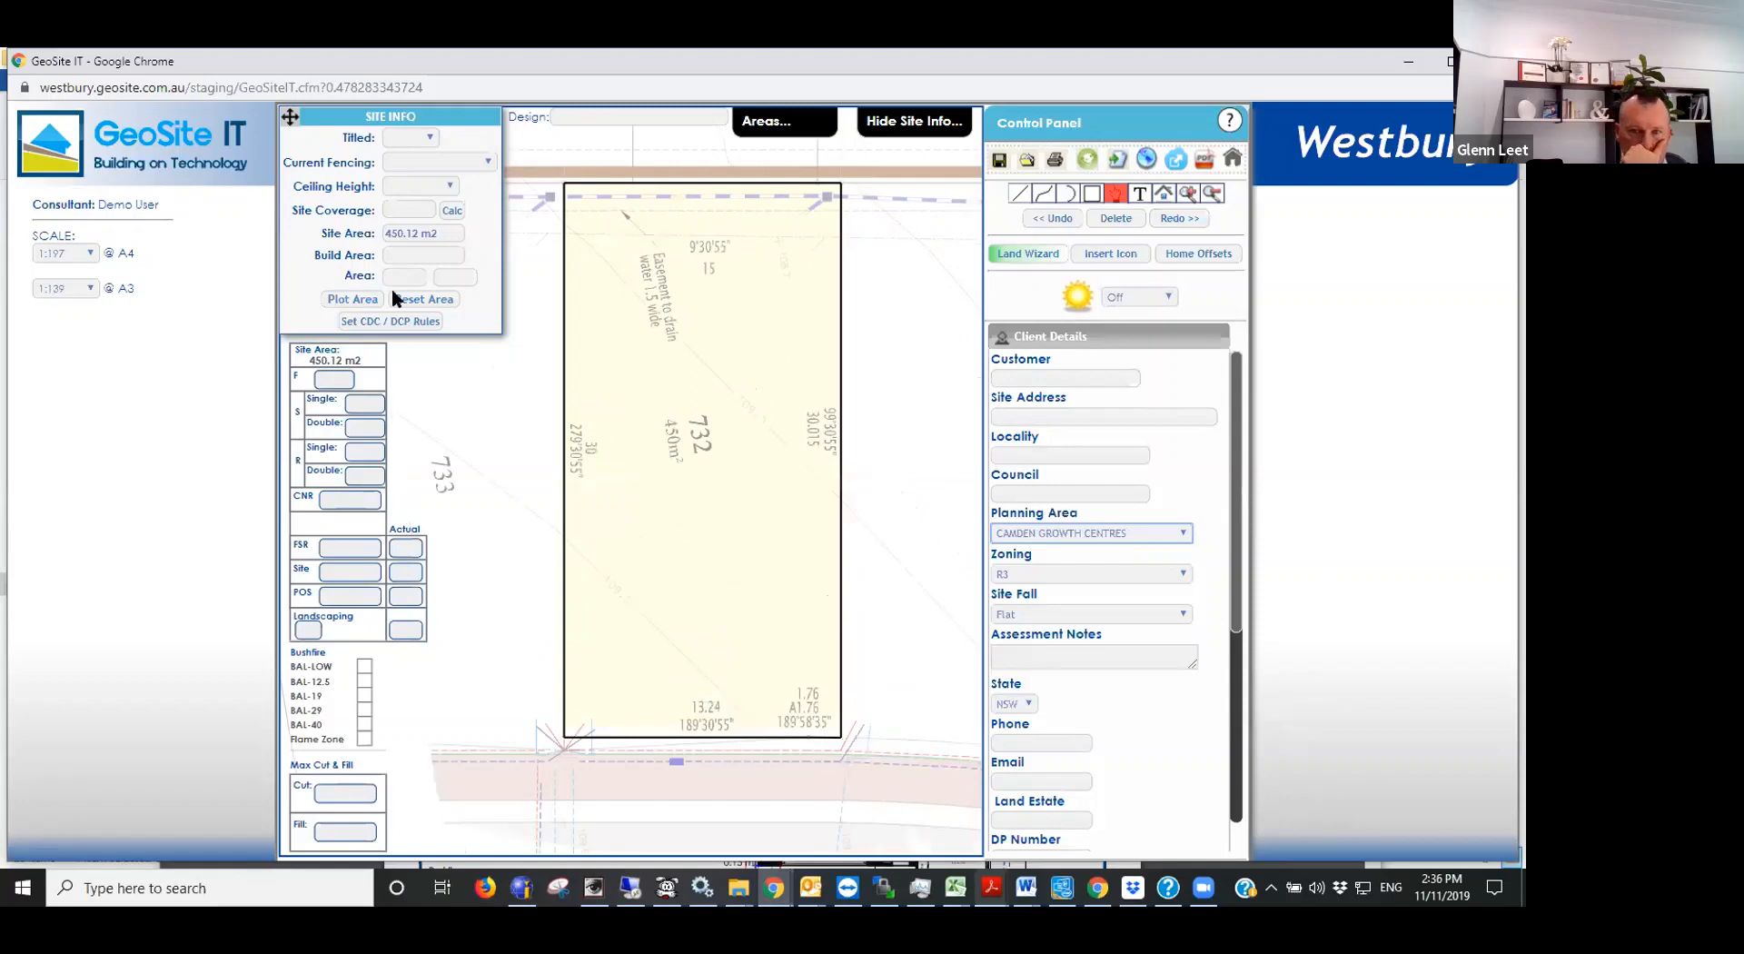
{"action": "left_click", "coordinate": [389, 323]}
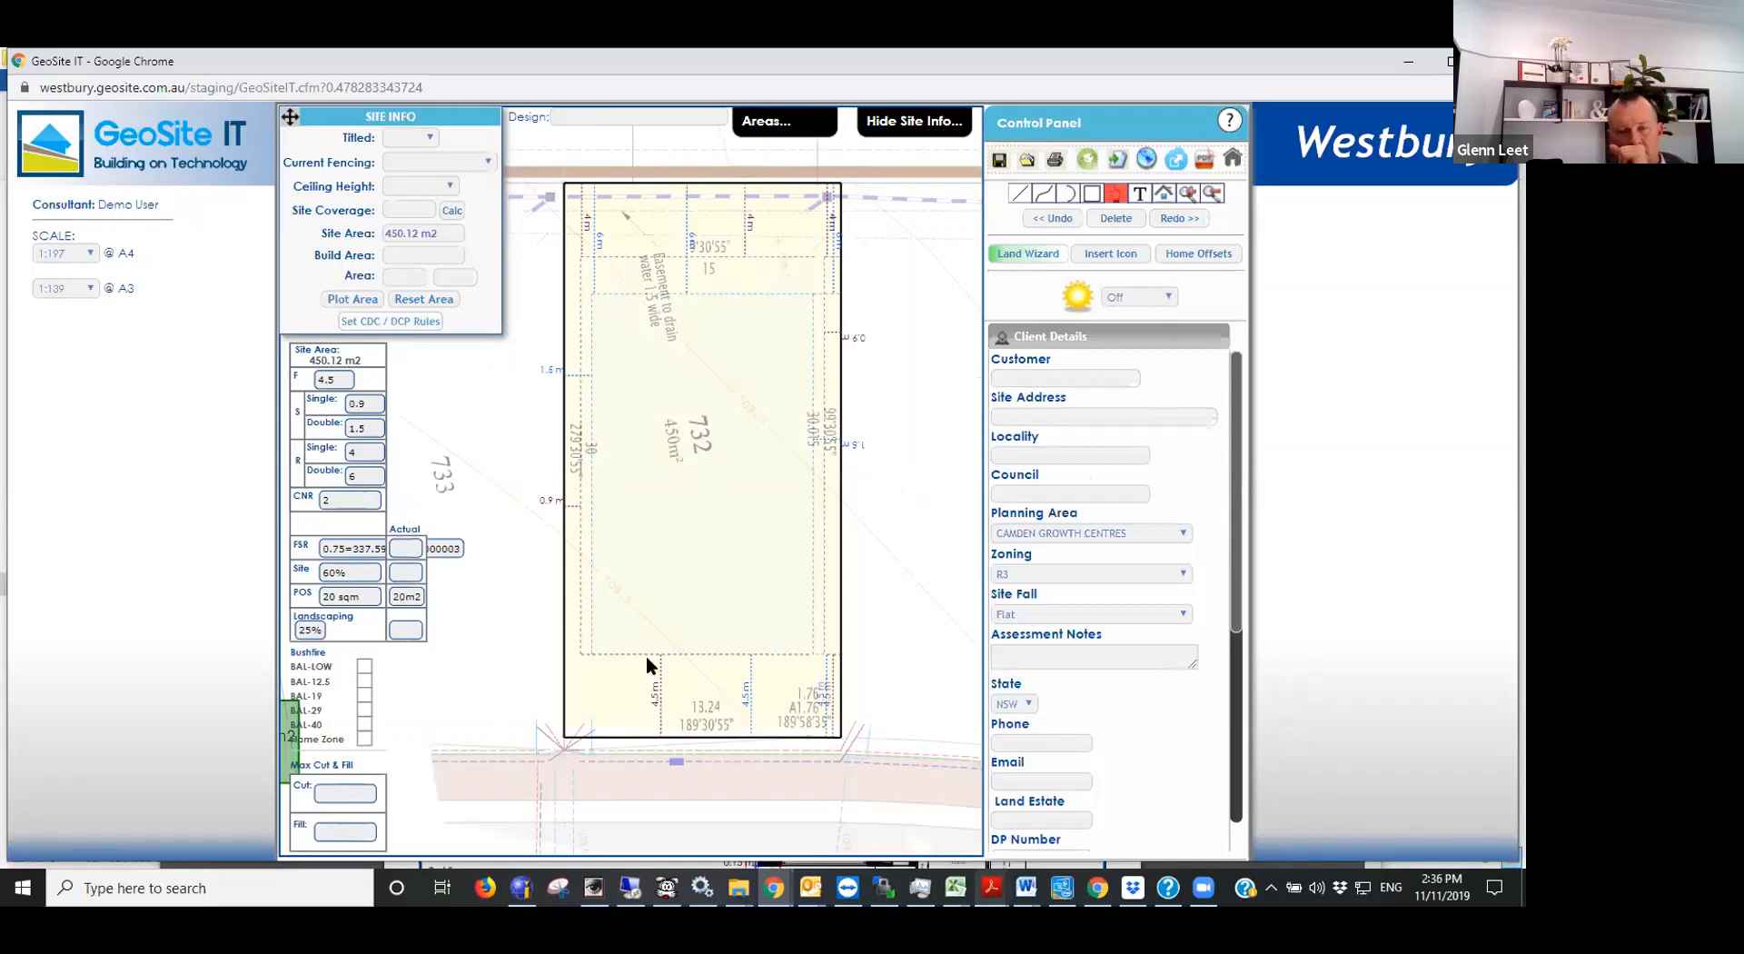
- Move the green 20 m2 POS square into the upper-left corner of lot 732, against the rear boundary
{"action": "scroll", "coordinate": [754, 575], "scroll_direction": "down", "scroll_amount": 2}
{"action": "left_click_drag", "start_coordinate": [402, 722], "coordinate": [660, 340]}
{"action": "left_click", "coordinate": [832, 221]}
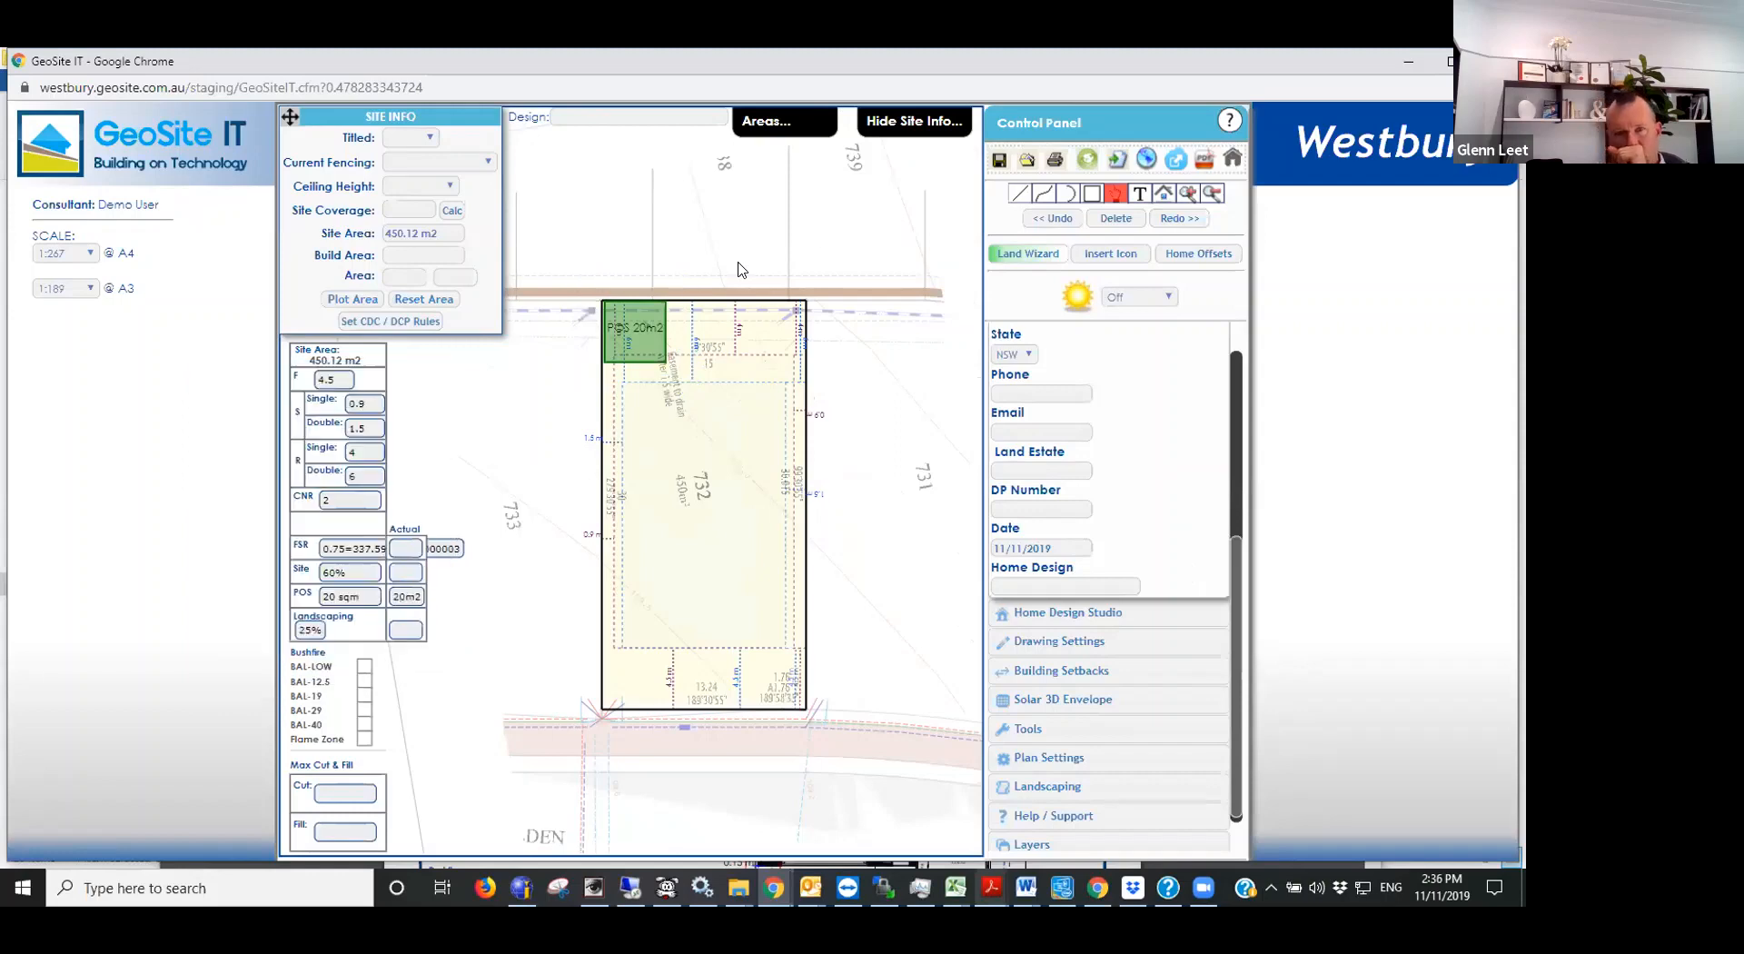
{"action": "scroll", "coordinate": [736, 363], "scroll_direction": "up", "scroll_amount": 4}
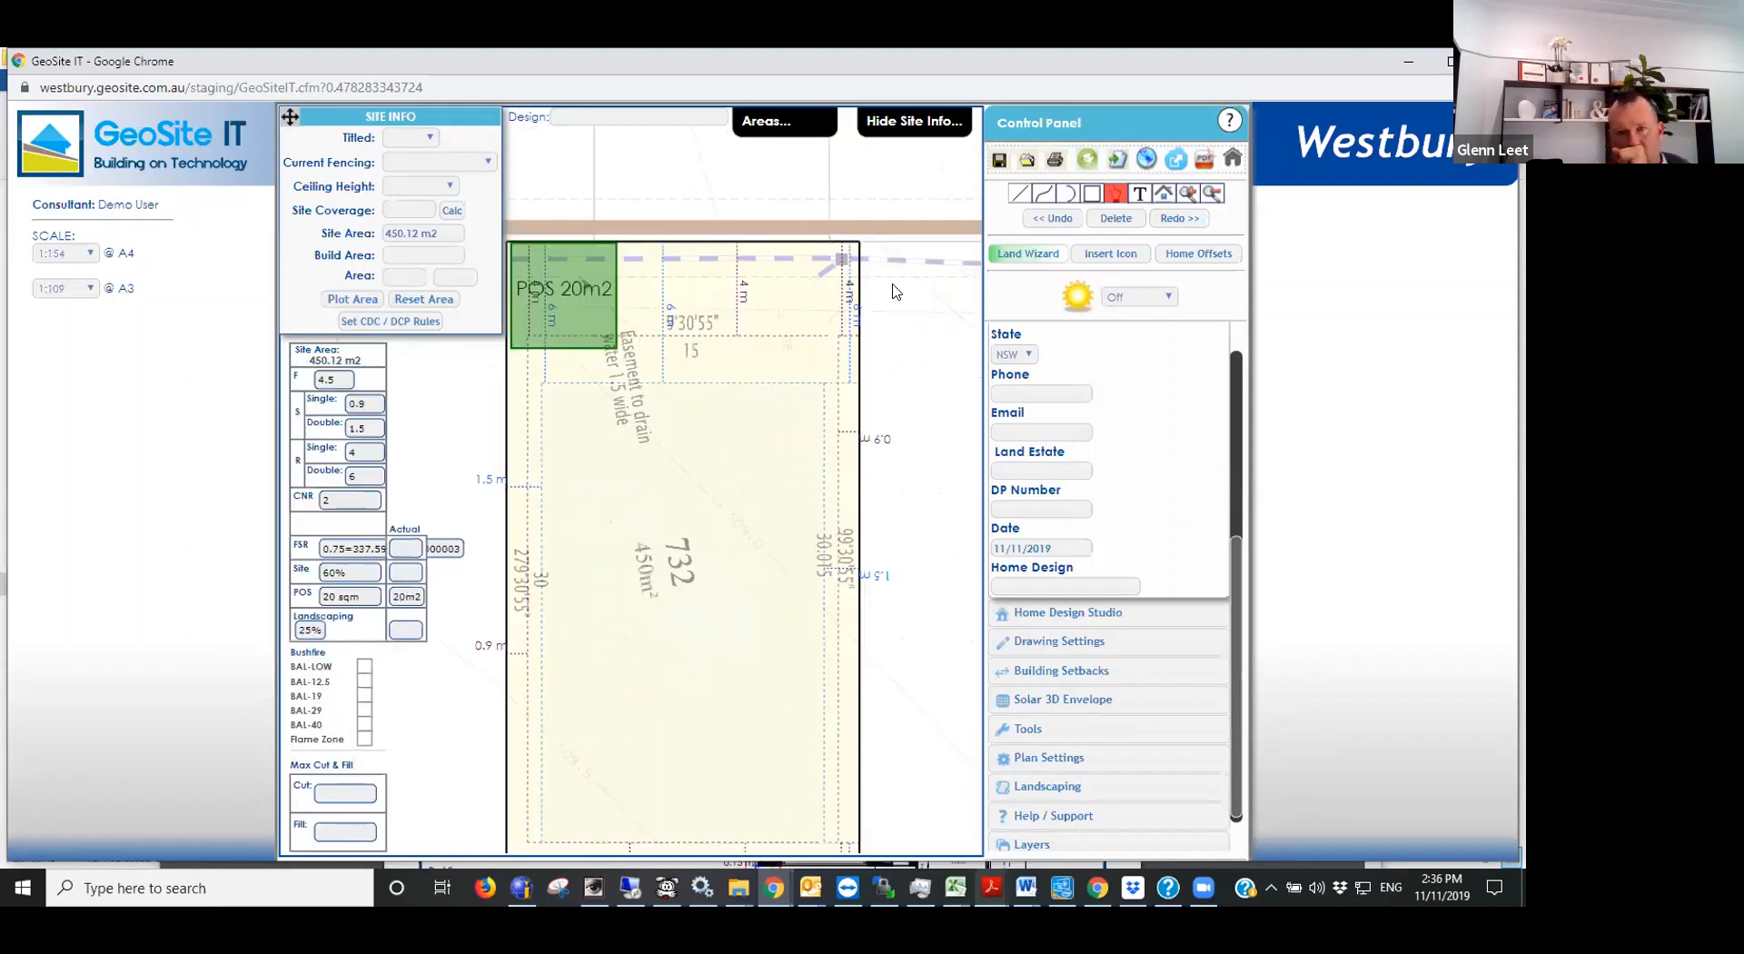
{"action": "scroll", "coordinate": [799, 305], "scroll_direction": "down", "scroll_amount": 1}
{"action": "scroll", "coordinate": [773, 279], "scroll_direction": "down", "scroll_amount": 2}
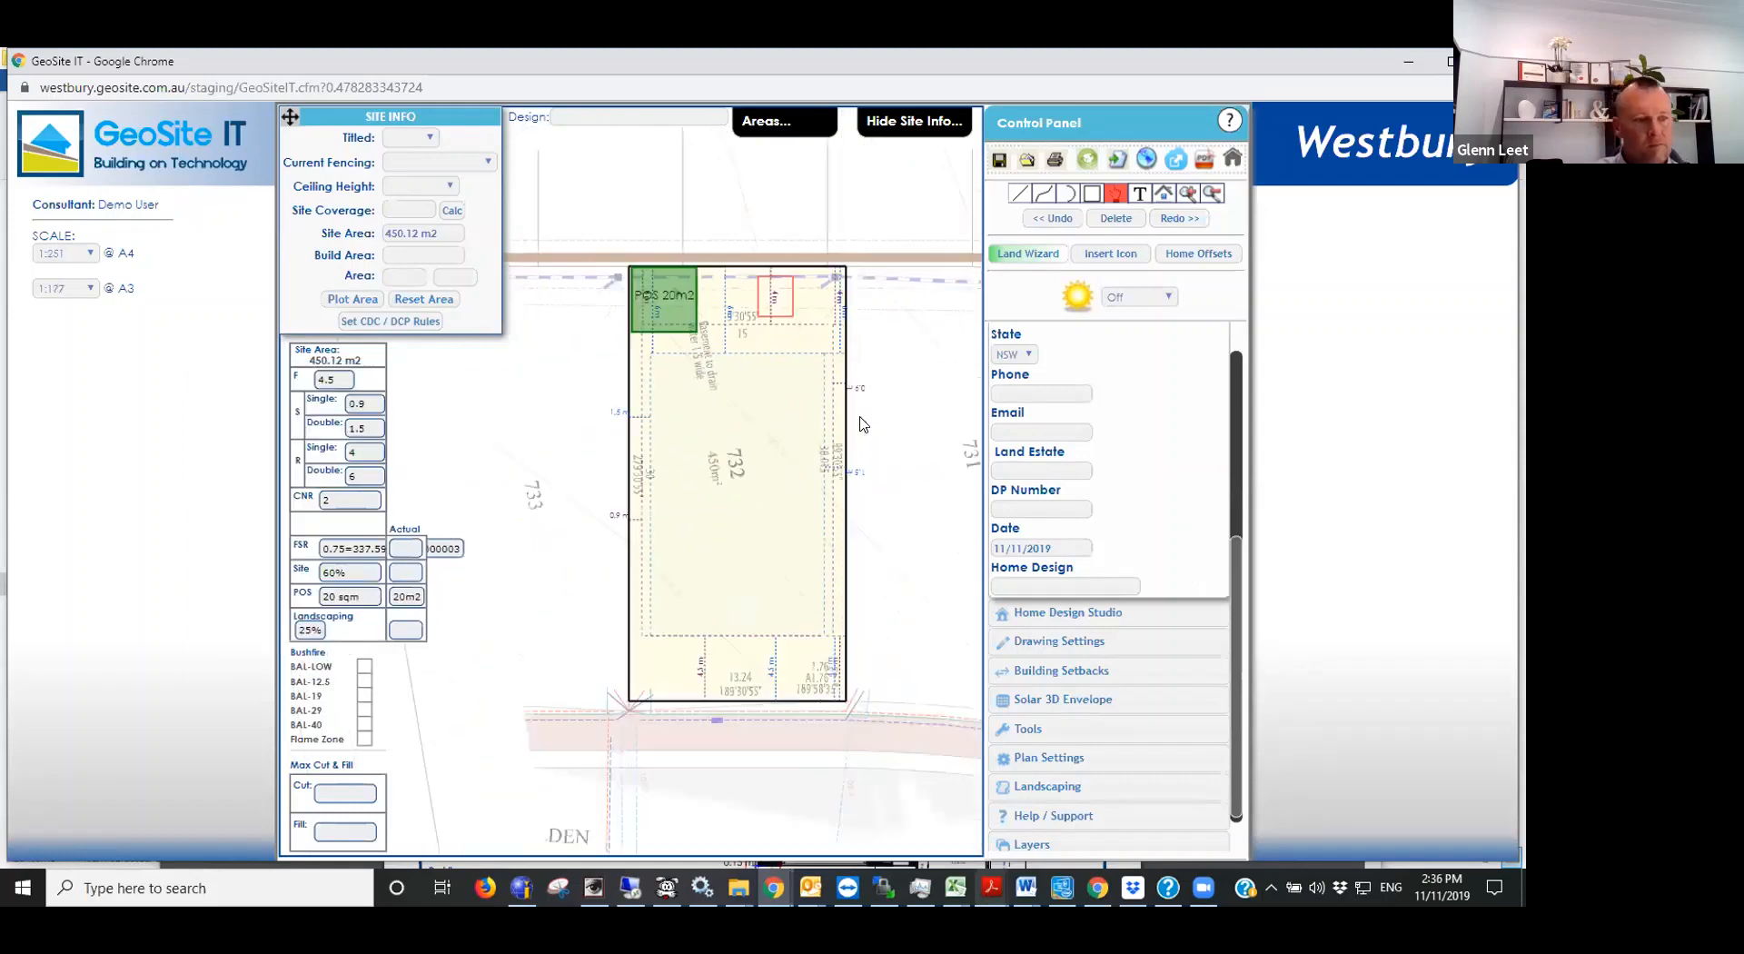
{"action": "scroll", "coordinate": [741, 261], "scroll_direction": "up", "scroll_amount": 1}
{"action": "scroll", "coordinate": [753, 273], "scroll_direction": "up", "scroll_amount": 4}
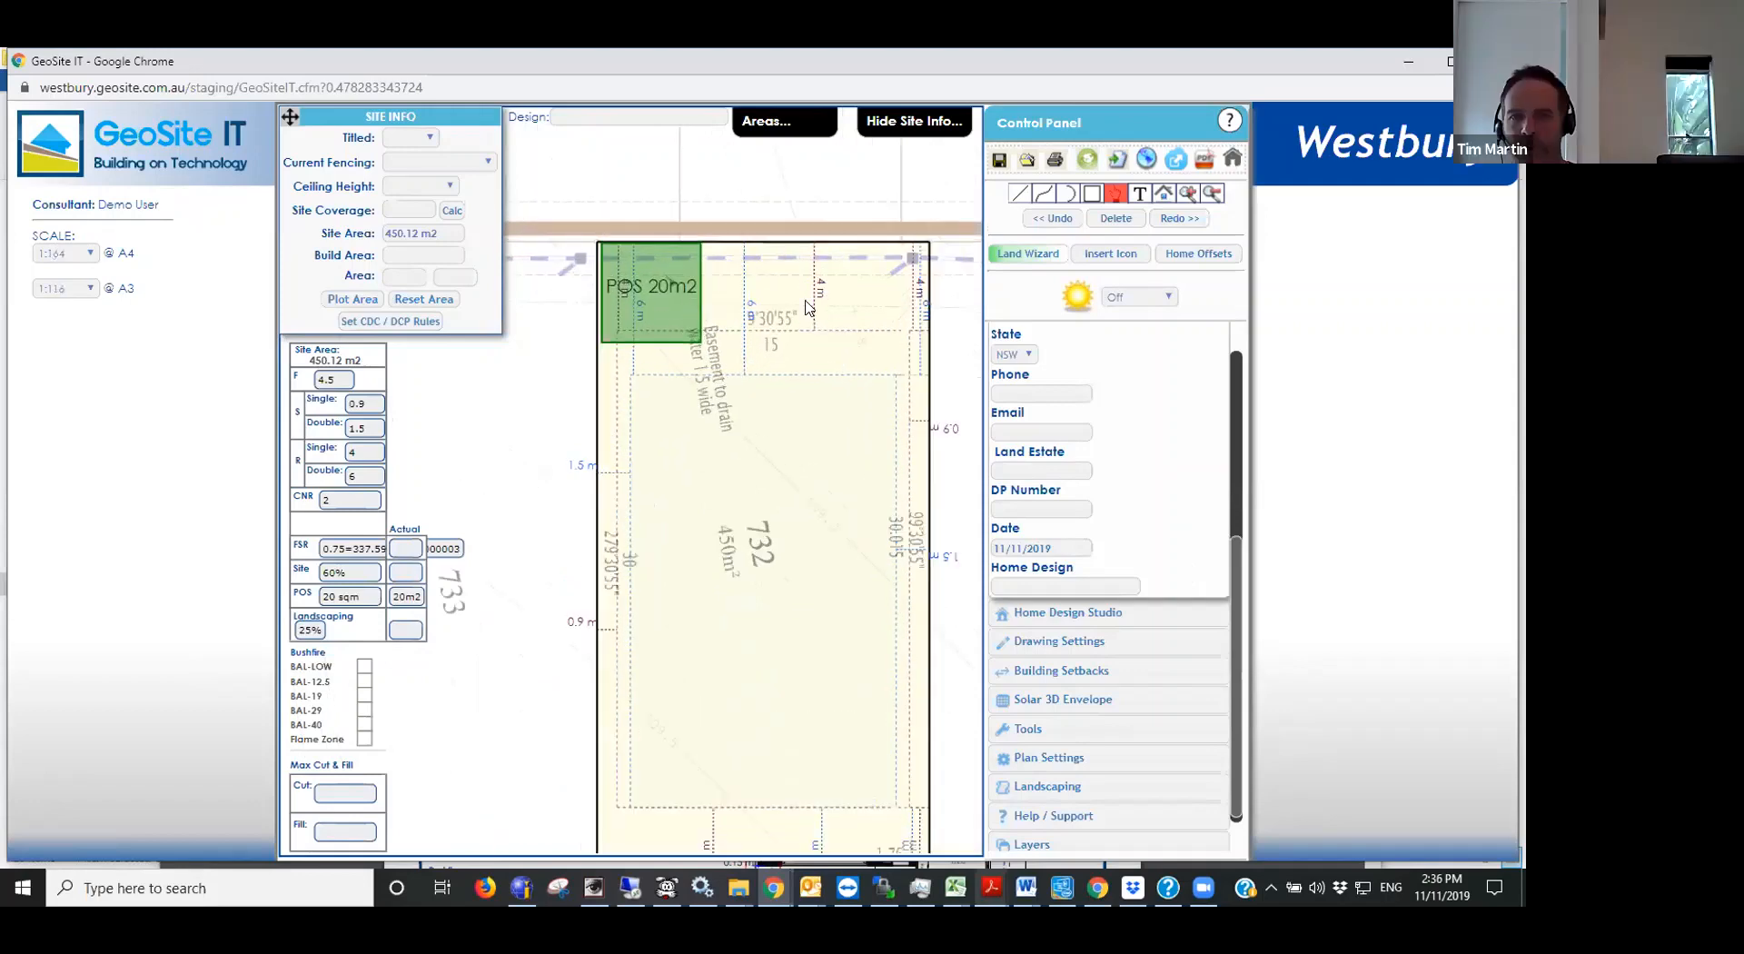
{"action": "scroll", "coordinate": [802, 304], "scroll_direction": "down", "scroll_amount": 2}
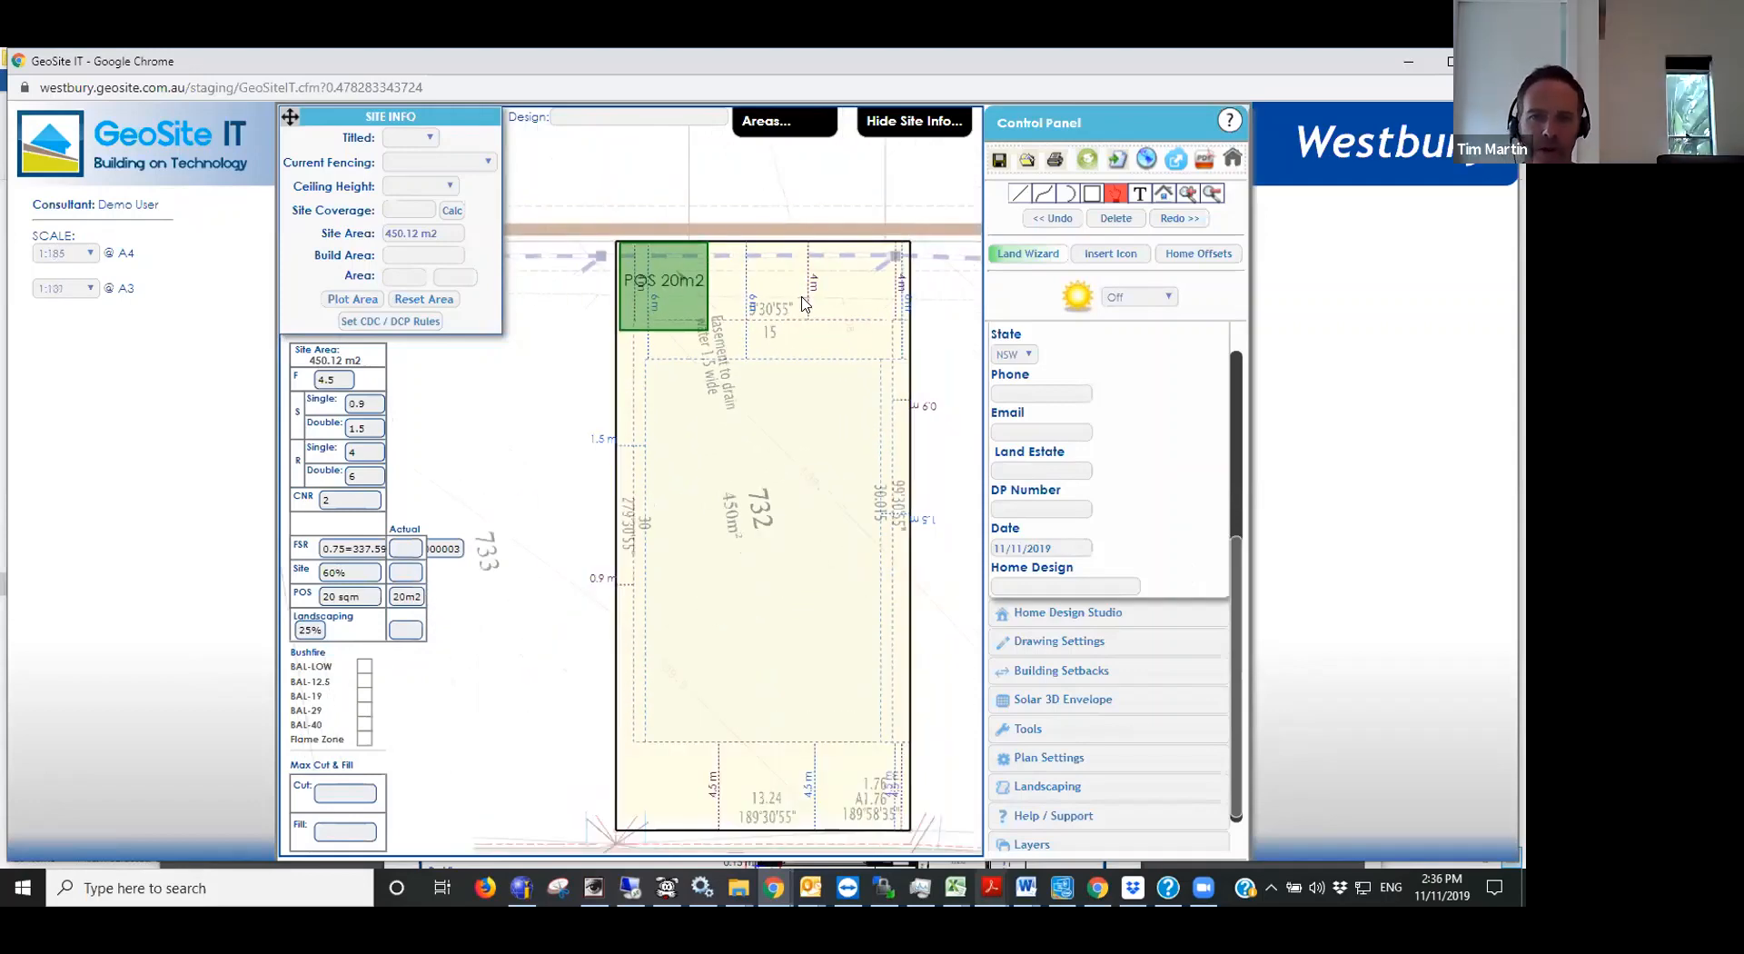
- Stretch the POS square along the rear boundary to about 12.95 m wide and 3 m long, and delete it
{"action": "left_click", "coordinate": [660, 316]}
{"action": "left_click", "coordinate": [660, 316]}
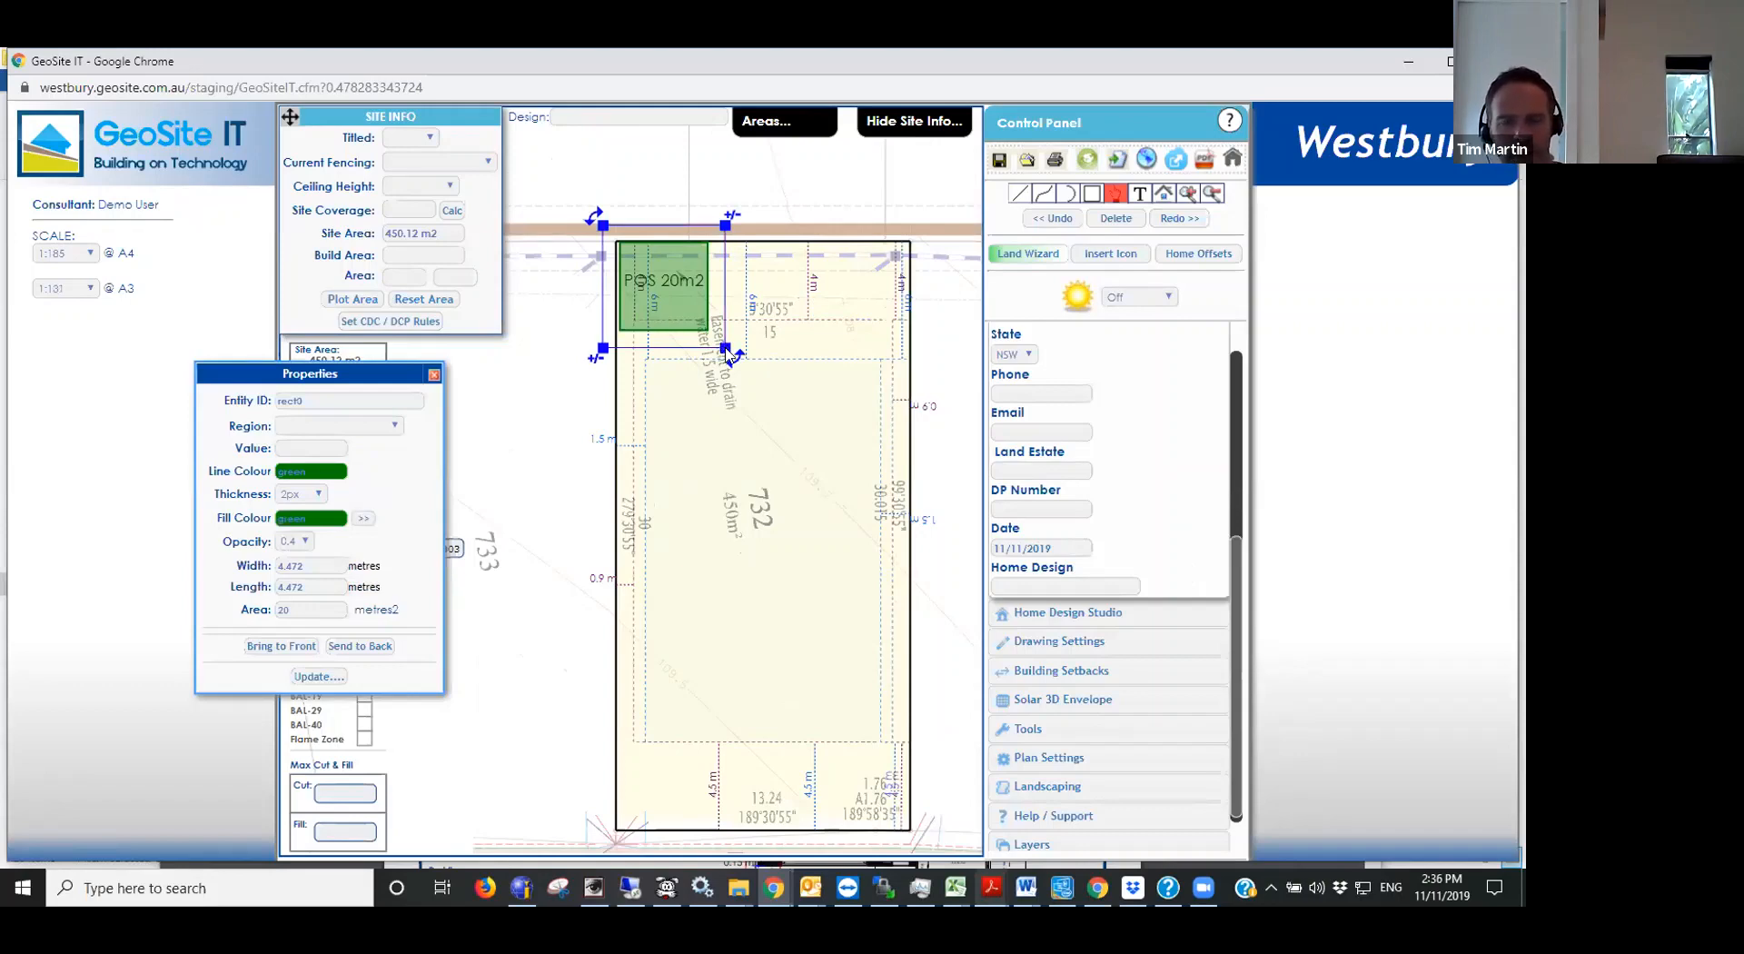
{"action": "left_click_drag", "start_coordinate": [726, 351], "coordinate": [892, 287]}
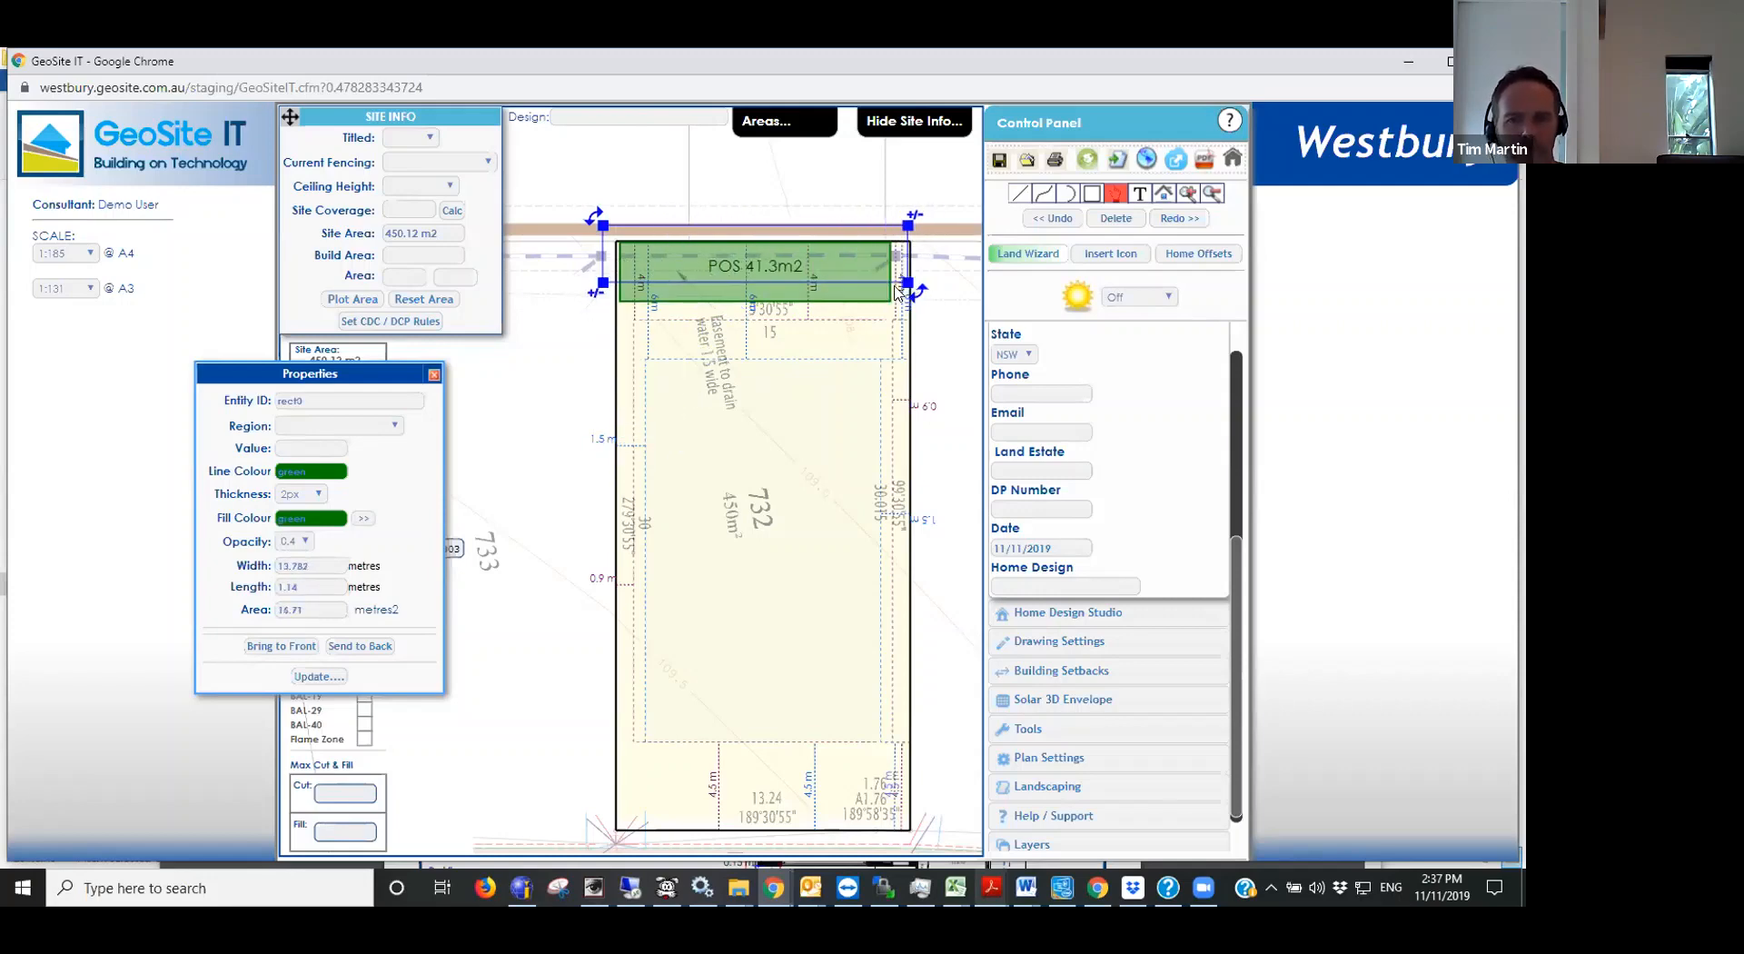
{"action": "left_click", "coordinate": [811, 432]}
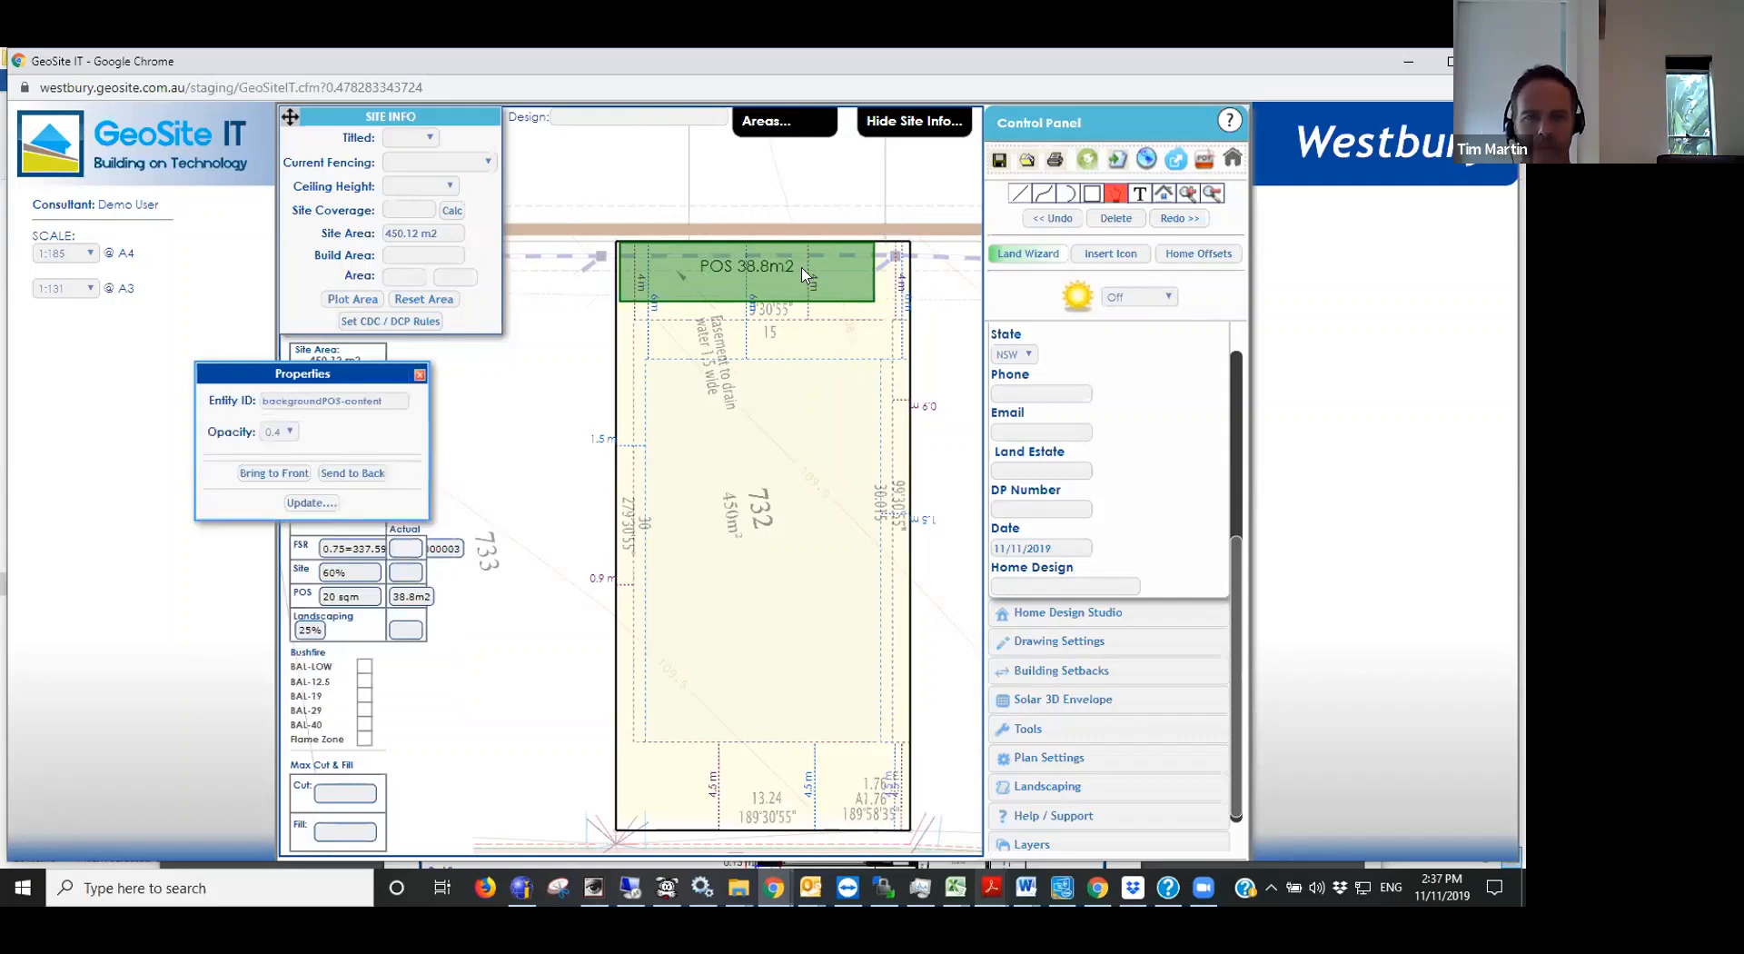
{"action": "left_click", "coordinate": [848, 274]}
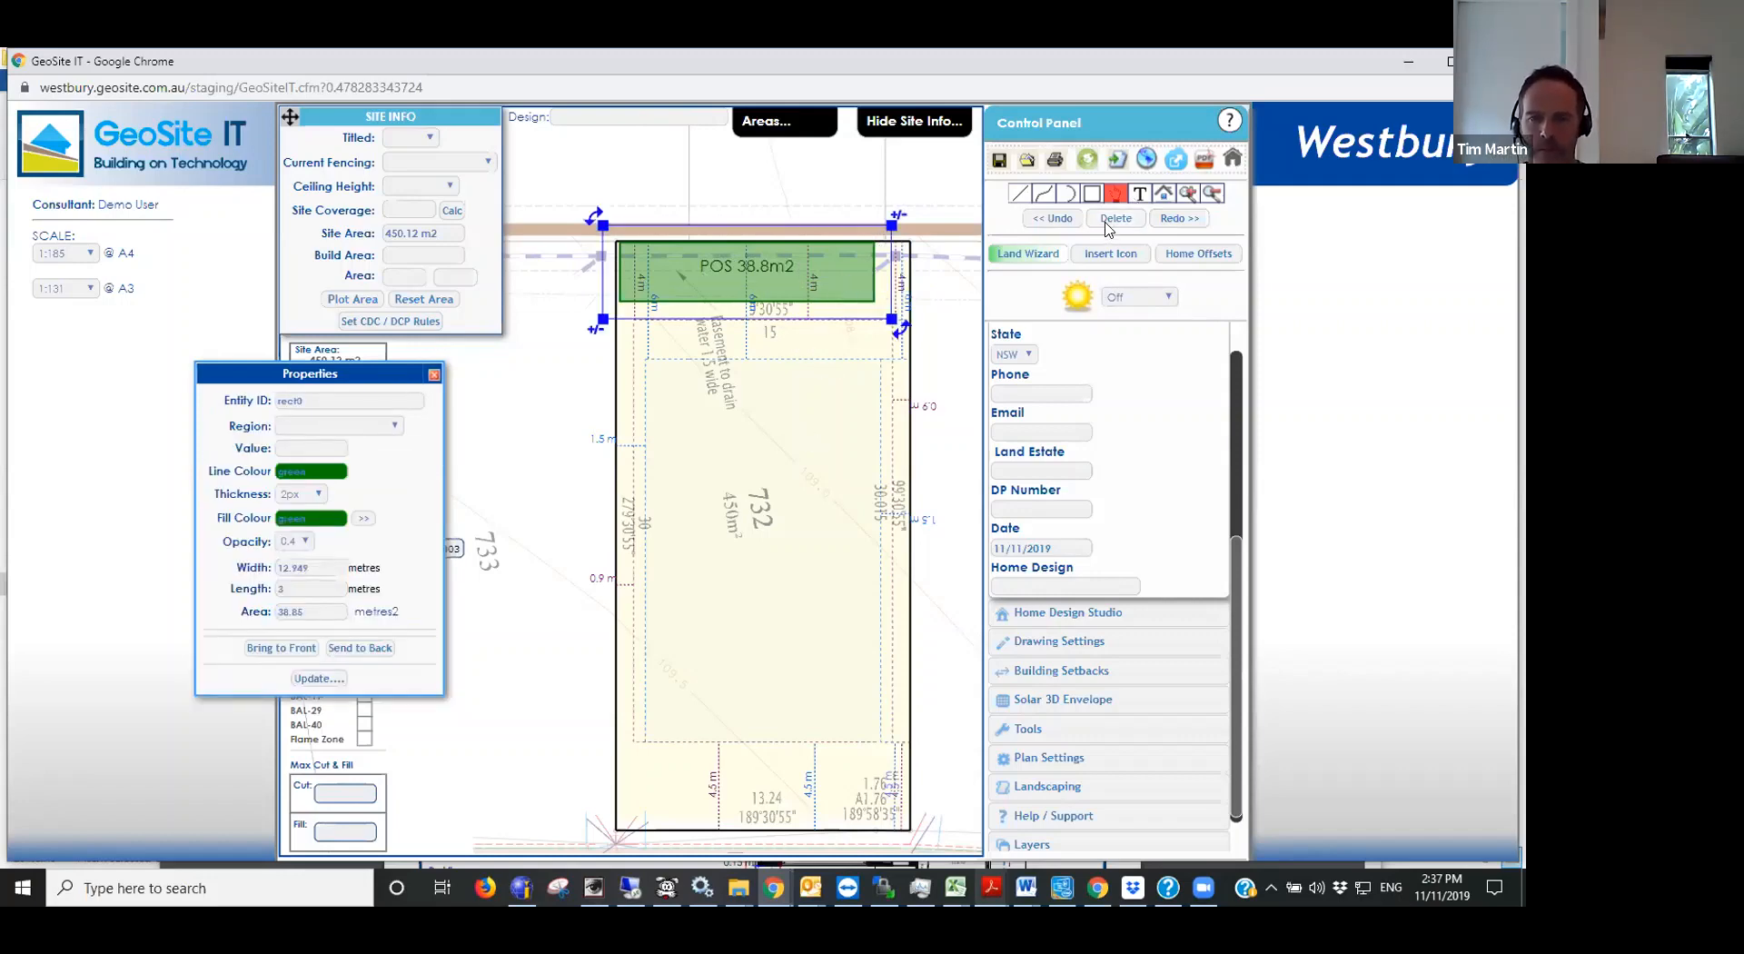
{"action": "left_click", "coordinate": [1111, 220]}
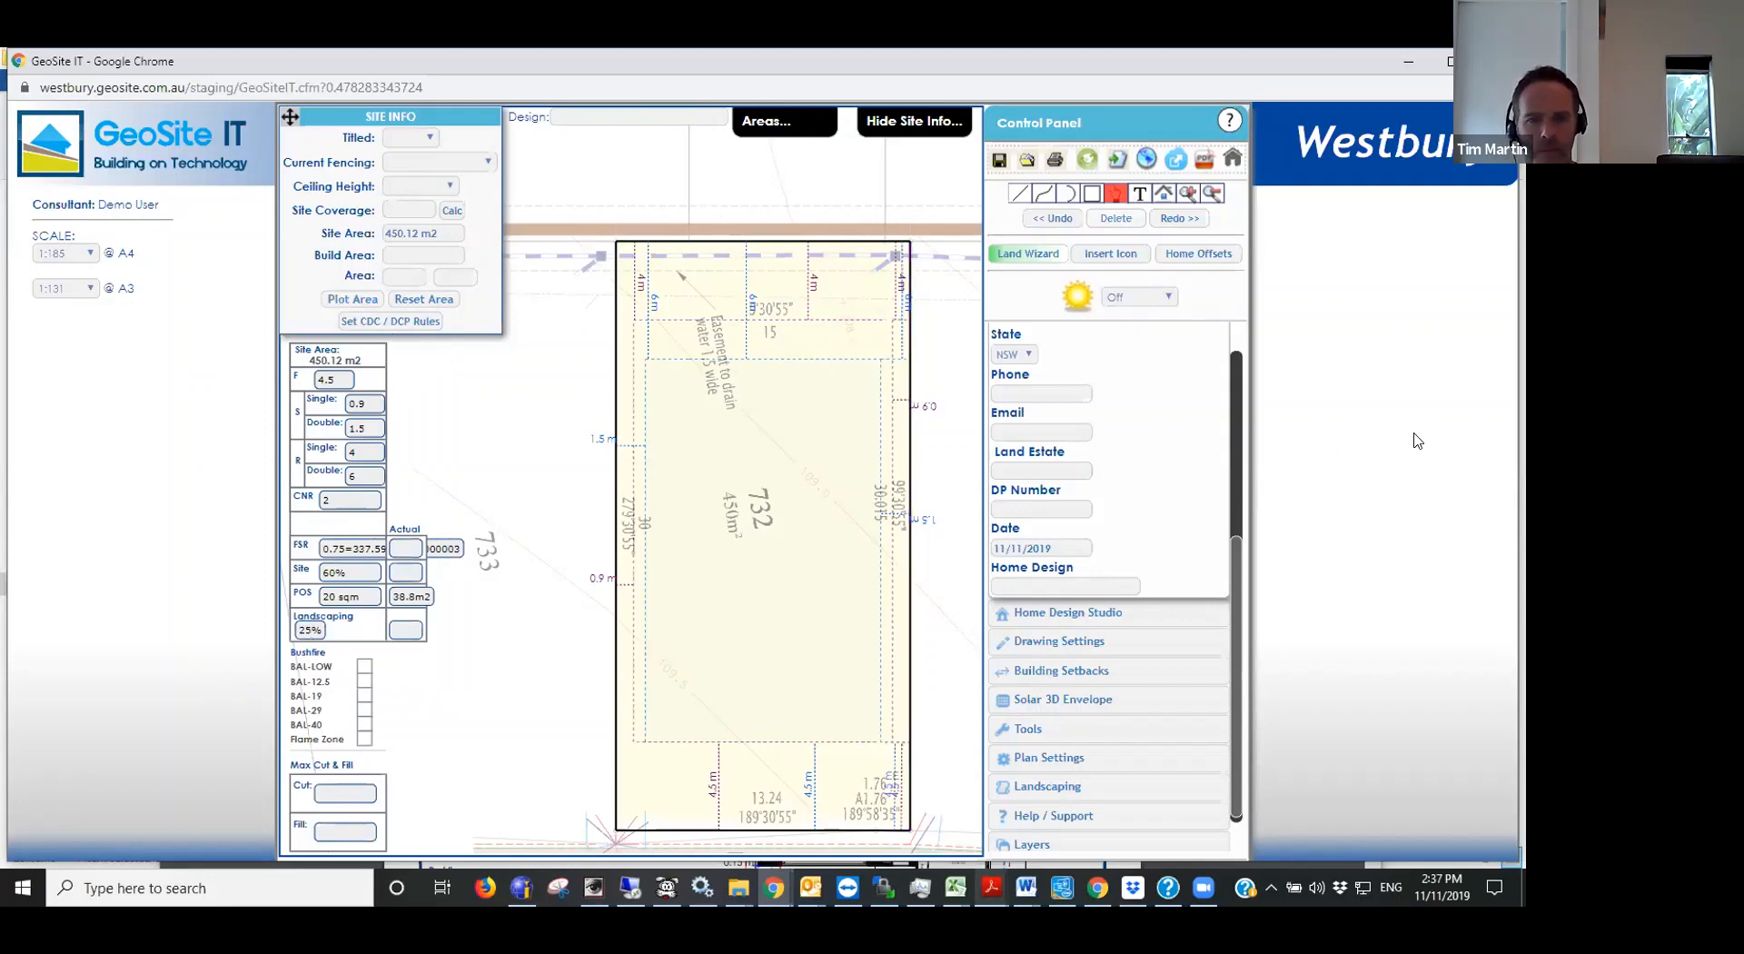
- Place the Armstrong - 2 home design from the Home Design Studio on lot 732
{"action": "scroll", "coordinate": [1237, 375], "scroll_direction": "up", "scroll_amount": 4}
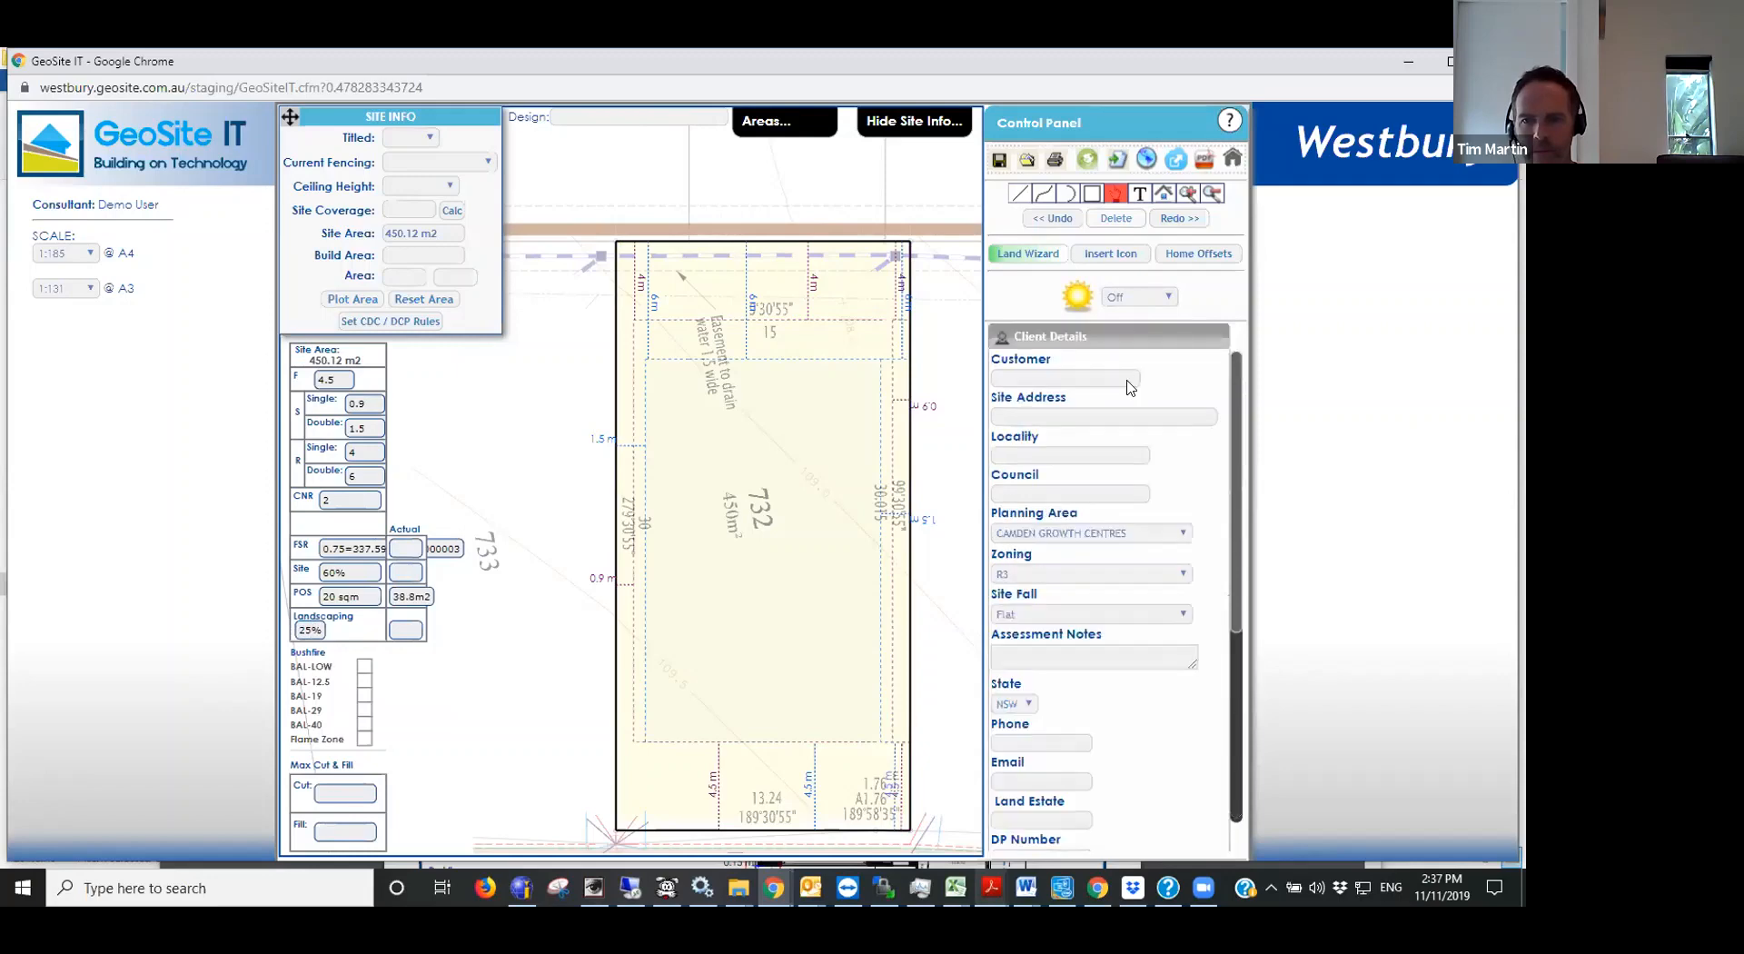
{"action": "left_click", "coordinate": [1086, 337]}
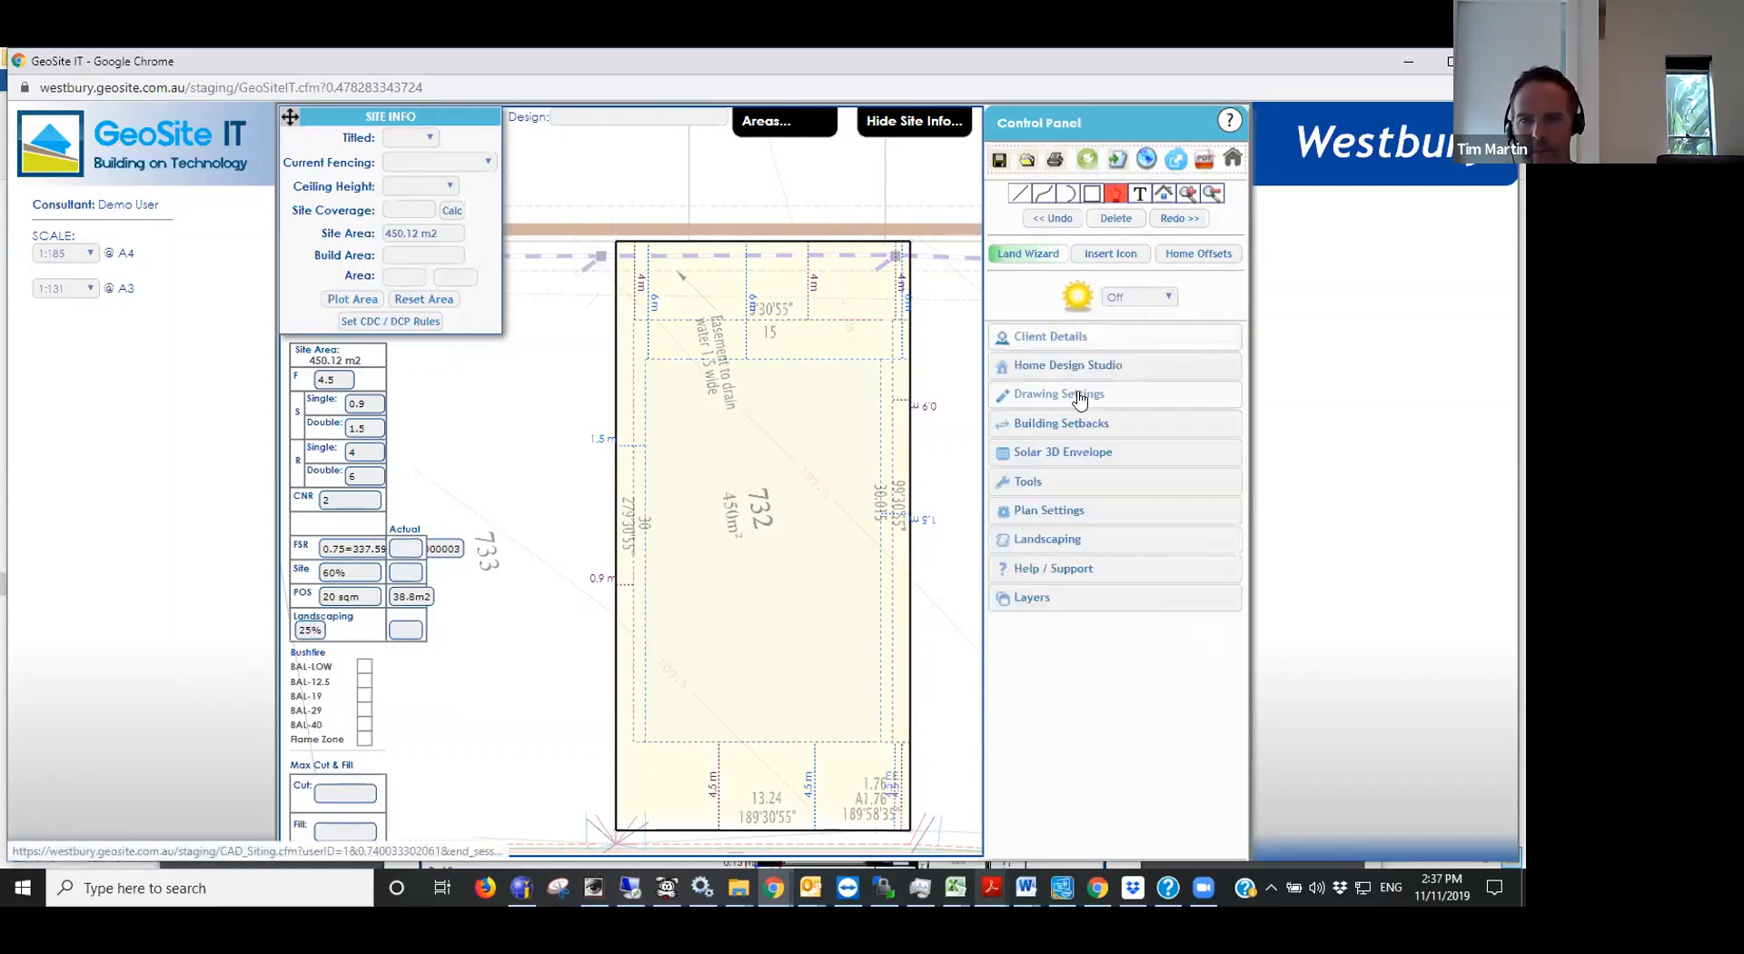
{"action": "left_click", "coordinate": [1098, 365]}
{"action": "left_click", "coordinate": [1147, 421]}
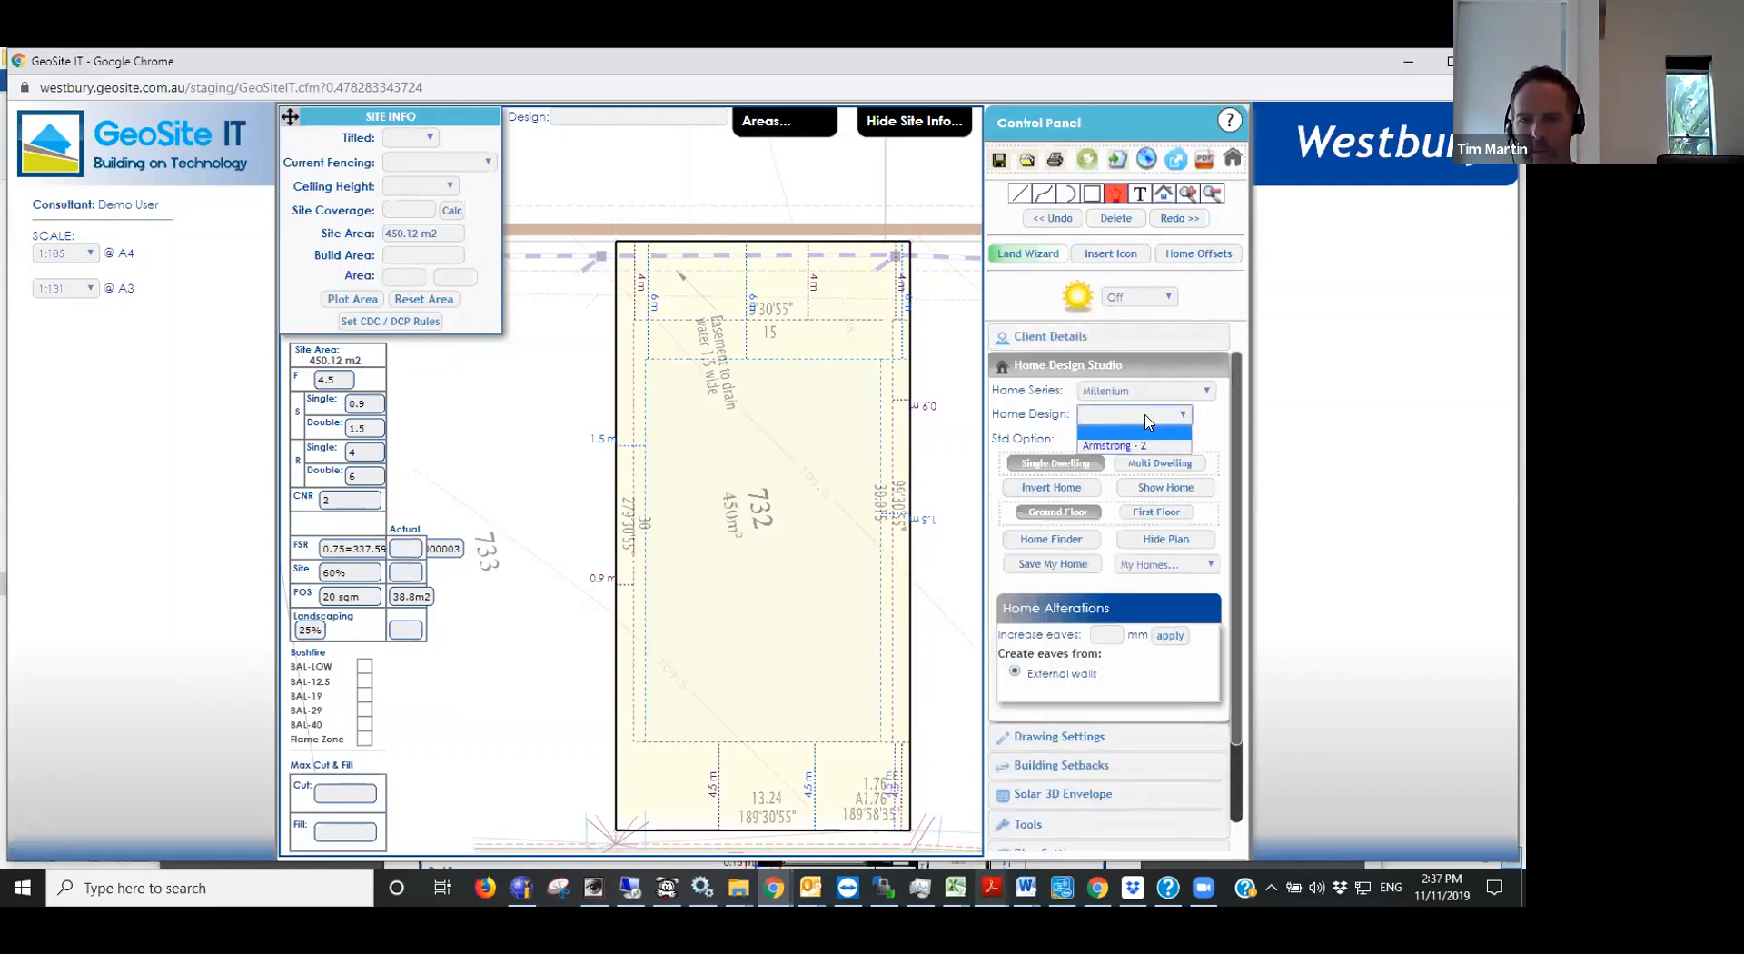
{"action": "left_click", "coordinate": [1142, 443]}
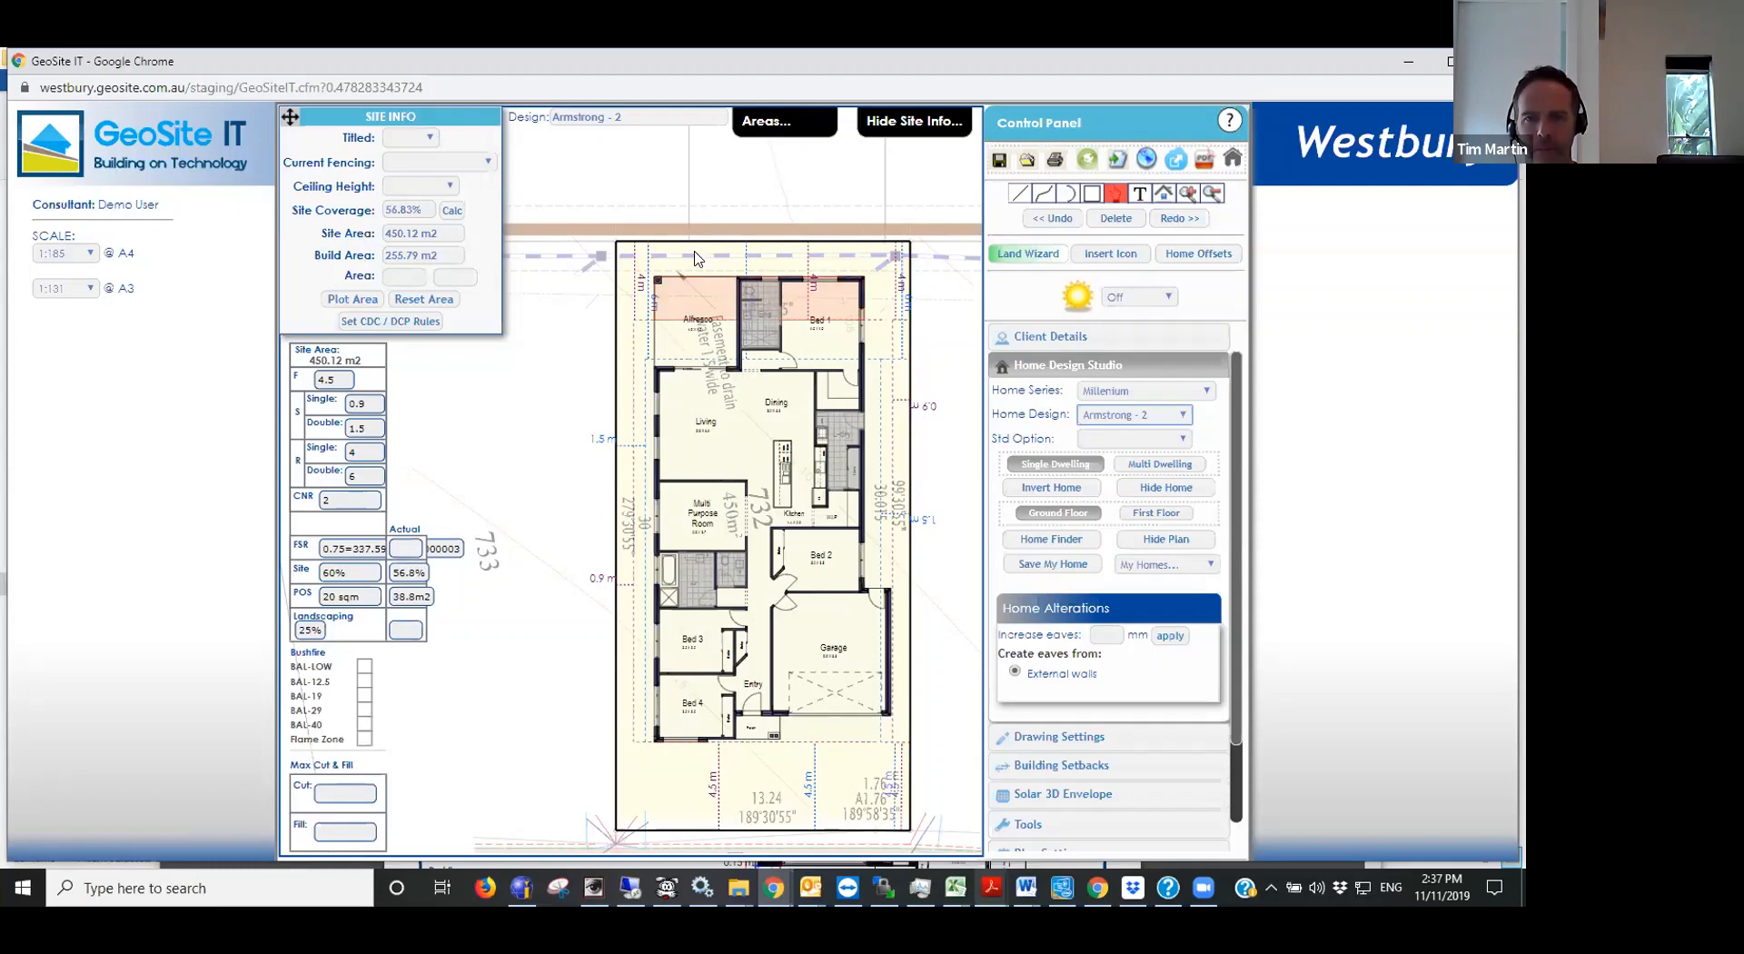
- Plot the open area behind the house and along its right side down to the garage, and check its share of the site
{"action": "left_click", "coordinate": [348, 301]}
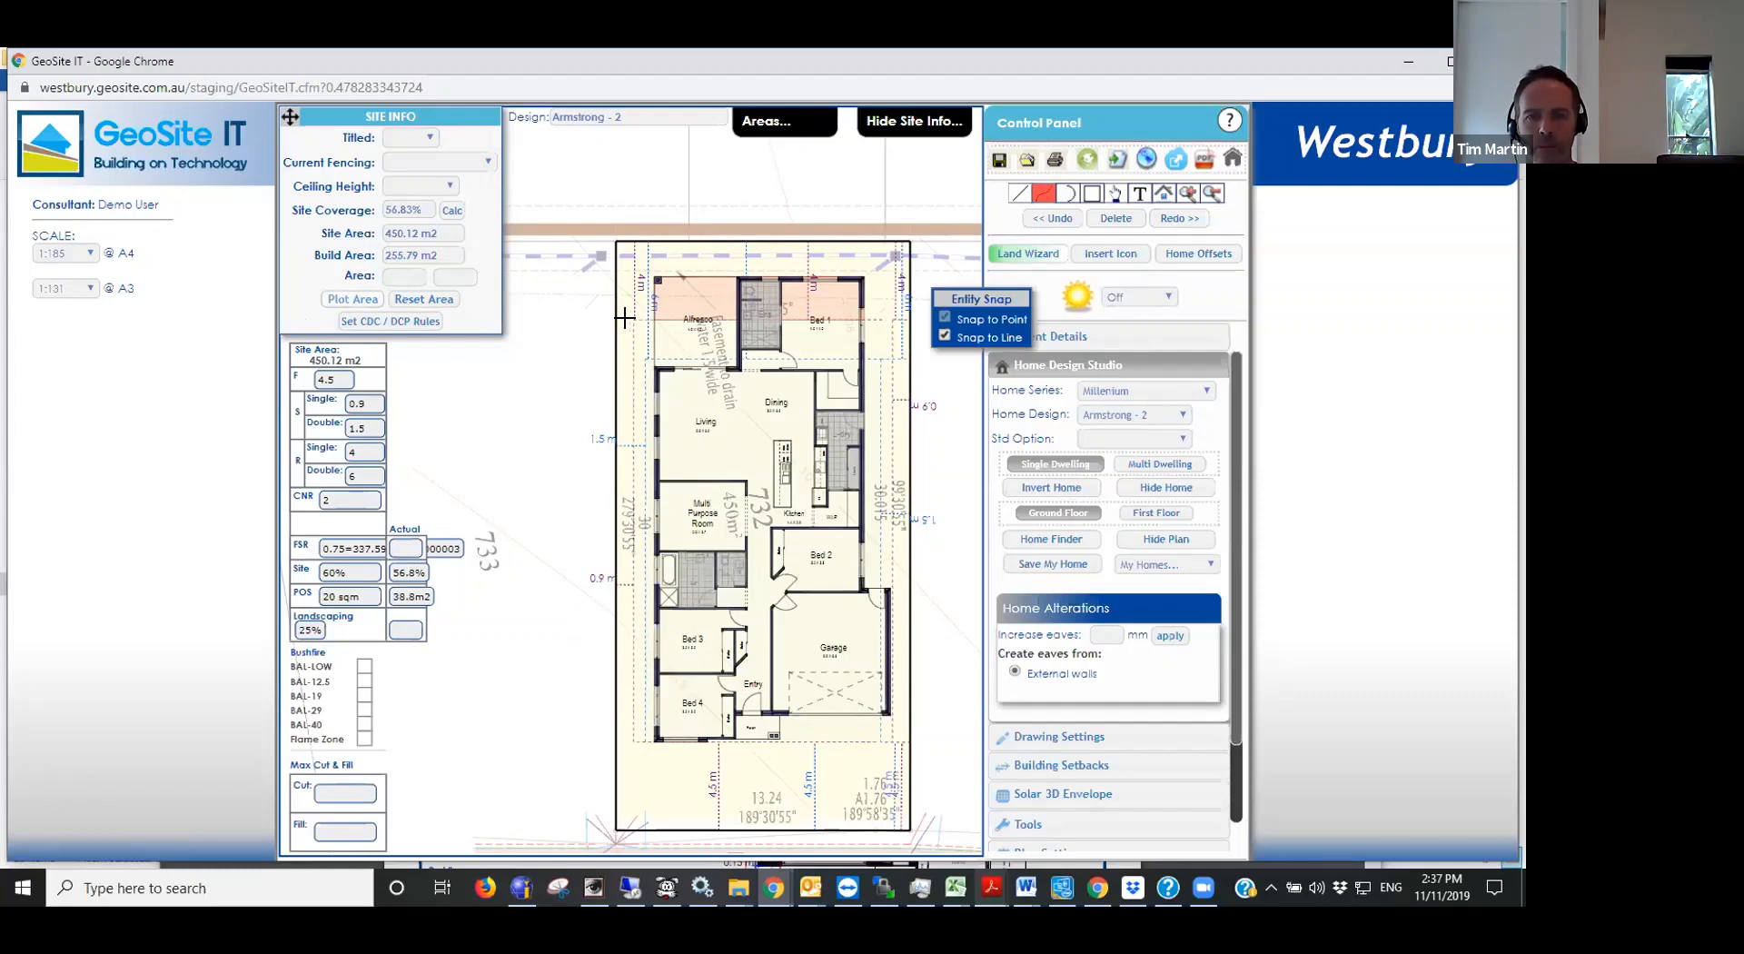
{"action": "left_click", "coordinate": [634, 319]}
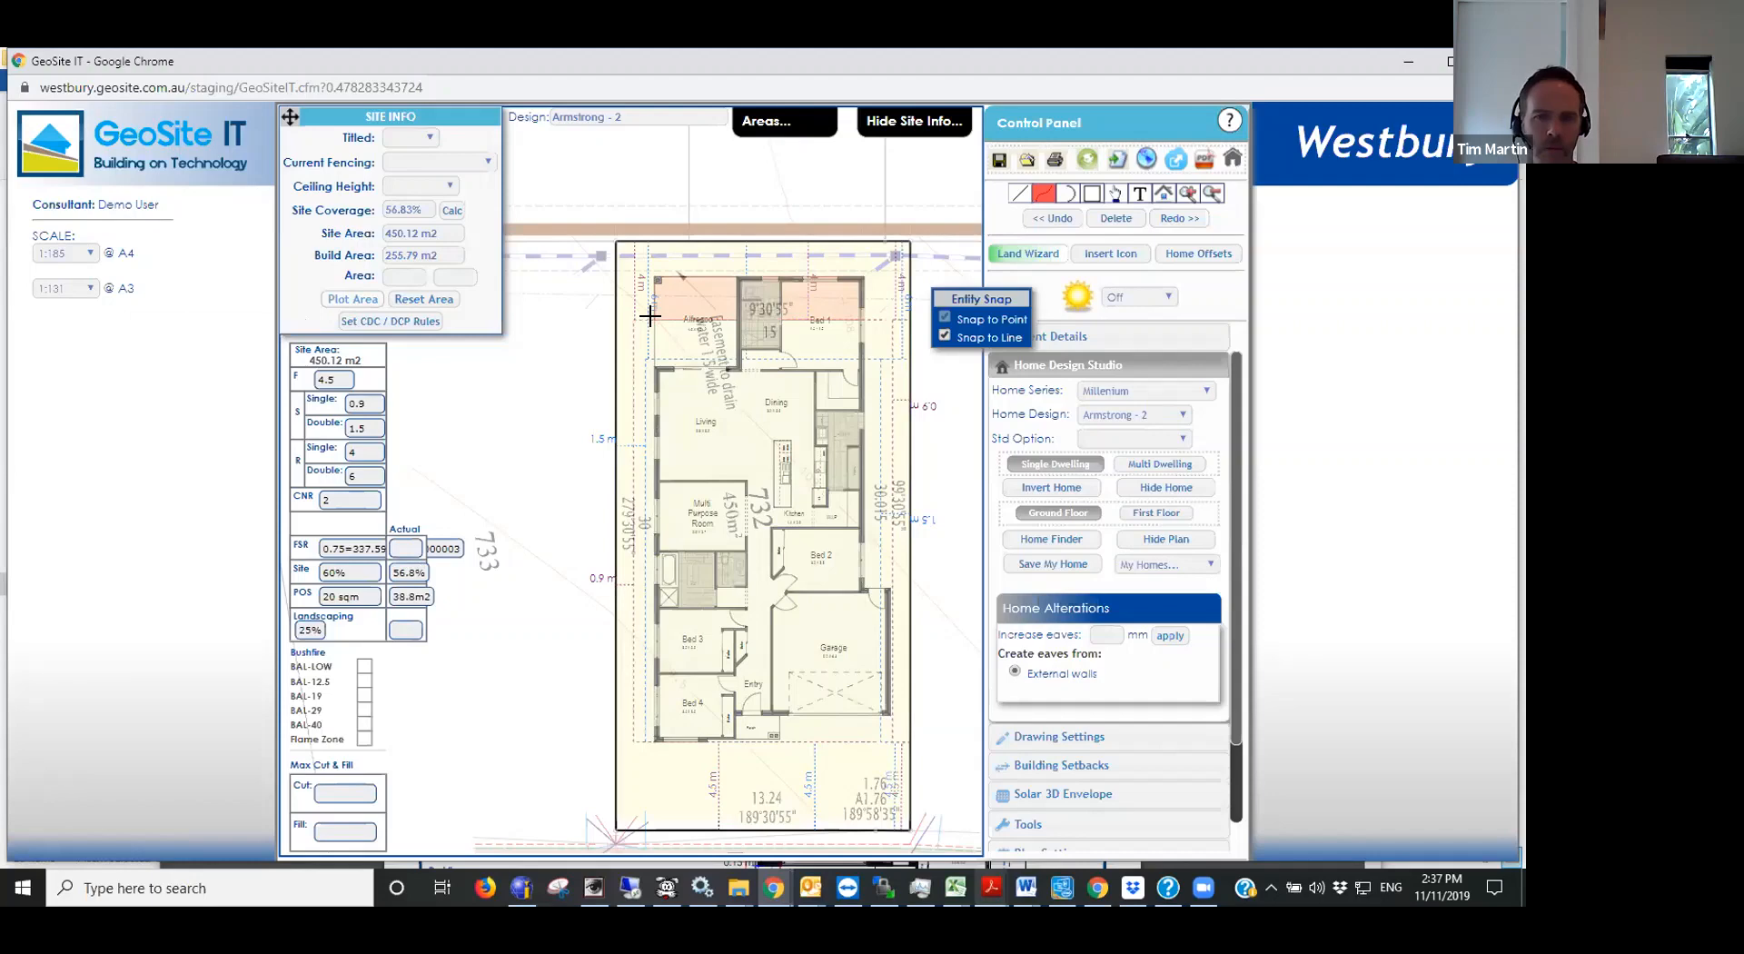
{"action": "left_click", "coordinate": [611, 318]}
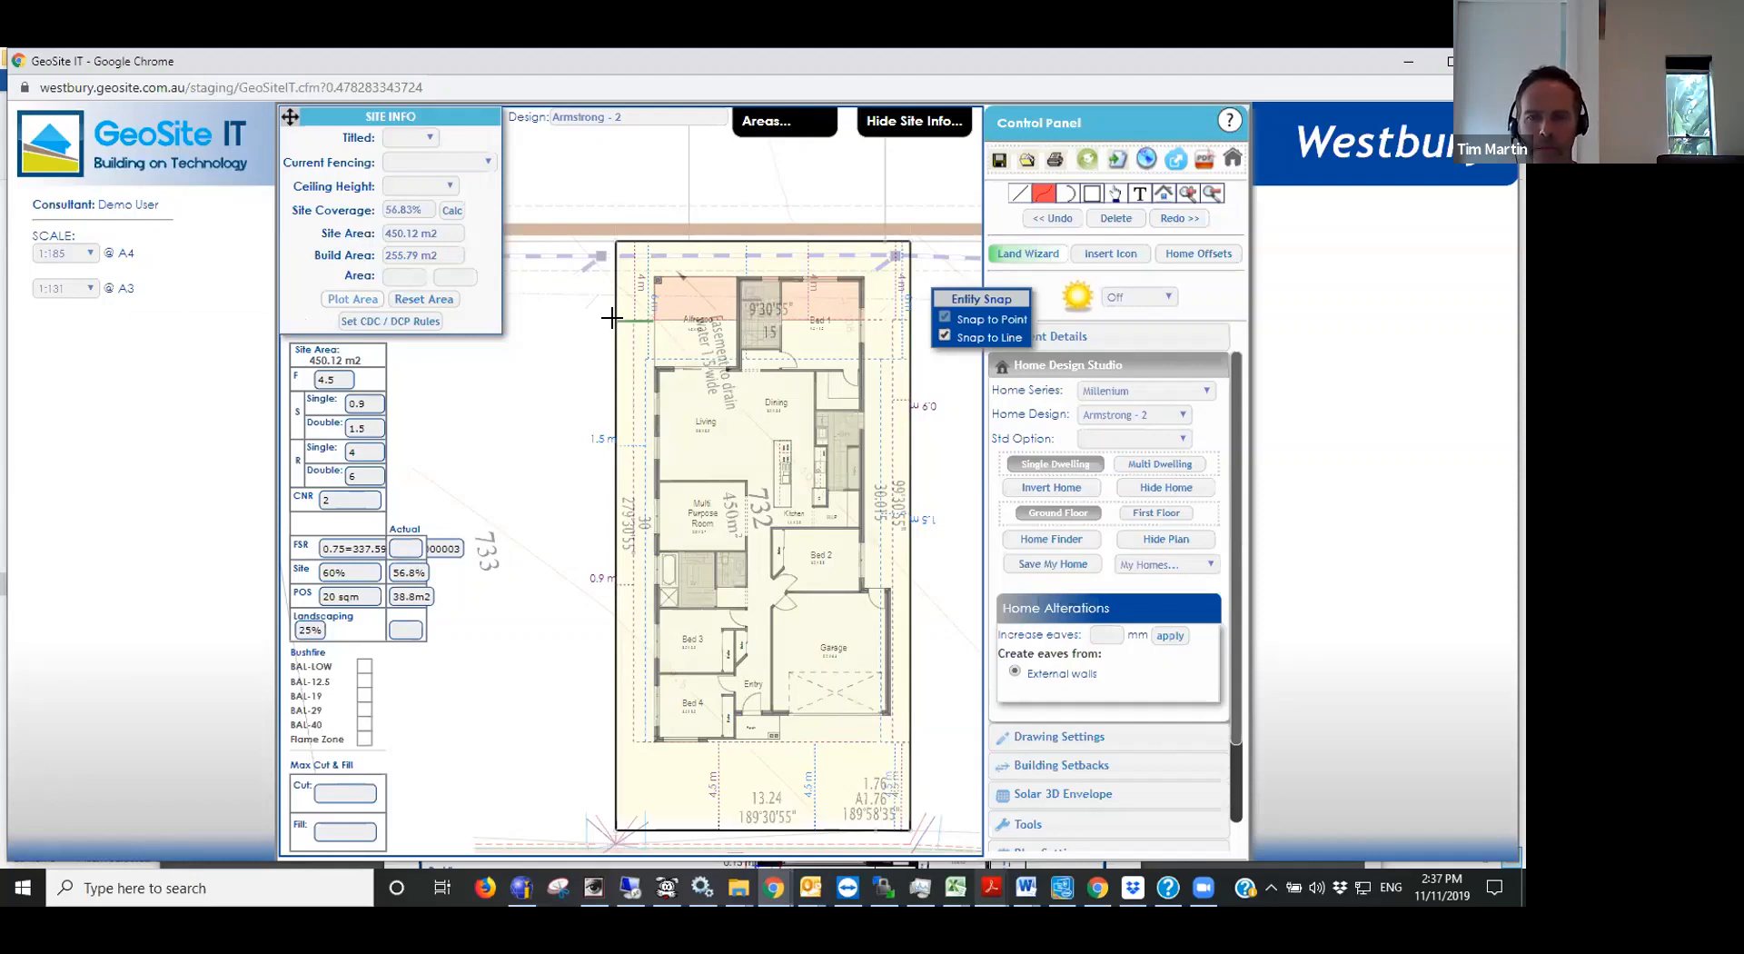
{"action": "left_click", "coordinate": [614, 239]}
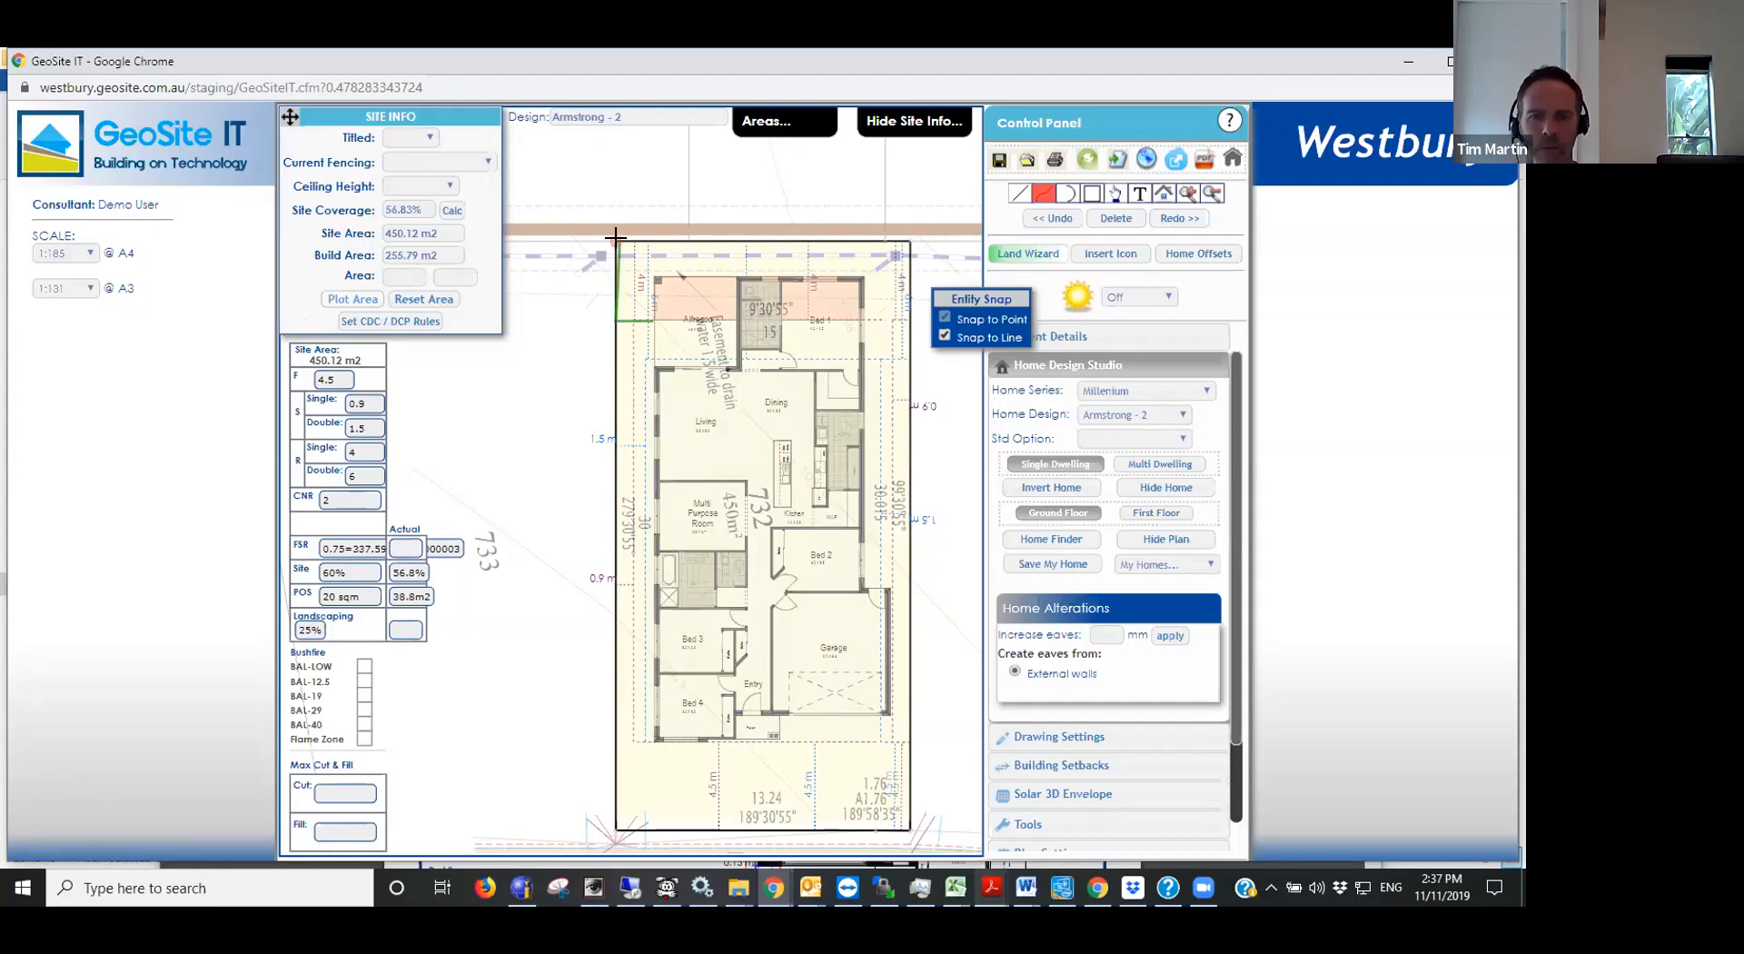
{"action": "left_click", "coordinate": [901, 241]}
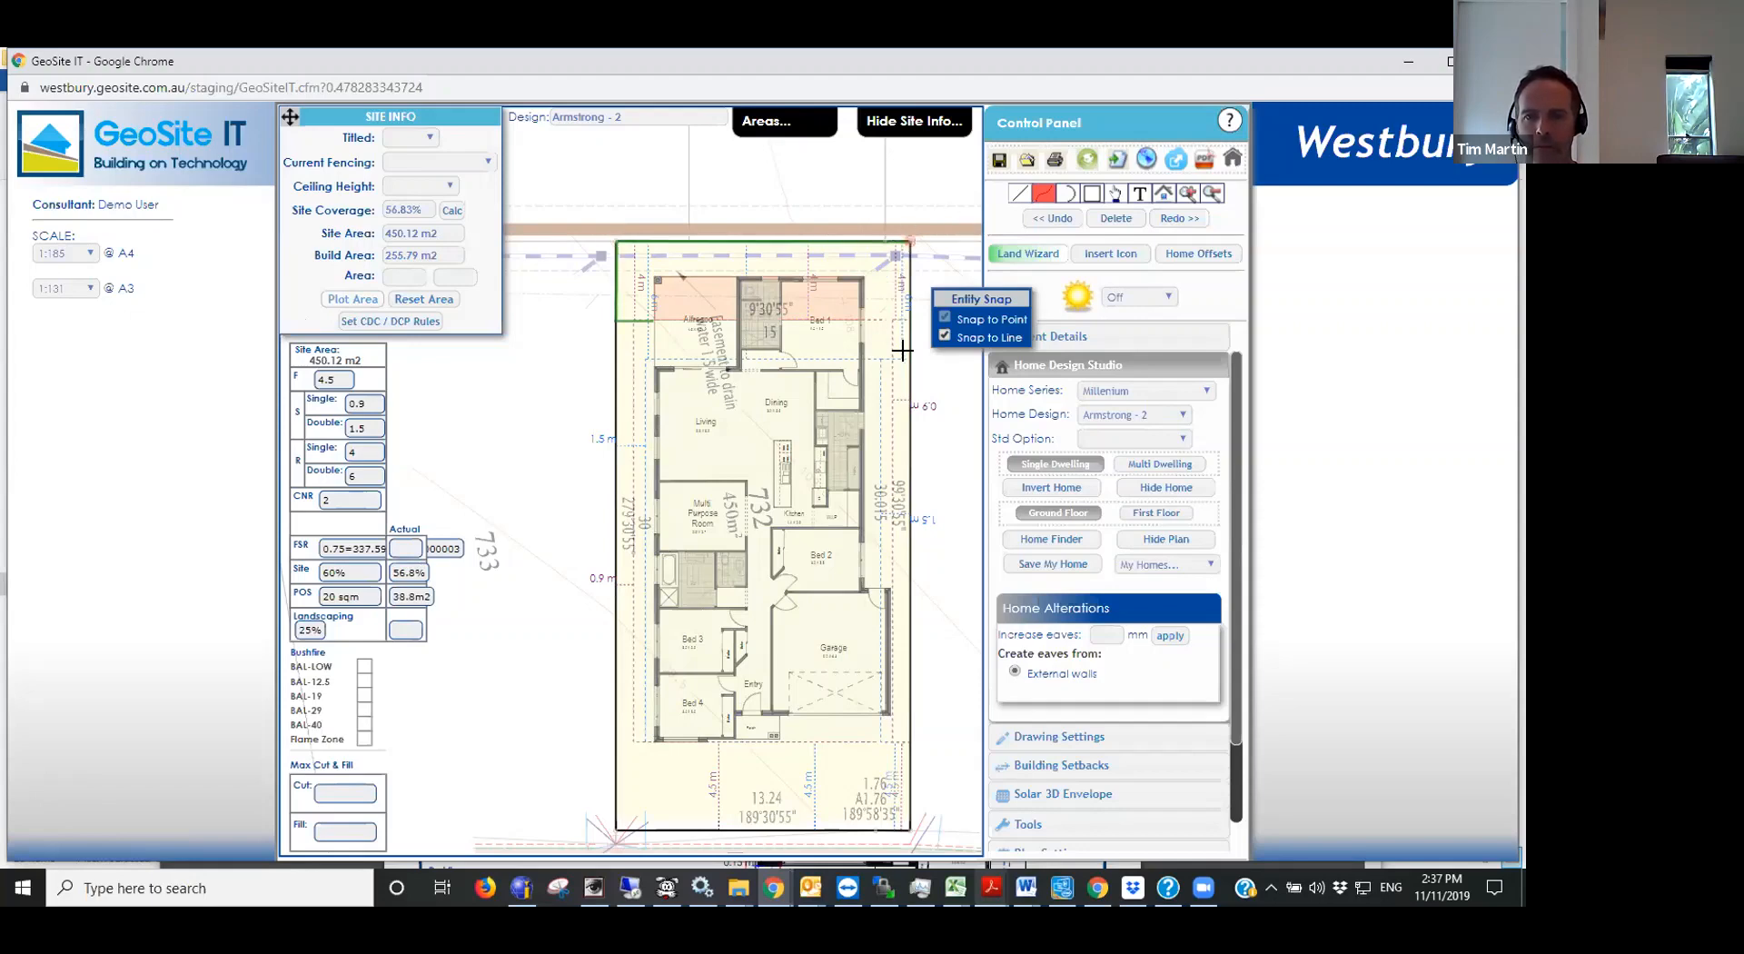
{"action": "left_click", "coordinate": [906, 386]}
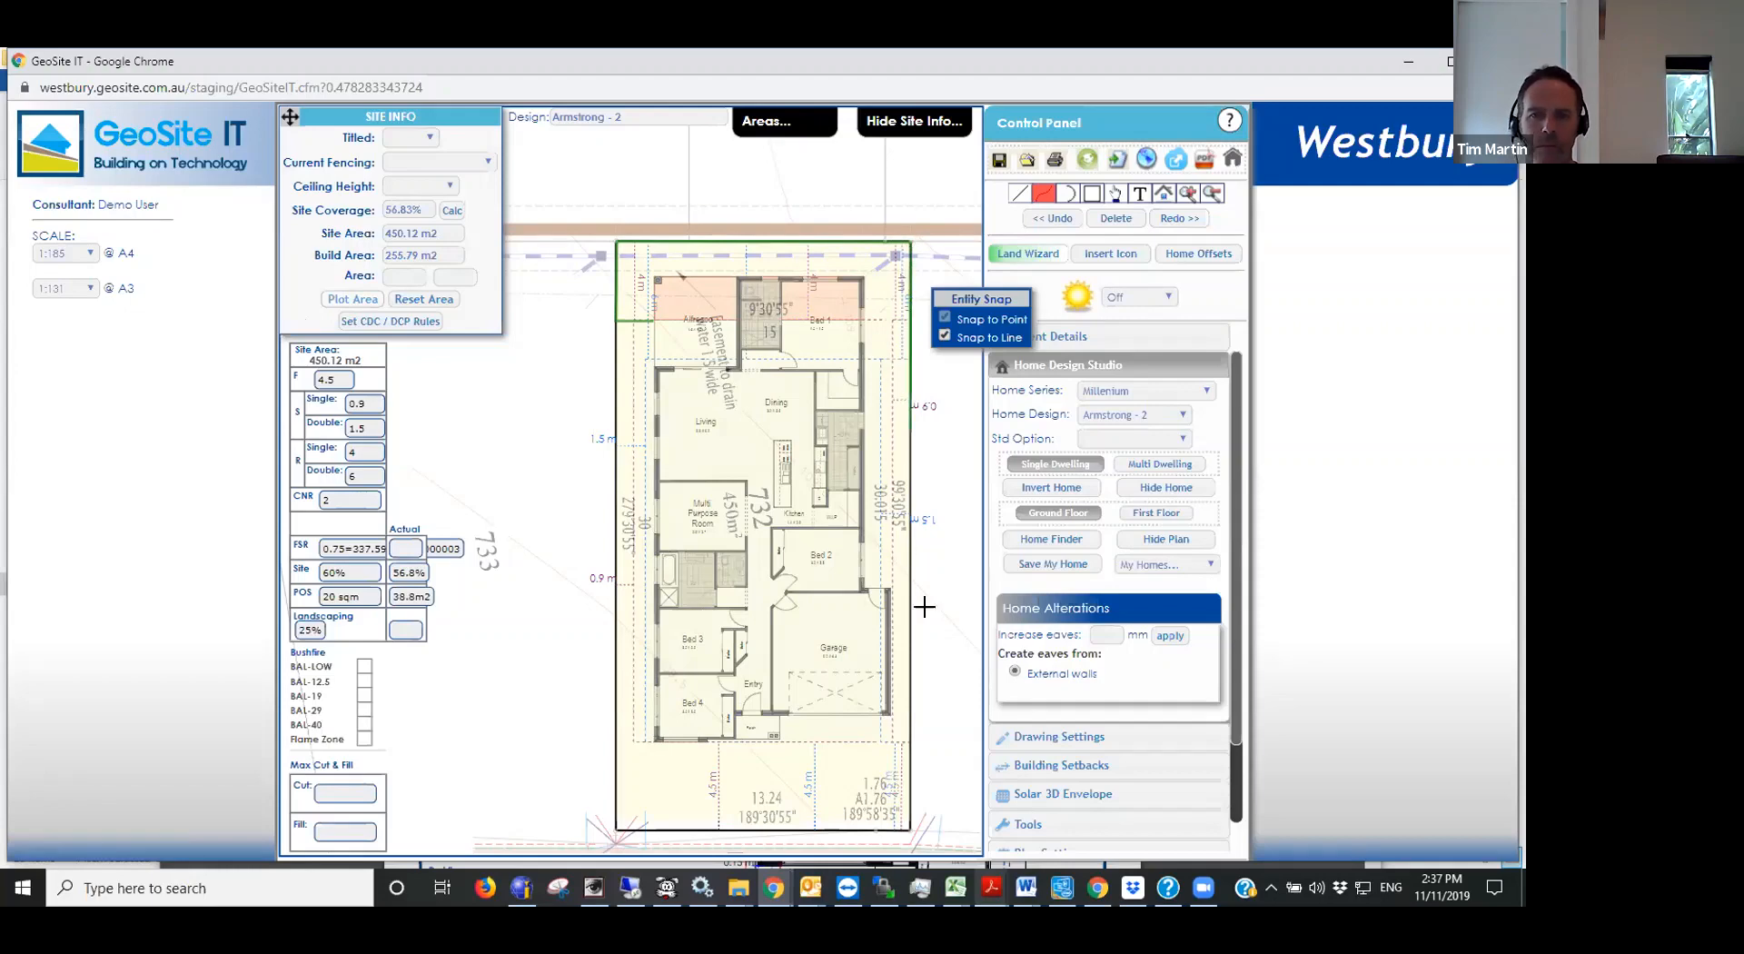
{"action": "left_click", "coordinate": [907, 584]}
{"action": "left_click", "coordinate": [909, 587]}
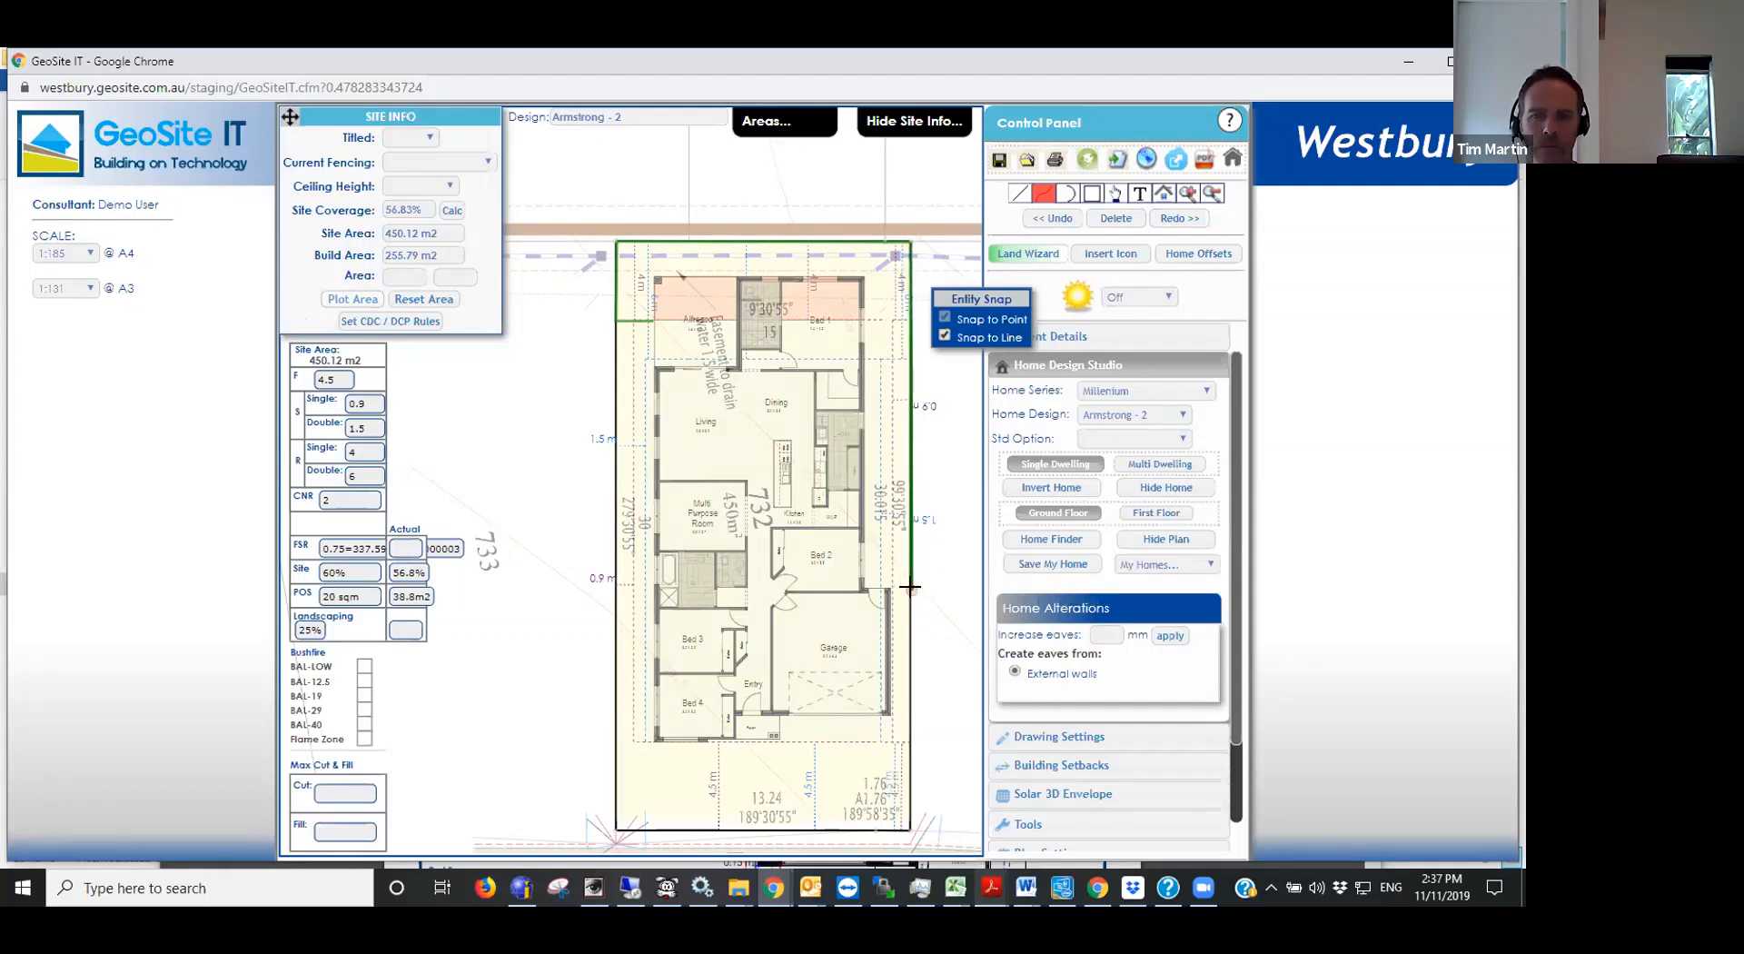
{"action": "left_click", "coordinate": [861, 586]}
{"action": "left_click", "coordinate": [861, 275]}
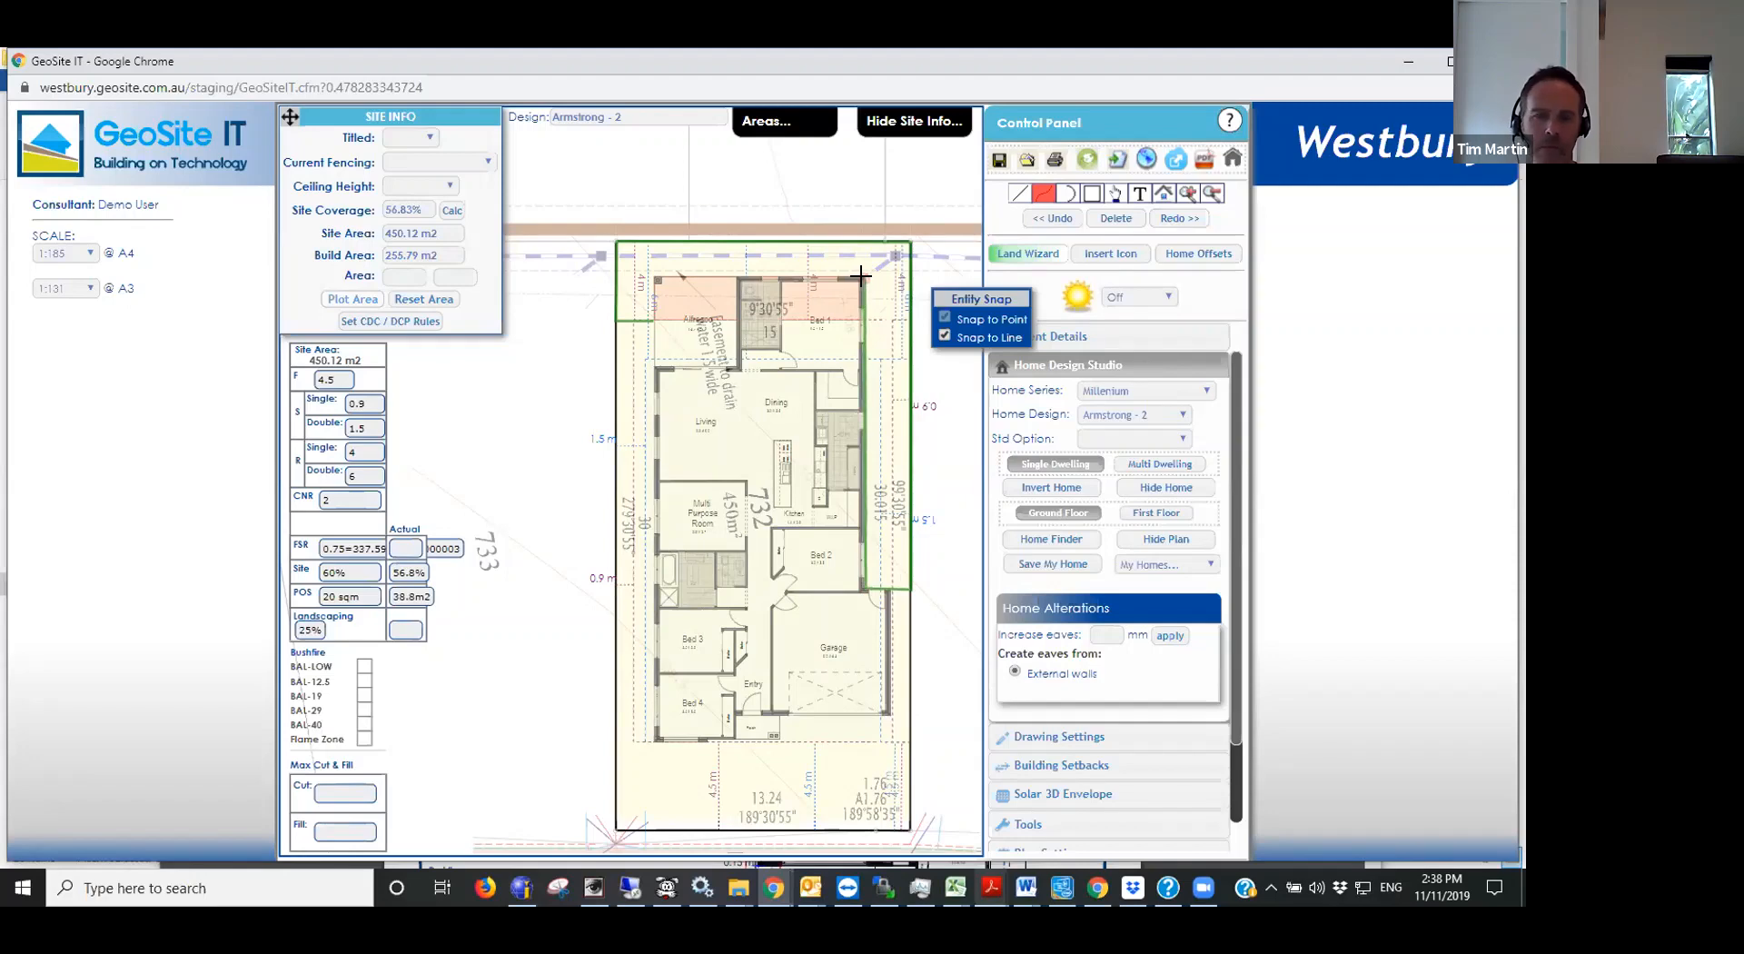
{"action": "left_click", "coordinate": [654, 276]}
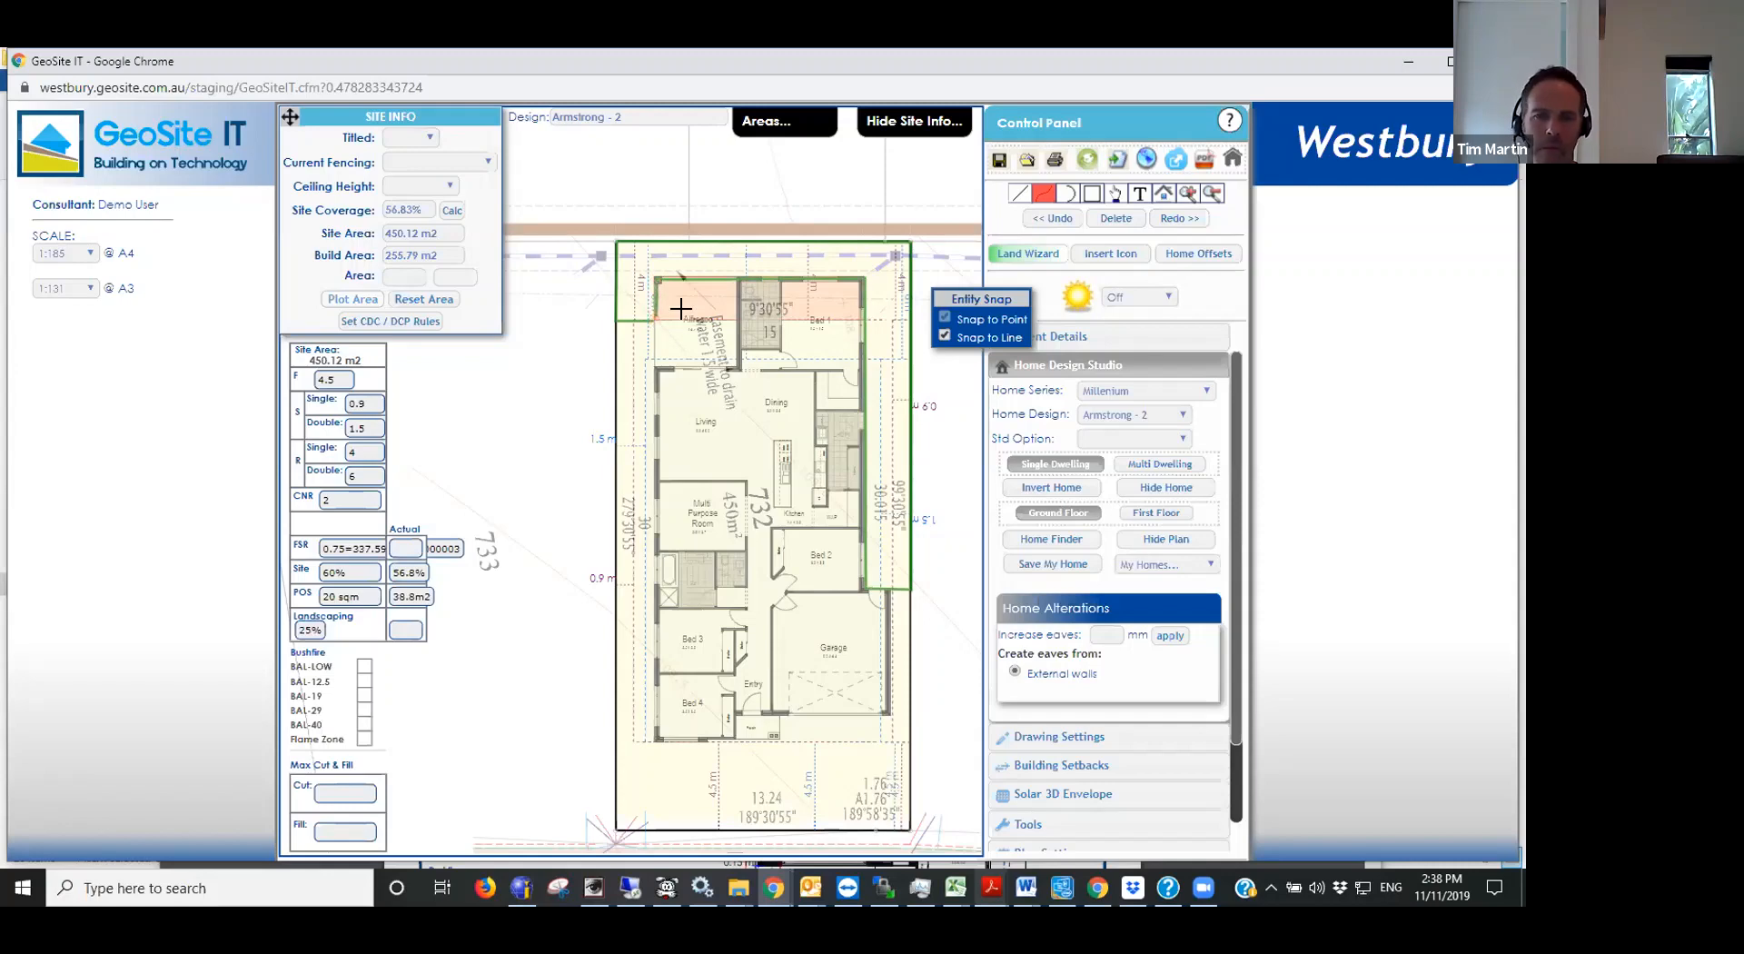
{"action": "left_click", "coordinate": [655, 333]}
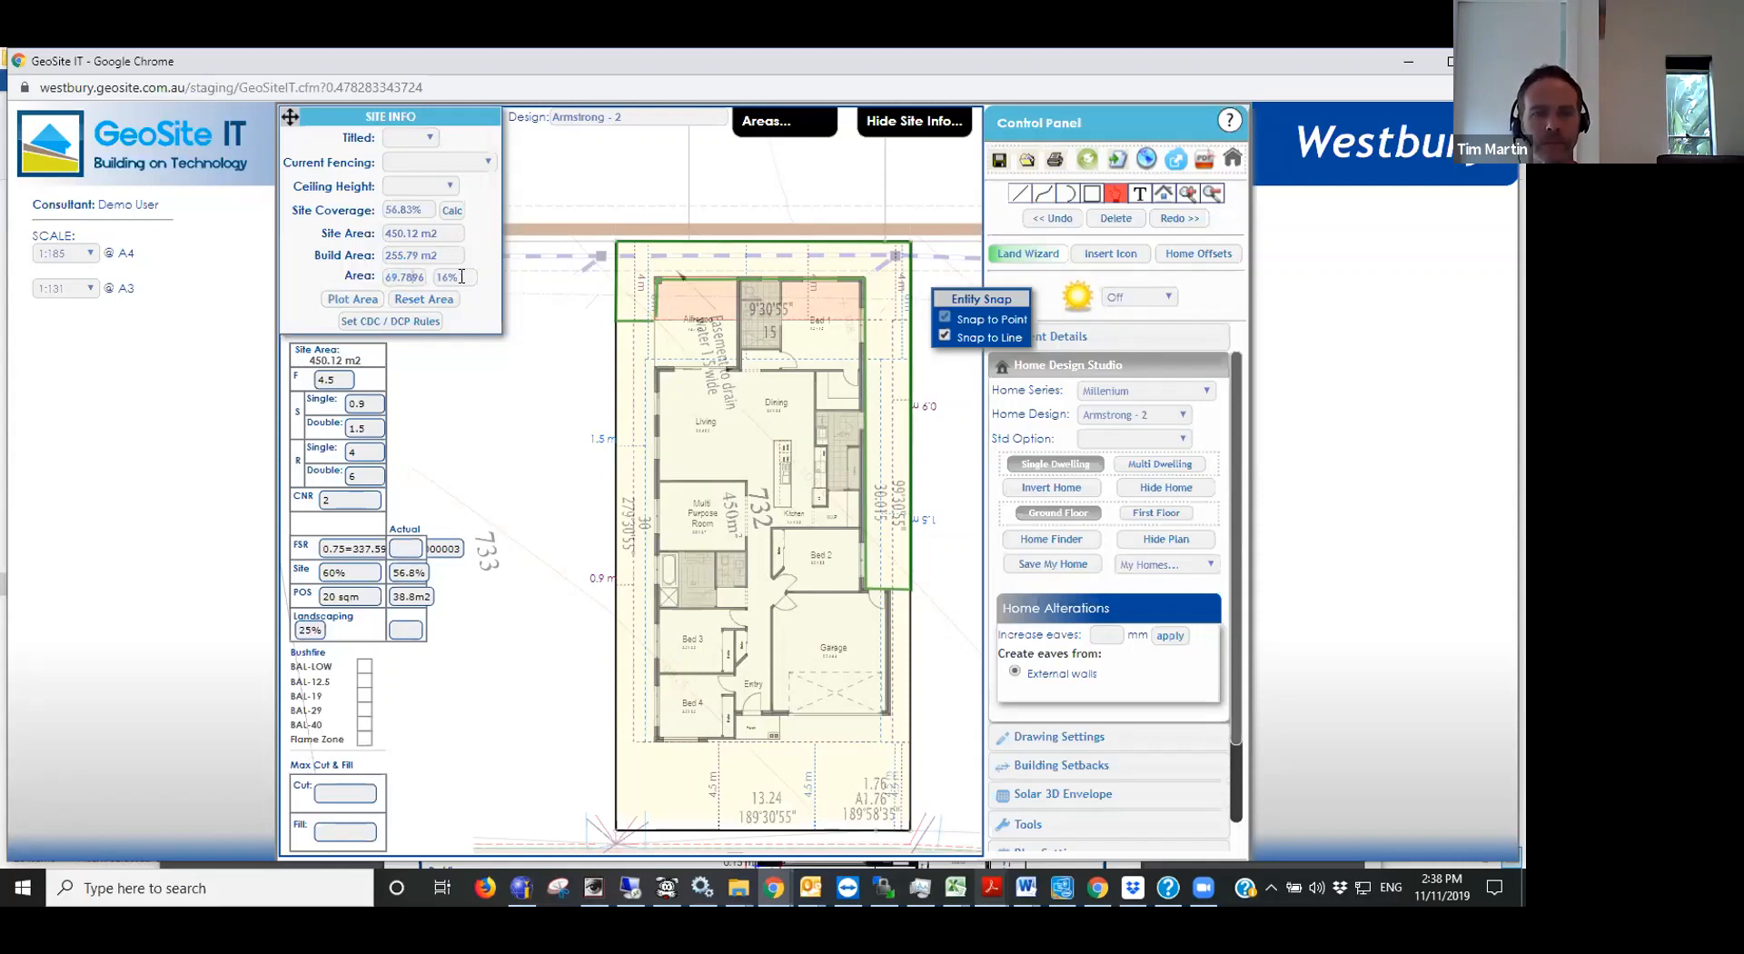
{"action": "left_click_drag", "start_coordinate": [461, 276], "coordinate": [407, 272]}
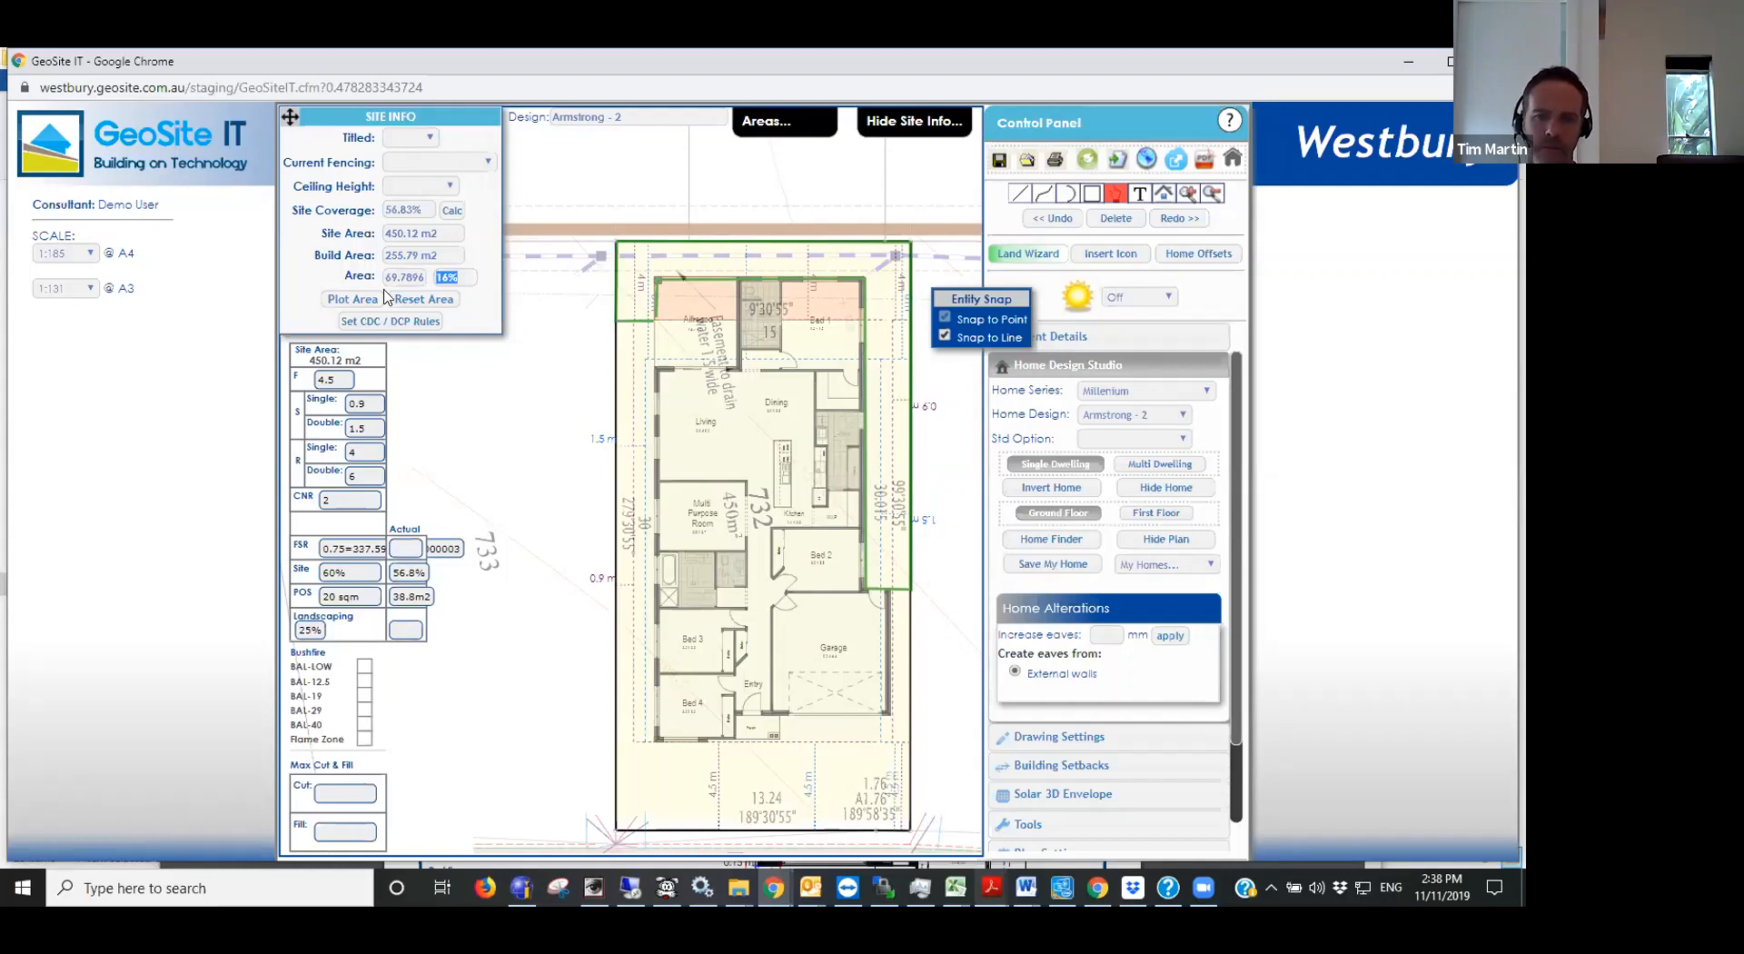
- Plot the front yard area between the left boundary and the driveway, from the front of the house to the street boundary
{"action": "left_click", "coordinate": [352, 298]}
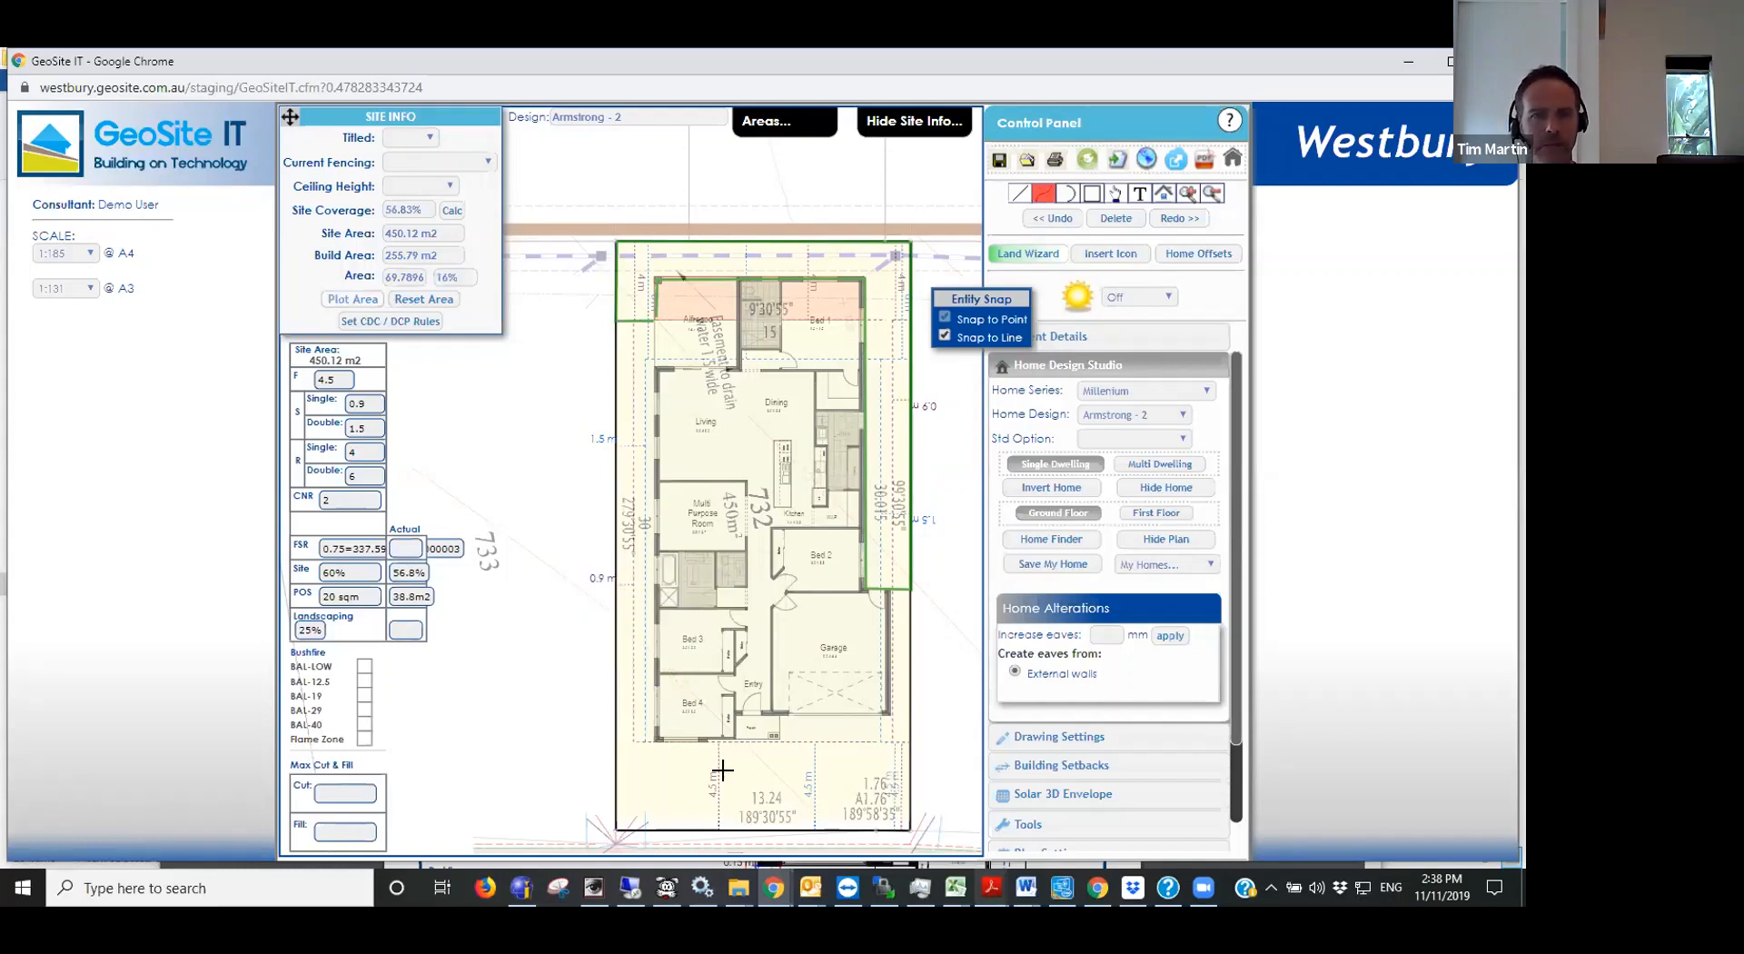
{"action": "left_click", "coordinate": [612, 740]}
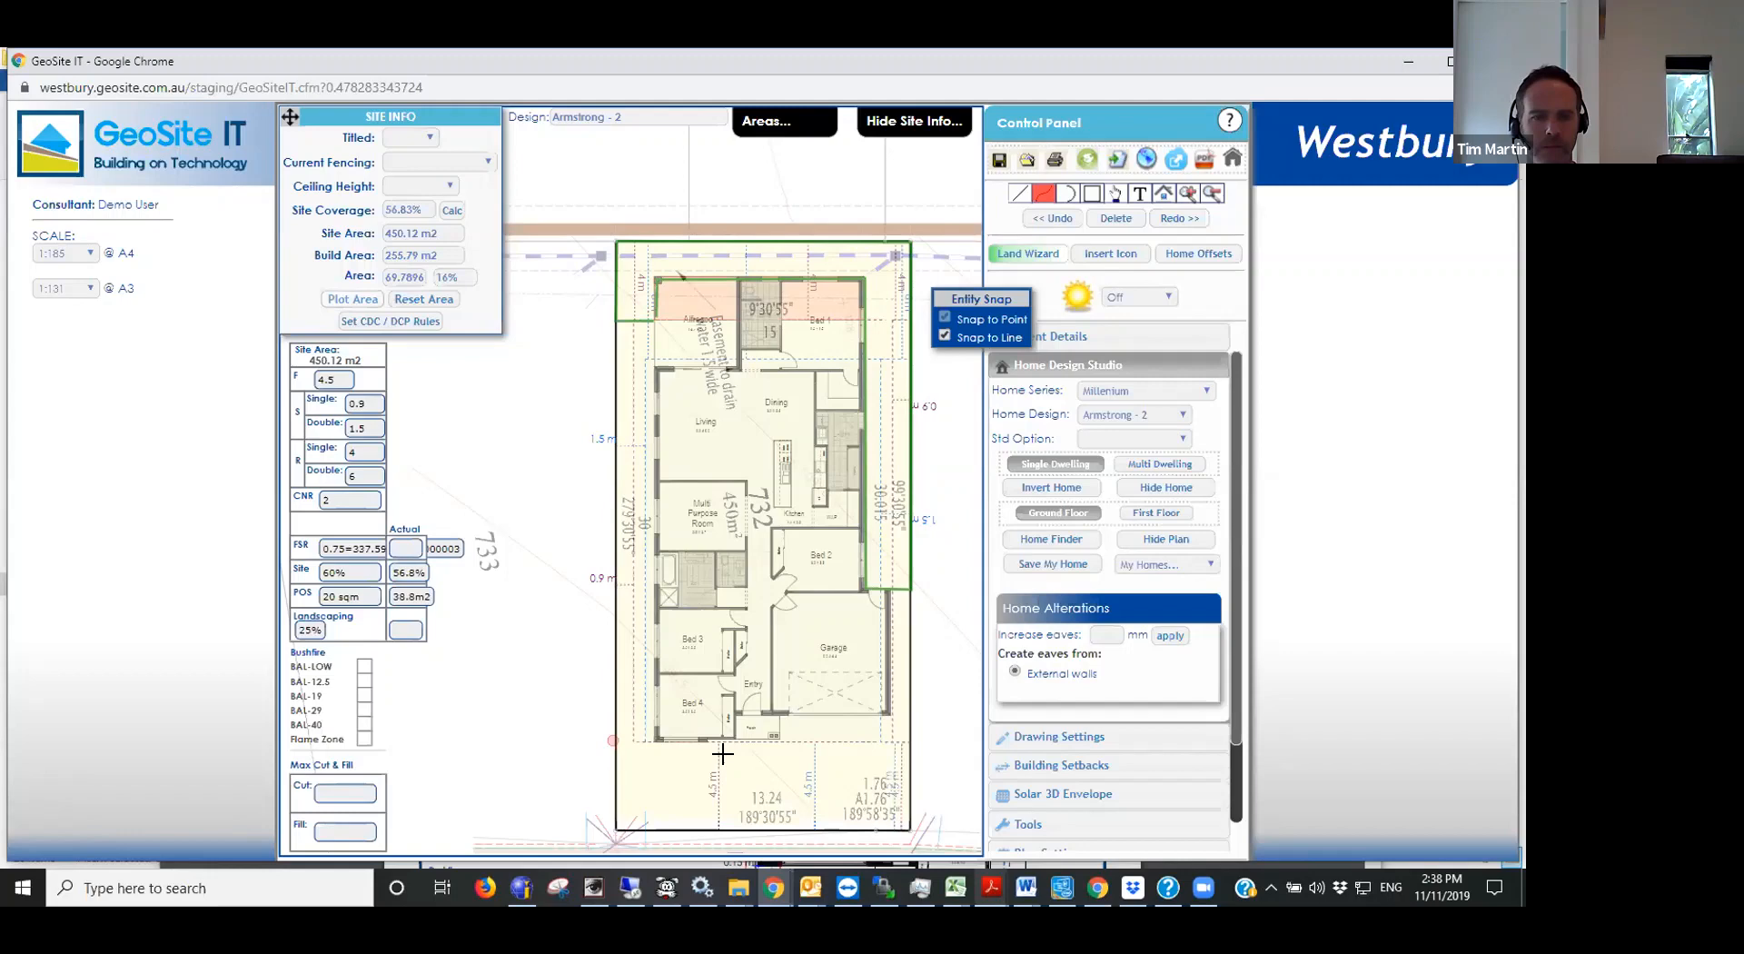
{"action": "left_click", "coordinate": [778, 738]}
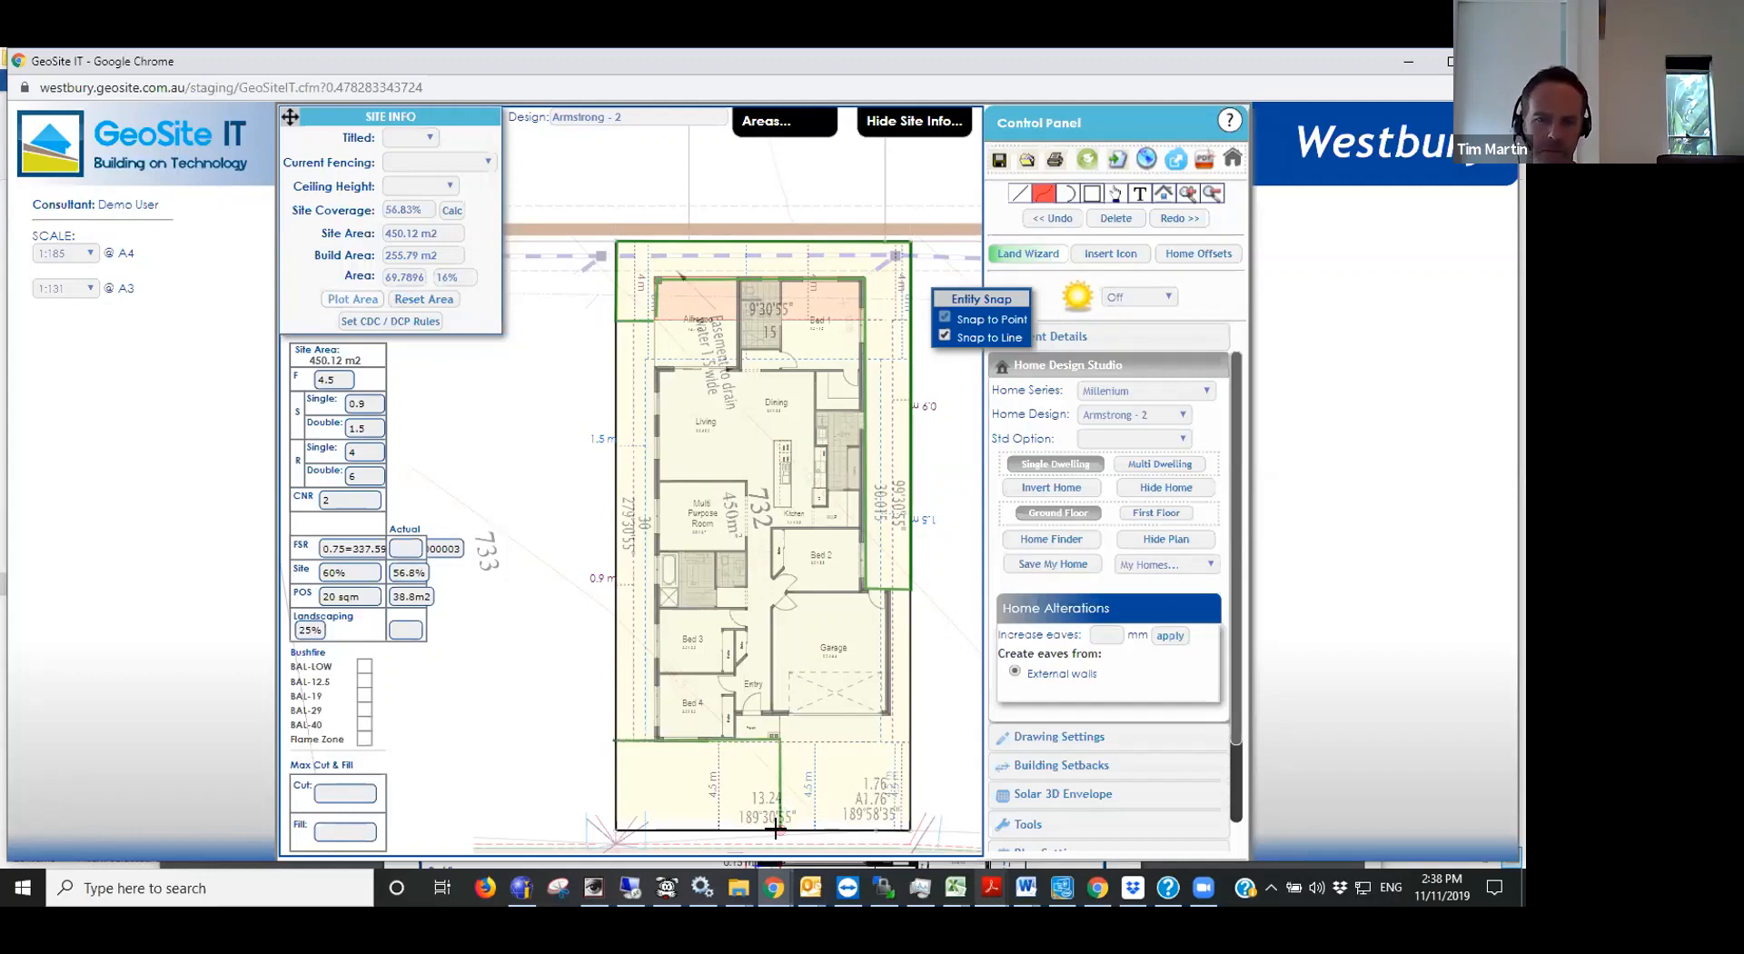
{"action": "left_click", "coordinate": [779, 828]}
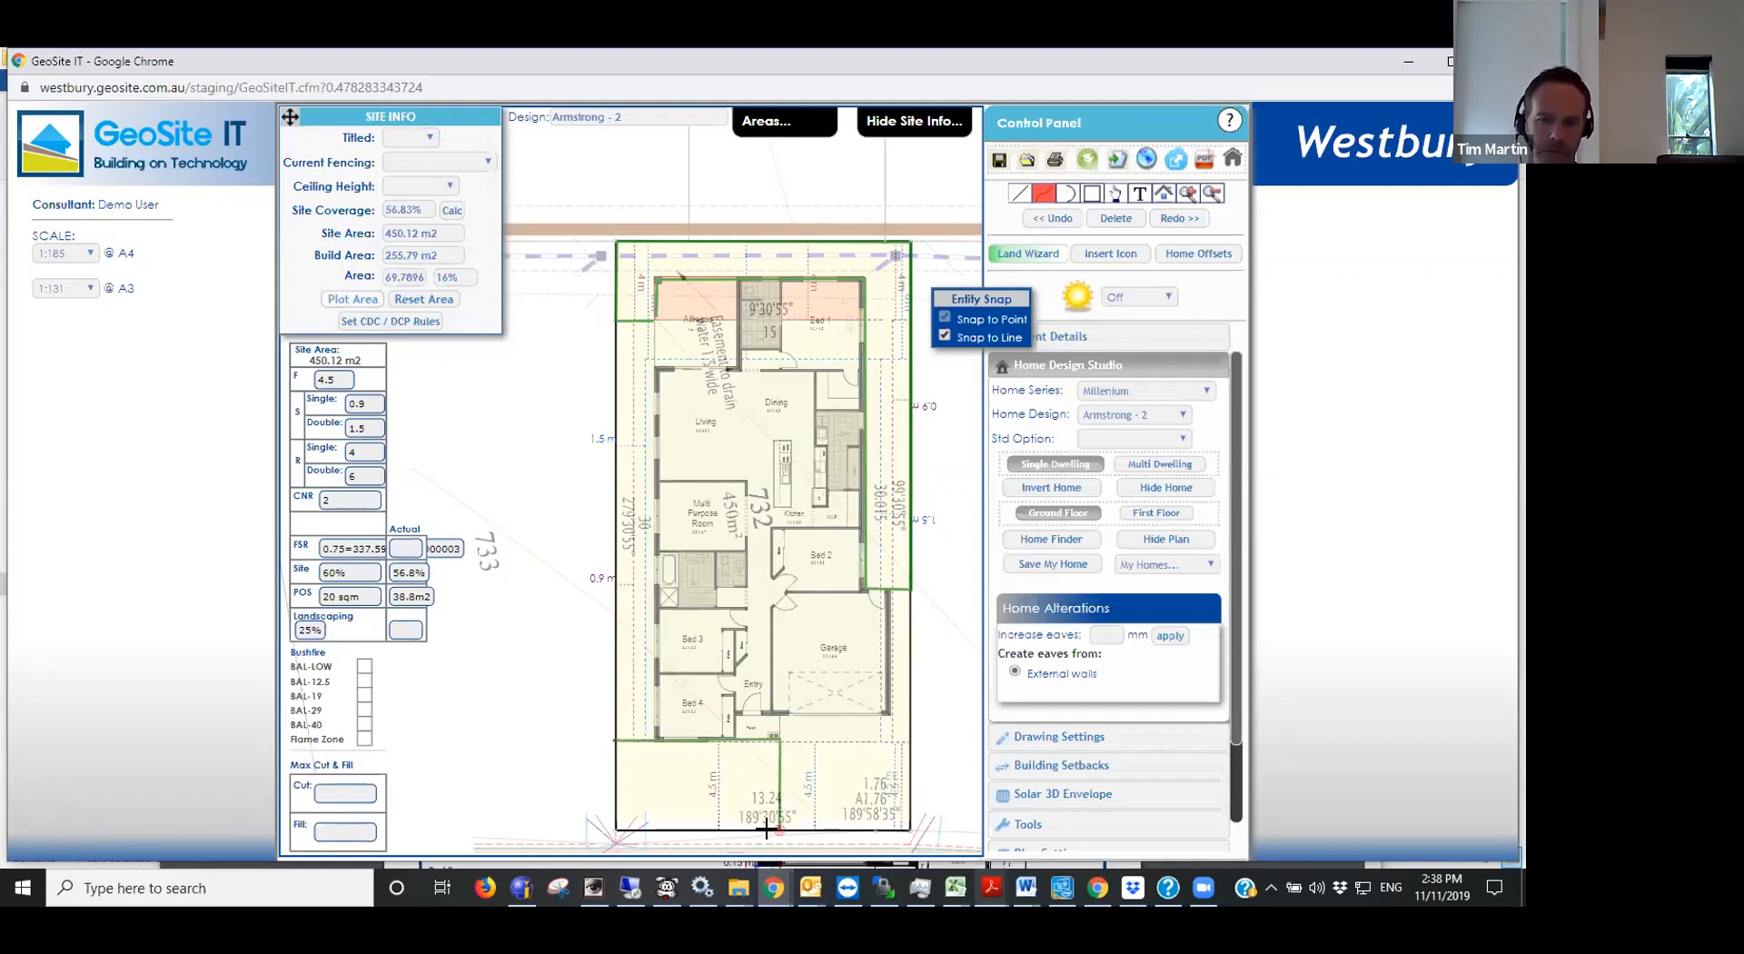
{"action": "left_click", "coordinate": [614, 828]}
{"action": "left_click", "coordinate": [608, 741]}
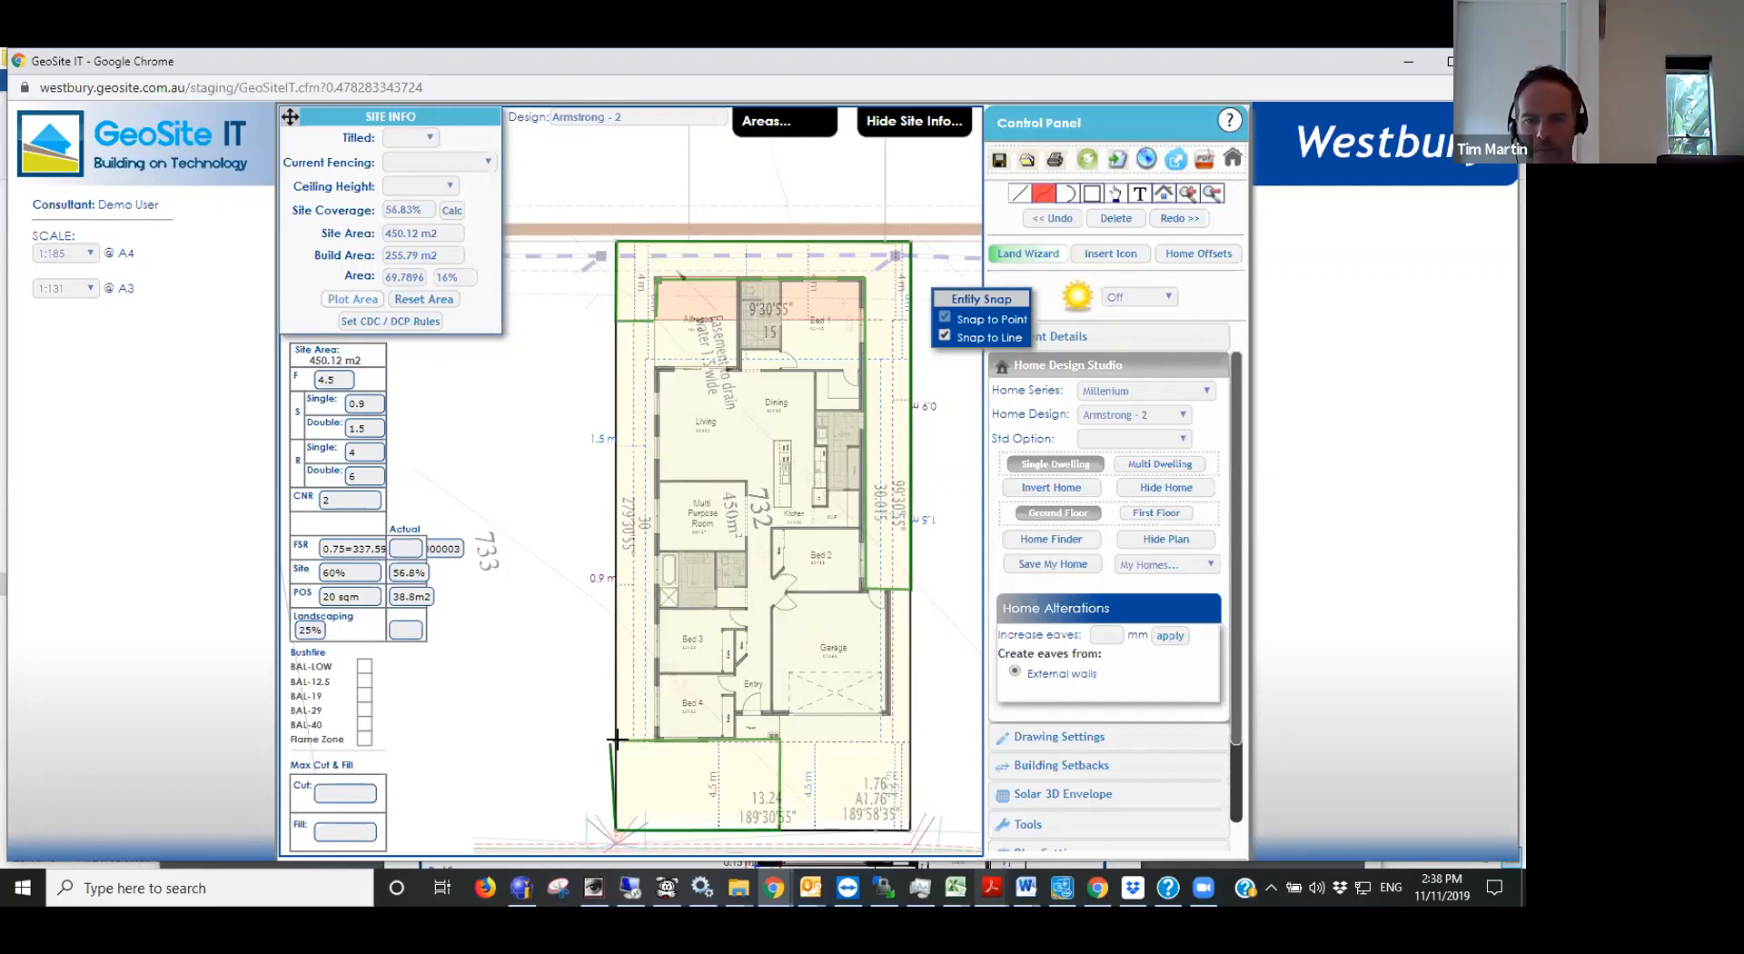
{"action": "left_click", "coordinate": [616, 739]}
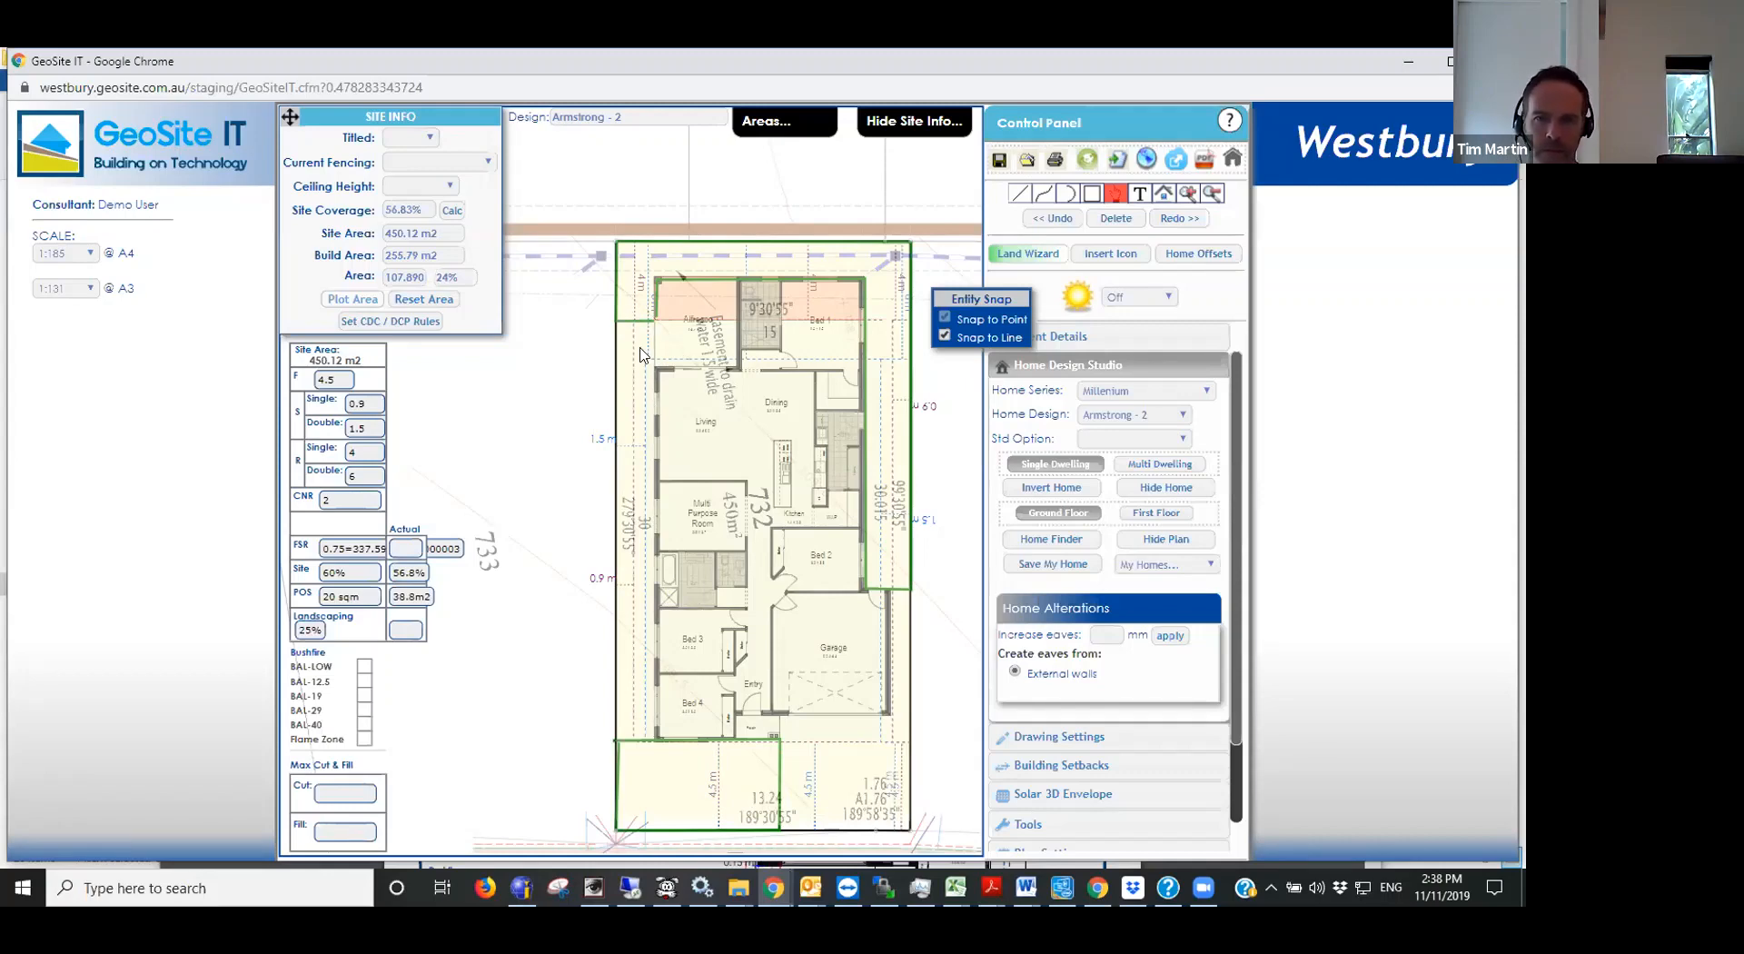
- Plot the strip between the alfresco's left side and the boundary, and record 25% as the actual landscaping
{"action": "left_click", "coordinate": [354, 299]}
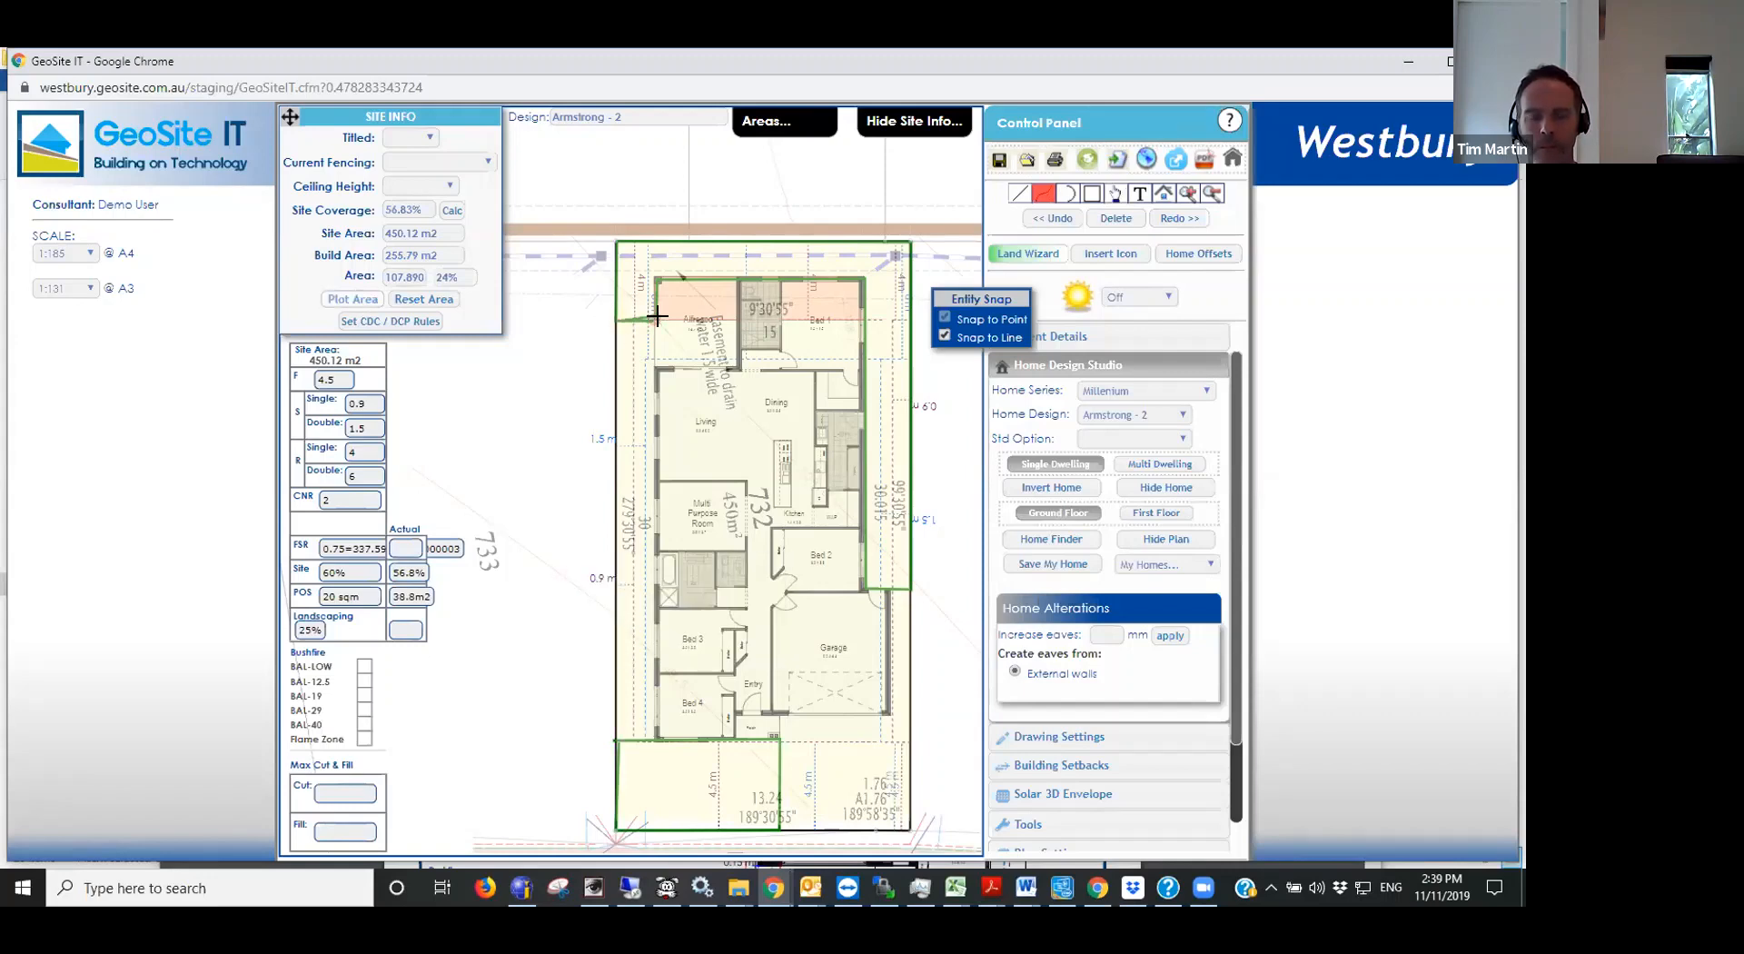
{"action": "left_click", "coordinate": [654, 319]}
{"action": "left_click", "coordinate": [654, 366]}
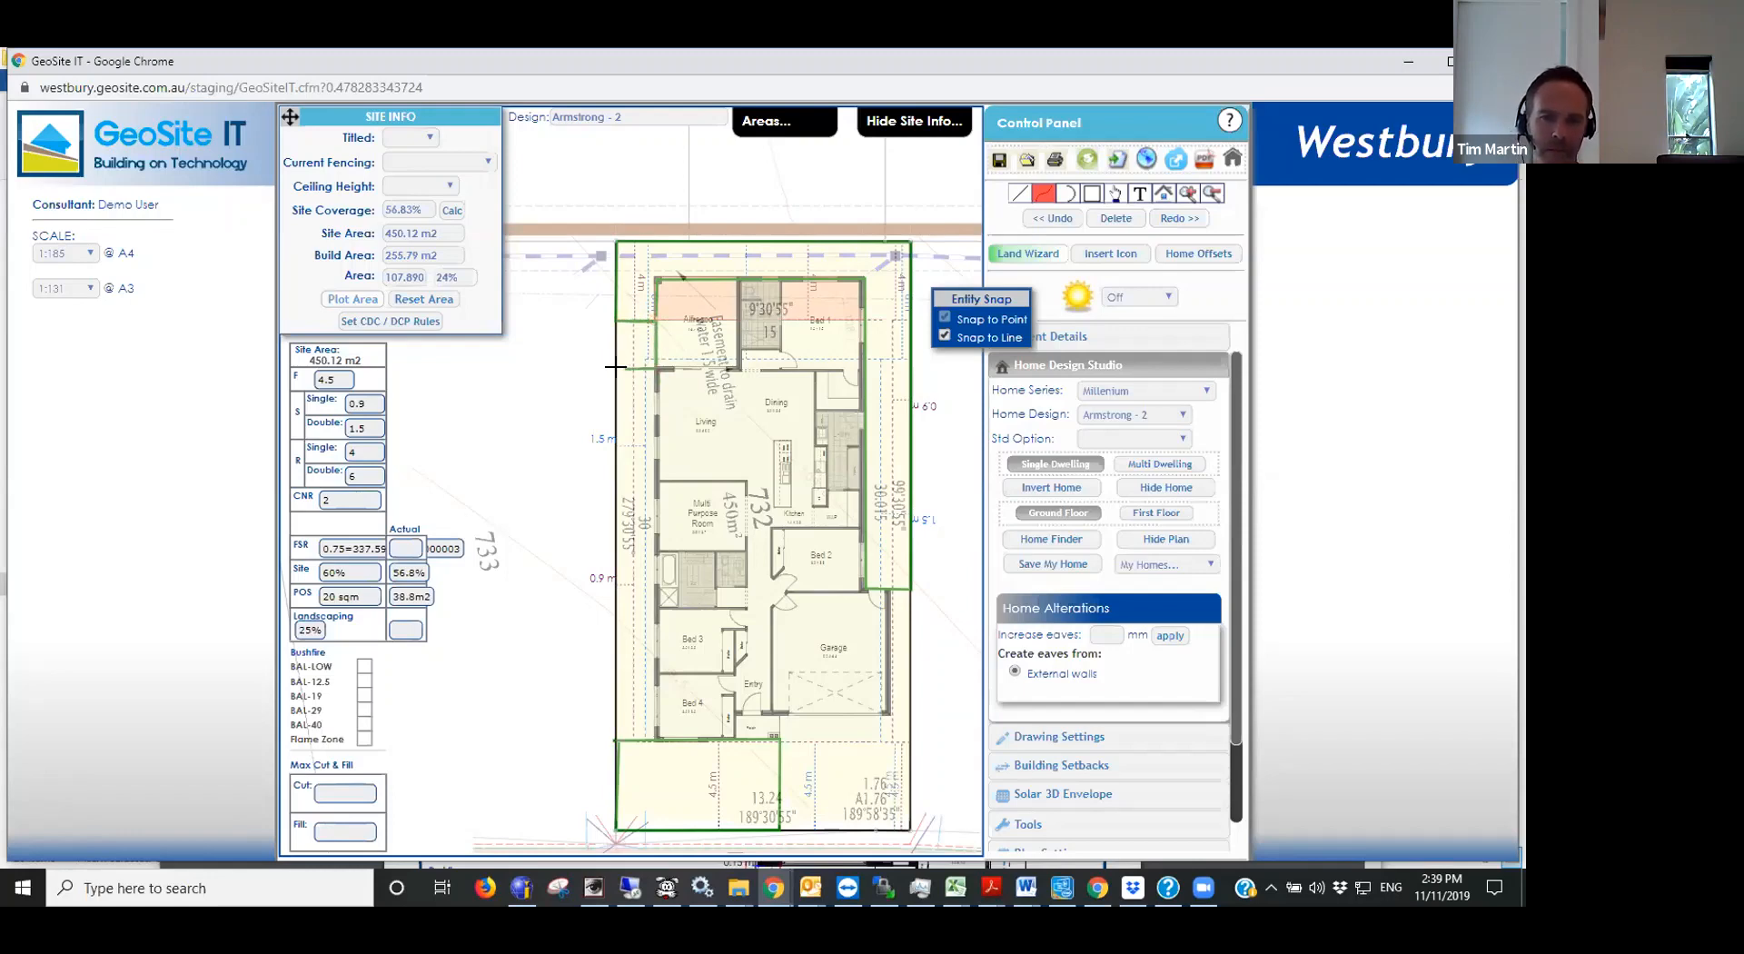
{"action": "left_click", "coordinate": [615, 367]}
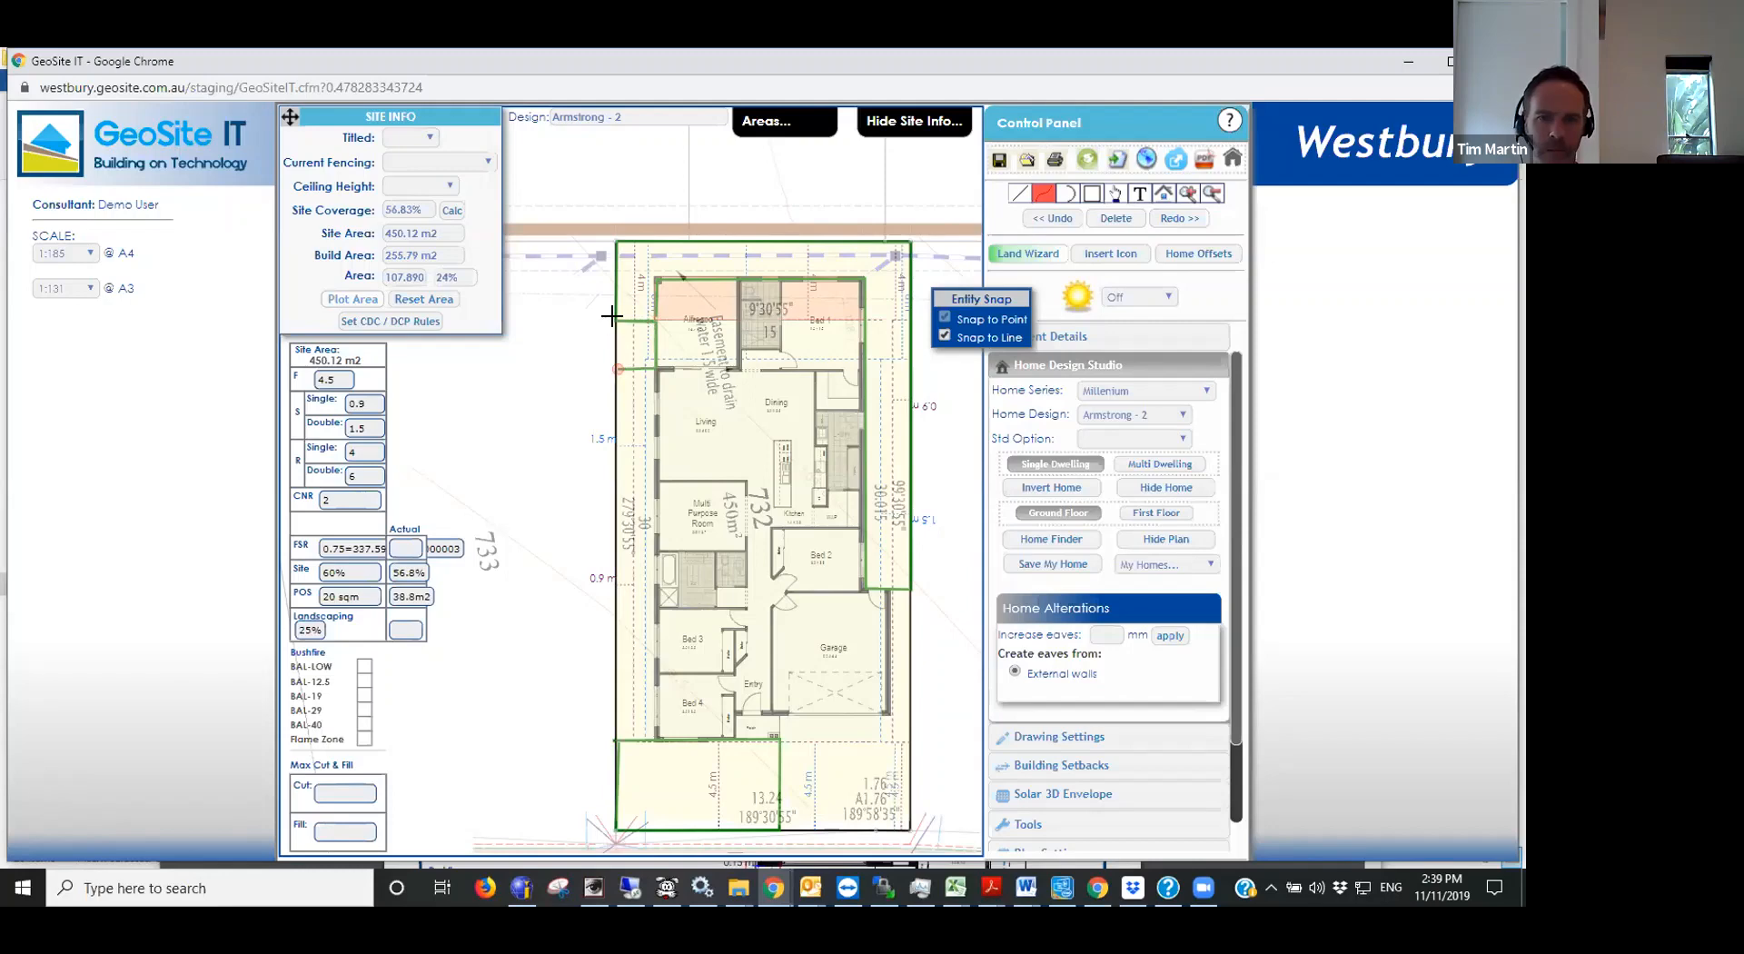
{"action": "left_click", "coordinate": [611, 316]}
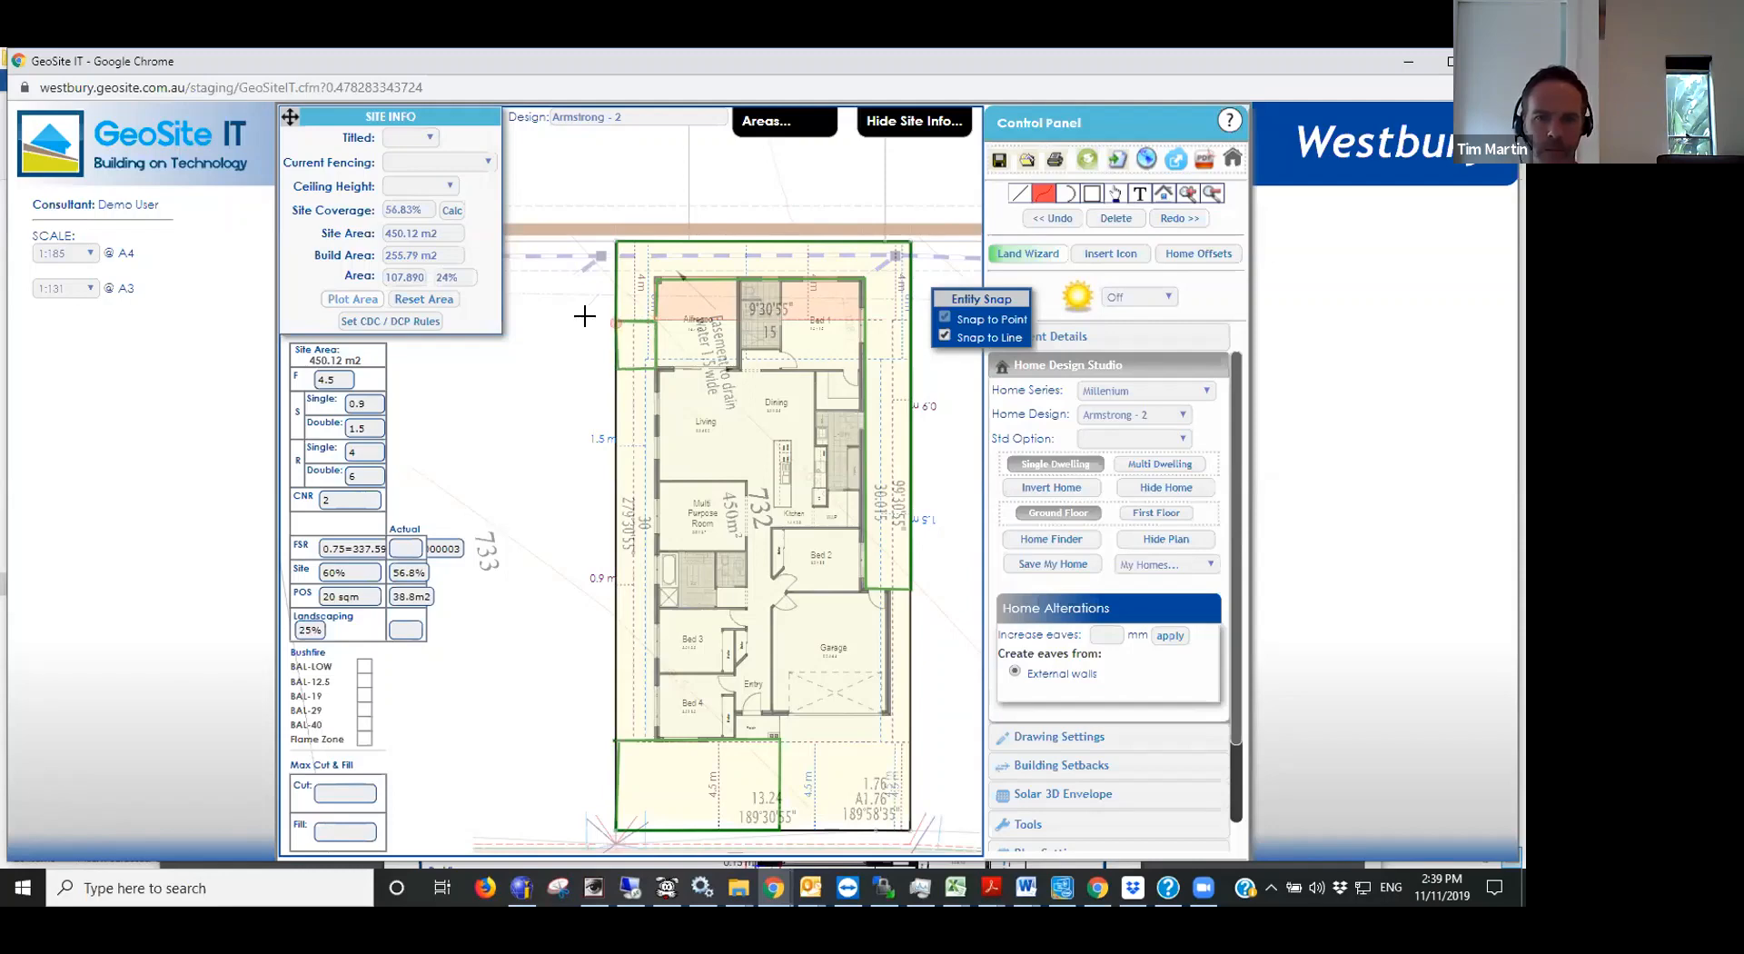
{"action": "key", "text": "Escape"}
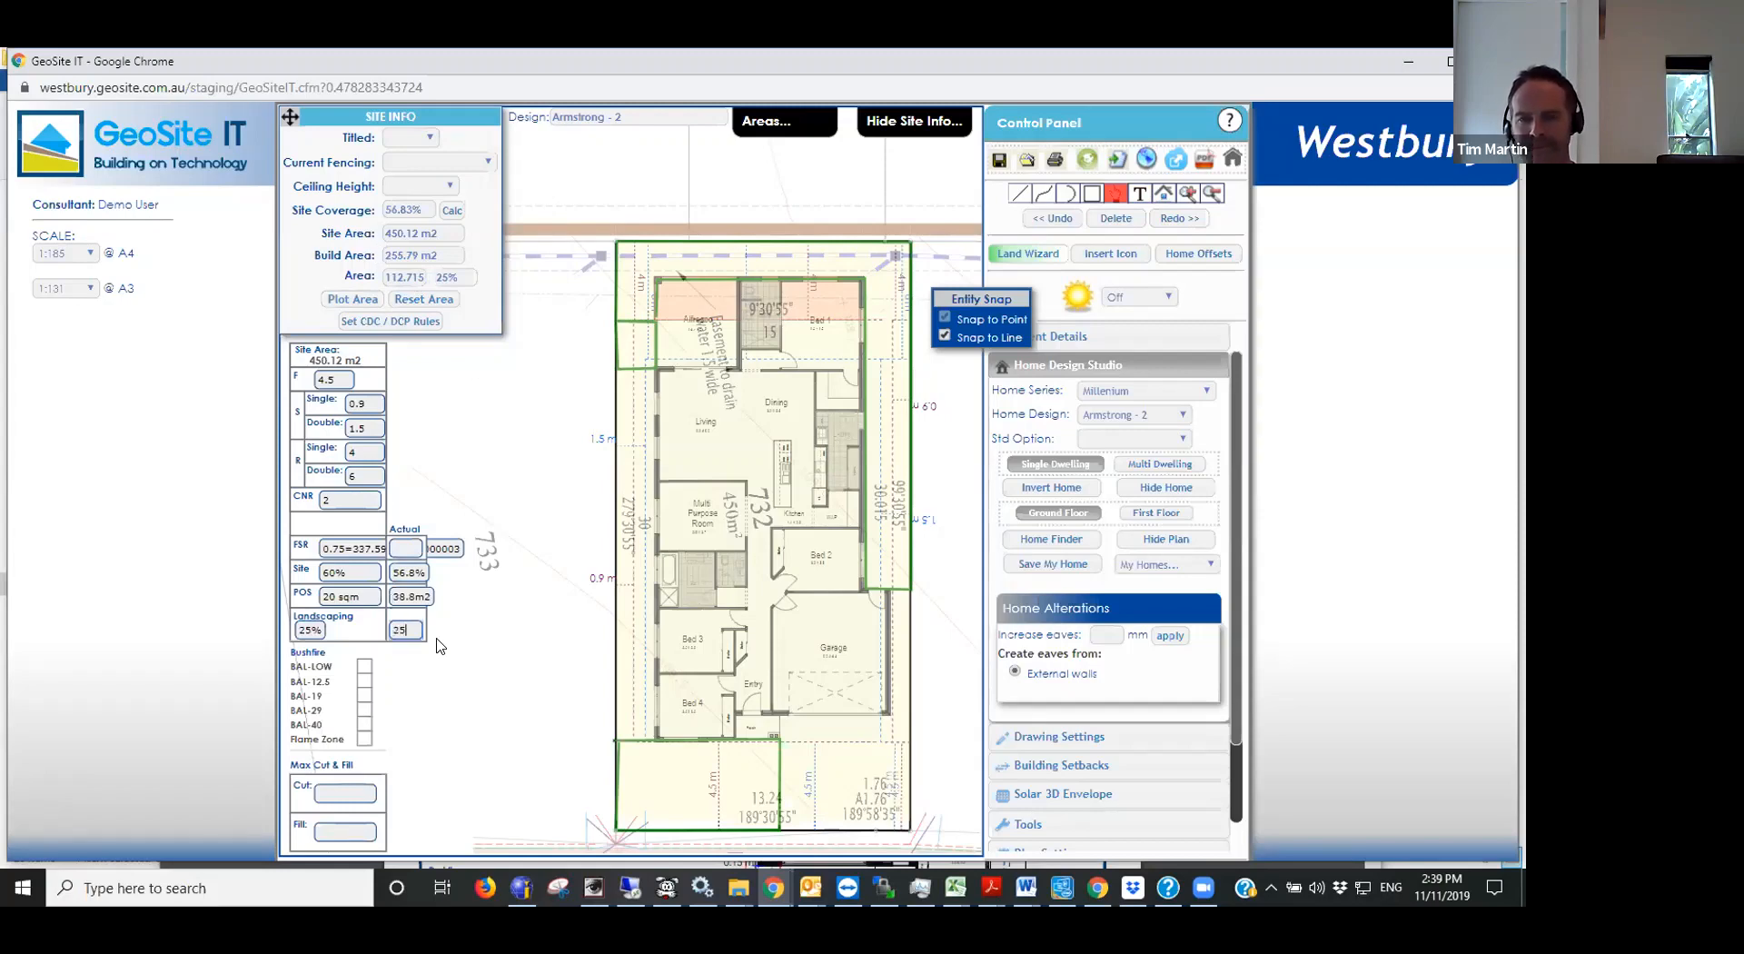
{"action": "left_click", "coordinate": [415, 551]}
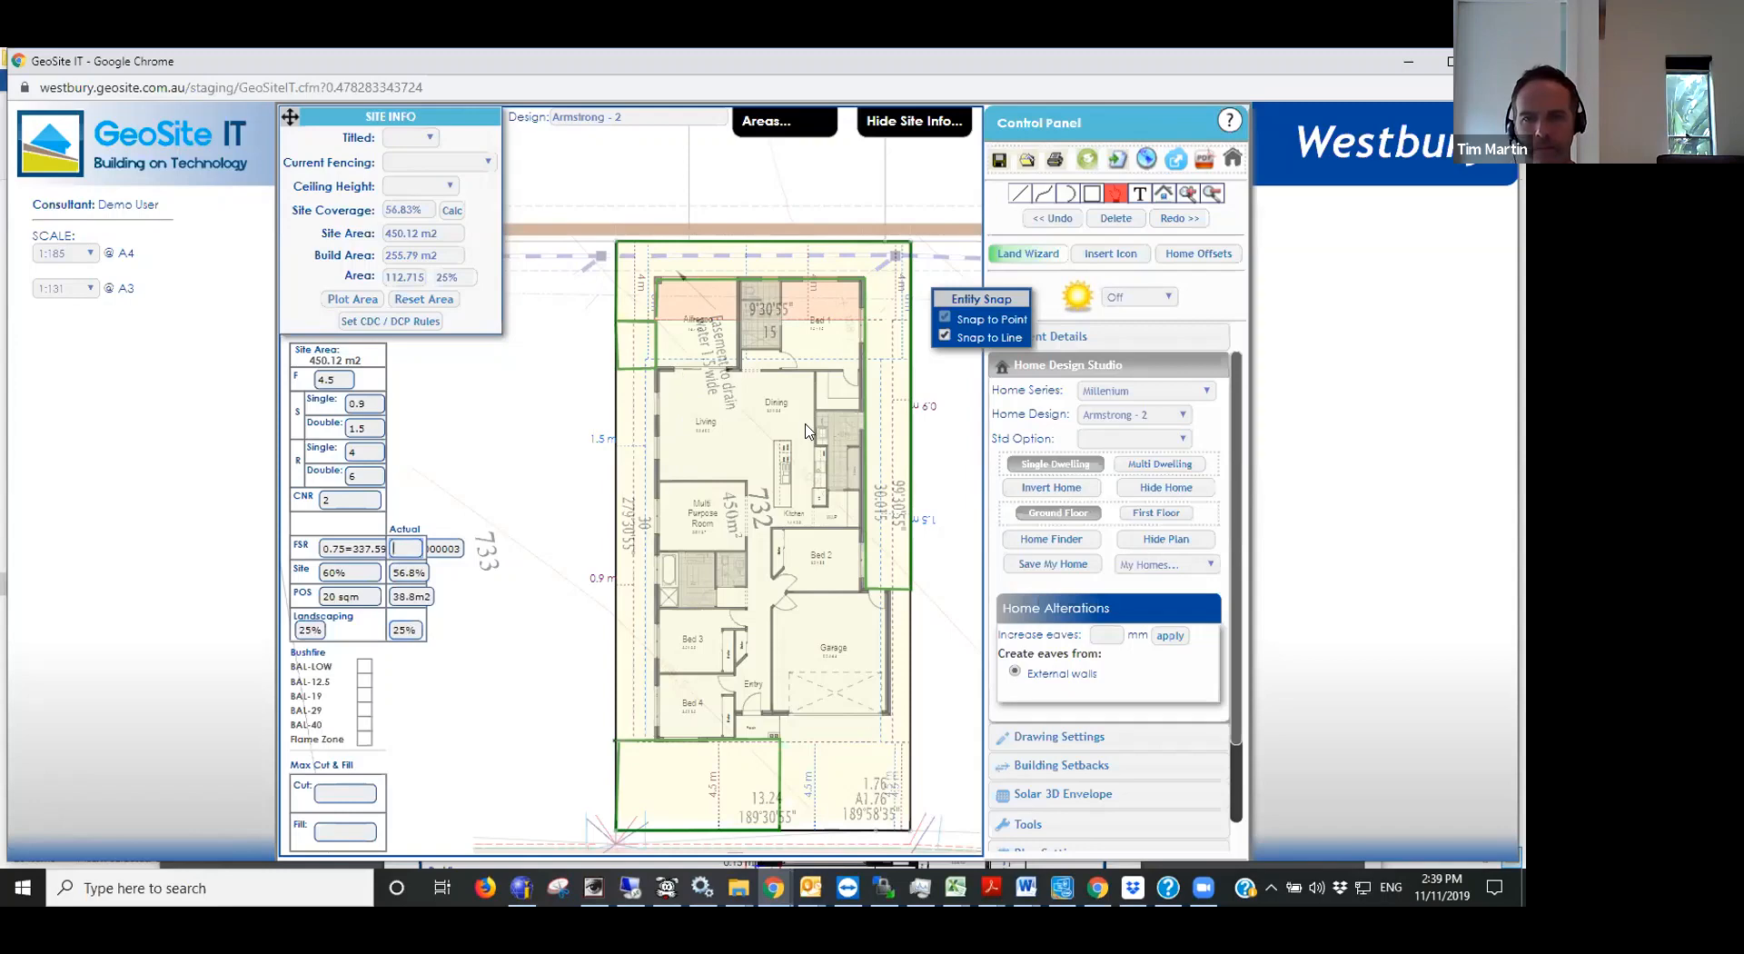
- Start a new blank drawing, retaining the client details
{"action": "scroll", "coordinate": [807, 429], "scroll_direction": "down", "scroll_amount": 2}
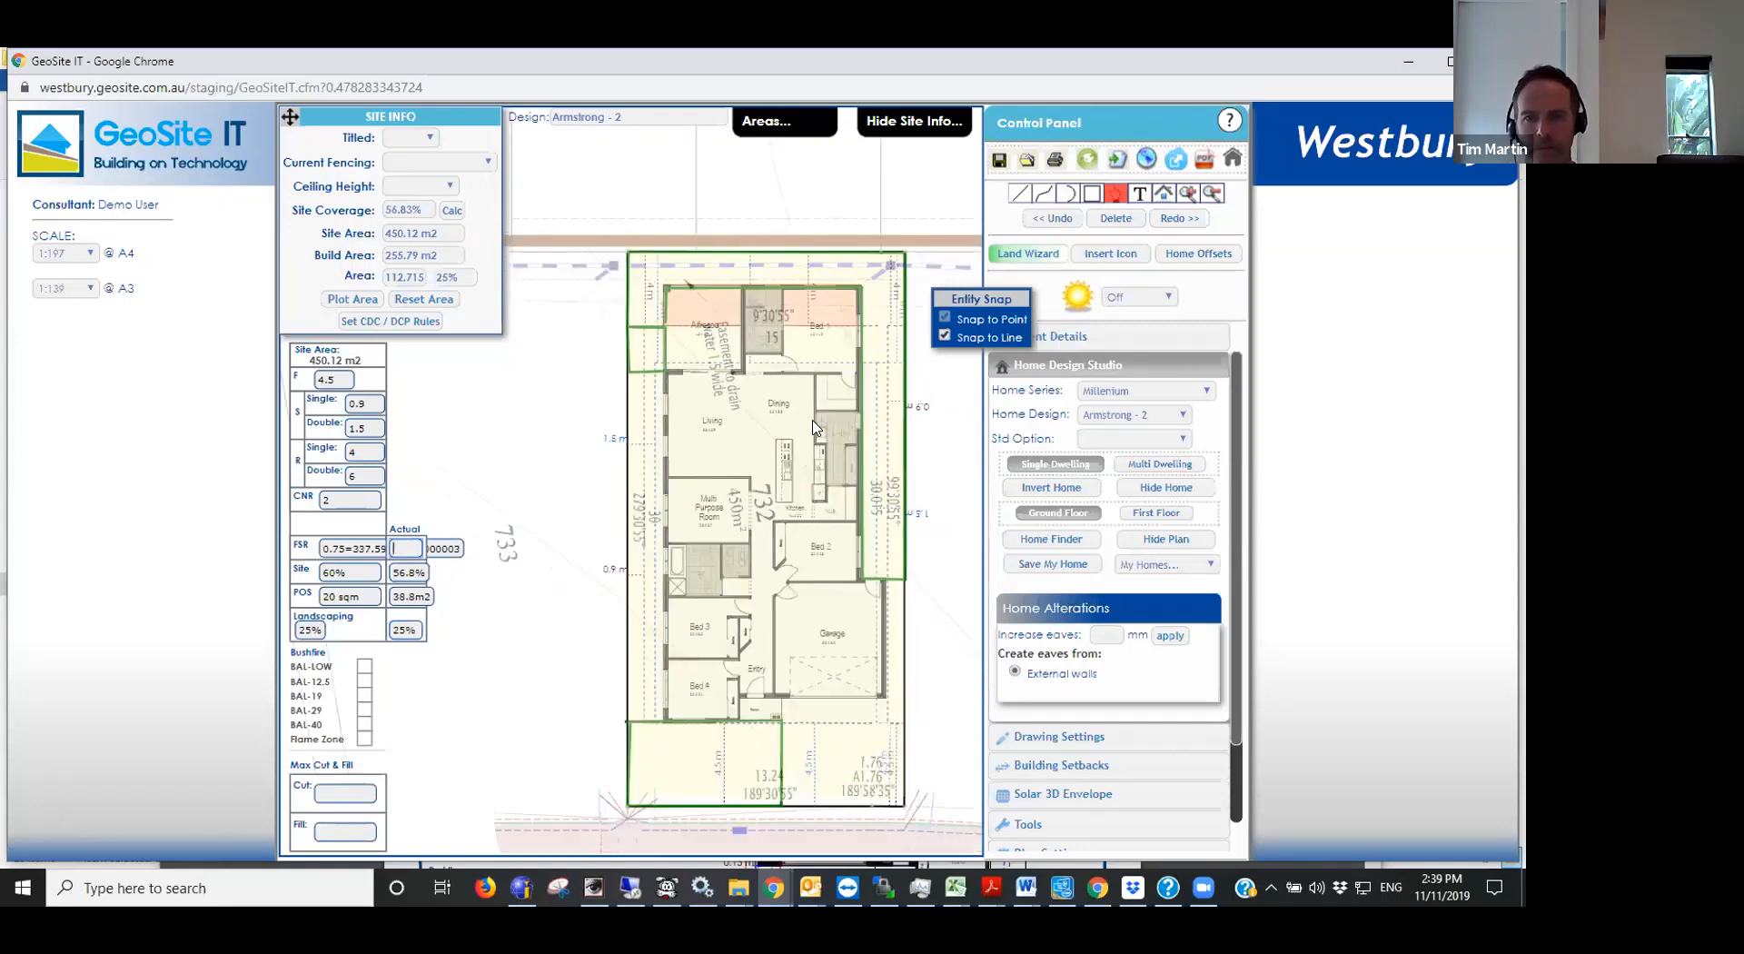
{"action": "scroll", "coordinate": [814, 427], "scroll_direction": "up", "scroll_amount": 2}
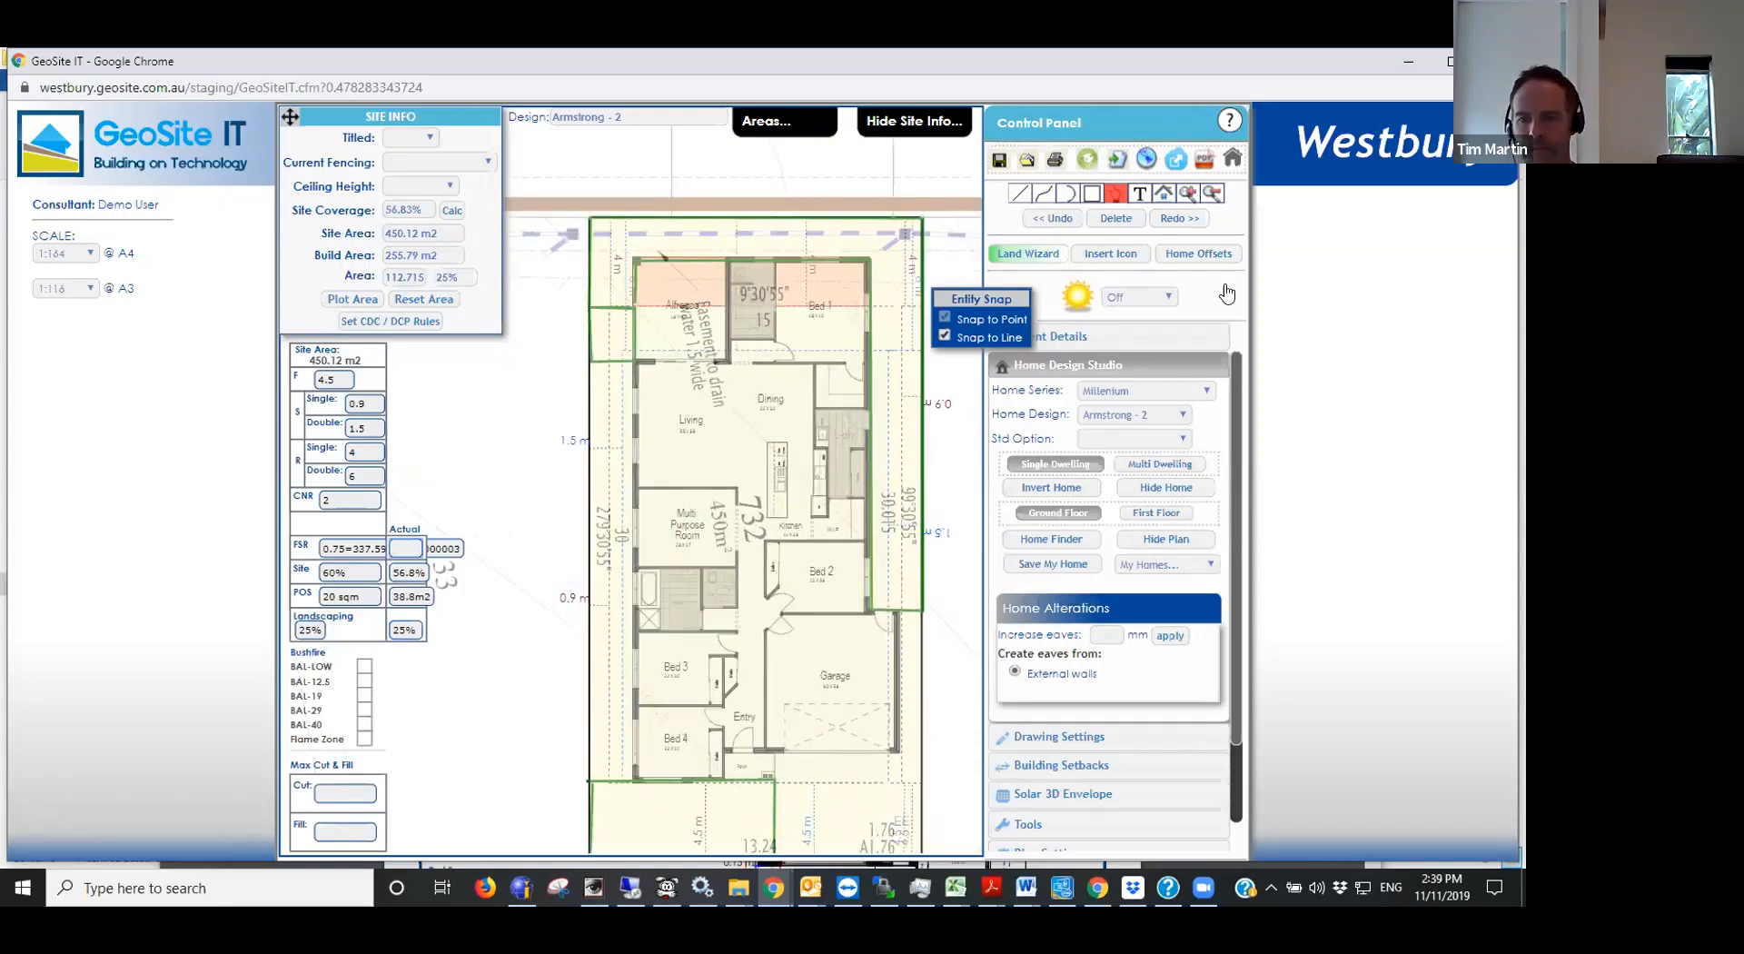
{"action": "scroll", "coordinate": [815, 427], "scroll_direction": "down", "scroll_amount": 2}
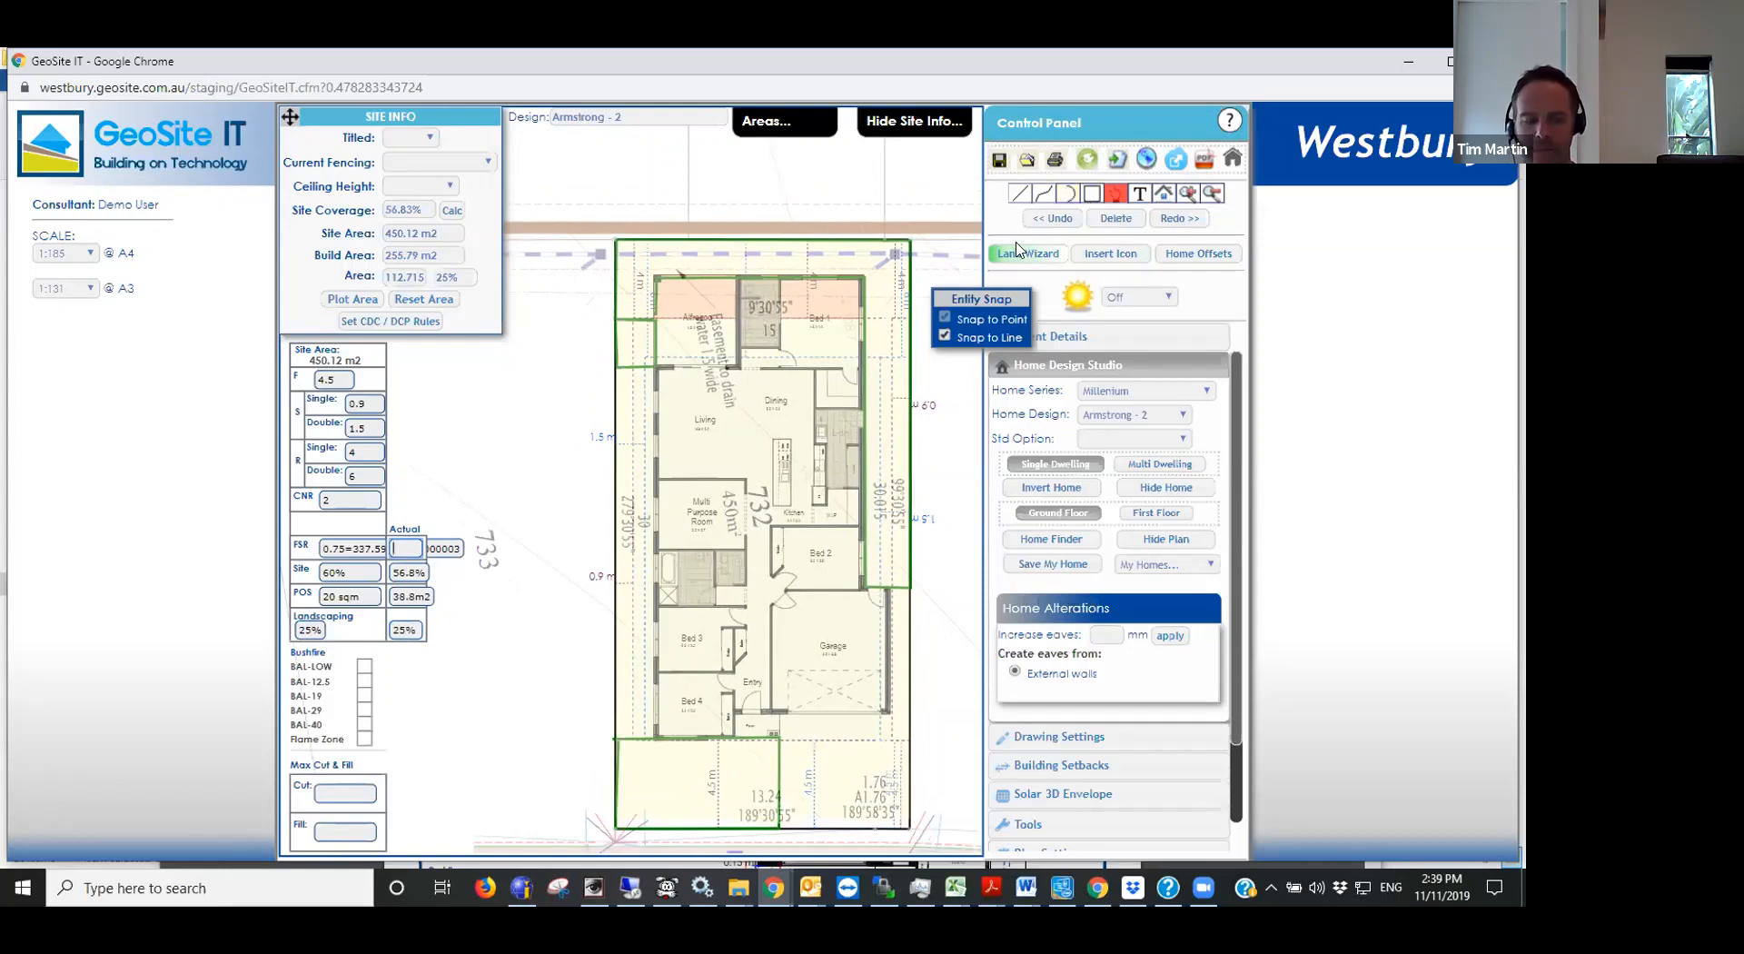
{"action": "left_click", "coordinate": [1114, 161]}
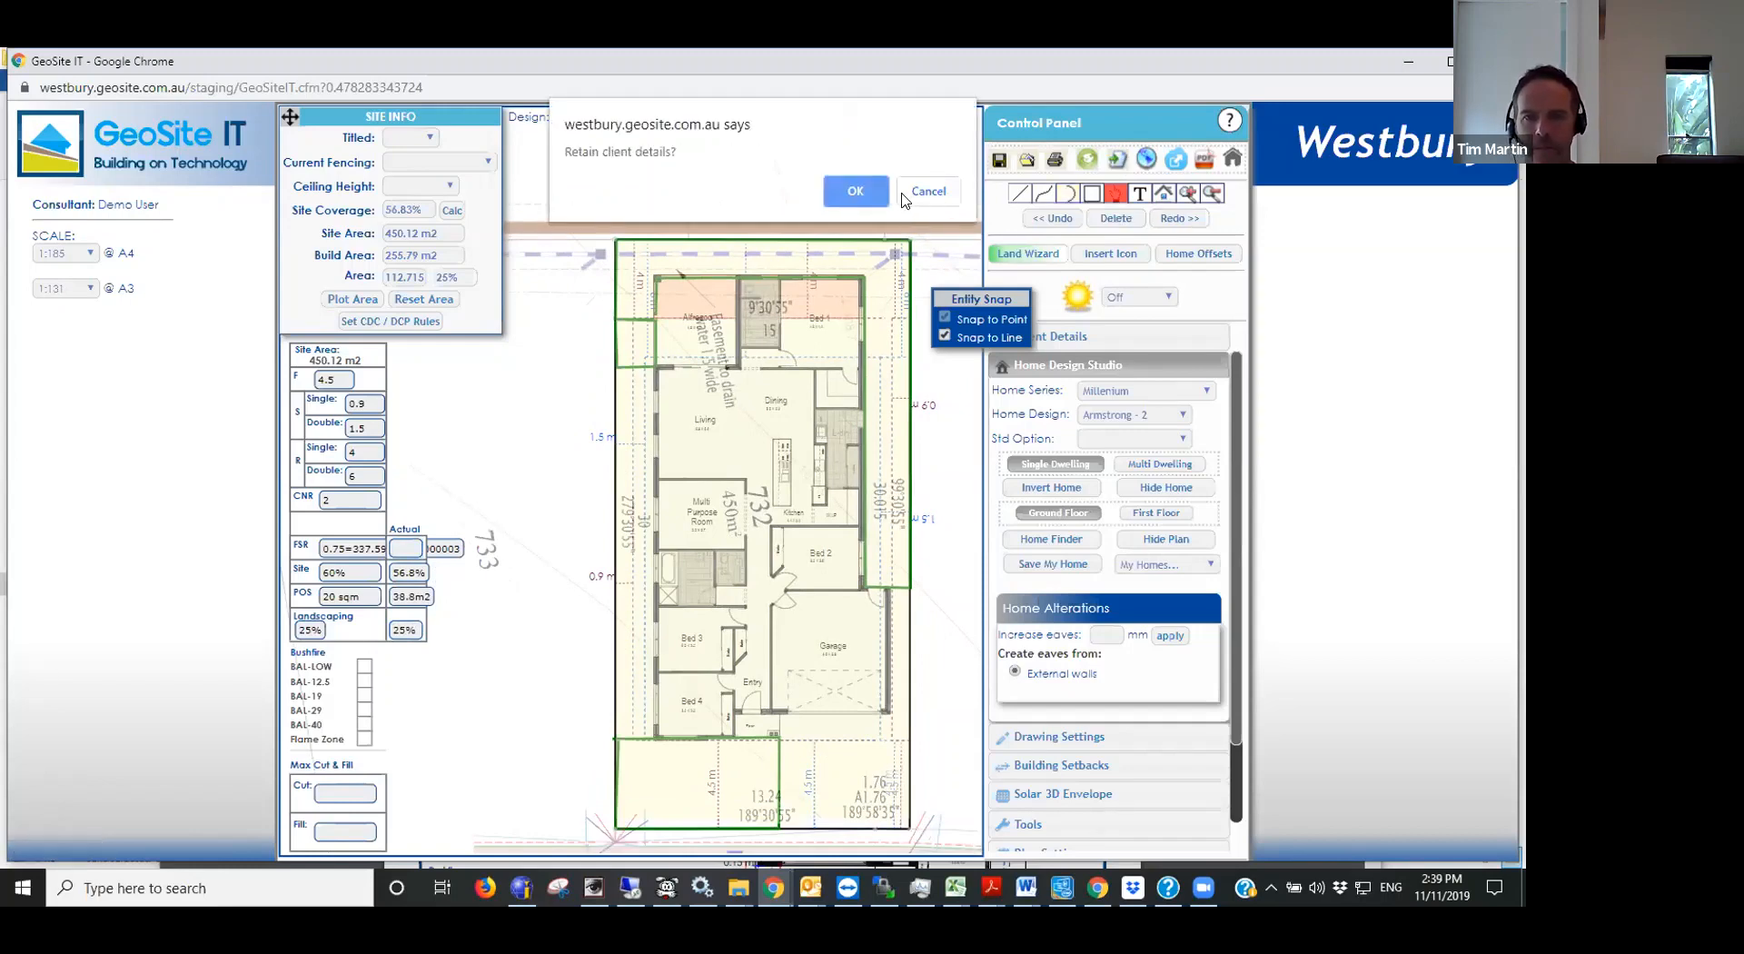
{"action": "left_click", "coordinate": [858, 191]}
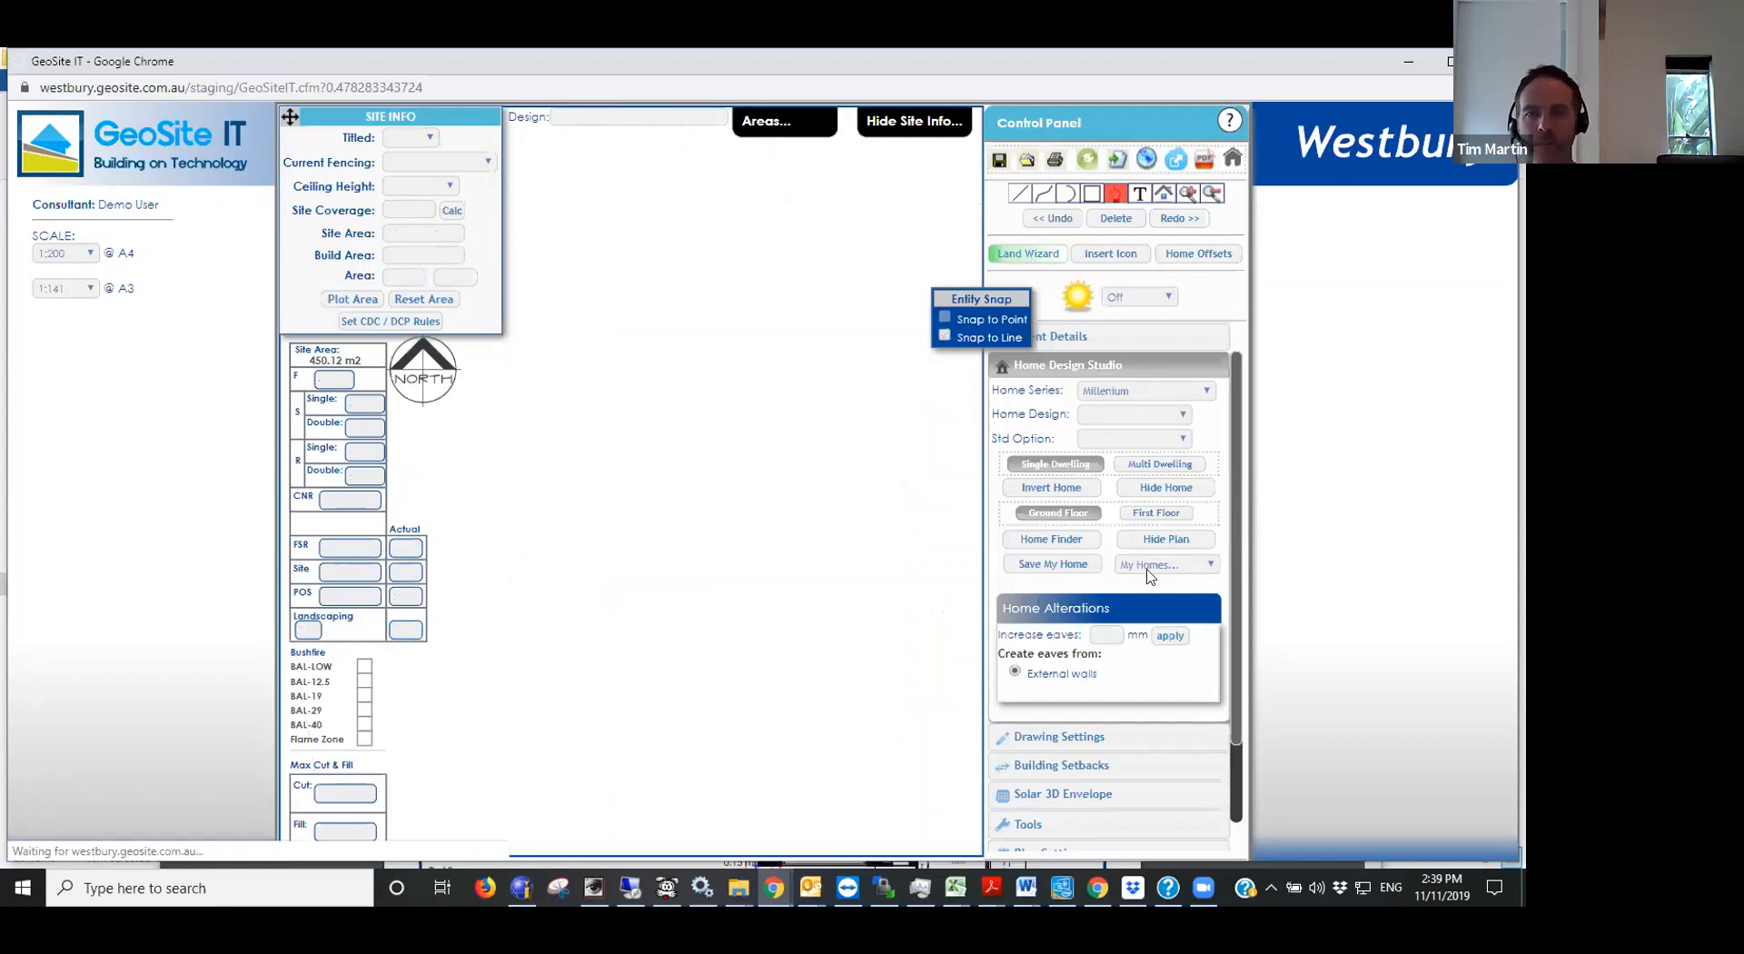
- Try to import a SEED shapefile through the Create Land Wizard, accepting the cadastre accuracy warning
{"action": "left_click", "coordinate": [1034, 254]}
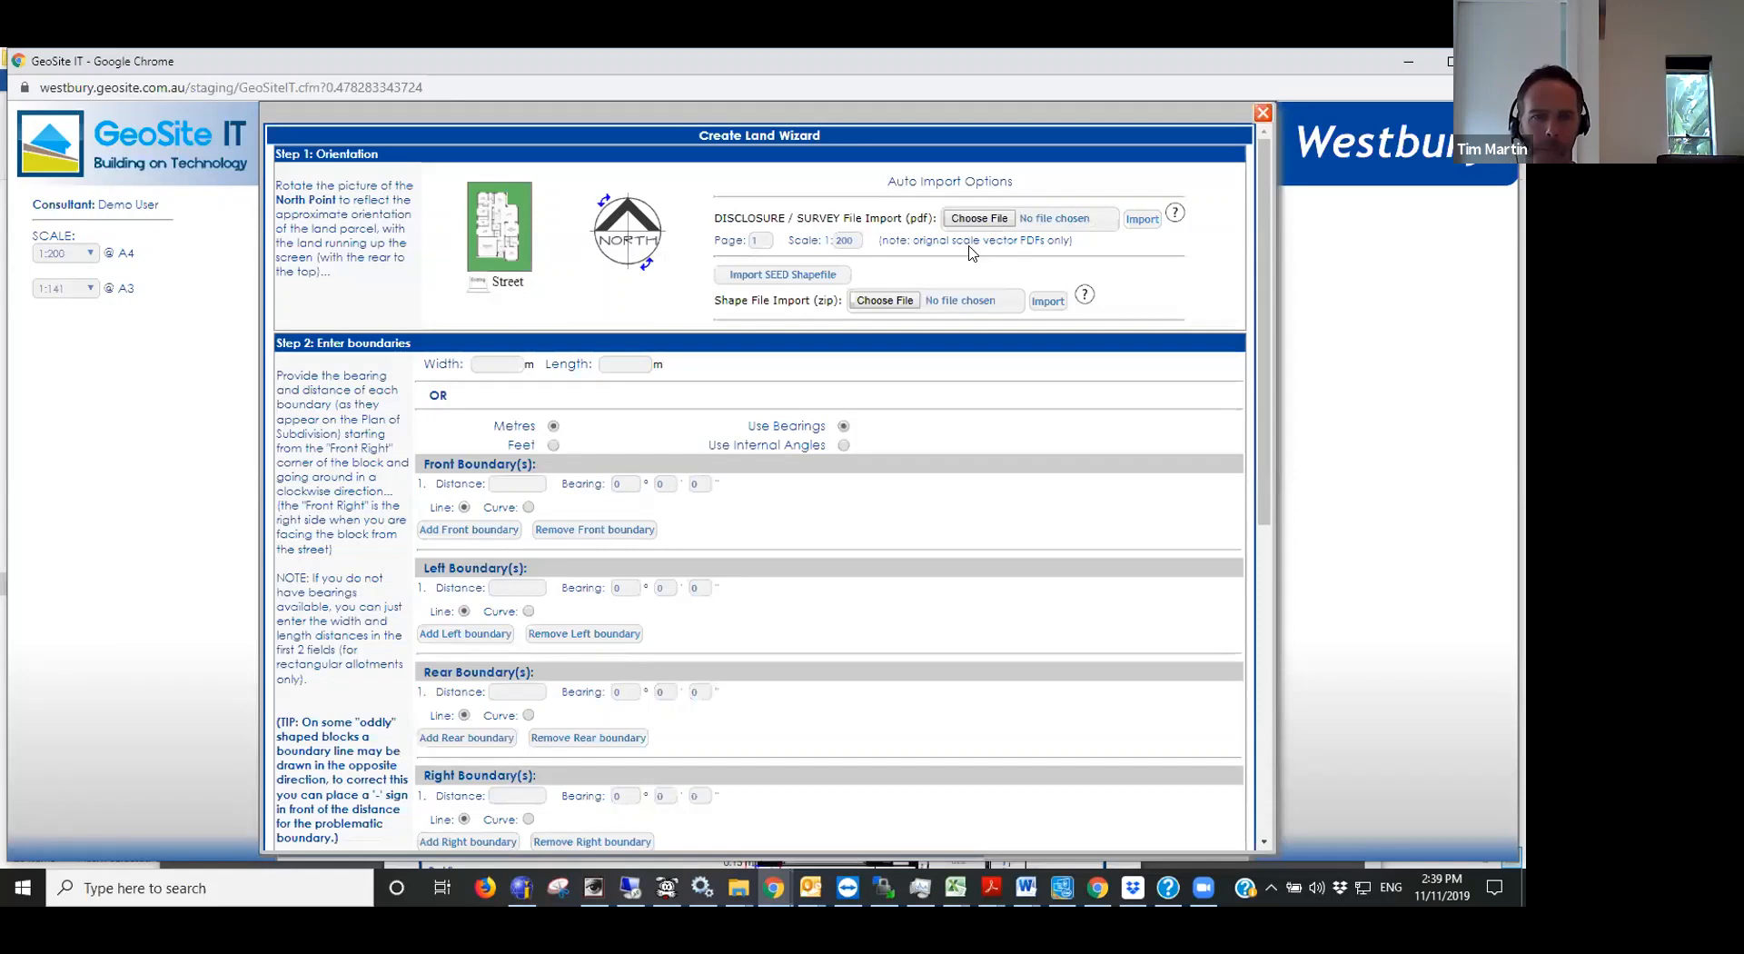
{"action": "left_click", "coordinate": [797, 275]}
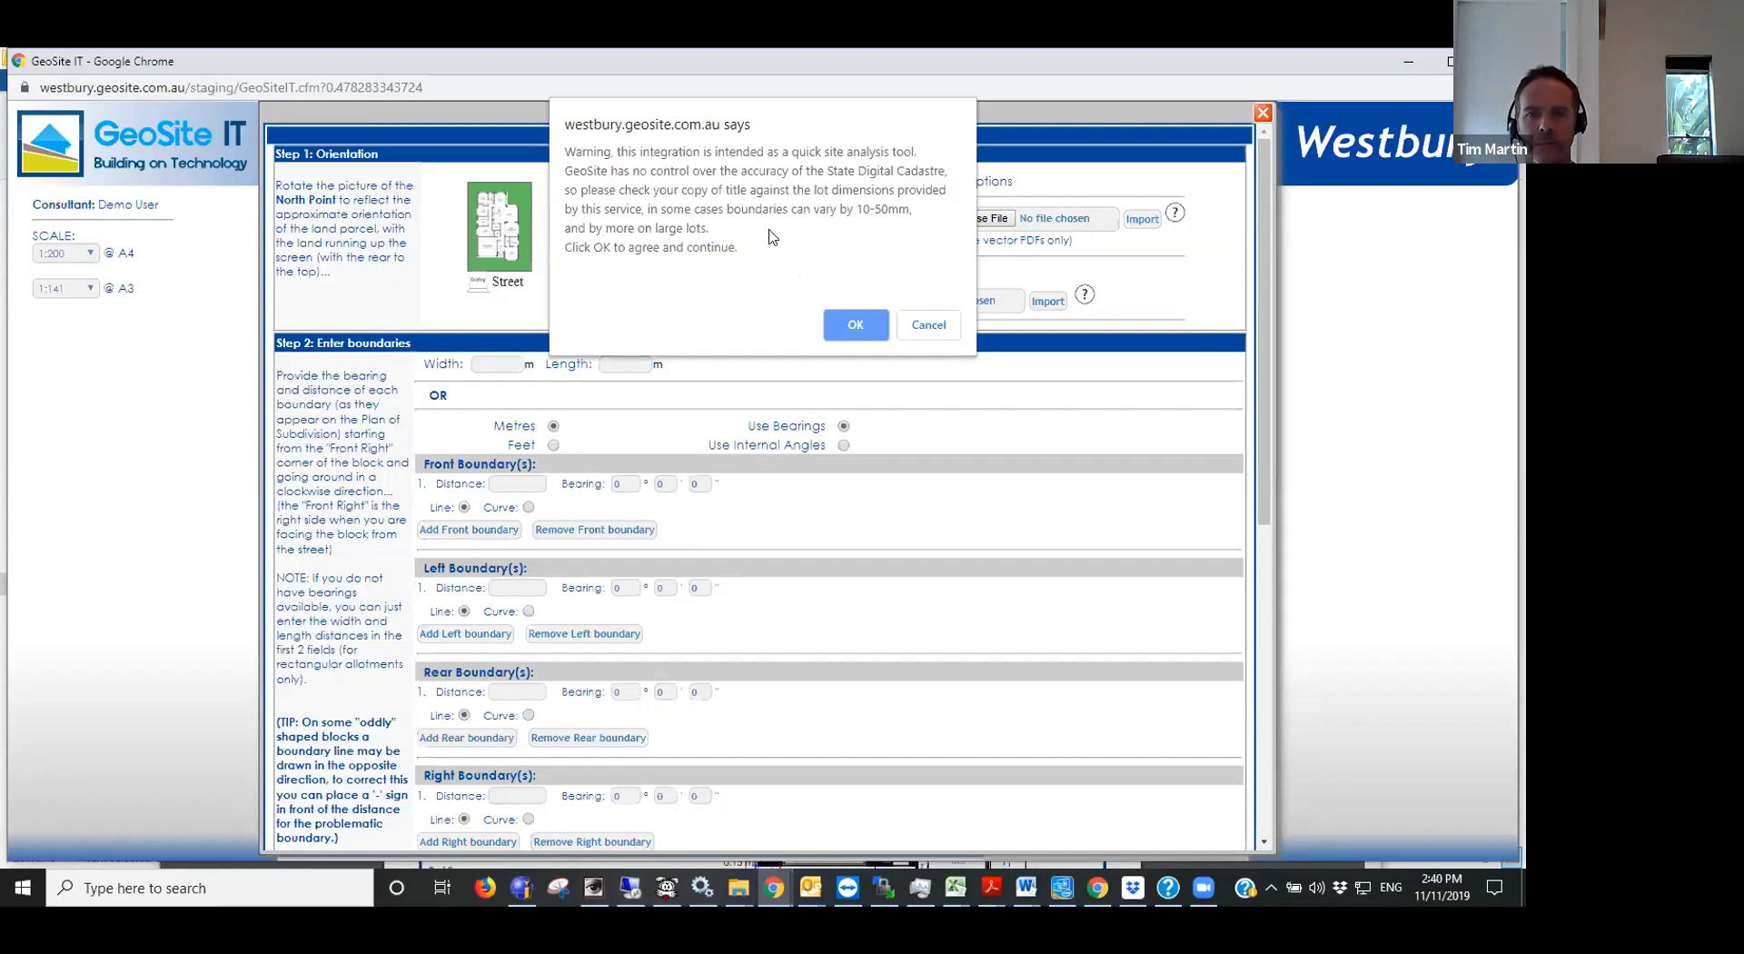
{"action": "left_click", "coordinate": [855, 330]}
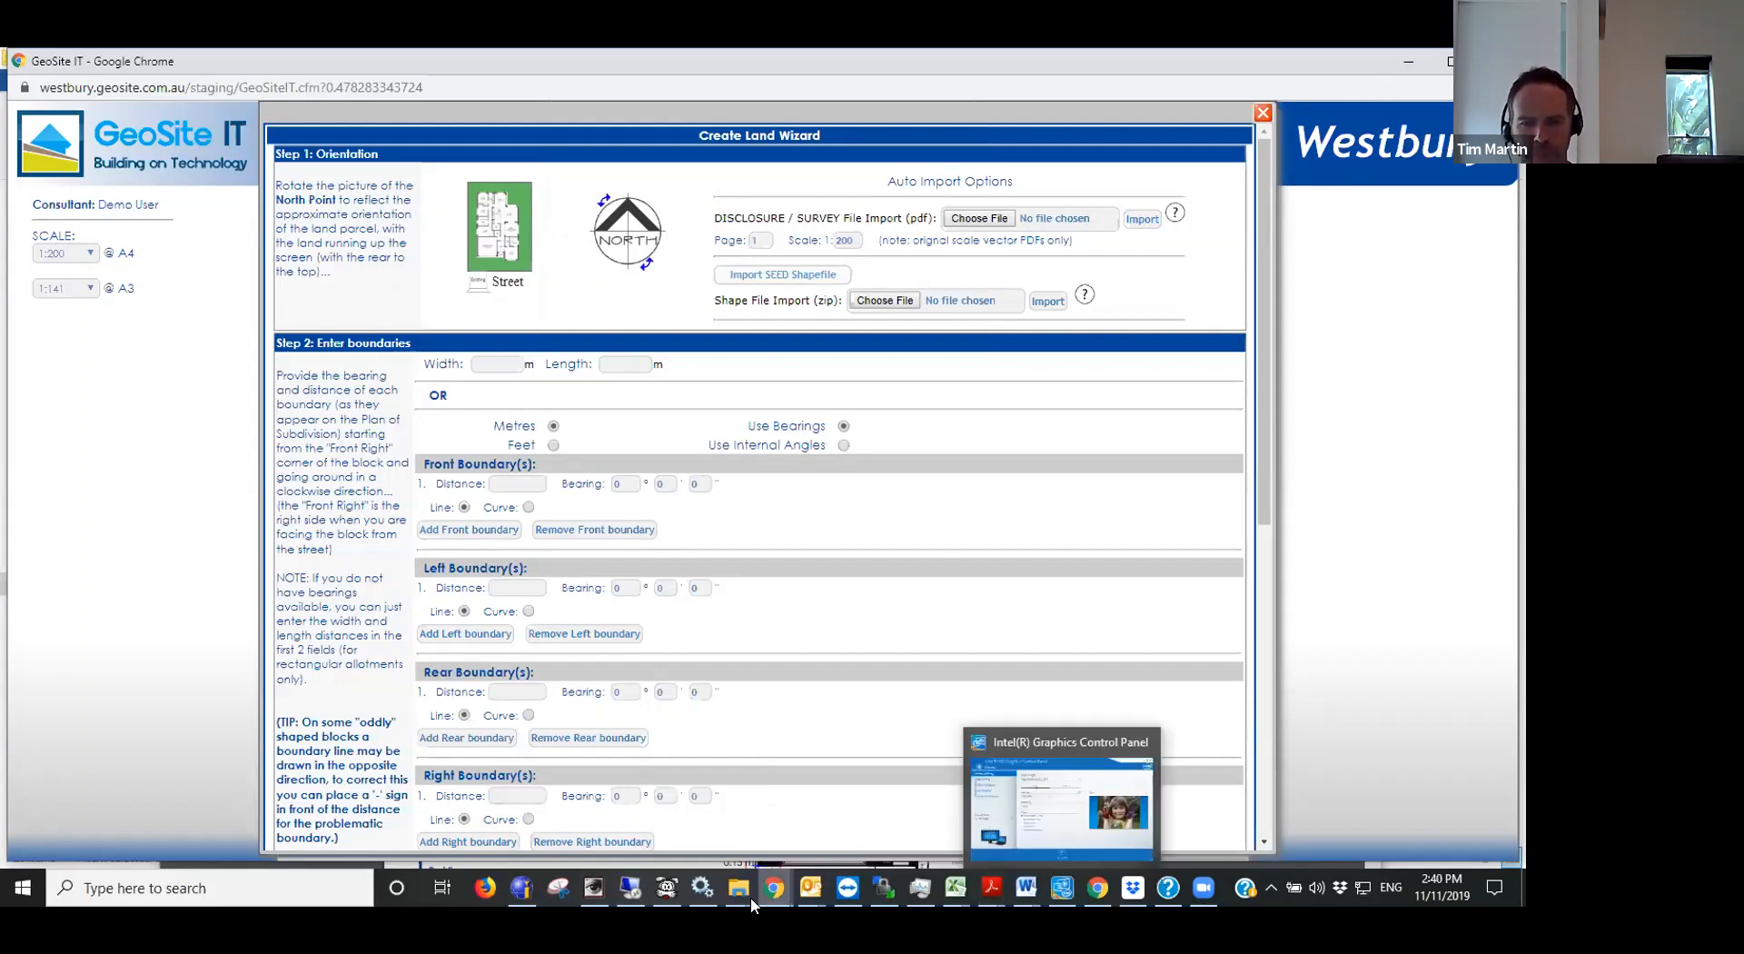
- Bring up the GeoSite_westbury_1_1.pdf siting window, close it, and reload the GeoSite IT page
{"action": "mouse_move", "coordinate": [774, 890]}
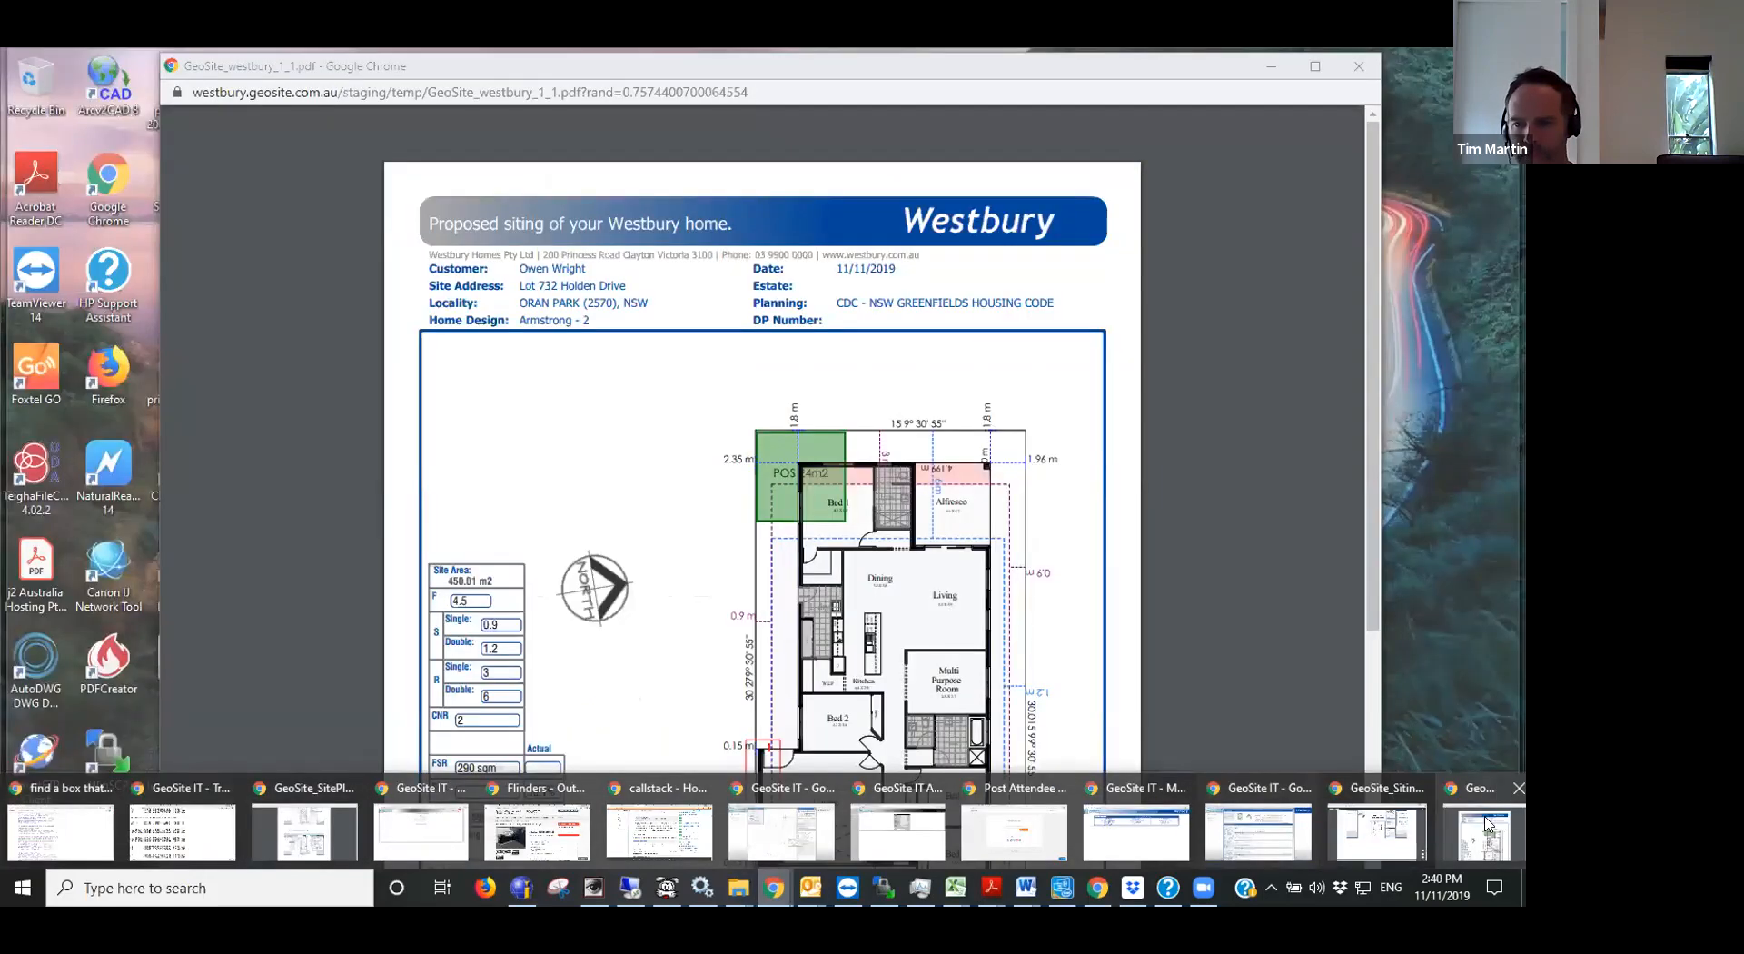
{"action": "left_click", "coordinate": [1486, 823]}
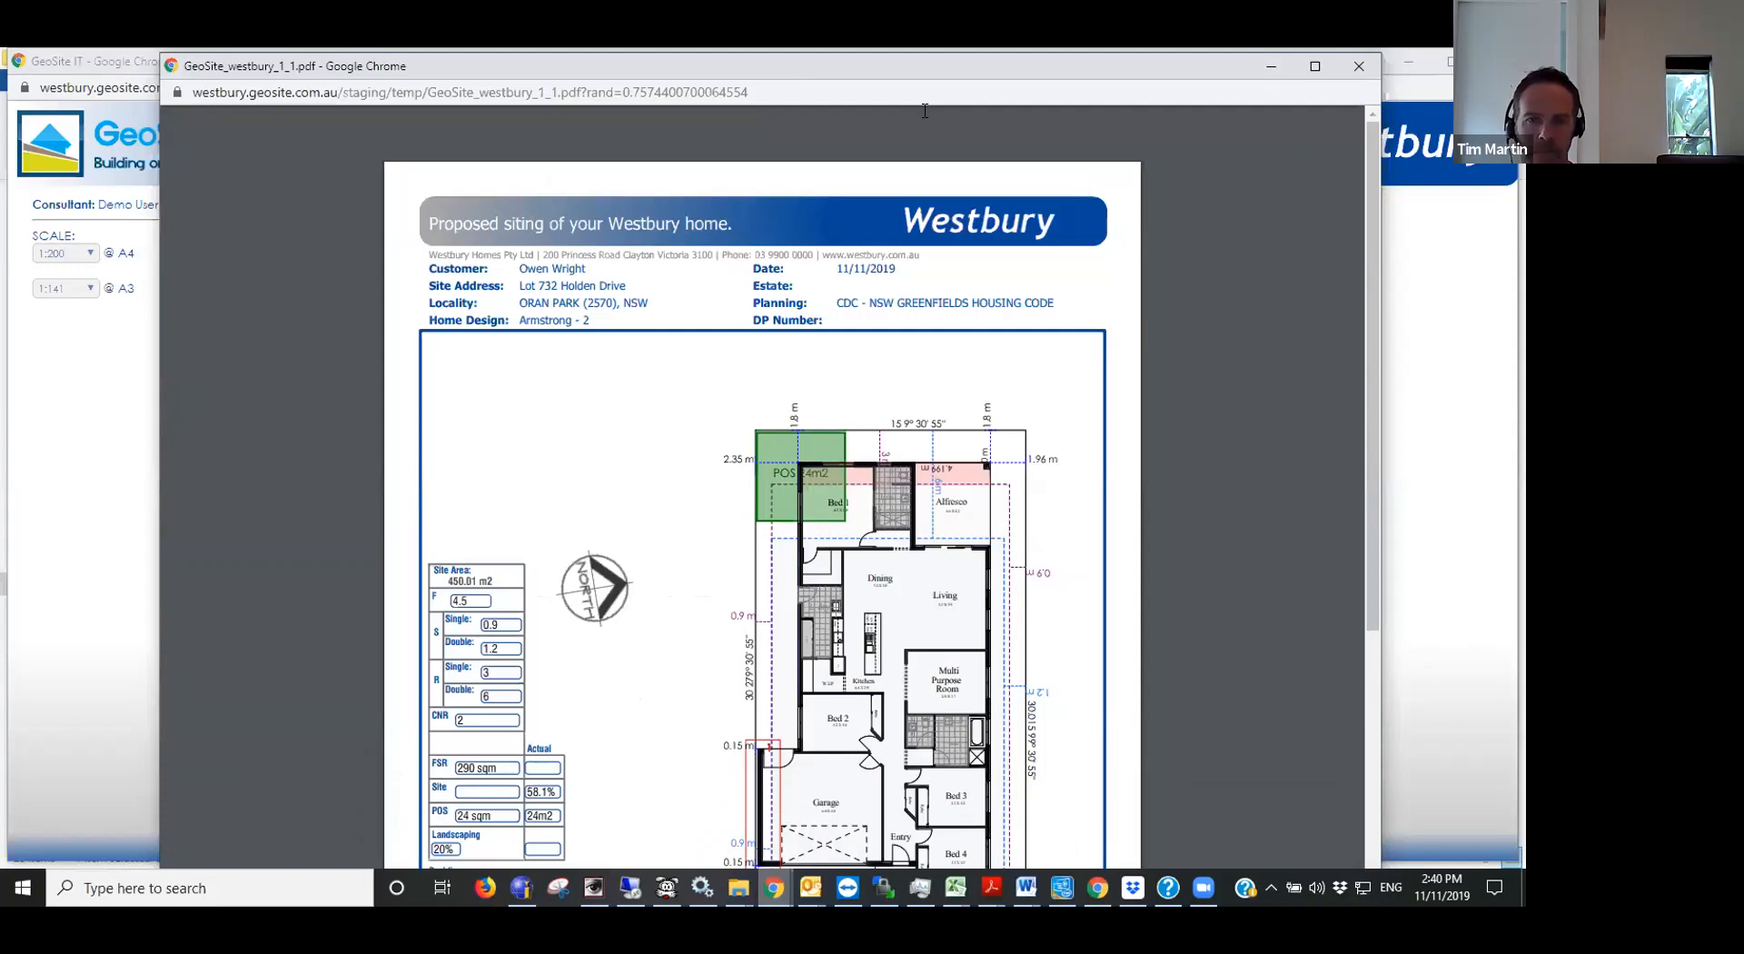
{"action": "left_click_drag", "start_coordinate": [1228, 66], "coordinate": [1217, 121]}
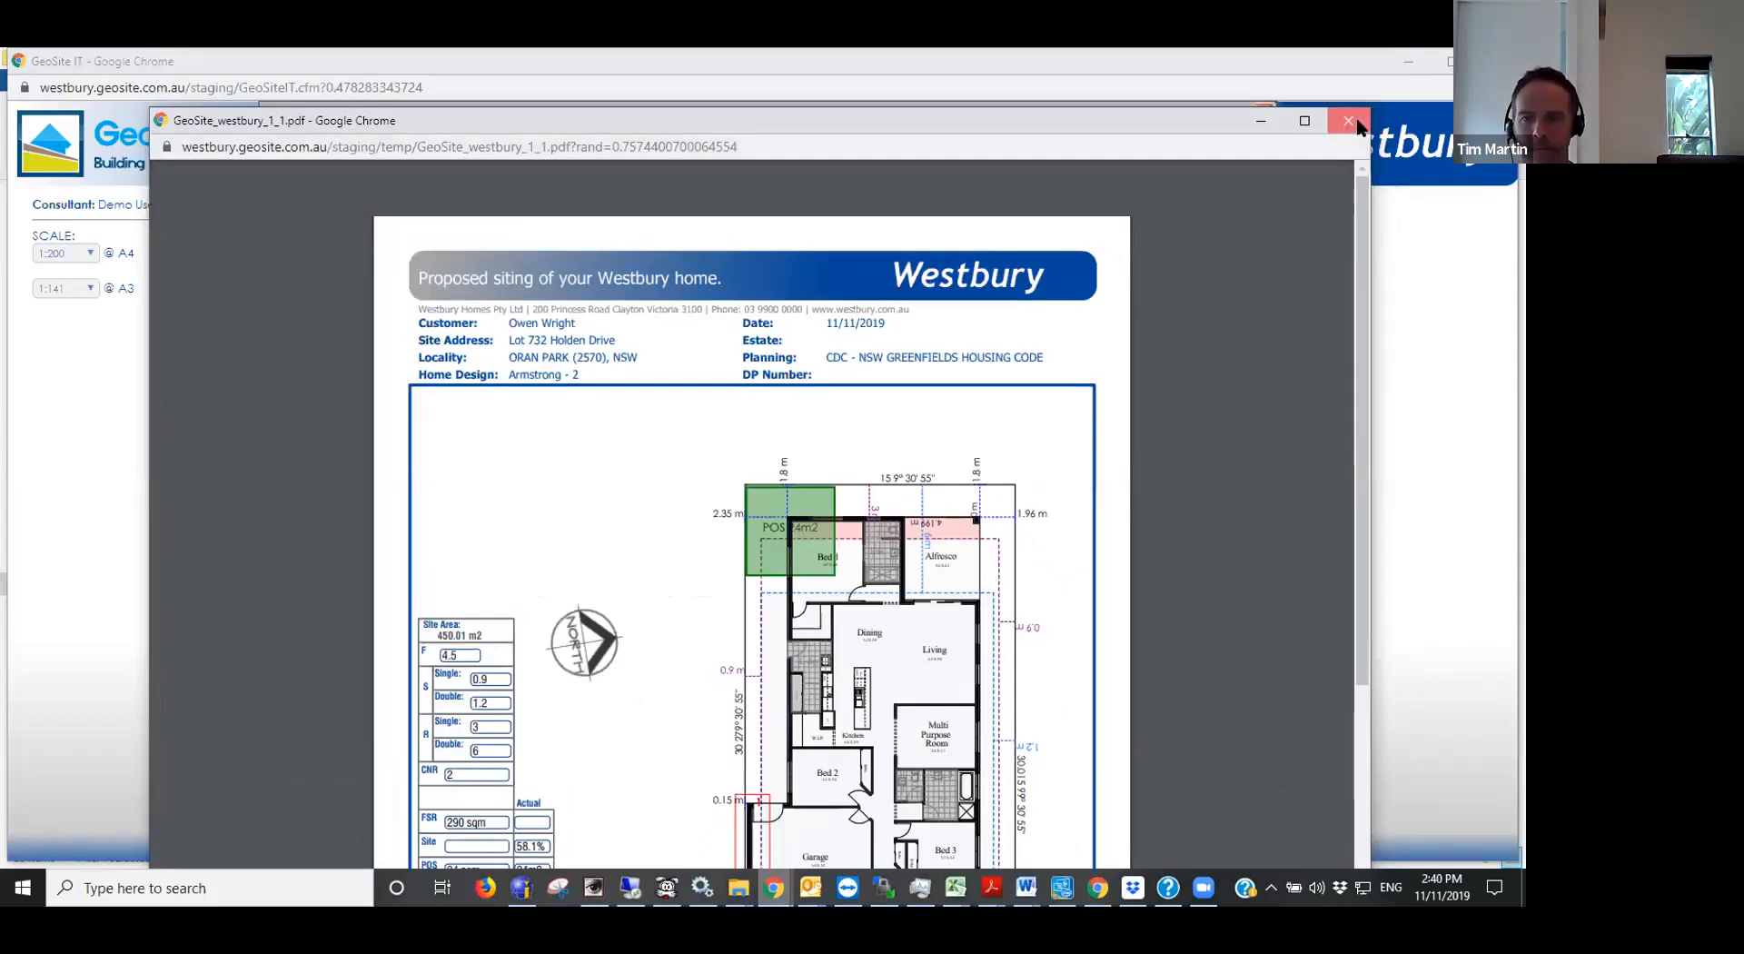
{"action": "left_click", "coordinate": [1353, 124]}
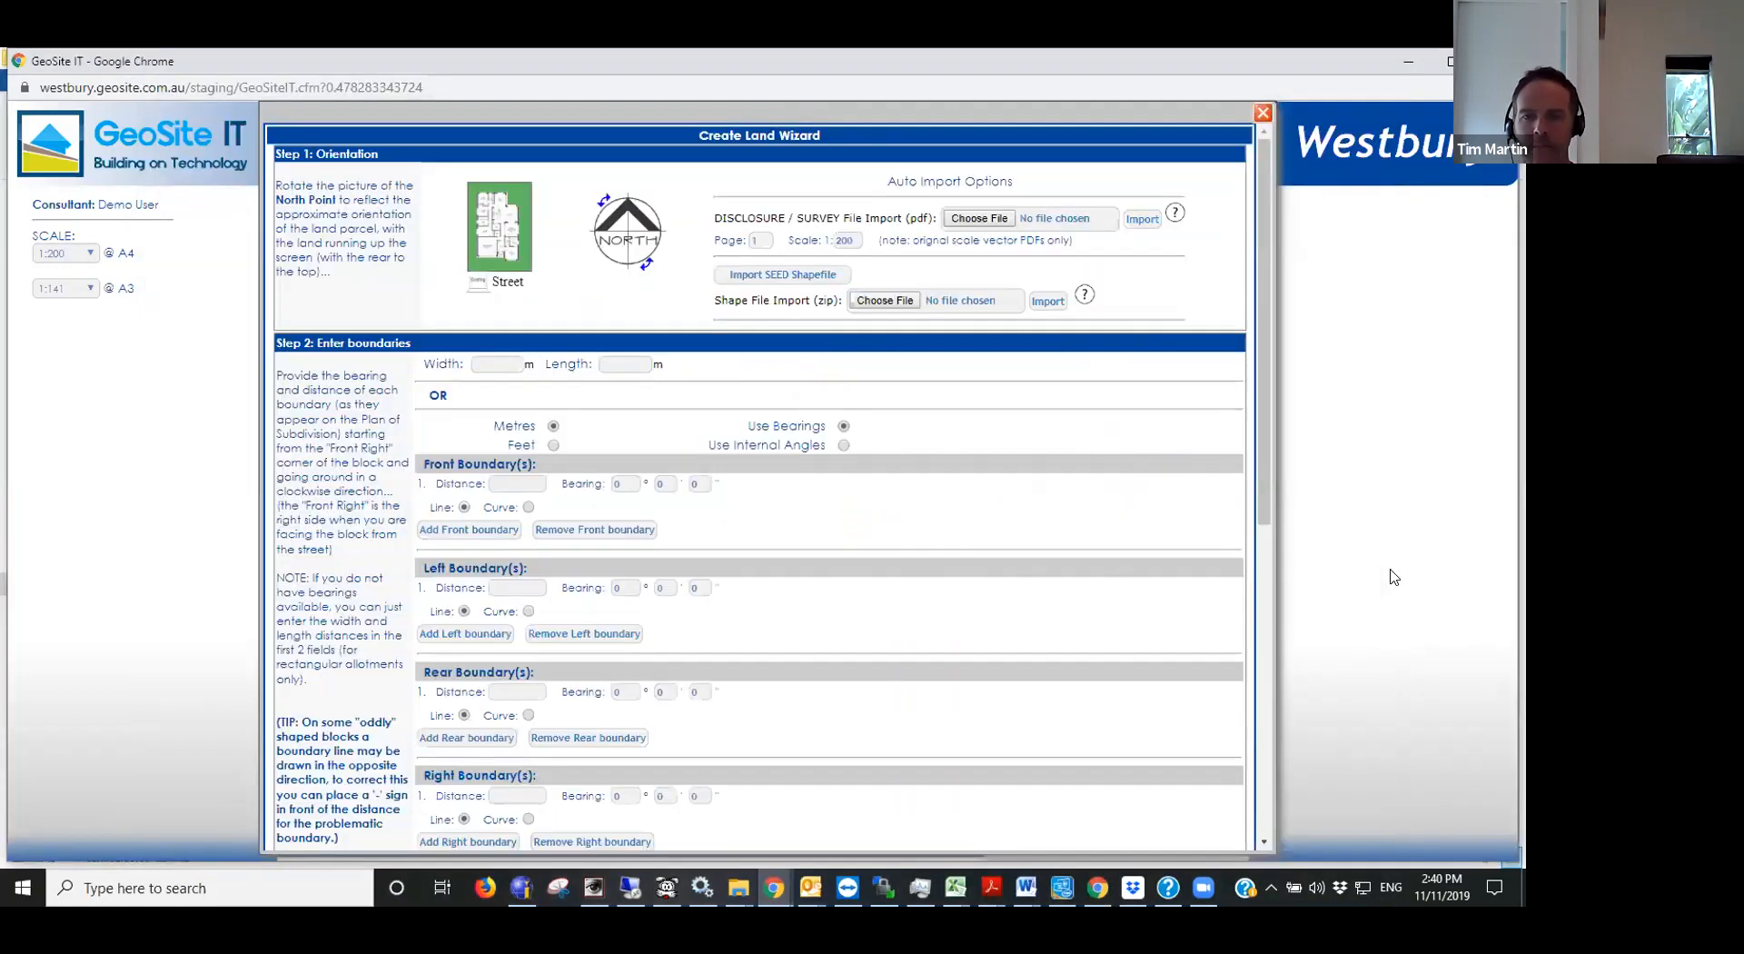
{"action": "key", "text": "F5"}
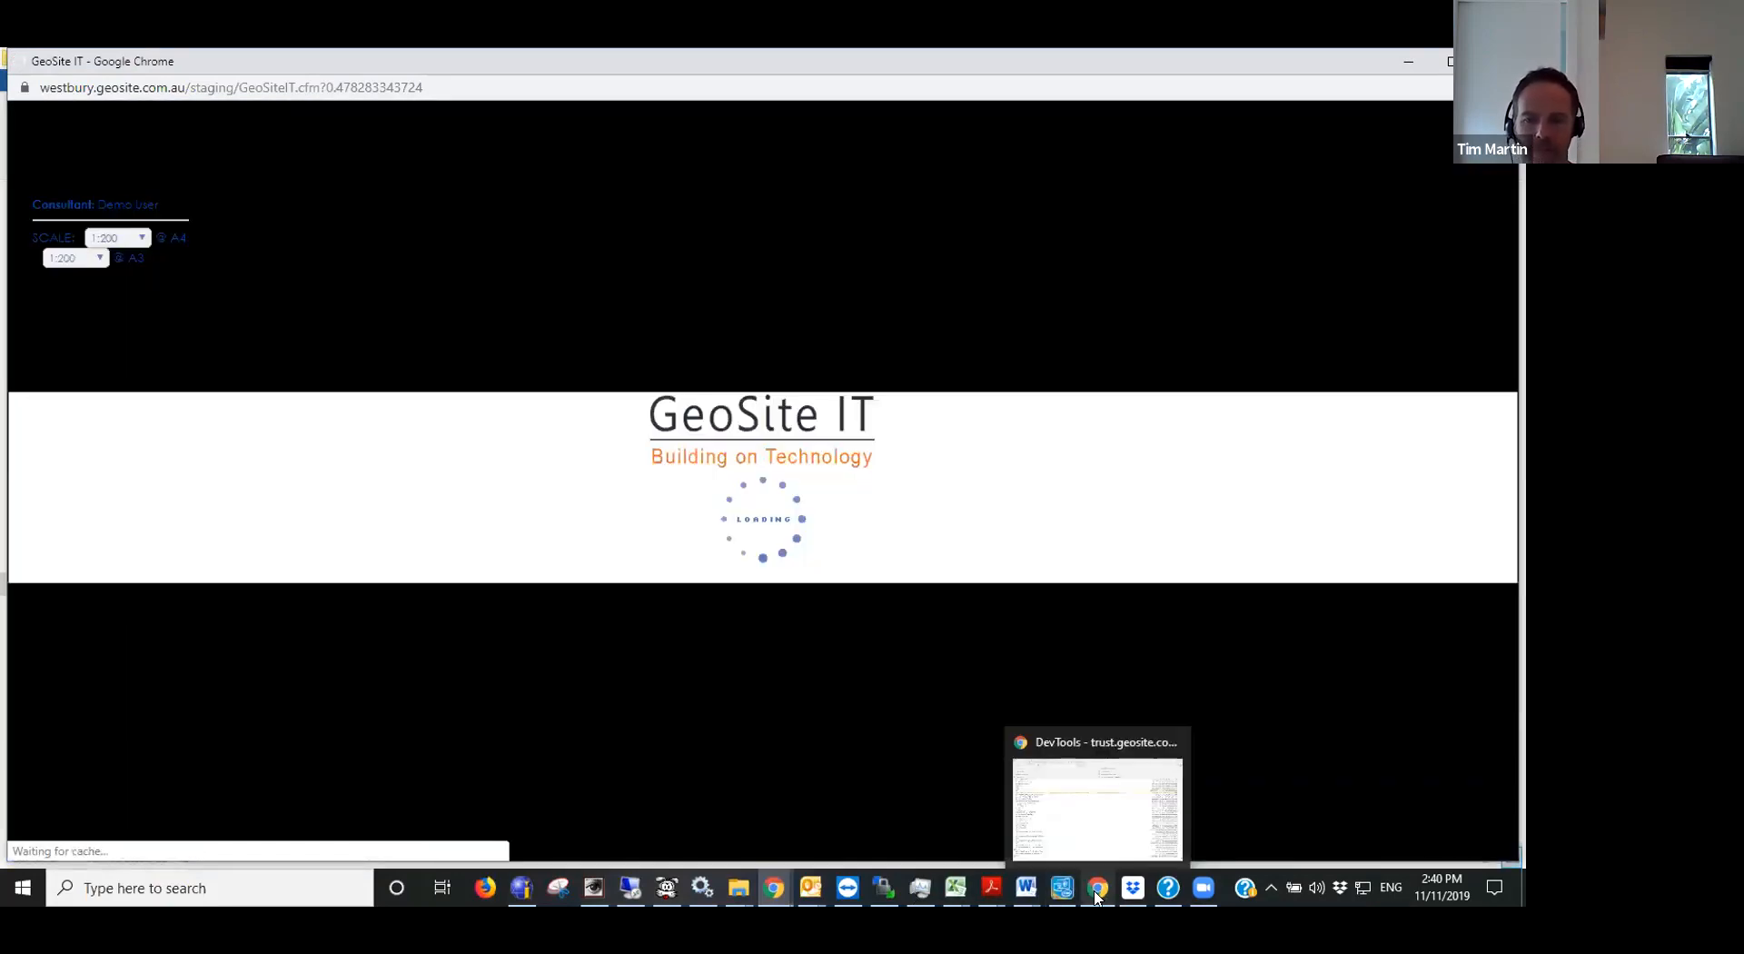
{"action": "left_click", "coordinate": [1097, 897]}
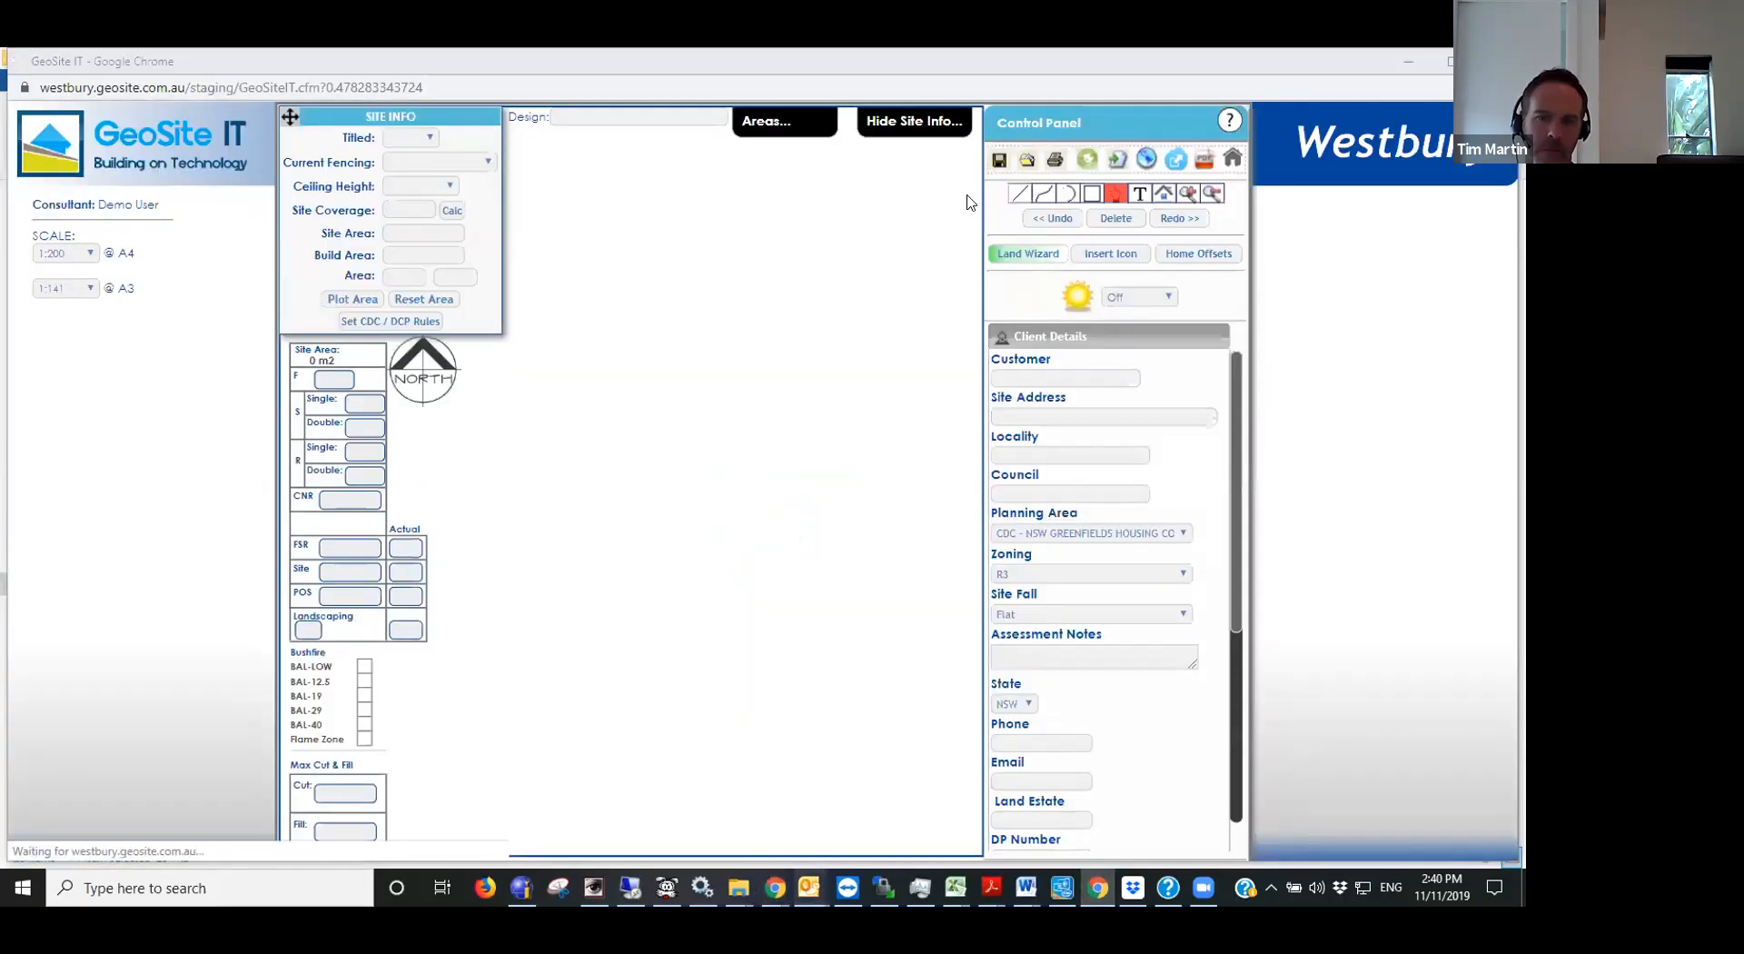
- Reopen the Create Land Wizard and launch the SEED shapefile import, agreeing to the boundary accuracy warning
{"action": "left_click", "coordinate": [1116, 194]}
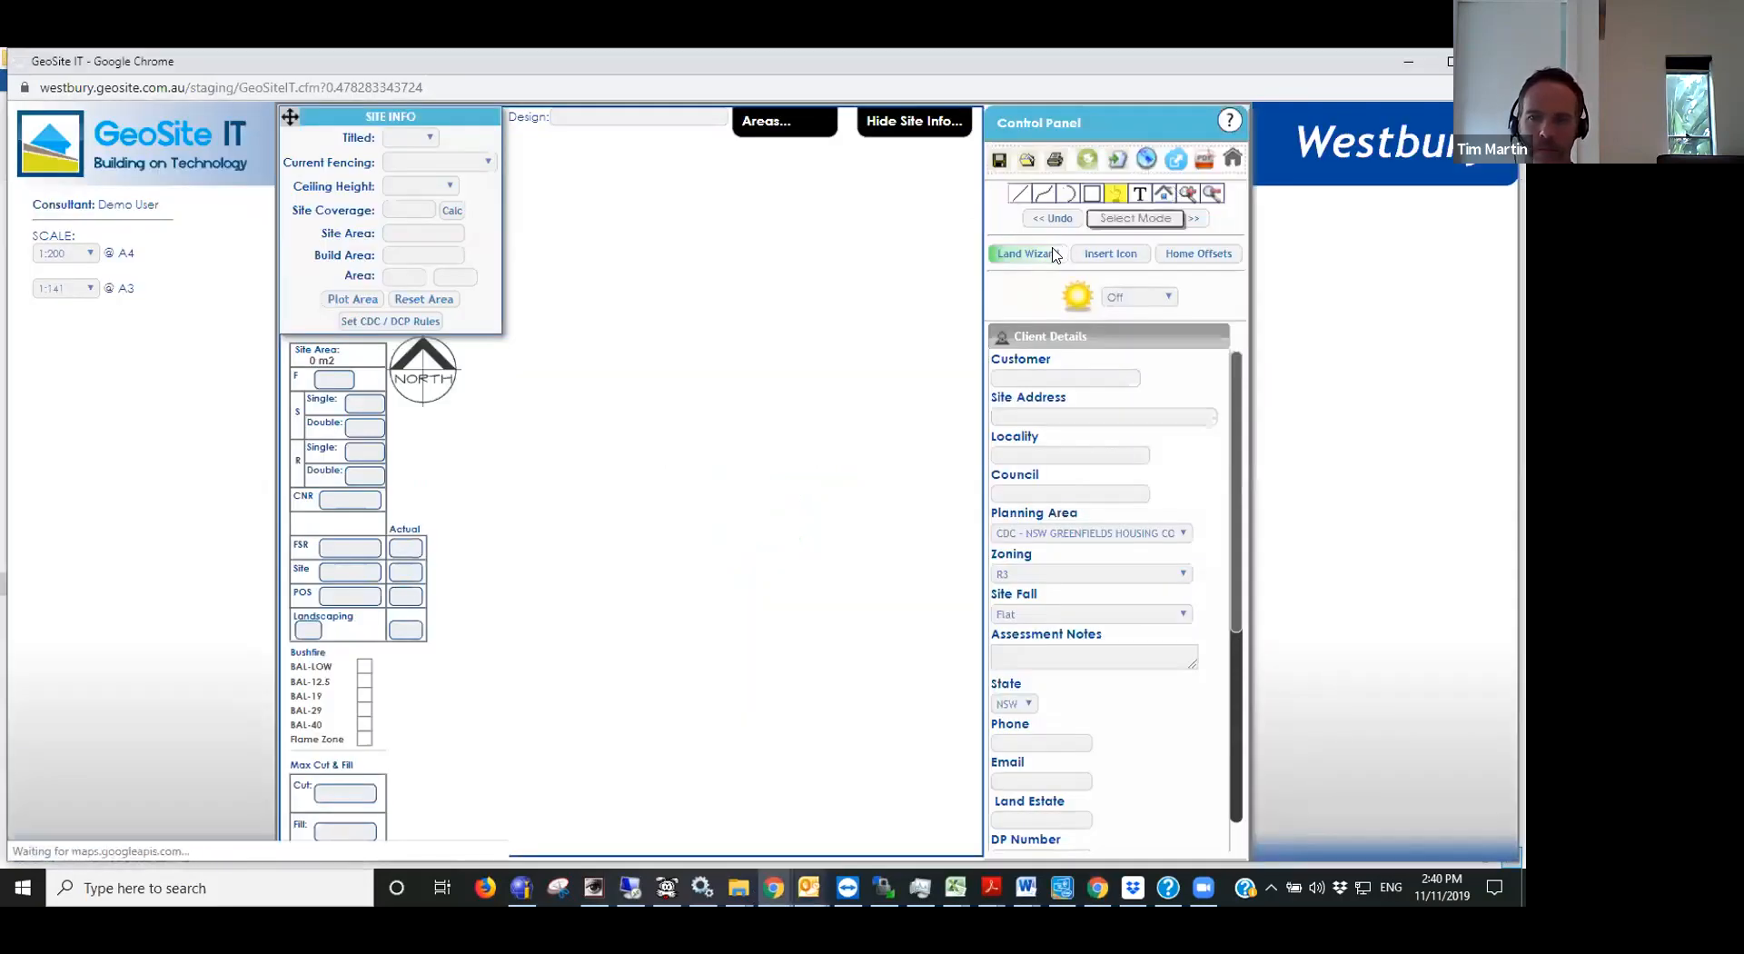
{"action": "left_click", "coordinate": [1049, 258]}
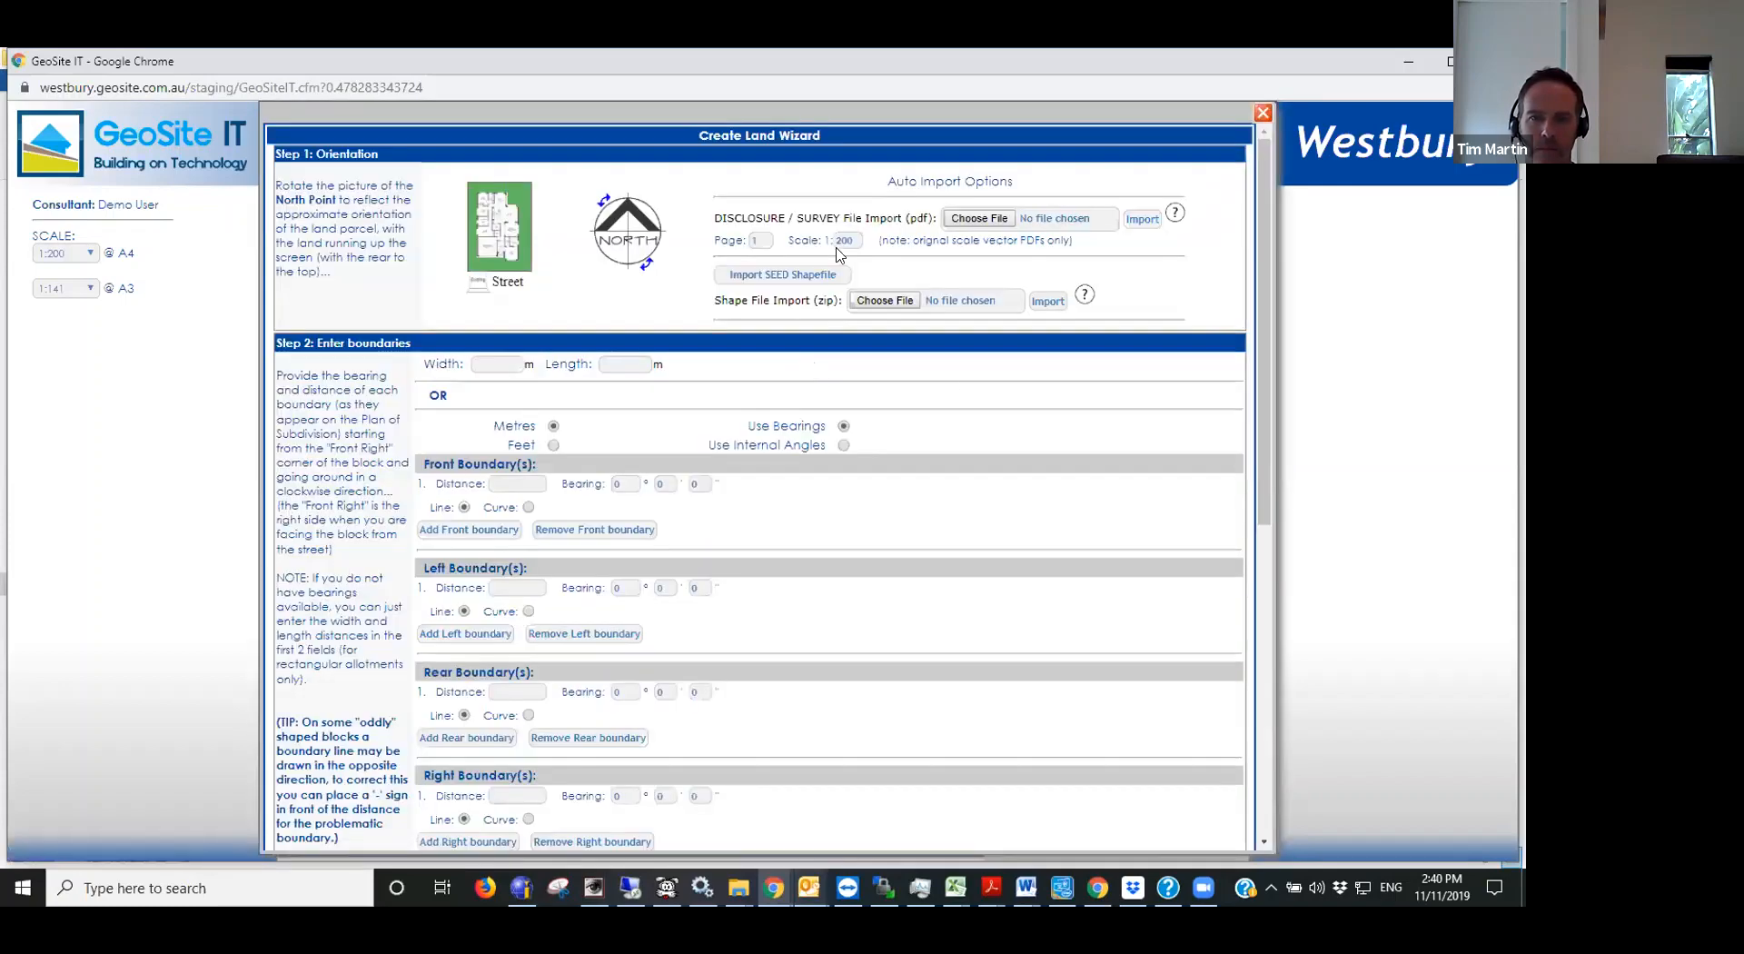
{"action": "left_click", "coordinate": [771, 274]}
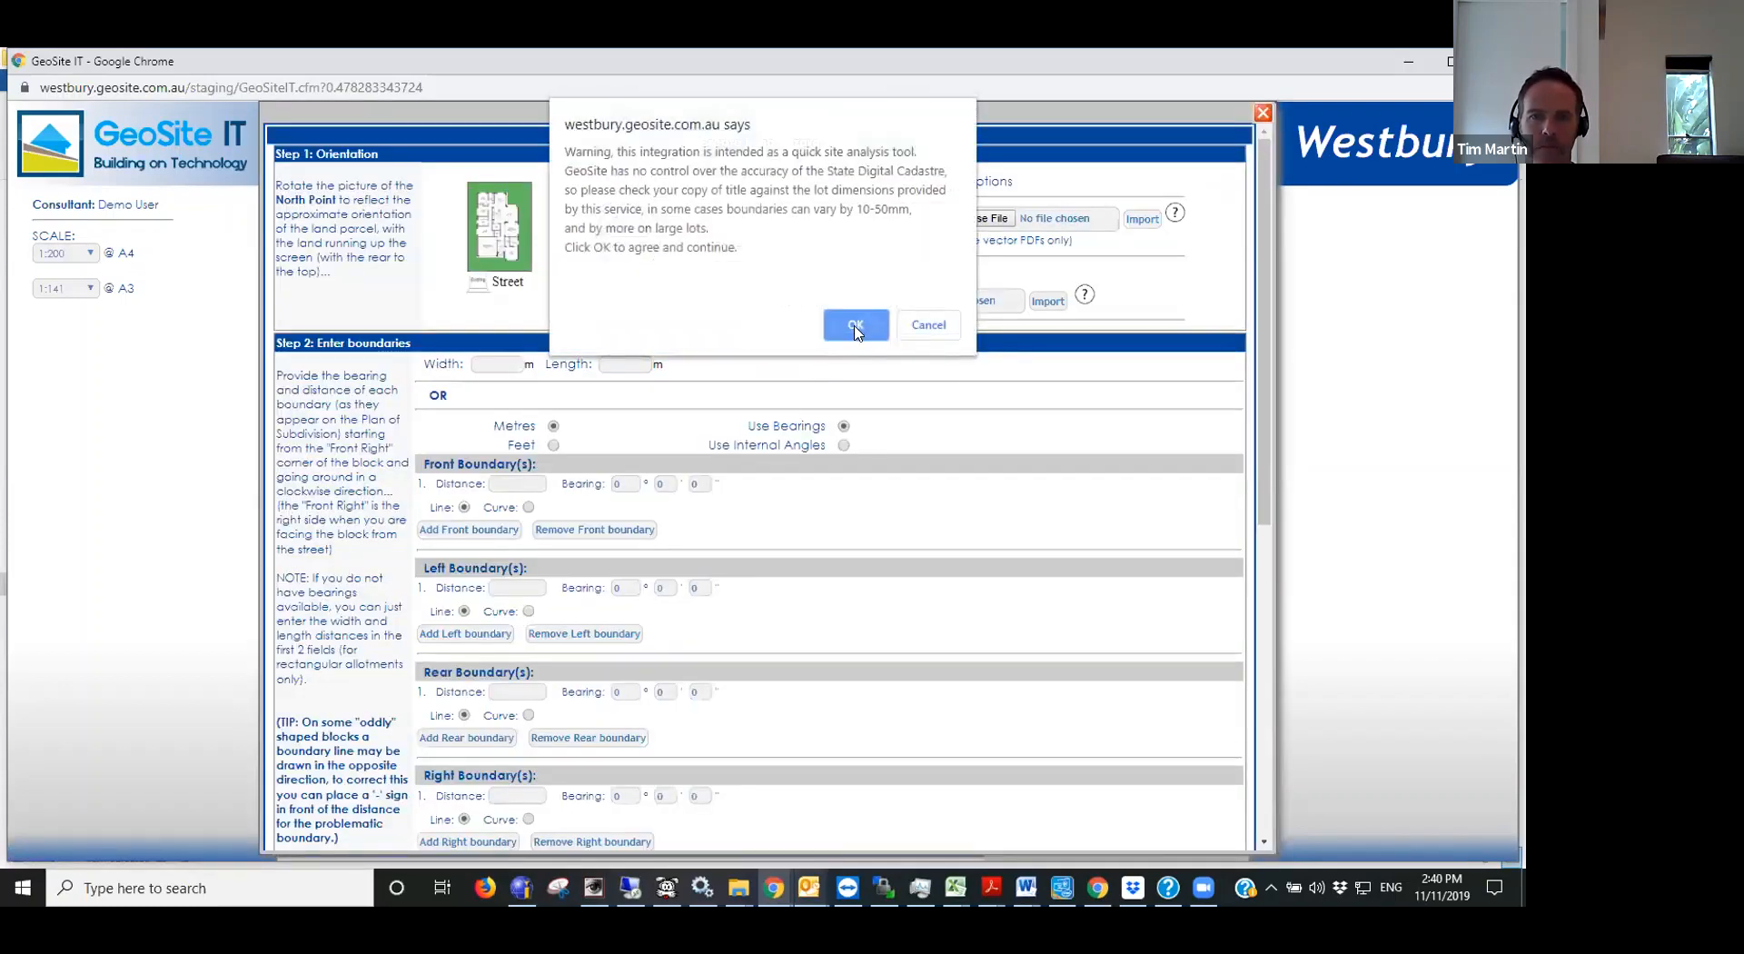
{"action": "left_click", "coordinate": [854, 325]}
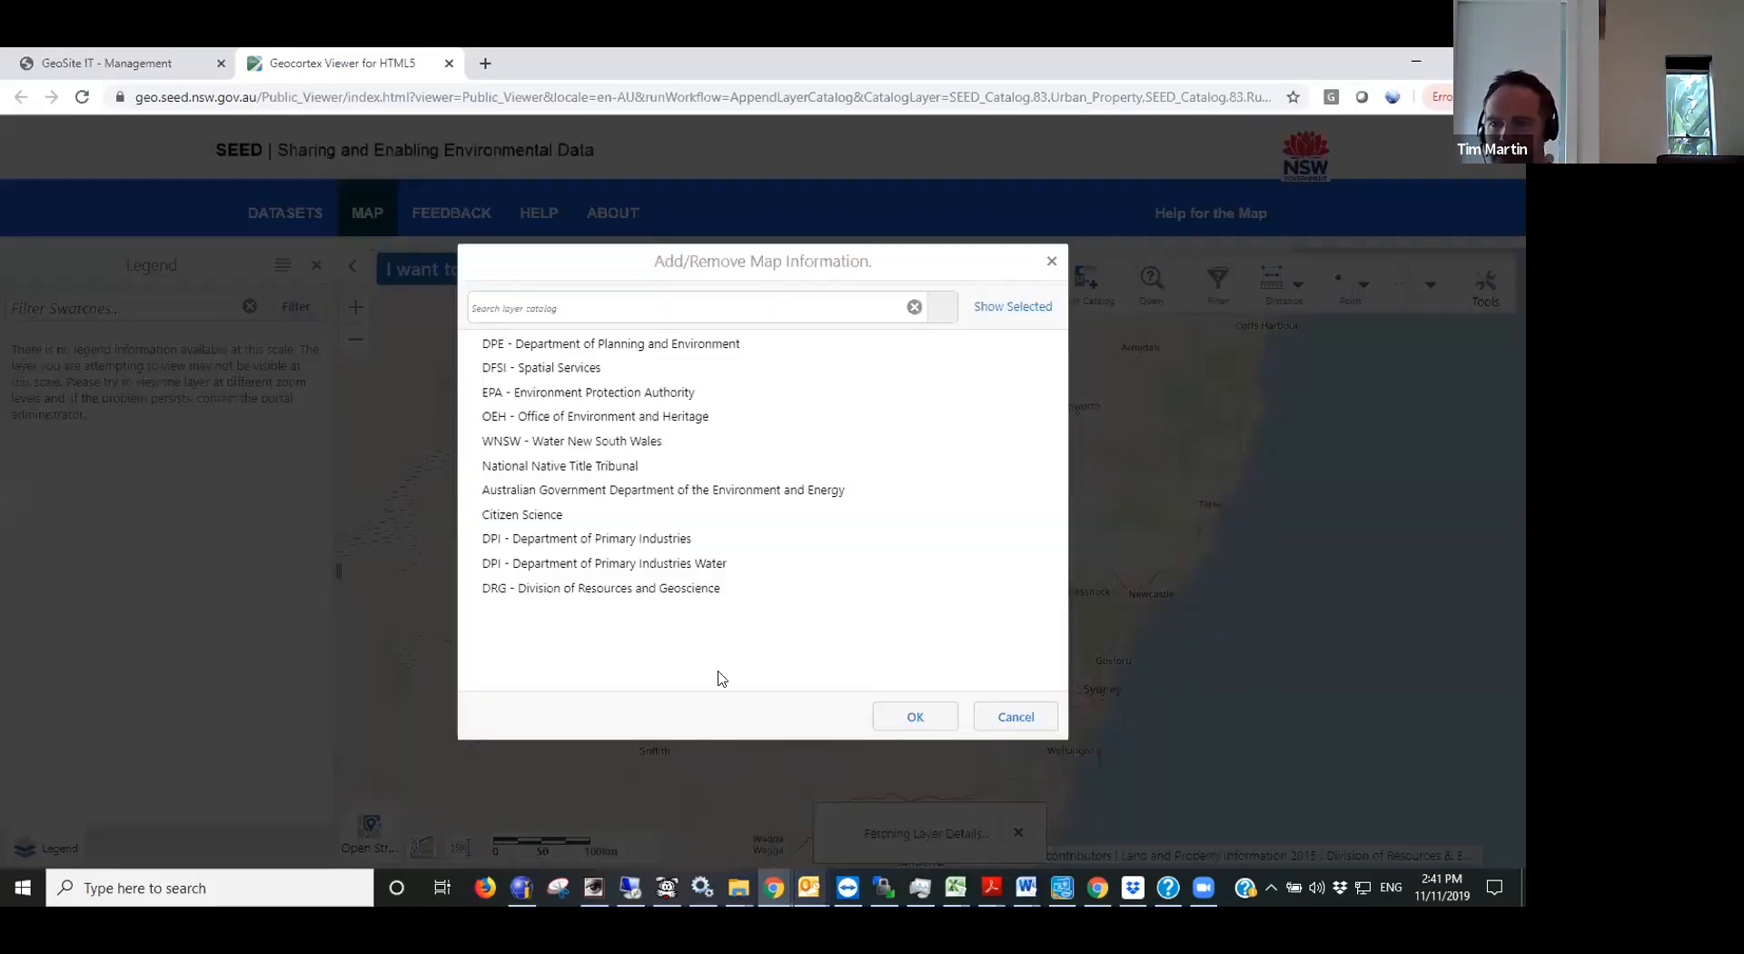
- Accept the map layers in the SEED viewer and open a query with Lot as its data source
{"action": "left_click", "coordinate": [917, 716]}
{"action": "scroll", "coordinate": [1088, 705], "scroll_direction": "up", "scroll_amount": 4}
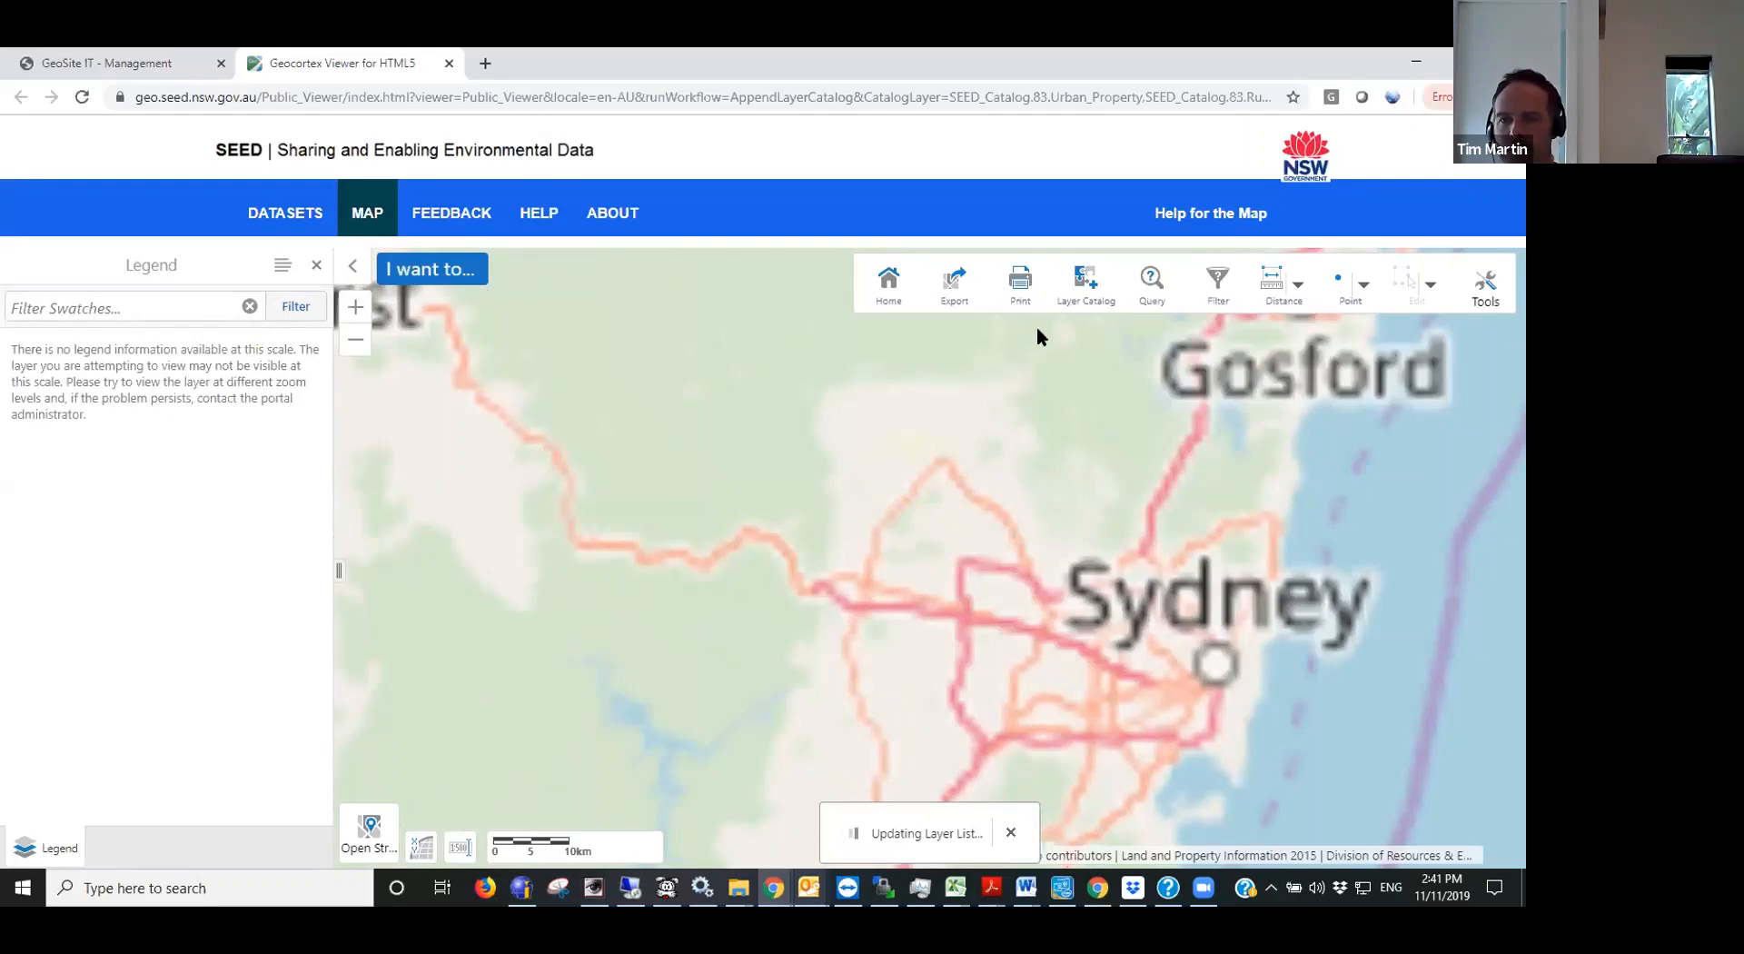
{"action": "left_click", "coordinate": [1152, 284]}
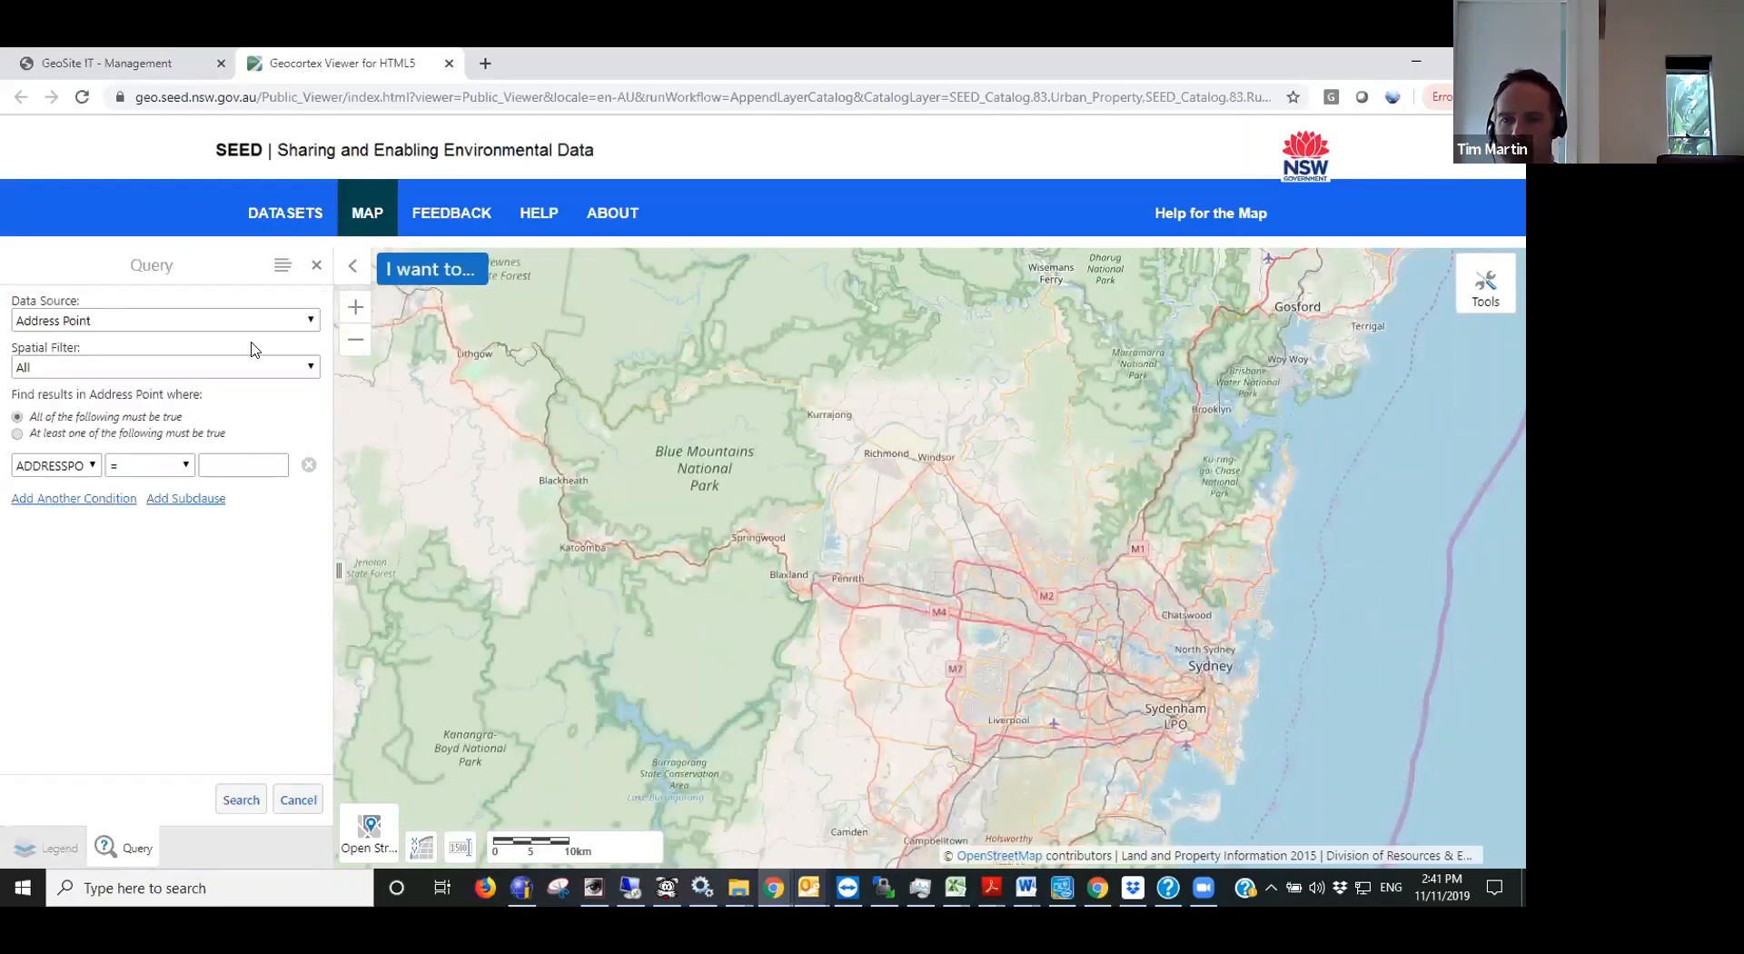
{"action": "left_click", "coordinate": [160, 323]}
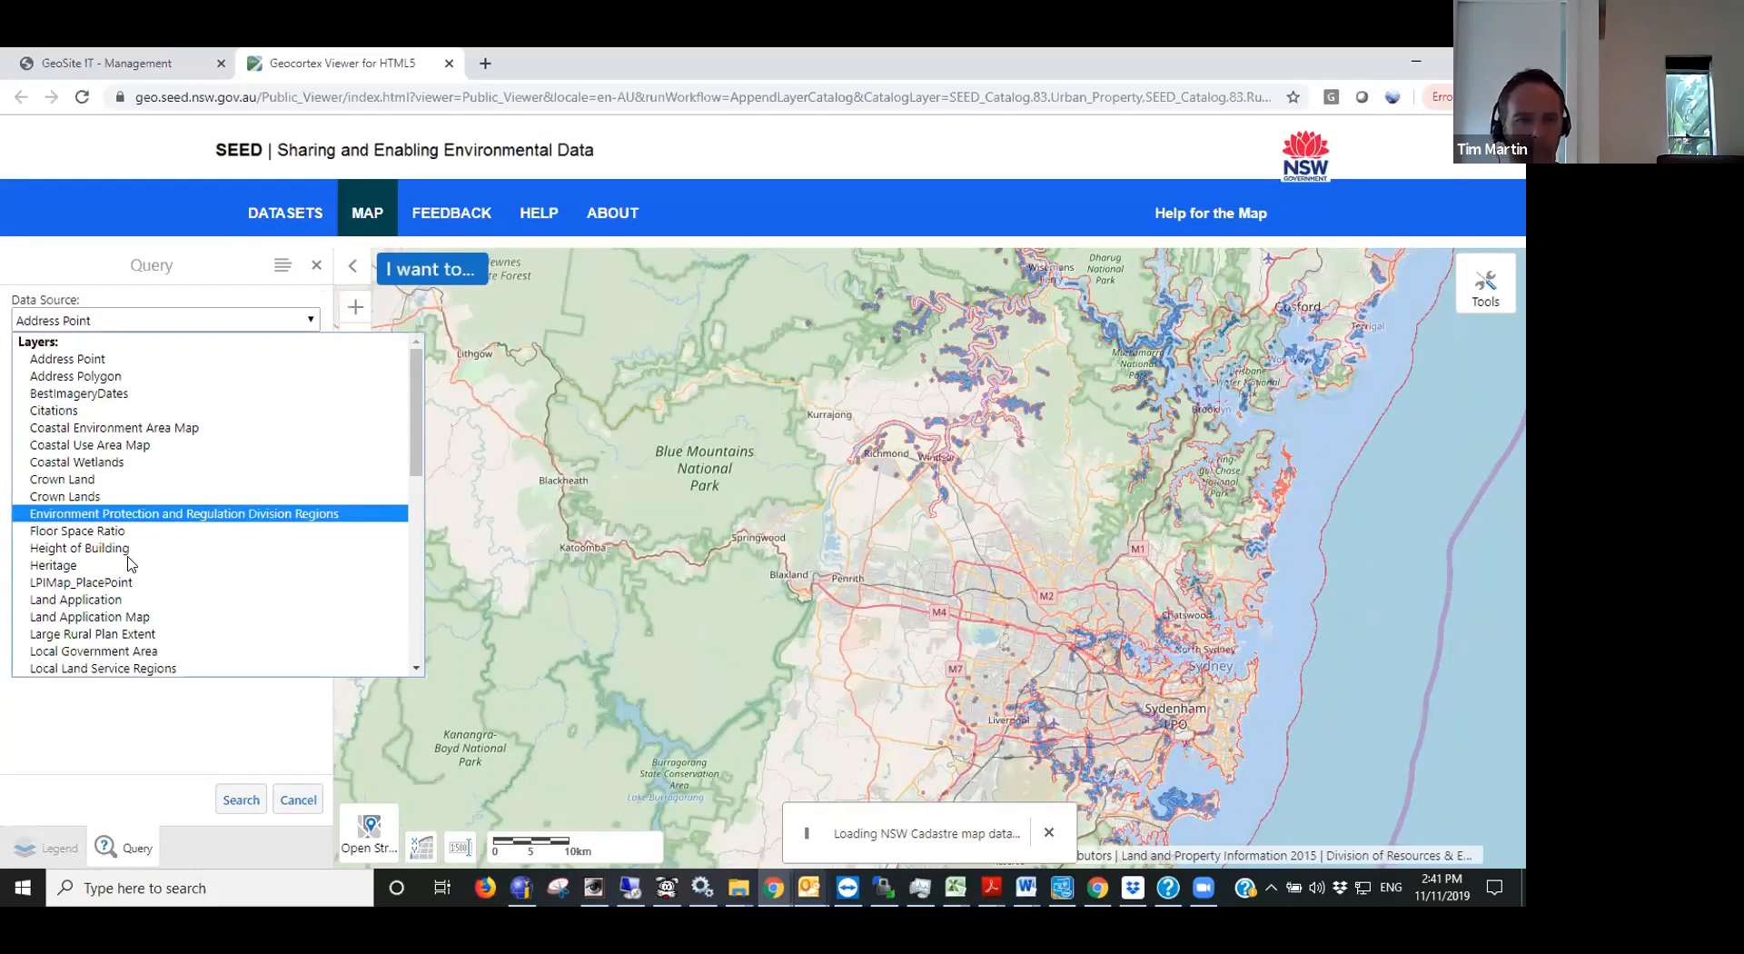
{"action": "scroll", "coordinate": [100, 545], "scroll_direction": "down", "scroll_amount": 3}
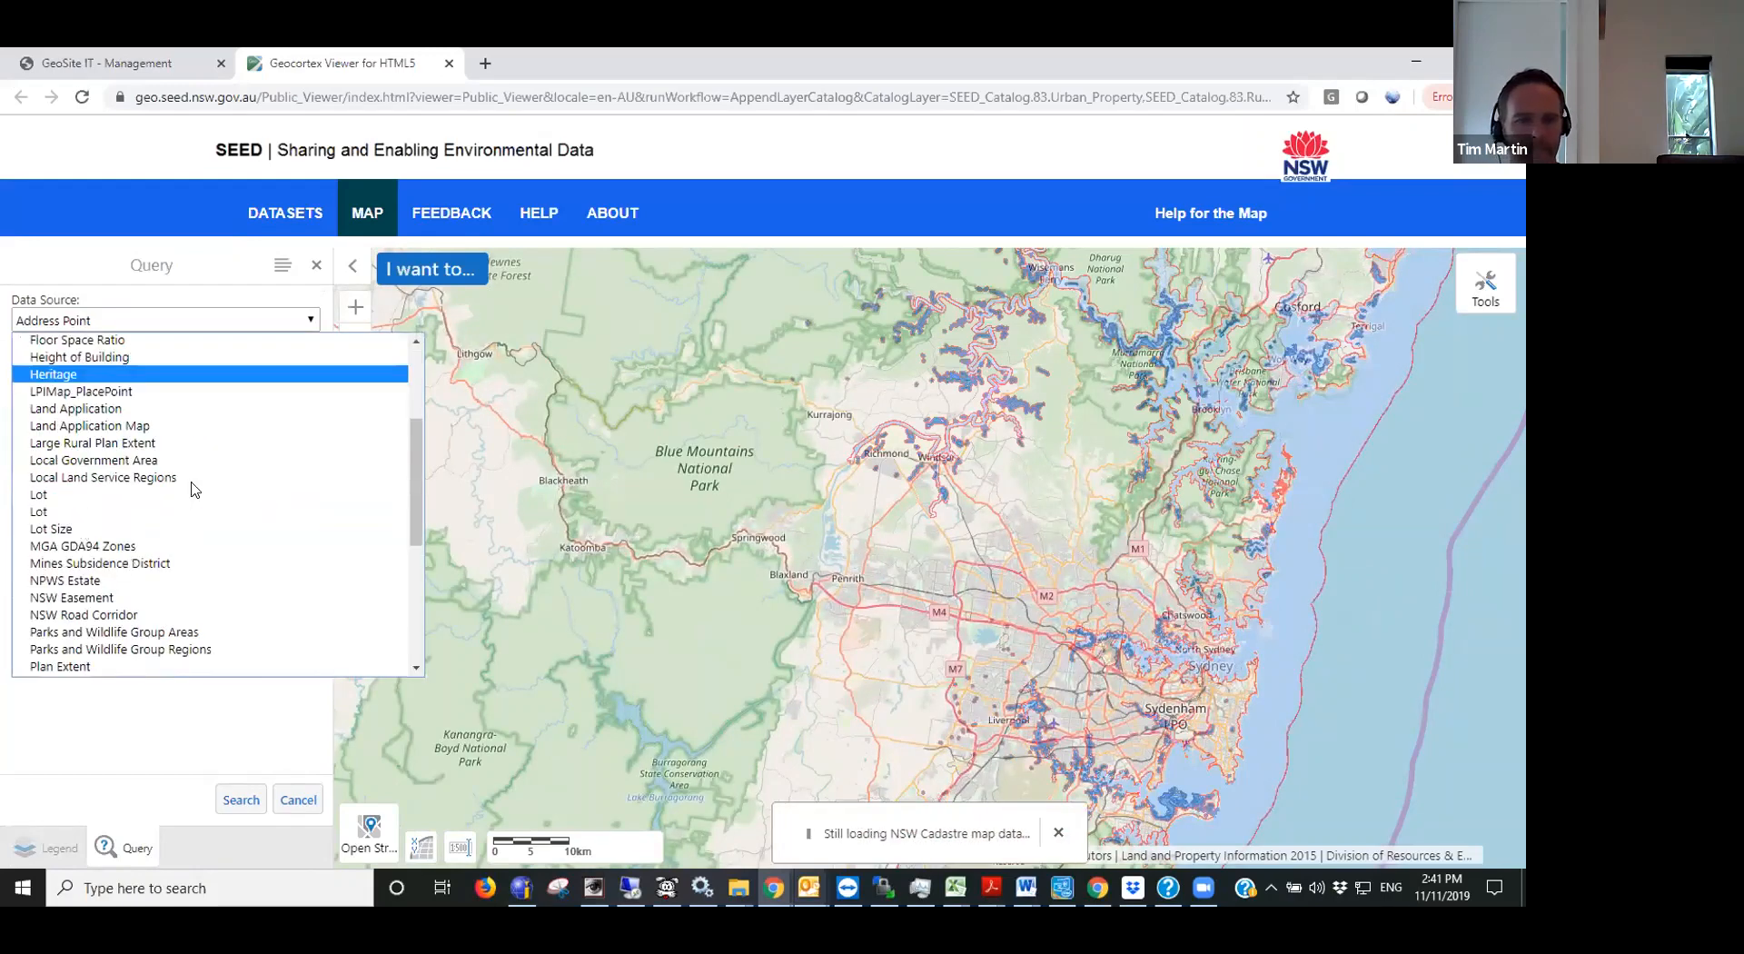
{"action": "left_click", "coordinate": [81, 511]}
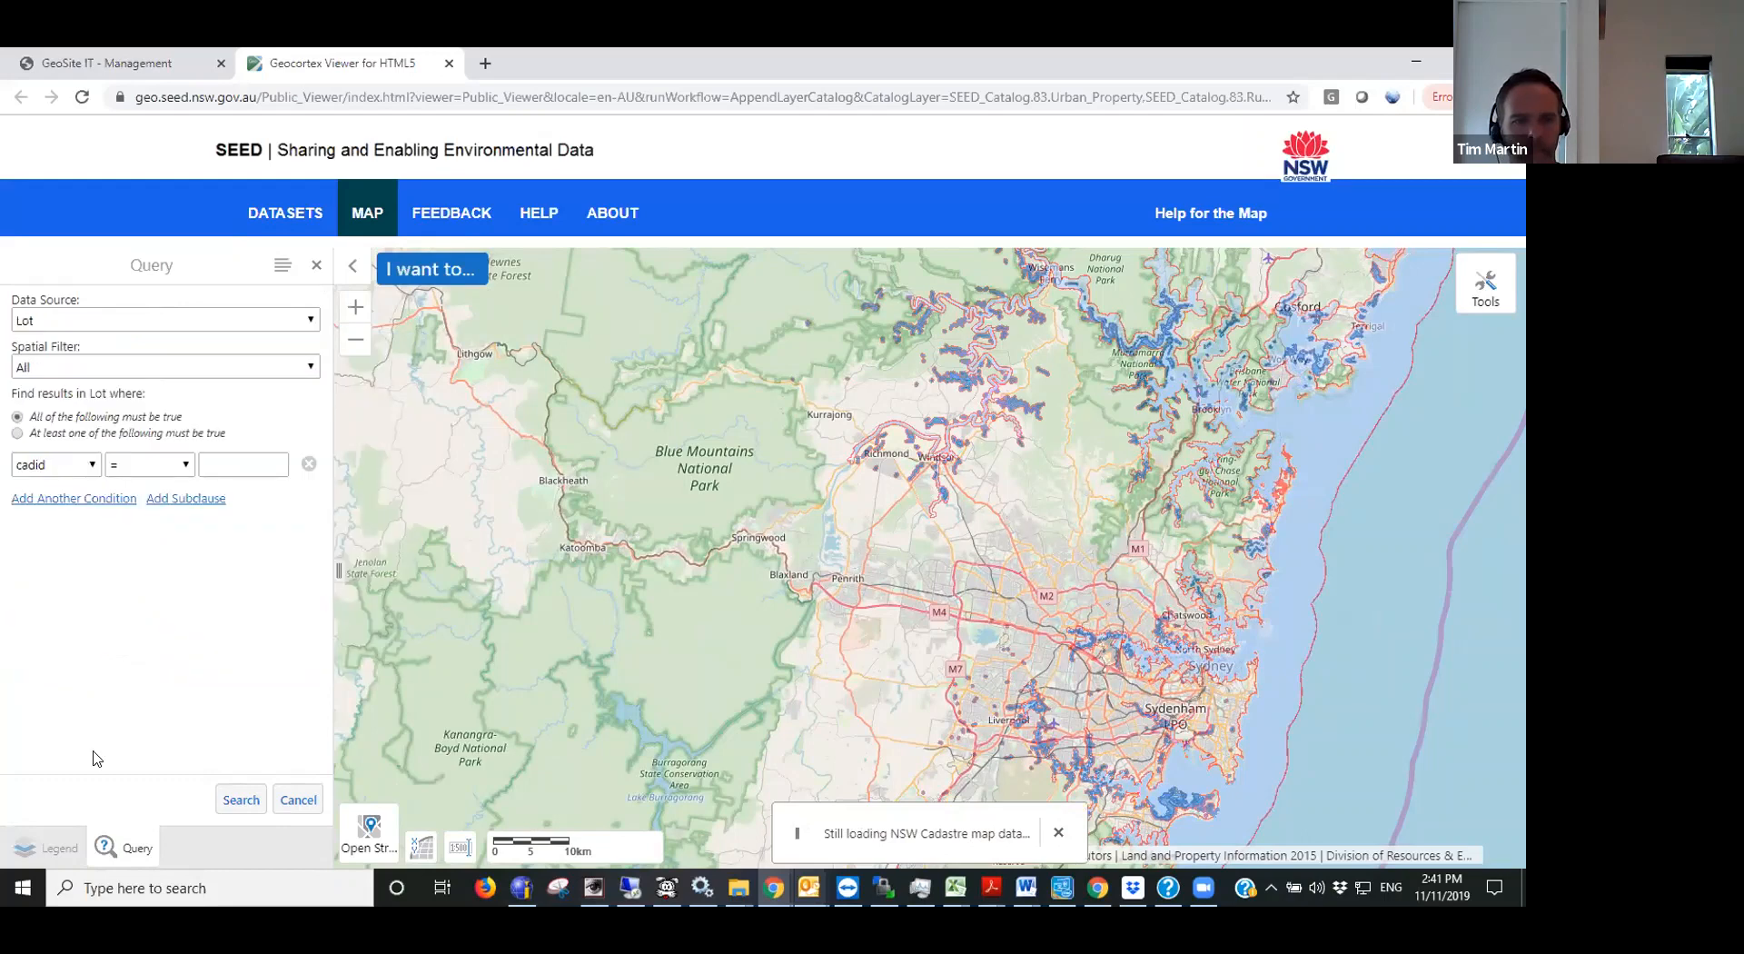
- Set the Lot query condition to plannumber with the = operator and begin its value with DP
{"action": "left_click", "coordinate": [90, 464]}
{"action": "left_click", "coordinate": [58, 816]}
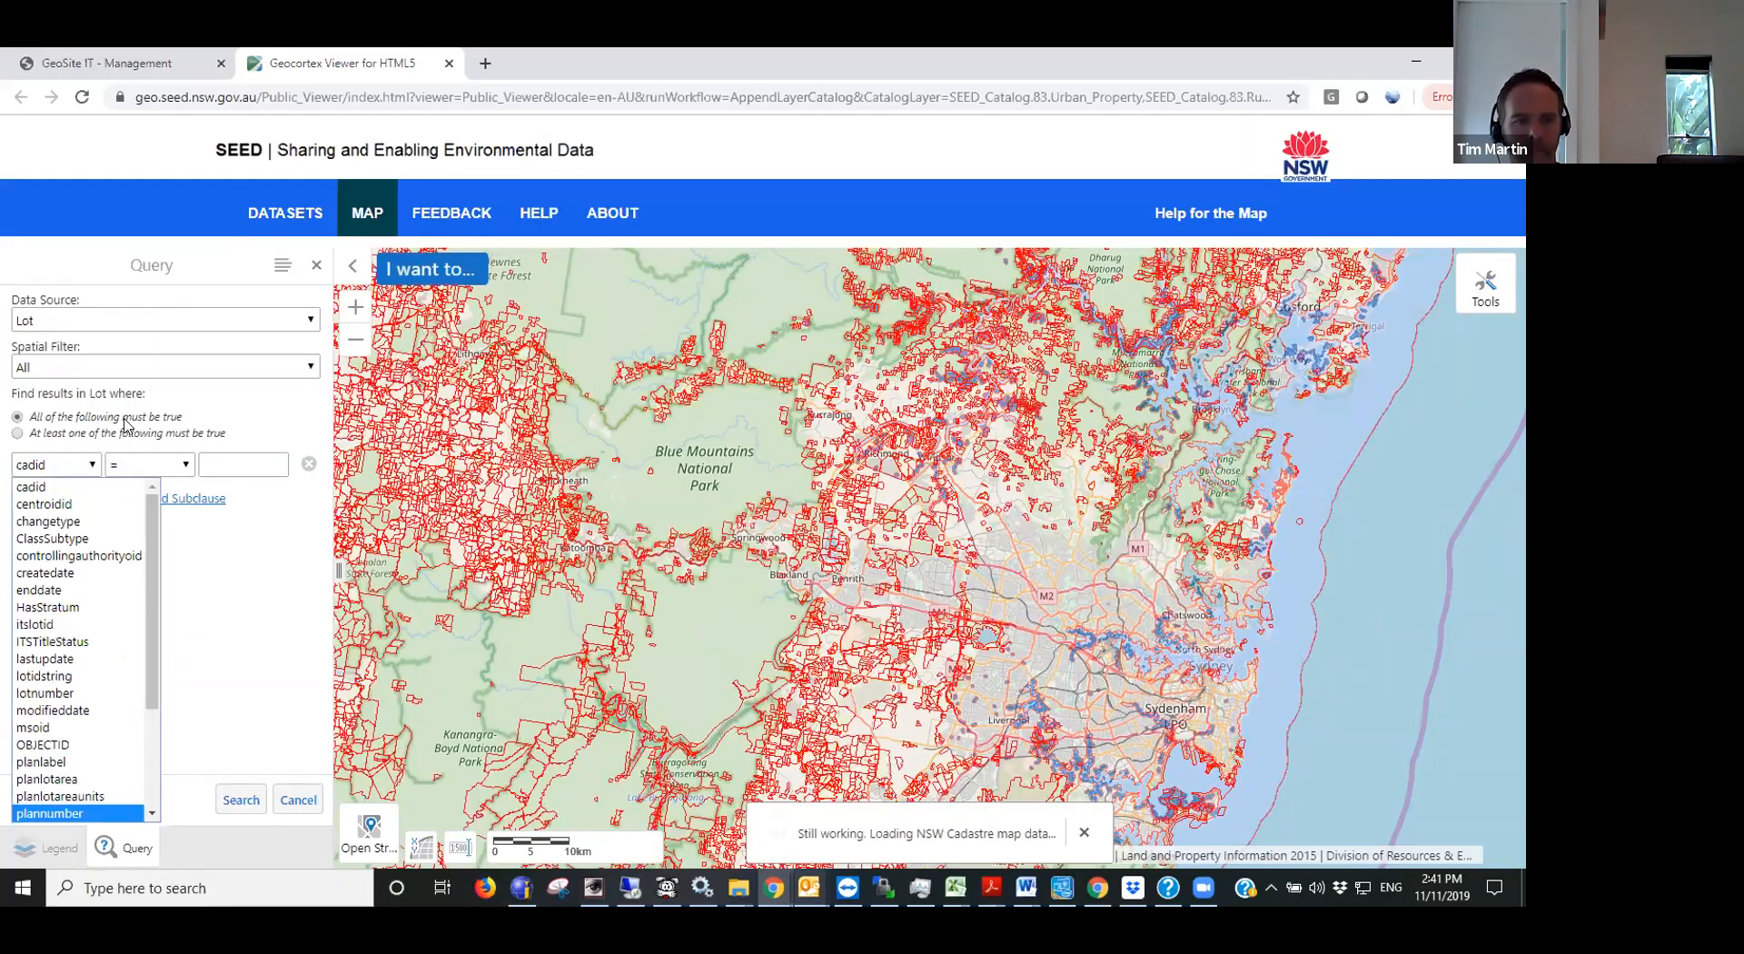
{"action": "left_click", "coordinate": [70, 463]}
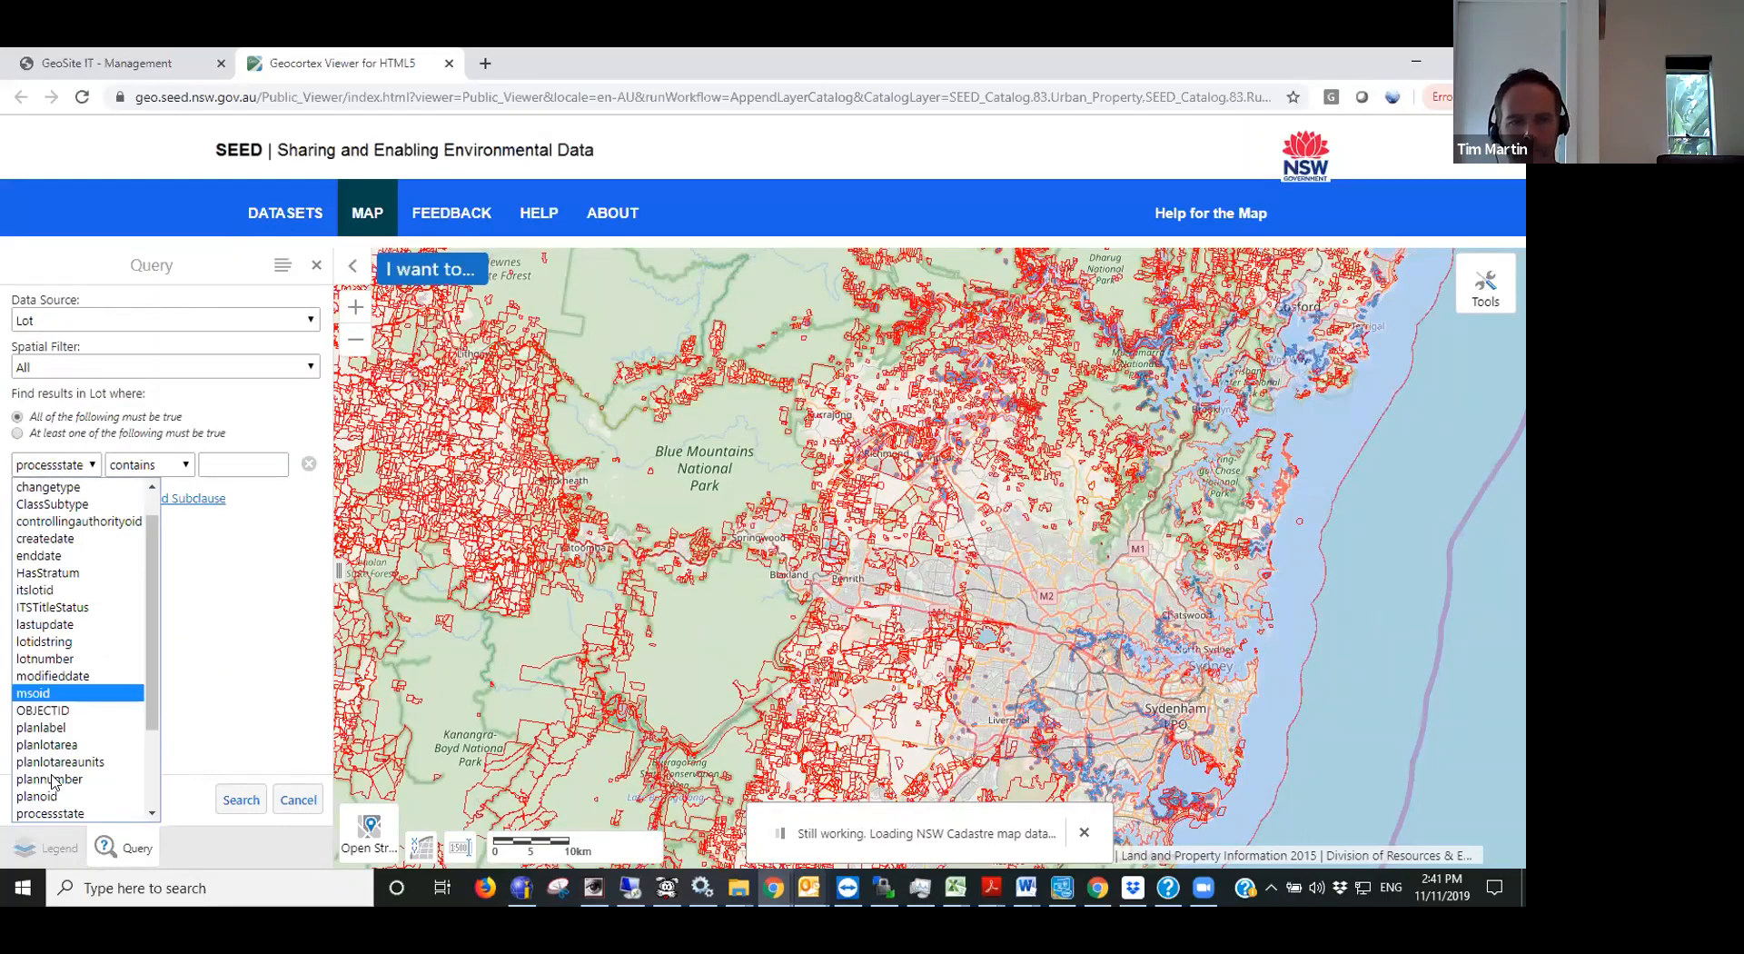
{"action": "left_click", "coordinate": [52, 779]}
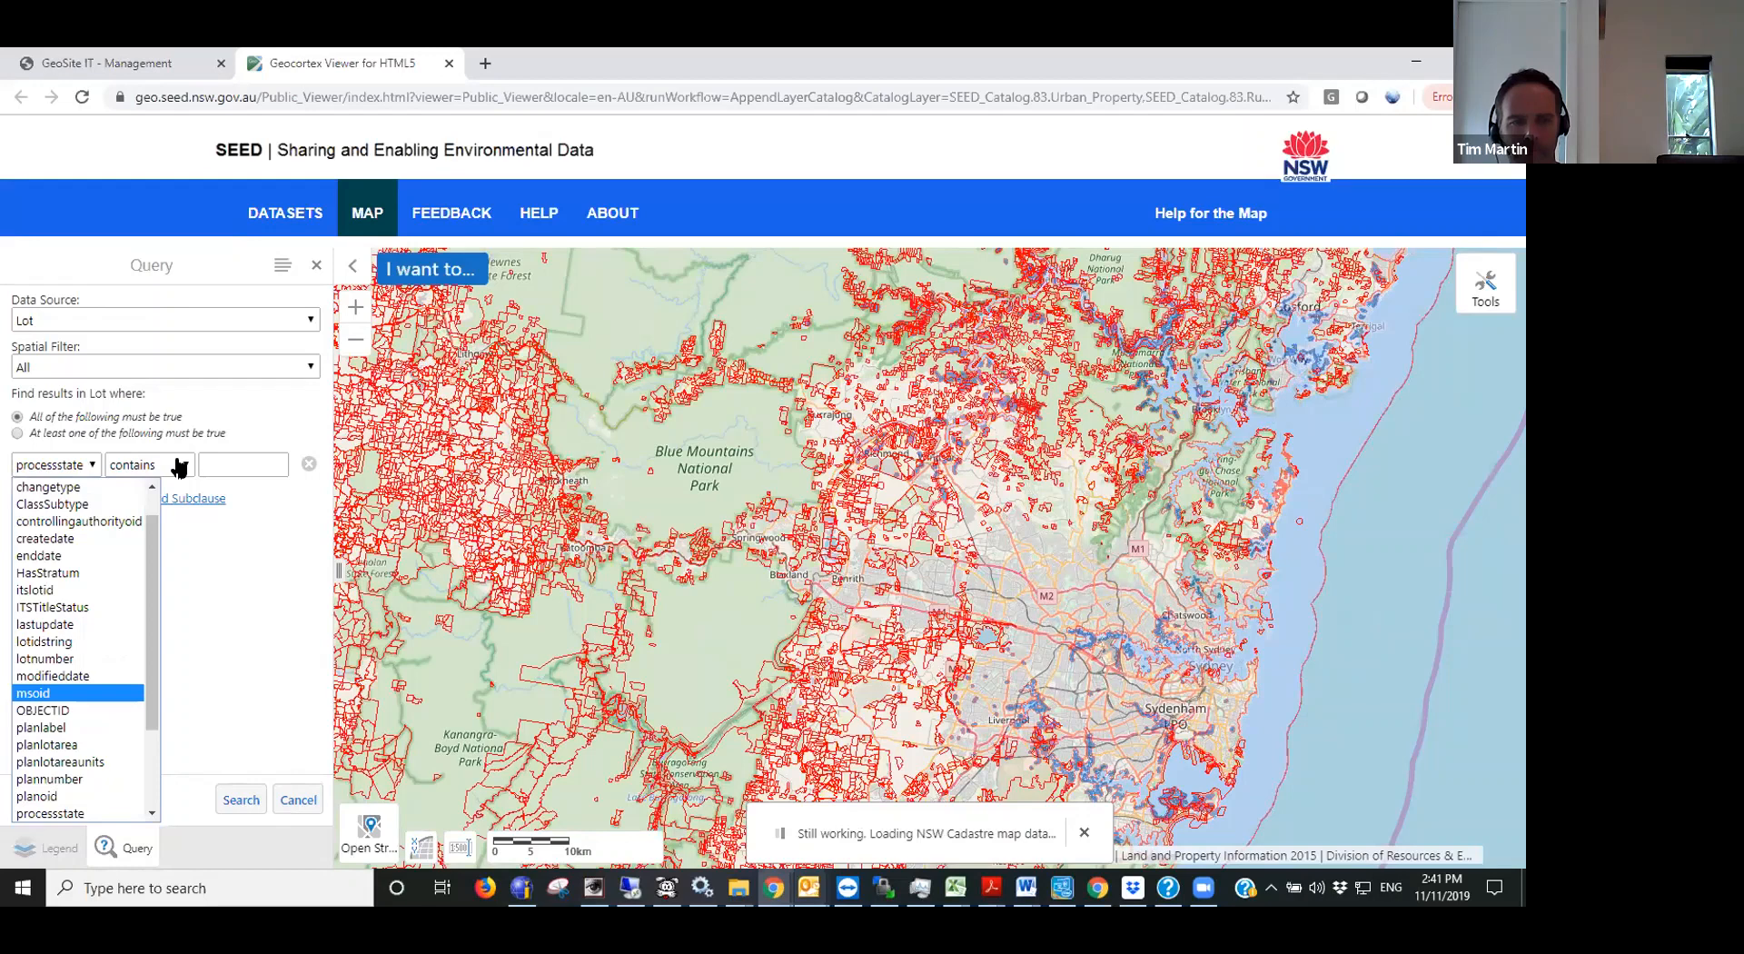
{"action": "left_click", "coordinate": [227, 465]}
{"action": "type", "text": "DP"}
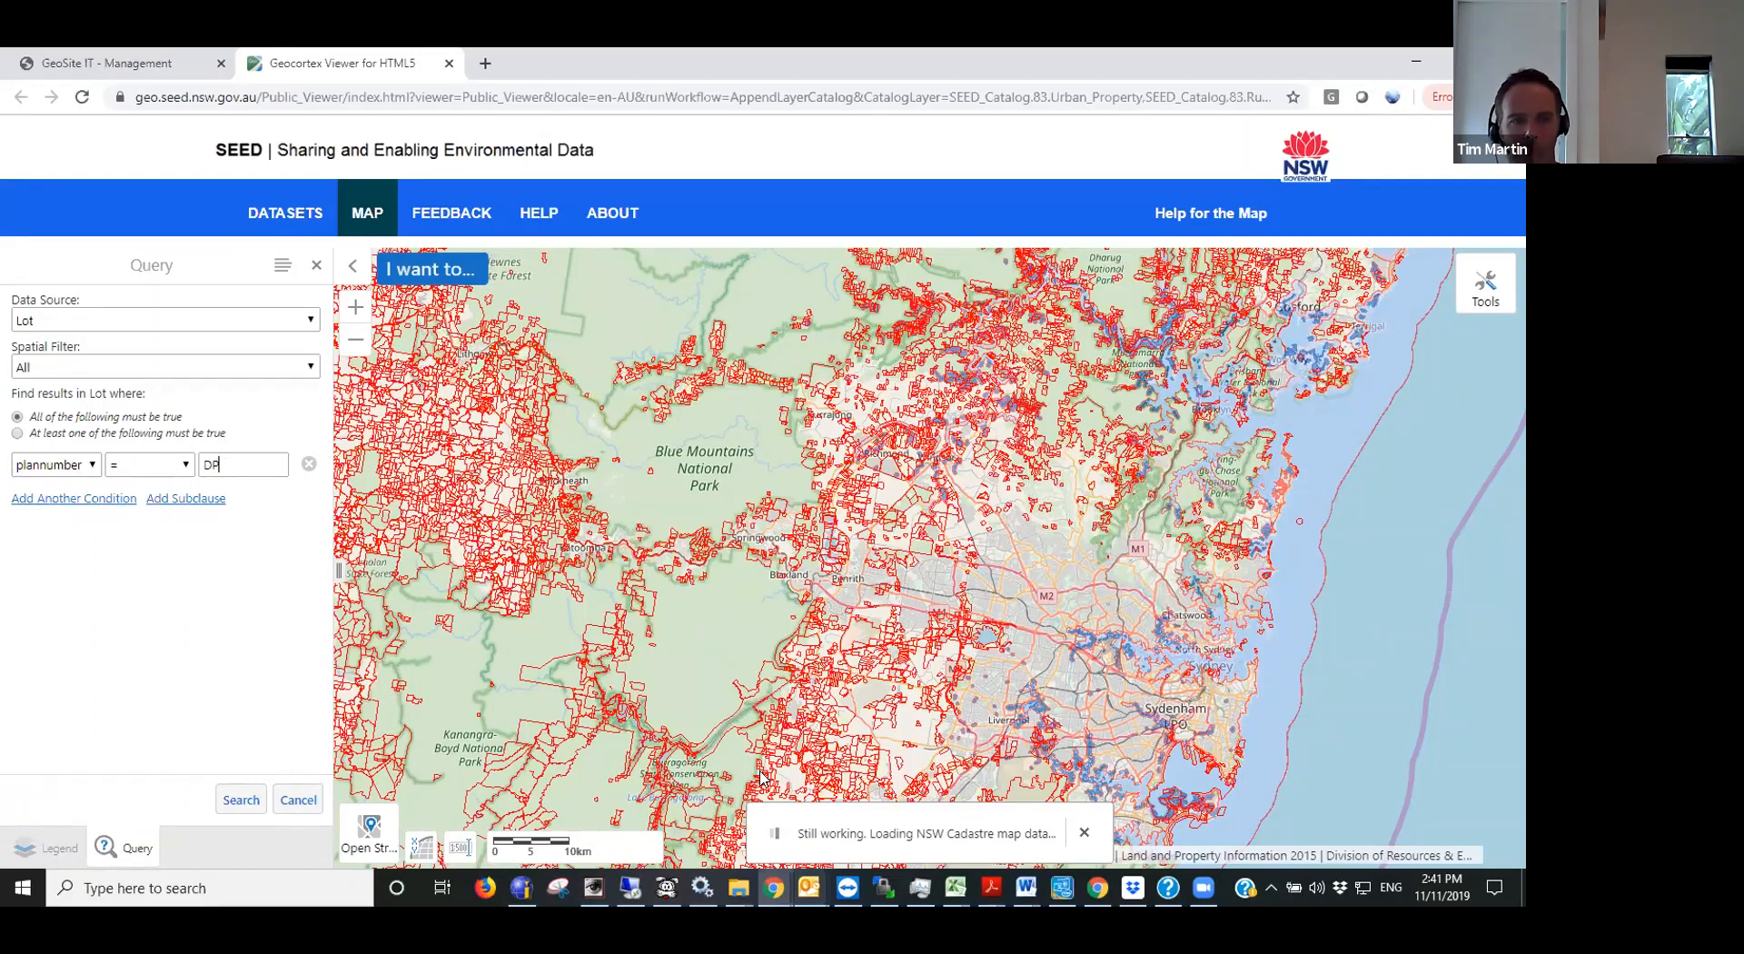
- Consult the nswPlan_for_GeoSite.pdf guide for how to find a lot by plan number and its sample value
{"action": "left_click", "coordinate": [790, 888]}
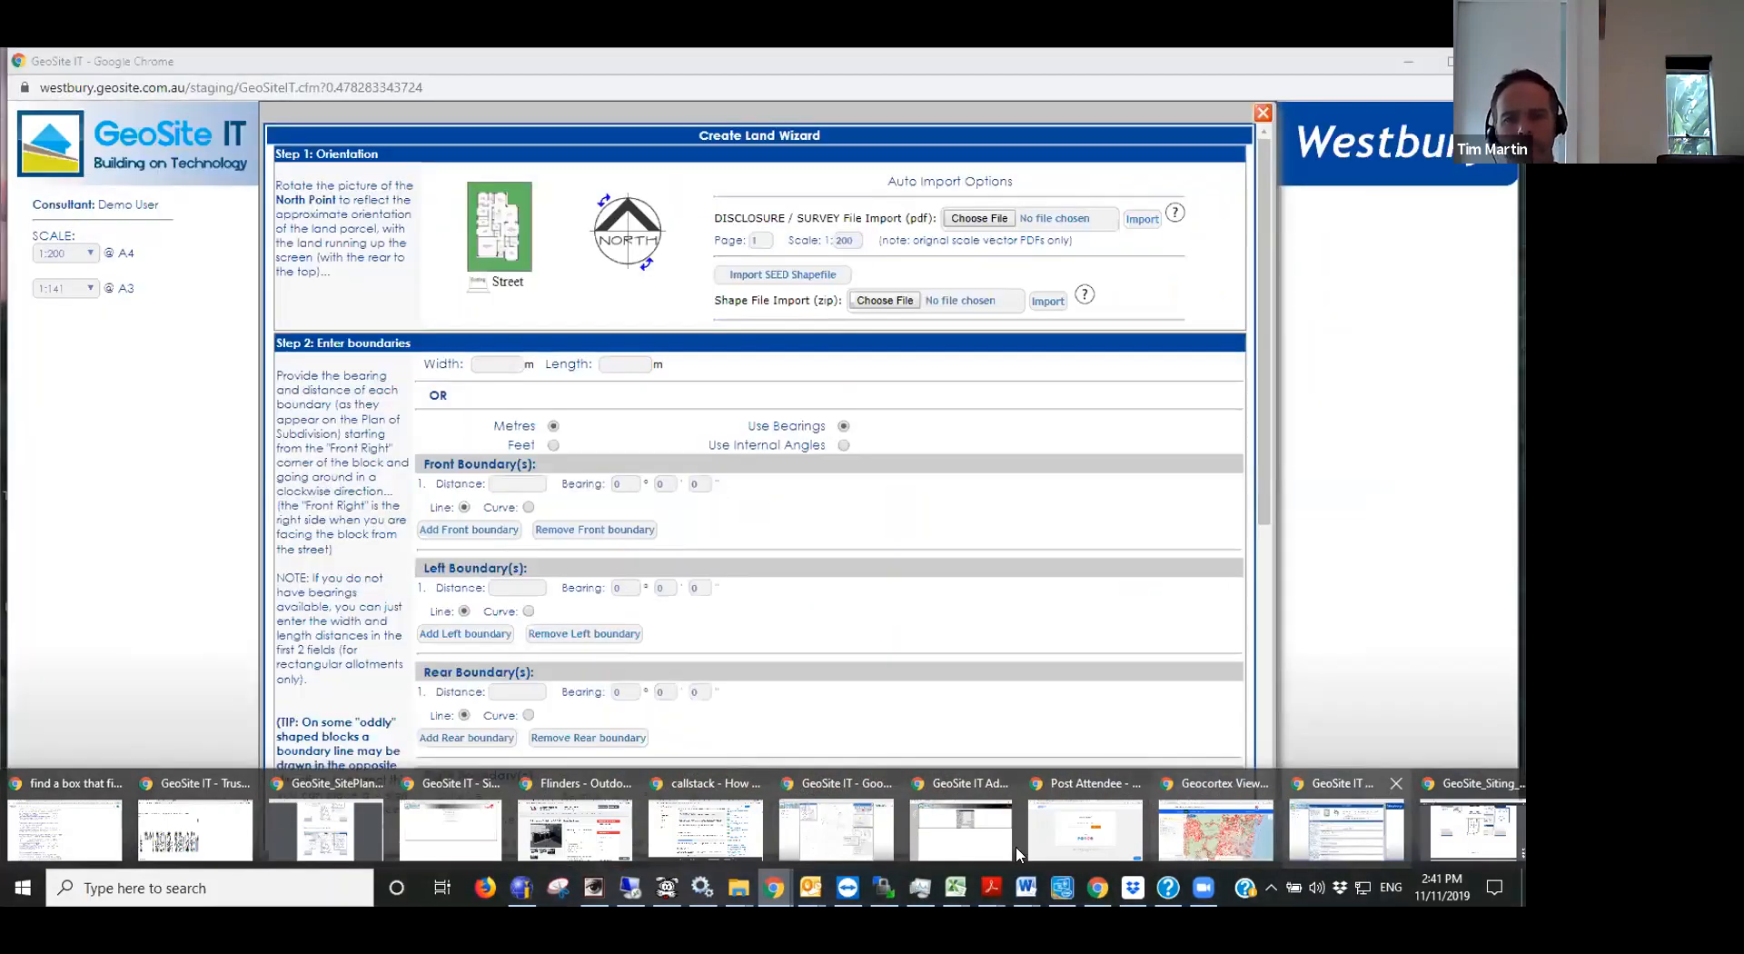
{"action": "left_click", "coordinate": [1369, 820]}
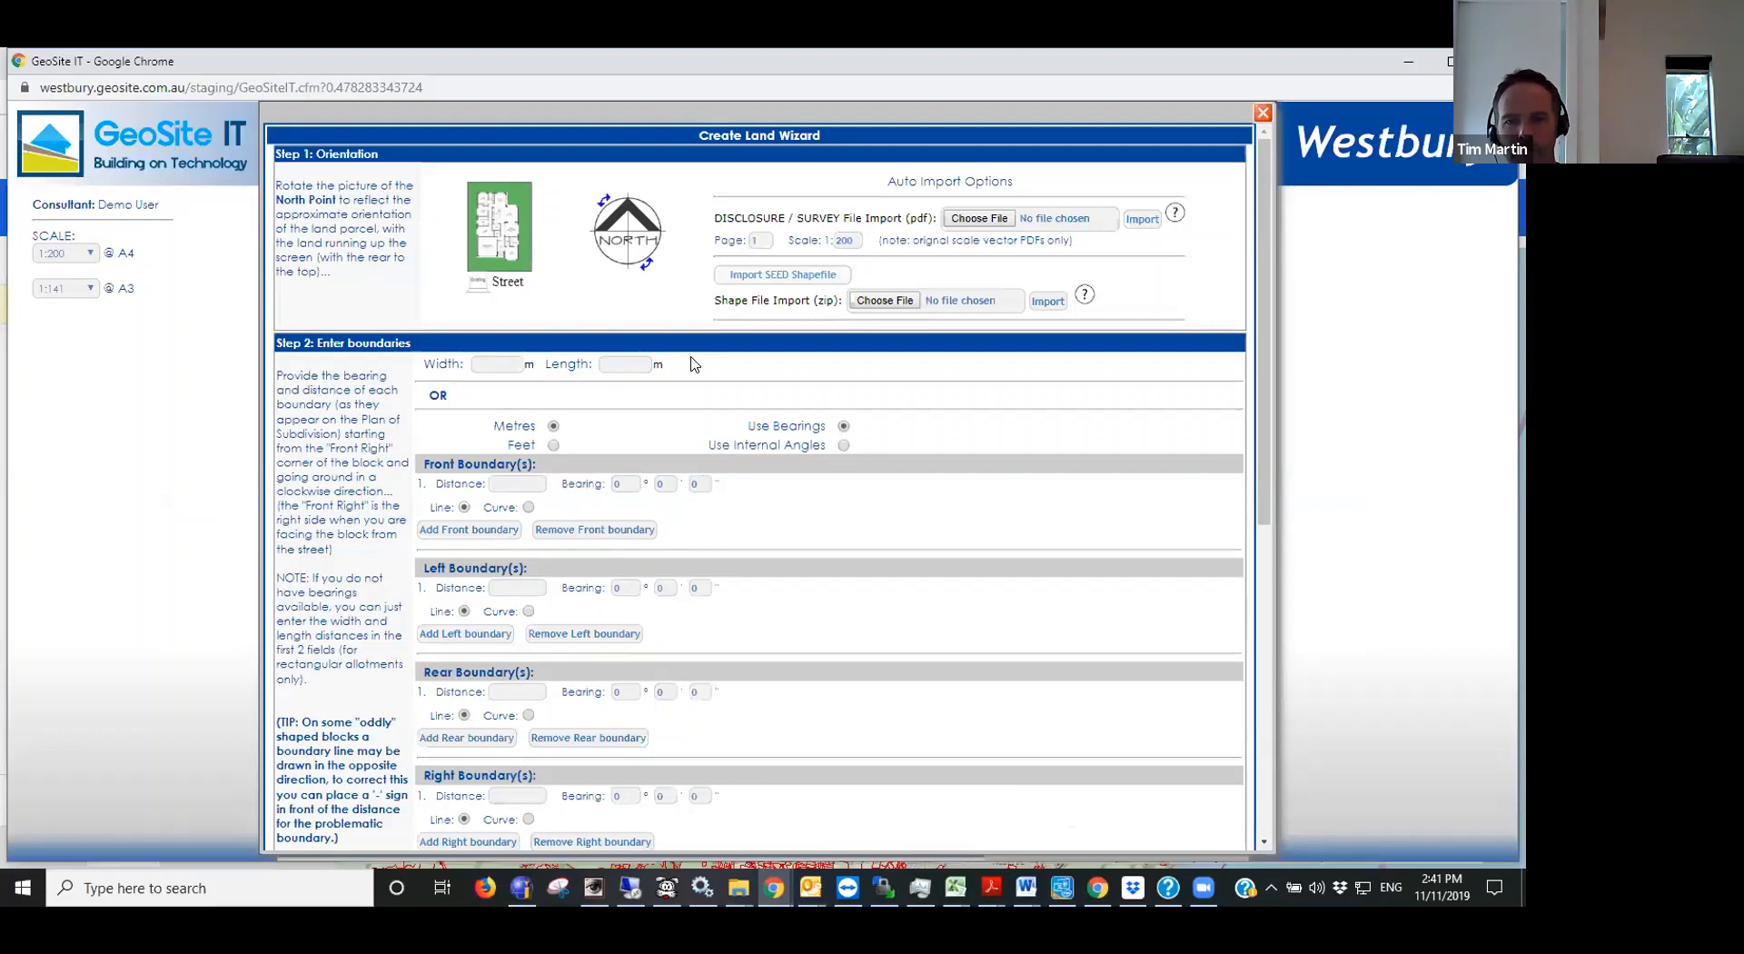
{"action": "key", "text": "alt+Tab"}
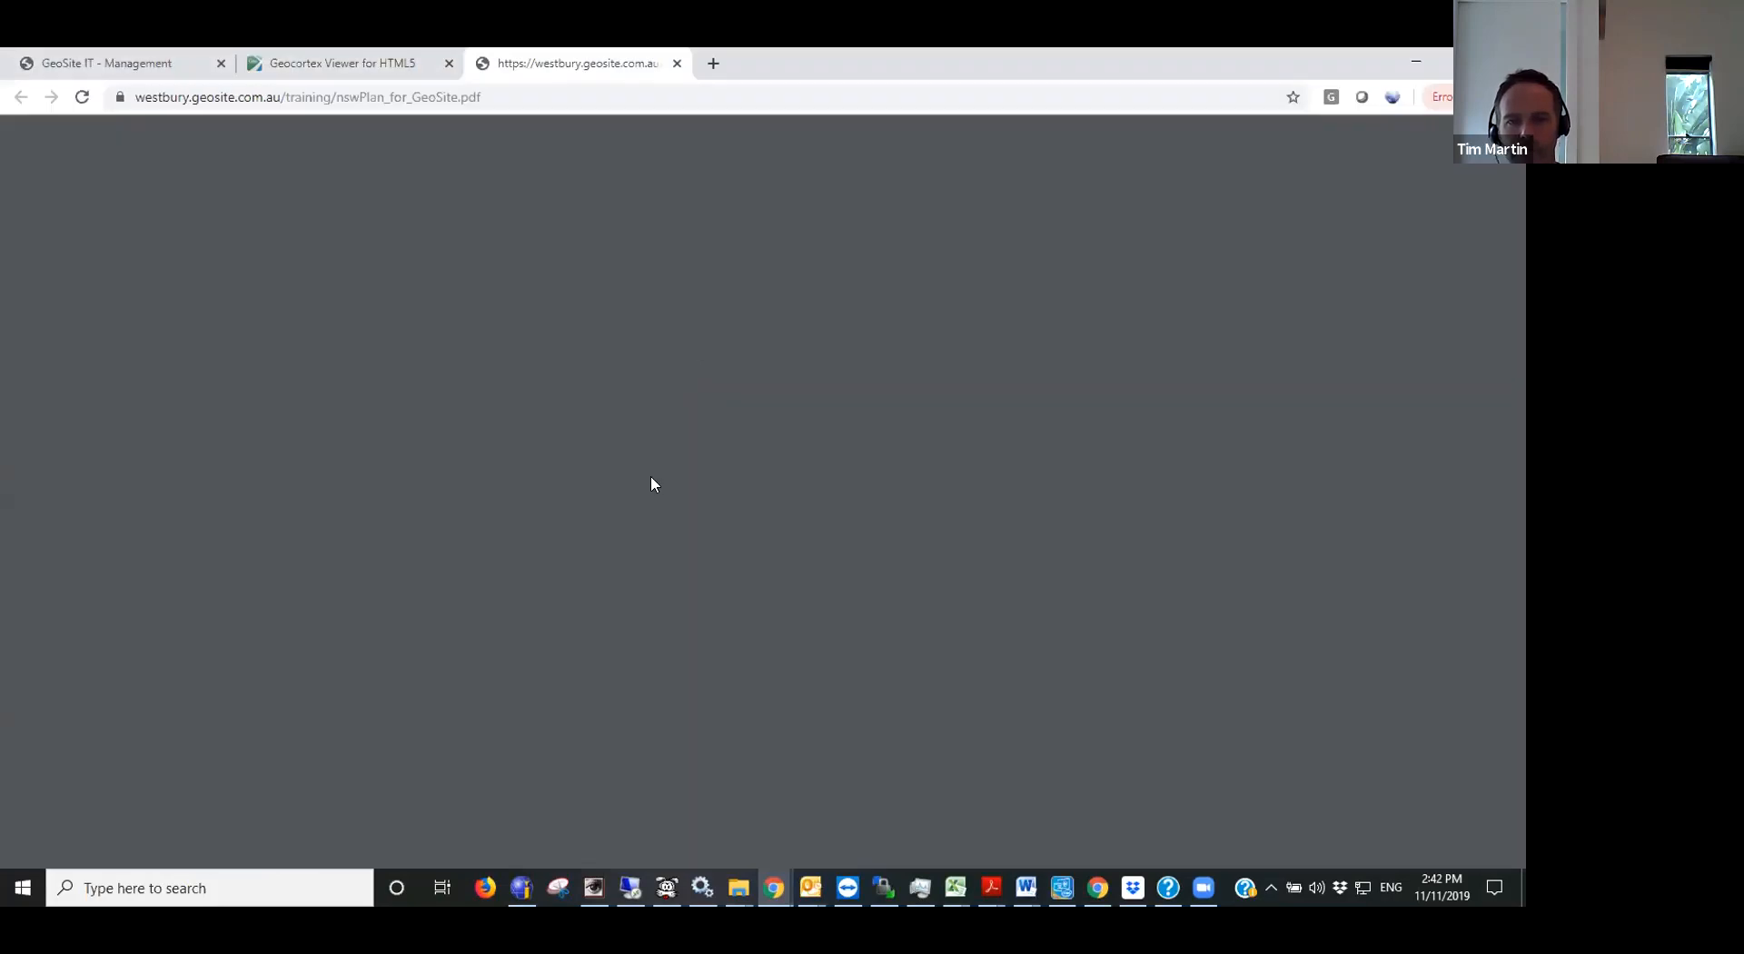
{"action": "scroll", "coordinate": [658, 554], "scroll_direction": "down", "scroll_amount": 7}
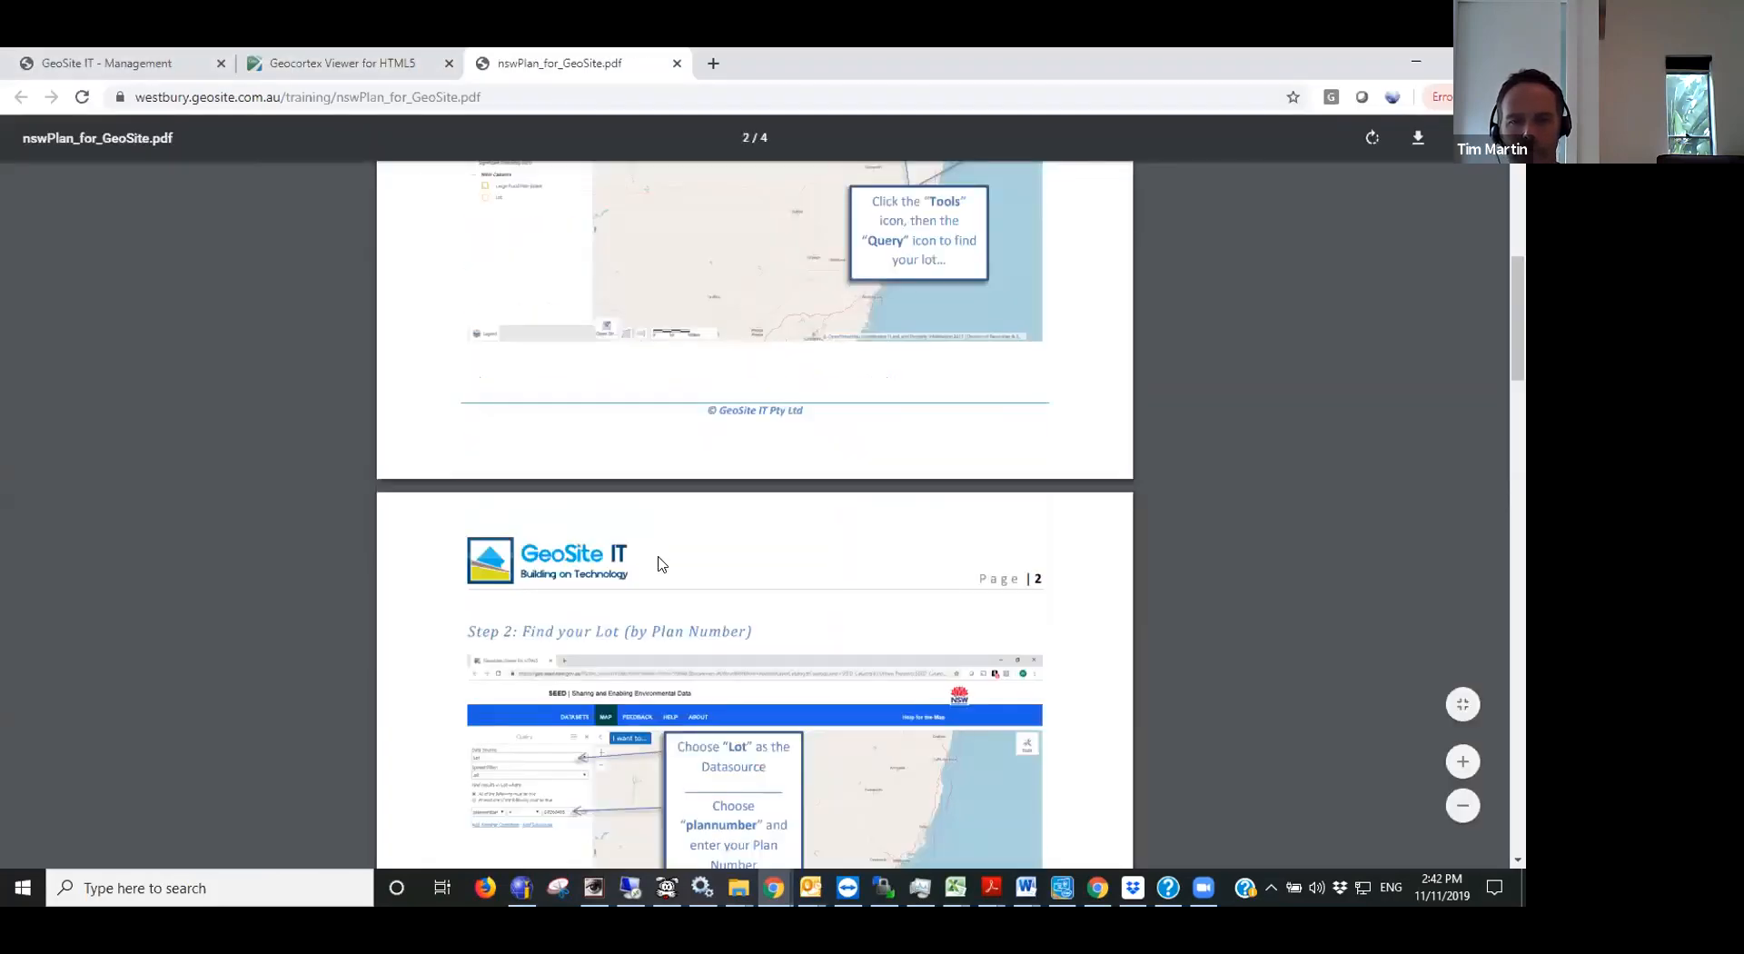
{"action": "scroll", "coordinate": [660, 560], "scroll_direction": "down", "scroll_amount": 8}
{"action": "scroll", "coordinate": [657, 556], "scroll_direction": "up", "scroll_amount": 3}
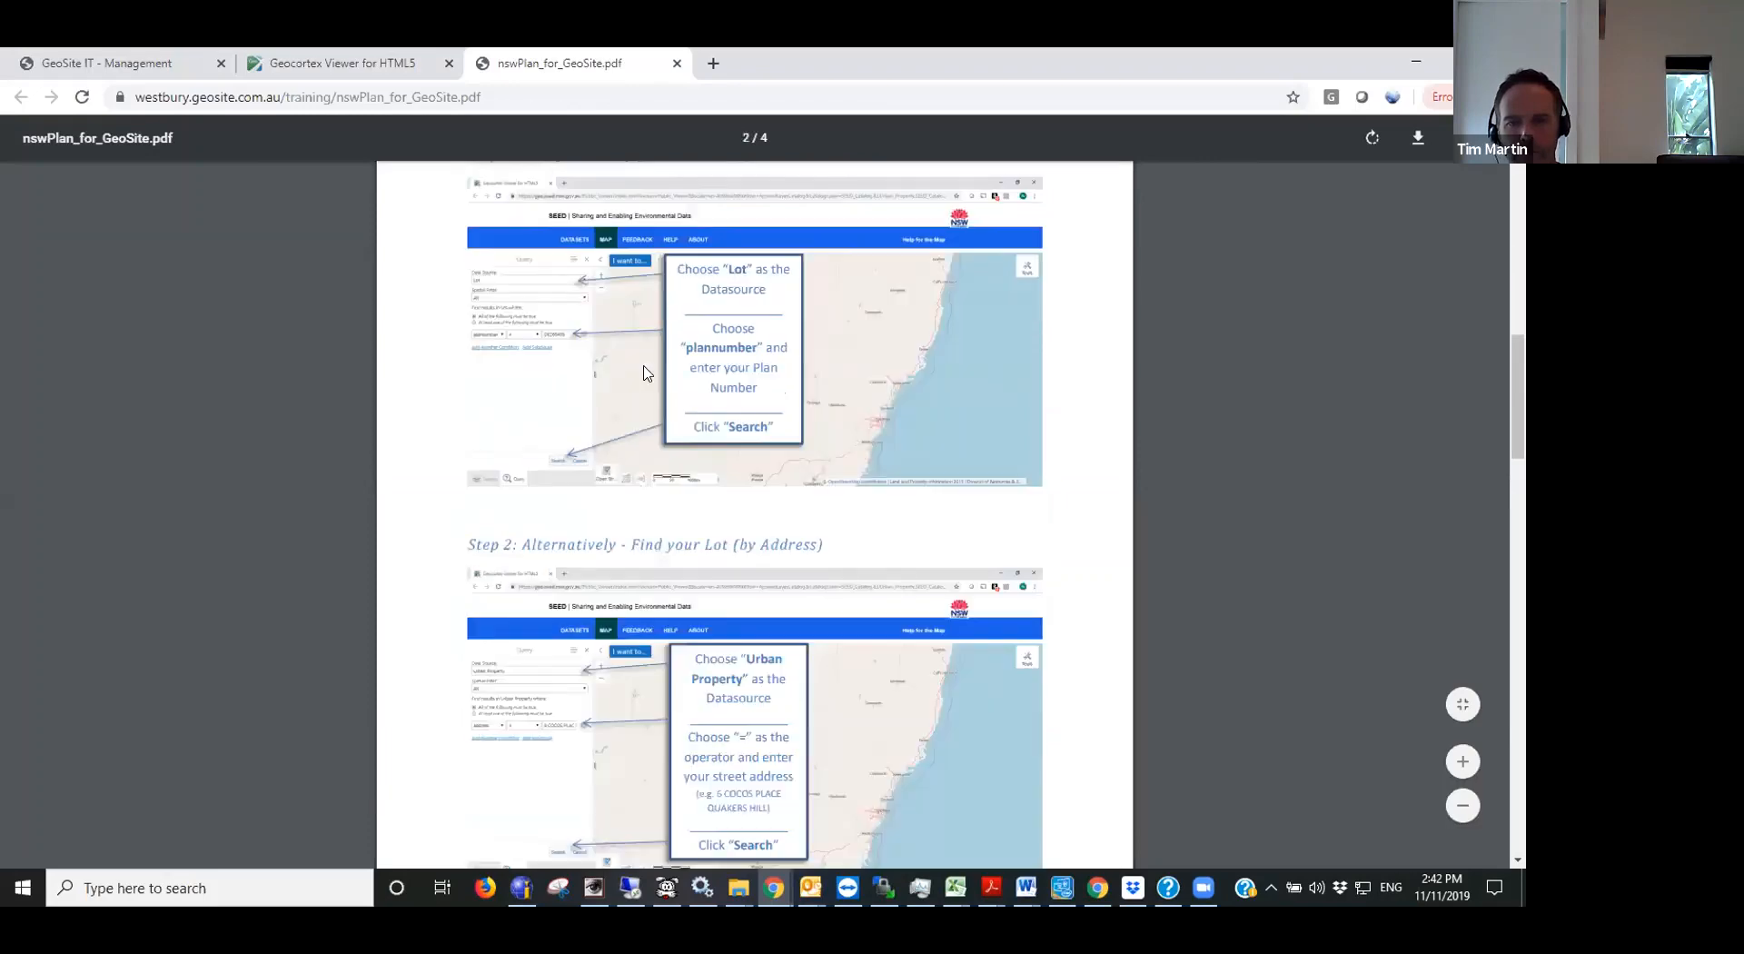
{"action": "scroll", "coordinate": [347, 269], "scroll_direction": "up", "scroll_amount": 4, "text": "ctrl"}
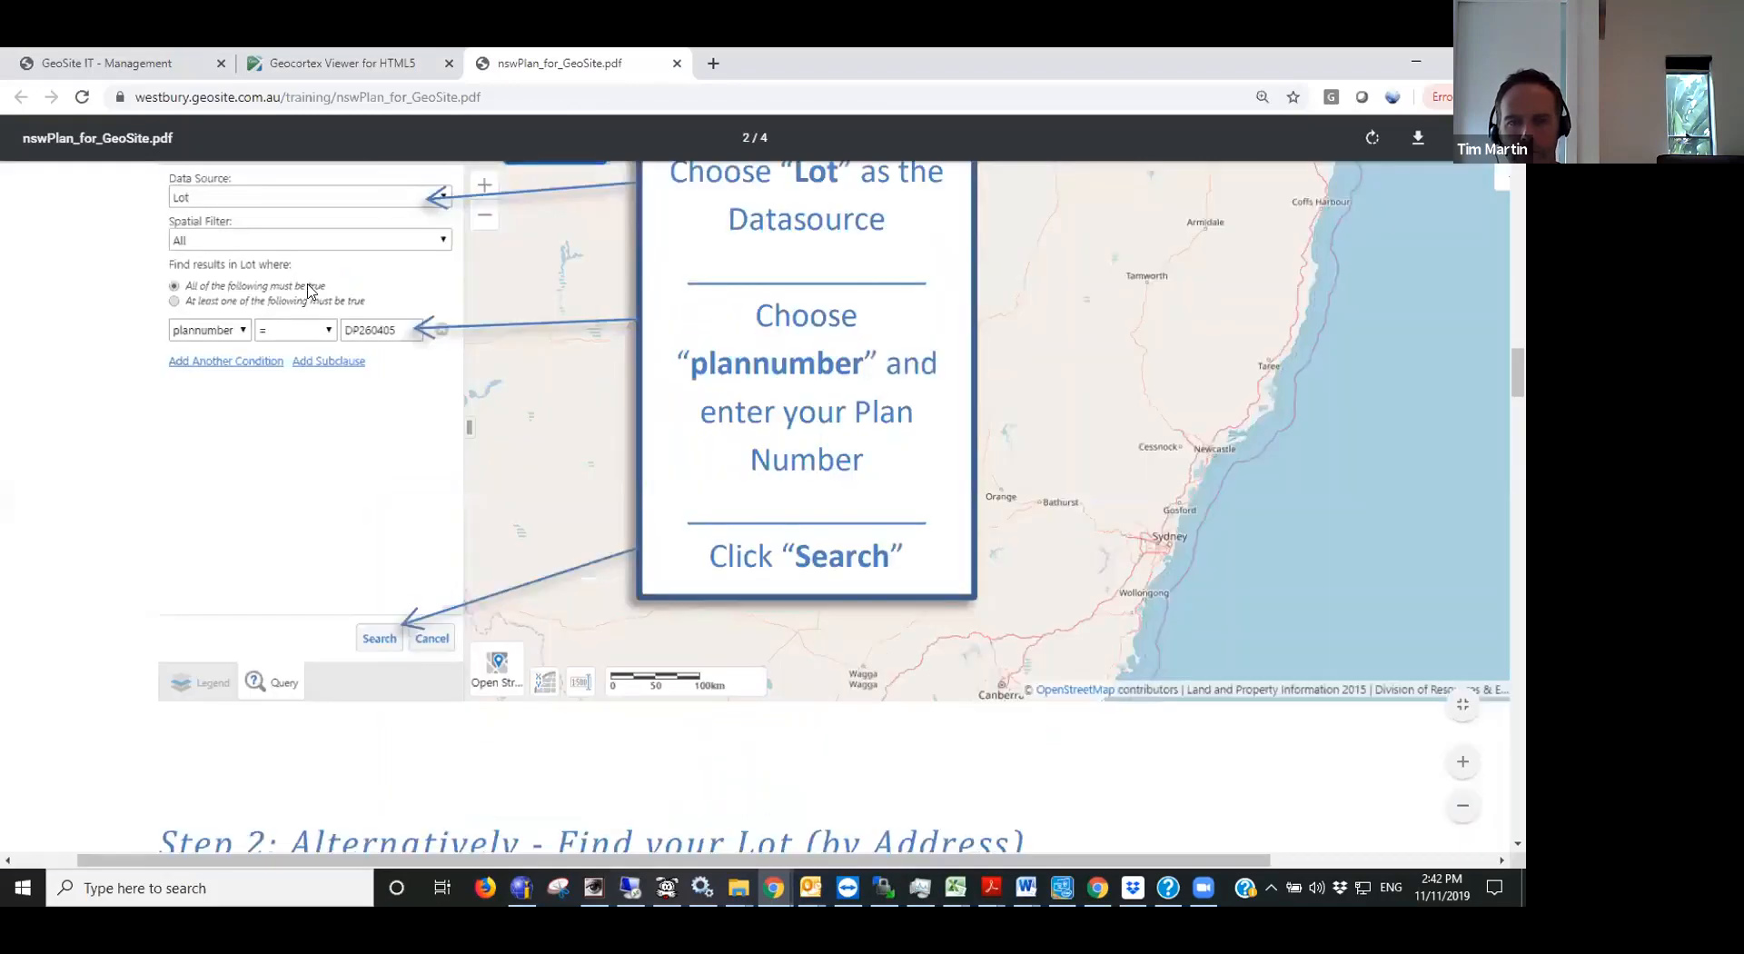
{"action": "scroll", "coordinate": [309, 289], "scroll_direction": "up", "scroll_amount": 2, "text": "ctrl"}
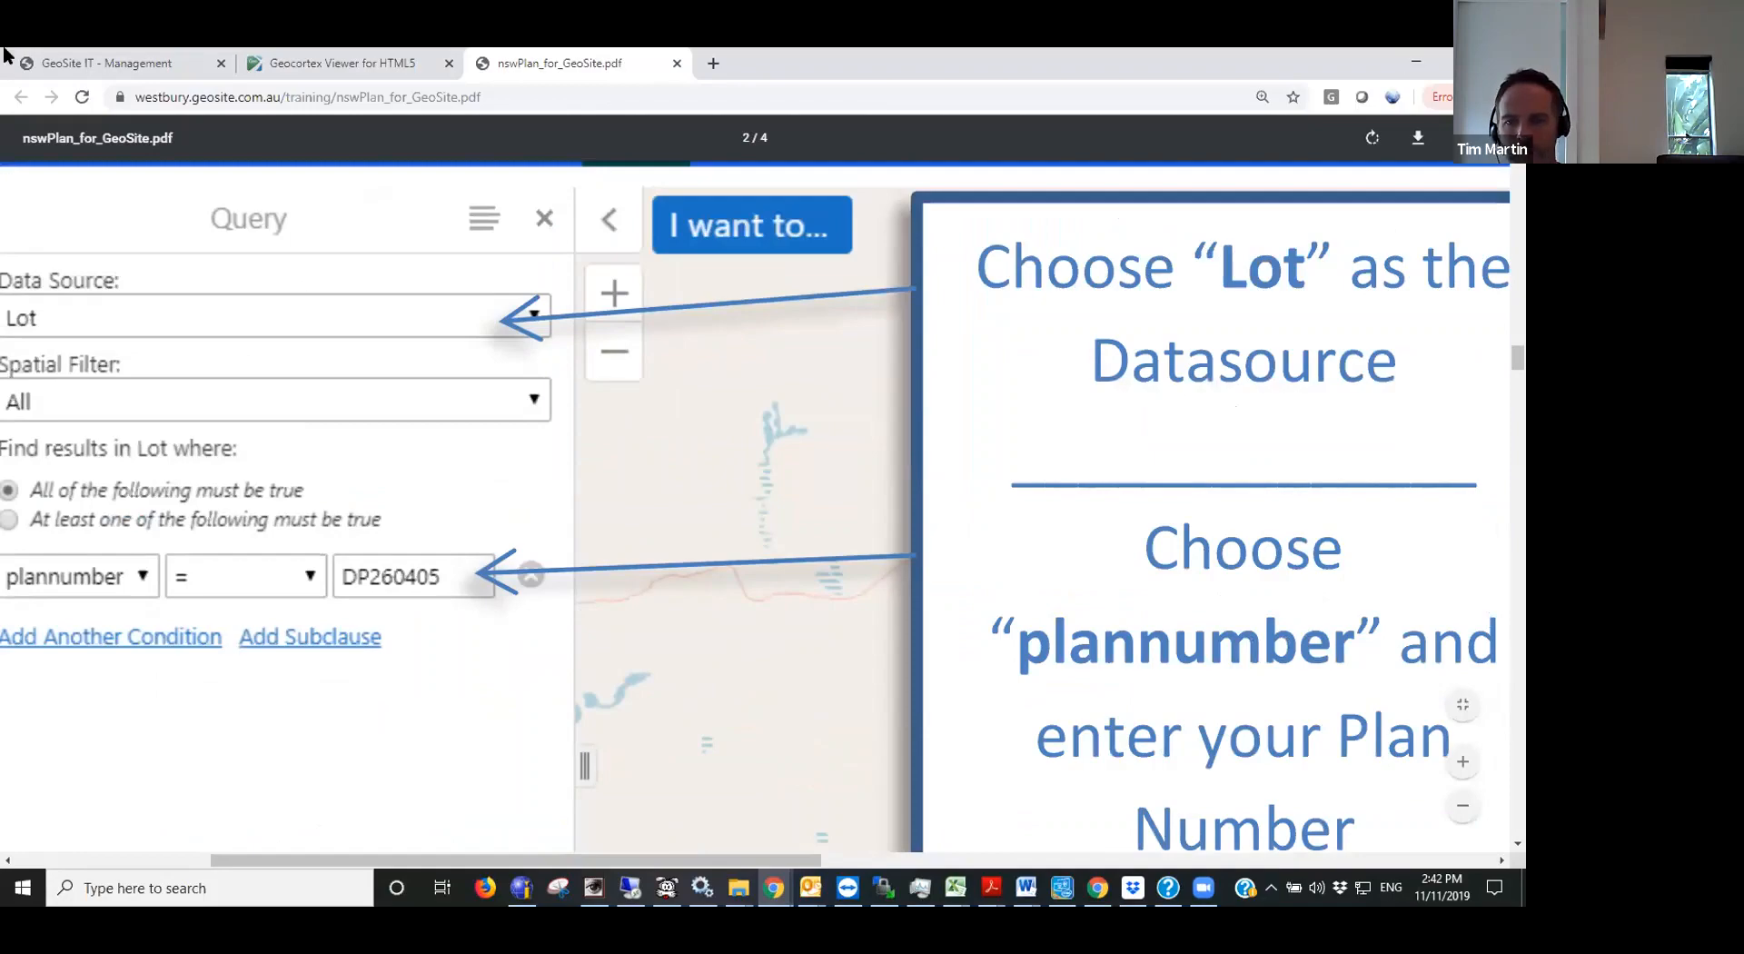
- Return to the SEED map query, complete the plan number as DP260405, and run the search
{"action": "left_click", "coordinate": [342, 63]}
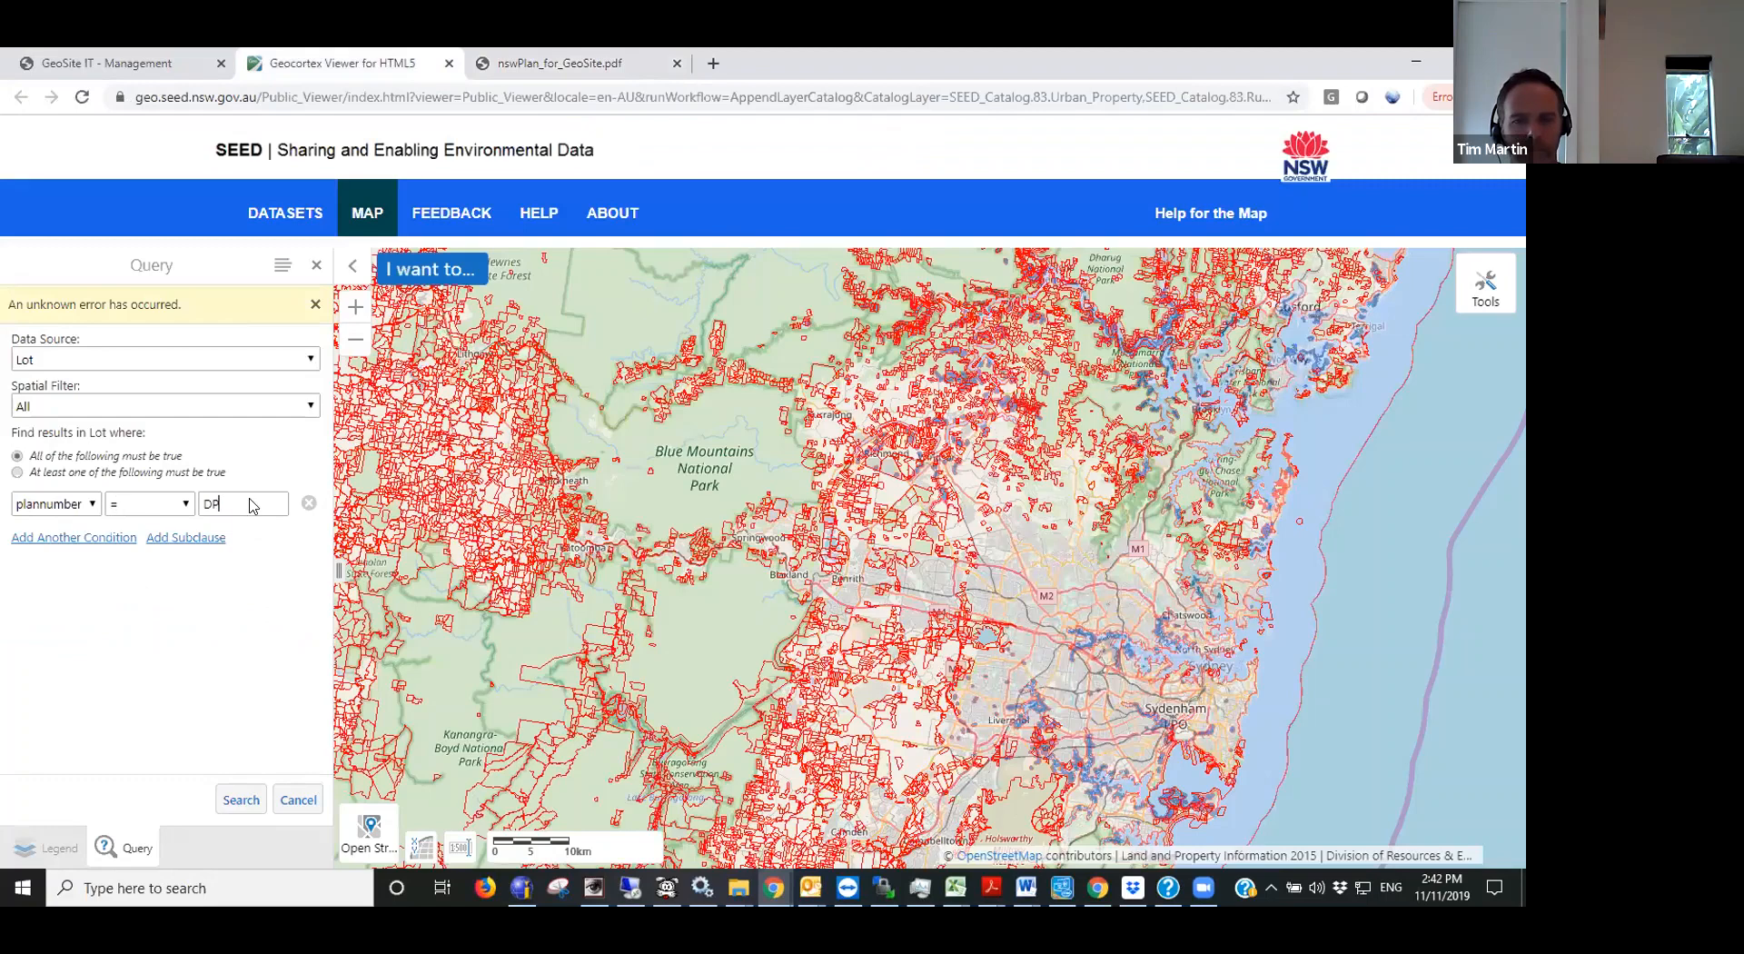
{"action": "type", "text": "60405"}
{"action": "left_click", "coordinate": [235, 808]}
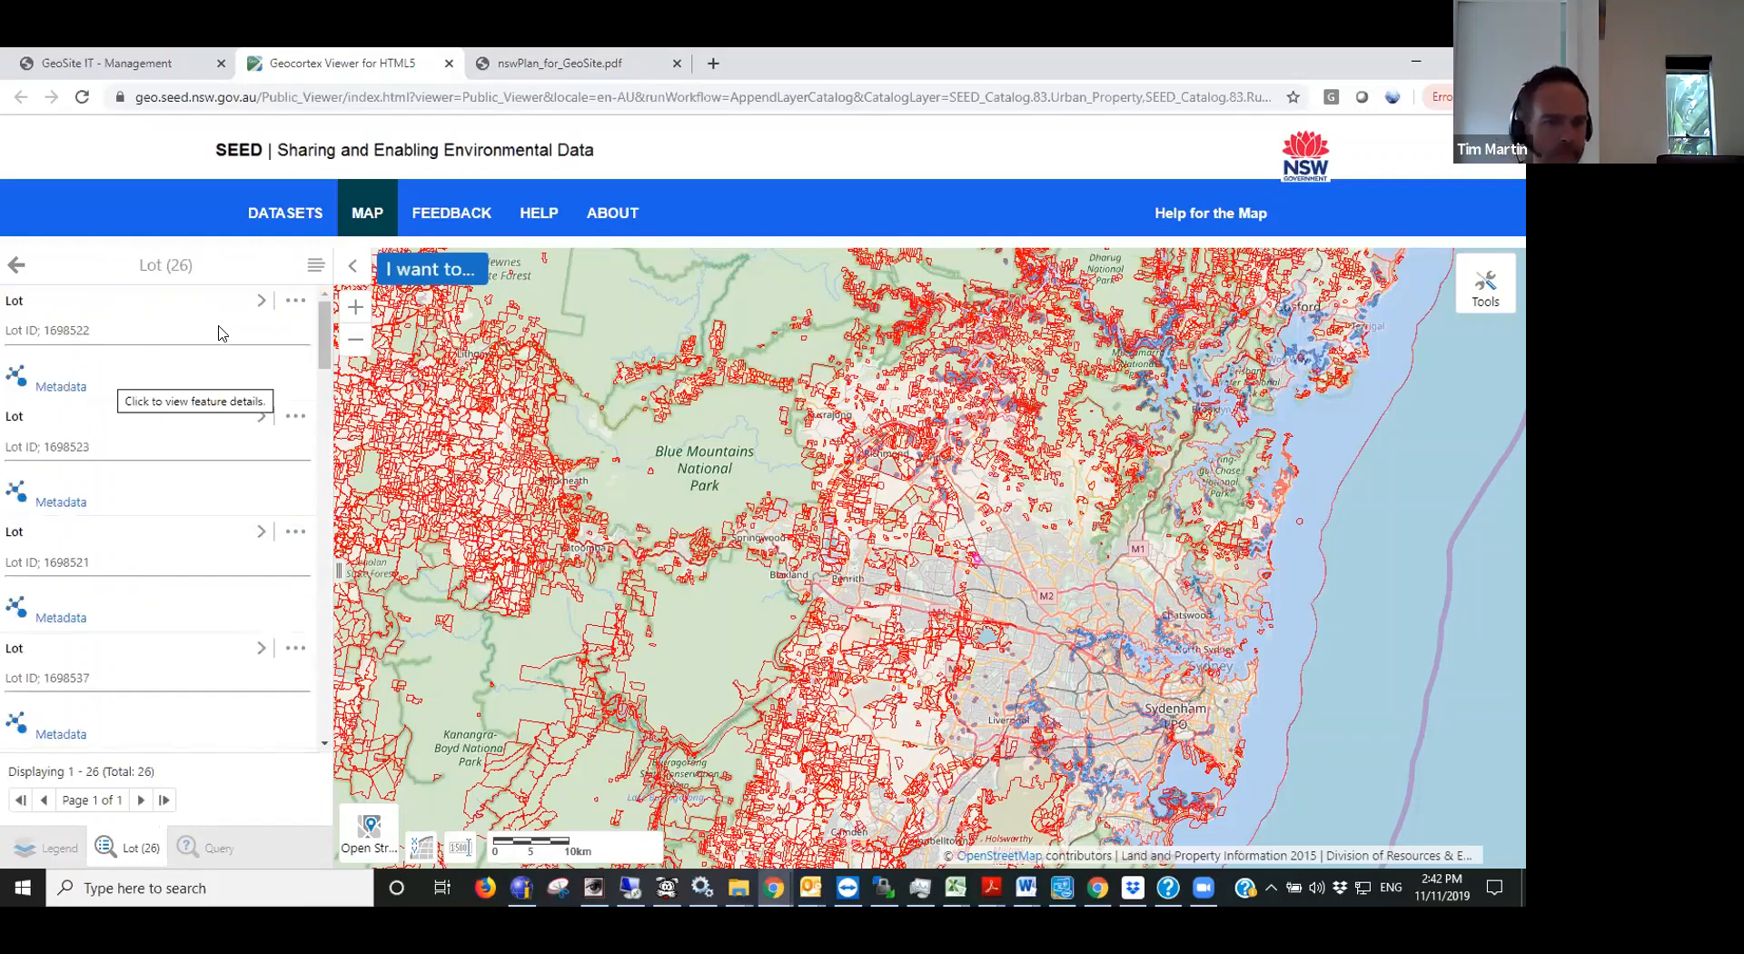
- Zoom the map to the first lot result and examine the highlighted lots around Cocos Place and Pacific Road
{"action": "left_click", "coordinate": [293, 302]}
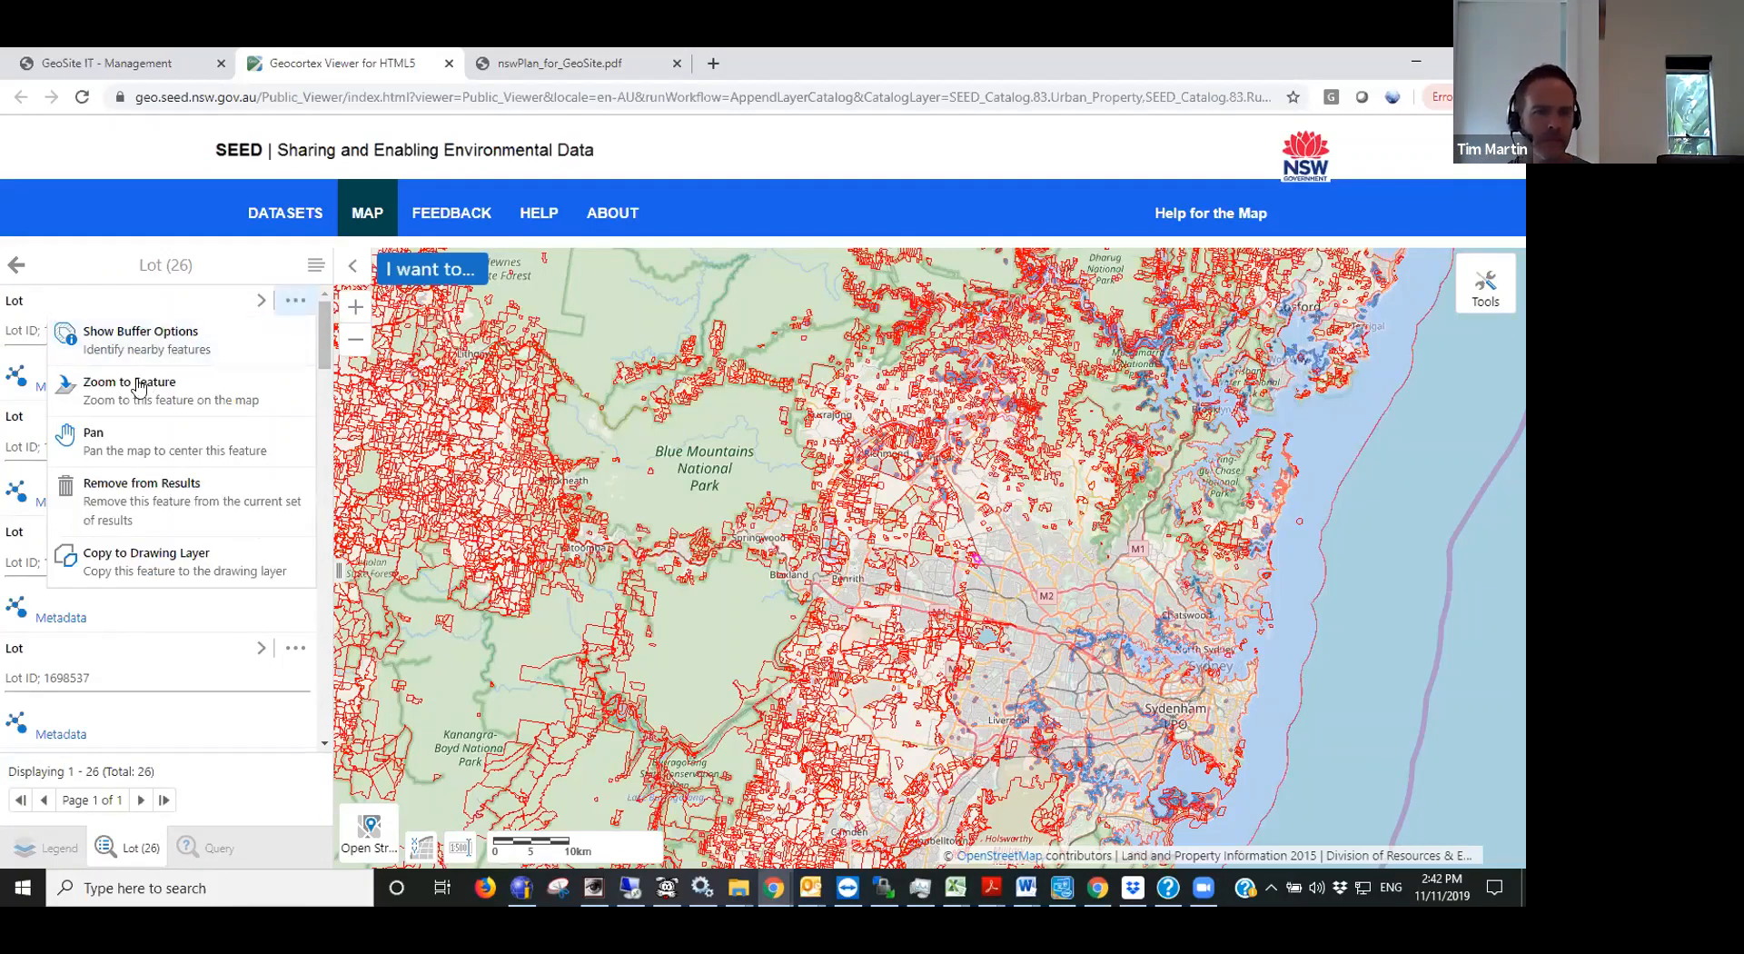
{"action": "left_click", "coordinate": [204, 388]}
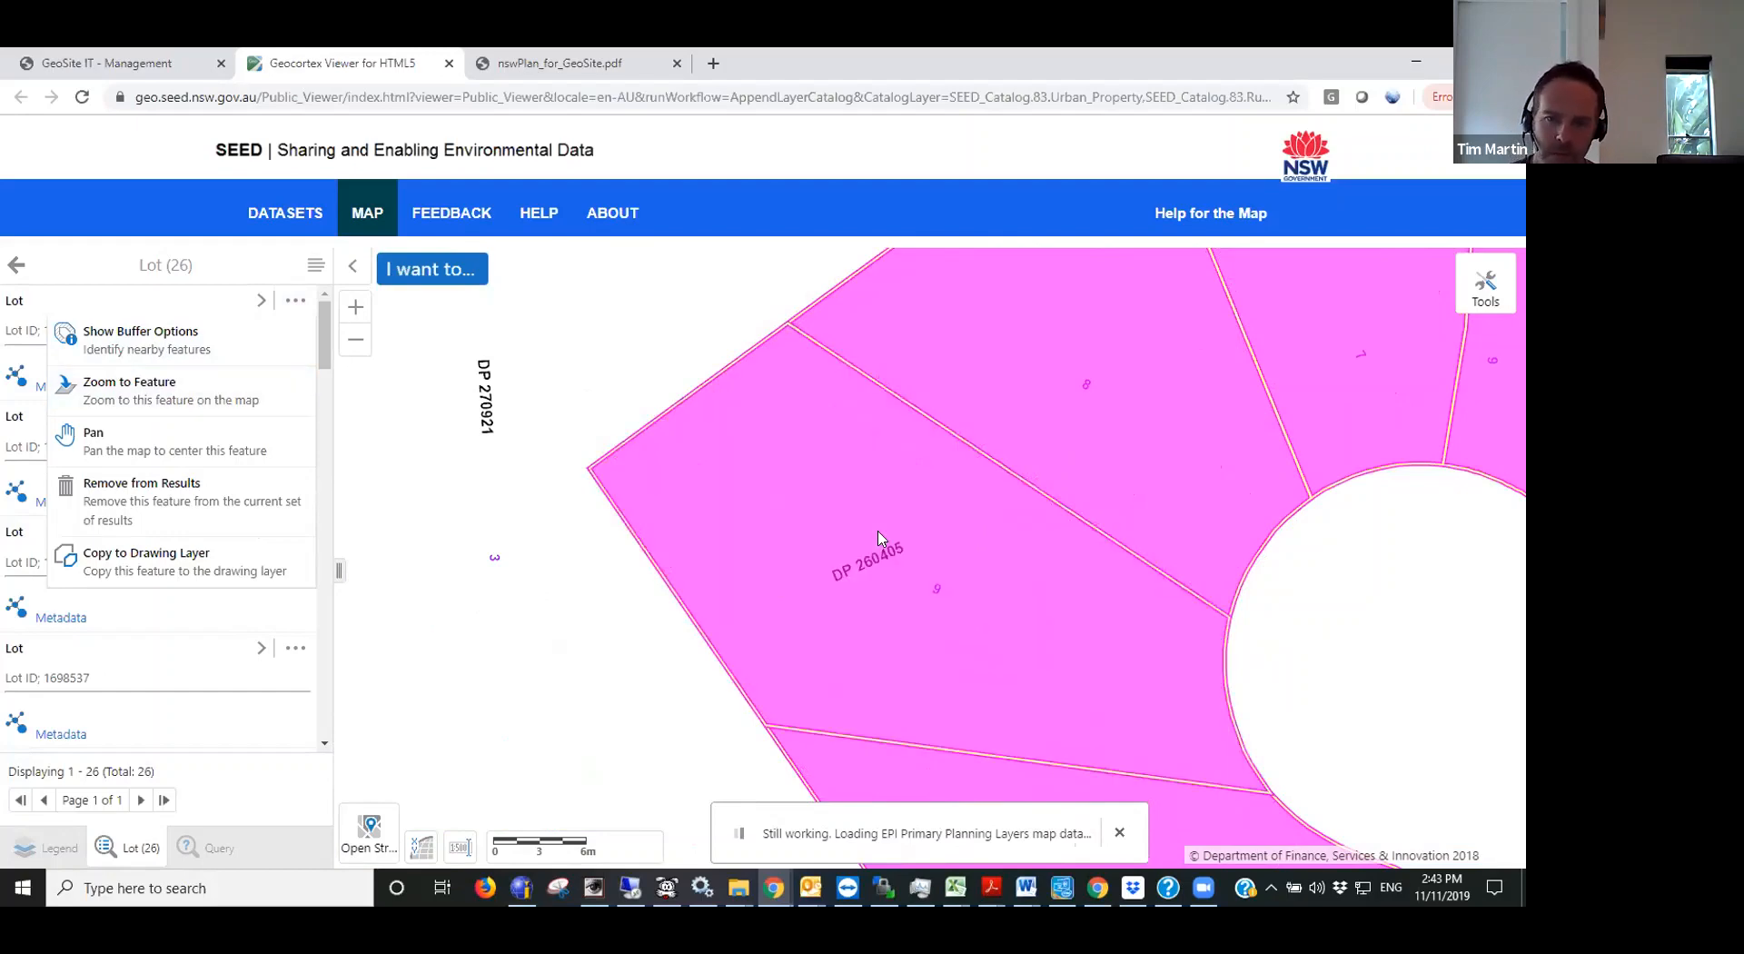
{"action": "scroll", "coordinate": [878, 538], "scroll_direction": "down", "scroll_amount": 2}
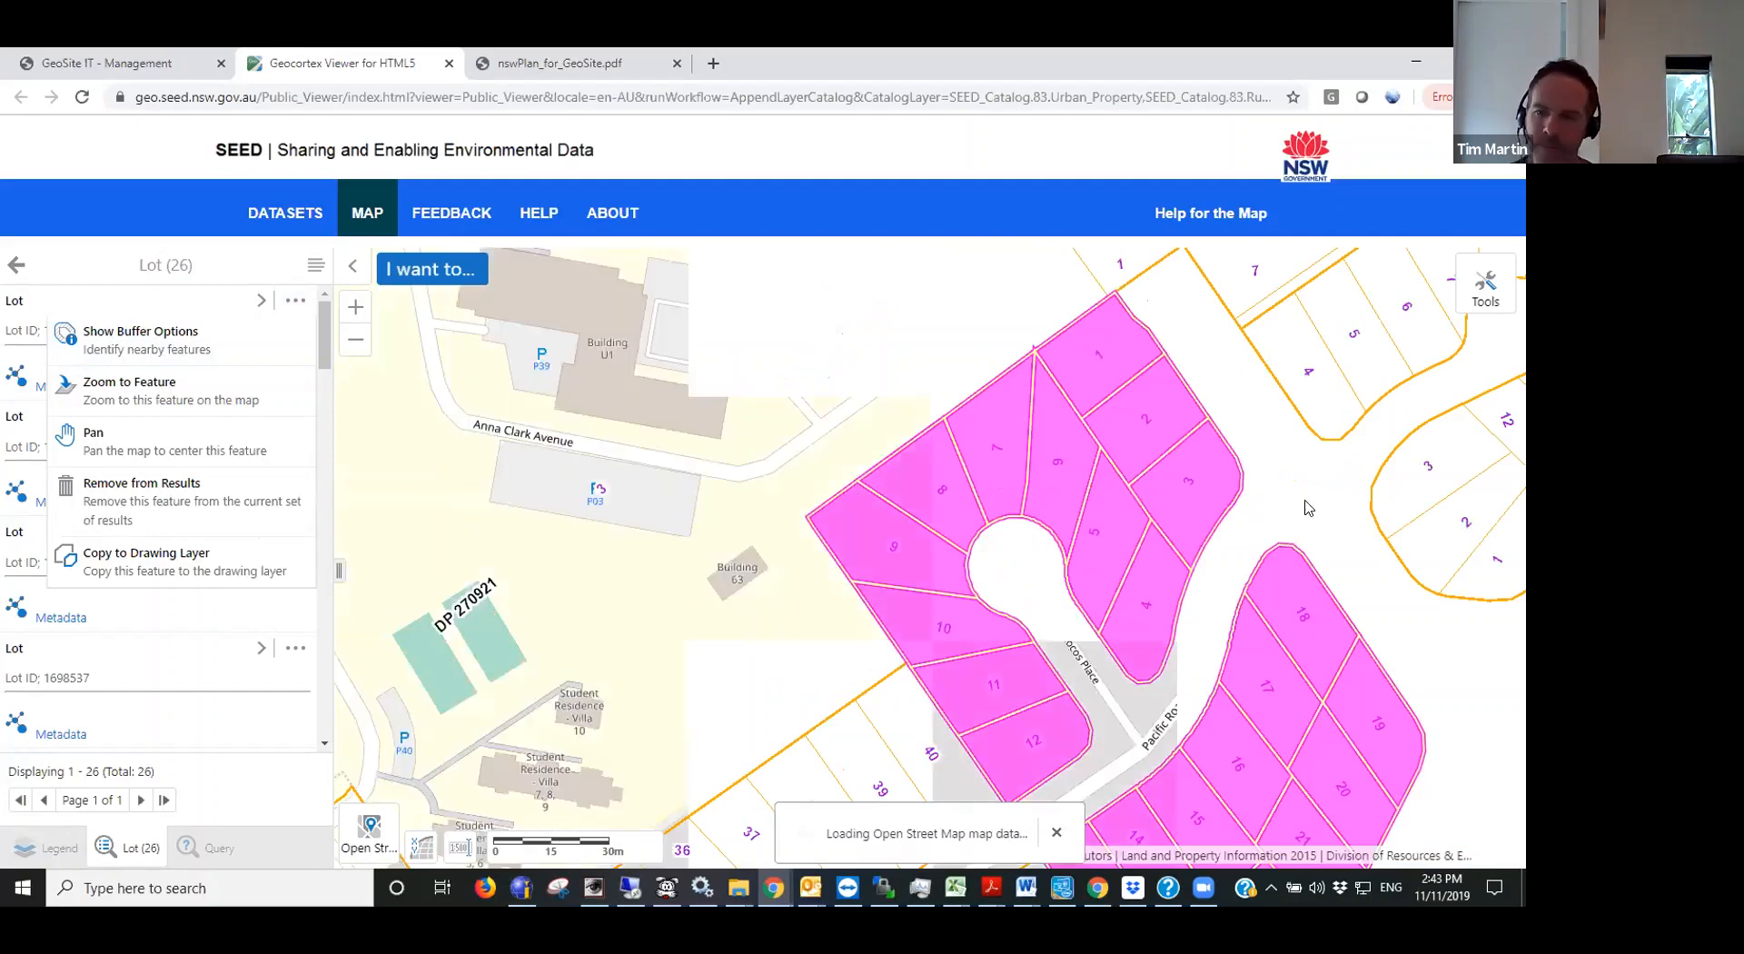
{"action": "left_click_drag", "start_coordinate": [1133, 366], "coordinate": [822, 202]}
{"action": "left_click_drag", "start_coordinate": [714, 741], "coordinate": [705, 661]}
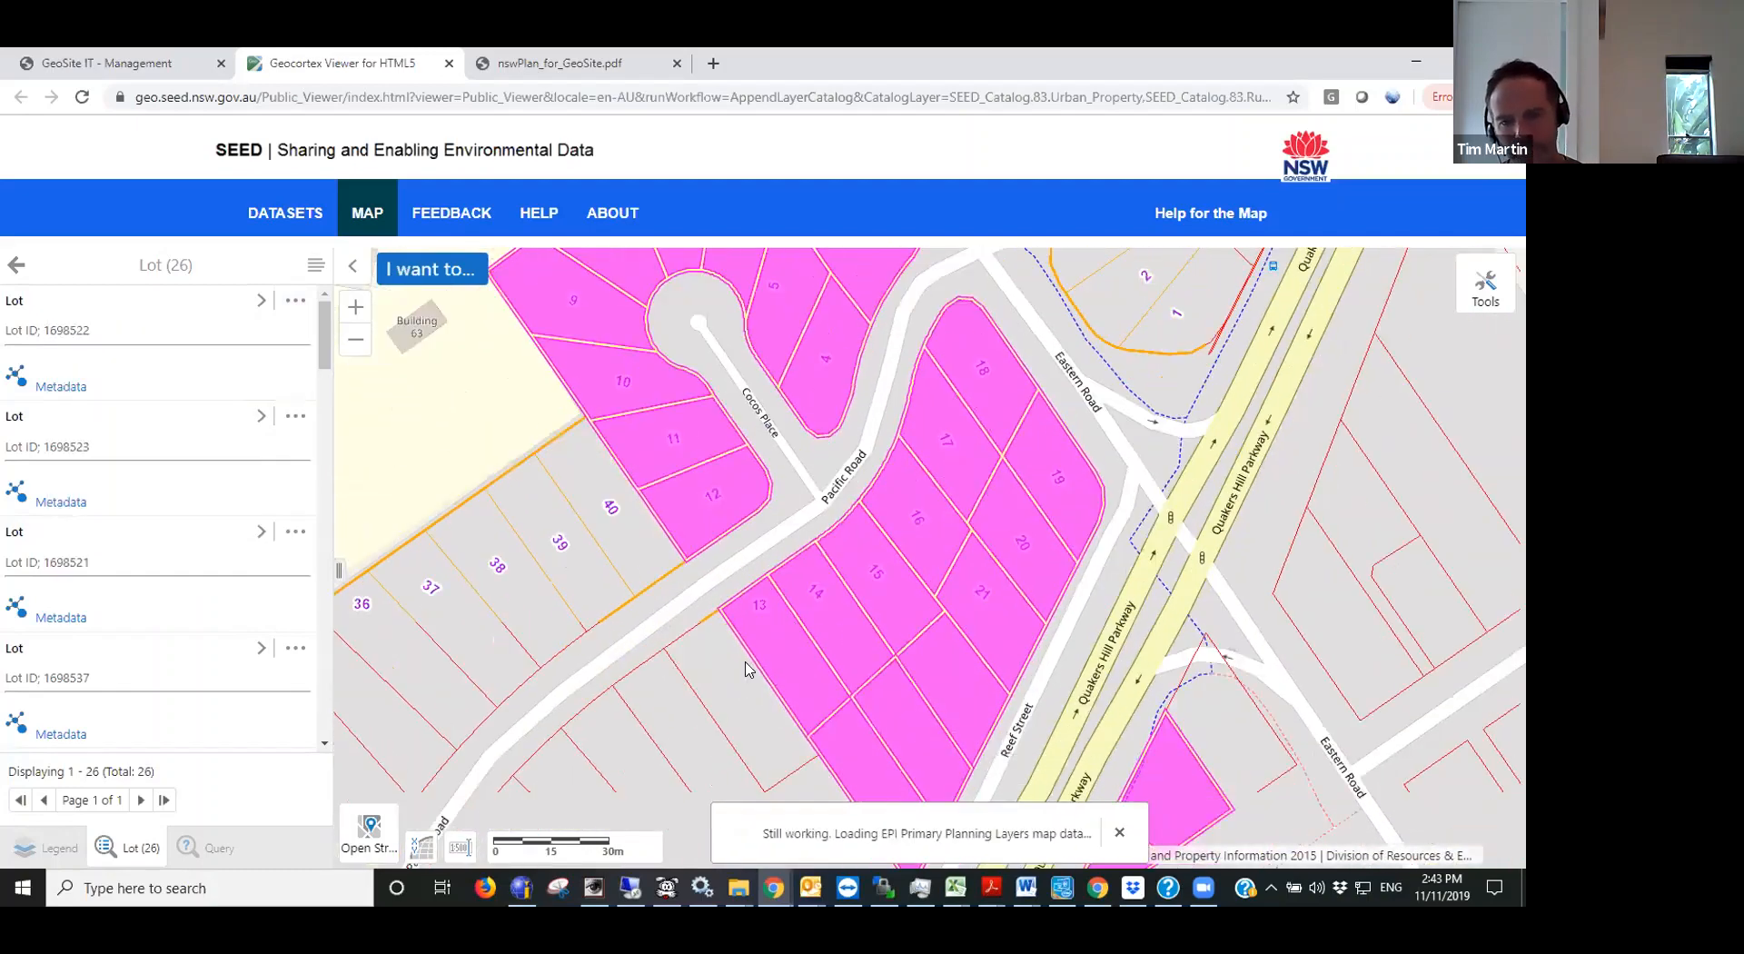
- Find the map data at lot 14 on Pacific Road and export its Lot result to a shapefile, confirming the download
{"action": "right_click", "coordinate": [822, 593]}
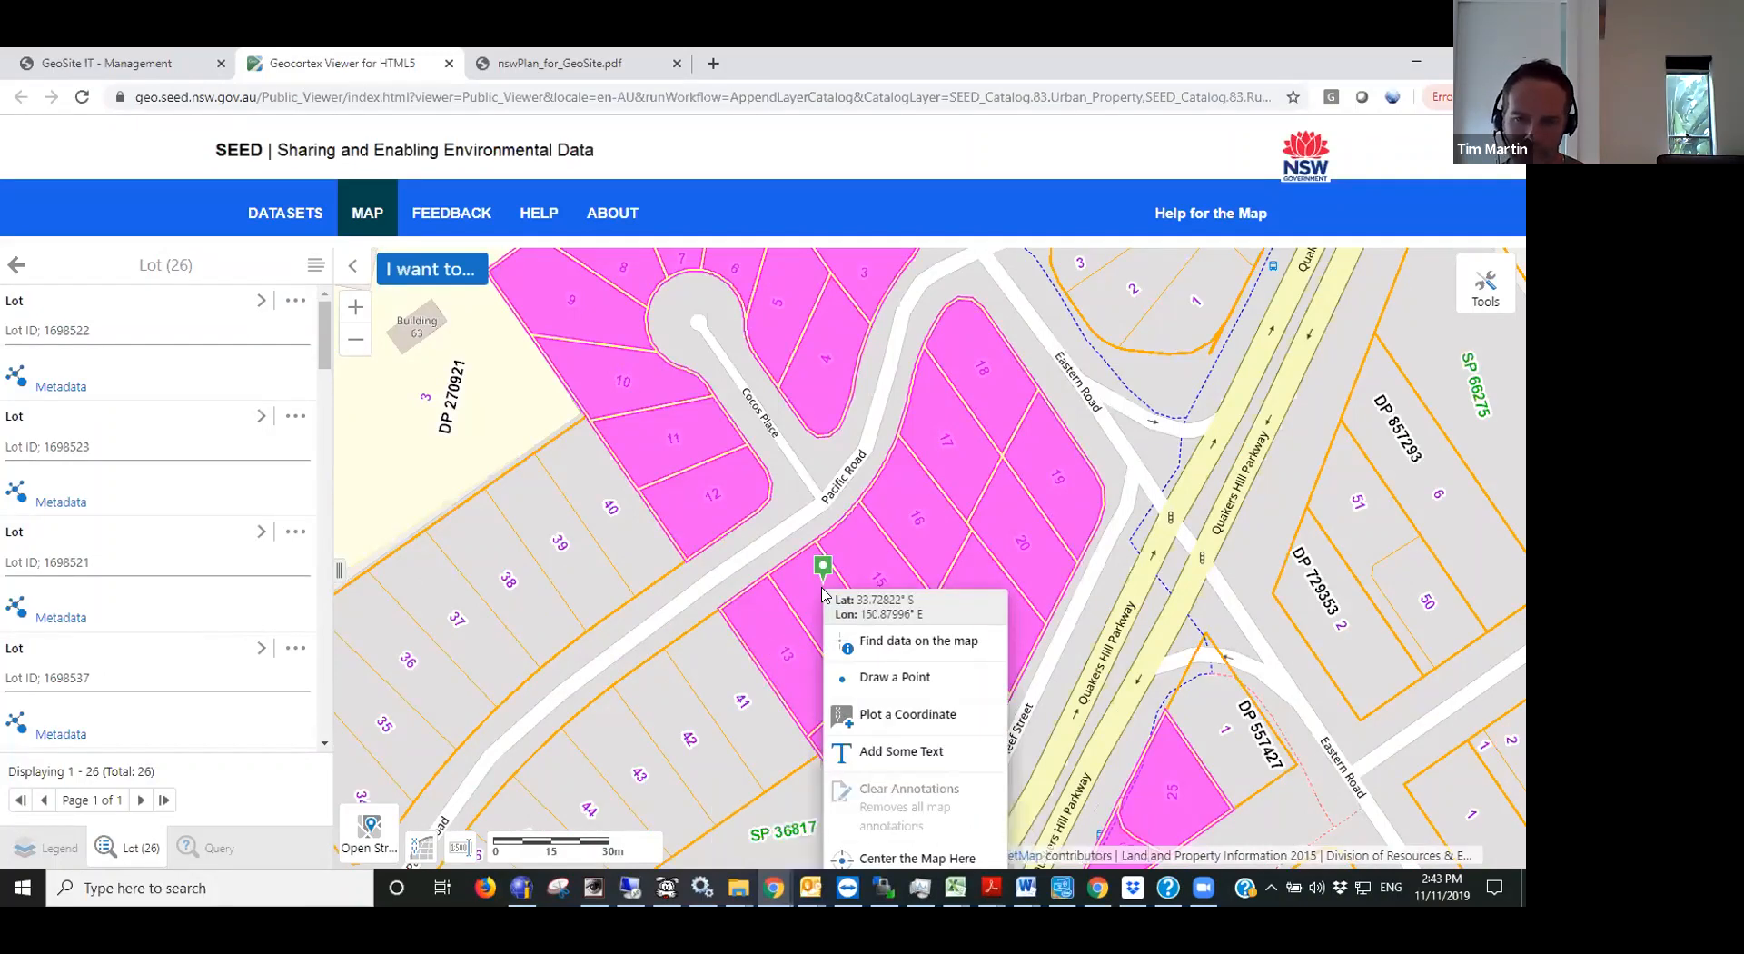
{"action": "left_click", "coordinate": [899, 642]}
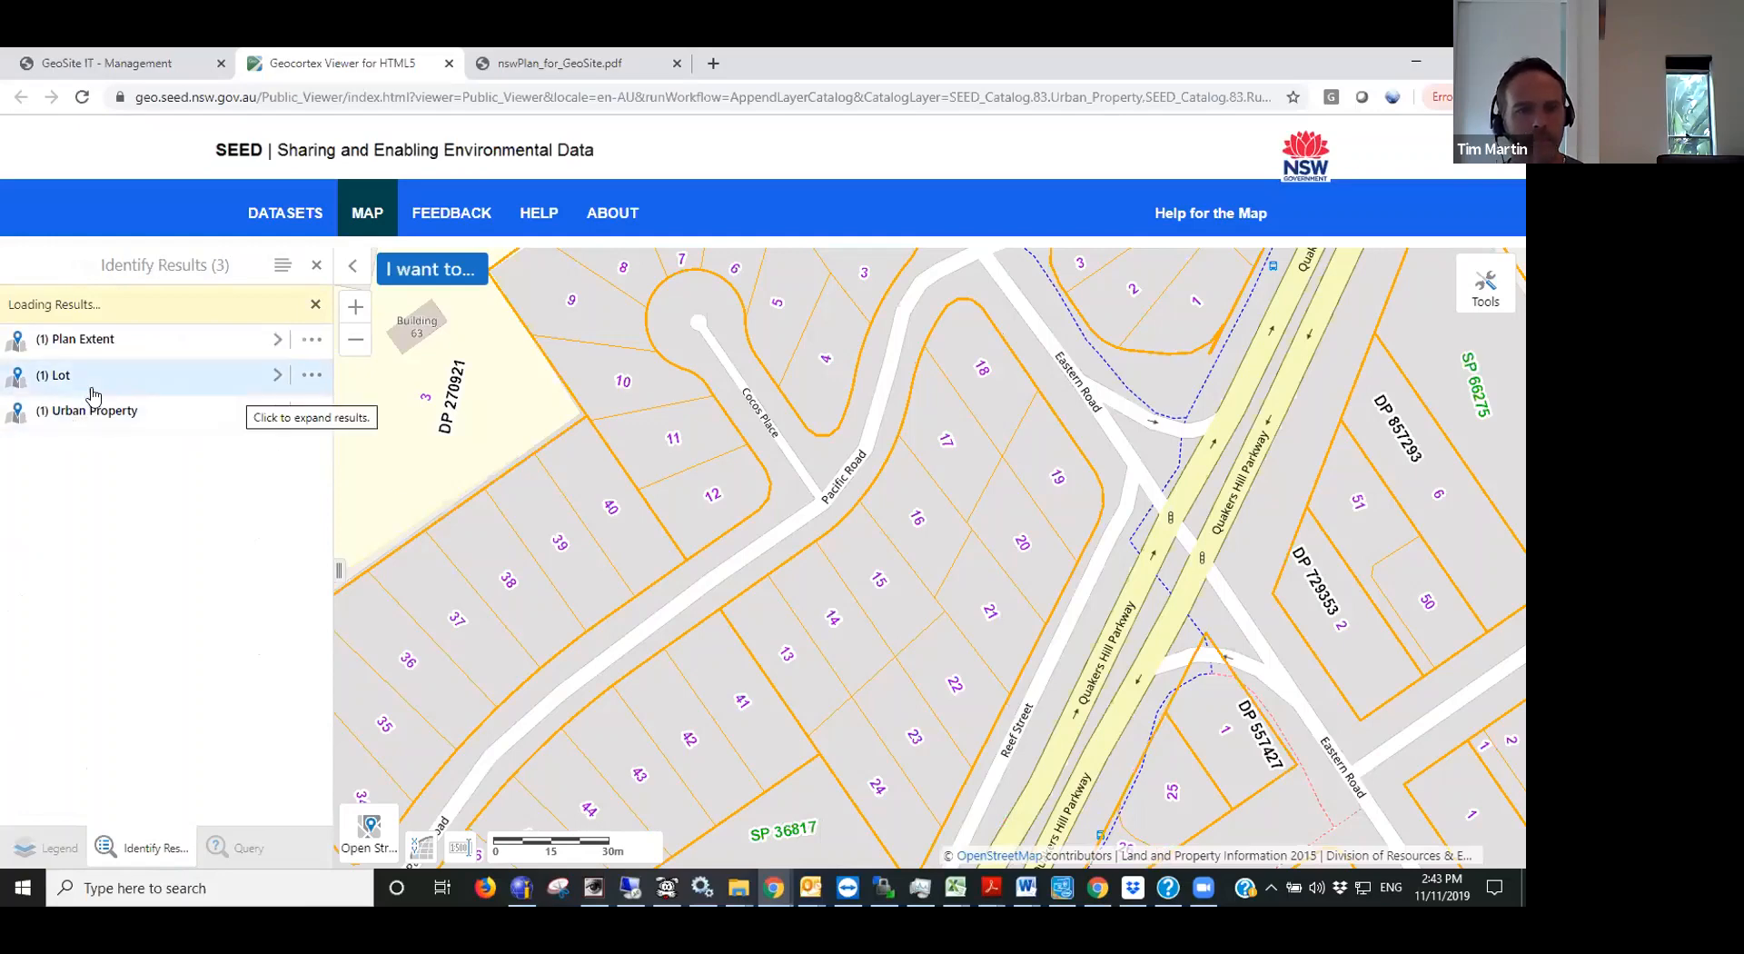
{"action": "left_click", "coordinate": [310, 375]}
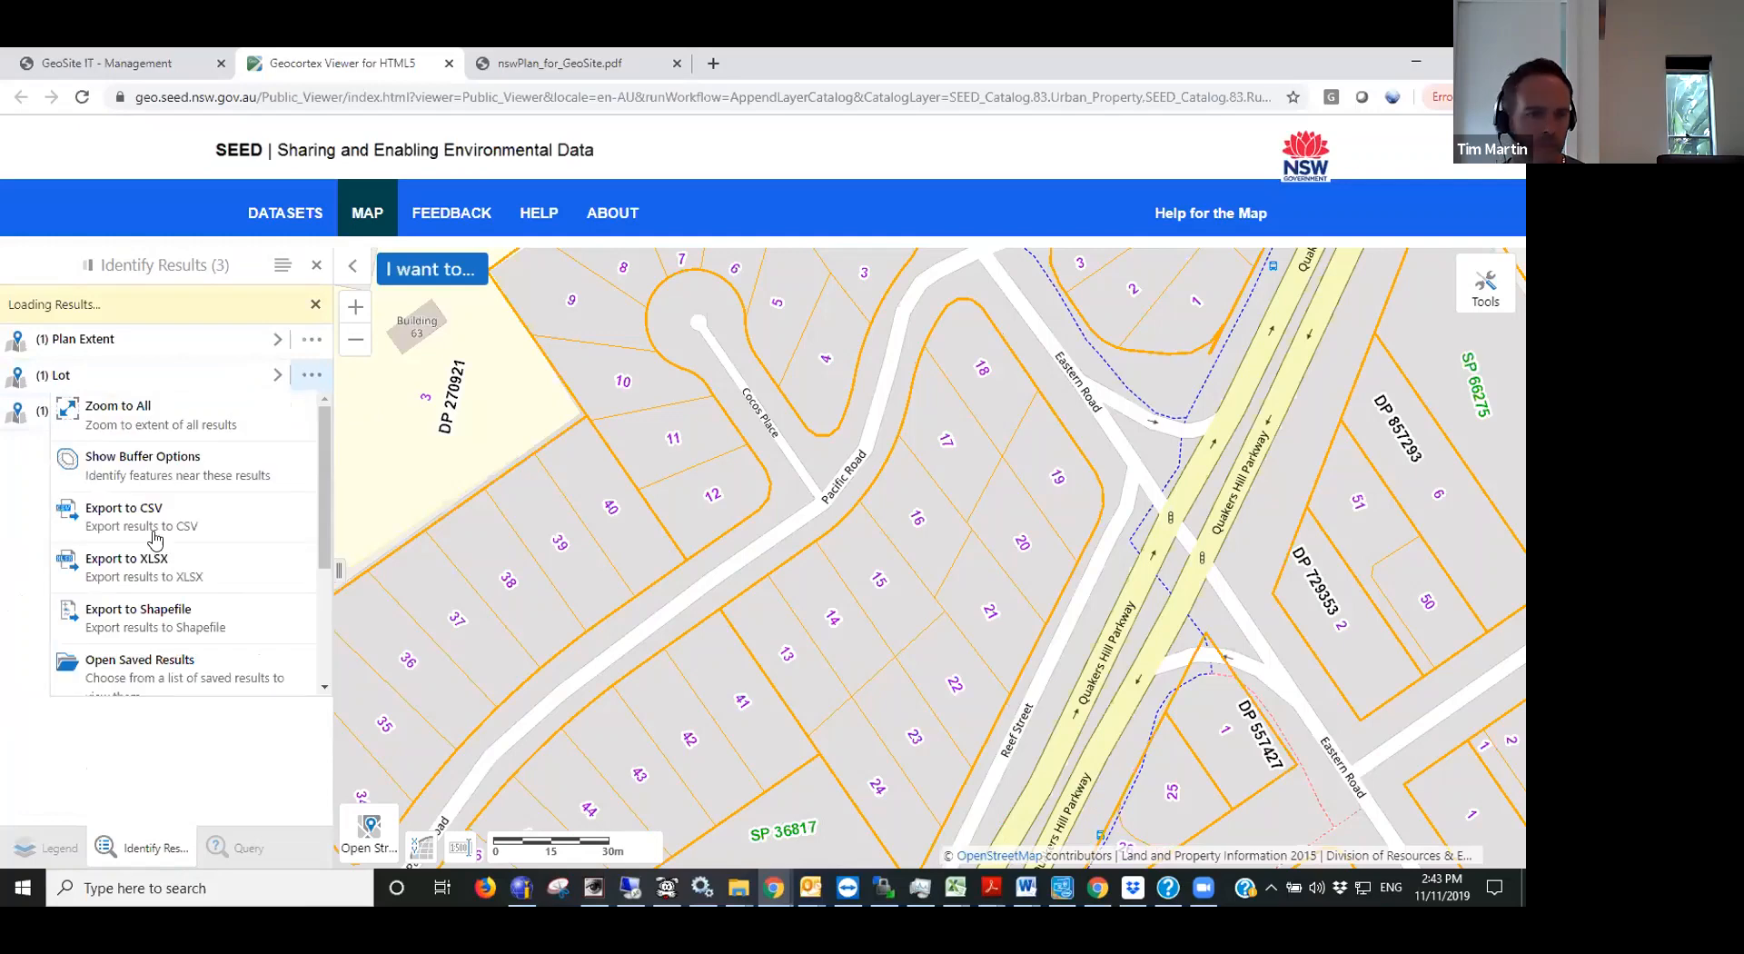
{"action": "left_click", "coordinate": [168, 613]}
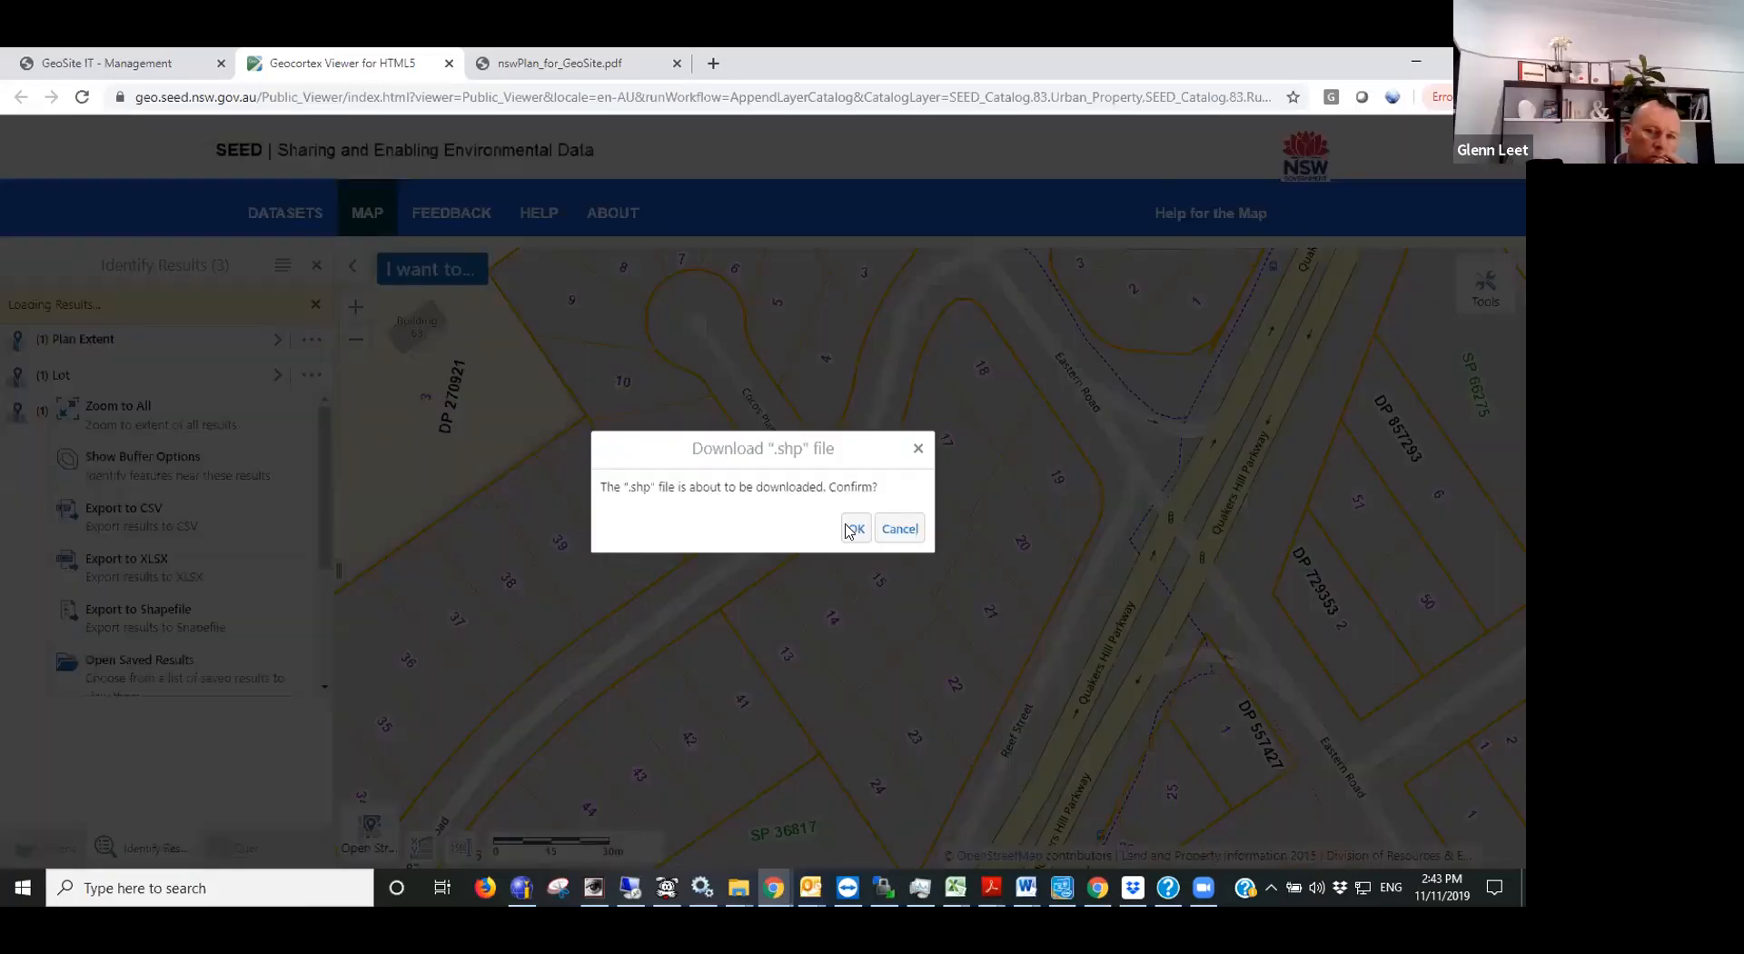
{"action": "left_click", "coordinate": [854, 529]}
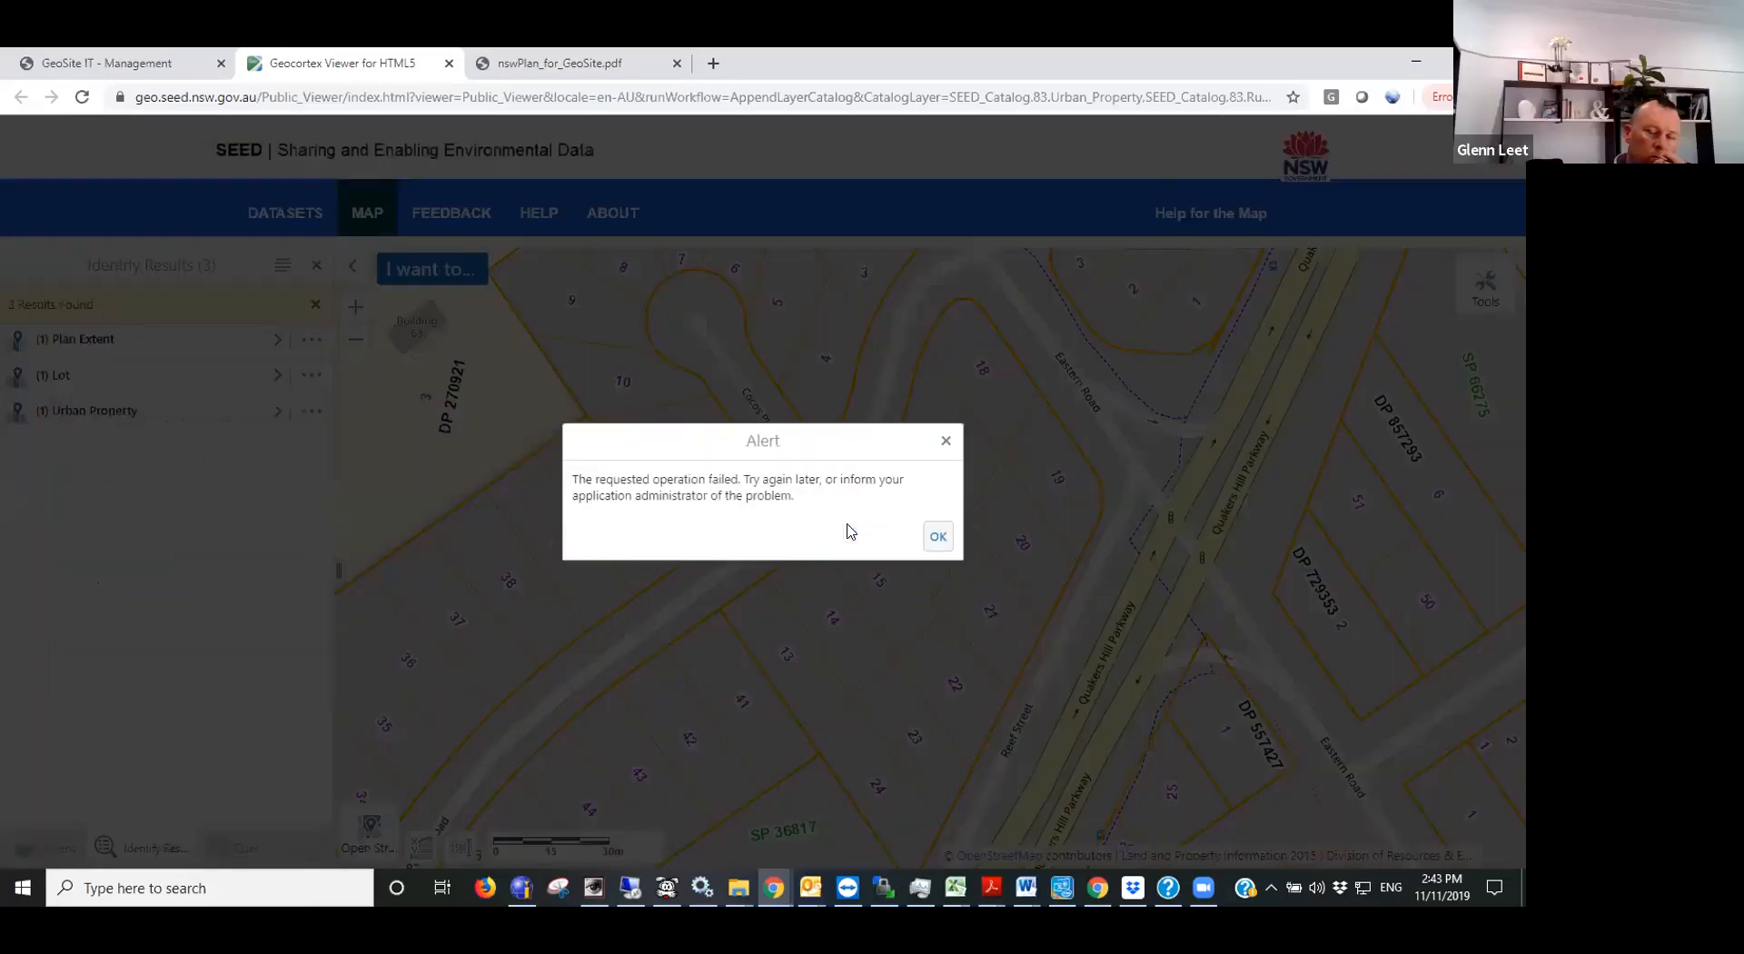
{"action": "left_click", "coordinate": [946, 536]}
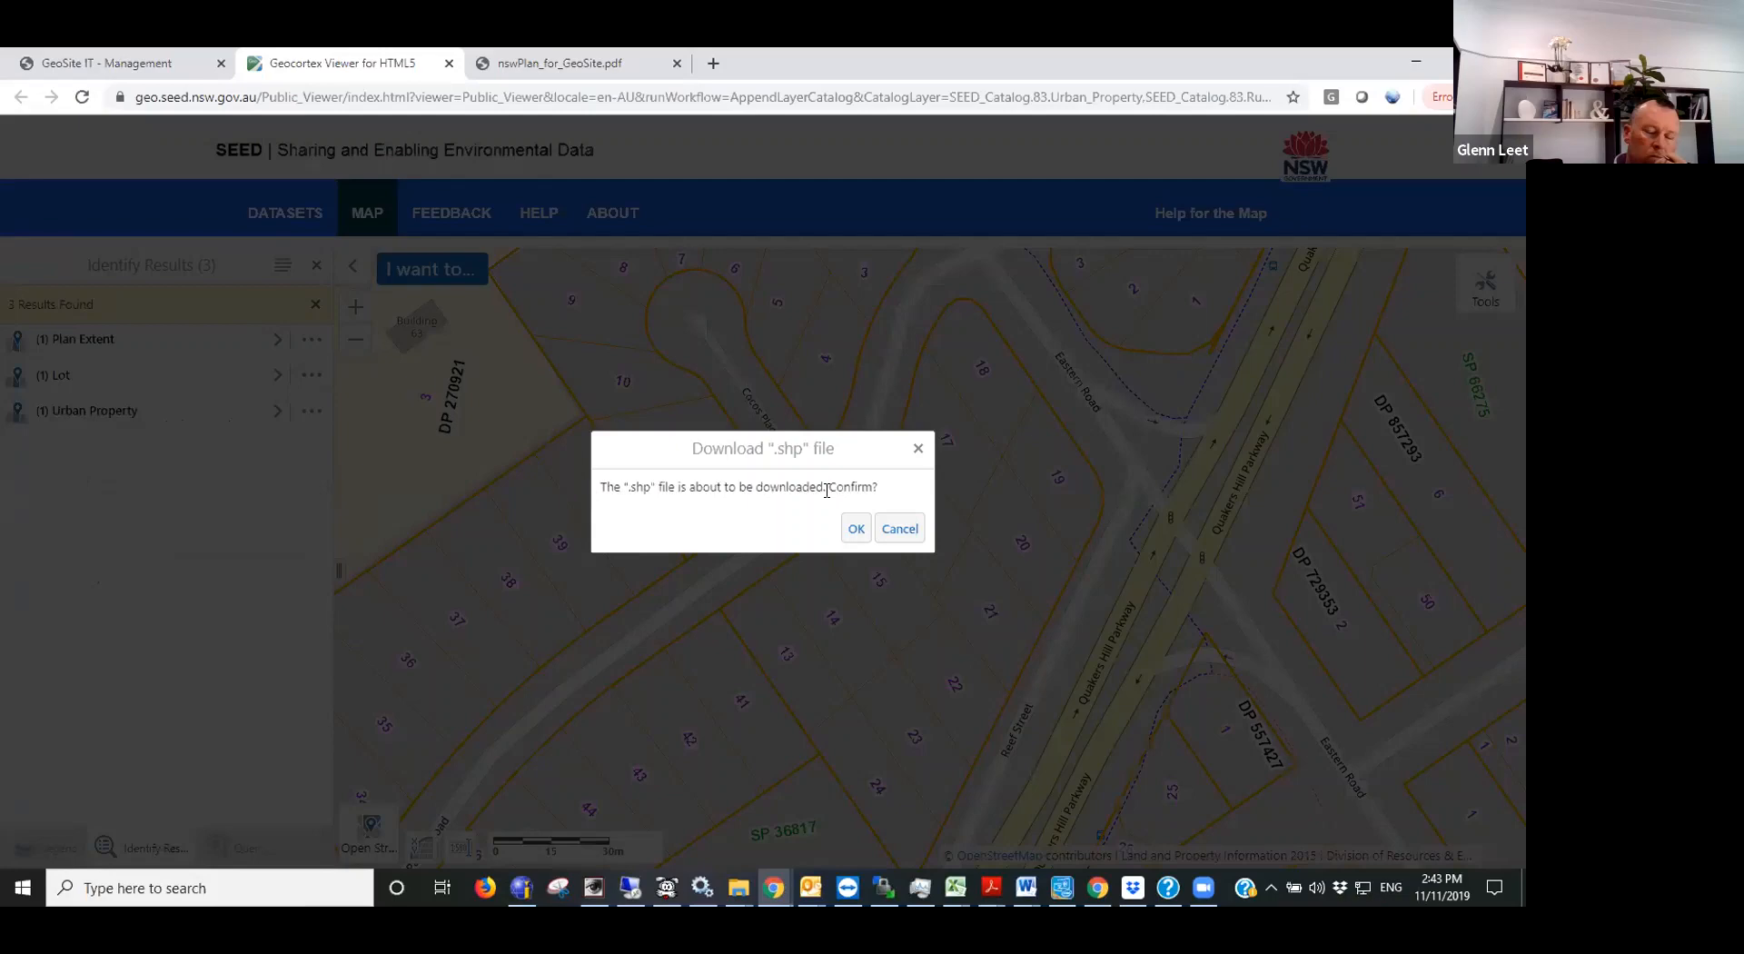
{"action": "left_click", "coordinate": [855, 529]}
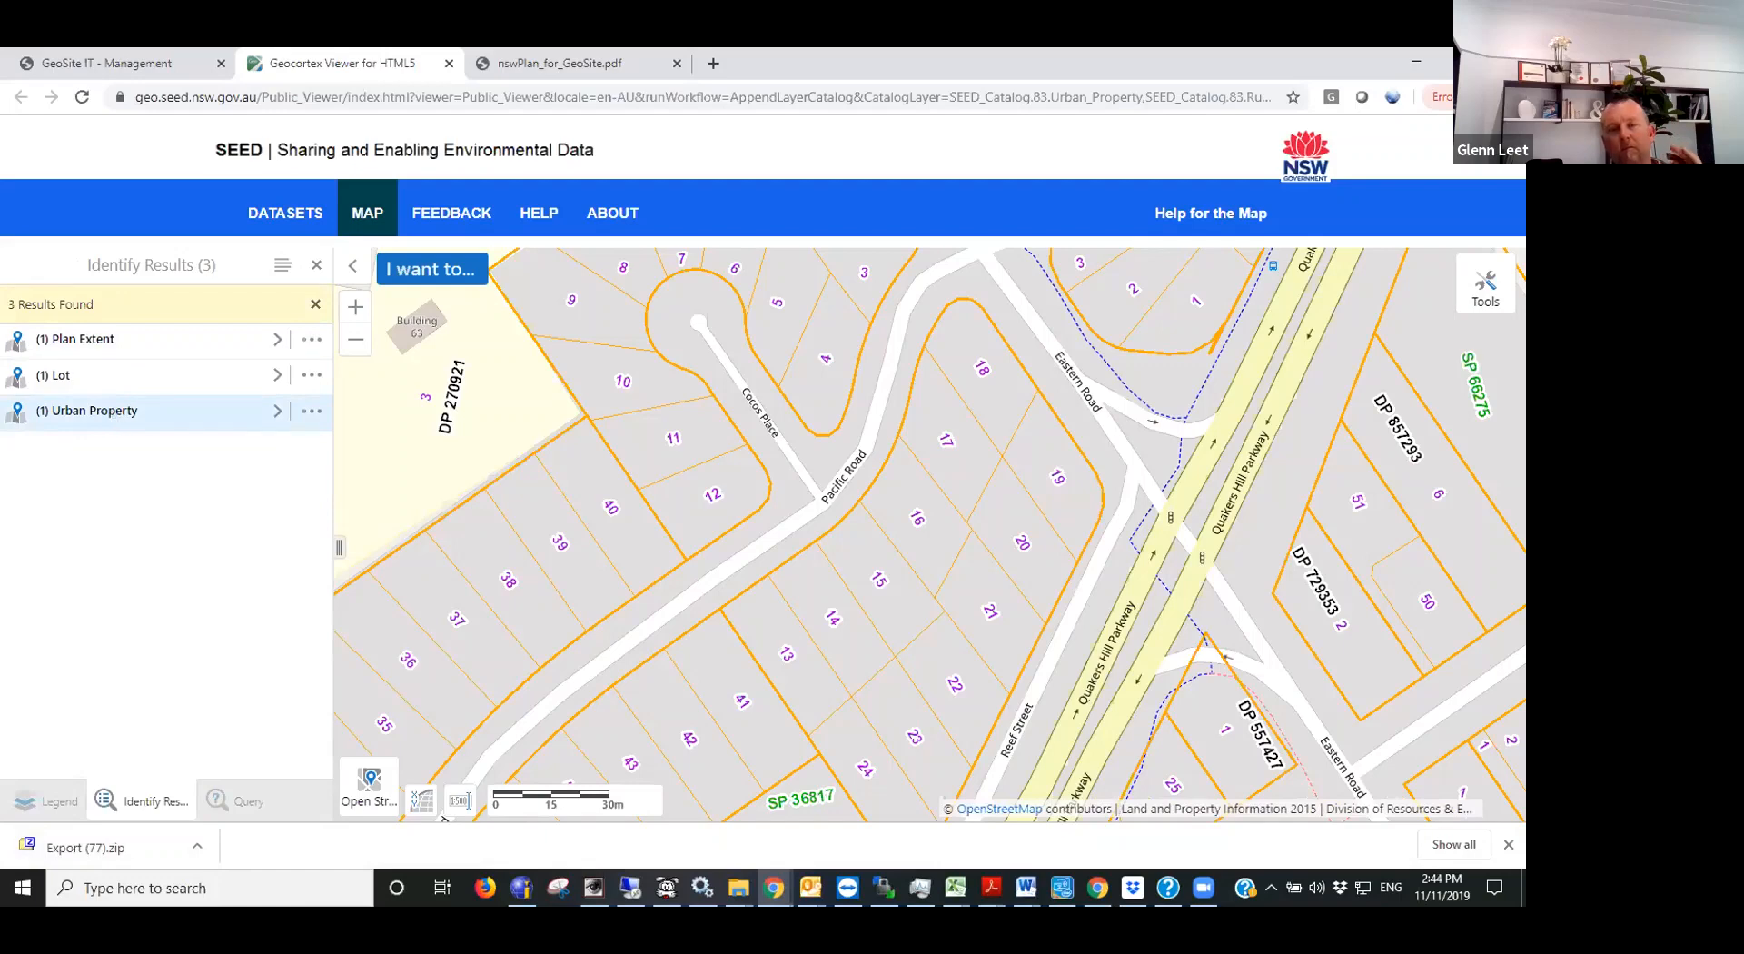
- Import Export (77).zip from Downloads as the shape file in GeoSite IT's Create Land Wizard
{"action": "key", "text": "alt+Tab"}
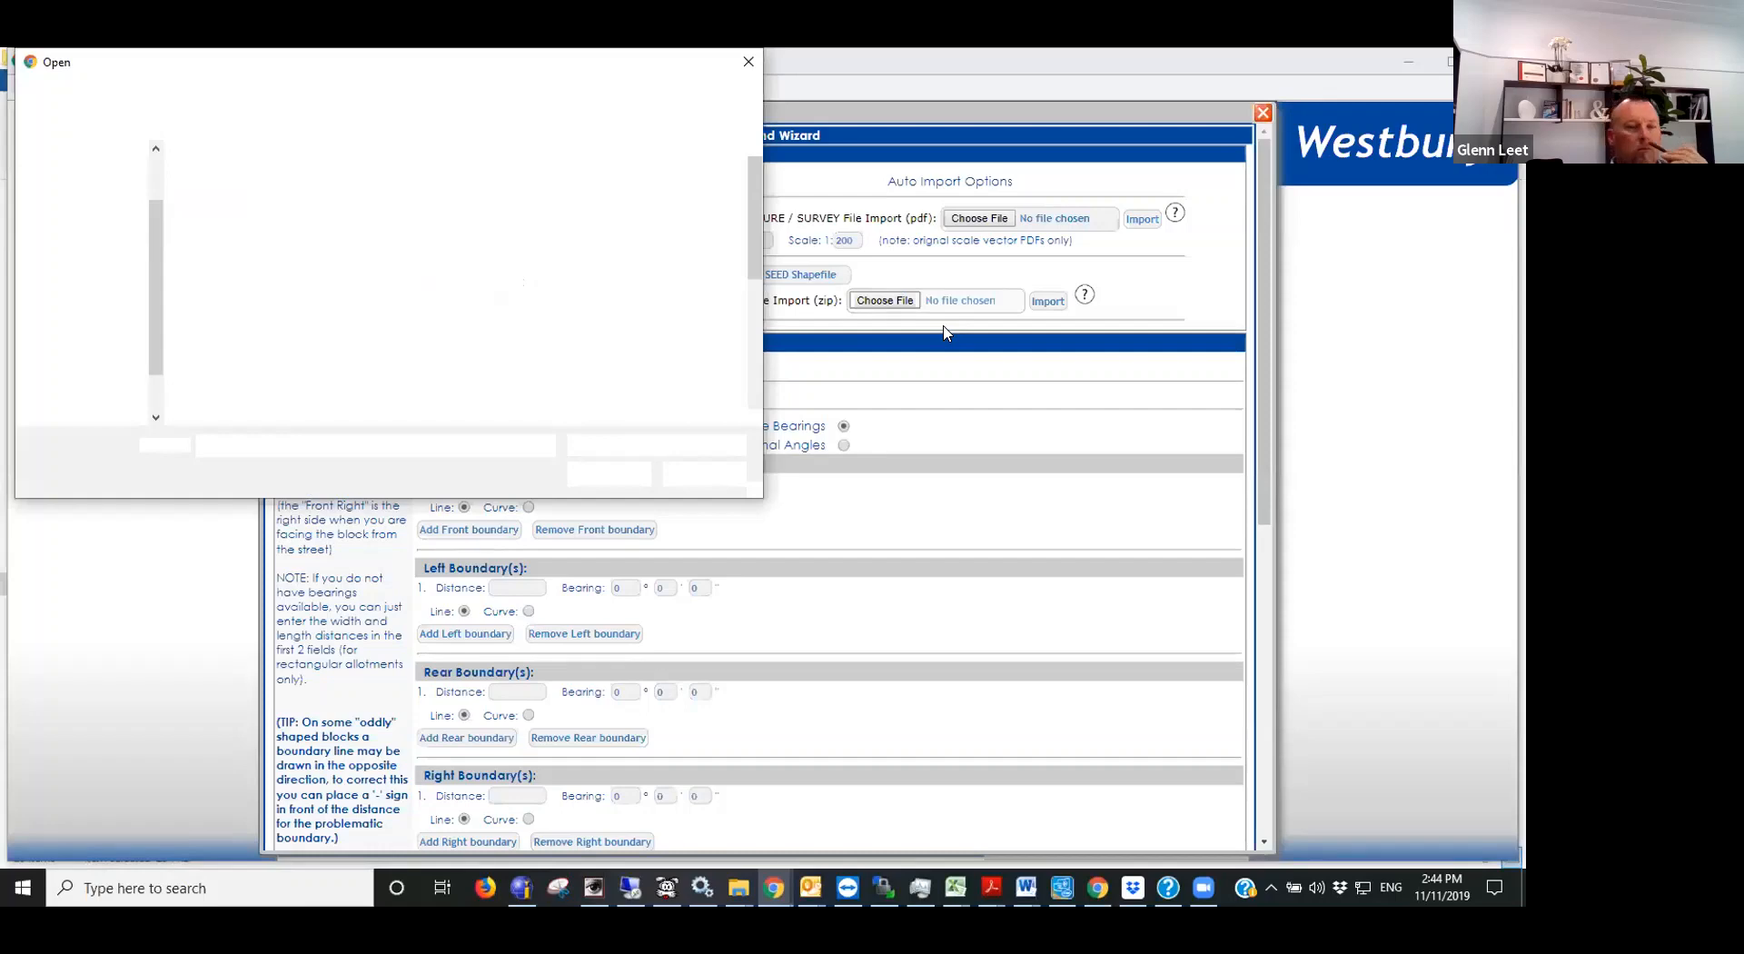
{"action": "left_click", "coordinate": [94, 173]}
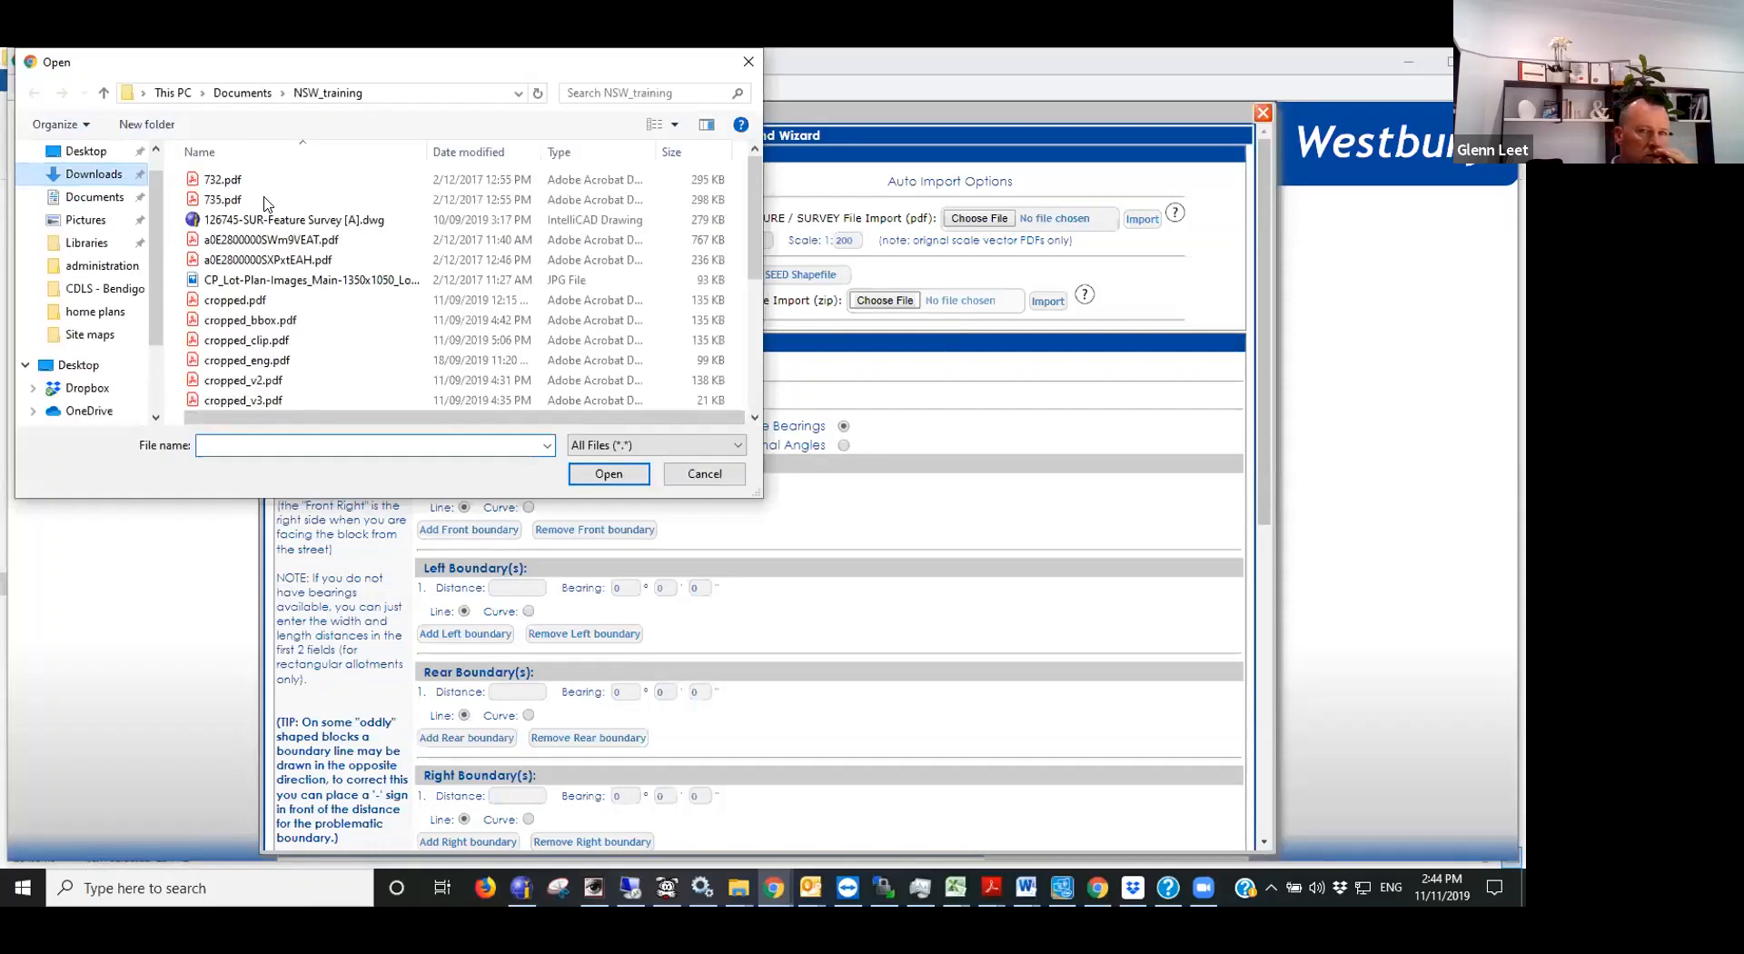
{"action": "double_click", "coordinate": [238, 208]}
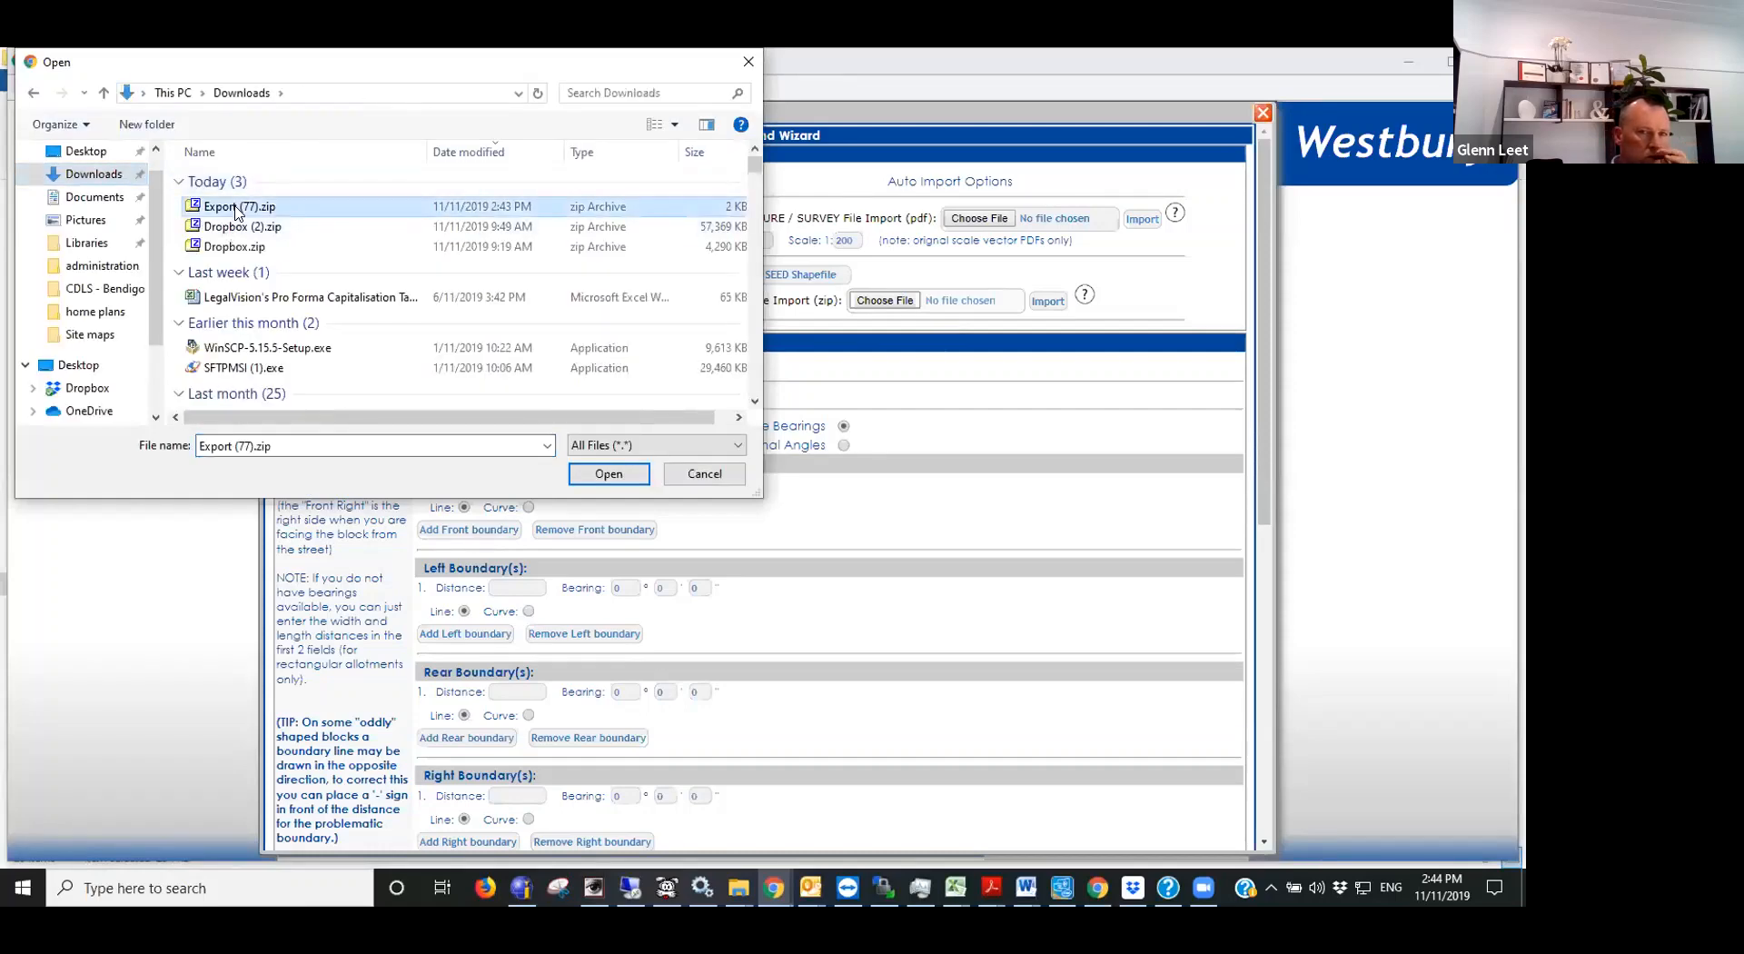
{"action": "left_click", "coordinate": [1048, 302]}
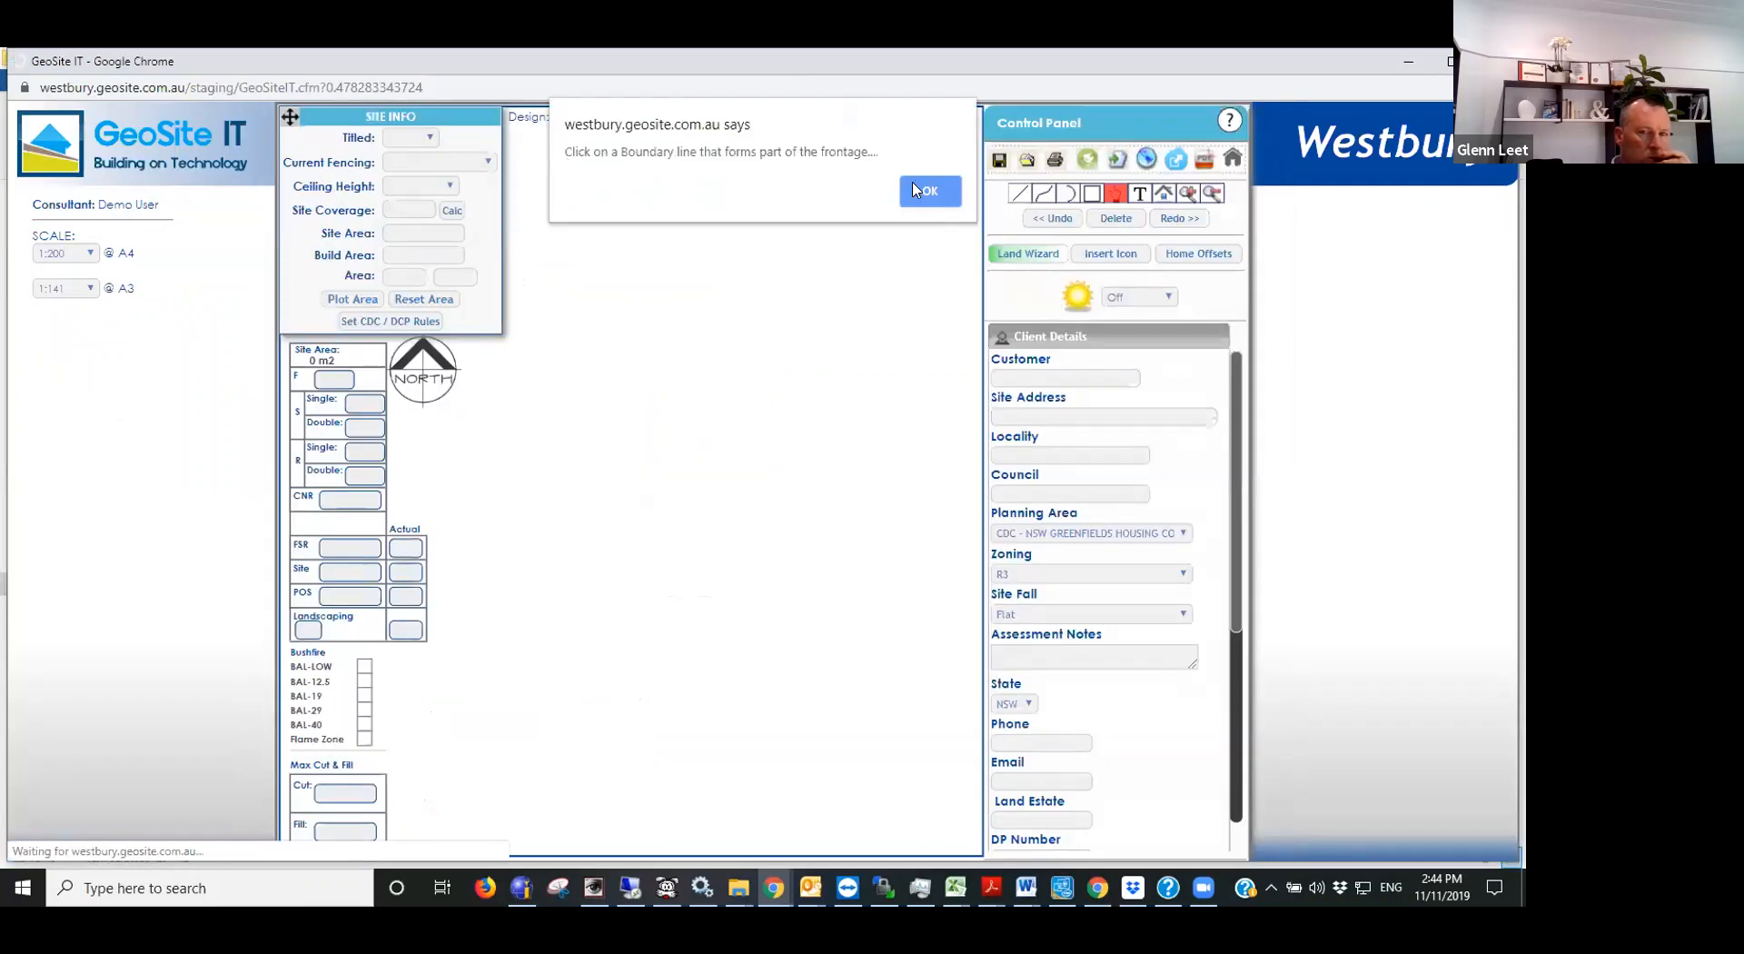
- Designate the short north-western boundary of the imported lot as its frontage
{"action": "left_click", "coordinate": [927, 192]}
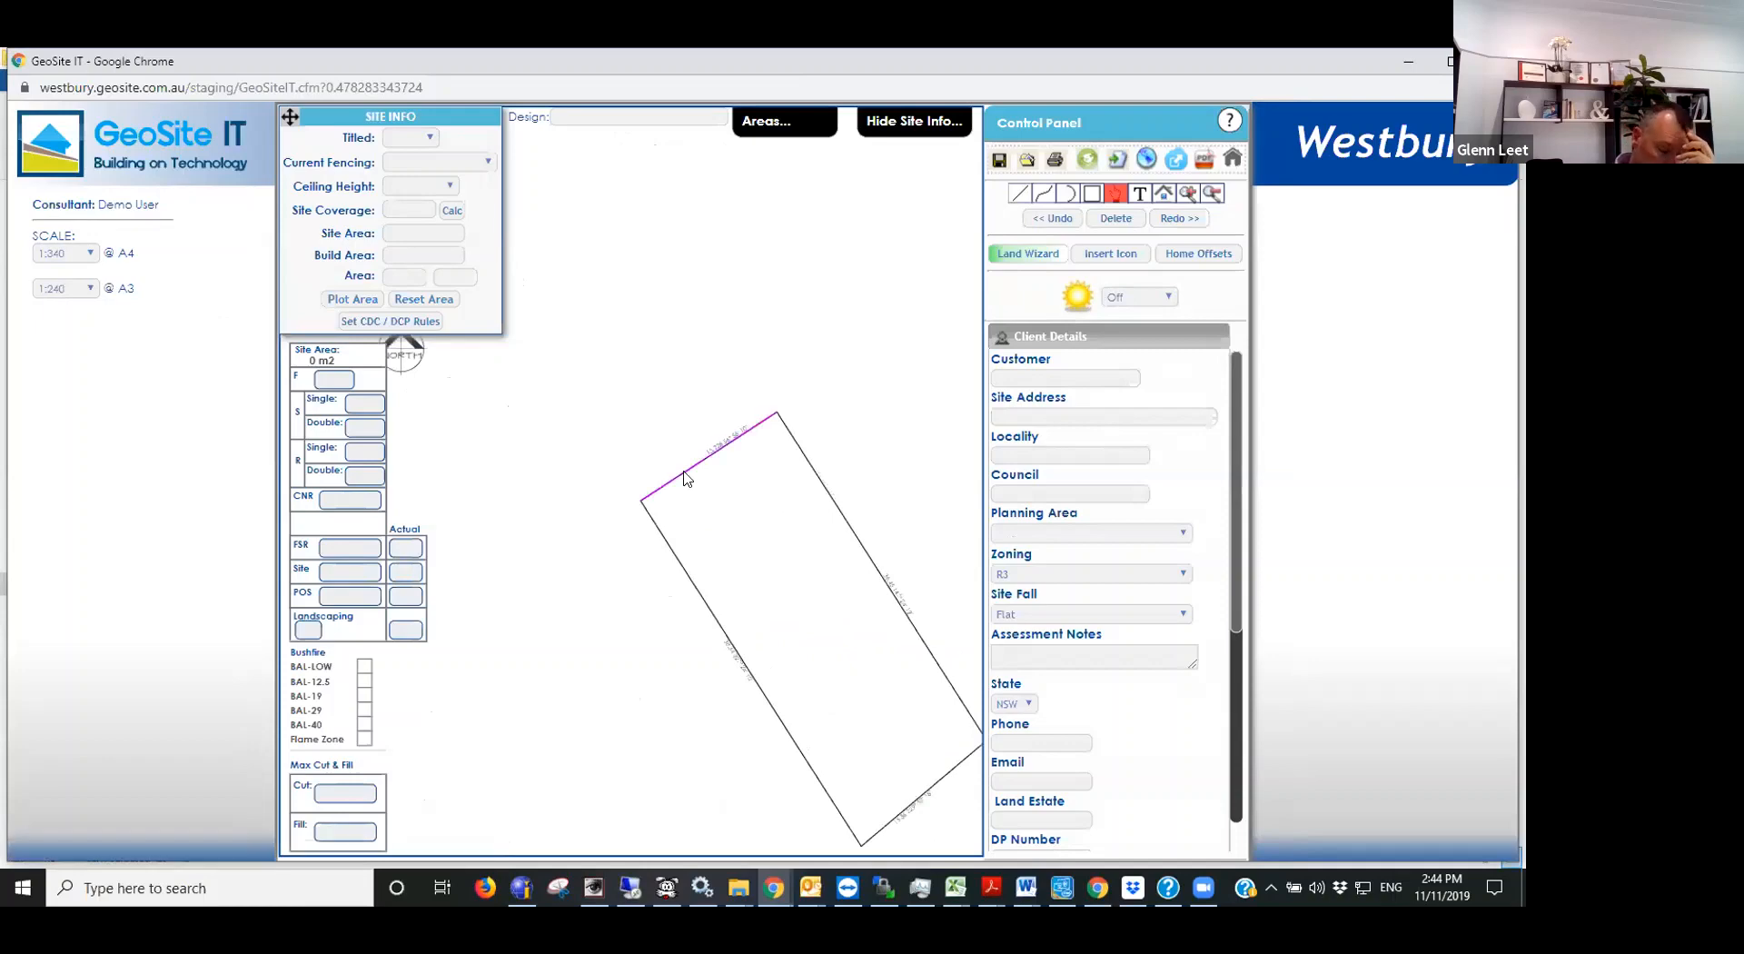
{"action": "scroll", "coordinate": [722, 636], "scroll_direction": "up", "scroll_amount": 4}
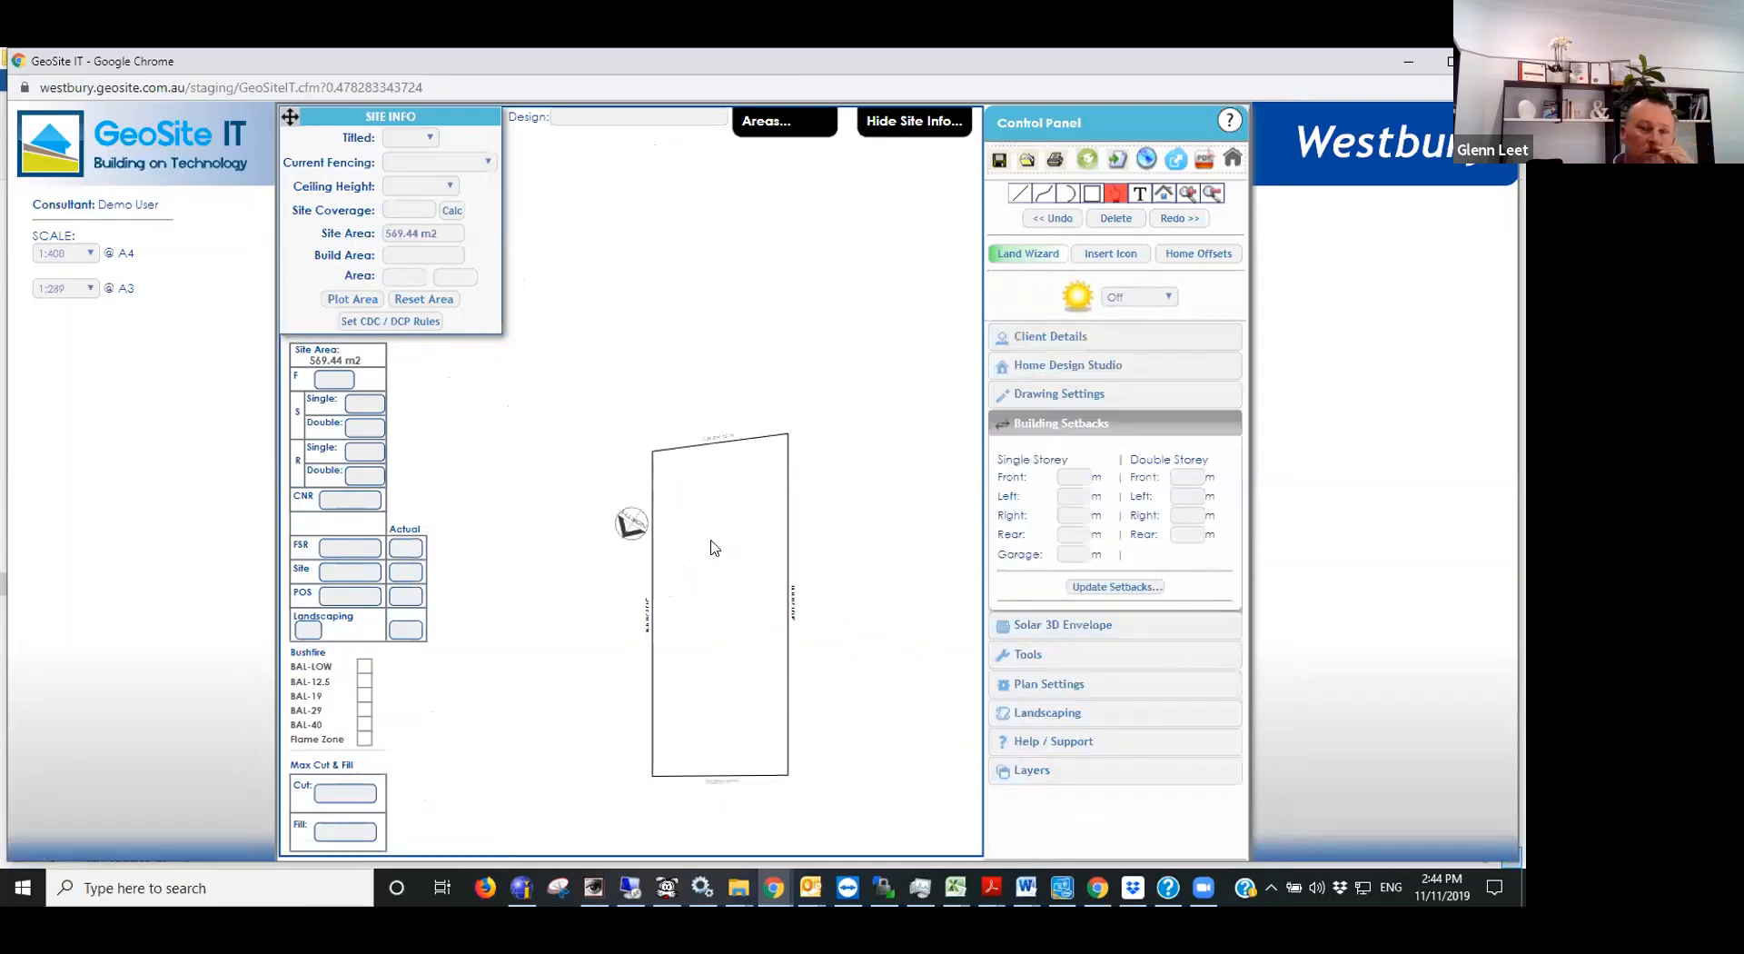
{"action": "scroll", "coordinate": [728, 708], "scroll_direction": "up", "scroll_amount": 1}
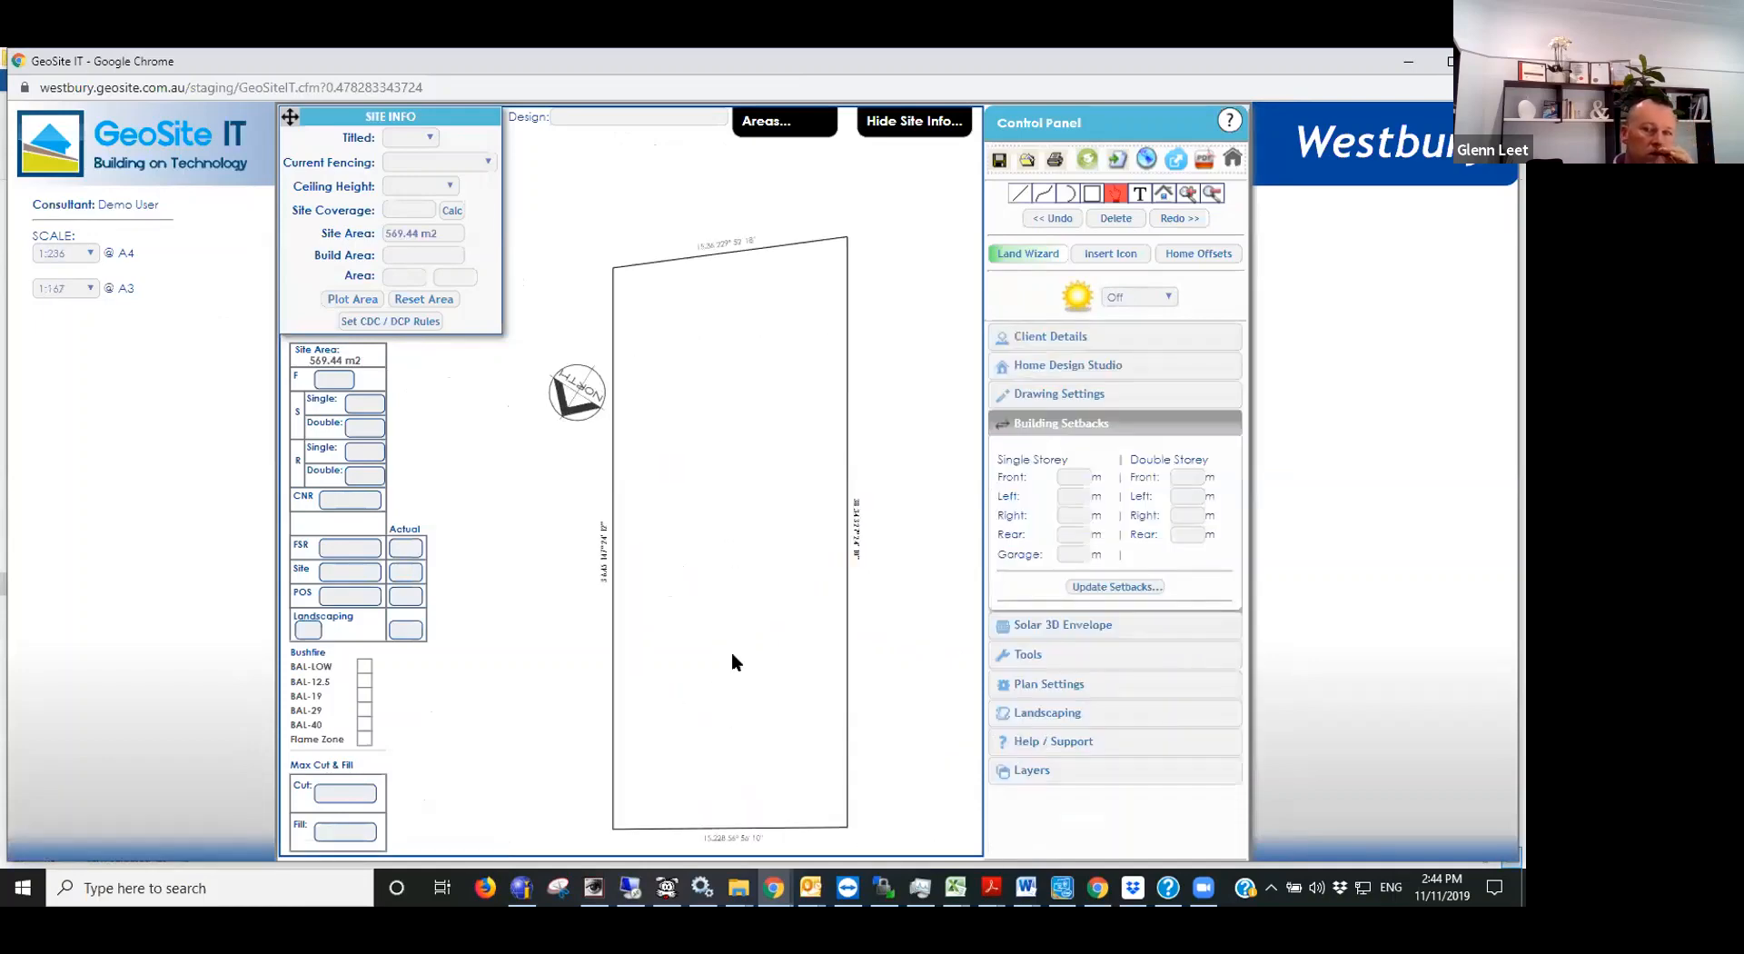
{"action": "scroll", "coordinate": [728, 537], "scroll_direction": "down", "scroll_amount": 4}
{"action": "scroll", "coordinate": [702, 687], "scroll_direction": "up", "scroll_amount": 3}
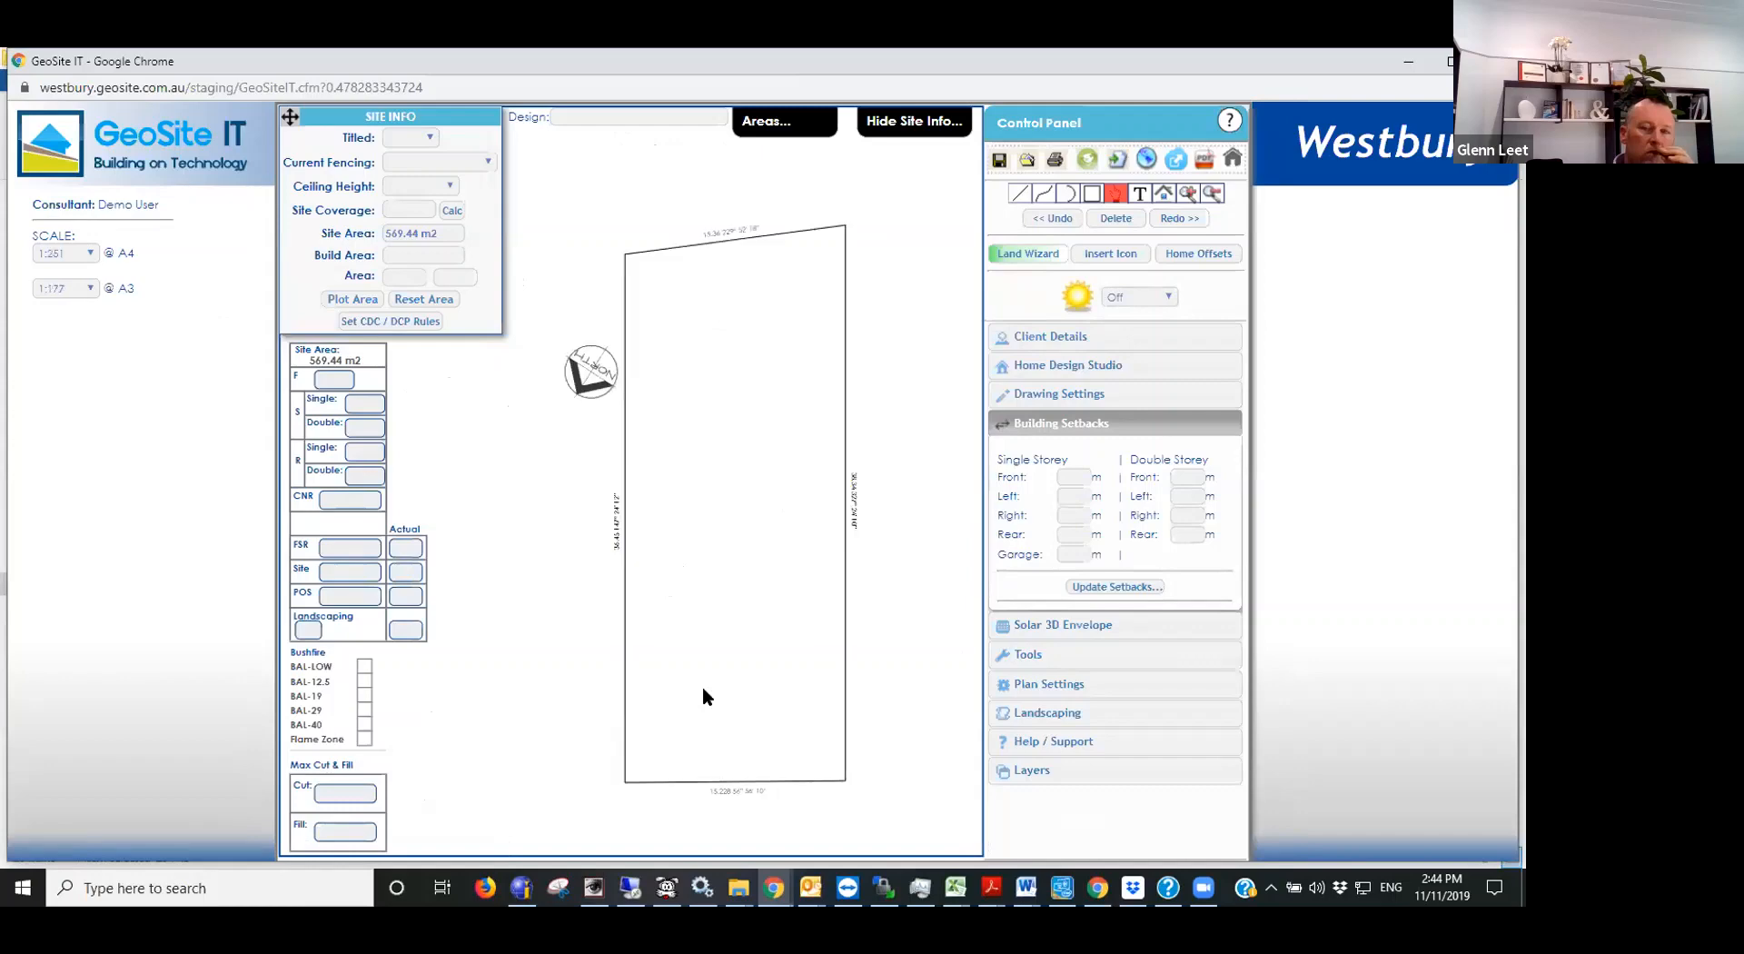
- Apply the CDC / DCP rules to the lot and move the 24 m2 POS area into its rear right corner
{"action": "left_click", "coordinate": [422, 322]}
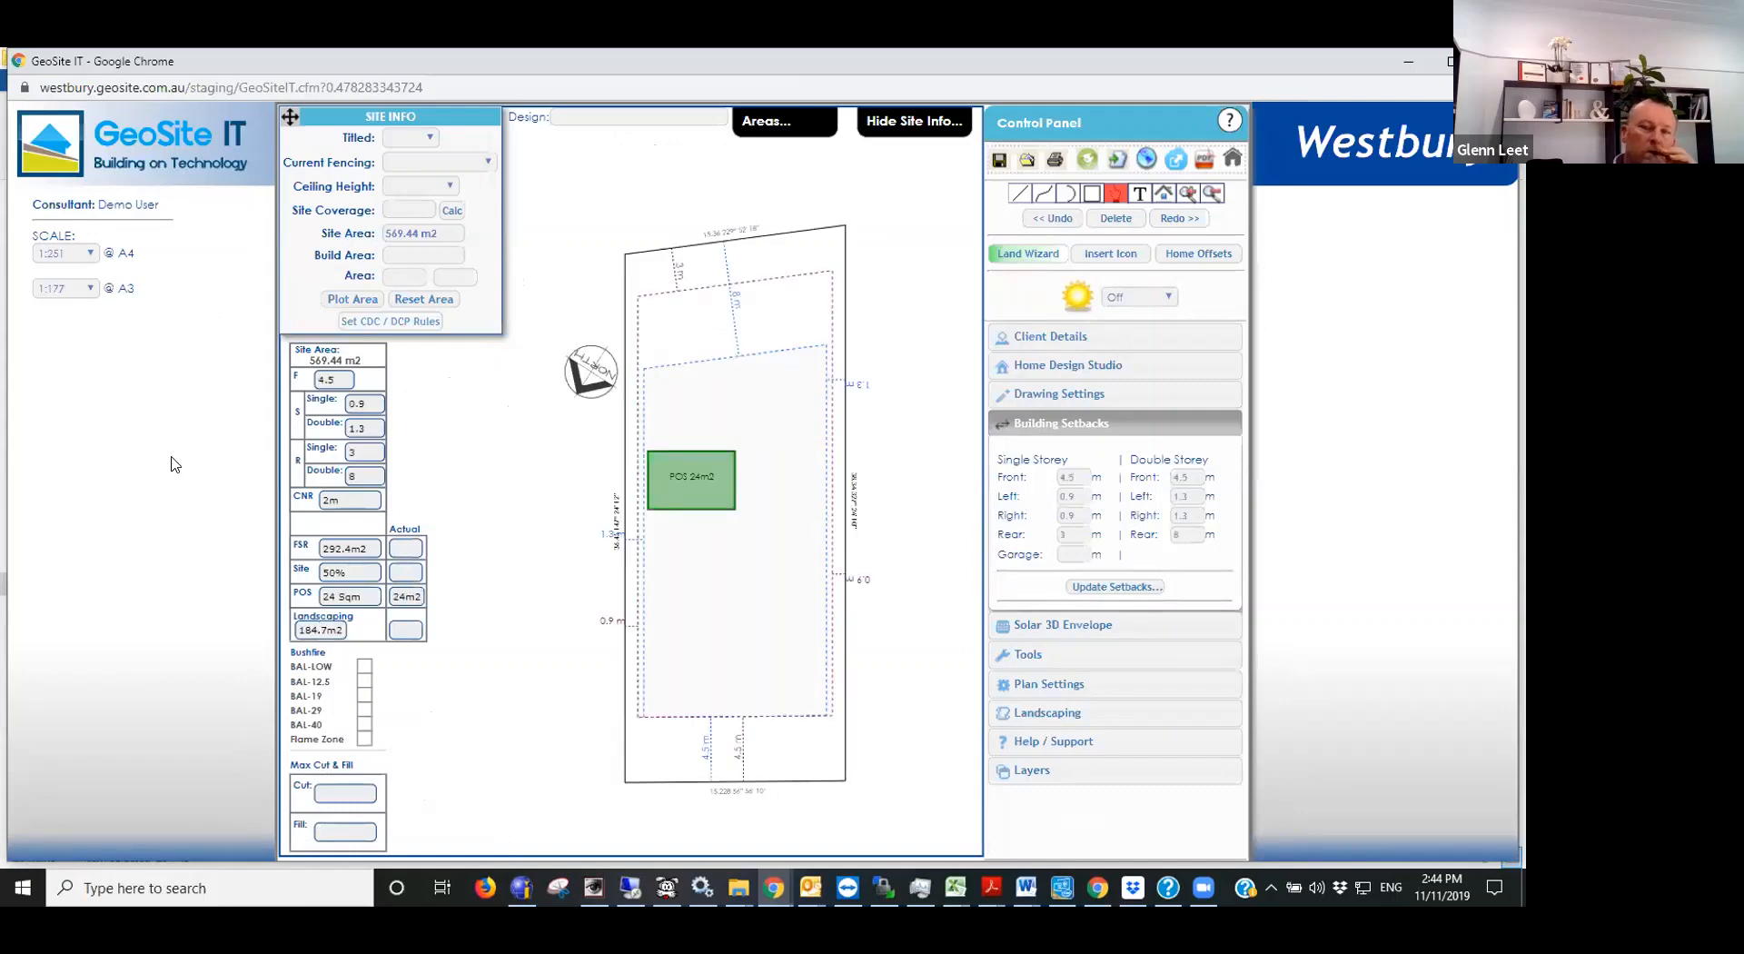
{"action": "scroll", "coordinate": [517, 545], "scroll_direction": "up", "scroll_amount": 1}
{"action": "left_click", "coordinate": [738, 491]}
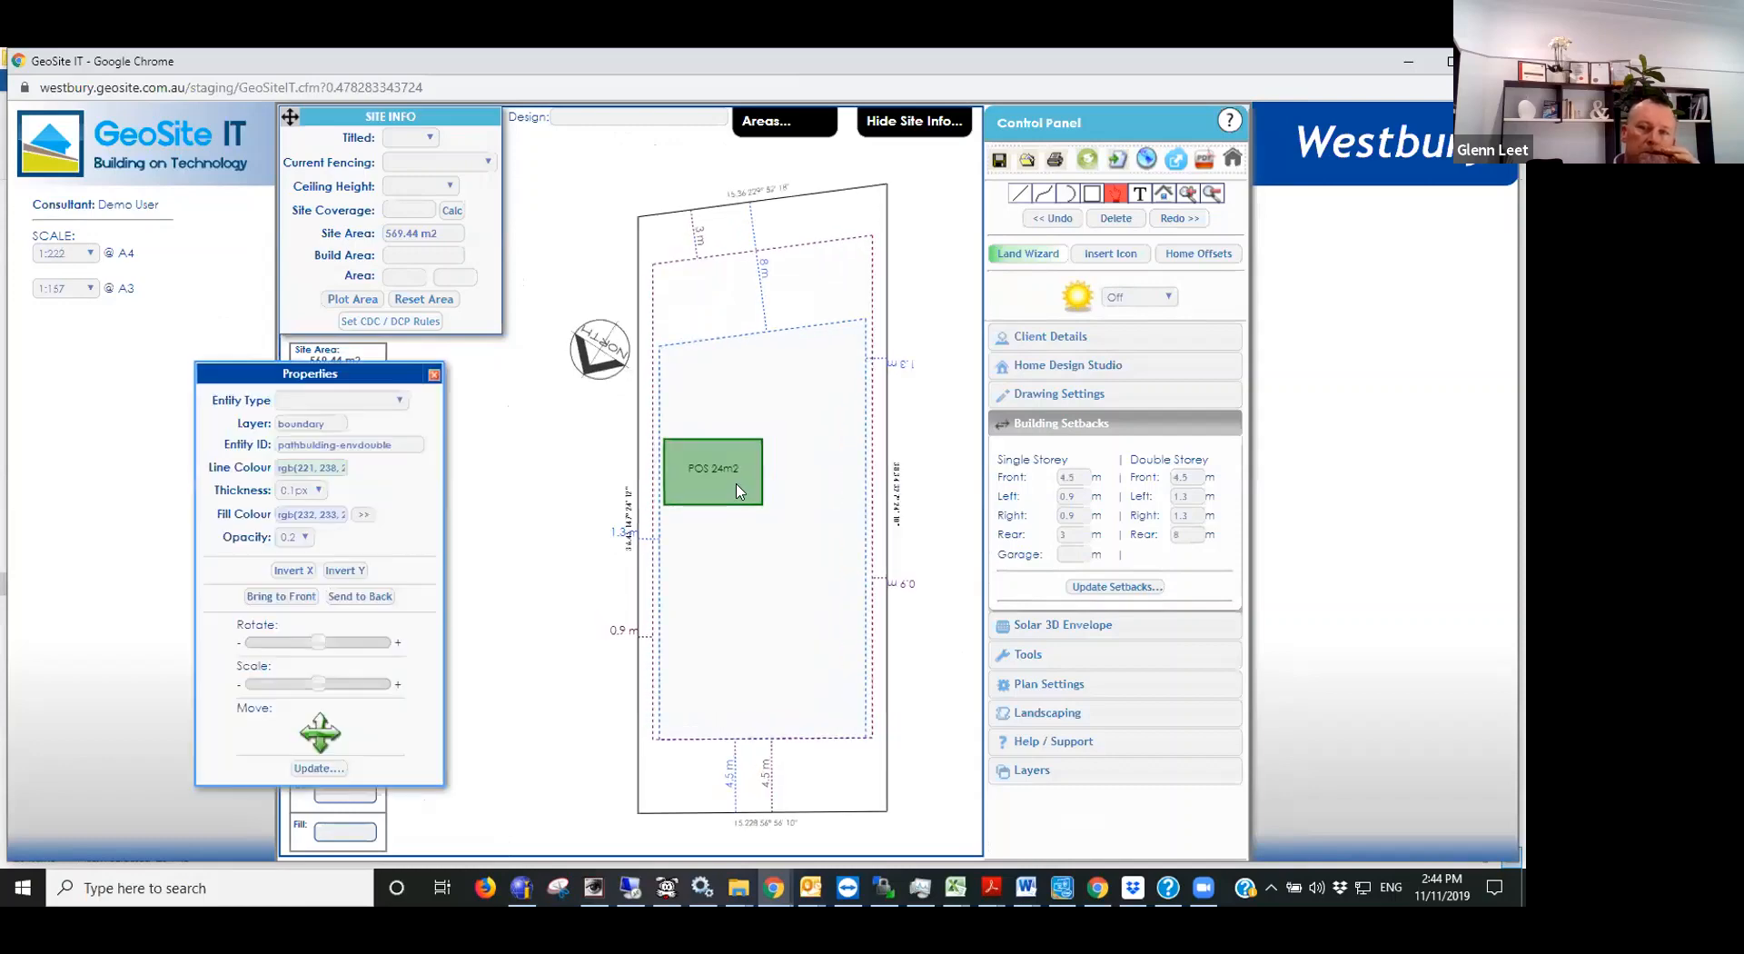
{"action": "left_click_drag", "start_coordinate": [737, 491], "coordinate": [813, 270]}
{"action": "left_click", "coordinate": [904, 265]}
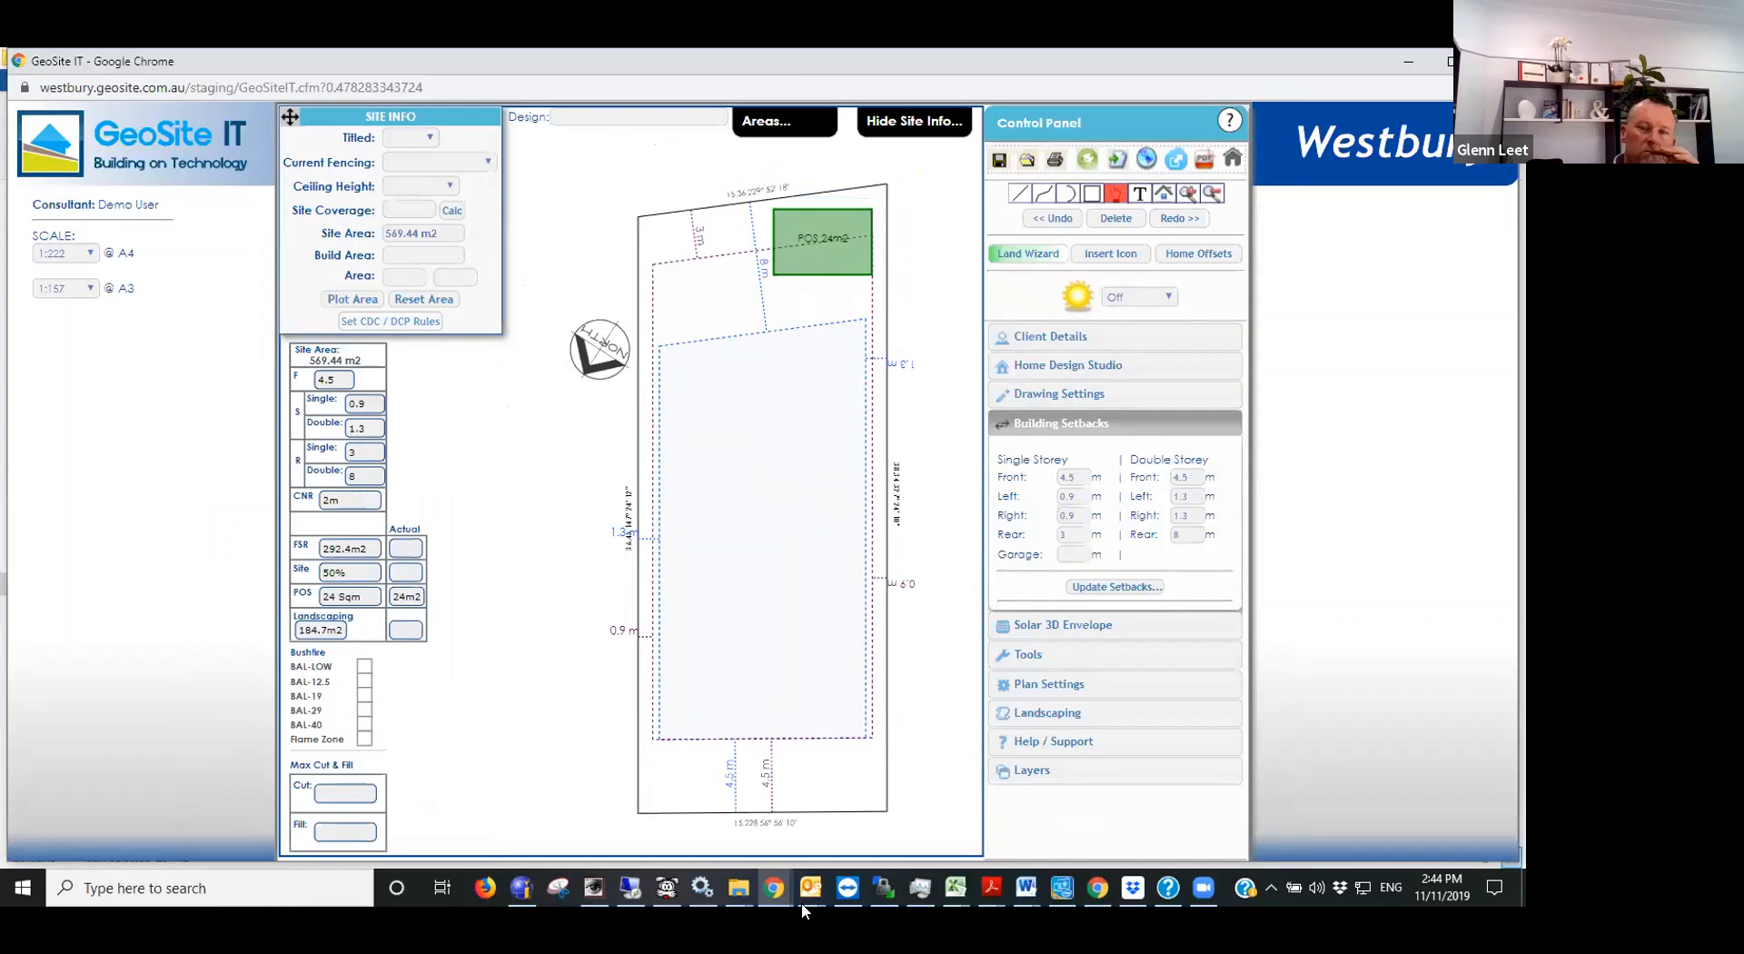
- Switch to the SEED map window and change its base map to the NSW imagery
{"action": "mouse_move", "coordinate": [806, 899]}
{"action": "left_click", "coordinate": [767, 880]}
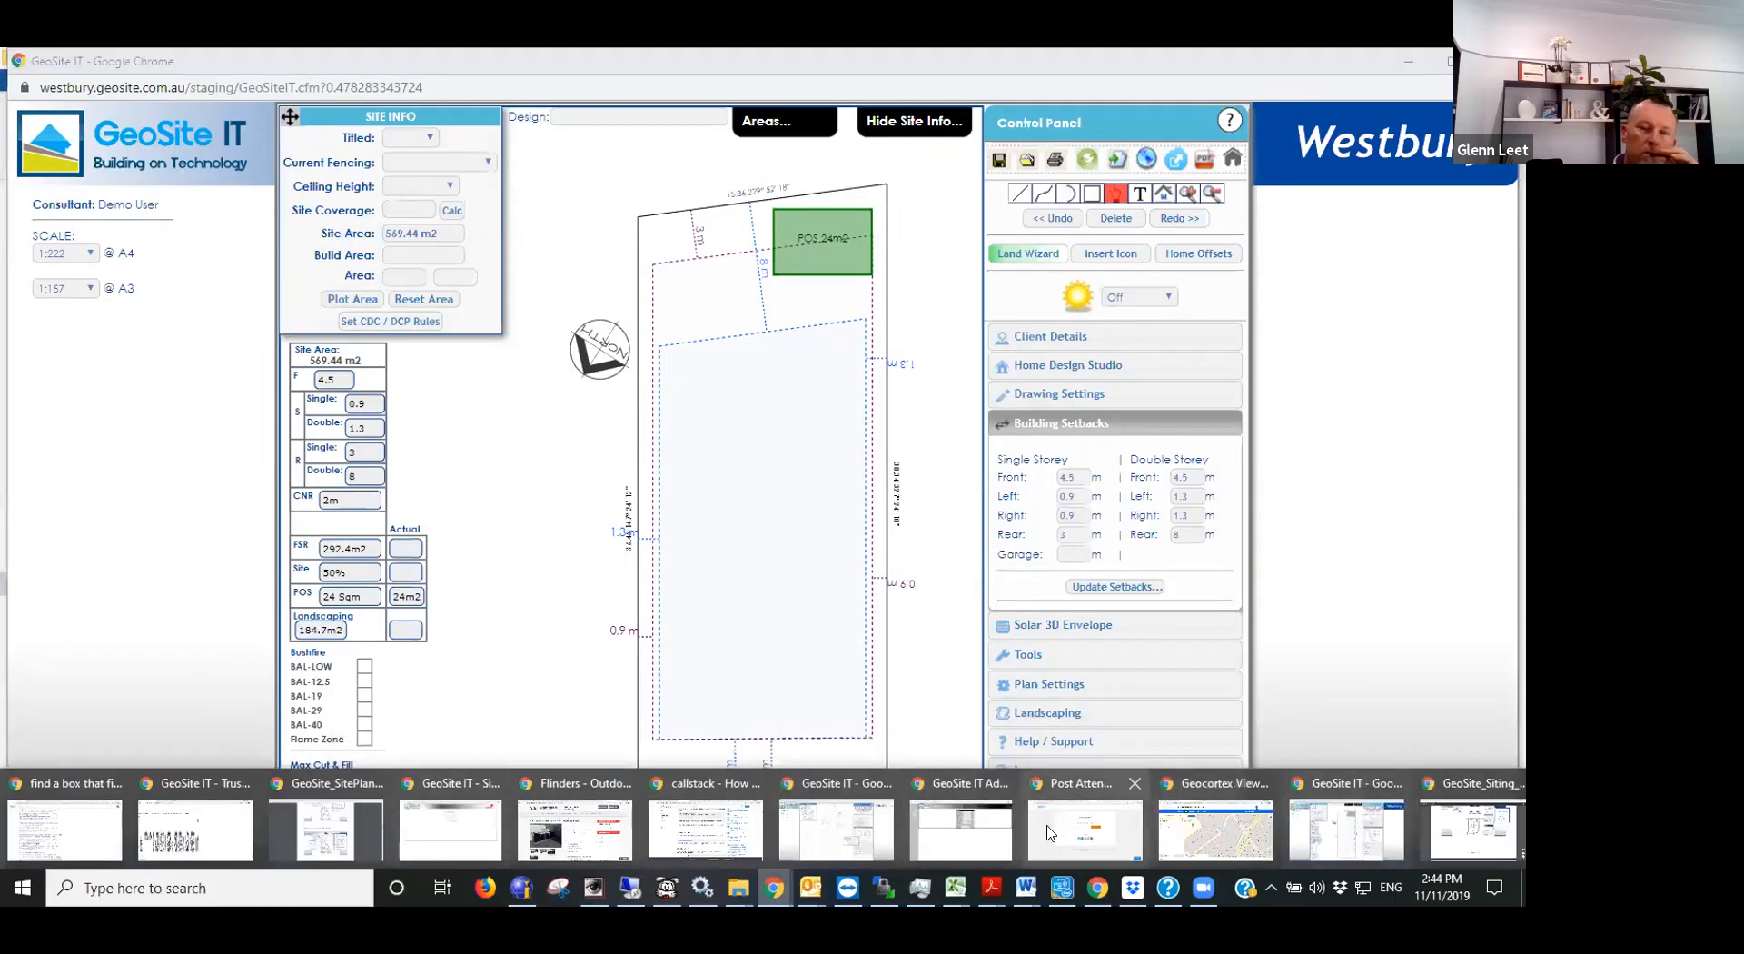
{"action": "left_click", "coordinate": [1205, 788]}
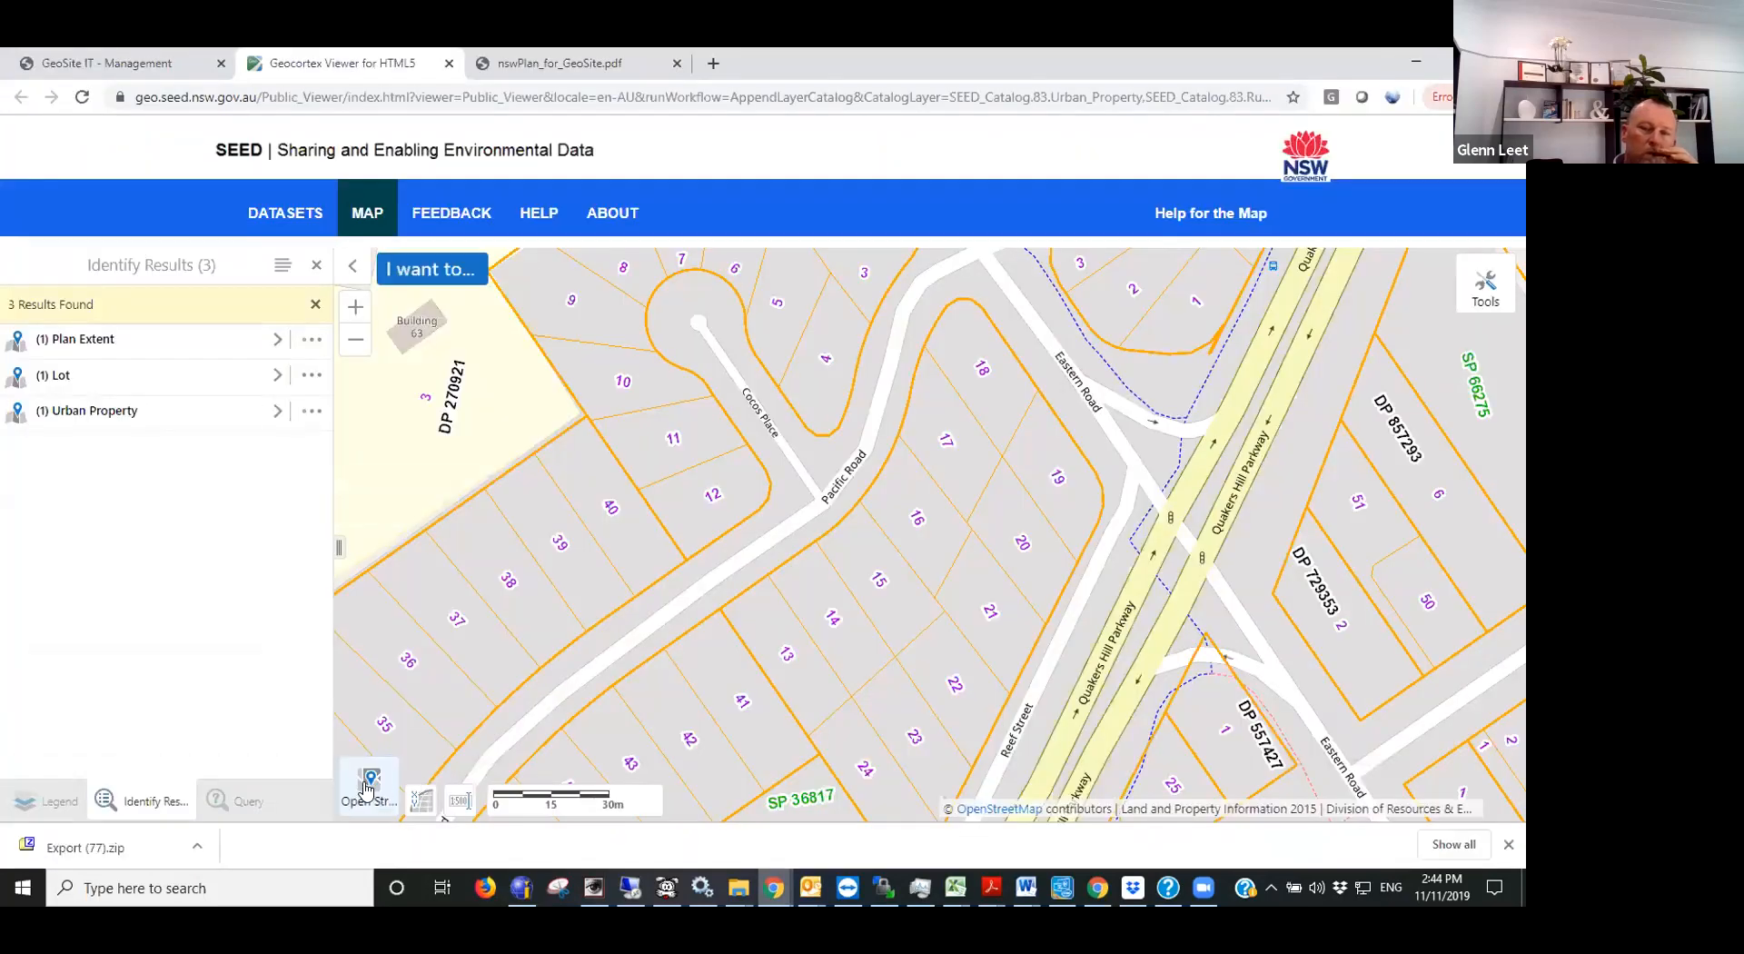
{"action": "mouse_move", "coordinate": [367, 788]}
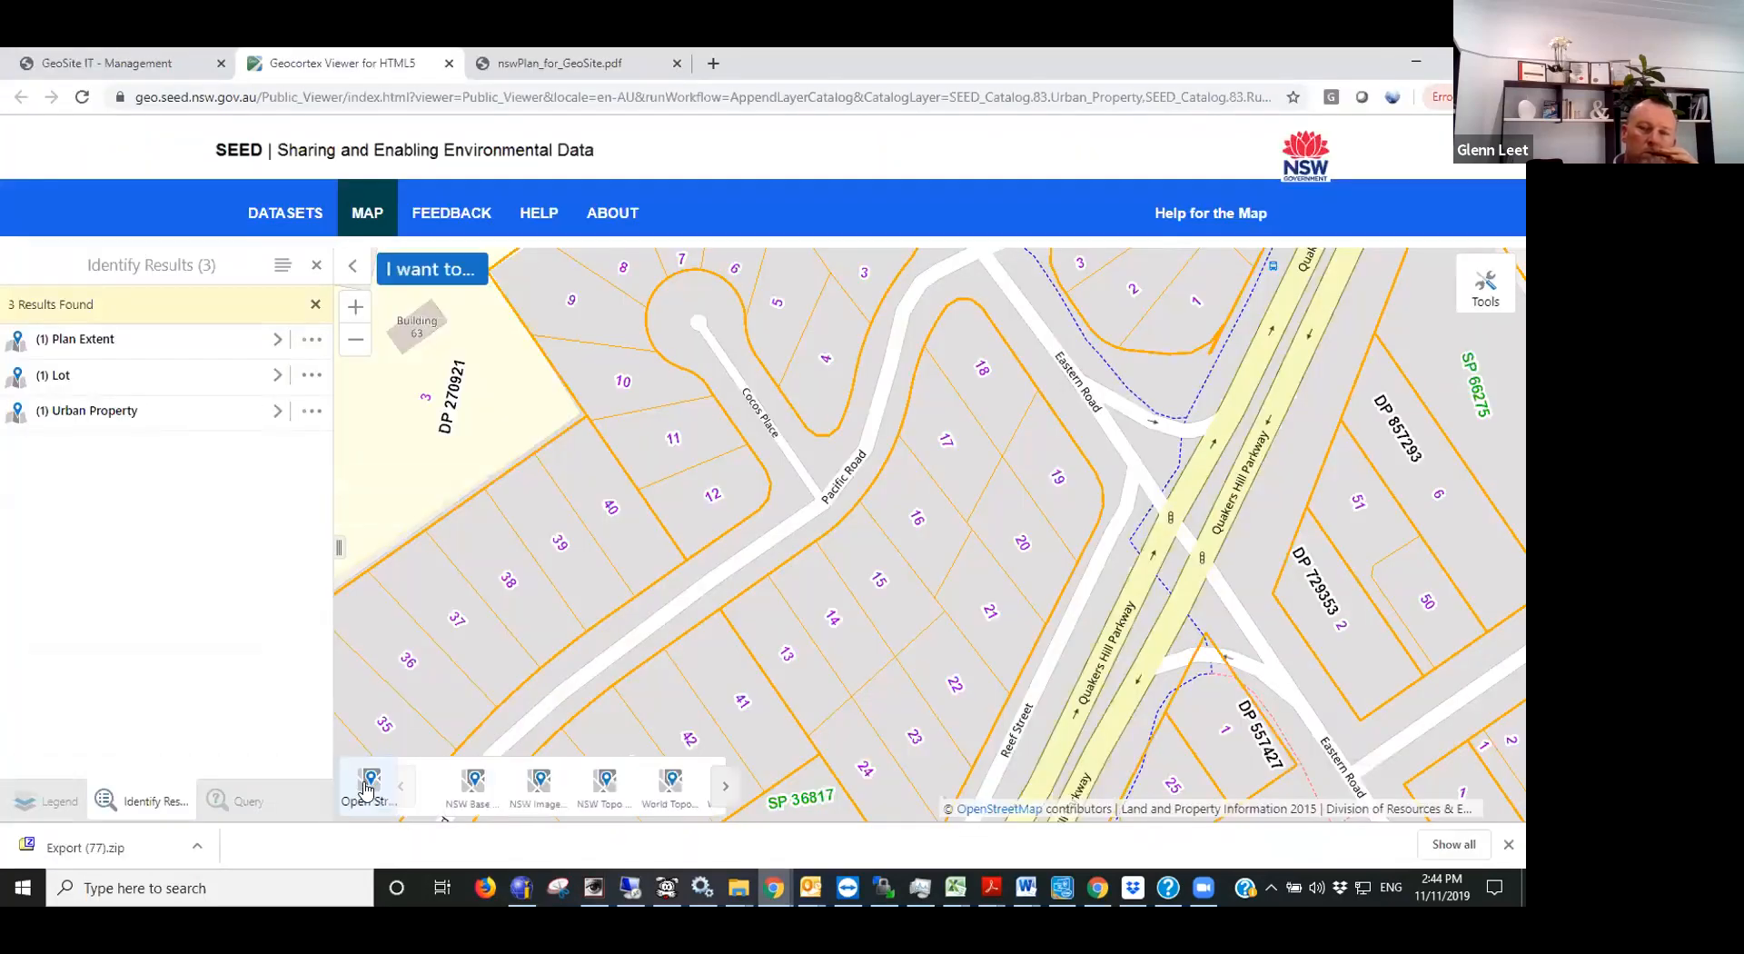
{"action": "left_click", "coordinate": [513, 781]}
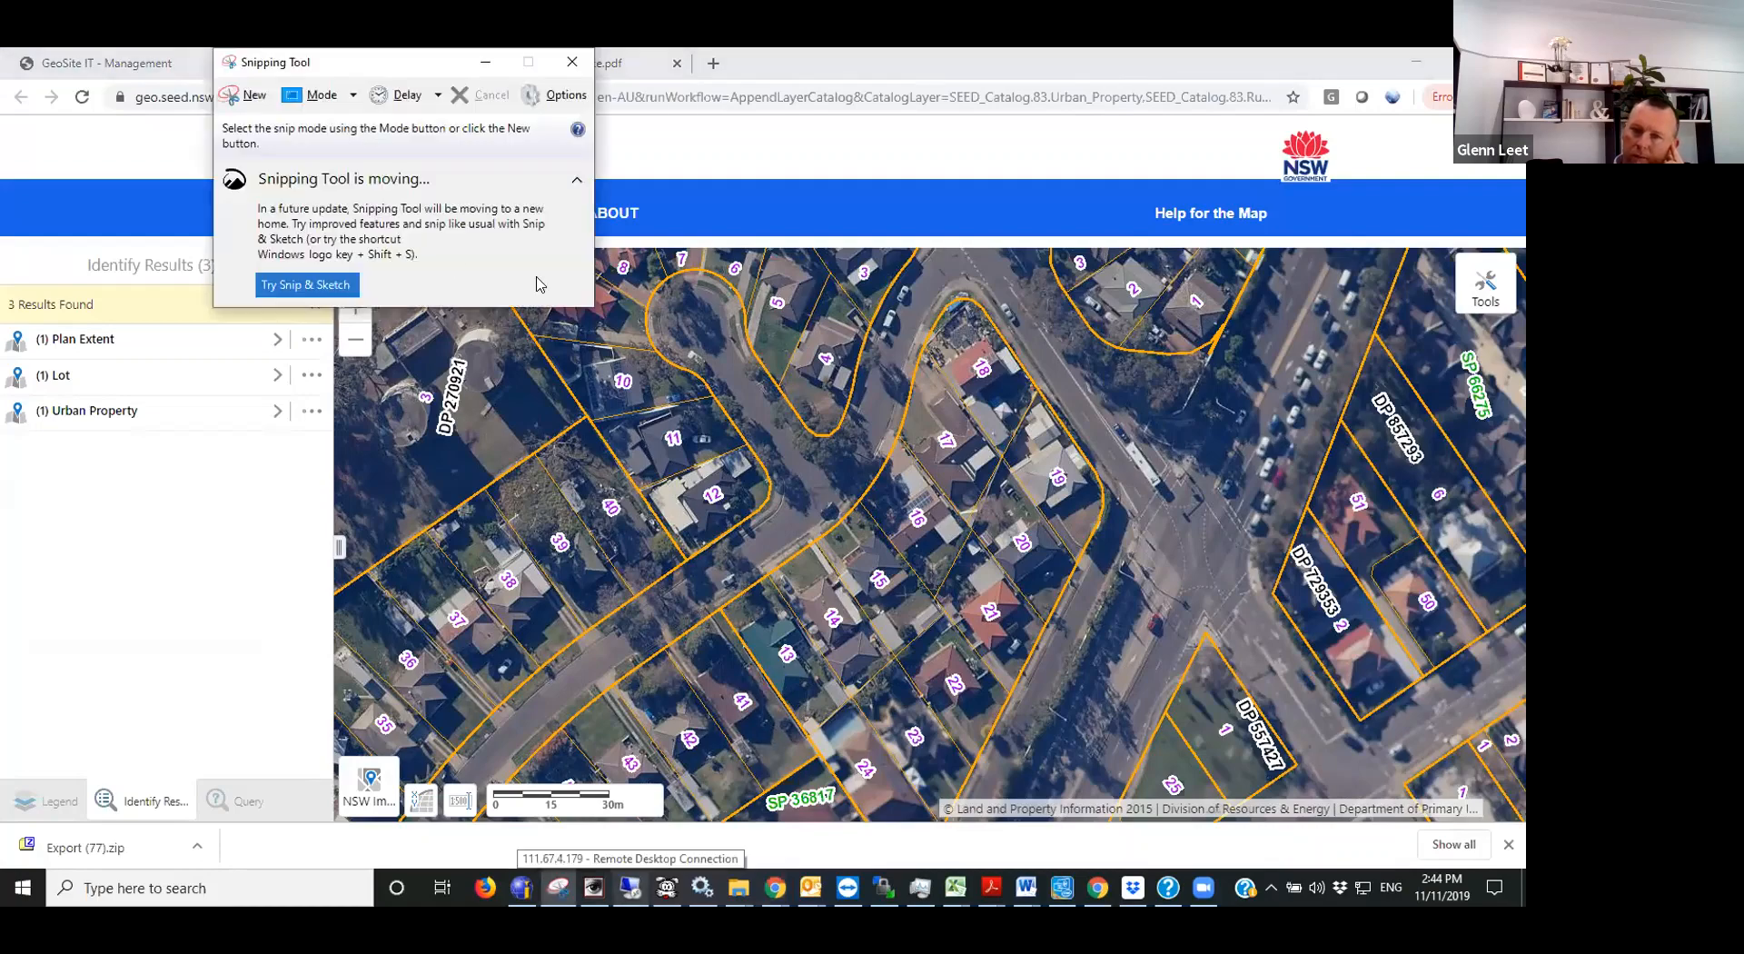
- Capture a rectangular snip of the aerial imagery around lot 14 with Snipping Tool and minimise the SEED map window
{"action": "left_click", "coordinate": [229, 96]}
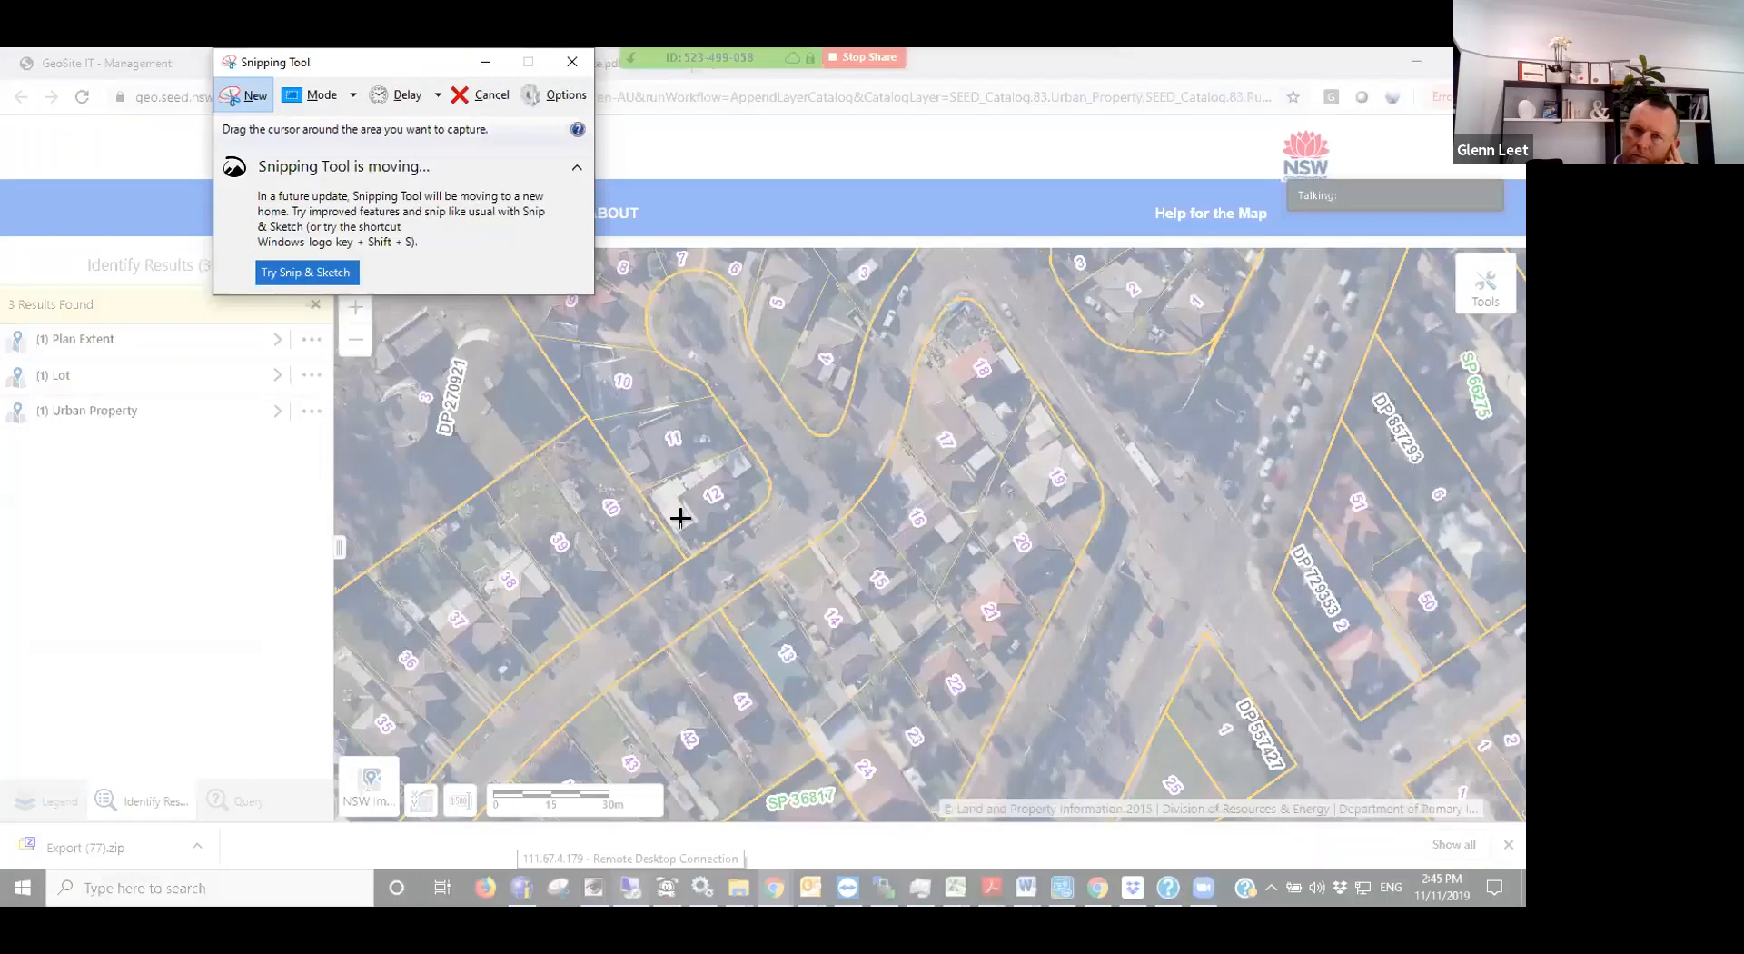
{"action": "left_click_drag", "start_coordinate": [642, 498], "coordinate": [1028, 779]}
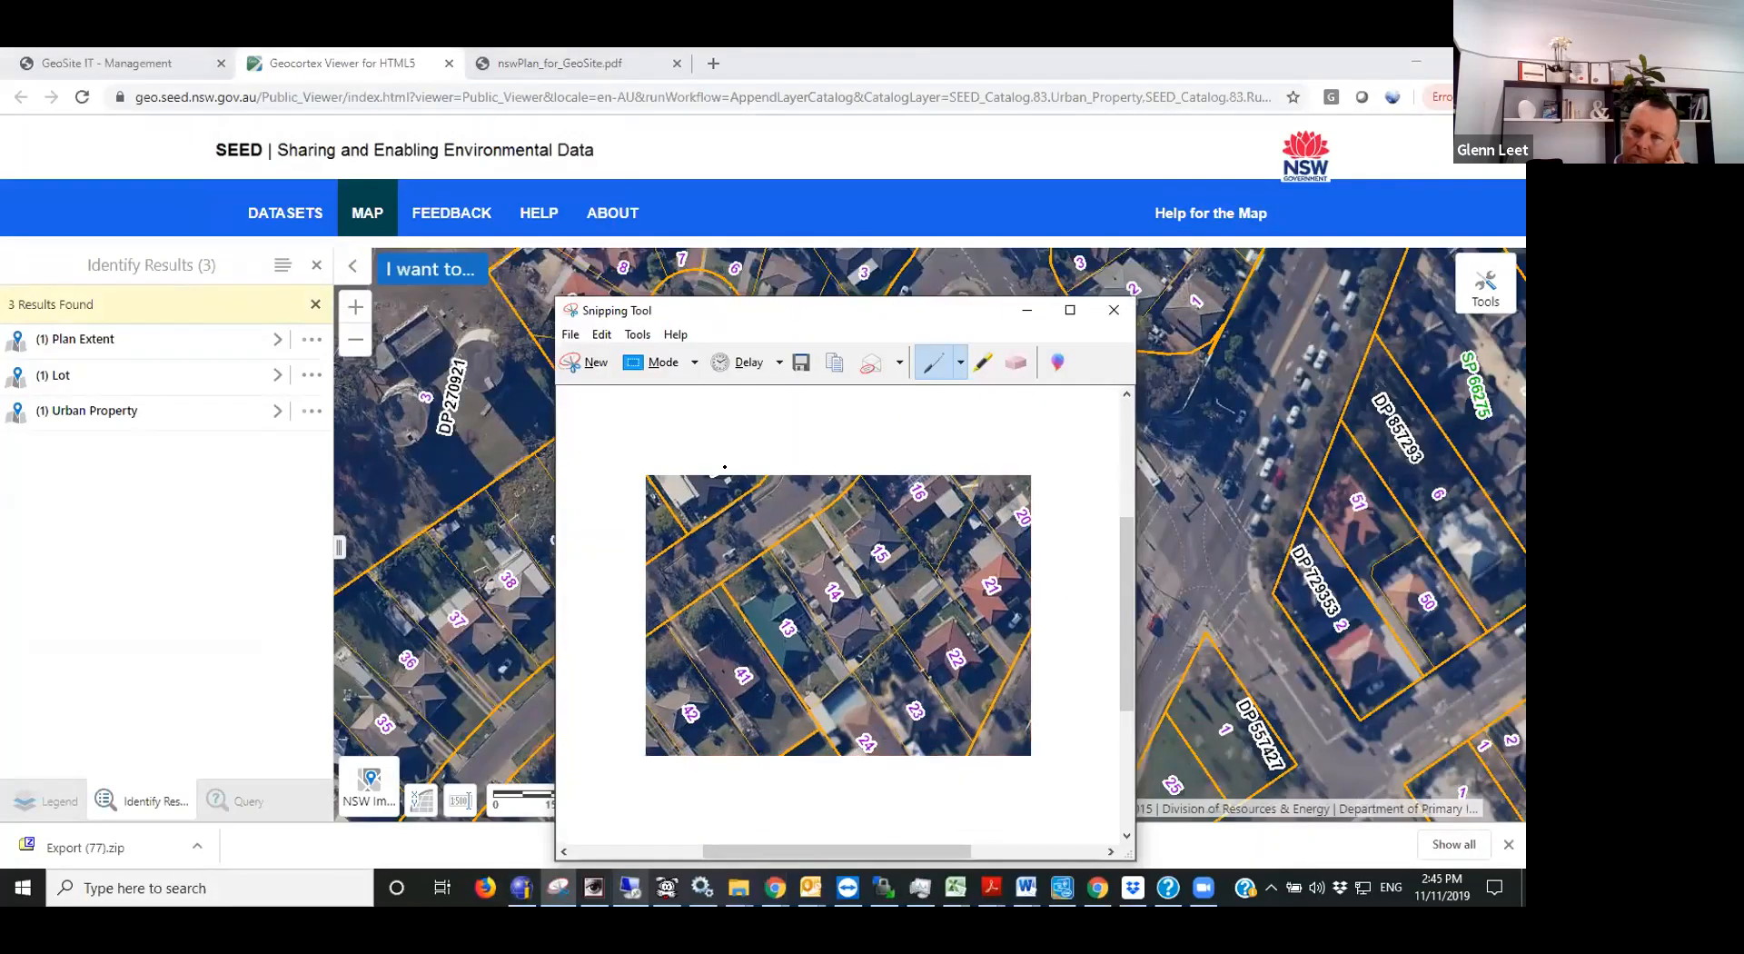
{"action": "left_click", "coordinate": [1408, 63]}
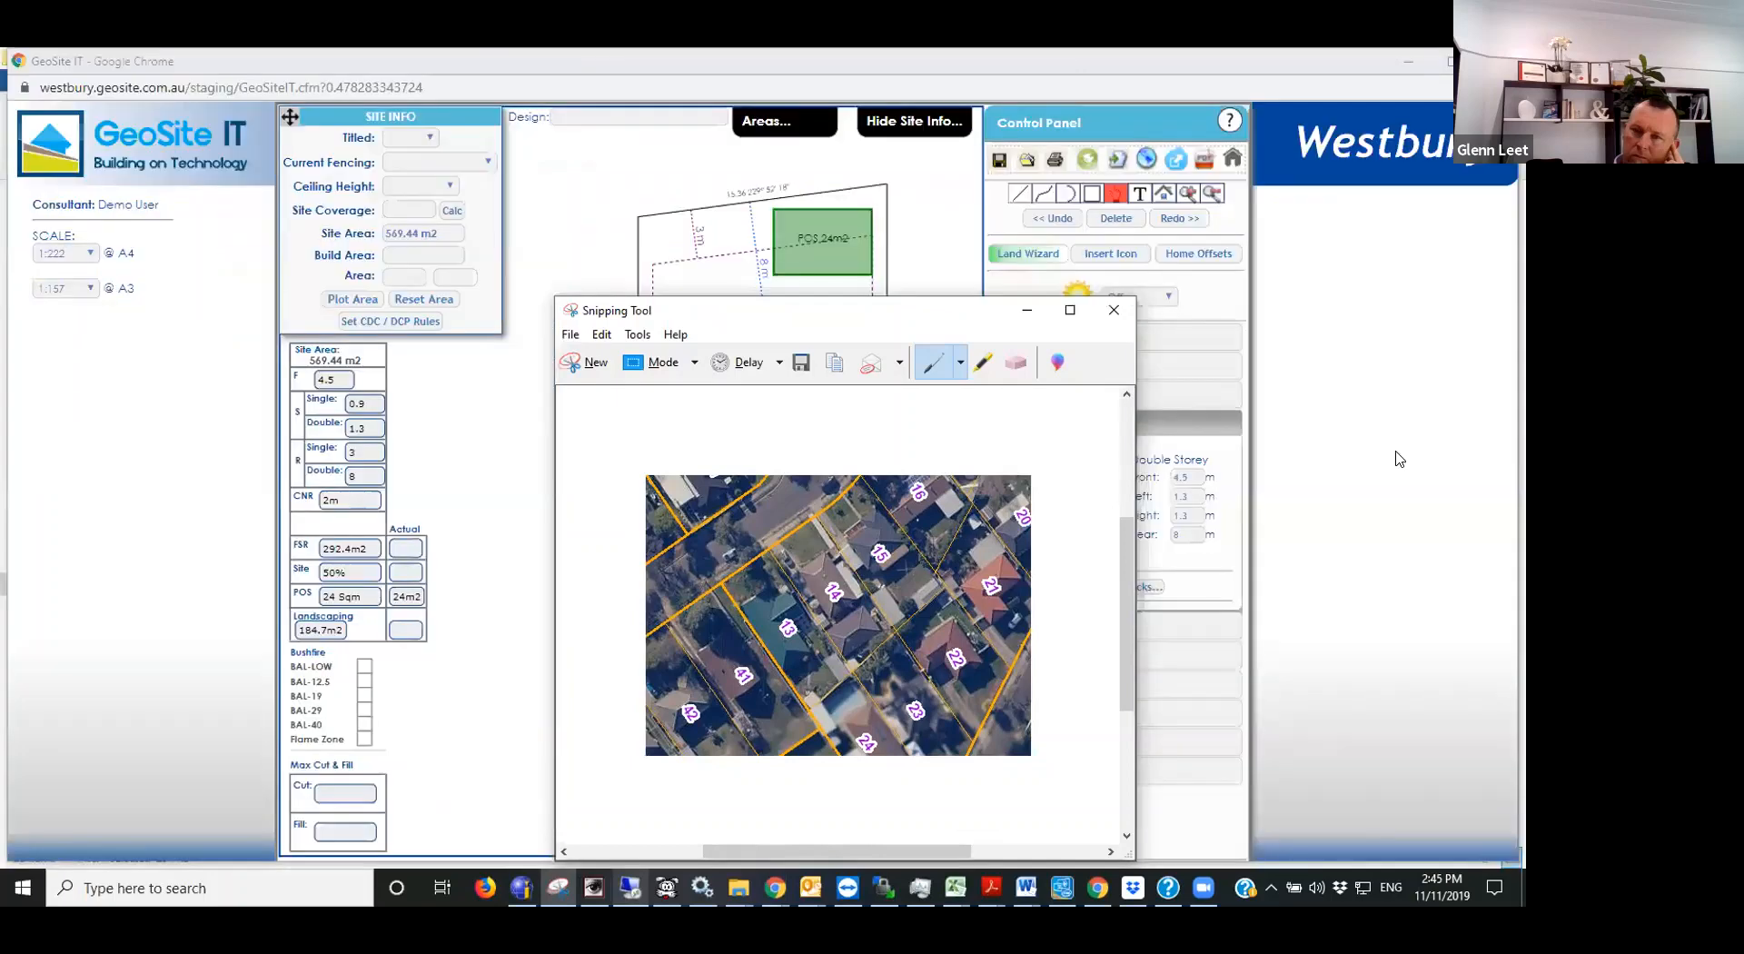
- Import the snipped aerial image from the clipboard into the GeoSite IT drawing
{"action": "left_click", "coordinate": [1380, 446]}
{"action": "scroll", "coordinate": [851, 463], "scroll_direction": "down", "scroll_amount": 1}
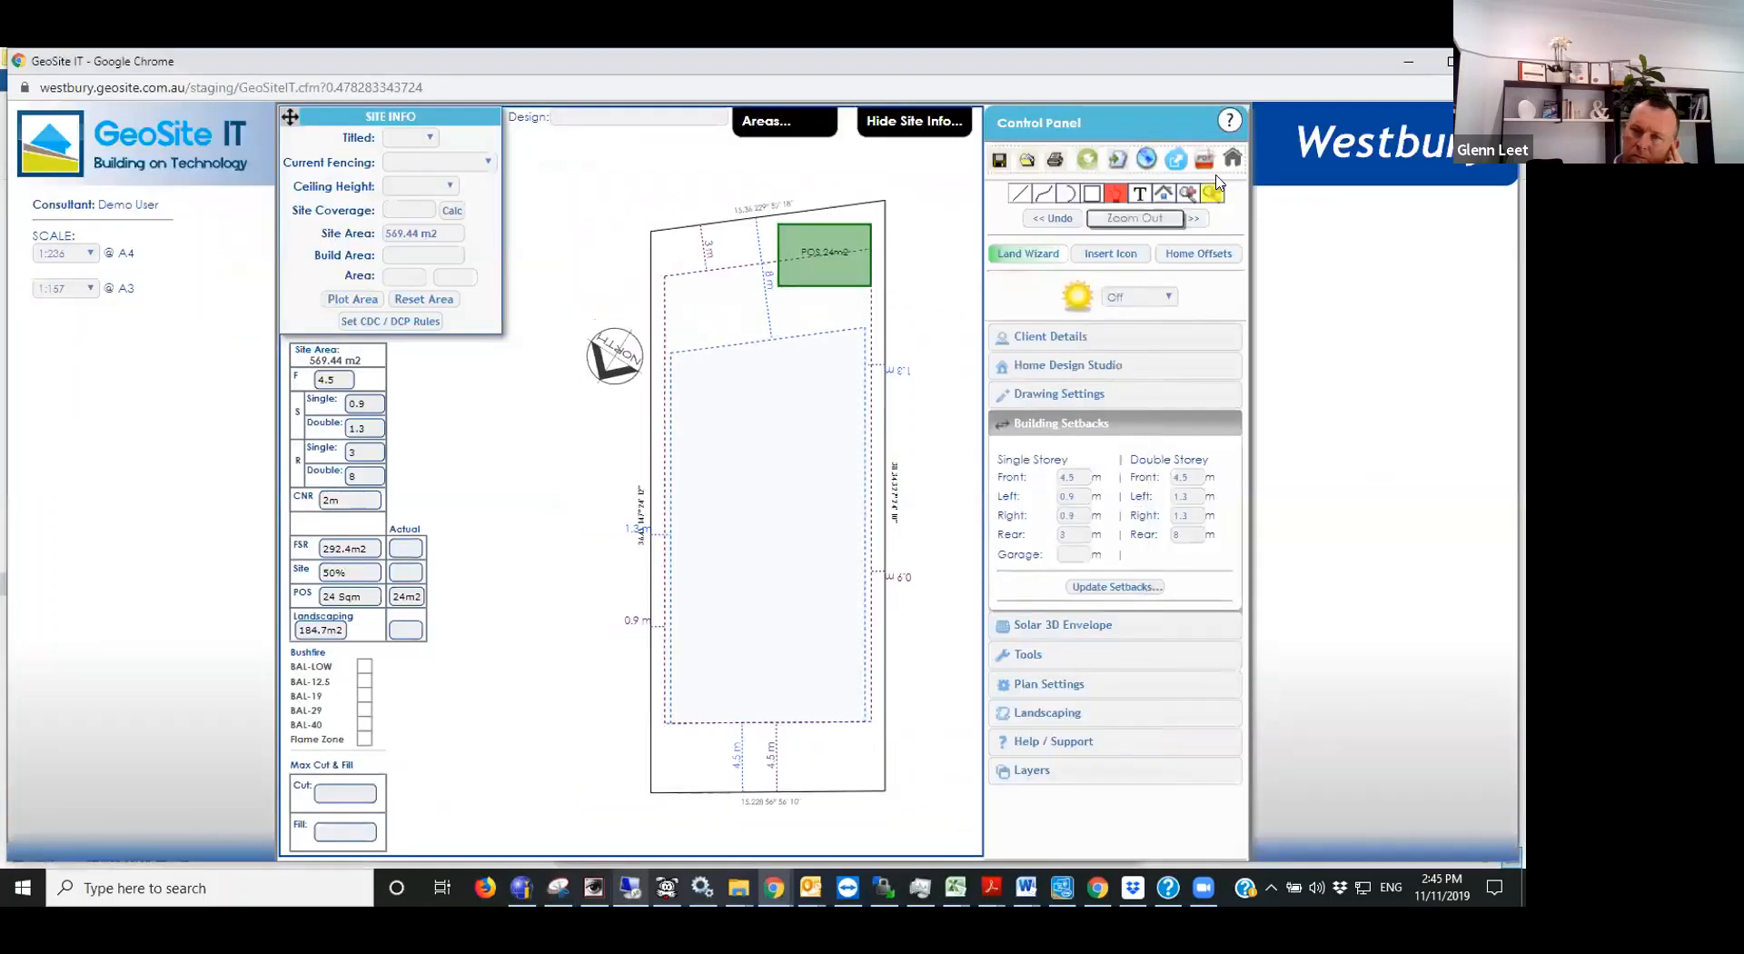
{"action": "left_click", "coordinate": [1205, 160]}
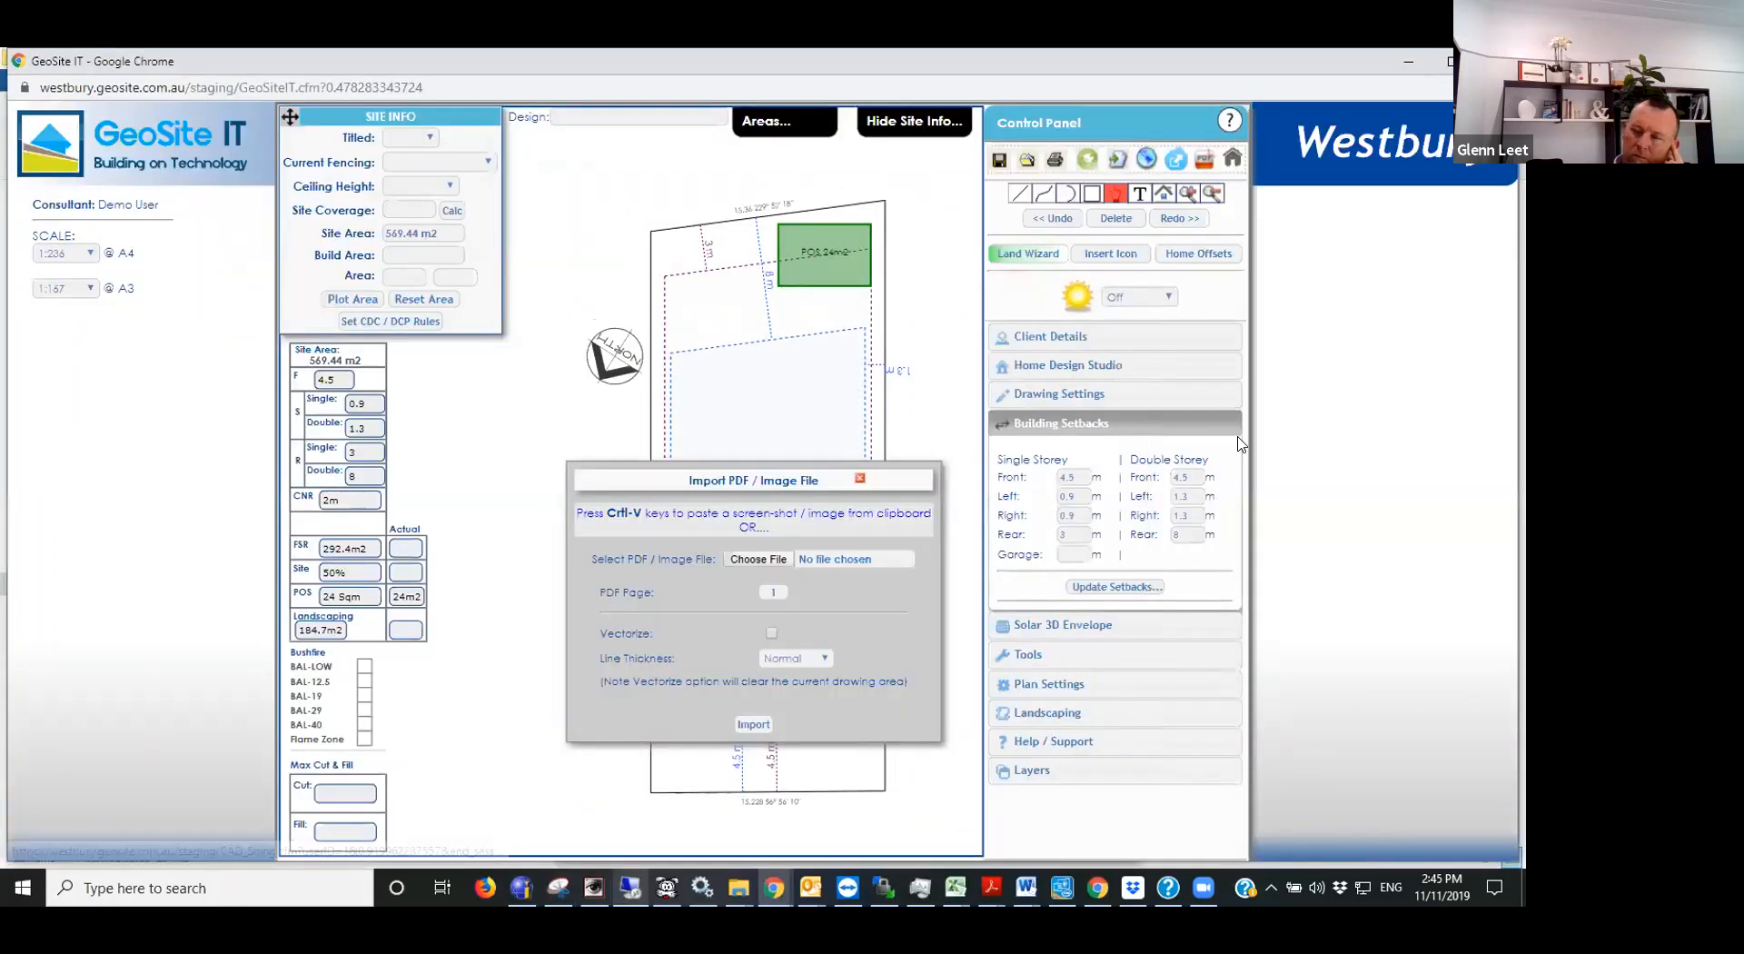
{"action": "key", "text": "ctrl+v"}
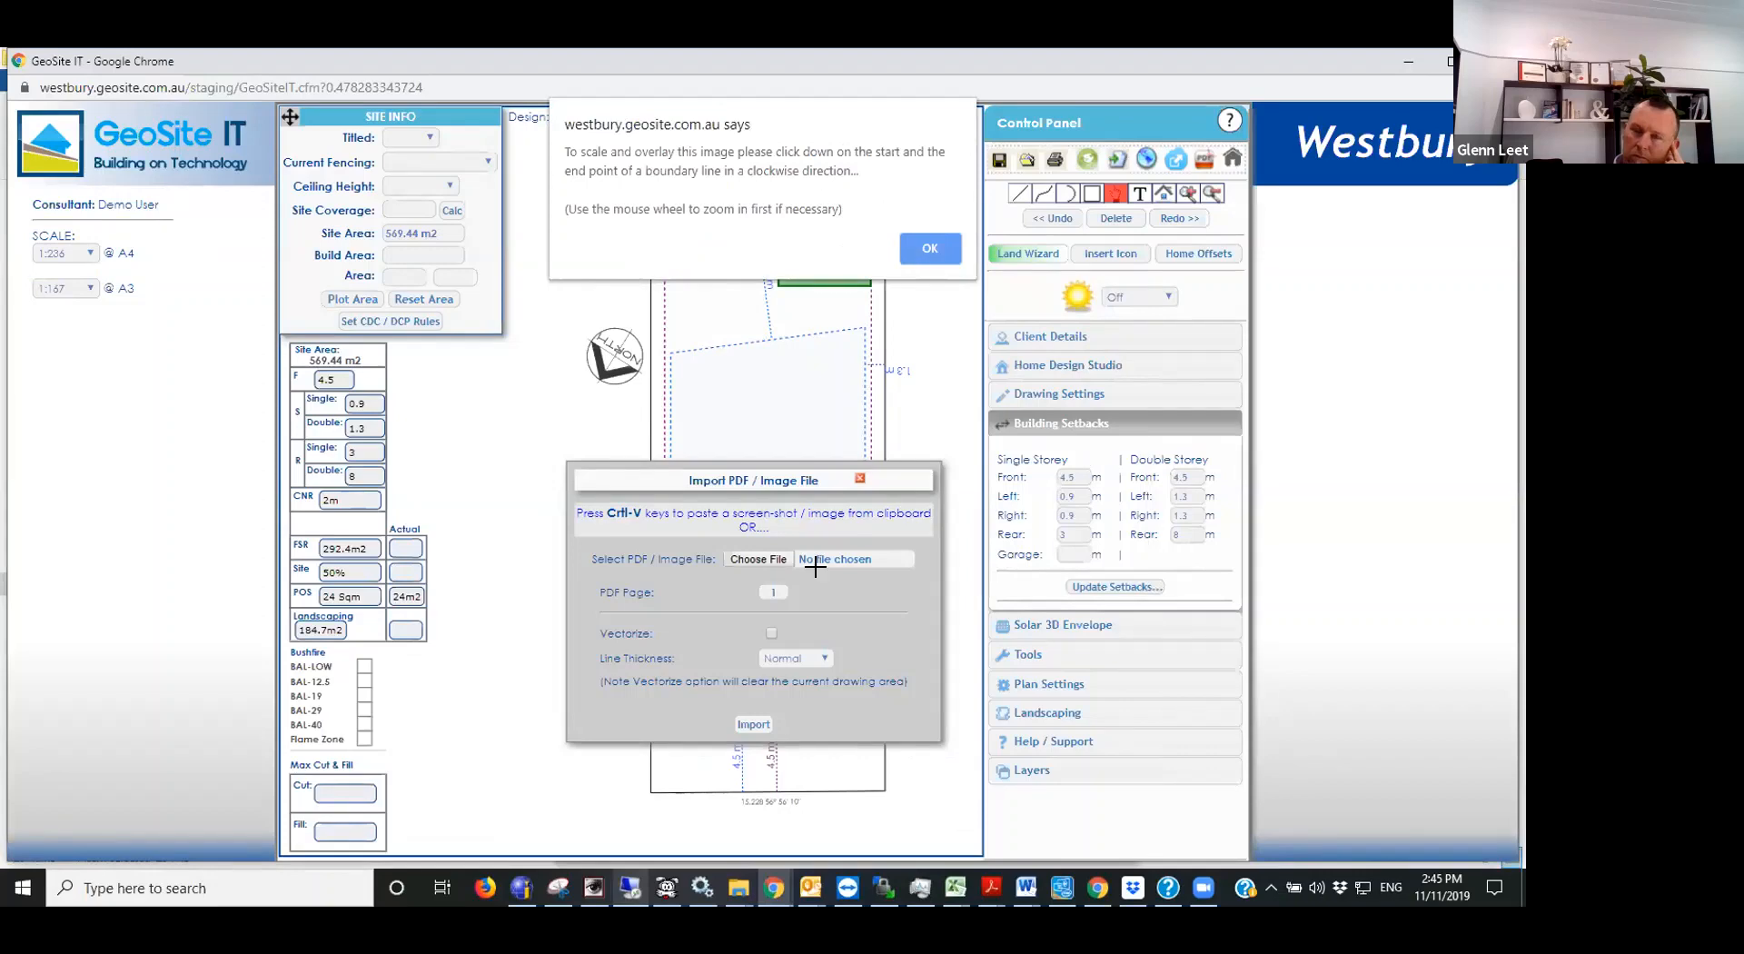
{"action": "left_click", "coordinate": [919, 250]}
- Mark both ends of lot 14's street frontage on the image and overlay and scale it to the drawn lot's front boundary
{"action": "scroll", "coordinate": [805, 554], "scroll_direction": "down", "scroll_amount": 3}
{"action": "scroll", "coordinate": [579, 308], "scroll_direction": "up", "scroll_amount": 3}
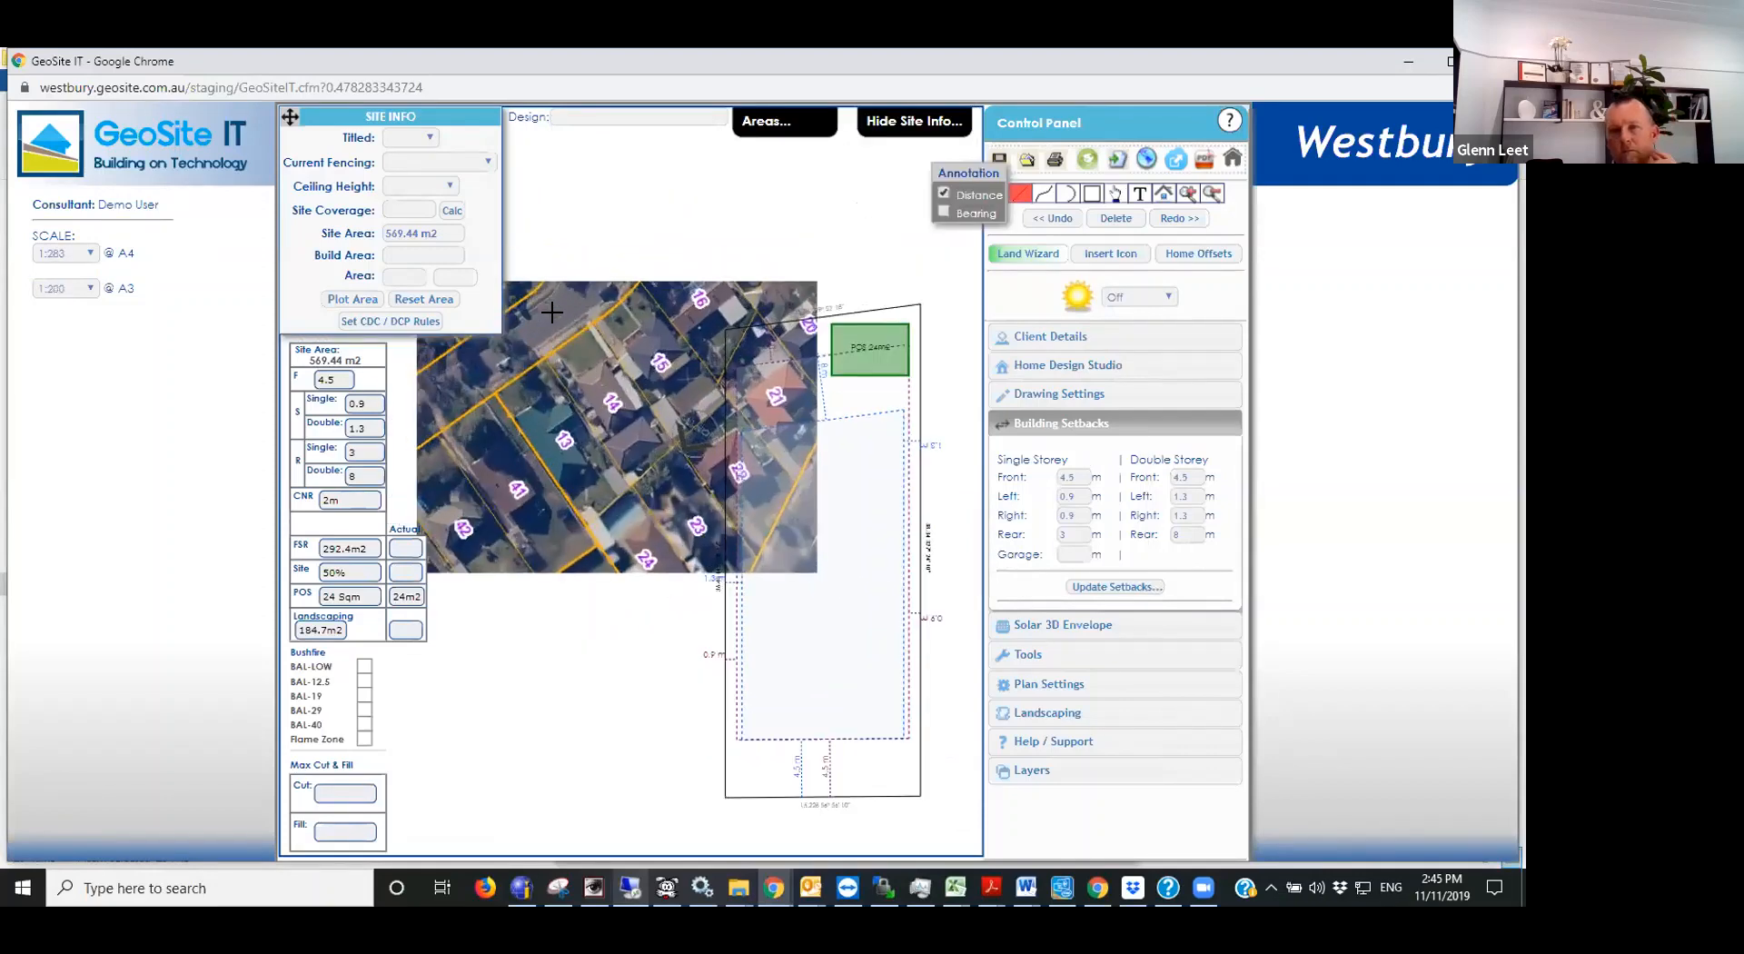
{"action": "scroll", "coordinate": [550, 343], "scroll_direction": "down", "scroll_amount": 2}
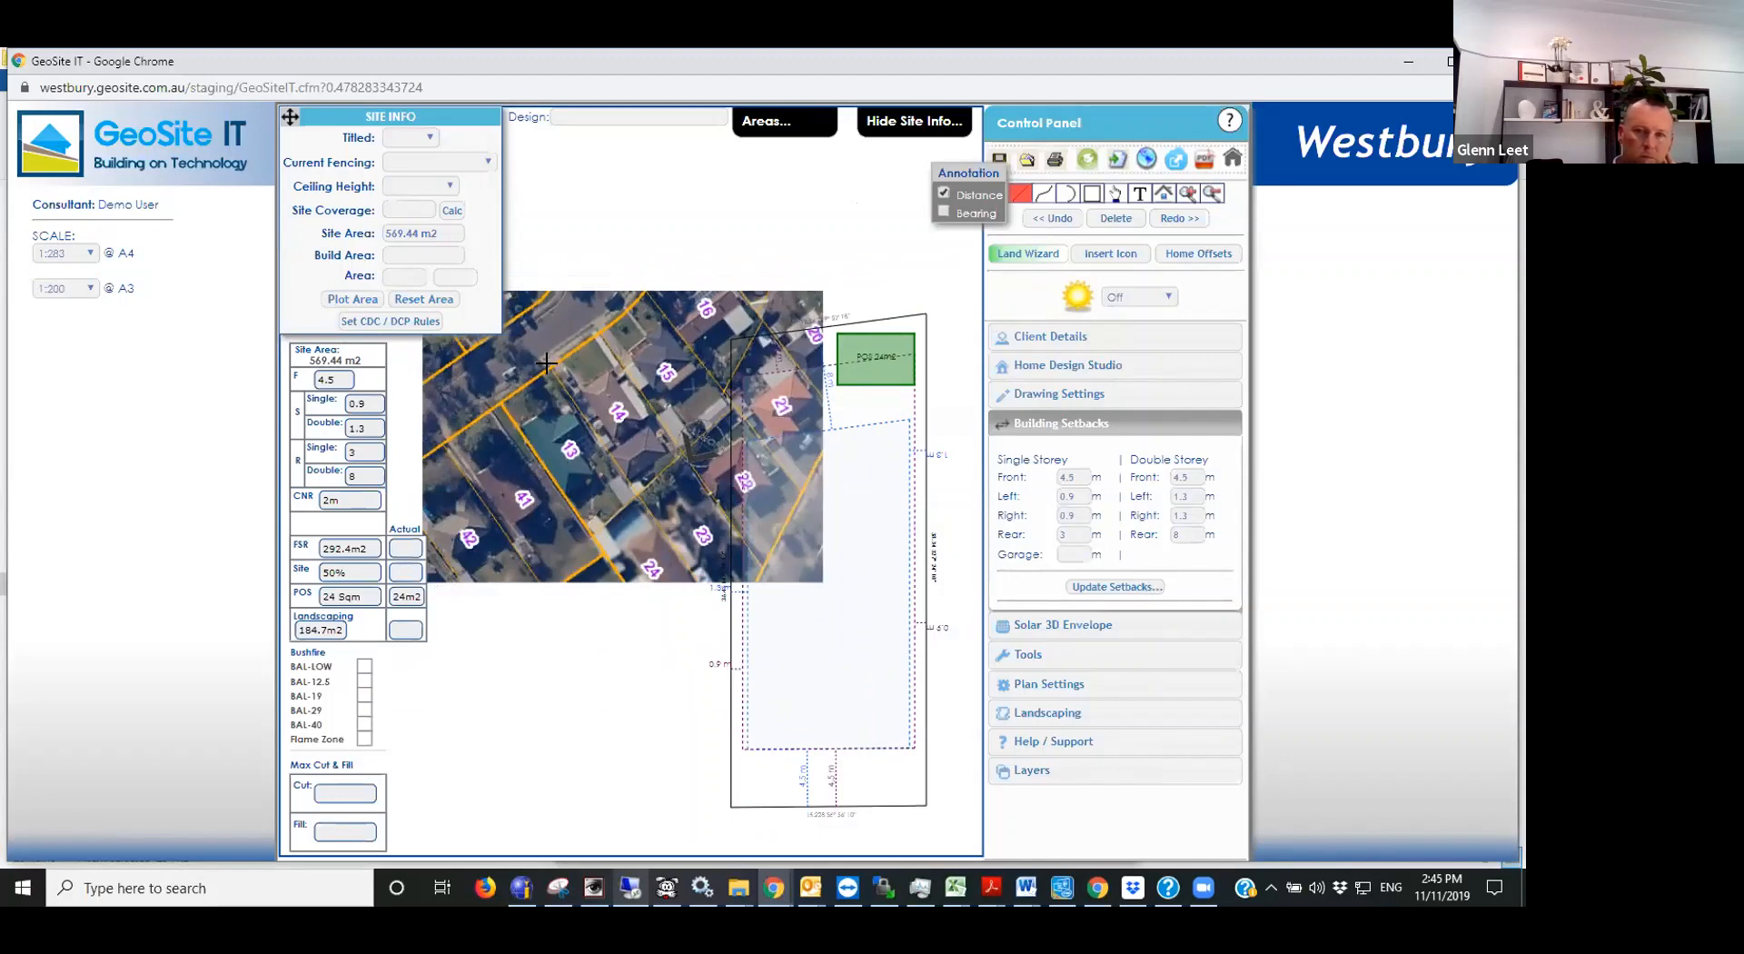
{"action": "left_click", "coordinate": [545, 362]}
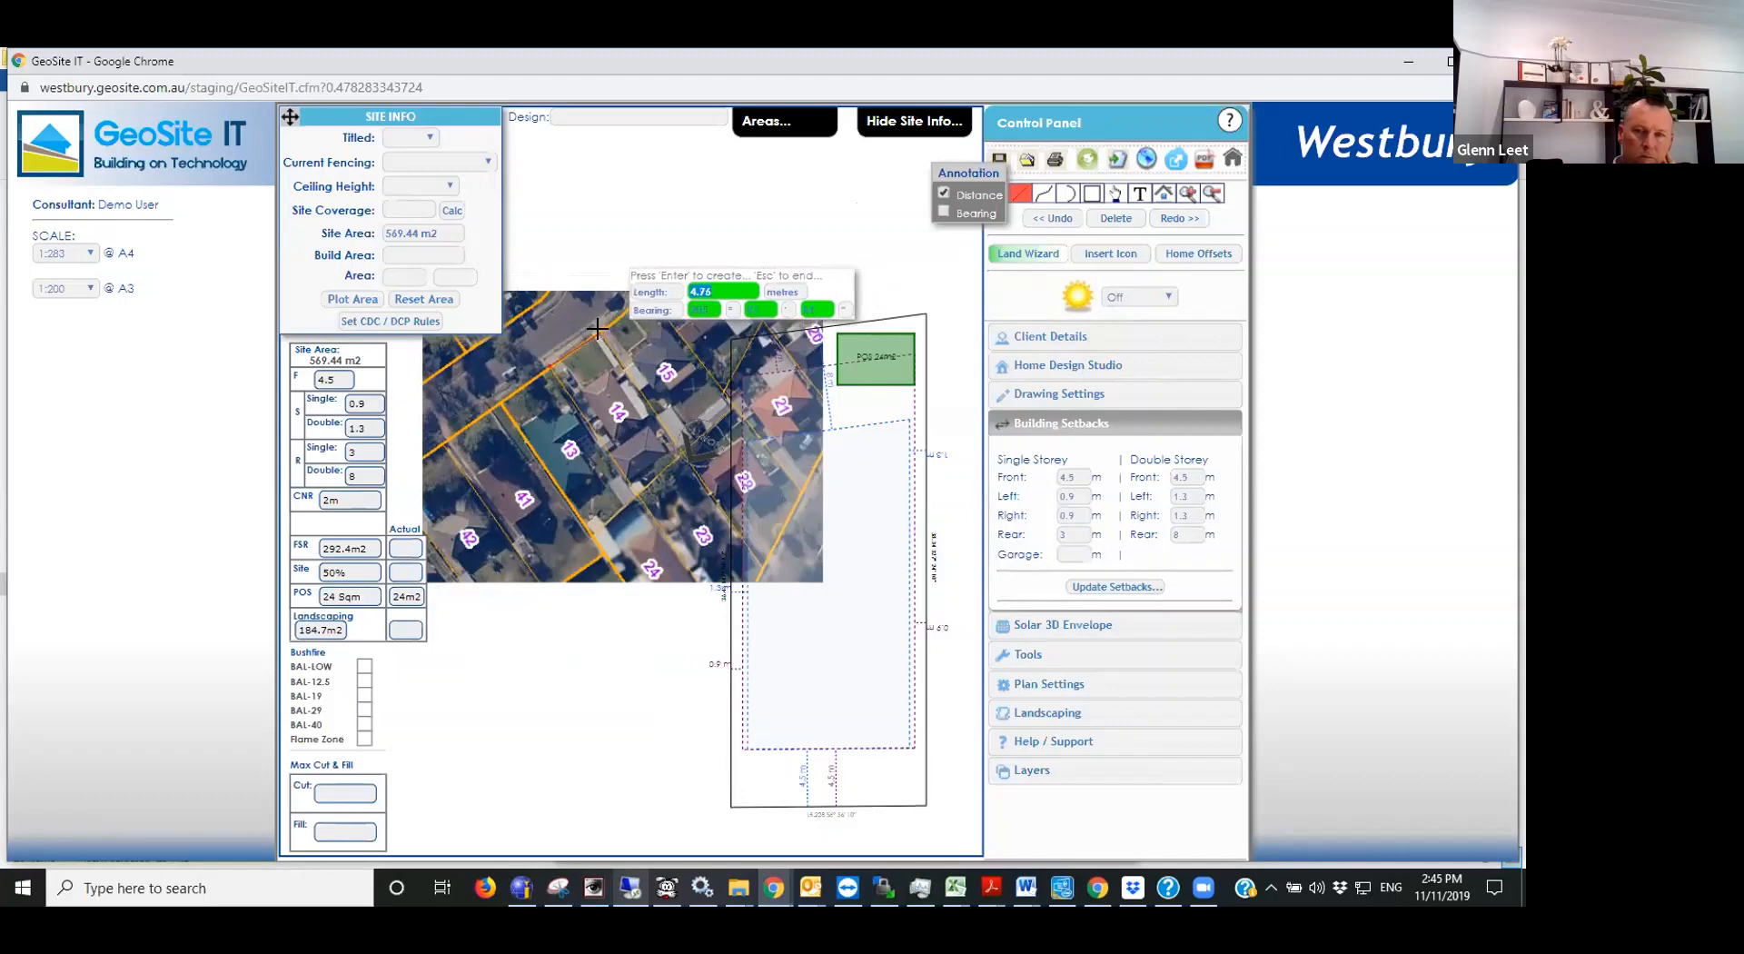
{"action": "left_click", "coordinate": [596, 329]}
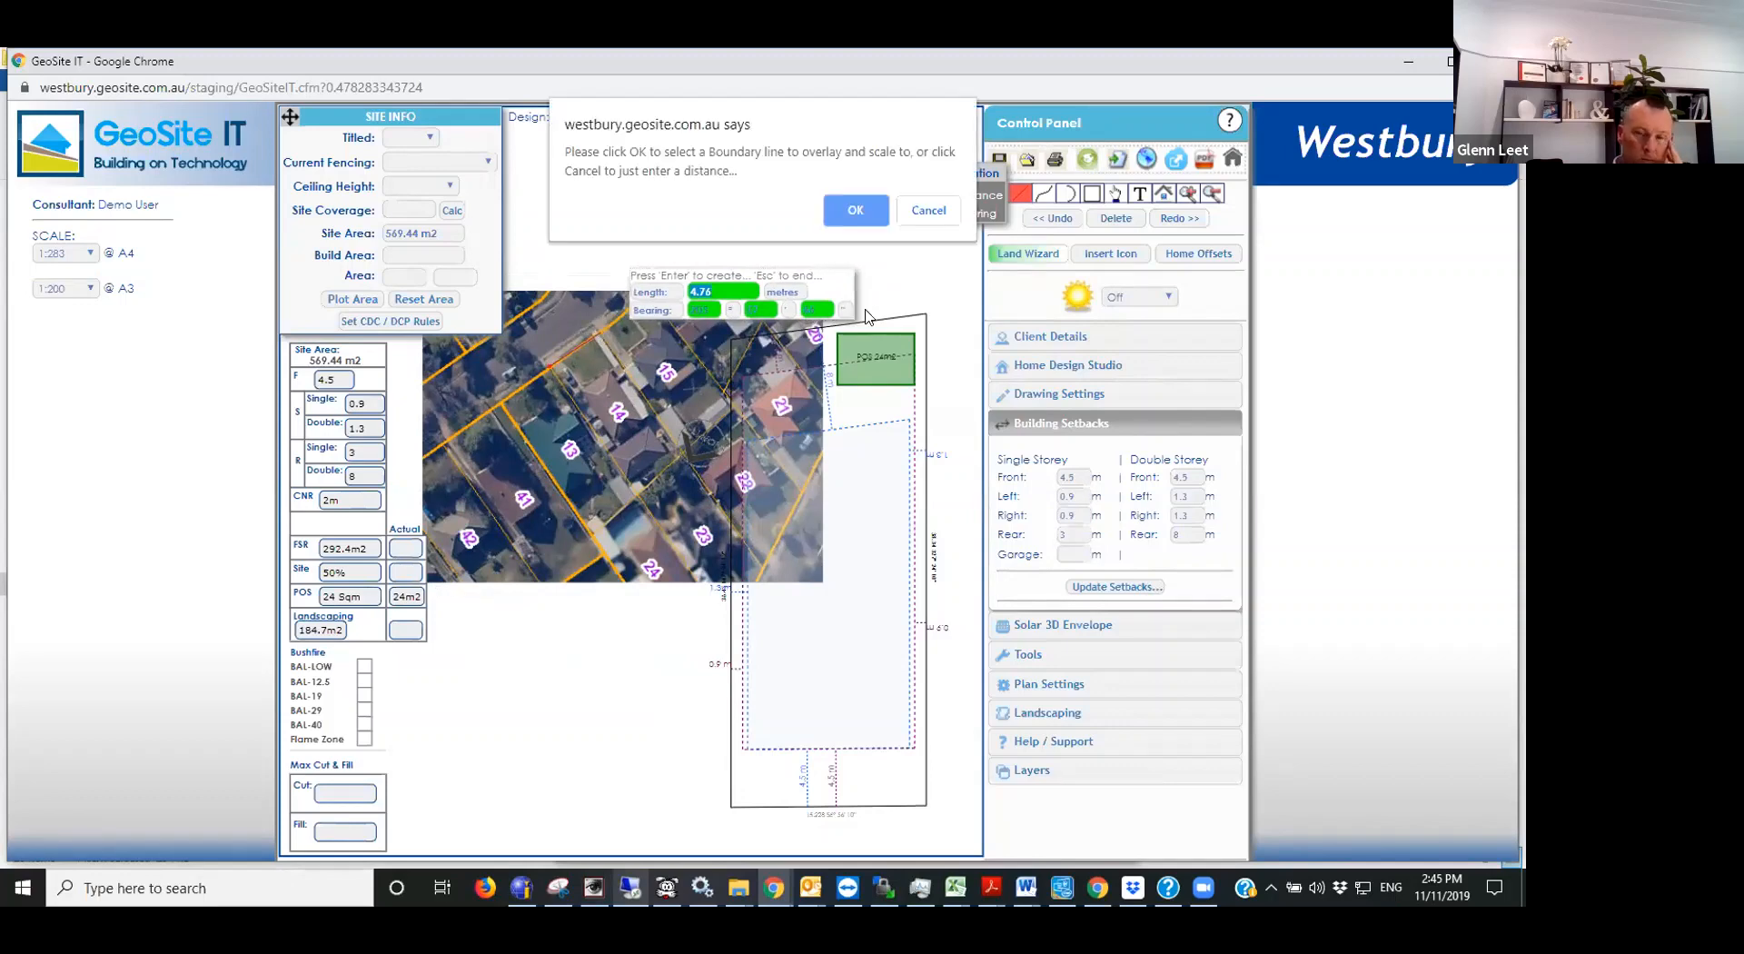
{"action": "left_click", "coordinate": [855, 211]}
{"action": "left_click", "coordinate": [763, 807]}
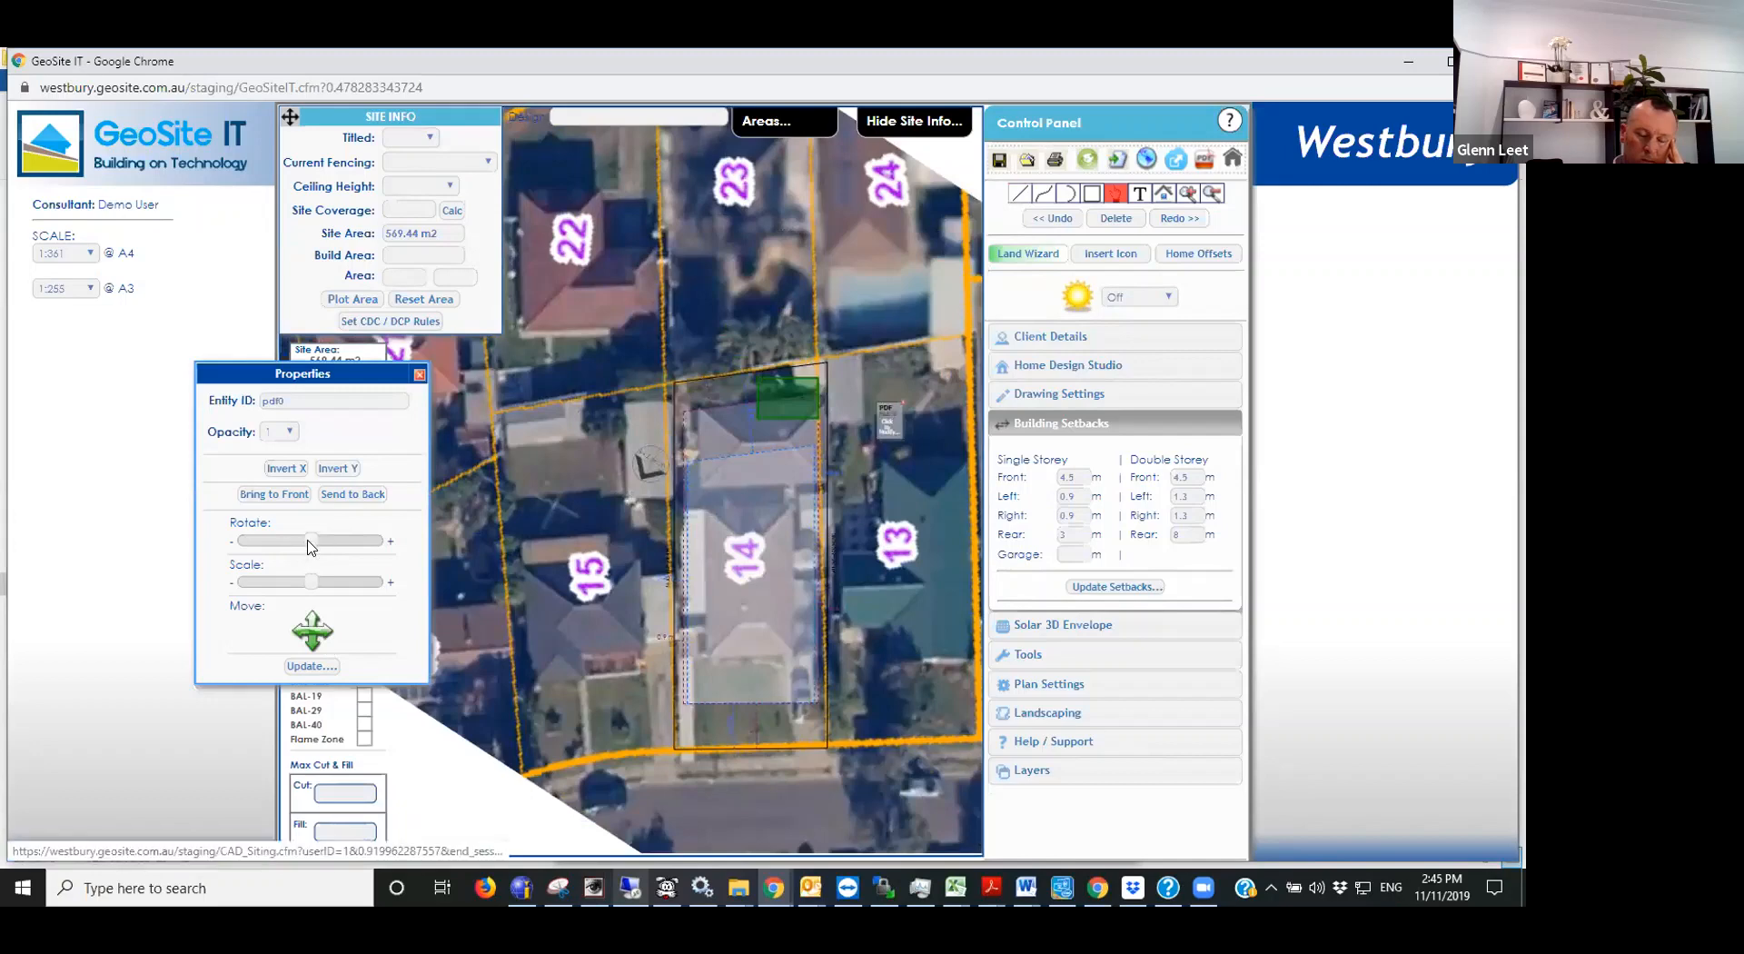
- Rotate the aerial image slightly clockwise and nudge it until lot 14 lines up with the drawn boundaries
{"action": "key", "text": "Right"}
{"action": "key", "text": "Right"}
{"action": "key", "text": "Right"}
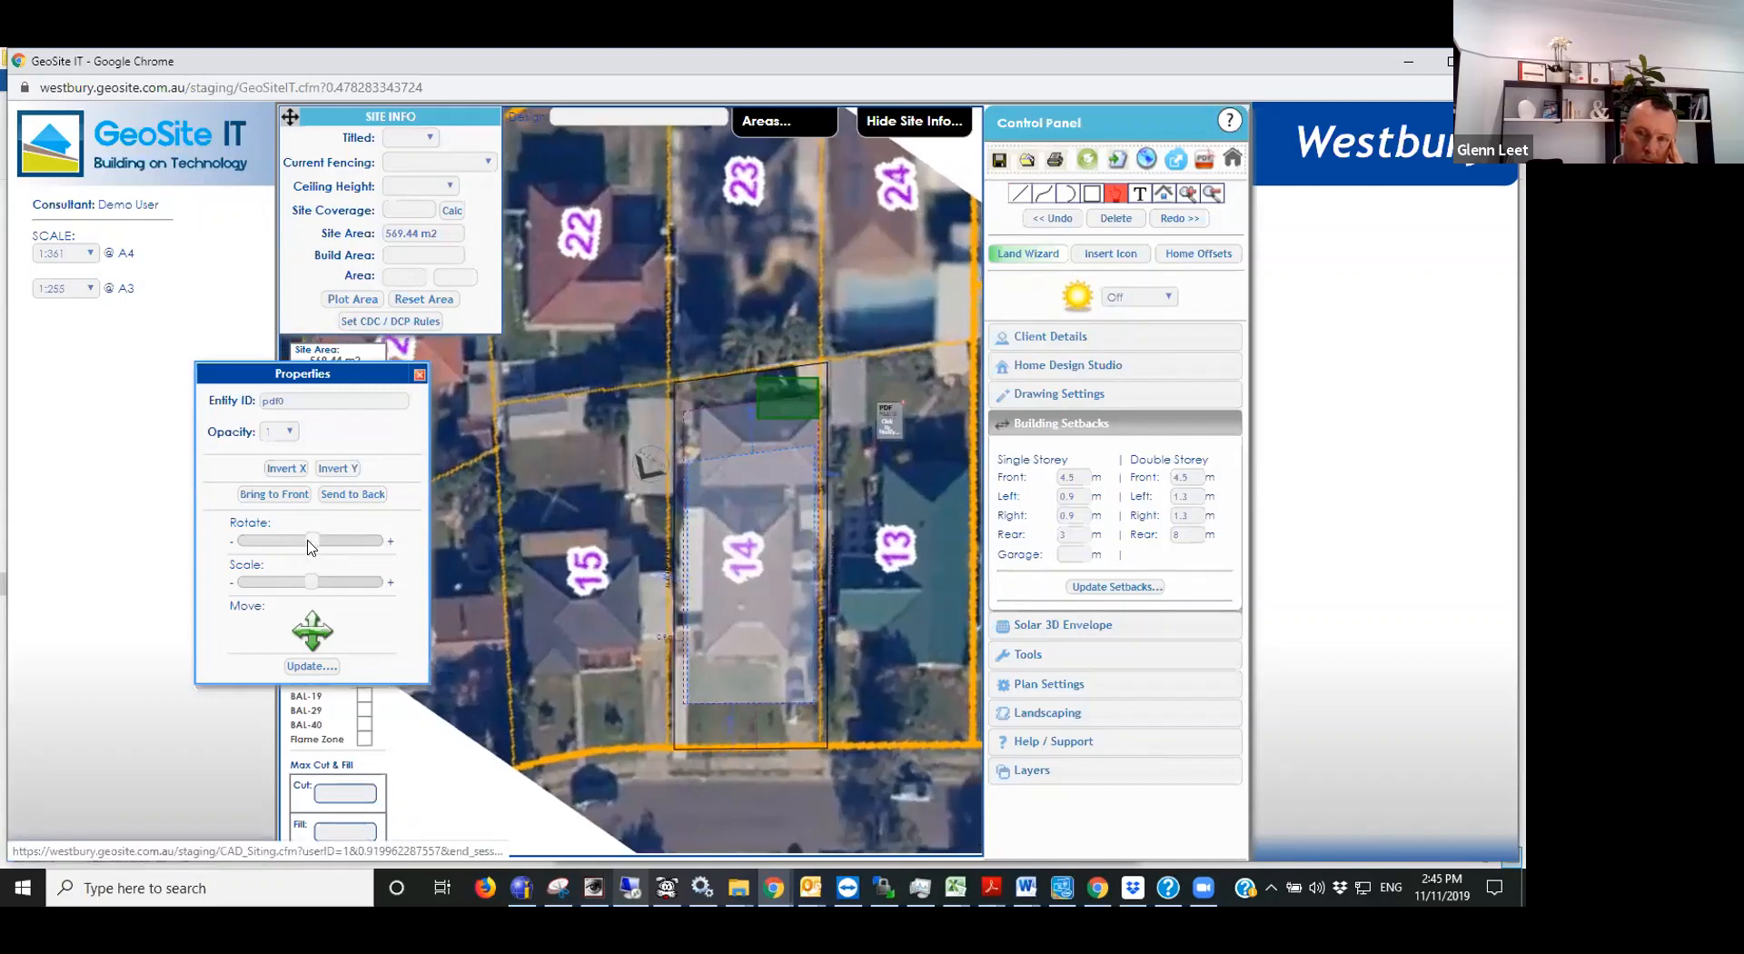
{"action": "key", "text": "Right"}
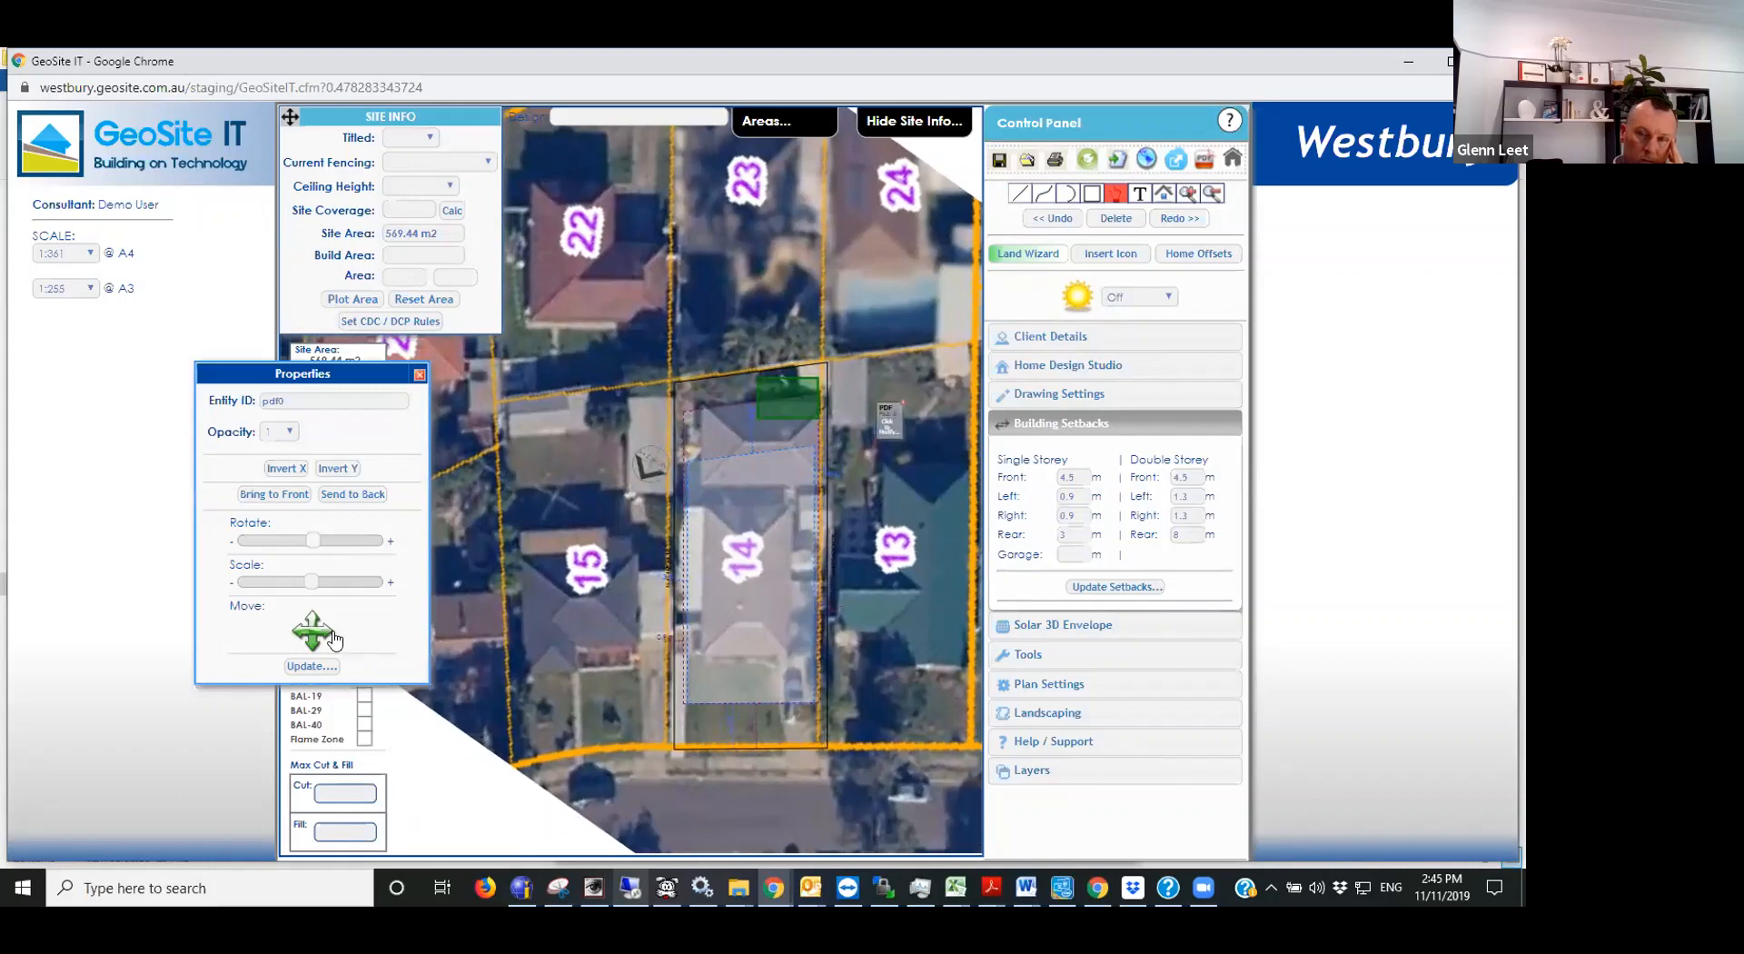
{"action": "left_click", "coordinate": [327, 633]}
{"action": "left_click", "coordinate": [327, 632]}
{"action": "left_click", "coordinate": [300, 631]}
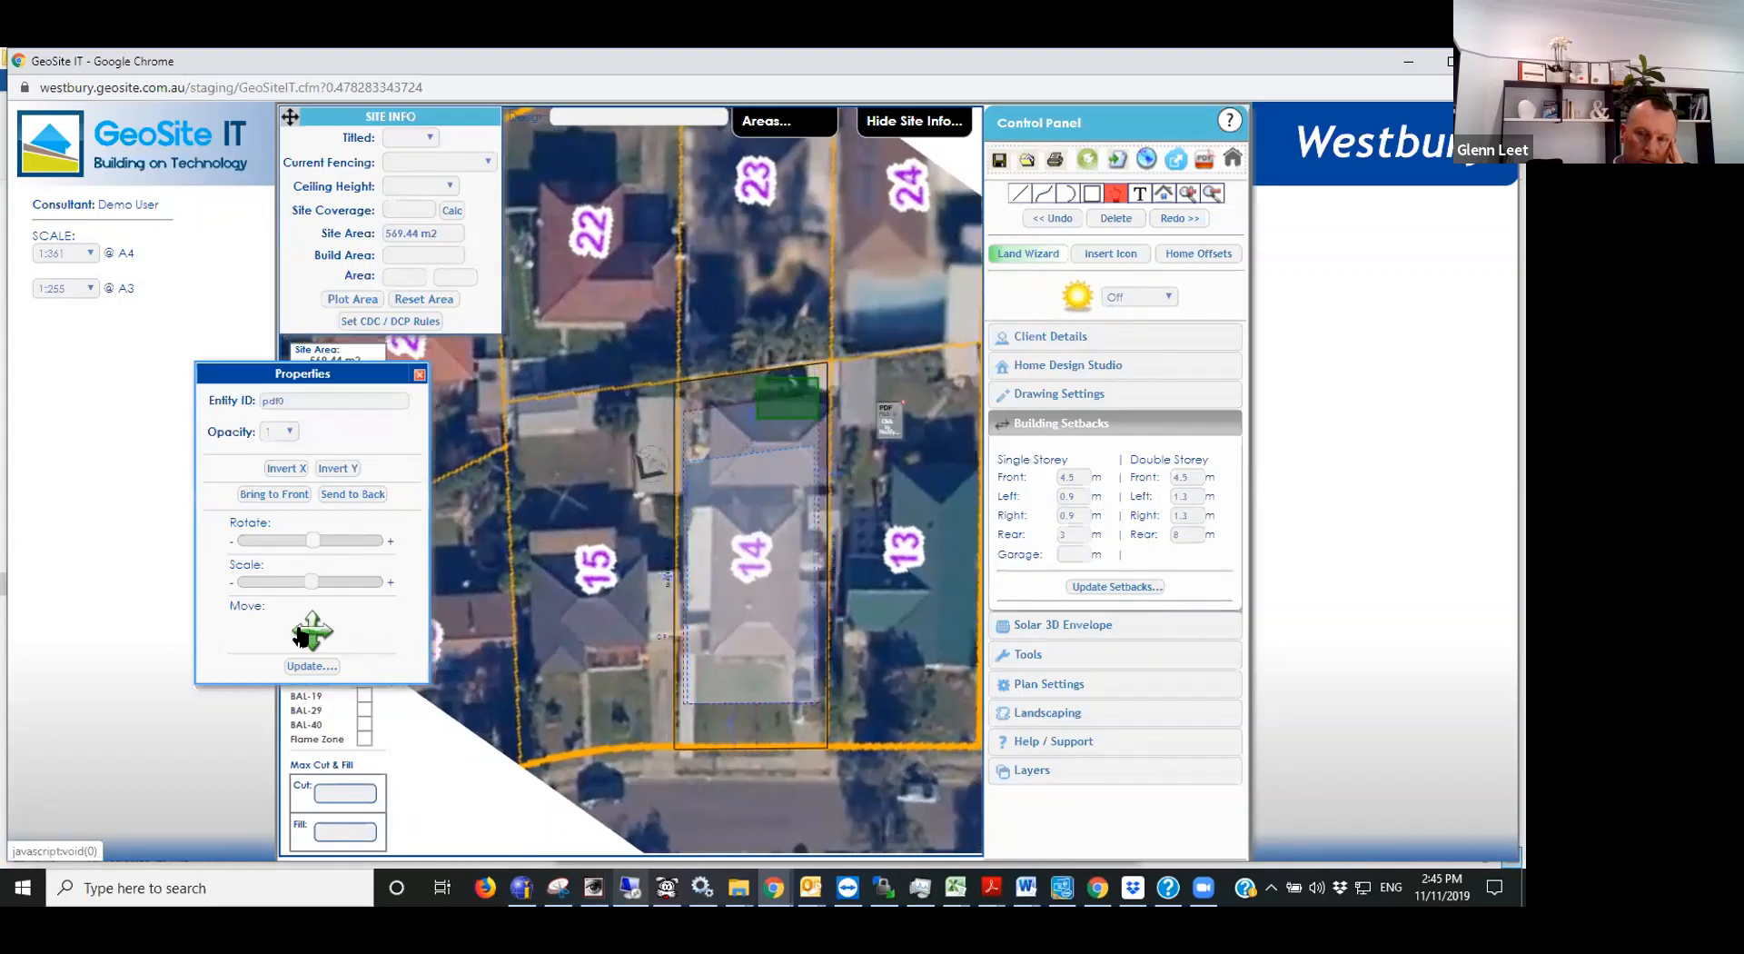
{"action": "left_click", "coordinate": [299, 633]}
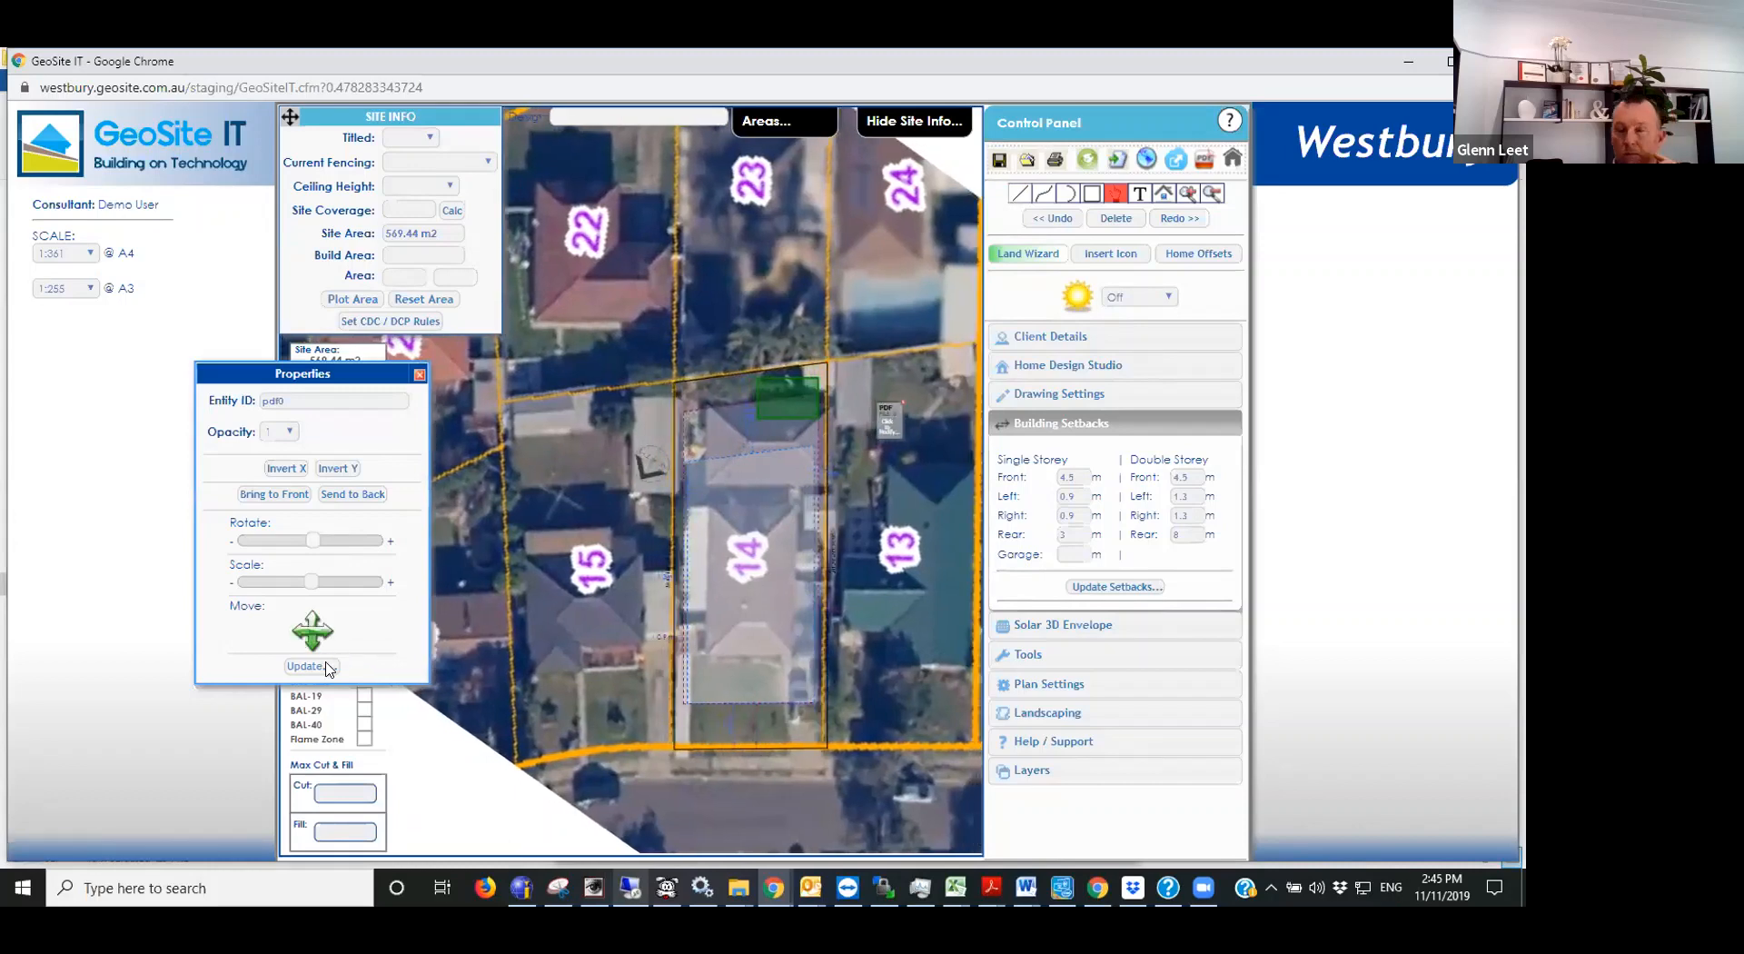
{"action": "left_click", "coordinate": [314, 651]}
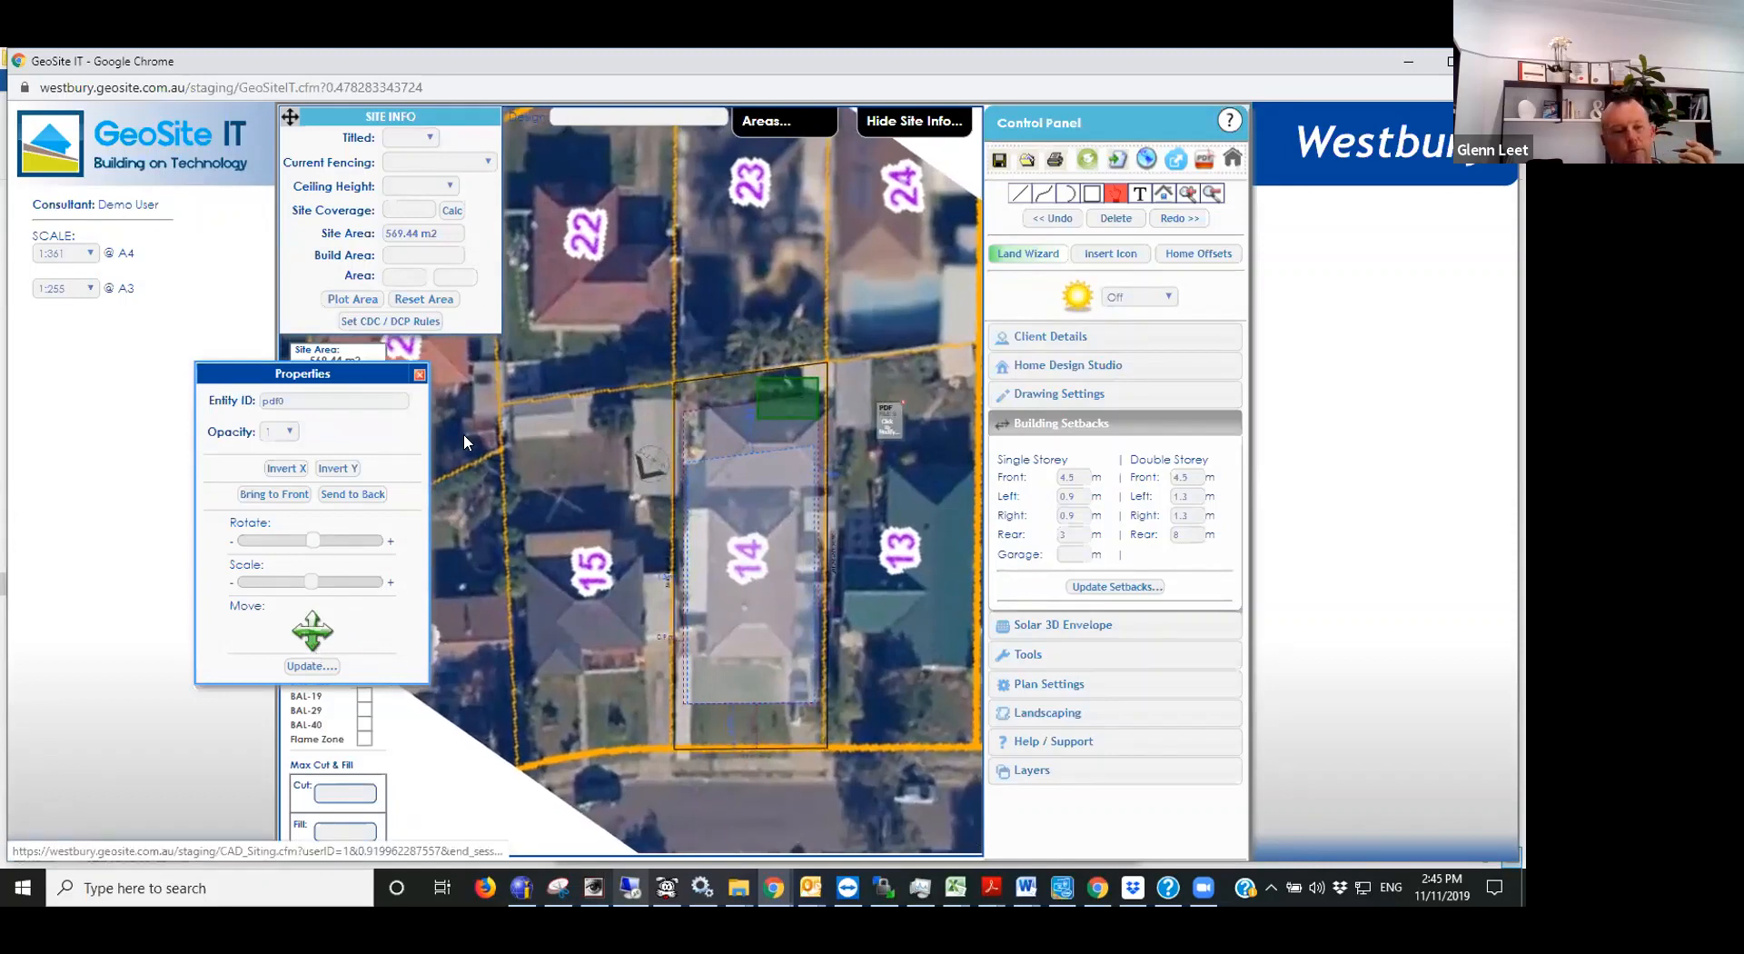
{"action": "left_click", "coordinate": [418, 374]}
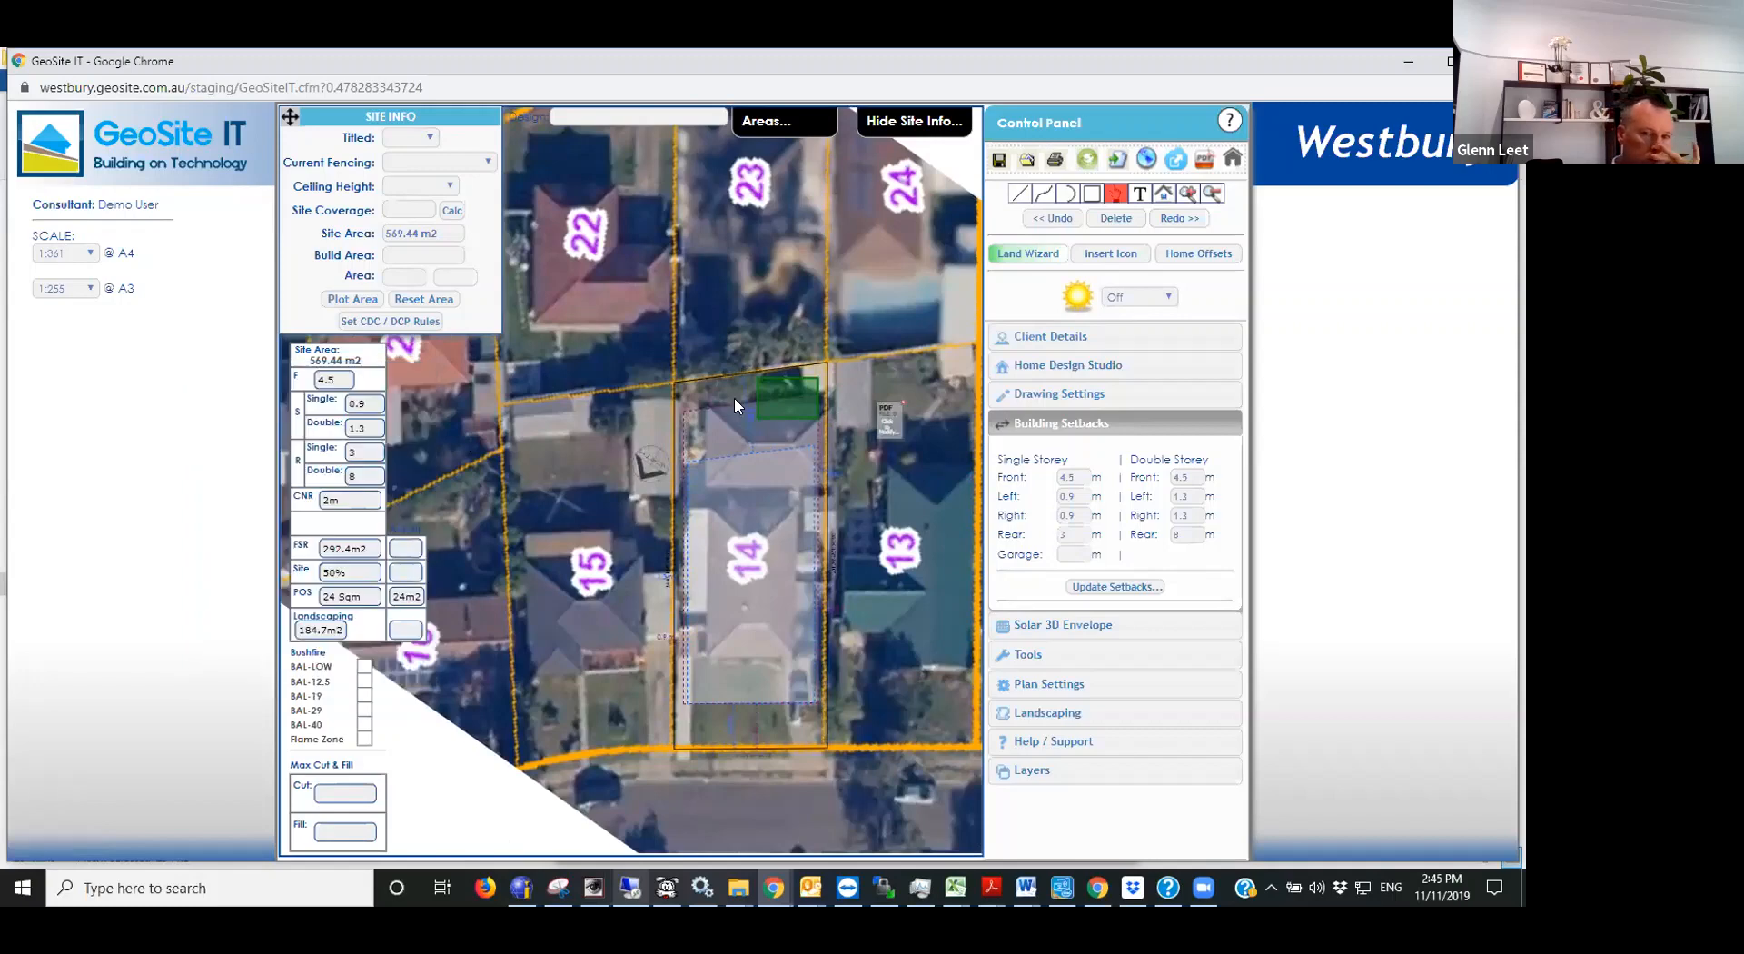
- Set the aerial image's opacity to 0.4 and close its properties
{"action": "scroll", "coordinate": [734, 396], "scroll_direction": "down", "scroll_amount": 1}
{"action": "scroll", "coordinate": [811, 493], "scroll_direction": "up", "scroll_amount": 3}
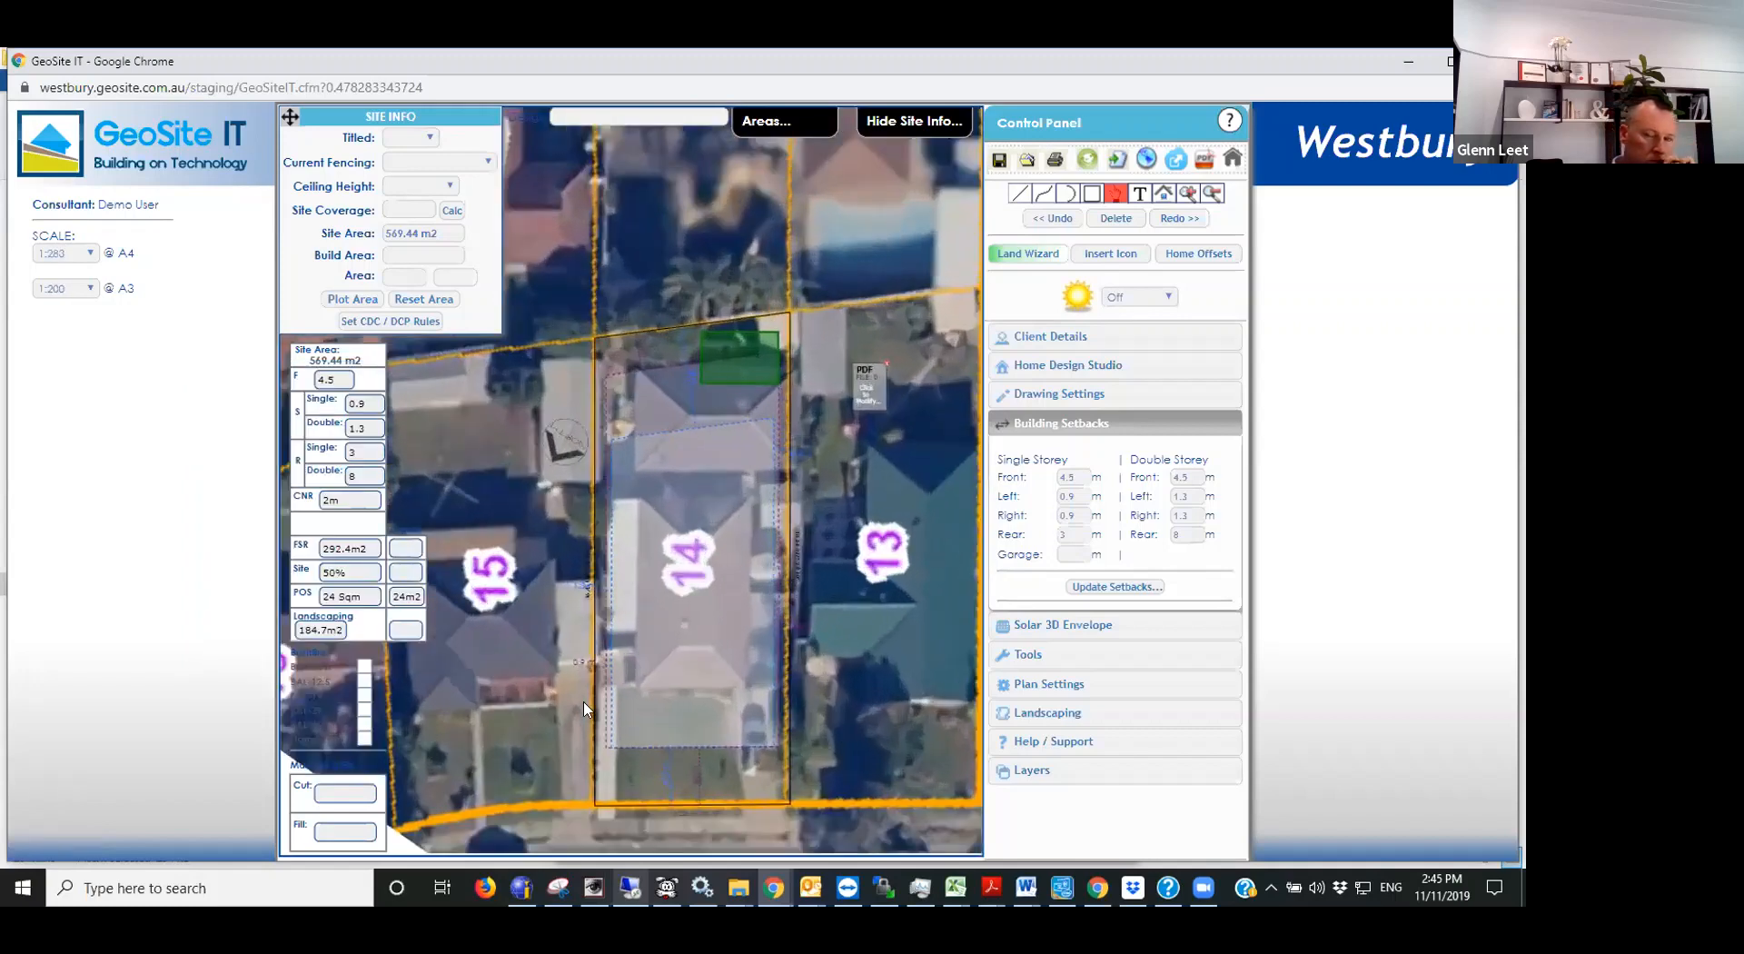
{"action": "scroll", "coordinate": [661, 714], "scroll_direction": "up", "scroll_amount": 3}
{"action": "scroll", "coordinate": [672, 346], "scroll_direction": "down", "scroll_amount": 3}
{"action": "scroll", "coordinate": [739, 640], "scroll_direction": "down", "scroll_amount": 2}
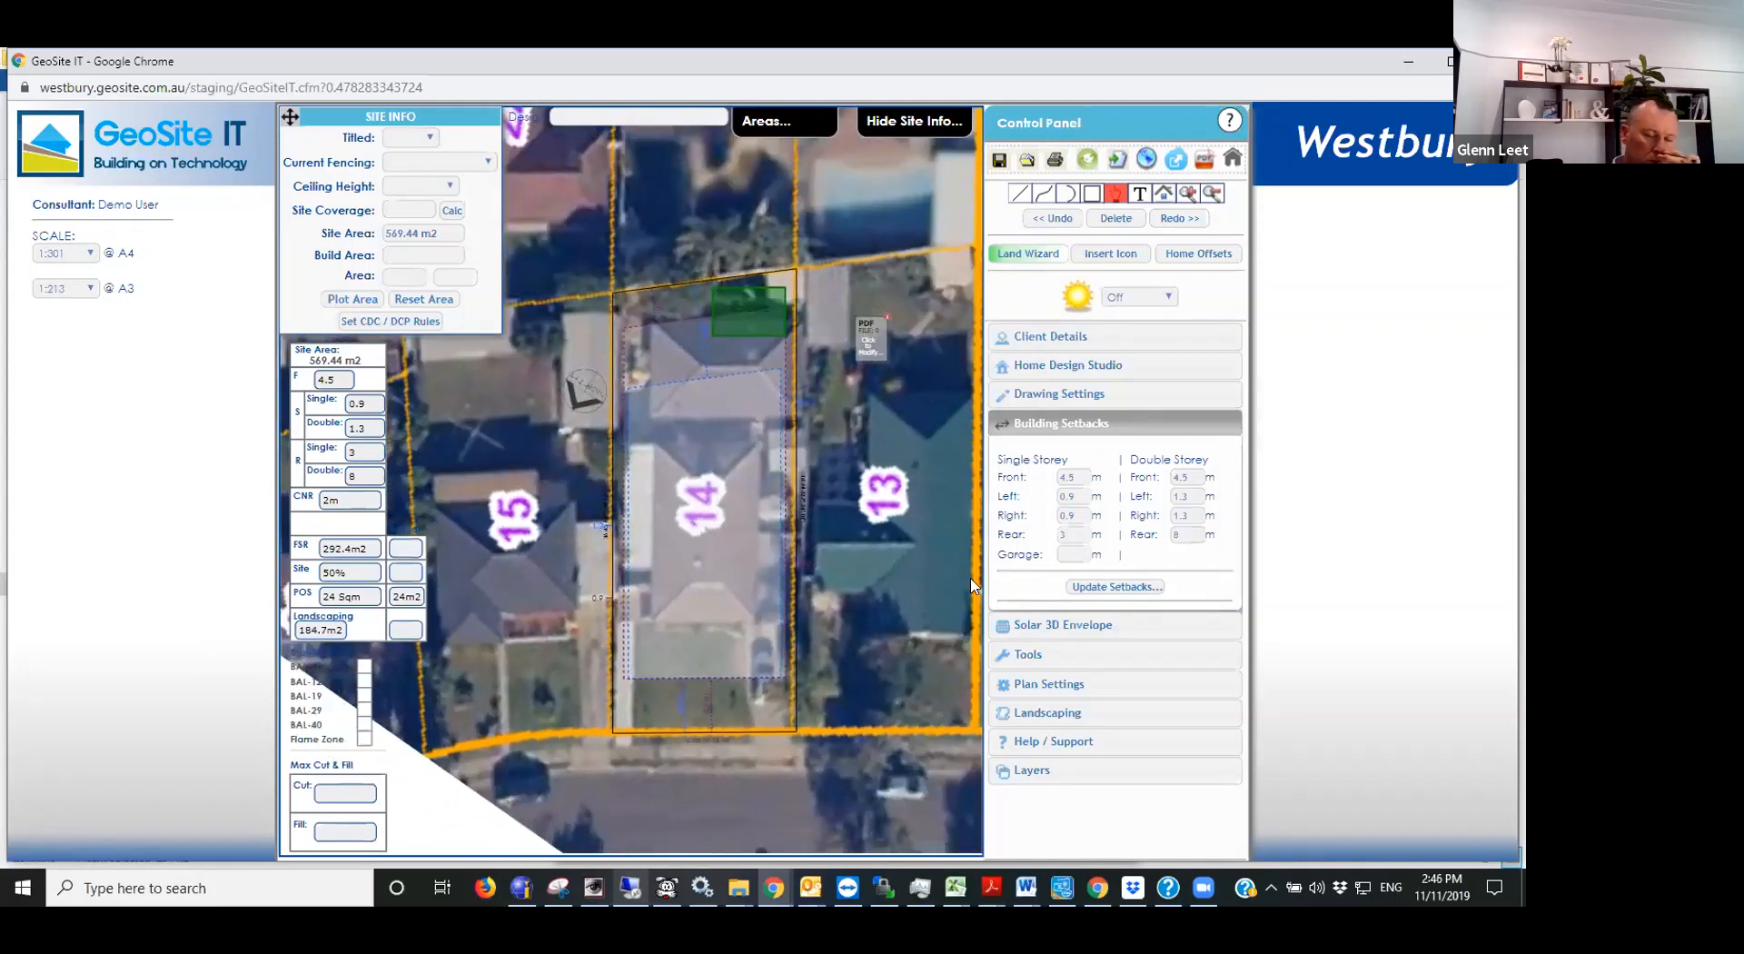
{"action": "left_click", "coordinate": [919, 593]}
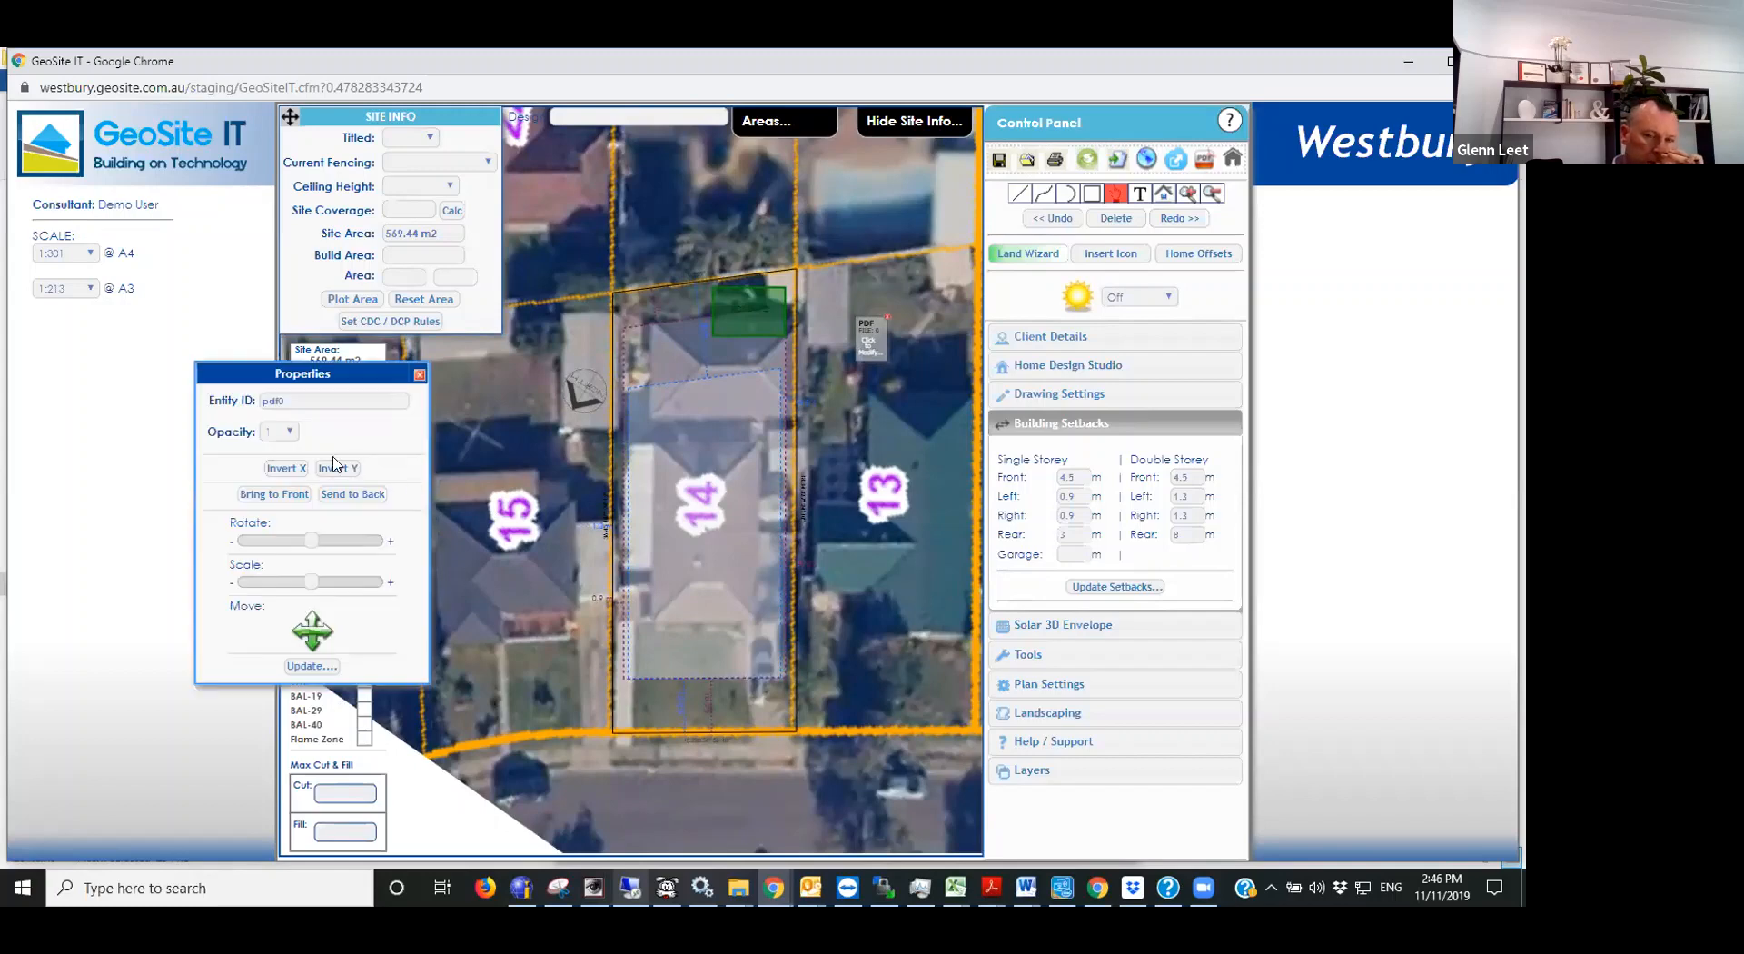
{"action": "left_click", "coordinate": [277, 431]}
{"action": "left_click", "coordinate": [276, 546]}
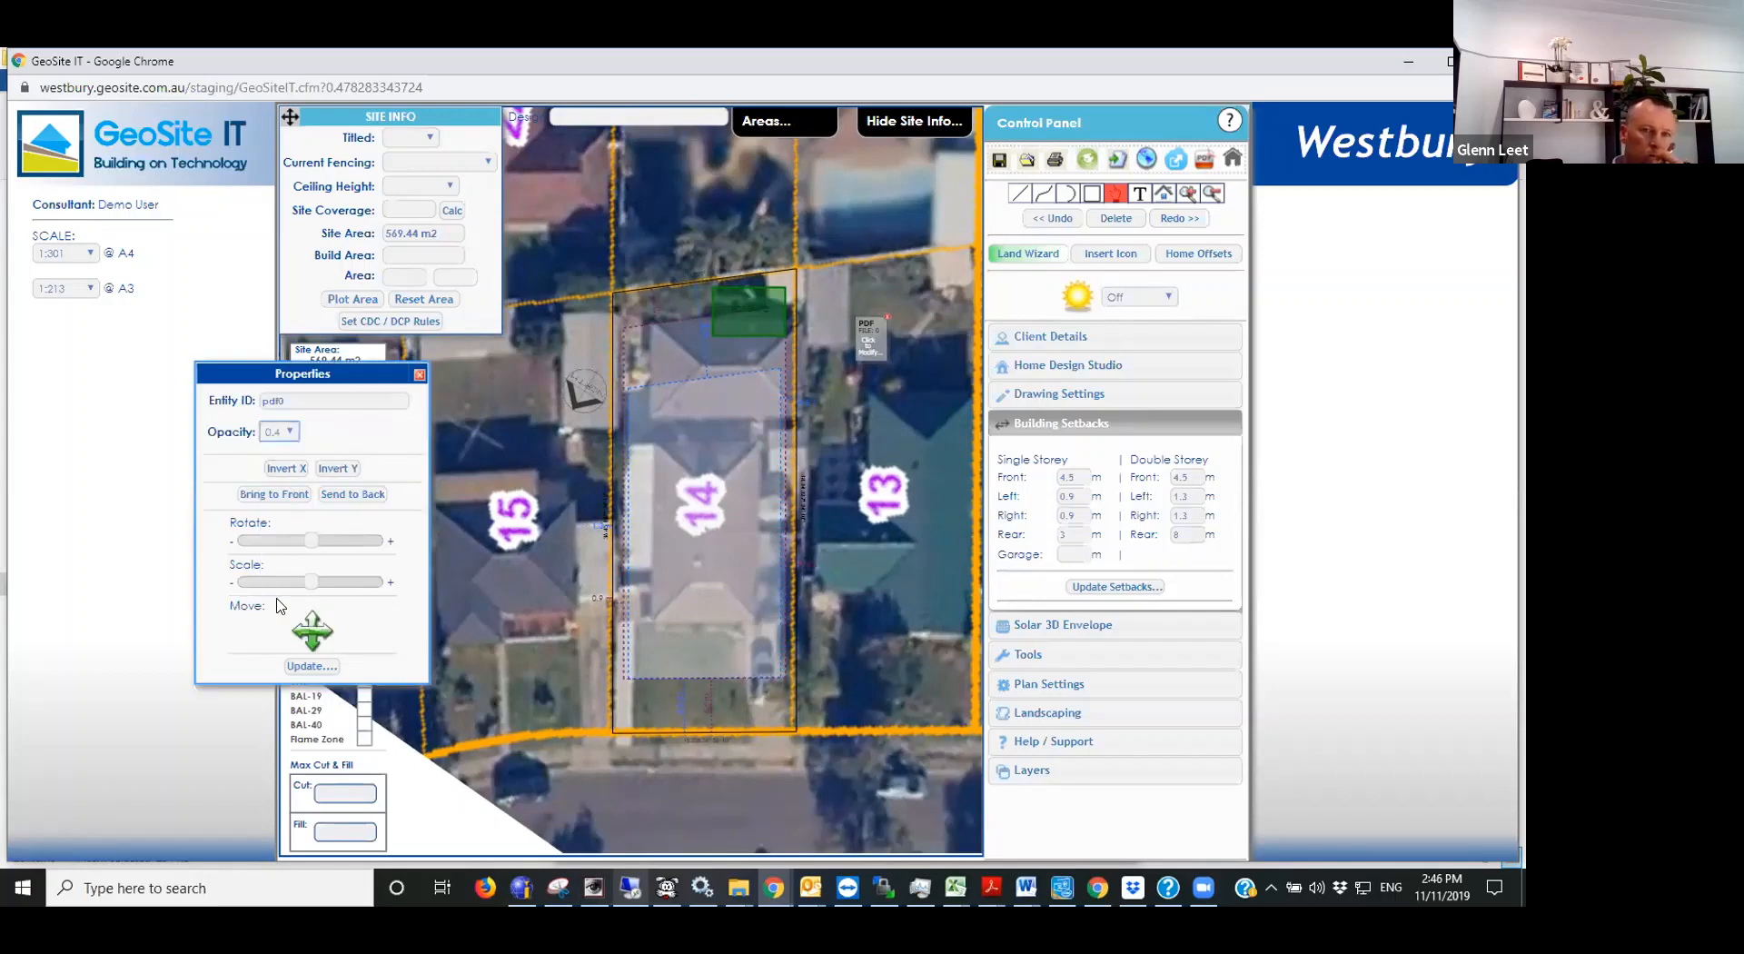
{"action": "left_click", "coordinate": [309, 665]}
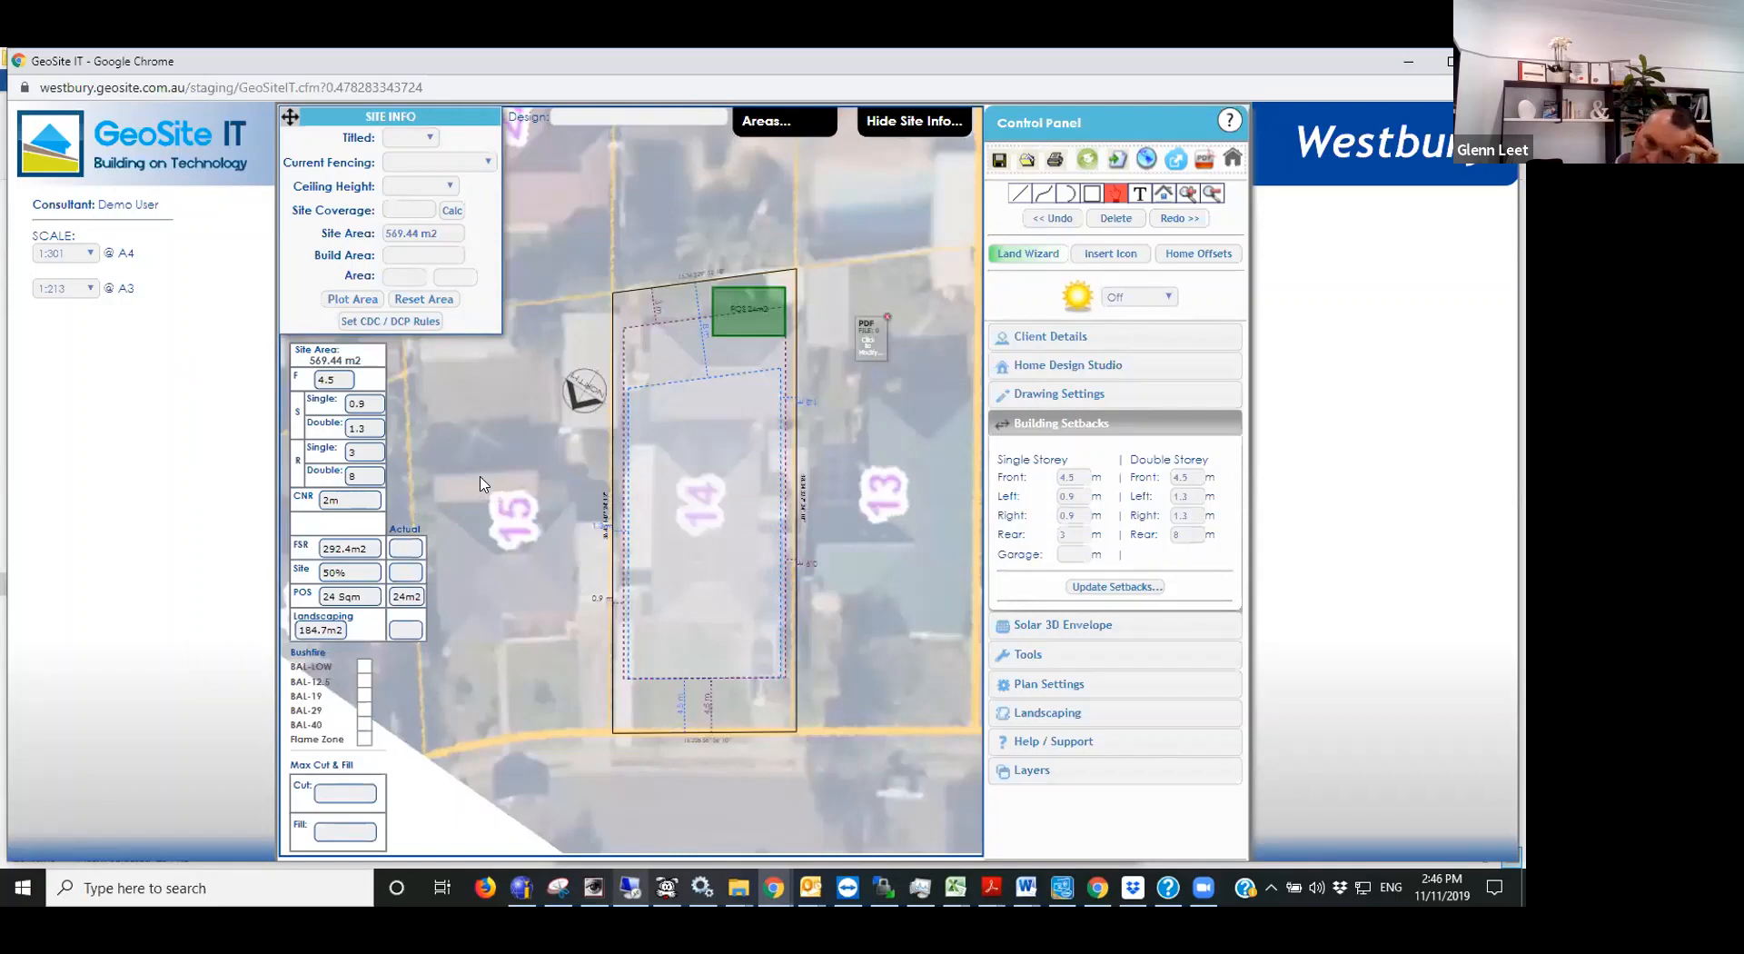
{"action": "left_click", "coordinate": [887, 318]}
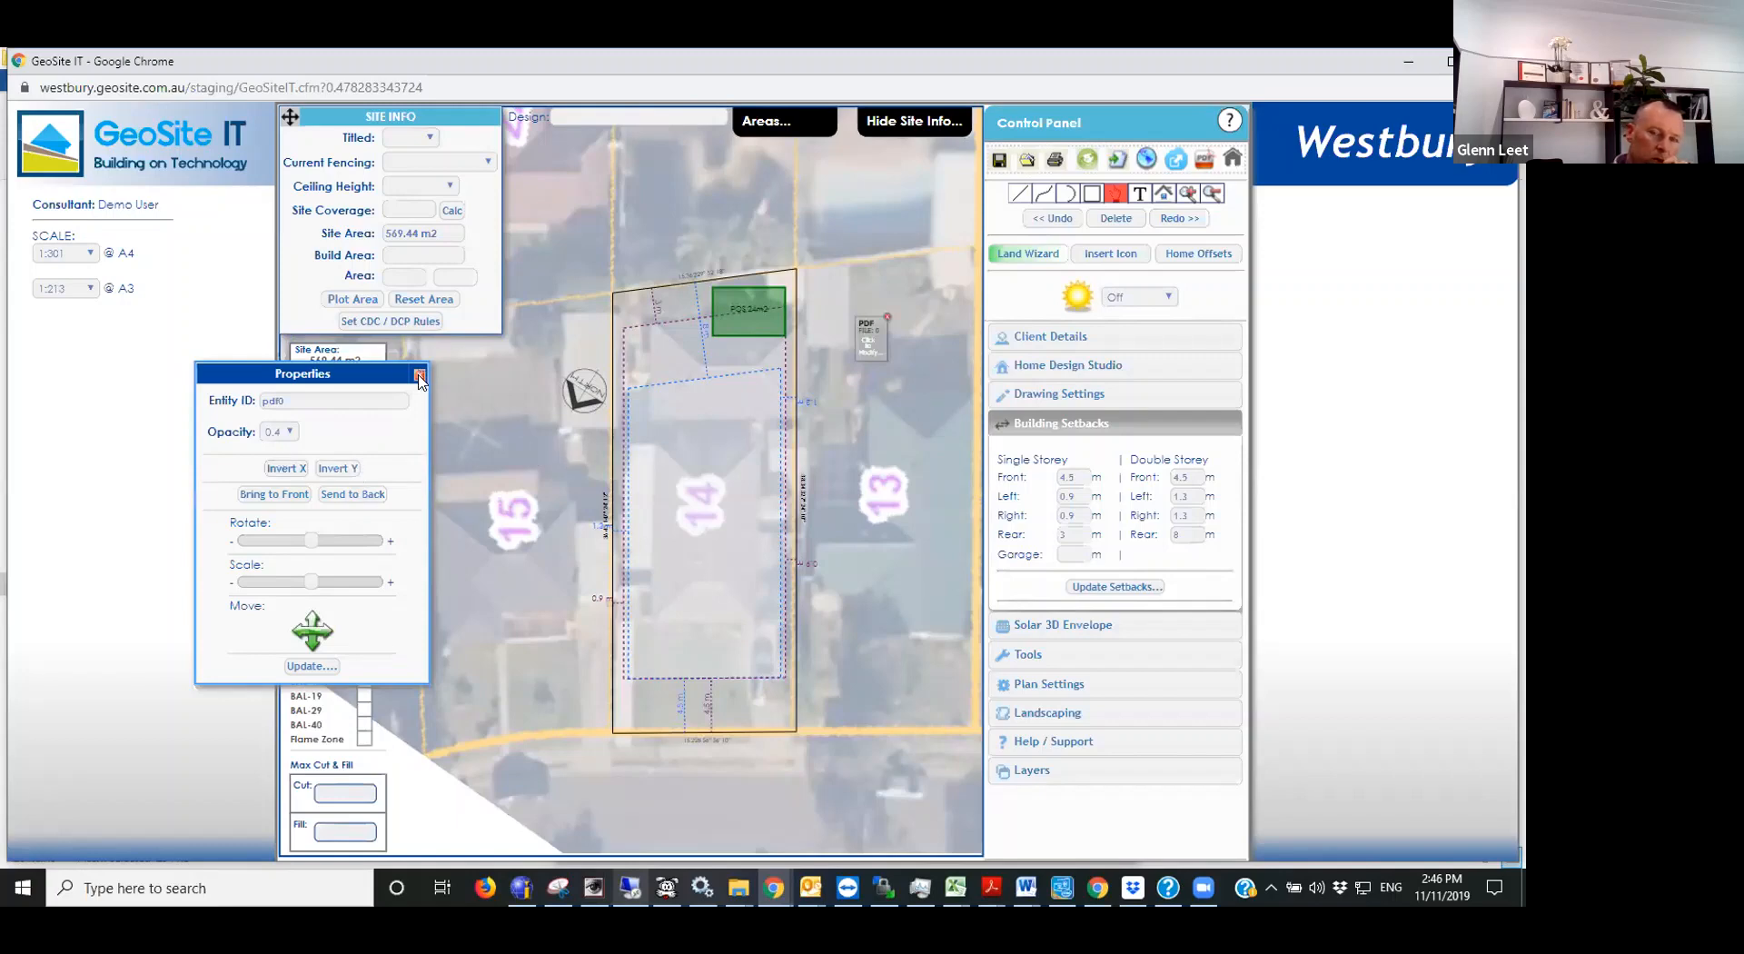
{"action": "left_click", "coordinate": [419, 375]}
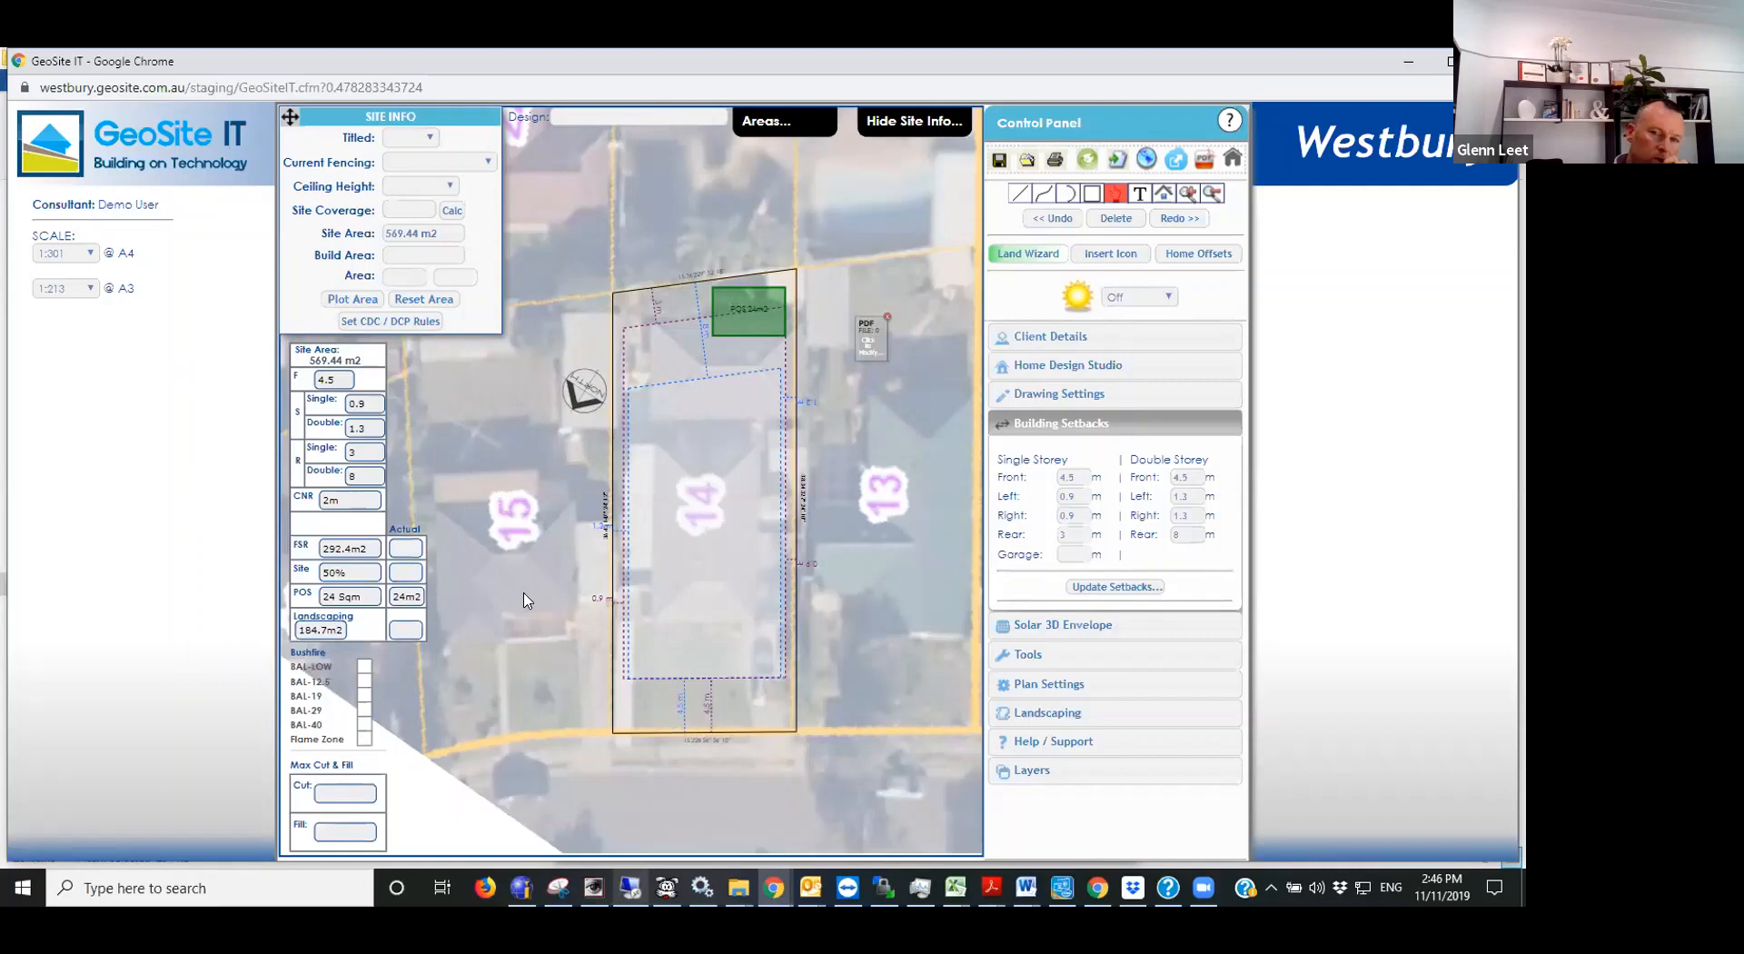
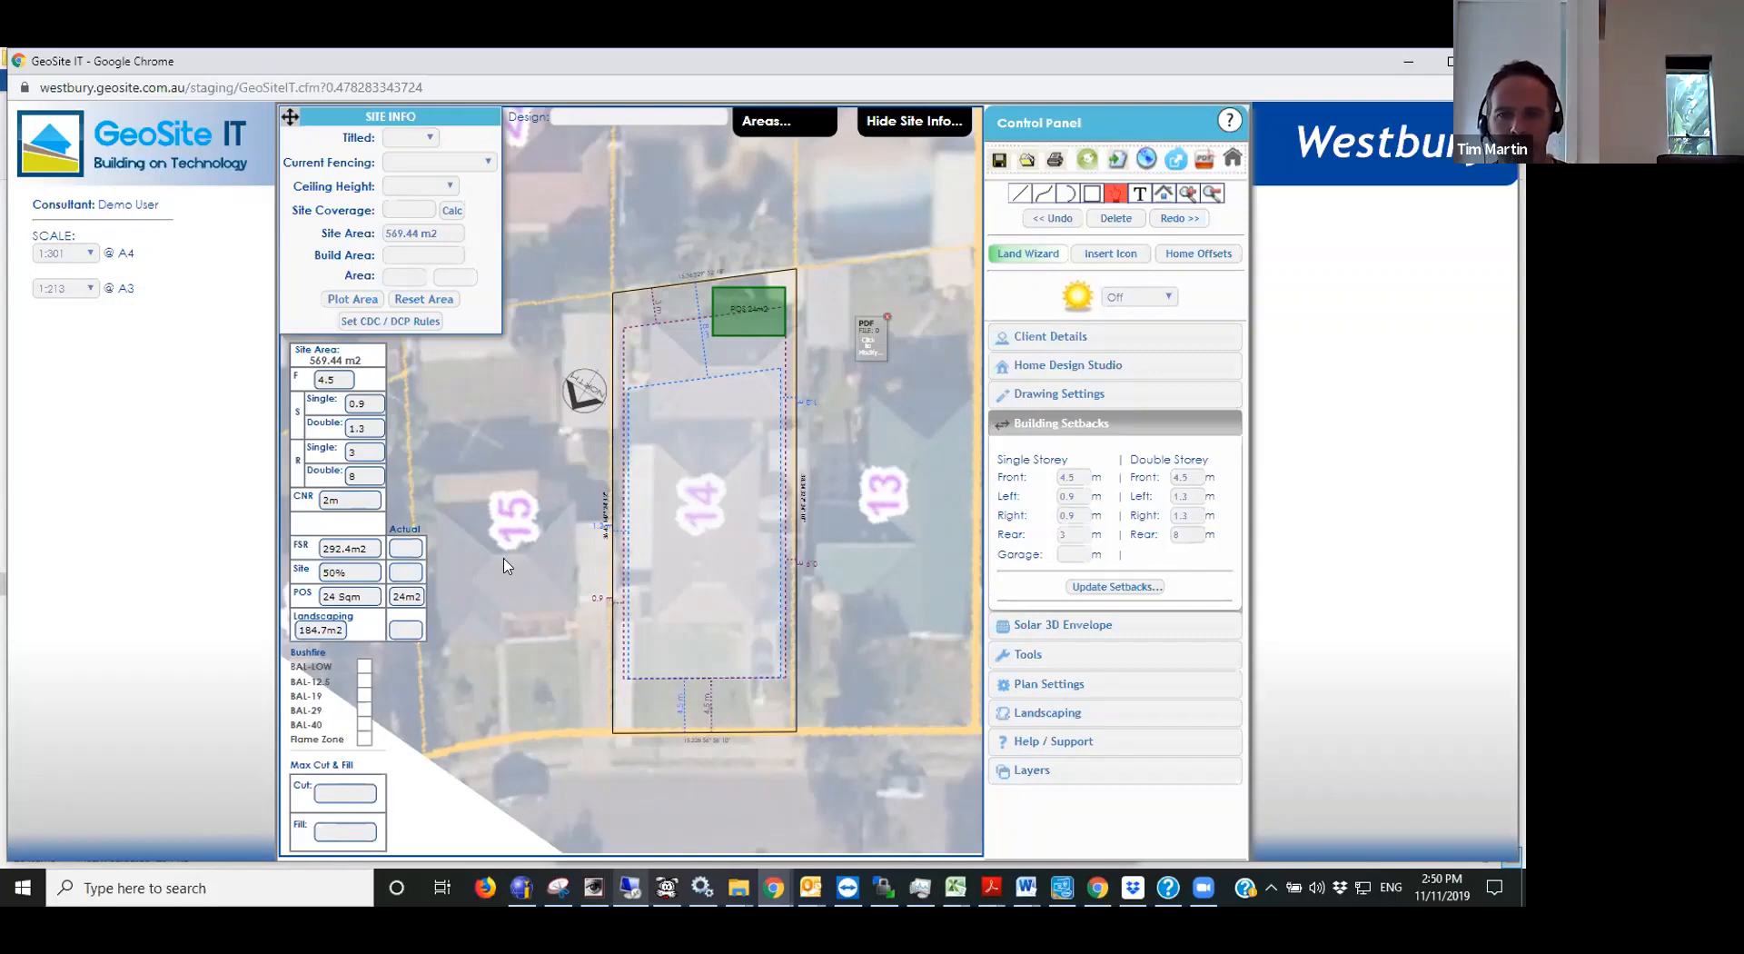
- Check which home designs the Home Design Studio offers for the Millenium series
{"action": "left_click", "coordinate": [1067, 365]}
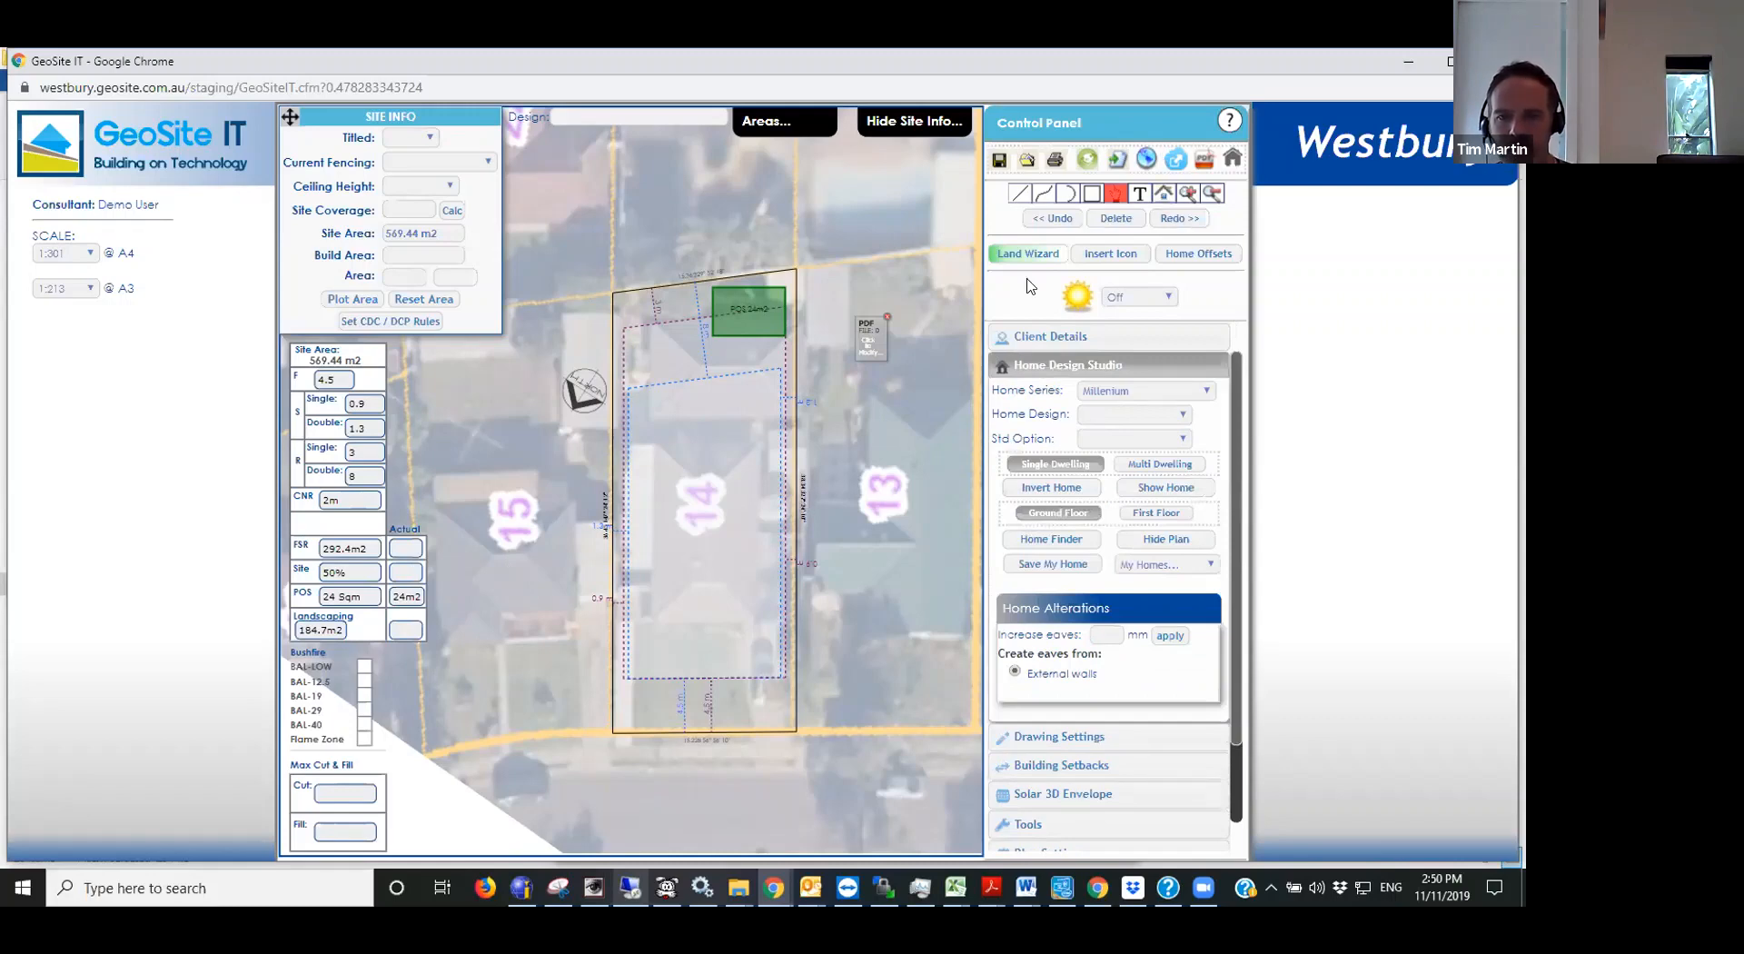
{"action": "left_click", "coordinate": [1133, 416]}
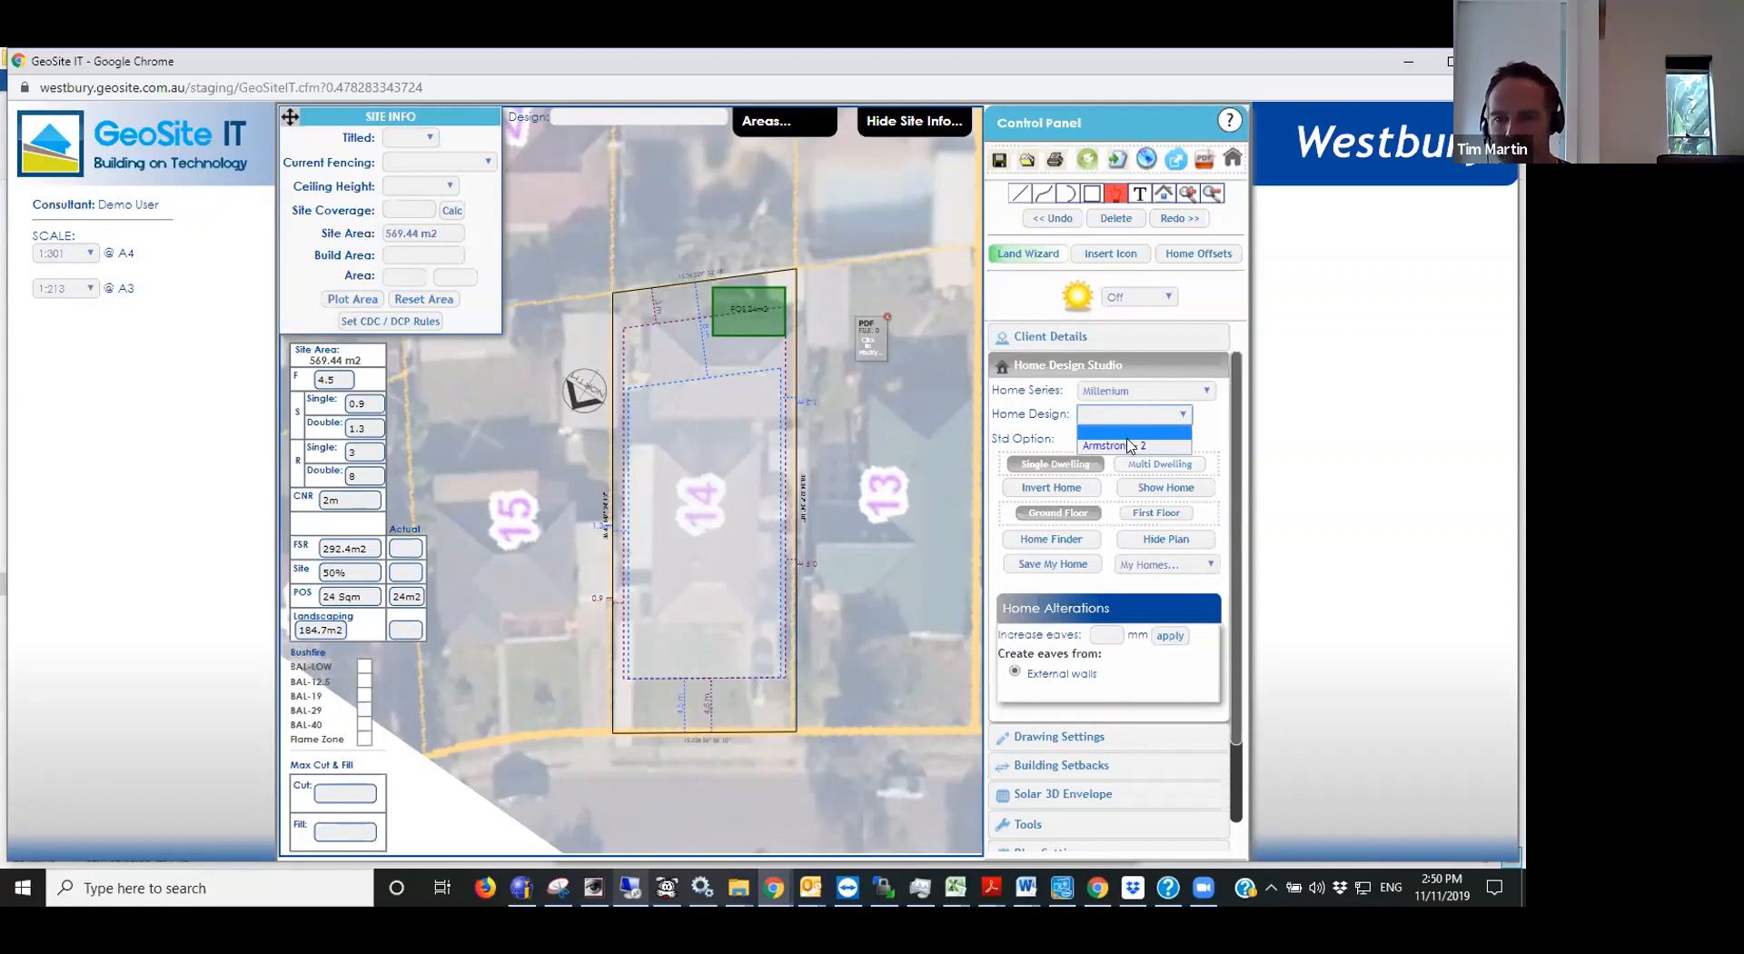
{"action": "left_click", "coordinate": [1061, 428]}
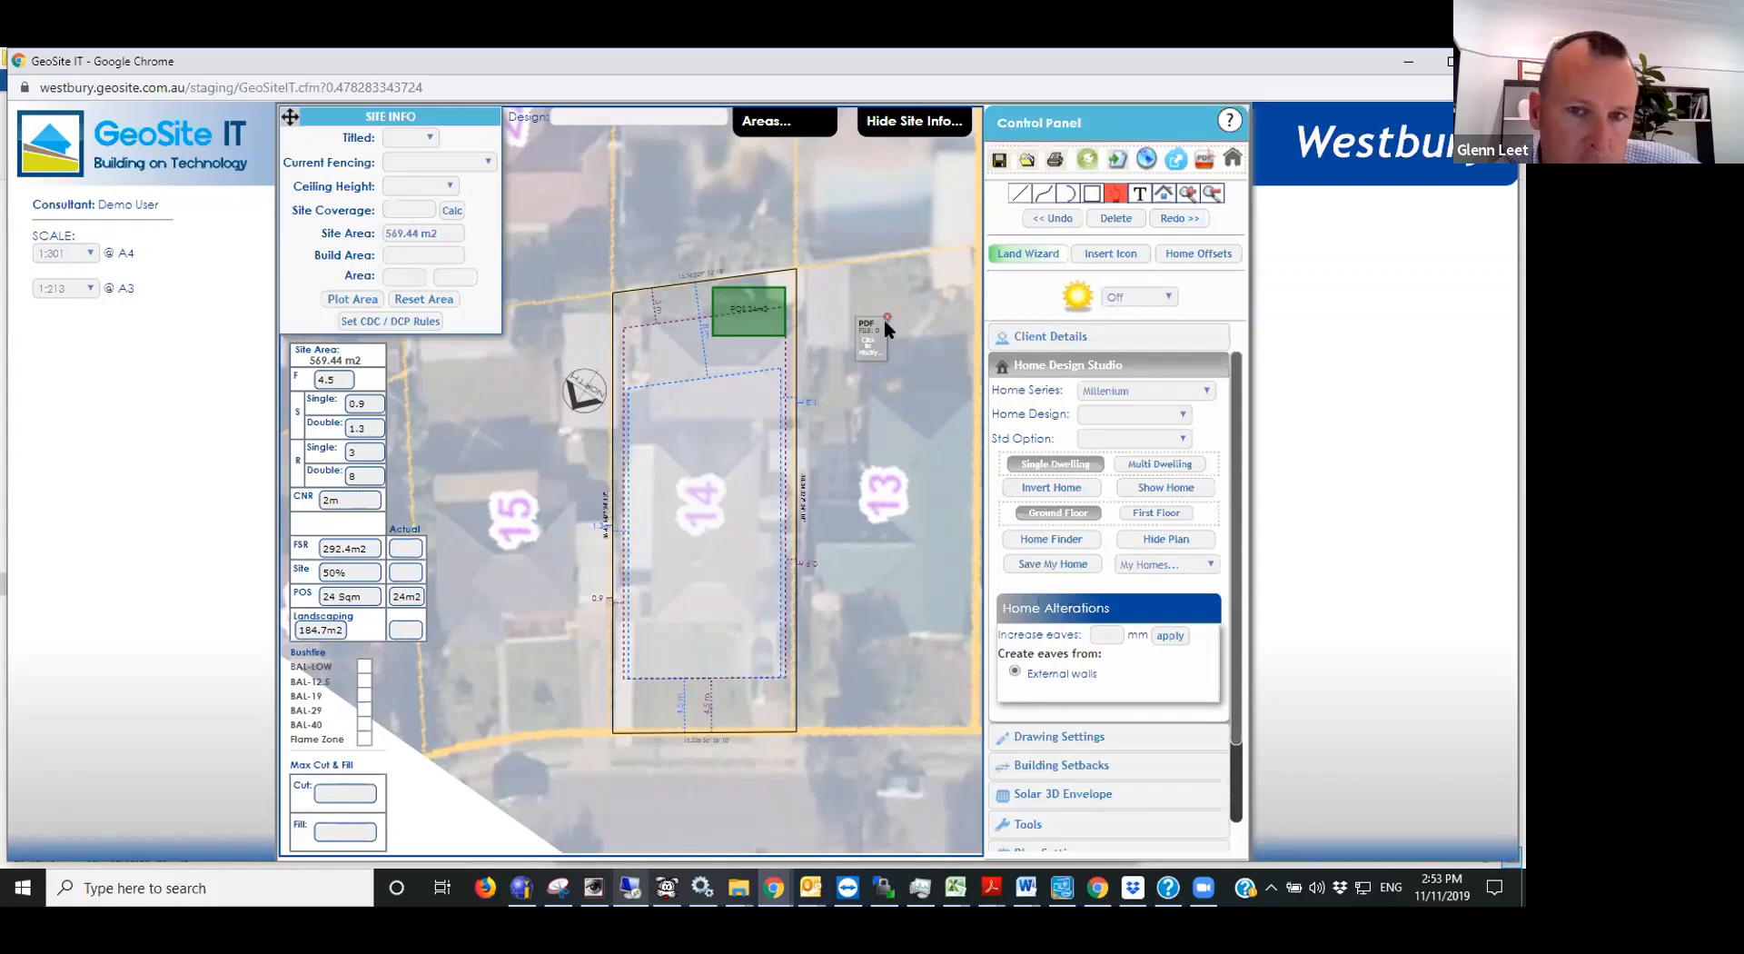
- Show the client details and look up the plan ID of the first saved plan in the Open Plan list
{"action": "left_click", "coordinate": [1082, 343]}
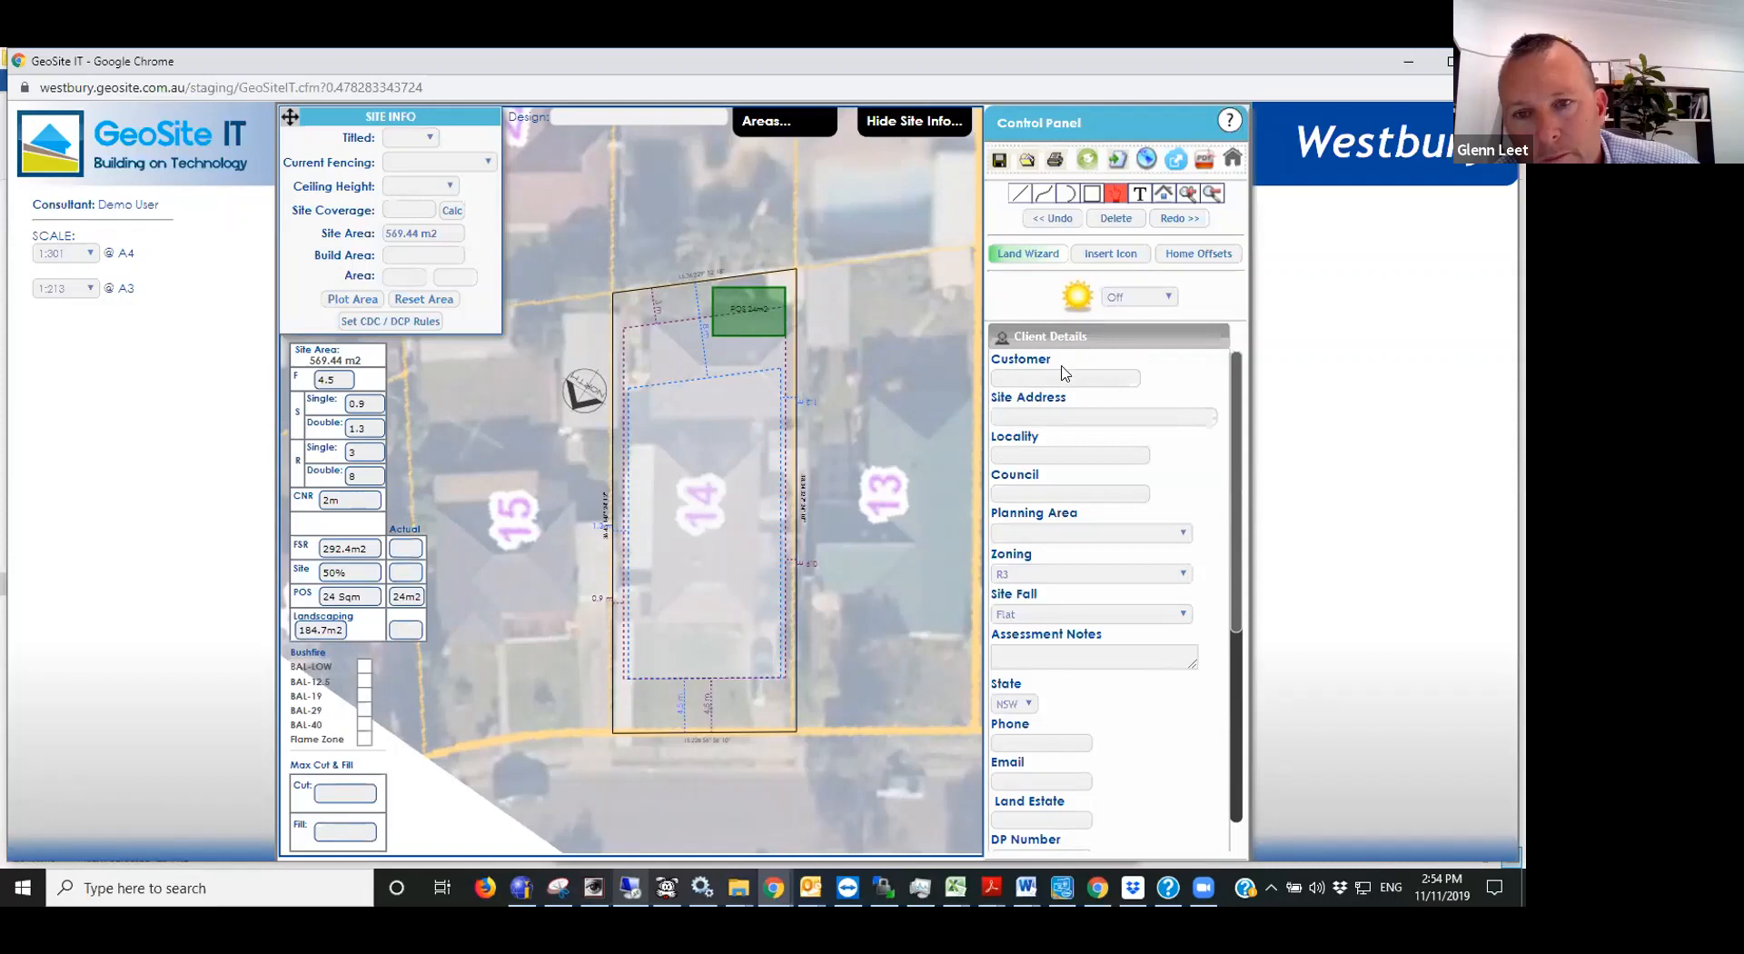
{"action": "left_click", "coordinate": [1019, 163]}
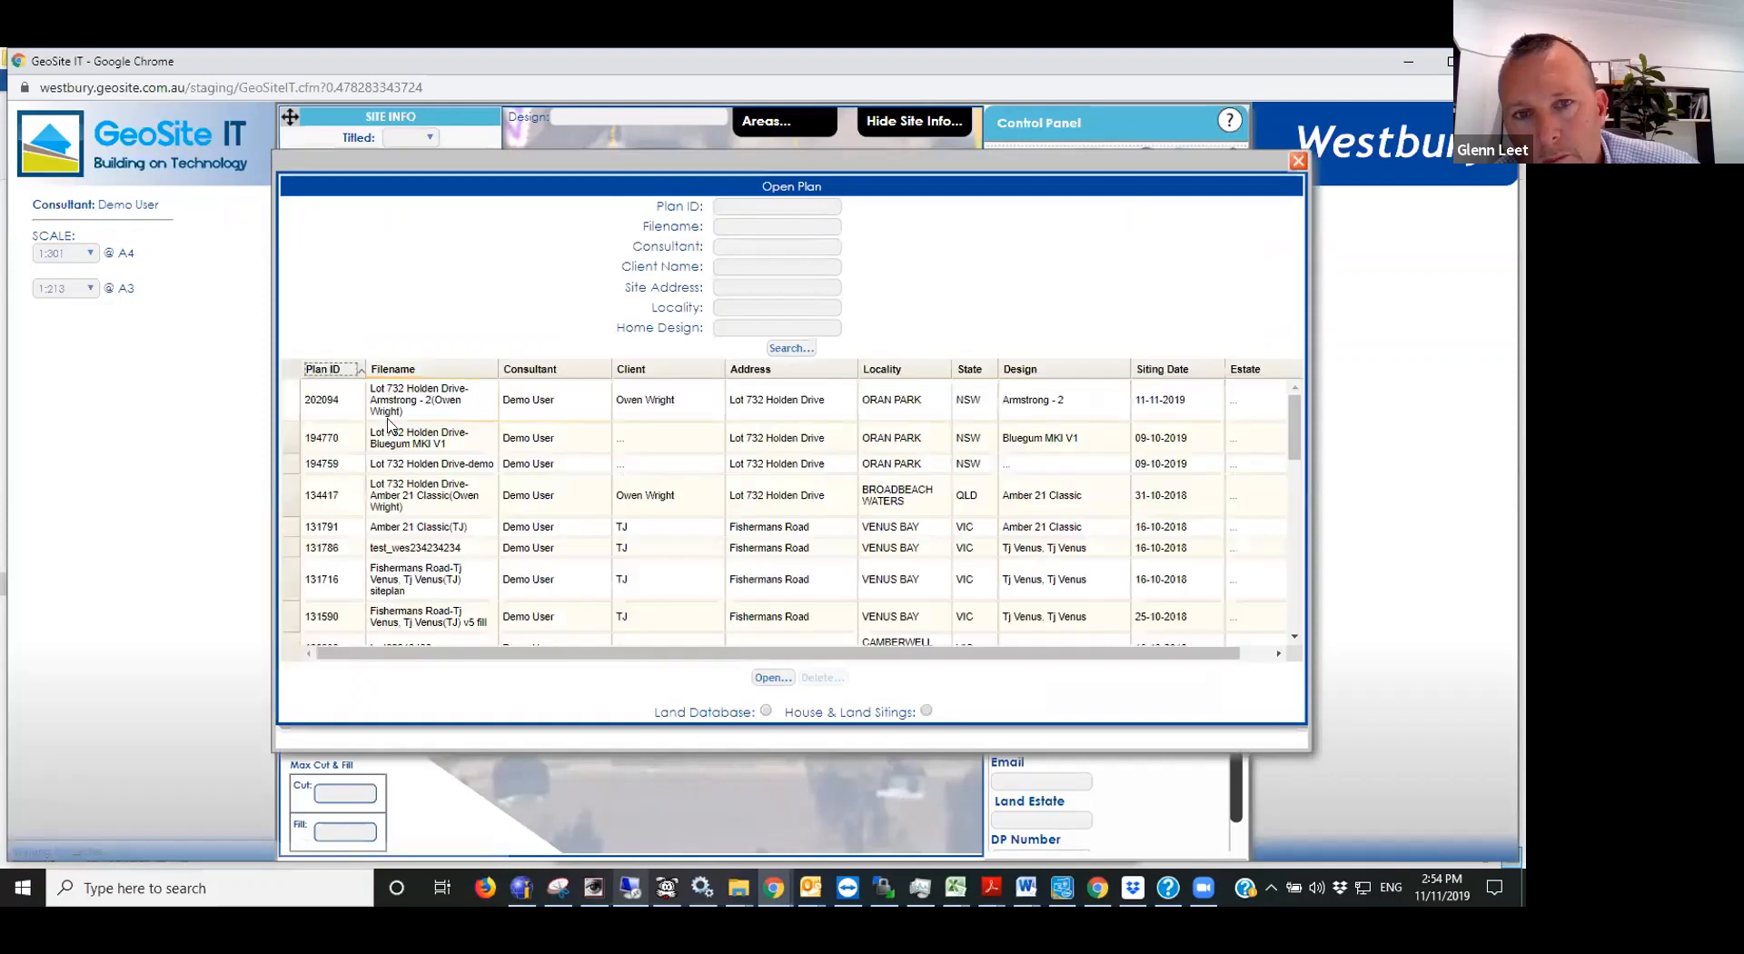
{"action": "left_click_drag", "start_coordinate": [342, 401], "coordinate": [302, 409]}
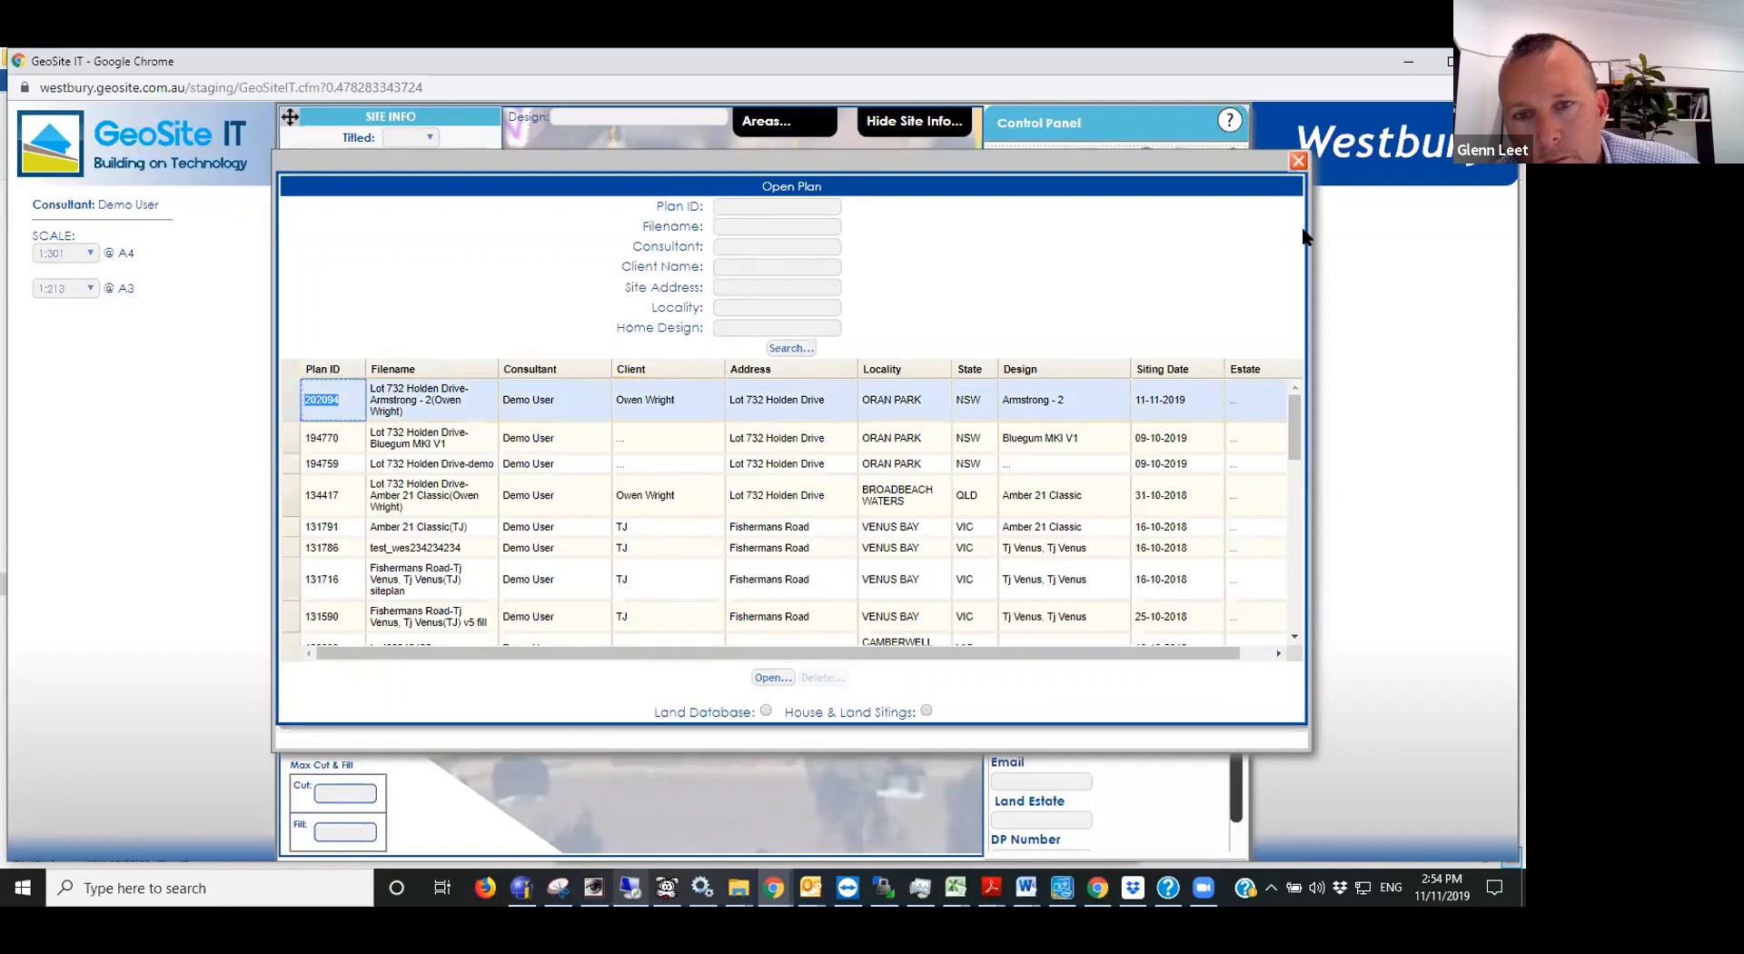
{"action": "left_click", "coordinate": [1297, 162]}
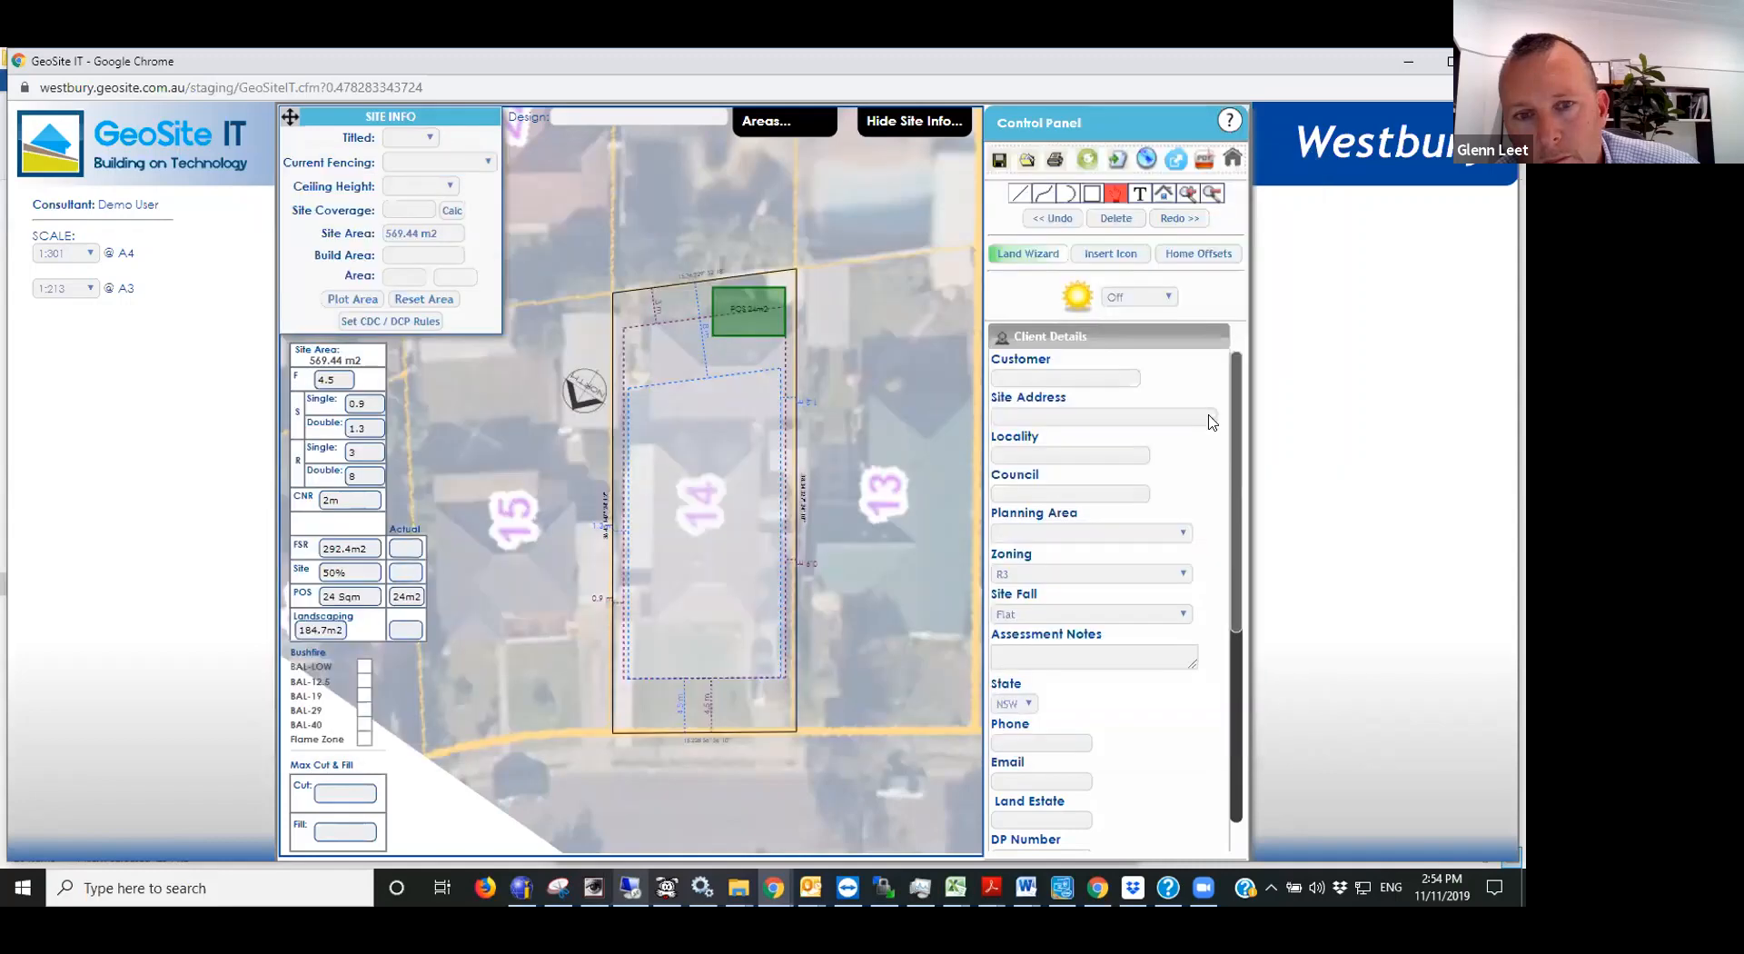
{"action": "scroll", "coordinate": [888, 410], "scroll_direction": "up", "scroll_amount": 1}
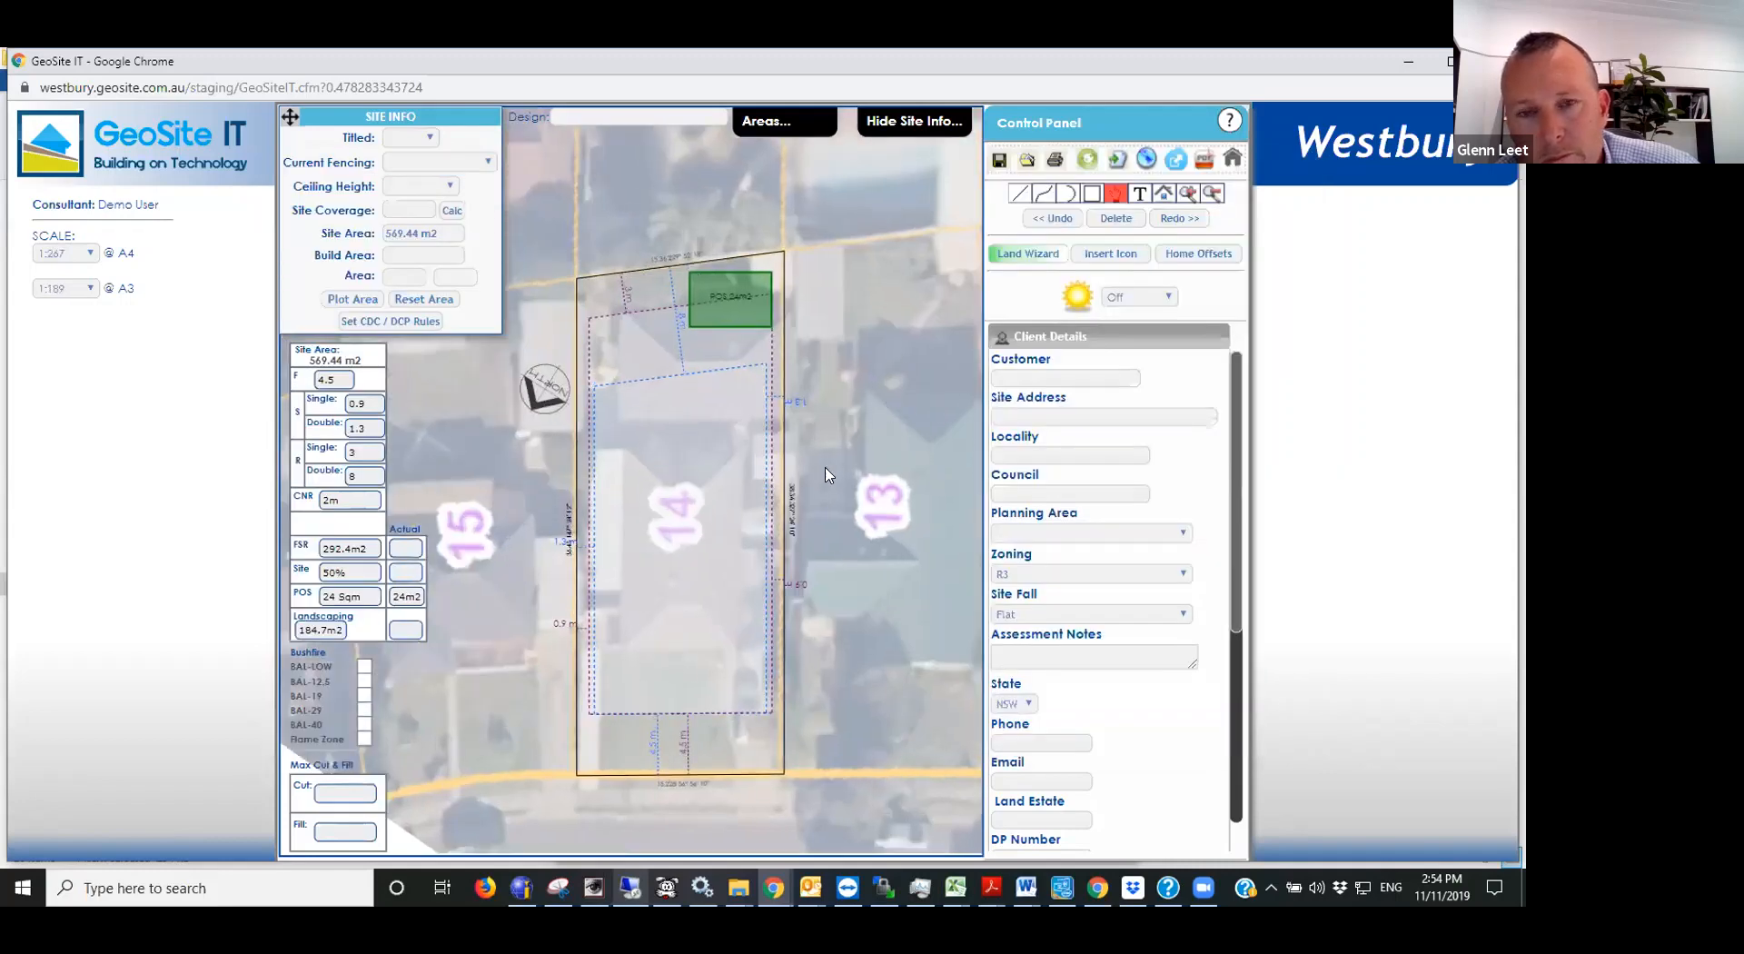
{"action": "scroll", "coordinate": [828, 489], "scroll_direction": "down", "scroll_amount": 2}
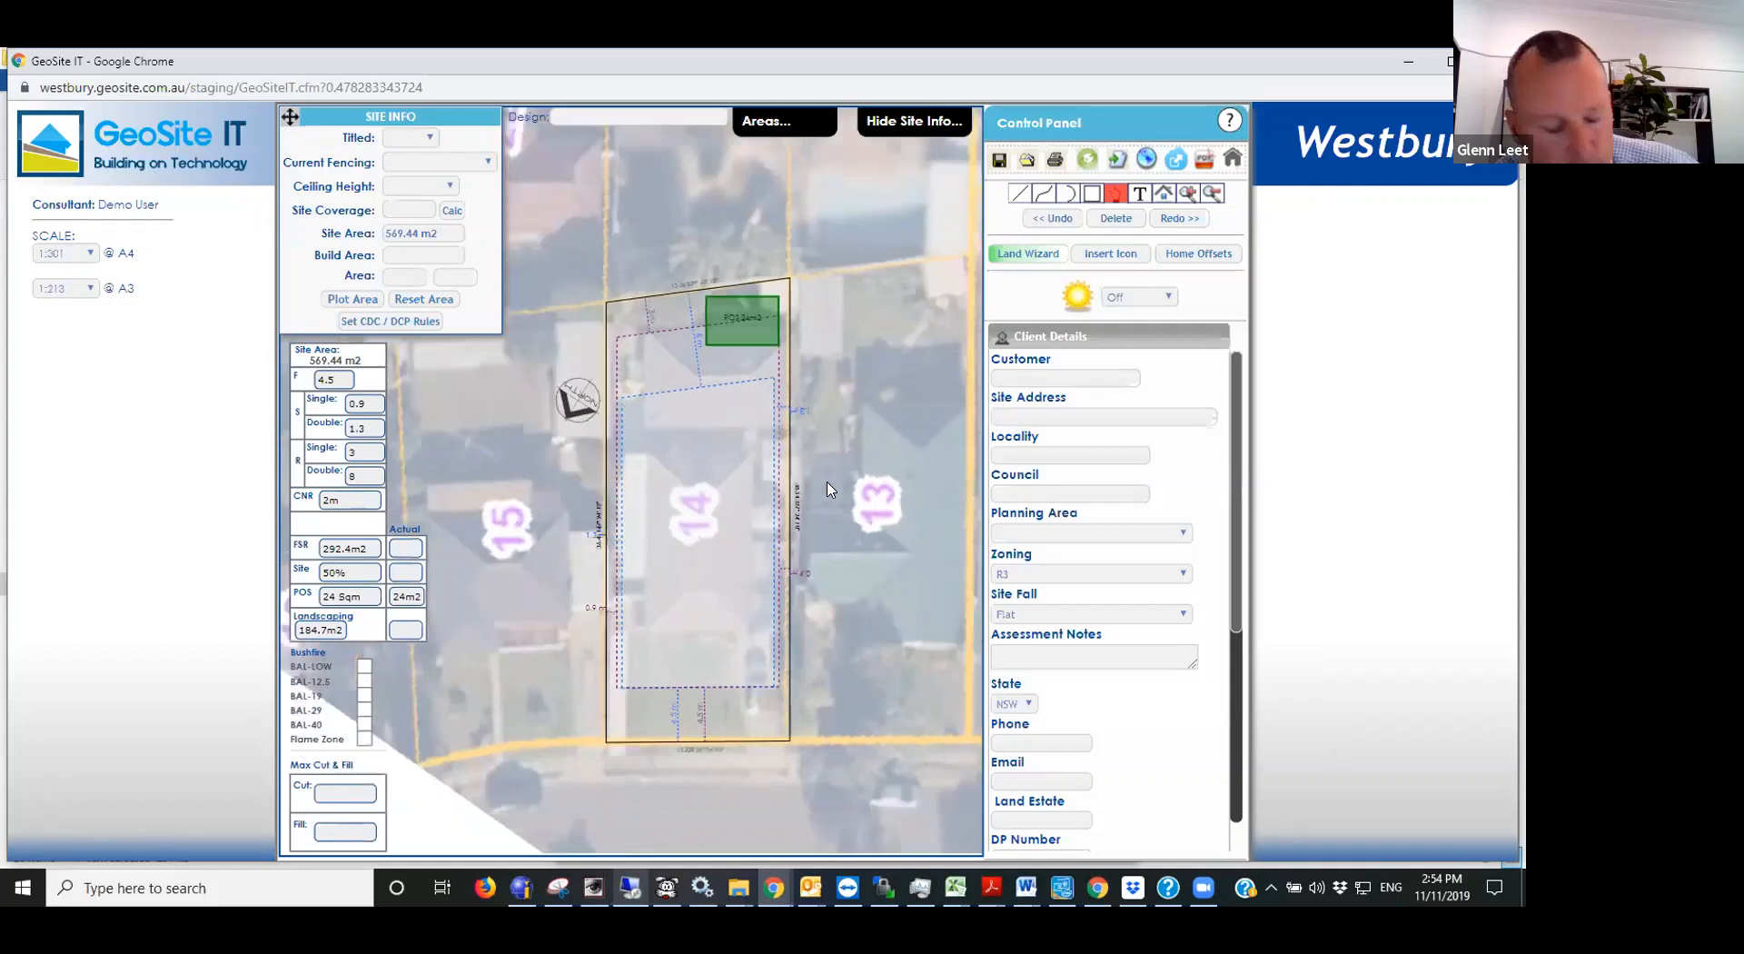
{"action": "scroll", "coordinate": [792, 489], "scroll_direction": "up", "scroll_amount": 3}
{"action": "scroll", "coordinate": [538, 536], "scroll_direction": "up", "scroll_amount": 2}
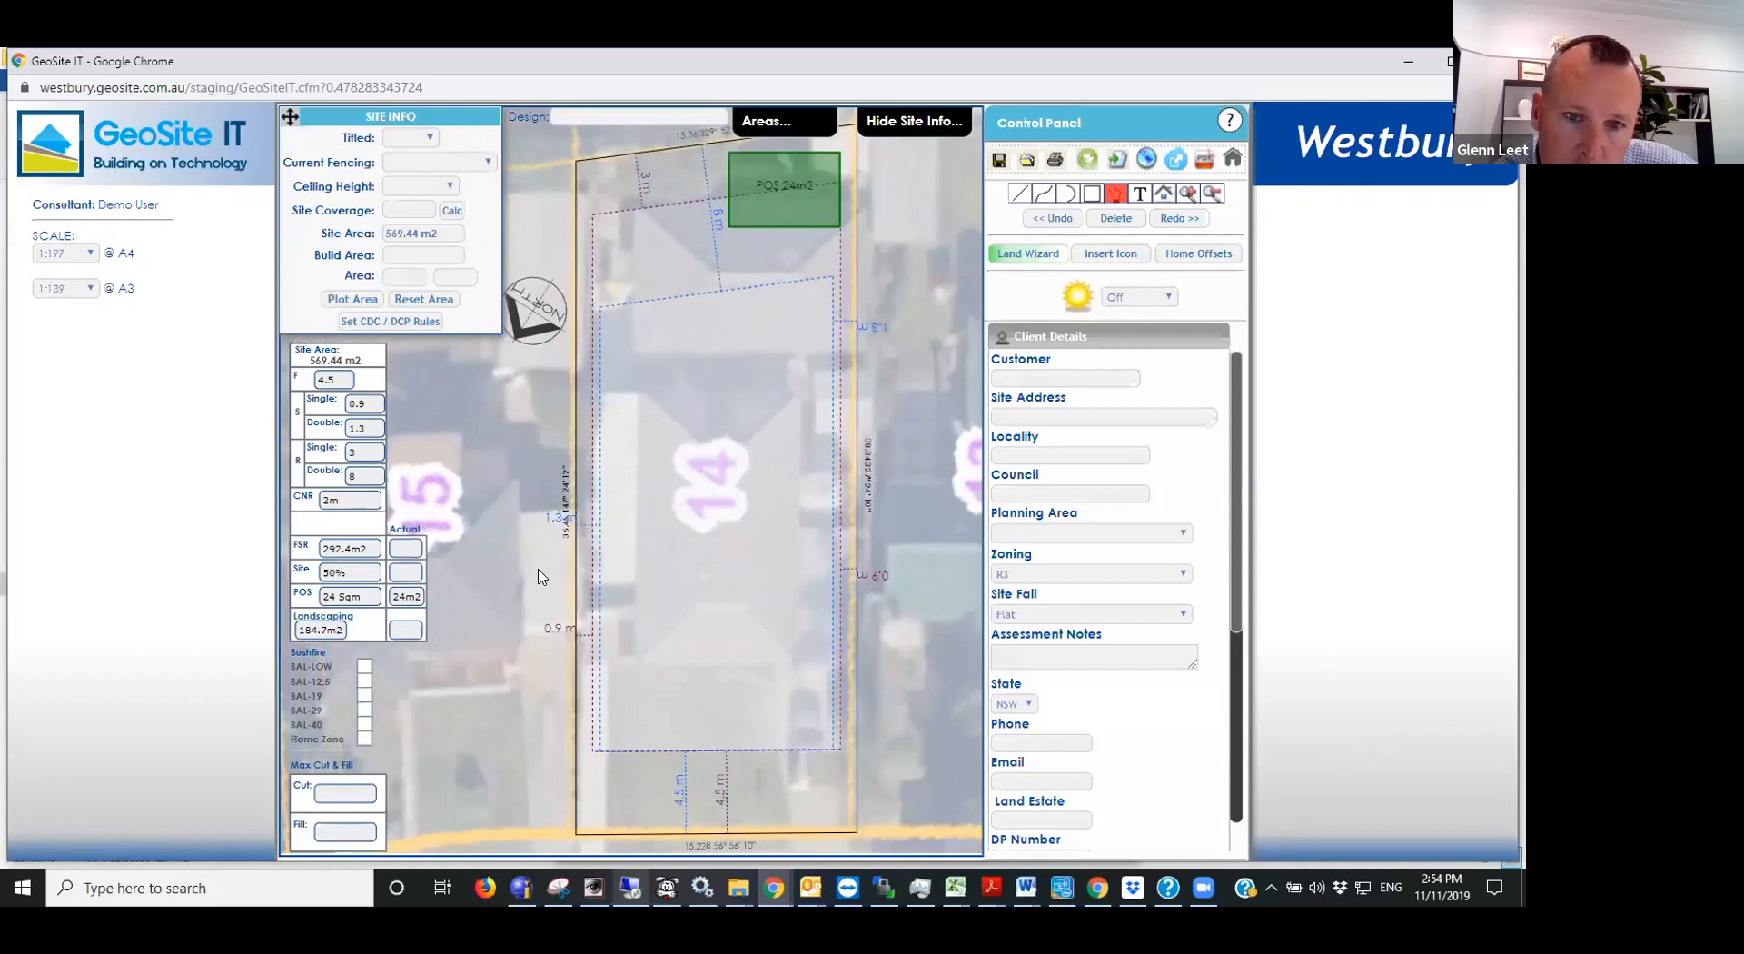
{"action": "scroll", "coordinate": [831, 647], "scroll_direction": "down", "scroll_amount": 1}
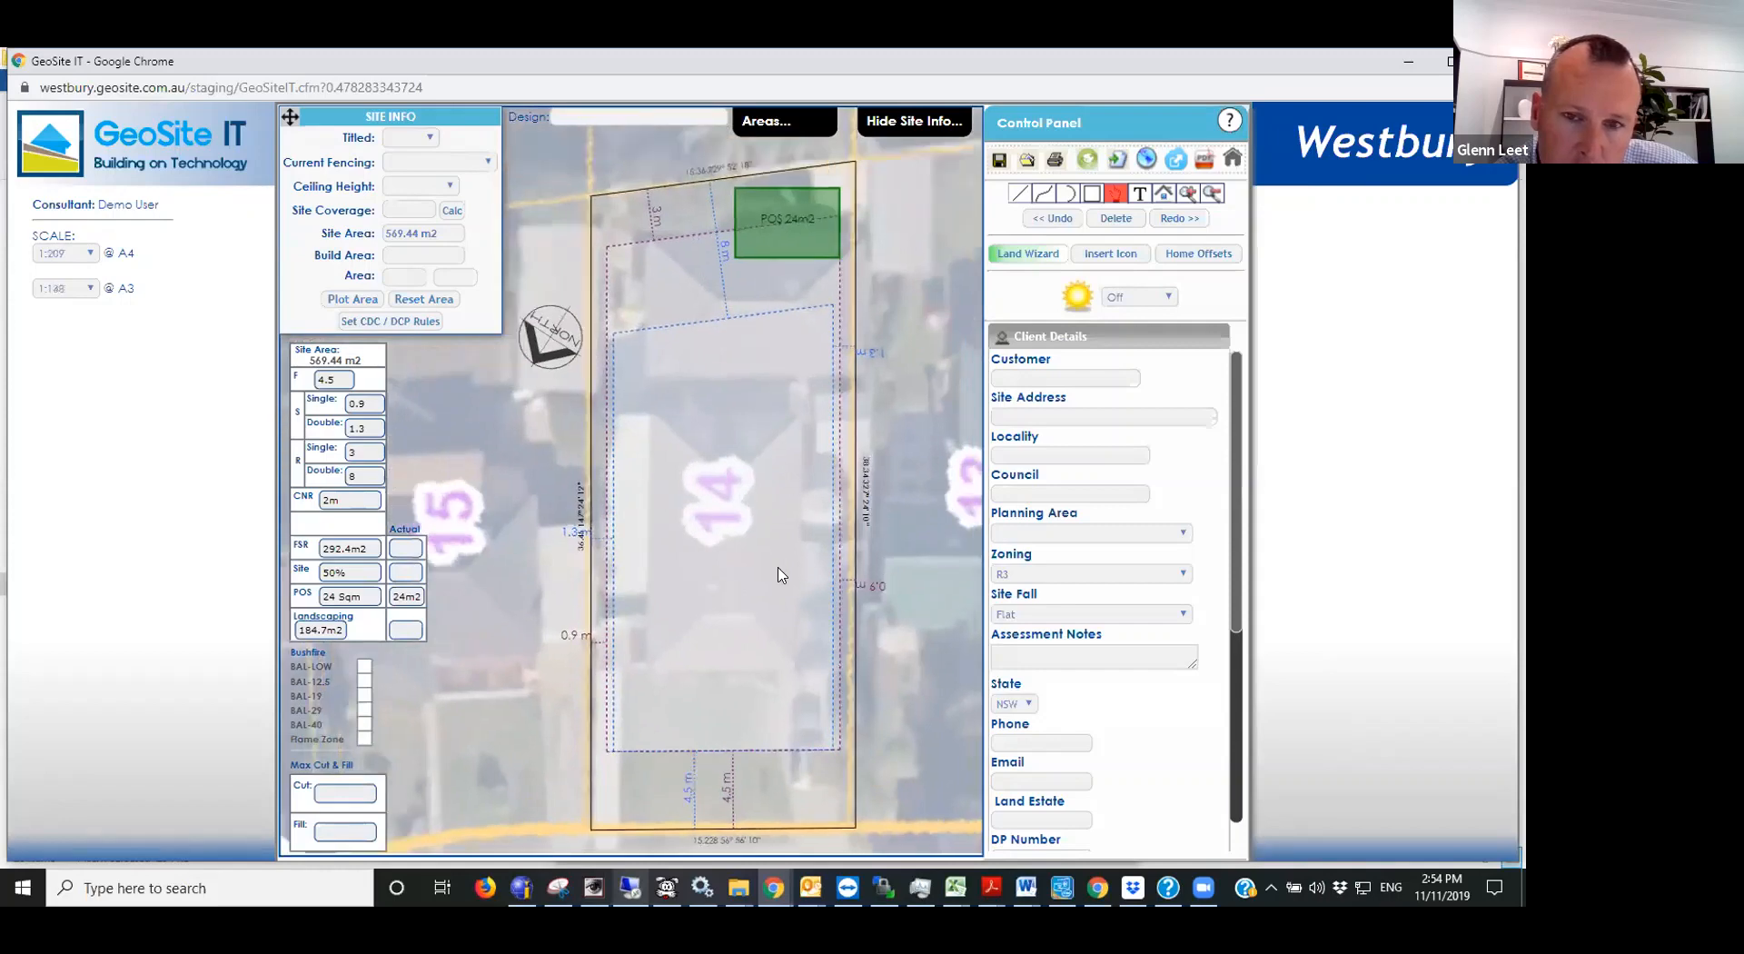
{"action": "scroll", "coordinate": [644, 447], "scroll_direction": "down", "scroll_amount": 2}
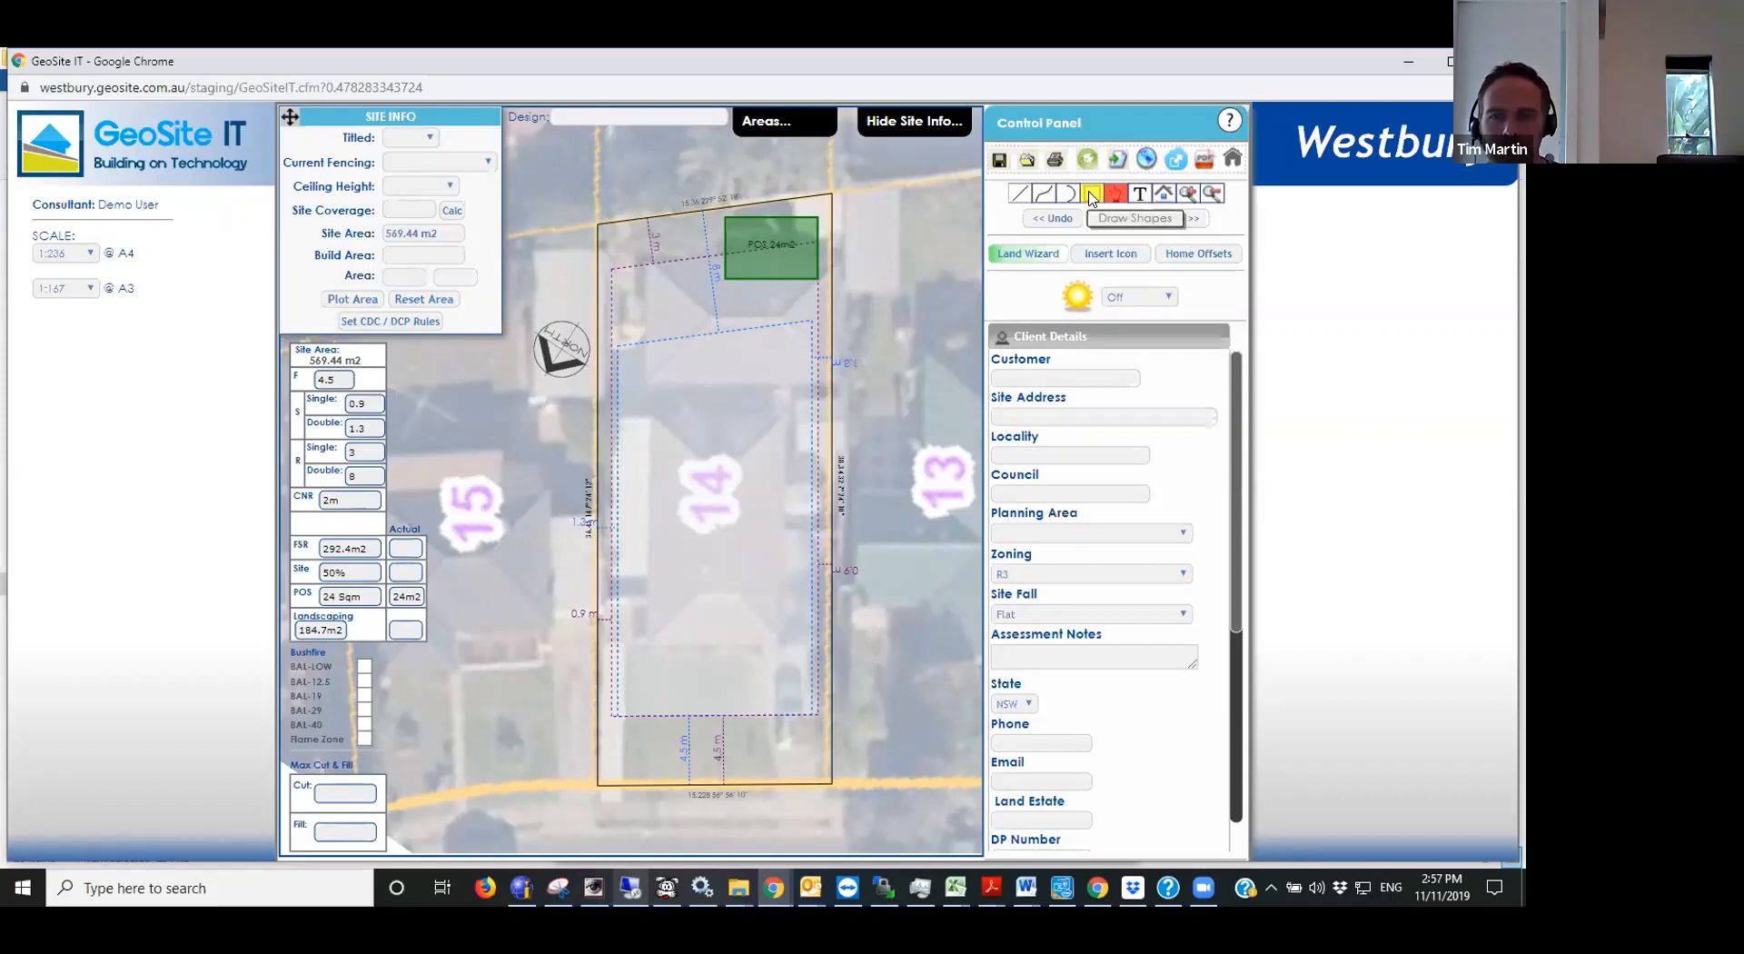
- Open the floor plan manager from Import Floor Plan and inspect the Armstrong - 2 home's Facade Image URL field
{"action": "left_click", "coordinate": [1233, 158]}
{"action": "left_click", "coordinate": [714, 626]}
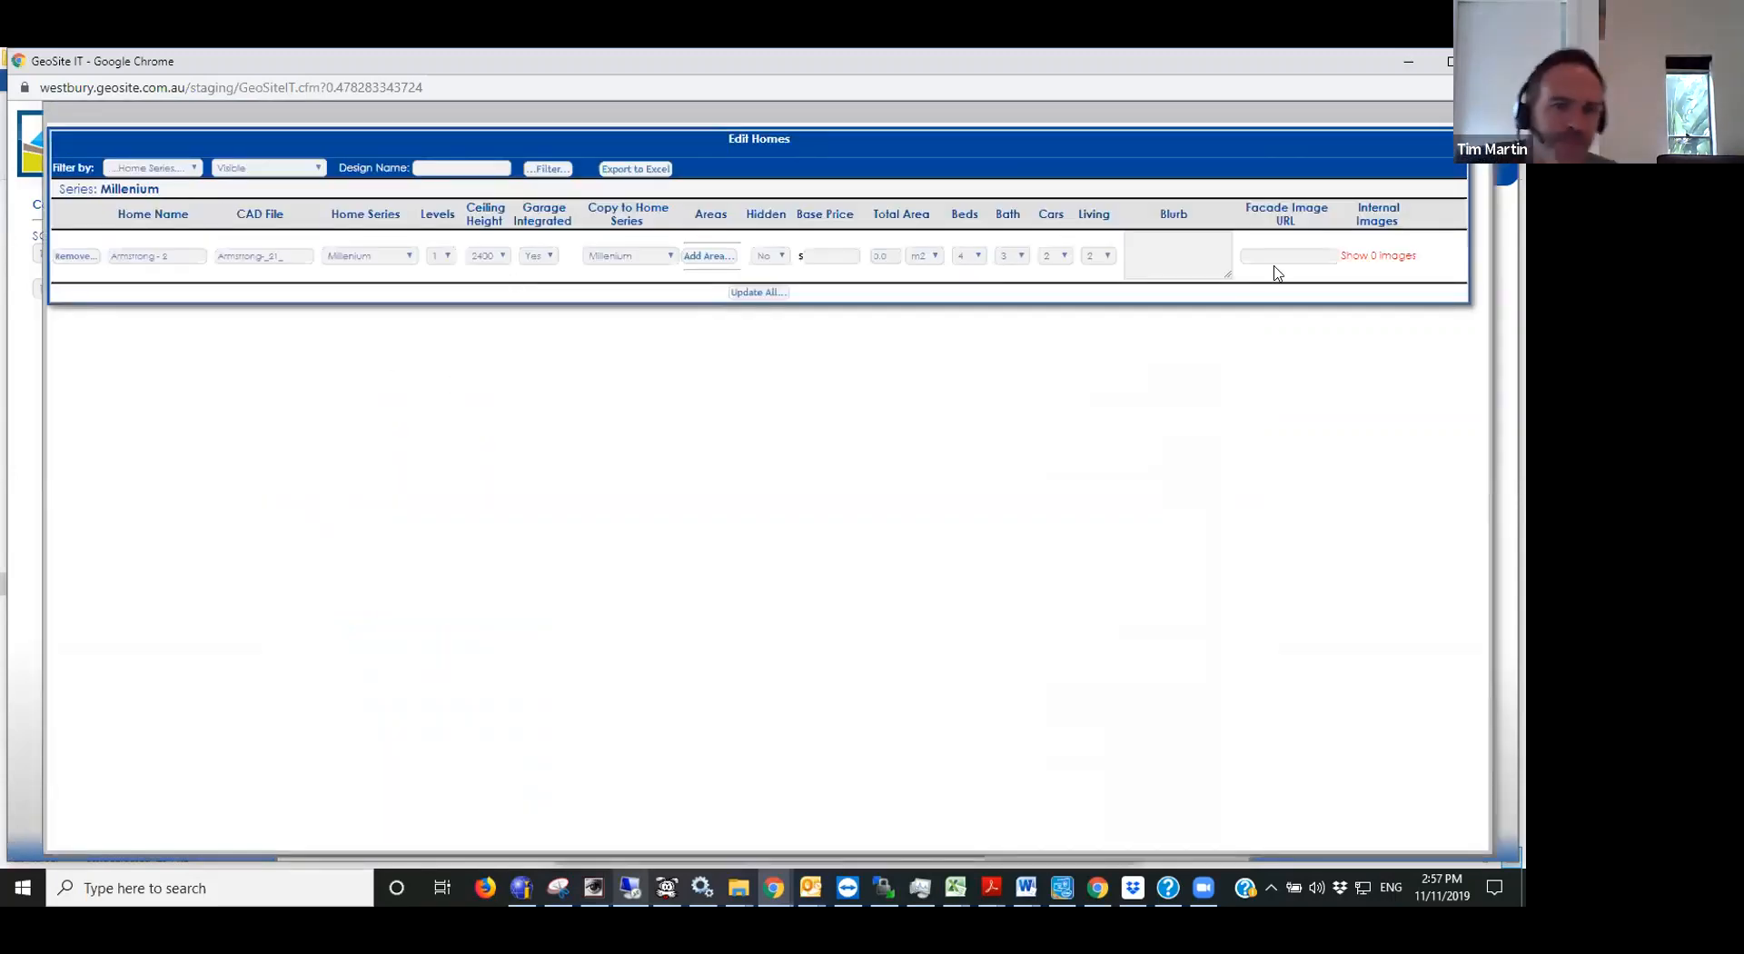
{"action": "left_click", "coordinate": [1259, 254]}
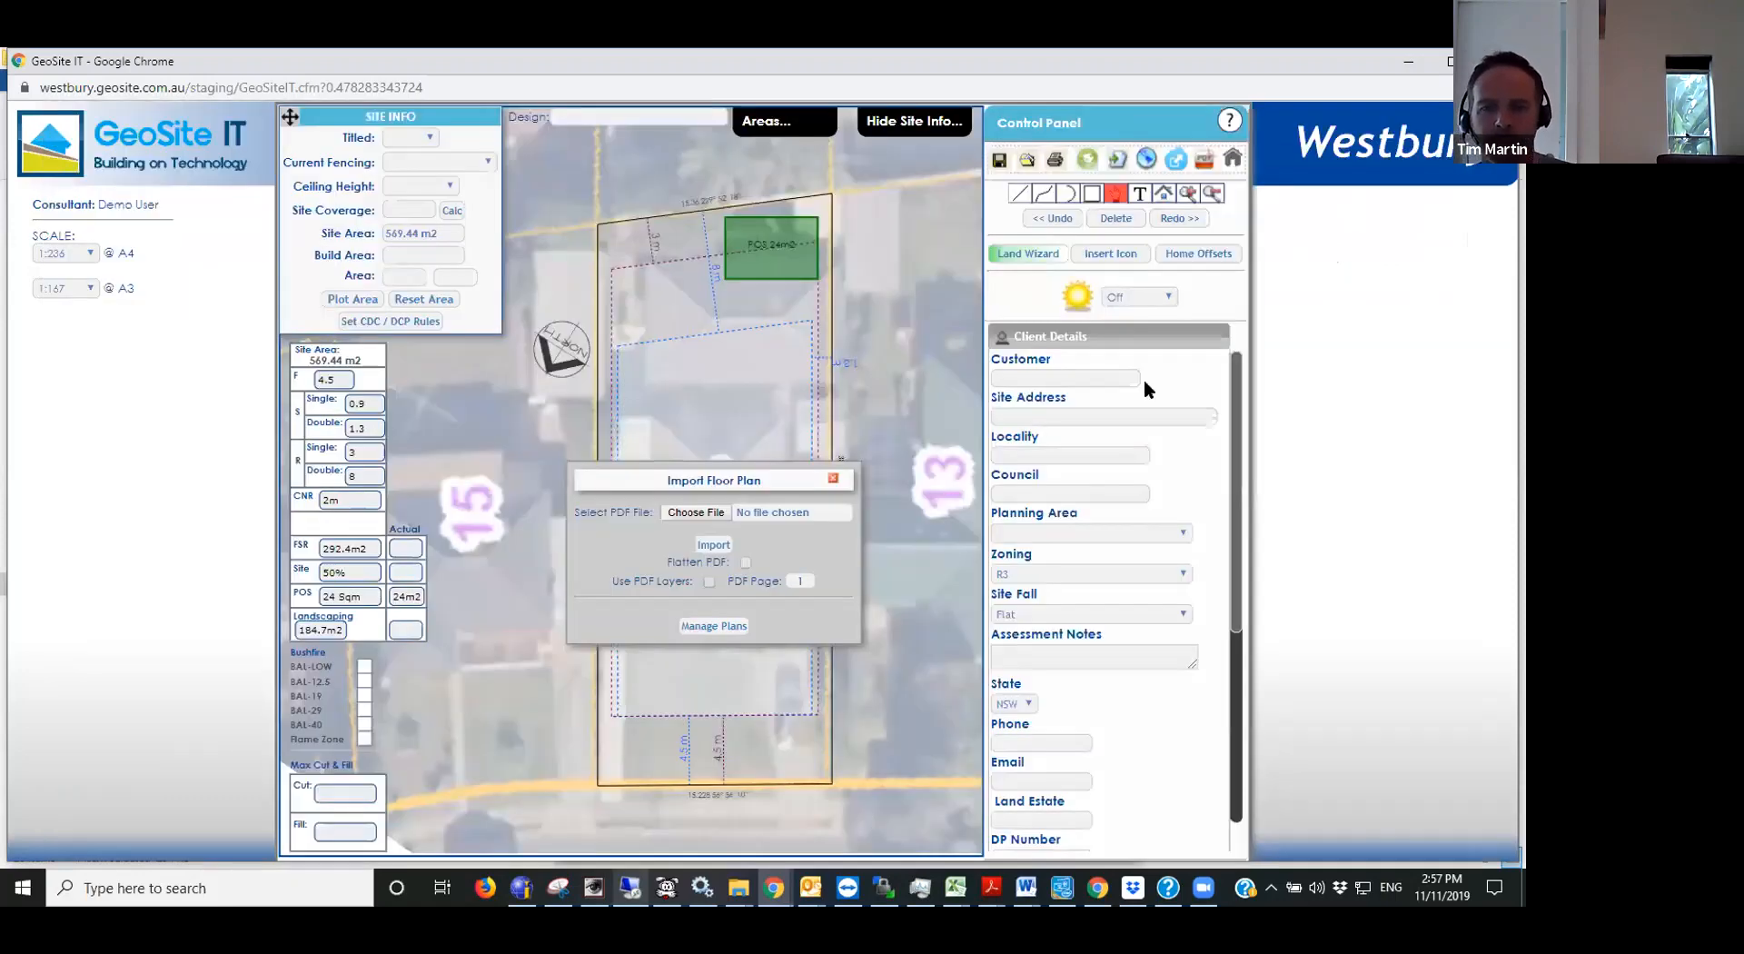
- Collapse the client details and review the selectable home designs and home series in the Home Design Studio
{"action": "left_click", "coordinate": [1044, 337]}
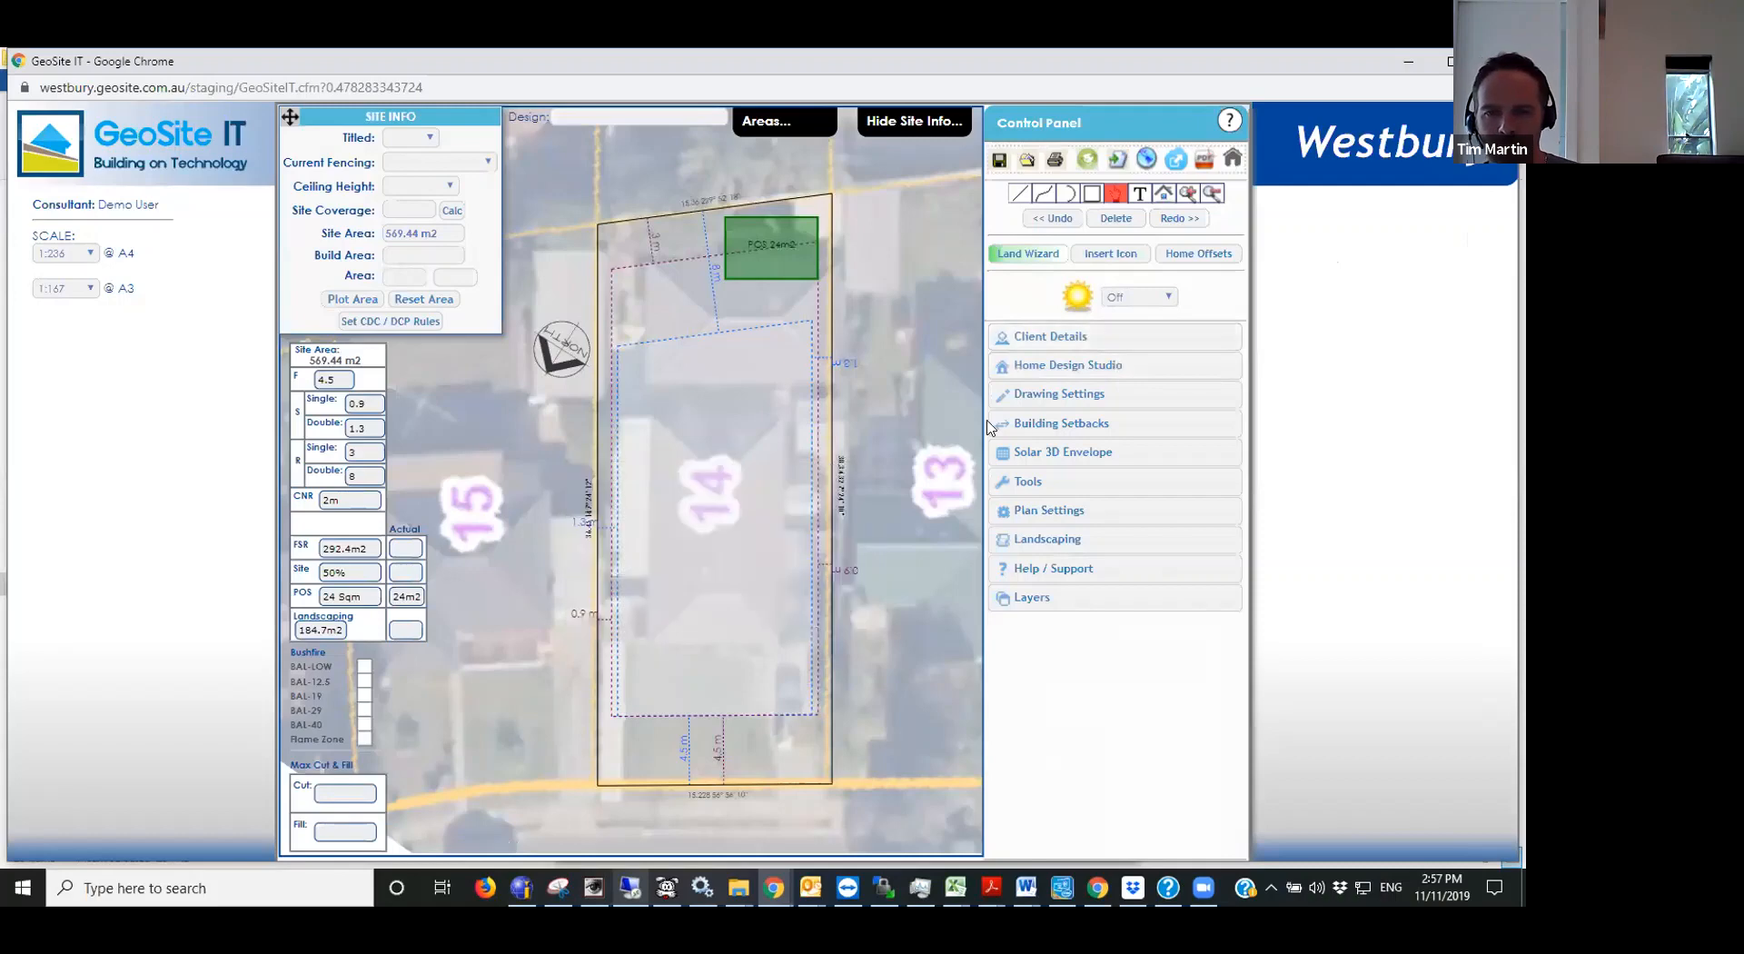
{"action": "left_click", "coordinate": [1131, 371]}
{"action": "left_click", "coordinate": [1122, 416]}
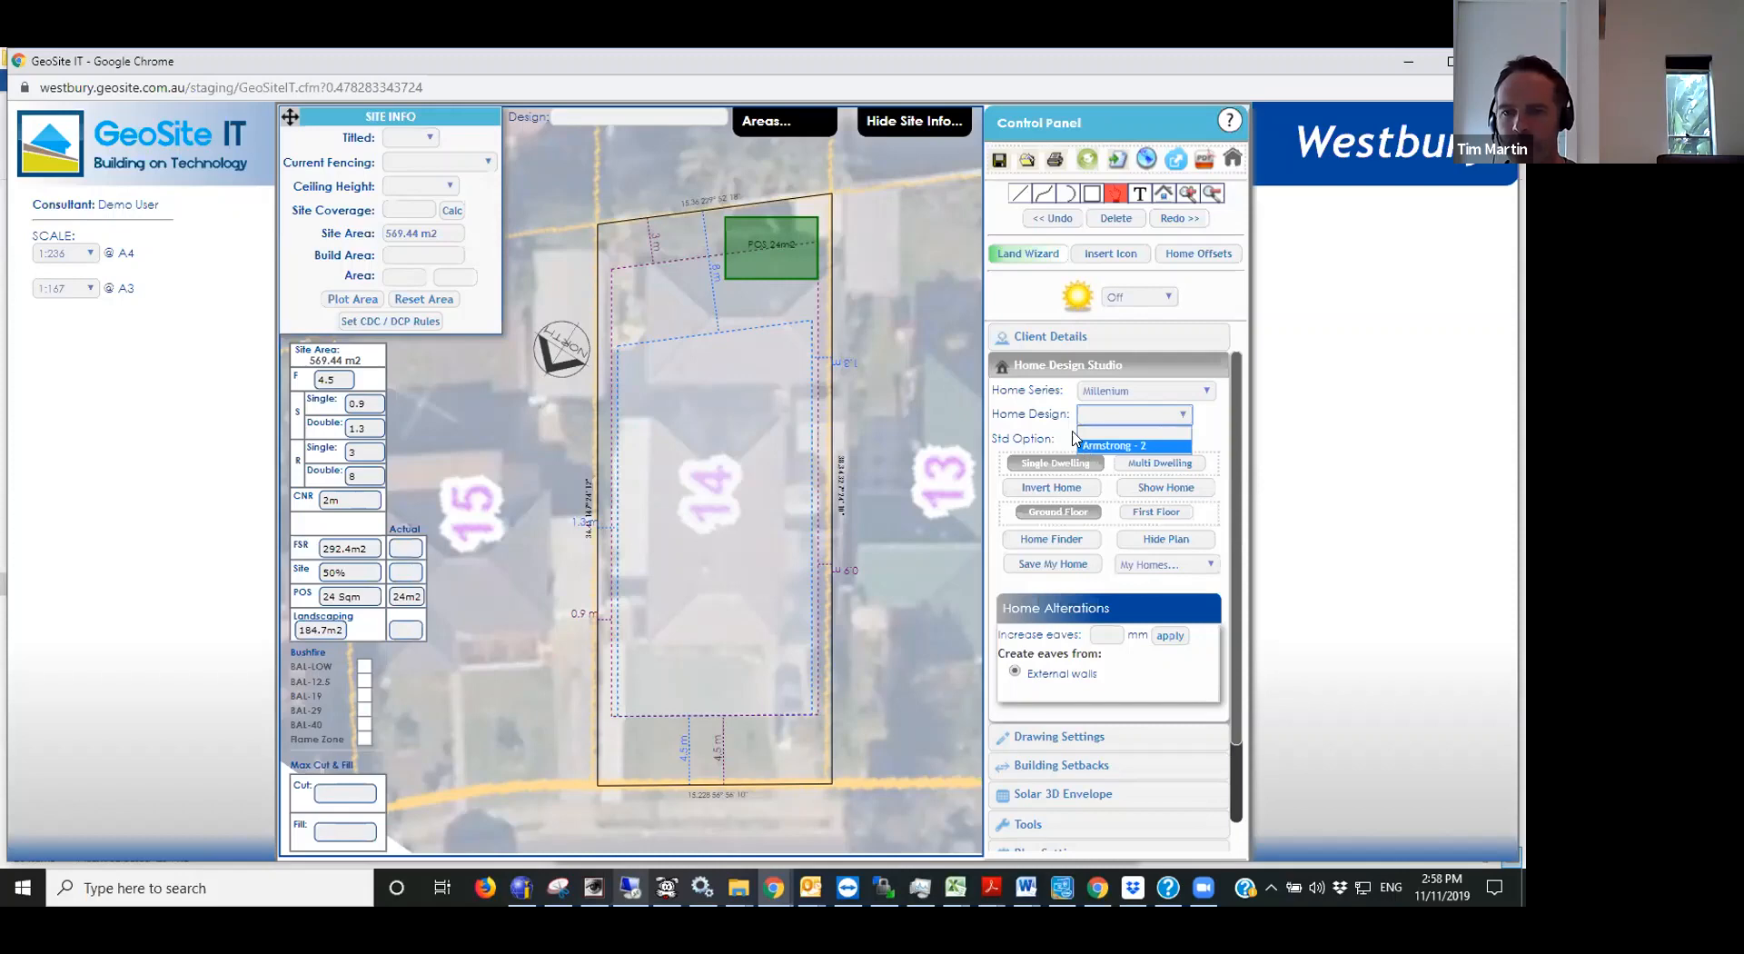
{"action": "left_click", "coordinate": [1082, 419]}
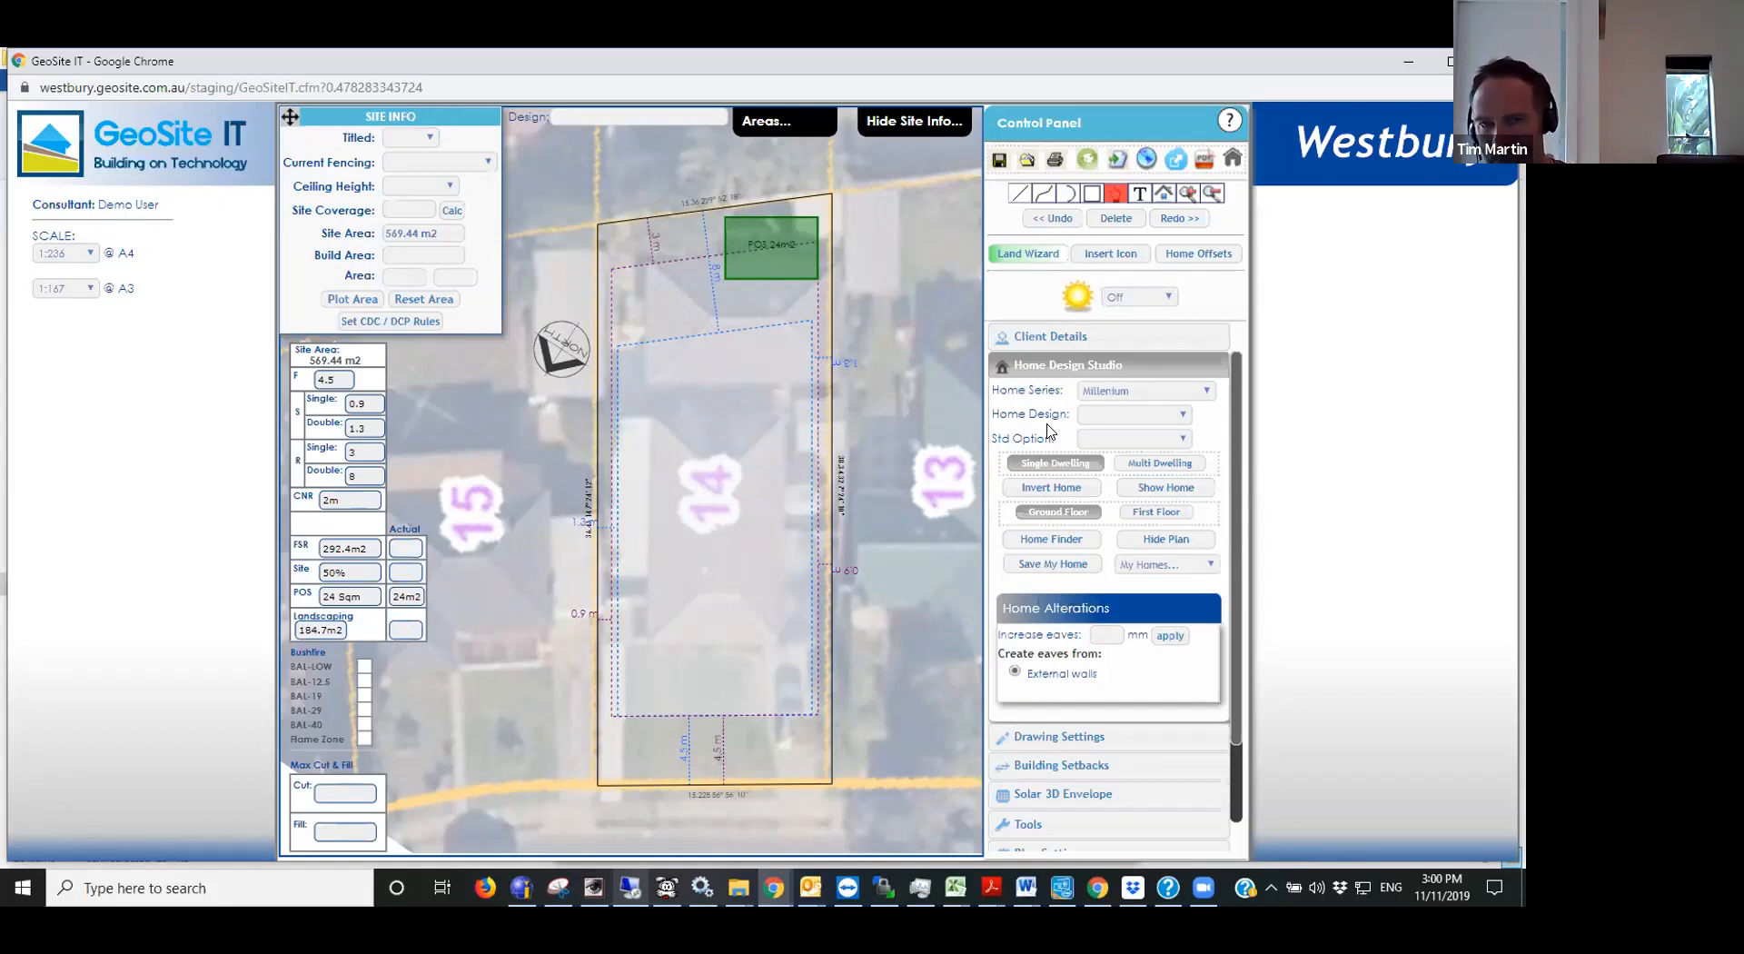
{"action": "left_click", "coordinate": [1162, 390]}
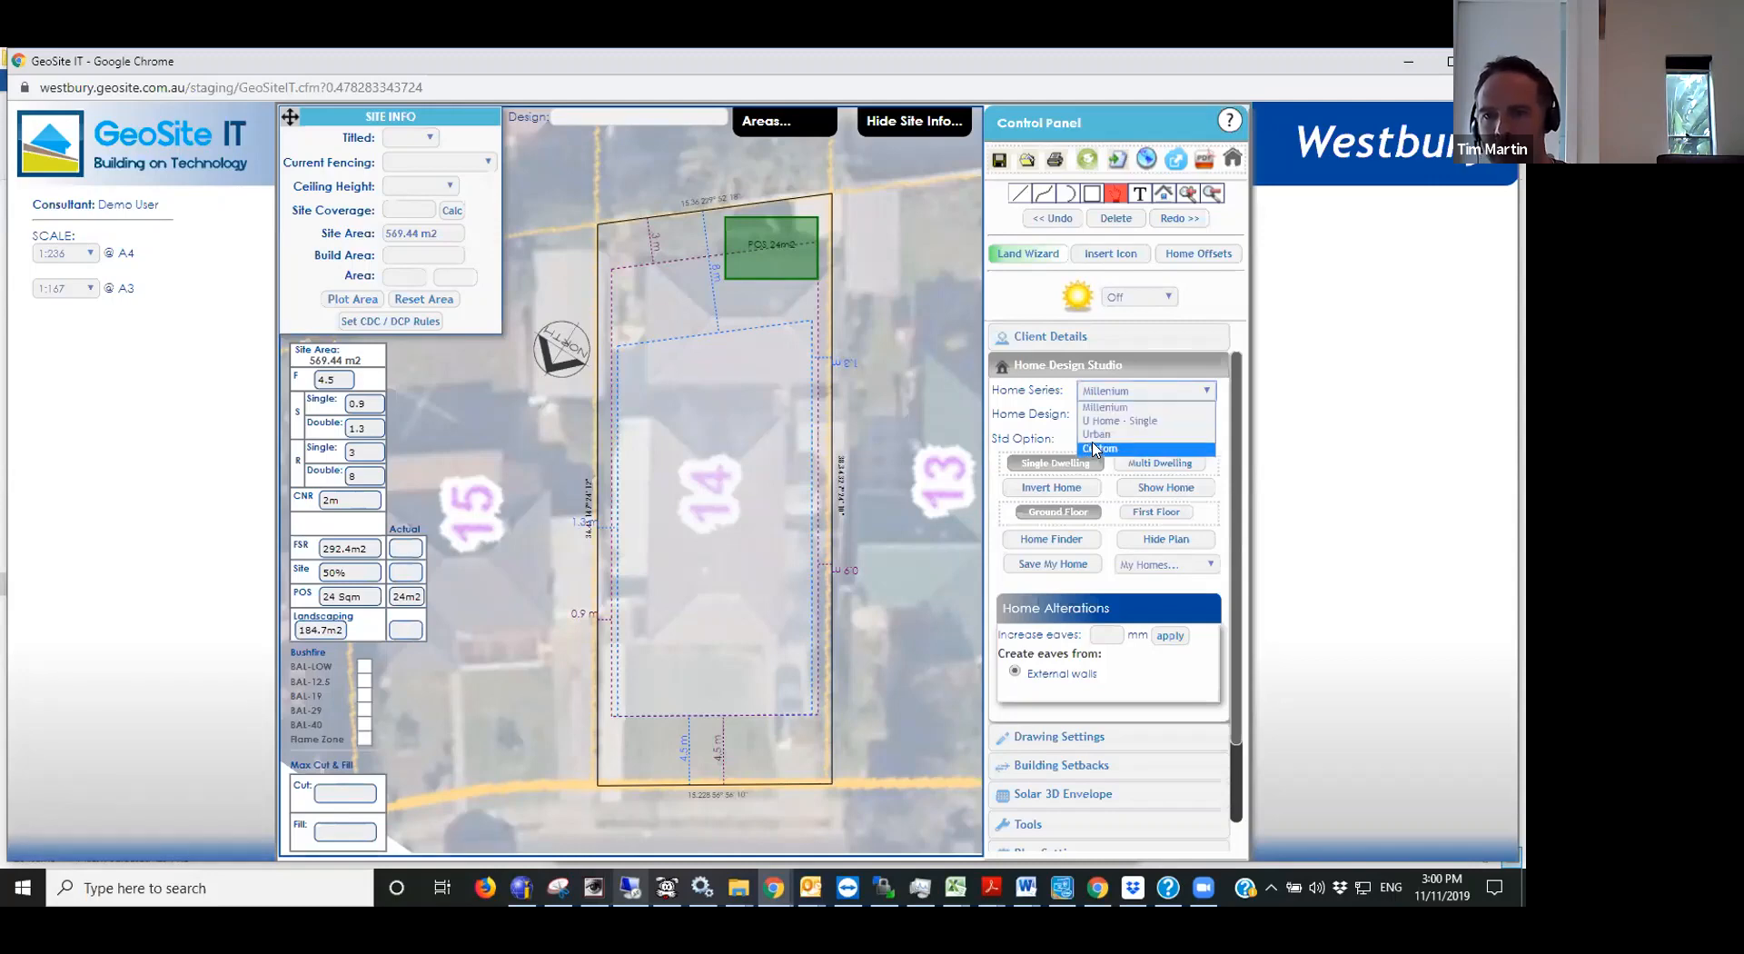
{"action": "left_click", "coordinate": [1024, 404]}
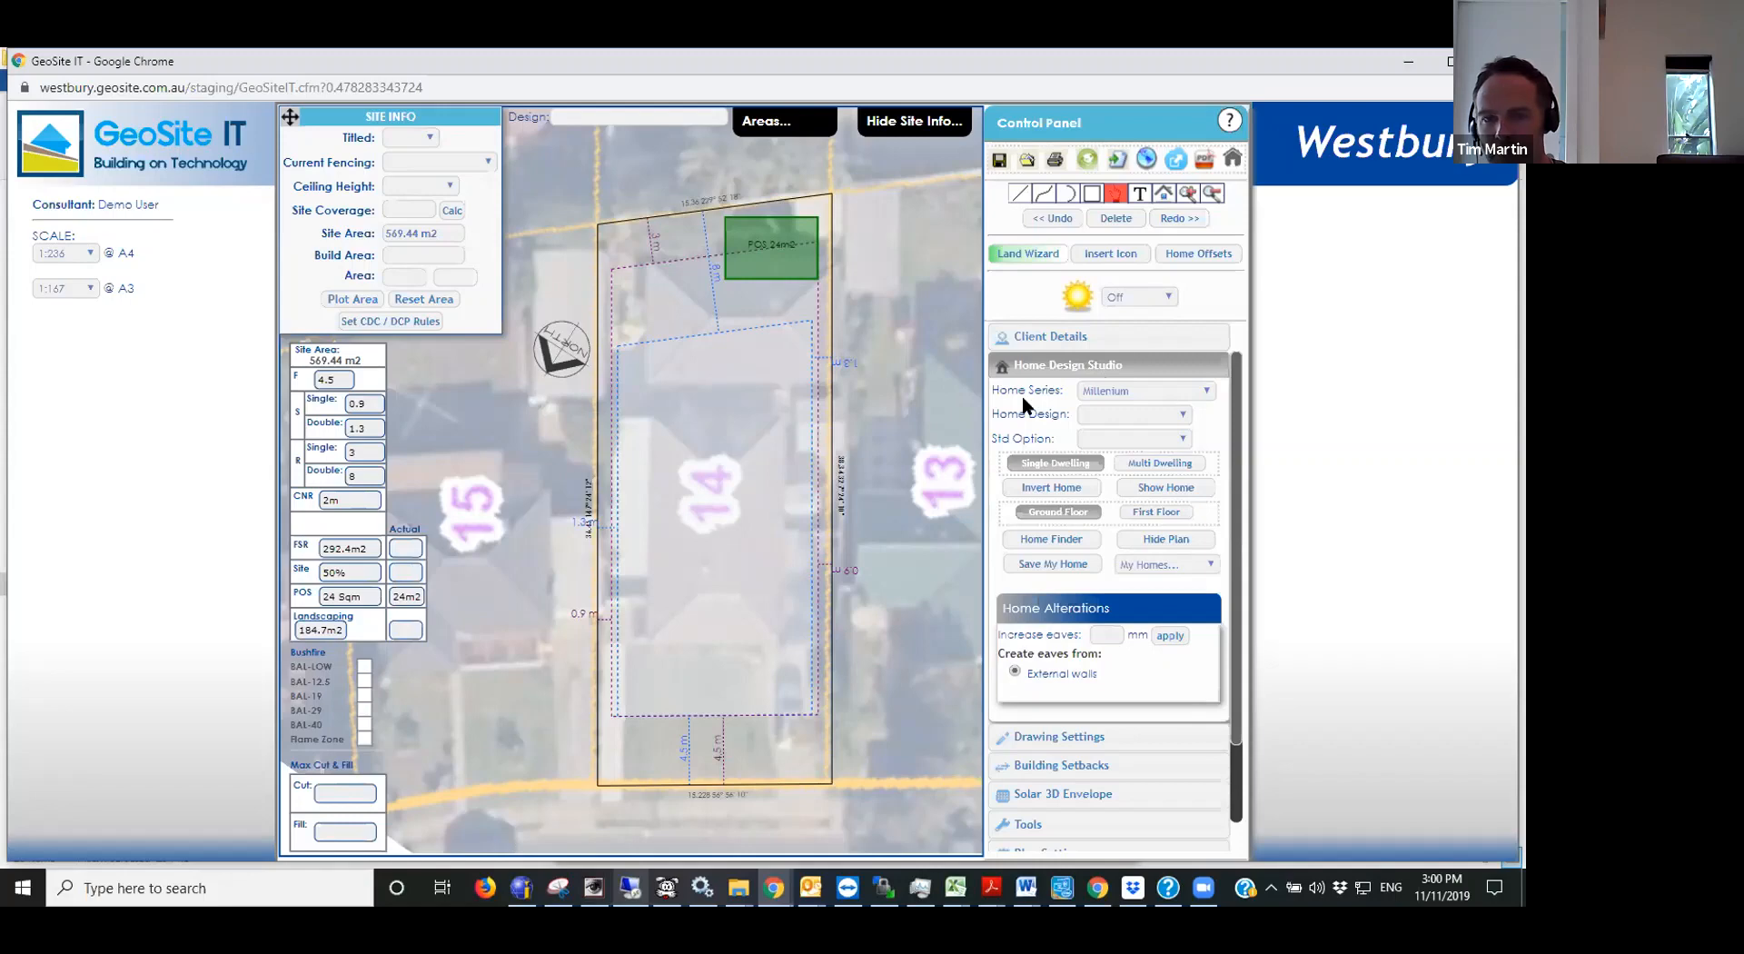